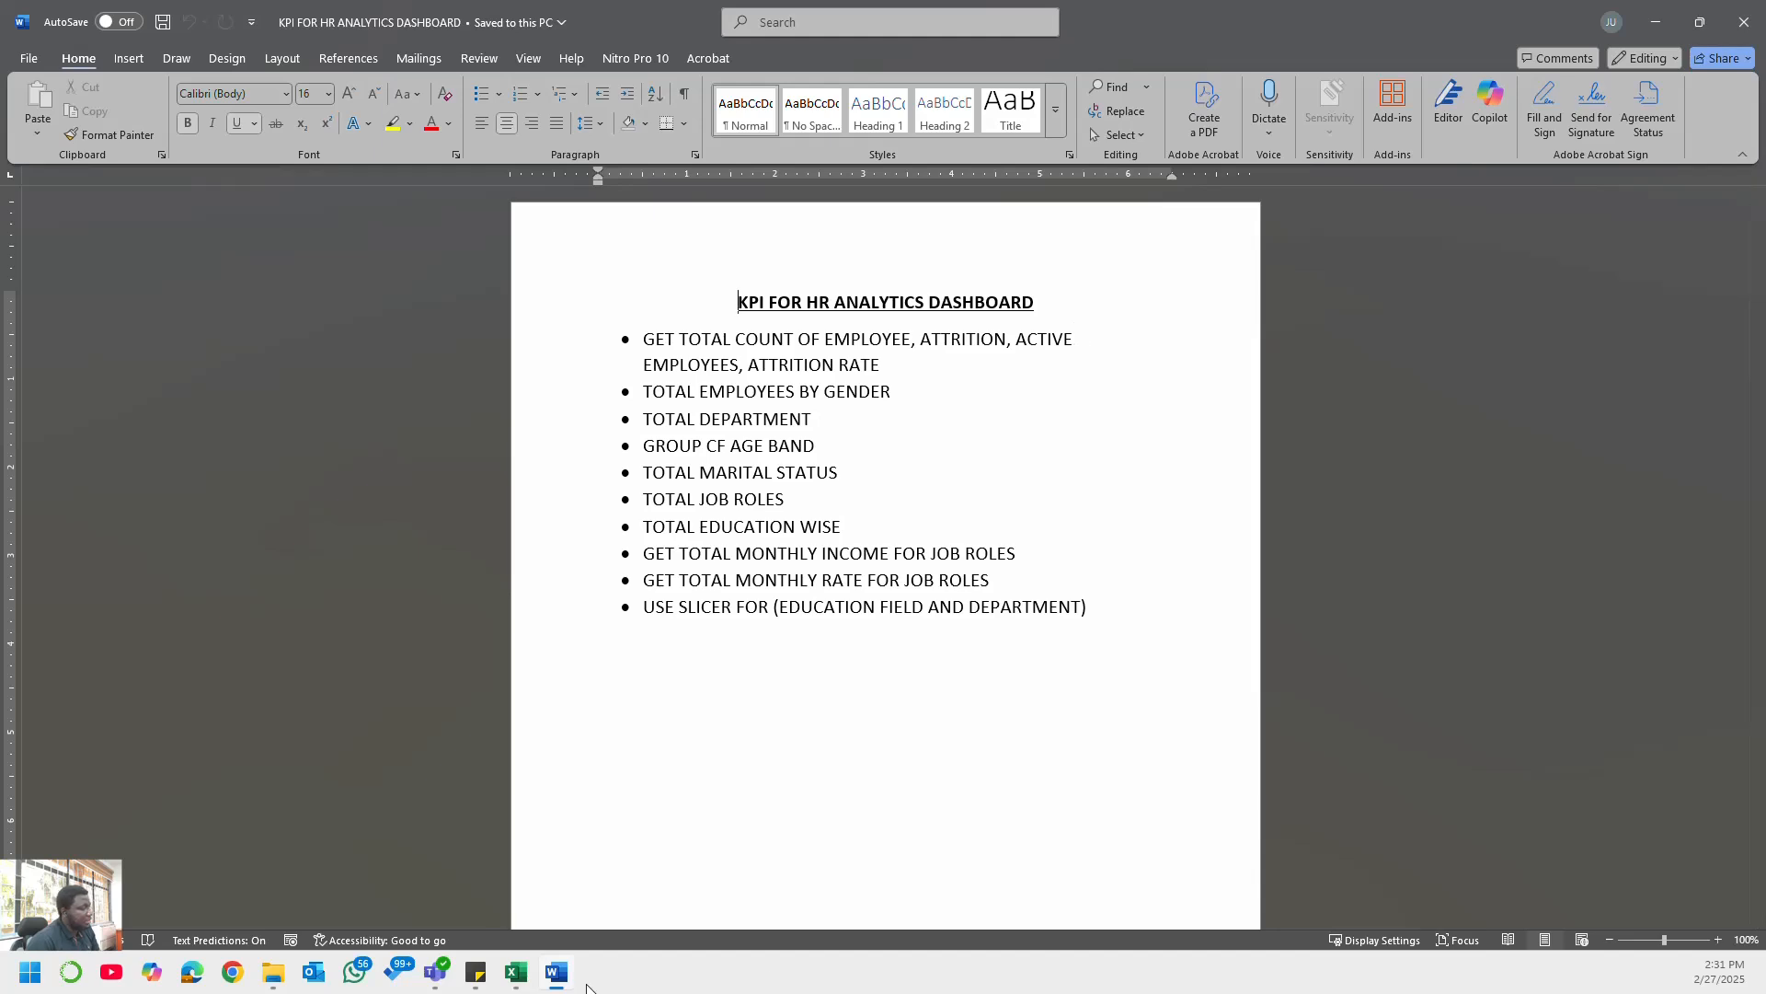
# - Glance at the HR ANALYTICS workbook and the KPI list in Word, then launch Power BI Desktop and create a blank report
pyautogui.click(515, 970)
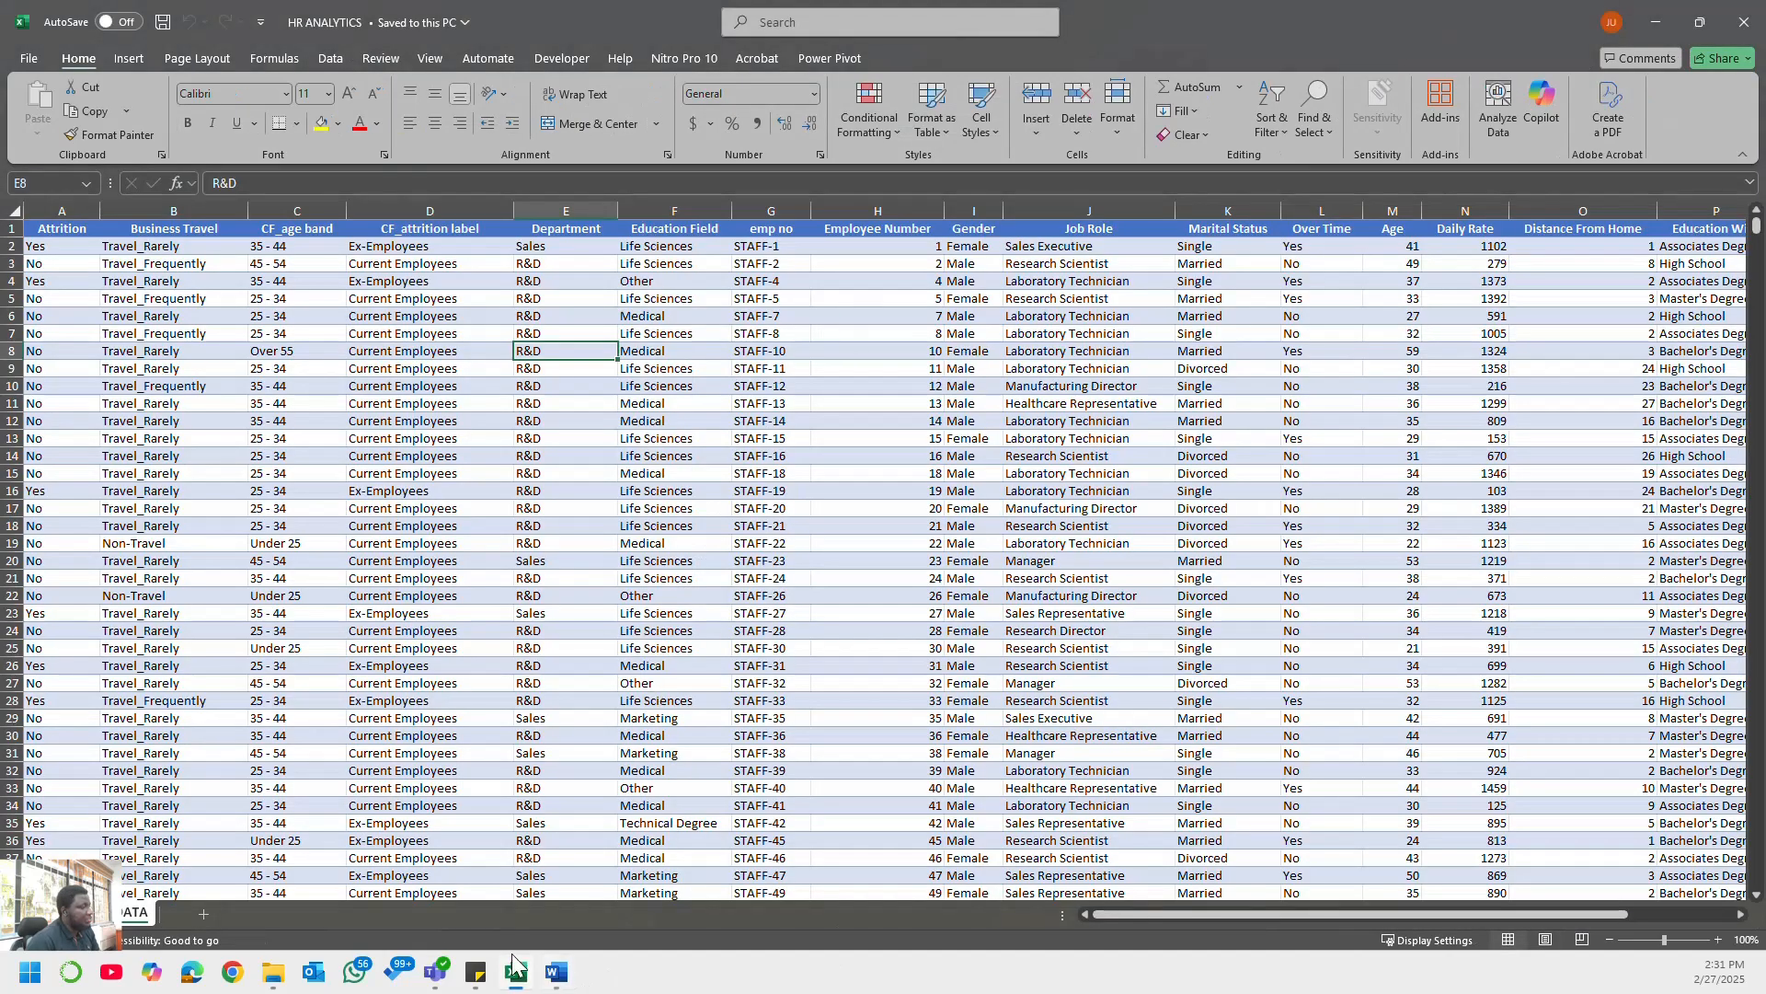
pyautogui.click(558, 973)
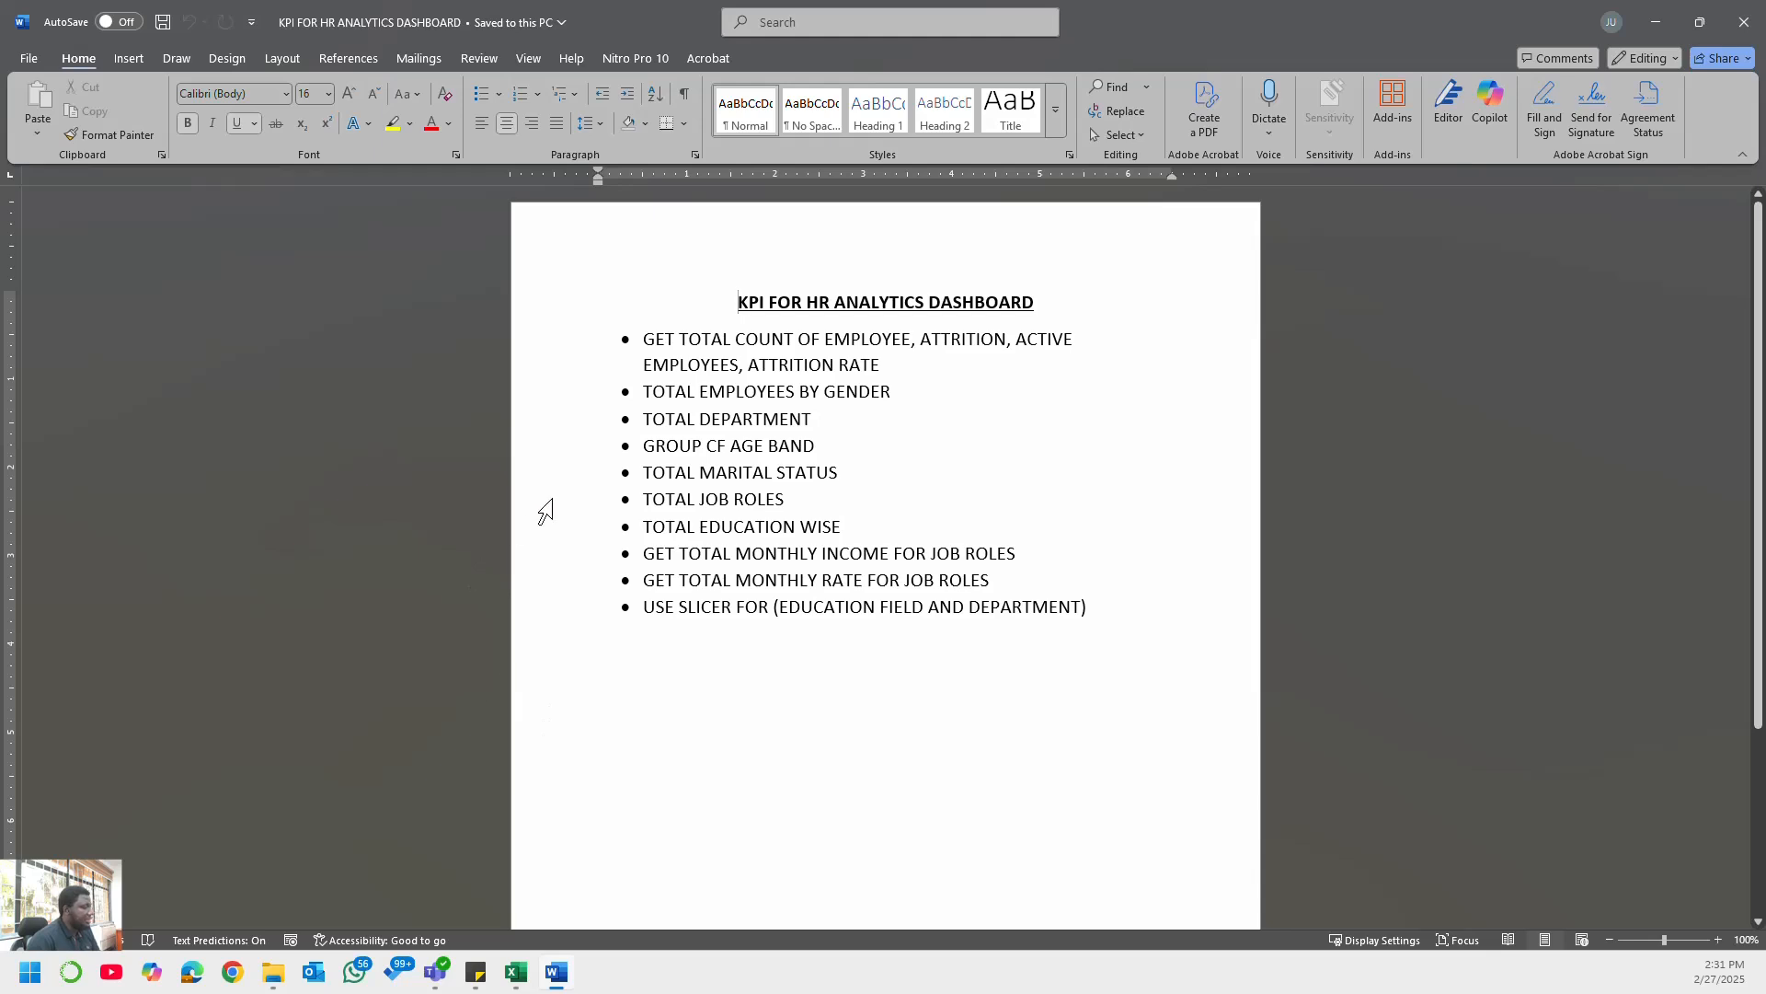
pyautogui.click(29, 972)
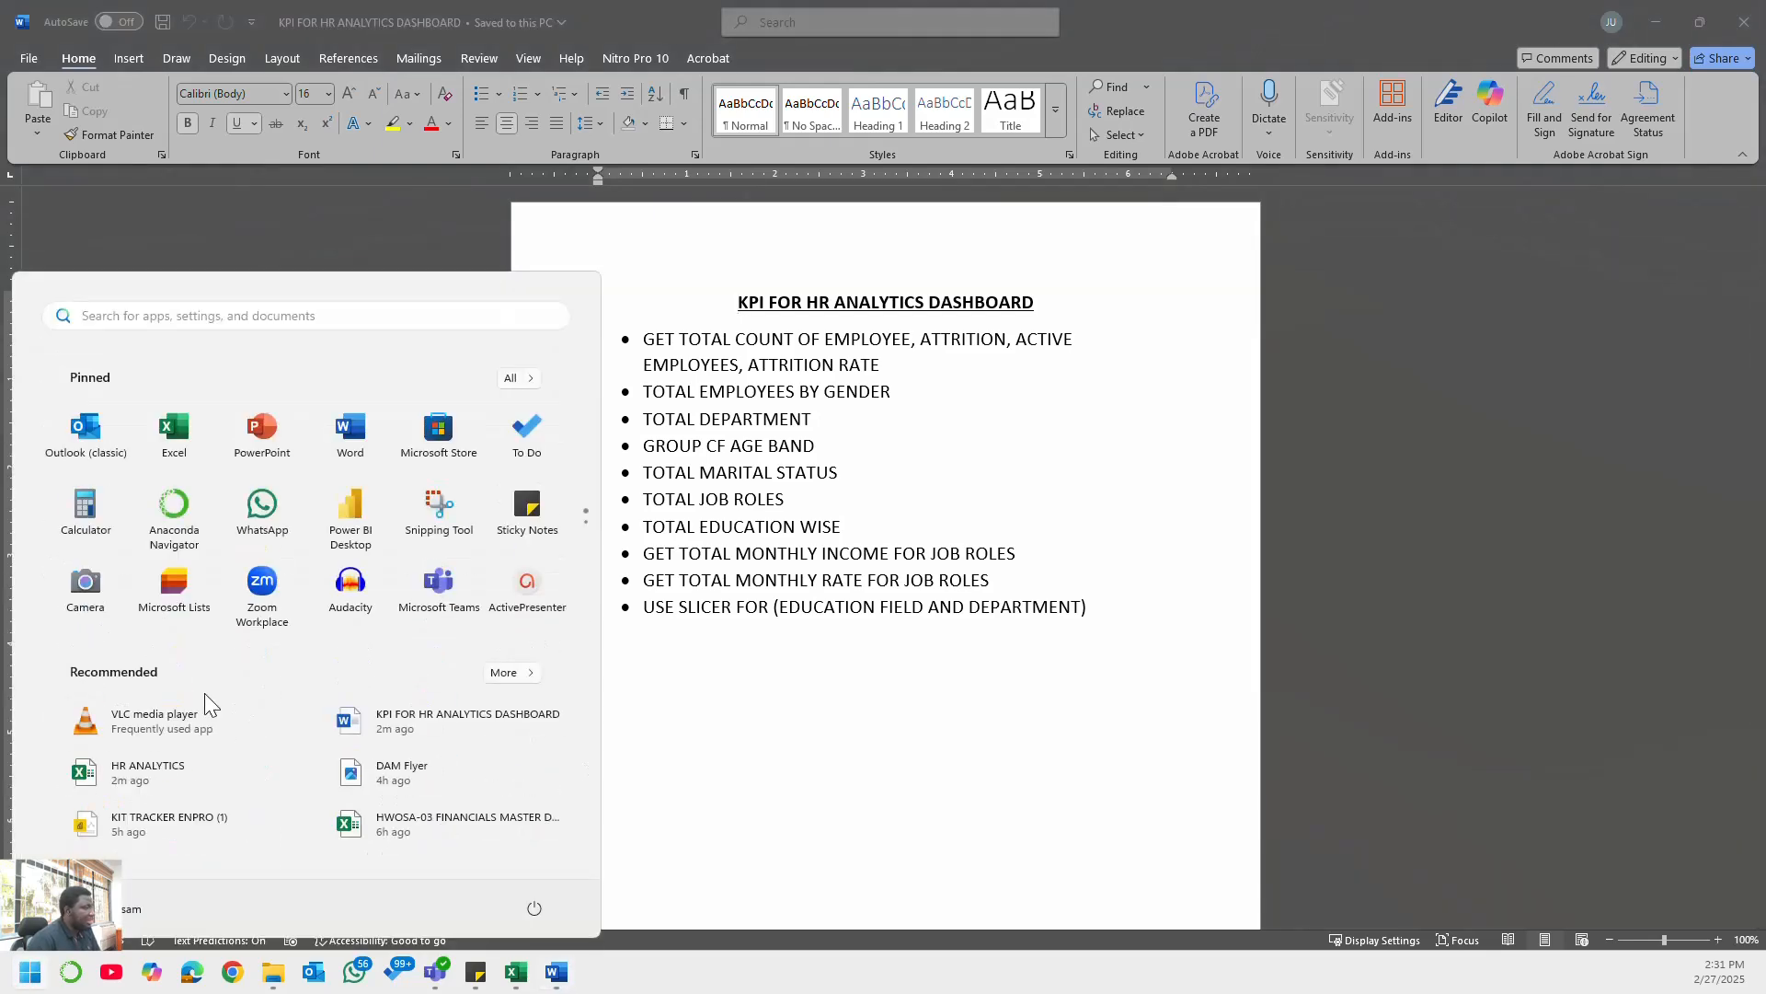
pyautogui.click(387, 515)
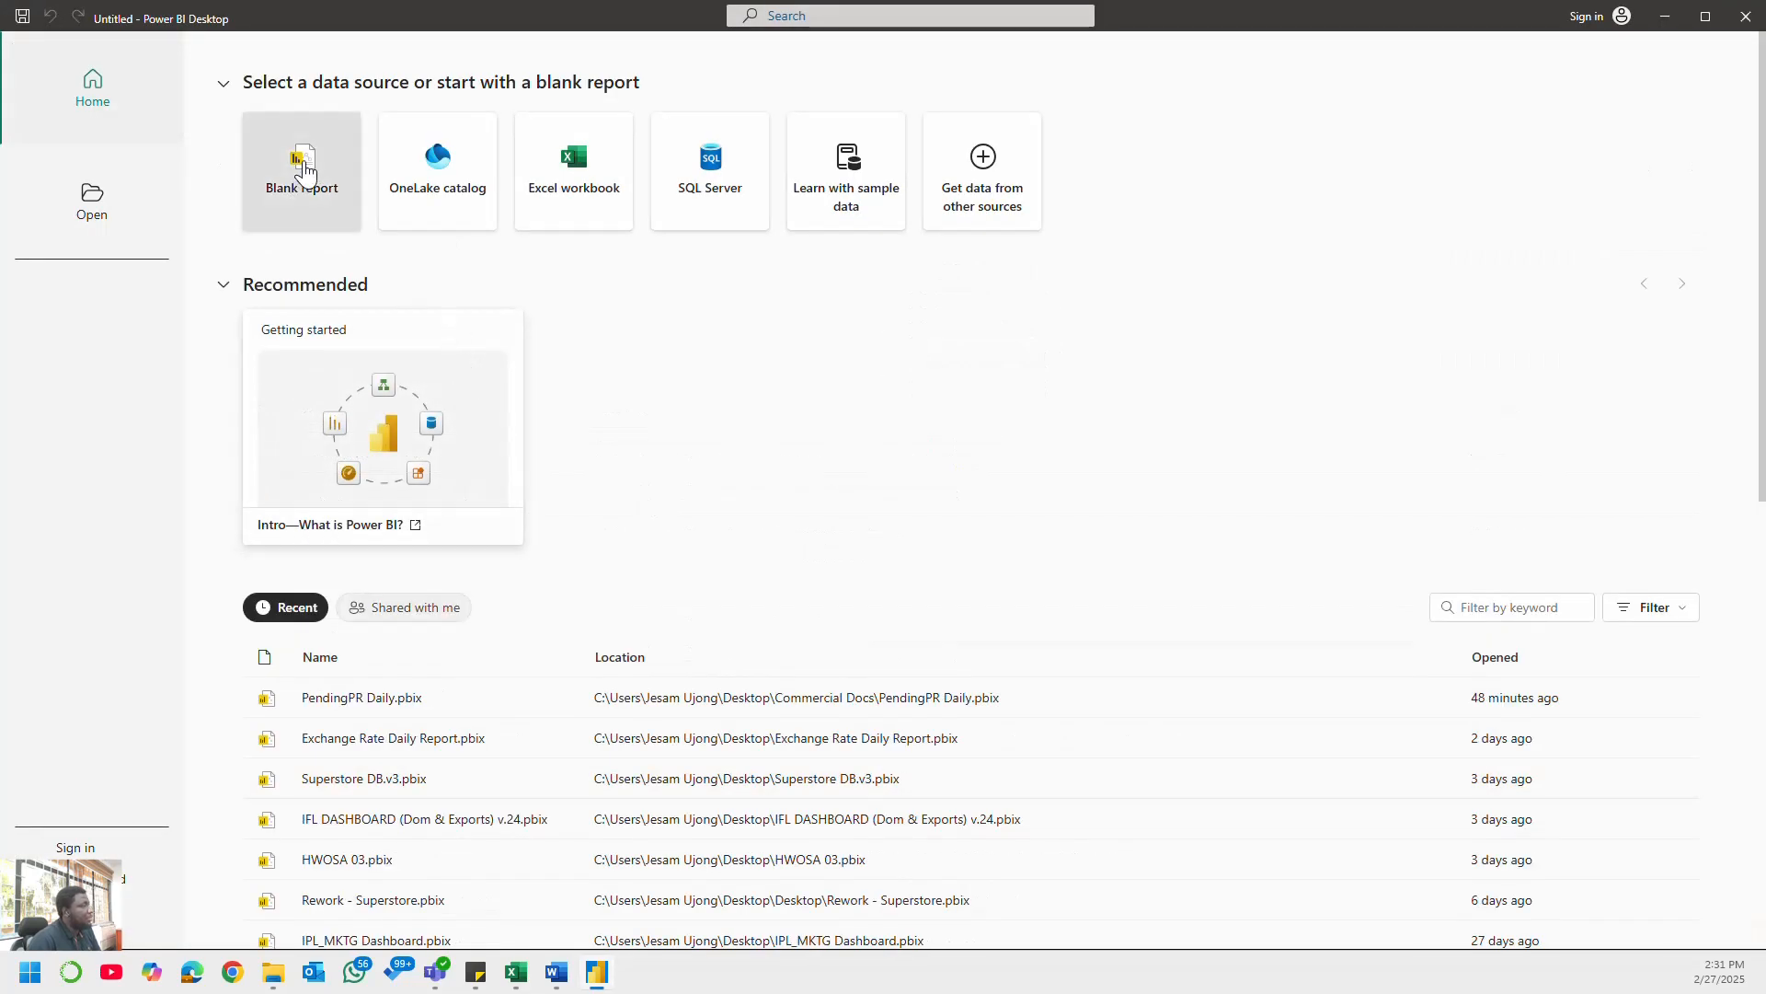
pyautogui.click(295, 149)
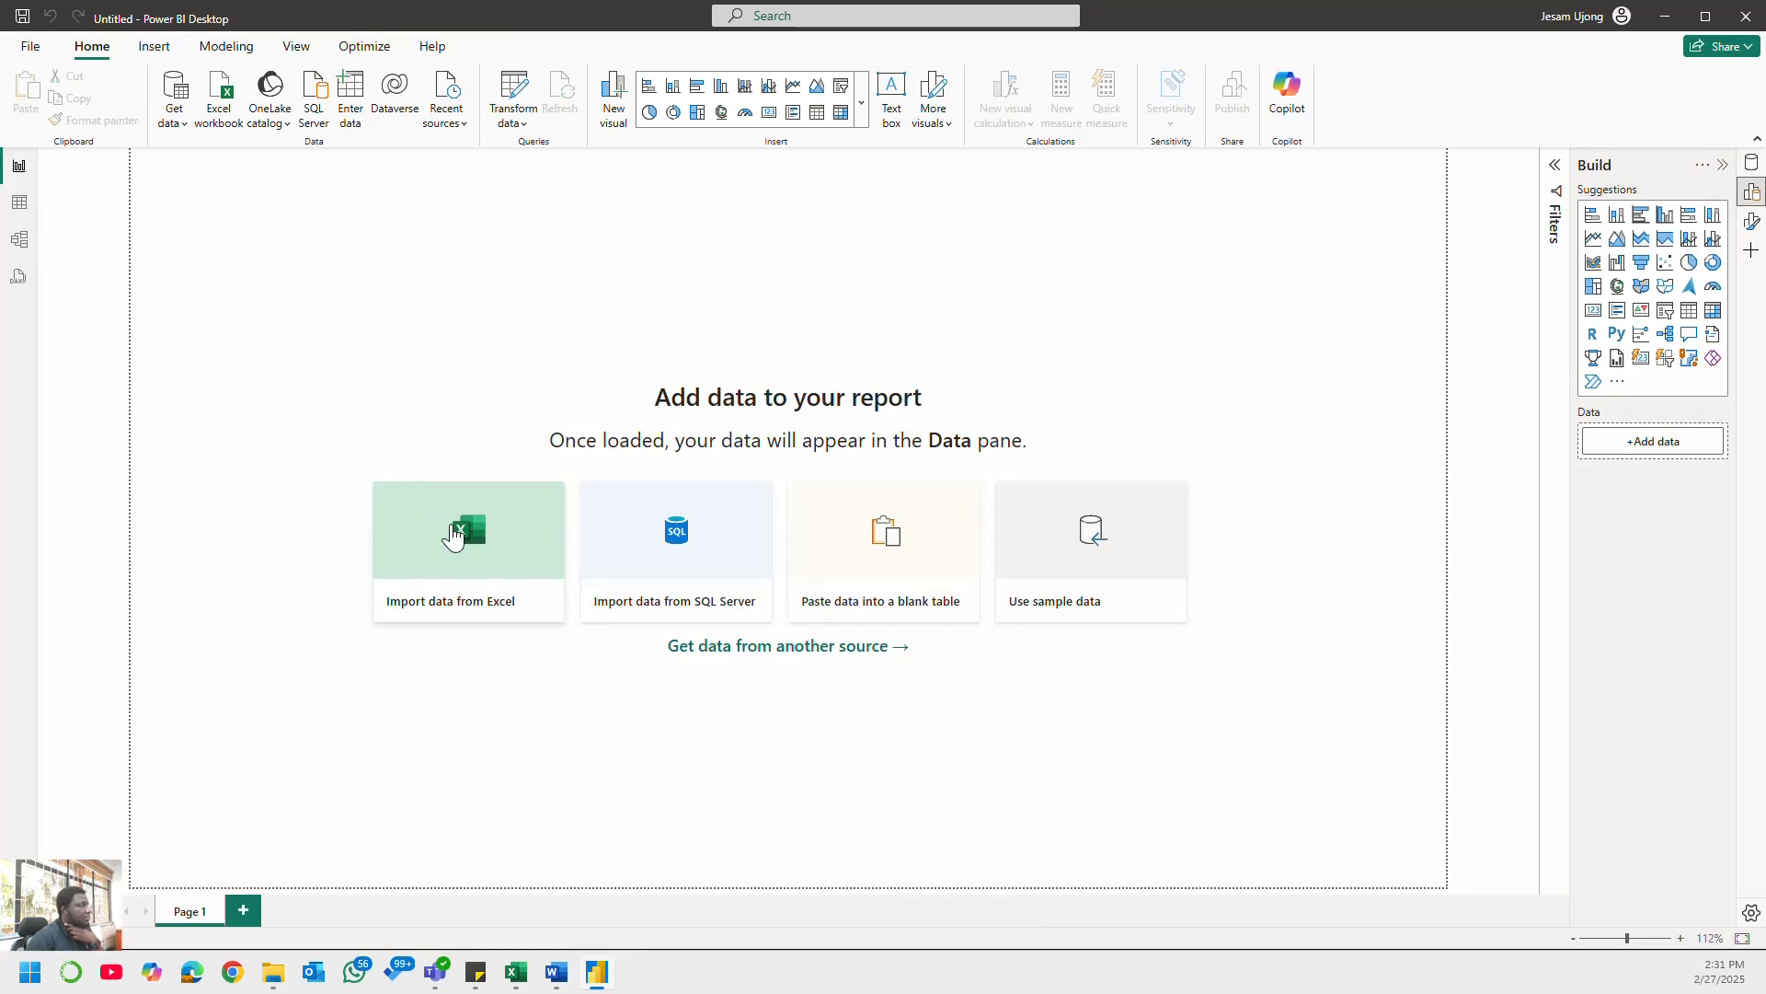
# - Import the HR ANALYTICS workbook from the Downloads folder and open its DATA sheet in Power Query for transformation
pyautogui.click(454, 535)
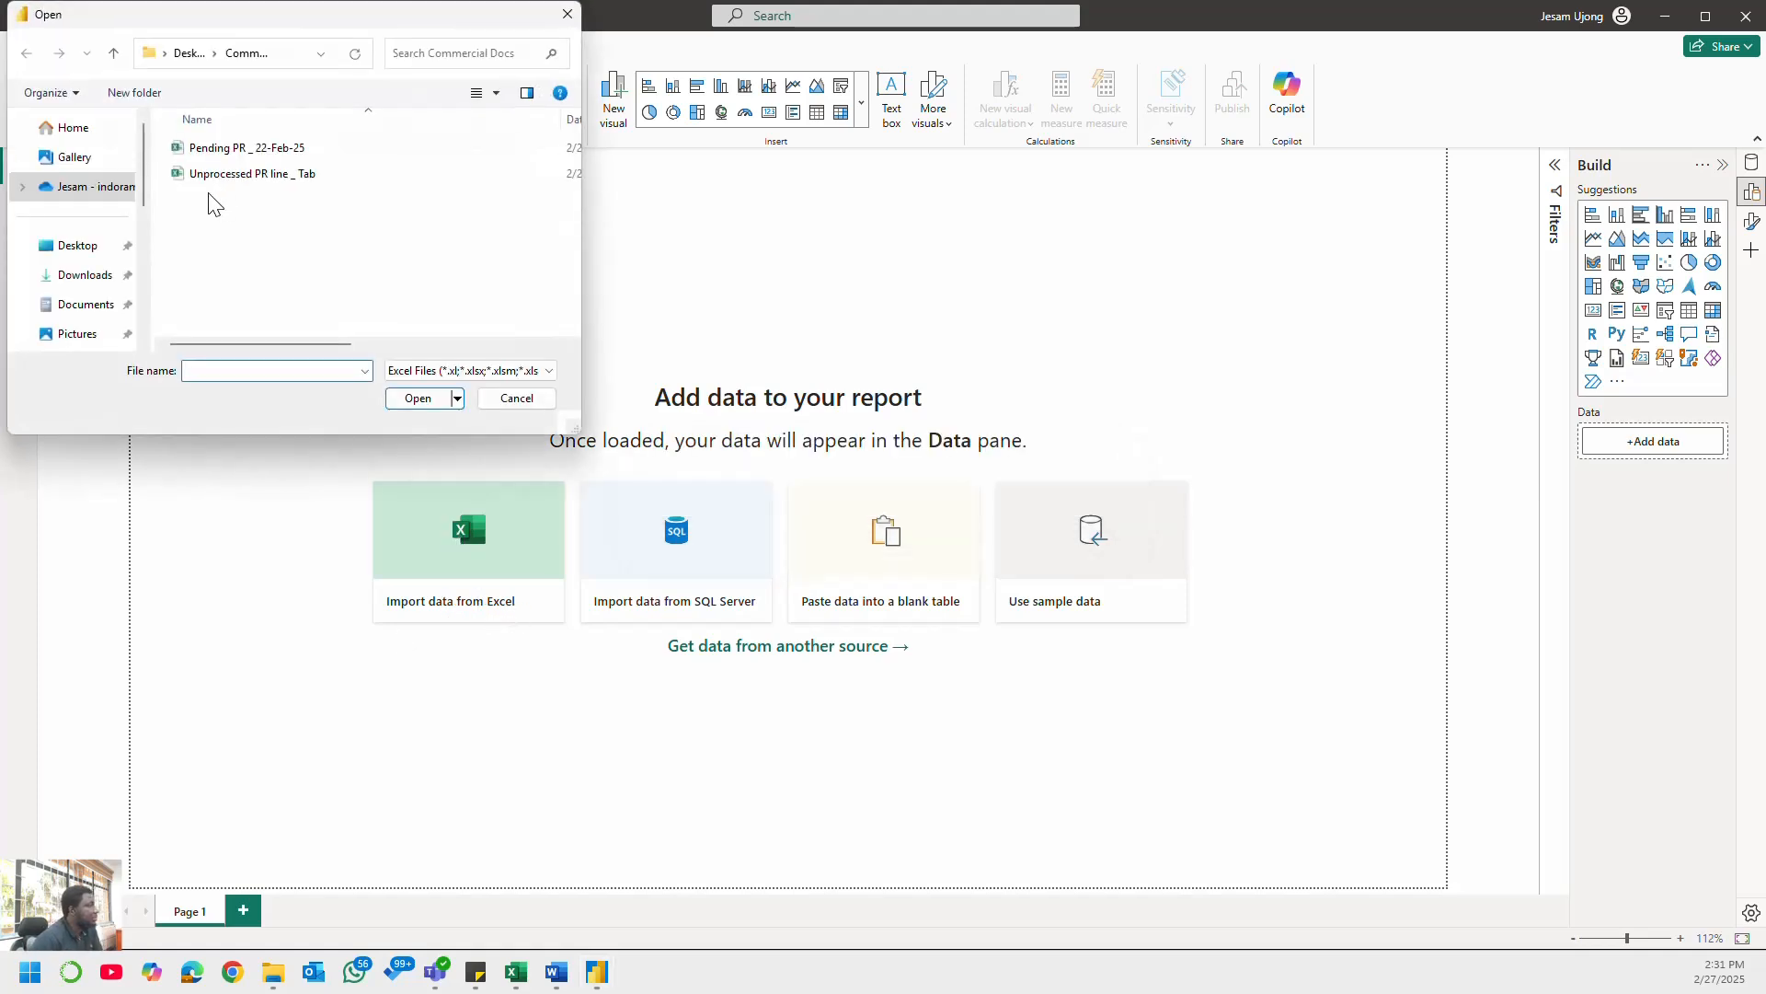
pyautogui.click(79, 275)
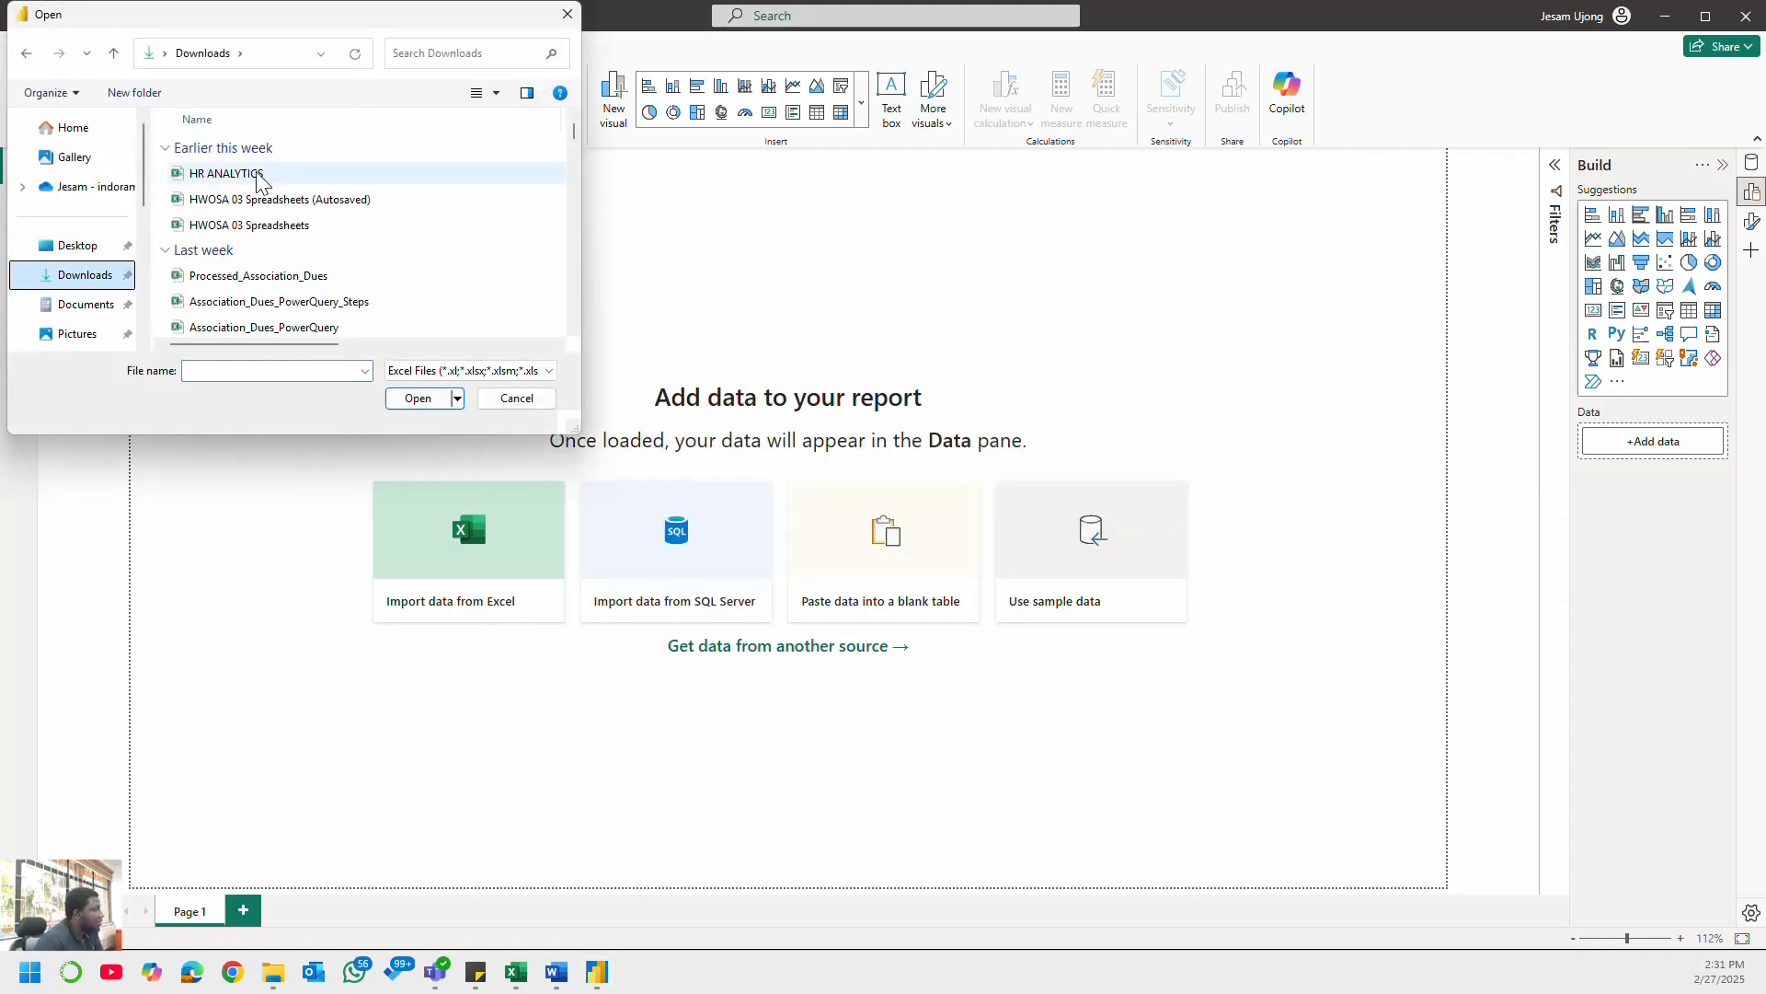
pyautogui.click(257, 176)
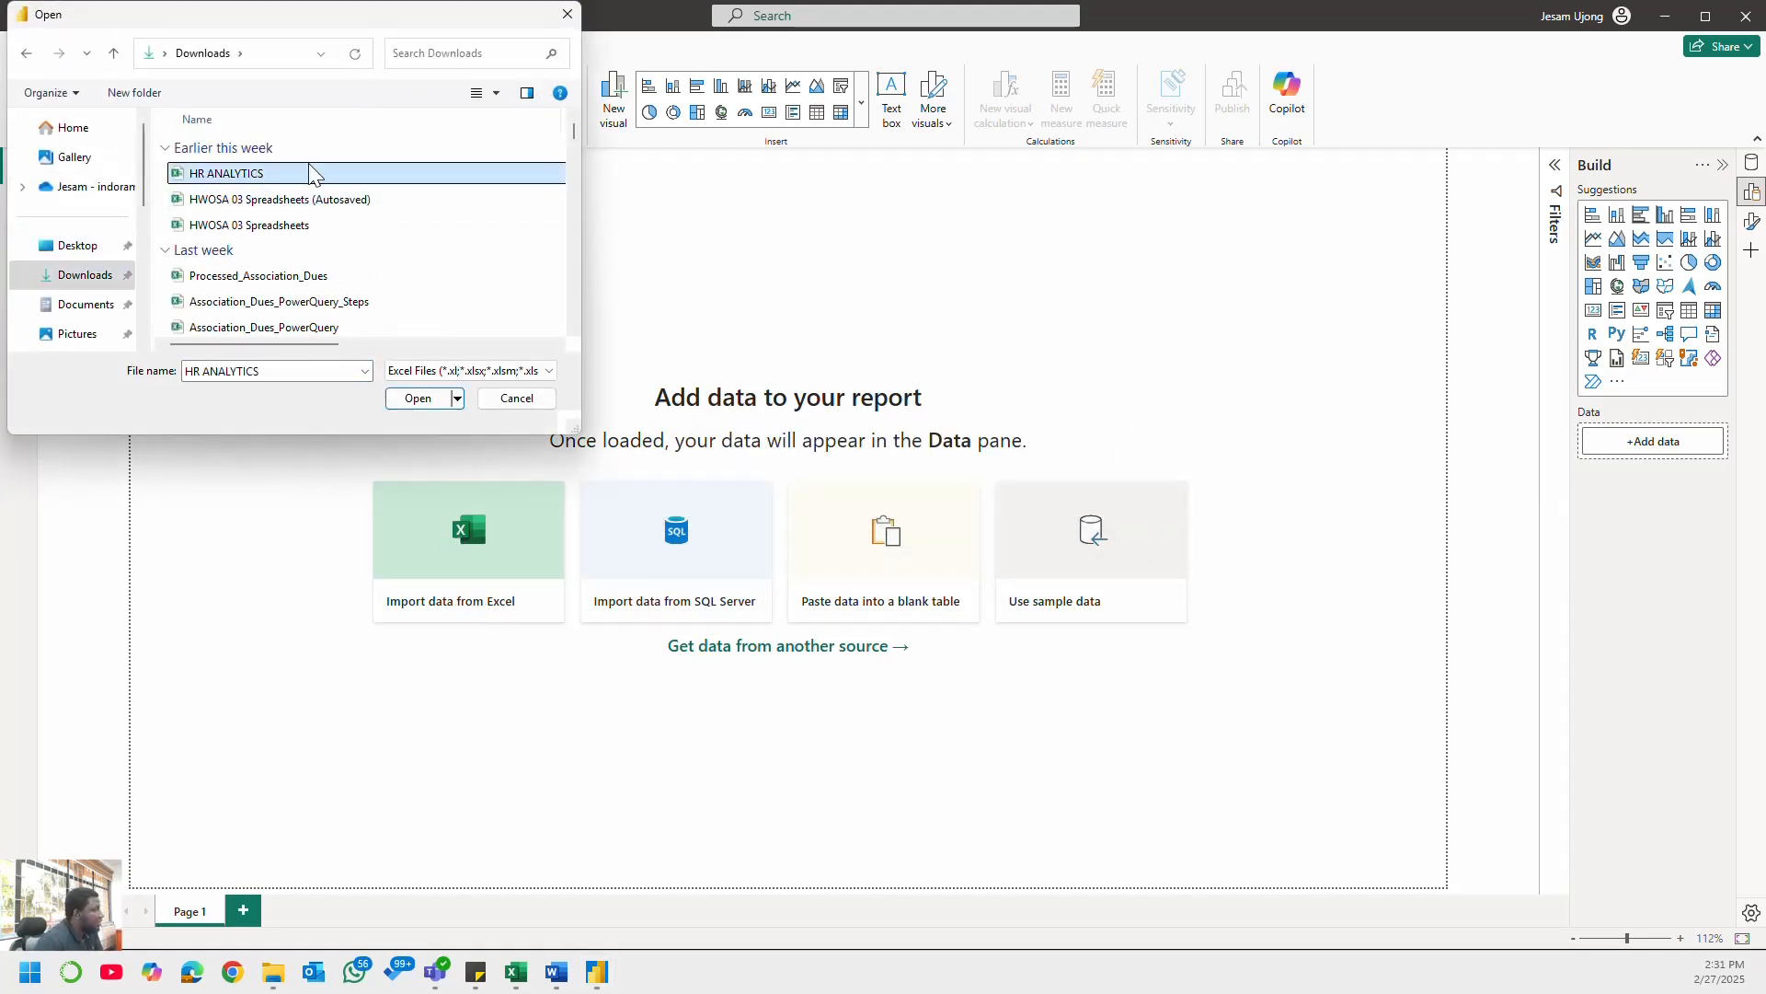
pyautogui.click(419, 398)
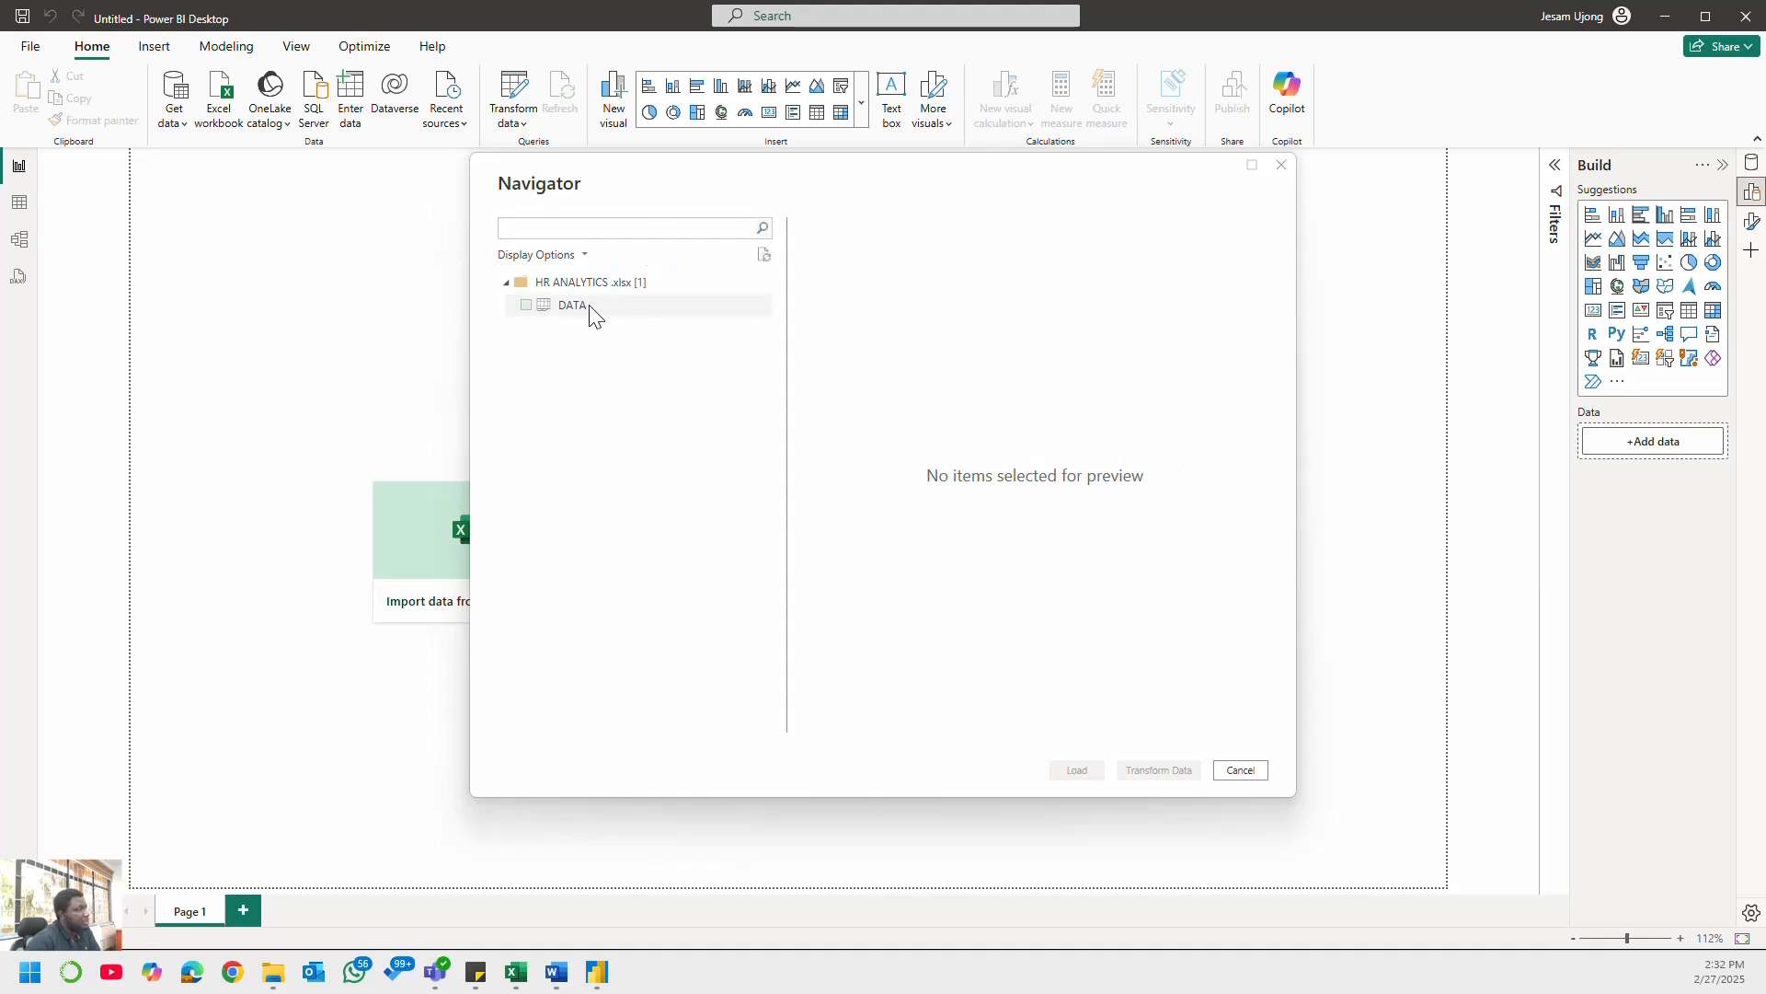
pyautogui.click(526, 305)
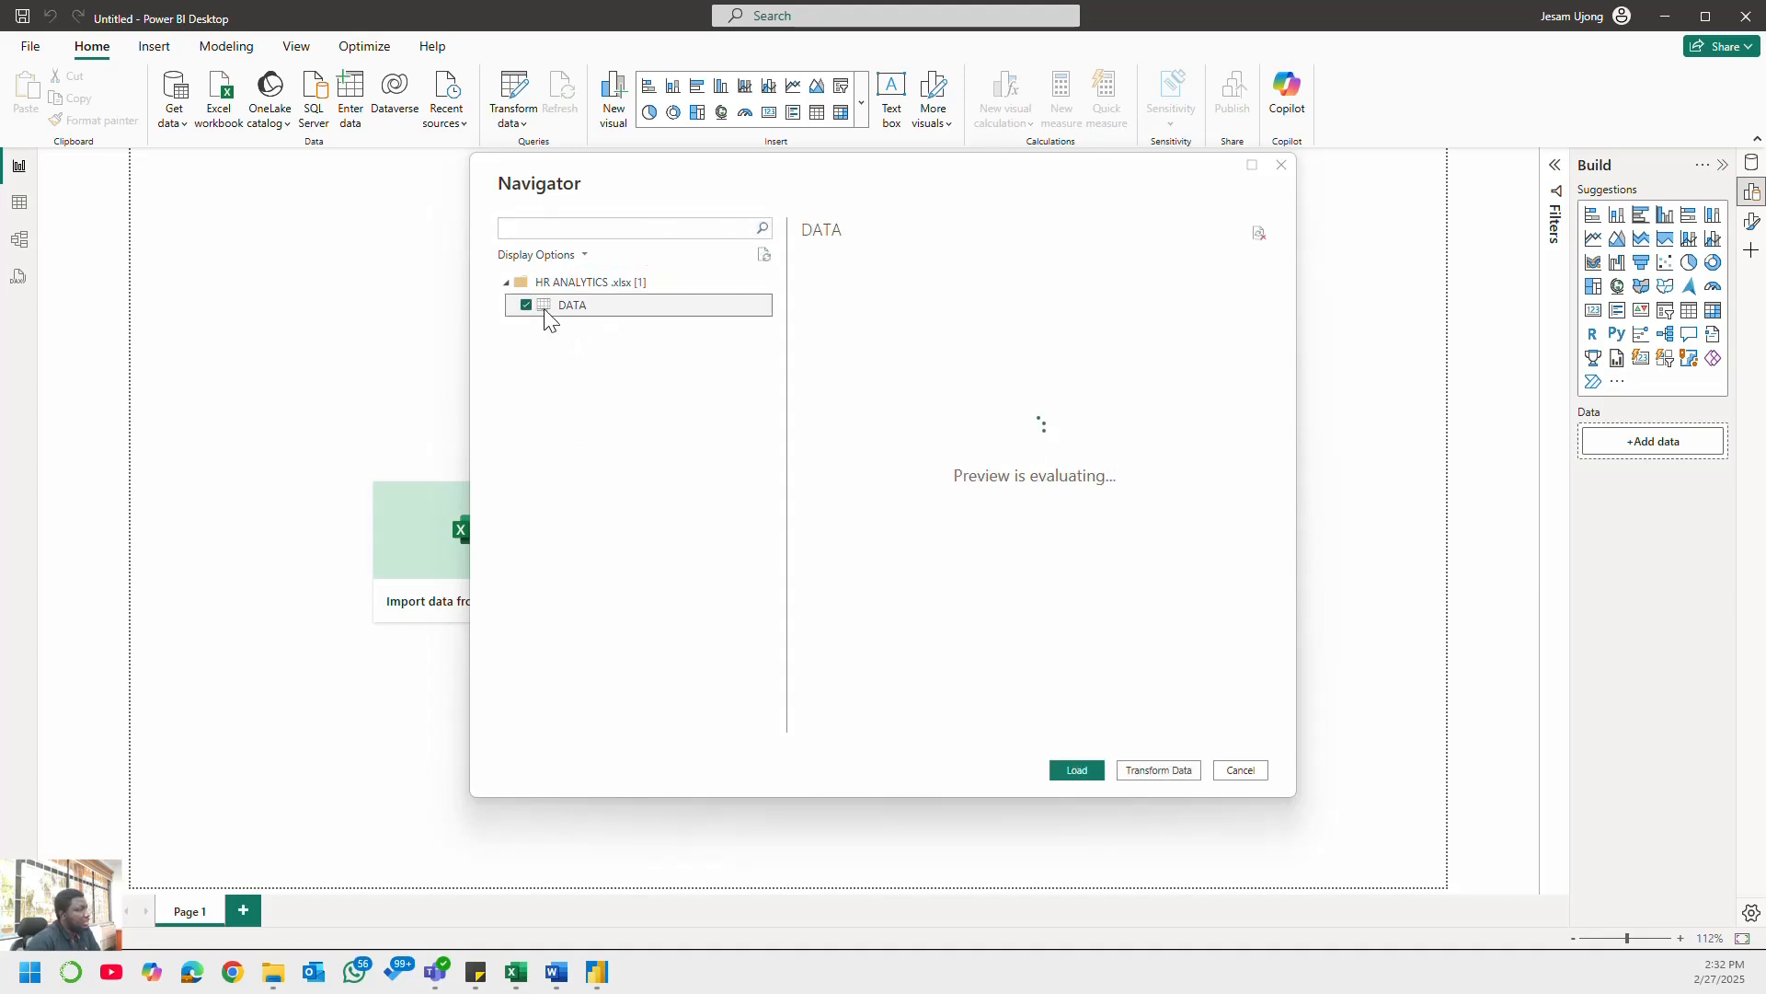
pyautogui.click(1180, 776)
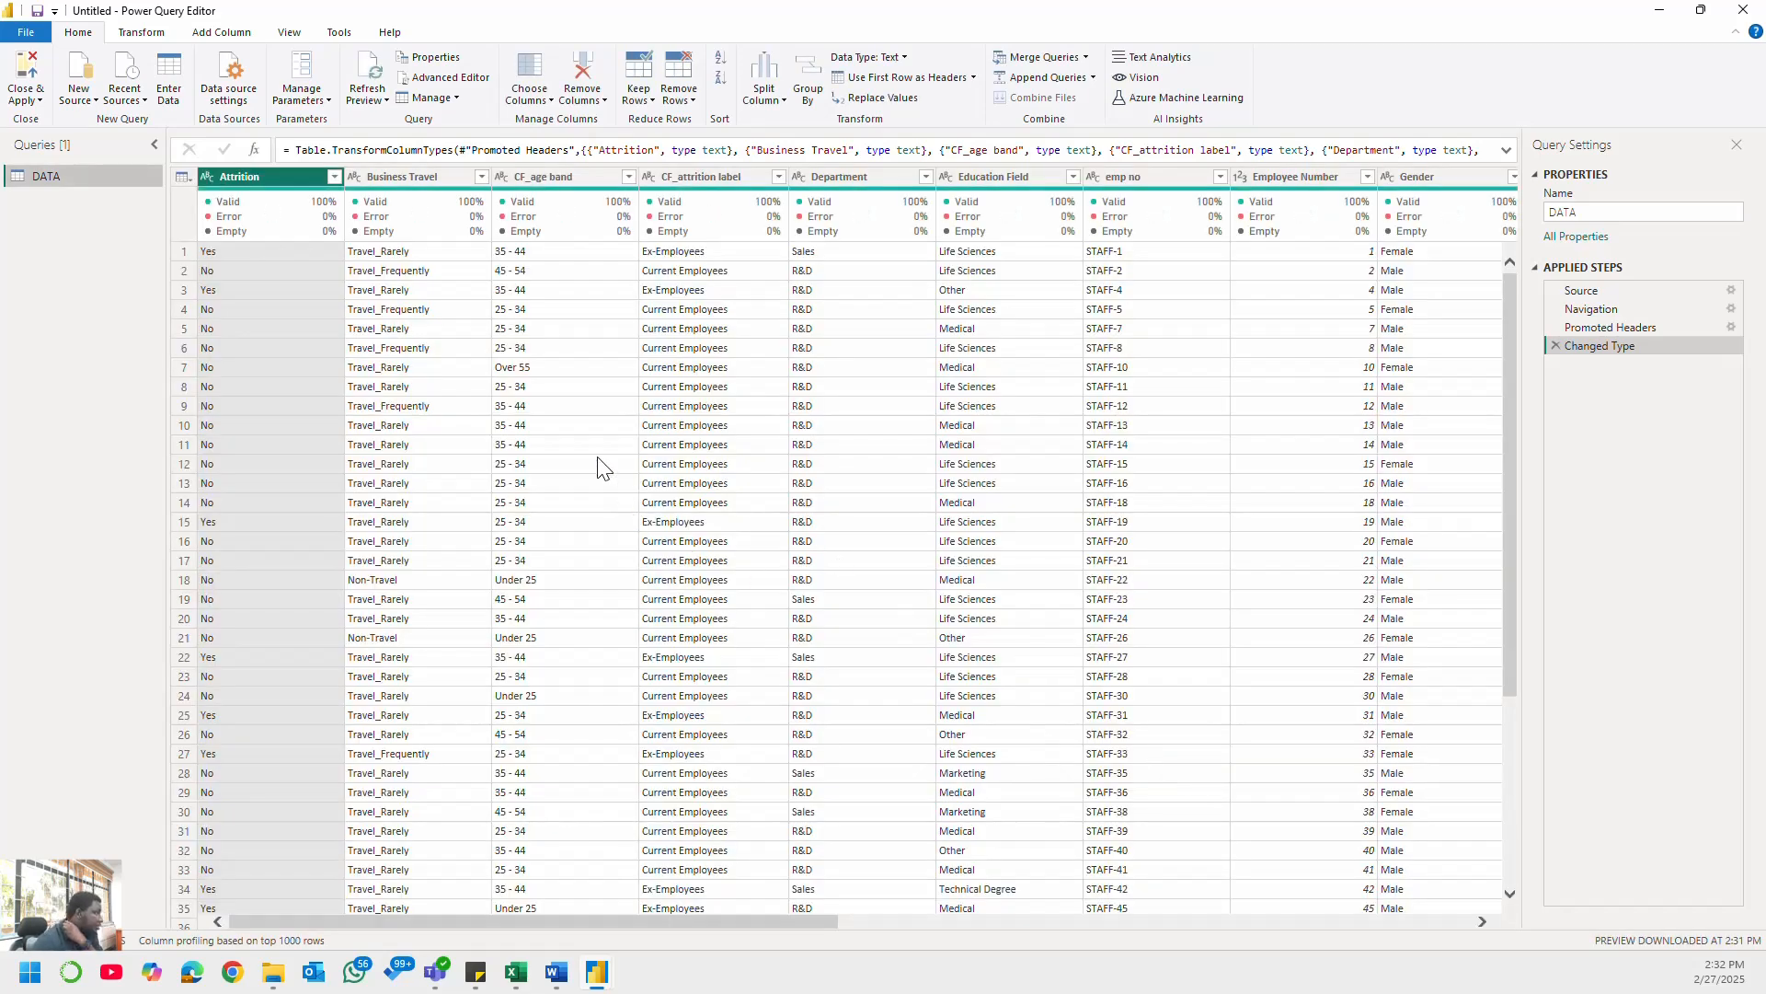
# - Review all columns of the DATA query for quality, and apply the query to load it into the report
pyautogui.moveTo(340, 204)
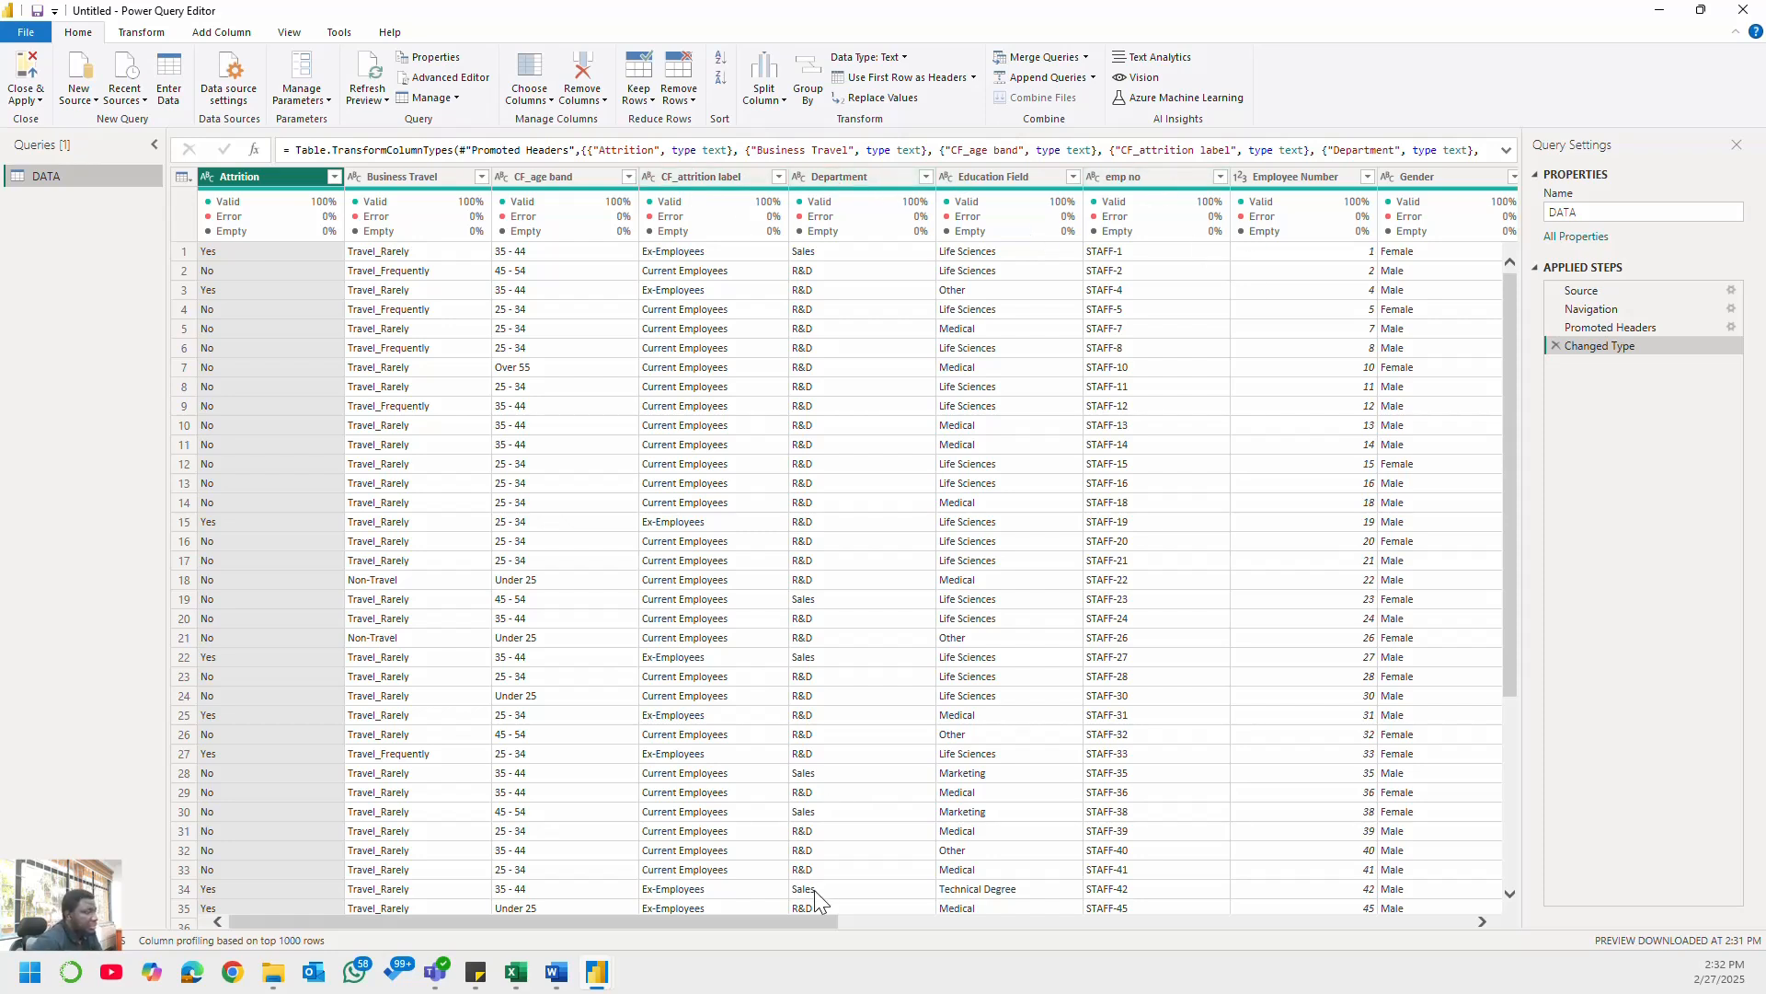
pyautogui.moveTo(807, 922); pyautogui.dragTo(1444, 906)
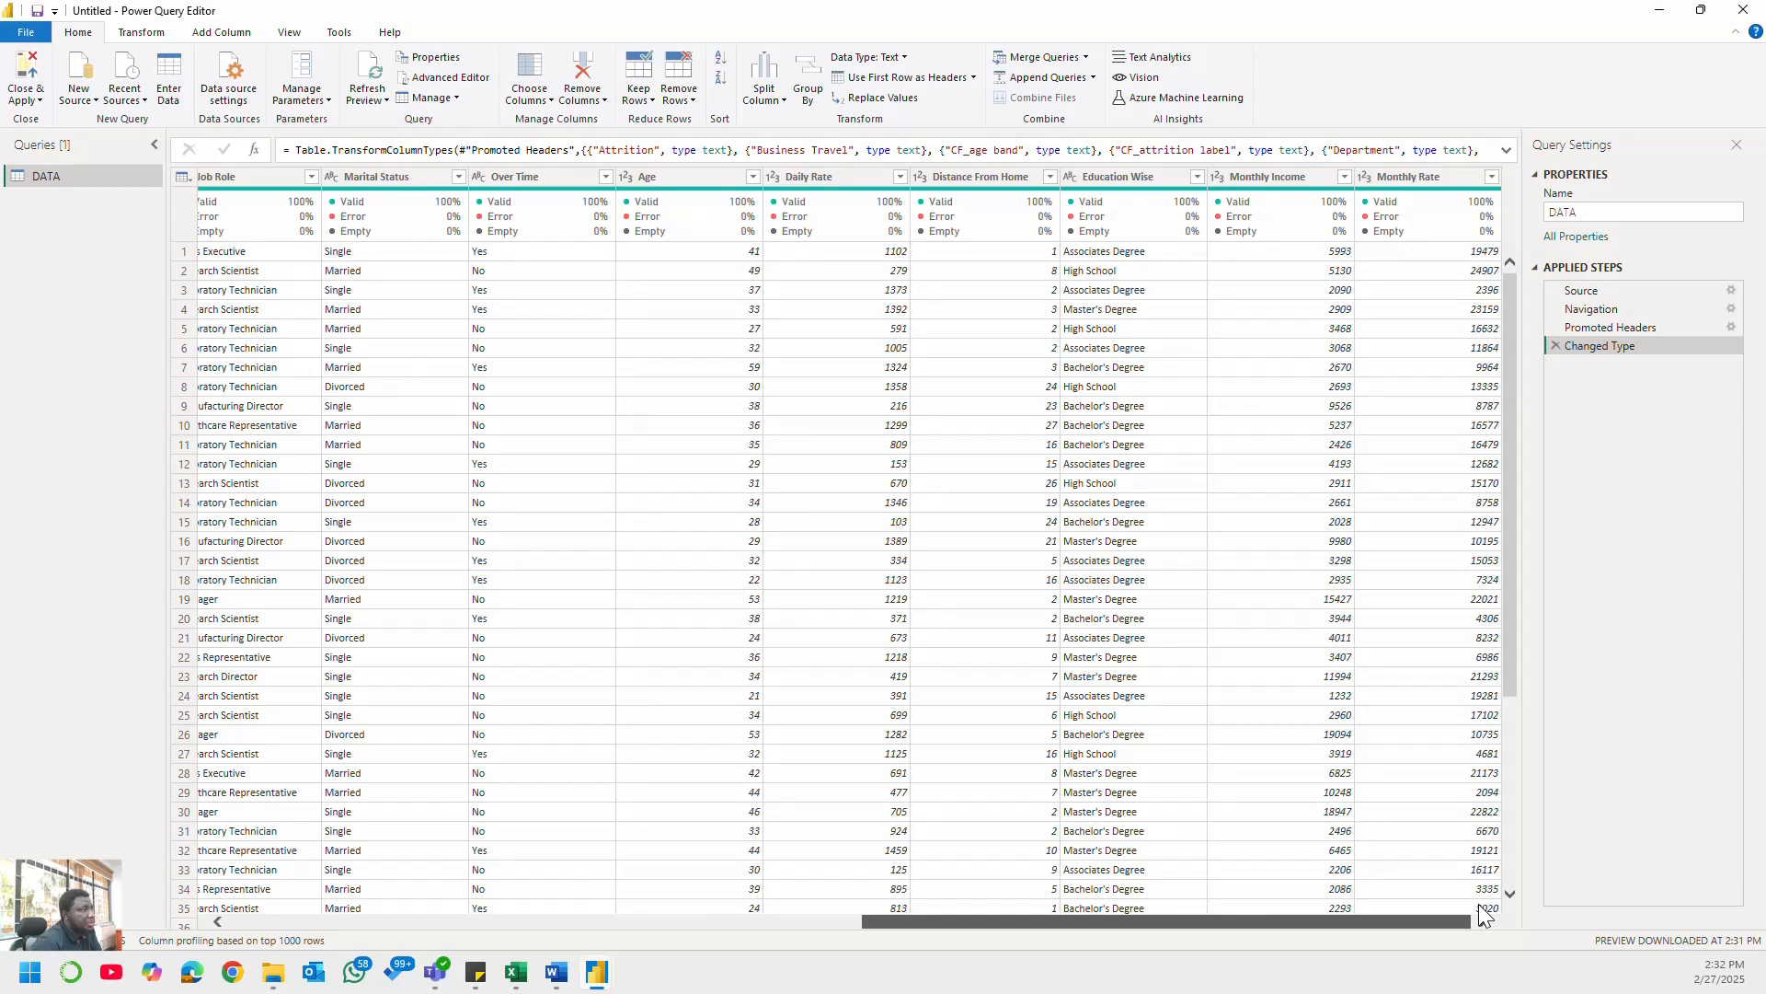
pyautogui.moveTo(1477, 916); pyautogui.dragTo(640, 909)
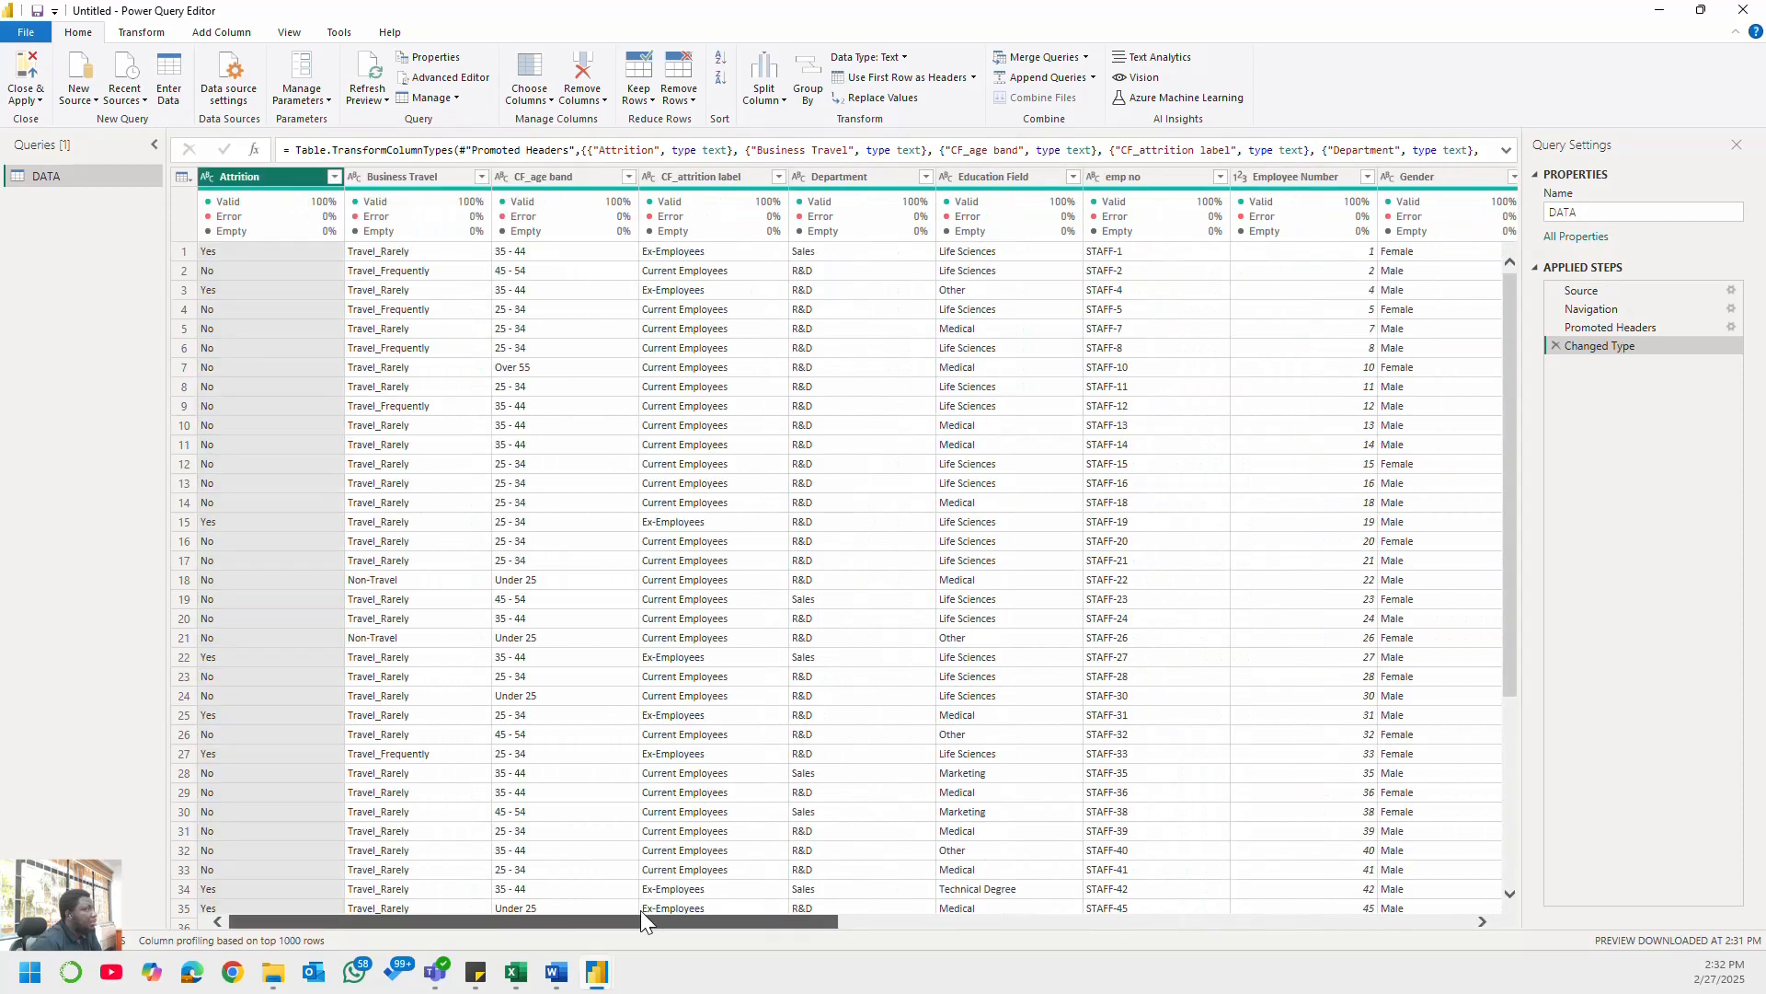
pyautogui.click(28, 76)
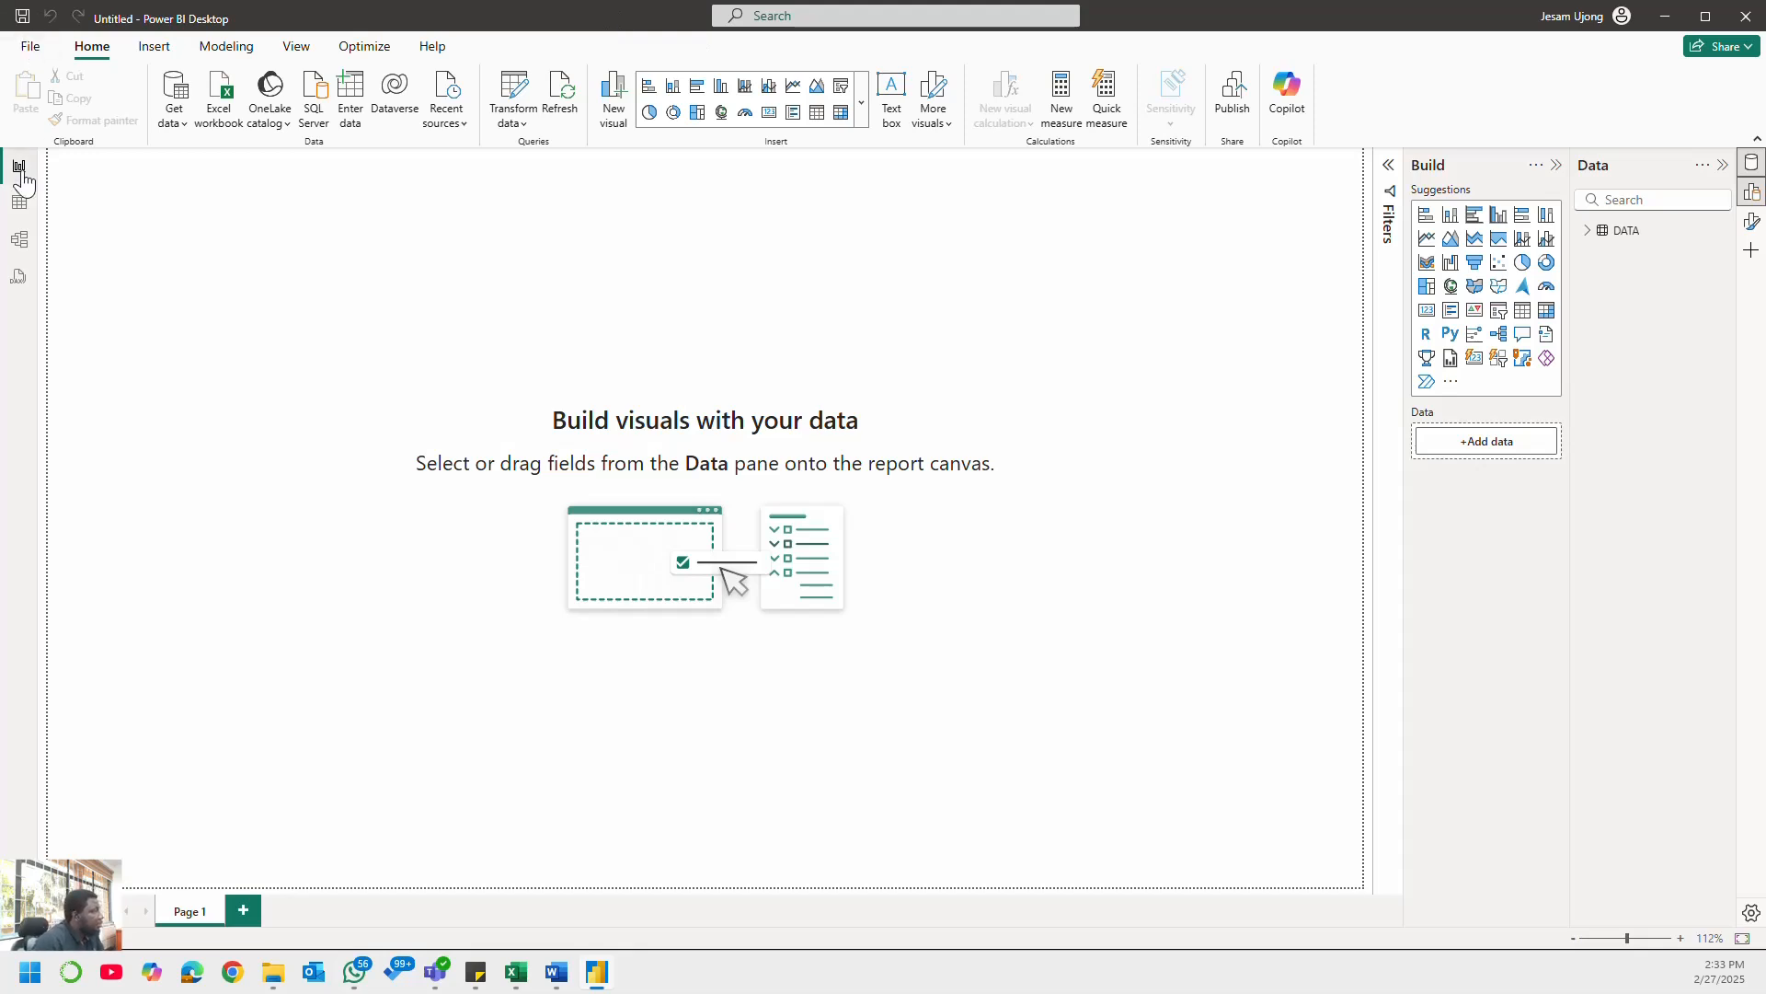
# - Examine the loaded DATA table's fields, rows and model layout across the report, table and model views
pyautogui.click(18, 204)
pyautogui.click(20, 166)
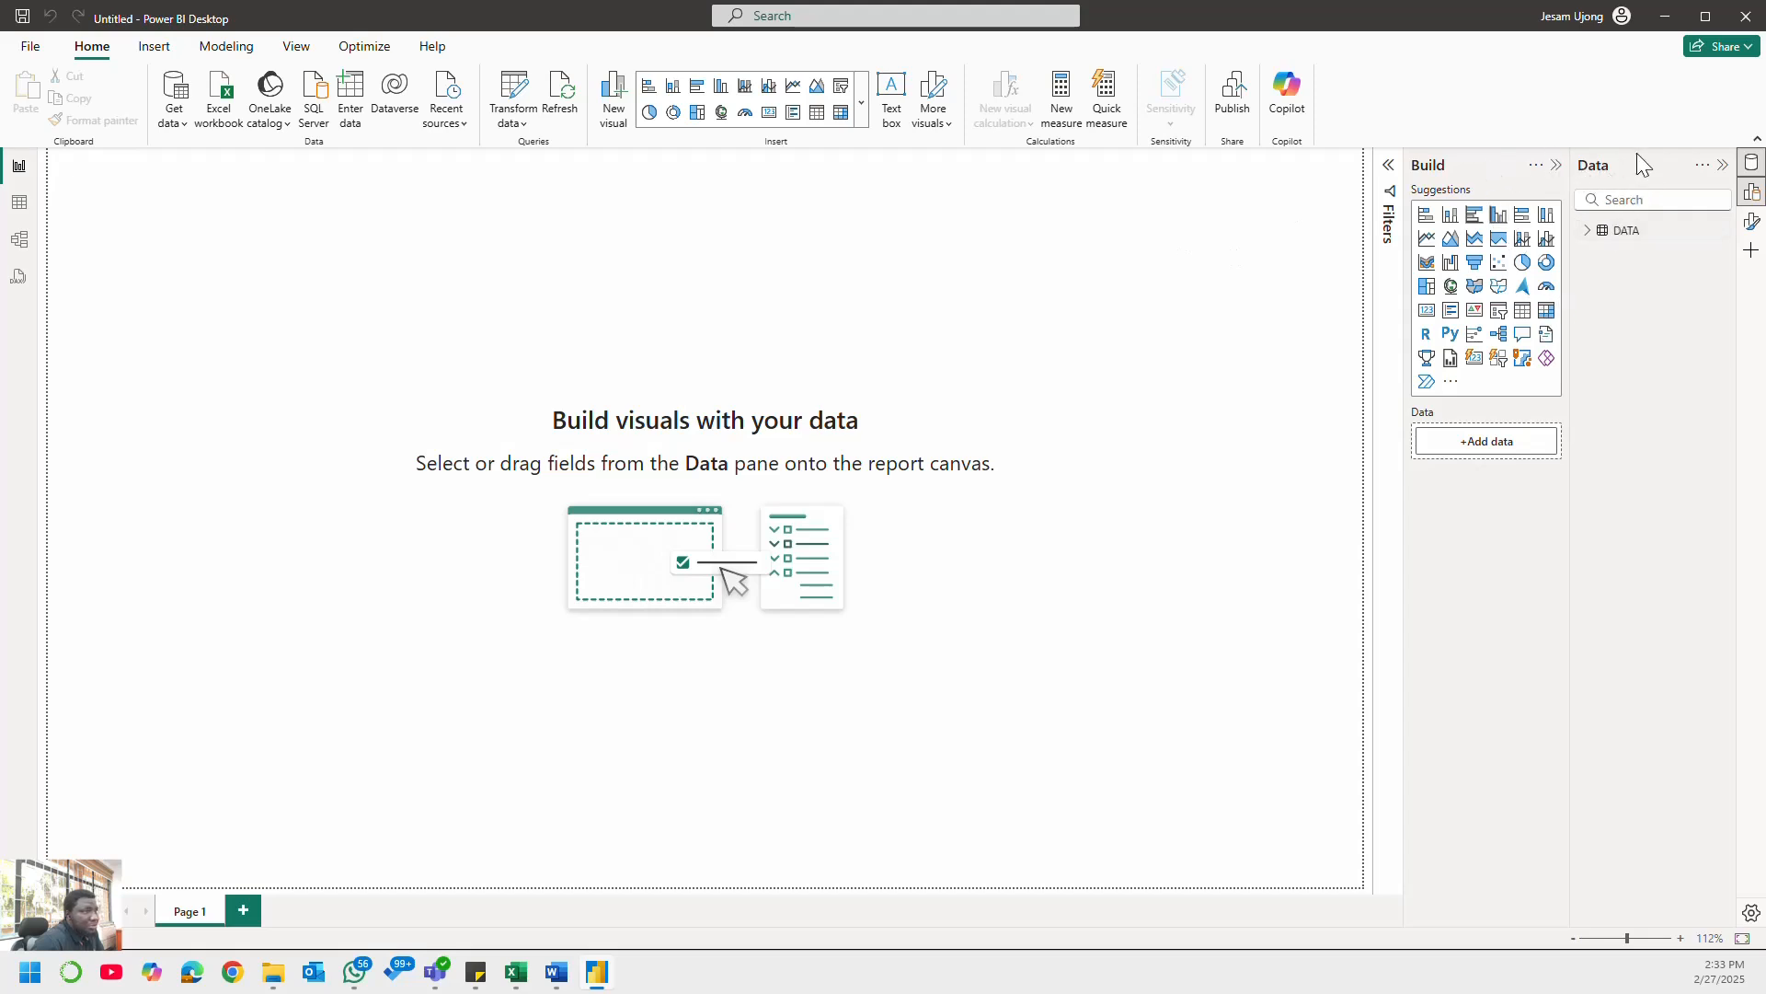
pyautogui.click(1588, 231)
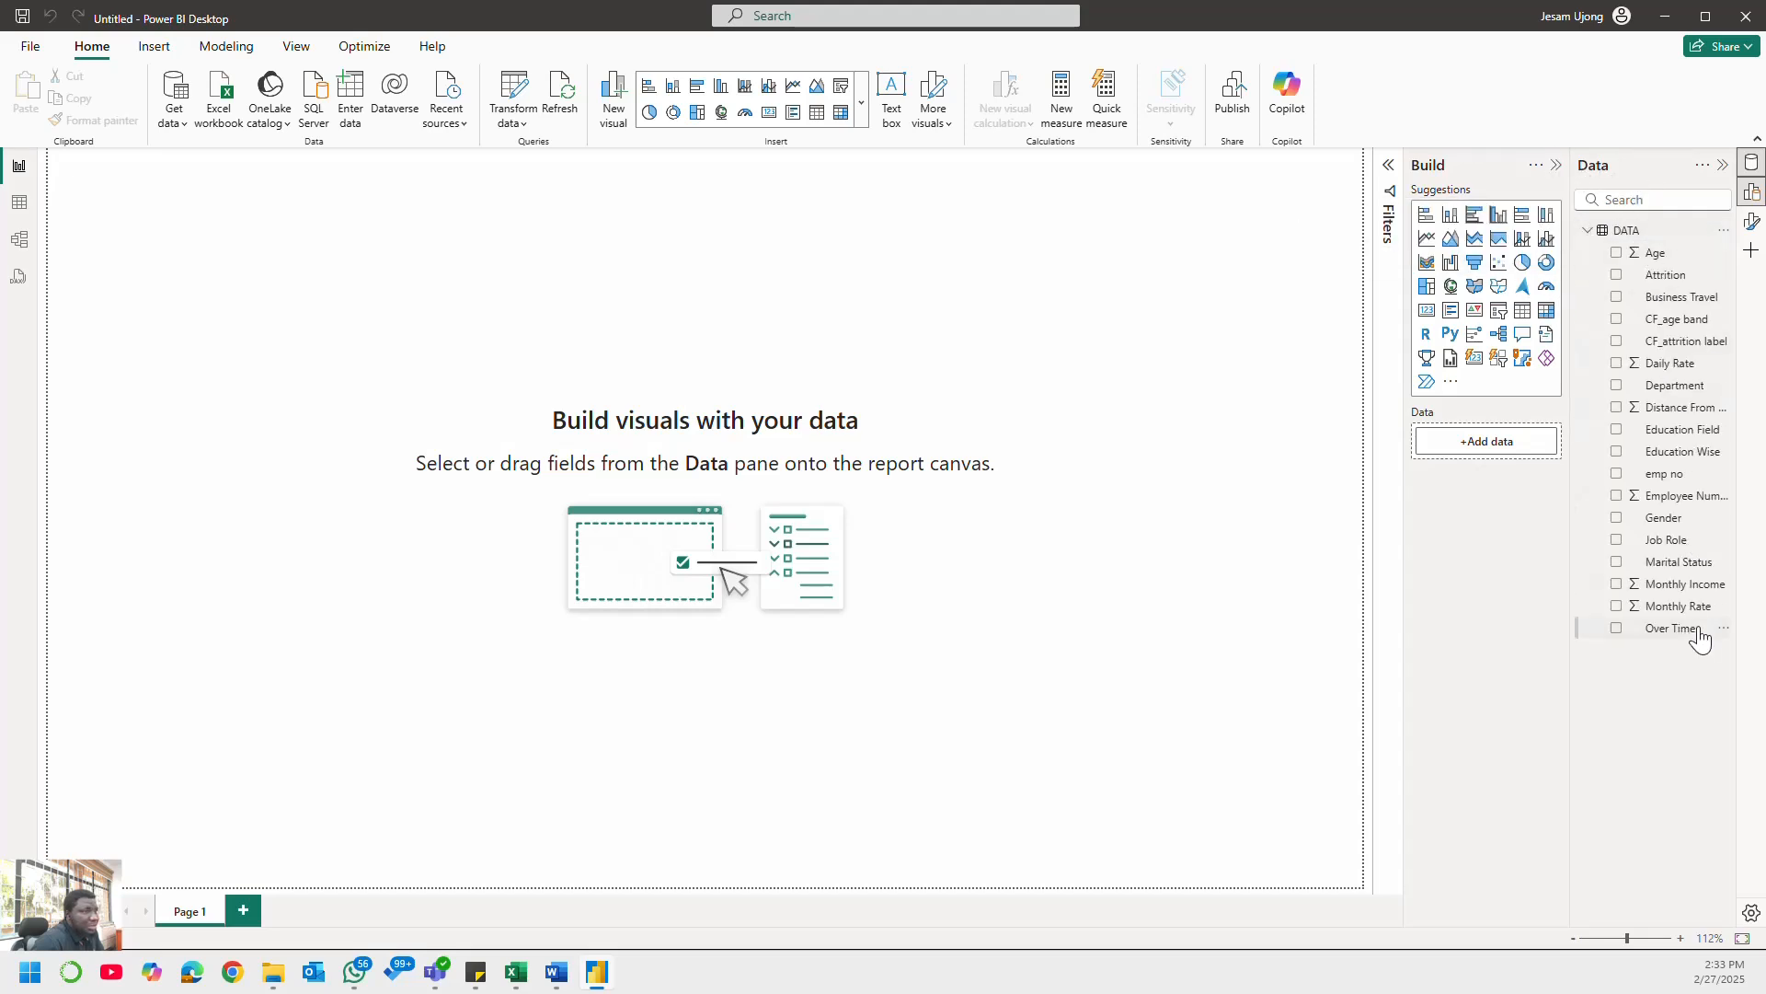
pyautogui.click(22, 214)
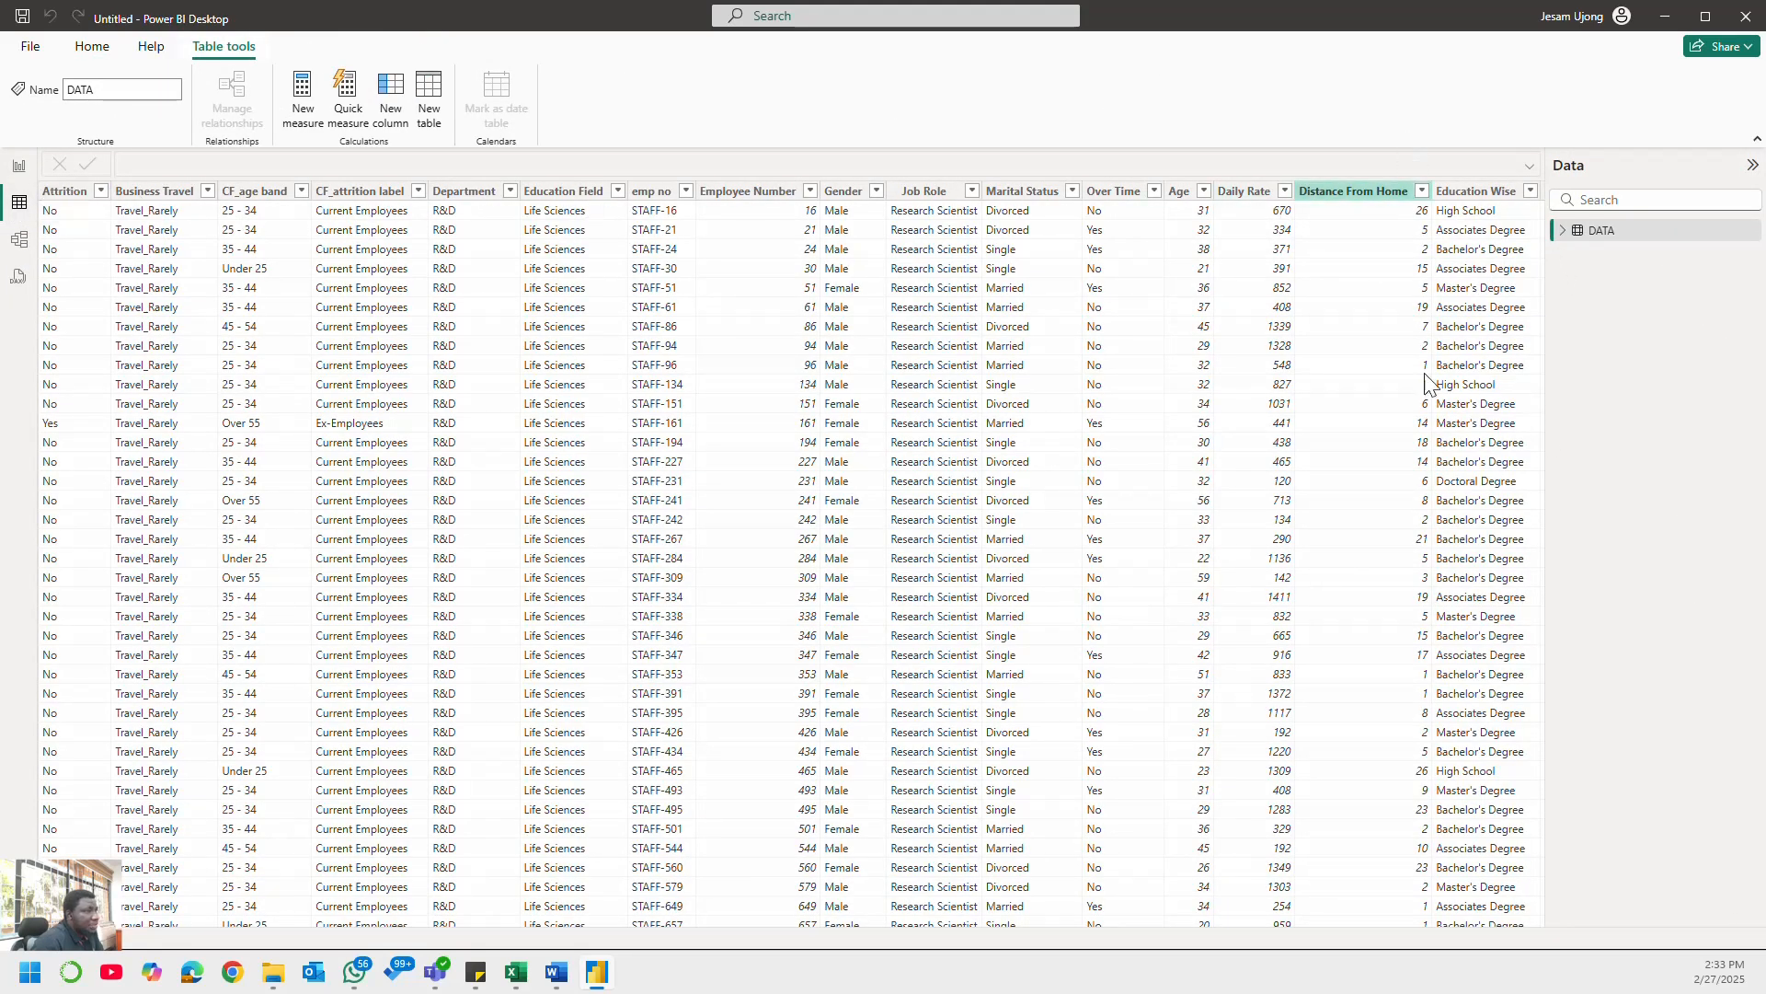
pyautogui.click(13, 241)
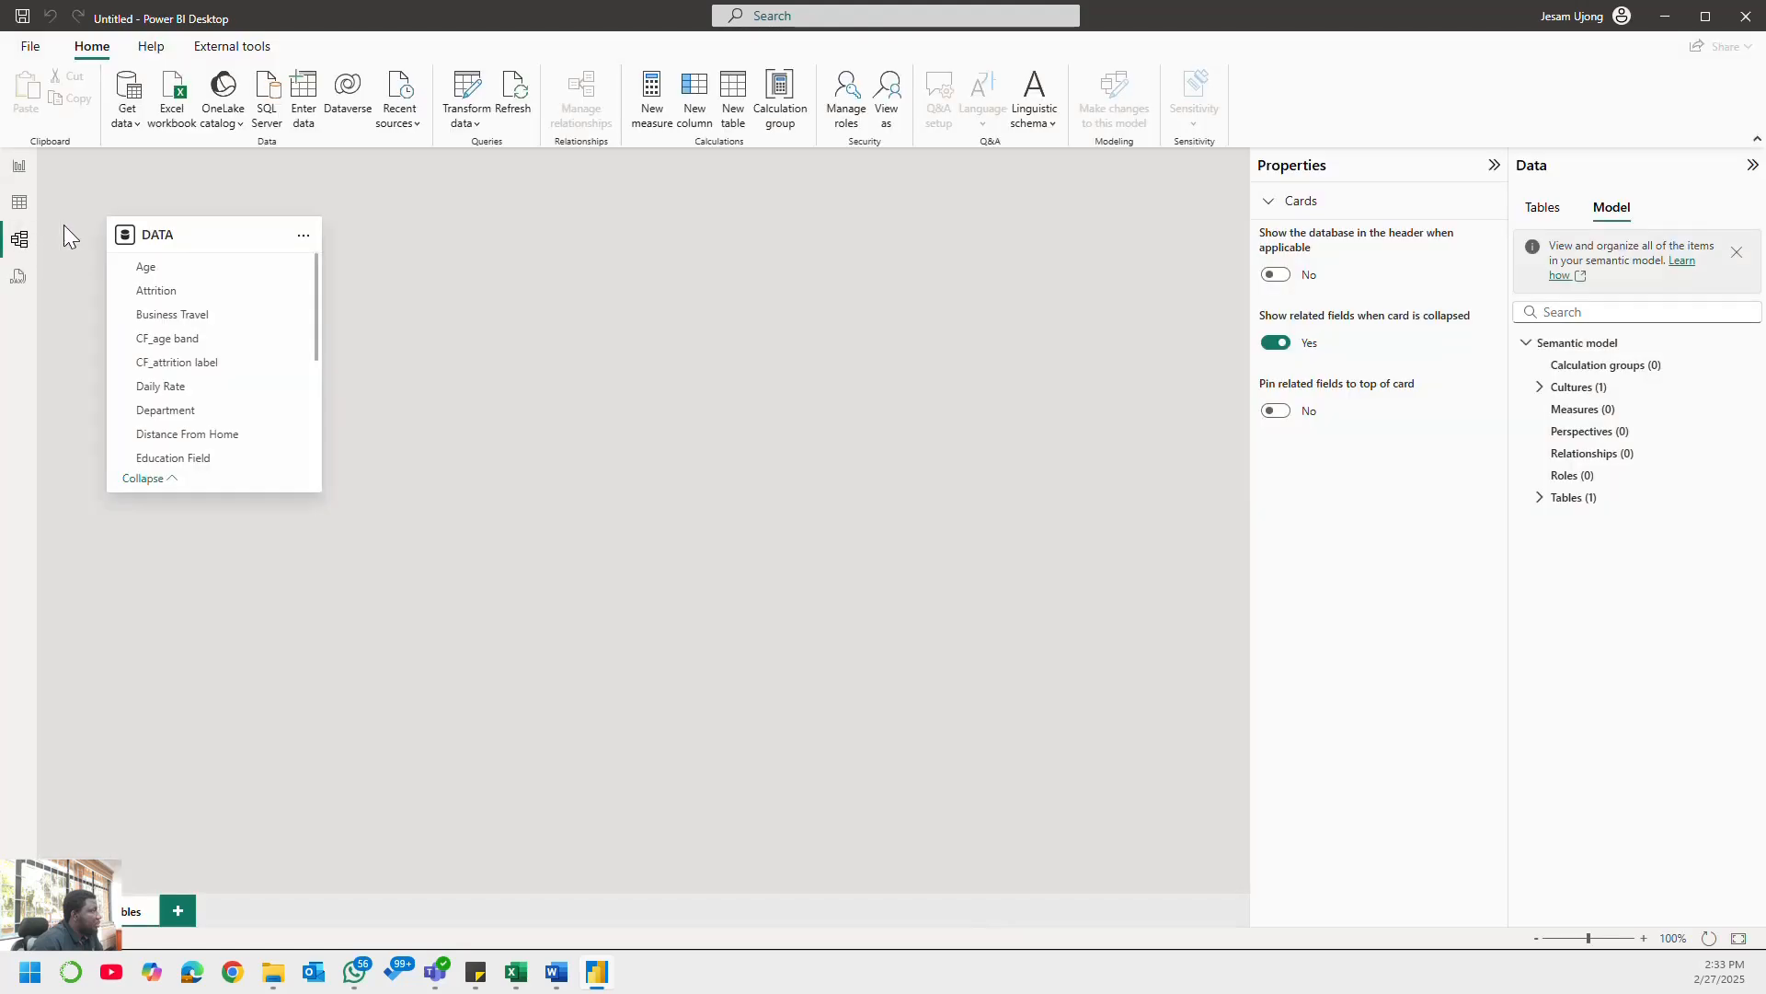
pyautogui.click(21, 168)
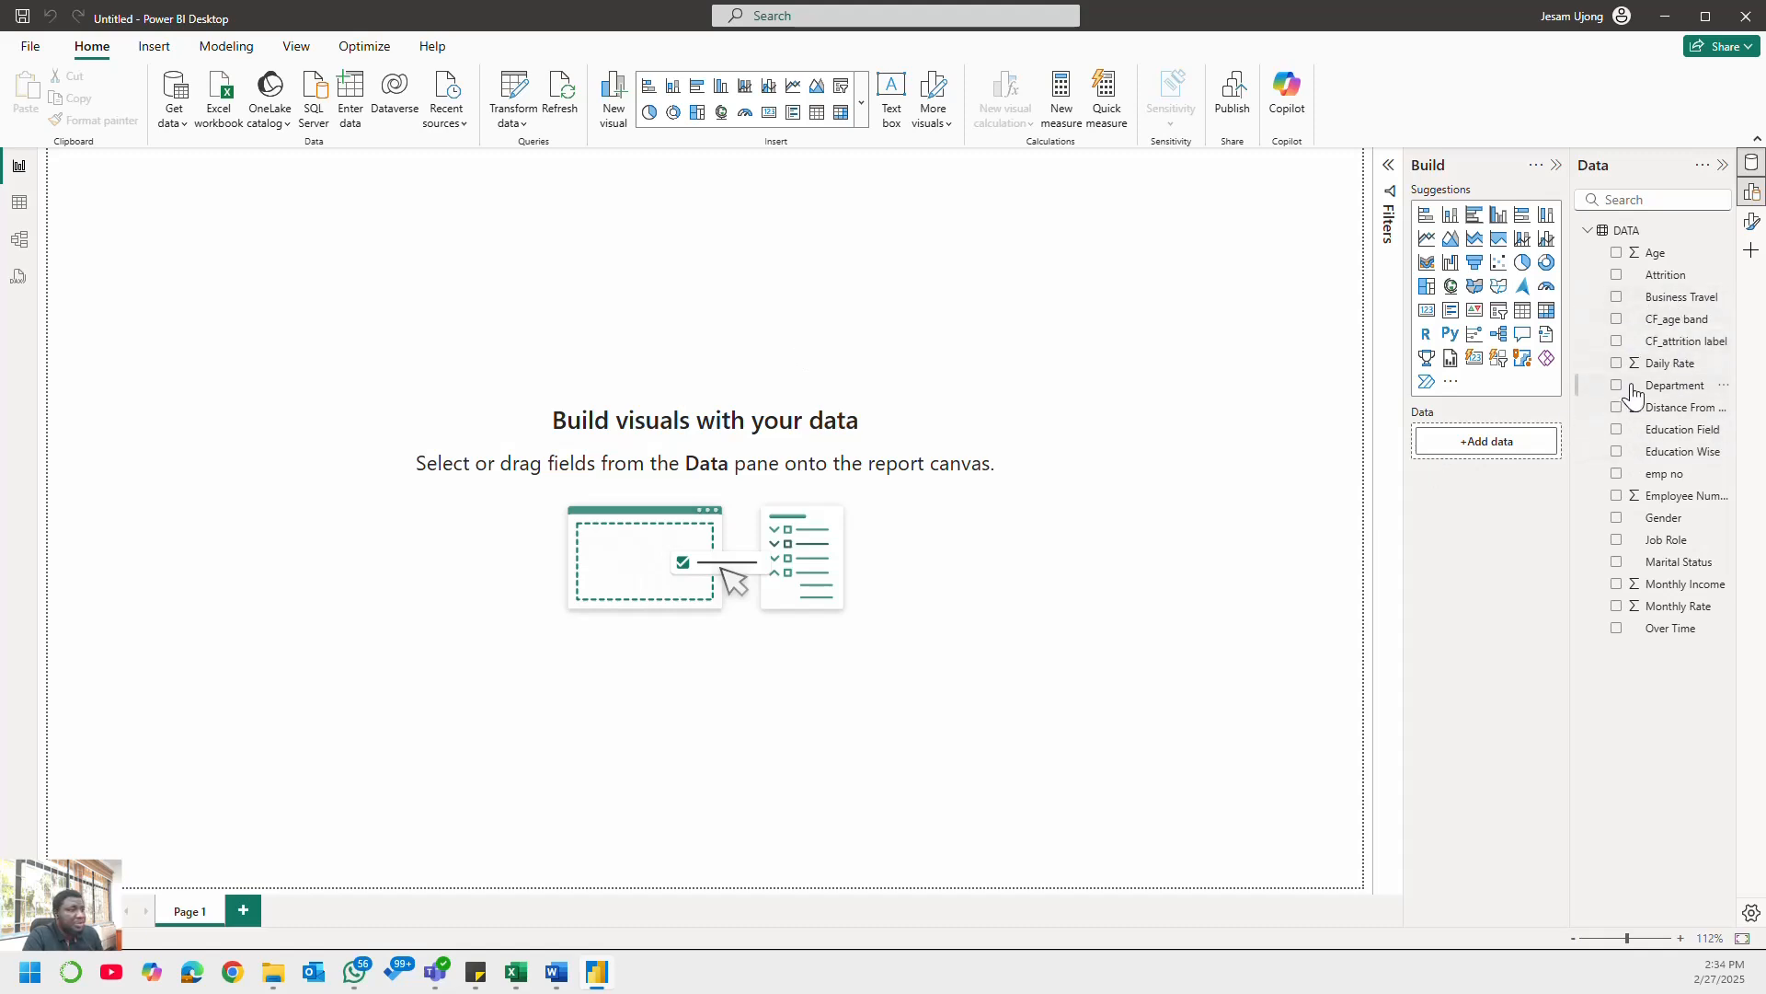
# - Switch to Word to read the KPI requirements for the HR analytics dashboard, and return to the Power BI report
pyautogui.click(555, 973)
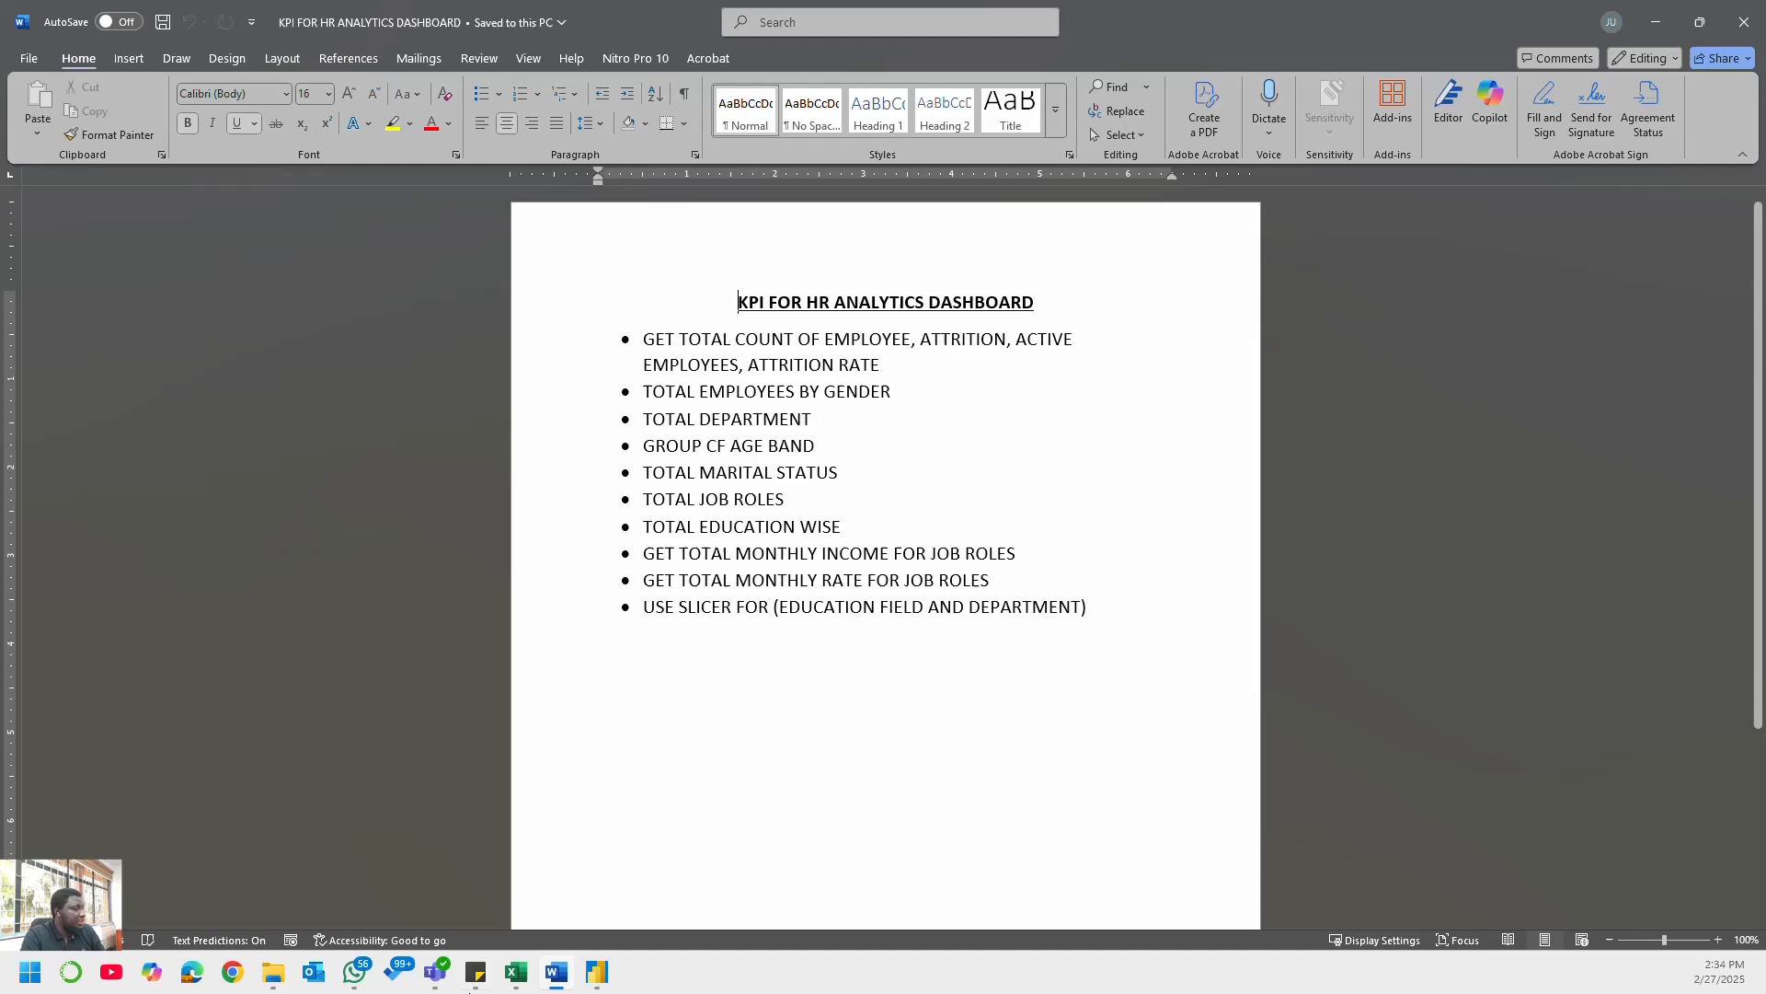
pyautogui.click(556, 972)
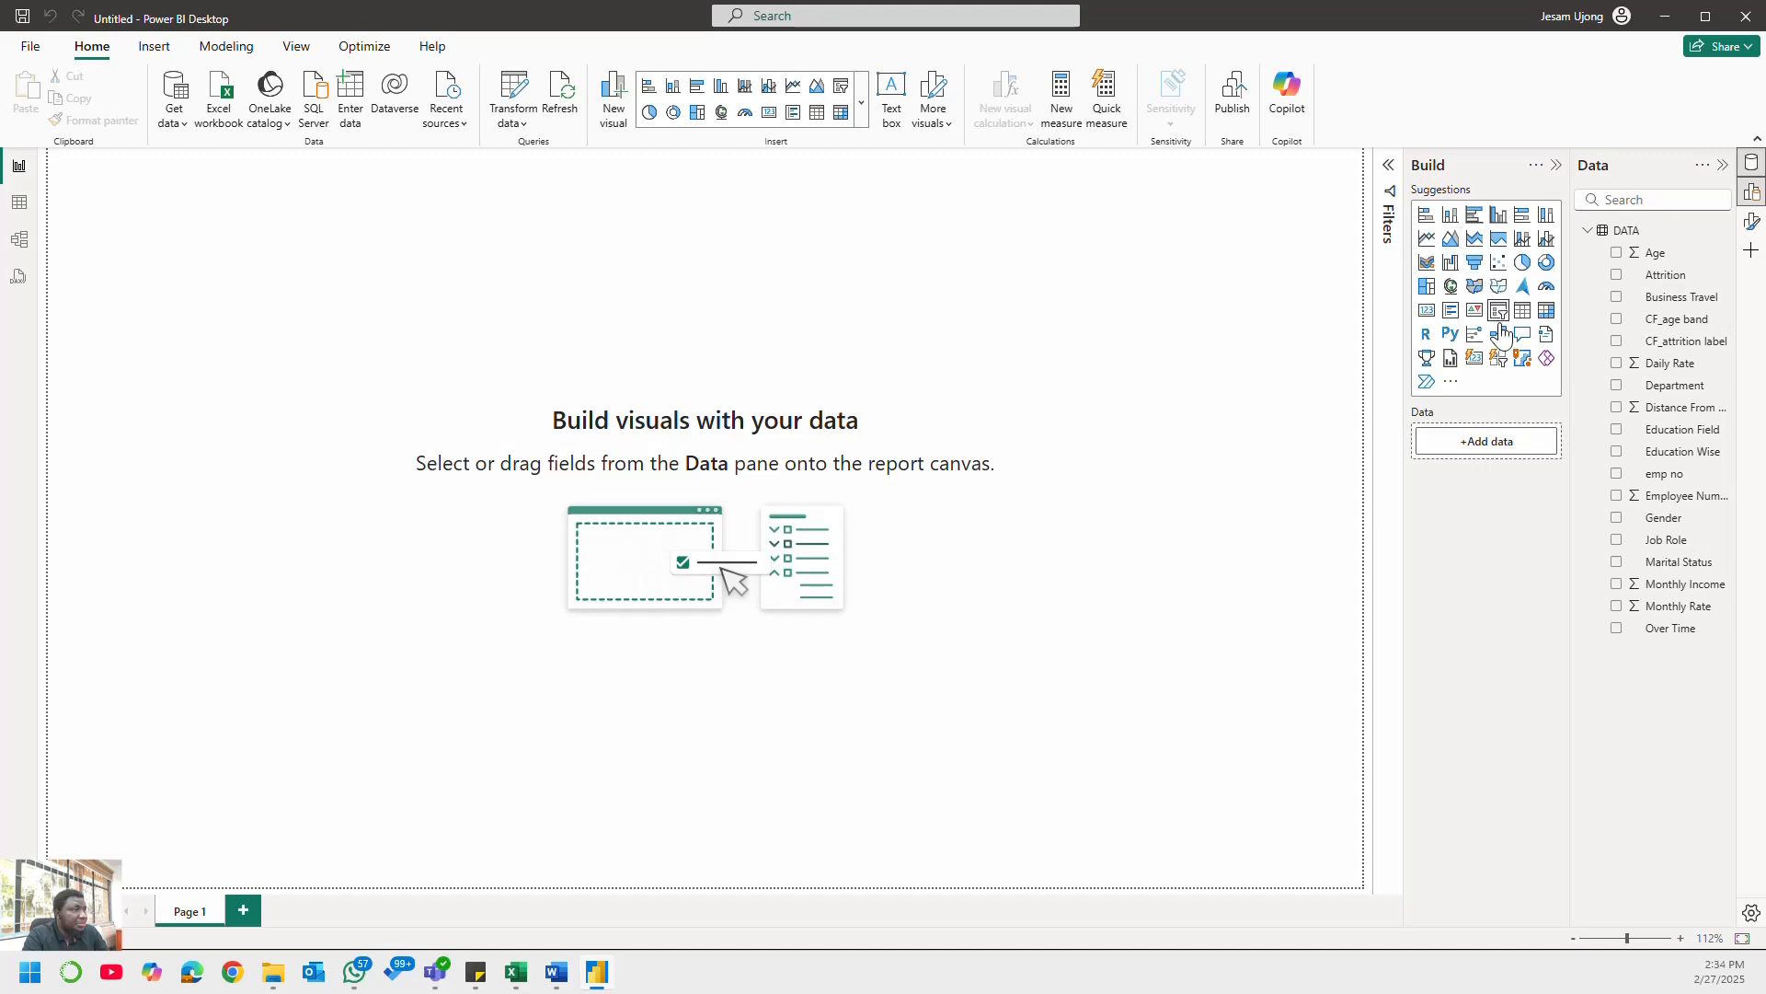
pyautogui.click(557, 972)
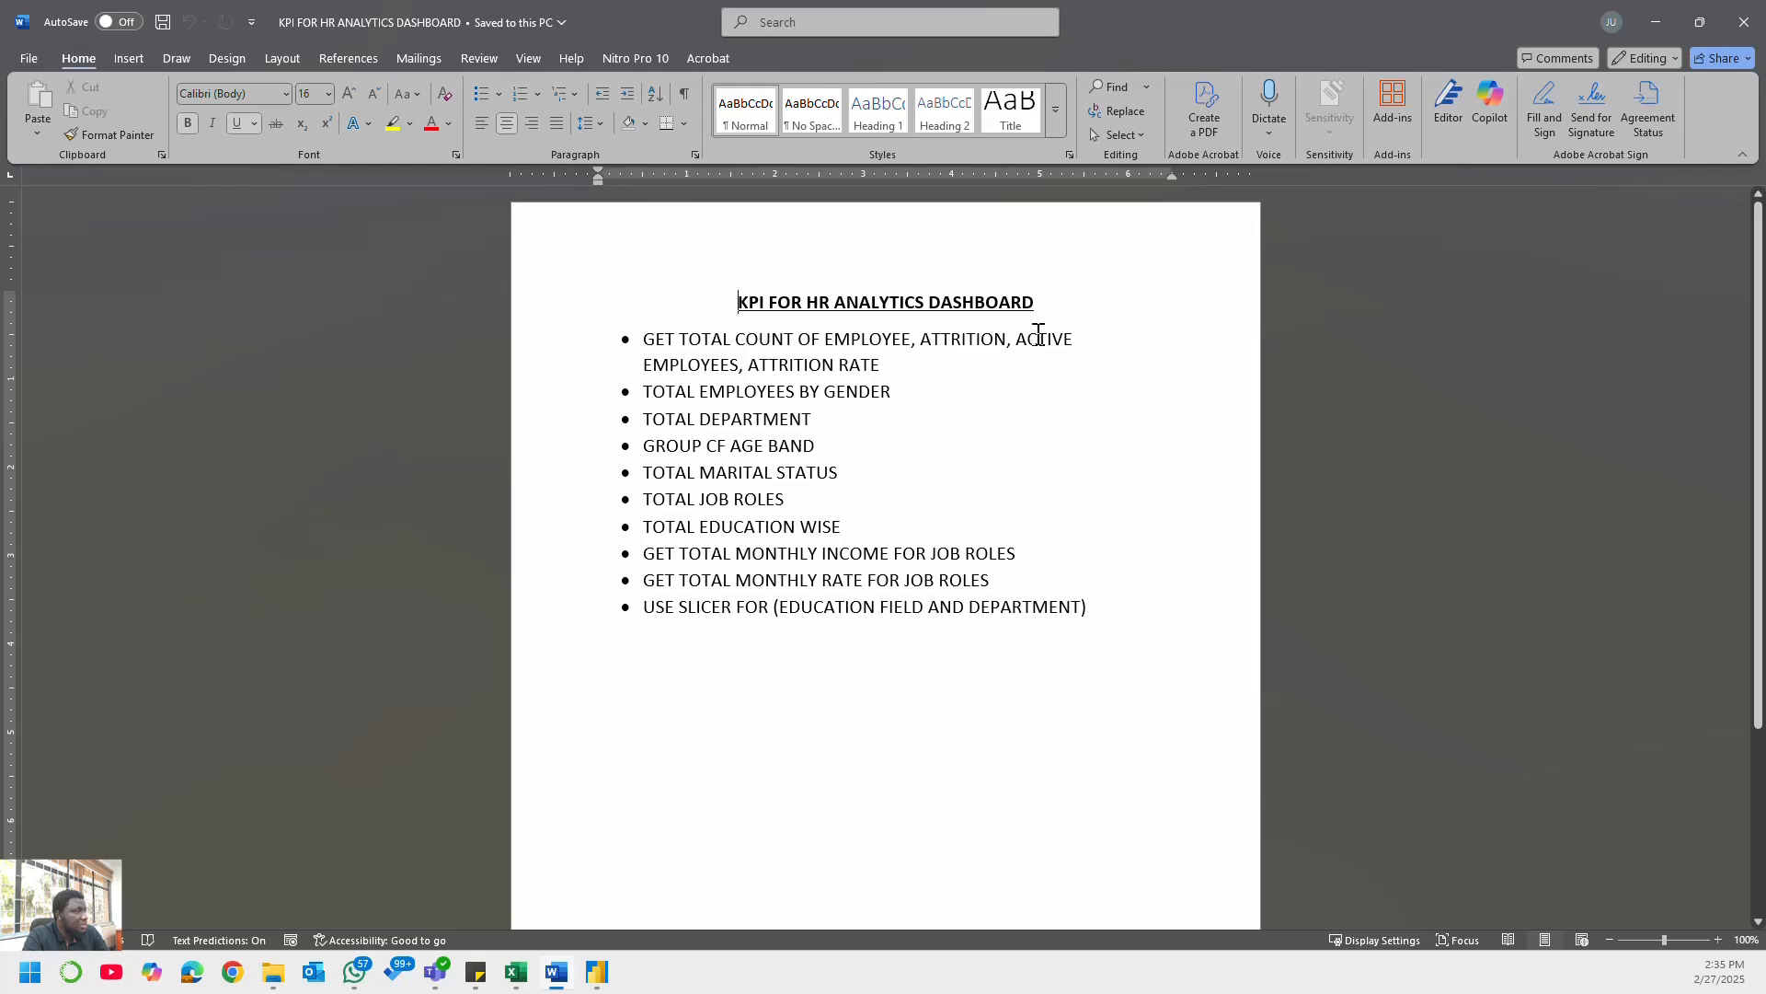
pyautogui.click(1655, 22)
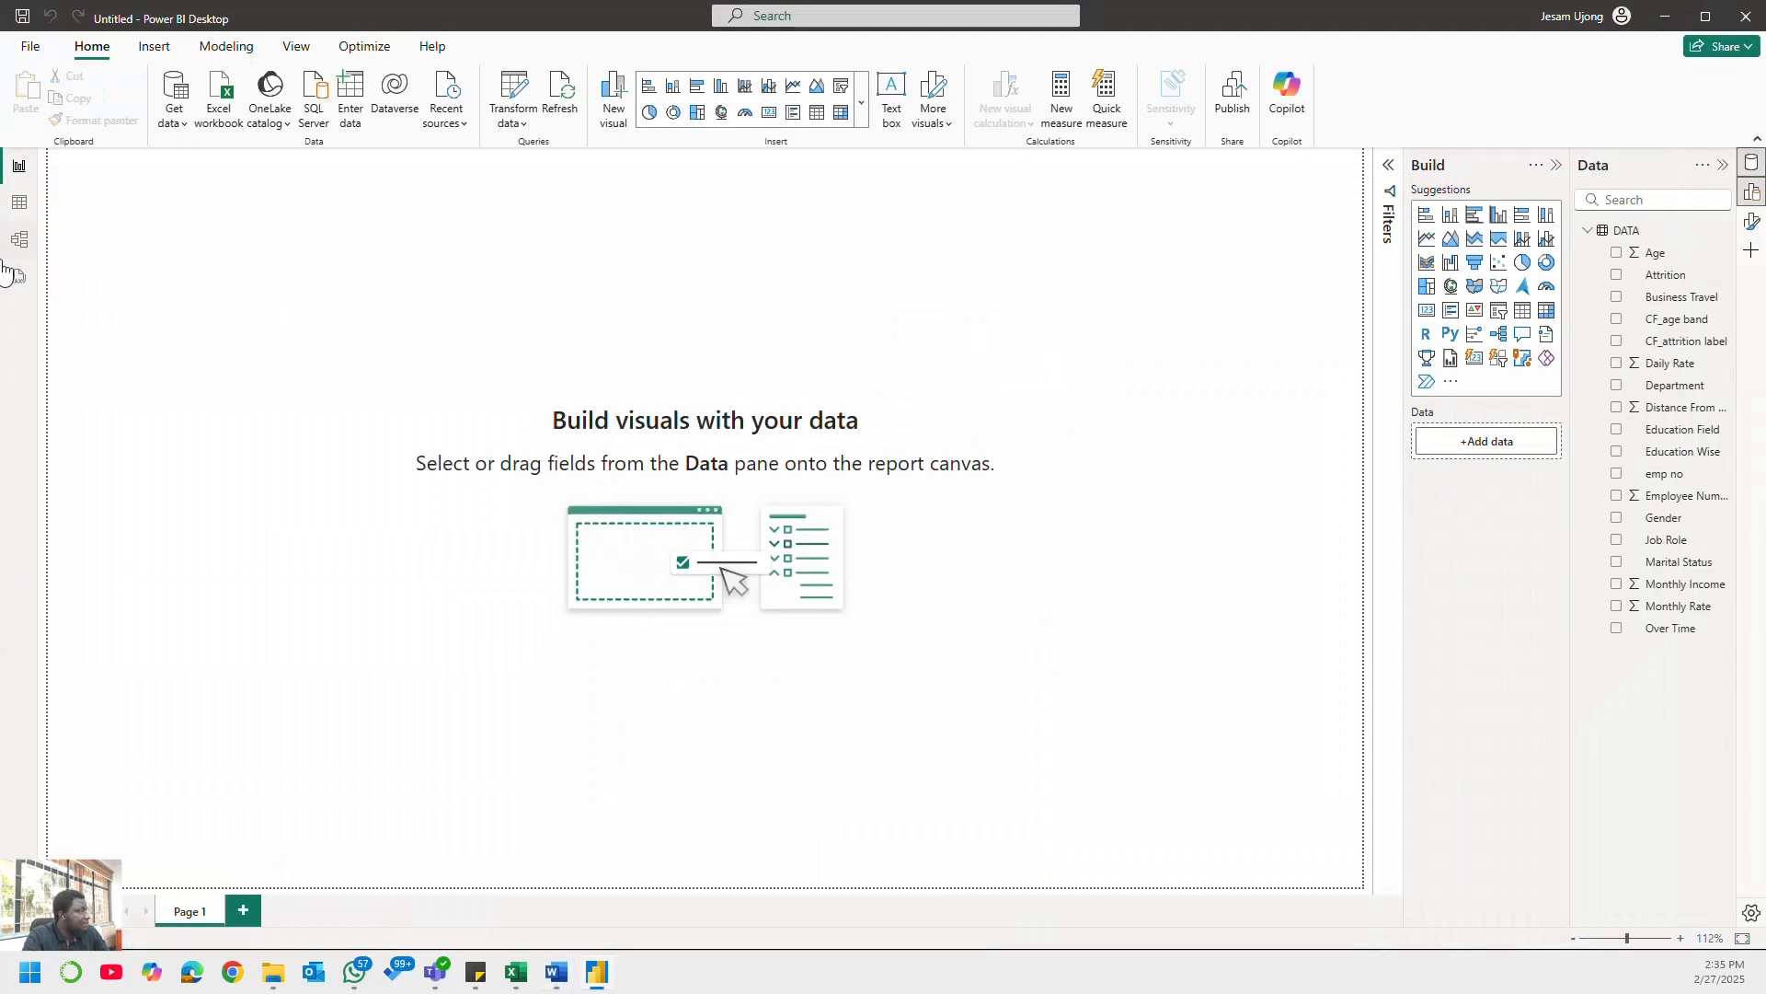
# - Inspect the DATA columns in table view, from Employee Number and emp no back to Attrition, and return to the report view
pyautogui.click(19, 204)
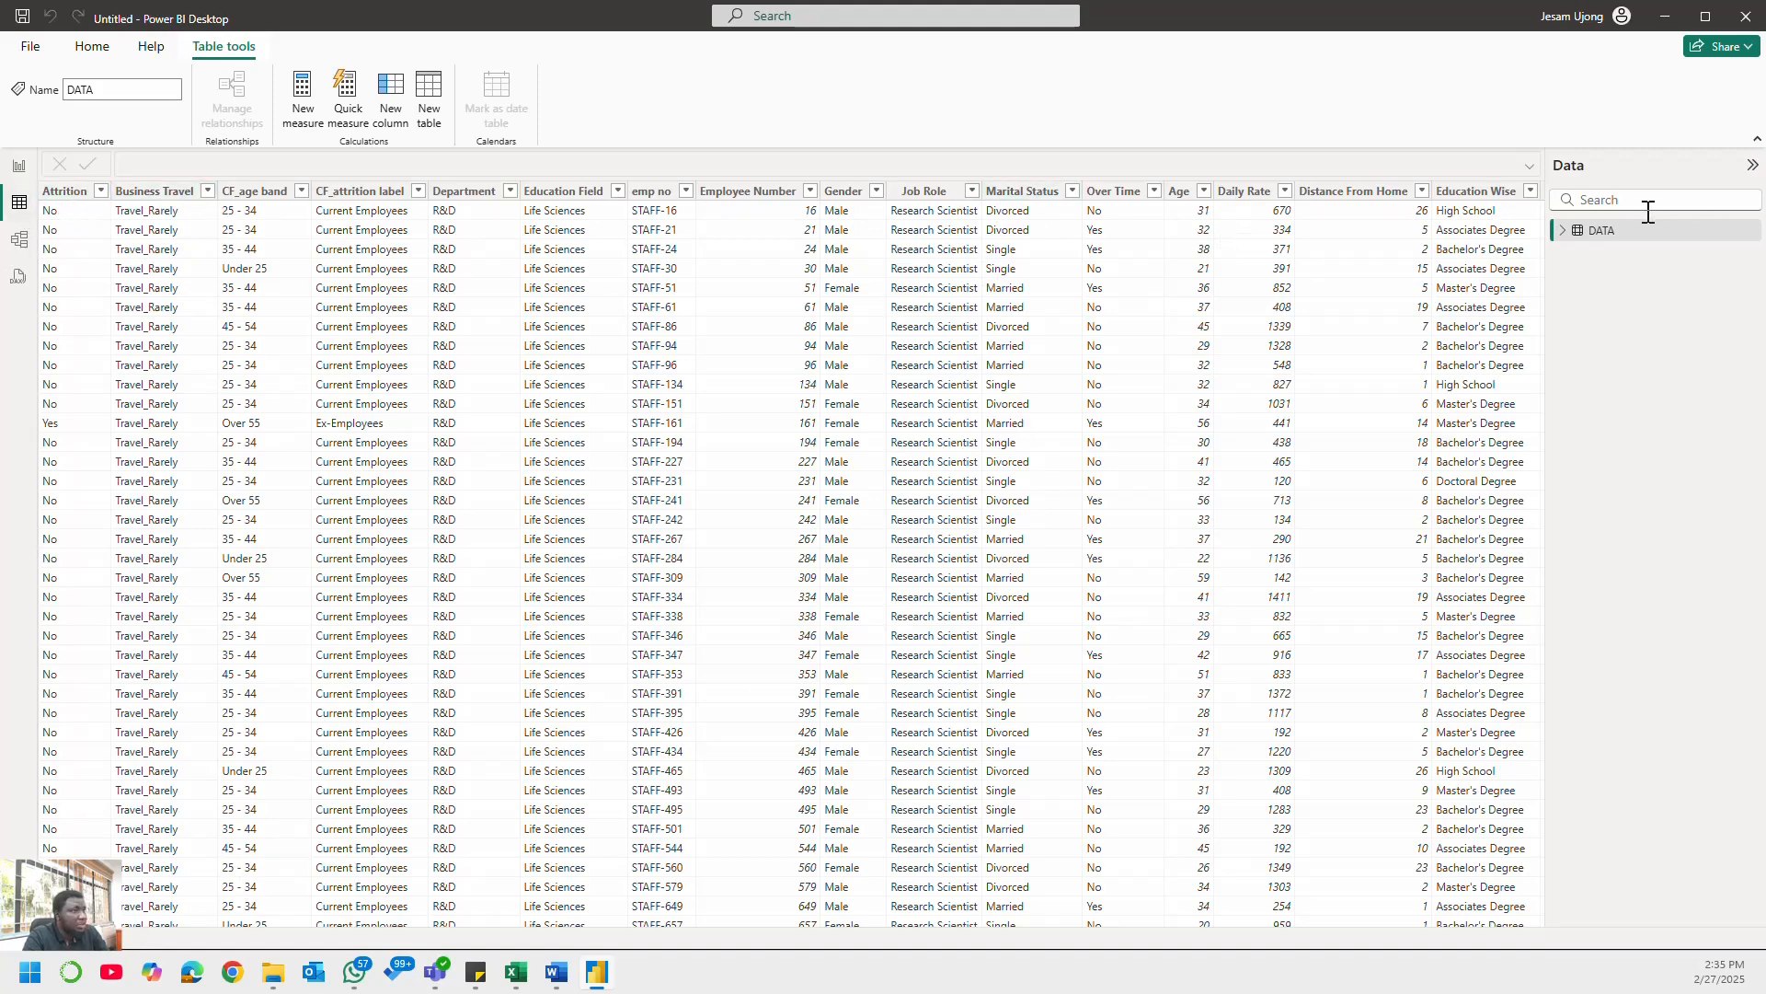
pyautogui.click(1576, 238)
pyautogui.click(658, 190)
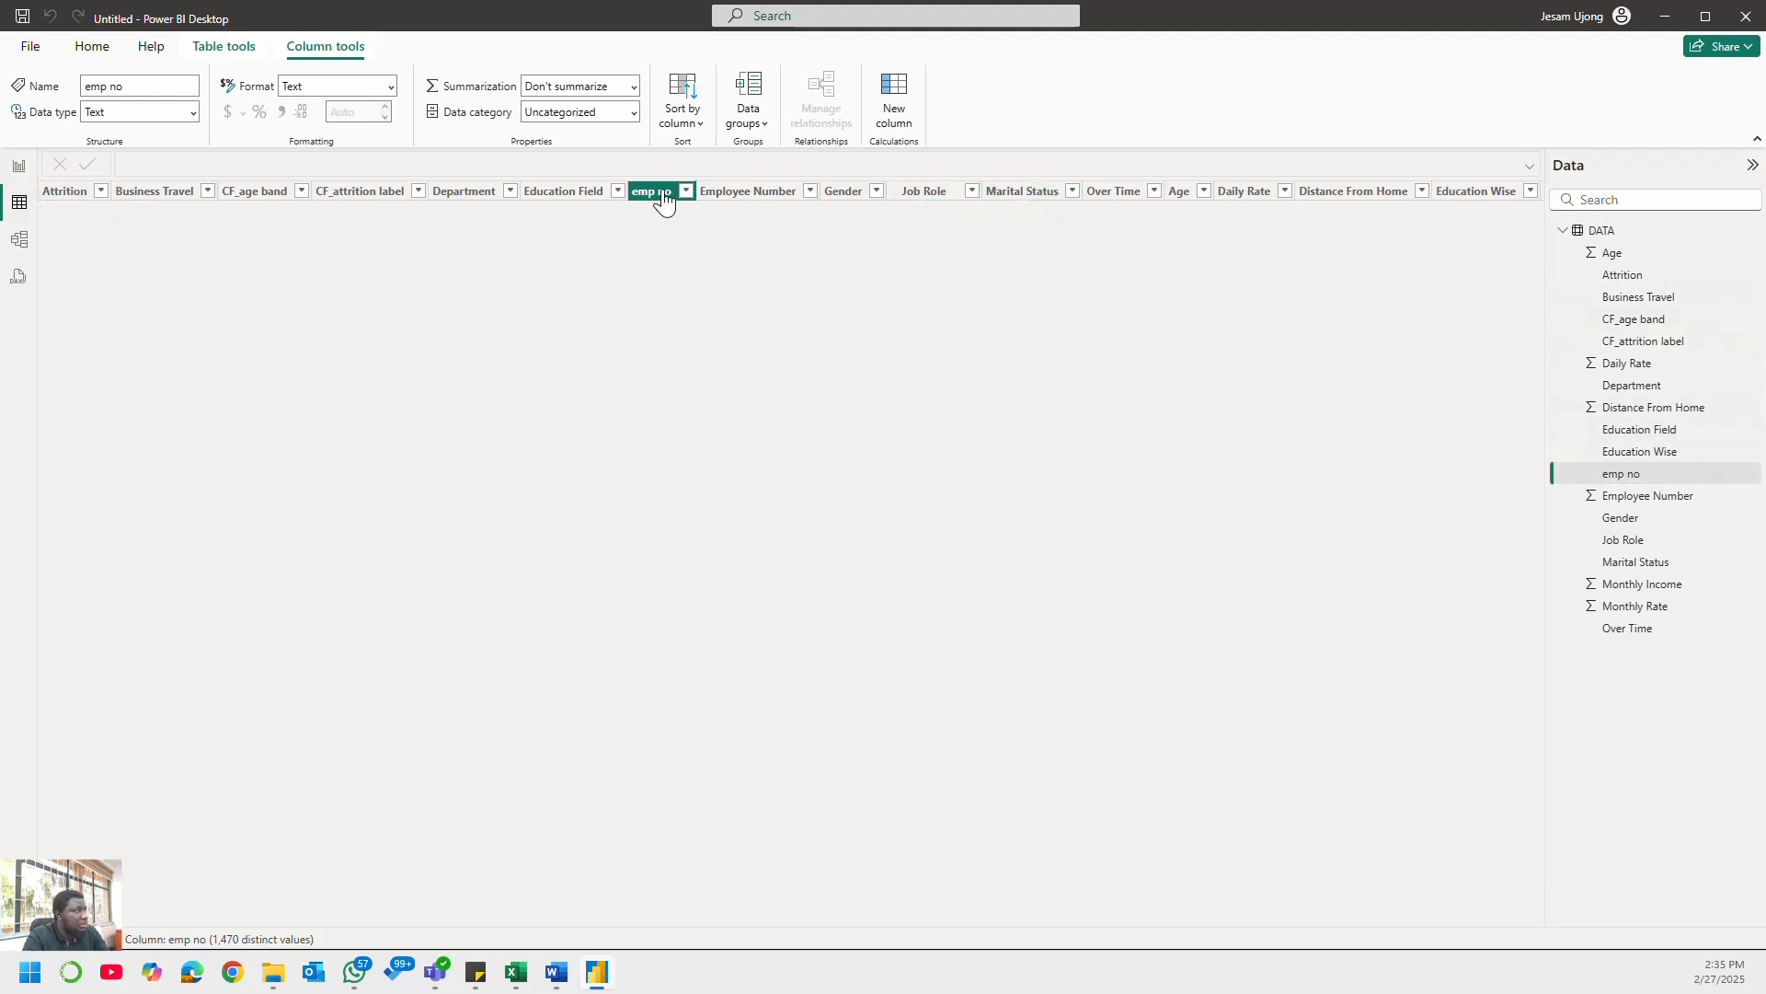
pyautogui.click(726, 191)
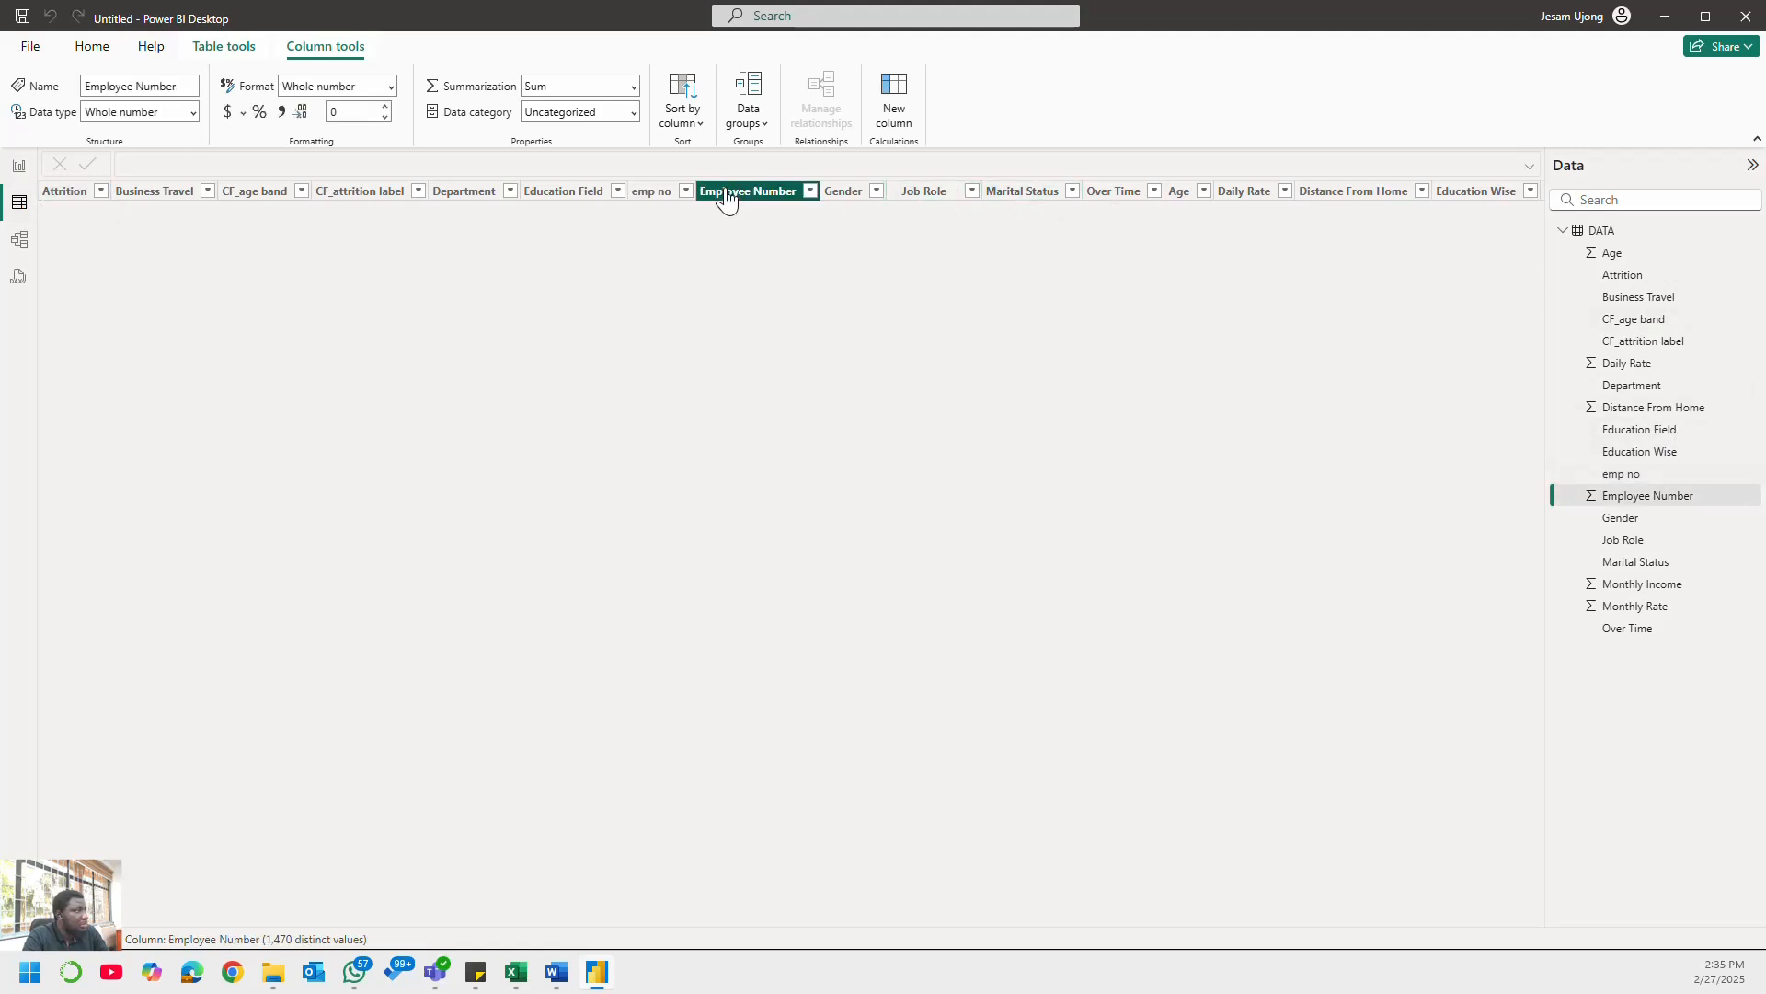
pyautogui.click(659, 198)
pyautogui.click(575, 191)
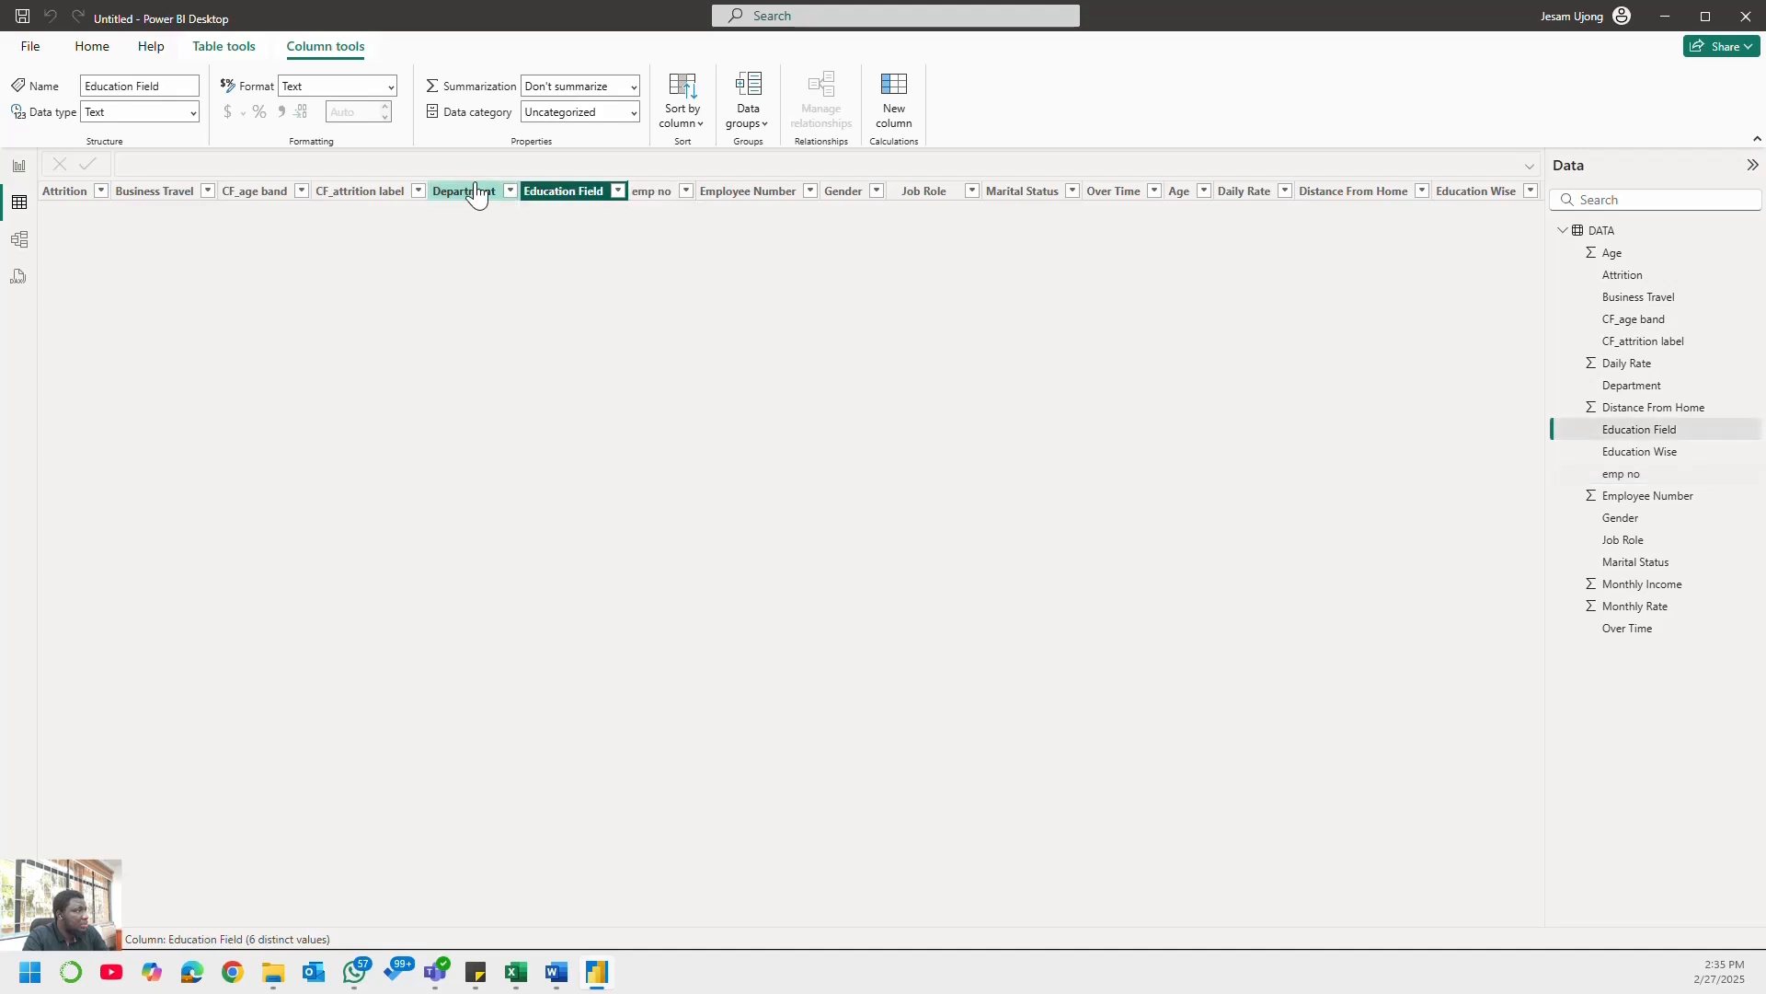
pyautogui.click(469, 192)
pyautogui.click(336, 191)
pyautogui.click(255, 191)
pyautogui.click(152, 191)
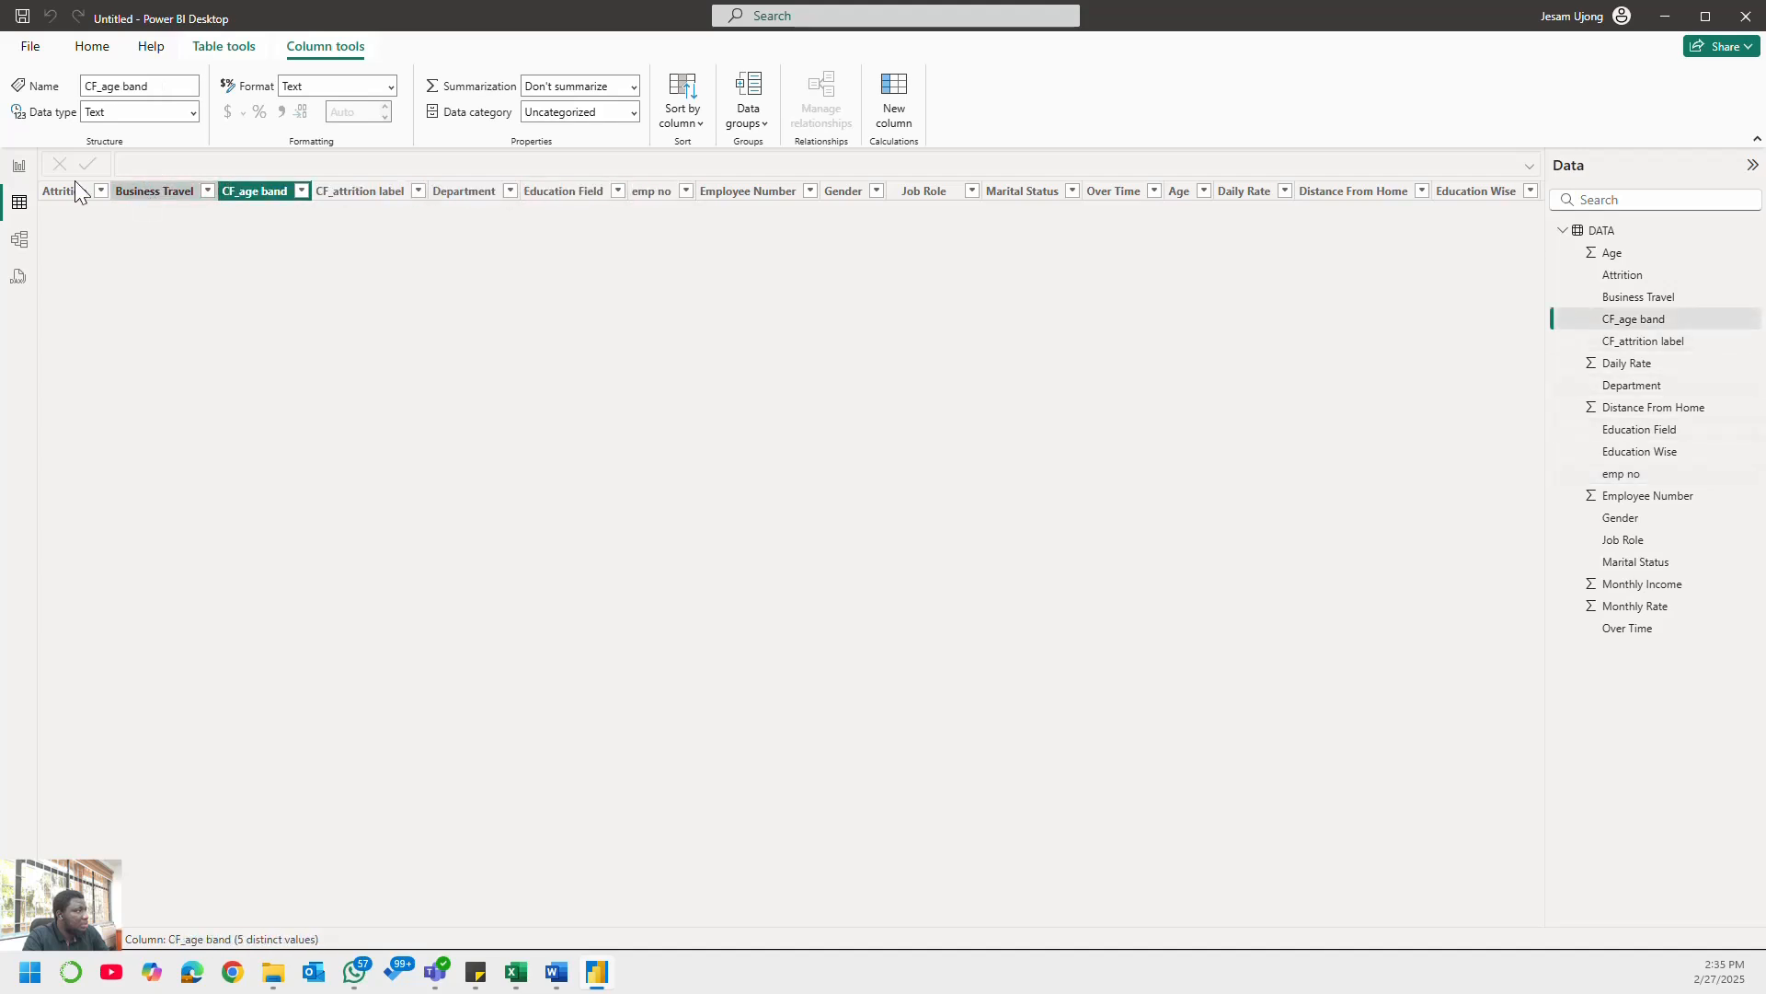
pyautogui.click(66, 192)
pyautogui.click(22, 167)
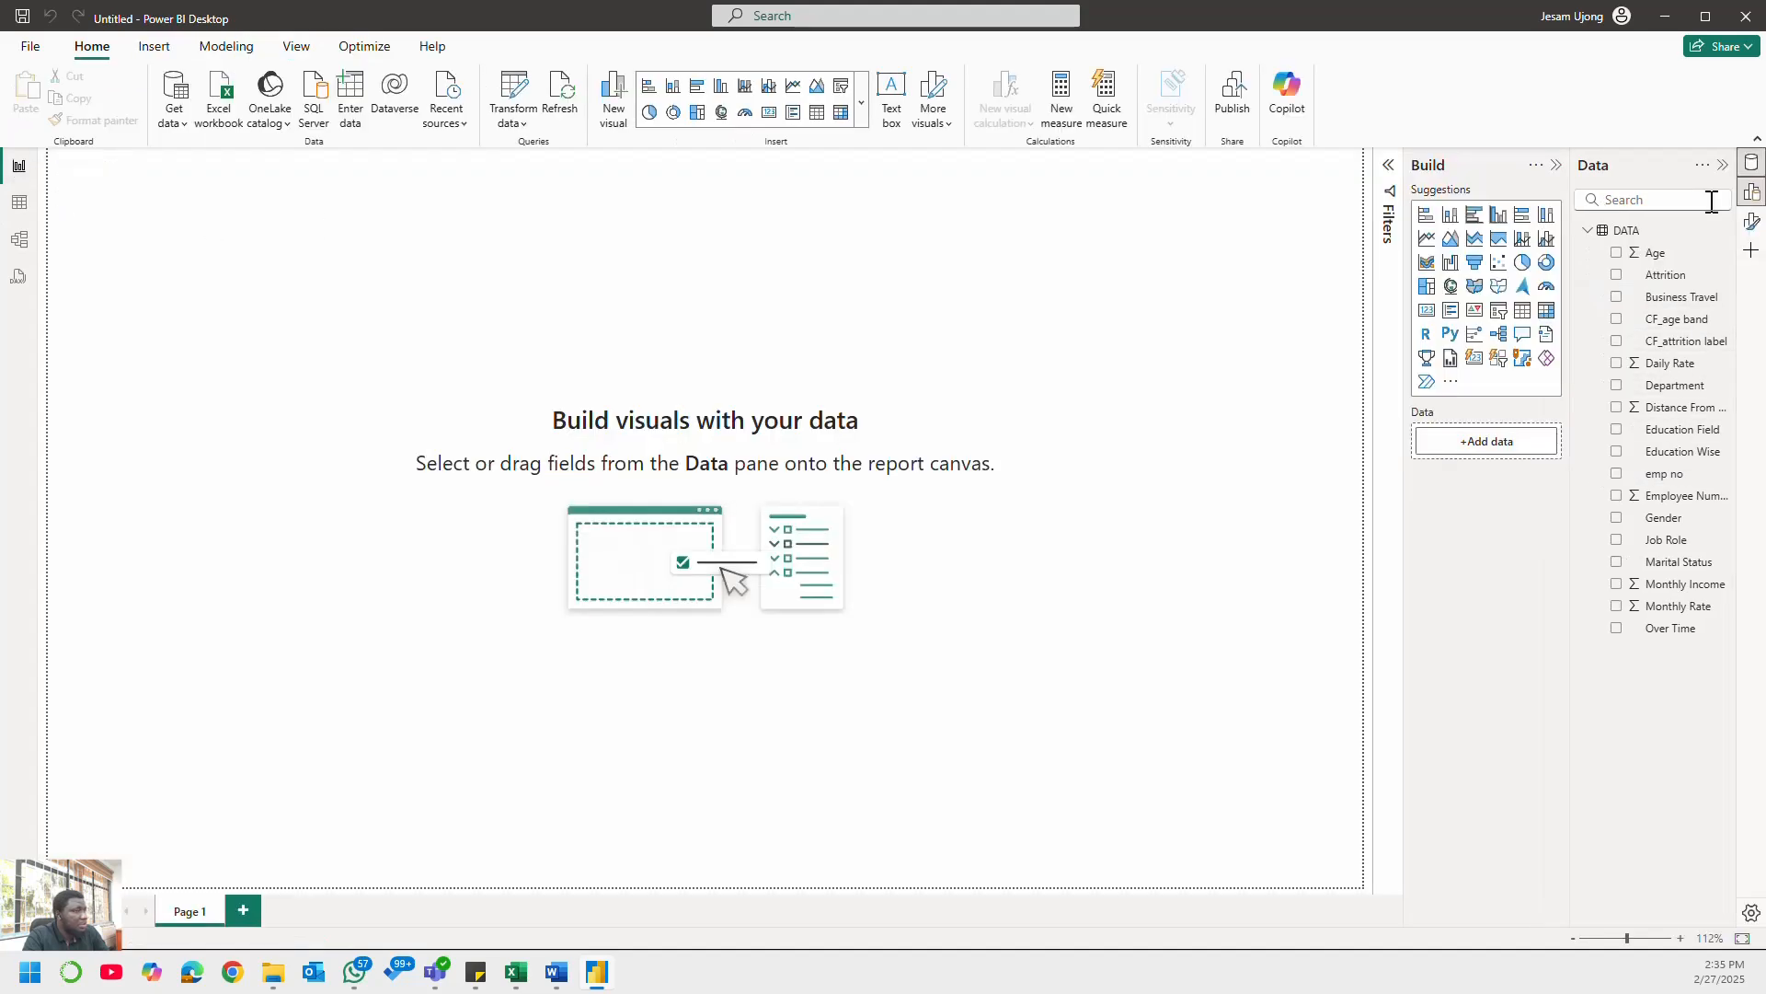
# - Check the Age, Attrition and Business Travel fields of DATA in table view, and go back to the blank report page
pyautogui.click(19, 204)
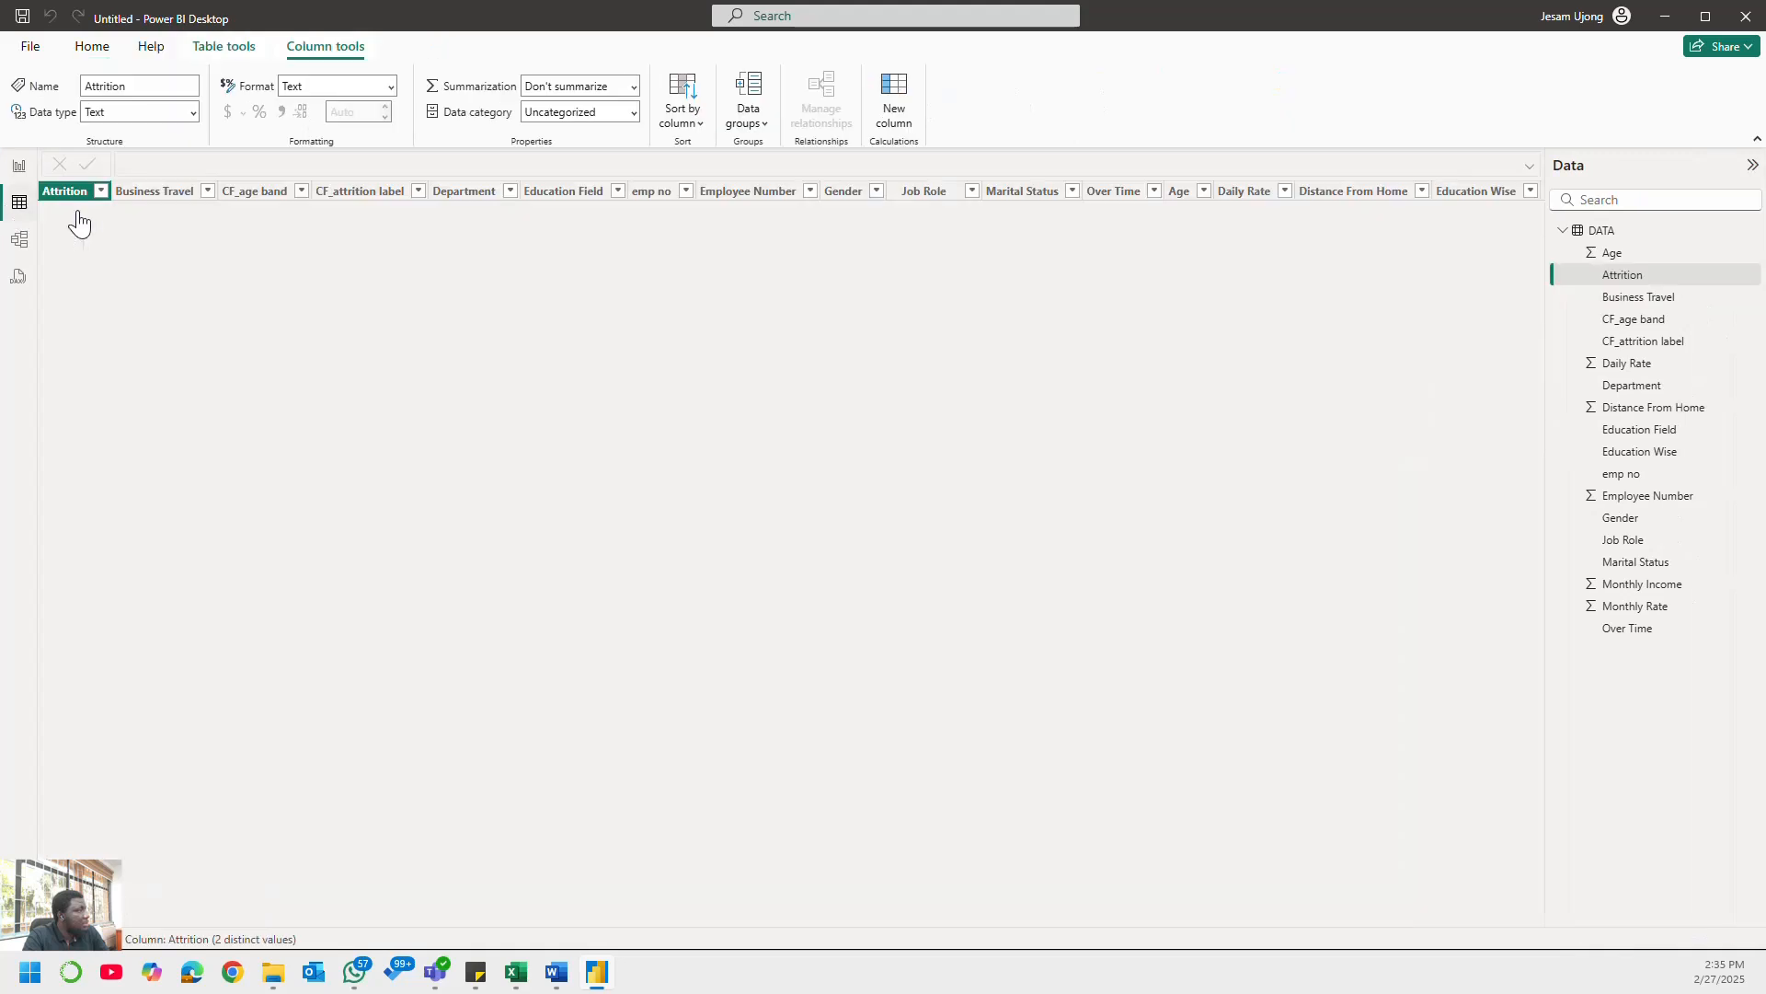
pyautogui.click(1660, 22)
pyautogui.click(597, 972)
pyautogui.click(1654, 296)
pyautogui.click(1630, 275)
pyautogui.click(1619, 255)
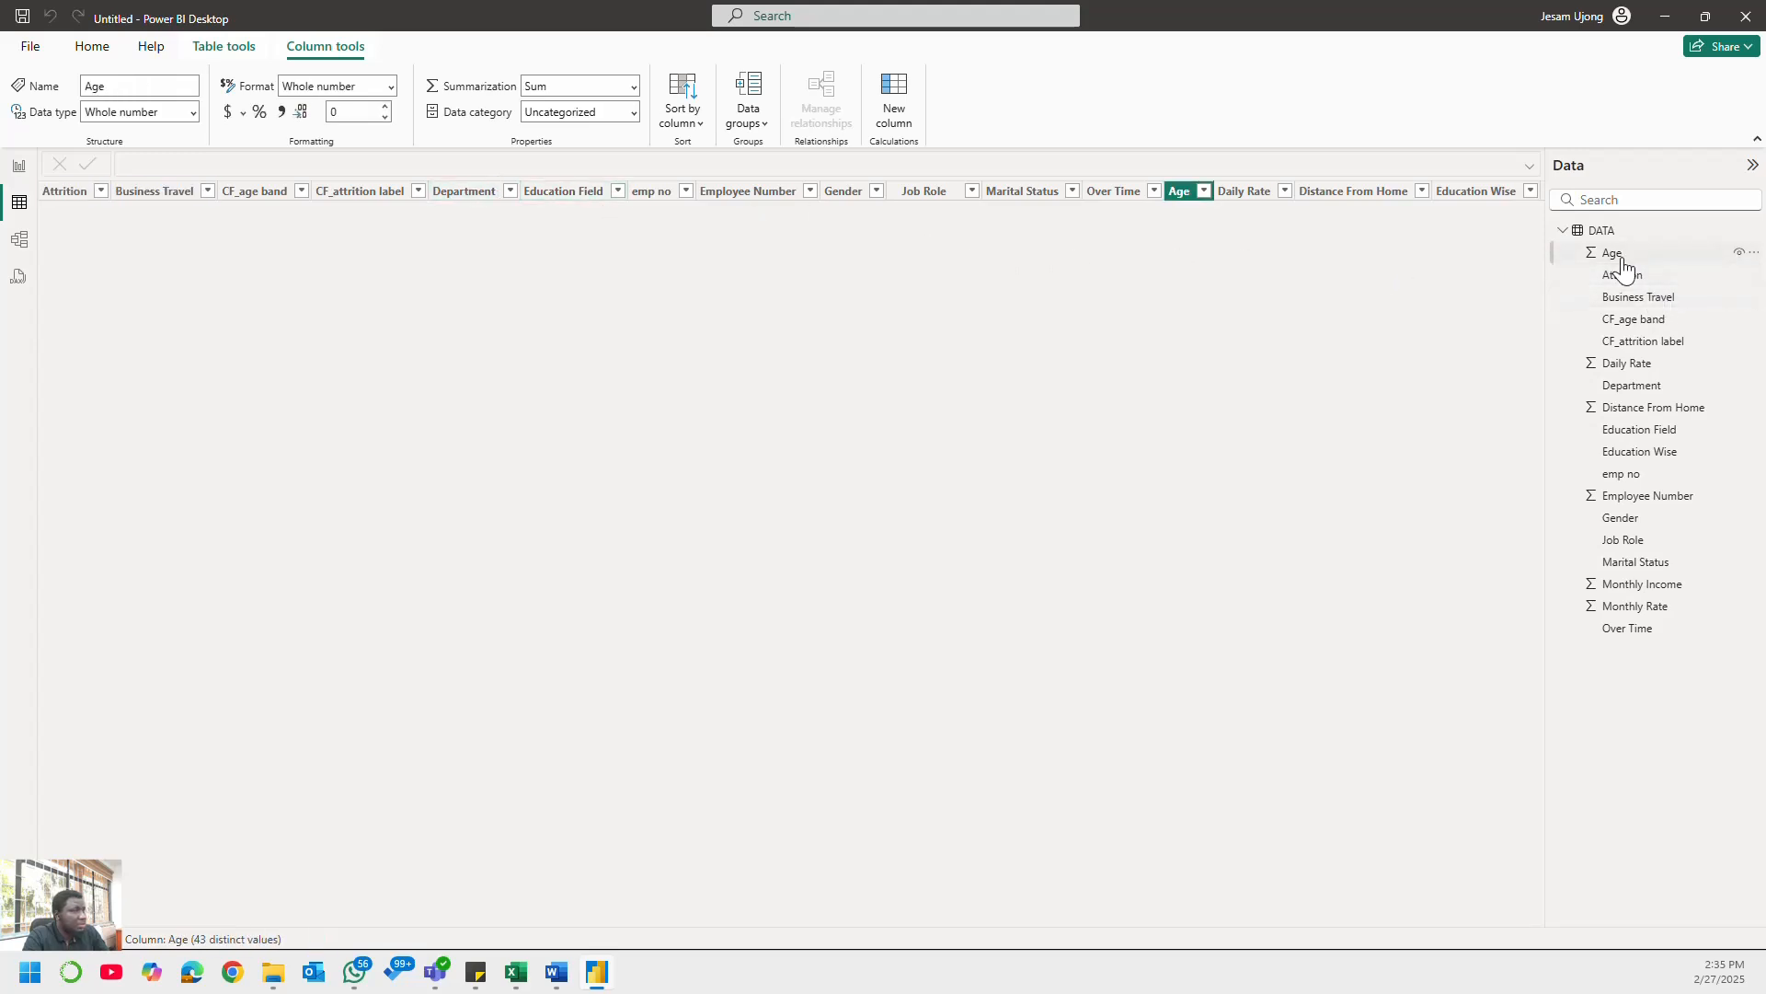
pyautogui.click(1621, 274)
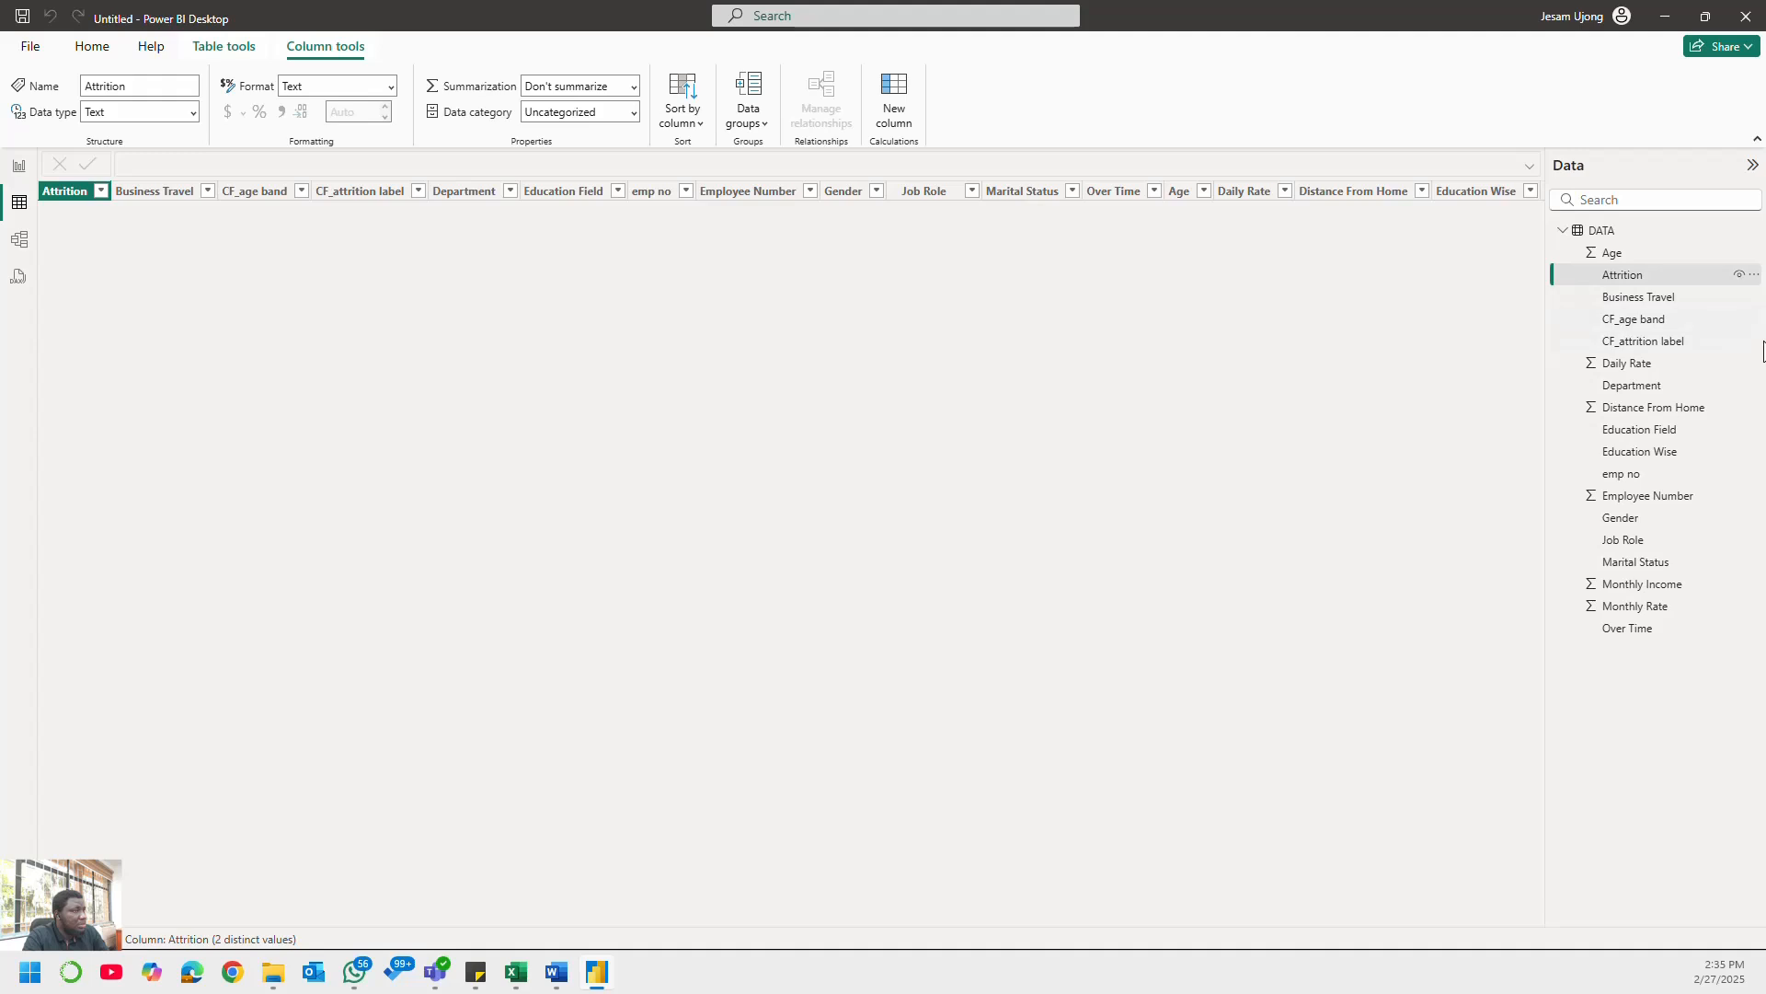
pyautogui.click(1671, 298)
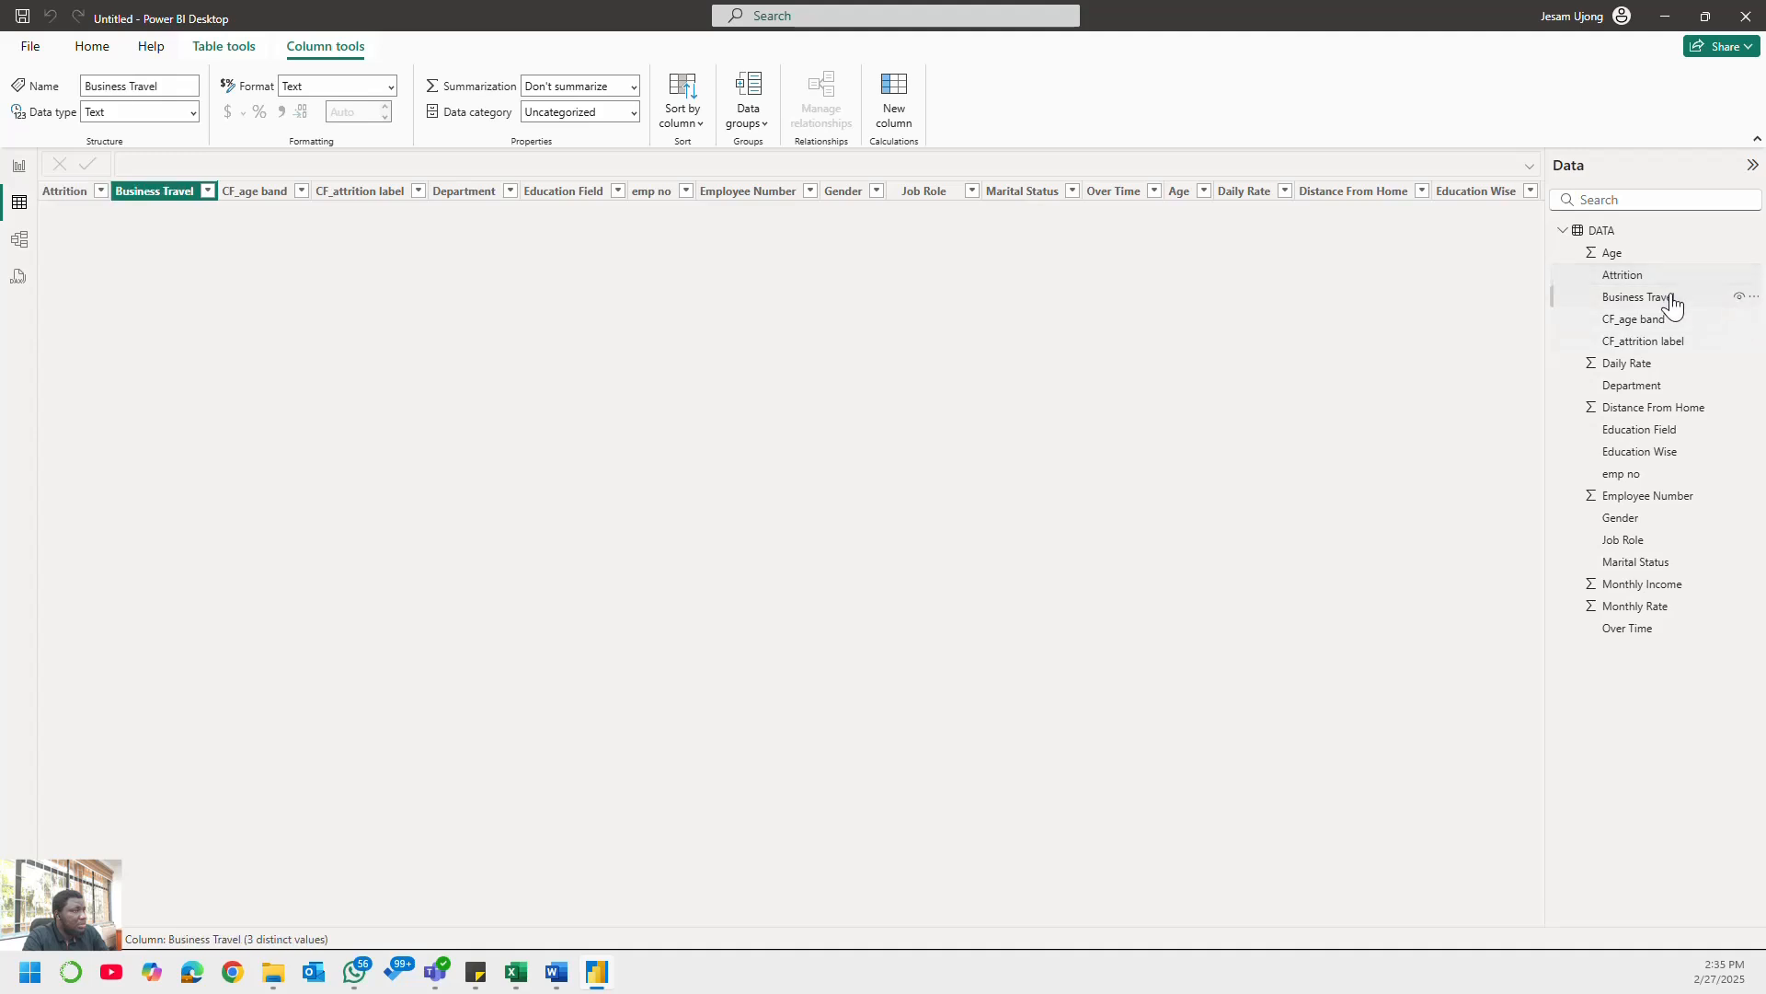
pyautogui.click(1622, 274)
pyautogui.click(20, 168)
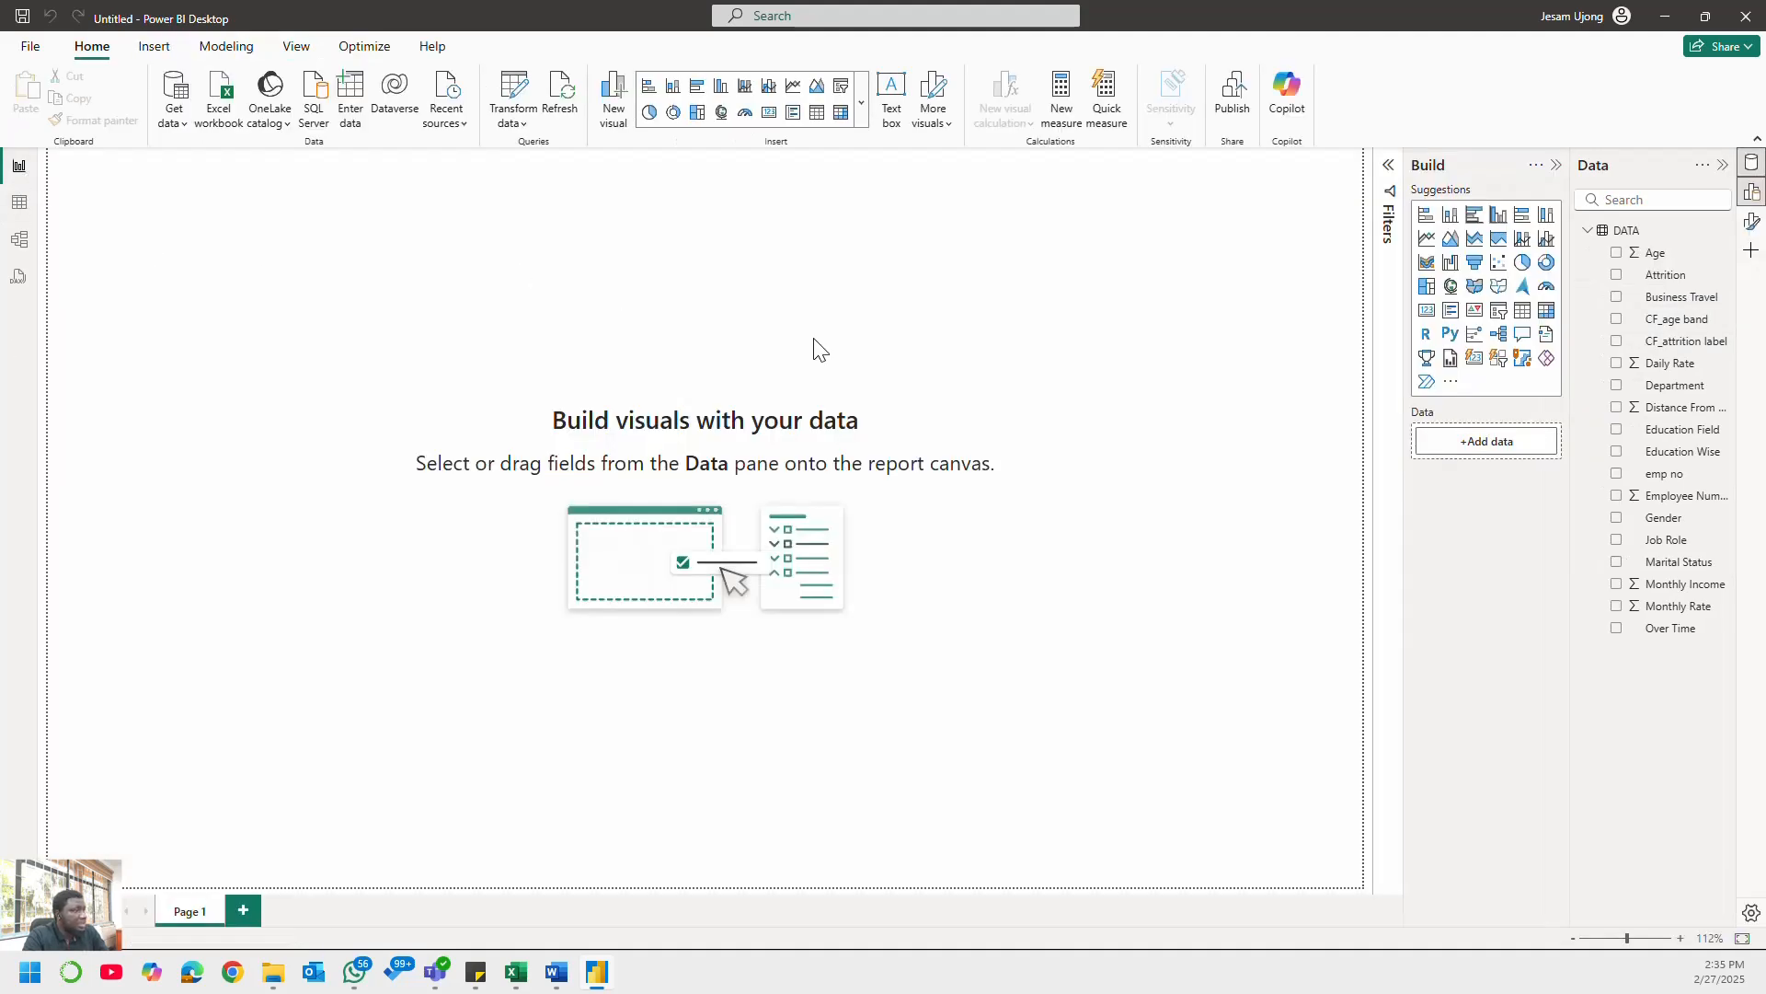
# - Add a card to the blank report page showing emp no summarized as Count (Distinct)
pyautogui.click(1433, 320)
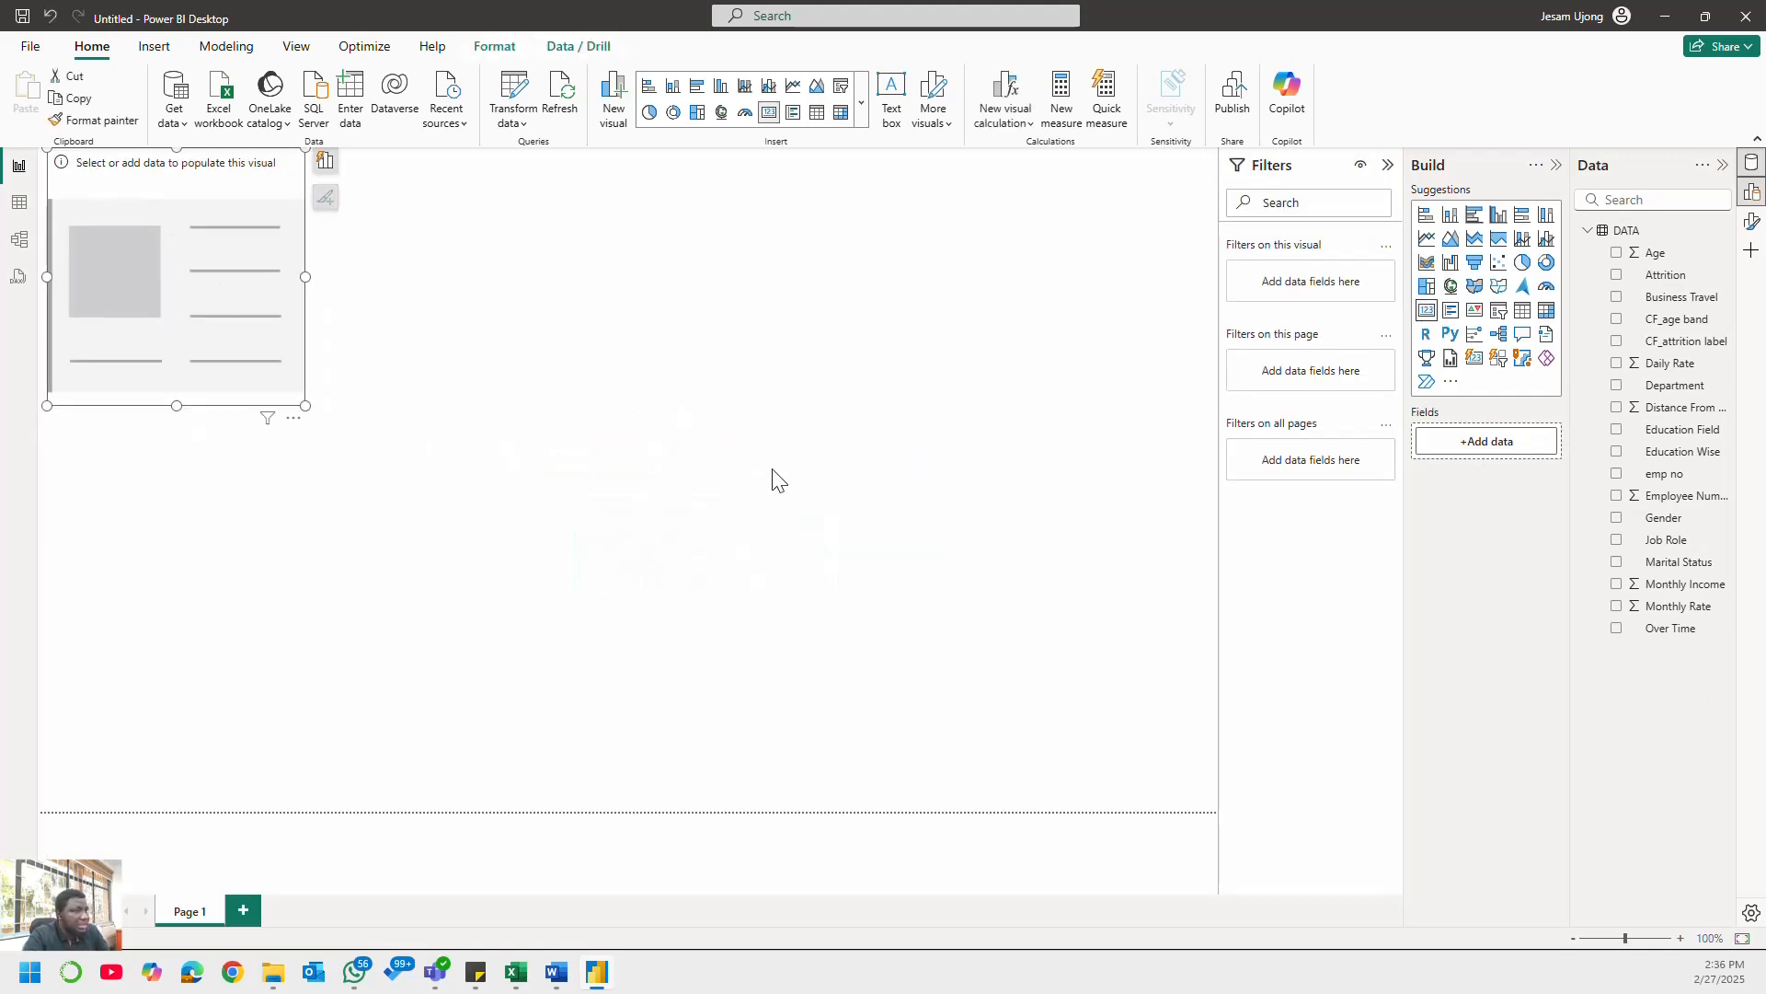
pyautogui.click(1618, 474)
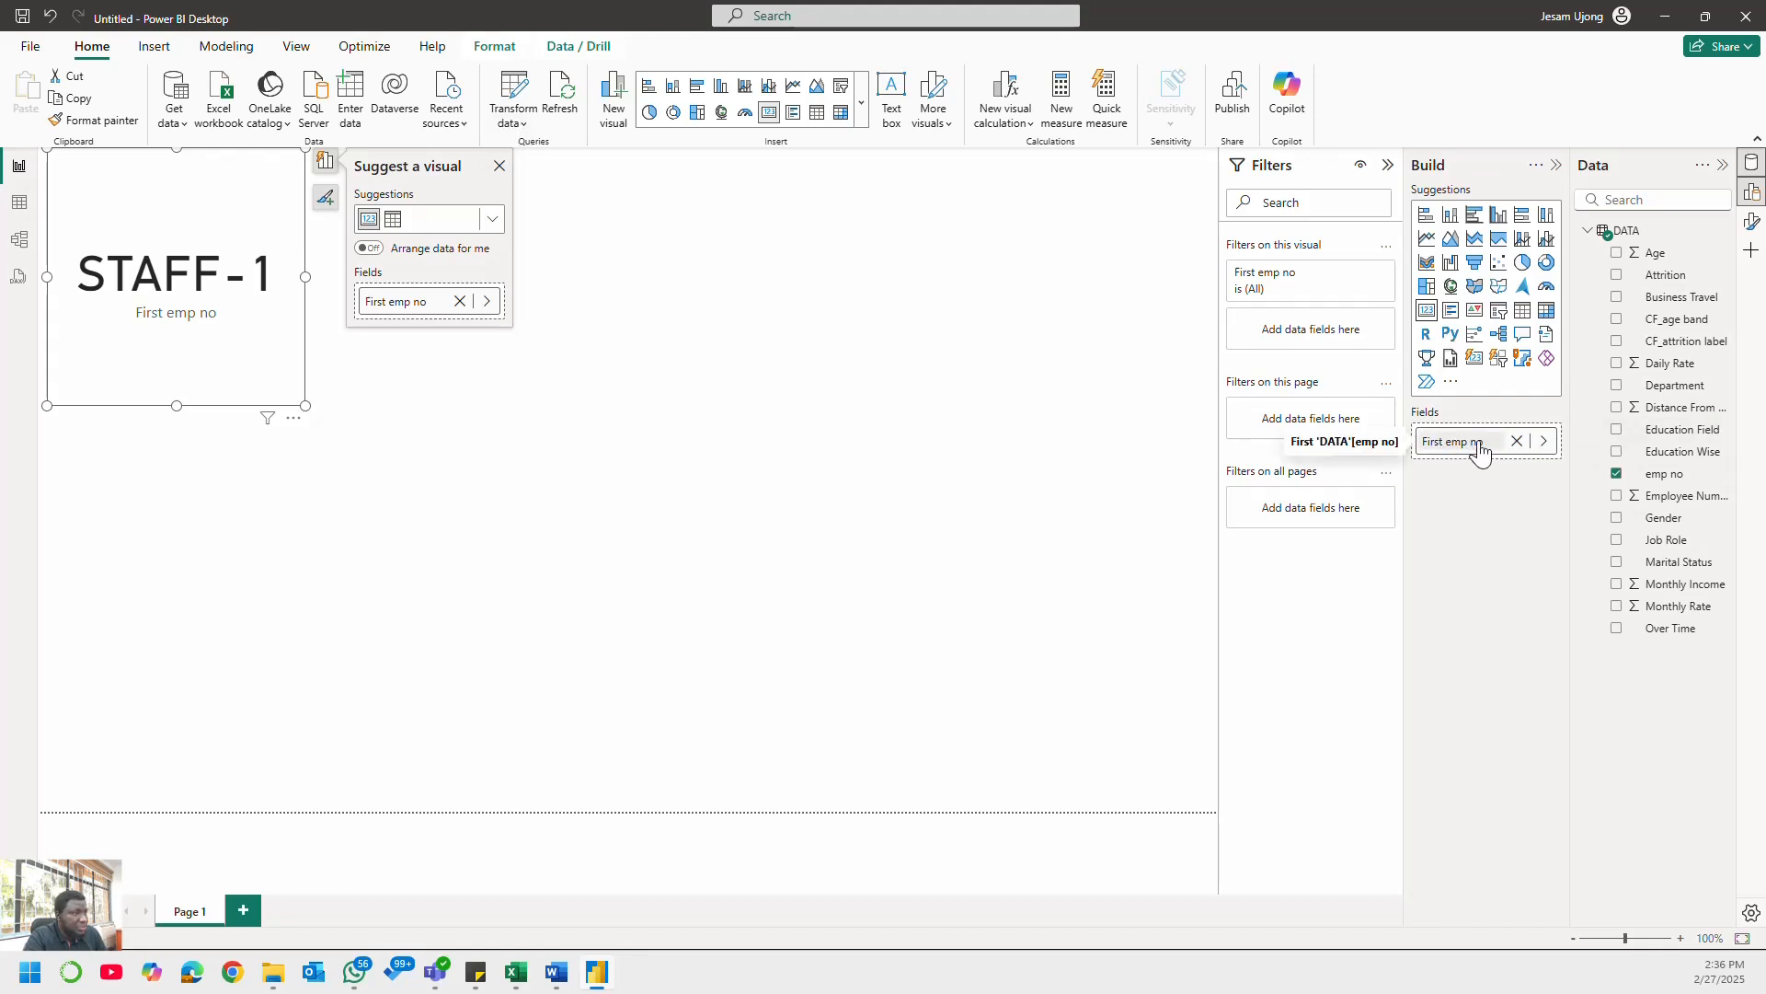
pyautogui.click(1545, 445)
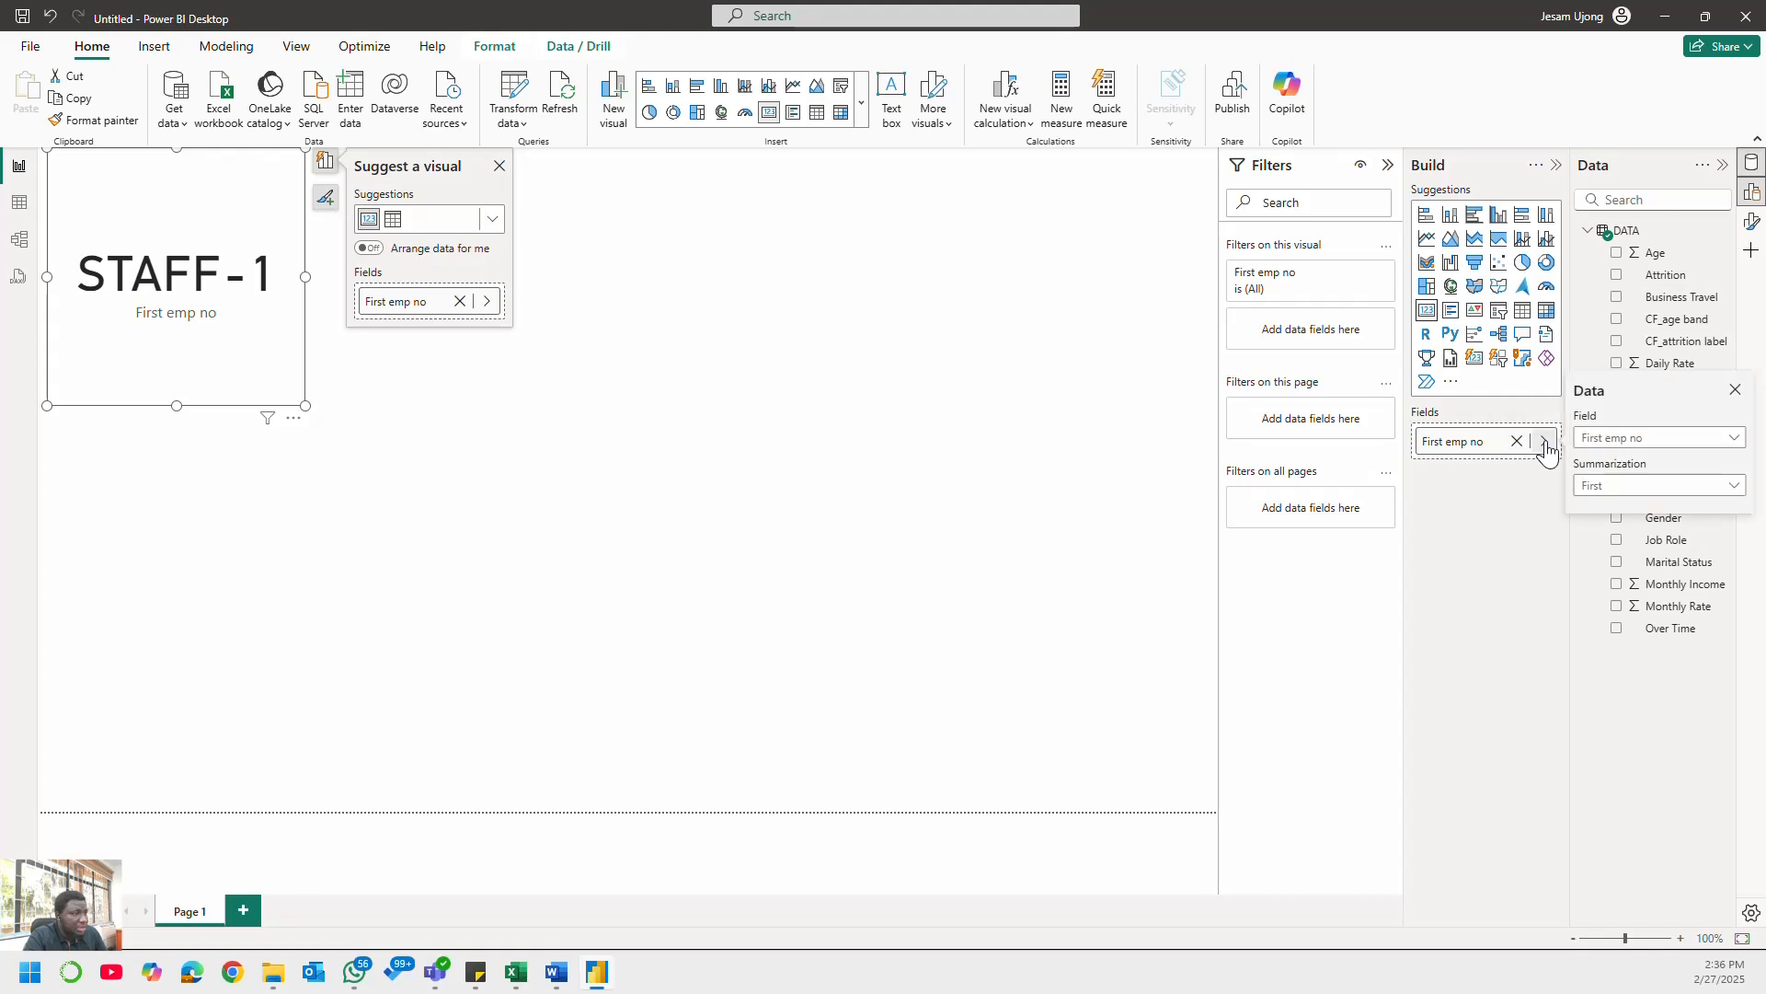
pyautogui.click(1605, 488)
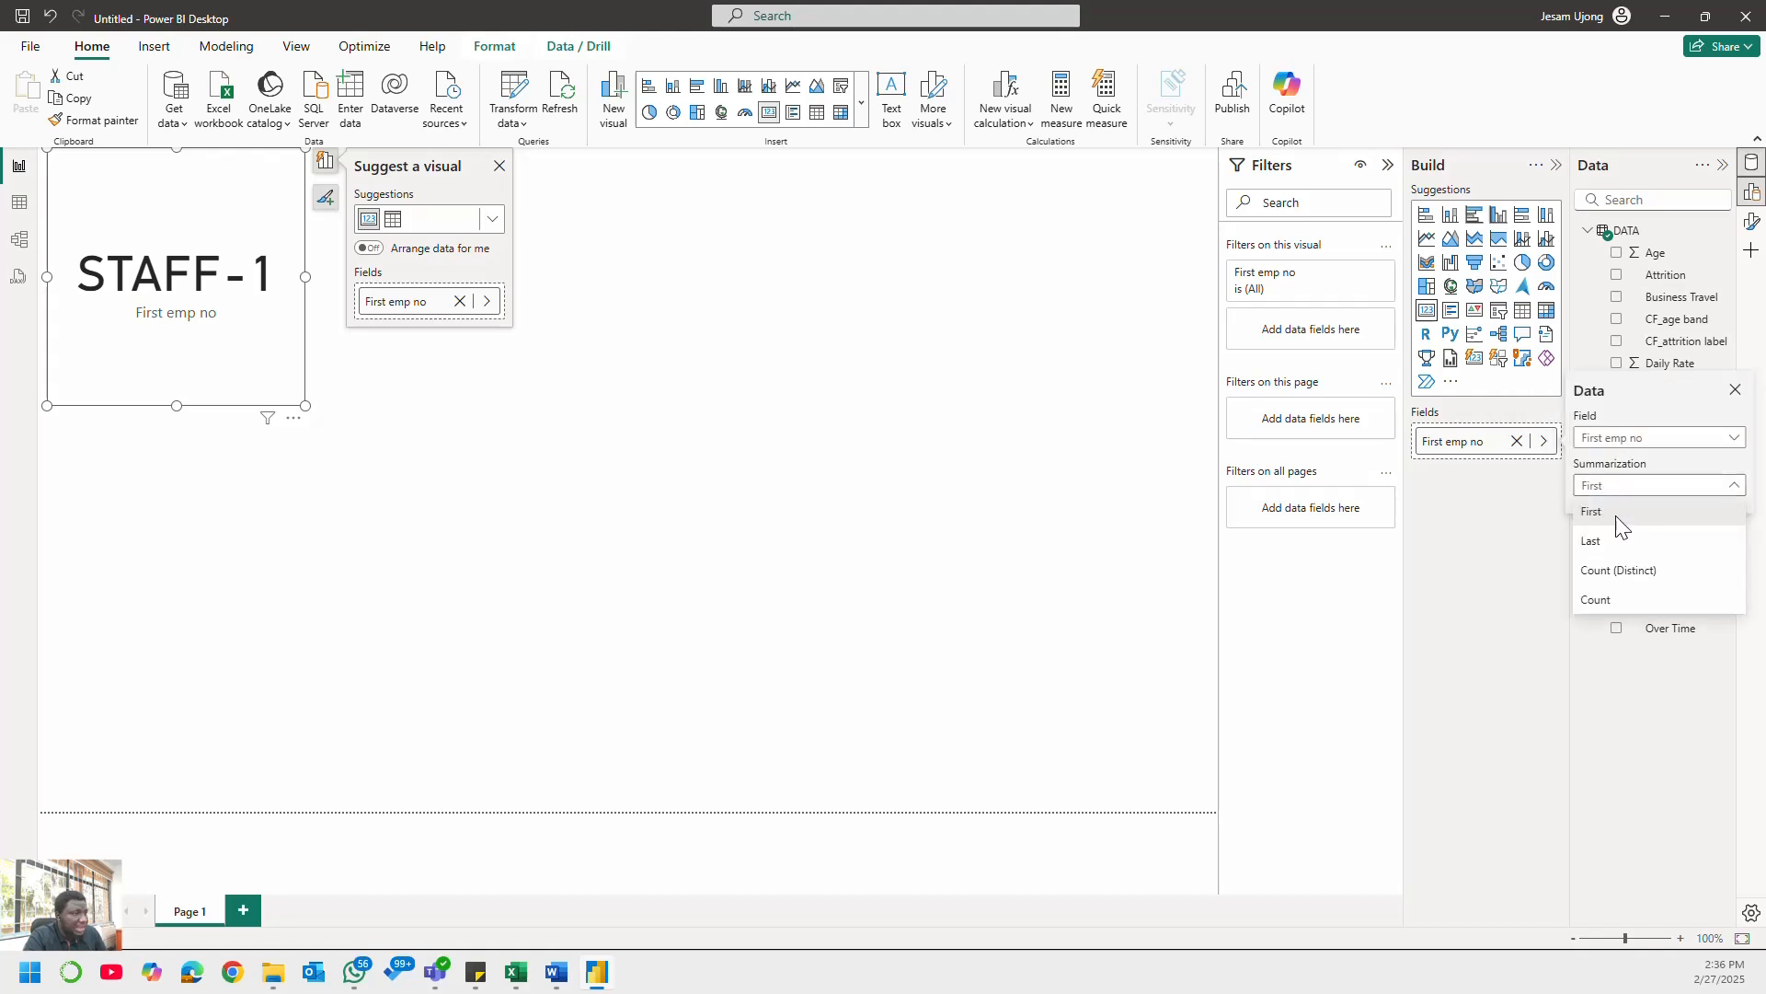
pyautogui.click(1622, 576)
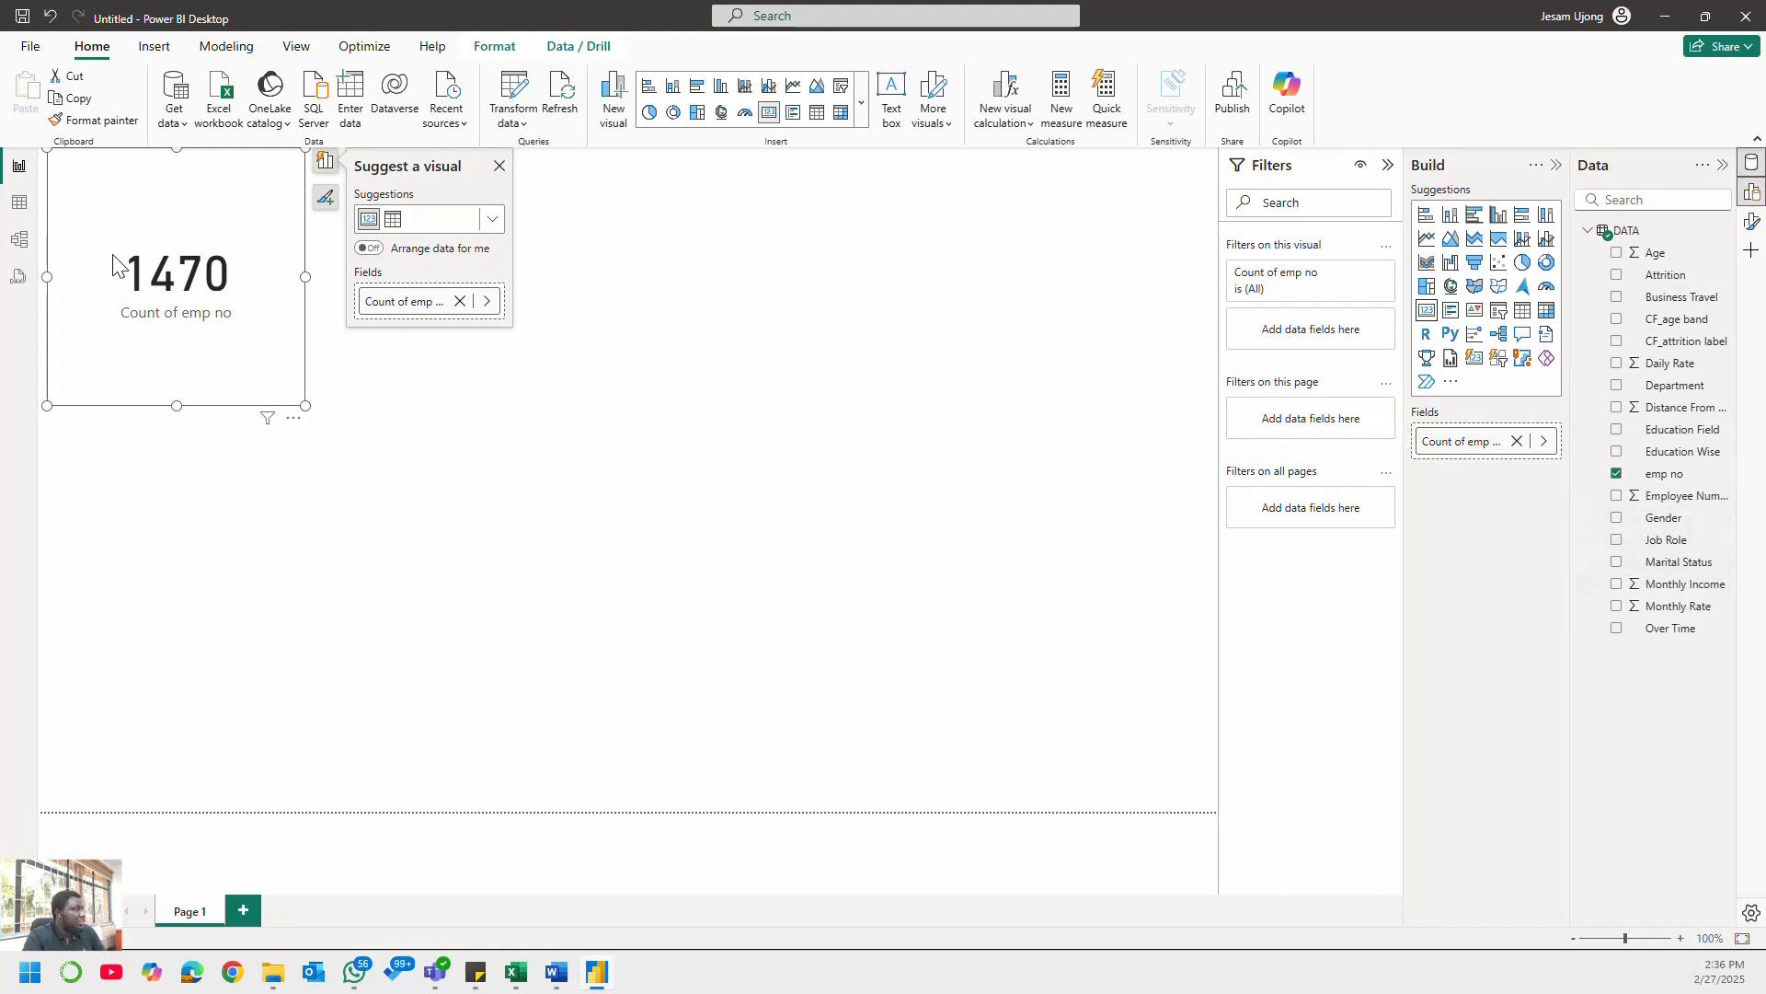
# - Shrink the employee count card at the page's upper edge and place a copy of it beside the original
pyautogui.moveTo(305, 405); pyautogui.dragTo(230, 293)
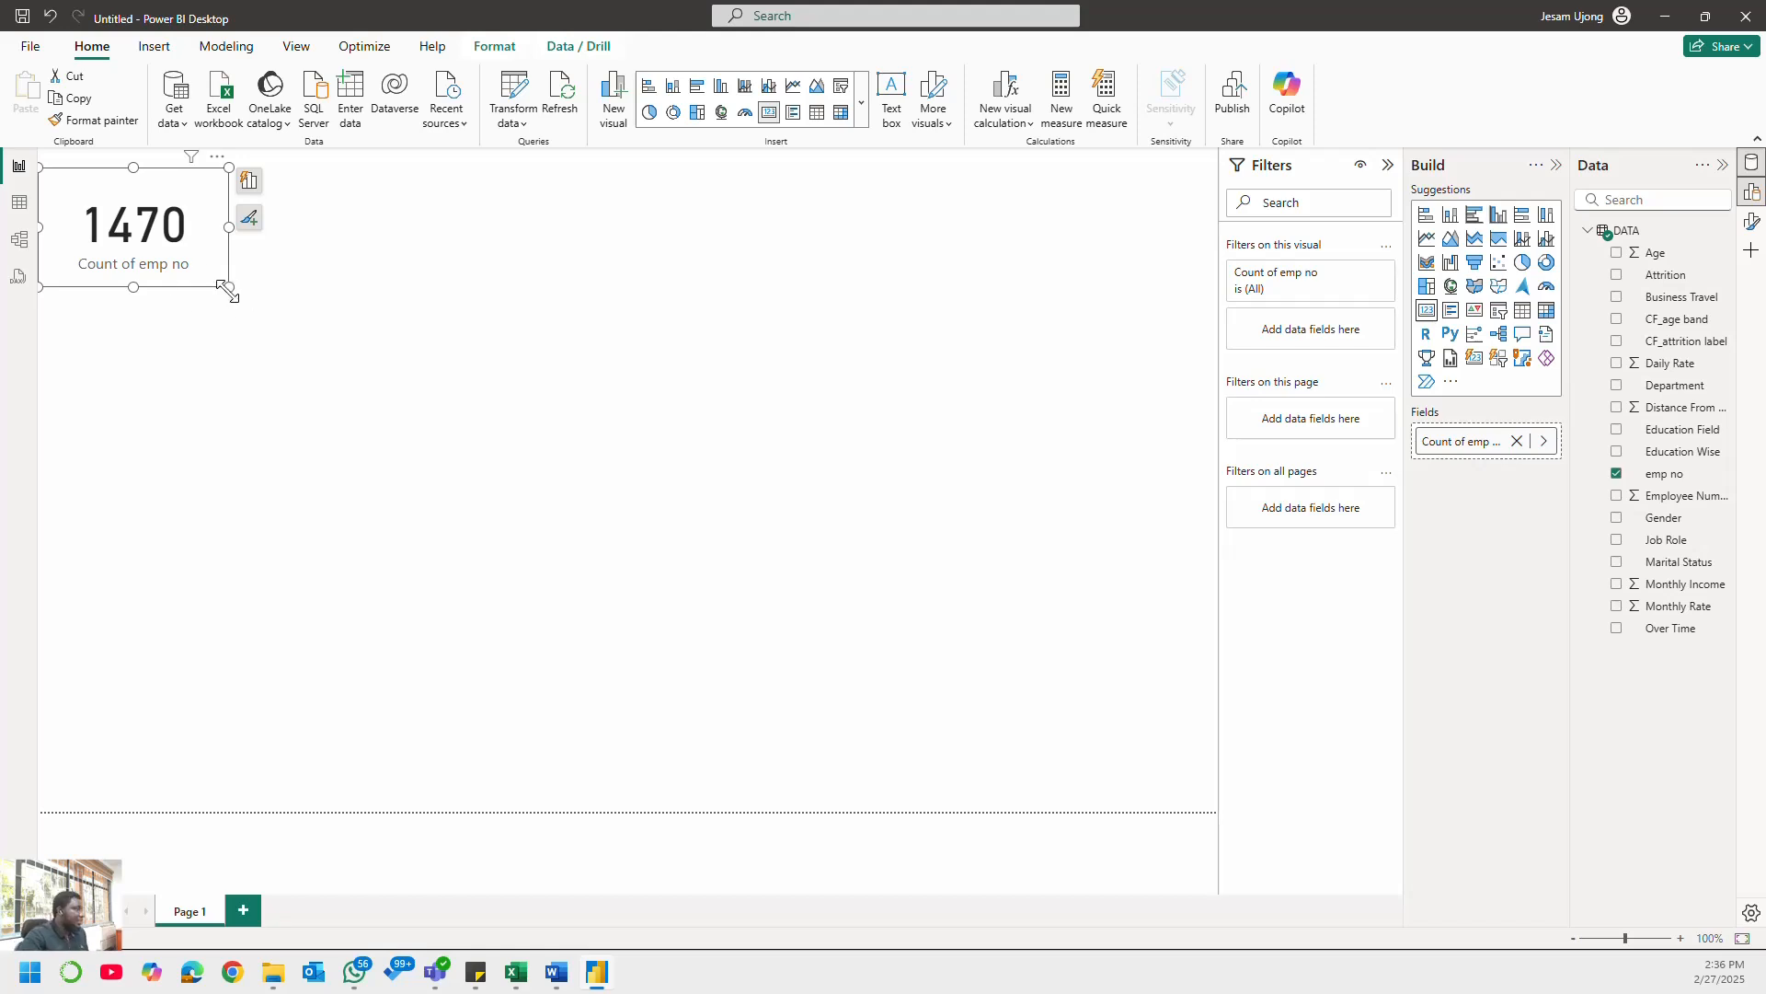
pyautogui.moveTo(228, 287); pyautogui.dragTo(188, 253)
pyautogui.rightClick(178, 250)
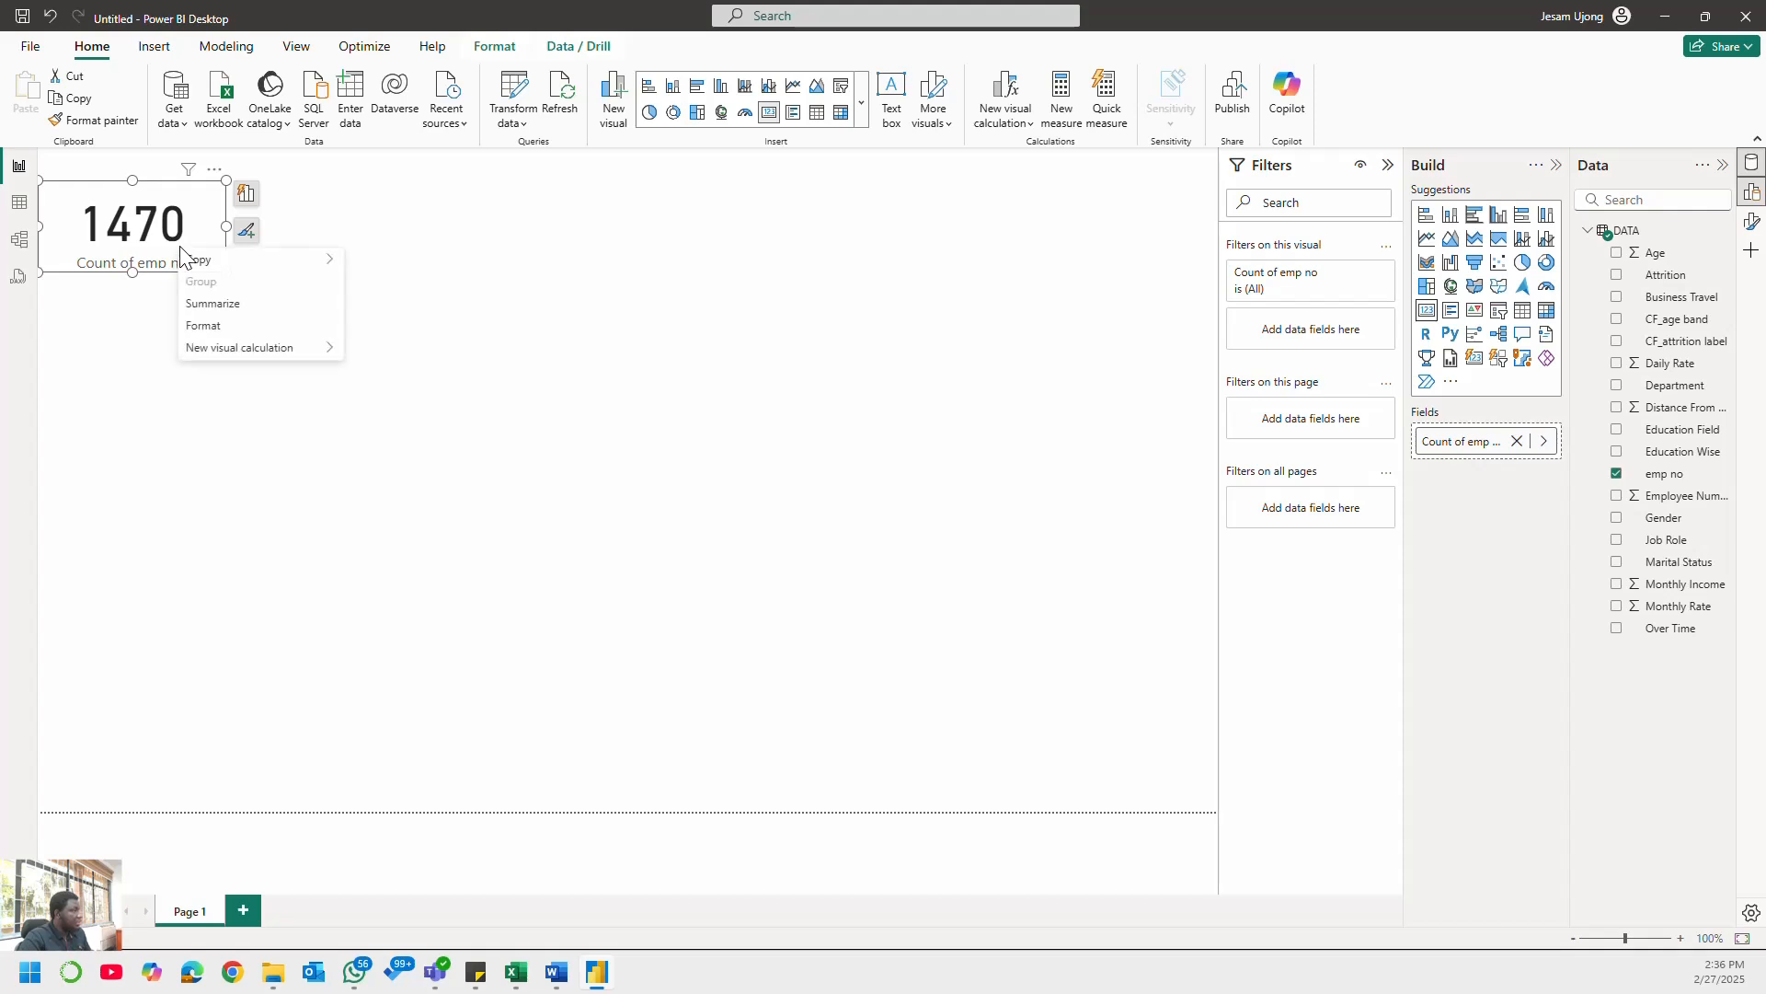
pyautogui.moveTo(213, 258)
pyautogui.click(187, 198)
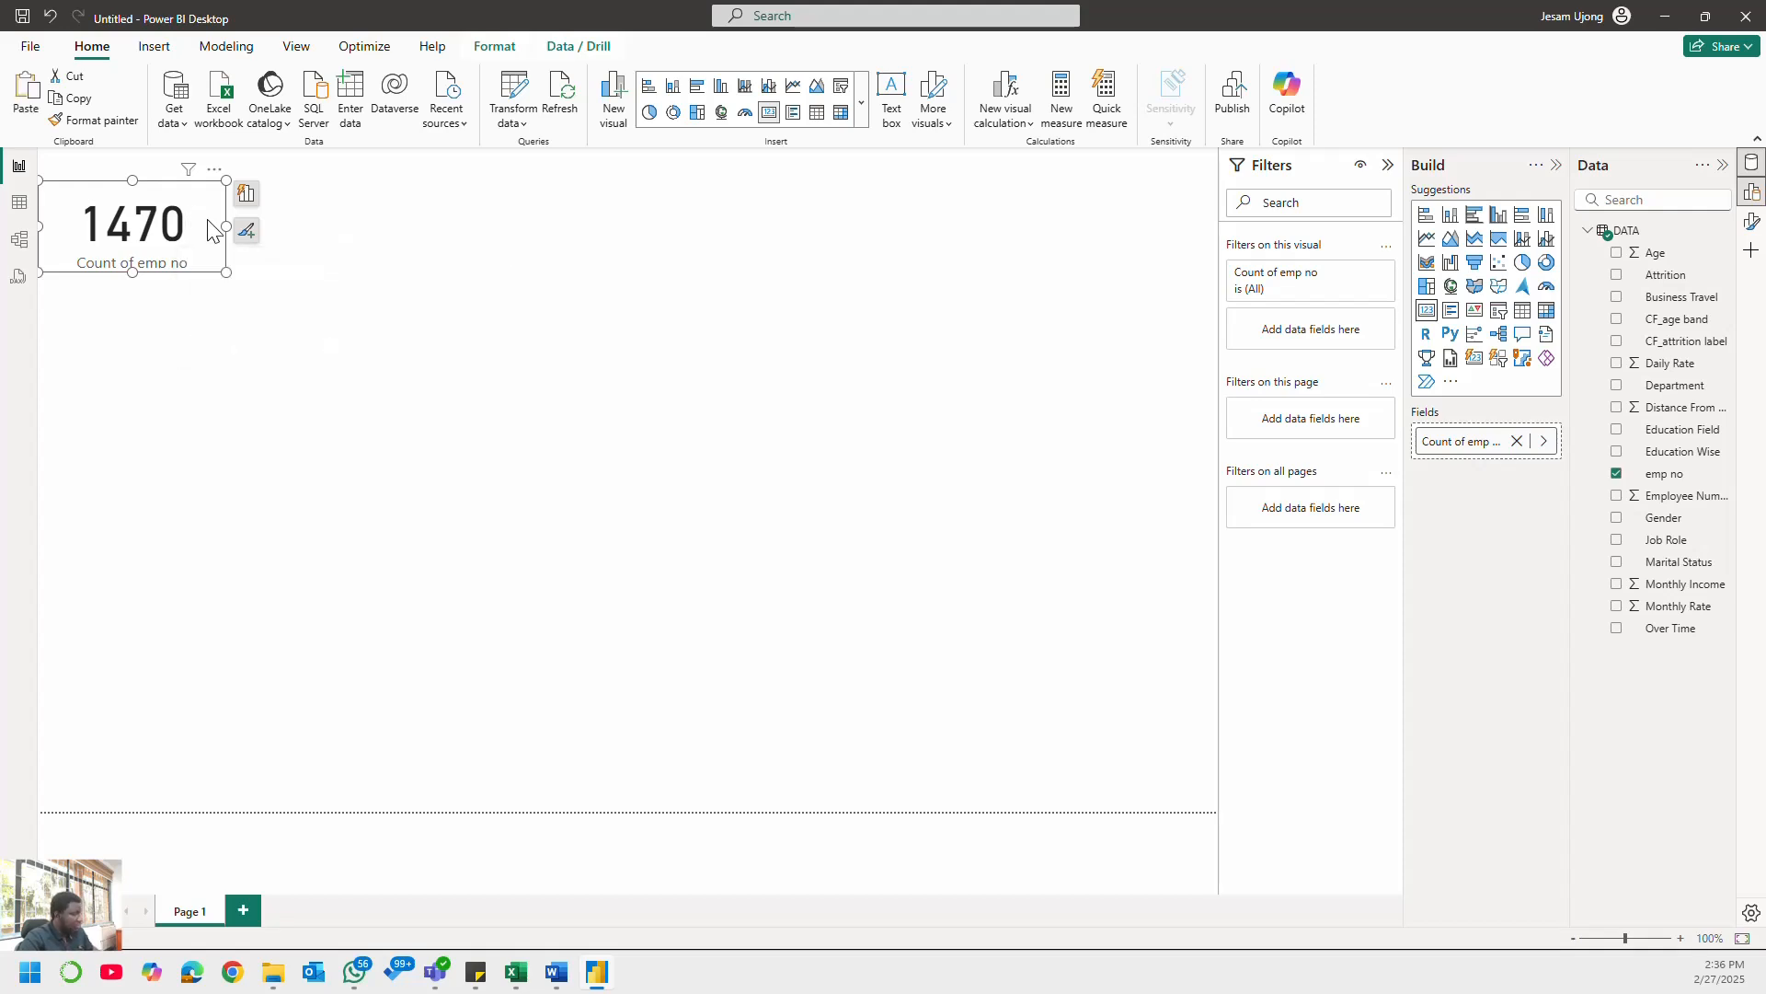
pyautogui.hotkey('ctrl', 'v')
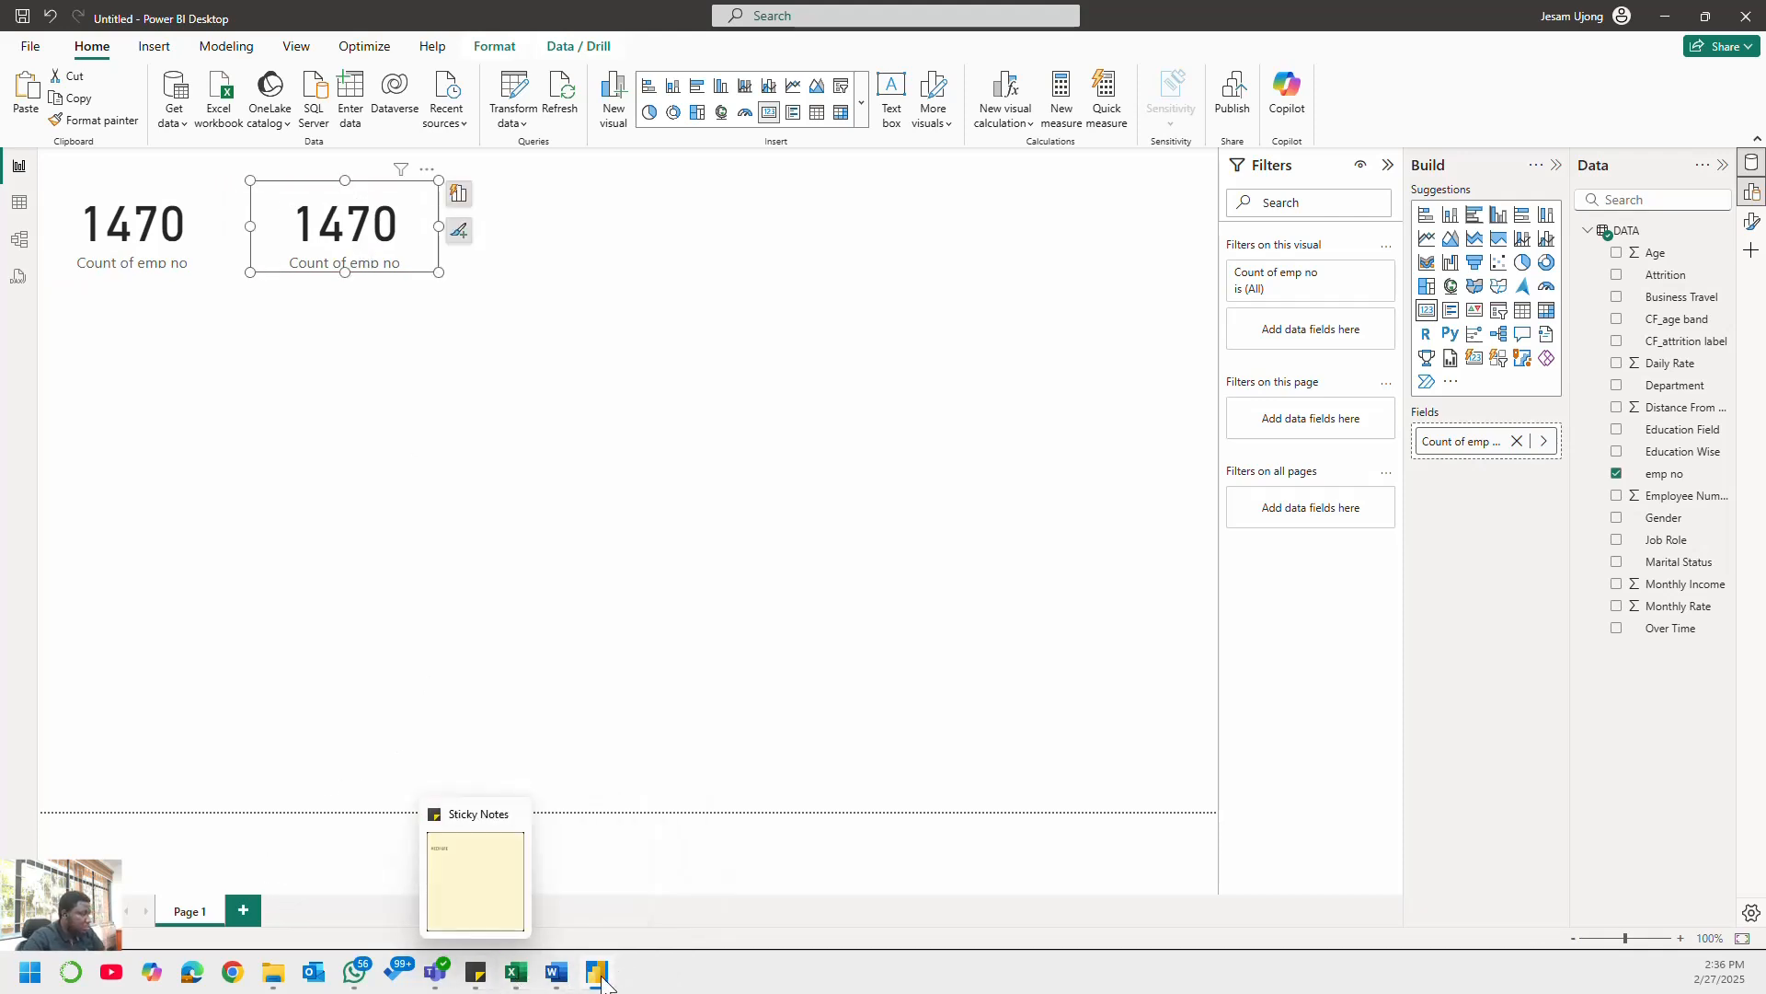
# - Switch to Word to read the KPI list, look at the HR ANALYTICS workbook in Excel, and return to Power BI
pyautogui.click(600, 979)
pyautogui.click(600, 979)
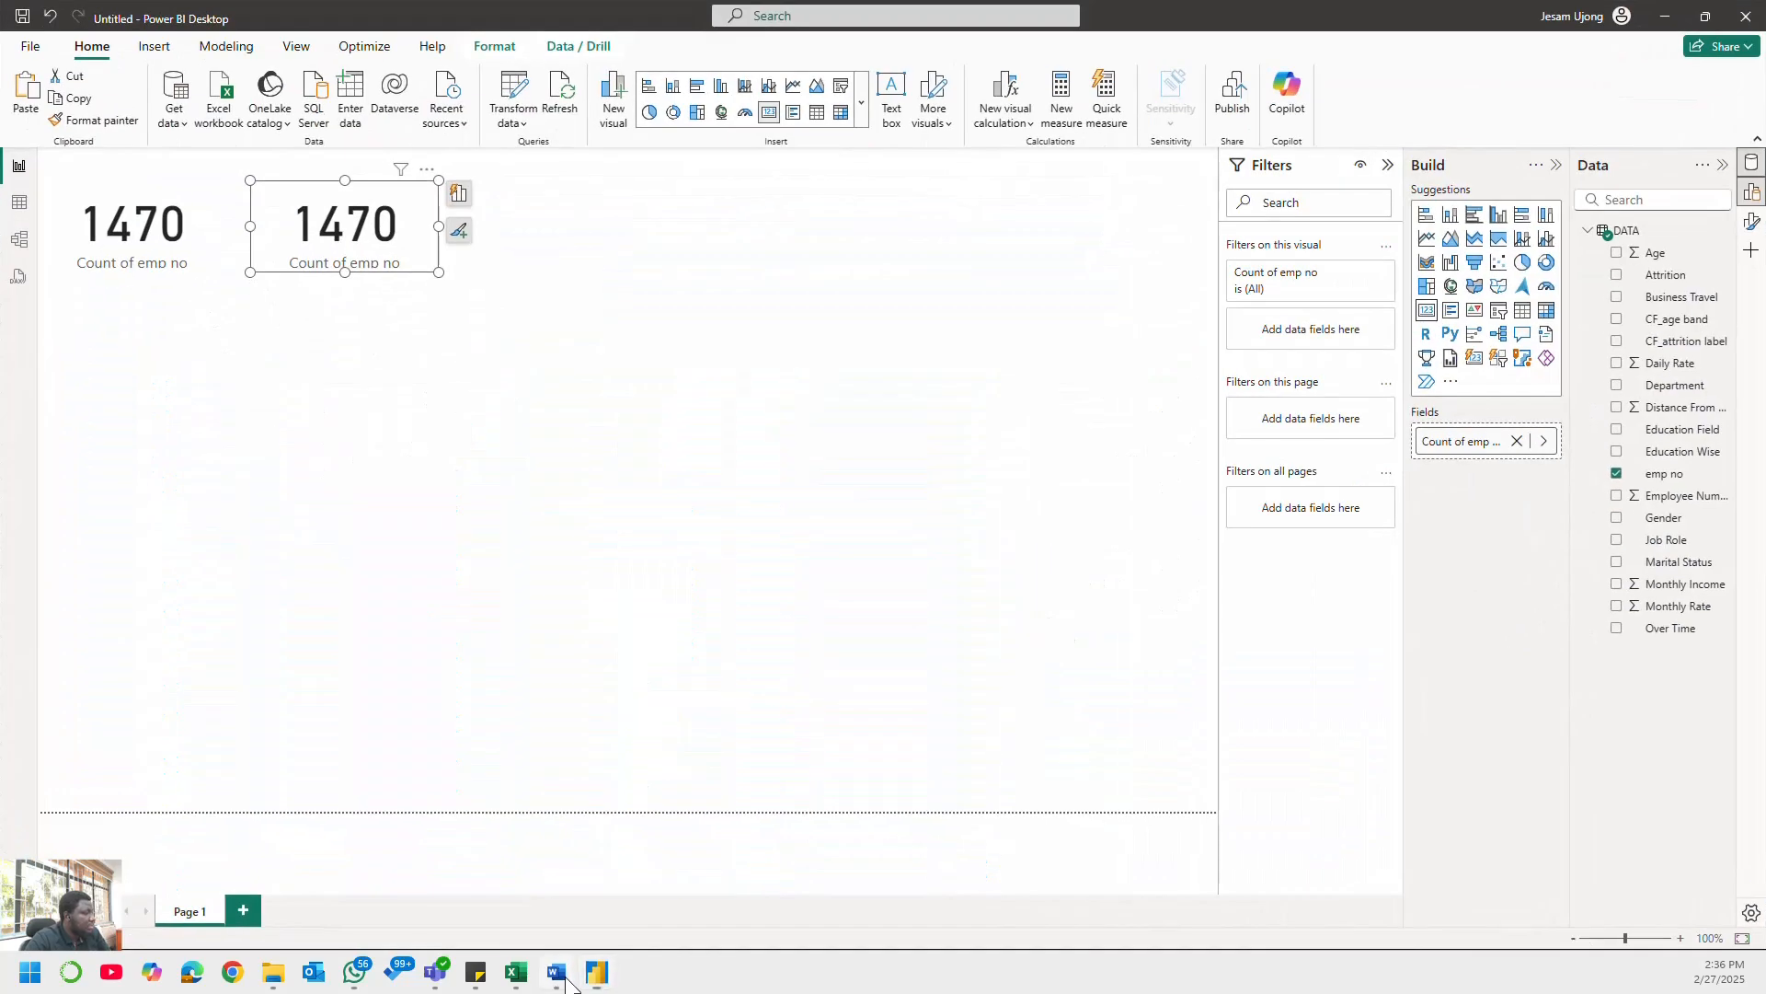
pyautogui.click(563, 977)
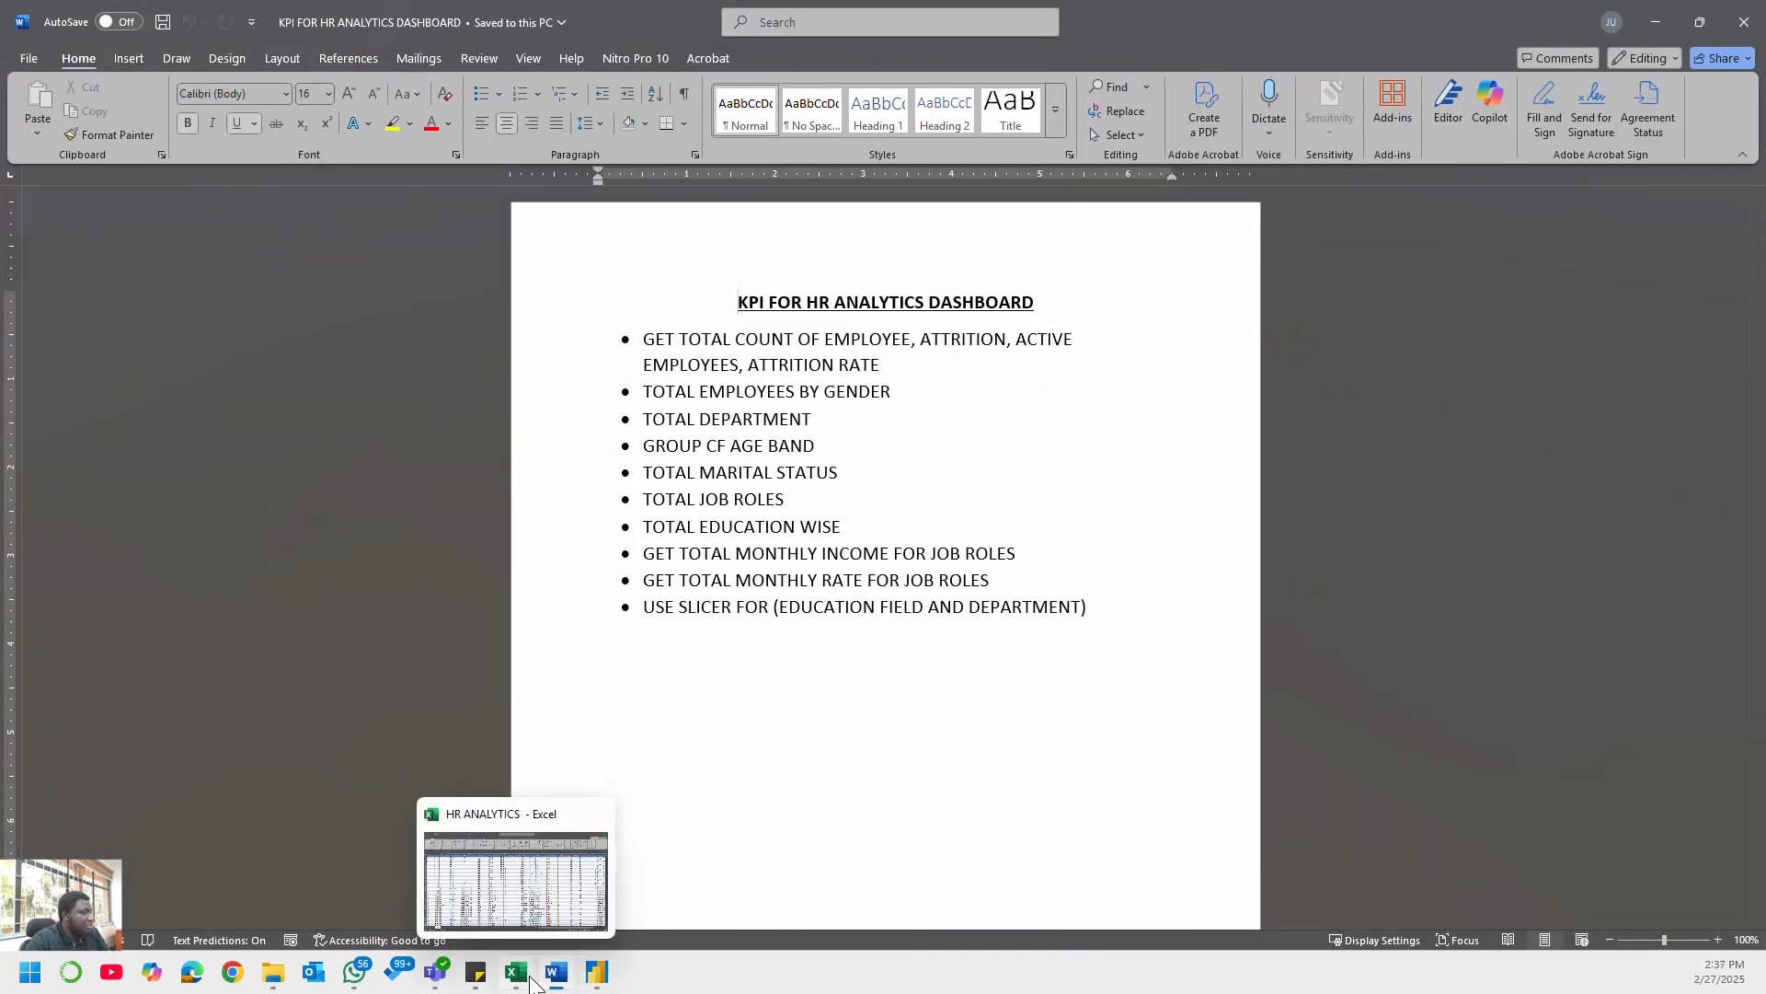
pyautogui.click(532, 980)
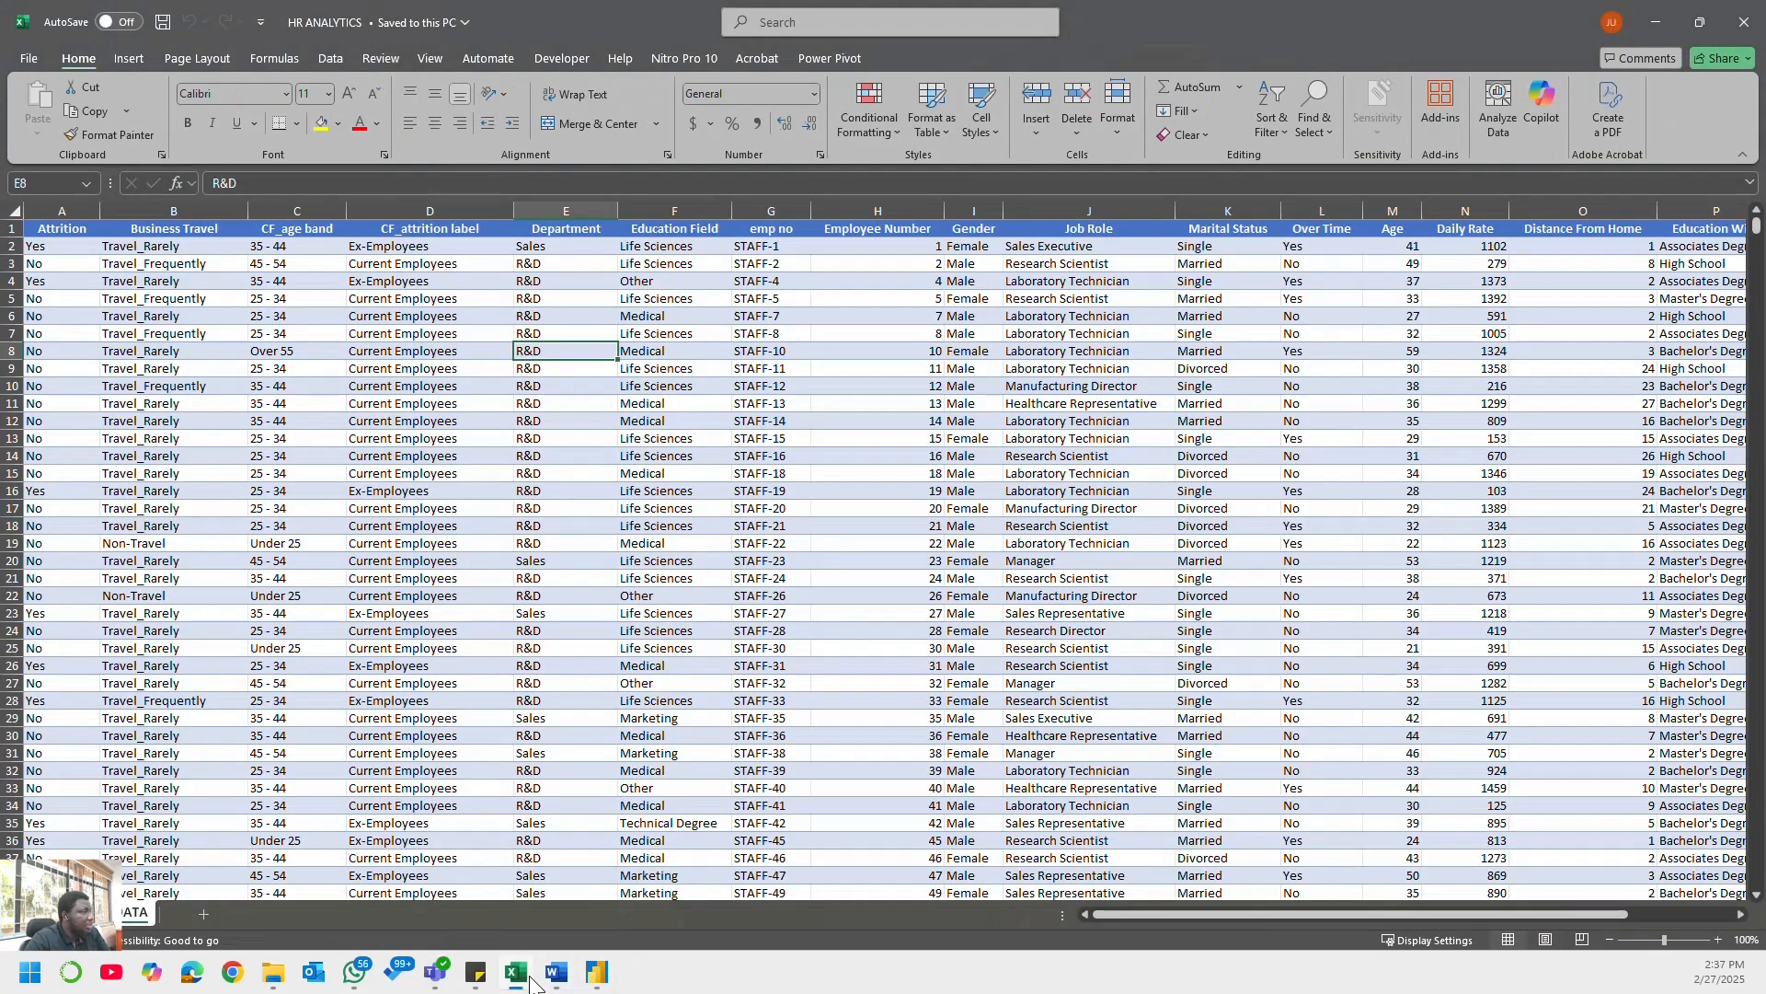
pyautogui.click(588, 981)
# - Open the DATA table in table view and Power Query, close and apply the query, and refresh the data to load the rows
pyautogui.click(19, 205)
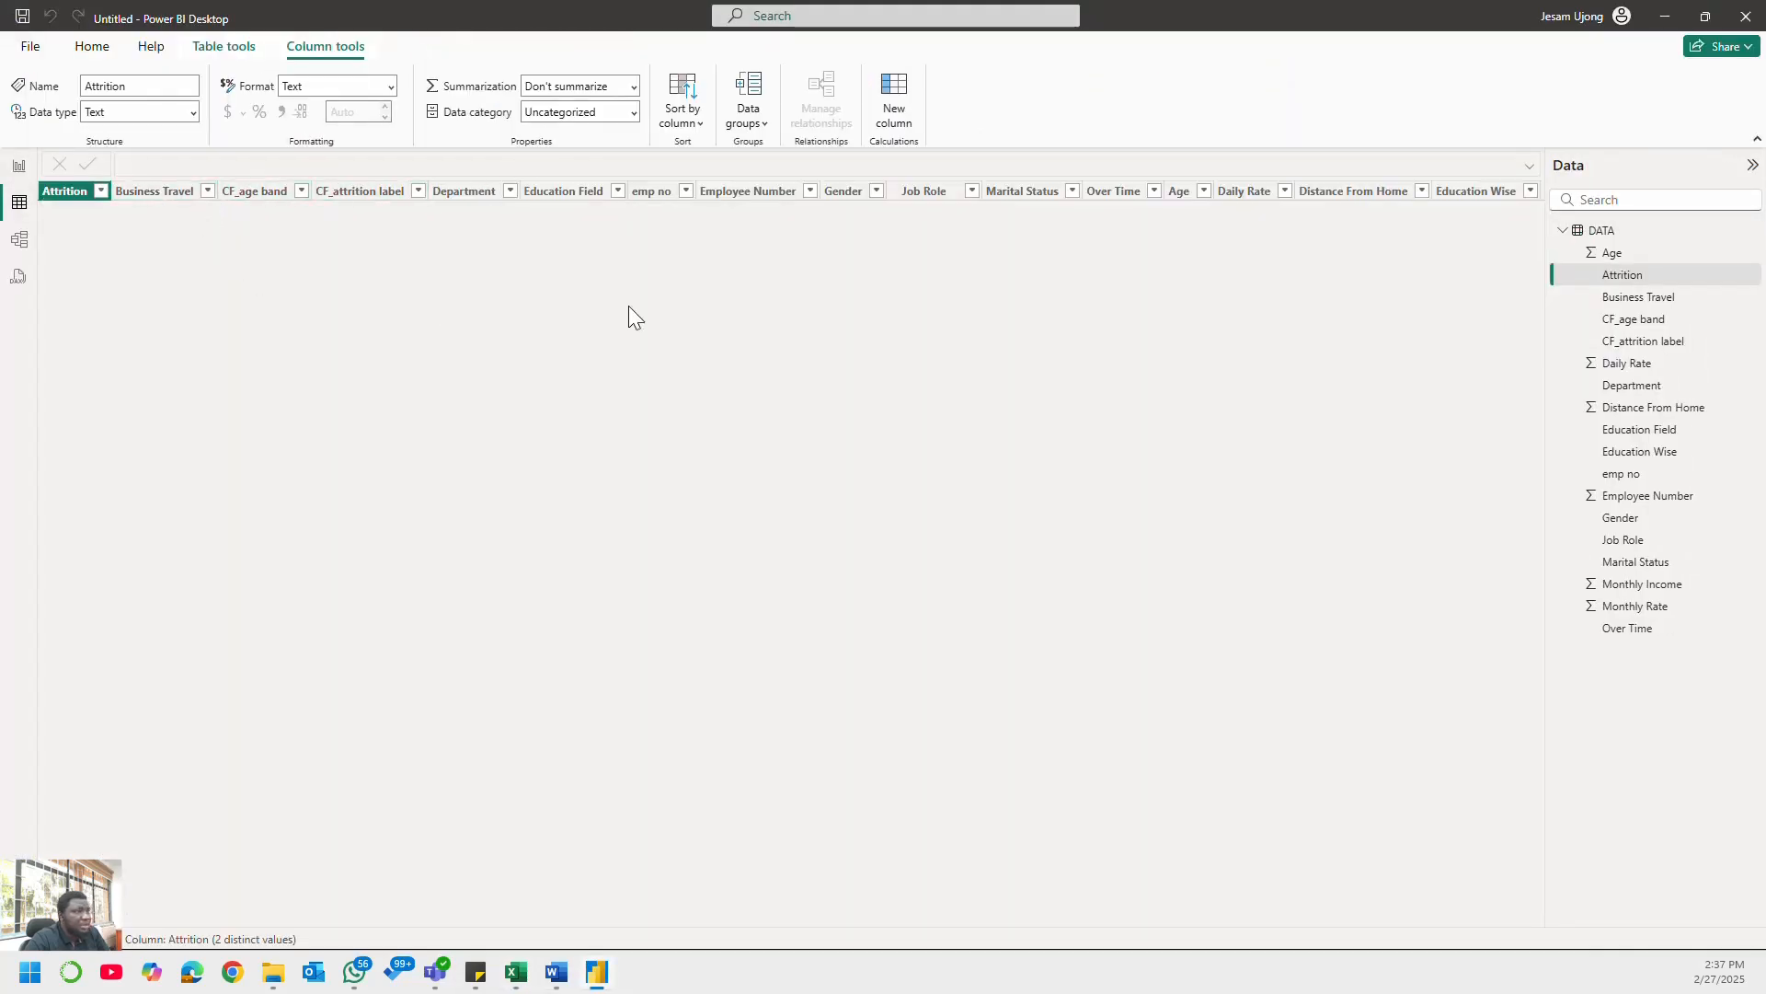
pyautogui.click(1565, 230)
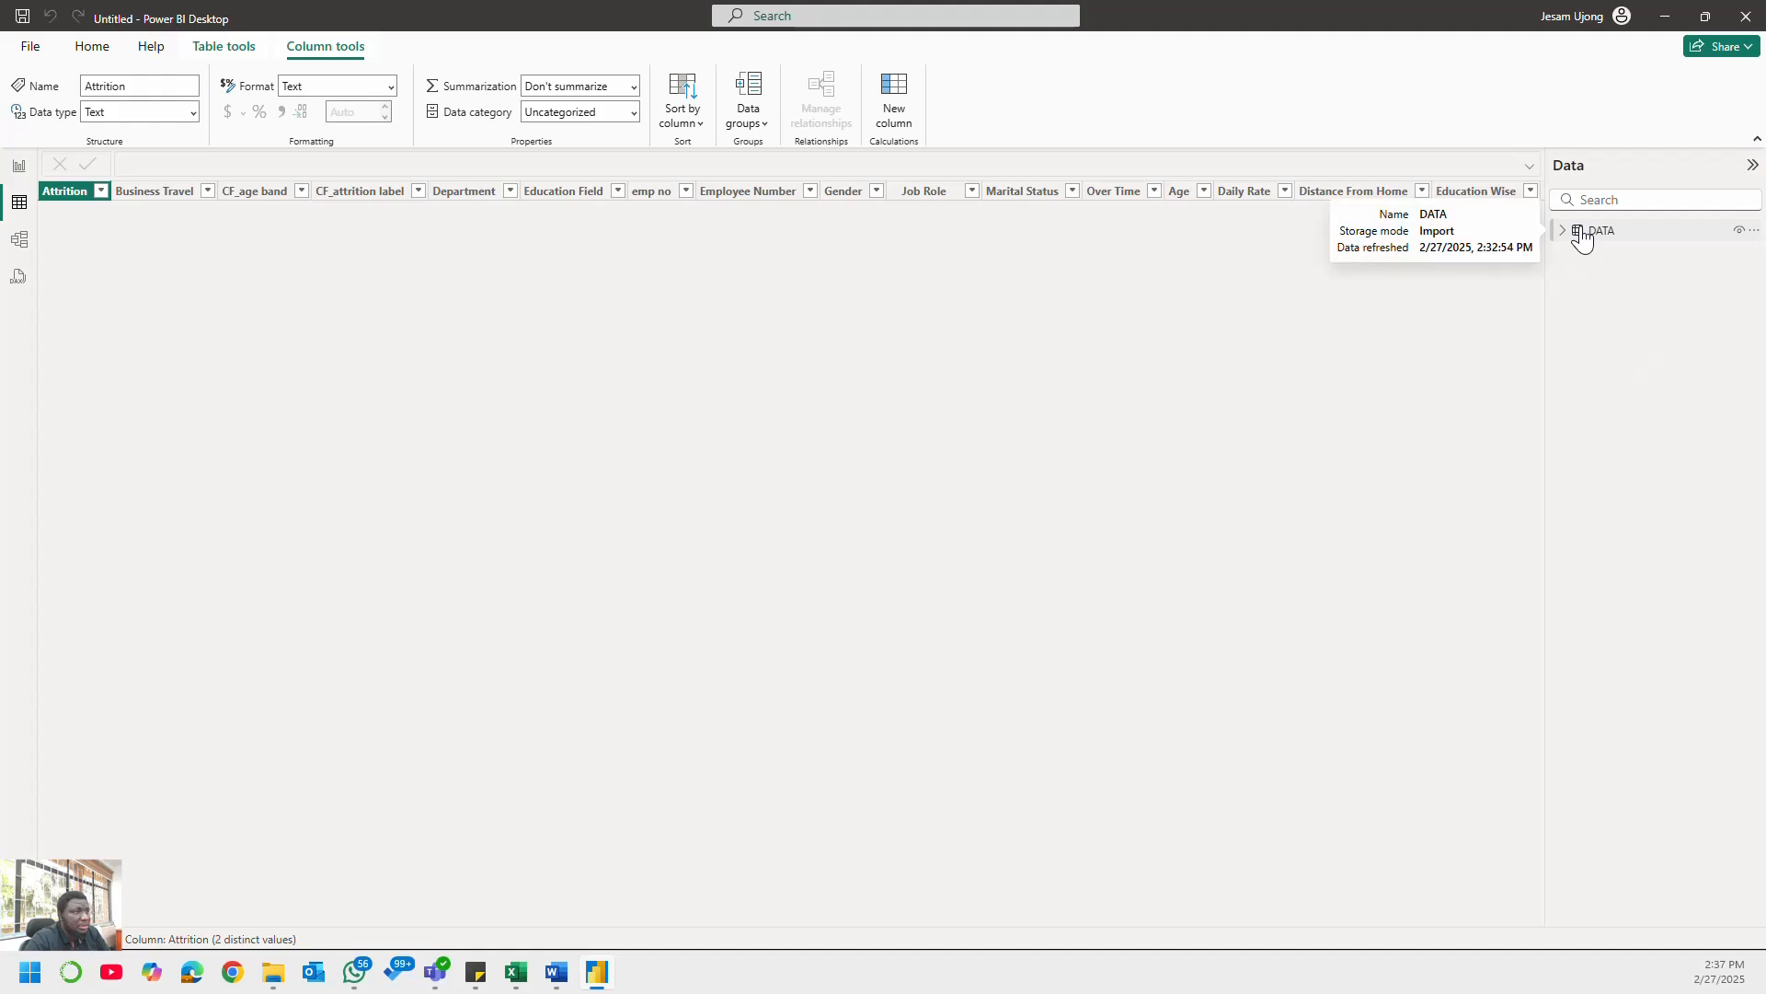
pyautogui.click(1562, 234)
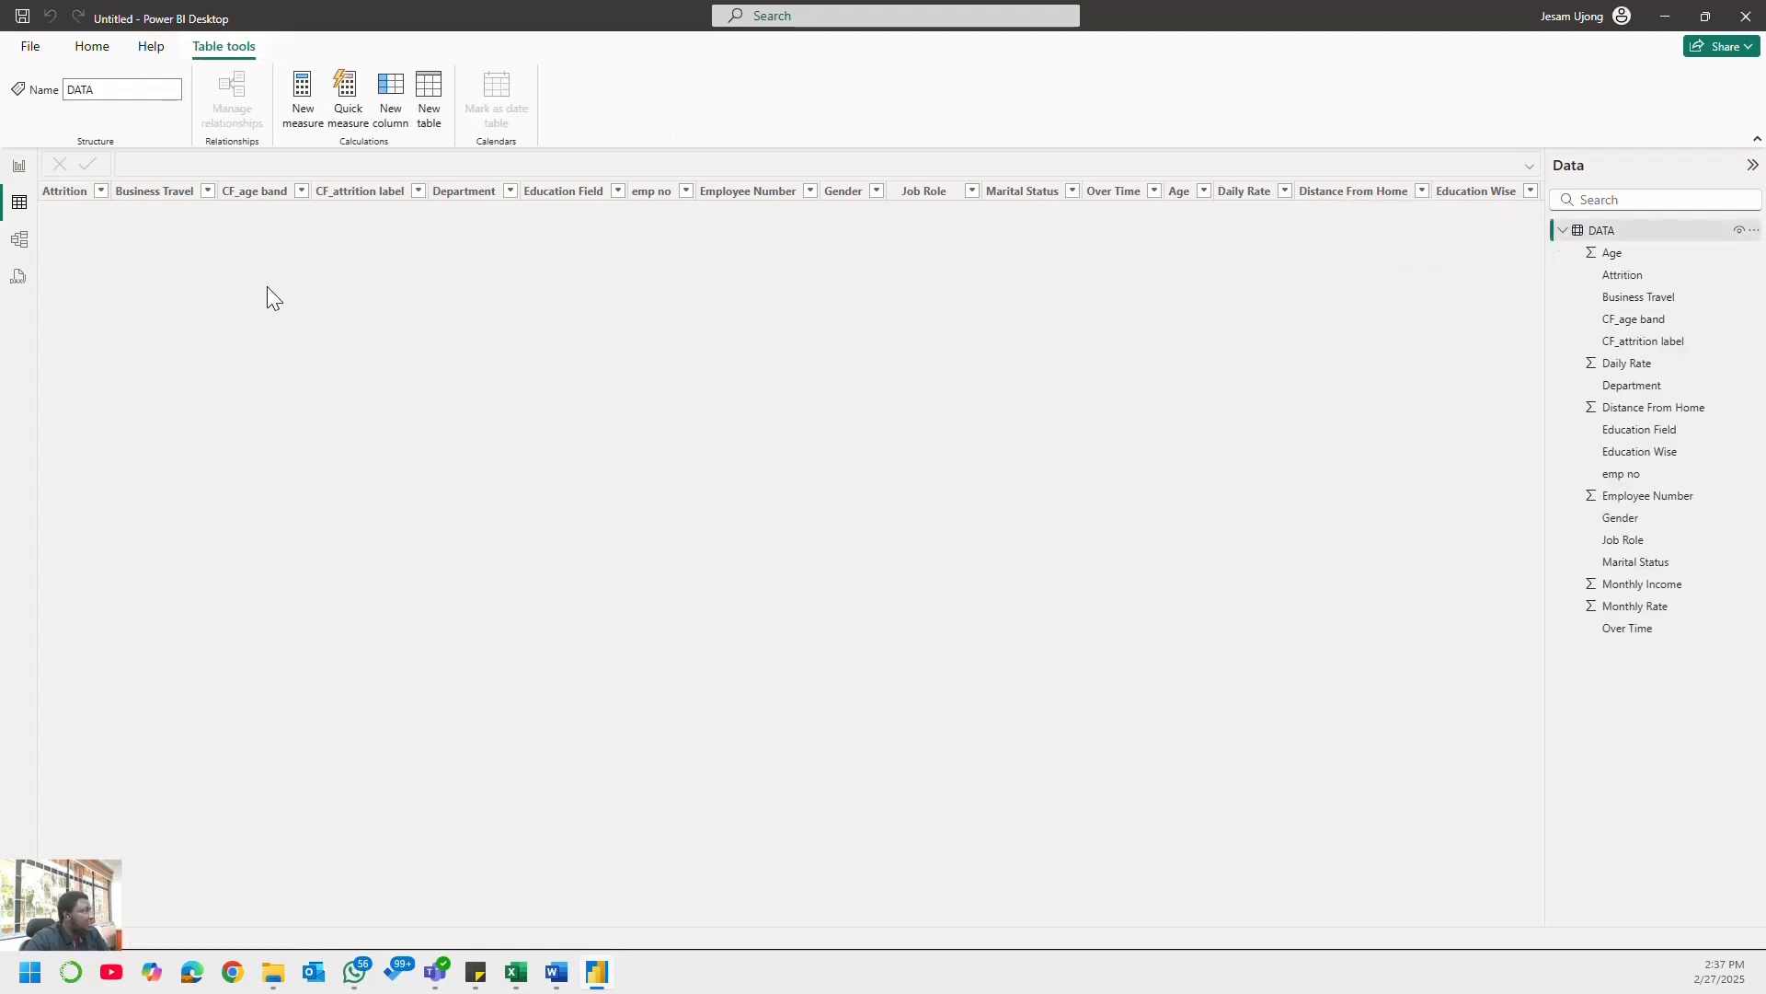
pyautogui.click(97, 48)
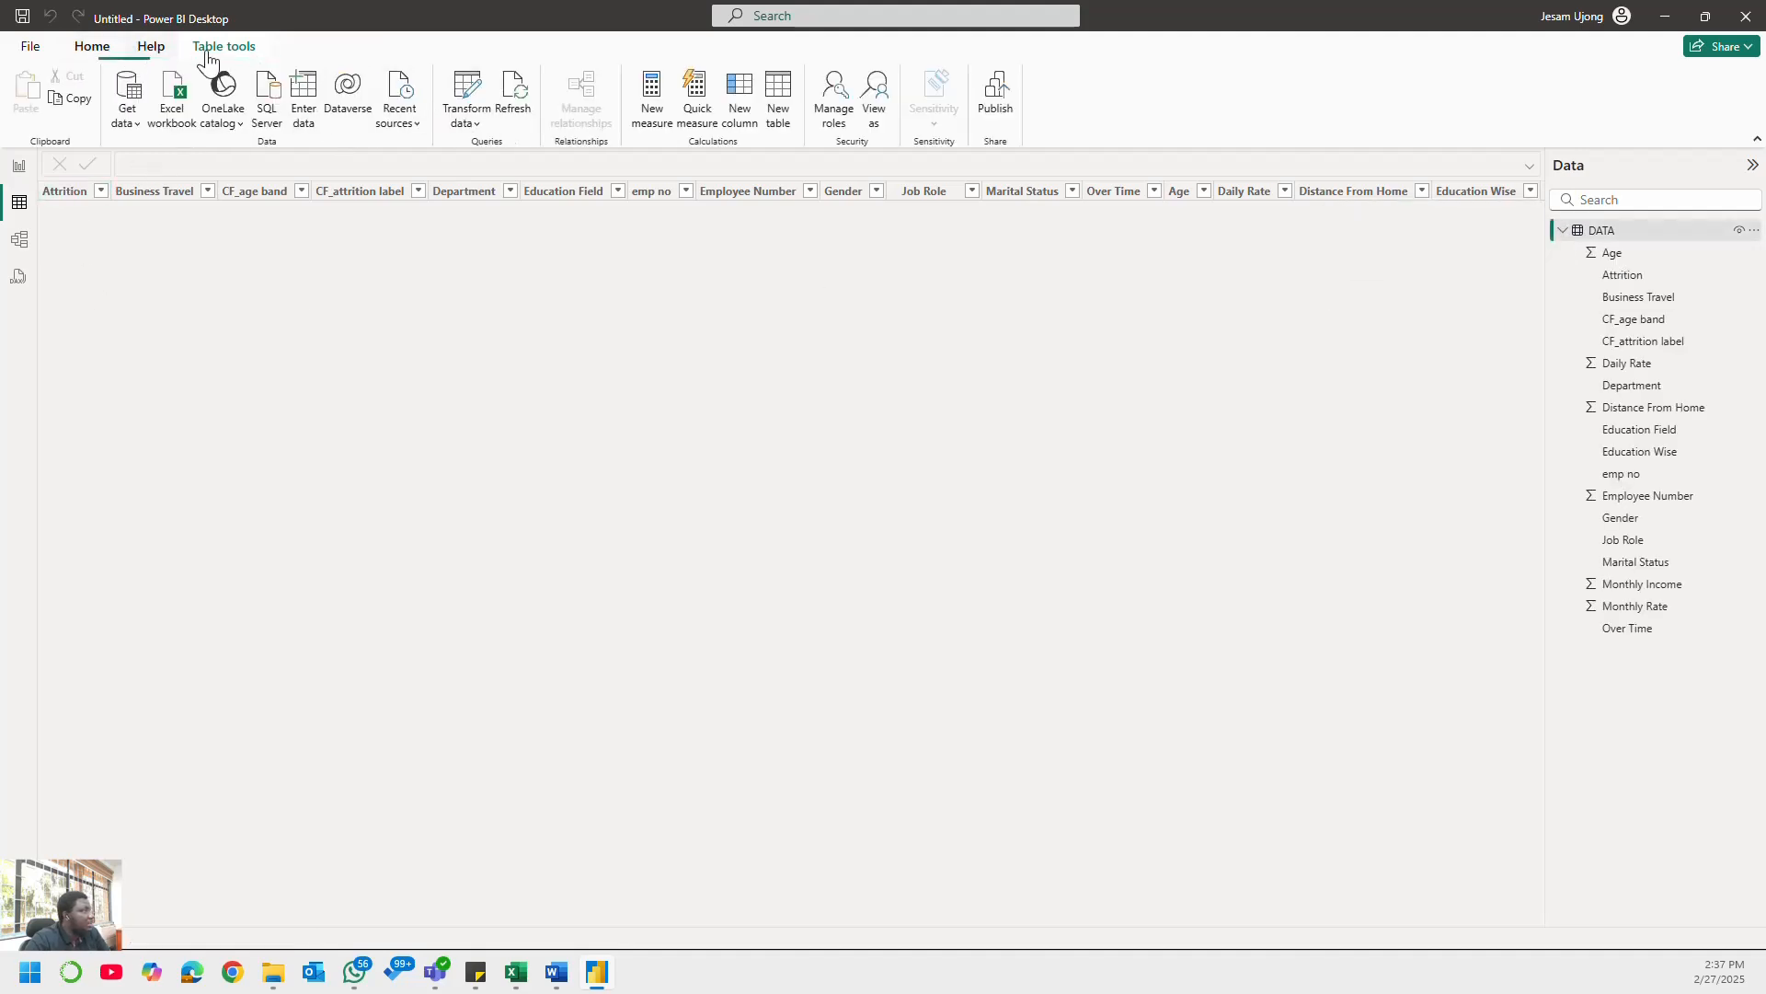
pyautogui.click(468, 92)
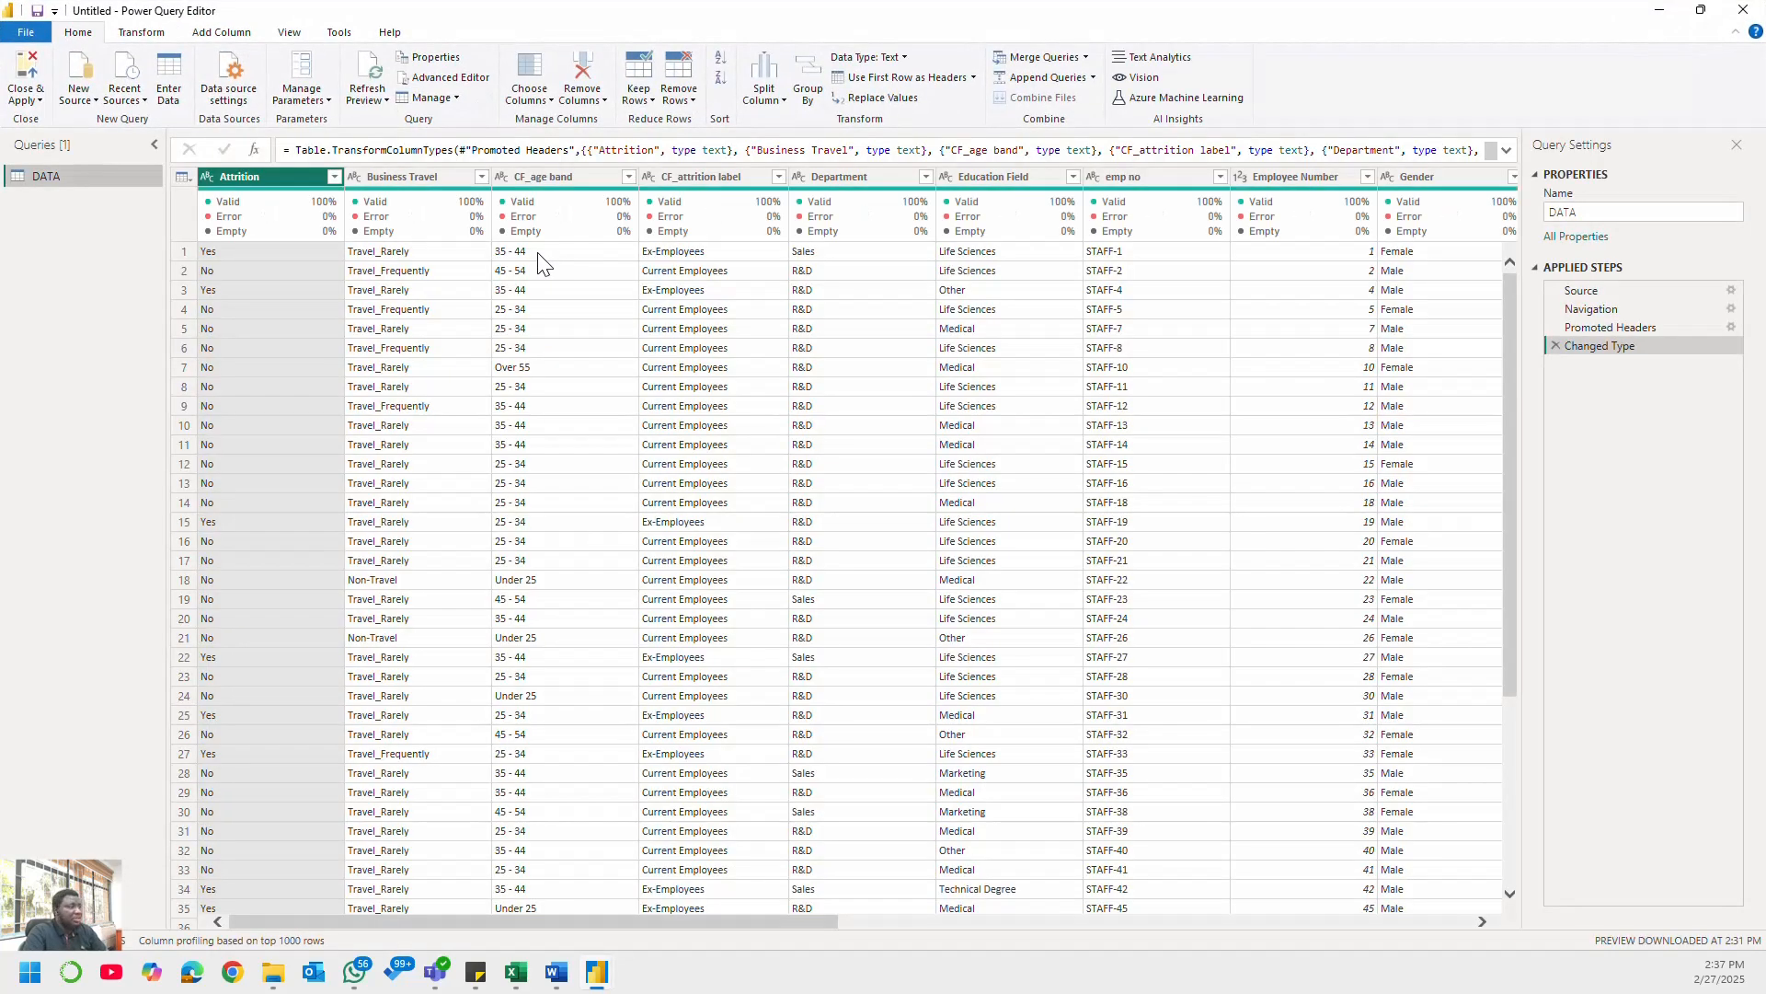
pyautogui.click(37, 99)
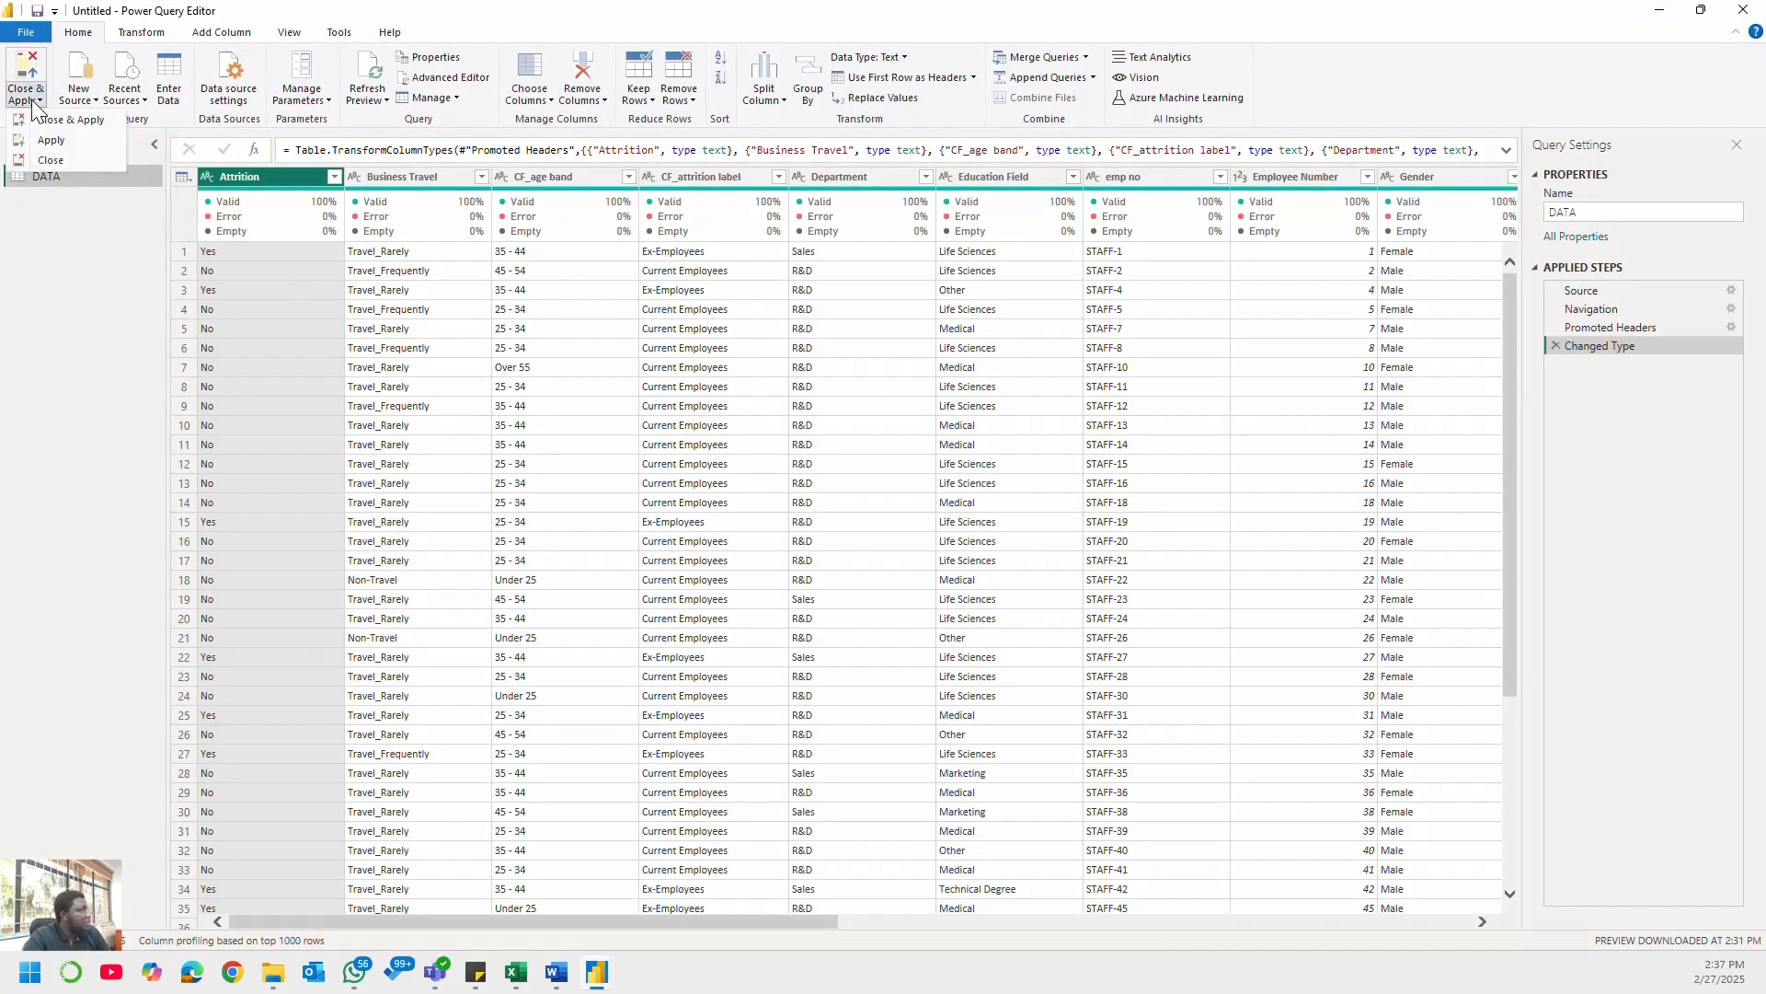
pyautogui.click(87, 122)
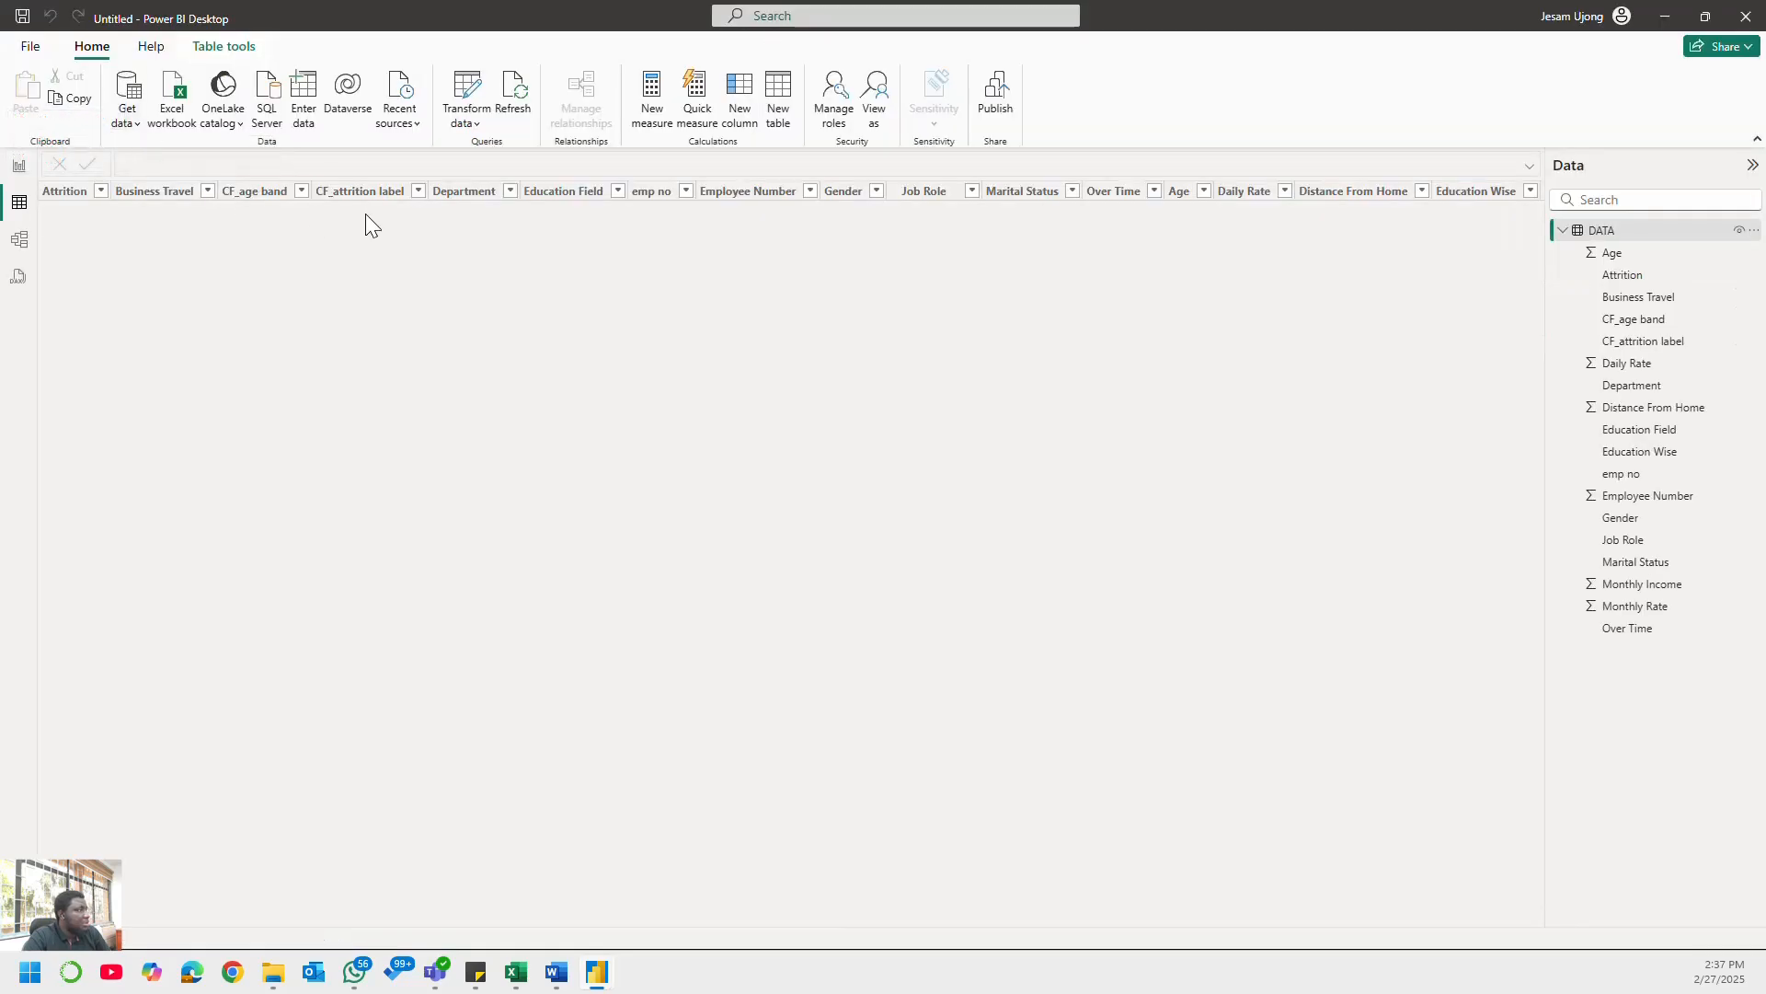
pyautogui.click(511, 94)
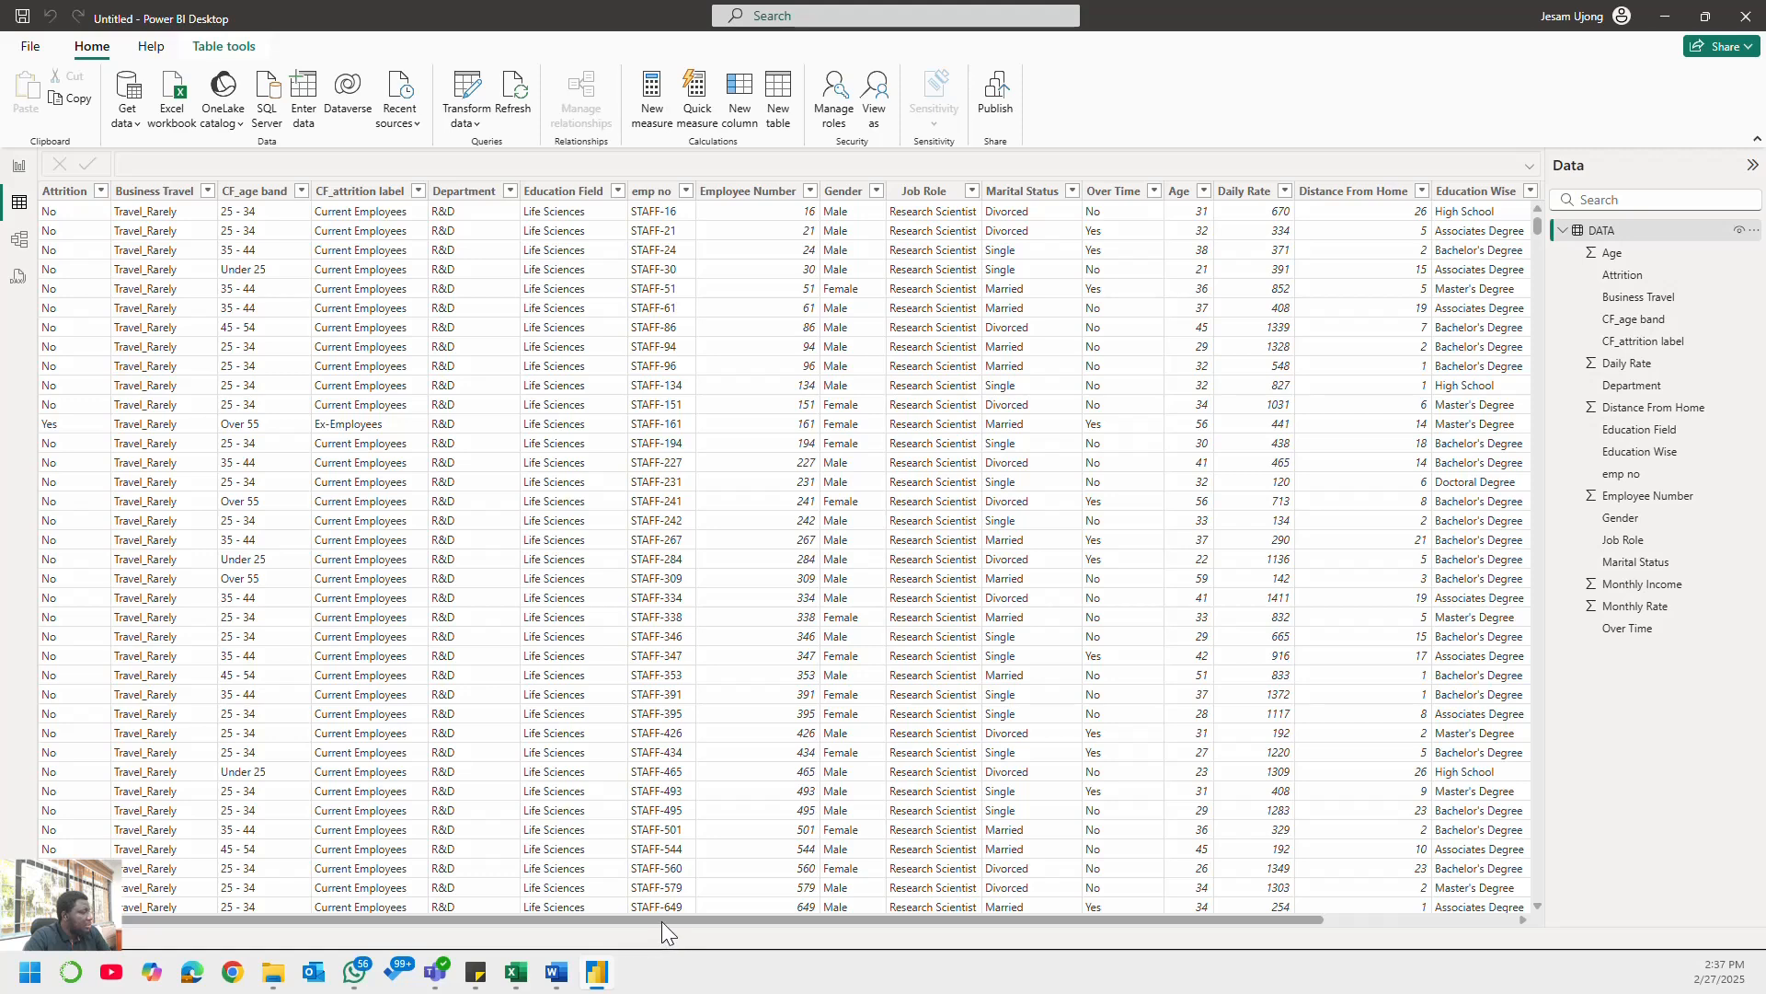
# - Check the Attrition column in table view, reread the workbook and the Word KPI list, and return to the report page
pyautogui.click(64, 191)
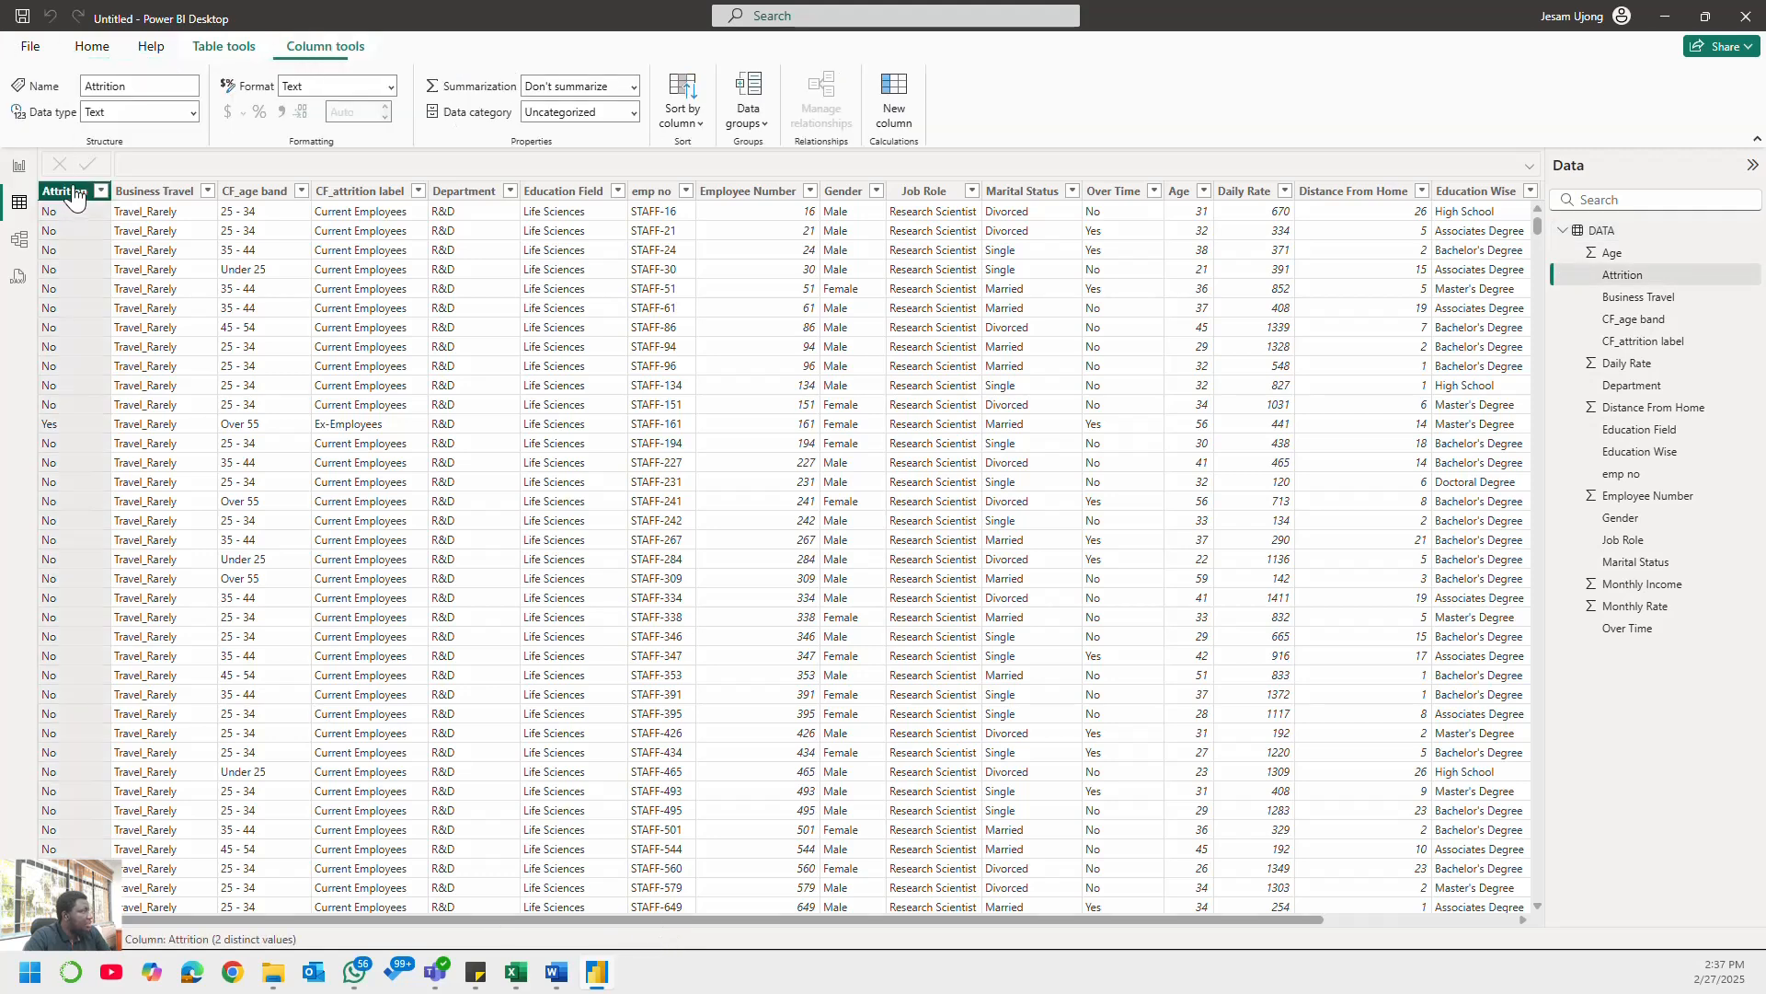
pyautogui.click(19, 165)
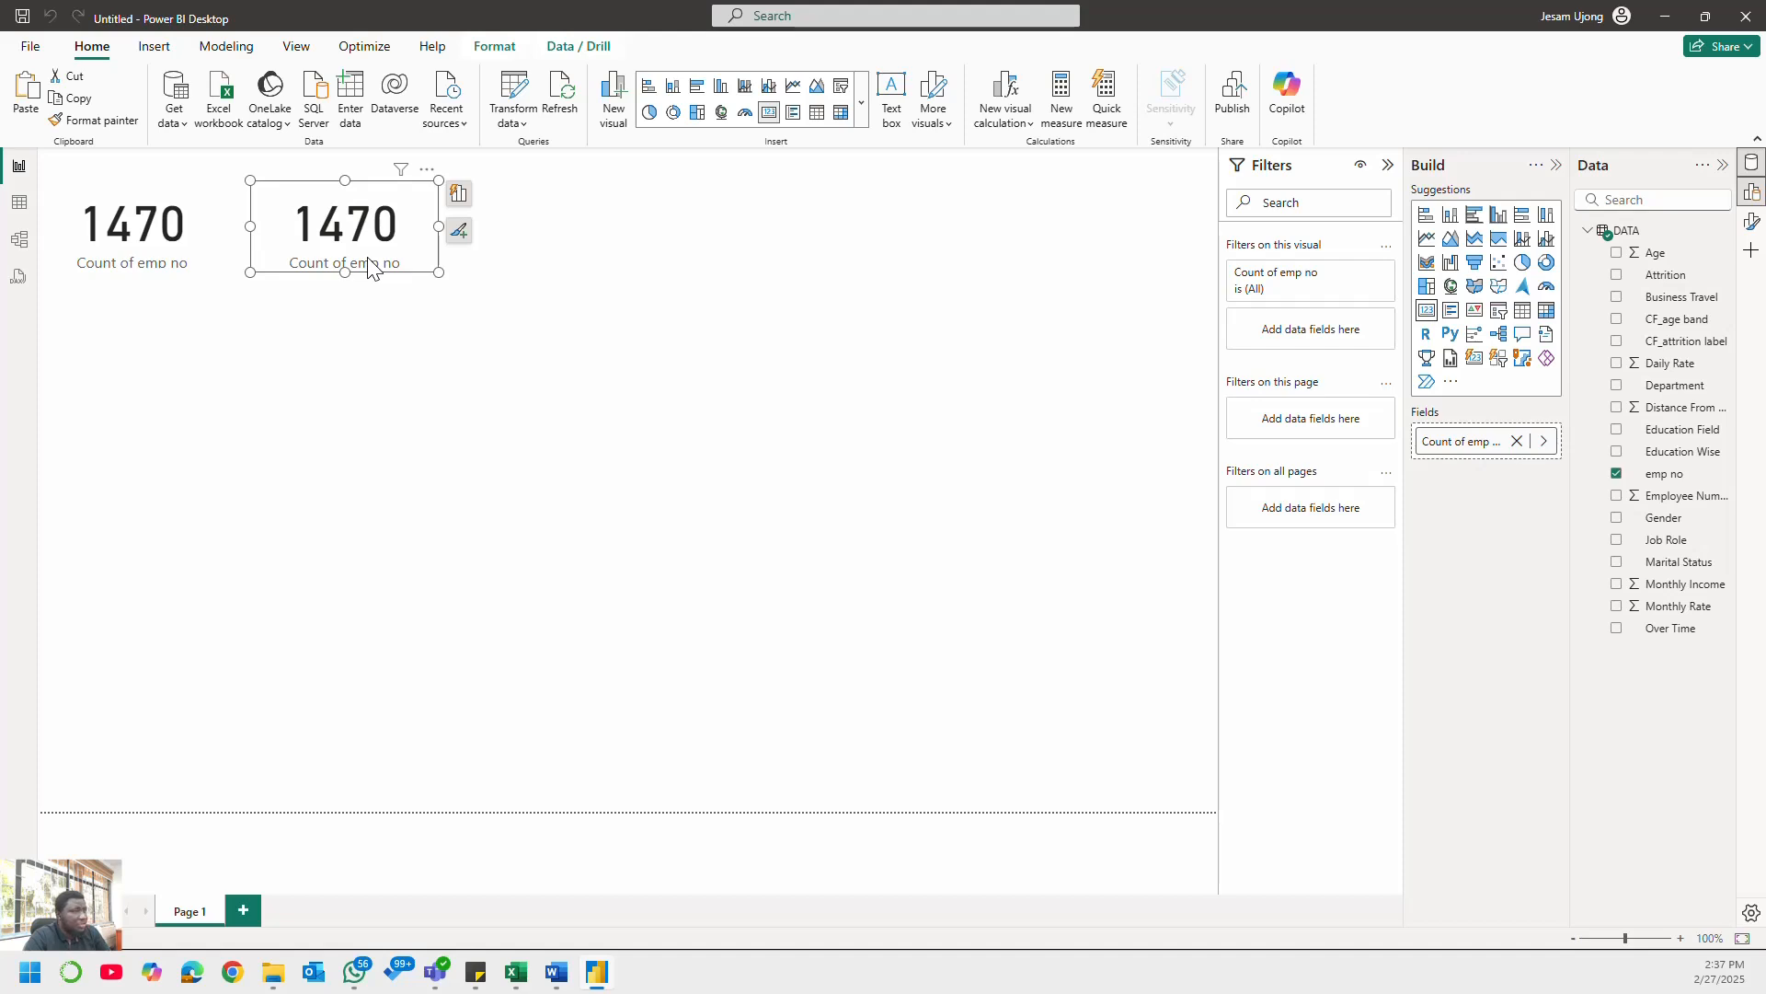
pyautogui.click(517, 978)
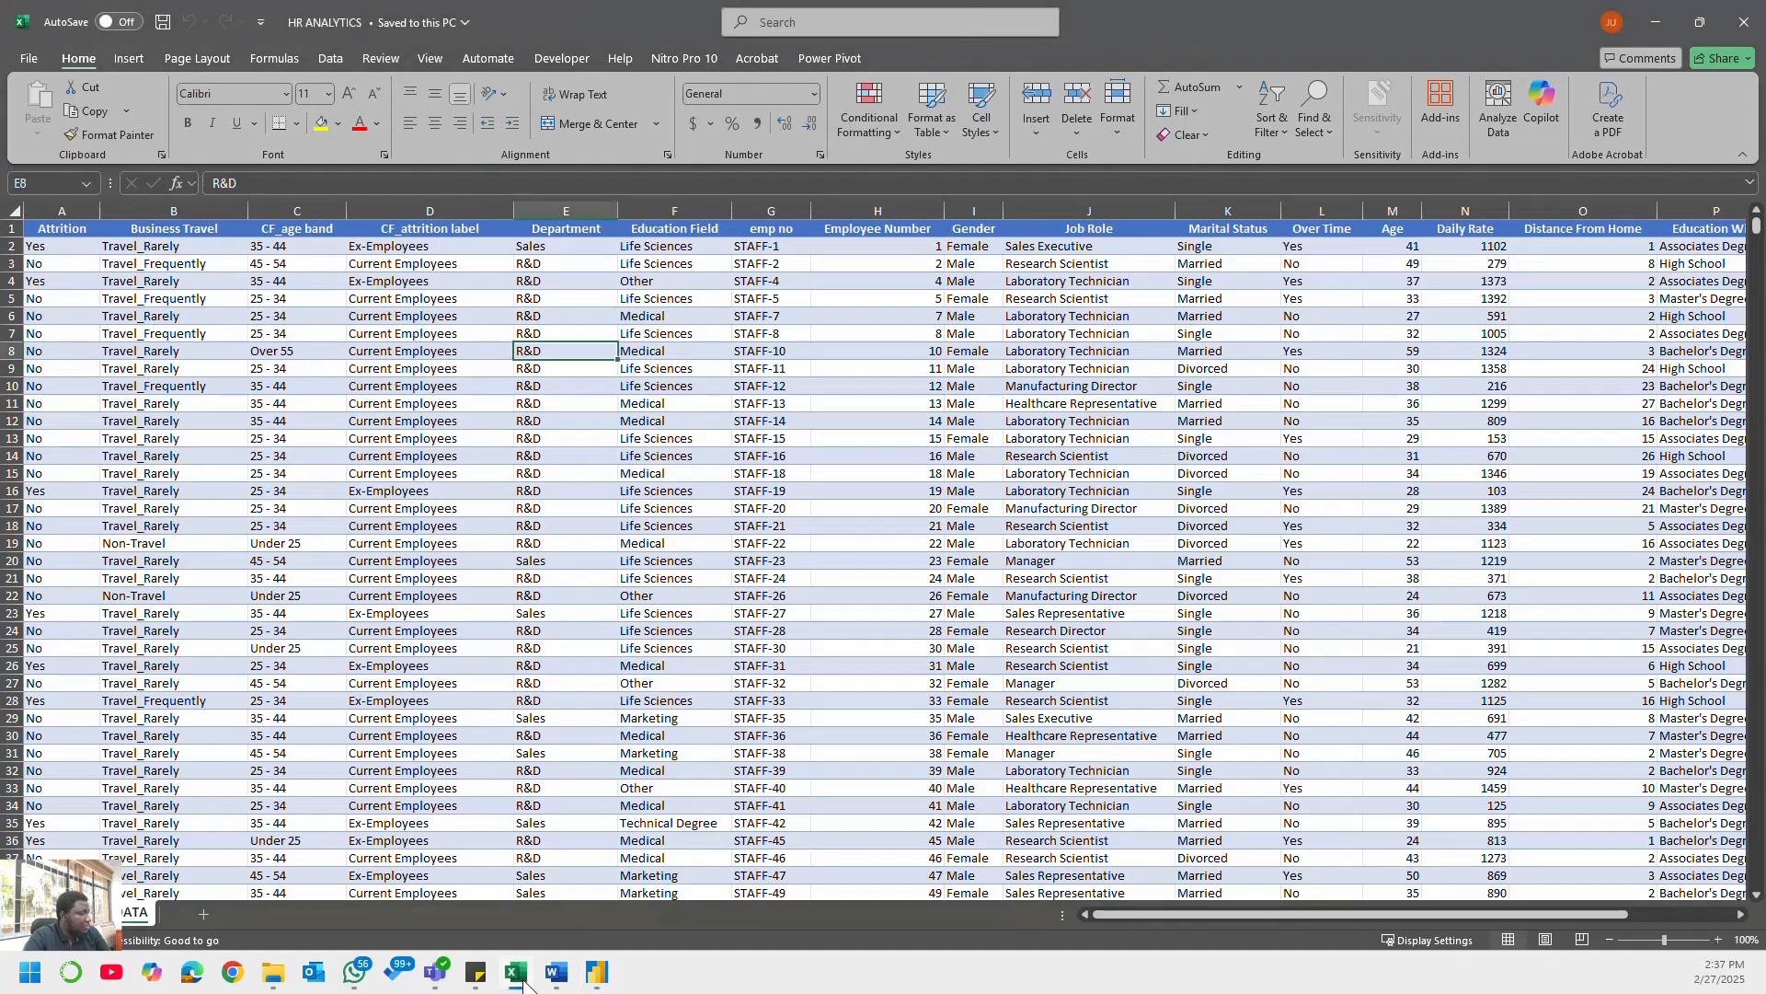
pyautogui.click(517, 977)
pyautogui.click(555, 975)
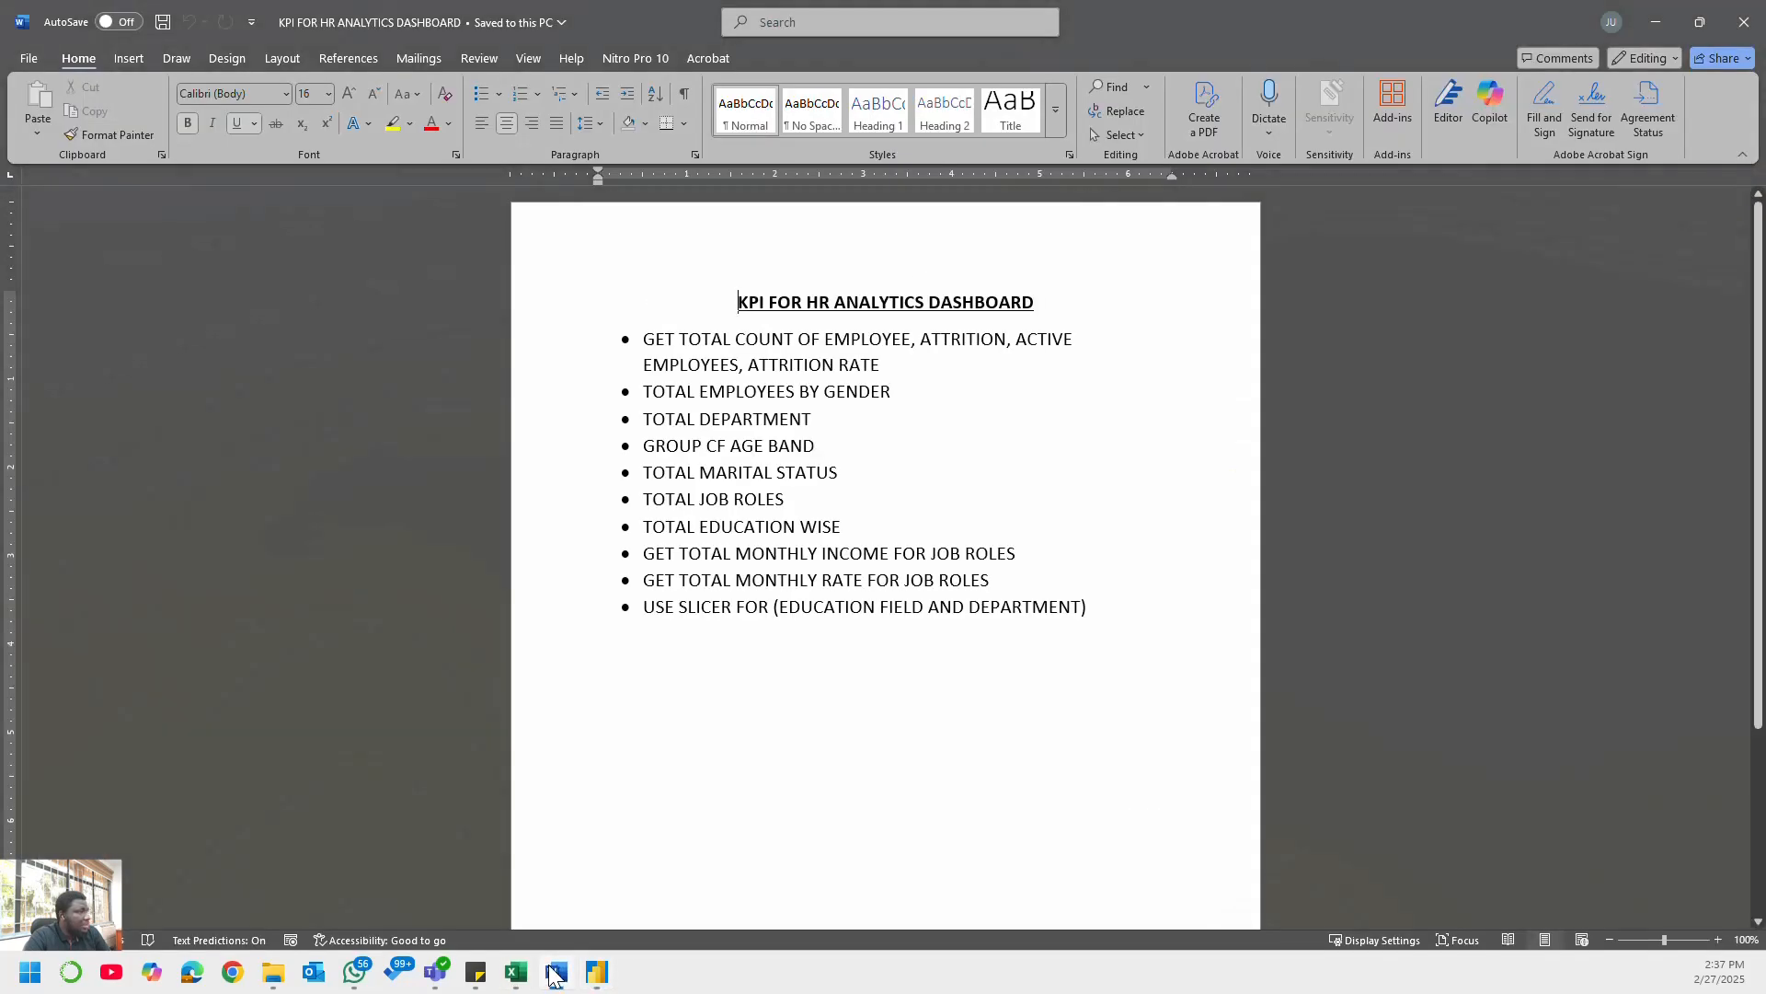
pyautogui.click(554, 975)
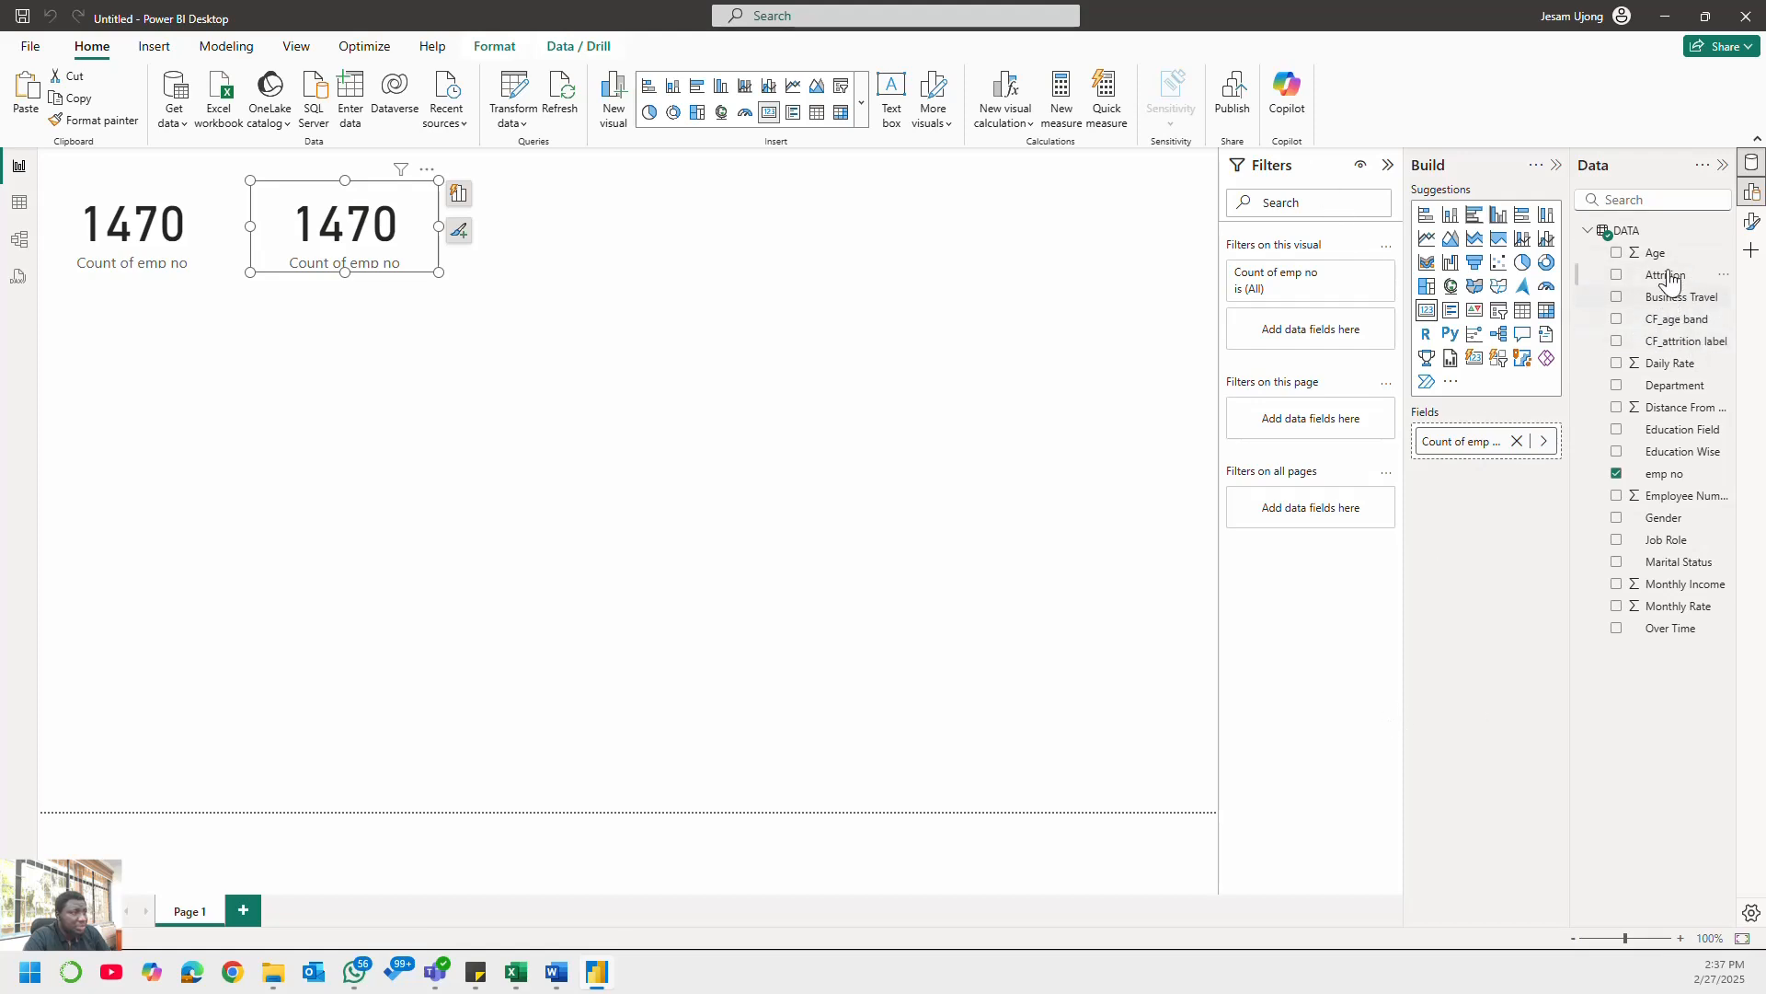
# - Filter the copied card to Attrition Yes and check the Attrition column's values in table view
pyautogui.moveTo(1668, 279); pyautogui.dragTo(1314, 336)
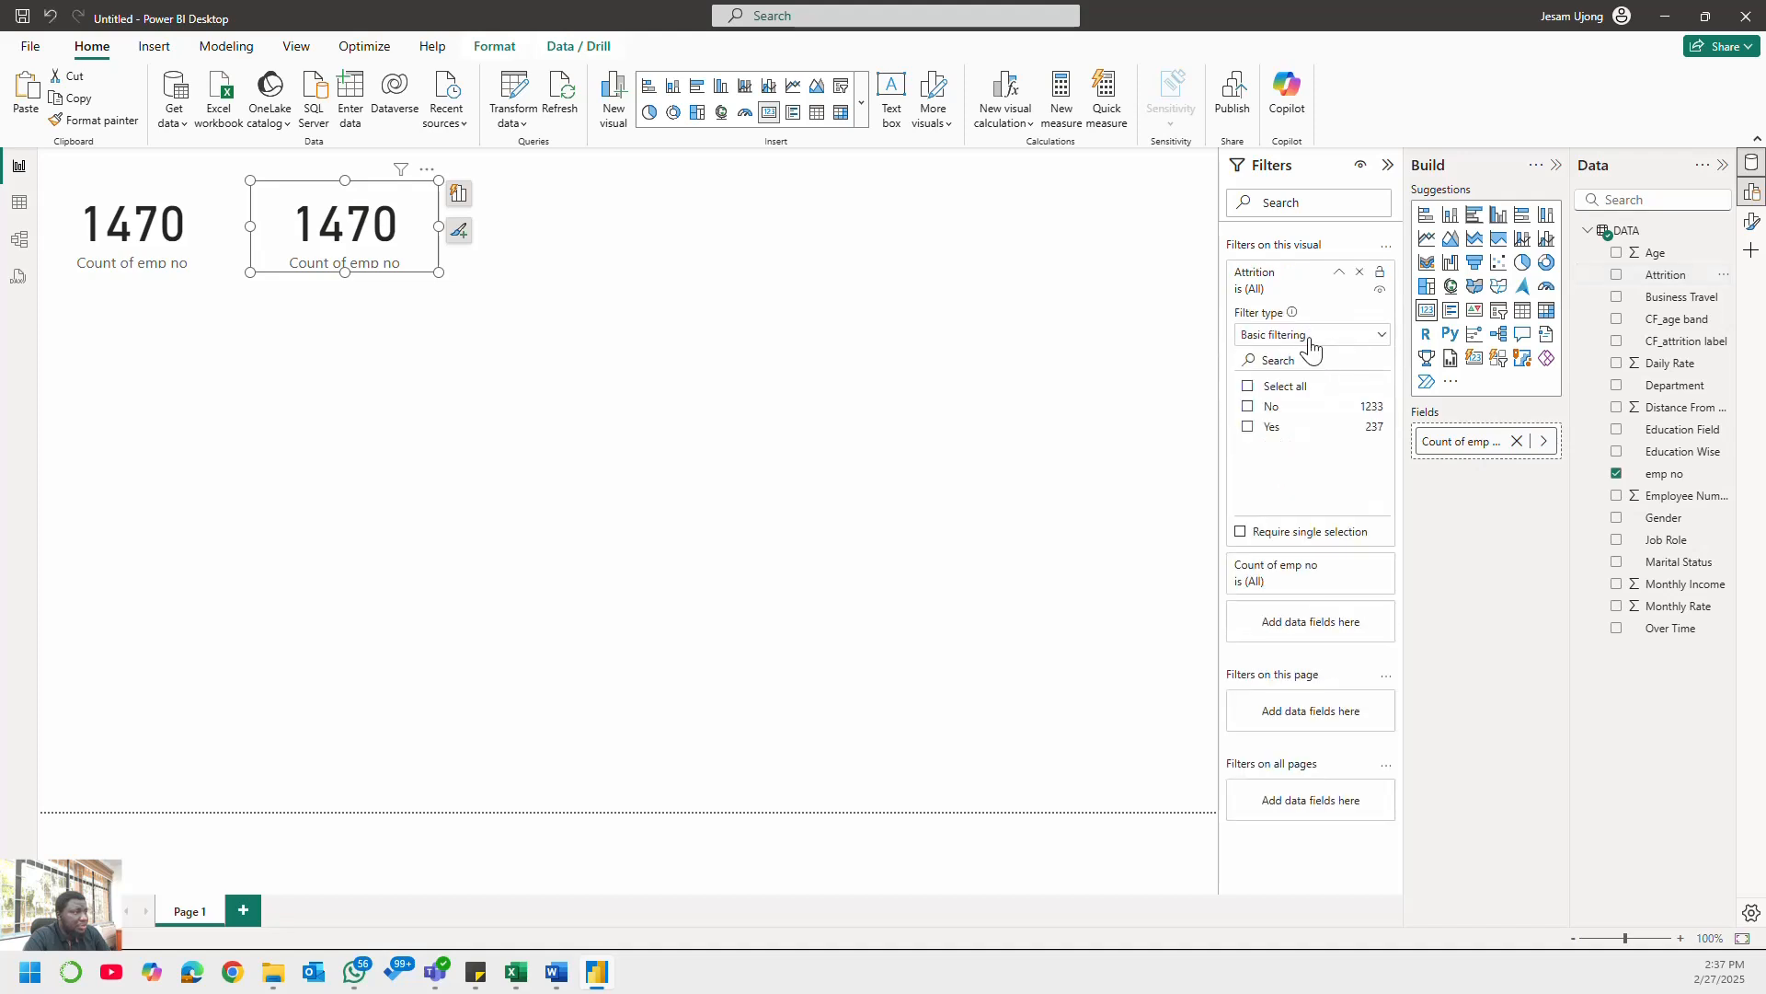
pyautogui.click(1248, 429)
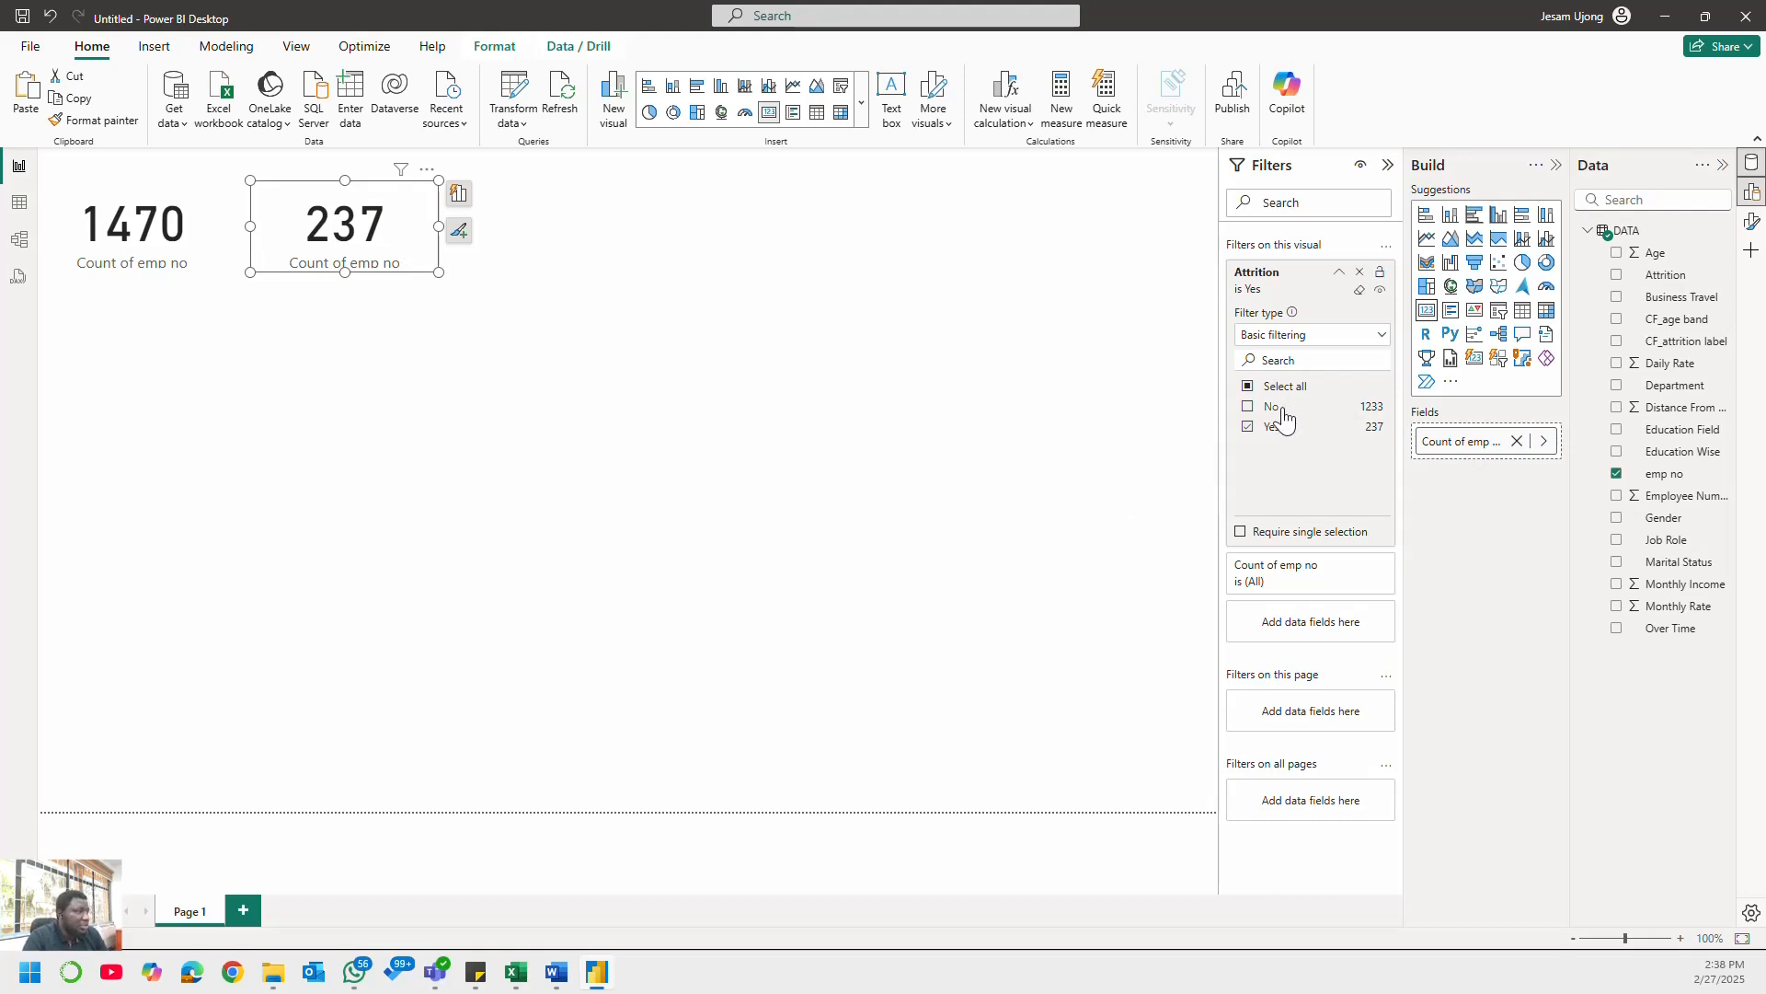
pyautogui.click(14, 205)
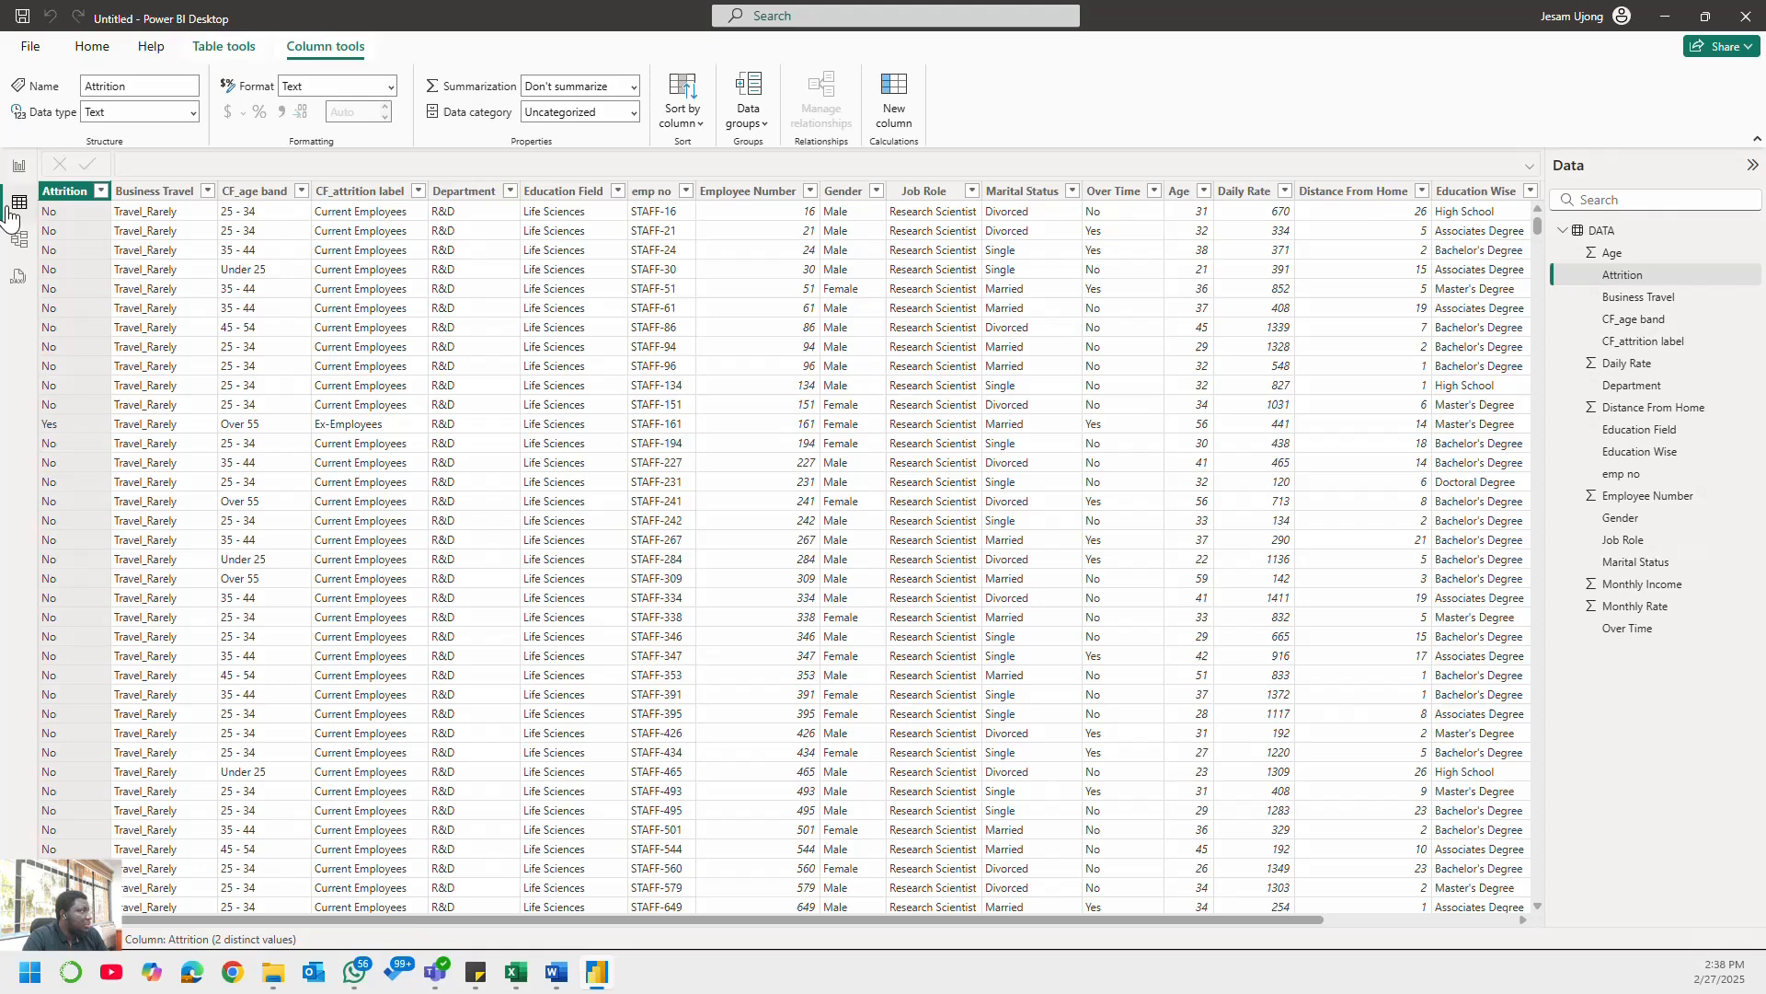
pyautogui.click(101, 190)
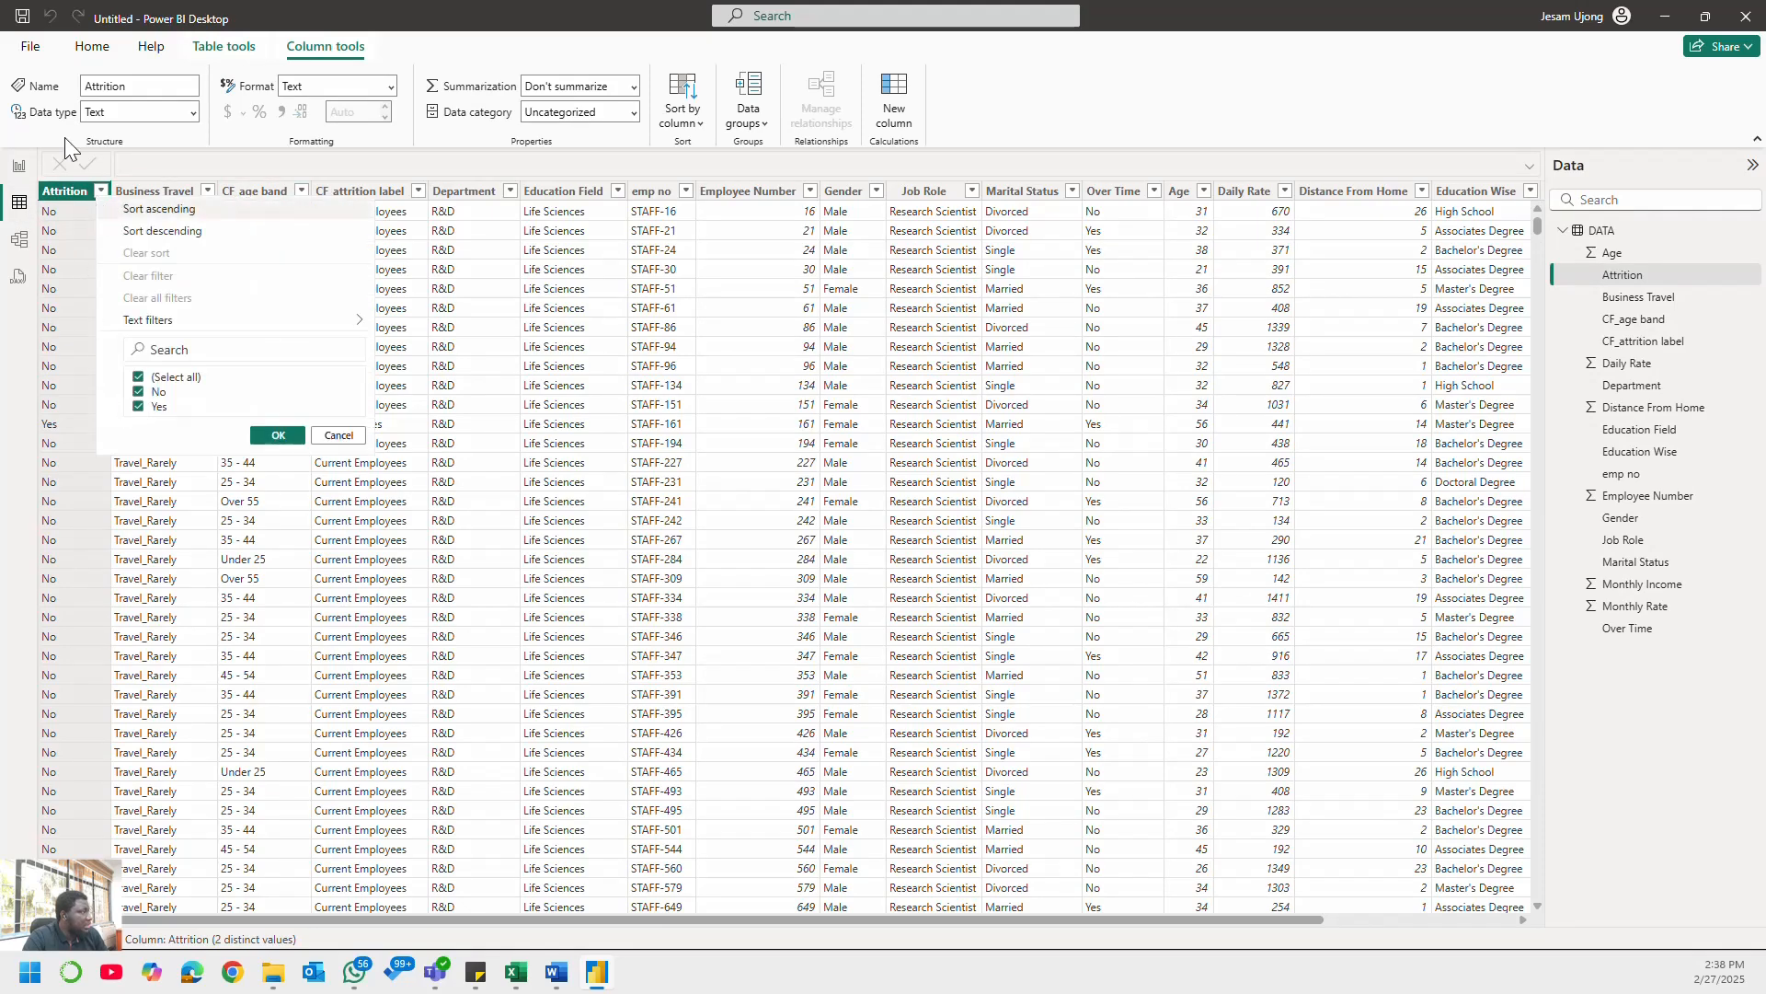
pyautogui.click(19, 165)
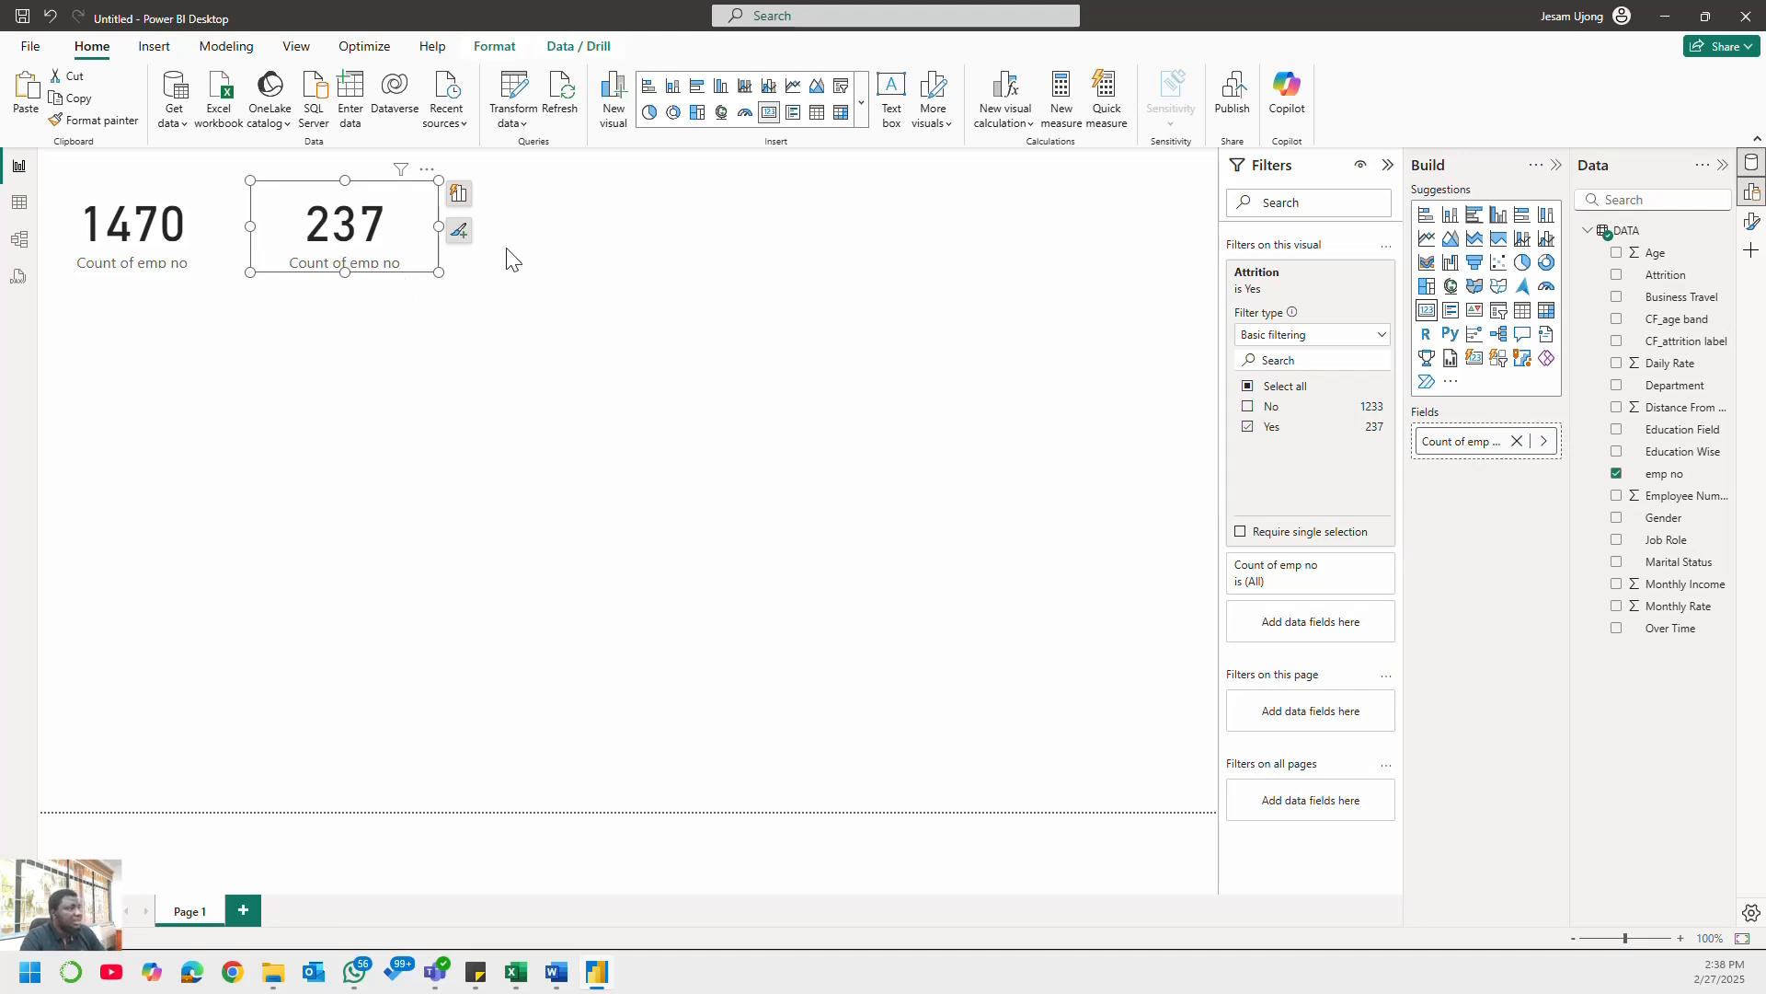
pyautogui.click(1290, 280)
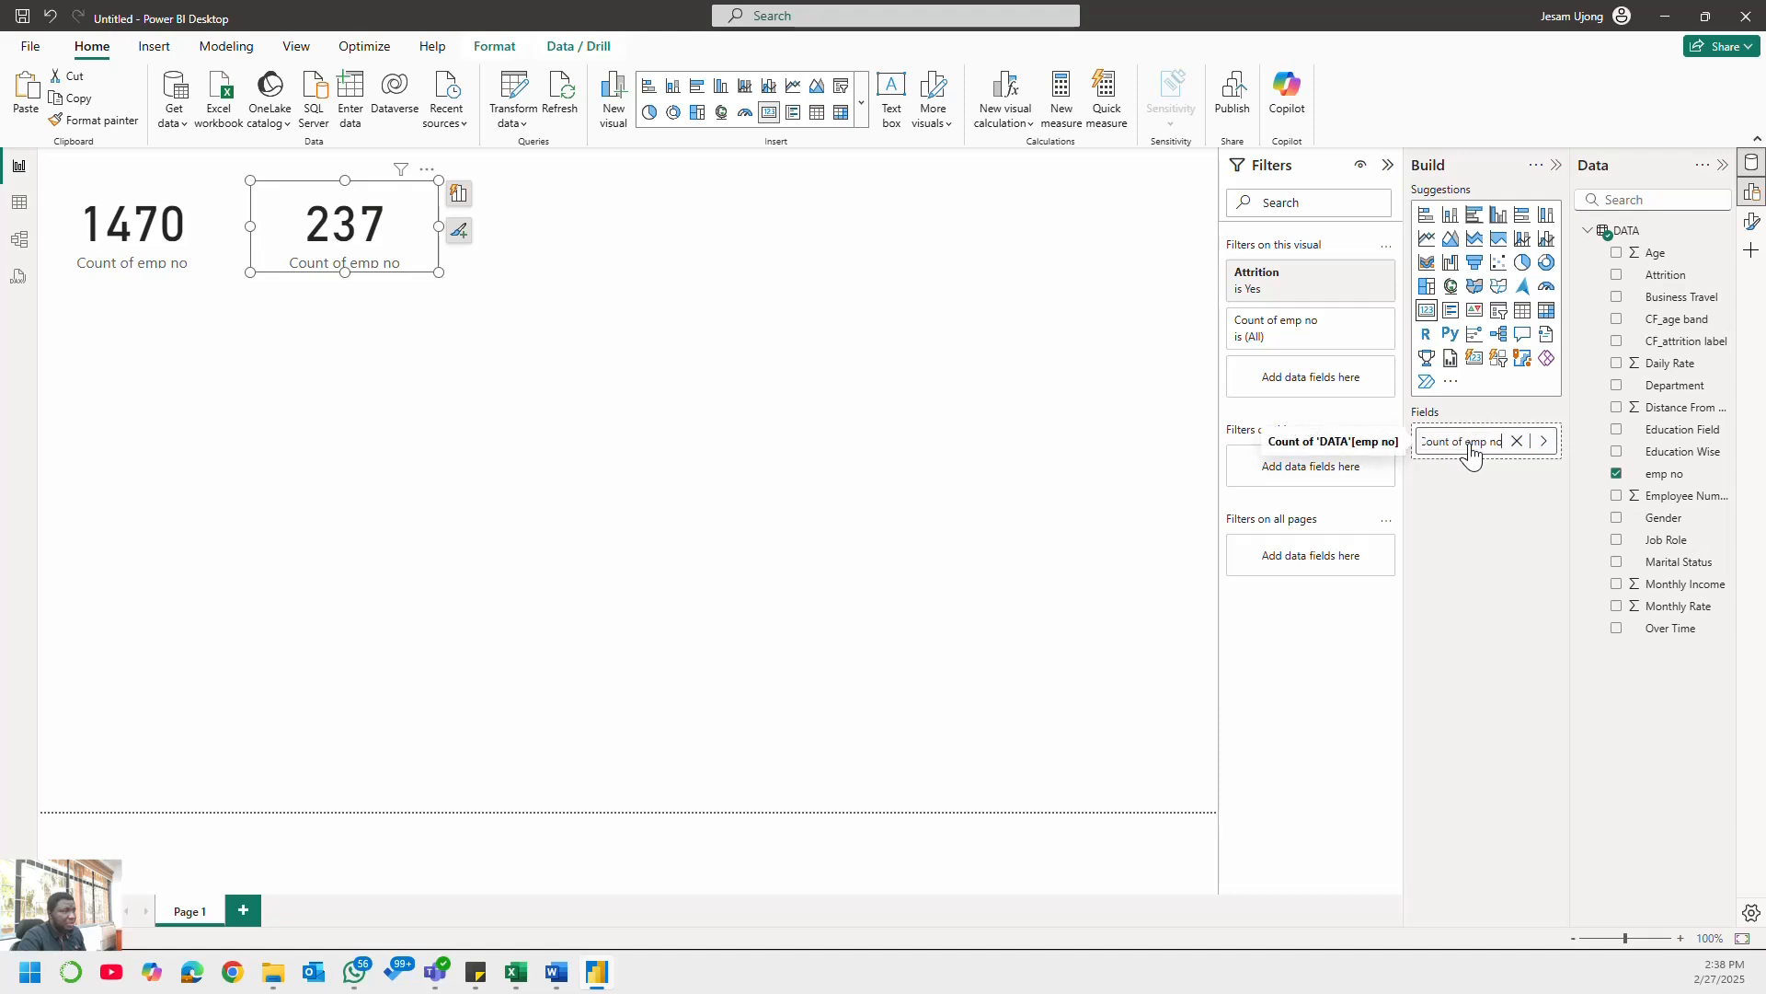
# - Try hiding the category label of the attrition-filtered card in its format settings, and switch the label back on
pyautogui.click(1749, 225)
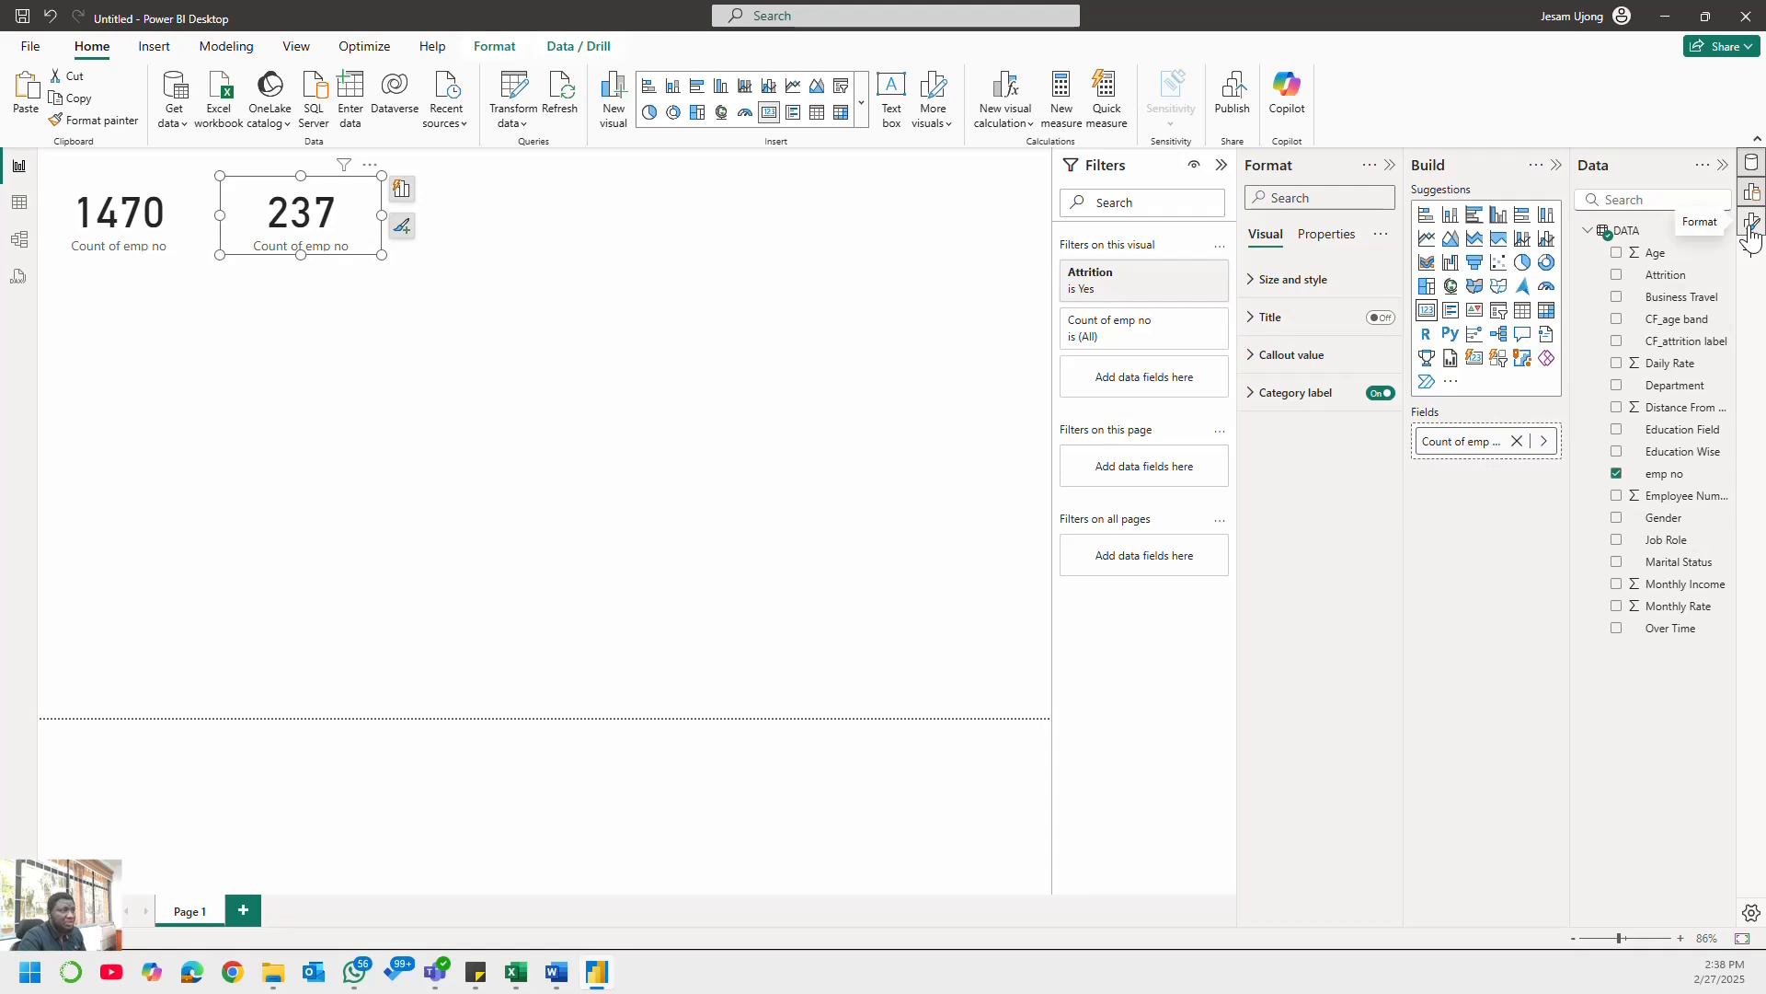
pyautogui.click(1261, 394)
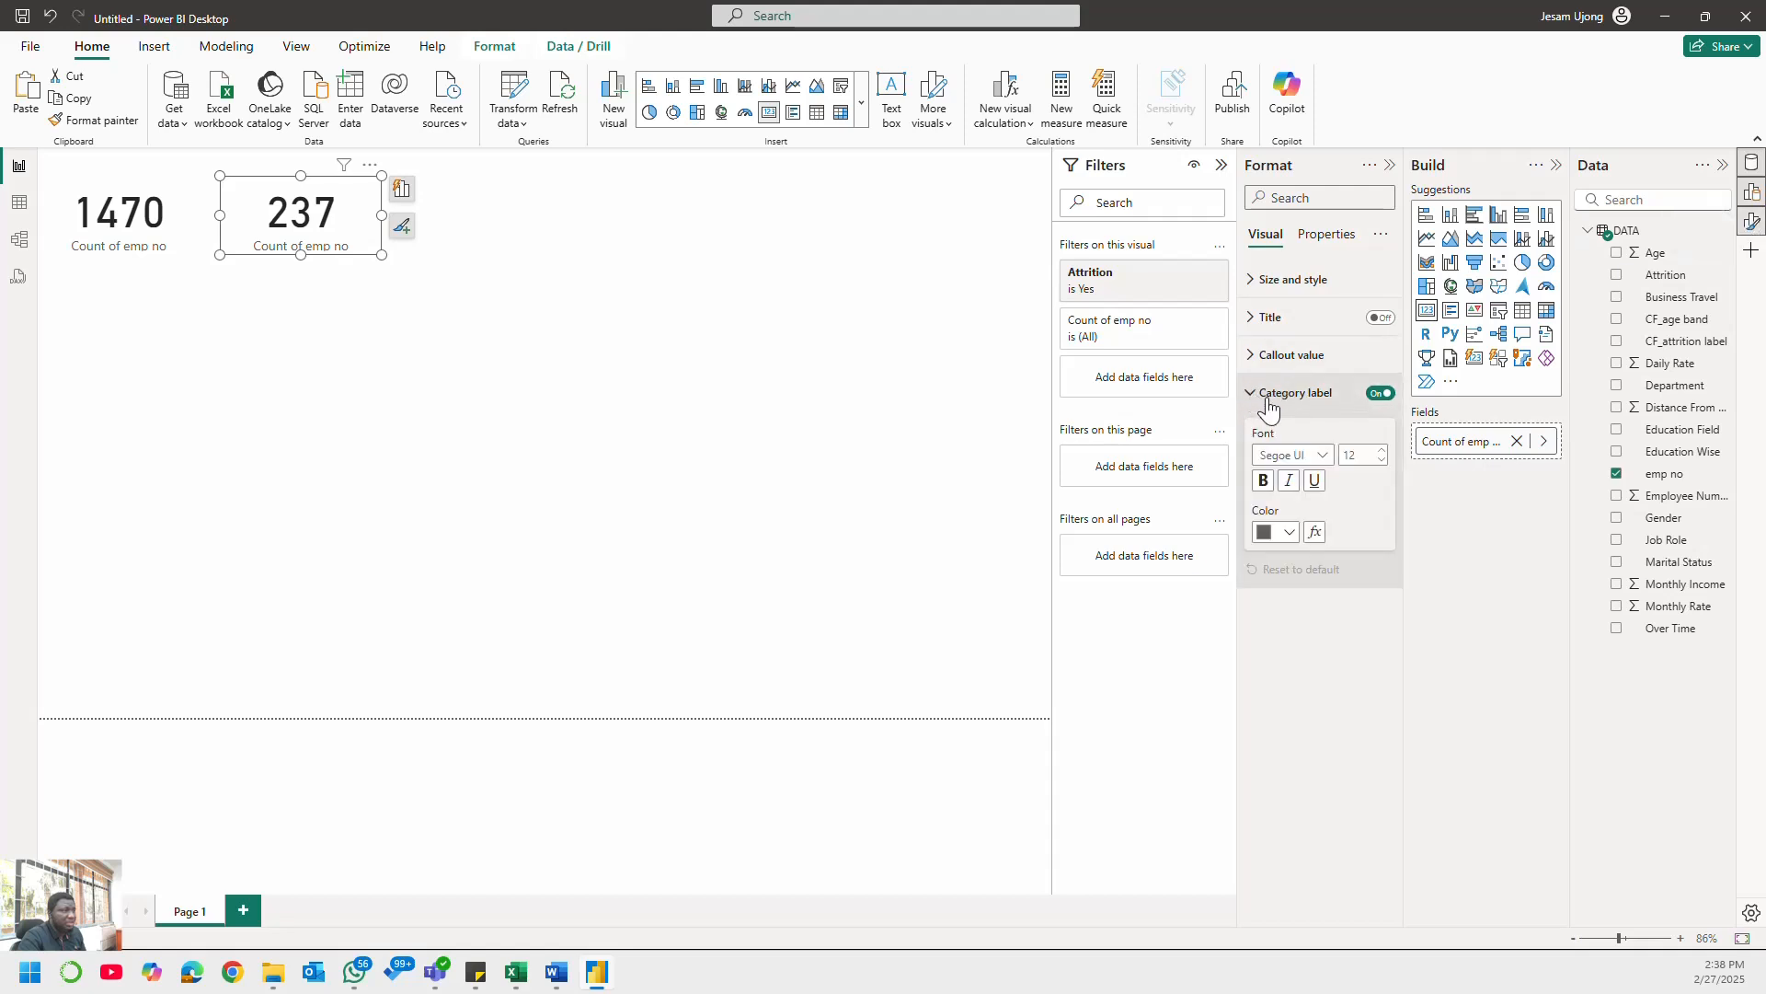
pyautogui.click(1380, 396)
pyautogui.click(1380, 398)
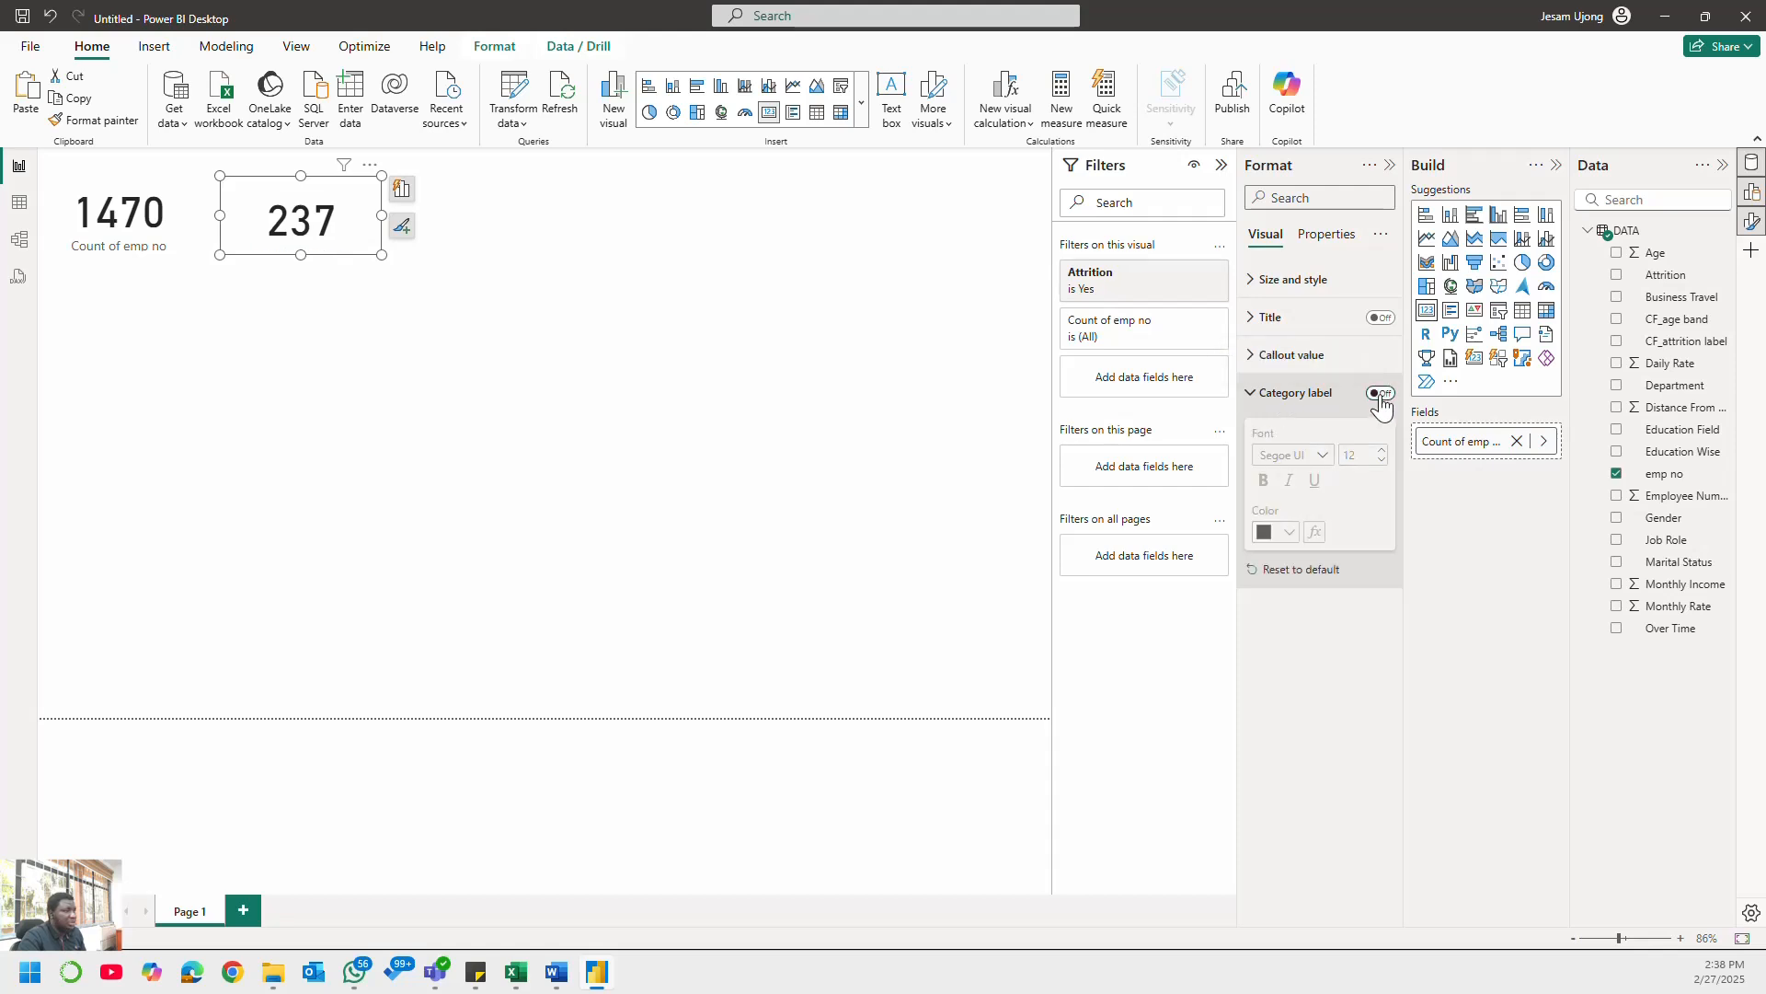
pyautogui.click(1253, 398)
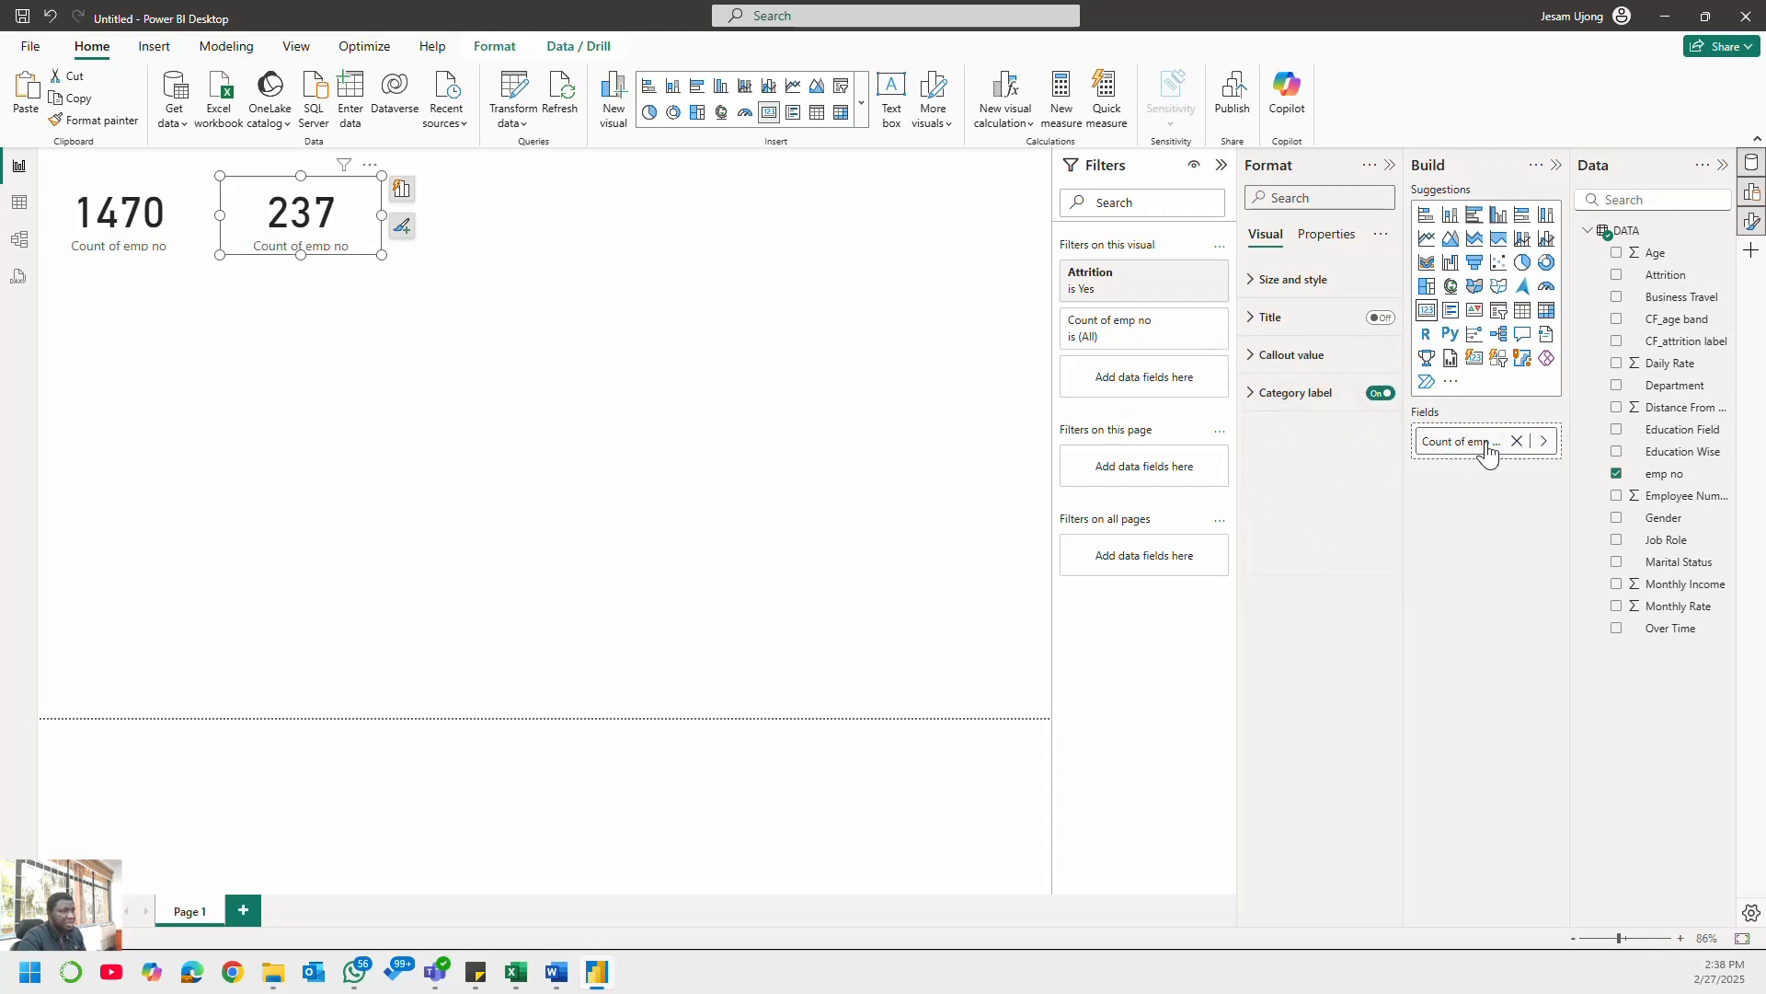
# - Rename the employee number count field on the Attrition Yes card to Attrition for this visual
pyautogui.rightClick(1459, 442)
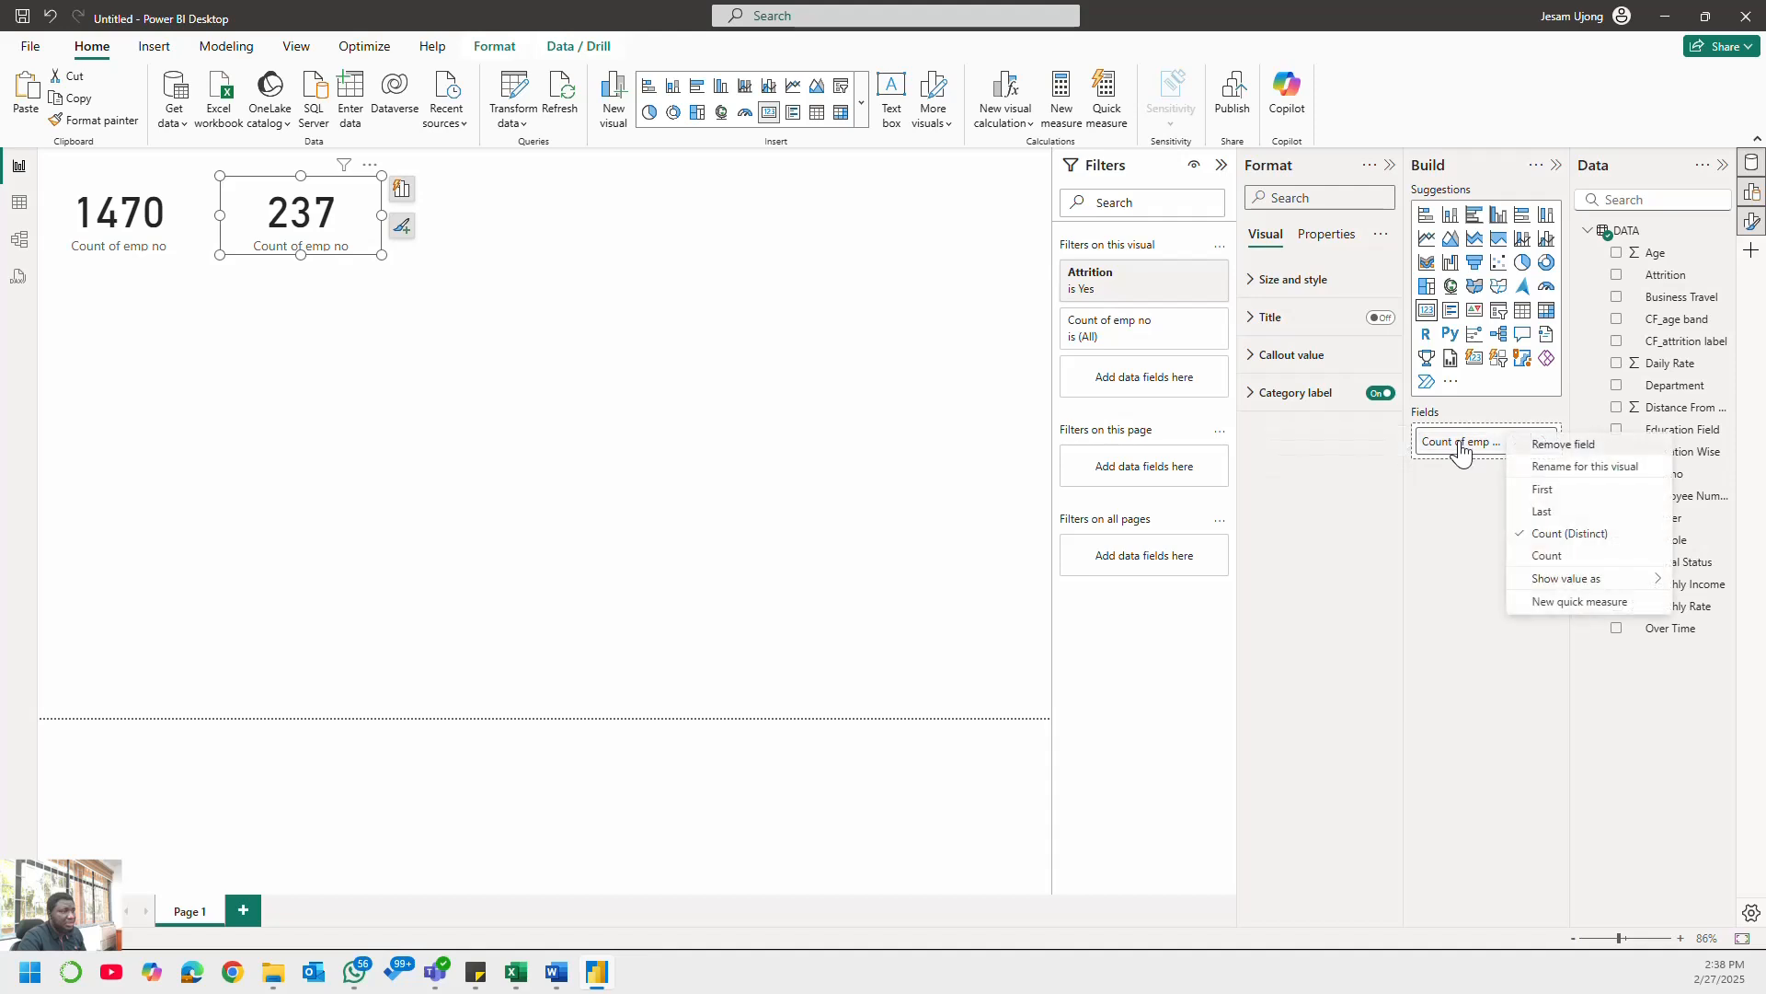
pyautogui.click(1595, 465)
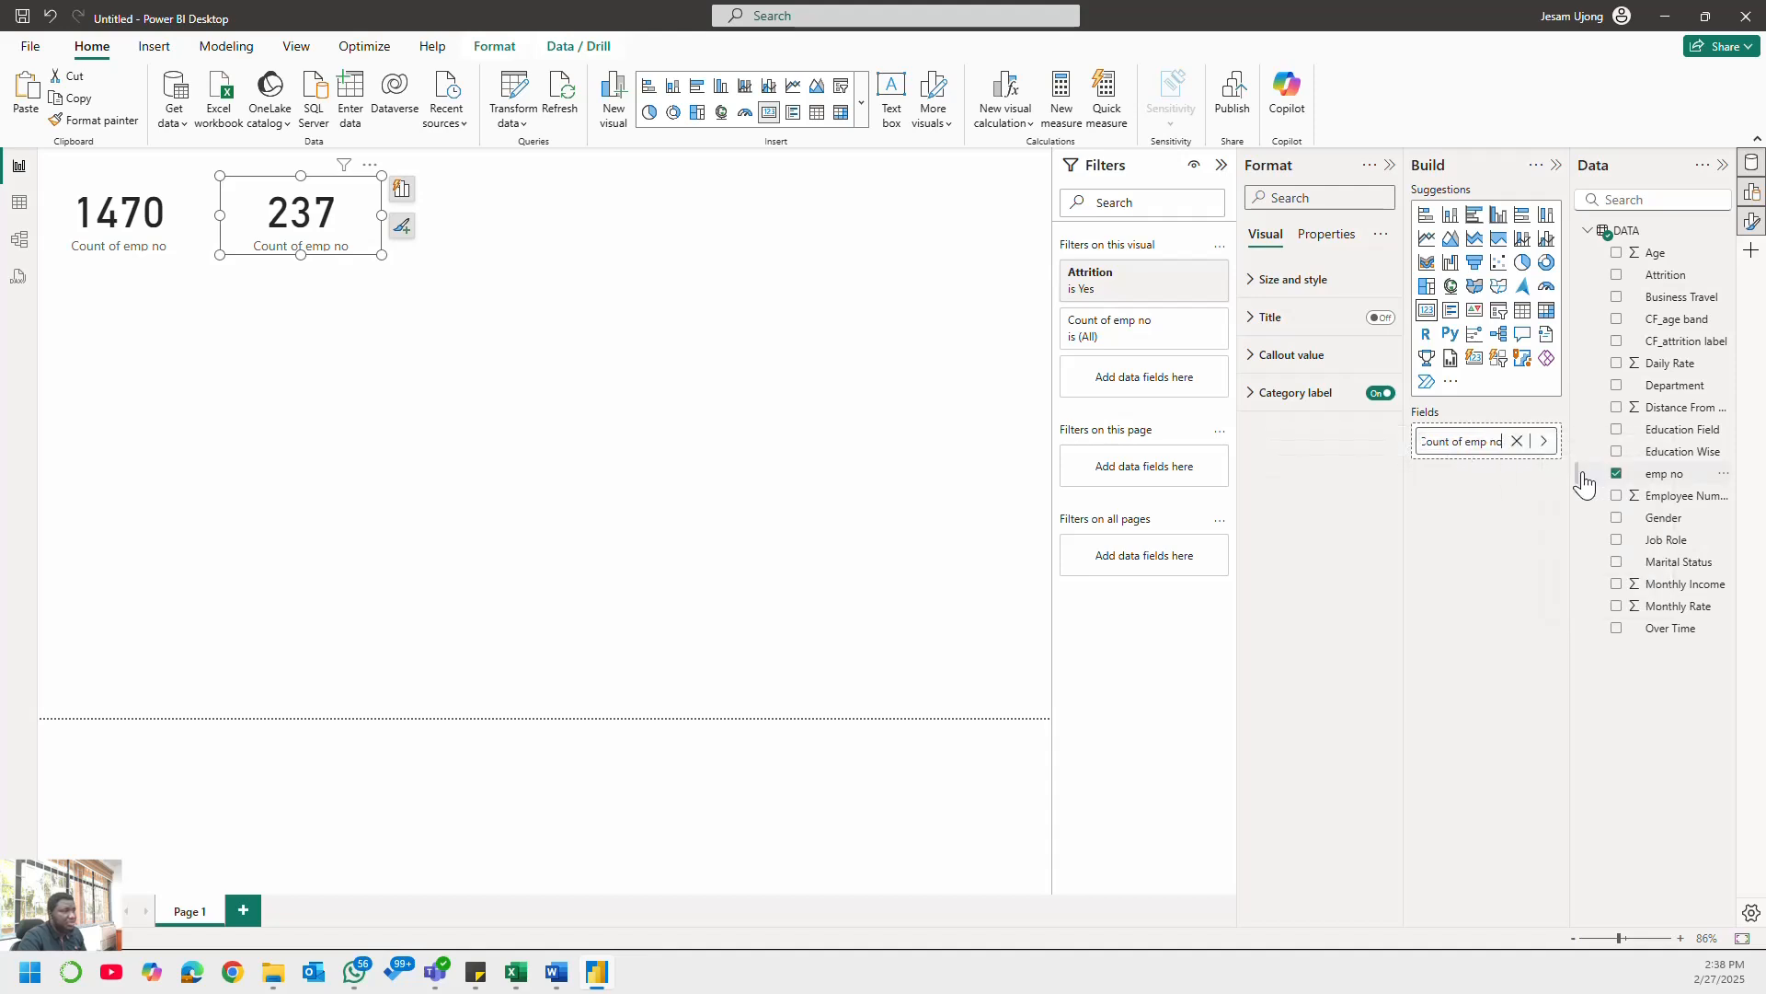
pyautogui.hotkey('ctrl', 'a')
pyautogui.write('At')
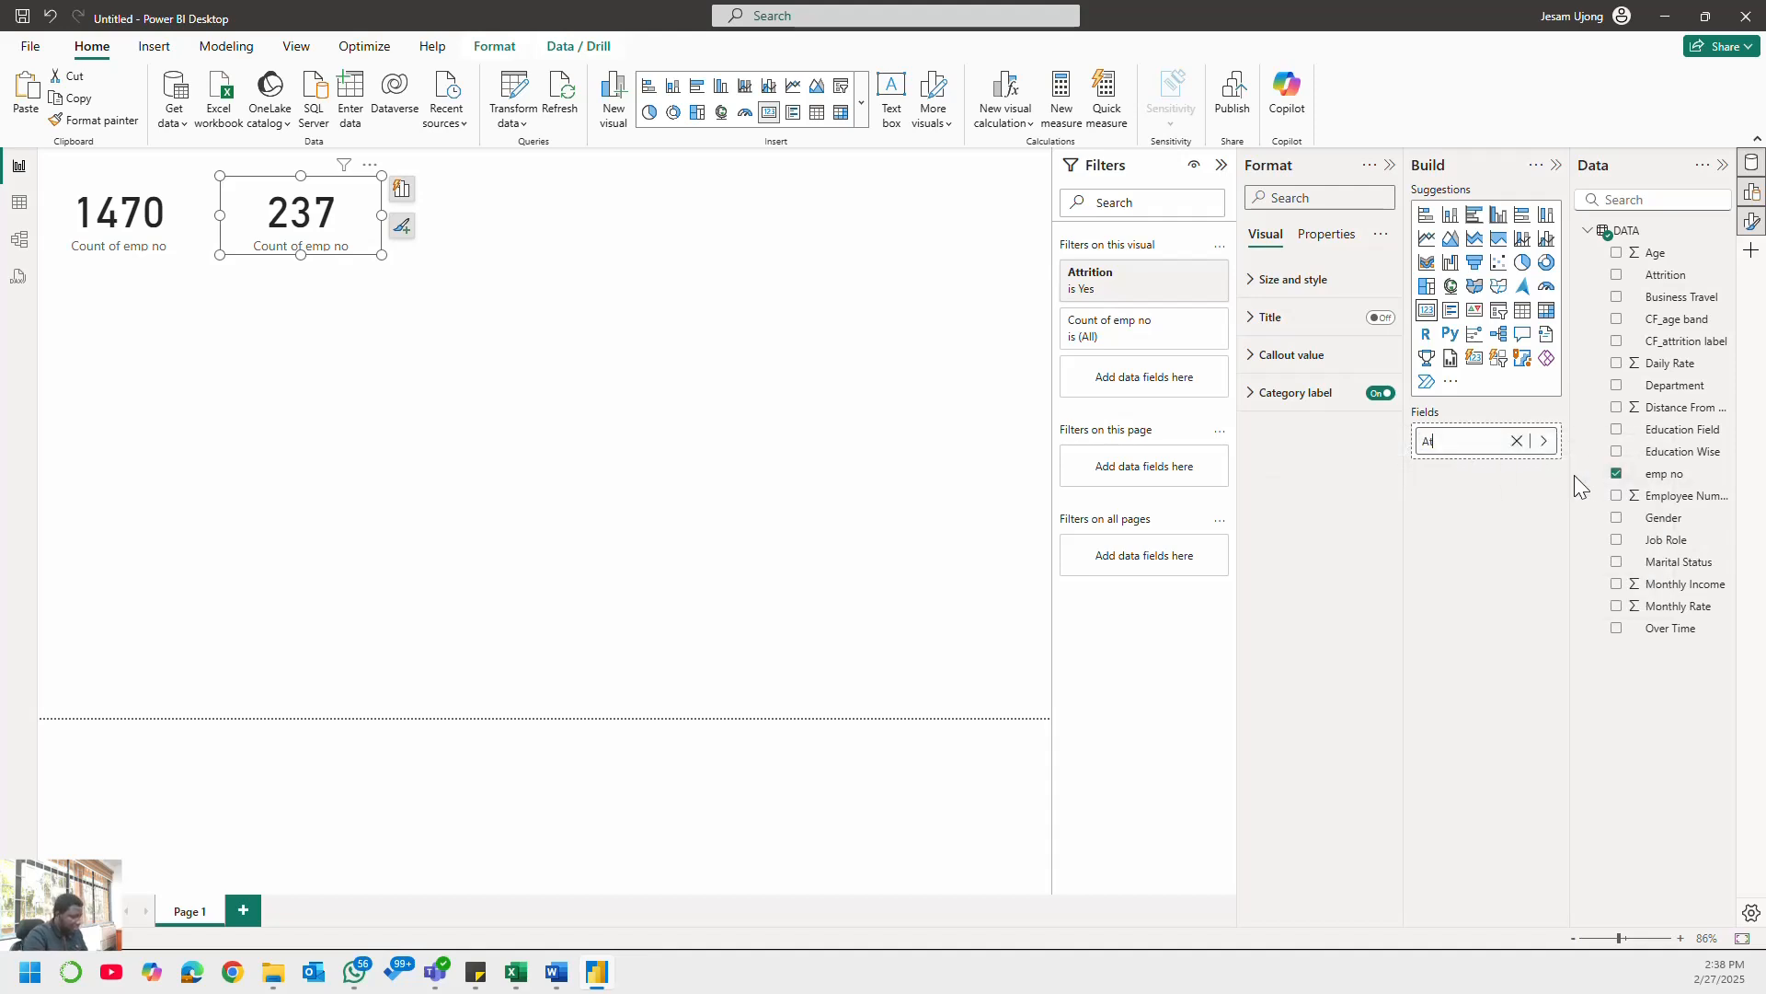
pyautogui.write('trition')
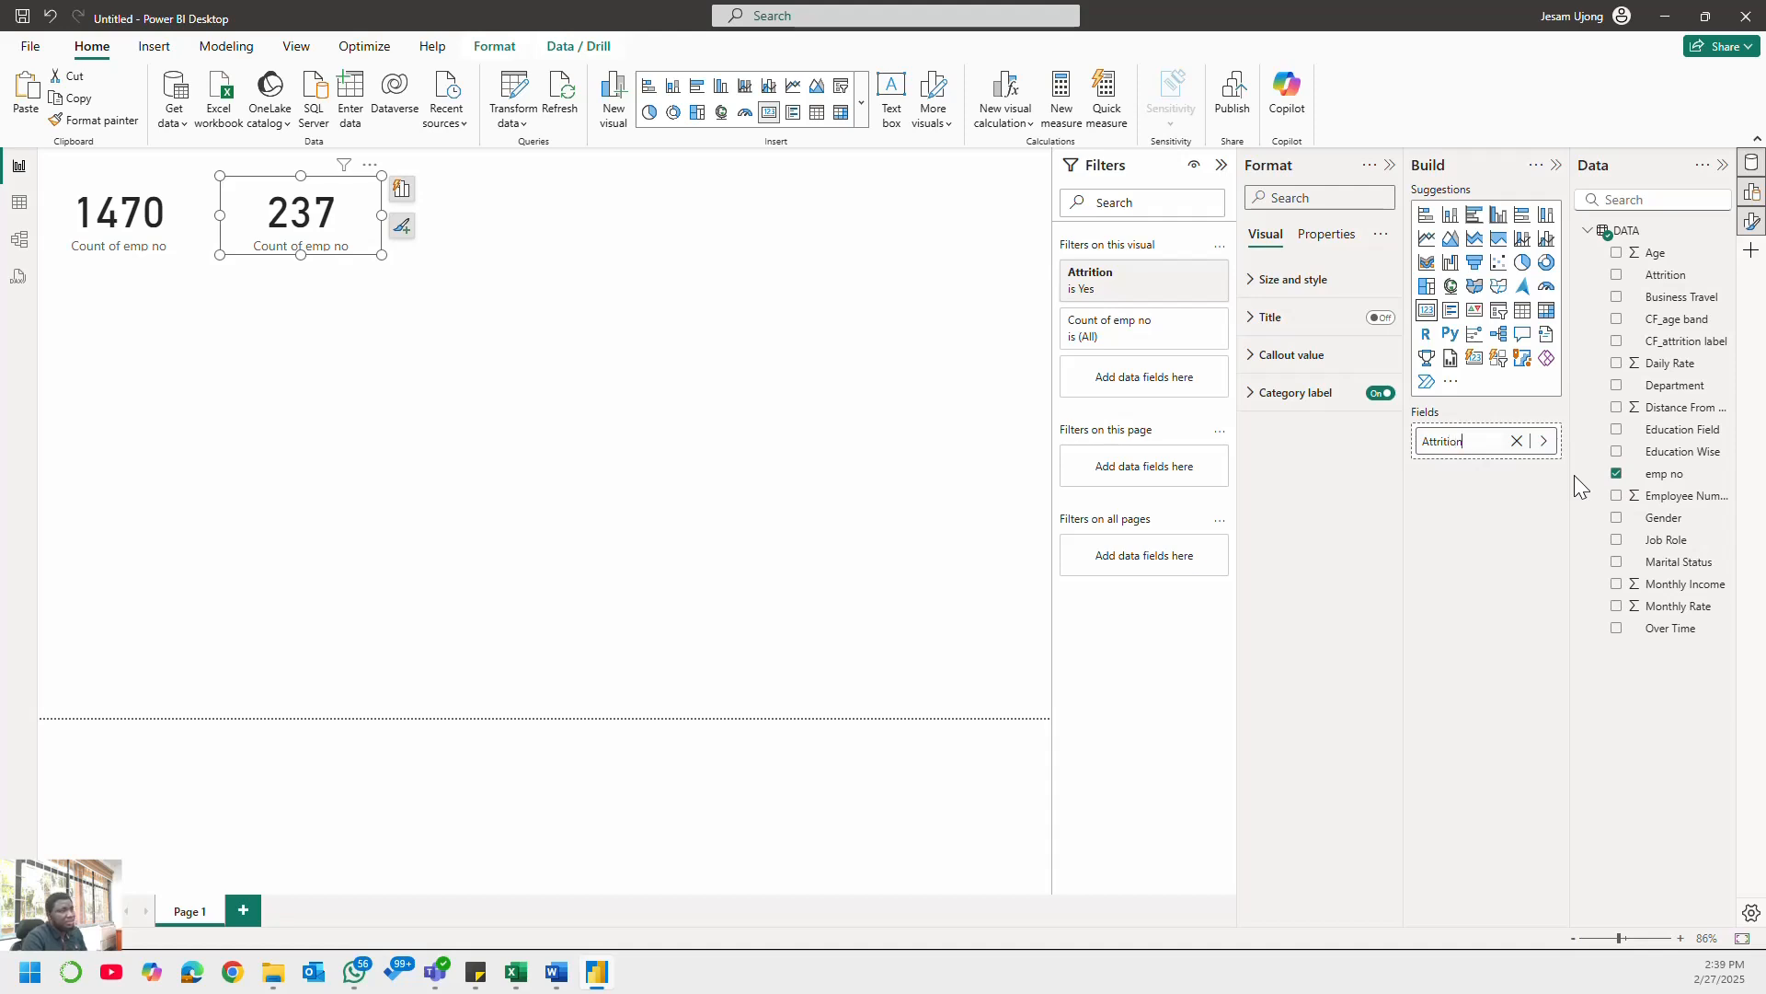
pyautogui.press('Return')
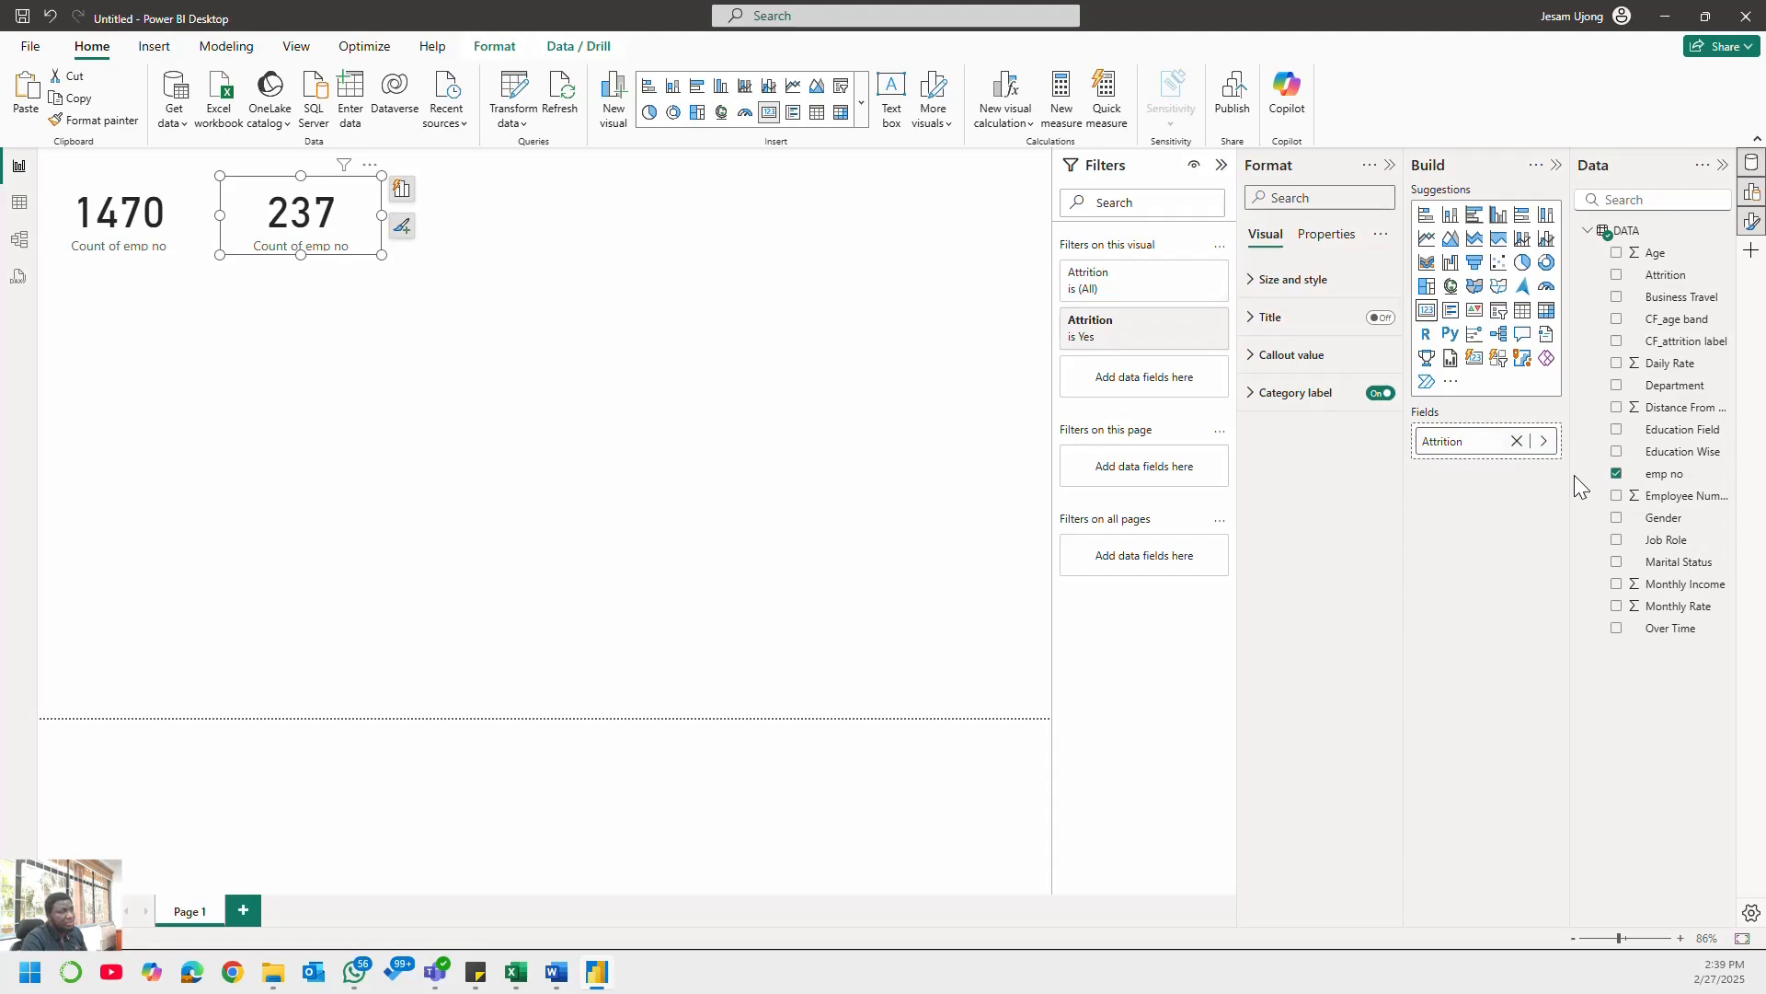
pyautogui.click(473, 296)
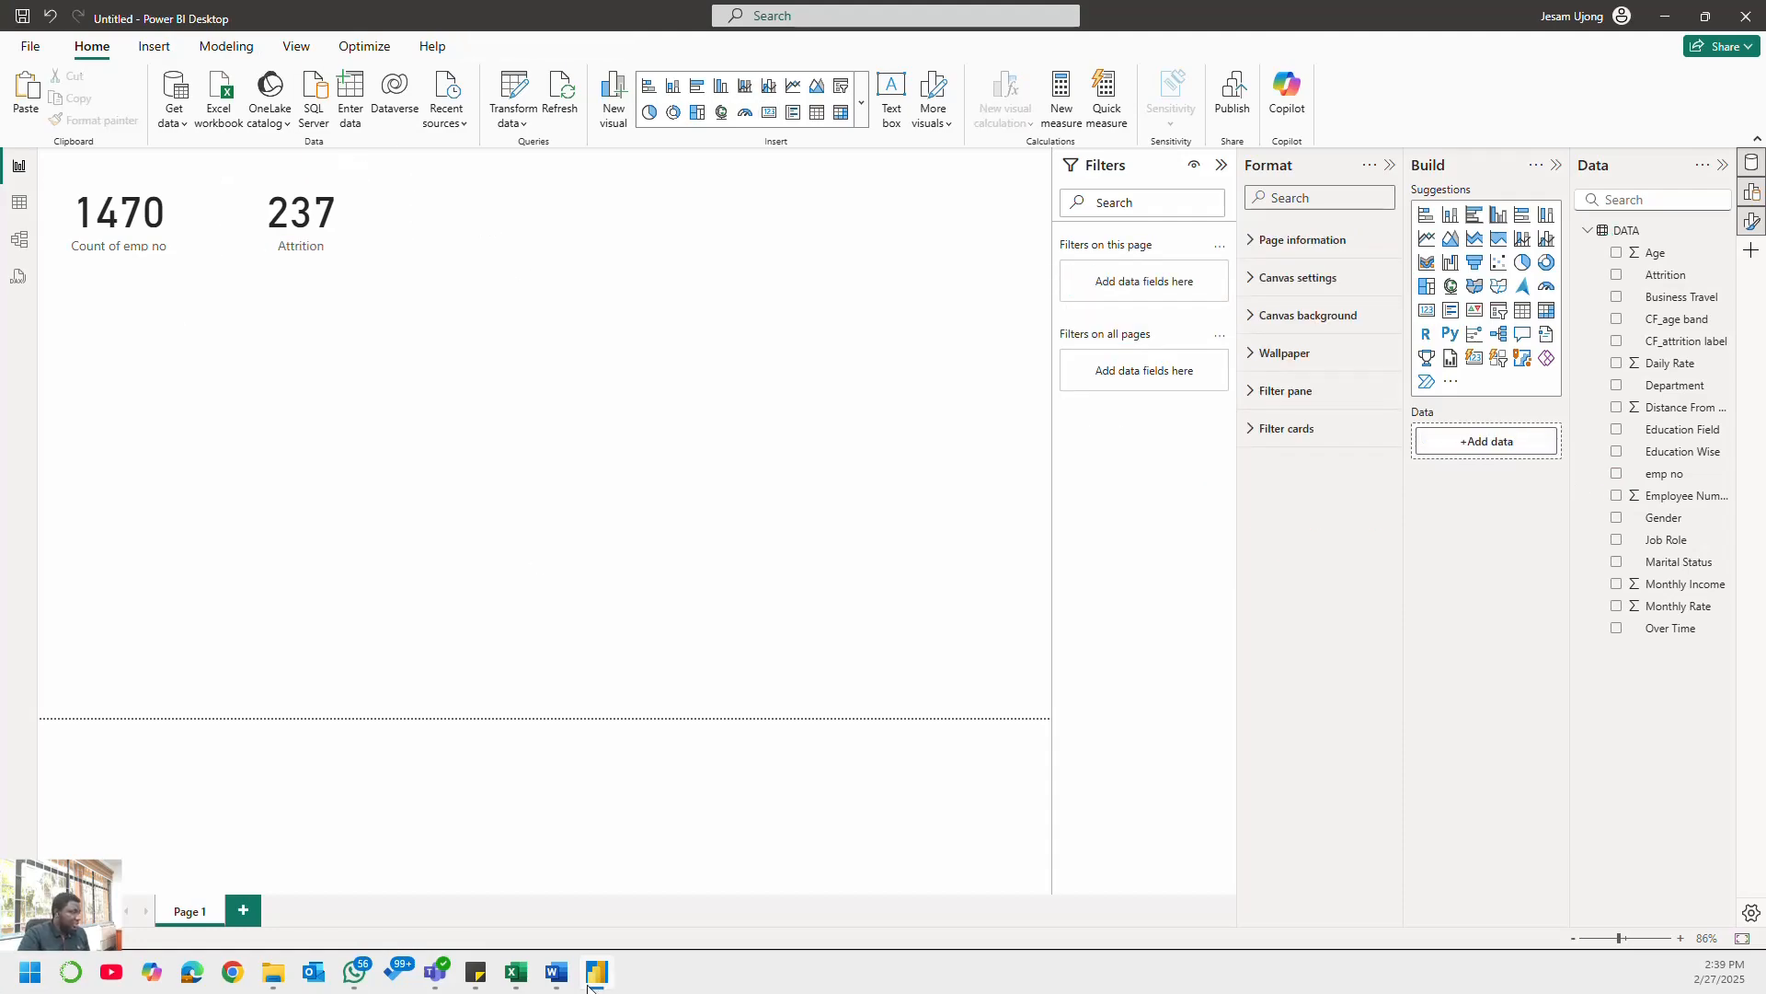
# - Review the HR ANALYTICS workbook and the KPI list in Word, and return to the Power BI report page
pyautogui.click(526, 979)
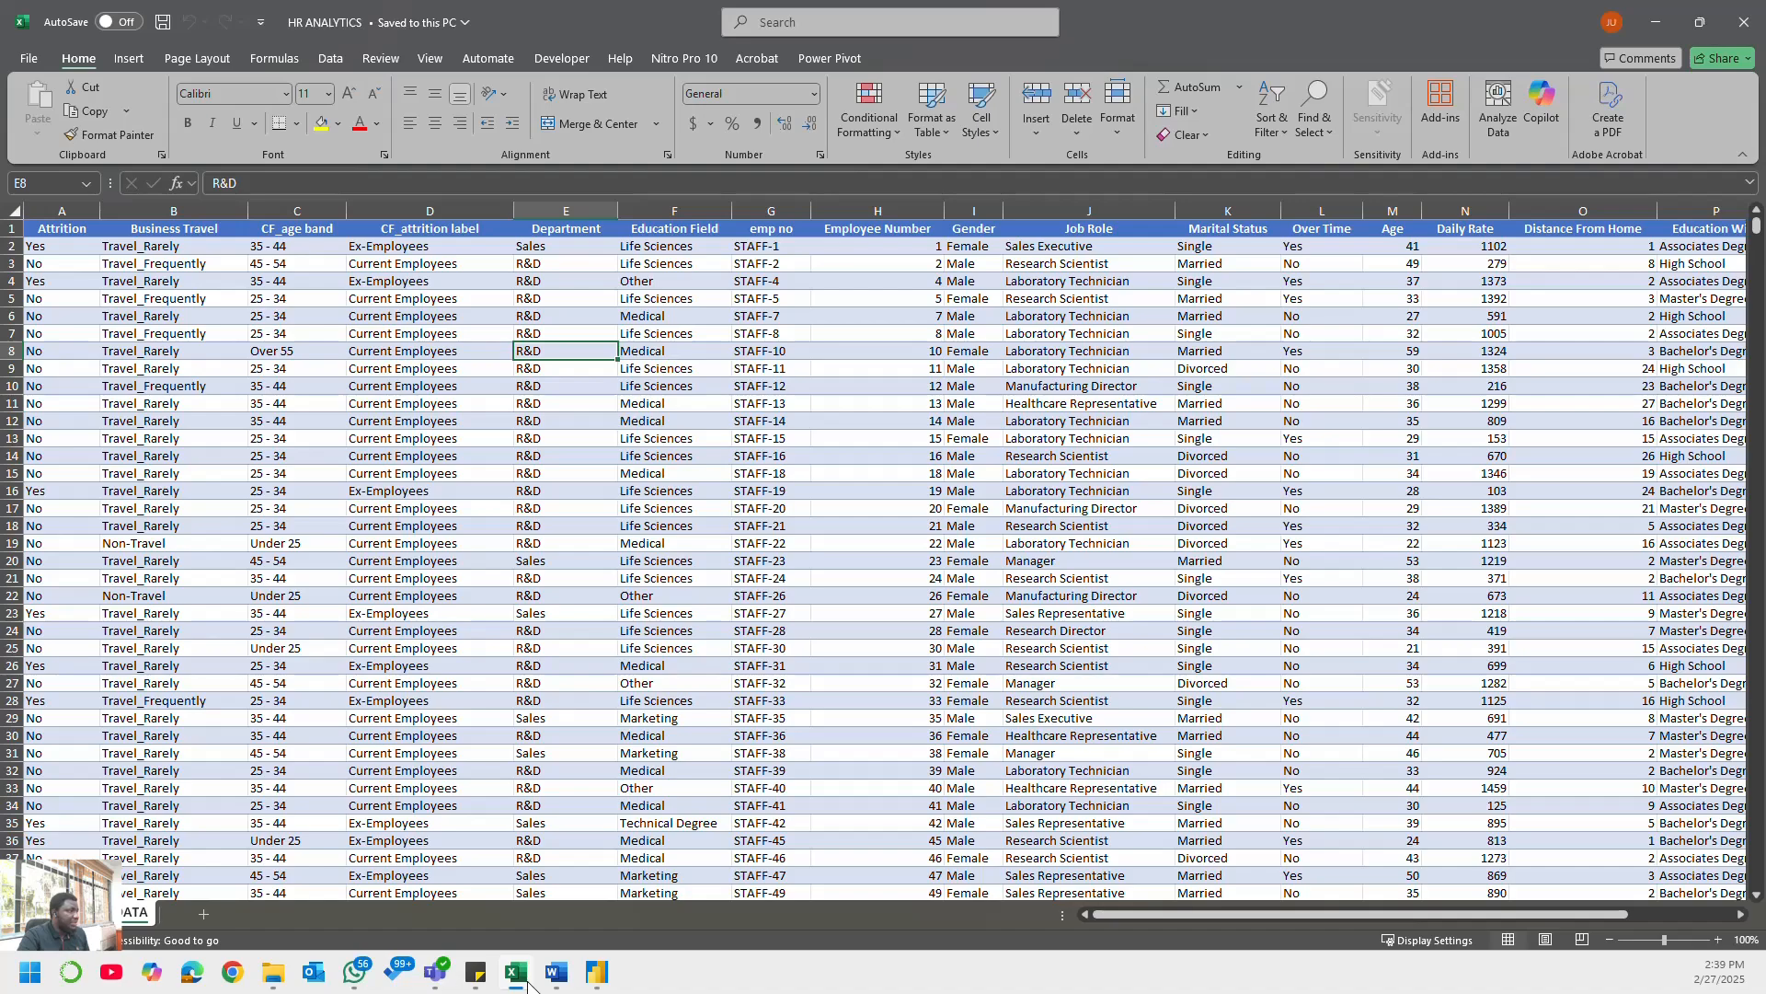
pyautogui.click(527, 977)
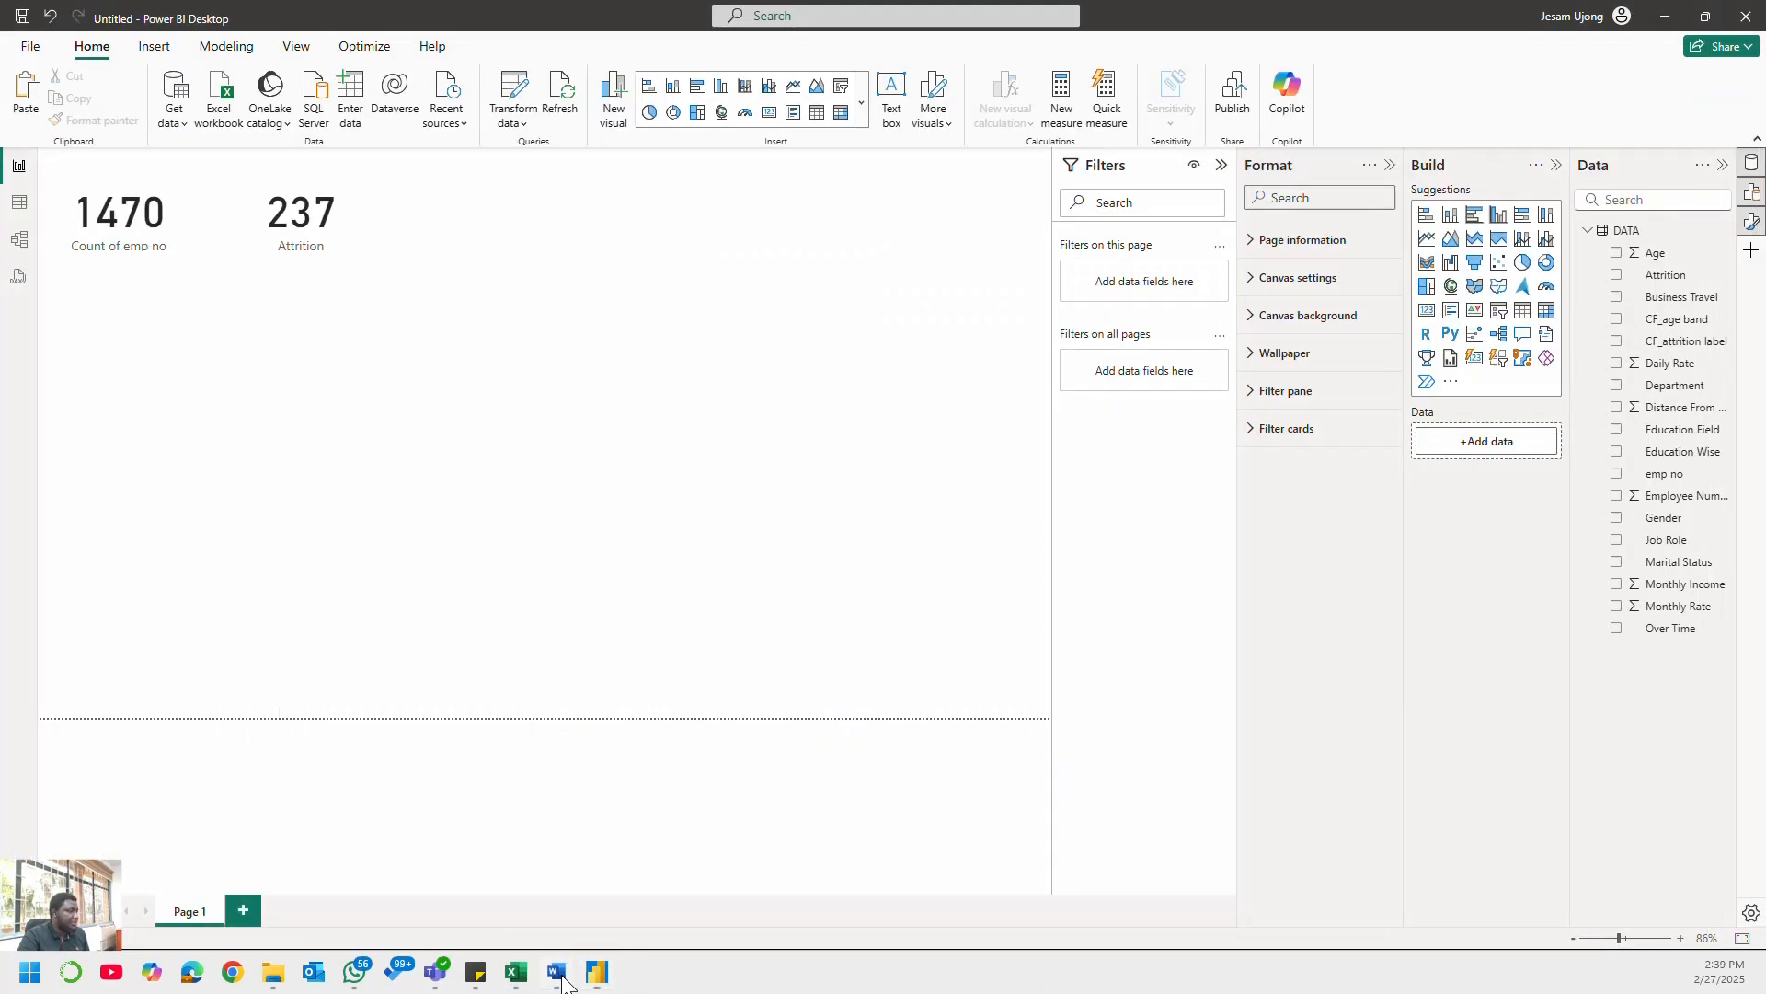
pyautogui.click(557, 975)
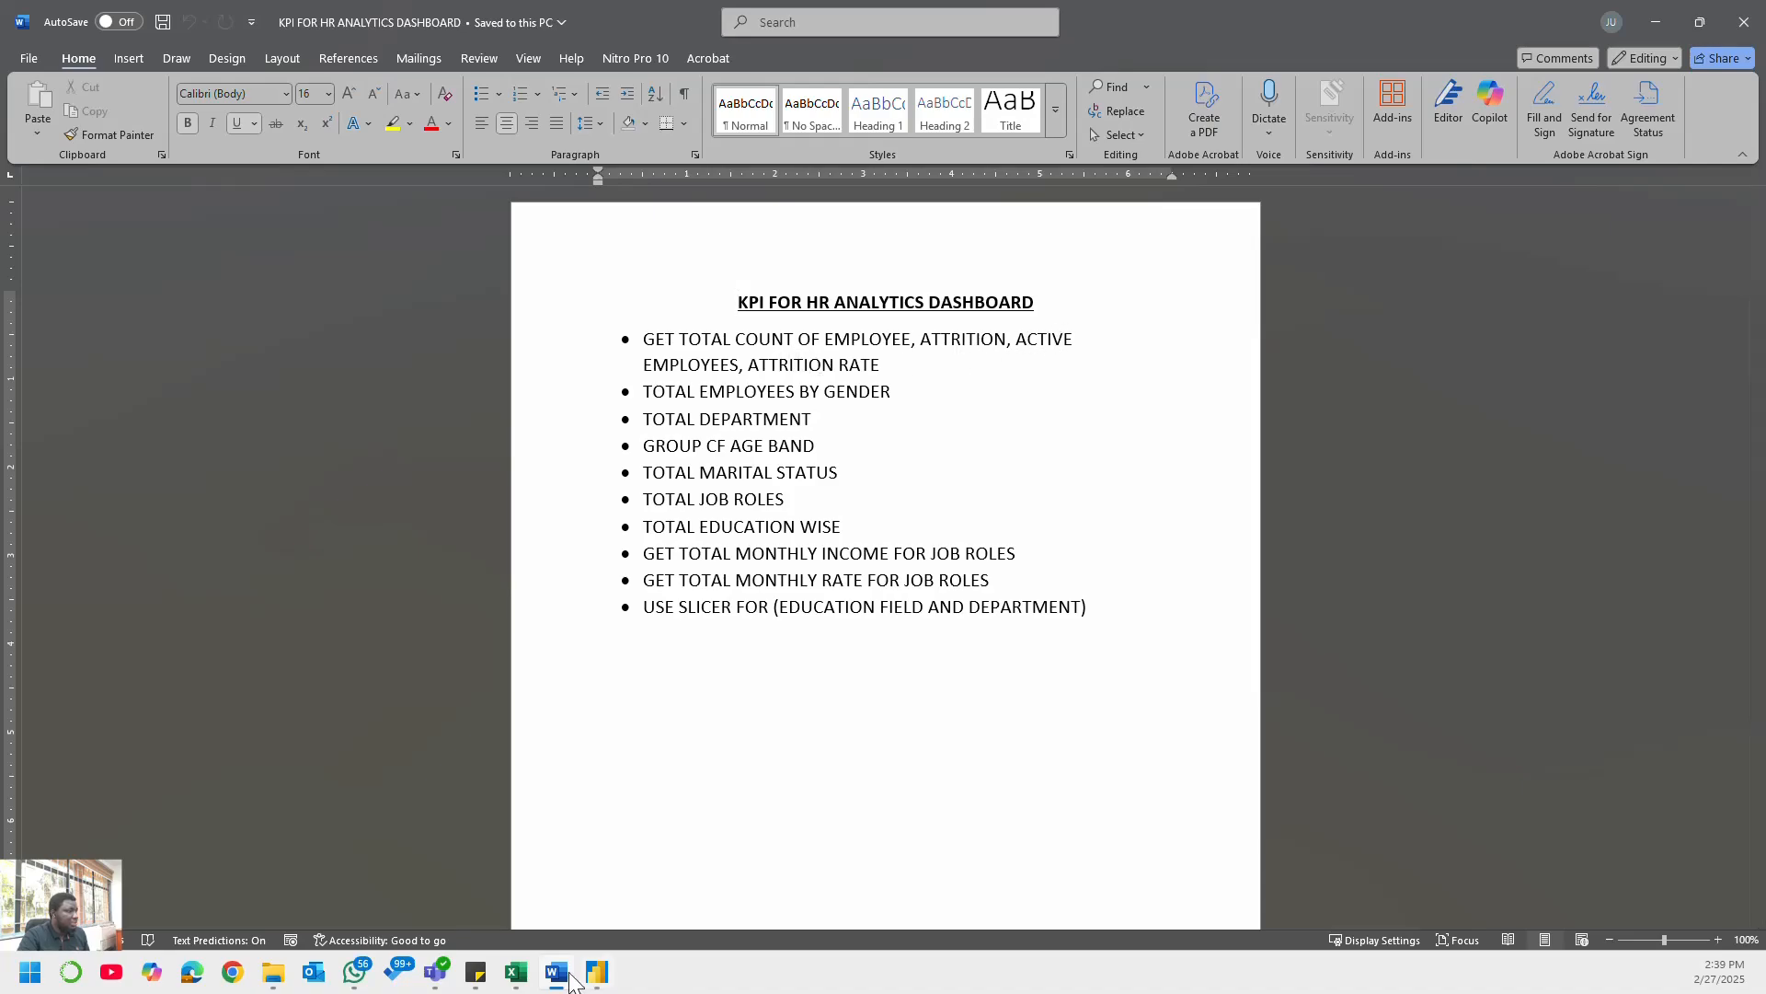
pyautogui.click(520, 977)
pyautogui.click(569, 979)
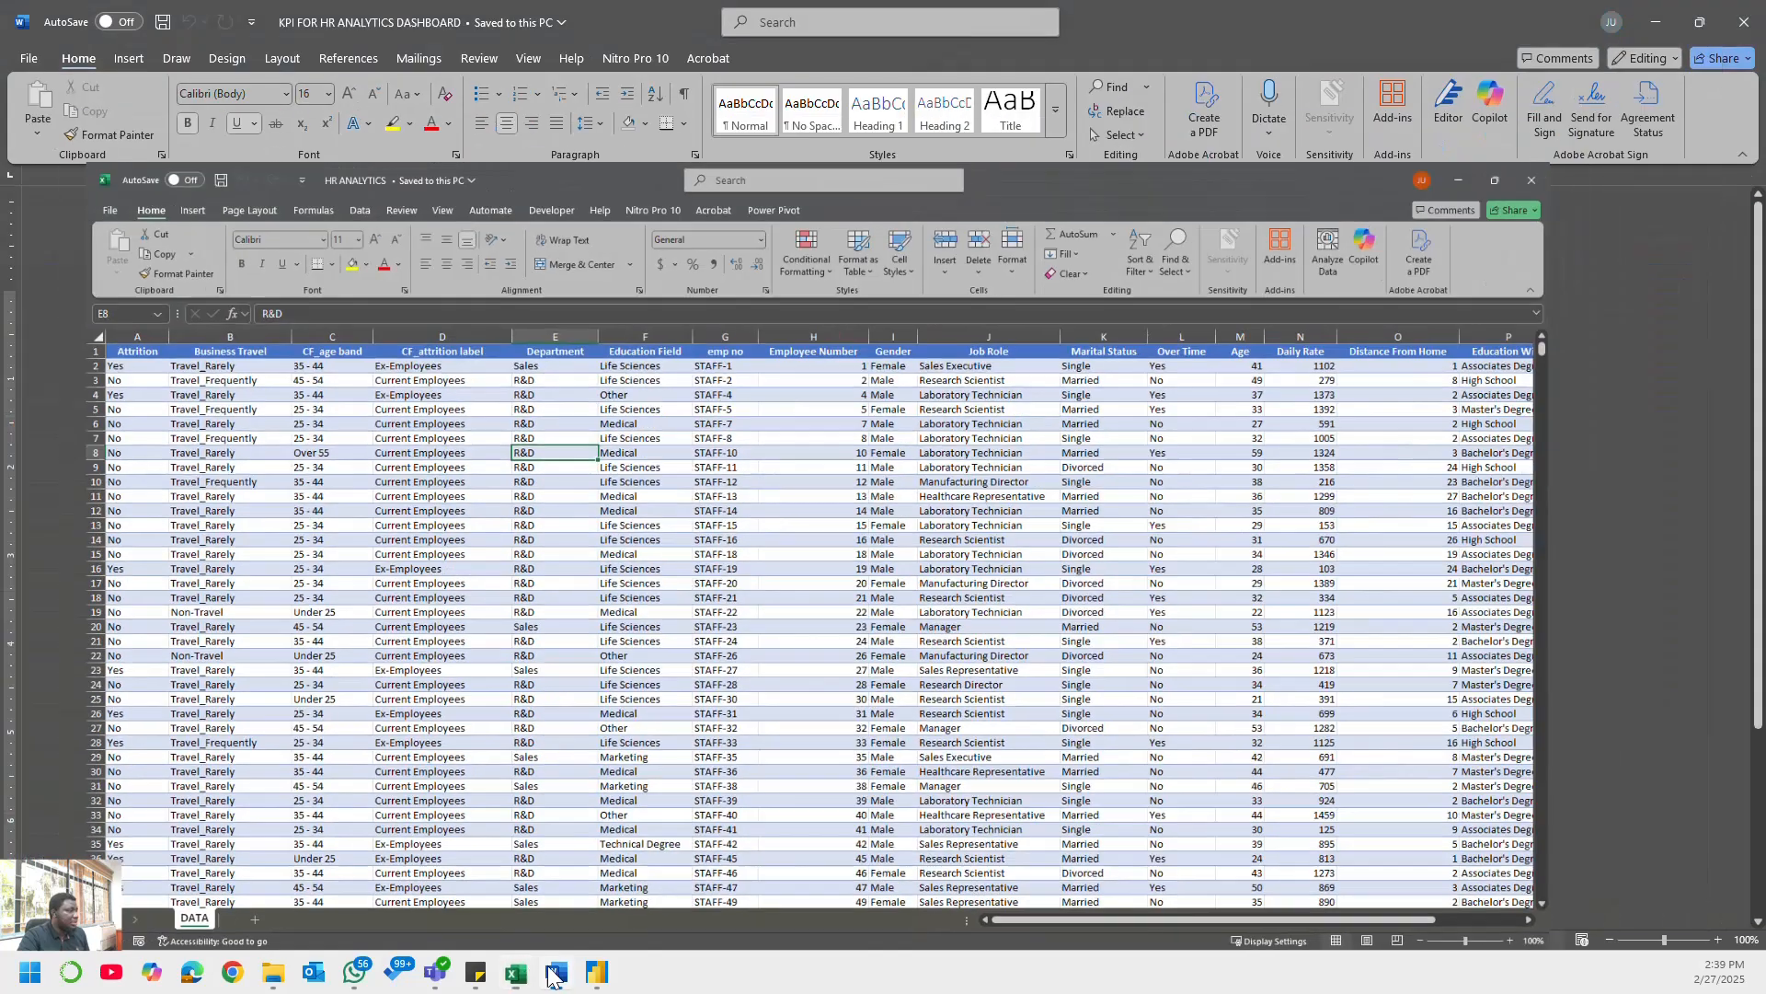
pyautogui.click(592, 981)
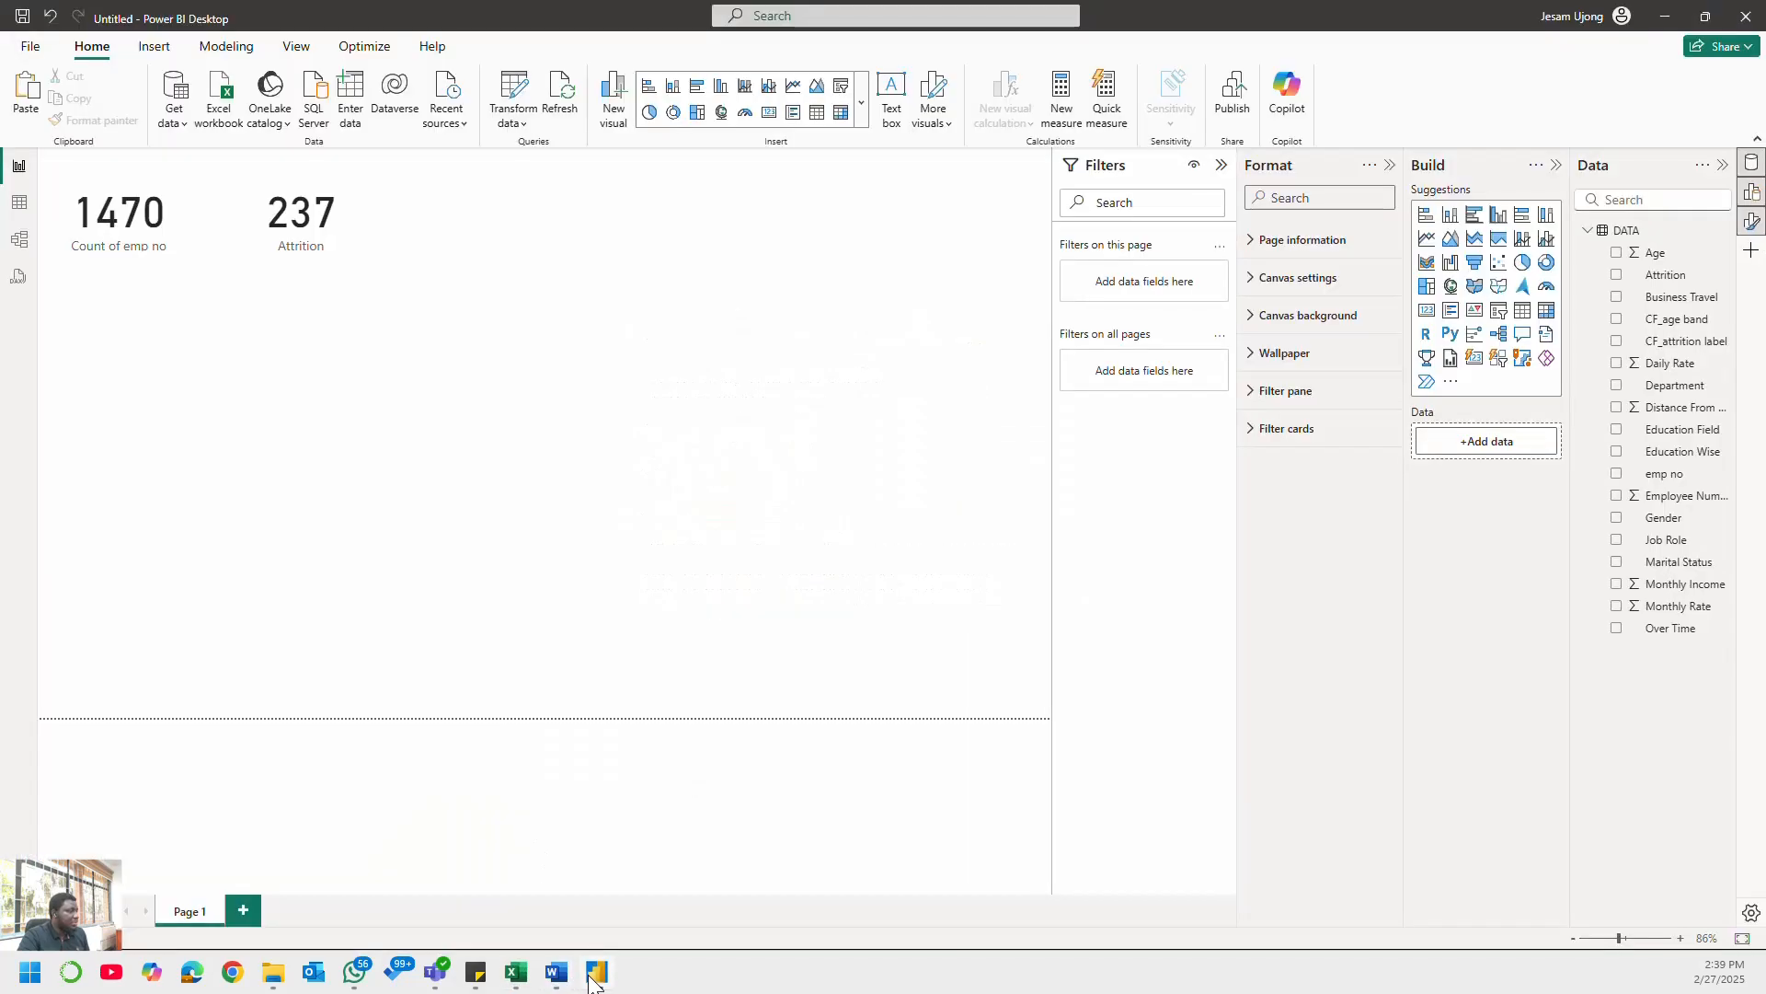
pyautogui.click(307, 245)
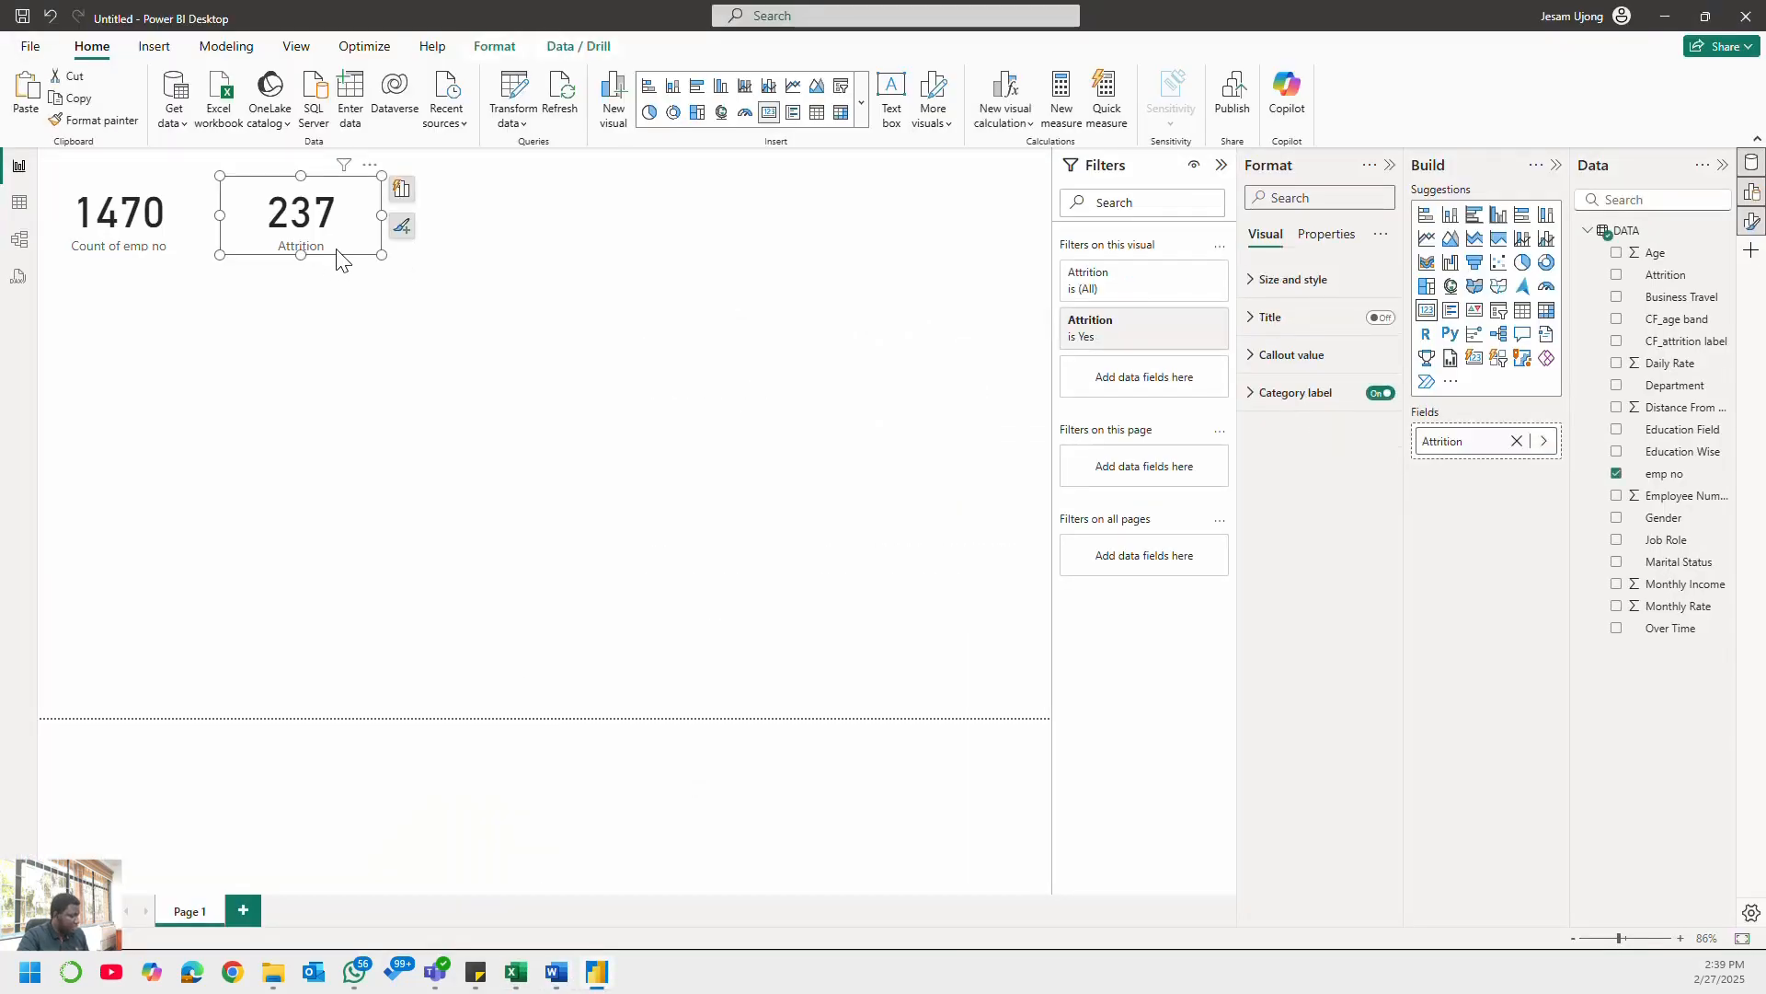
pyautogui.hotkey('ctrl', 'v')
pyautogui.moveTo(134, 232); pyautogui.dragTo(465, 238)
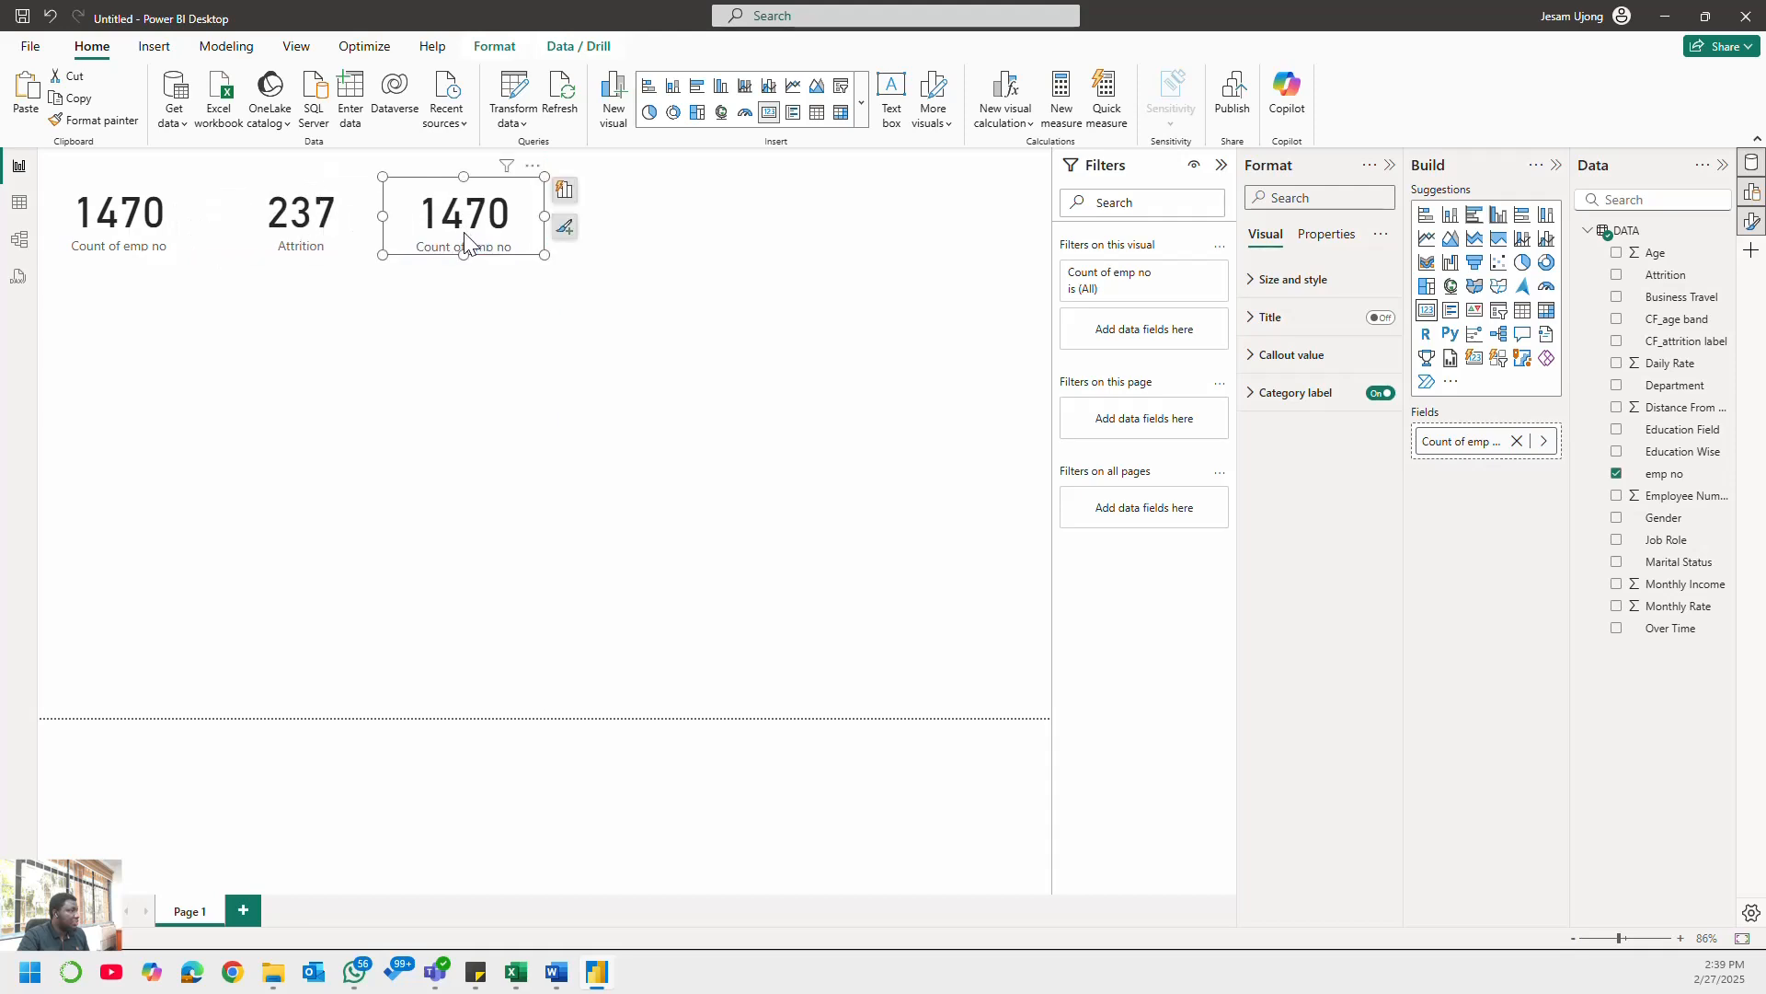
pyautogui.press('Delete')
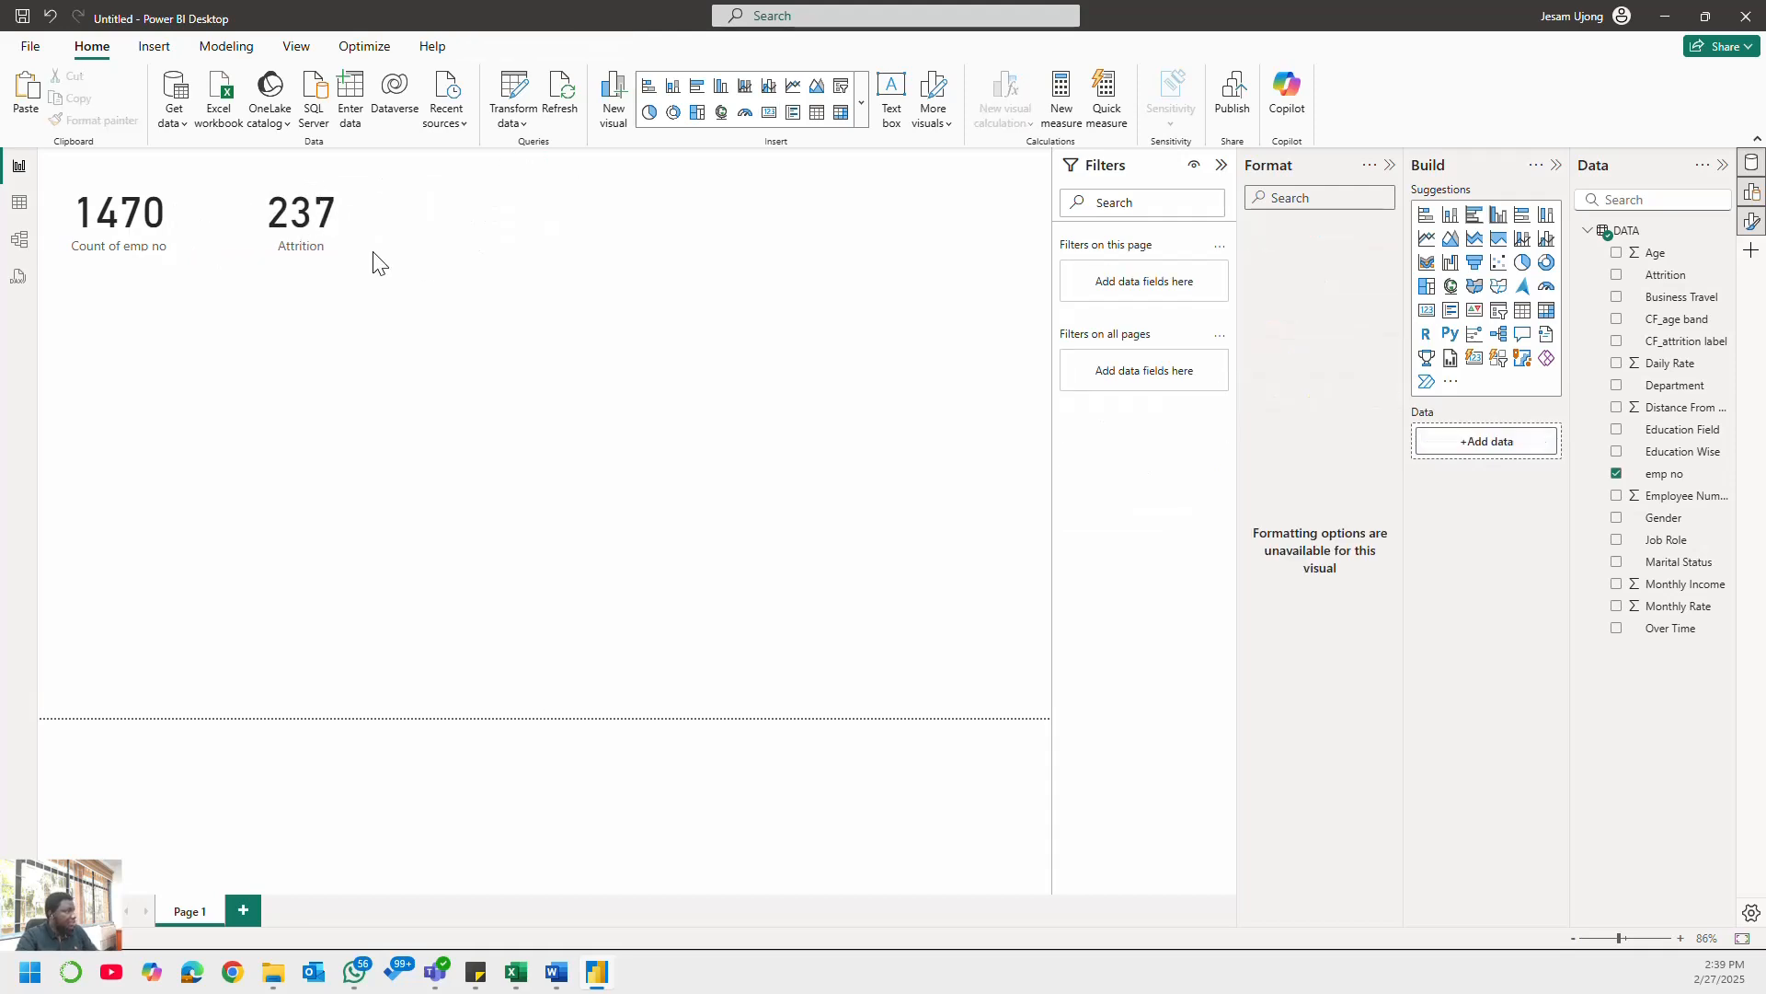
# - Duplicate the Attrition card and place the copy to the right of the original in the card row
pyautogui.click(355, 244)
pyautogui.hotkey('ctrl', 'c')
pyautogui.hotkey('ctrl', 'v')
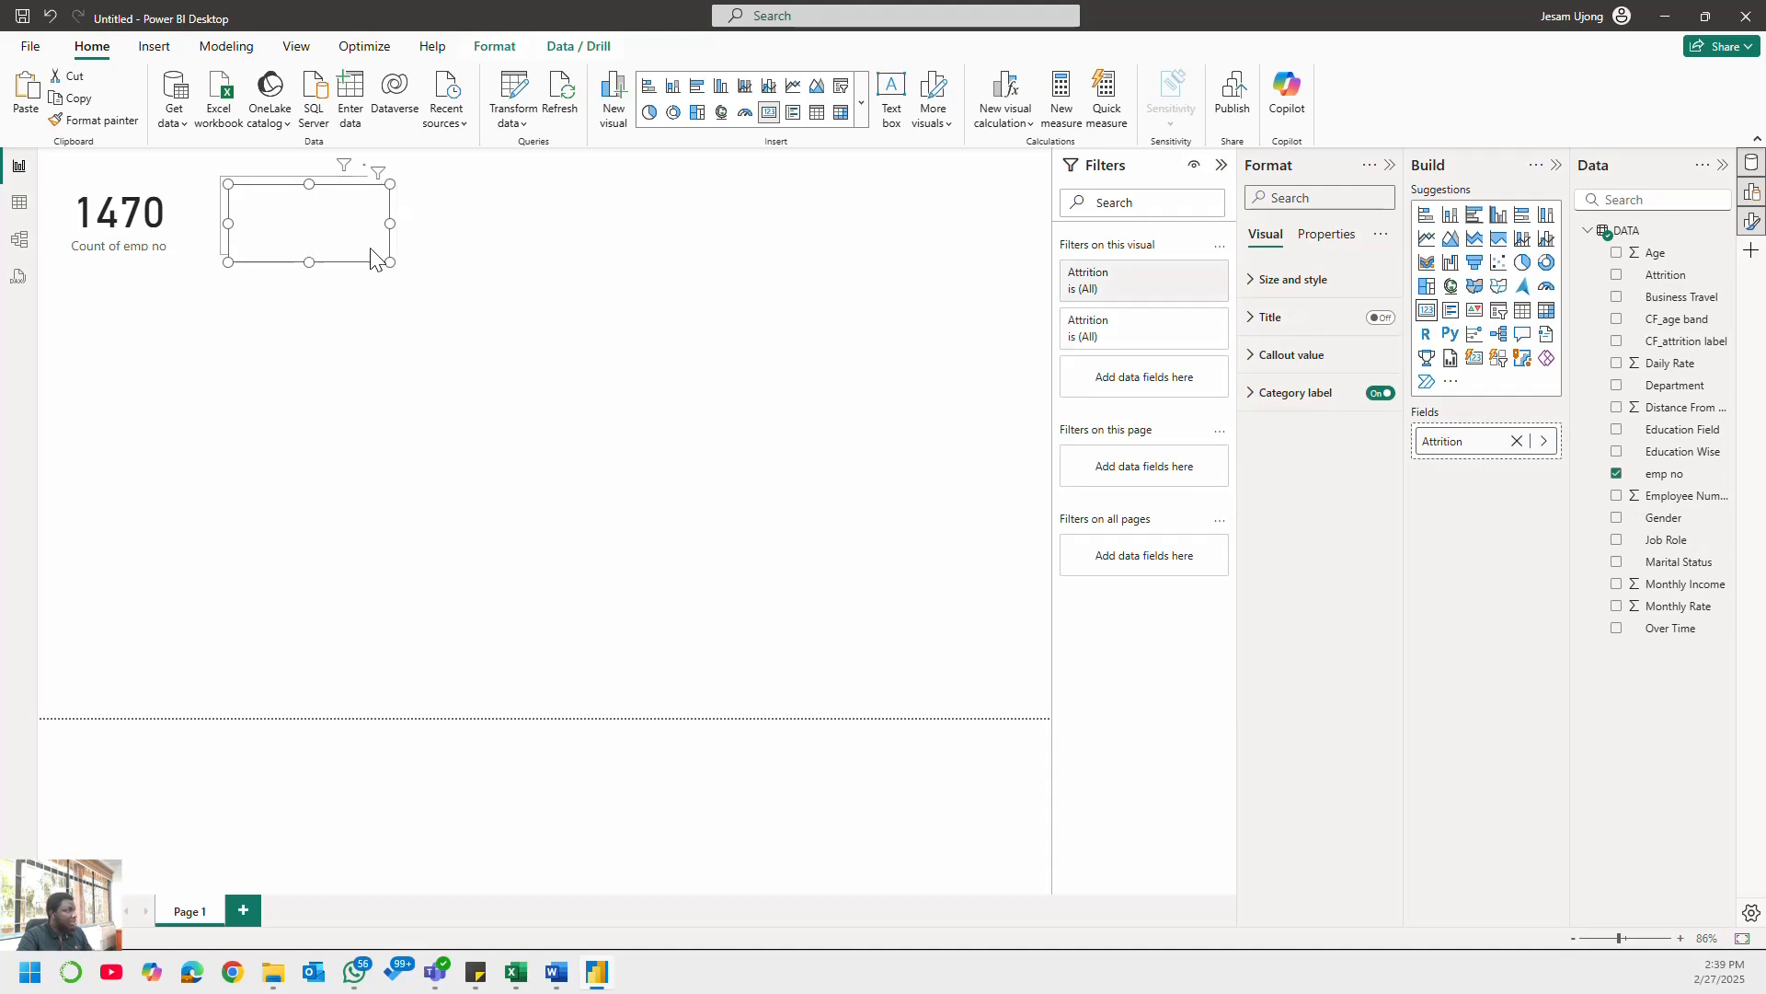
pyautogui.moveTo(304, 230); pyautogui.dragTo(504, 224)
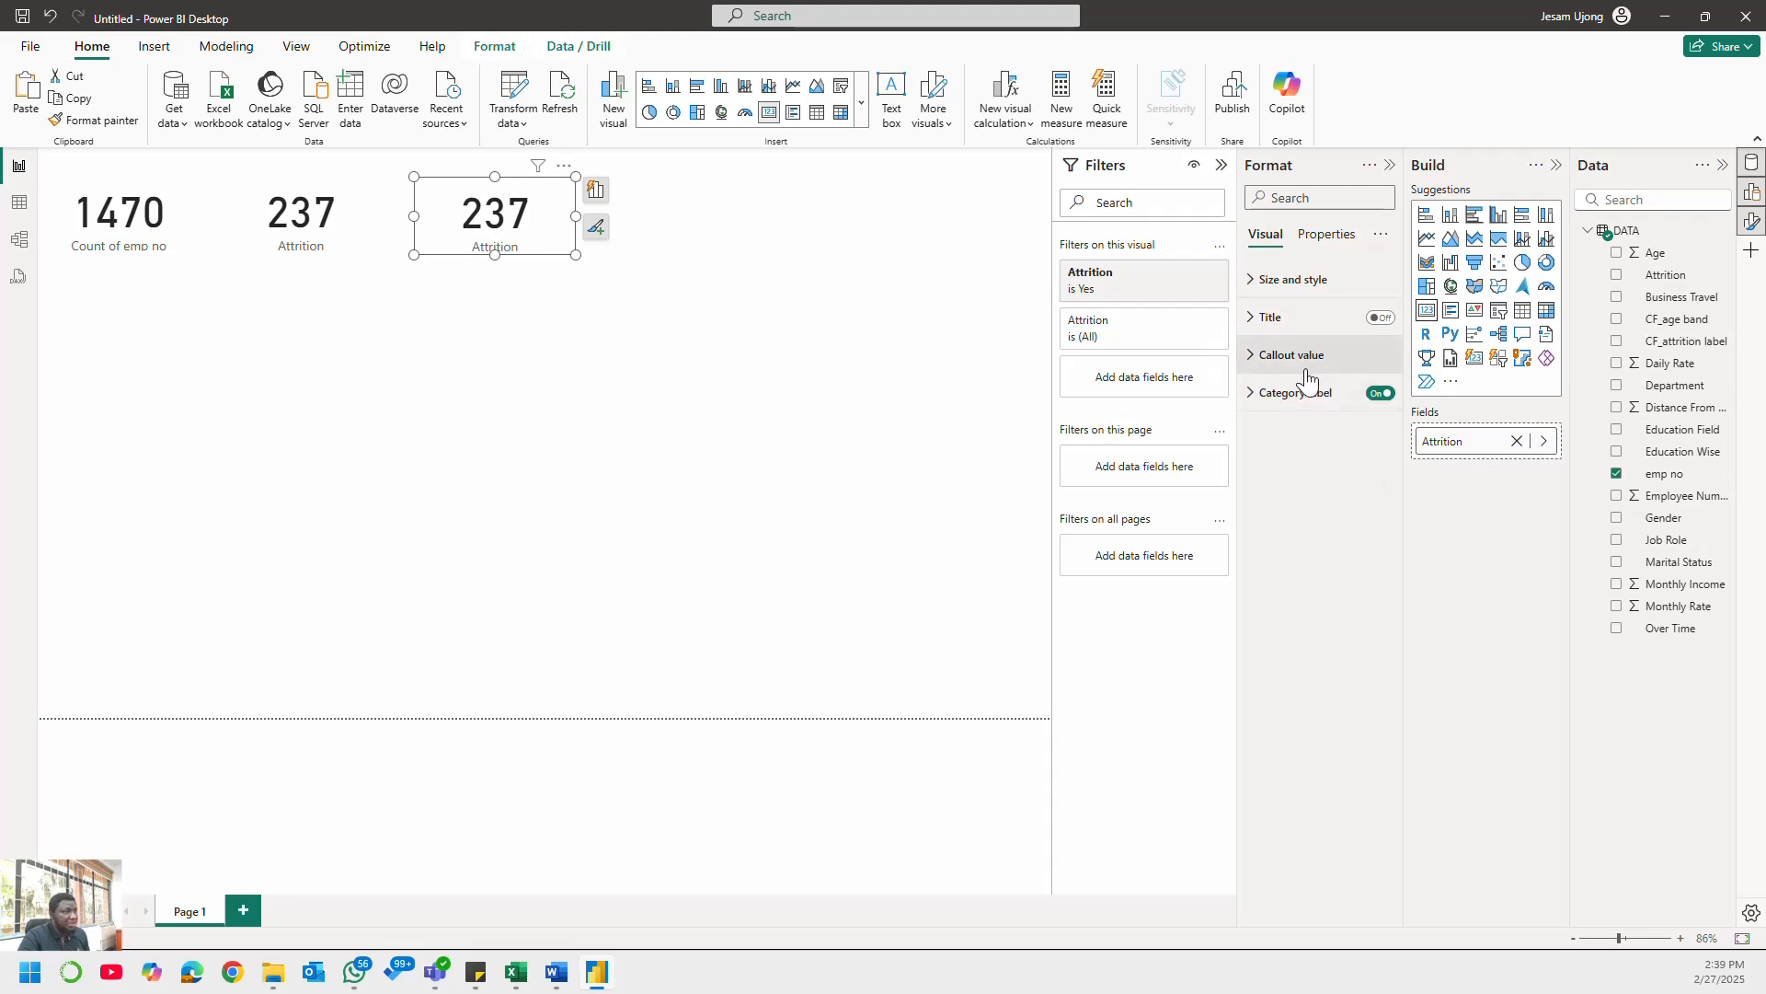
# - Inspect the copied card's visual filters and change its Attrition filter from Yes to No
pyautogui.click(1131, 285)
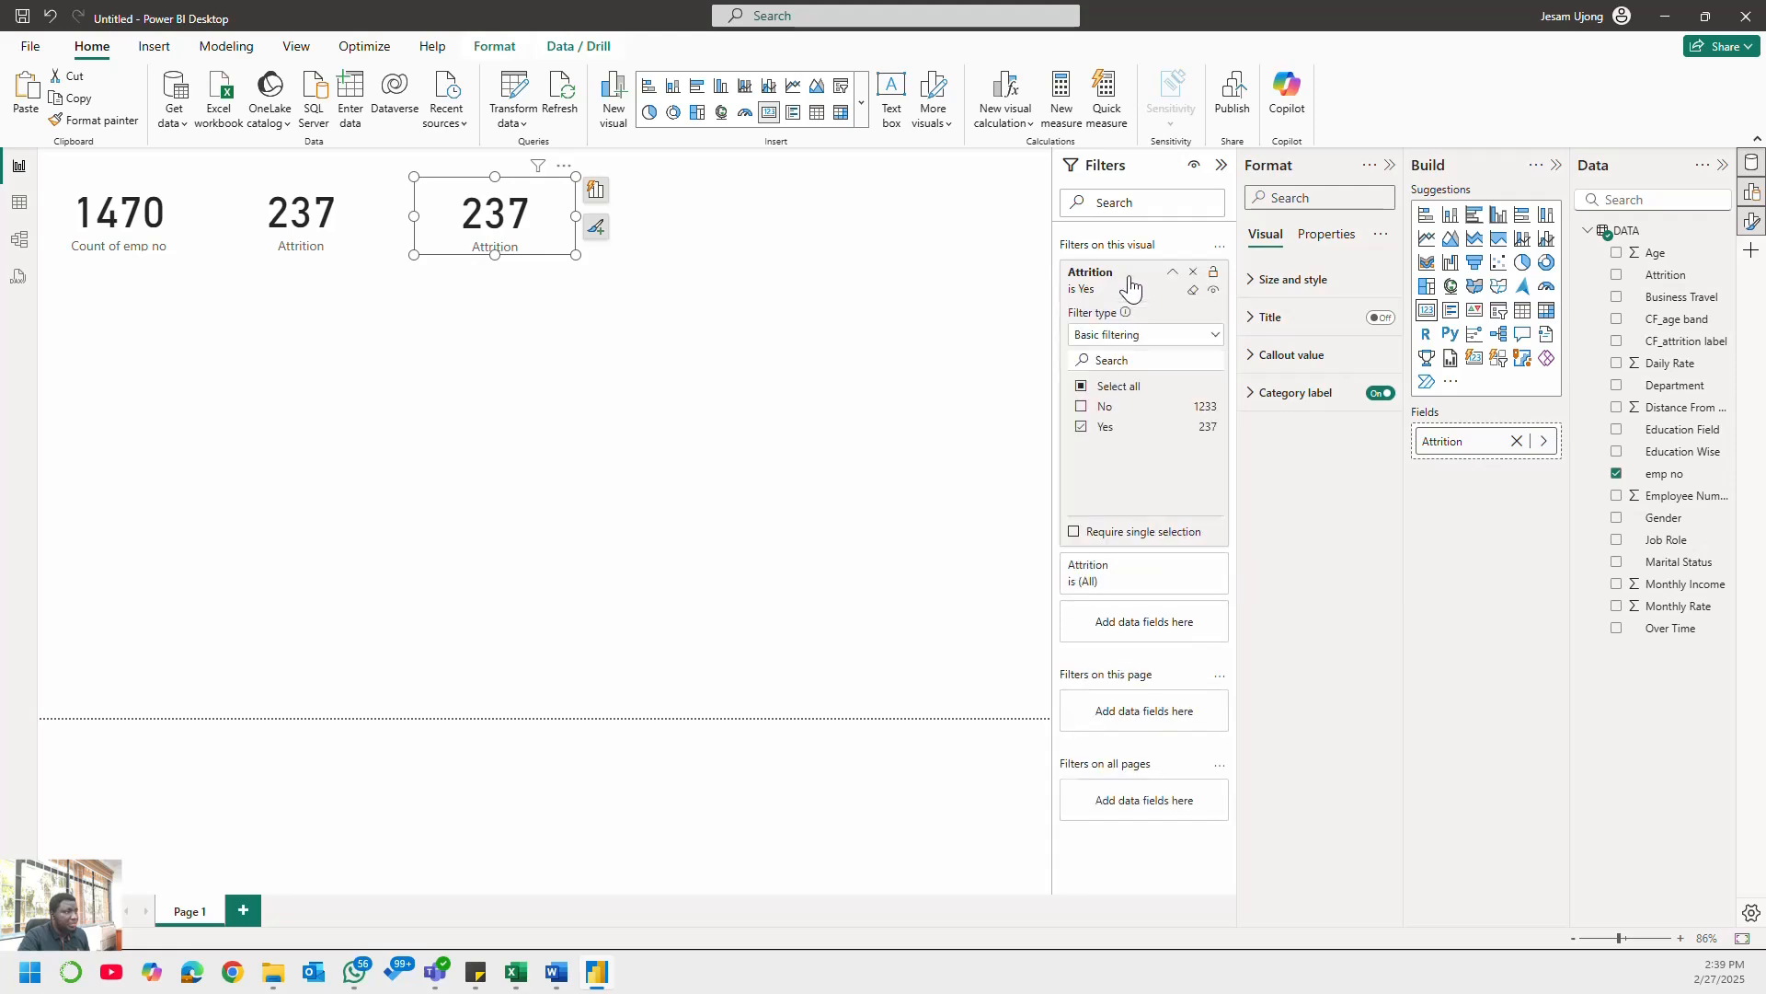
pyautogui.click(1131, 288)
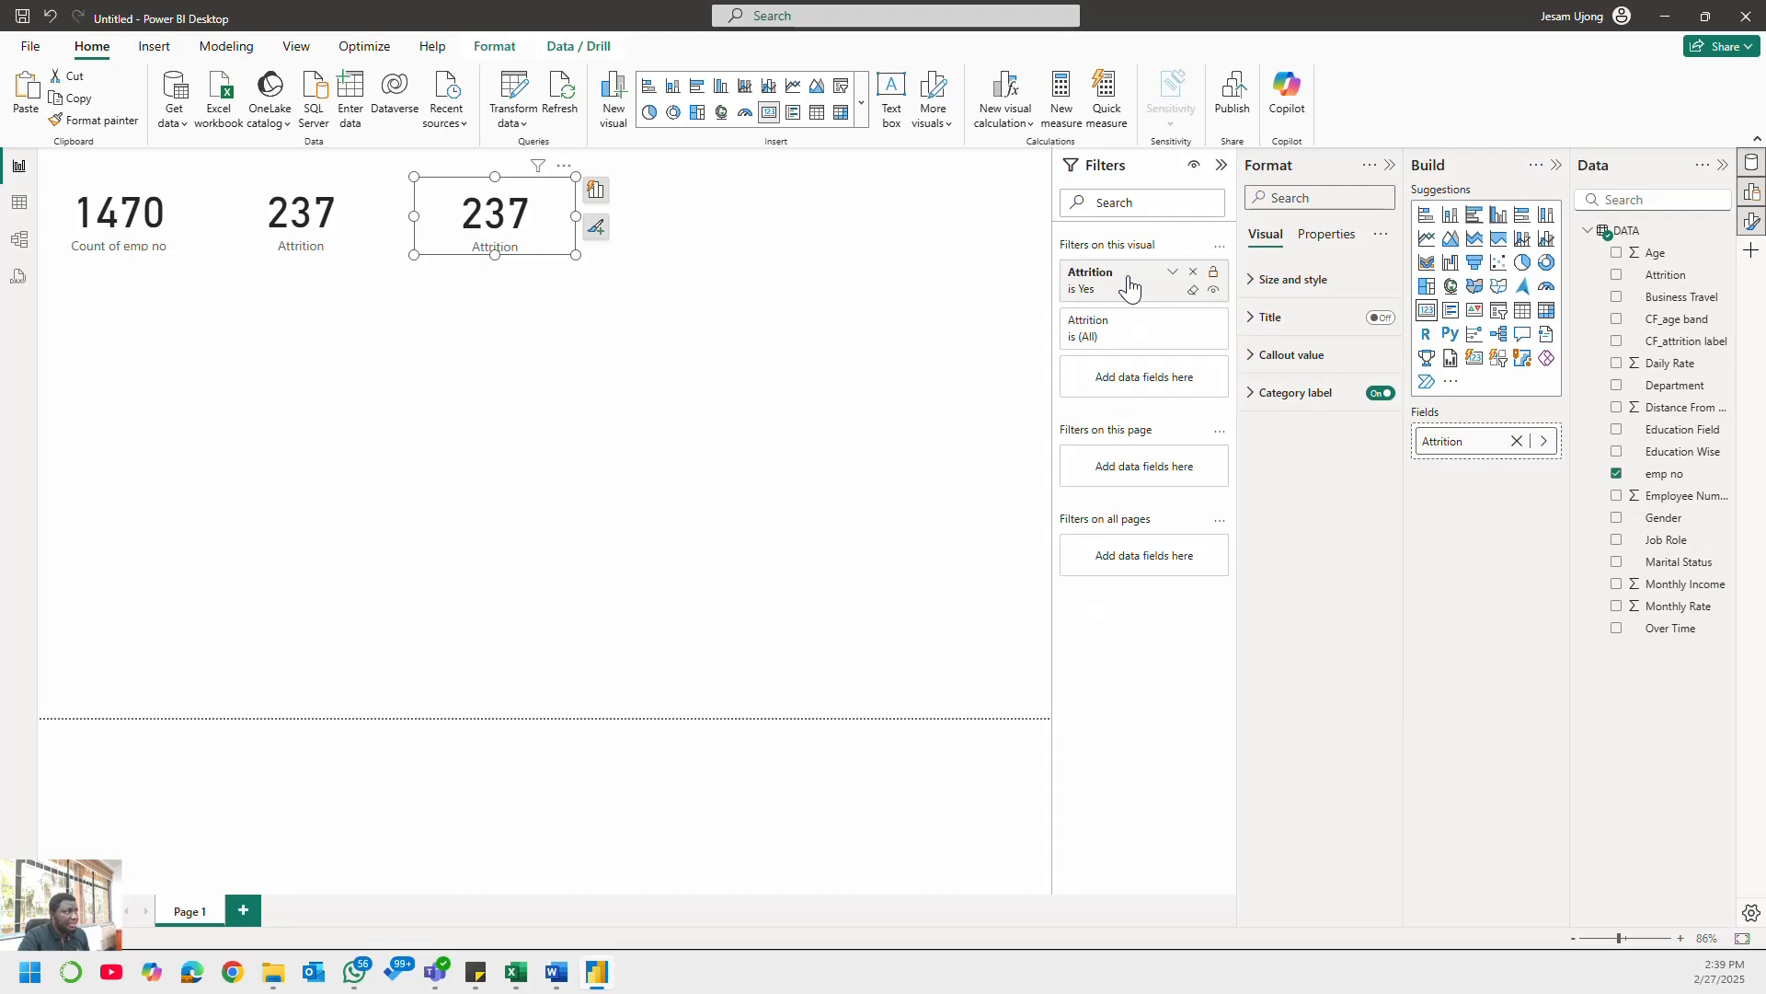
pyautogui.click(1127, 331)
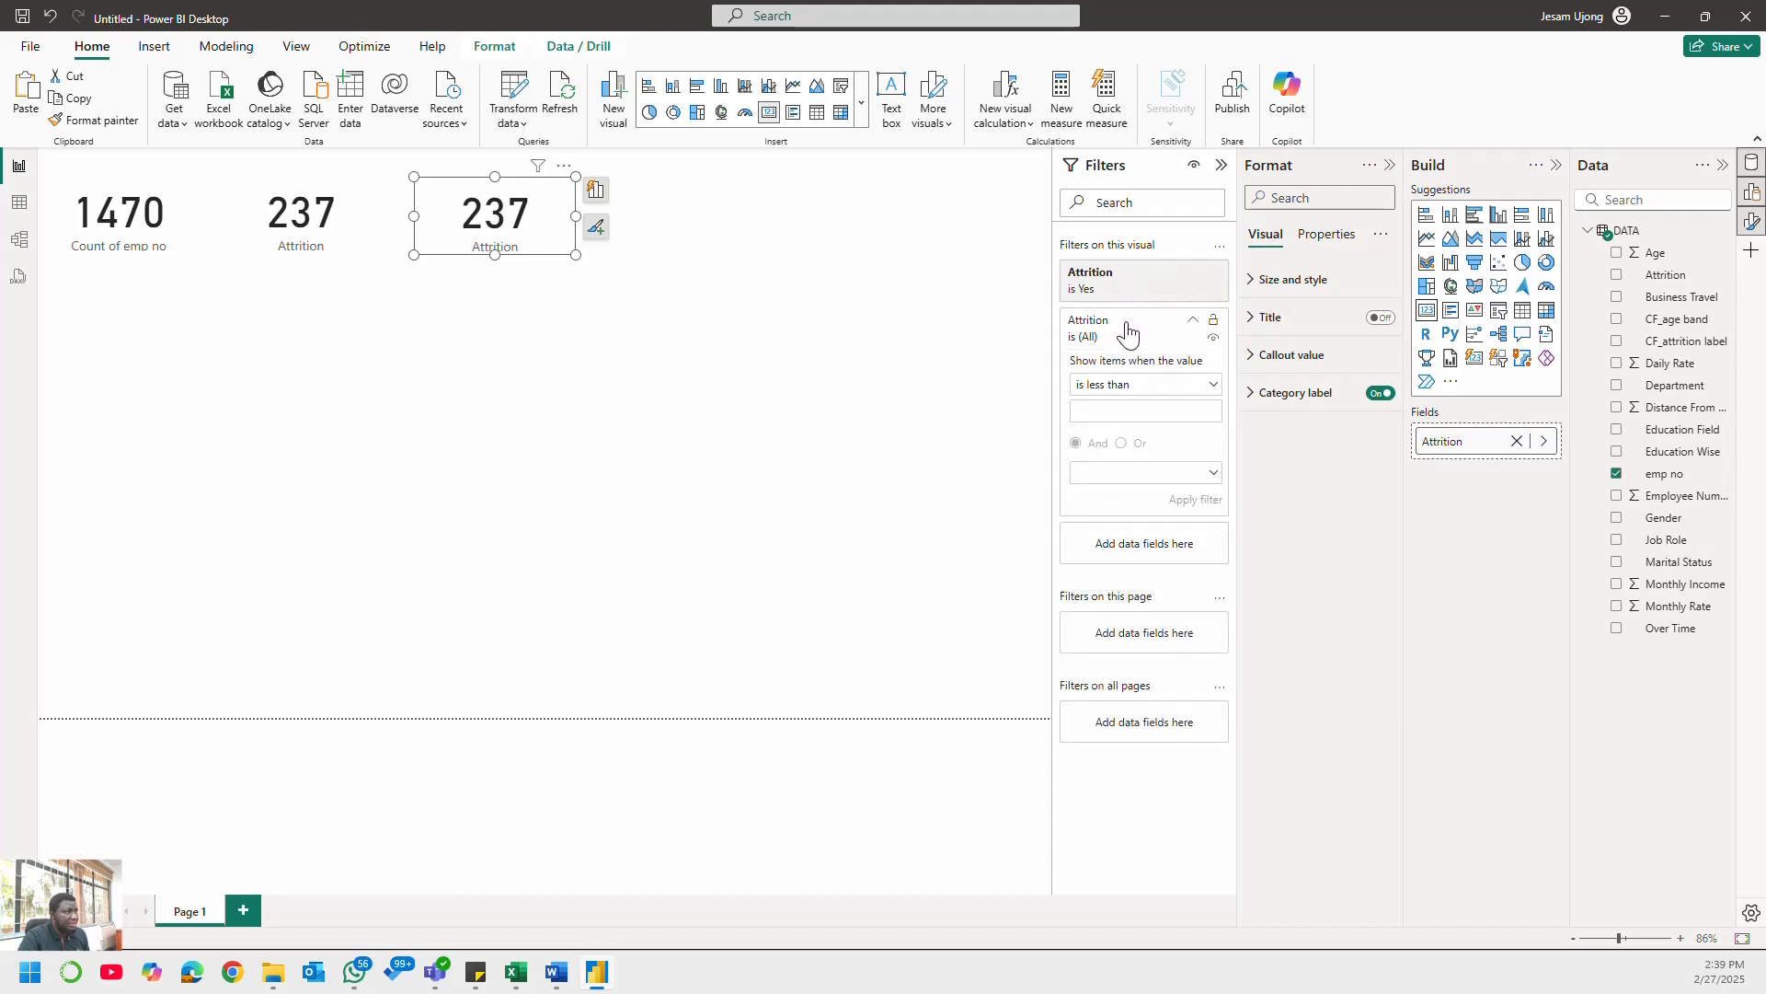
pyautogui.click(1128, 331)
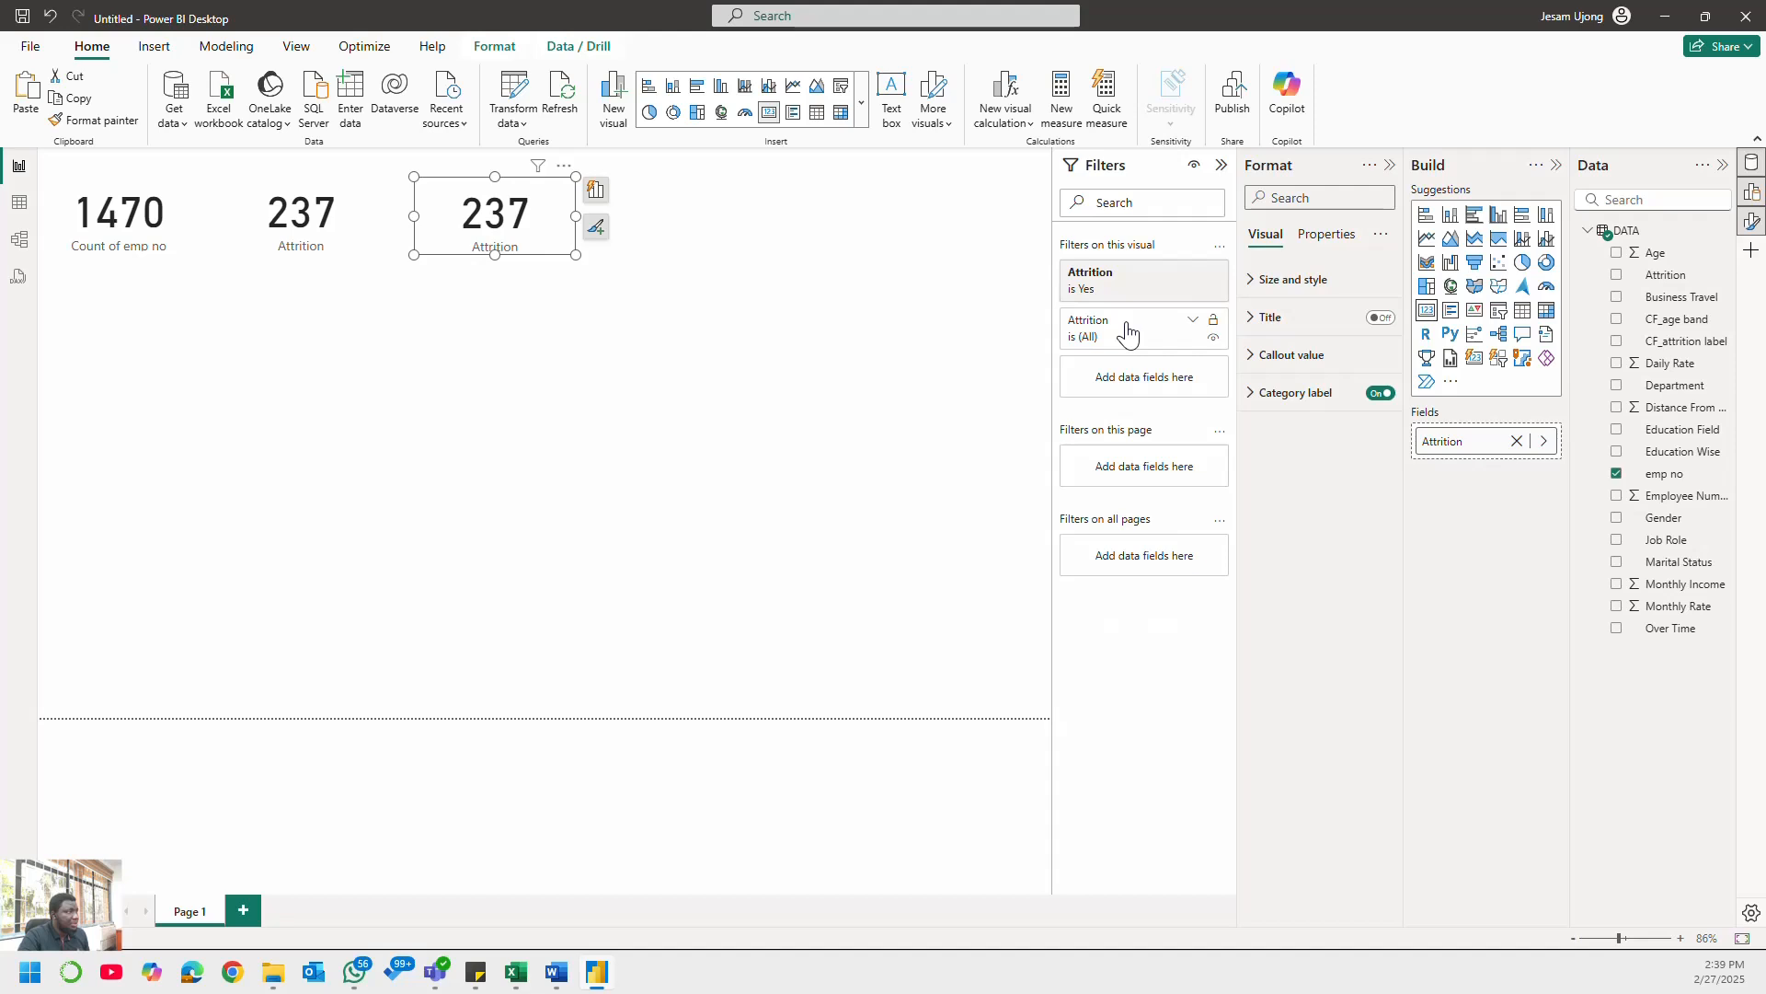
pyautogui.click(1135, 276)
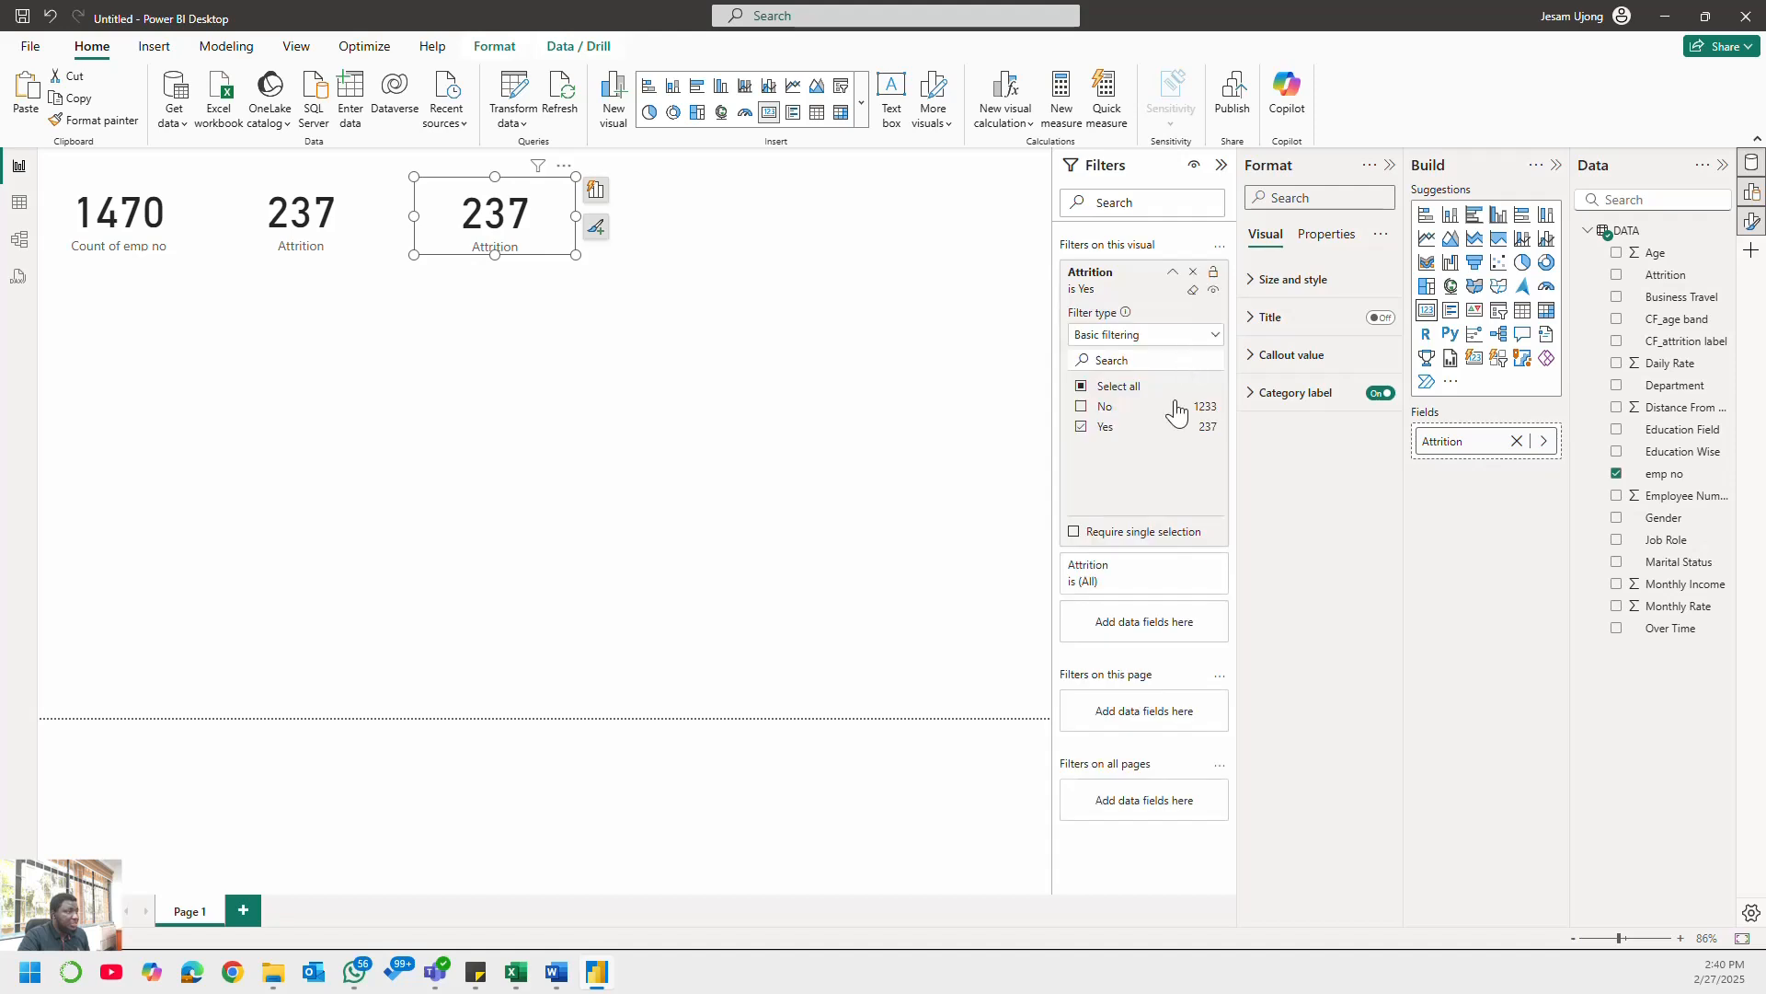
pyautogui.click(1082, 407)
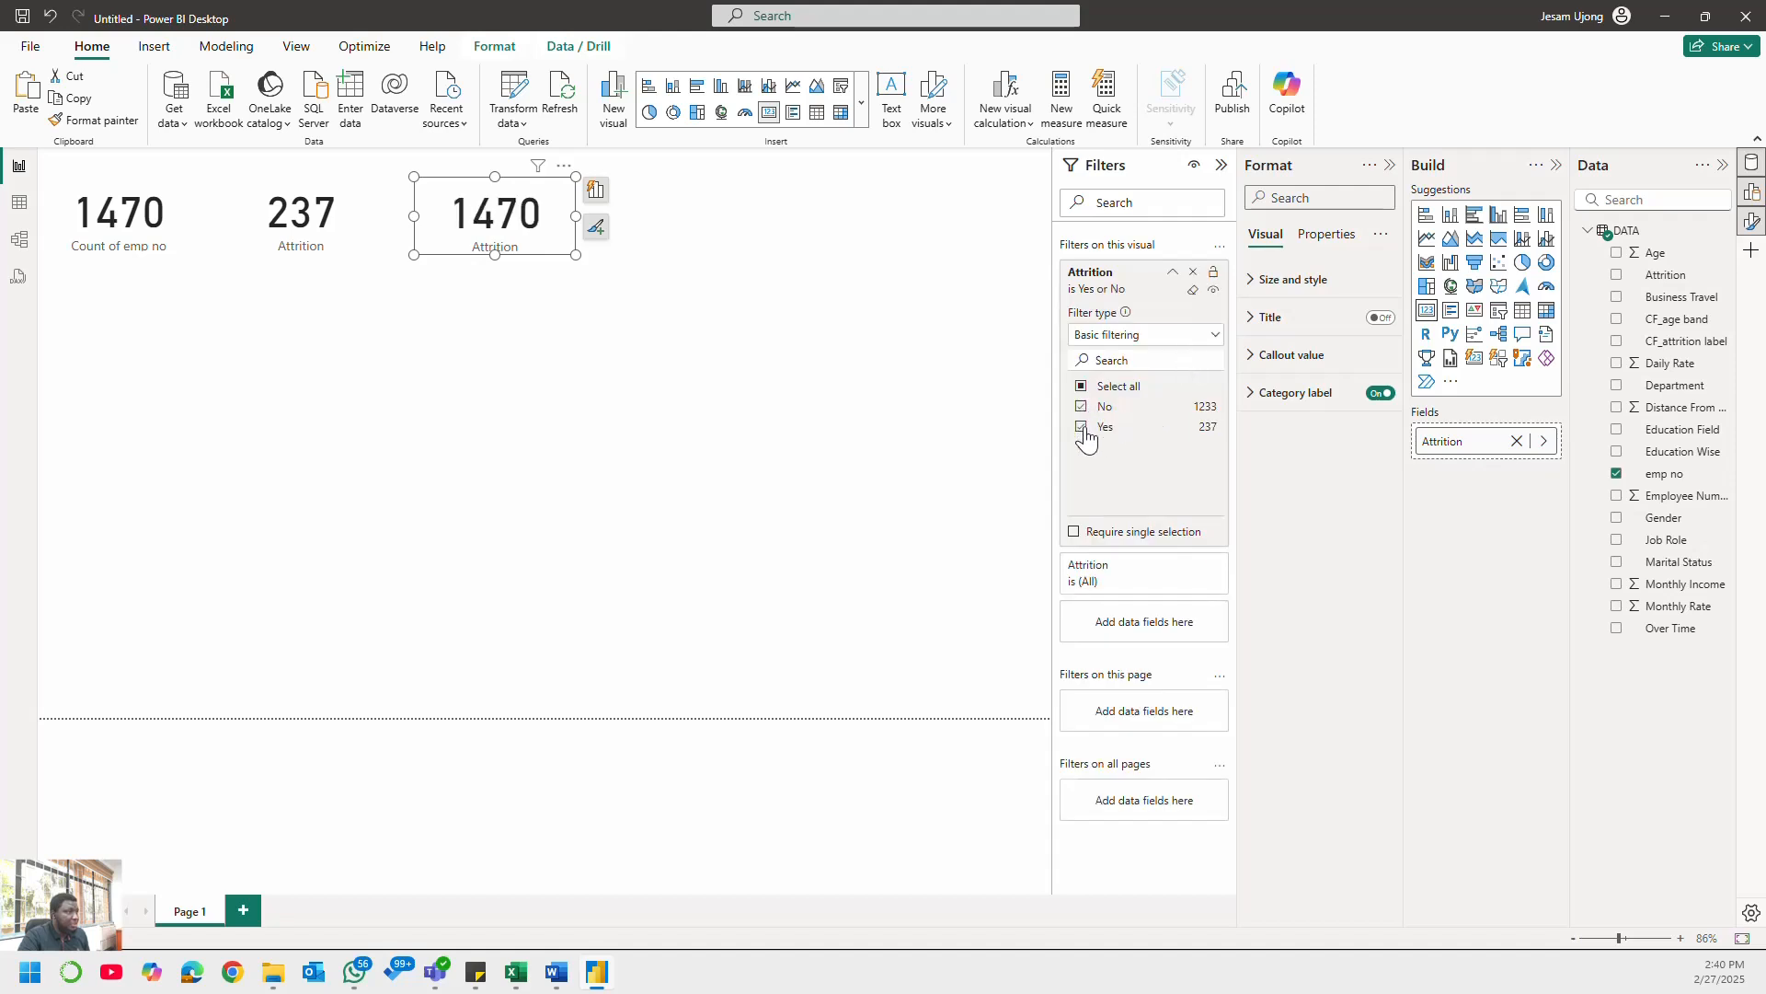
pyautogui.click(1082, 428)
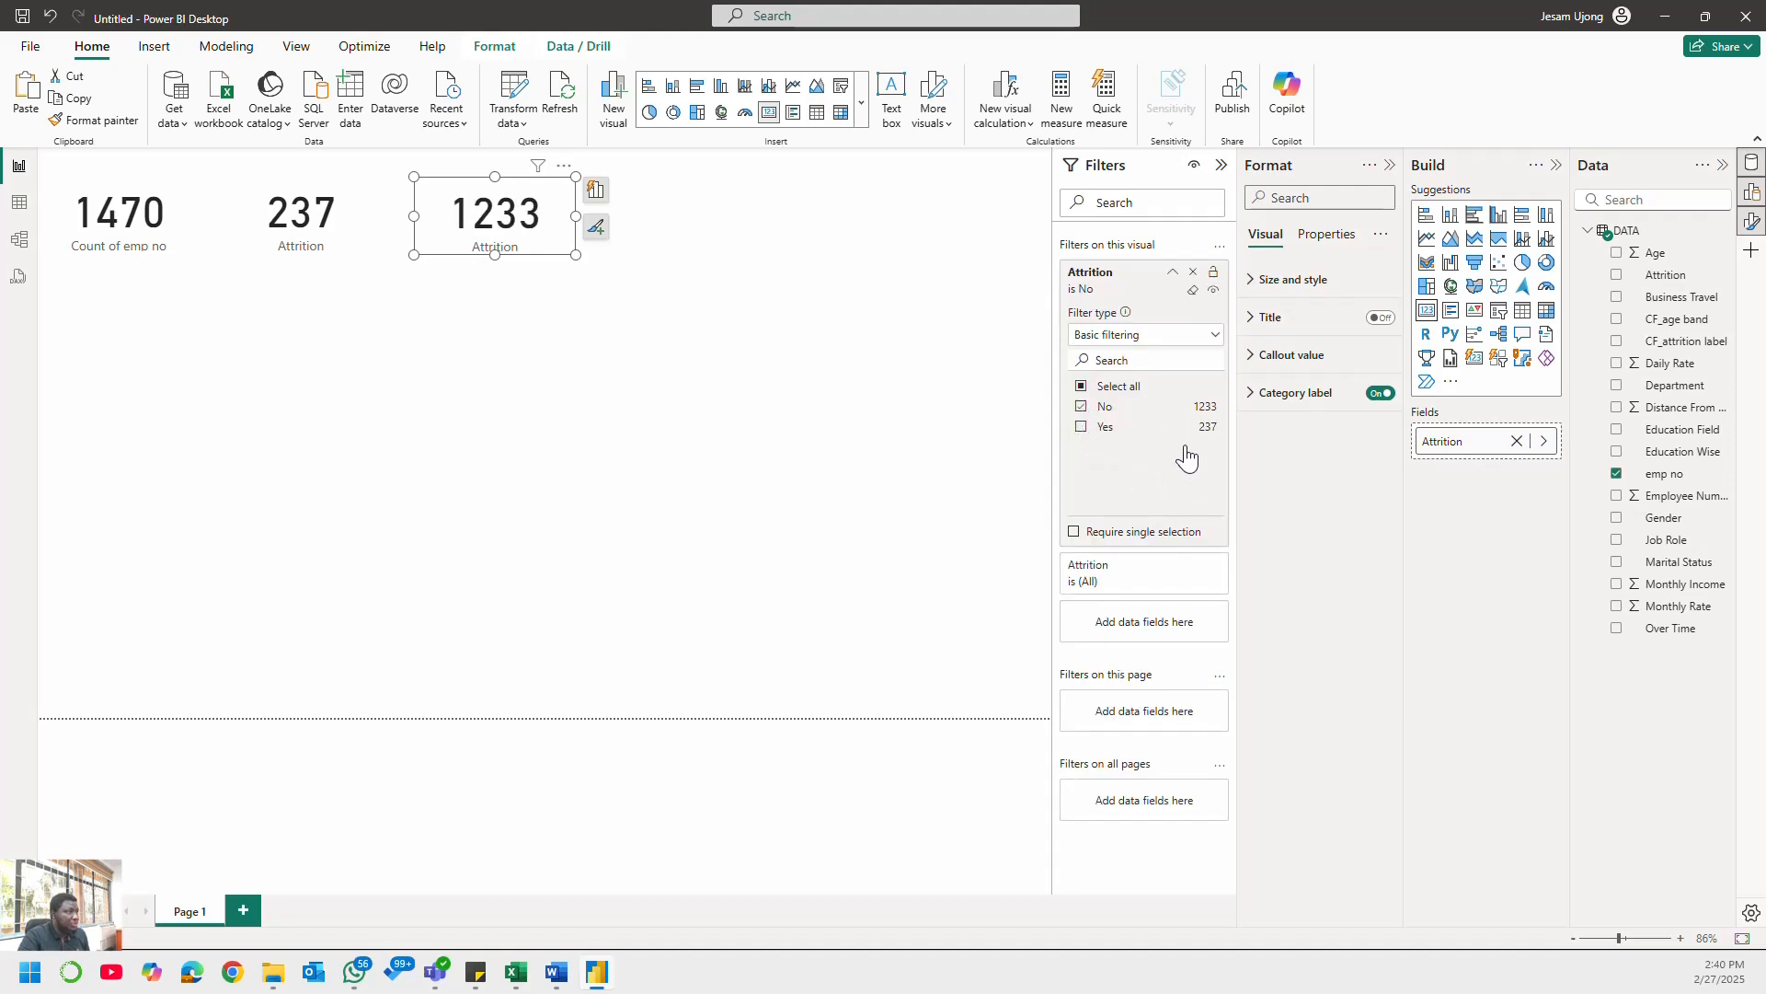
pyautogui.click(1114, 277)
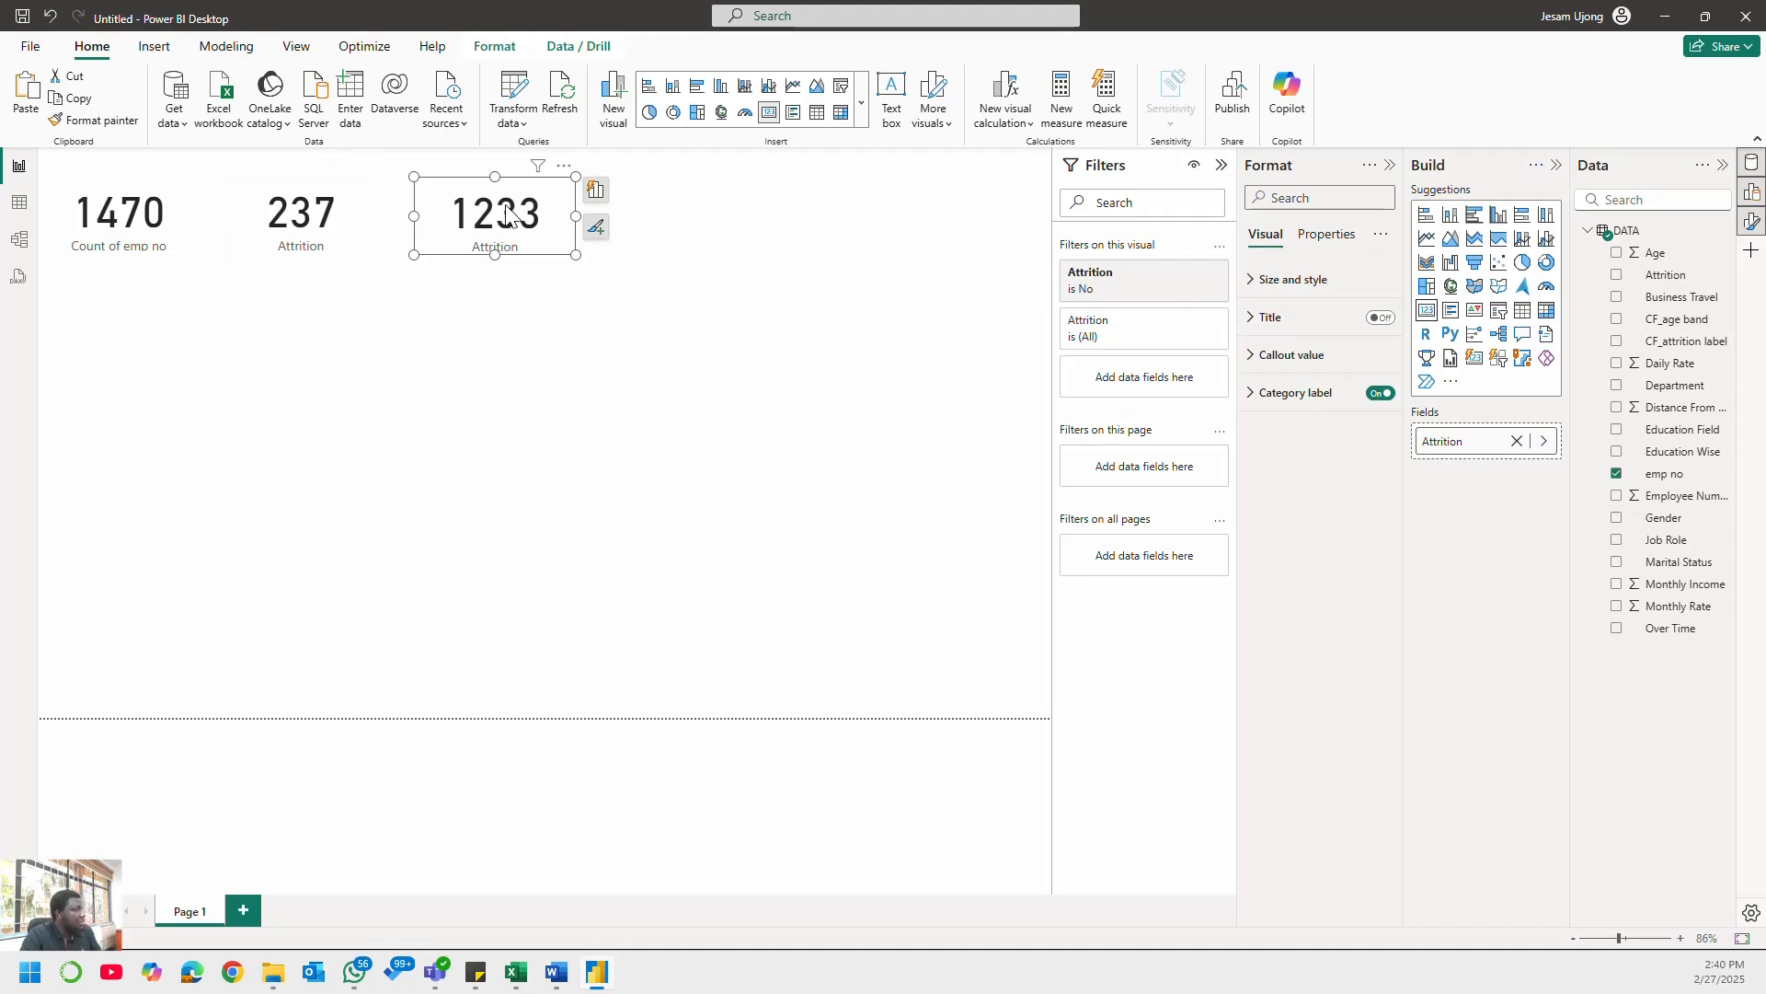
# - Delete both Attrition cards from the report page, keeping only the employee count card
pyautogui.press('Delete')
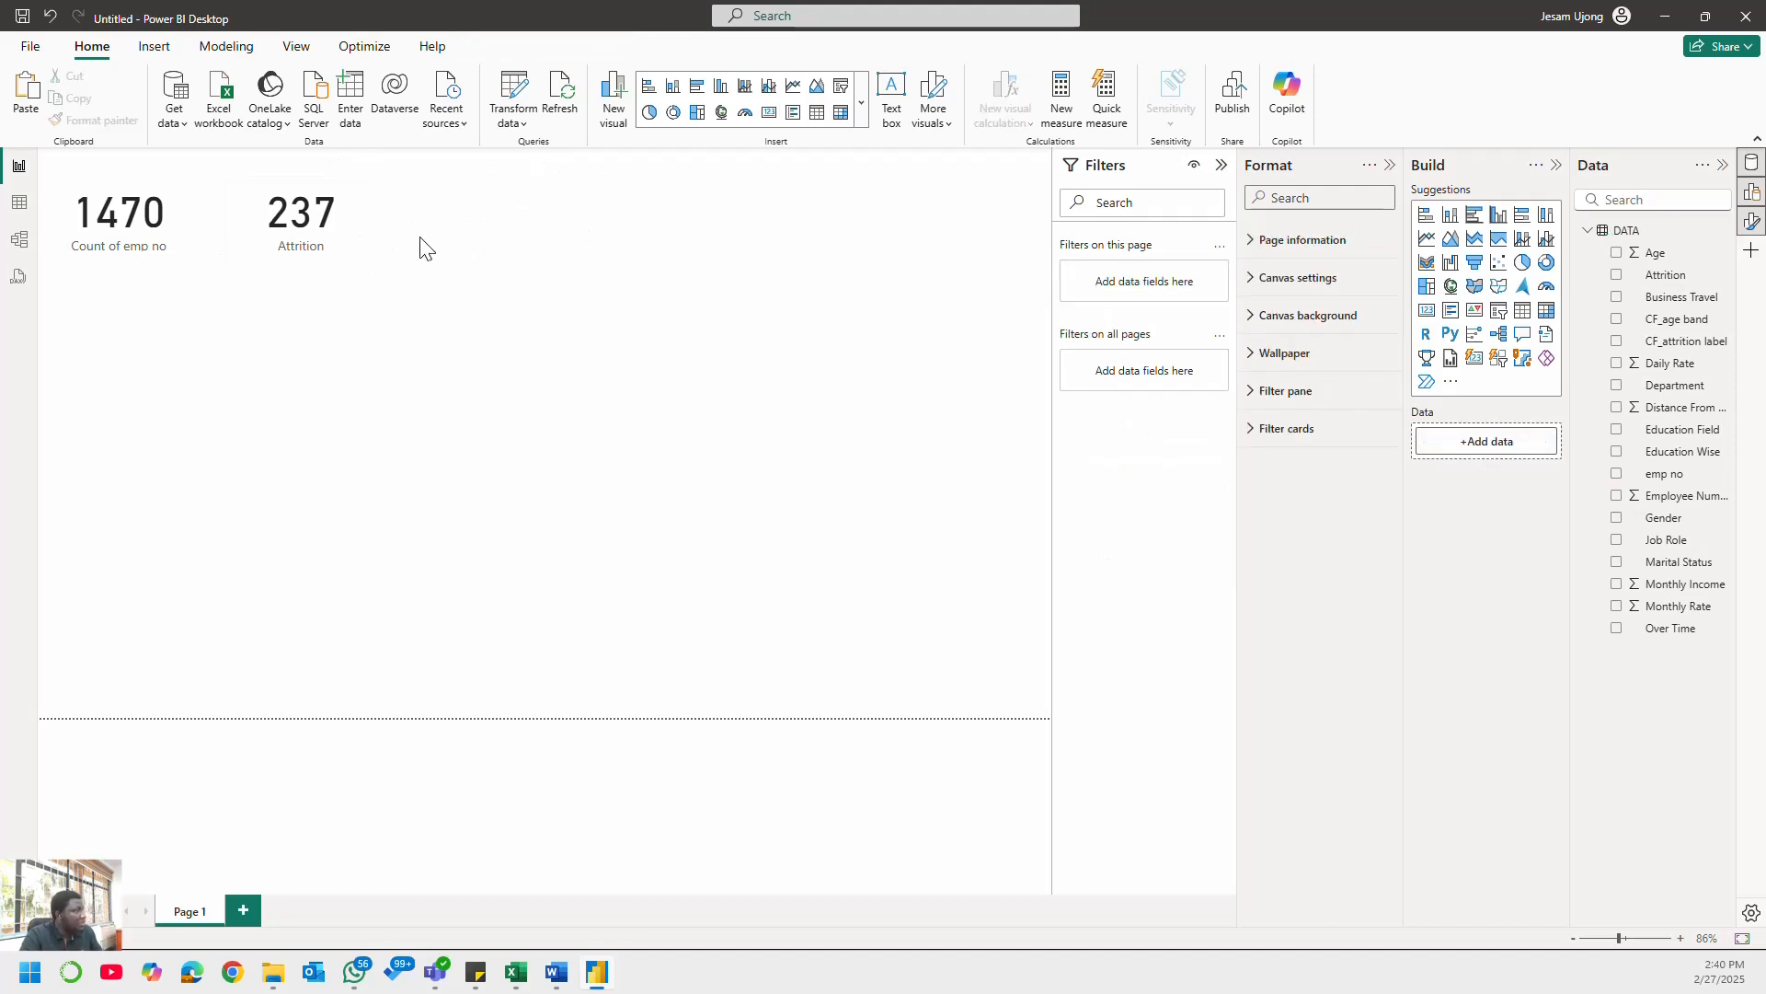
pyautogui.click(315, 236)
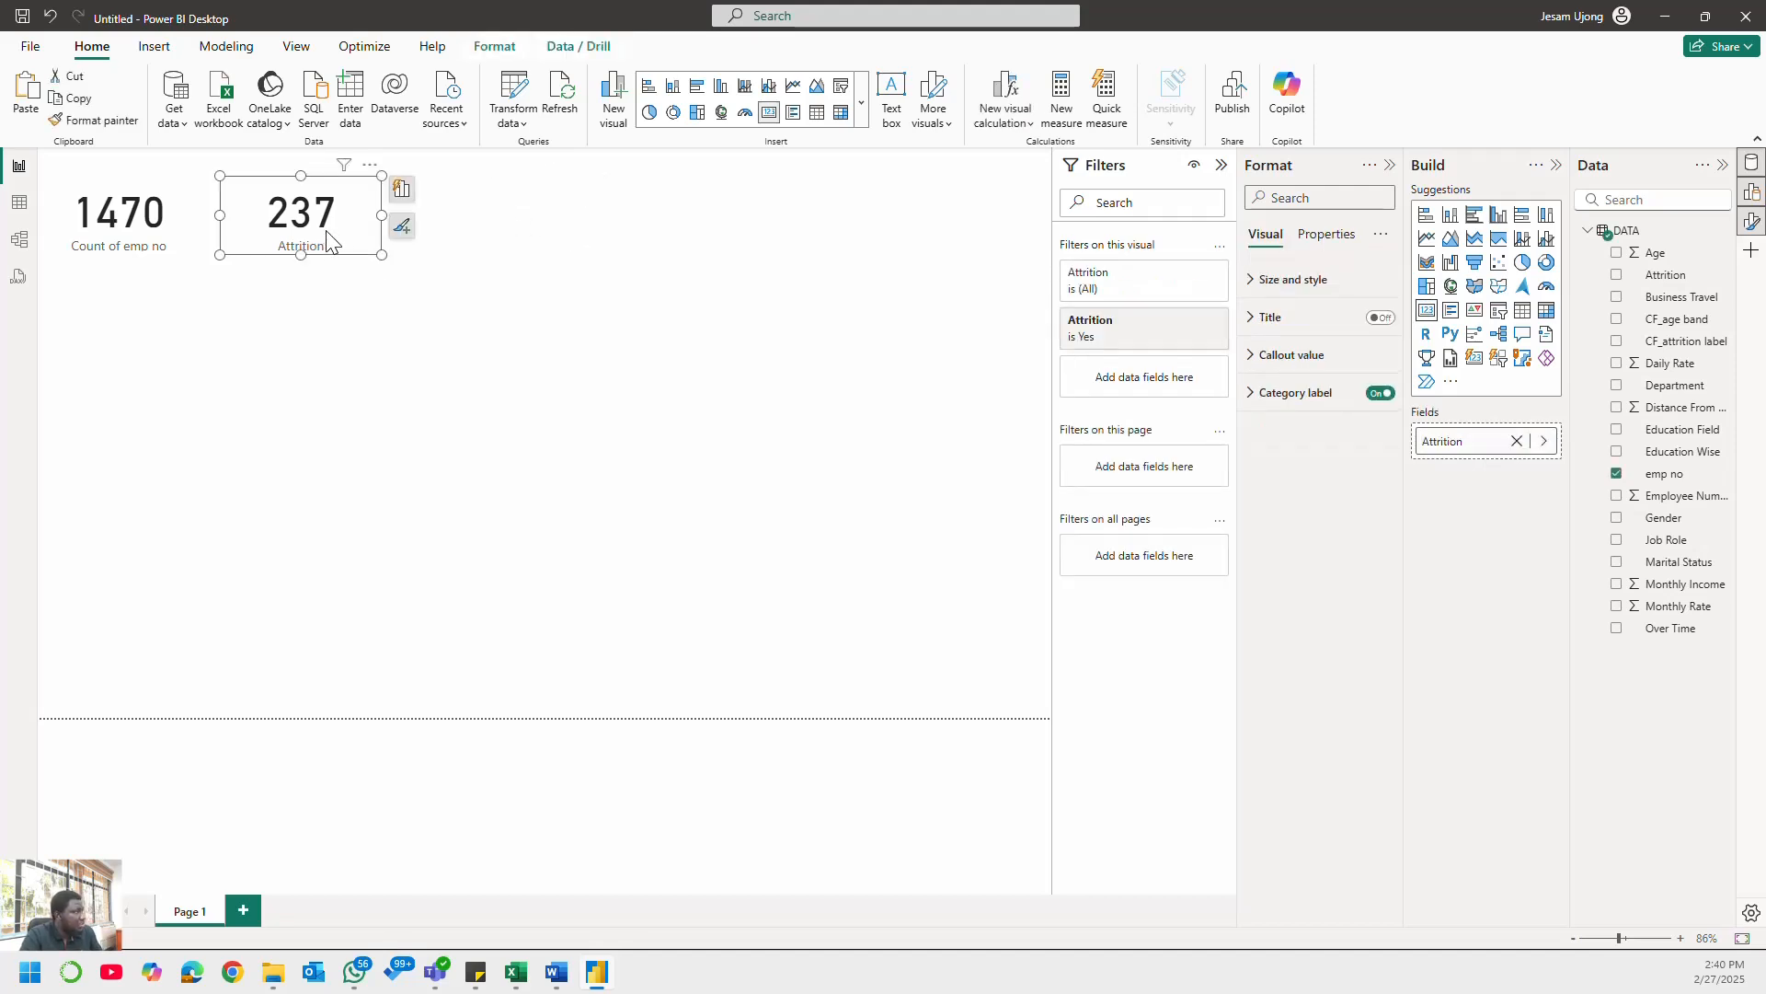
pyautogui.press('Delete')
# - Duplicate the employee count card and place the copy beside the original, aligned along the same row
pyautogui.click(97, 222)
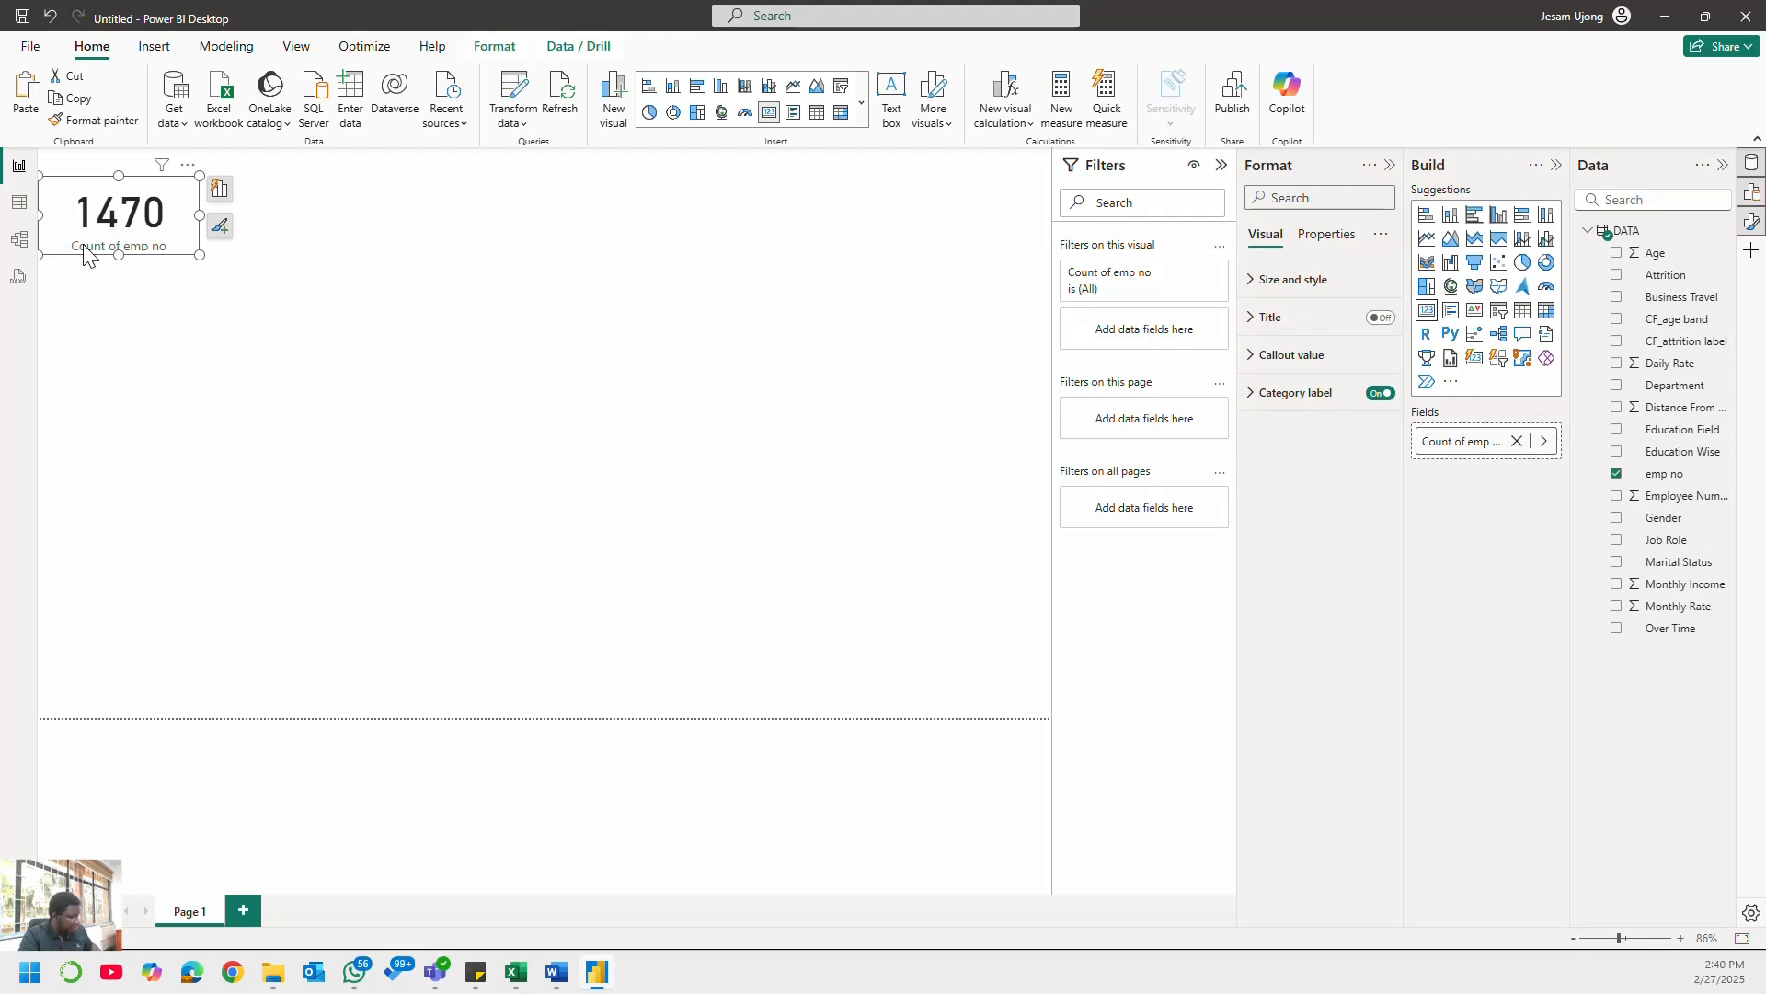
pyautogui.hotkey('ctrl', 'c')
pyautogui.hotkey('ctrl', 'v')
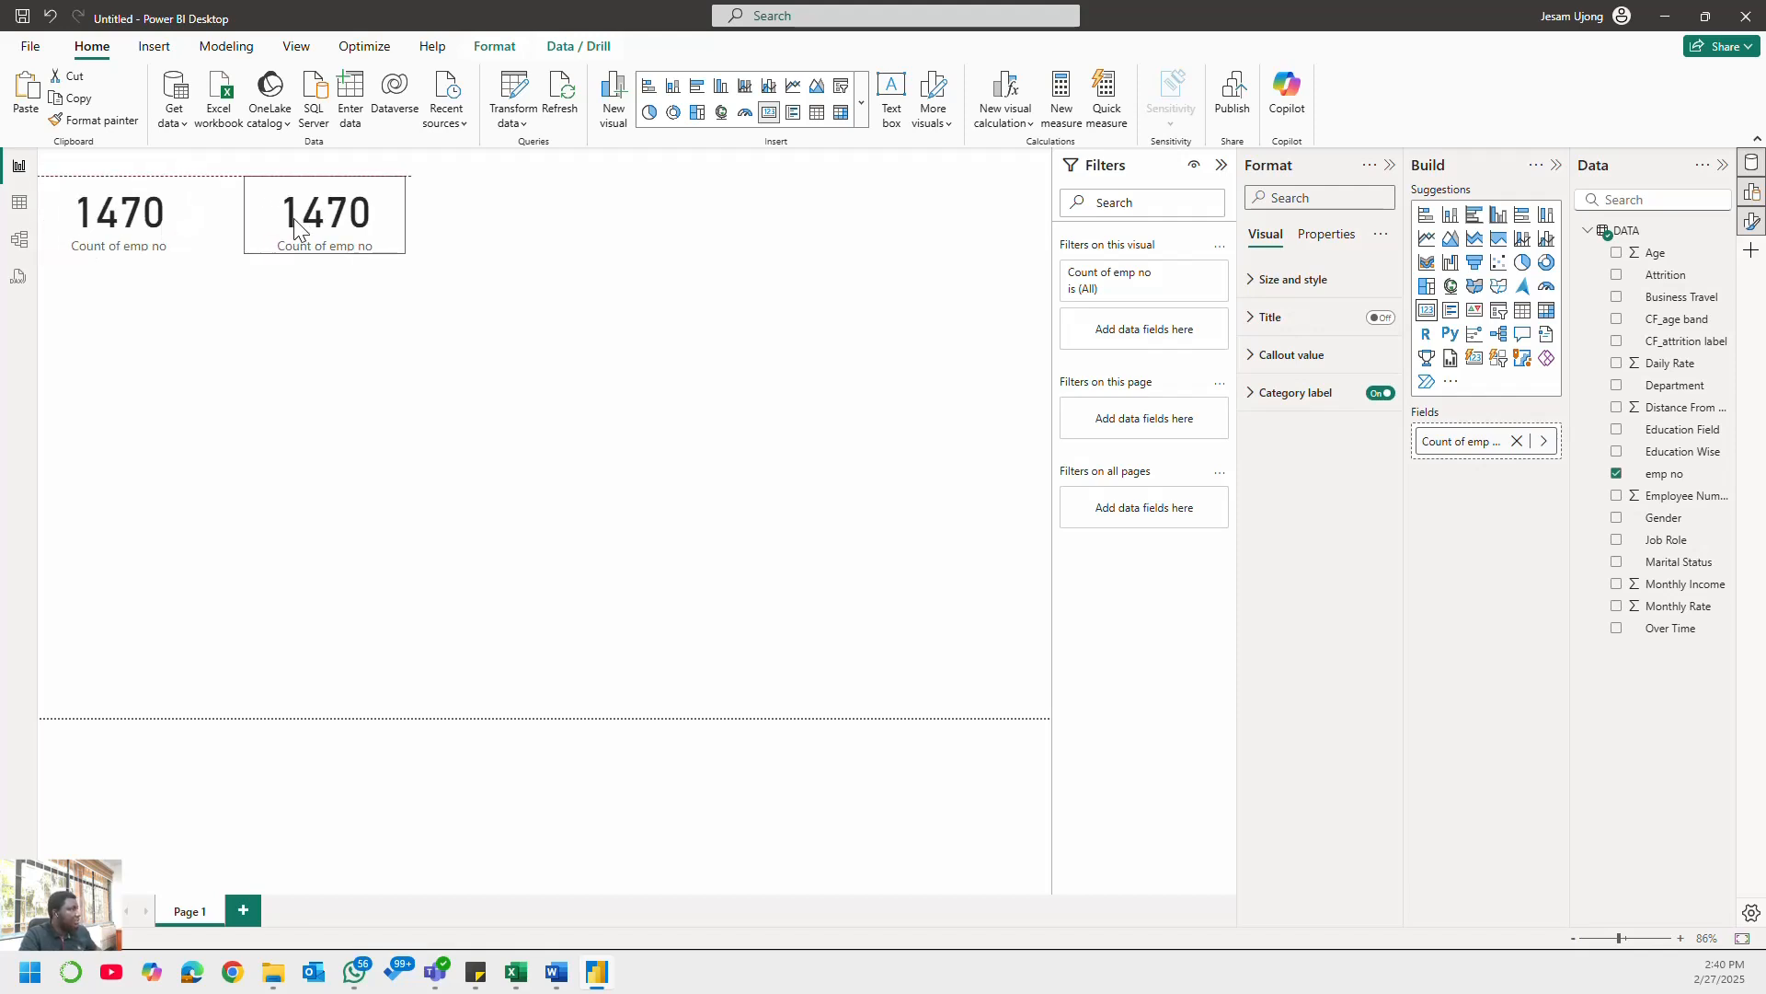
pyautogui.moveTo(294, 221); pyautogui.dragTo(324, 221)
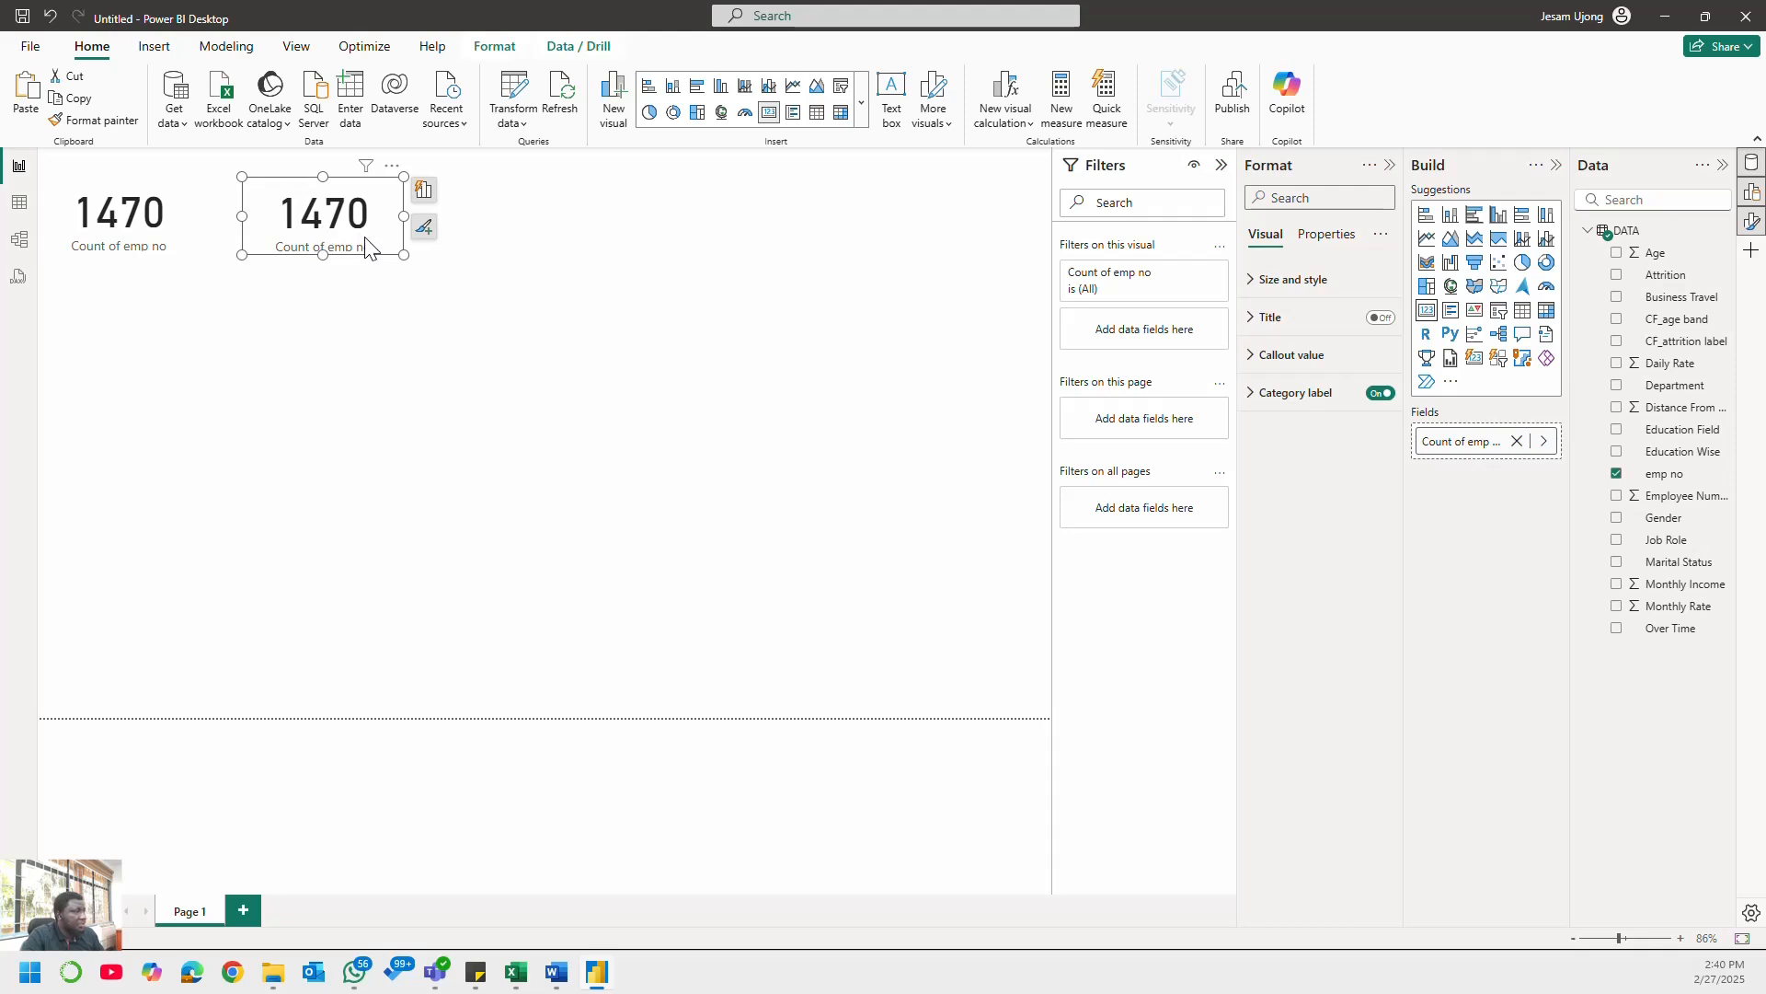
# - Replace the copied card's employee number field with Attrition, summarized as Count
pyautogui.click(1517, 441)
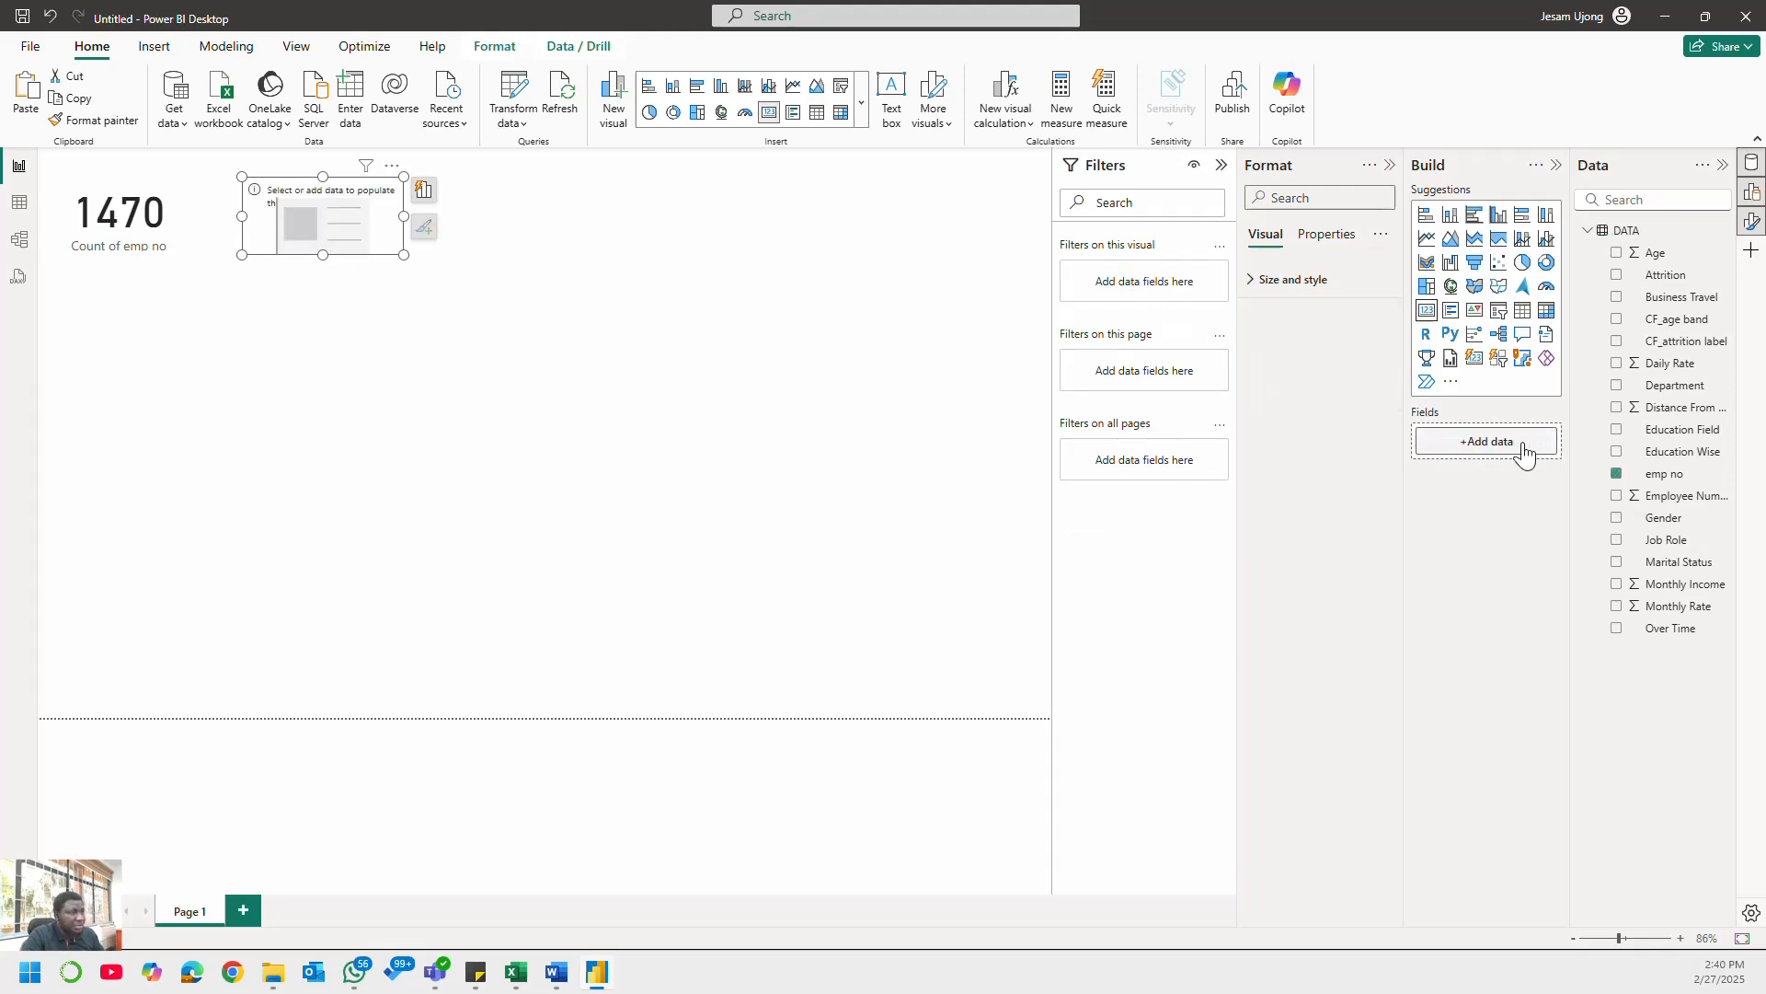
pyautogui.click(1618, 276)
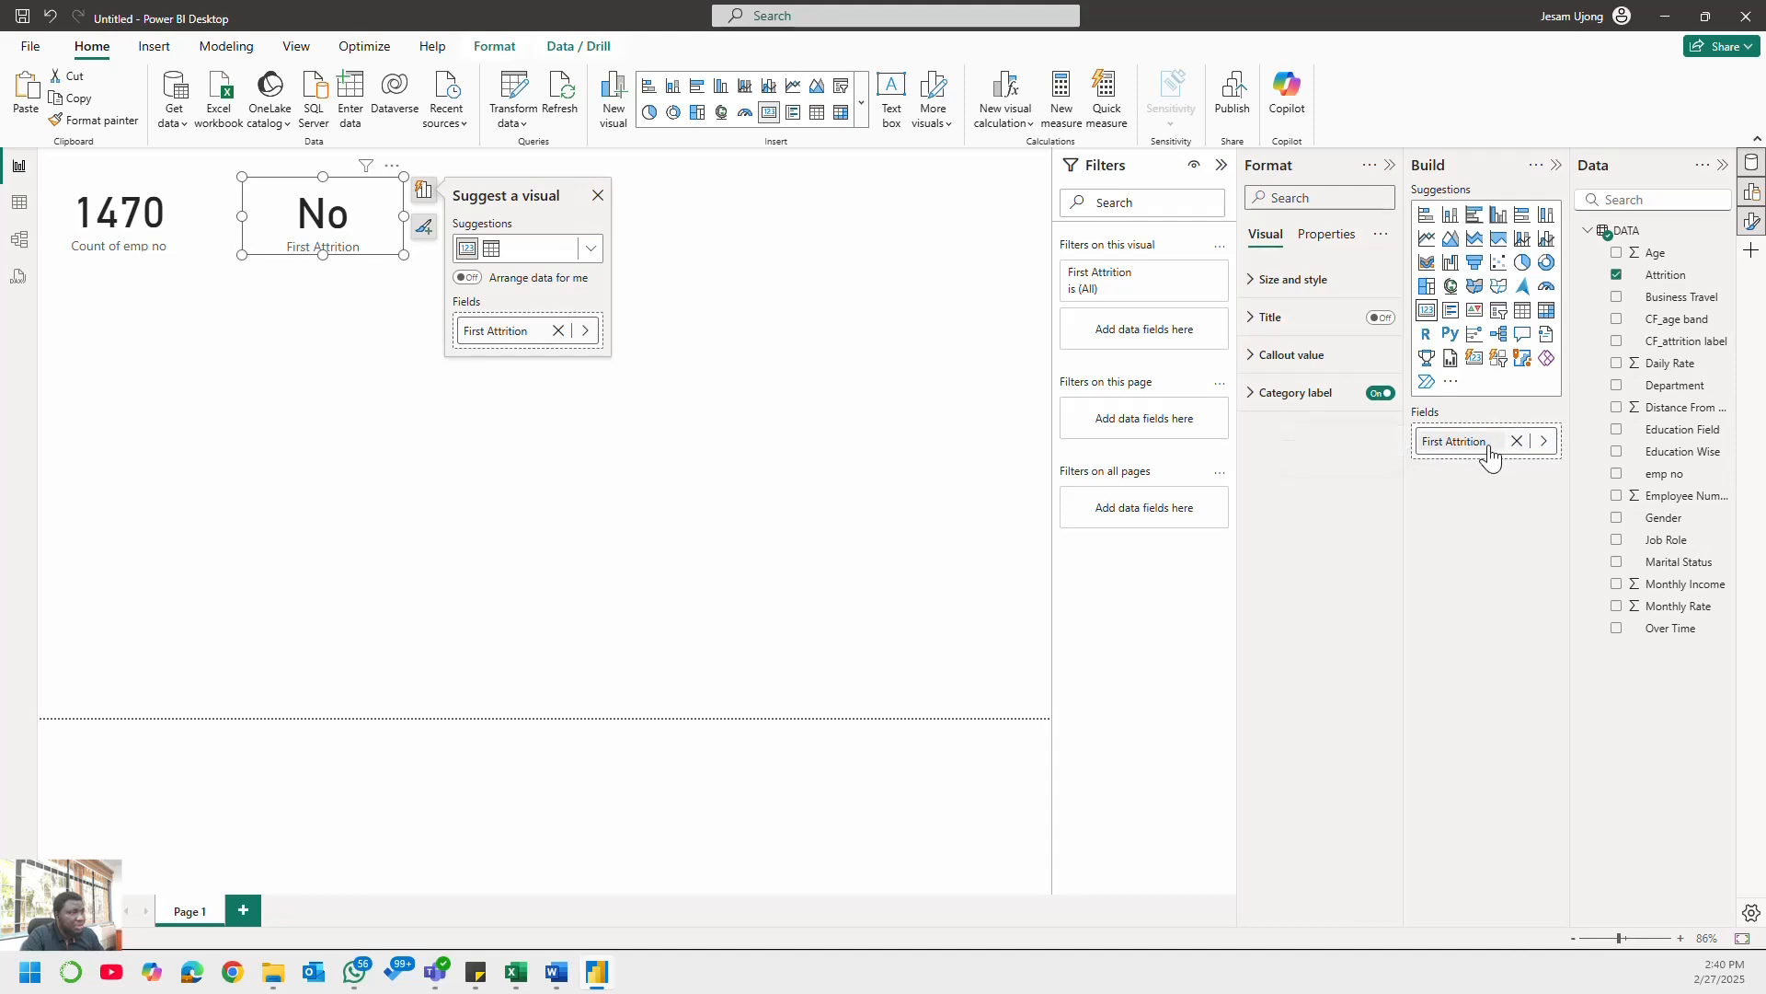
pyautogui.click(1544, 440)
pyautogui.click(1620, 484)
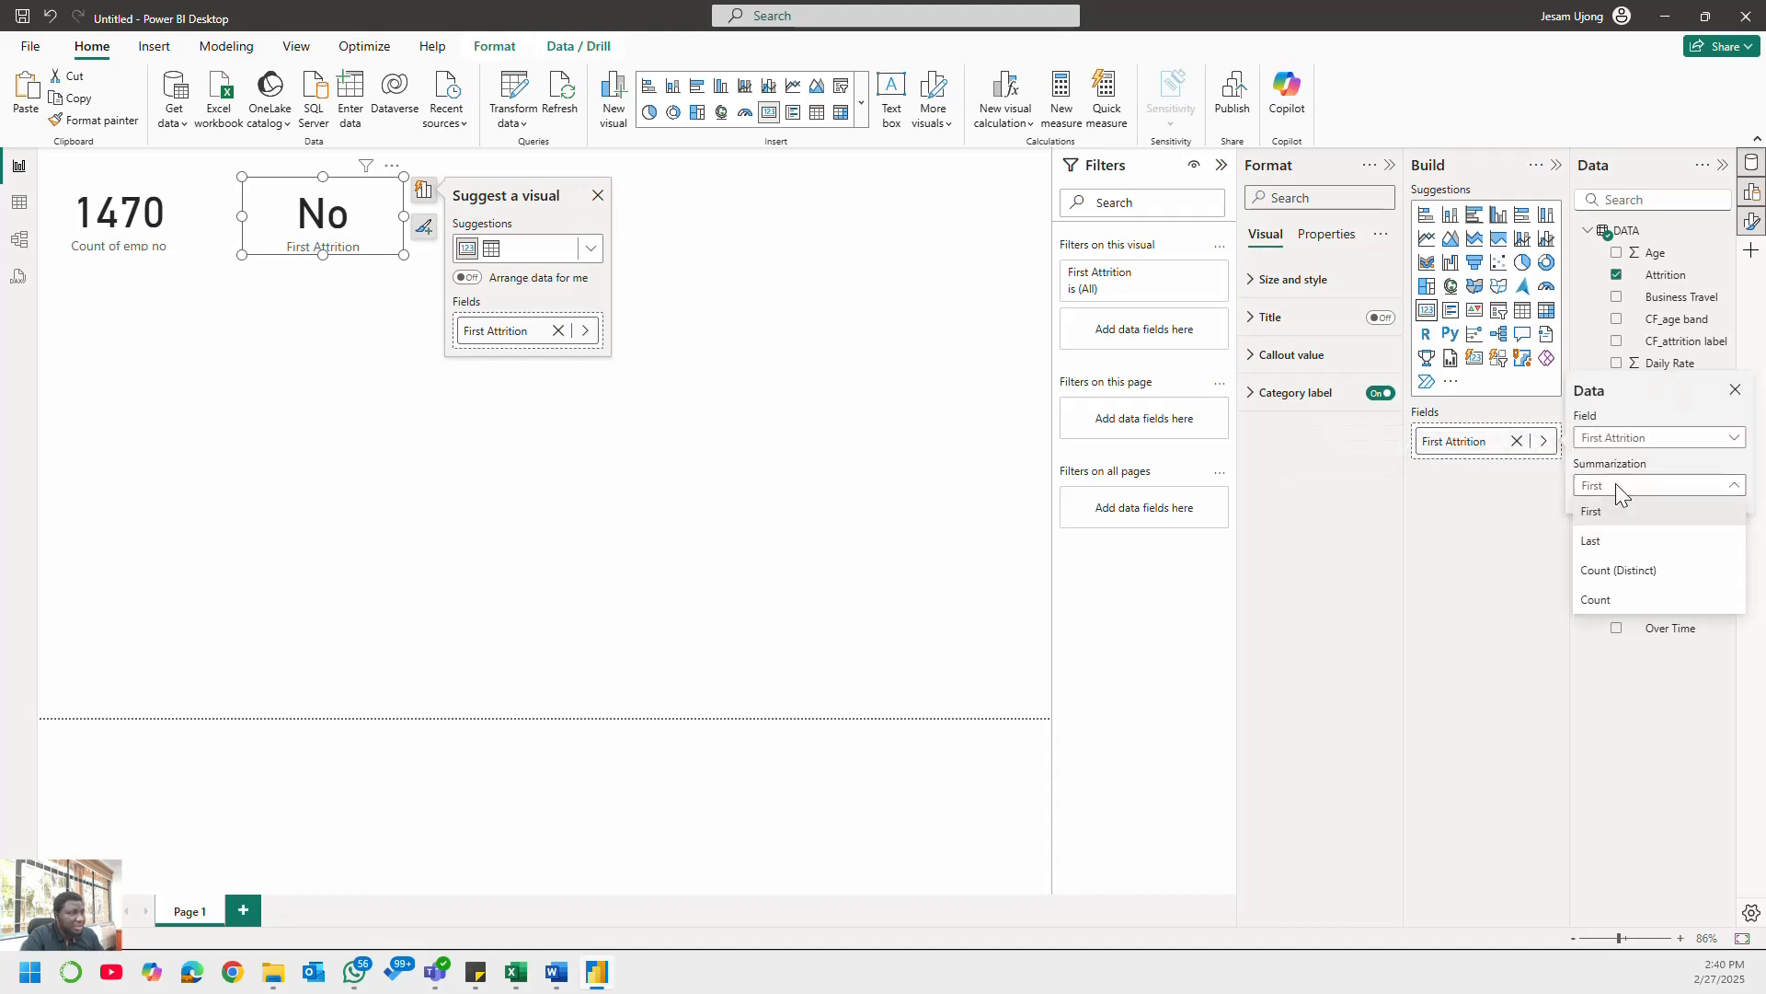
pyautogui.click(1608, 603)
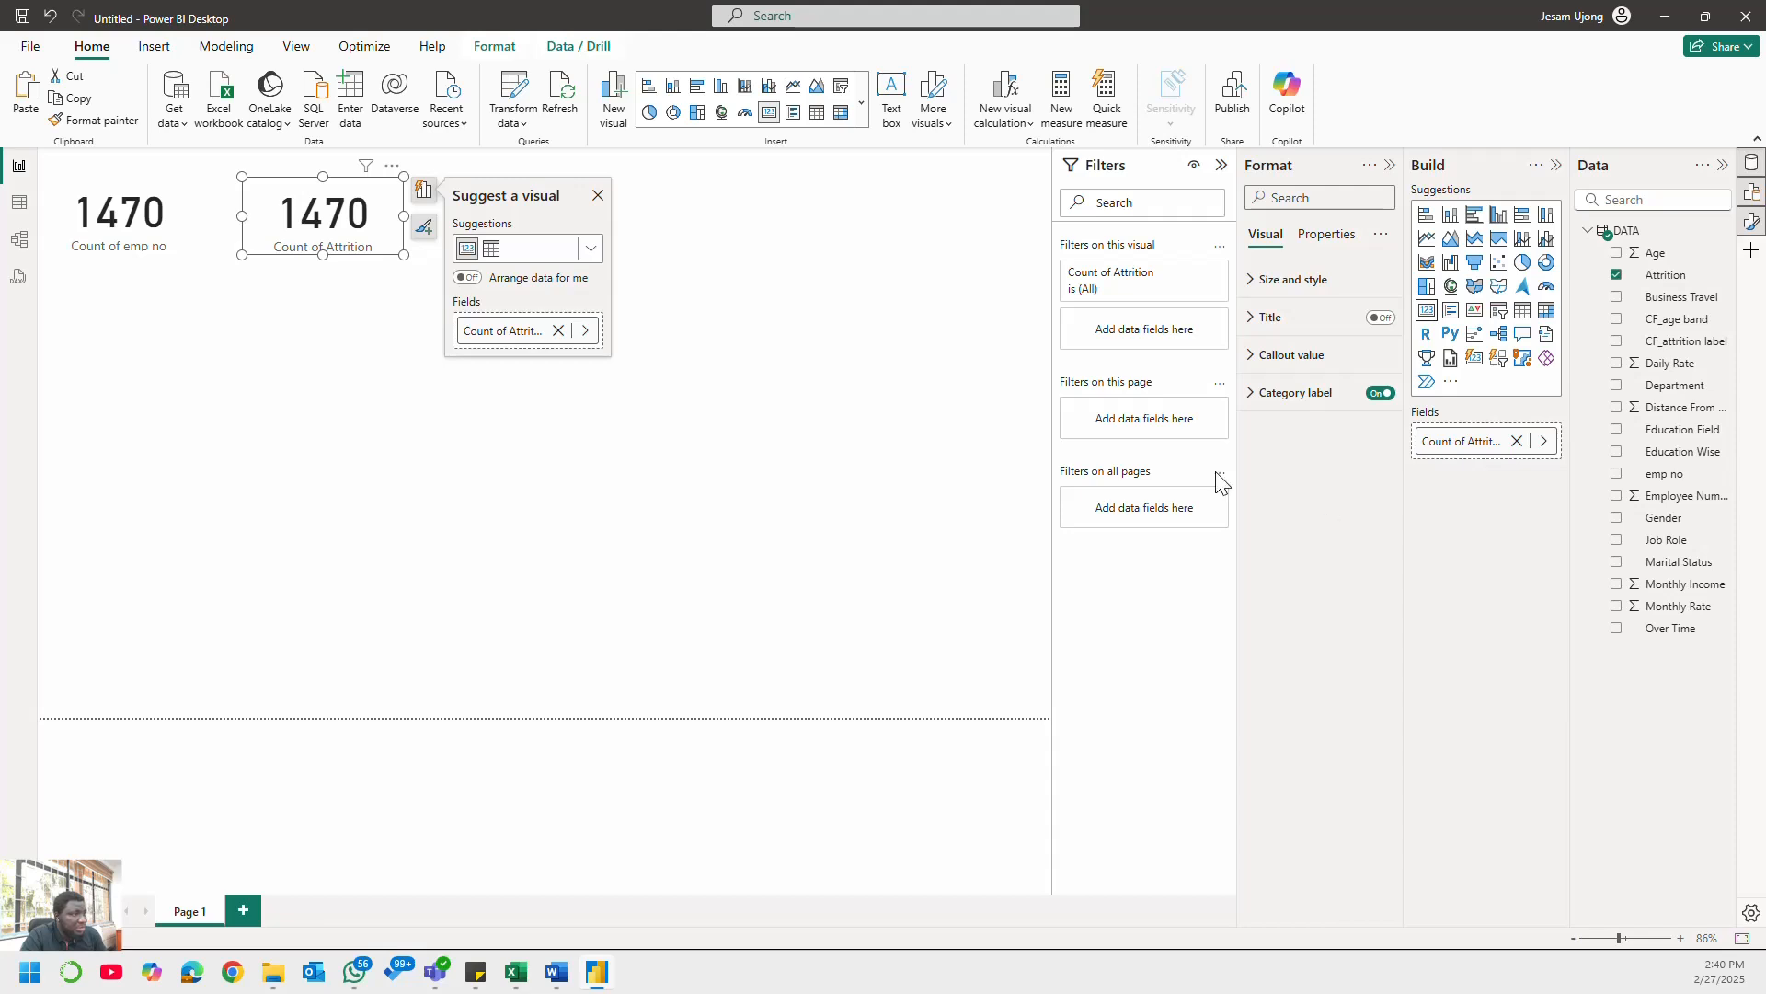
# - Add Attrition as a visual-level filter on the Attrition count card and look over its filter options
pyautogui.click(1159, 286)
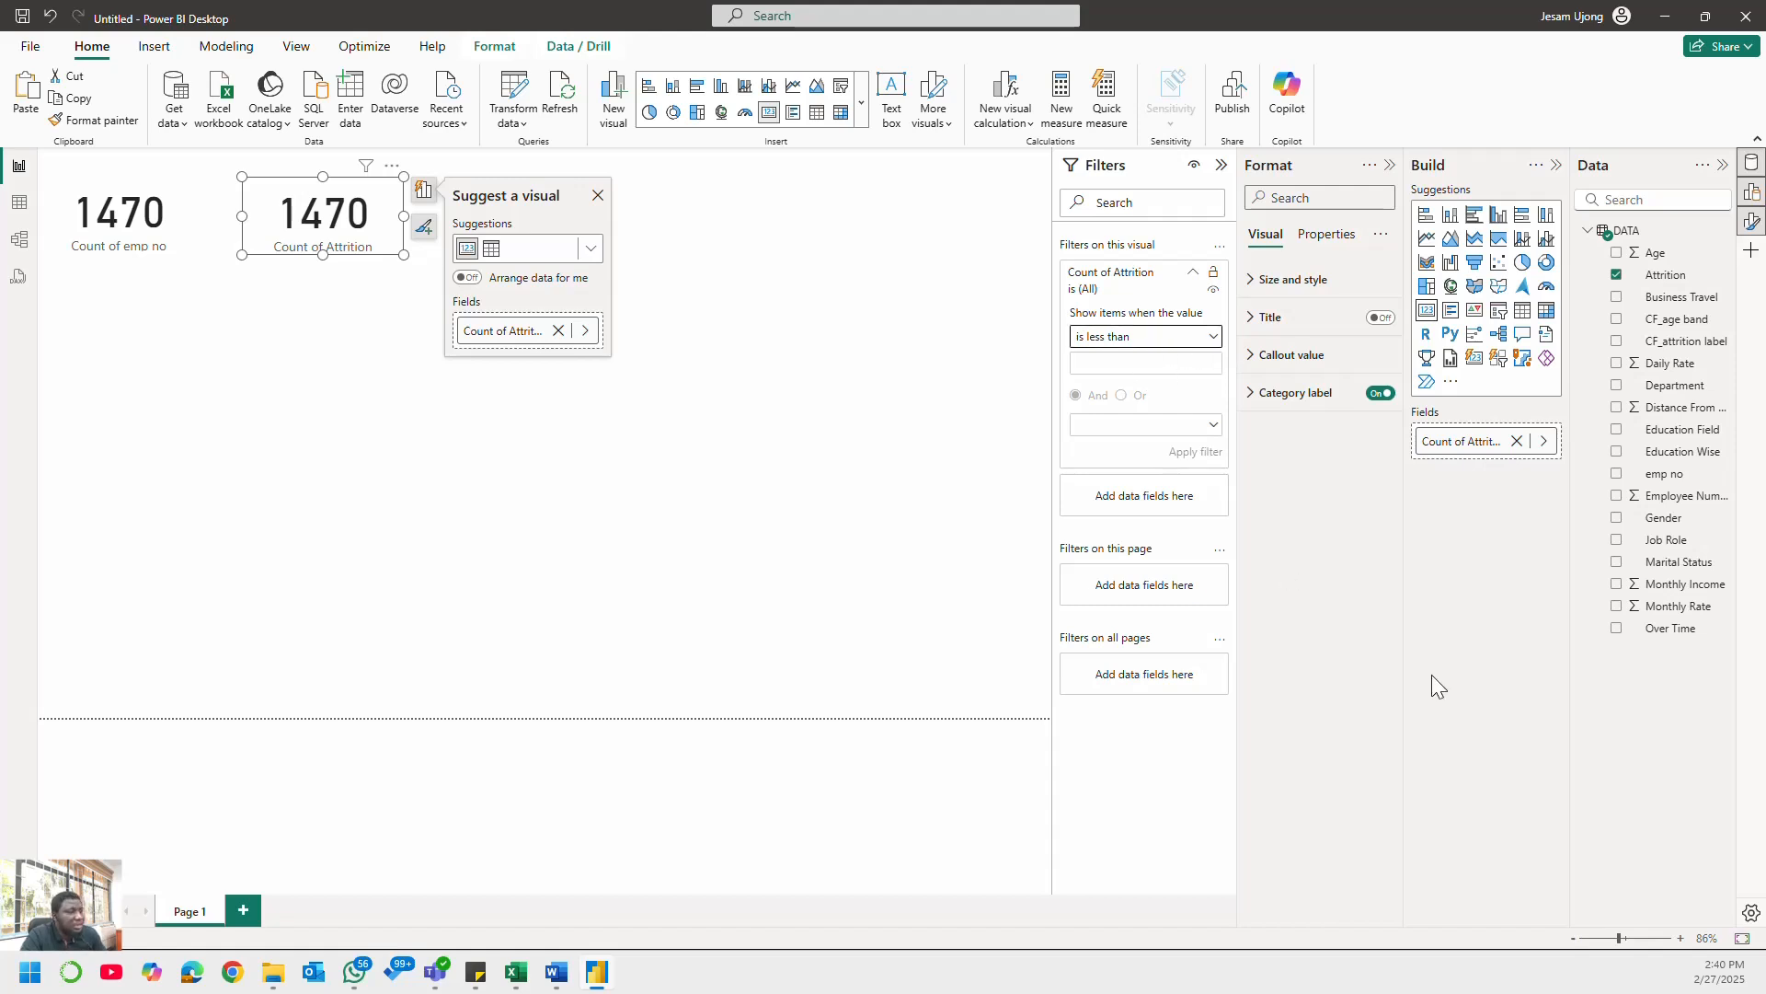
pyautogui.moveTo(1667, 275); pyautogui.dragTo(1140, 502)
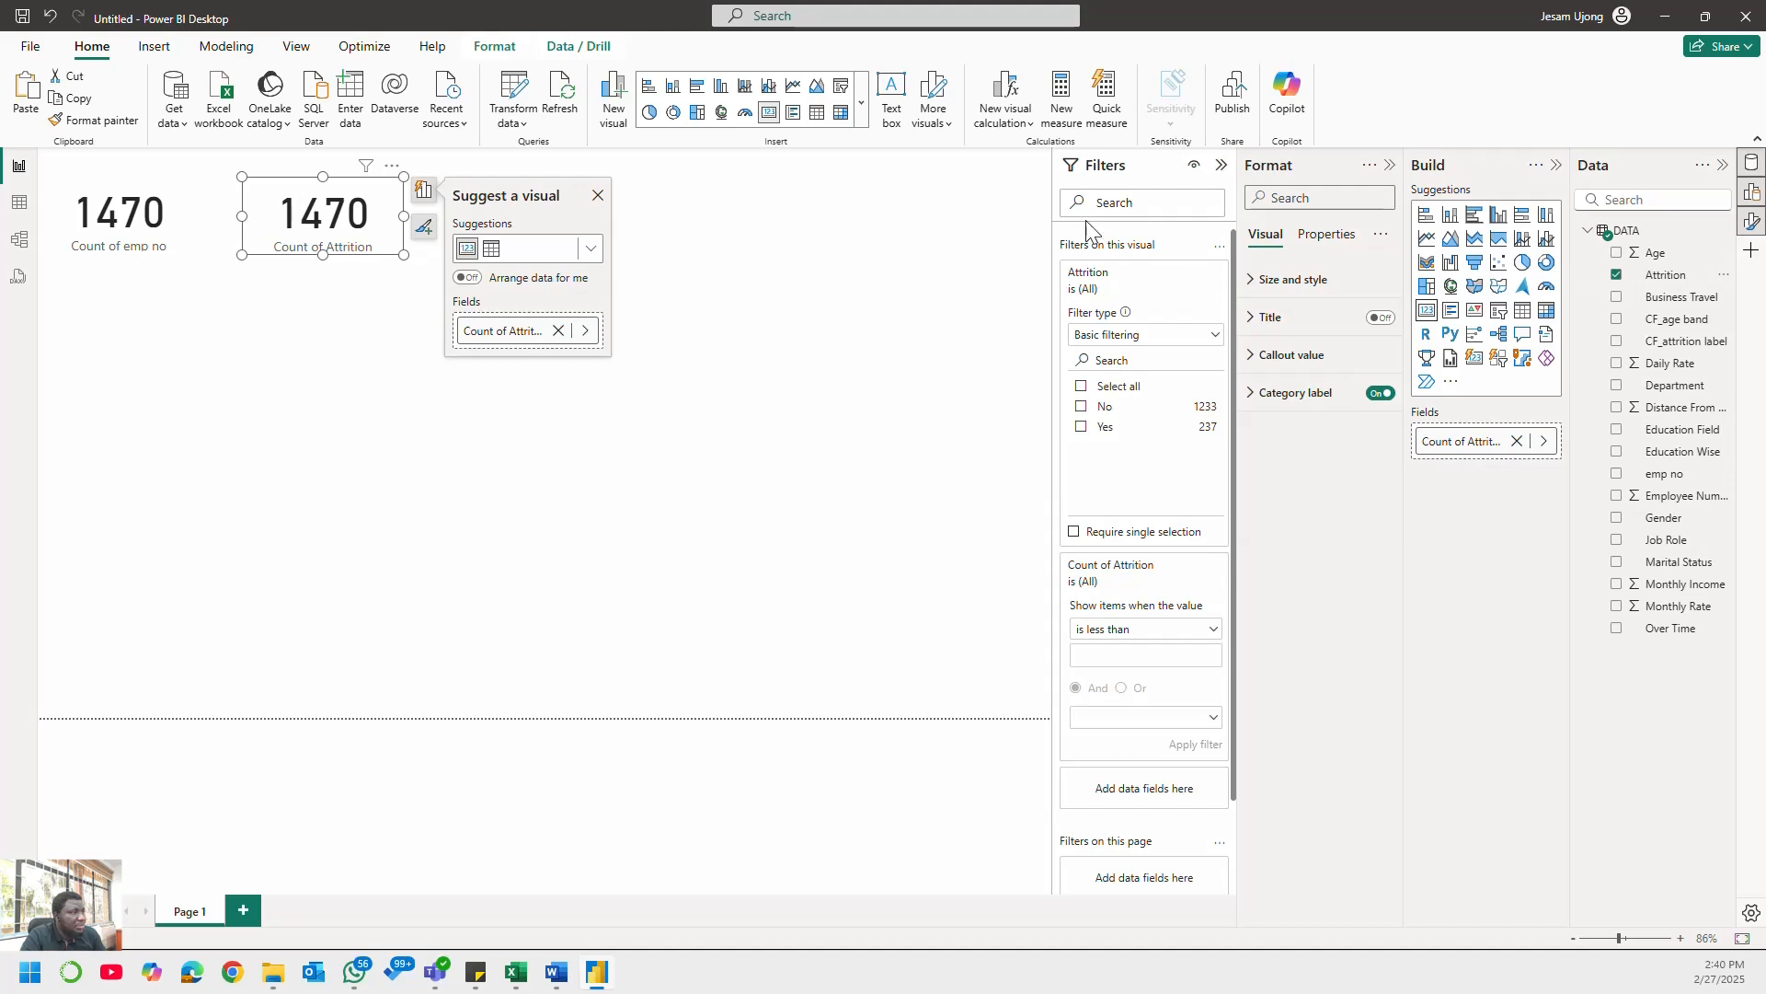
pyautogui.click(1152, 276)
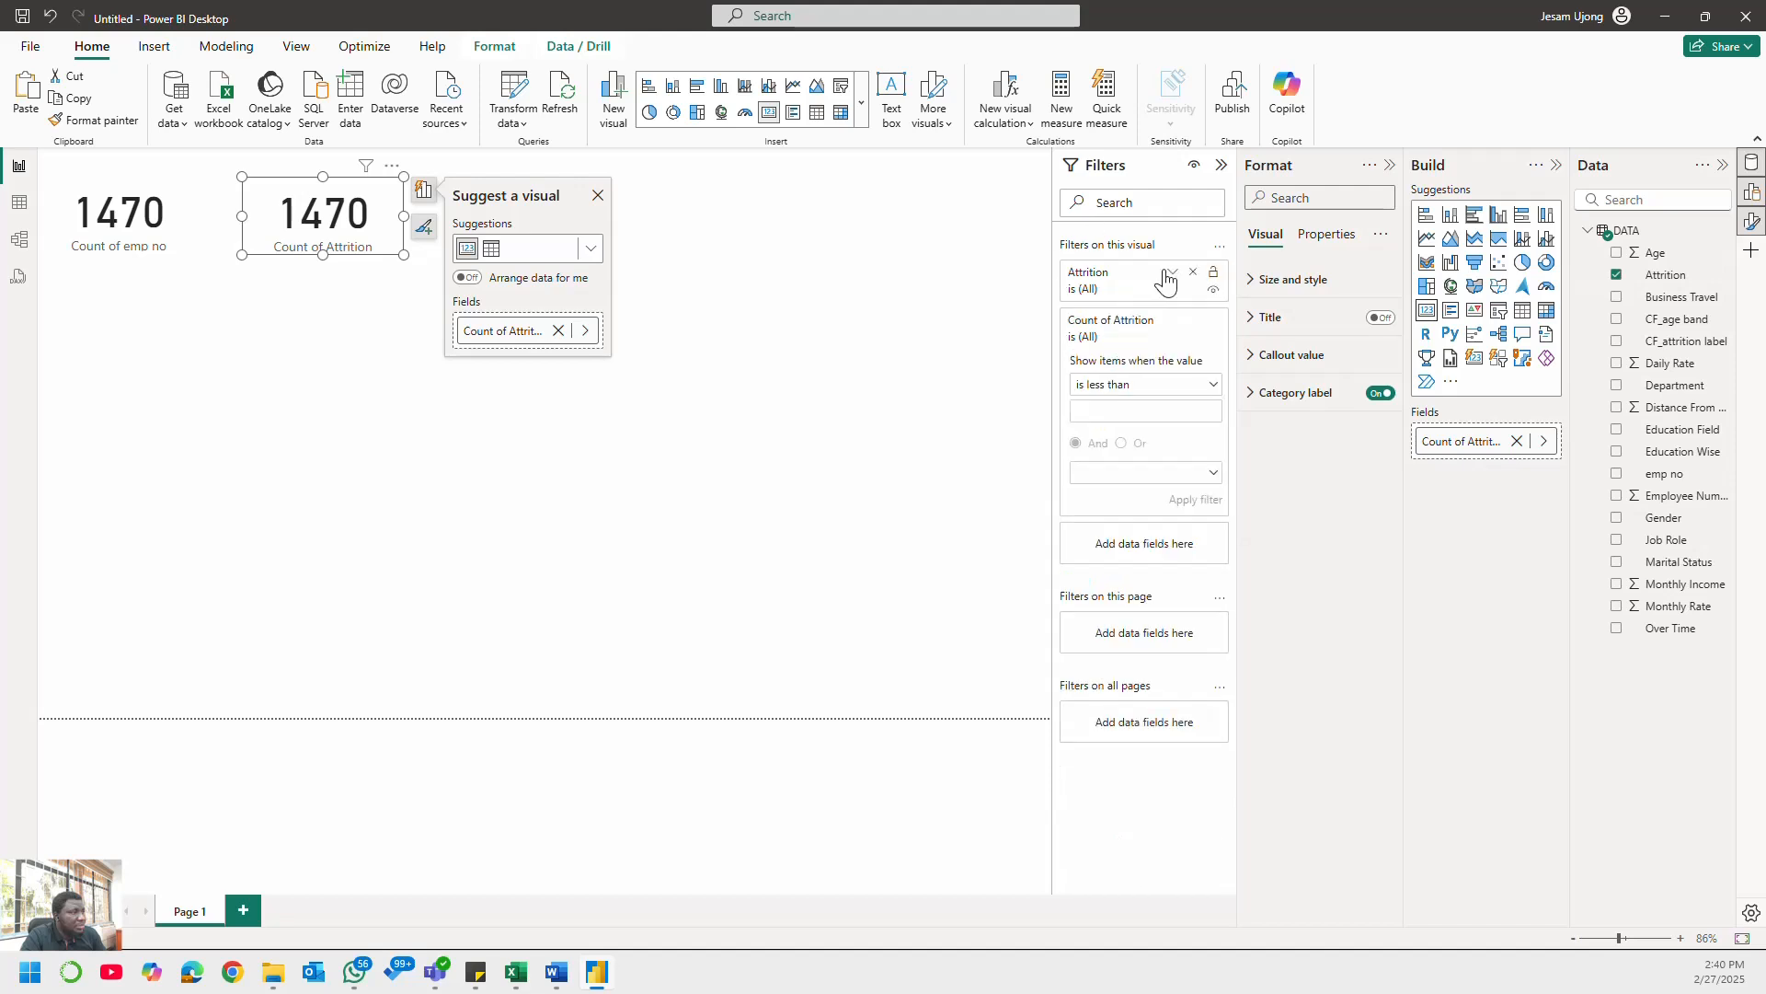
pyautogui.click(1168, 276)
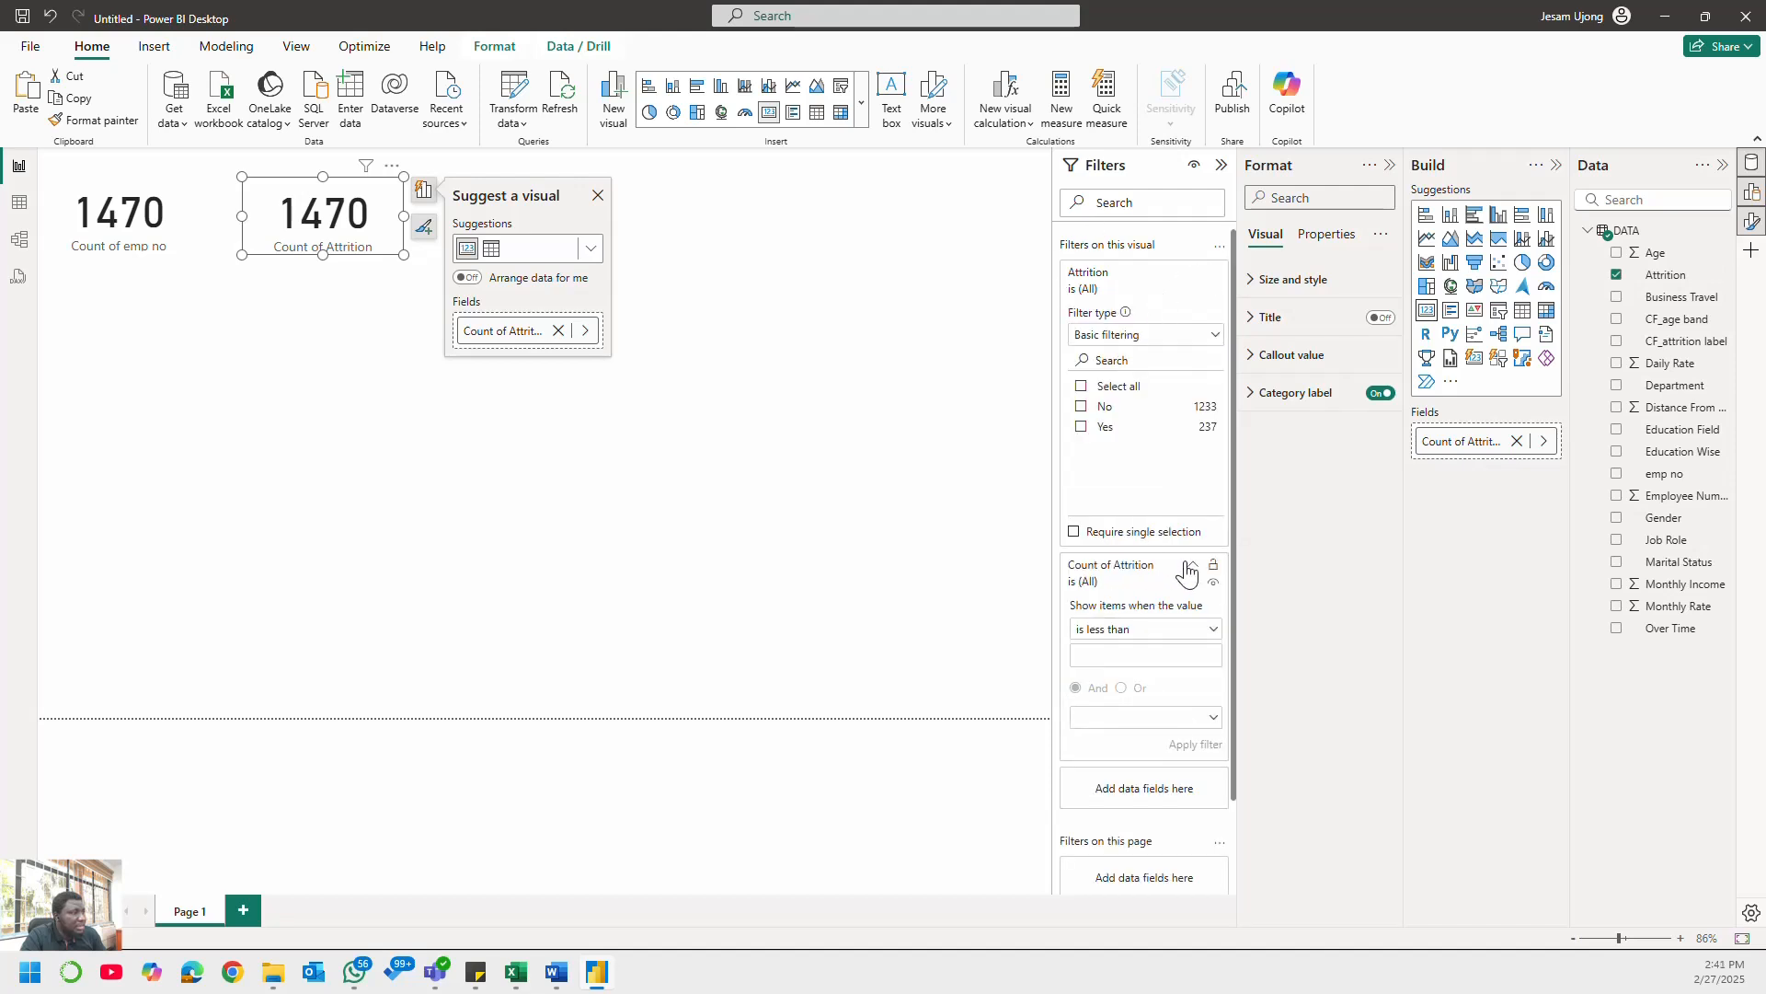
pyautogui.click(1188, 566)
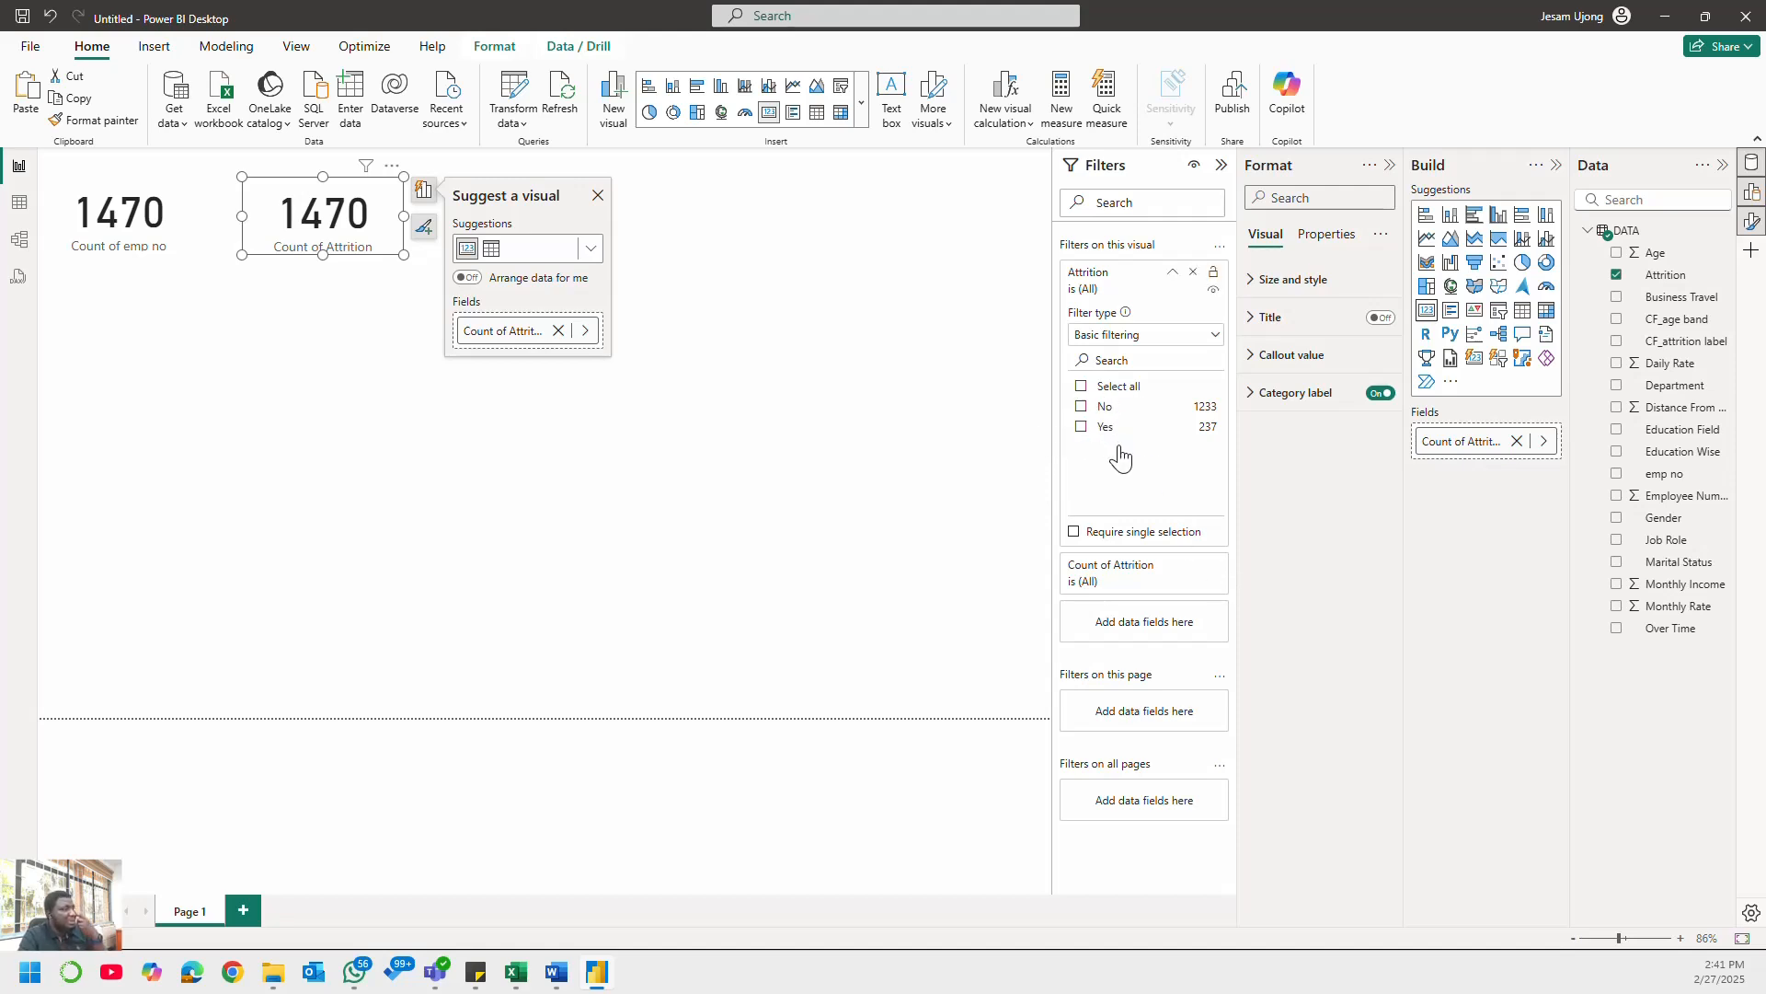
pyautogui.click(1172, 274)
pyautogui.click(725, 465)
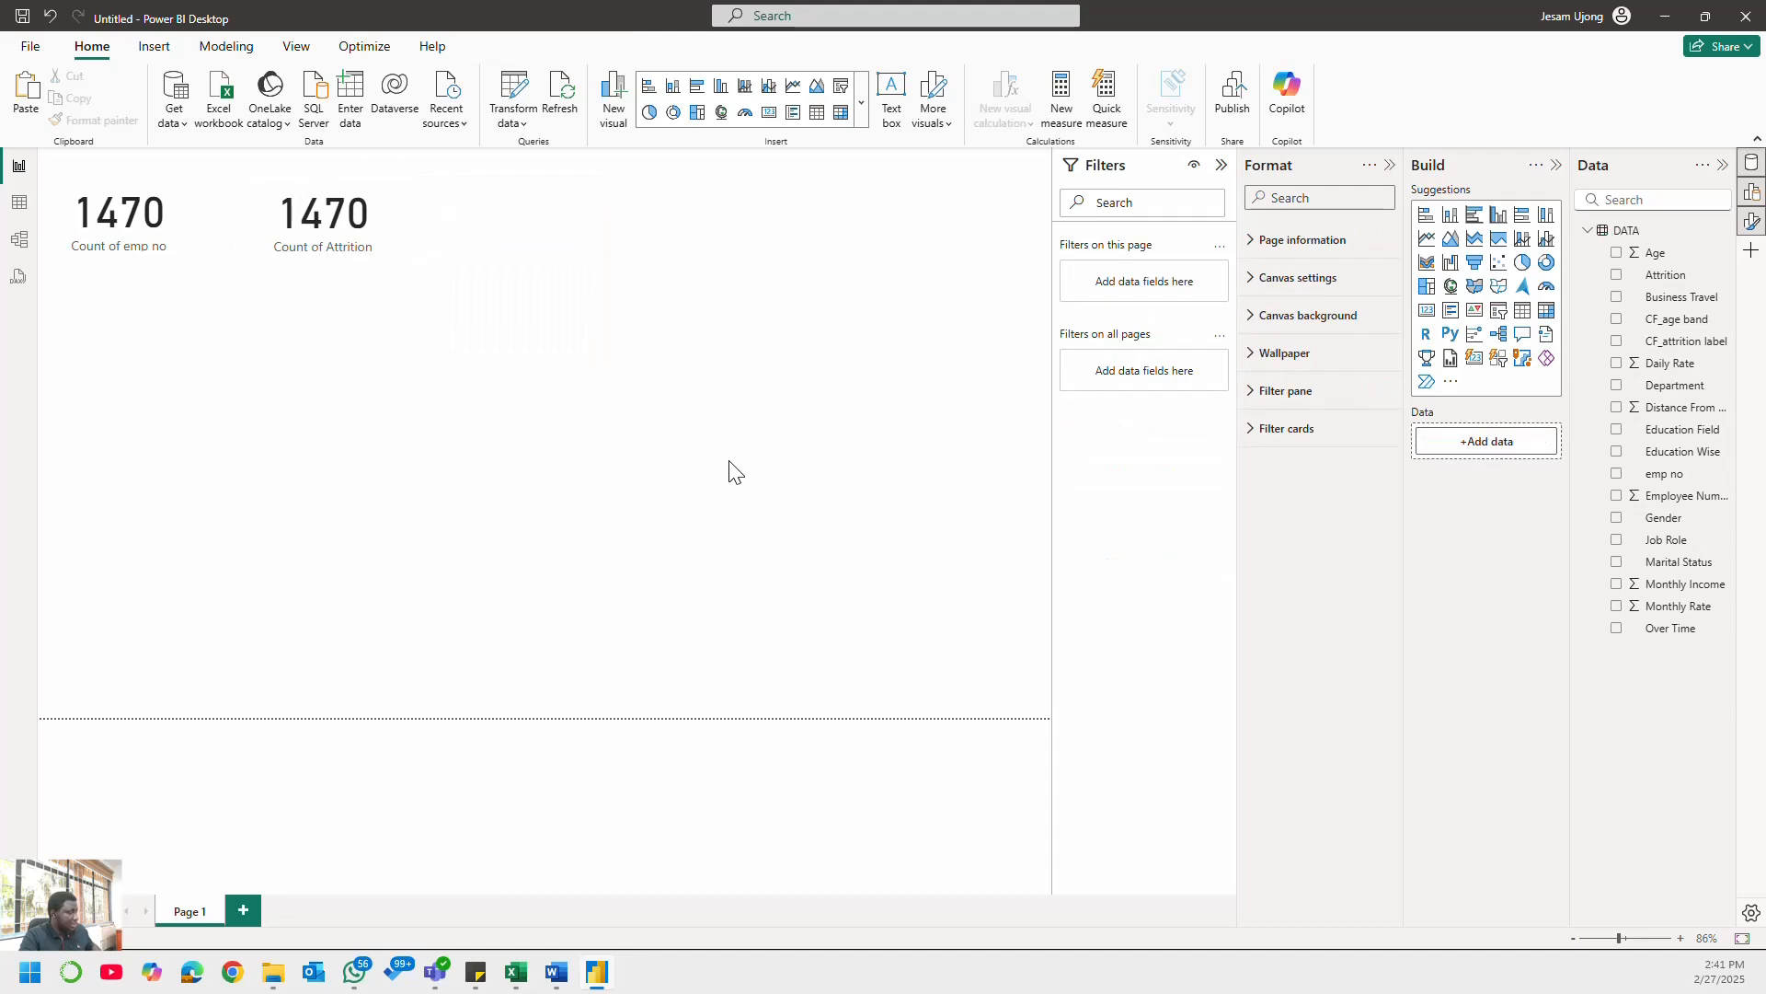
# - Undo the recent card changes back to the earlier Count of Attrition card beside the employee count card
pyautogui.hotkey('ctrl', 'z')
pyautogui.hotkey('ctrl', 'z')
pyautogui.hotkey('ctrl', 'z')
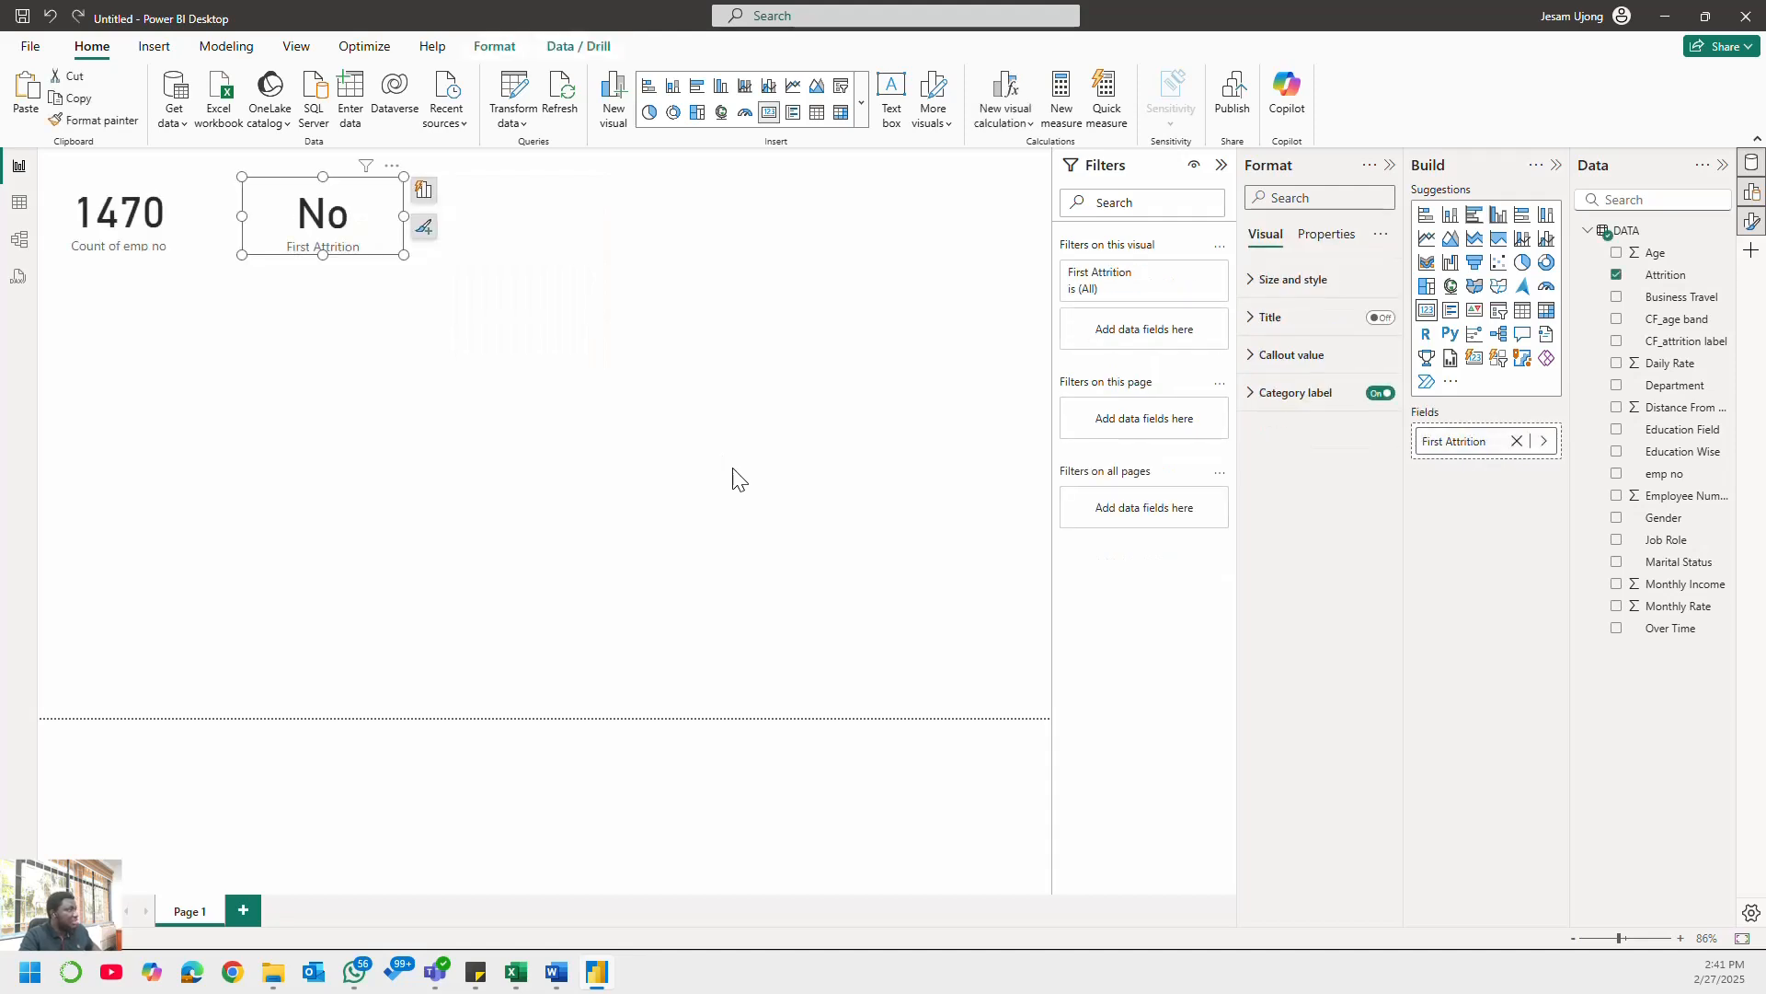
pyautogui.hotkey('ctrl', 'z')
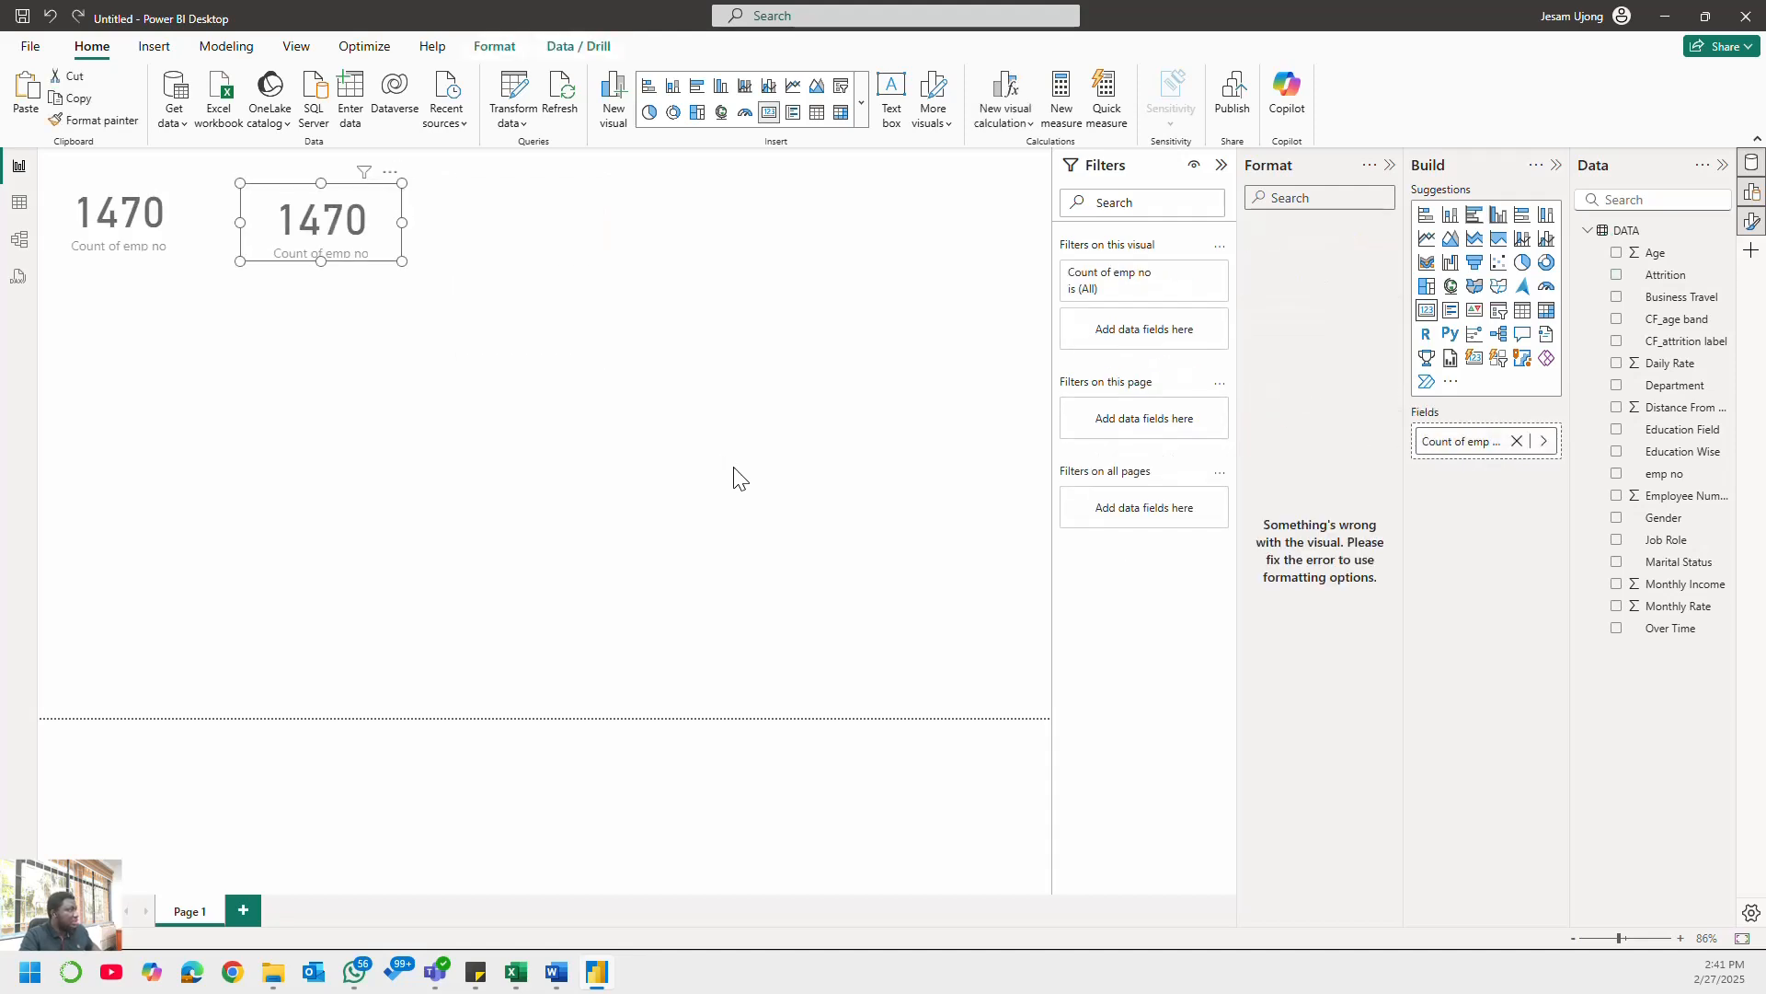
pyautogui.hotkey('ctrl', 'z')
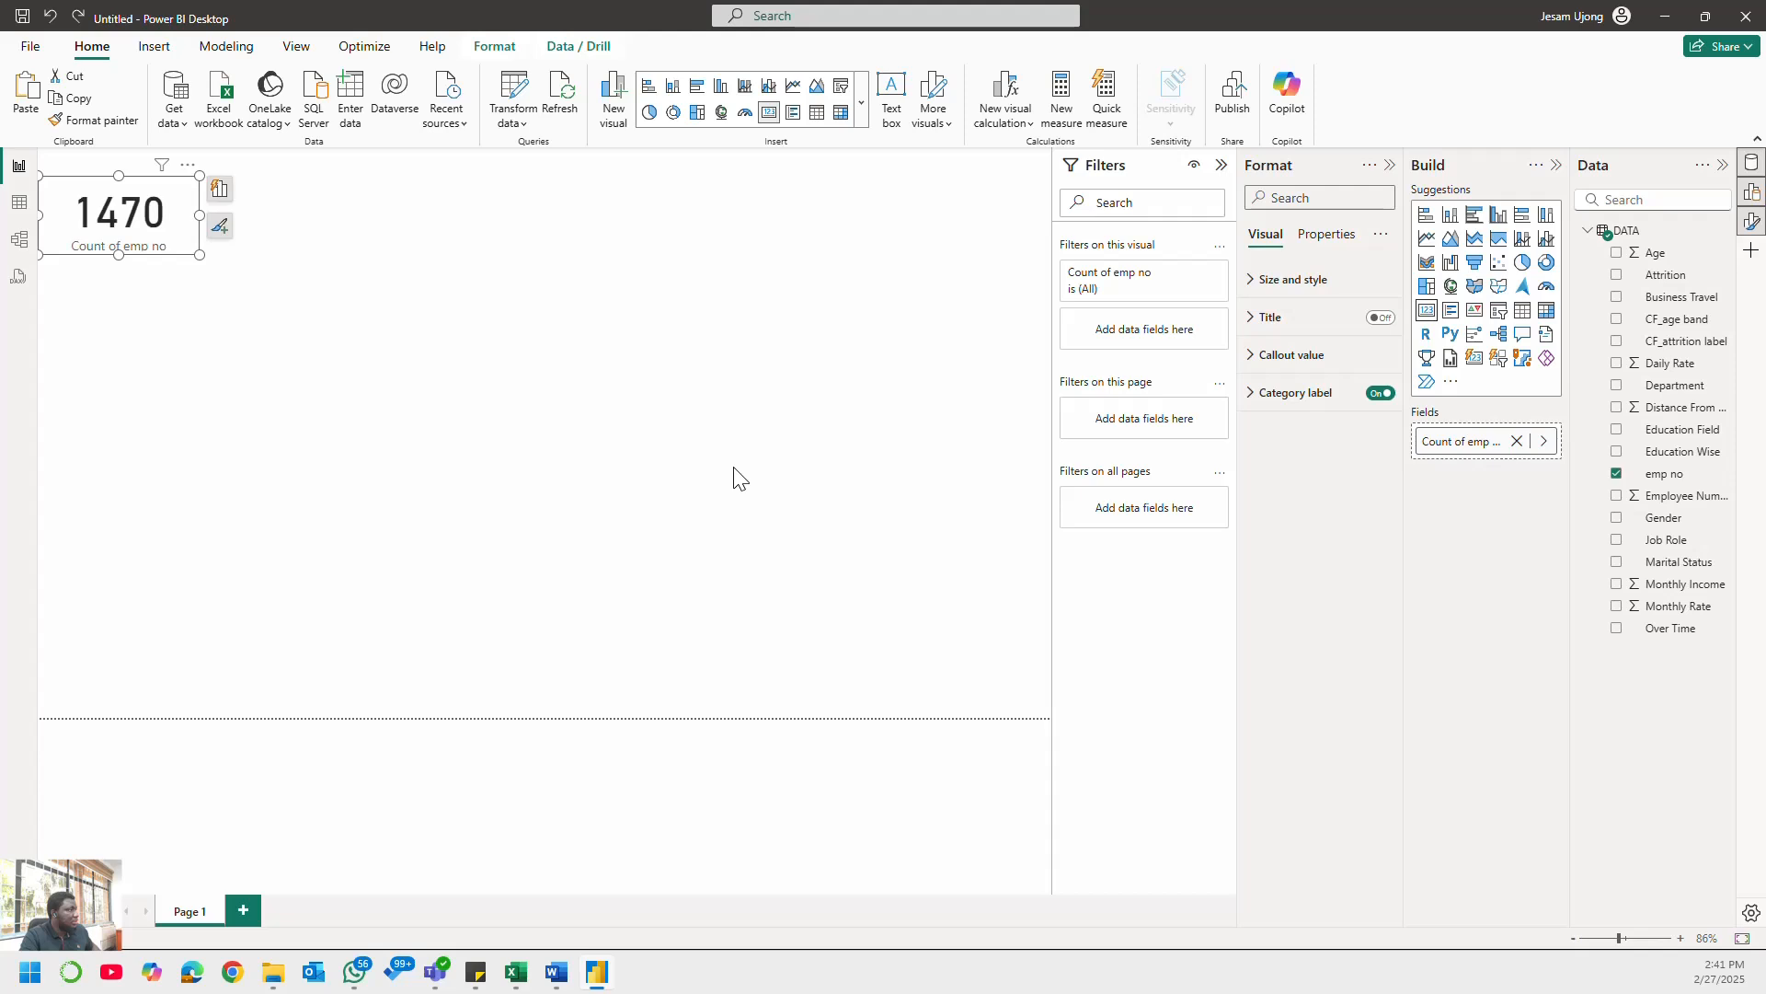
pyautogui.hotkey('ctrl', 'z')
pyautogui.hotkey('ctrl', 'z')
pyautogui.hotkey('ctrl', 'z')
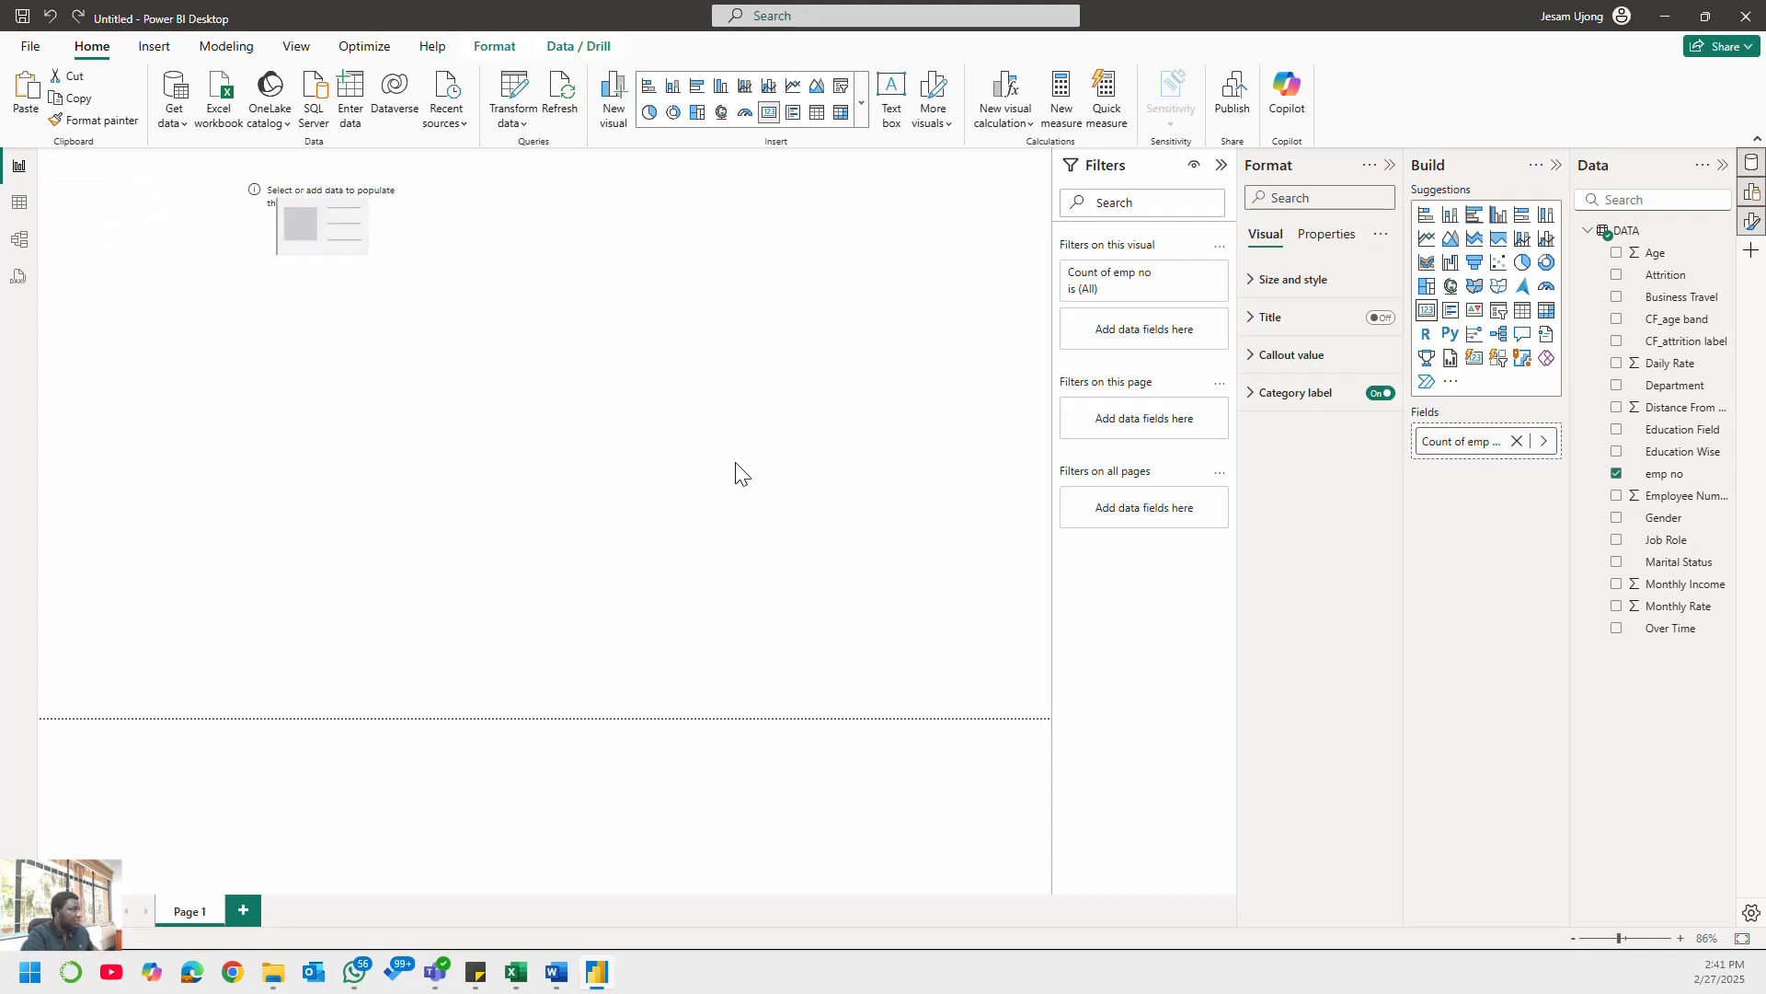
pyautogui.hotkey('ctrl', 'z')
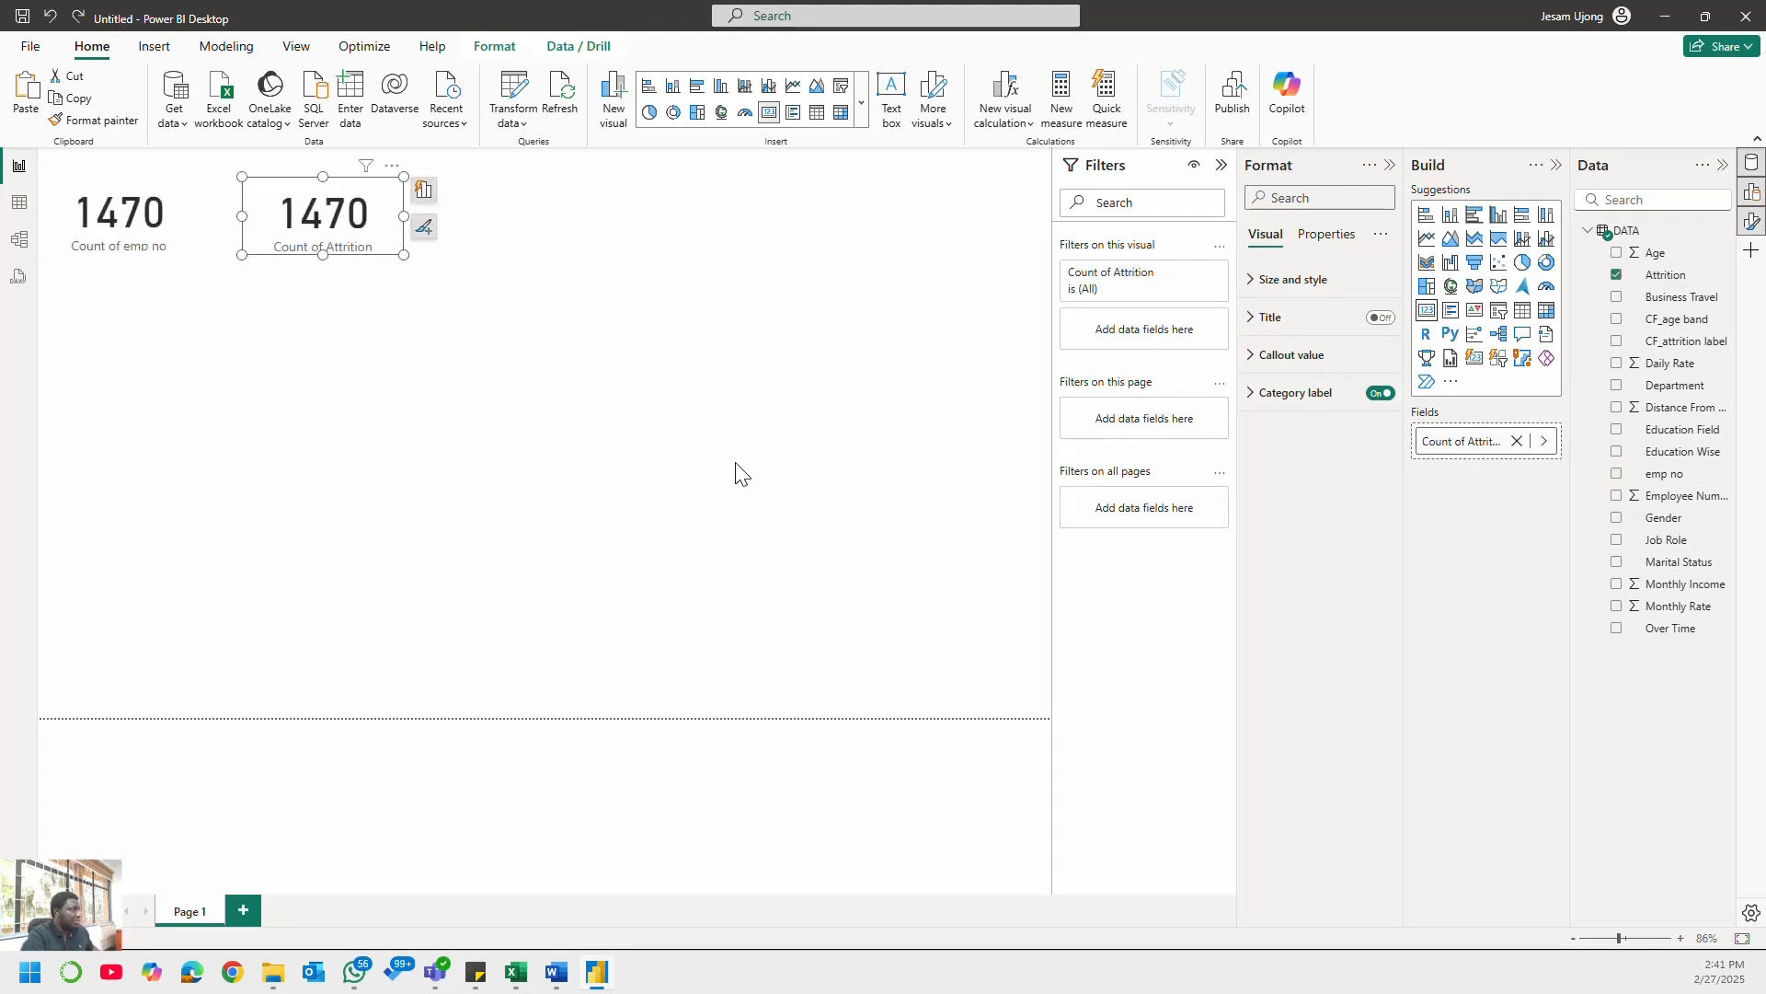
pyautogui.click(741, 472)
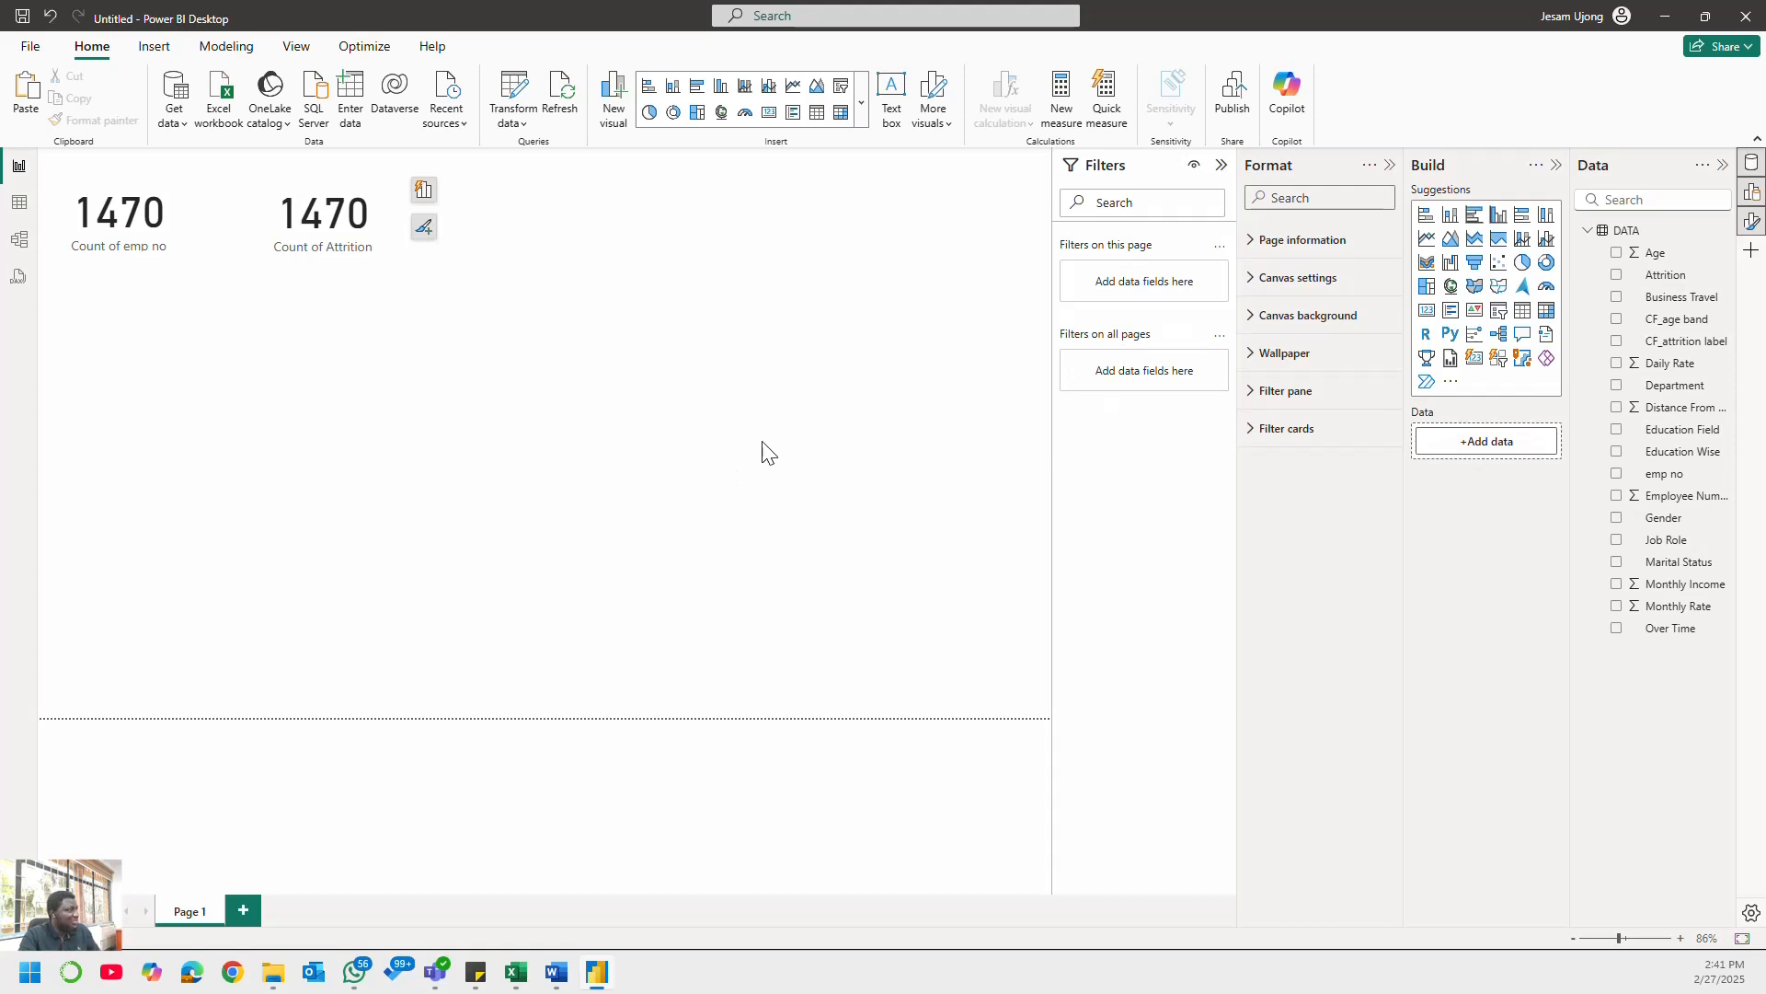
# - Add Attrition as a visual-level filter on the Attrition count card and filter it to Yes
pyautogui.click(382, 223)
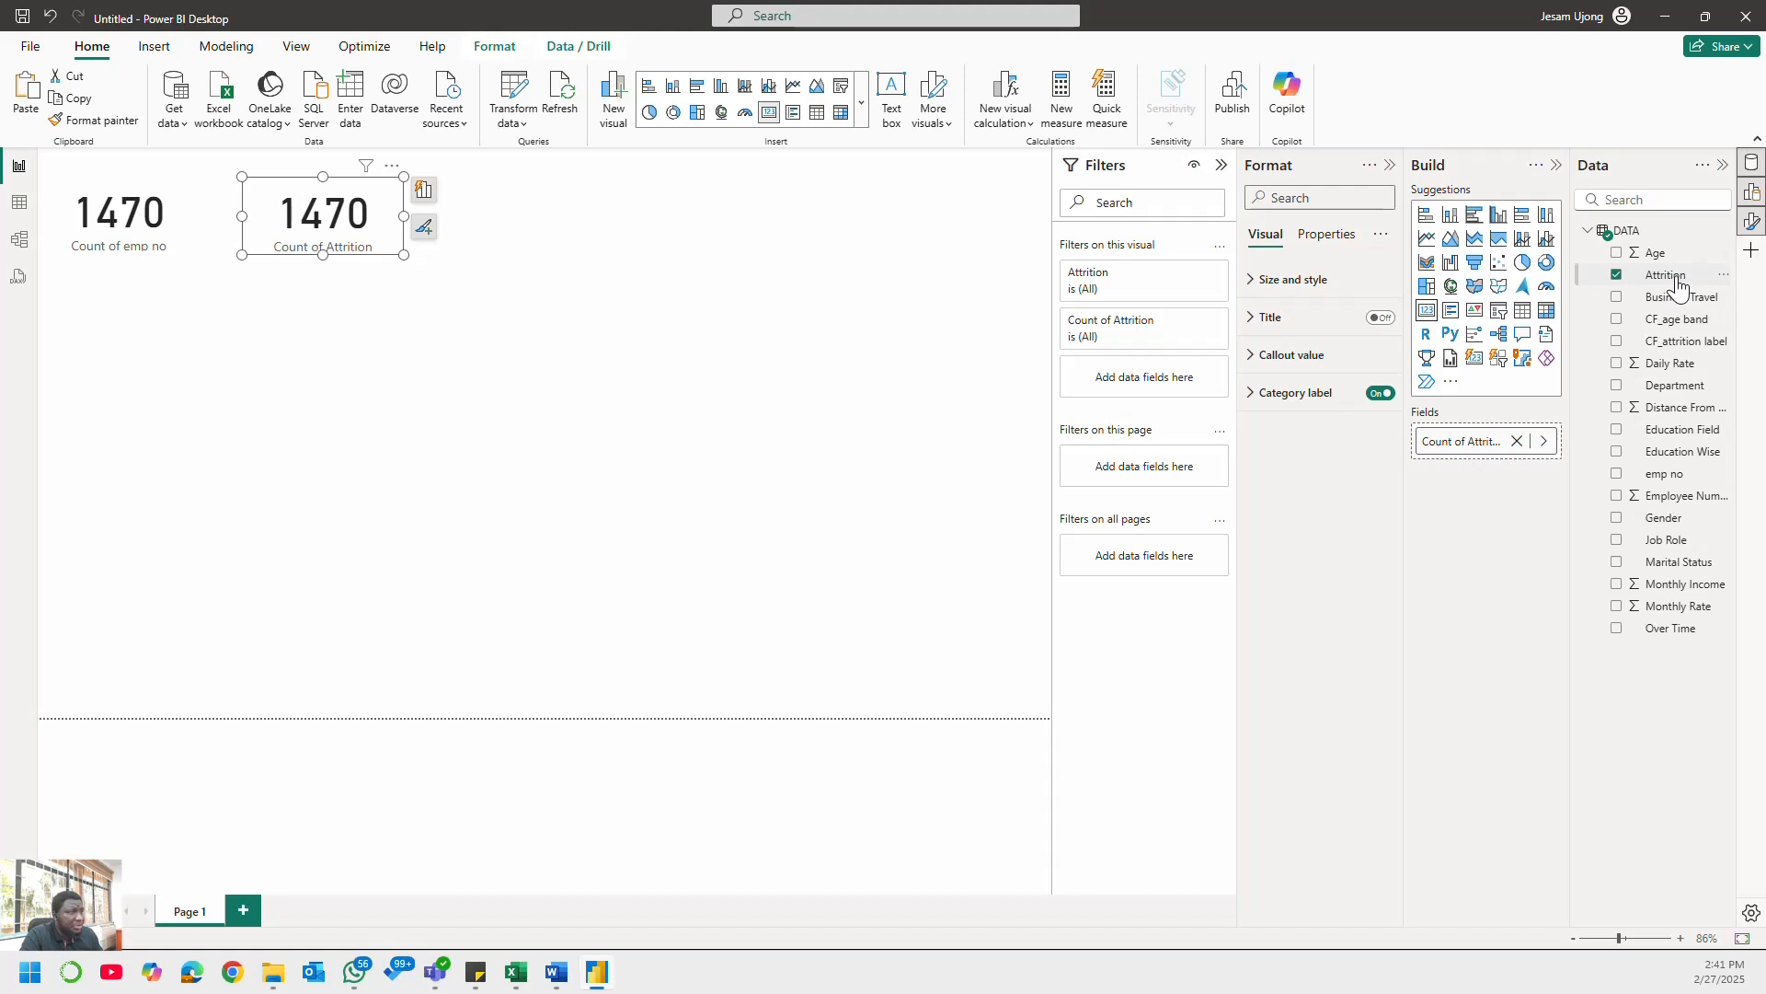
pyautogui.moveTo(1667, 276); pyautogui.dragTo(1176, 389)
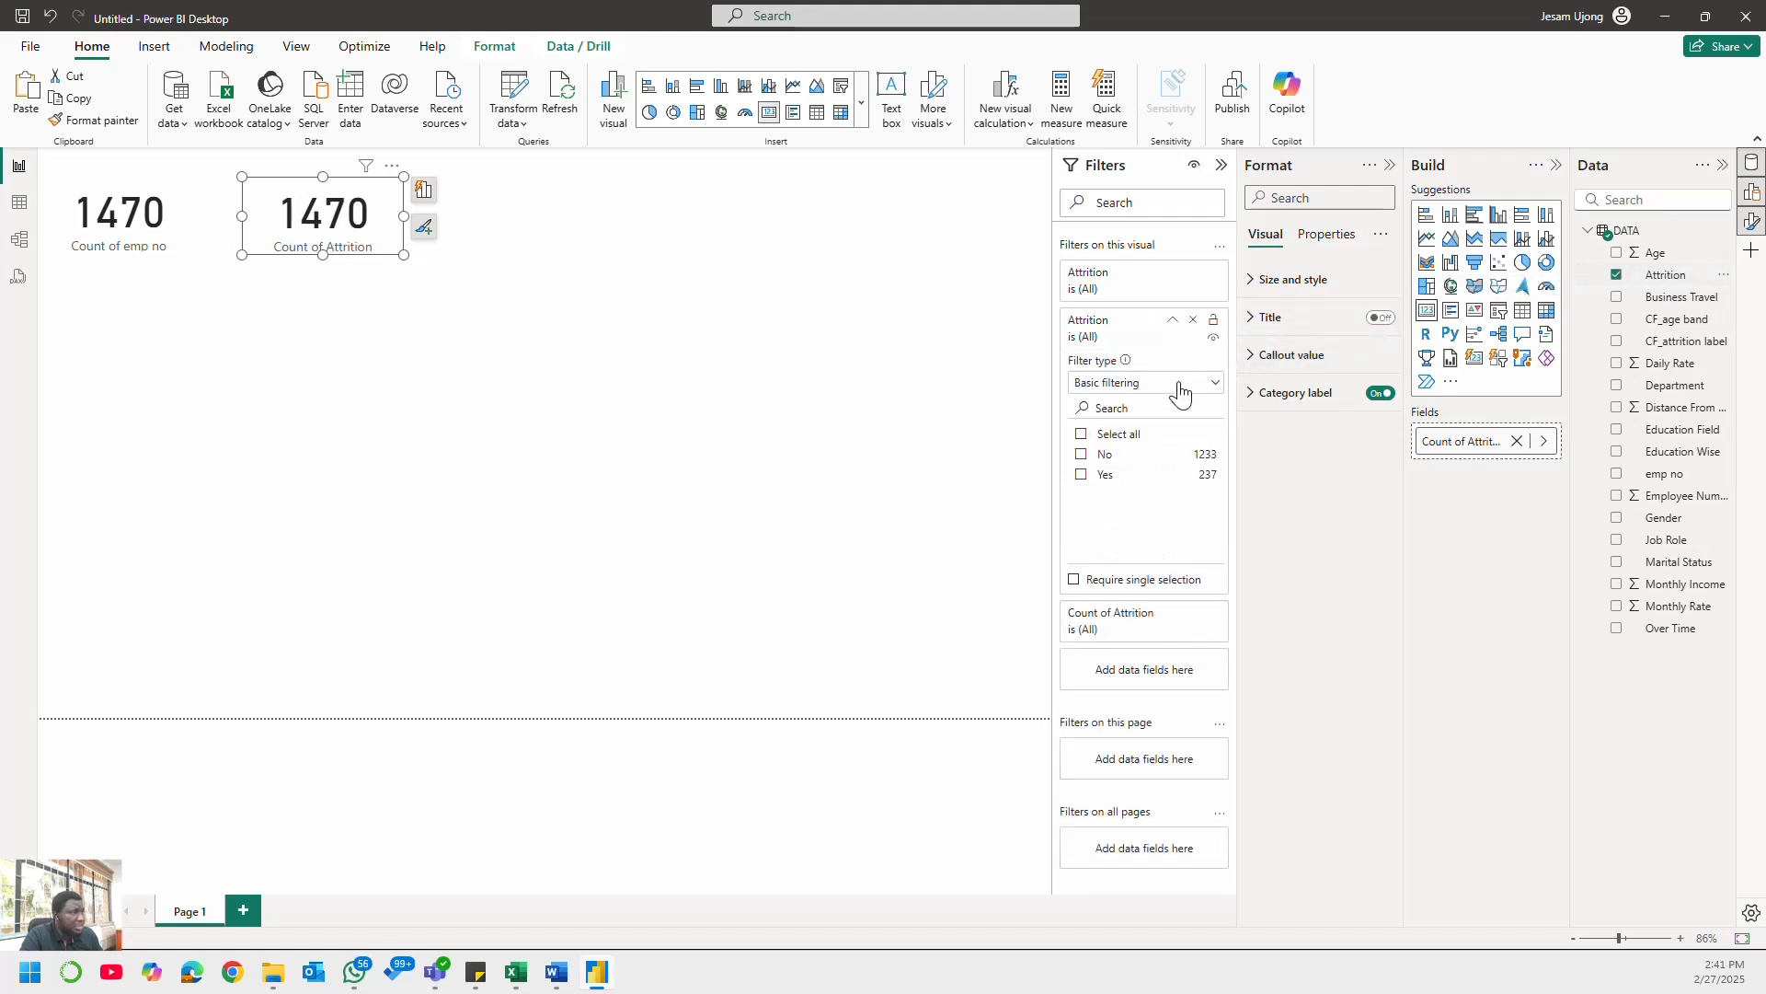
pyautogui.click(1082, 476)
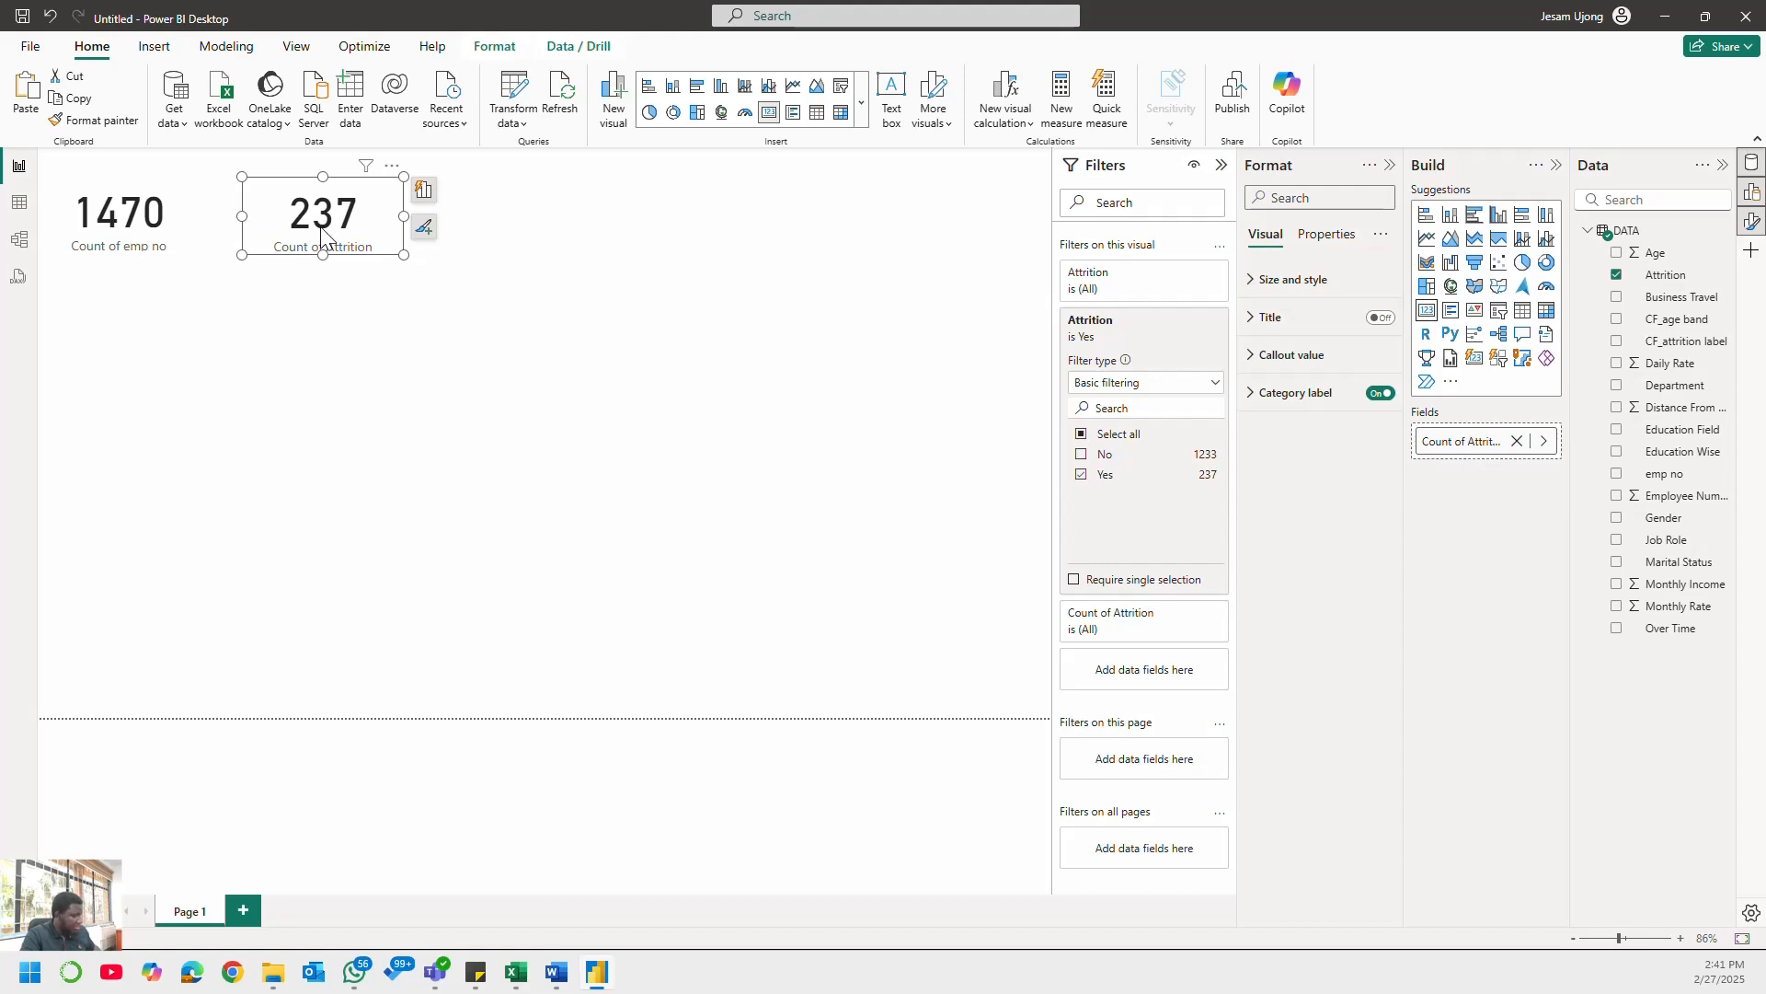
# - Duplicate the Attrition count card and place the copy beside it in the same row
pyautogui.hotkey('ctrl', 'c')
pyautogui.hotkey('ctrl', 'v')
pyautogui.moveTo(290, 236); pyautogui.dragTo(489, 230)
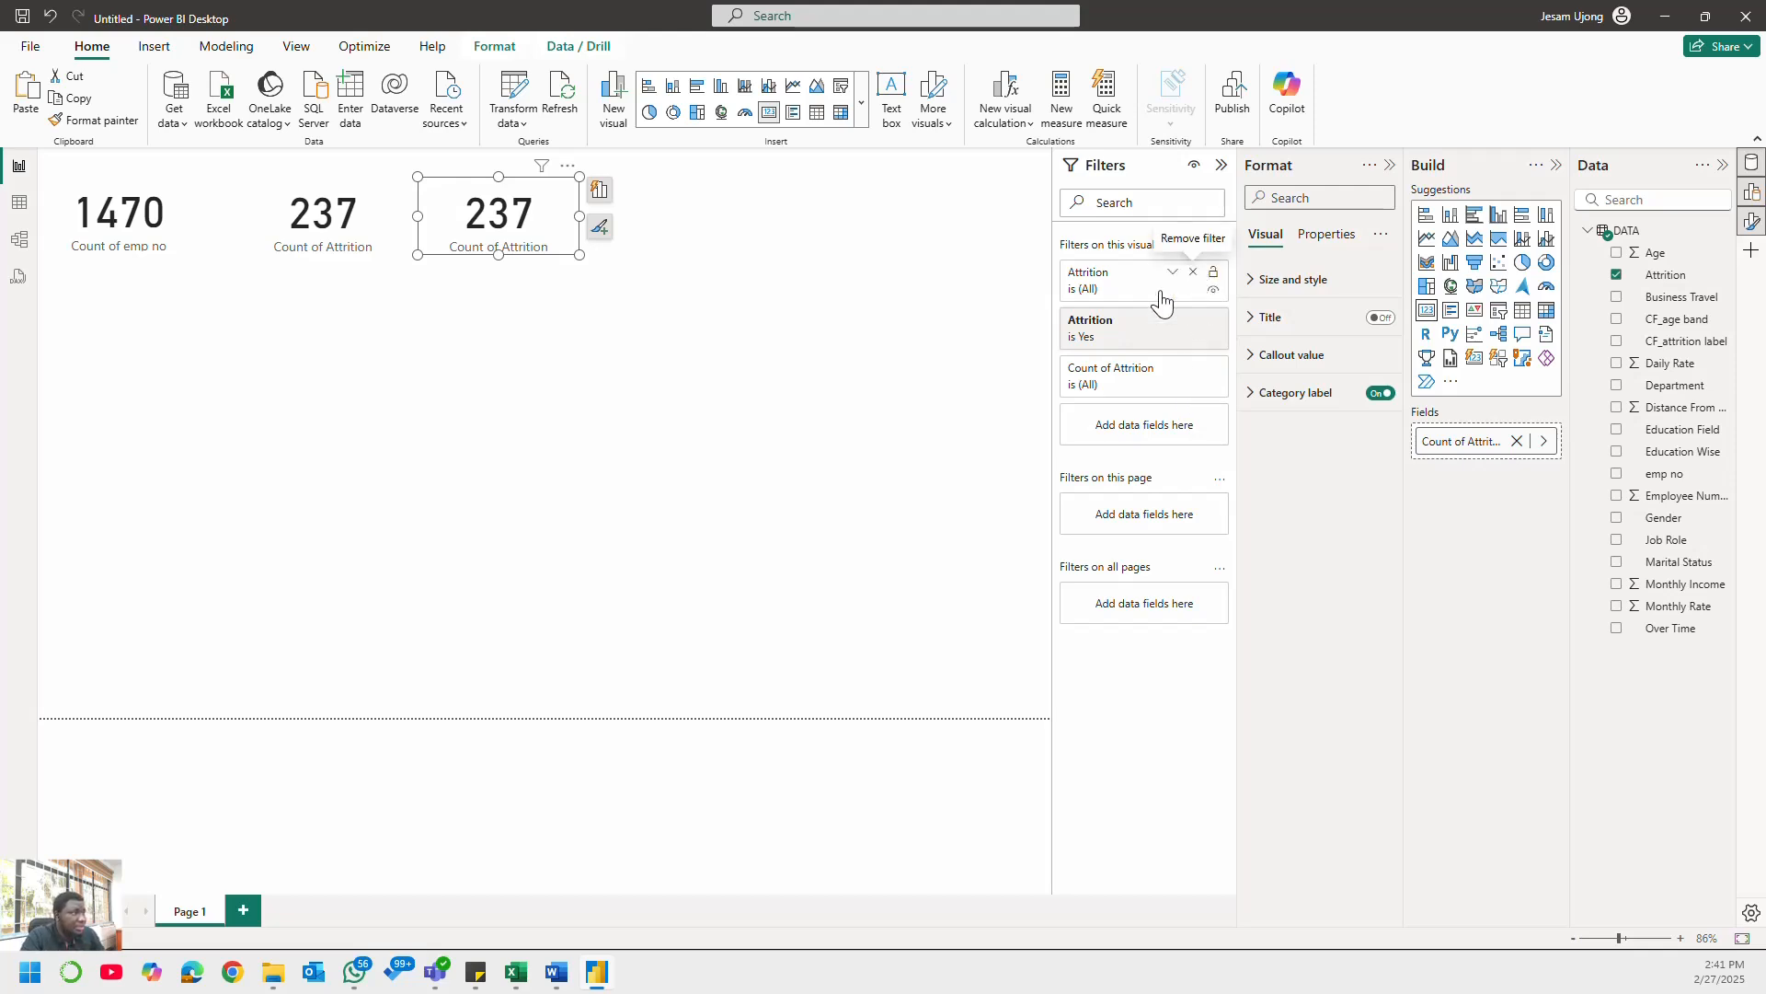
# - Change the copied card's Attrition filter from Yes to No
pyautogui.click(1103, 343)
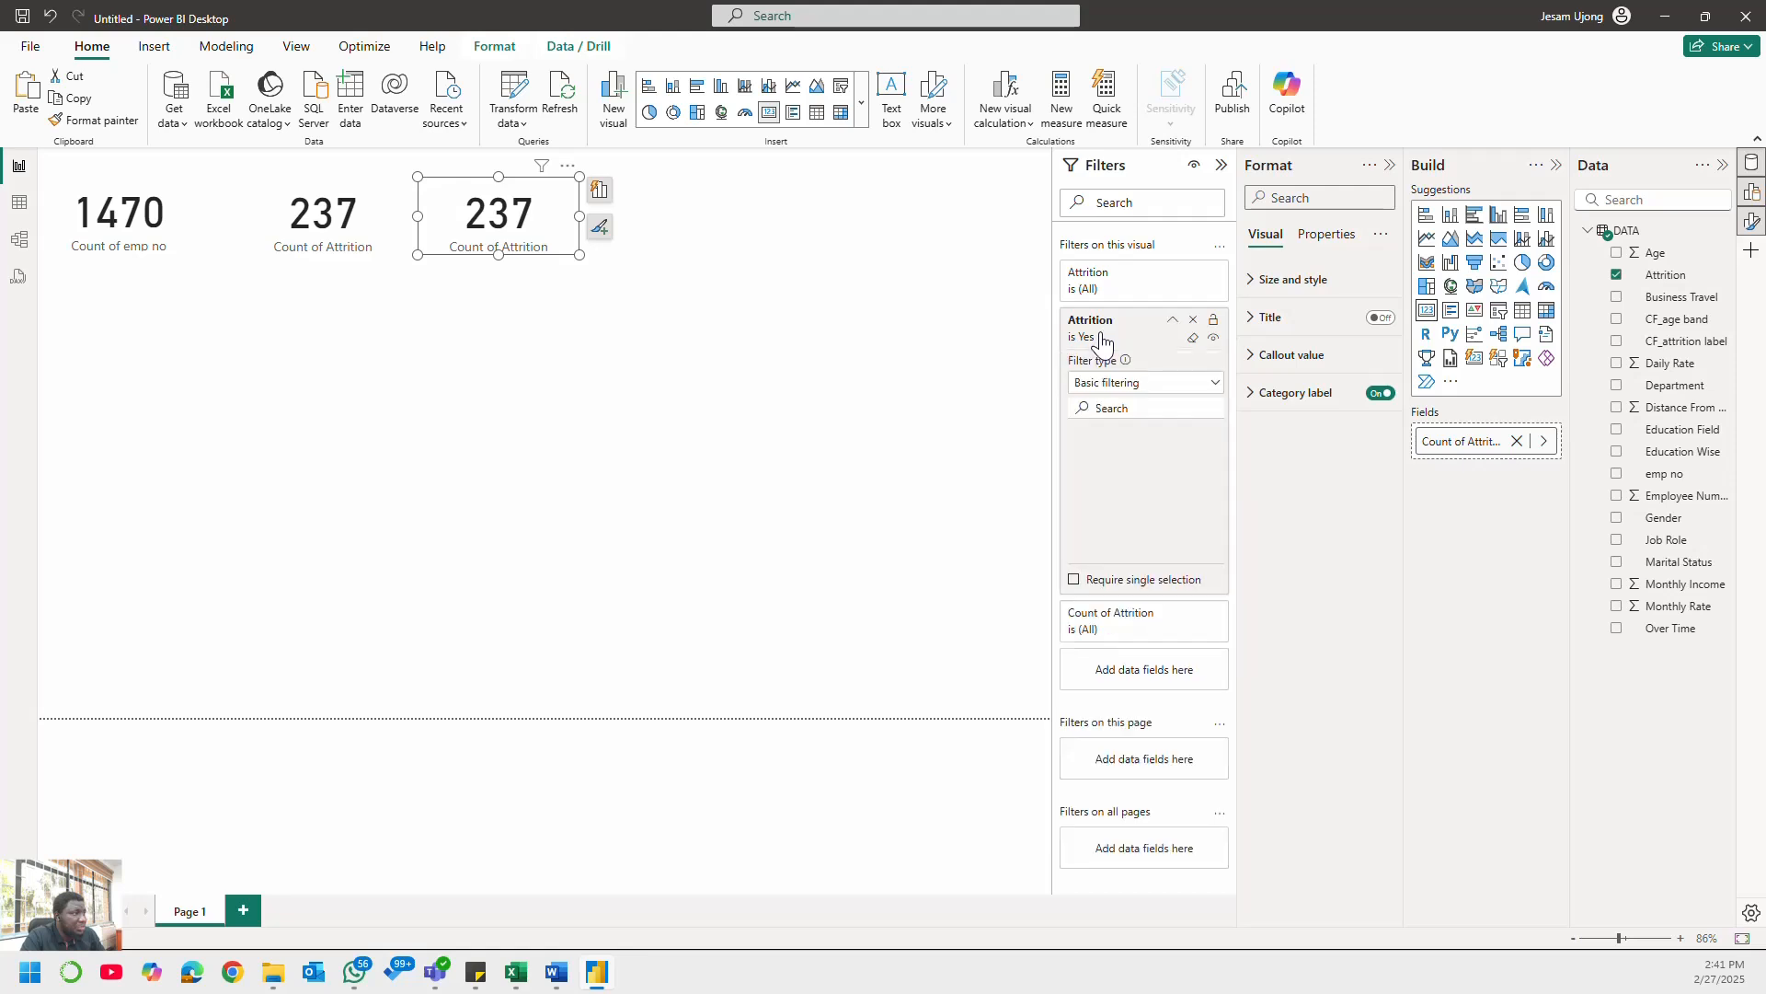
pyautogui.click(1083, 454)
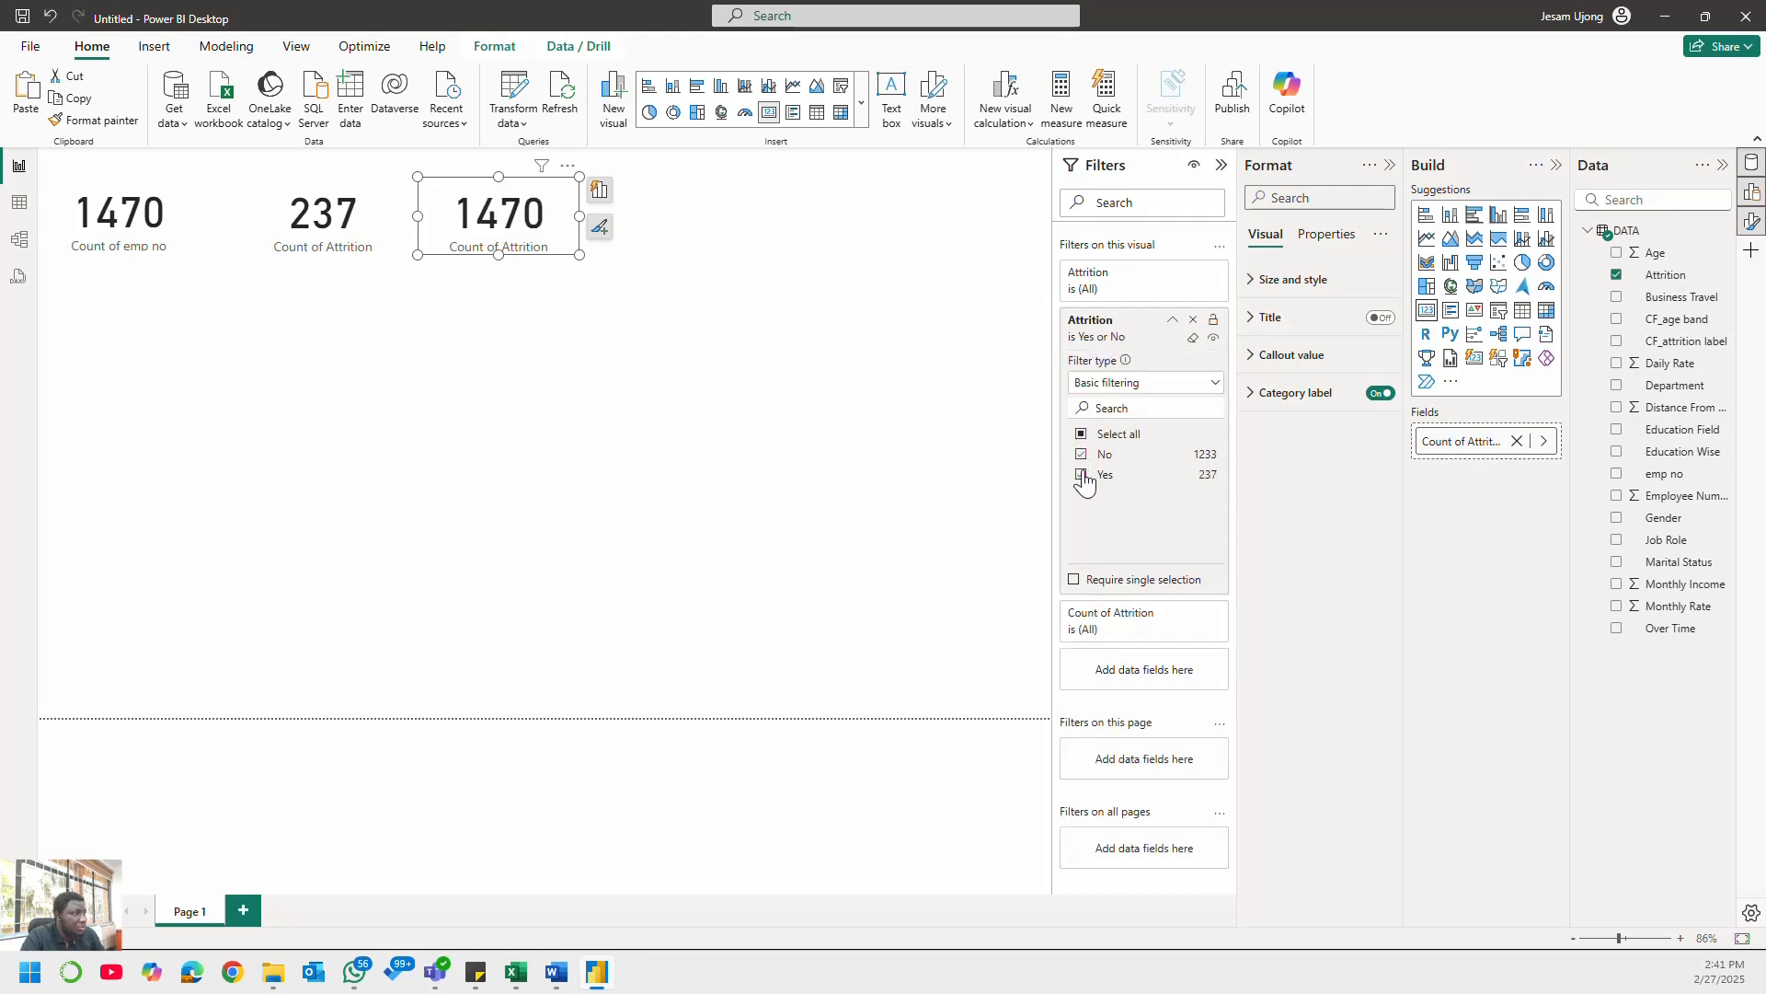
pyautogui.click(1092, 474)
pyautogui.click(1173, 320)
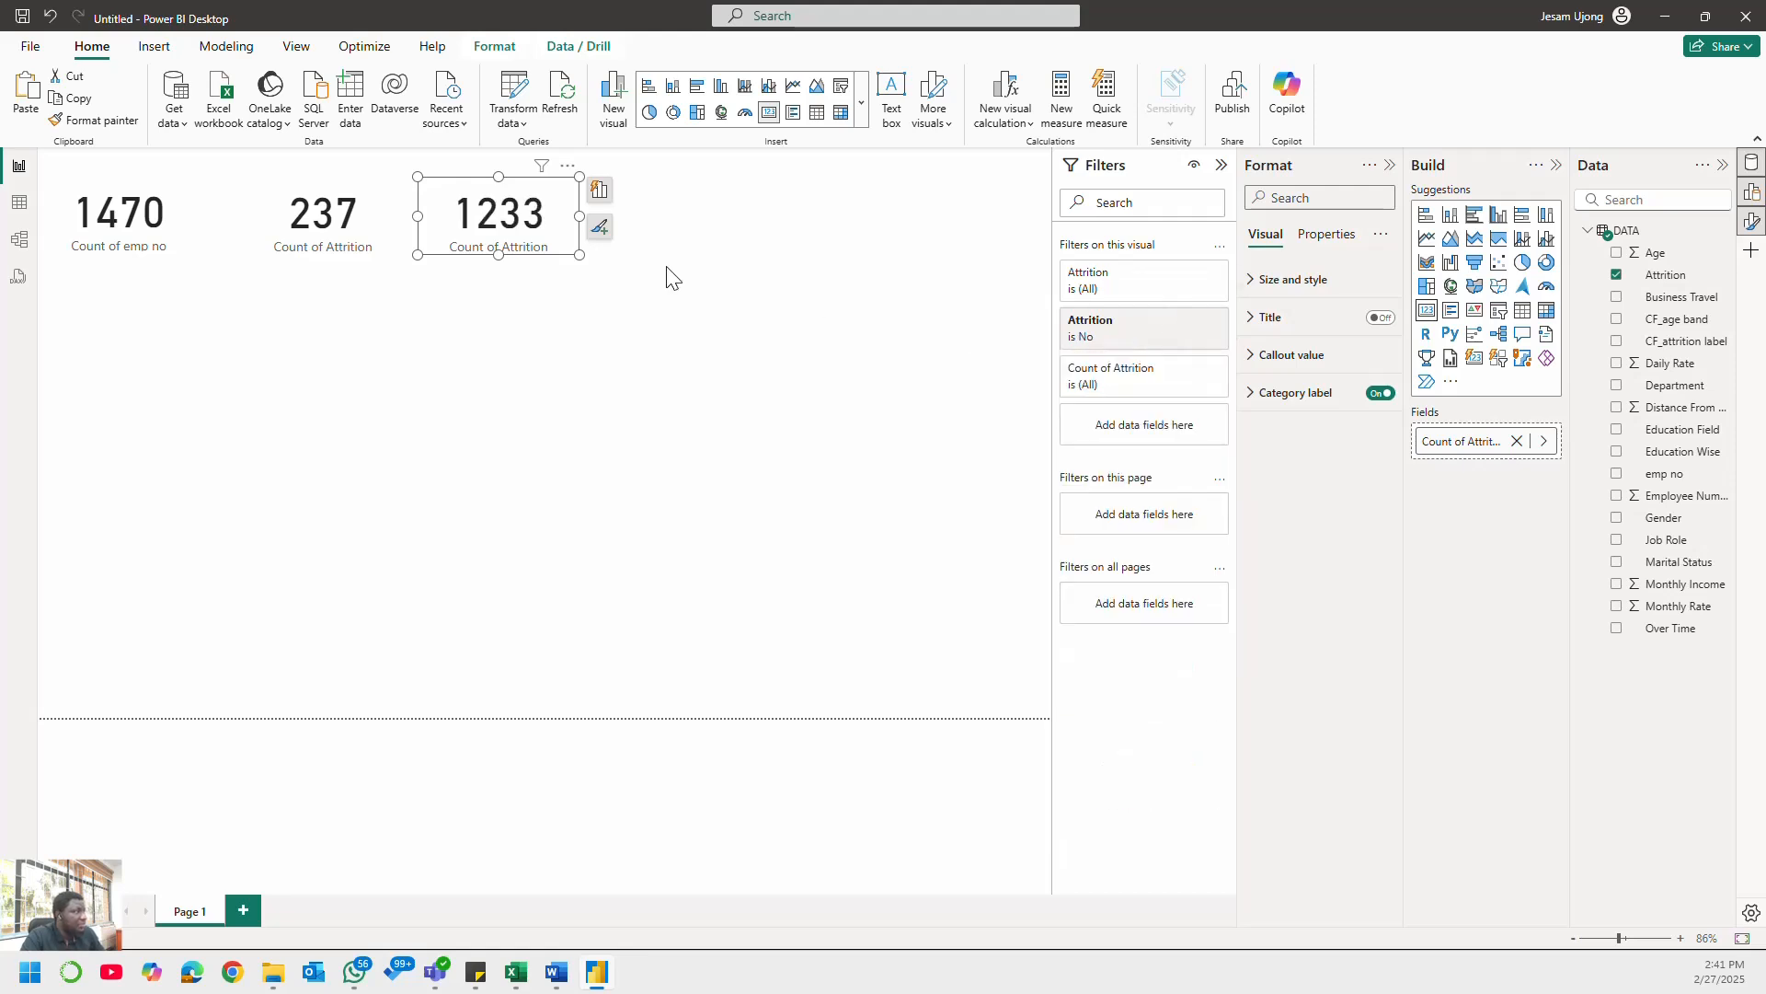
# - Rename the copied card's Attrition count field as Active Employees
pyautogui.doubleClick(1447, 444)
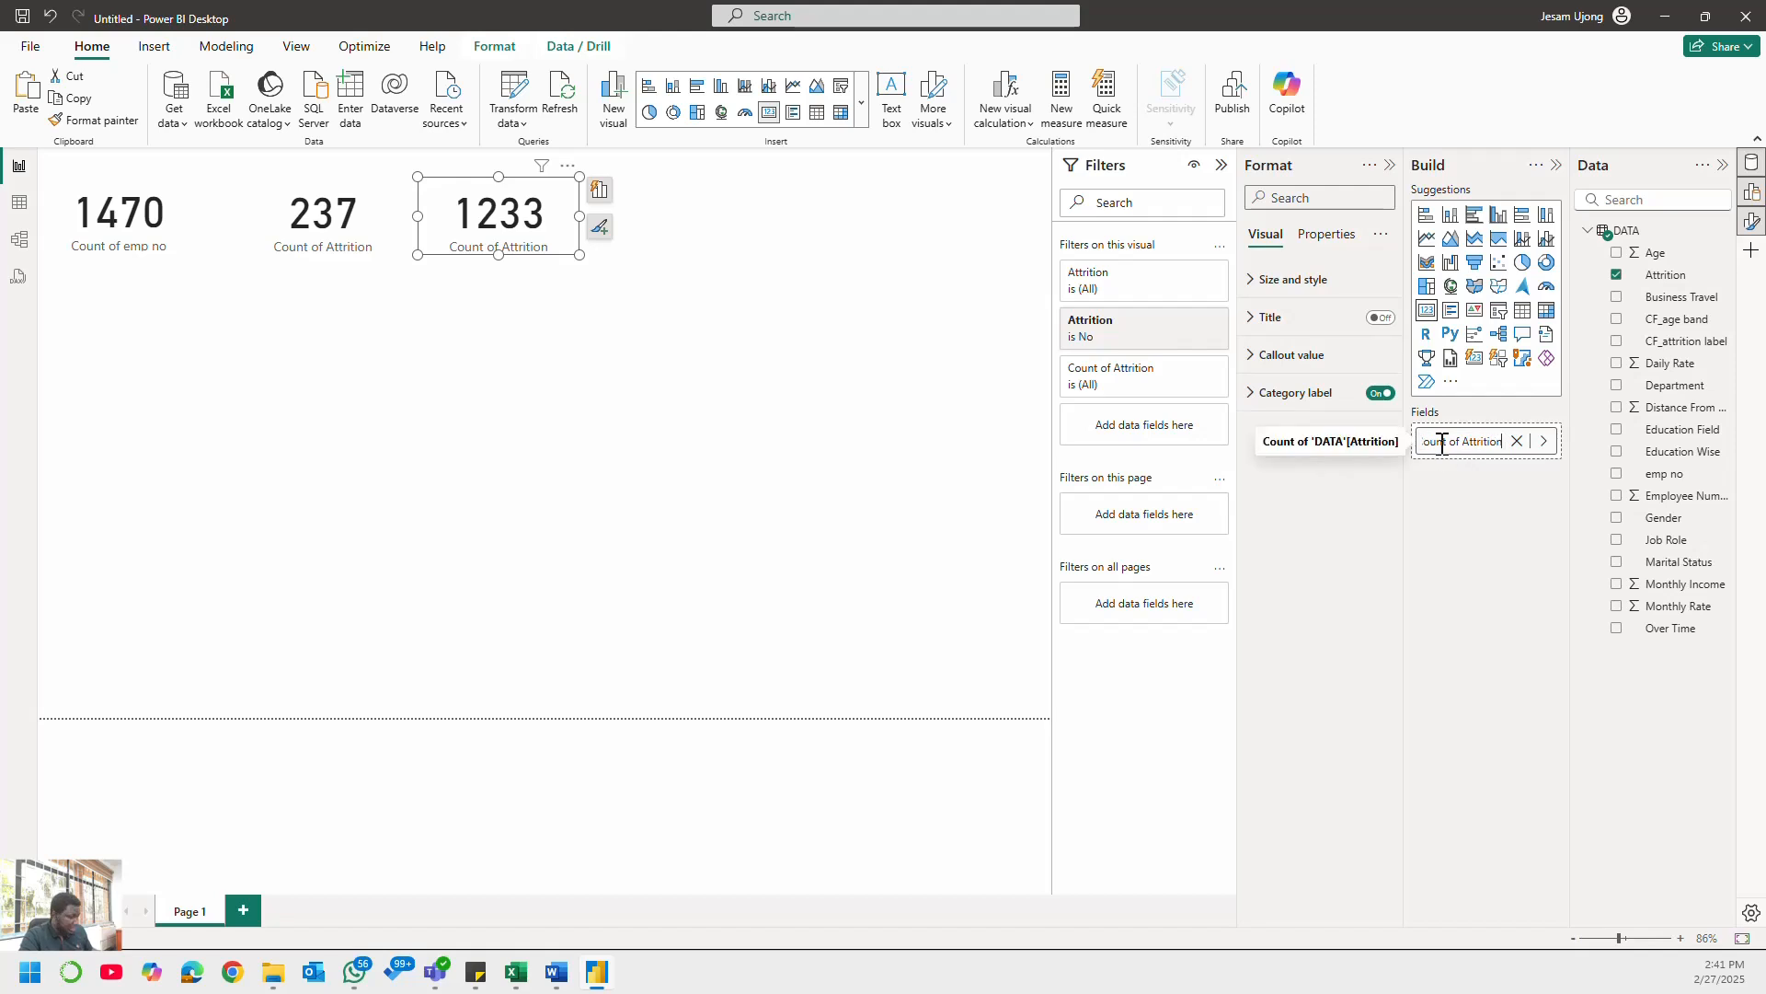
pyautogui.write('Active Emp')
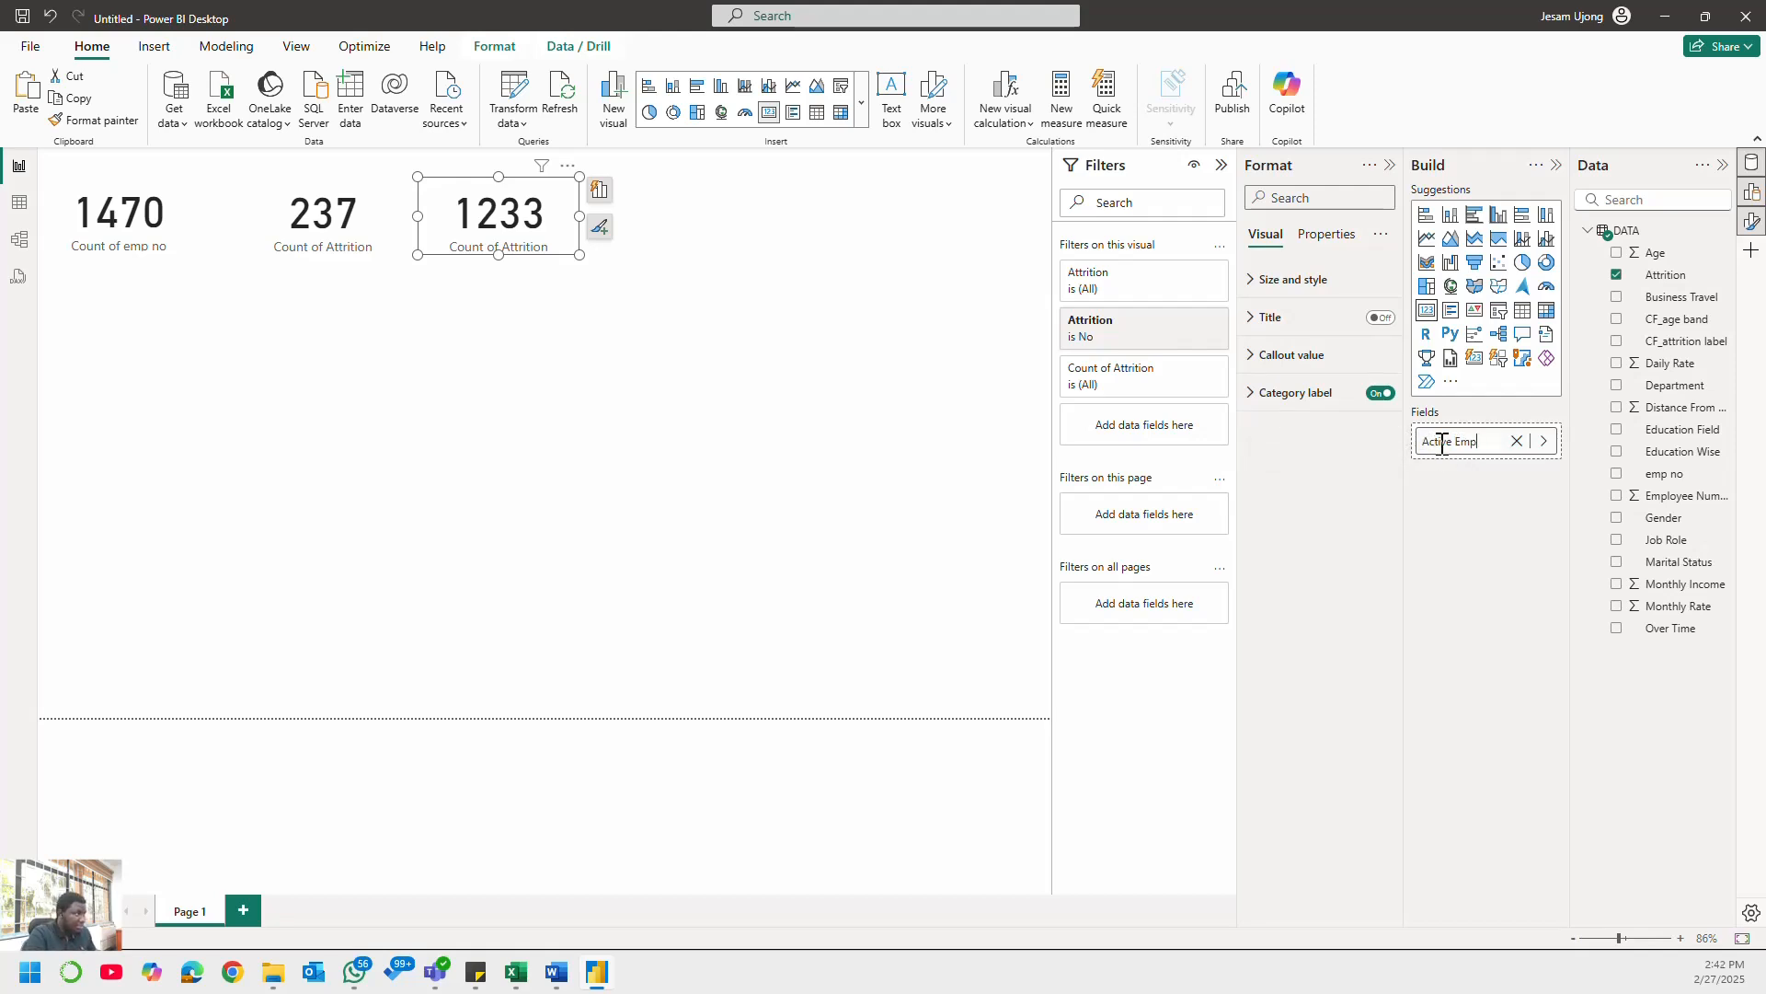
pyautogui.write('loyees')
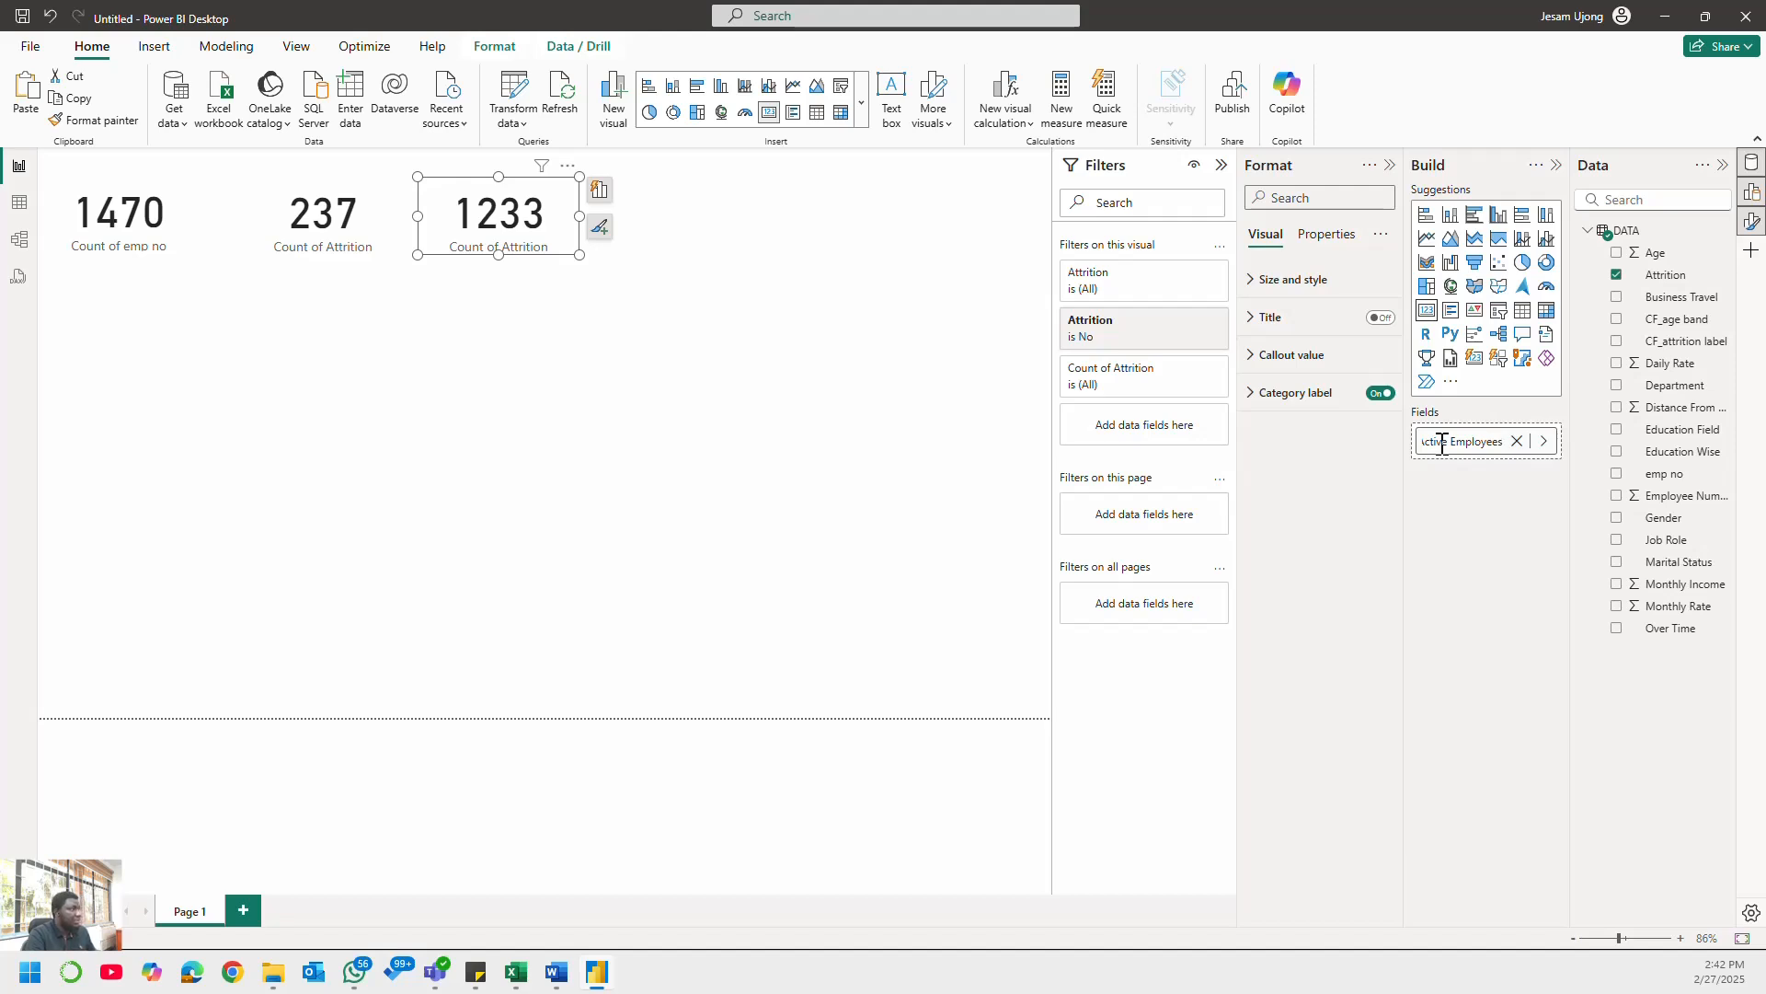
pyautogui.press('Return')
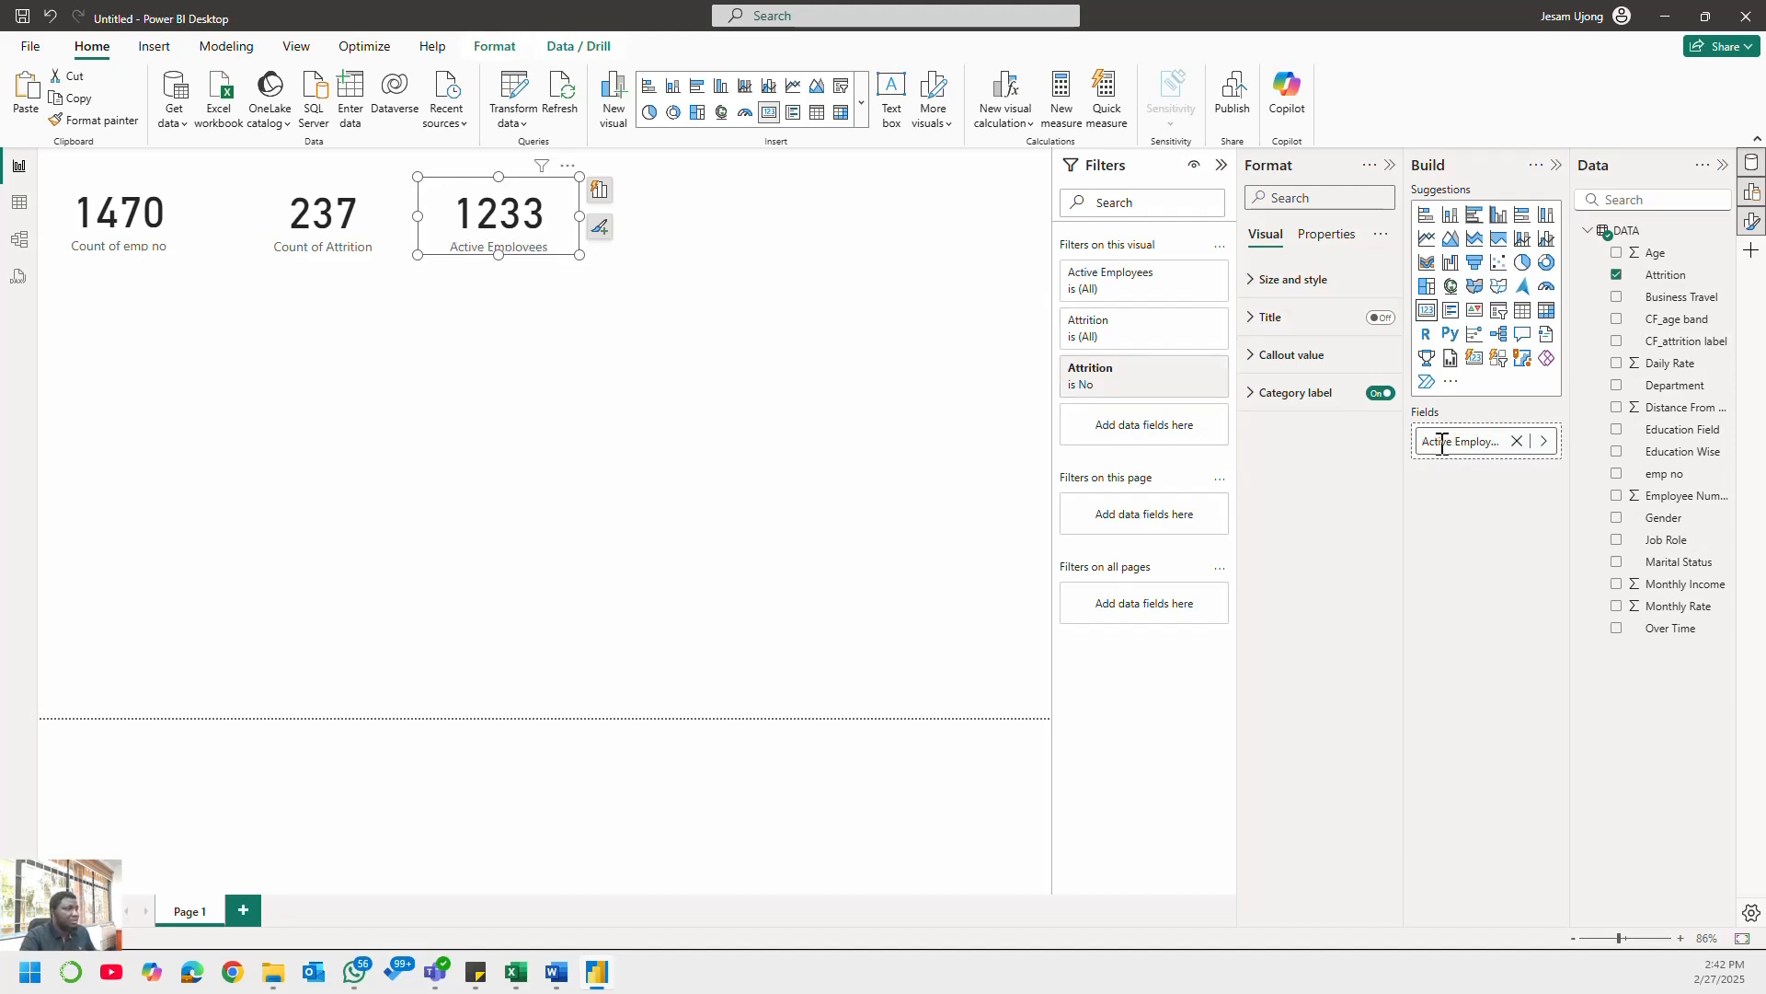
# - Rename the employee number card's field as Total Employees, checking the wording against the KPI list in Word
pyautogui.click(66, 230)
pyautogui.doubleClick(1456, 442)
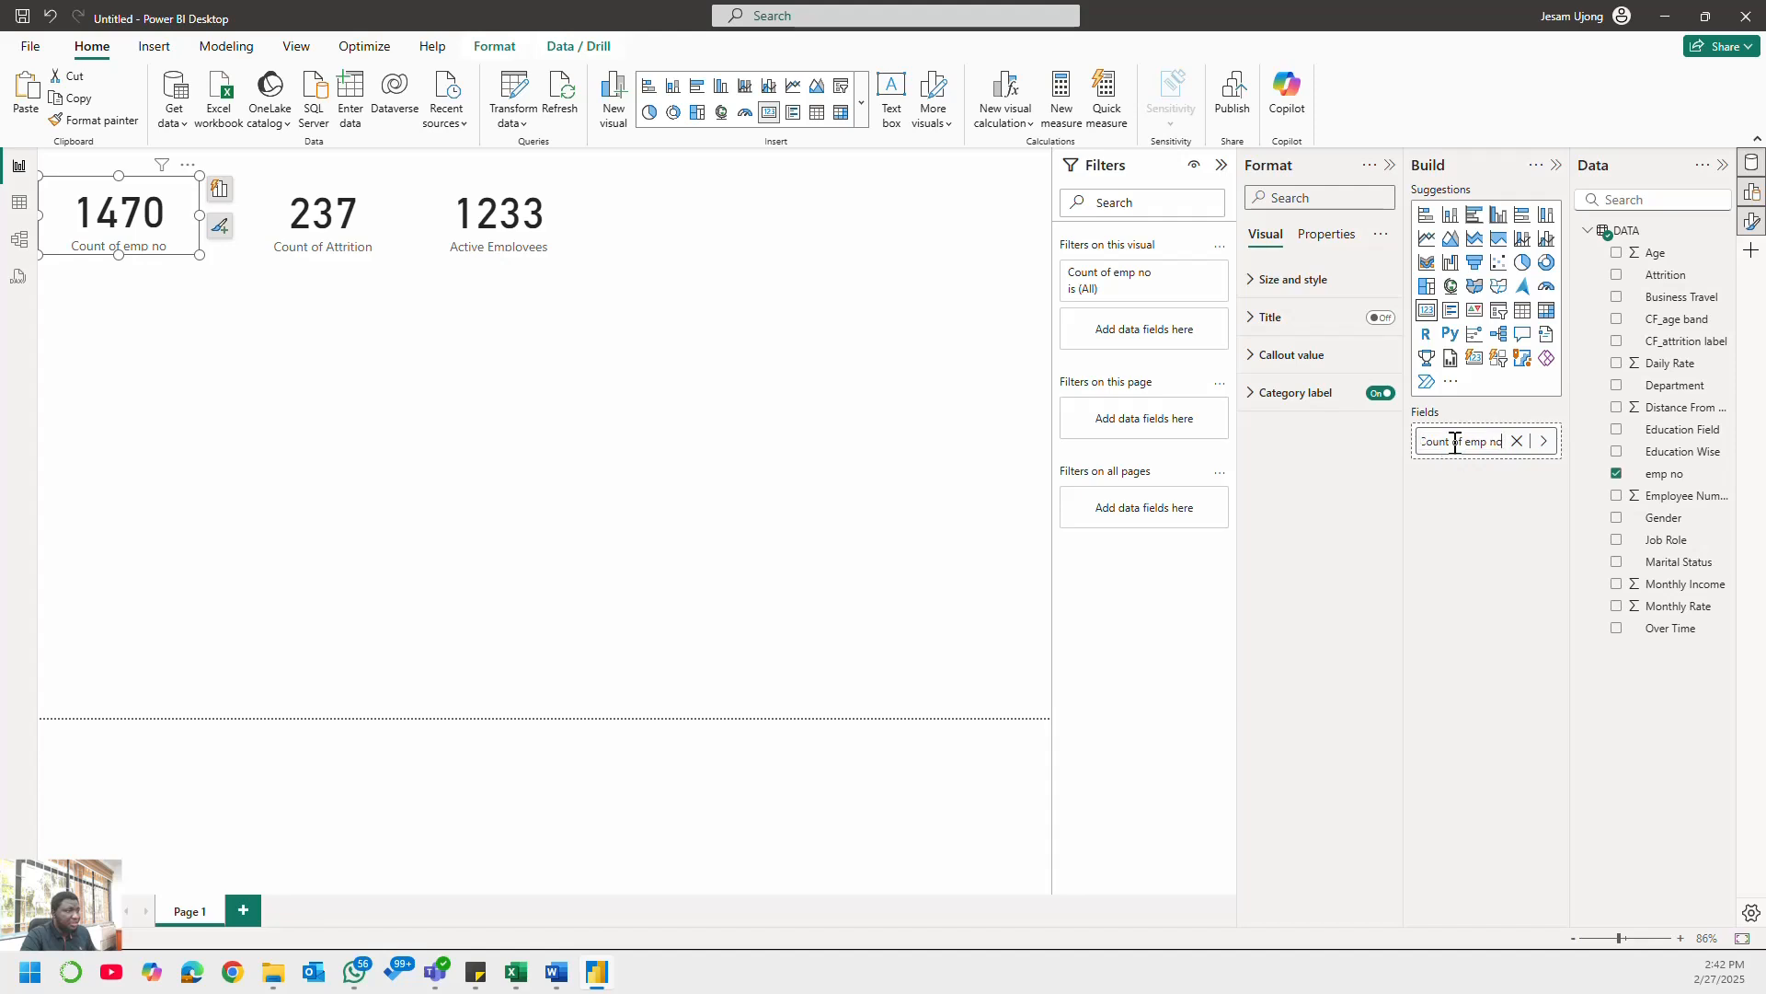
pyautogui.write('Total')
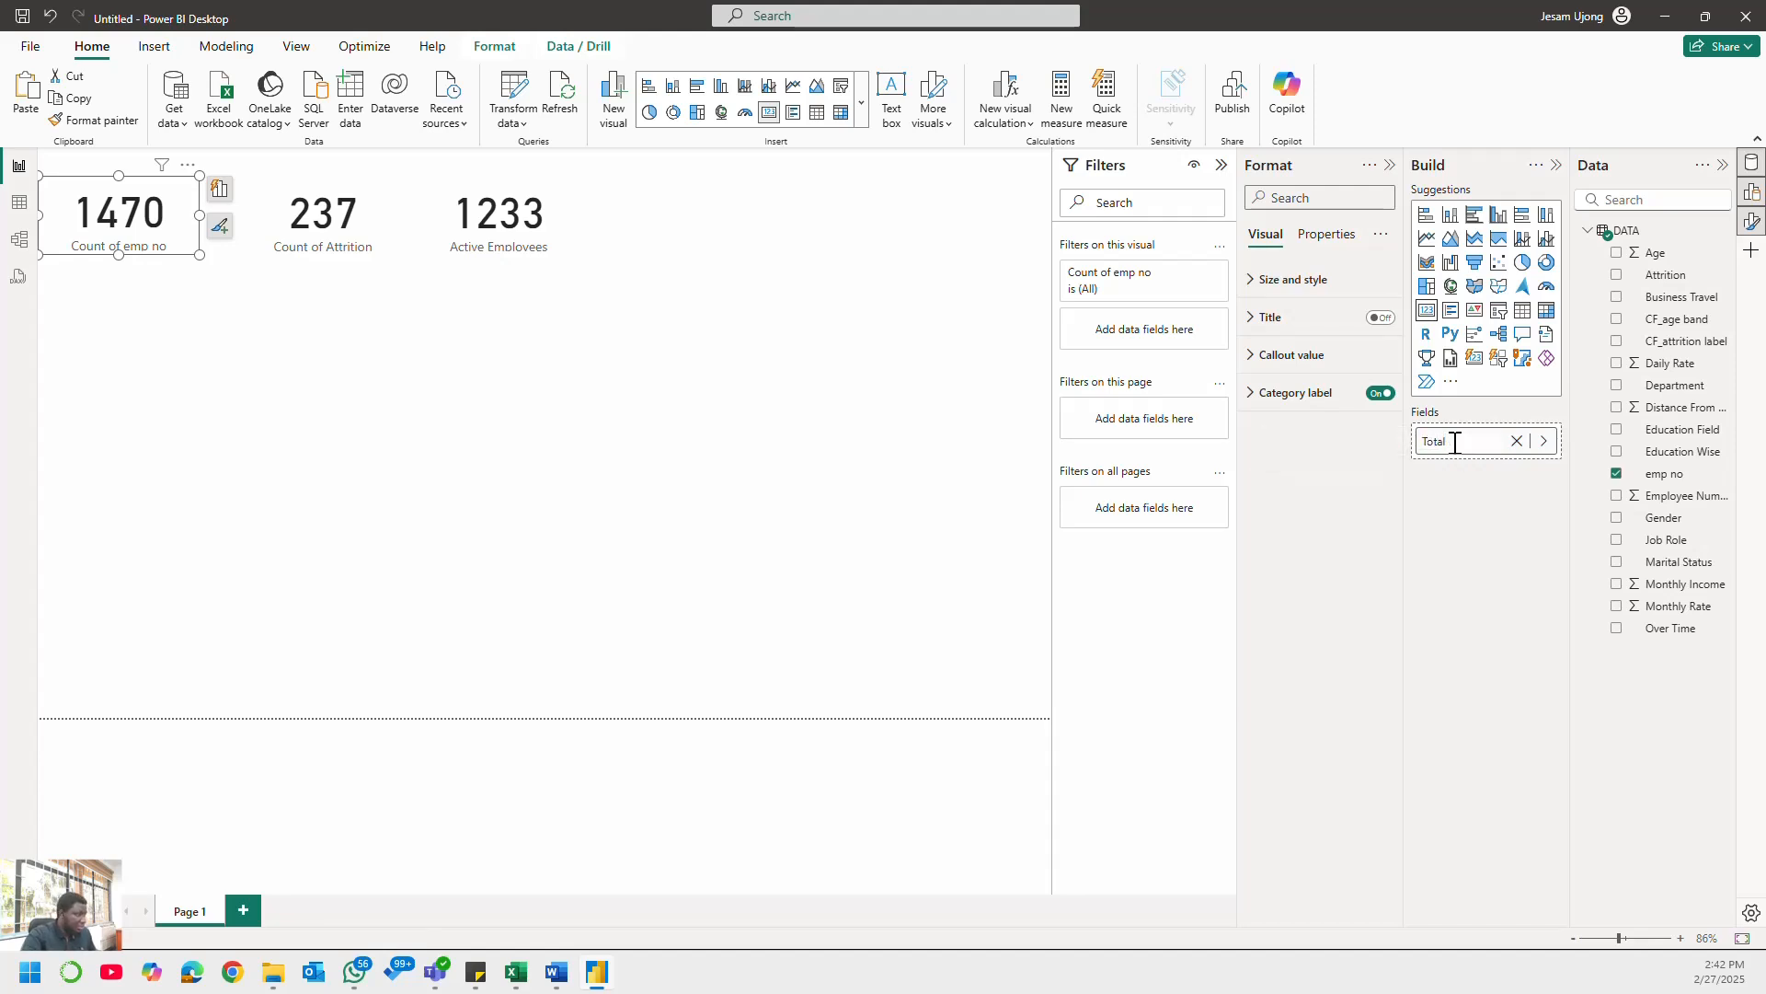
pyautogui.click(548, 978)
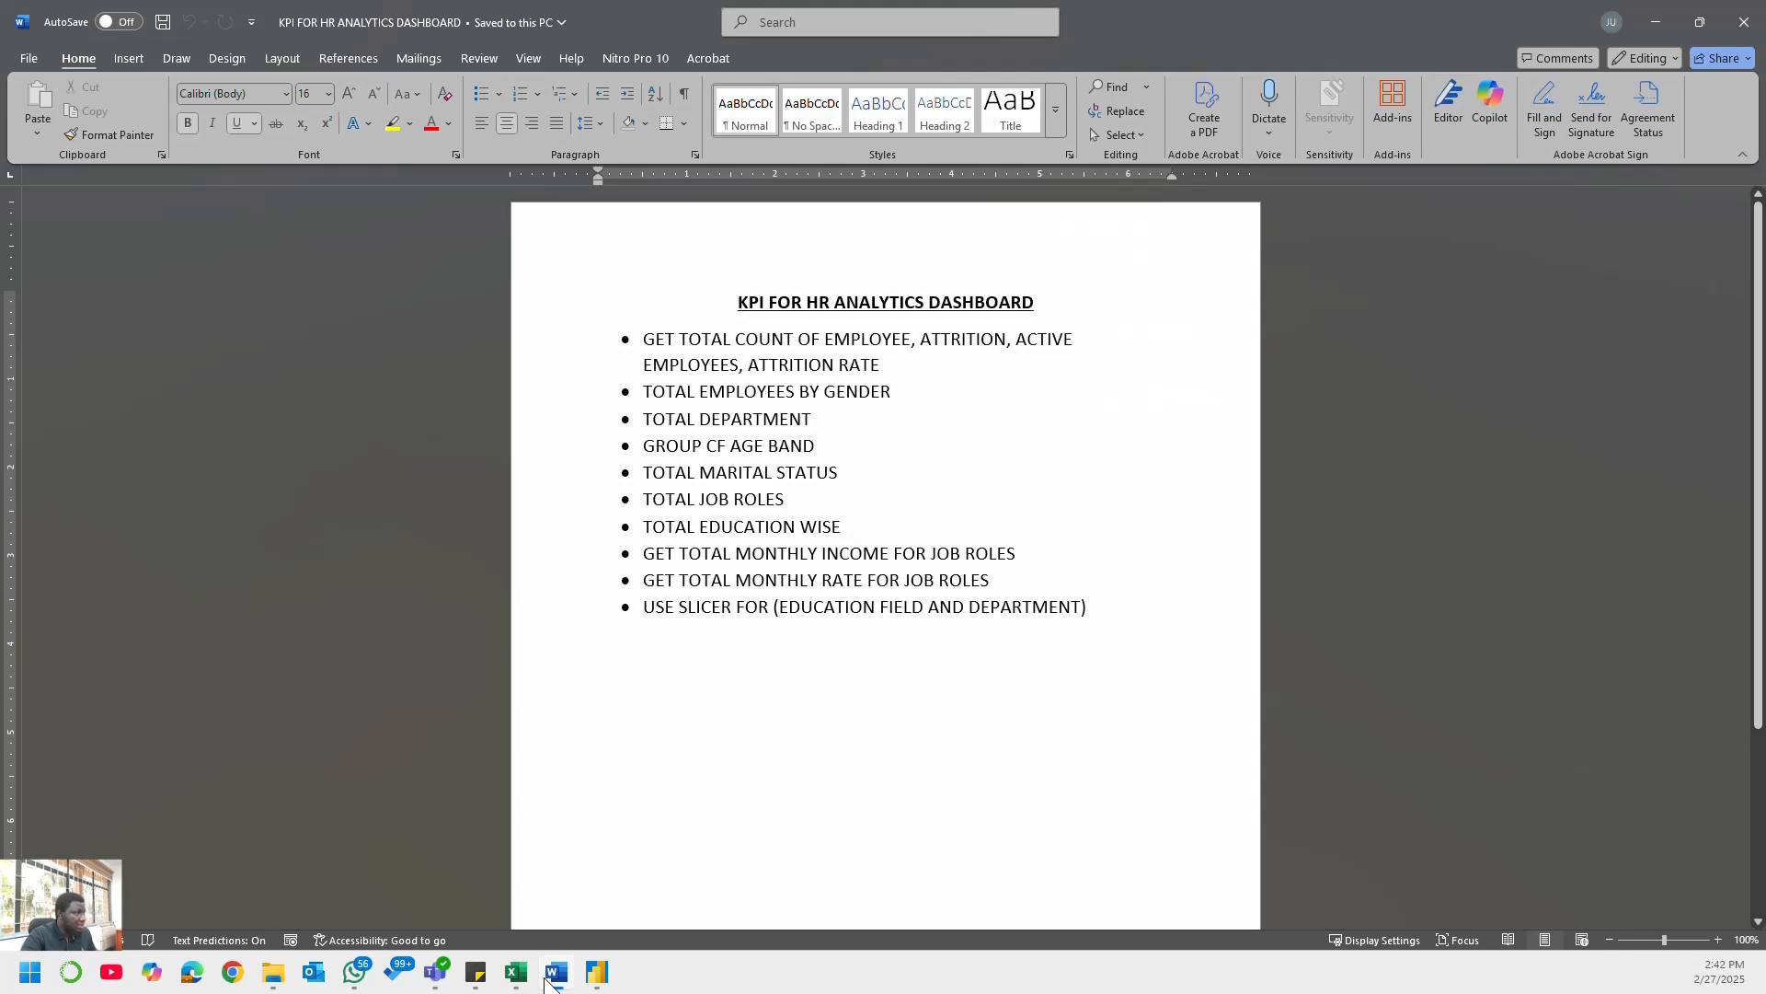
pyautogui.click(549, 976)
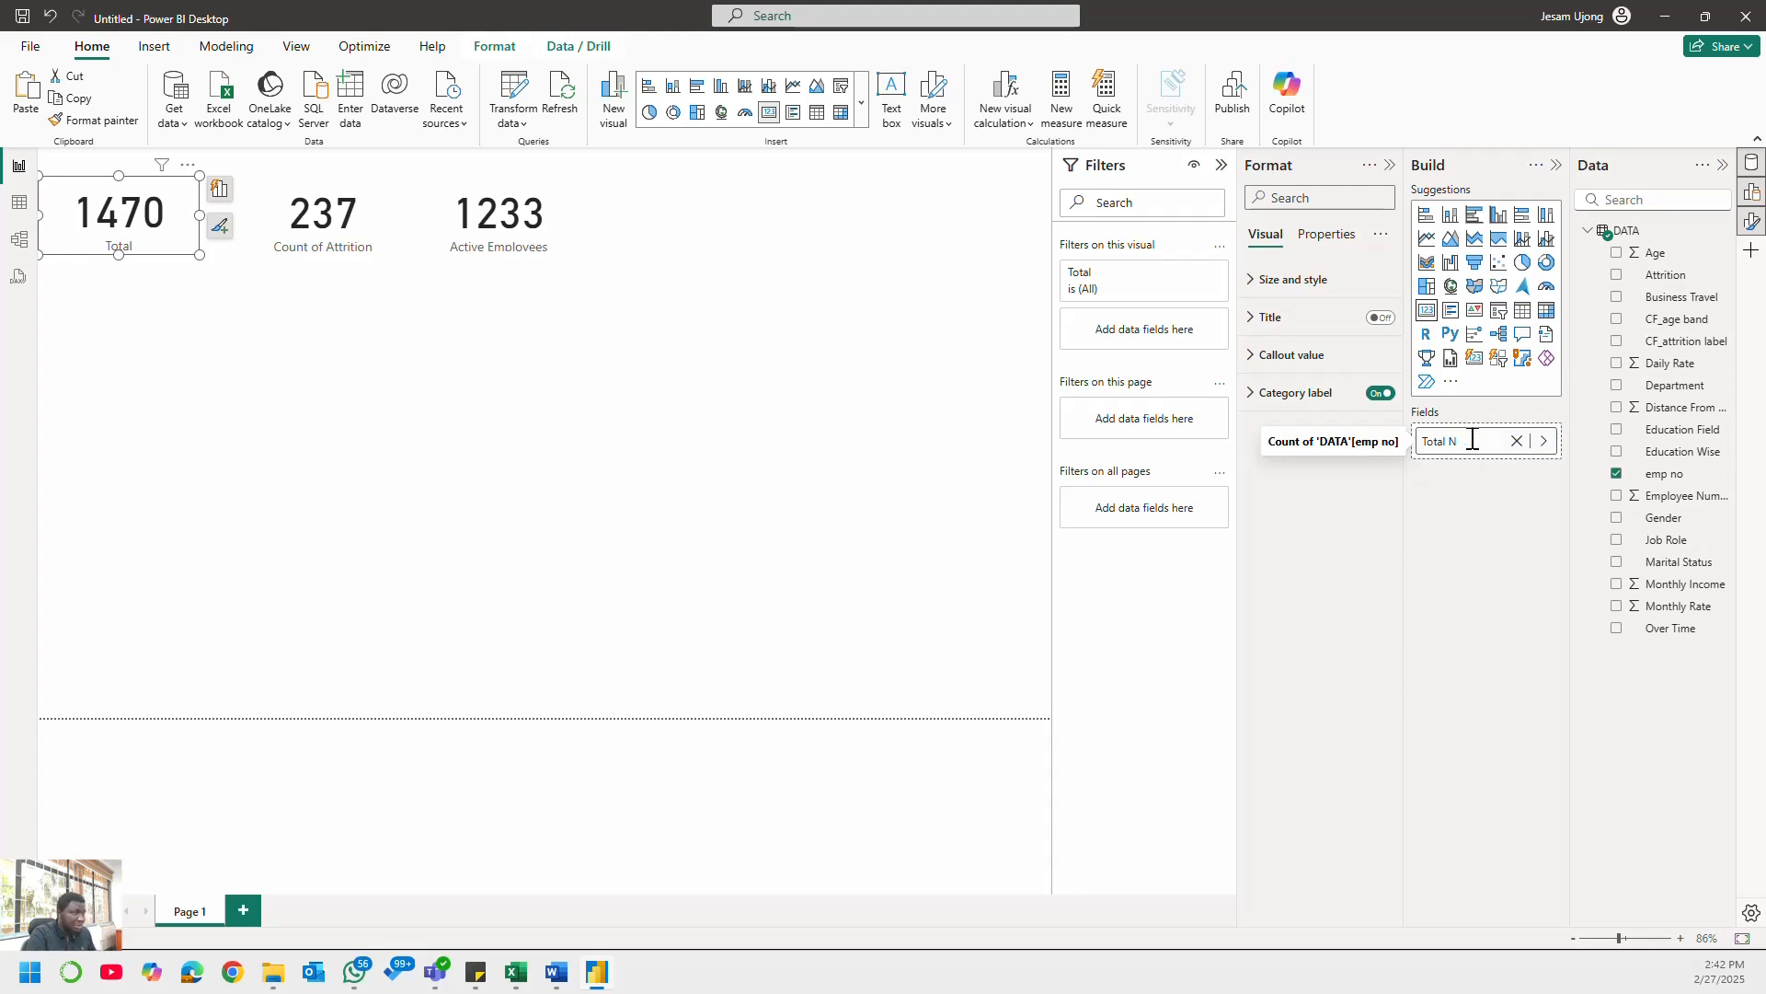
pyautogui.press('BackSpace')
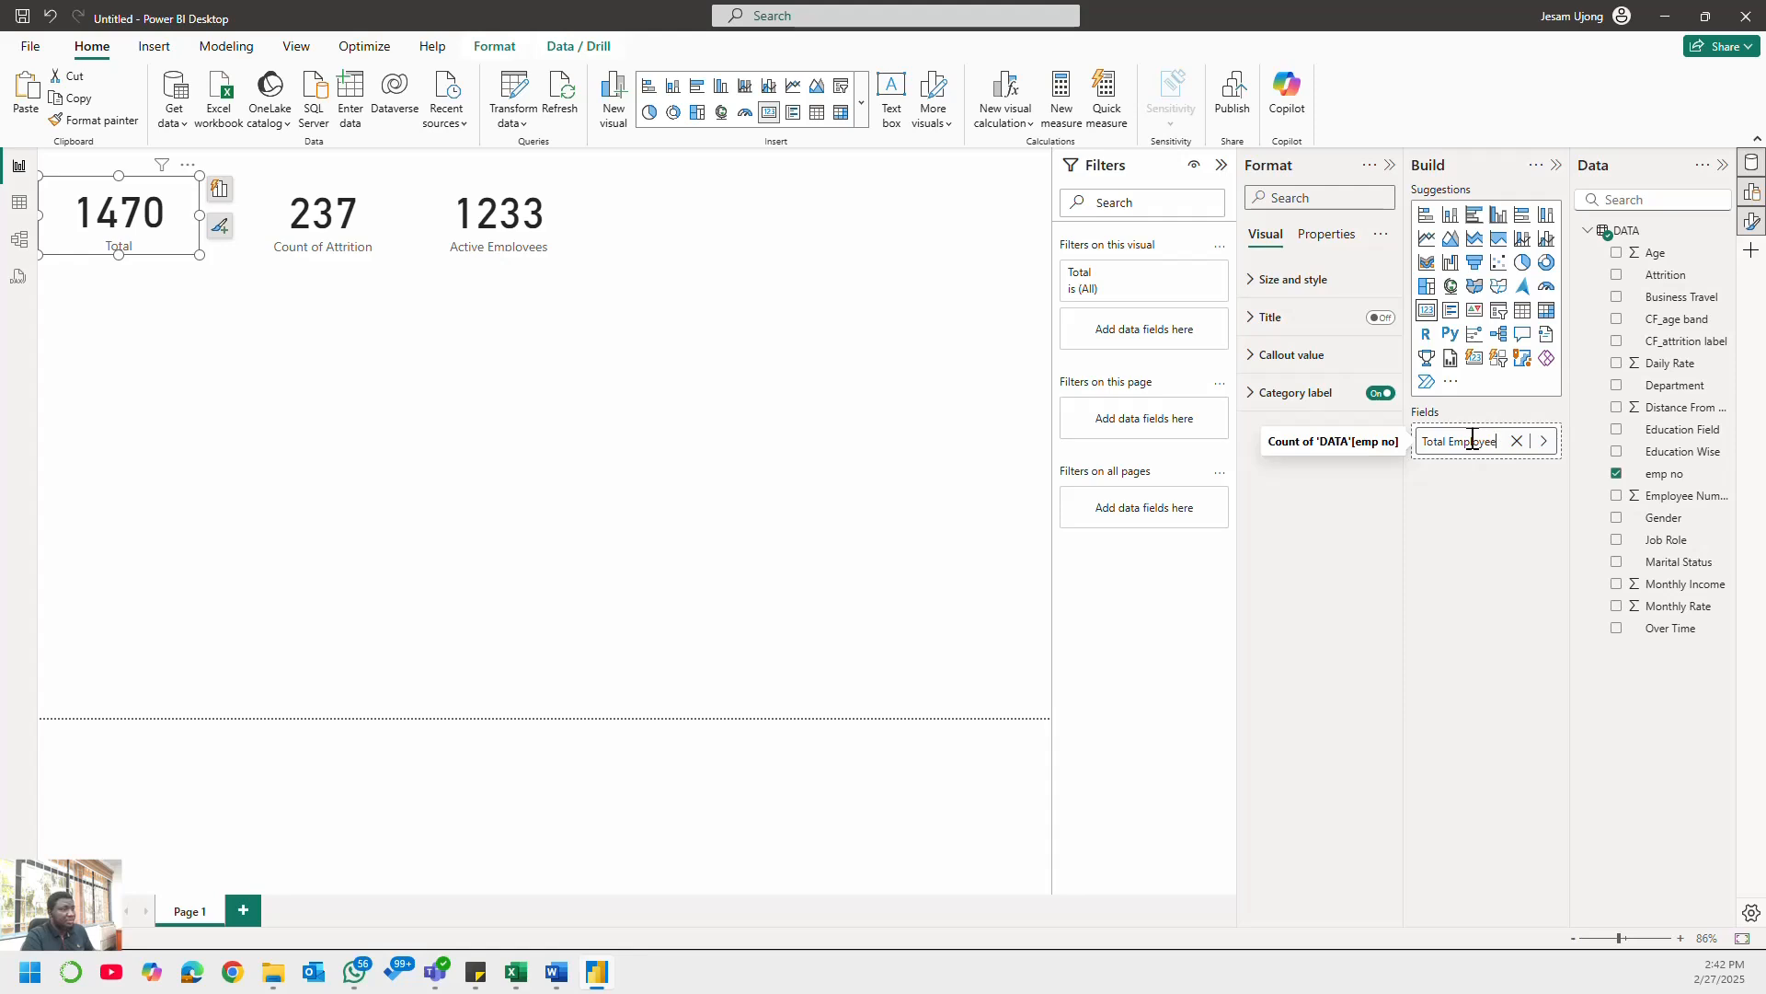
pyautogui.press('Return')
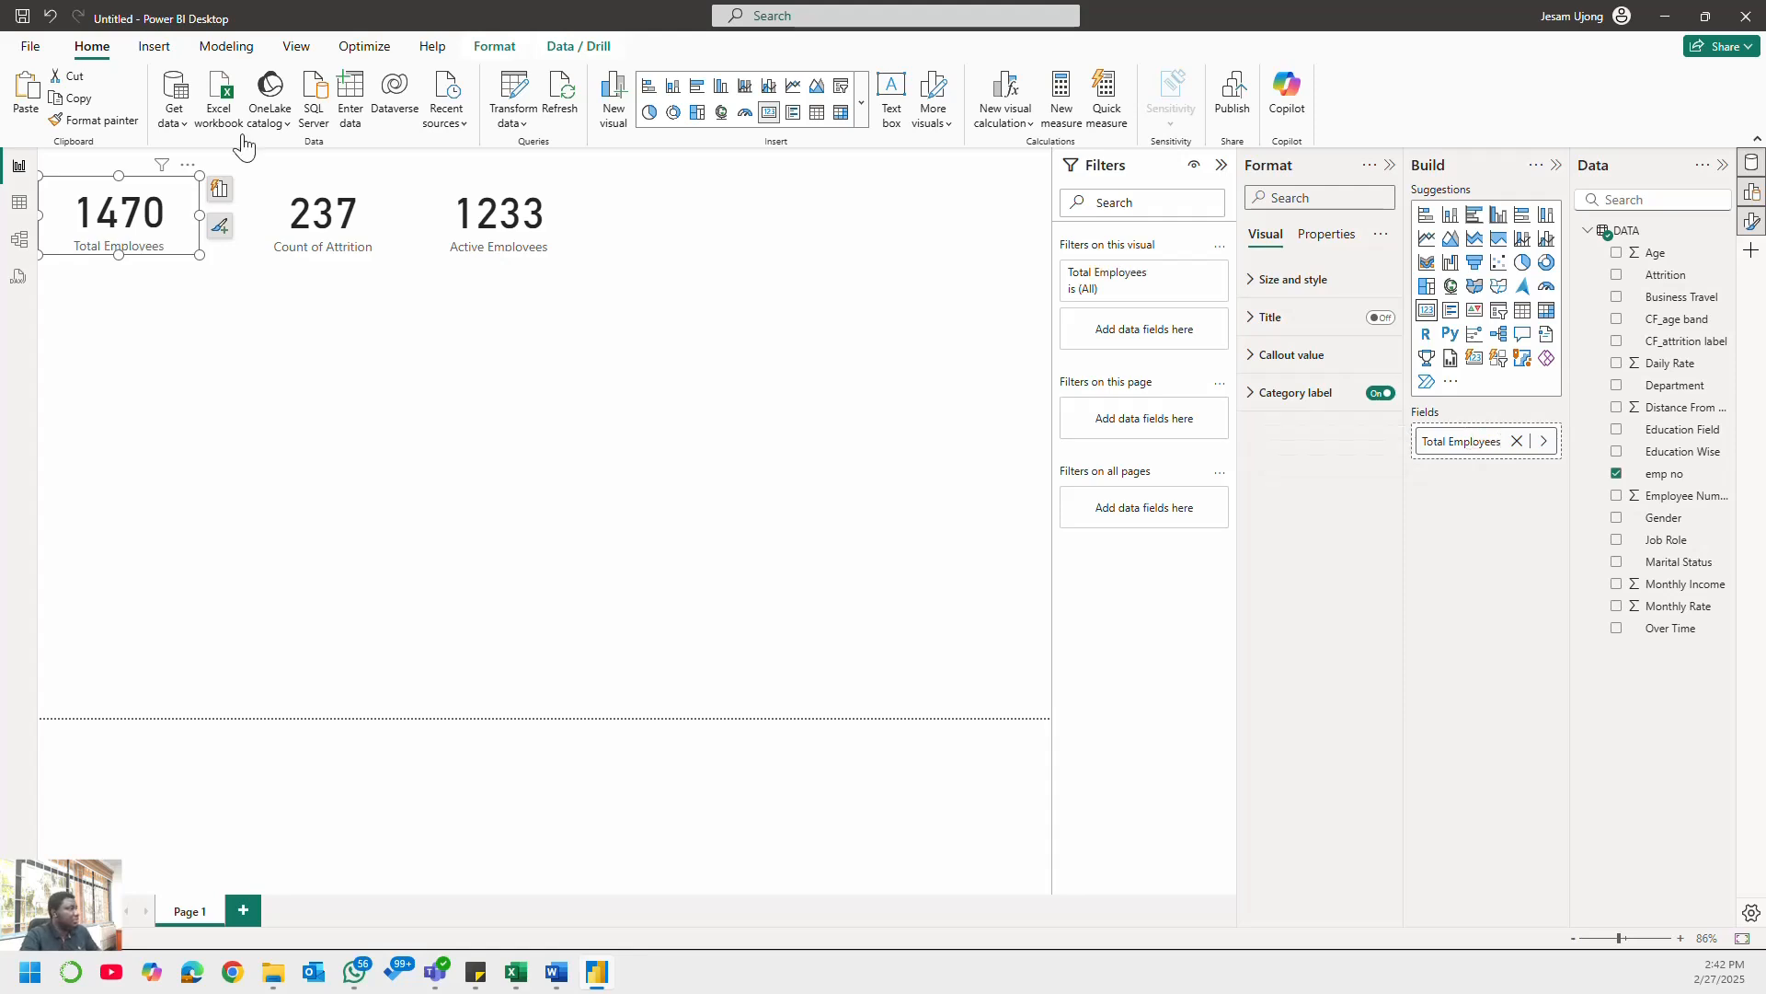
# - Extend the lower edges of the Active Employees, Count of Attrition and Total Employees cards to the same slightly greater height
pyautogui.click(511, 253)
pyautogui.moveTo(499, 256); pyautogui.dragTo(498, 271)
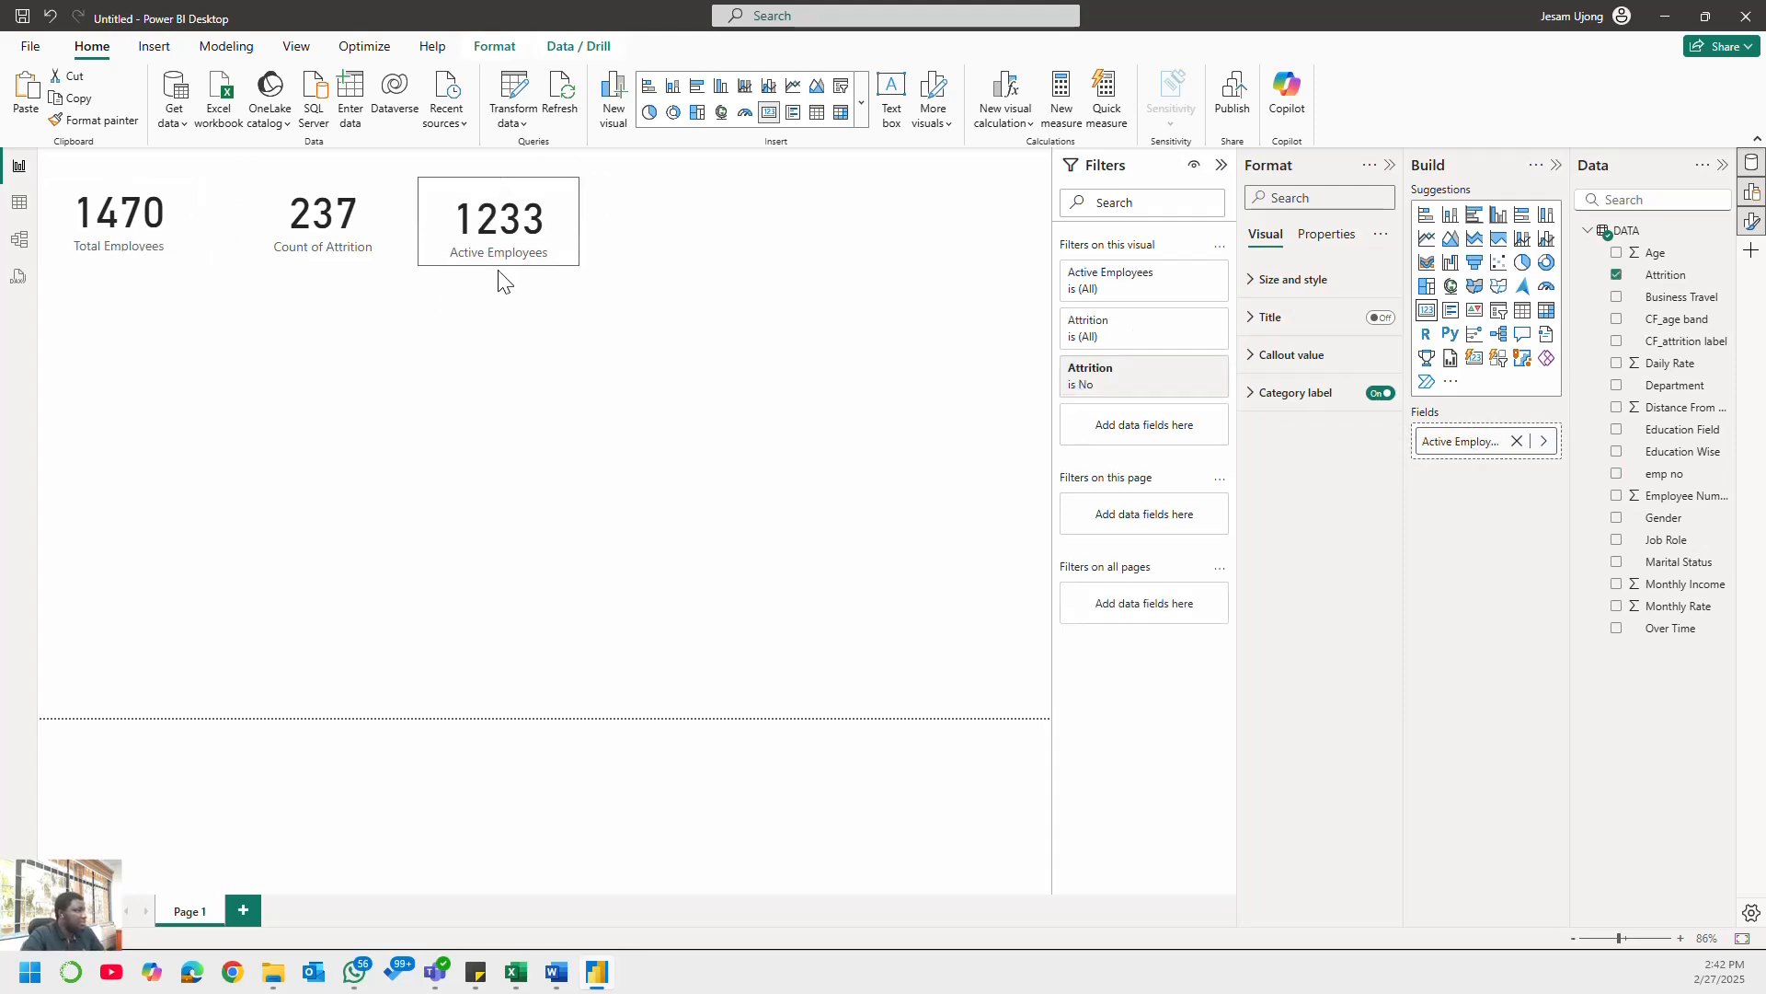
pyautogui.click(329, 256)
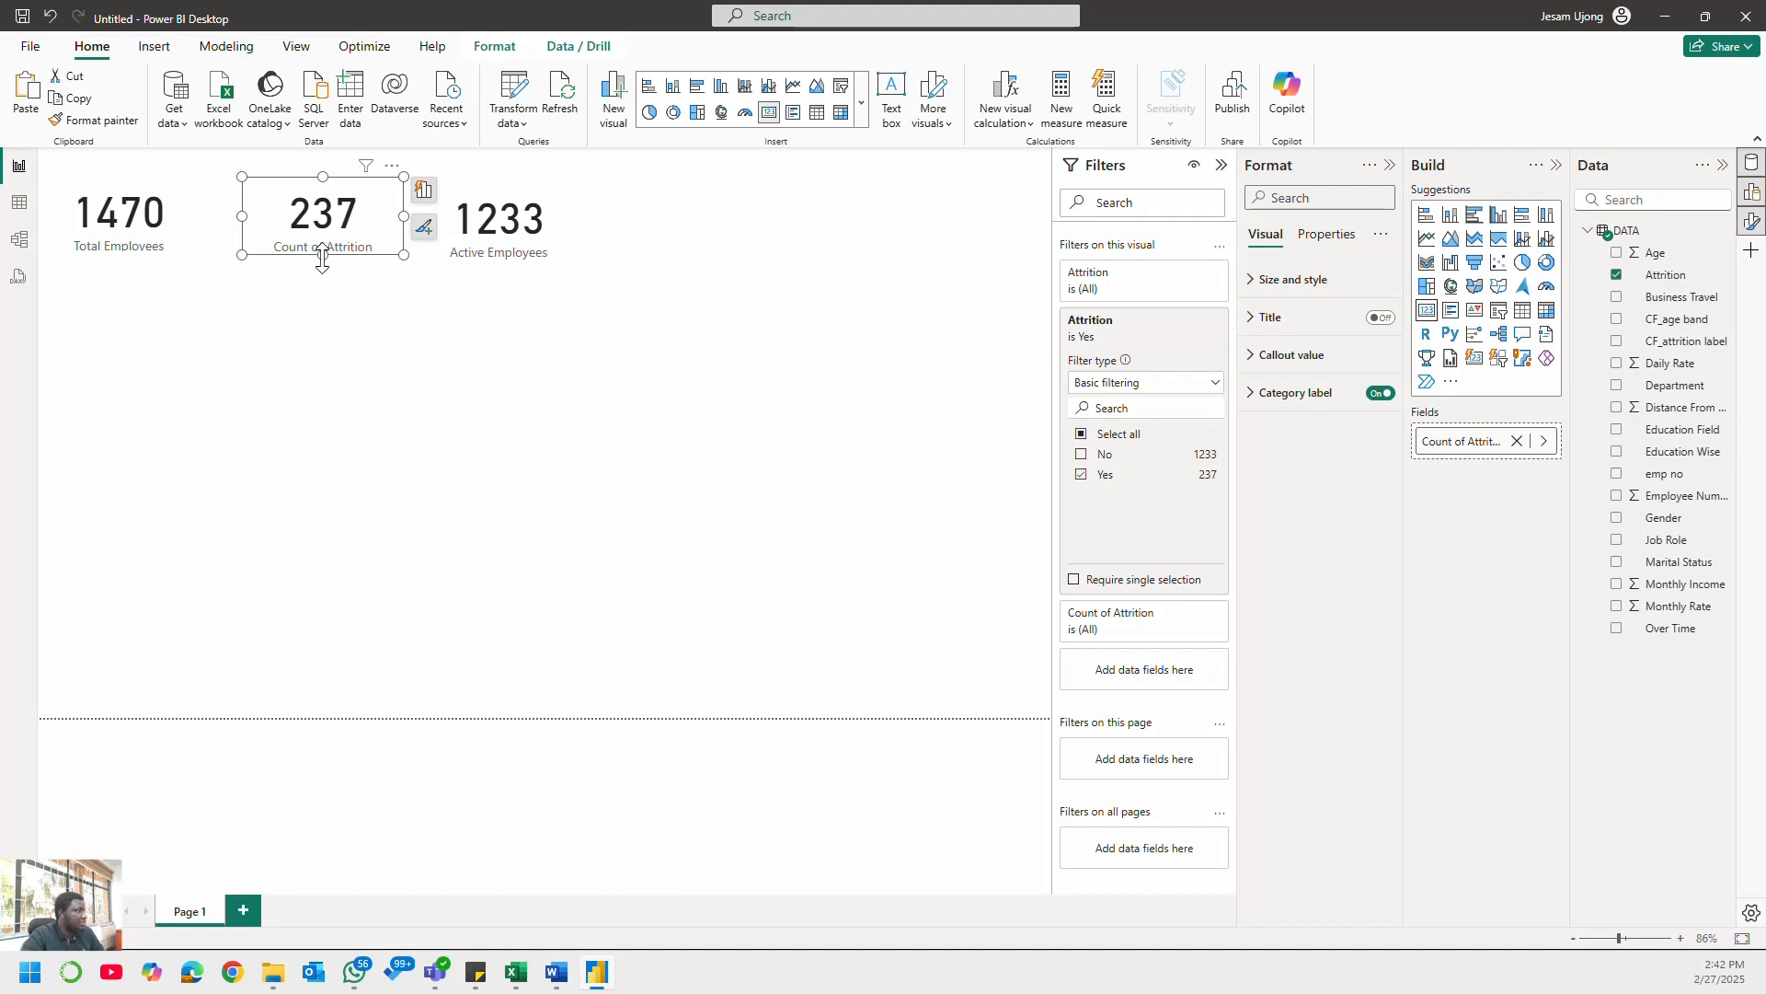
pyautogui.moveTo(326, 263); pyautogui.dragTo(328, 265)
pyautogui.click(180, 257)
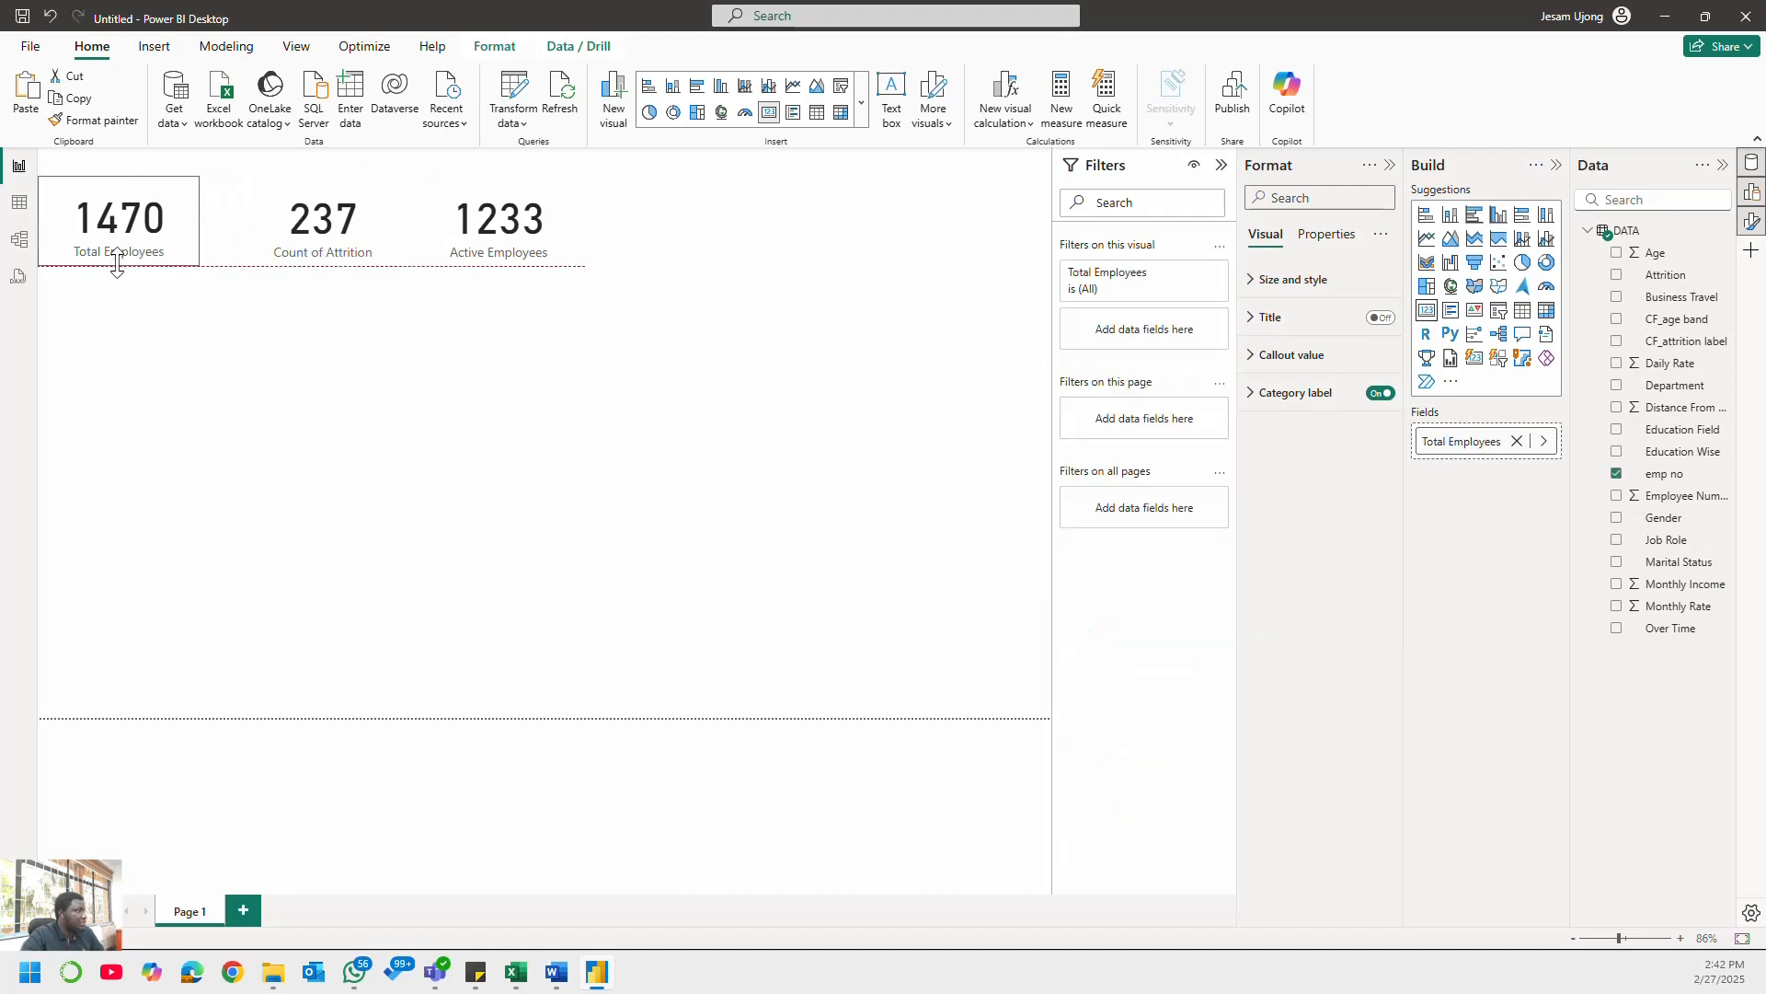
pyautogui.click(553, 406)
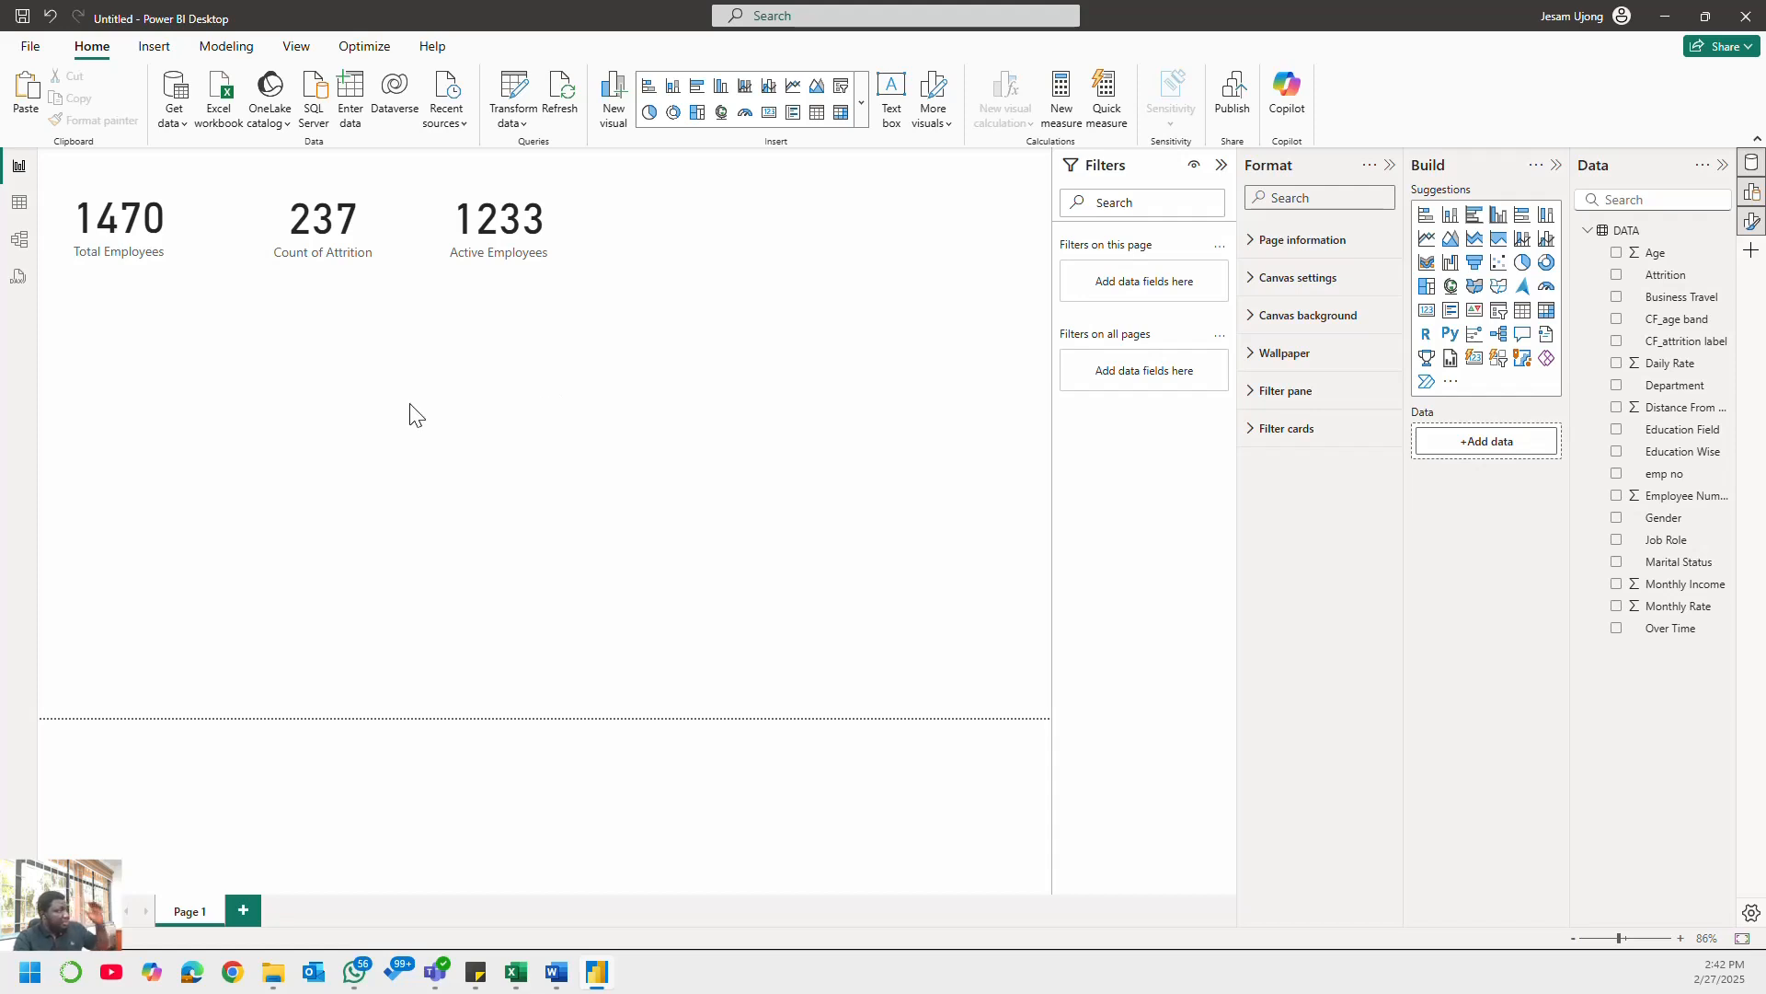
# - Move the Count of Attrition, Total Employees and Active Employees cards slightly lower, aligning them in one row
pyautogui.moveTo(339, 262); pyautogui.dragTo(322, 274)
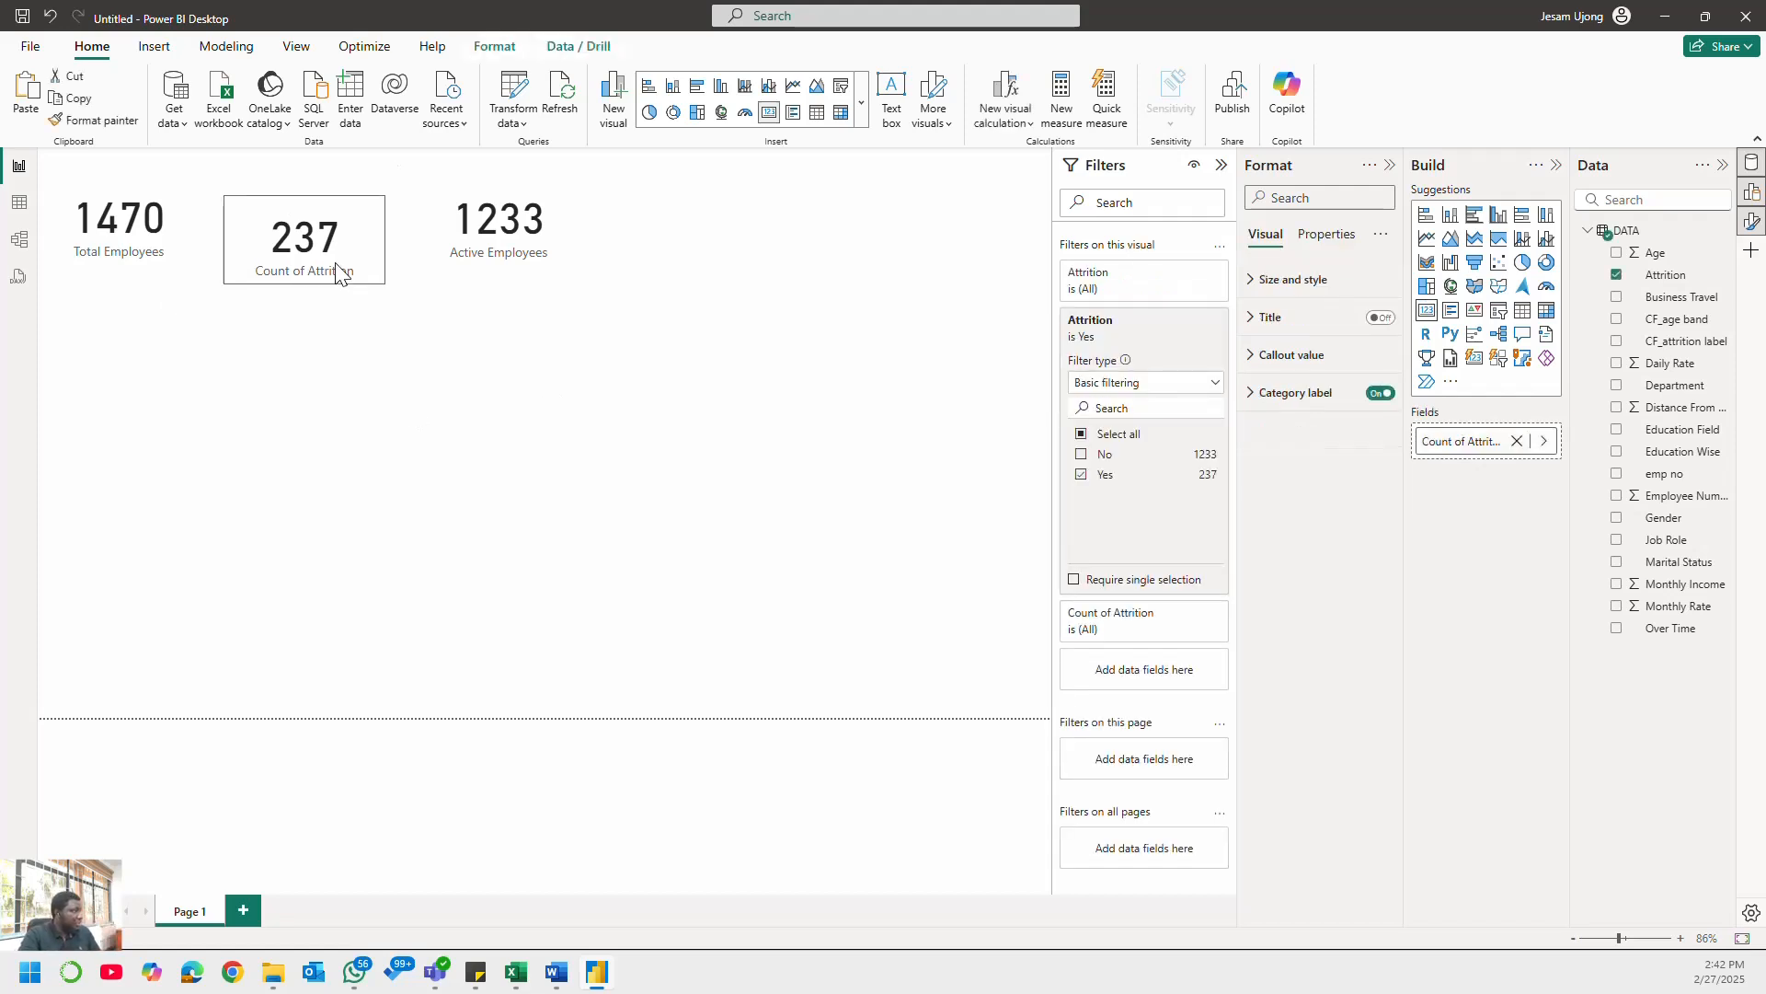
pyautogui.click(182, 276)
pyautogui.moveTo(182, 276); pyautogui.dragTo(174, 267)
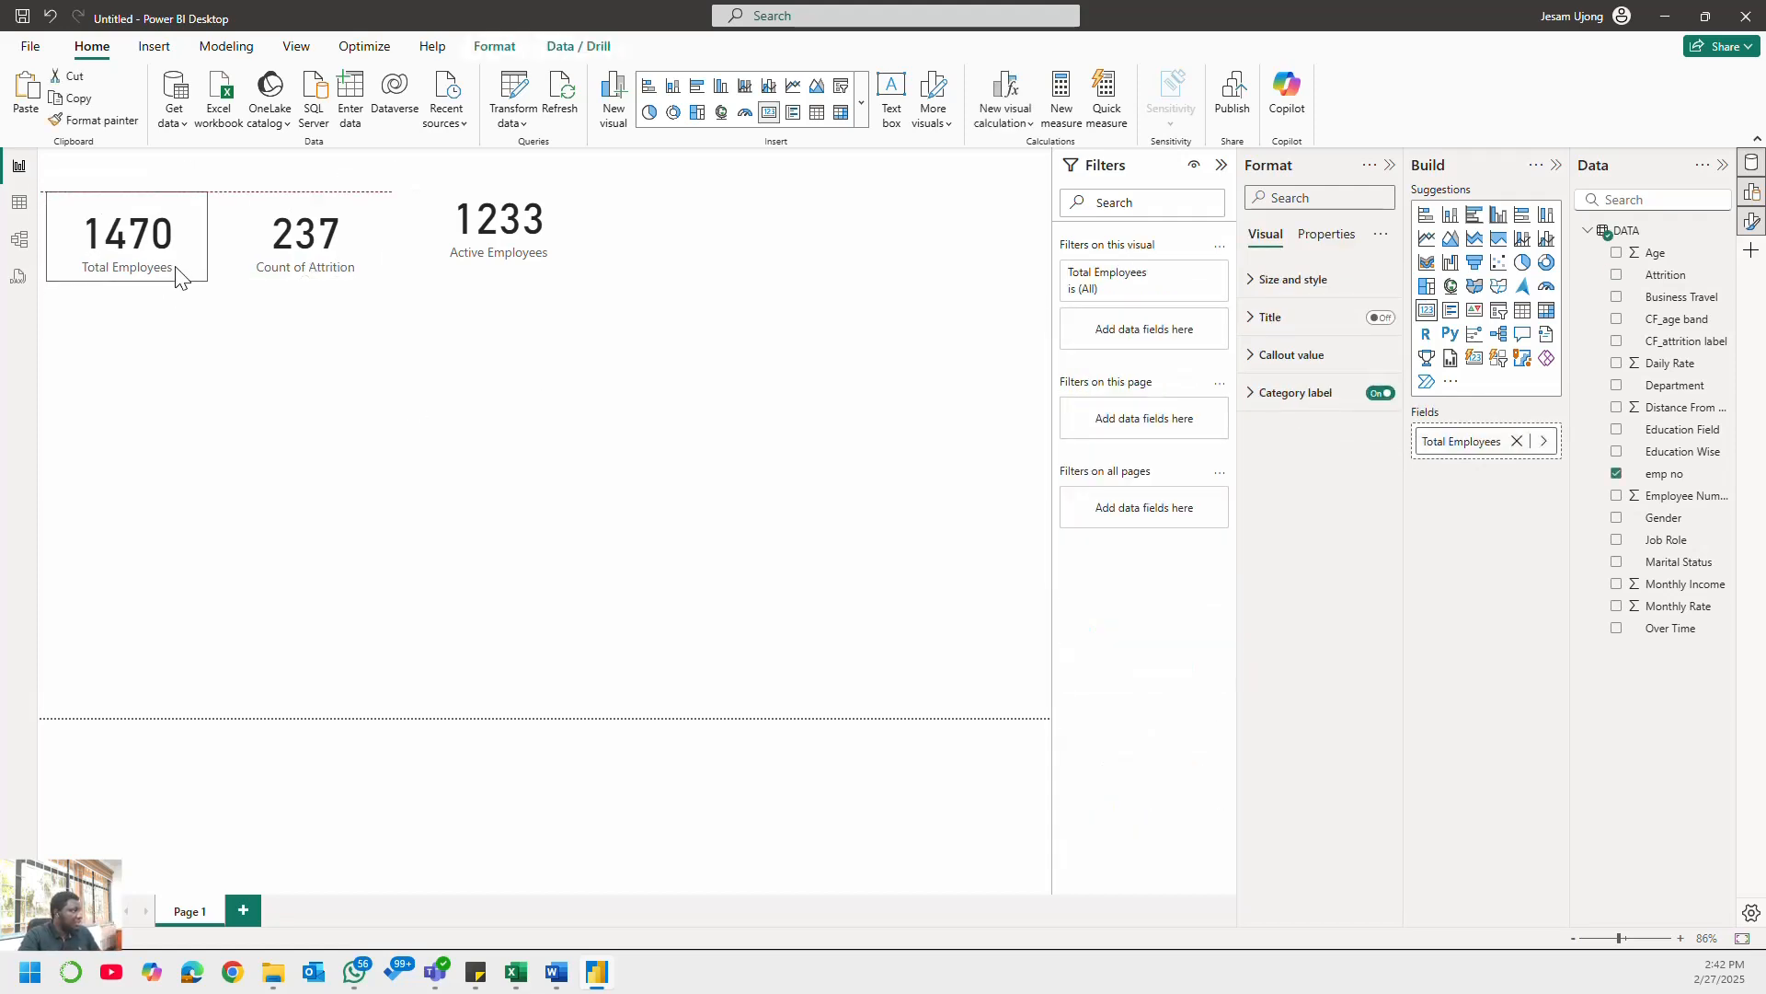
pyautogui.click(558, 251)
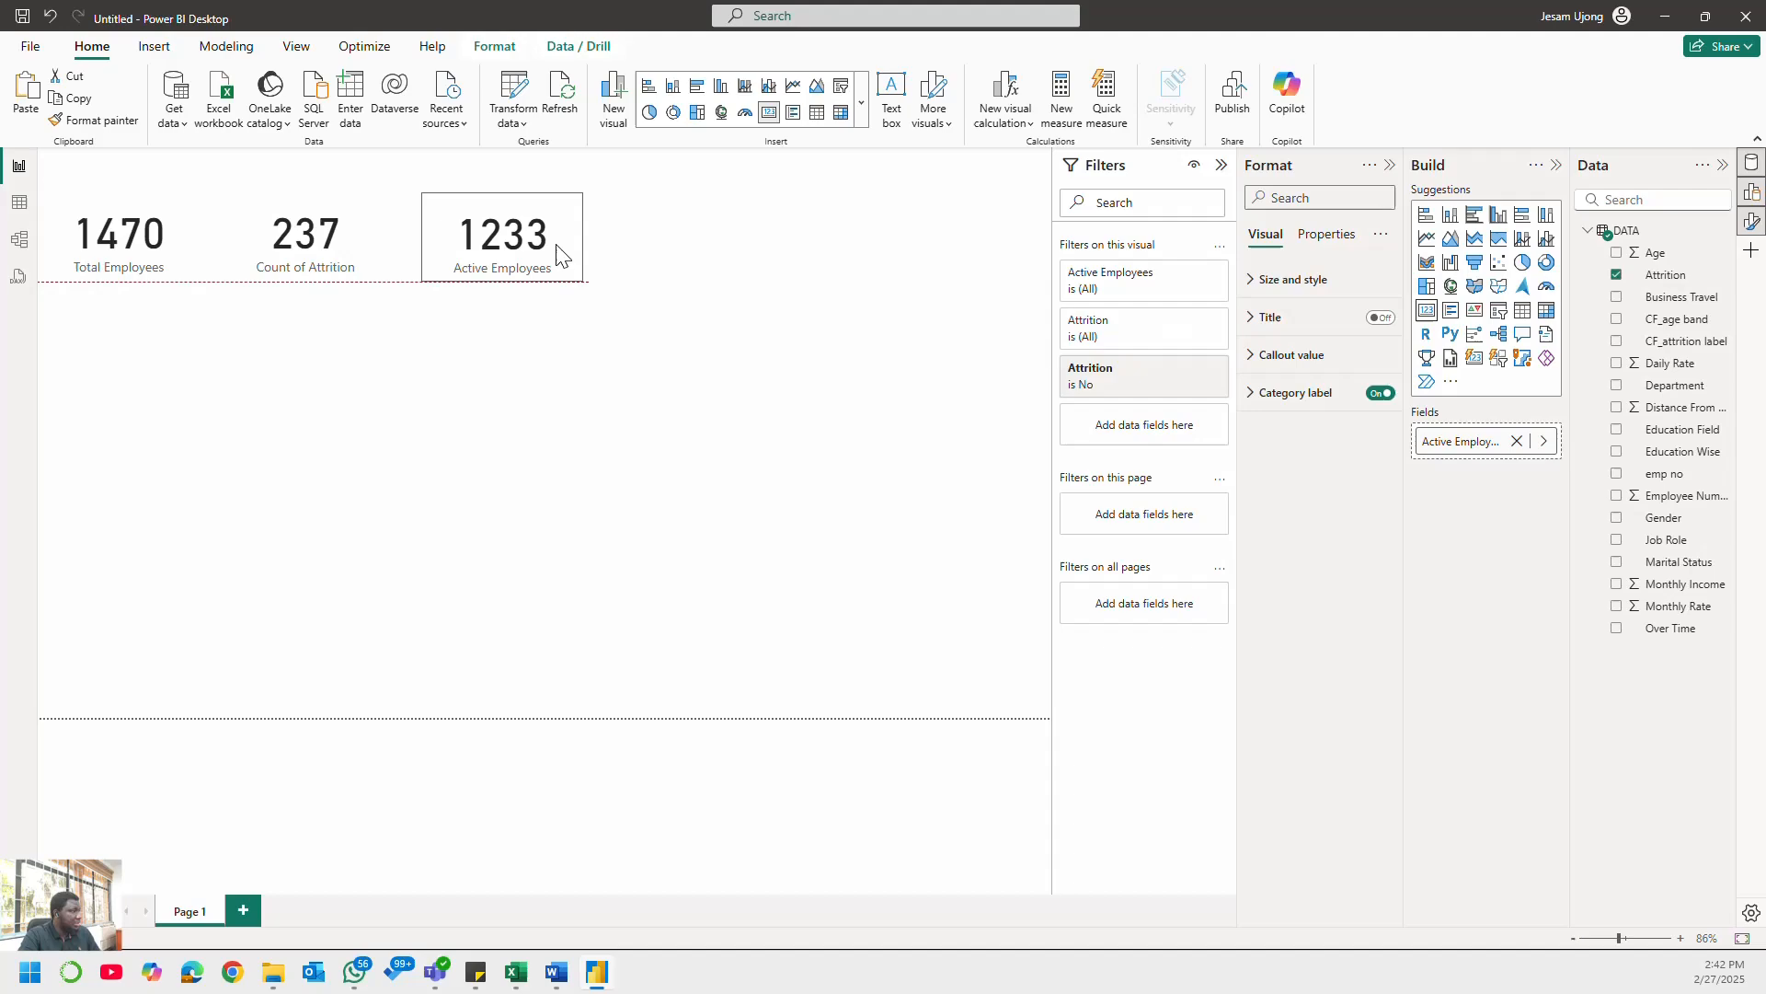
pyautogui.click(549, 473)
# - Switch to Word to review the KPI list for the next required metric, and return to the Power BI report
pyautogui.moveTo(599, 986)
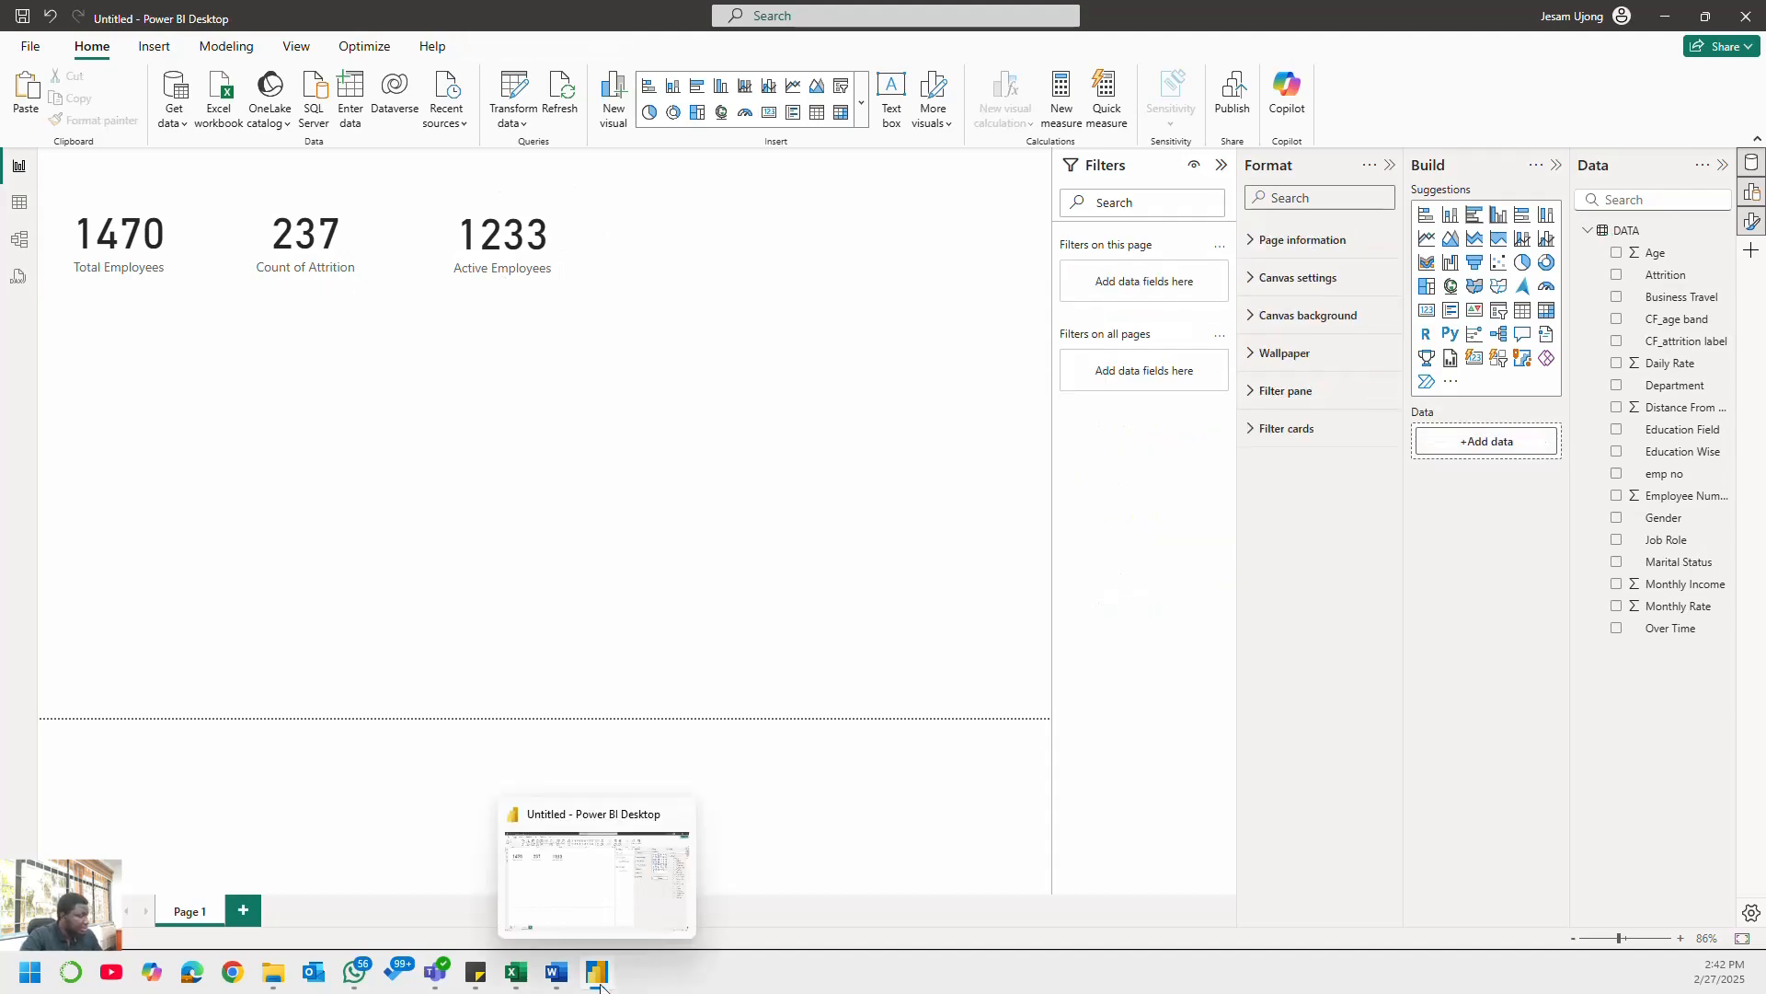
pyautogui.click(529, 981)
pyautogui.click(553, 980)
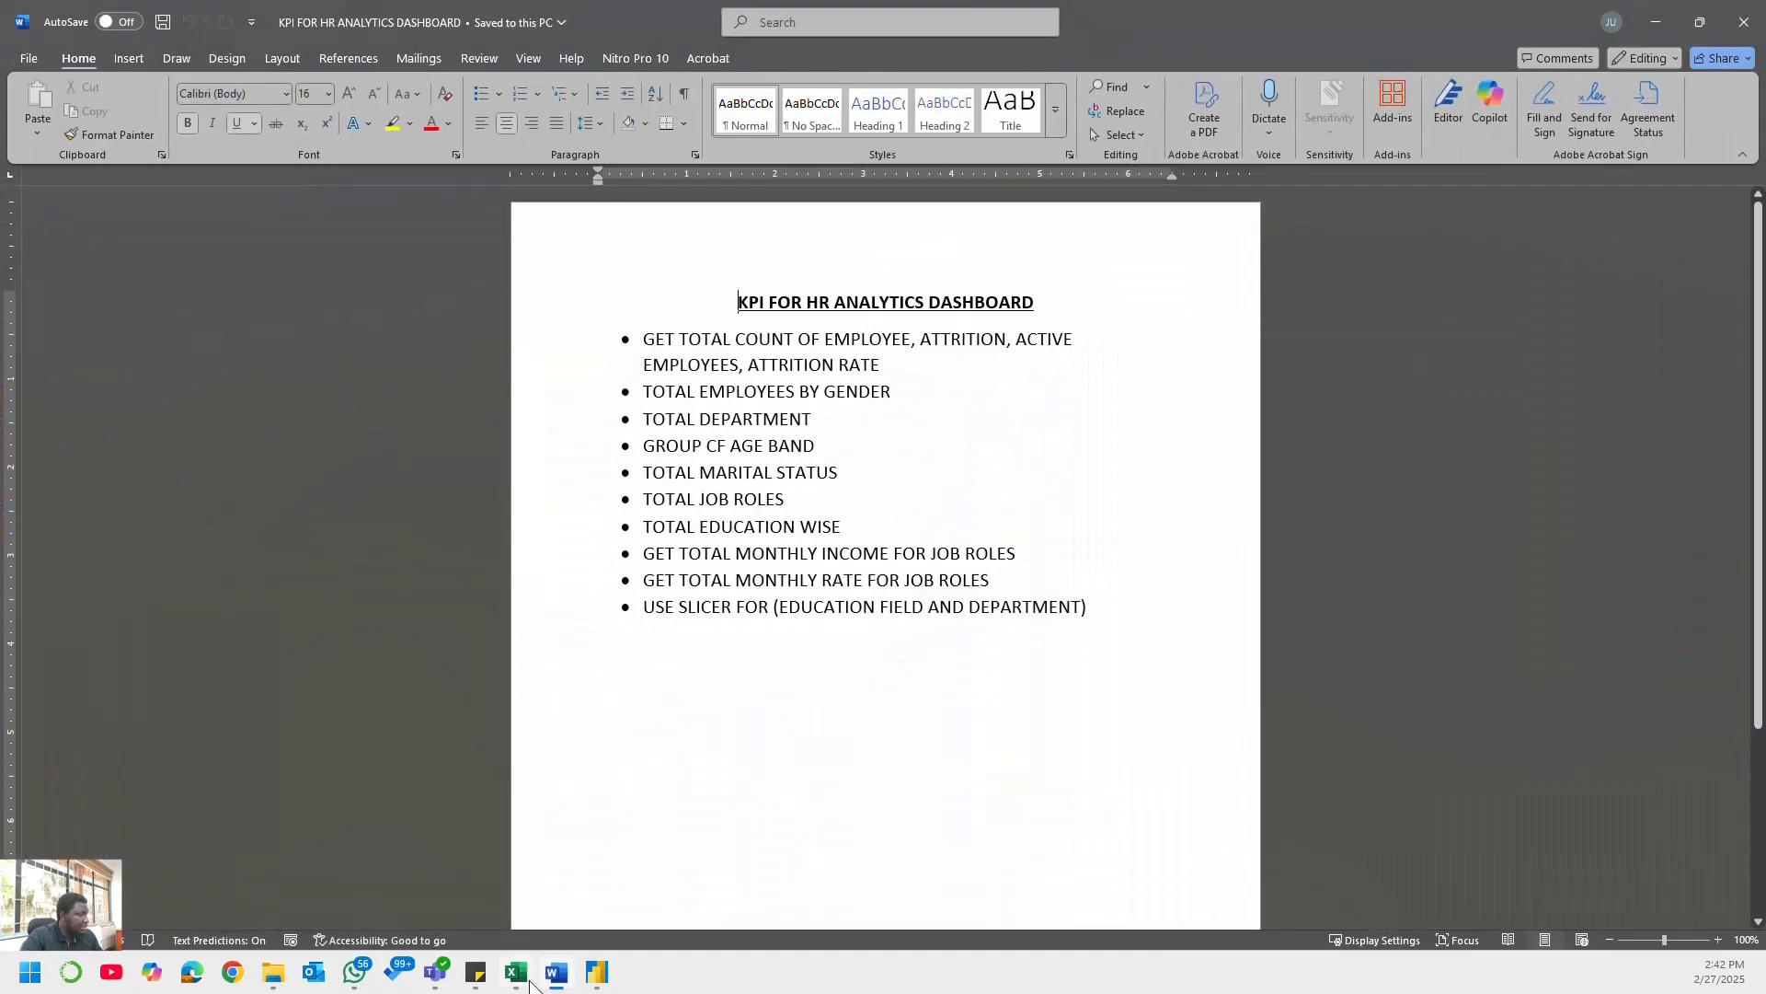
pyautogui.click(530, 981)
pyautogui.click(553, 980)
pyautogui.click(555, 981)
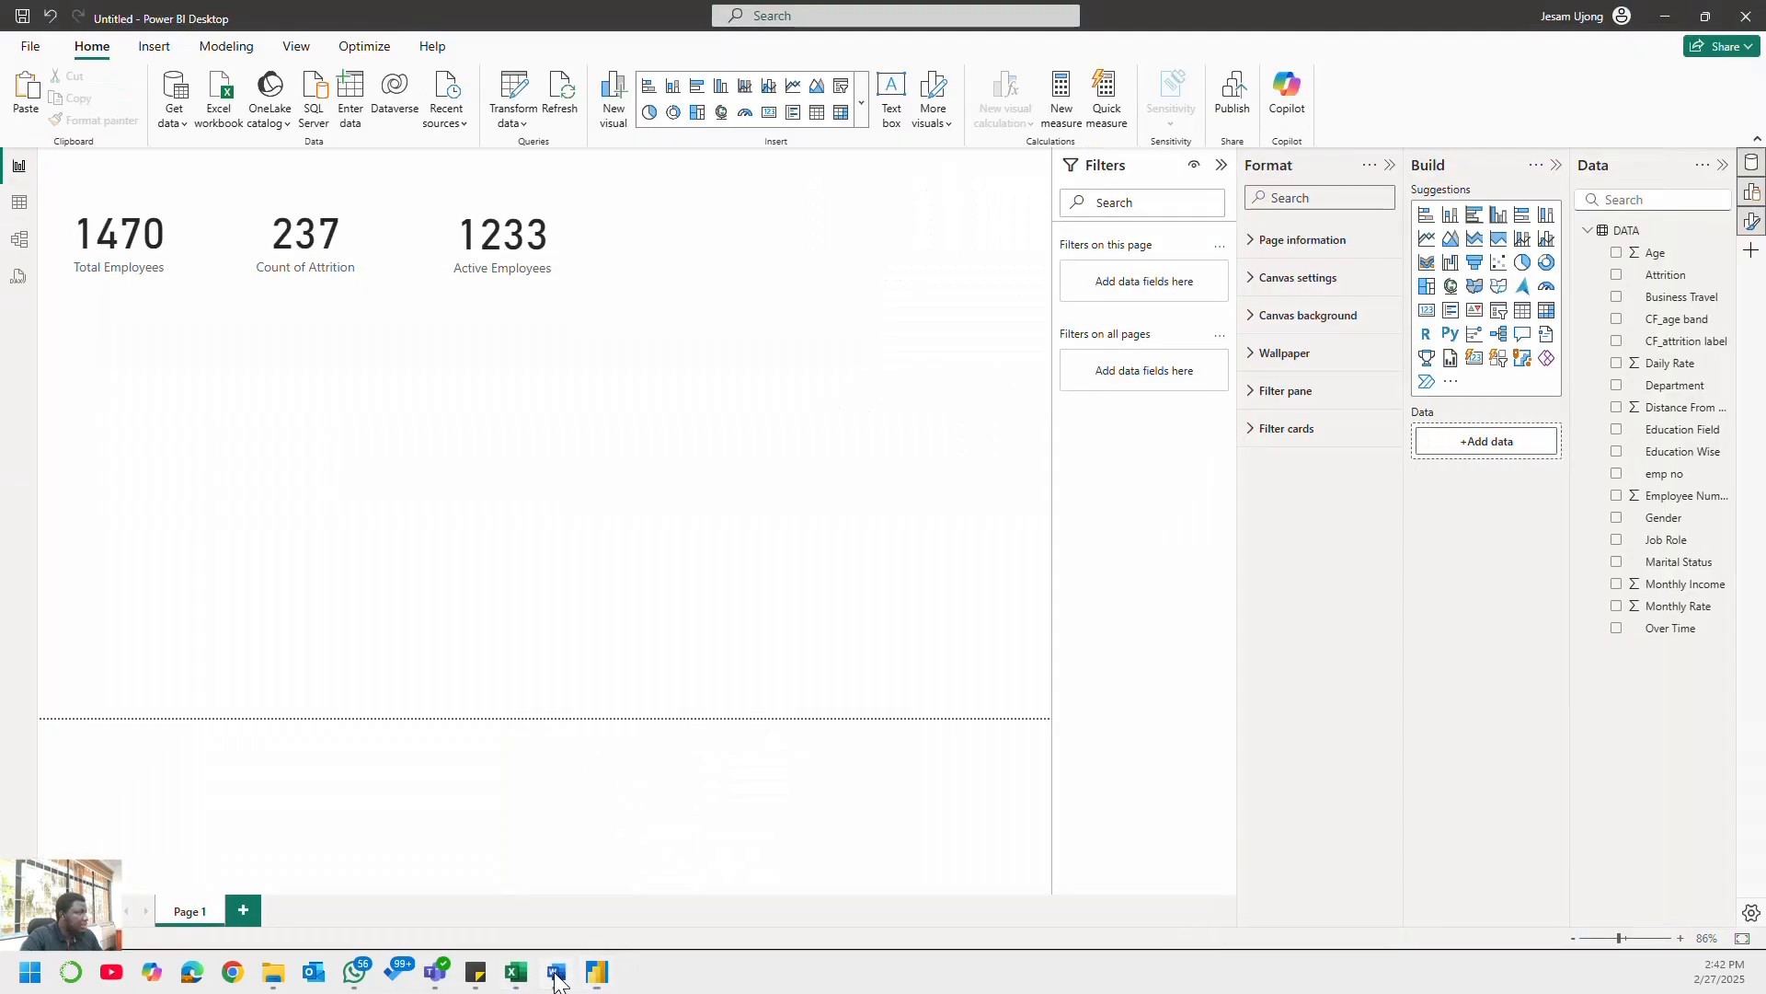
pyautogui.click(556, 981)
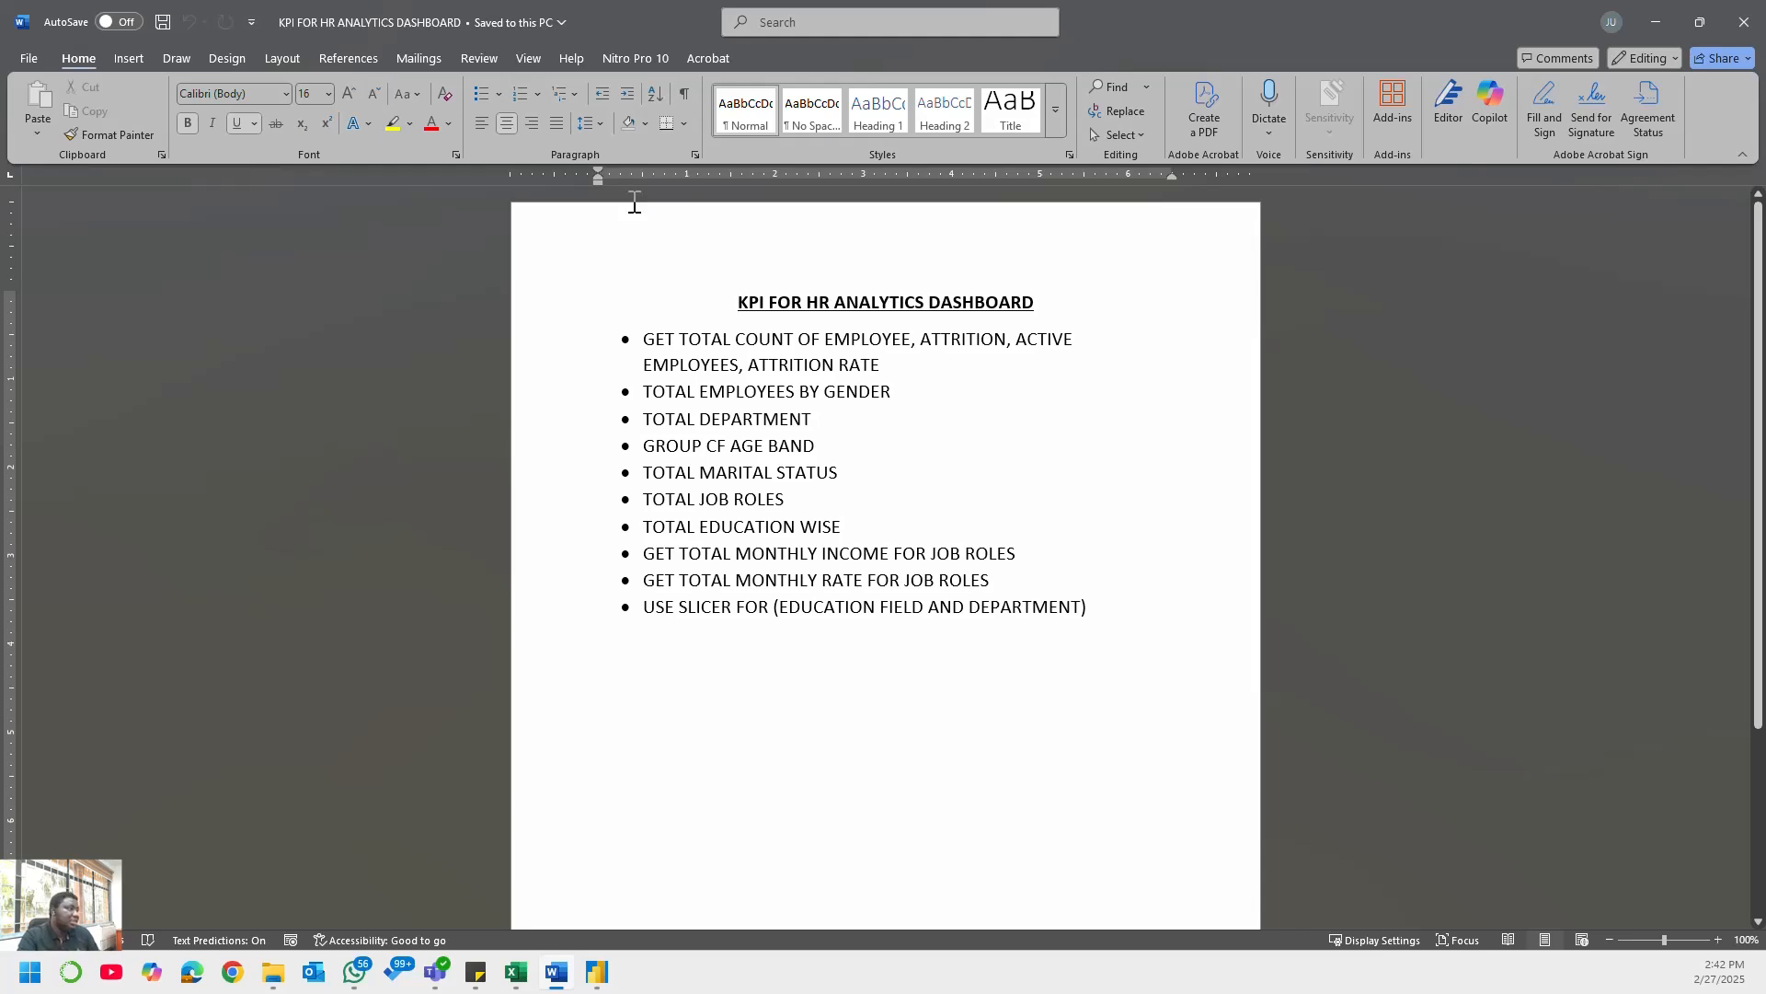
pyautogui.click(1660, 28)
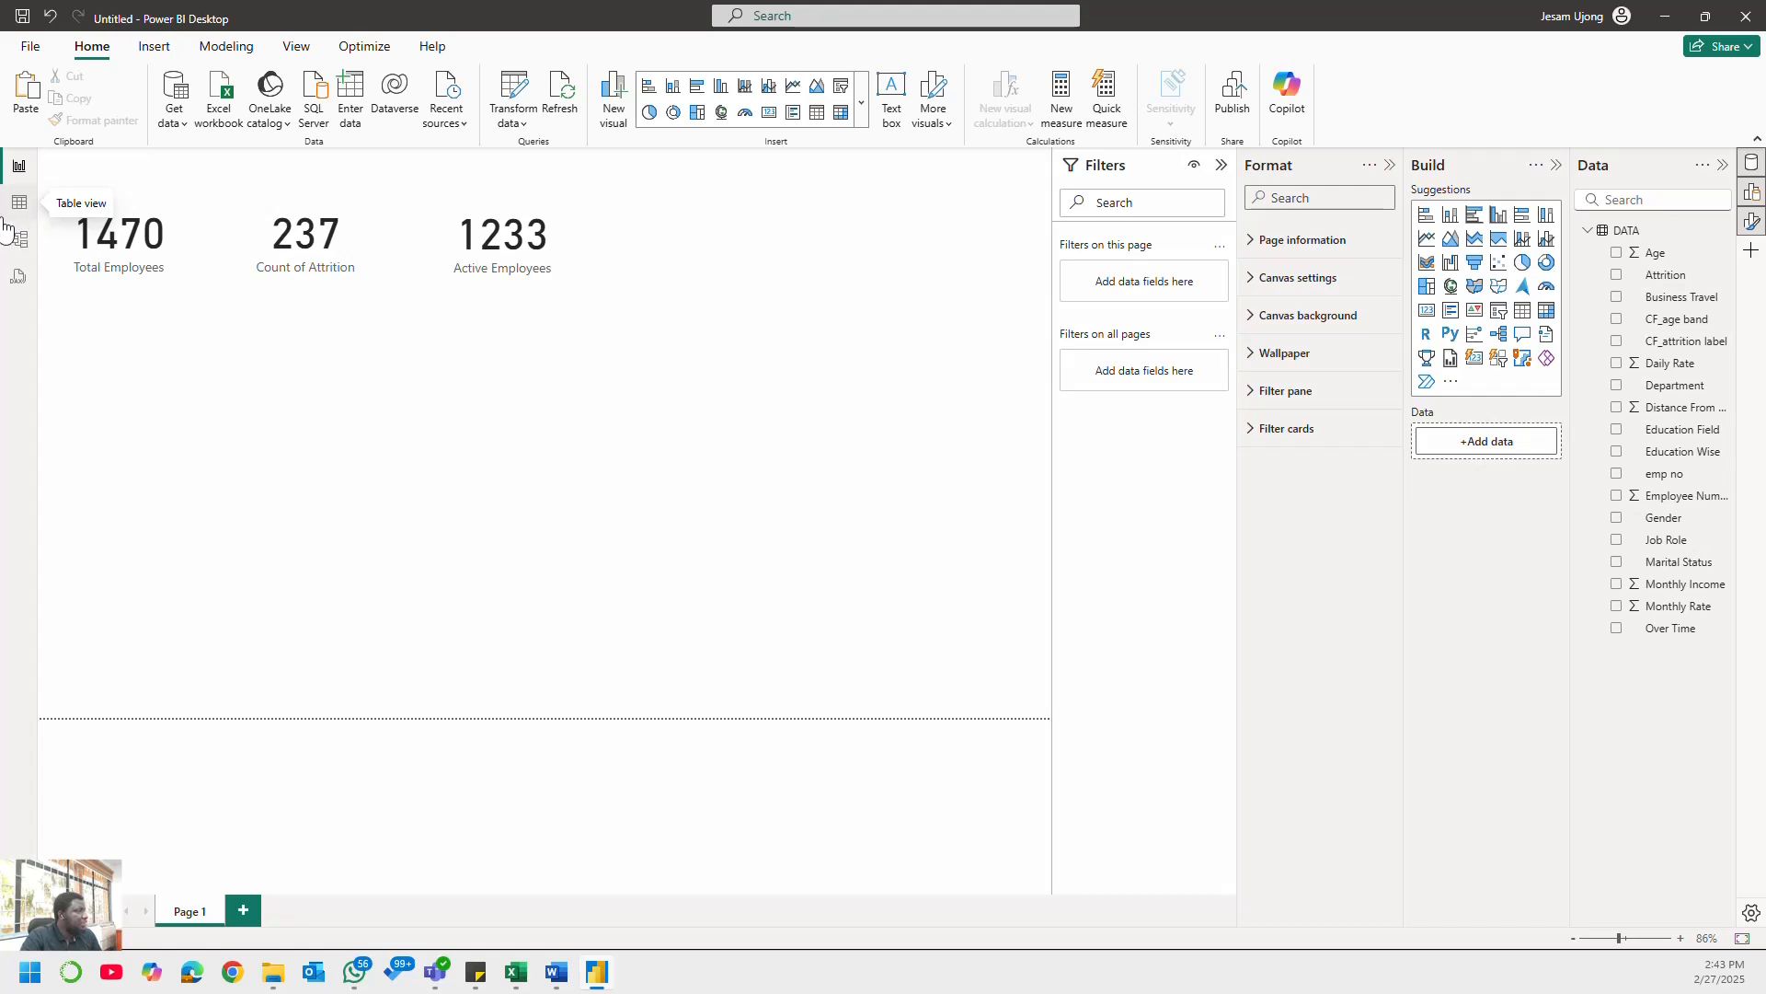
# - Examine the DATA table's columns across their full width, and inspect the Count of Attrition card on the report page
pyautogui.click(20, 206)
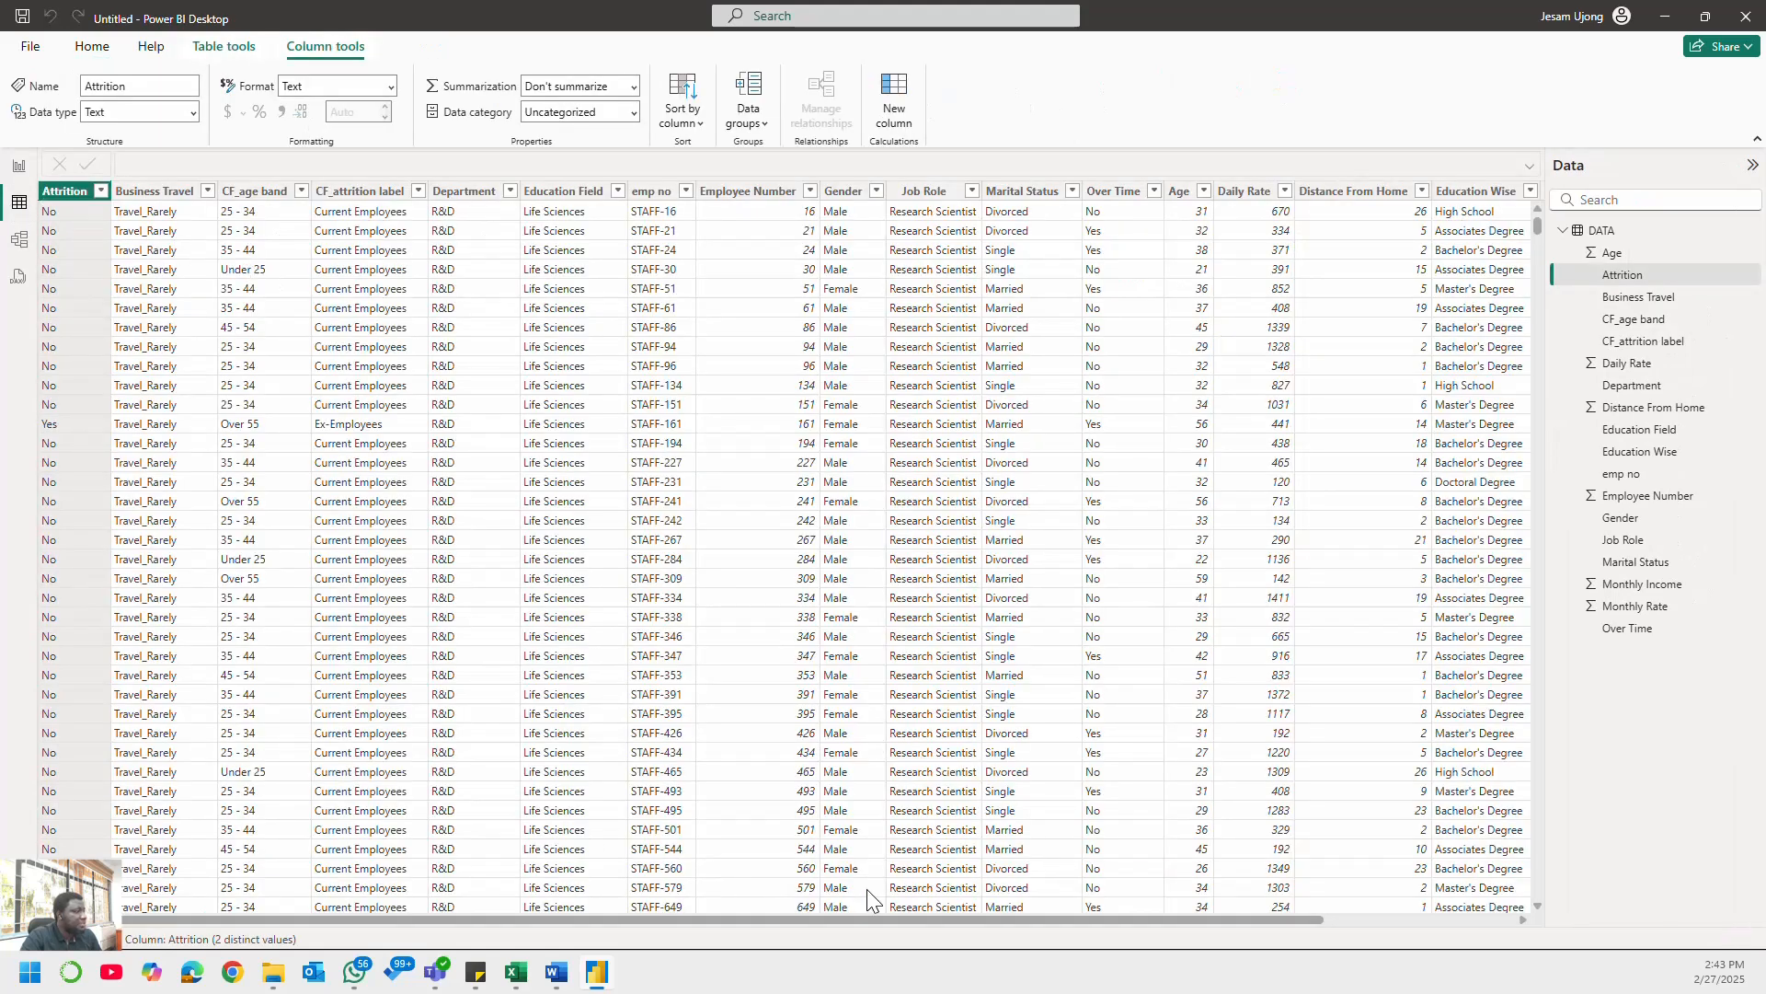
pyautogui.moveTo(863, 919); pyautogui.dragTo(1151, 914)
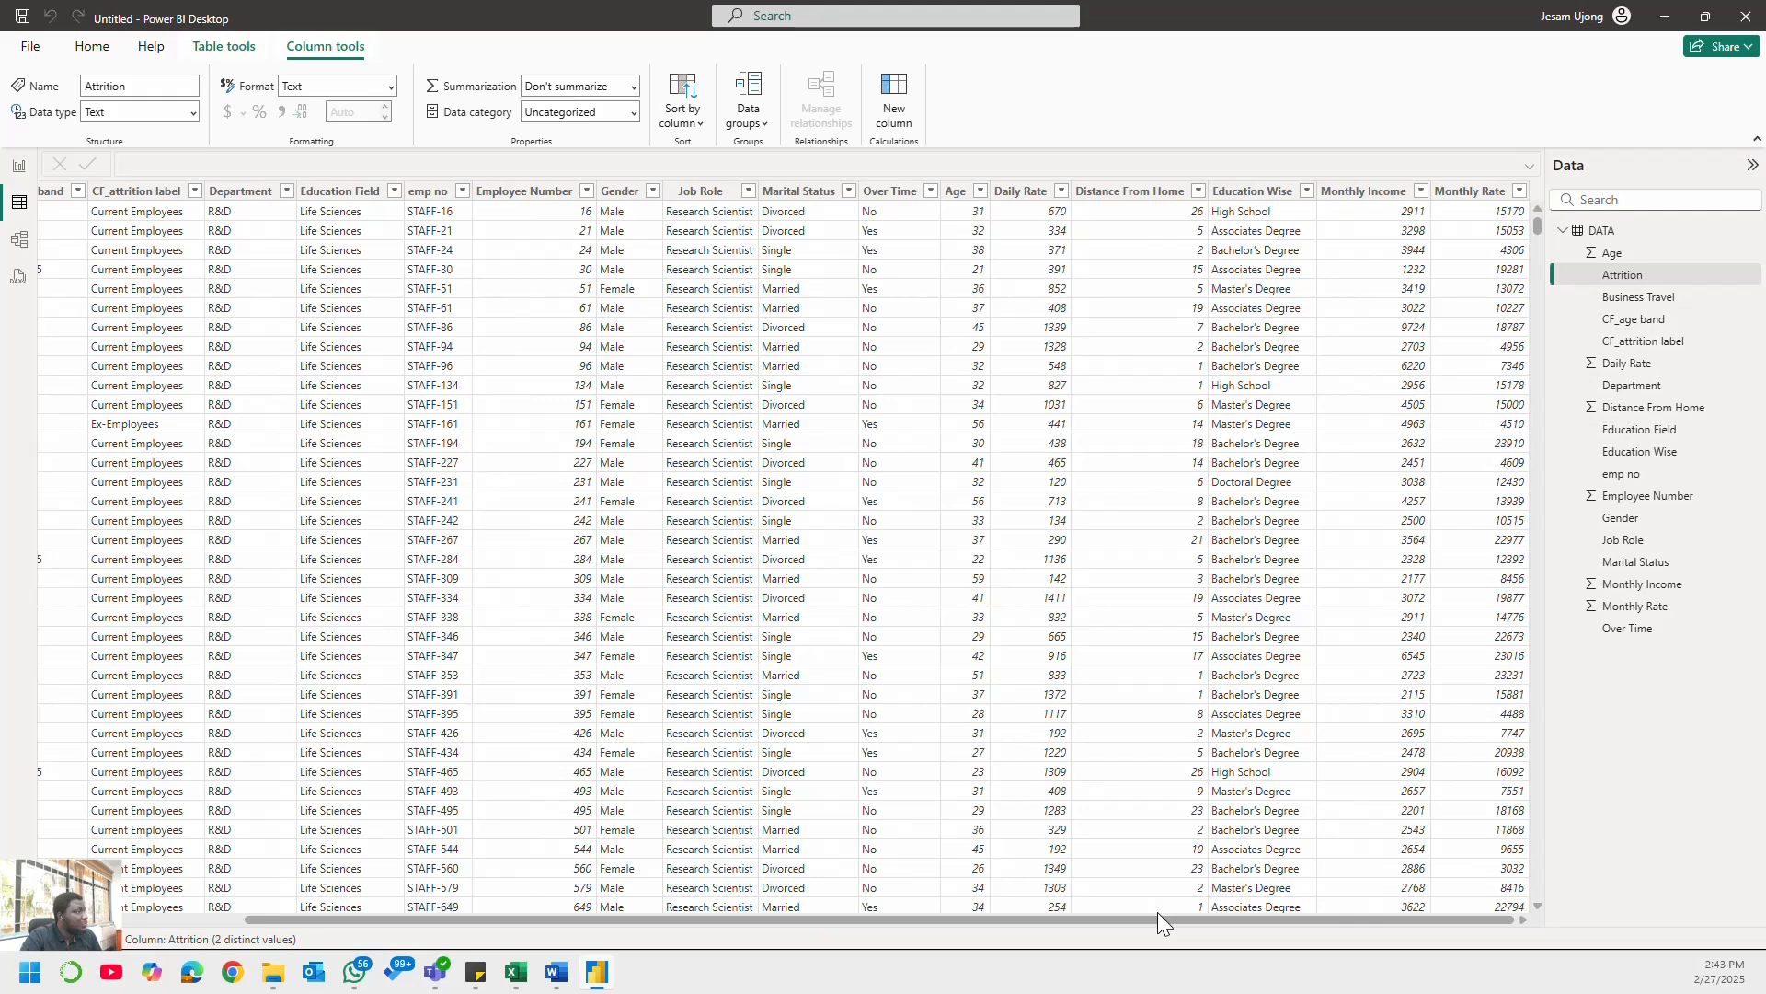
pyautogui.moveTo(1157, 913); pyautogui.dragTo(798, 926)
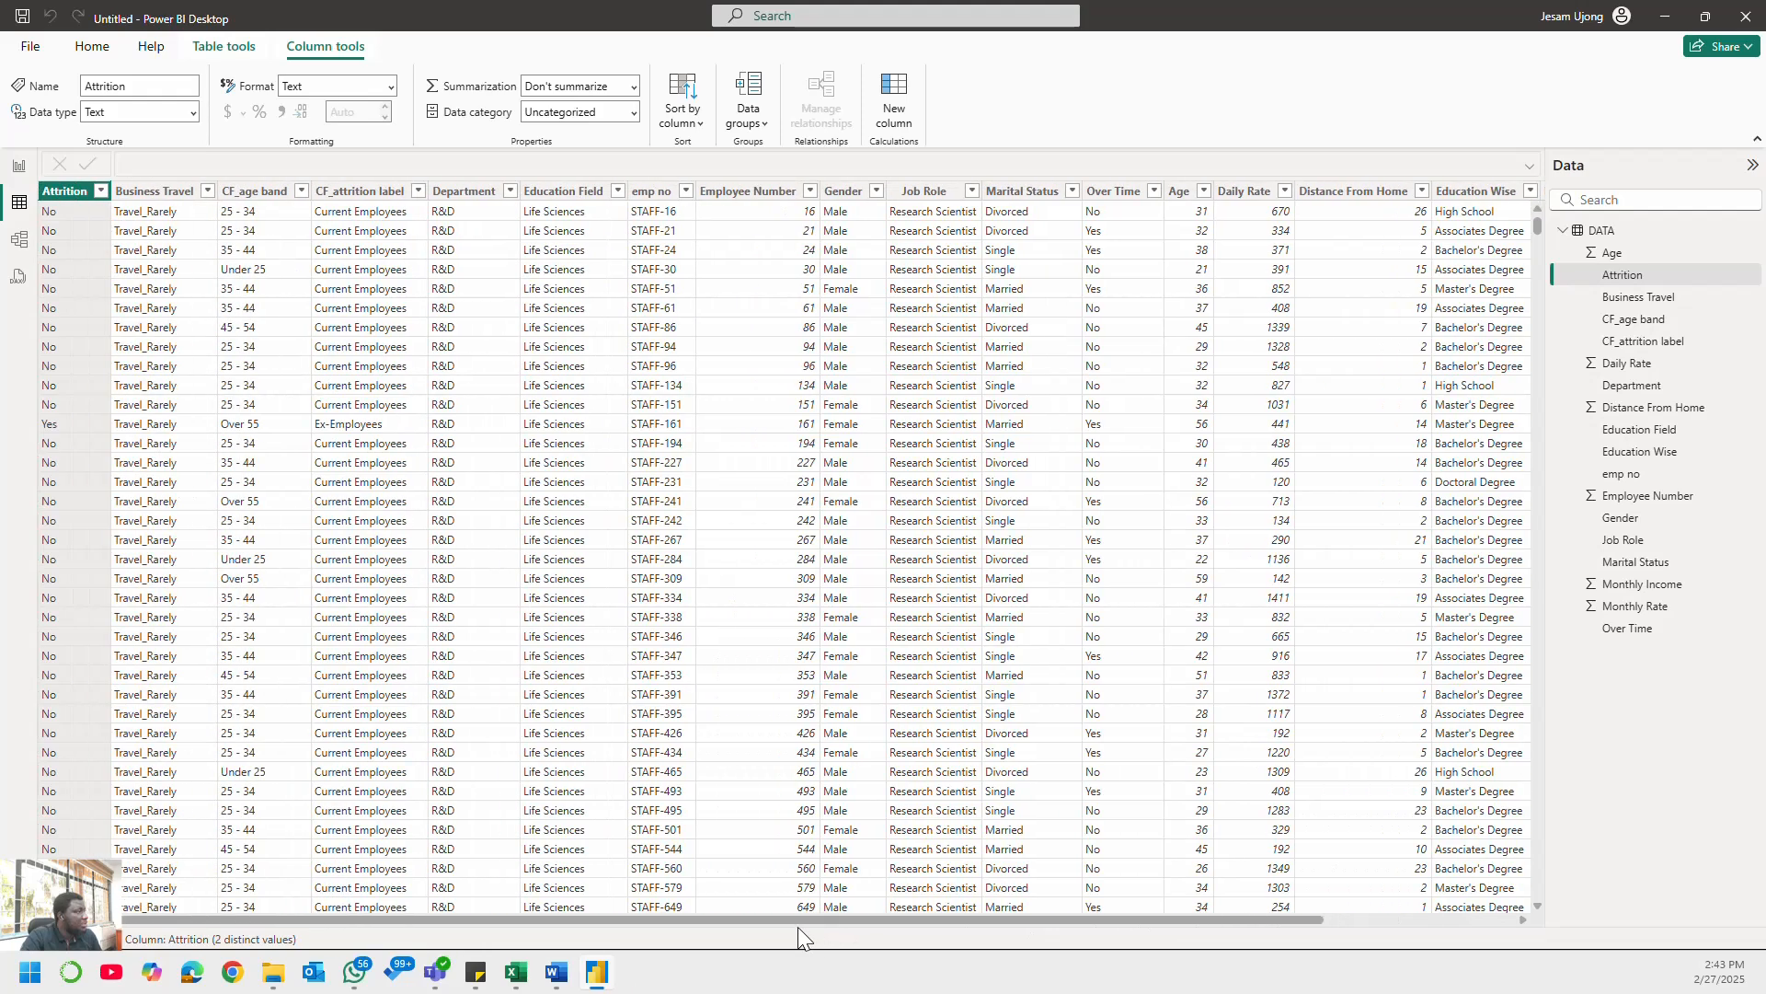
pyautogui.click(18, 165)
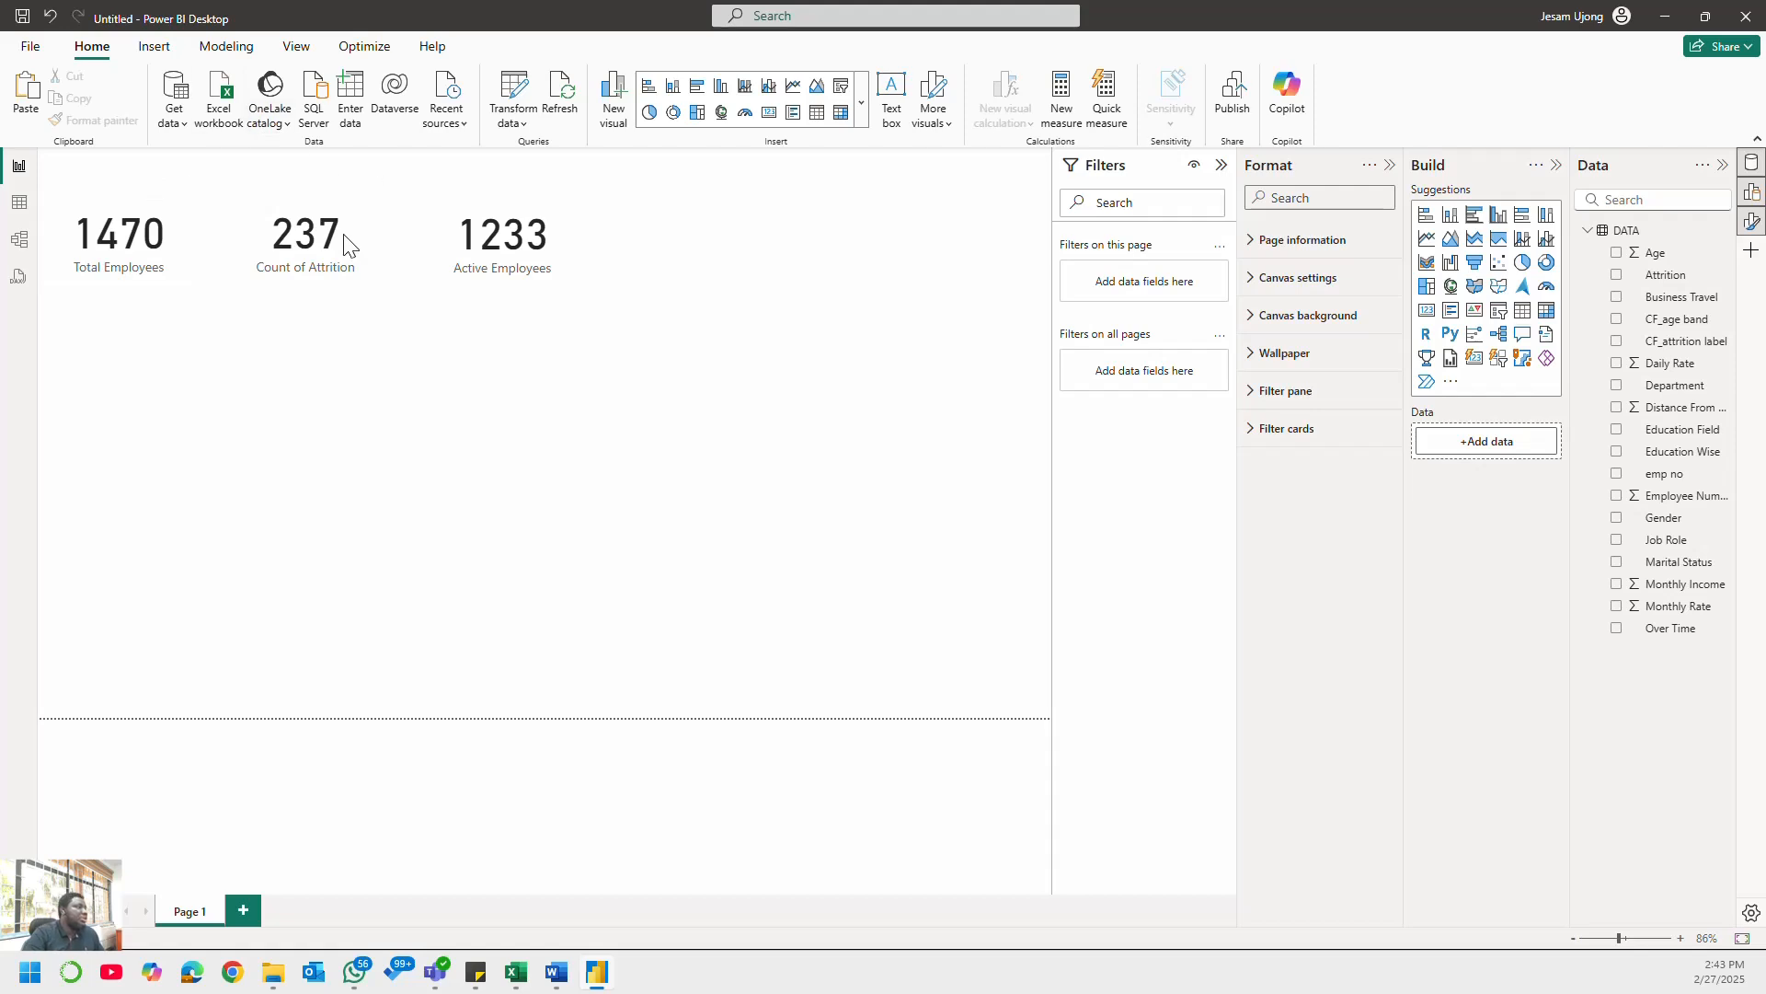
pyautogui.click(355, 280)
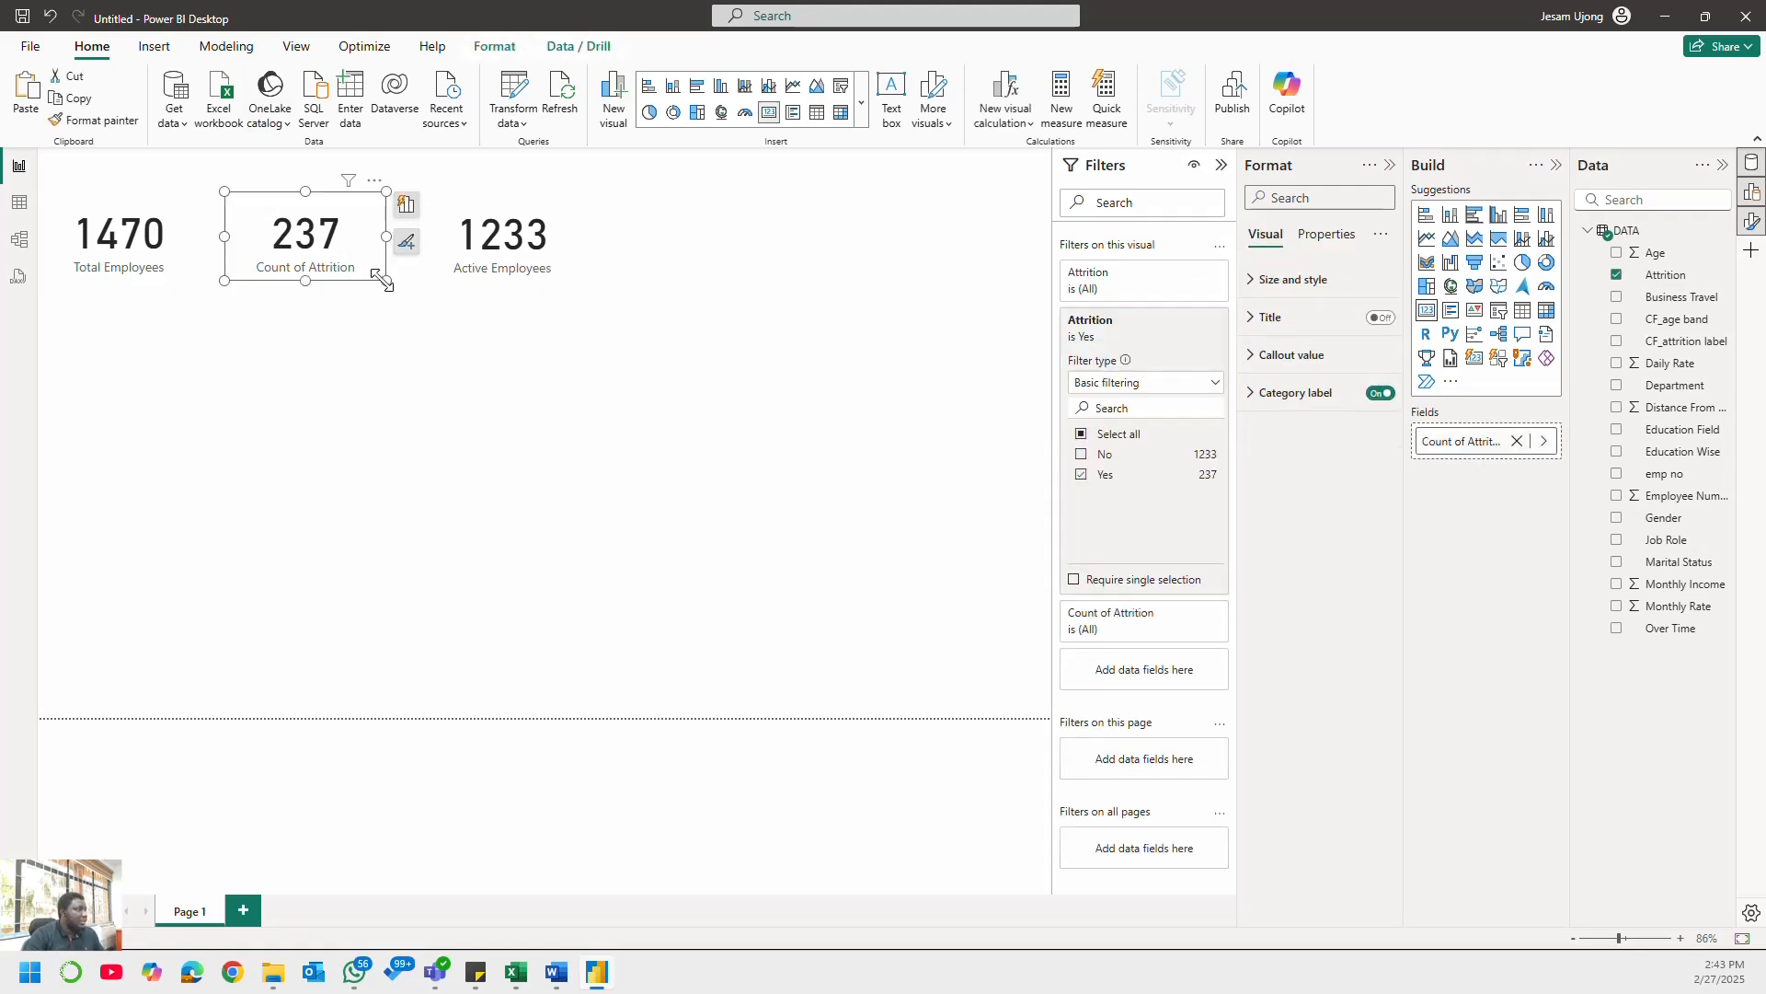
pyautogui.click(644, 267)
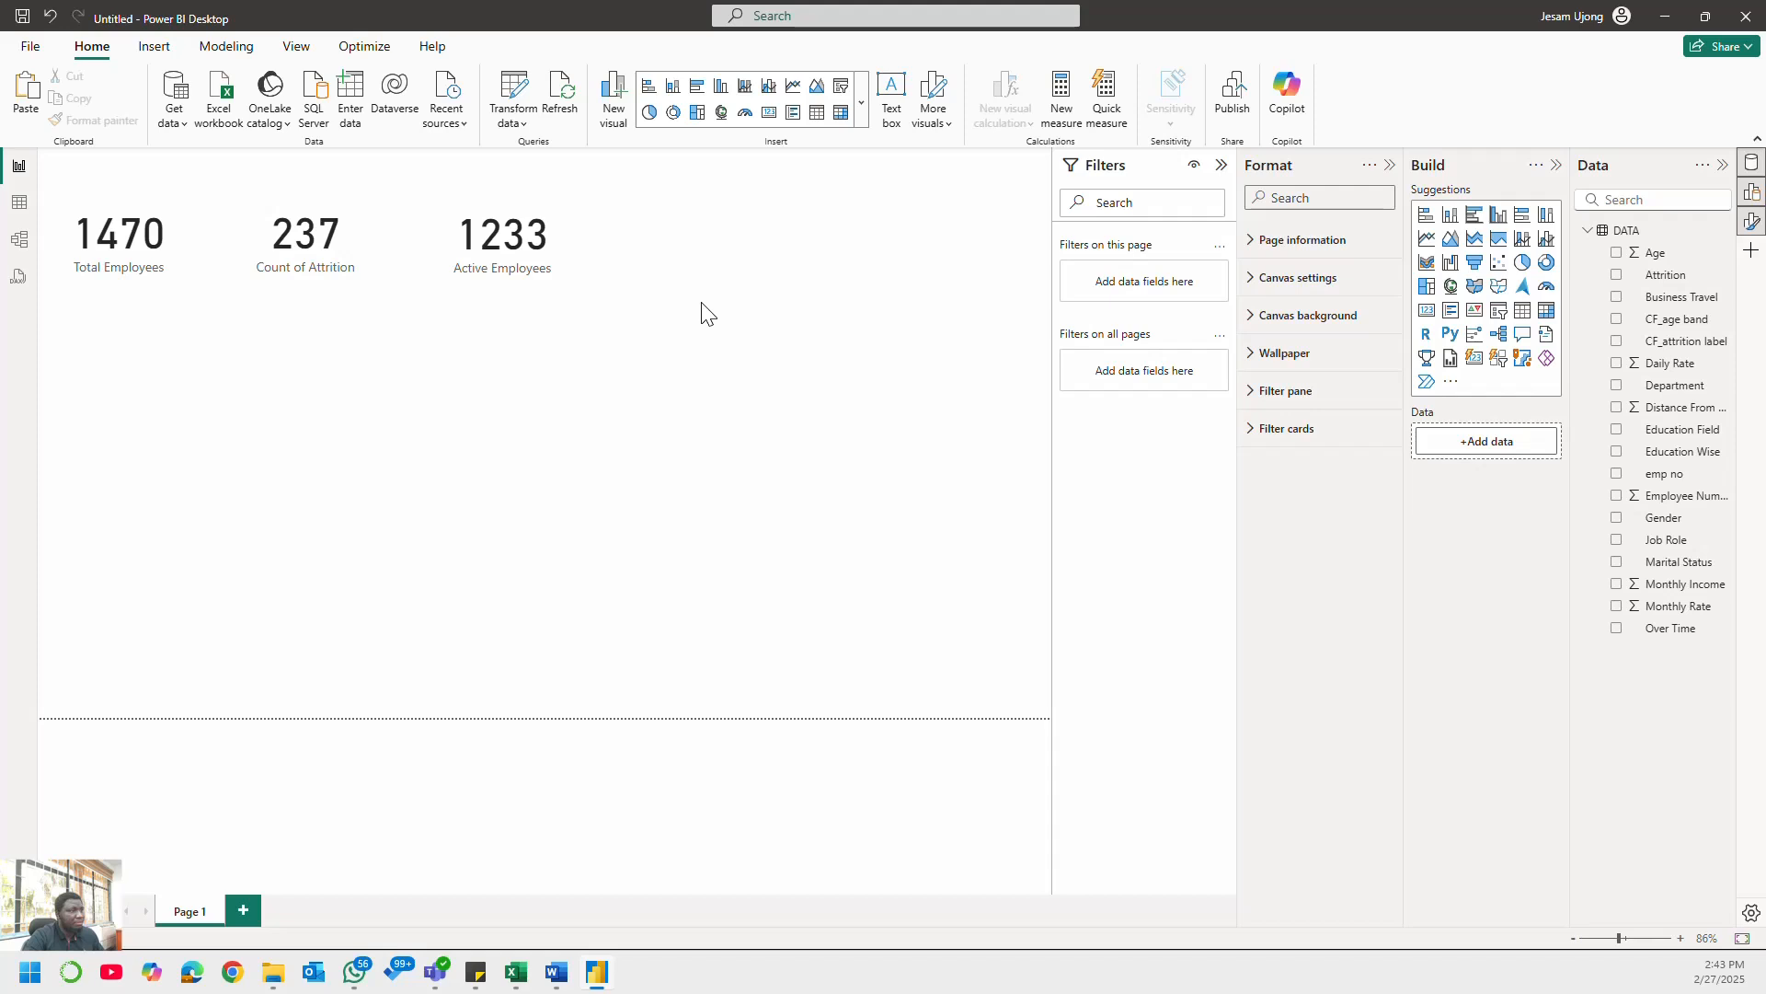
# - Add a new measure to the DATA table and name it Total Emp
pyautogui.rightClick(1624, 239)
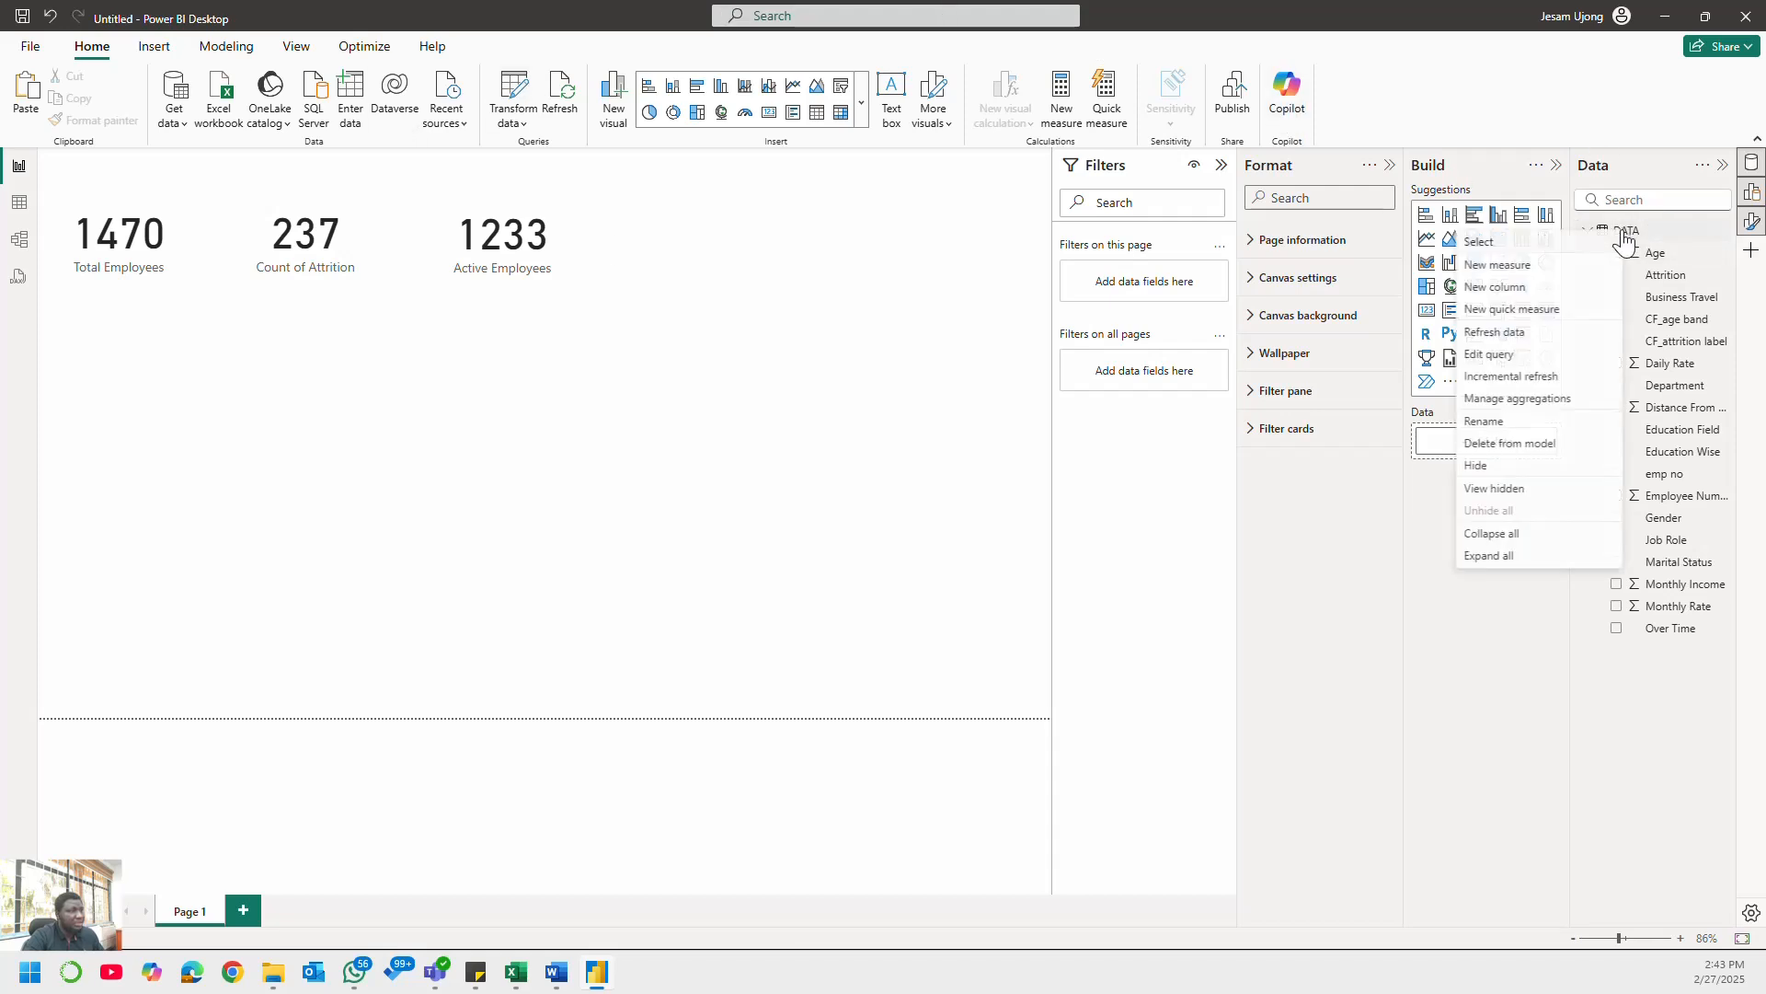
pyautogui.click(1528, 273)
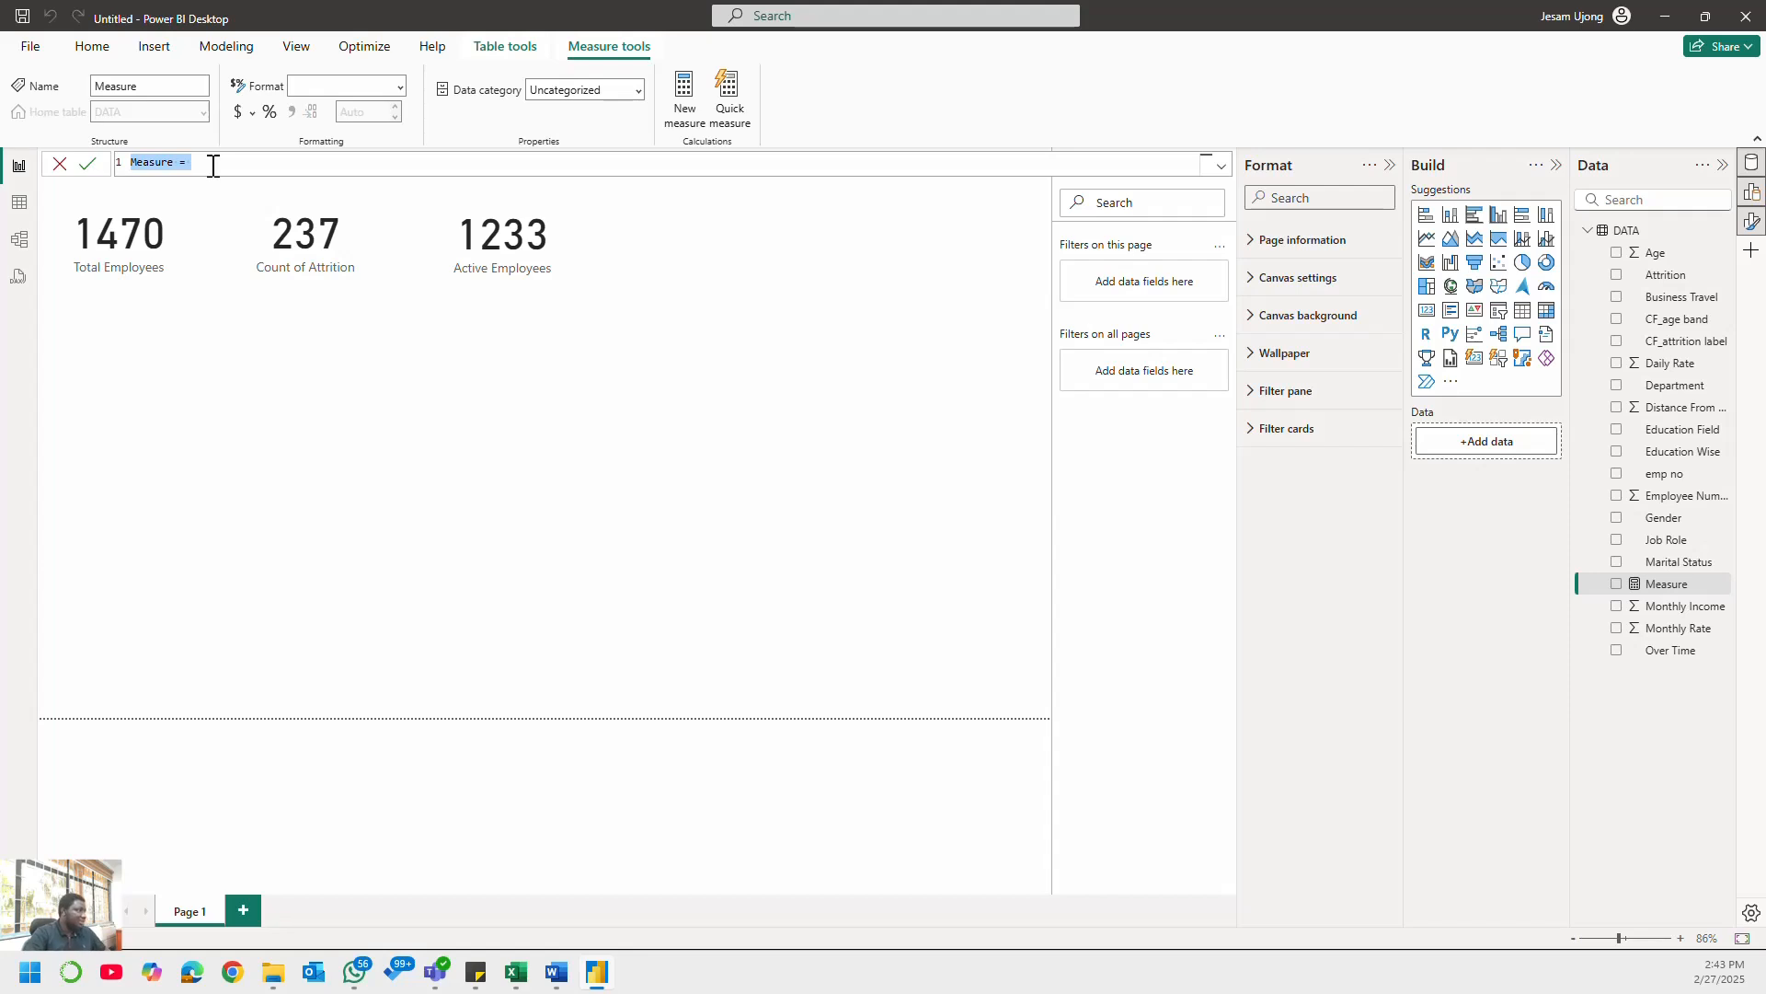
pyautogui.moveTo(213, 165); pyautogui.dragTo(123, 161)
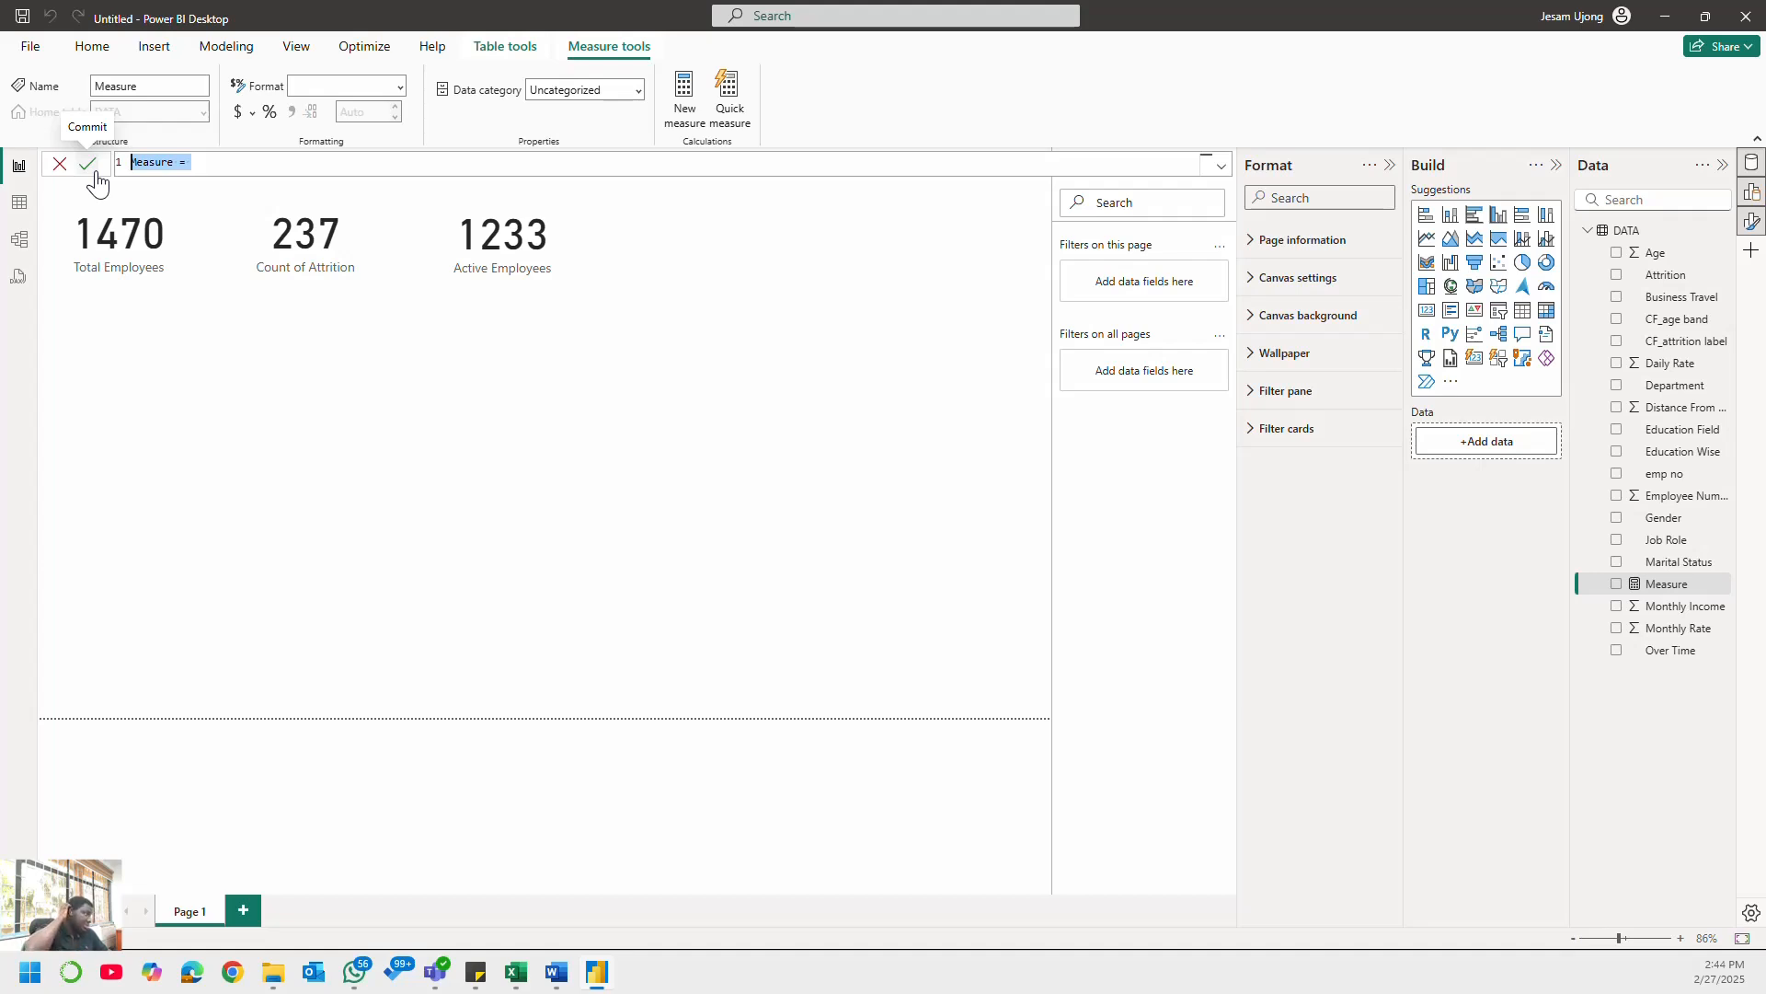
pyautogui.write('T')
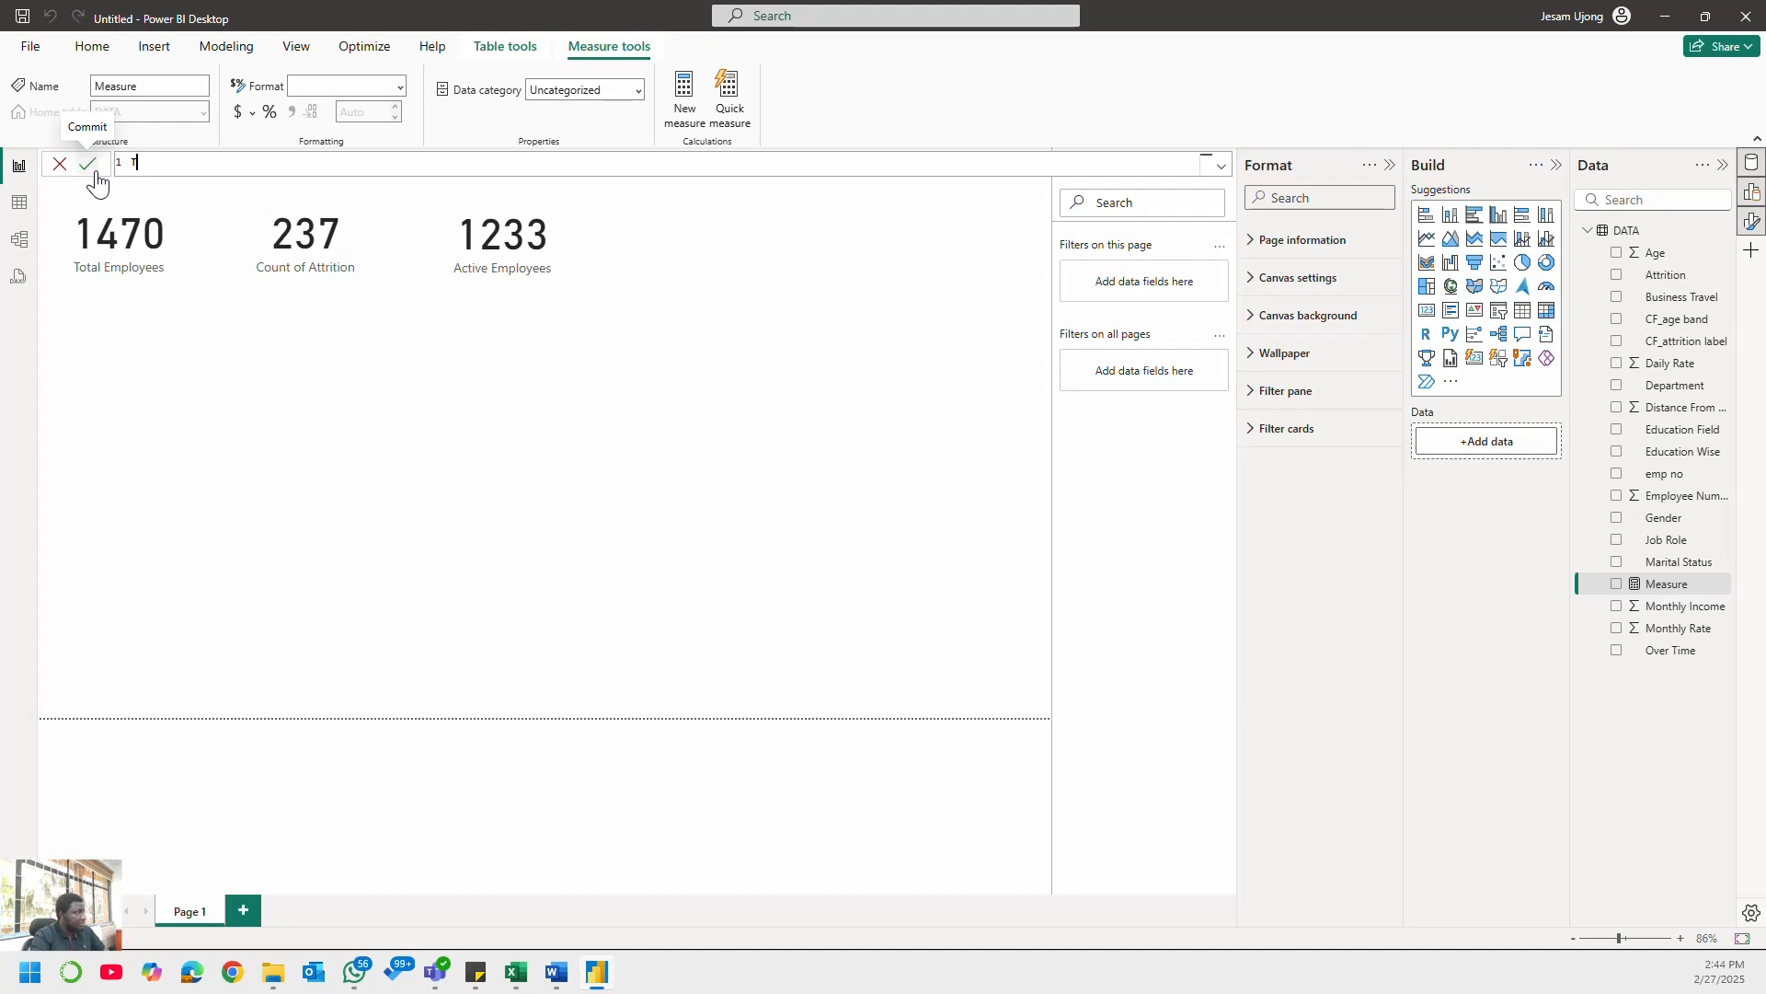
pyautogui.write('otal Emp = co')
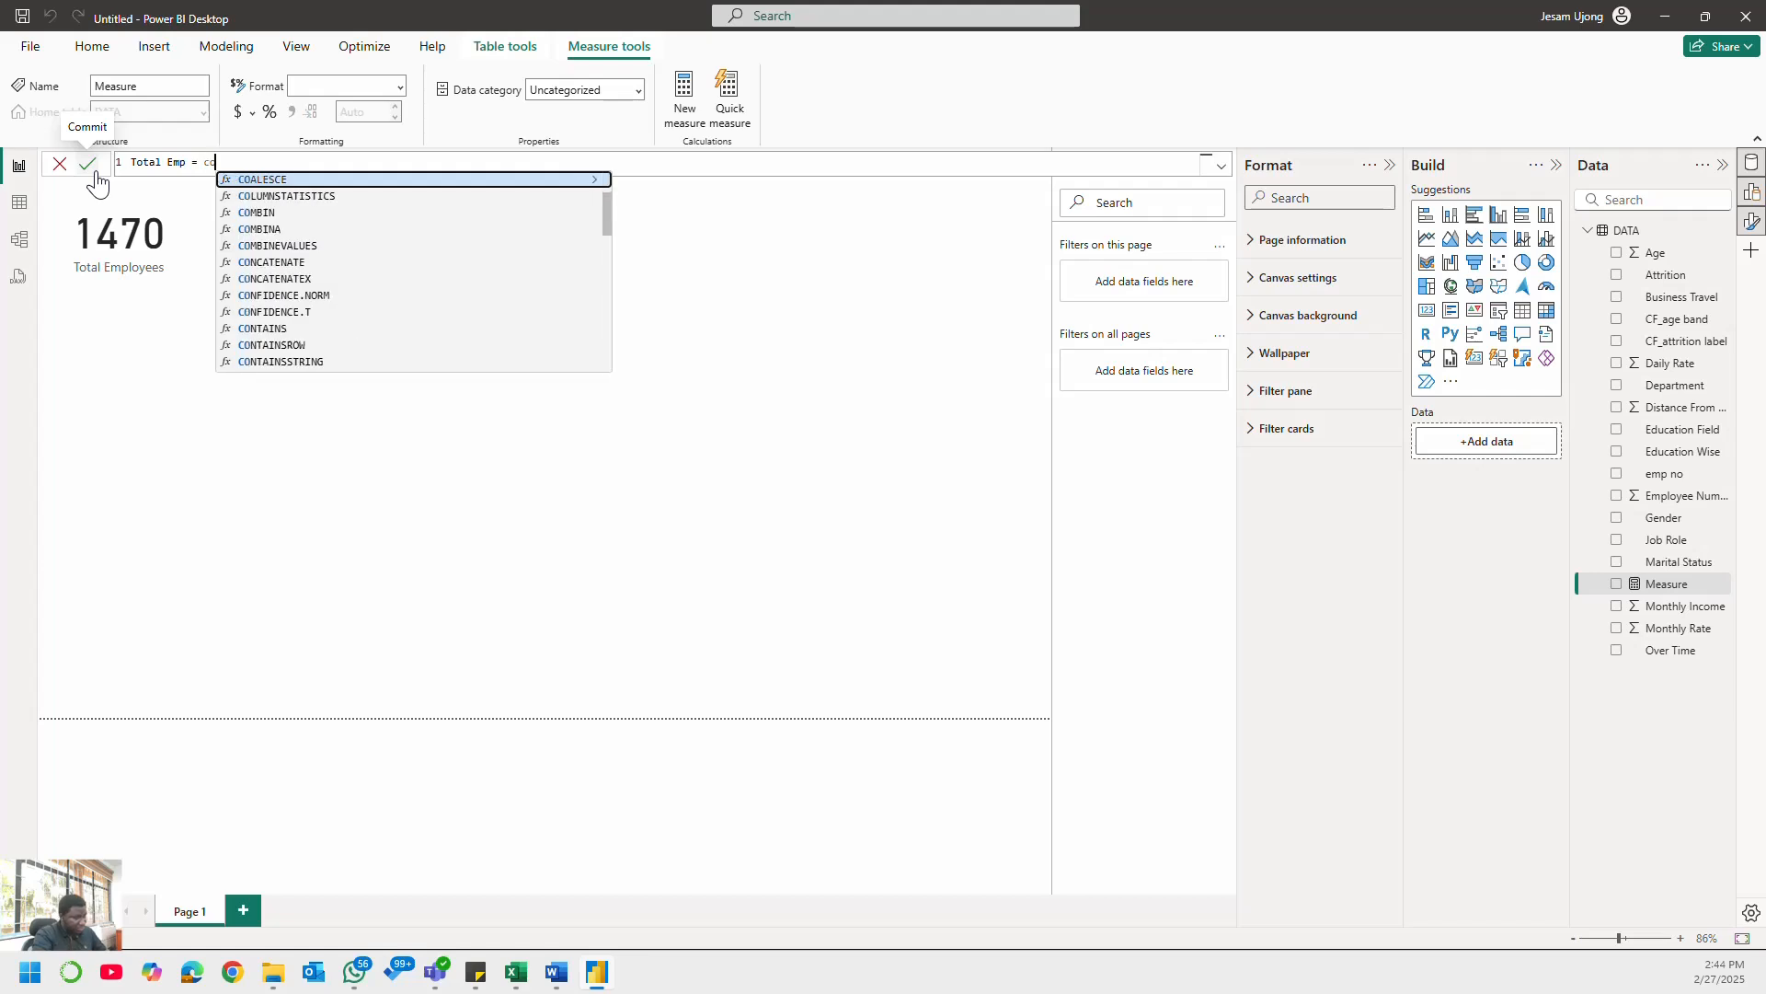
pyautogui.press('BackSpace')
pyautogui.press('BackSpace')
pyautogui.write('disc')
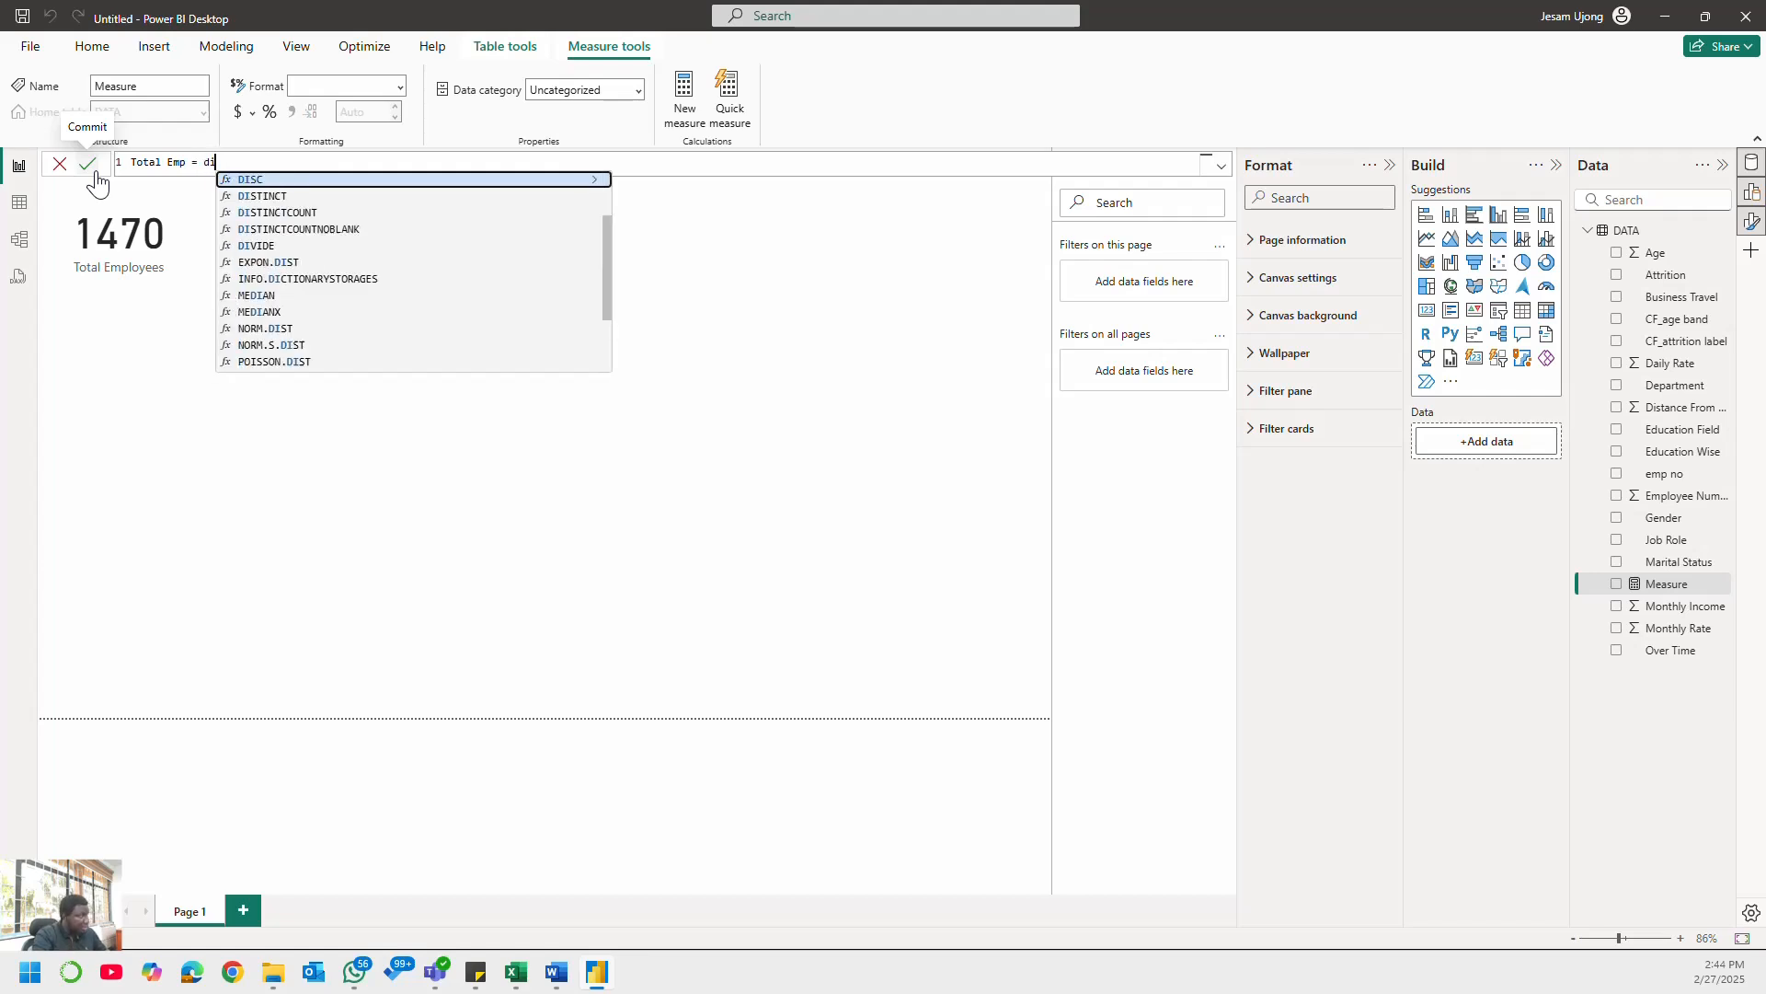
pyautogui.press('BackSpace')
pyautogui.press('BackSpace')
pyautogui.press('BackSpace')
pyautogui.press('BackSpace')
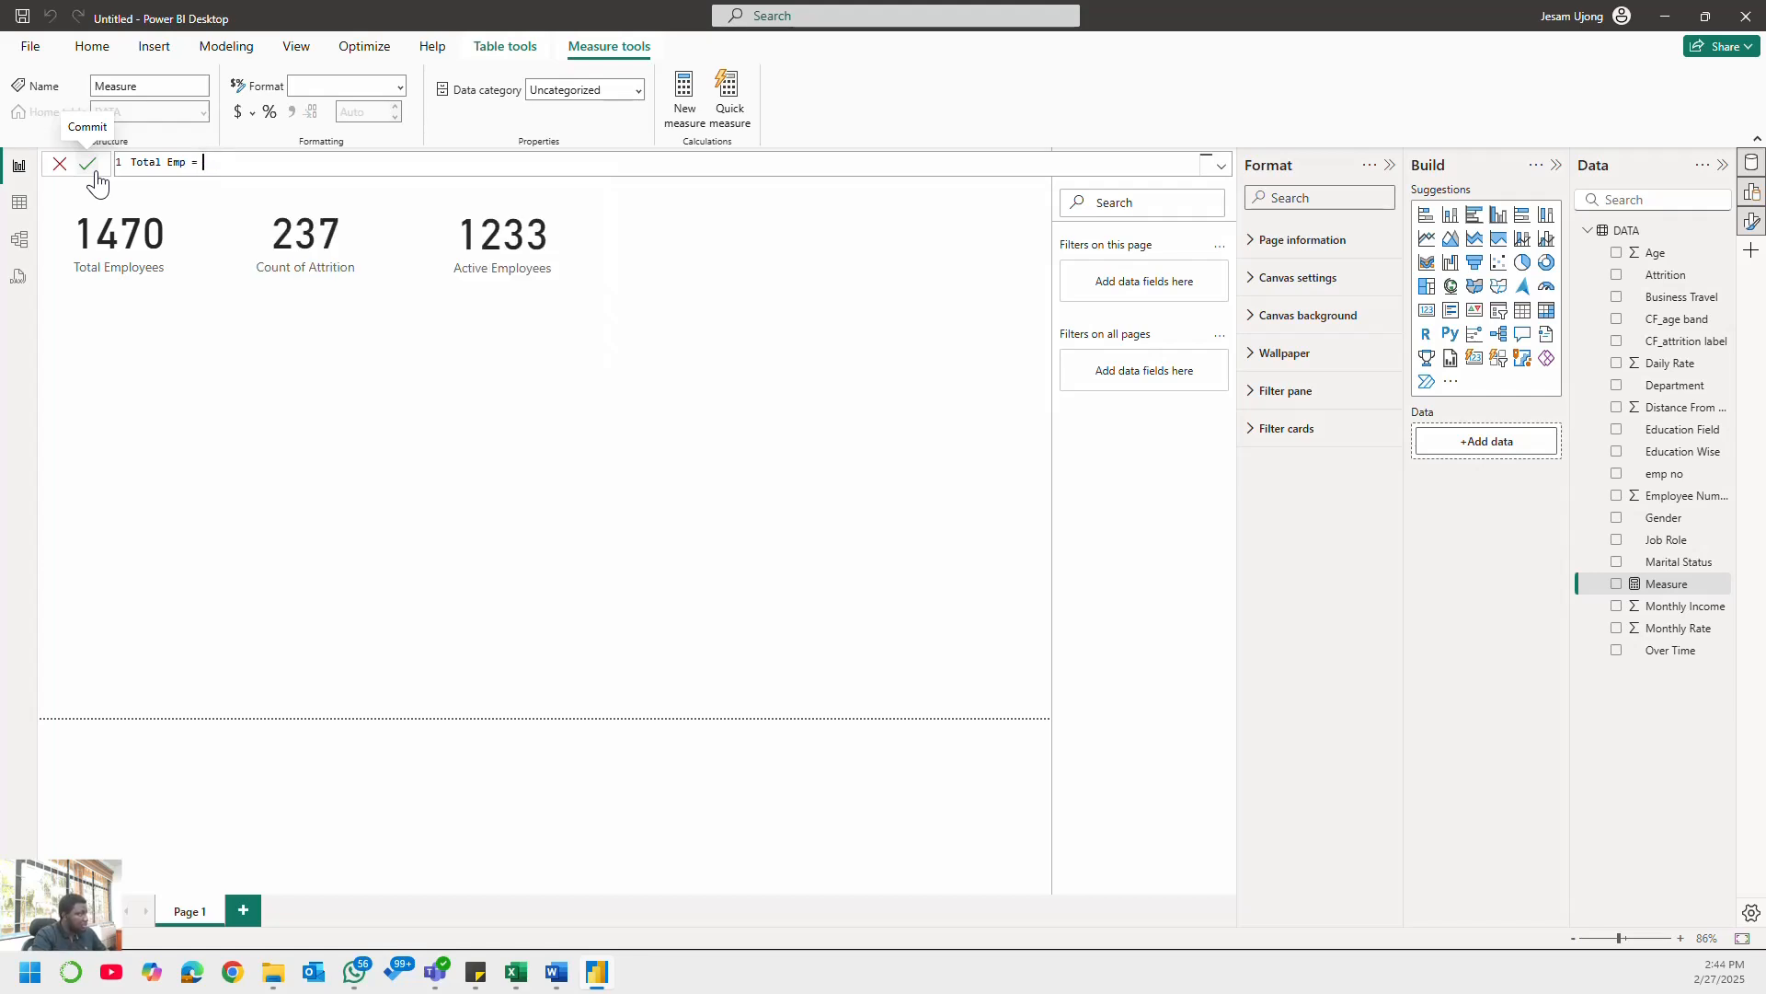
# - Define the Total Emp measure as DISTINCTCOUNT(DATA[emp no]) and commit it
pyautogui.write('dist')
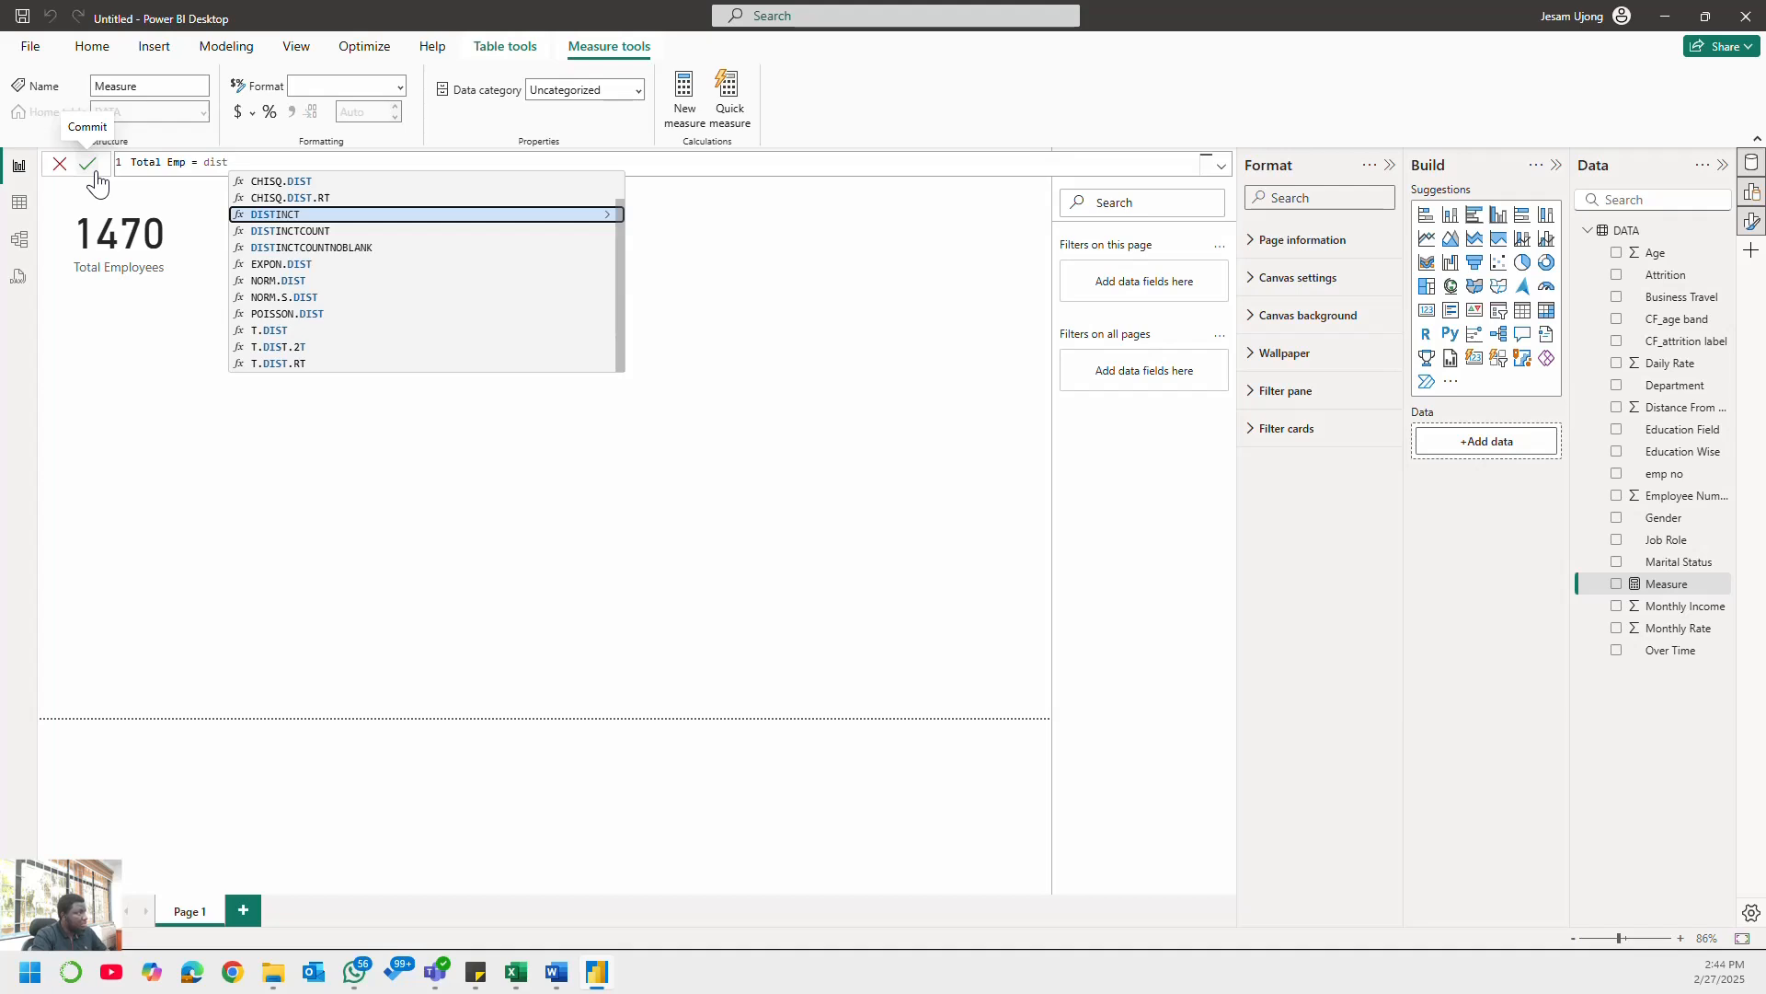
pyautogui.press('Down')
pyautogui.press('Tab')
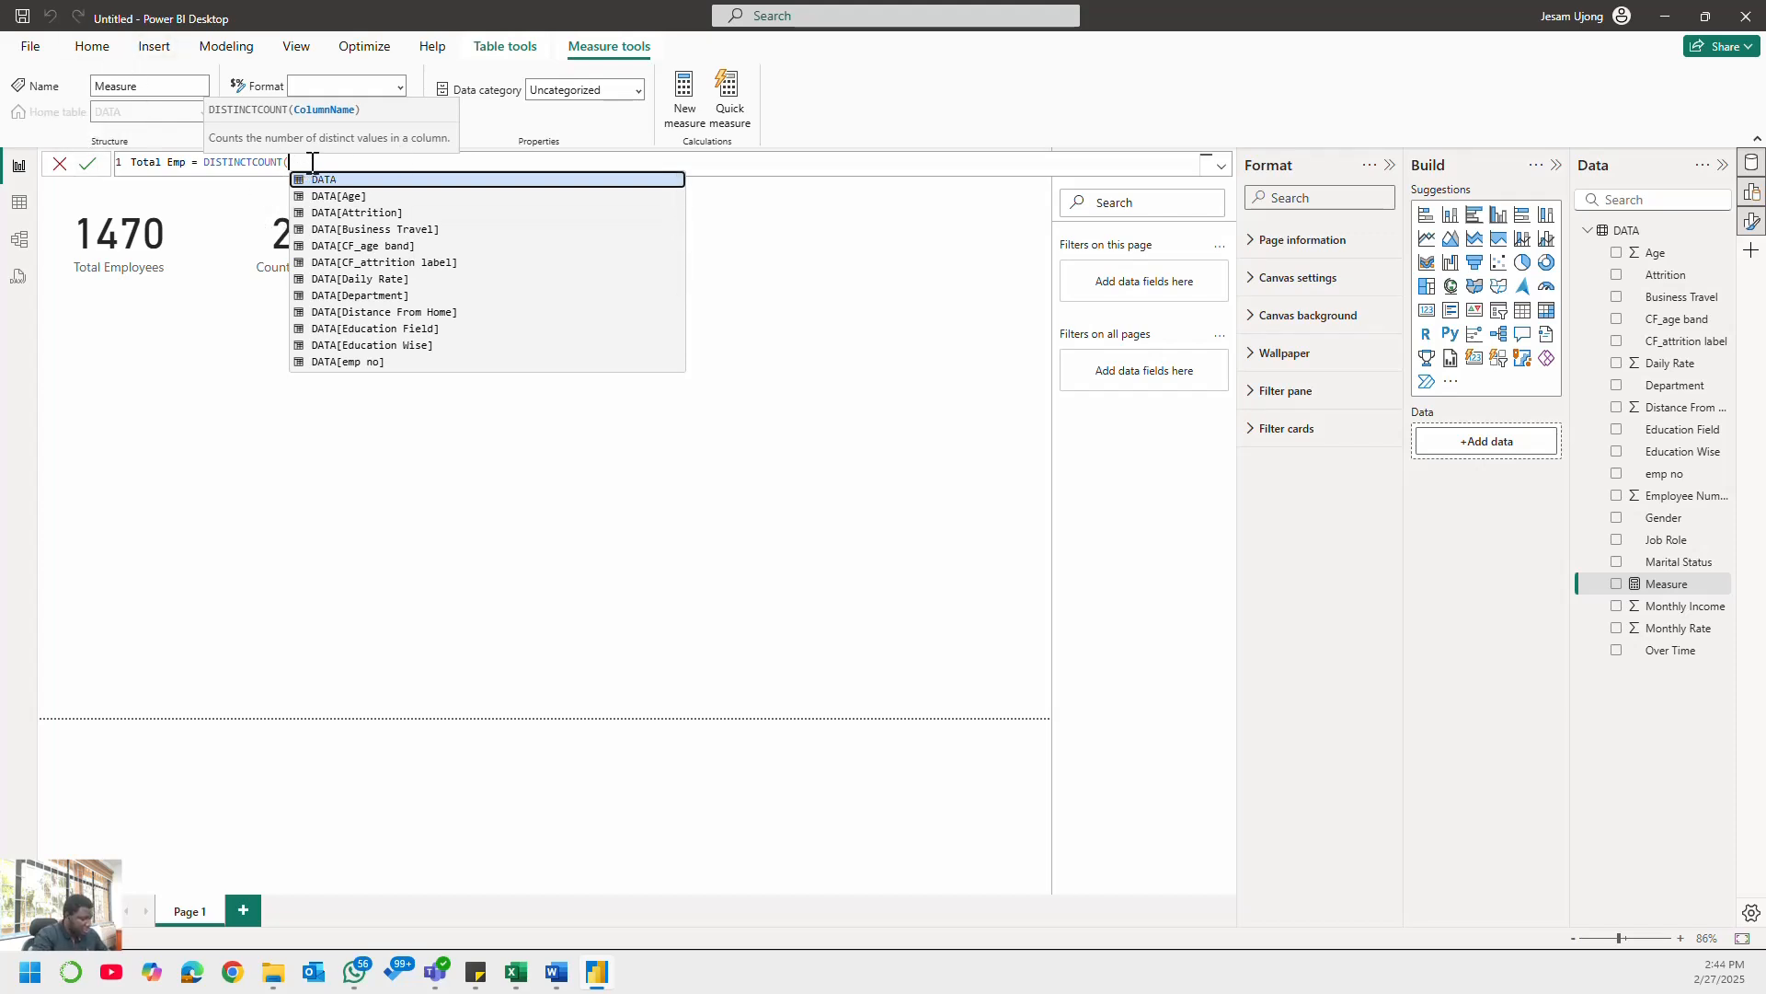
pyautogui.write('emp')
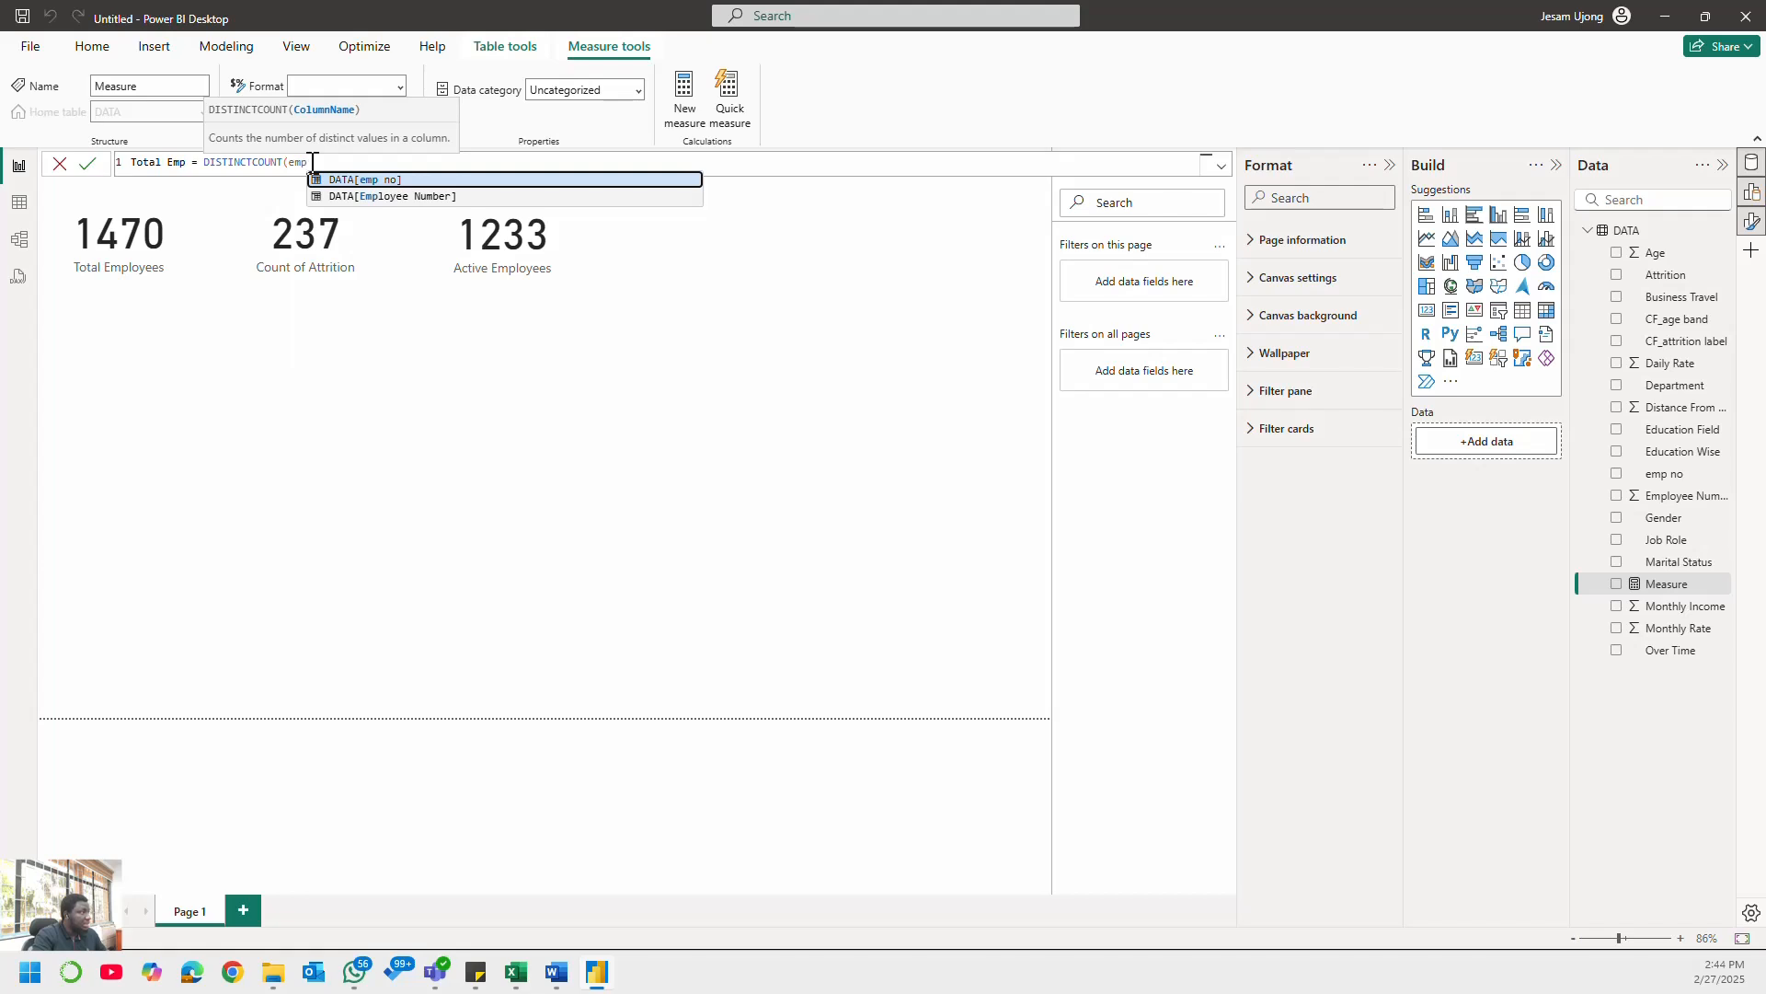
pyautogui.click(394, 182)
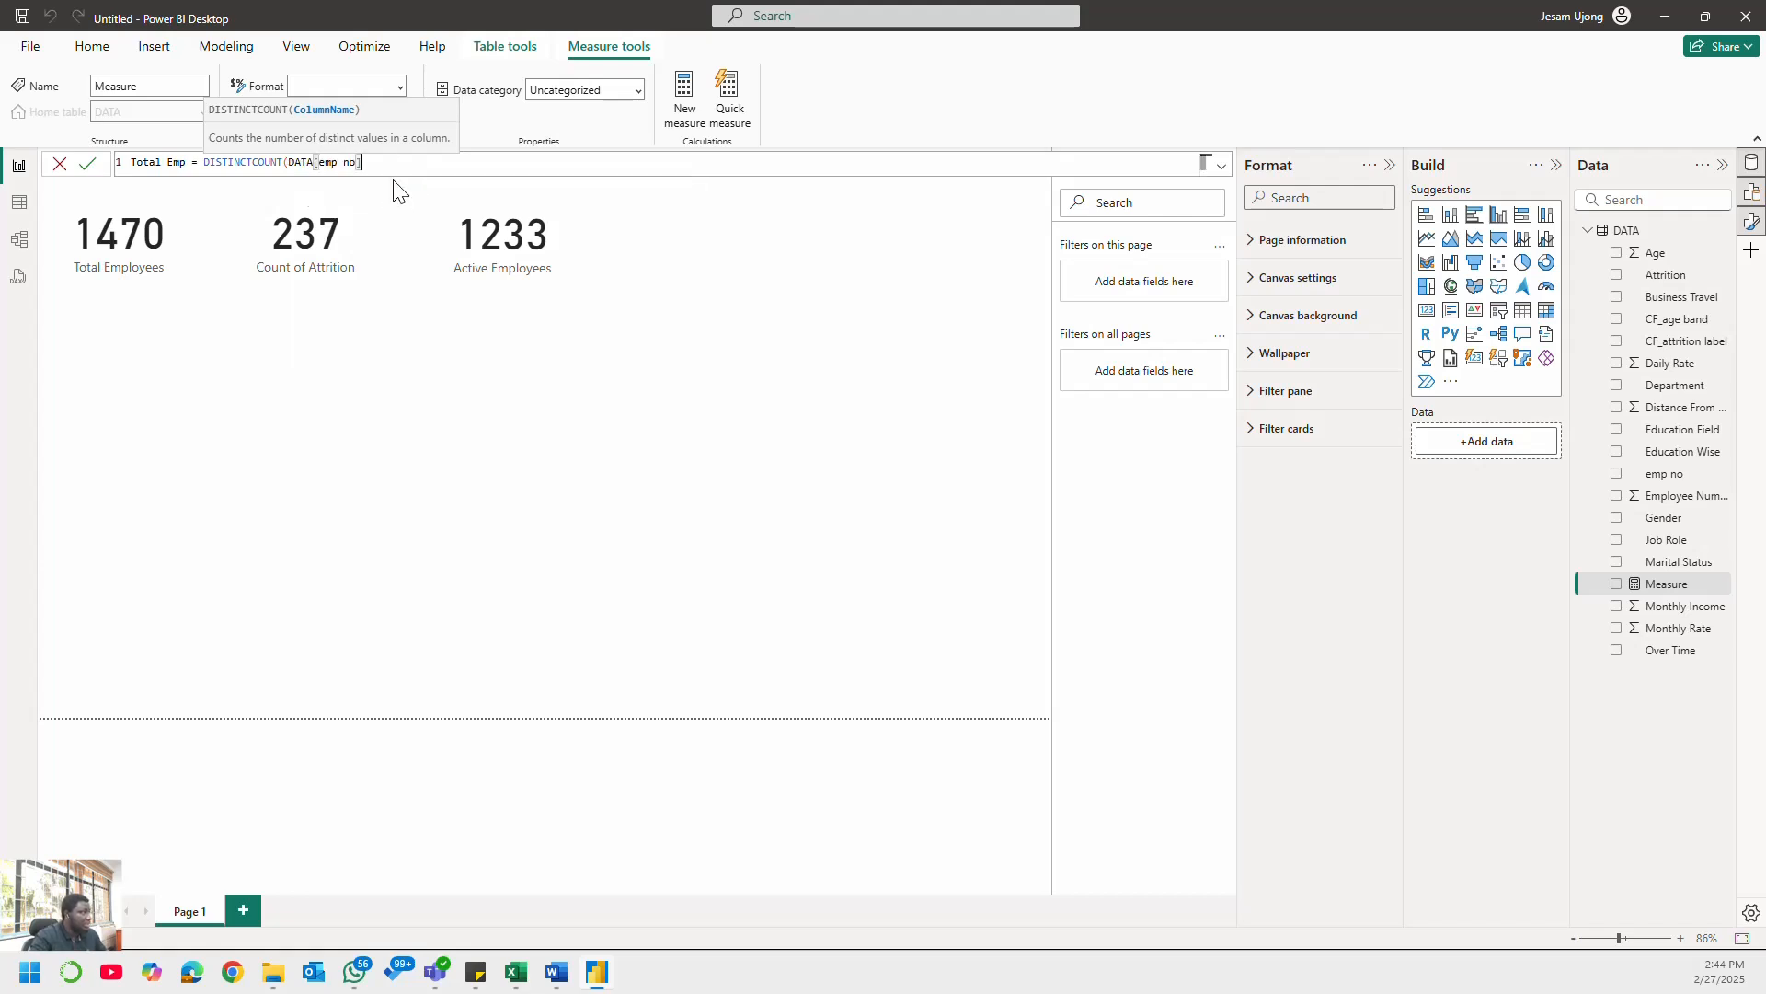
pyautogui.write(')')
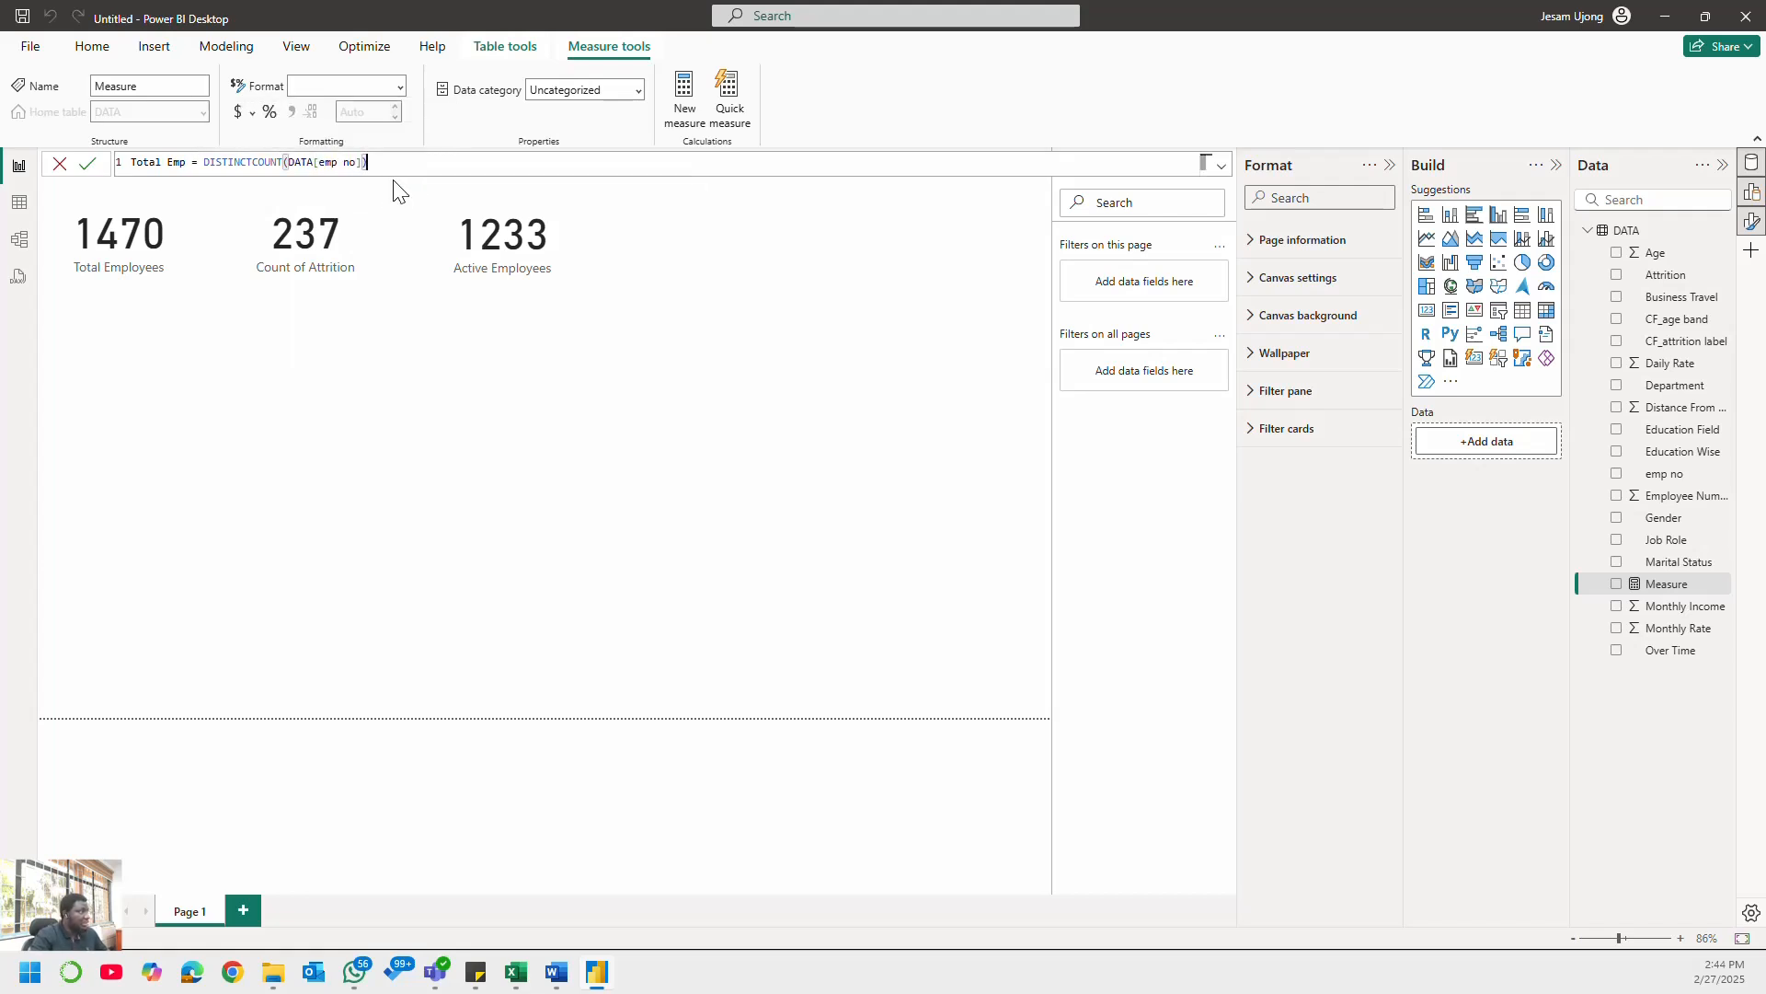
pyautogui.press('Return')
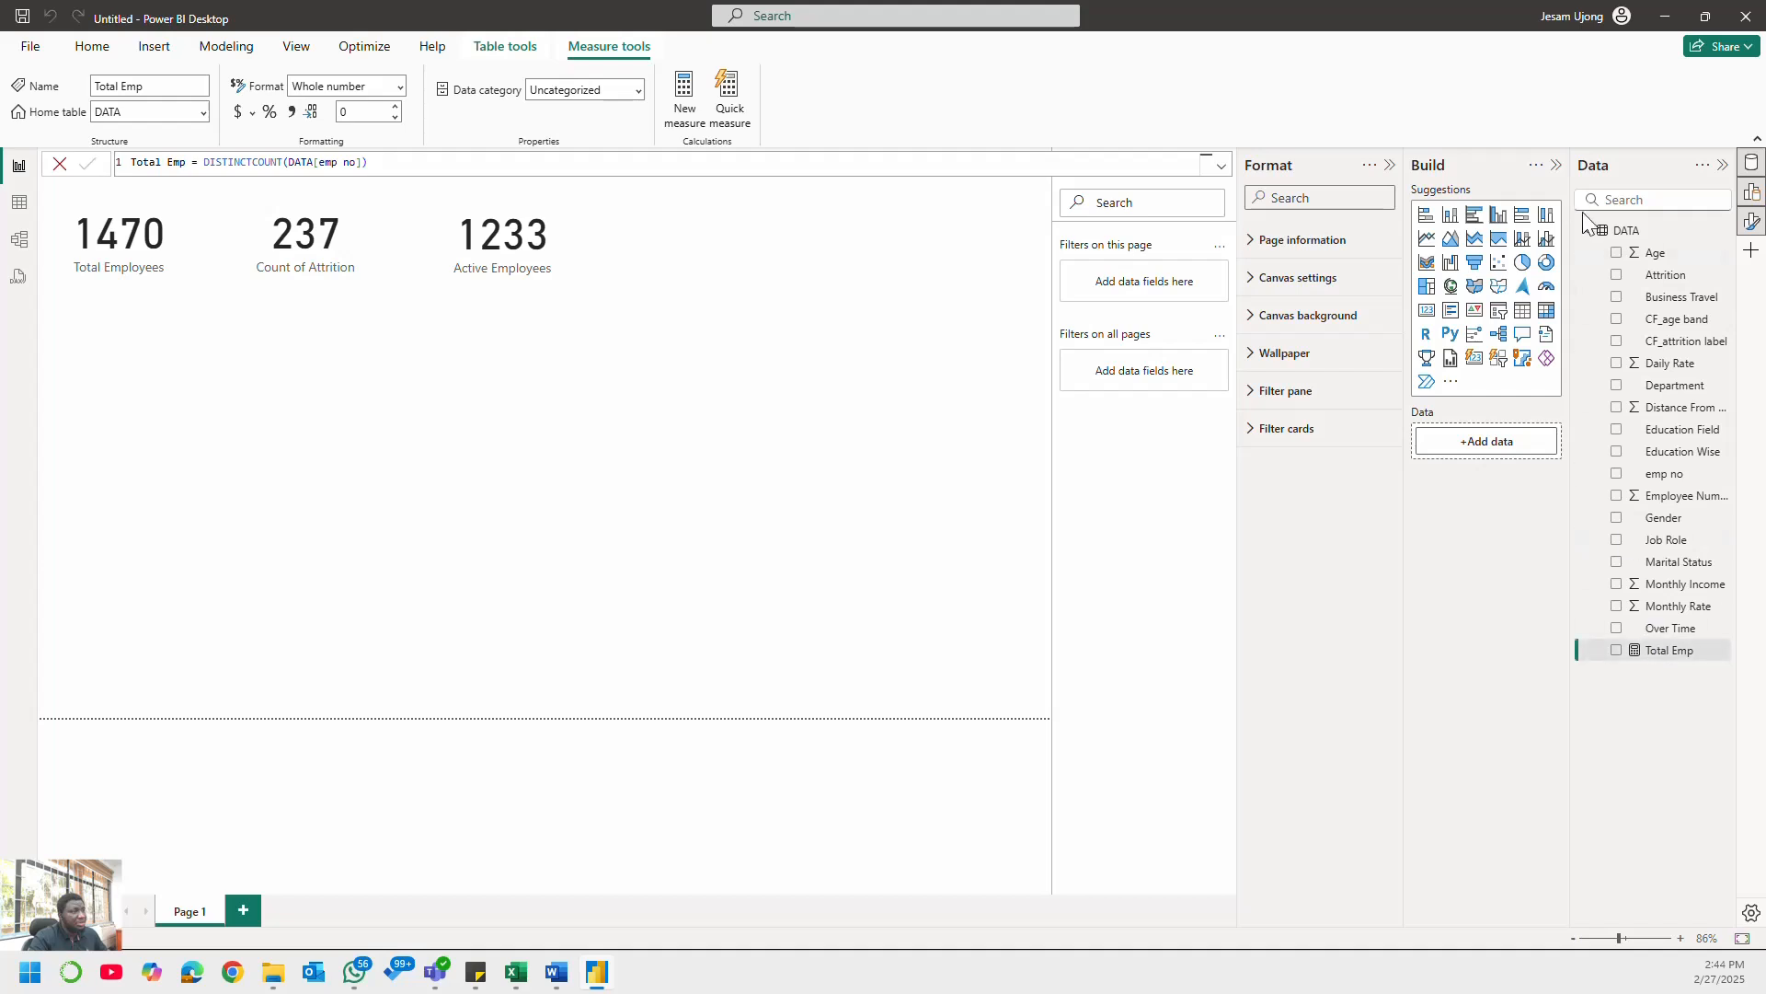
# - Create a DATA table measure Attrition = CALCULATE([Total Emp],DATA[Attrition] = "Yes")
pyautogui.rightClick(1636, 232)
pyautogui.click(1564, 269)
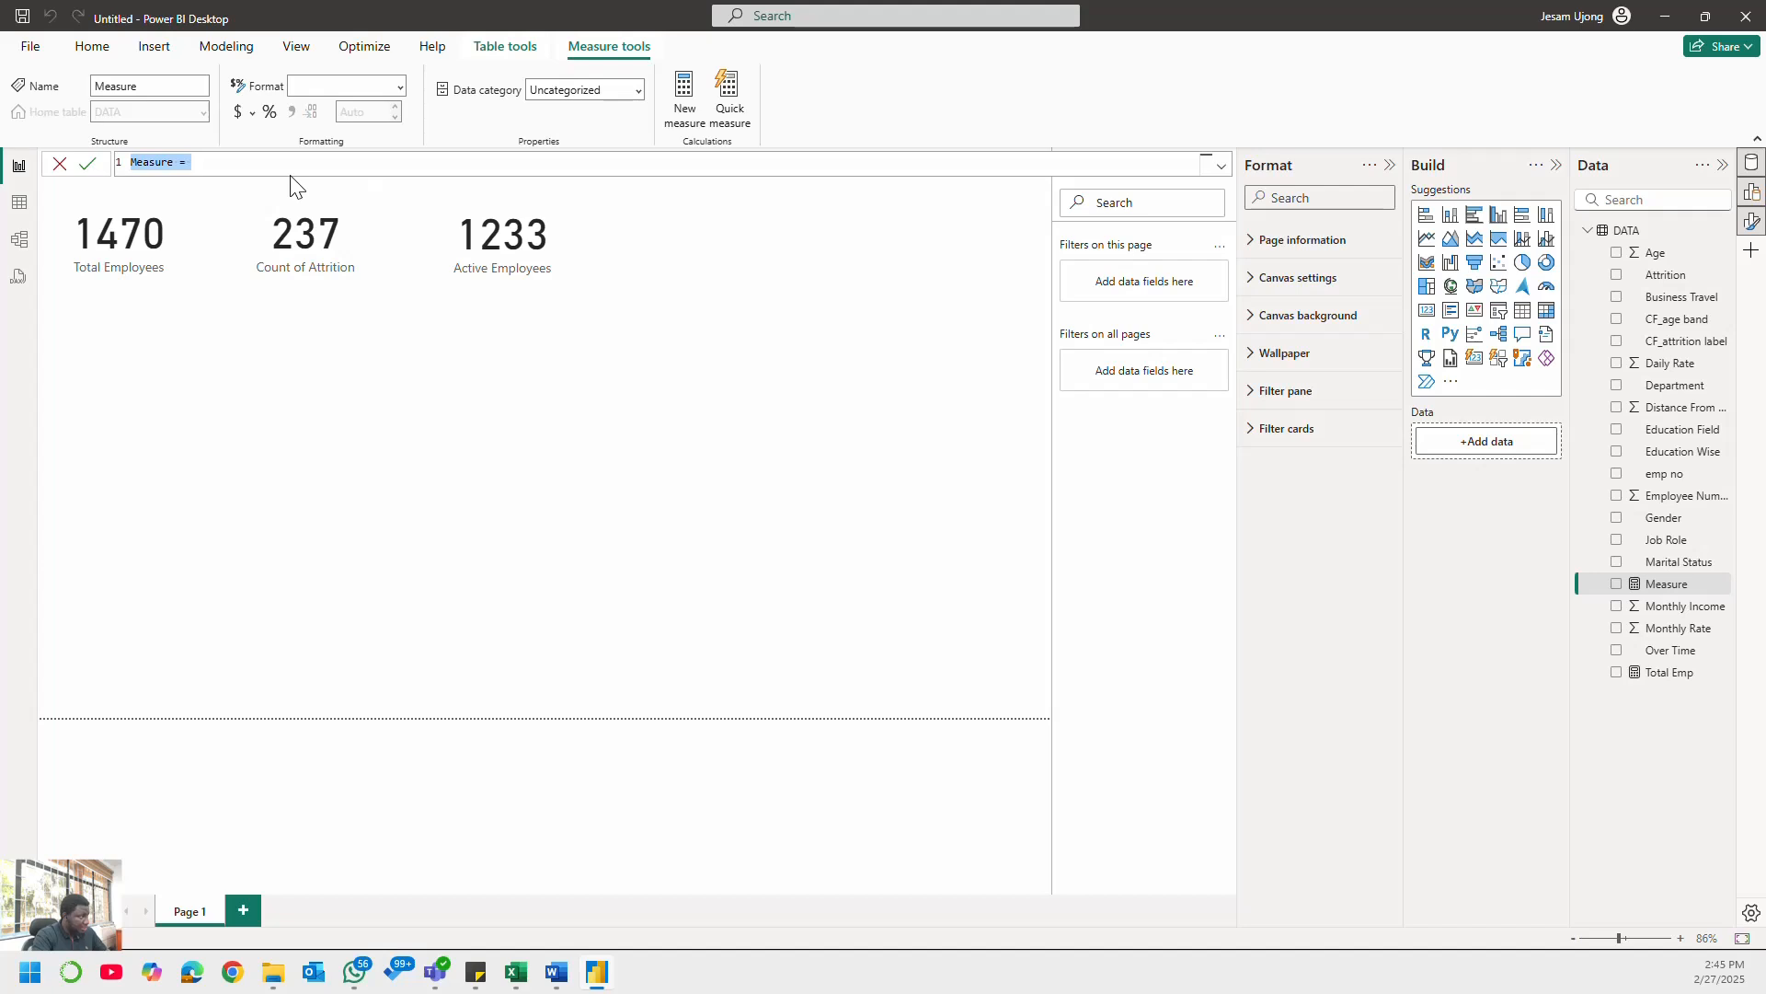
pyautogui.write('Attrit')
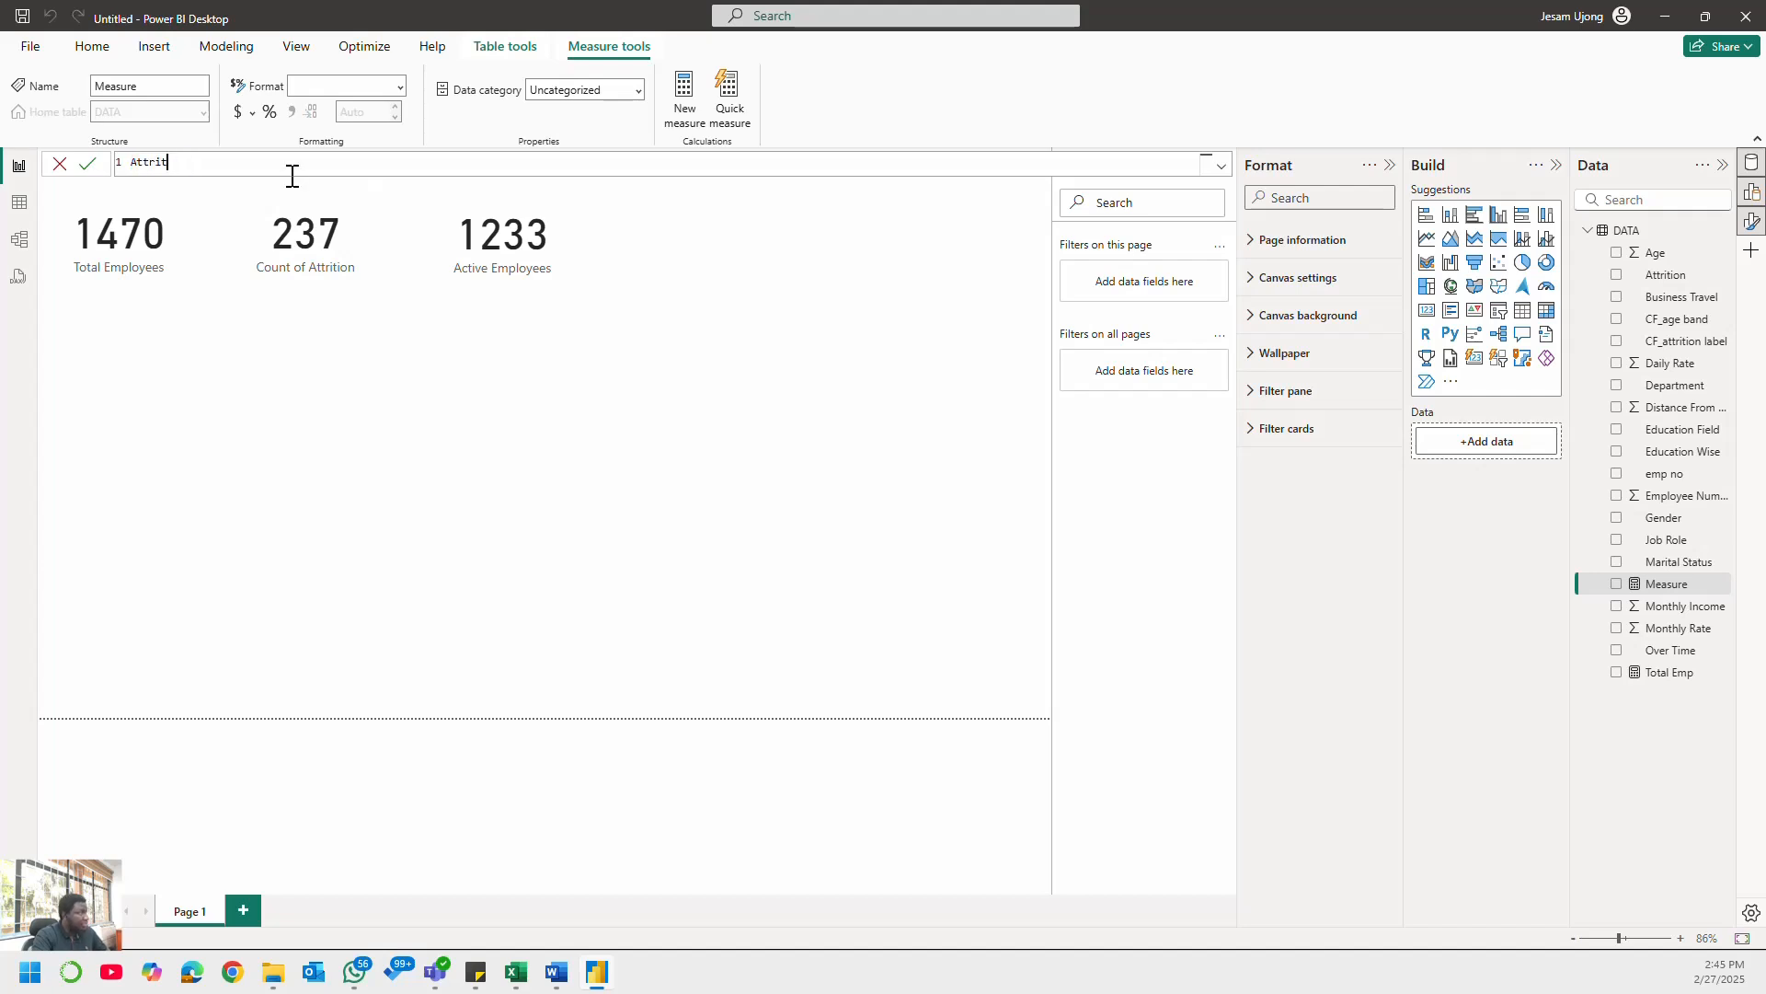
pyautogui.write('ion')
pyautogui.write('= cal')
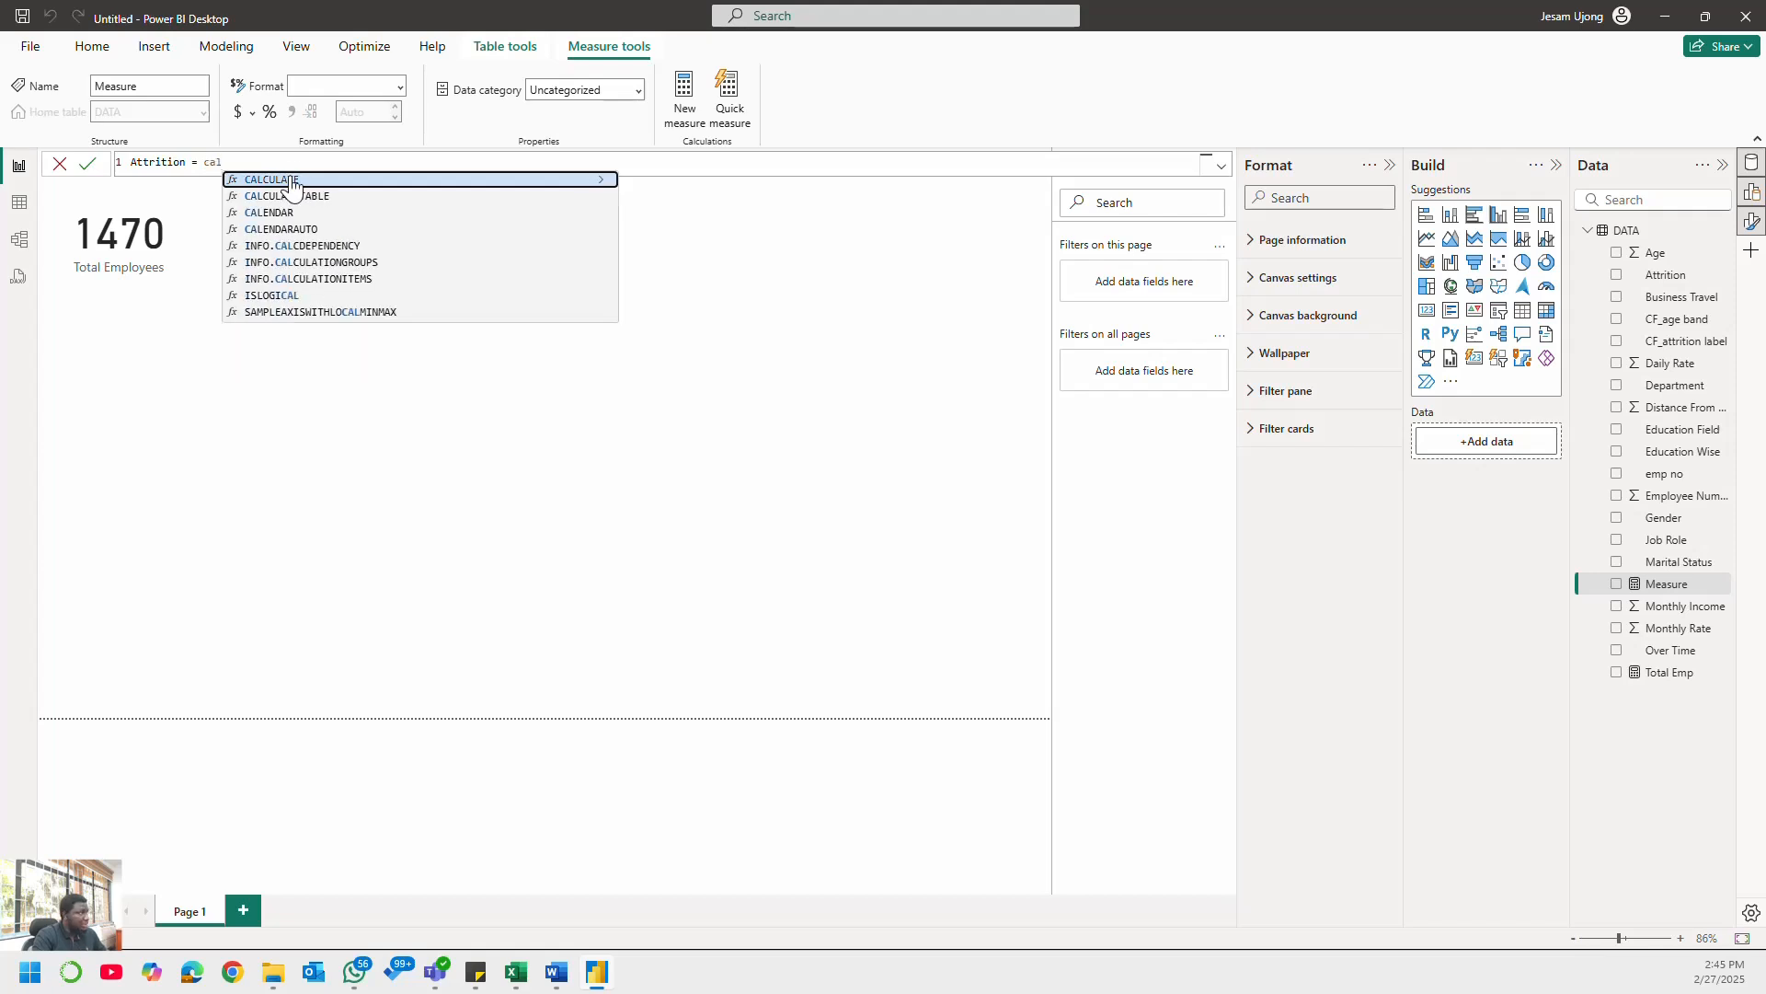
pyautogui.click(292, 180)
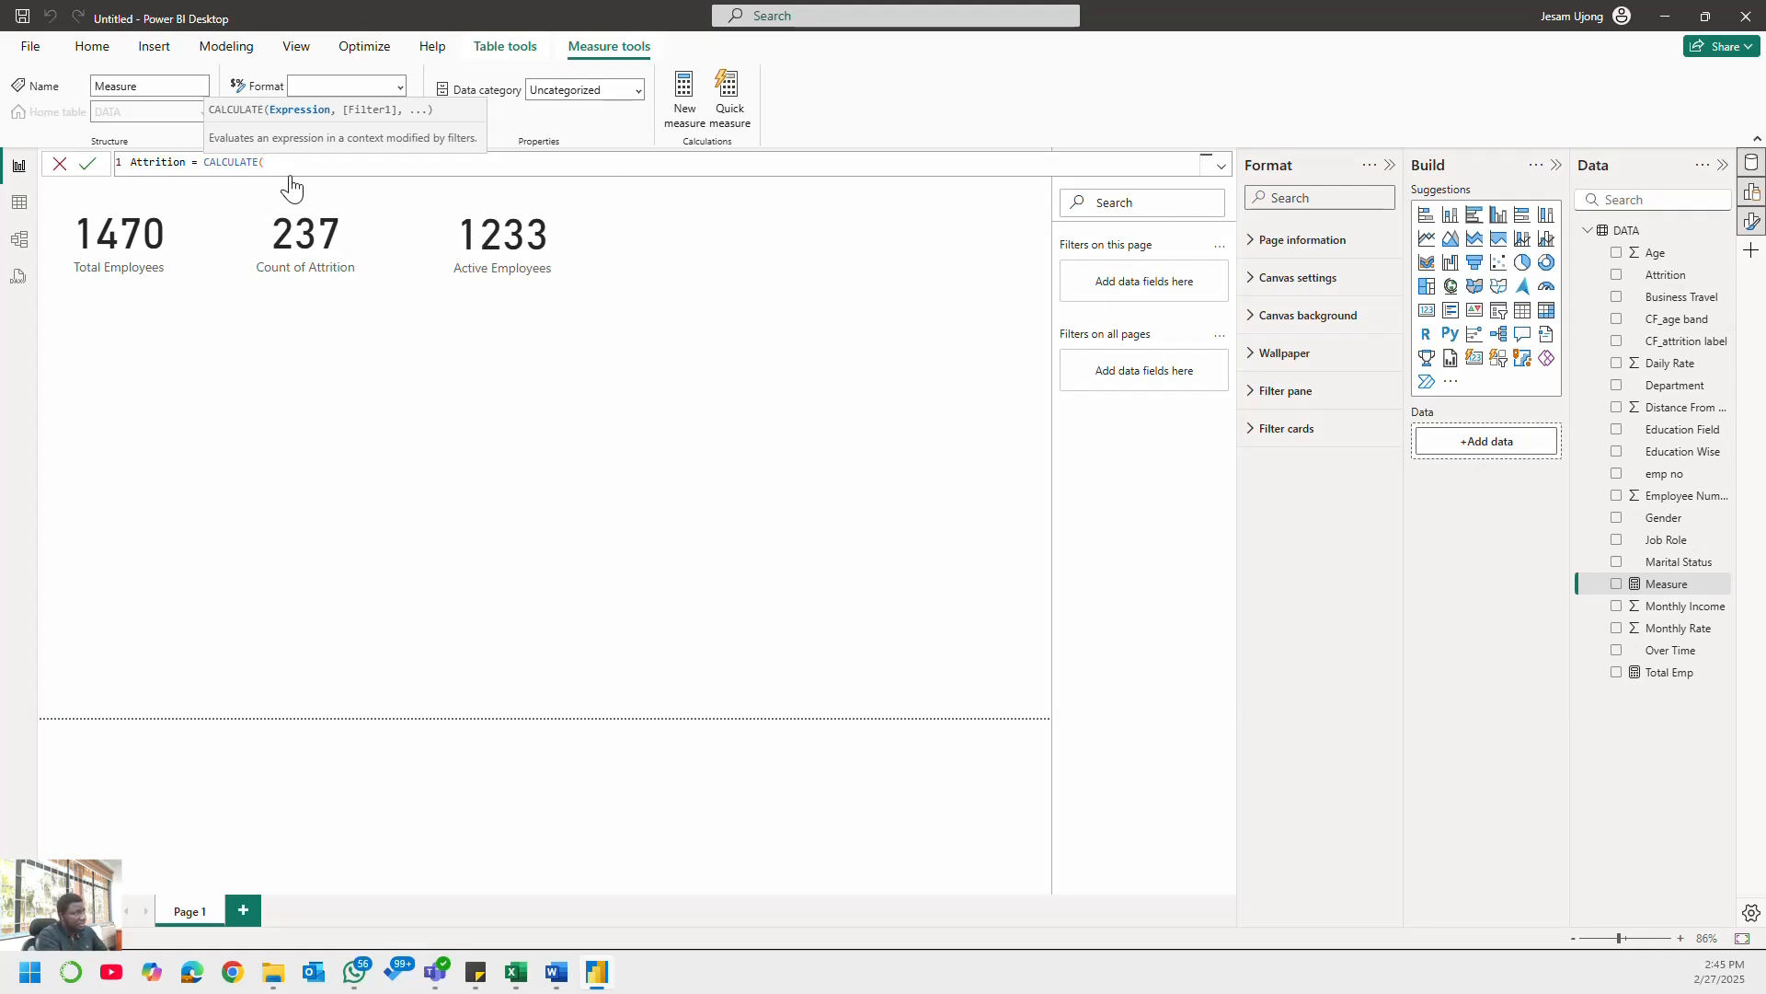
pyautogui.write('[Total Emp],')
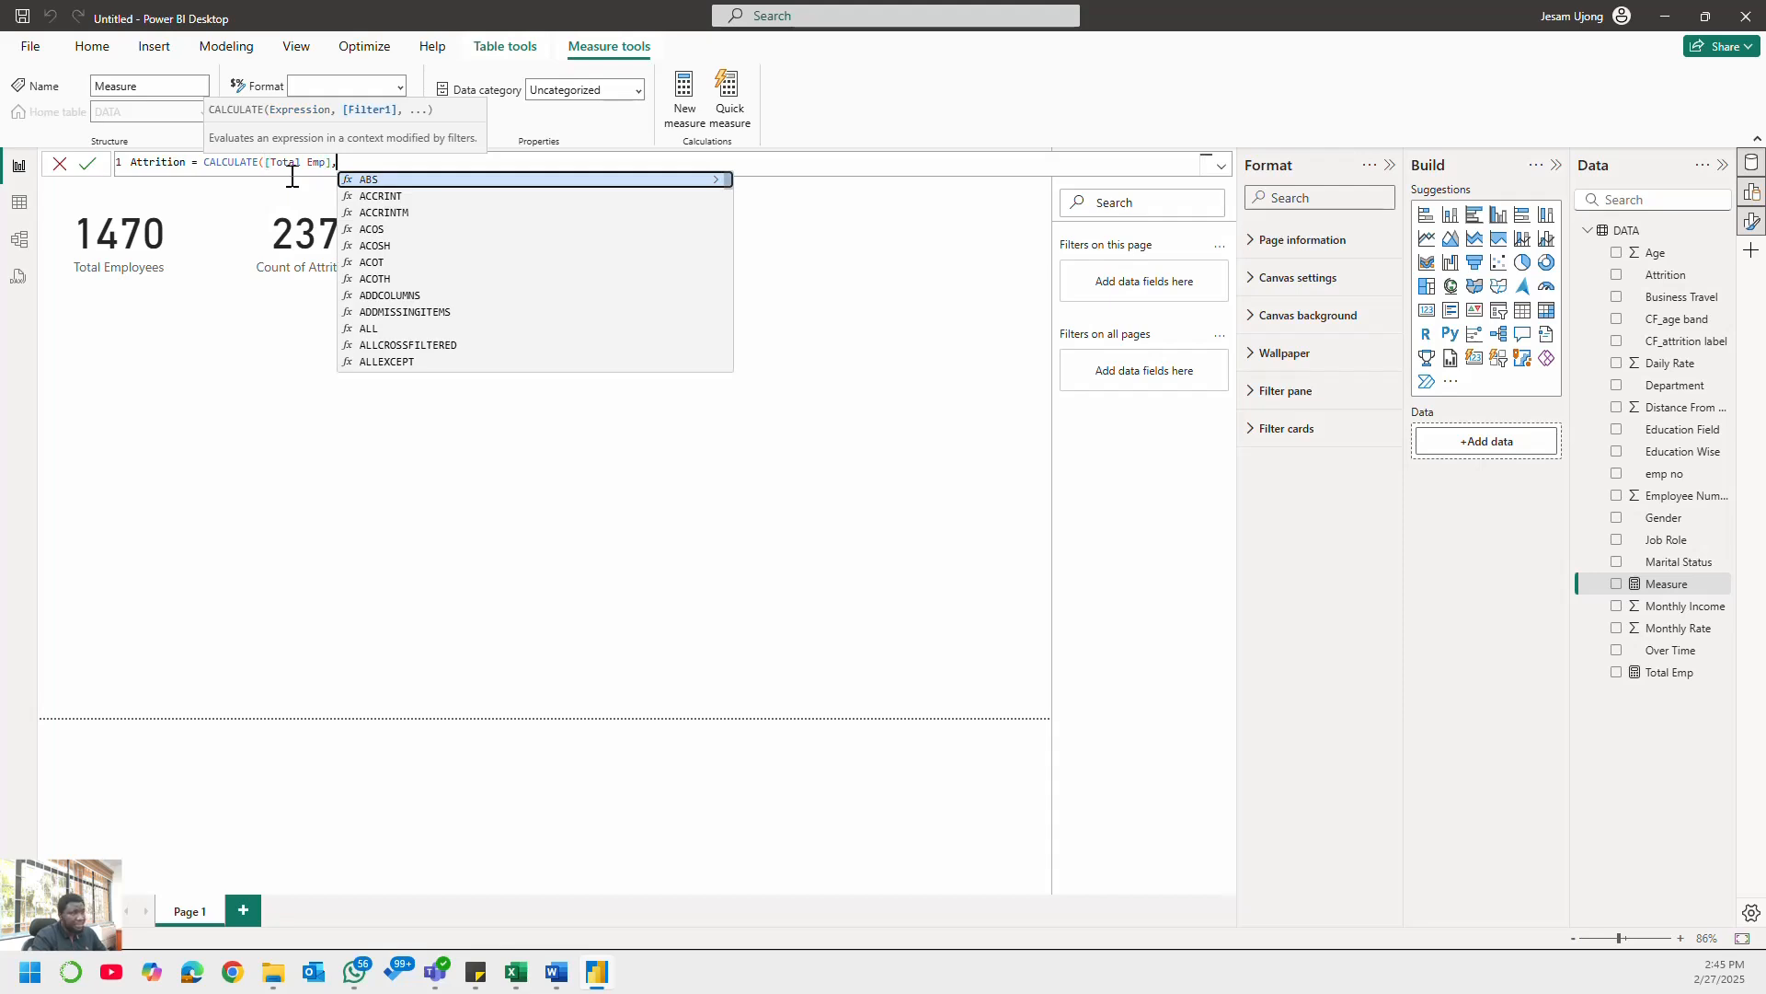
pyautogui.write('attr')
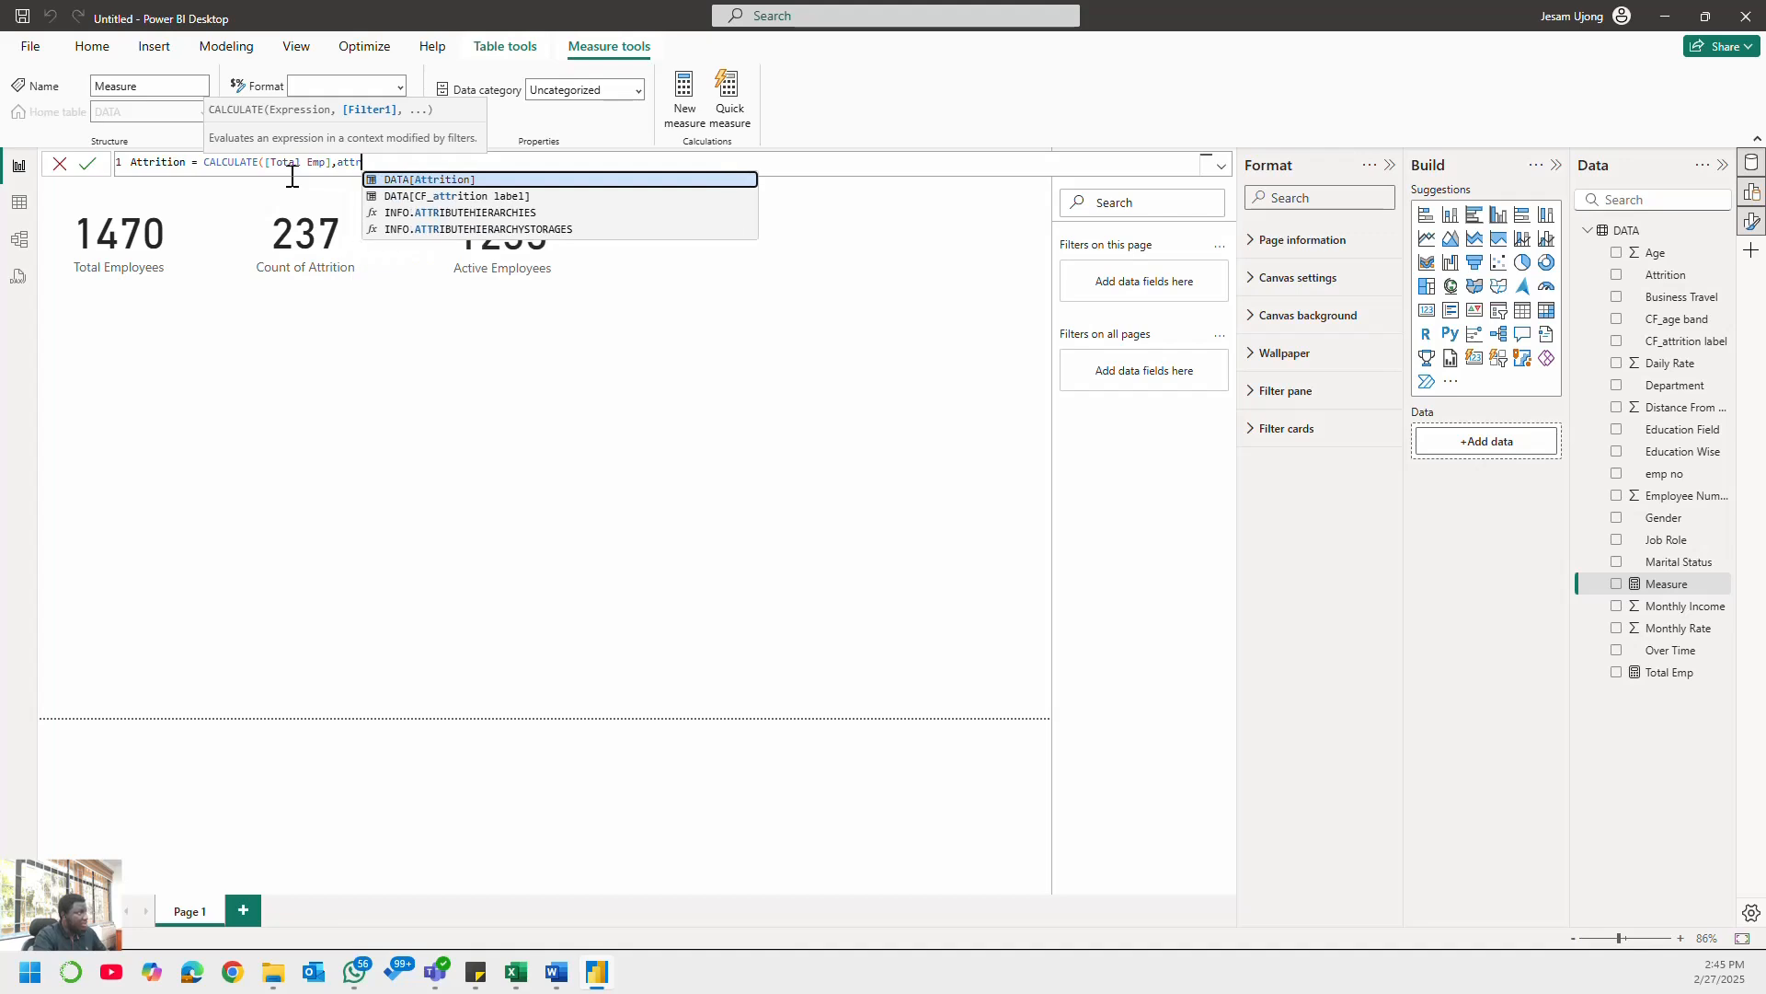
pyautogui.click(474, 187)
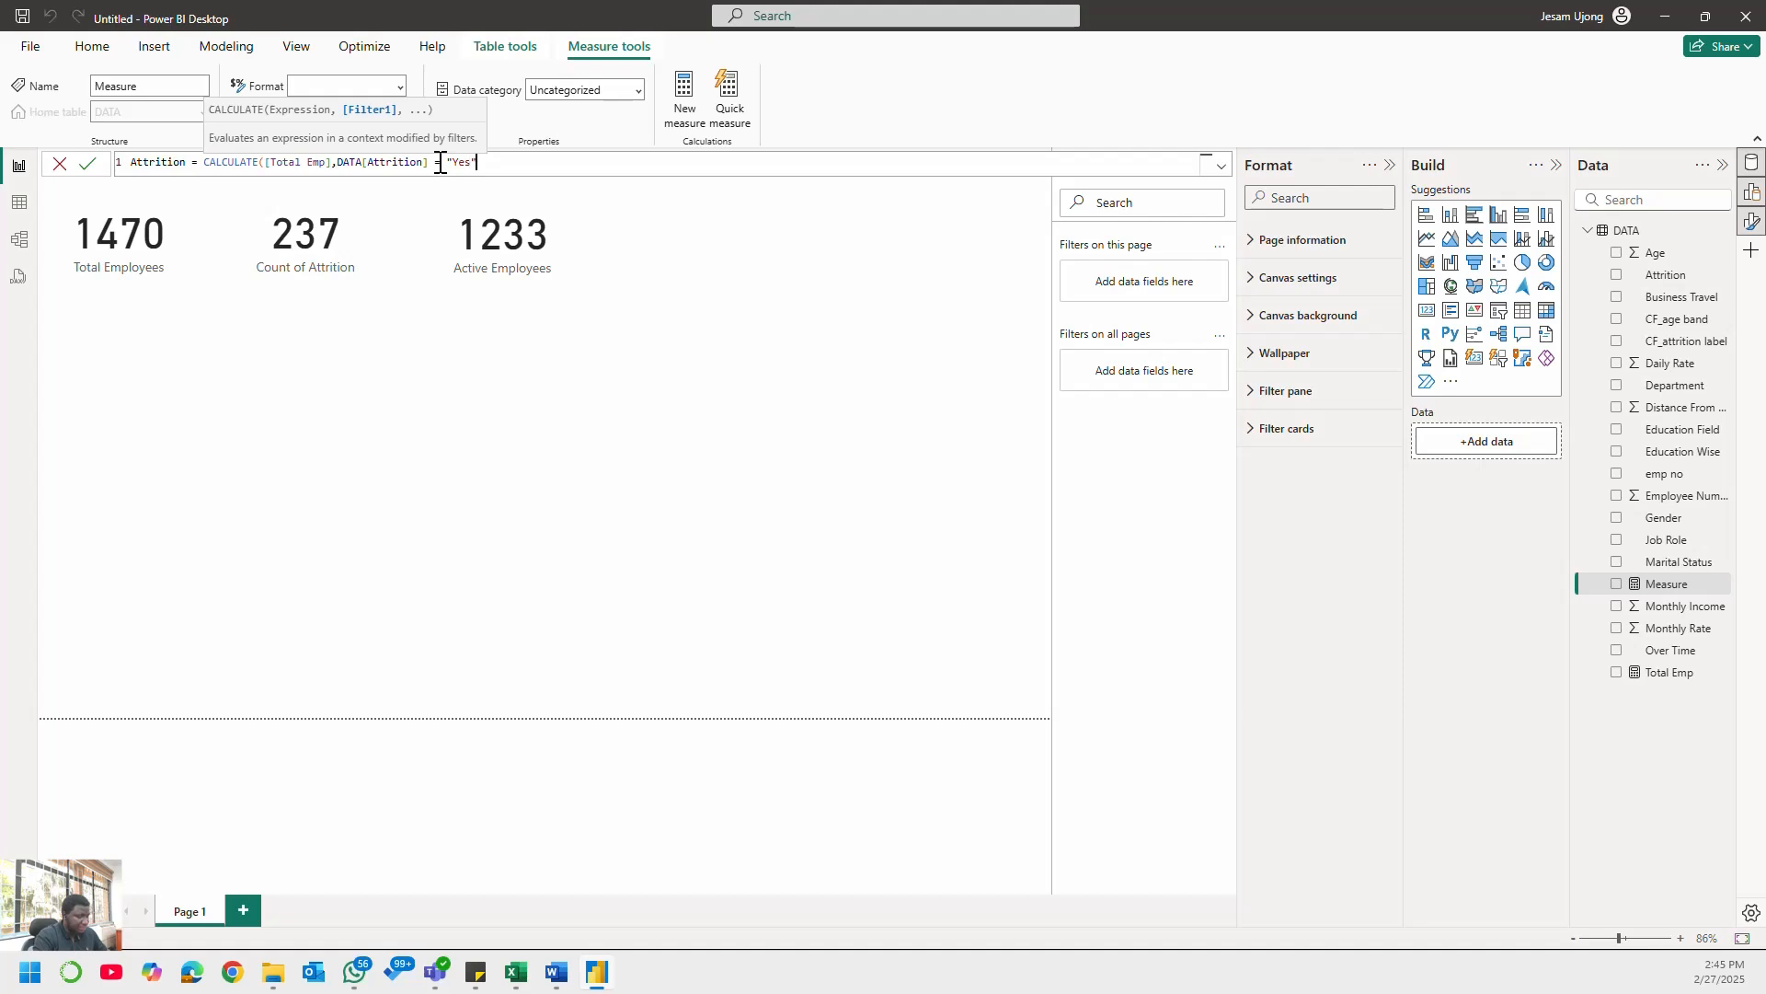
pyautogui.write(')')
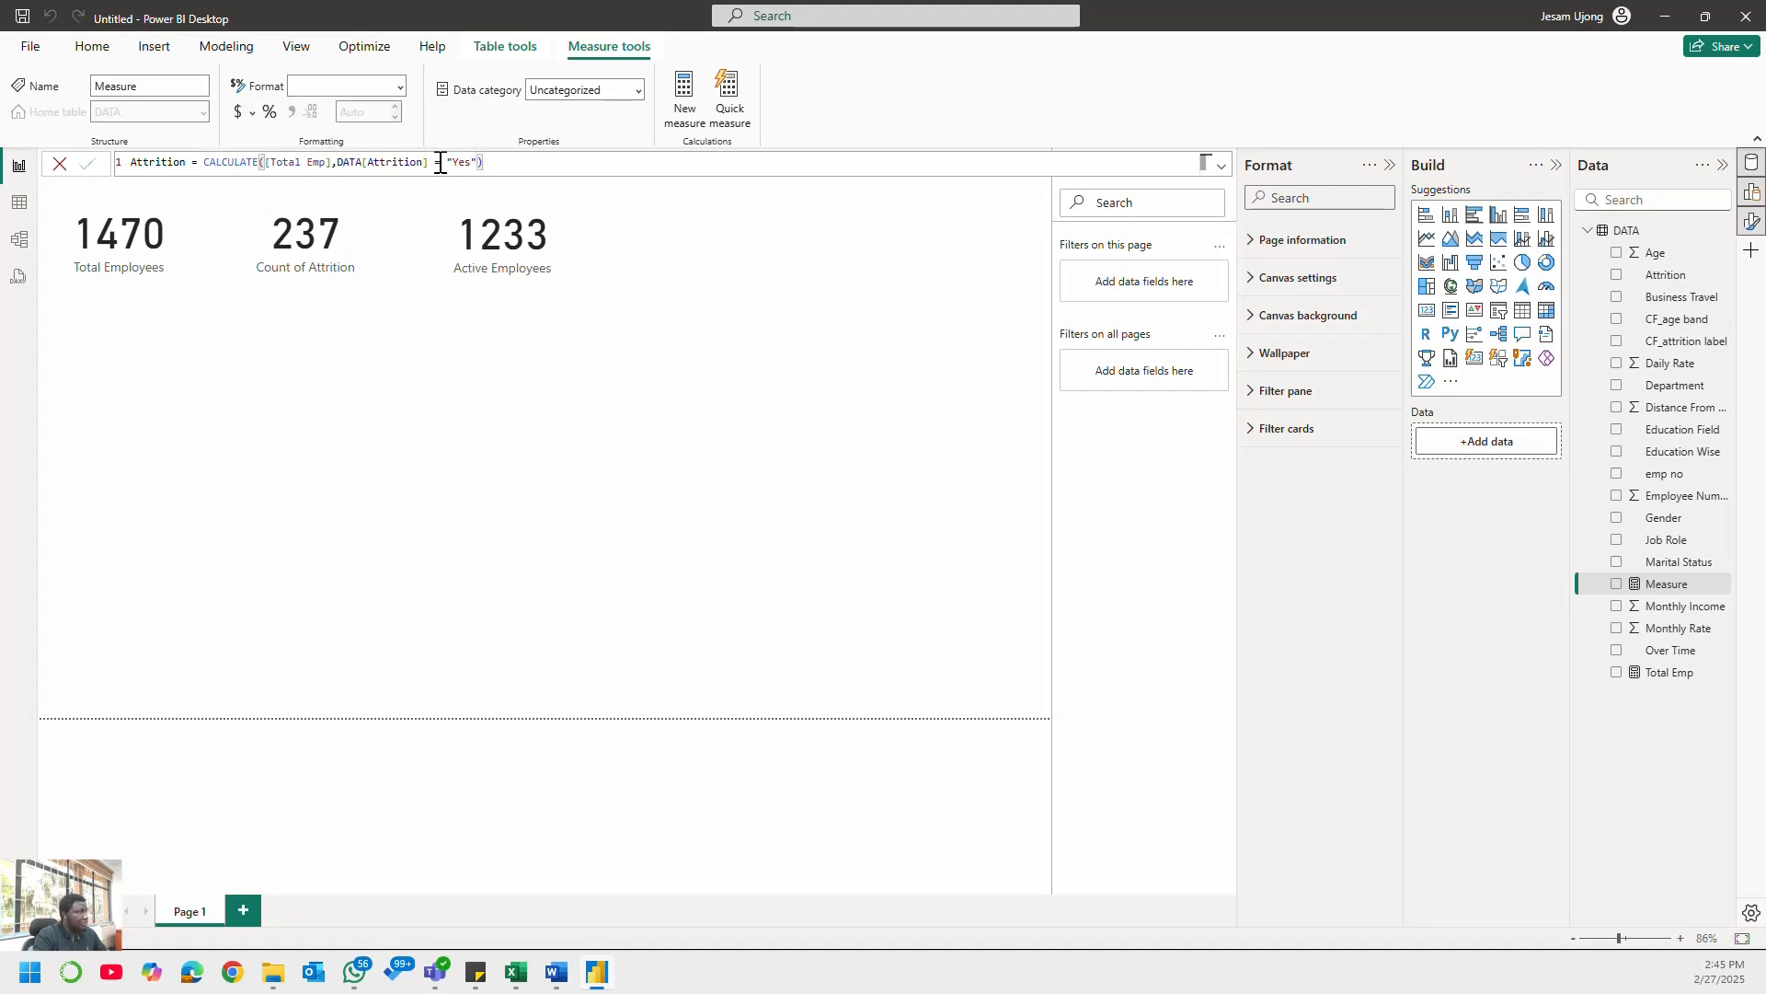
# - Rename the new attrition measure in its formula to Attrition Count and commit it
pyautogui.press('Return')
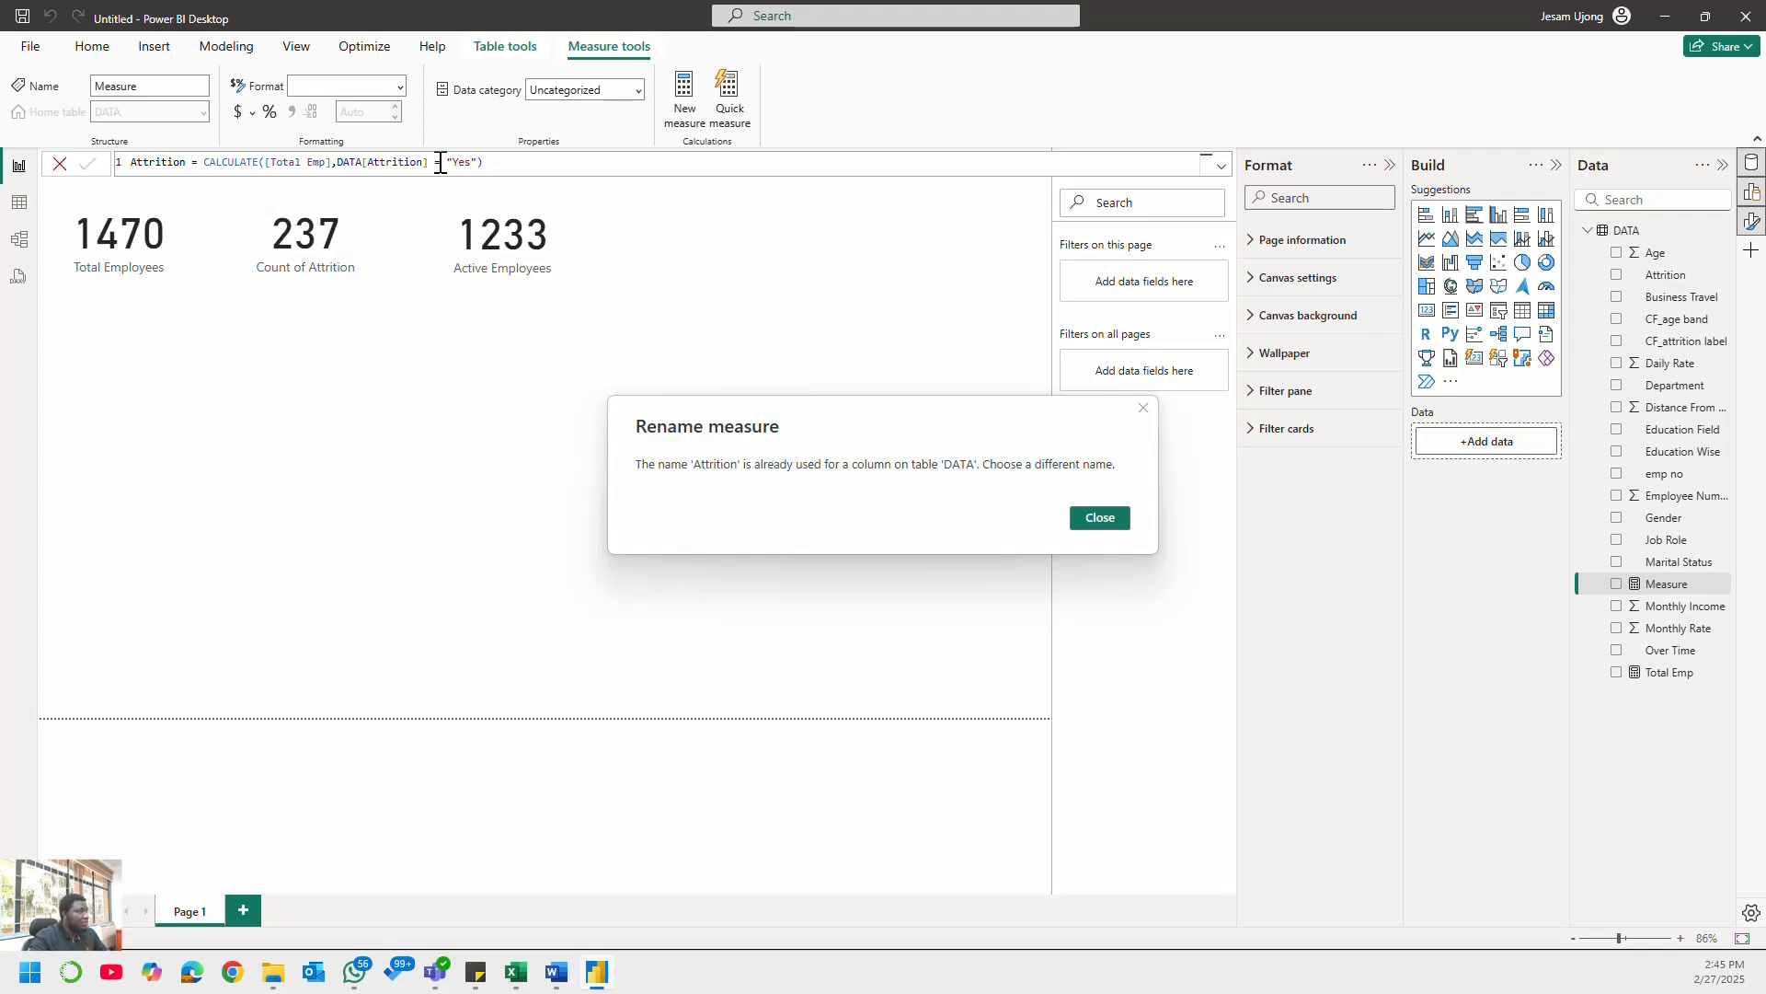
pyautogui.click(1100, 518)
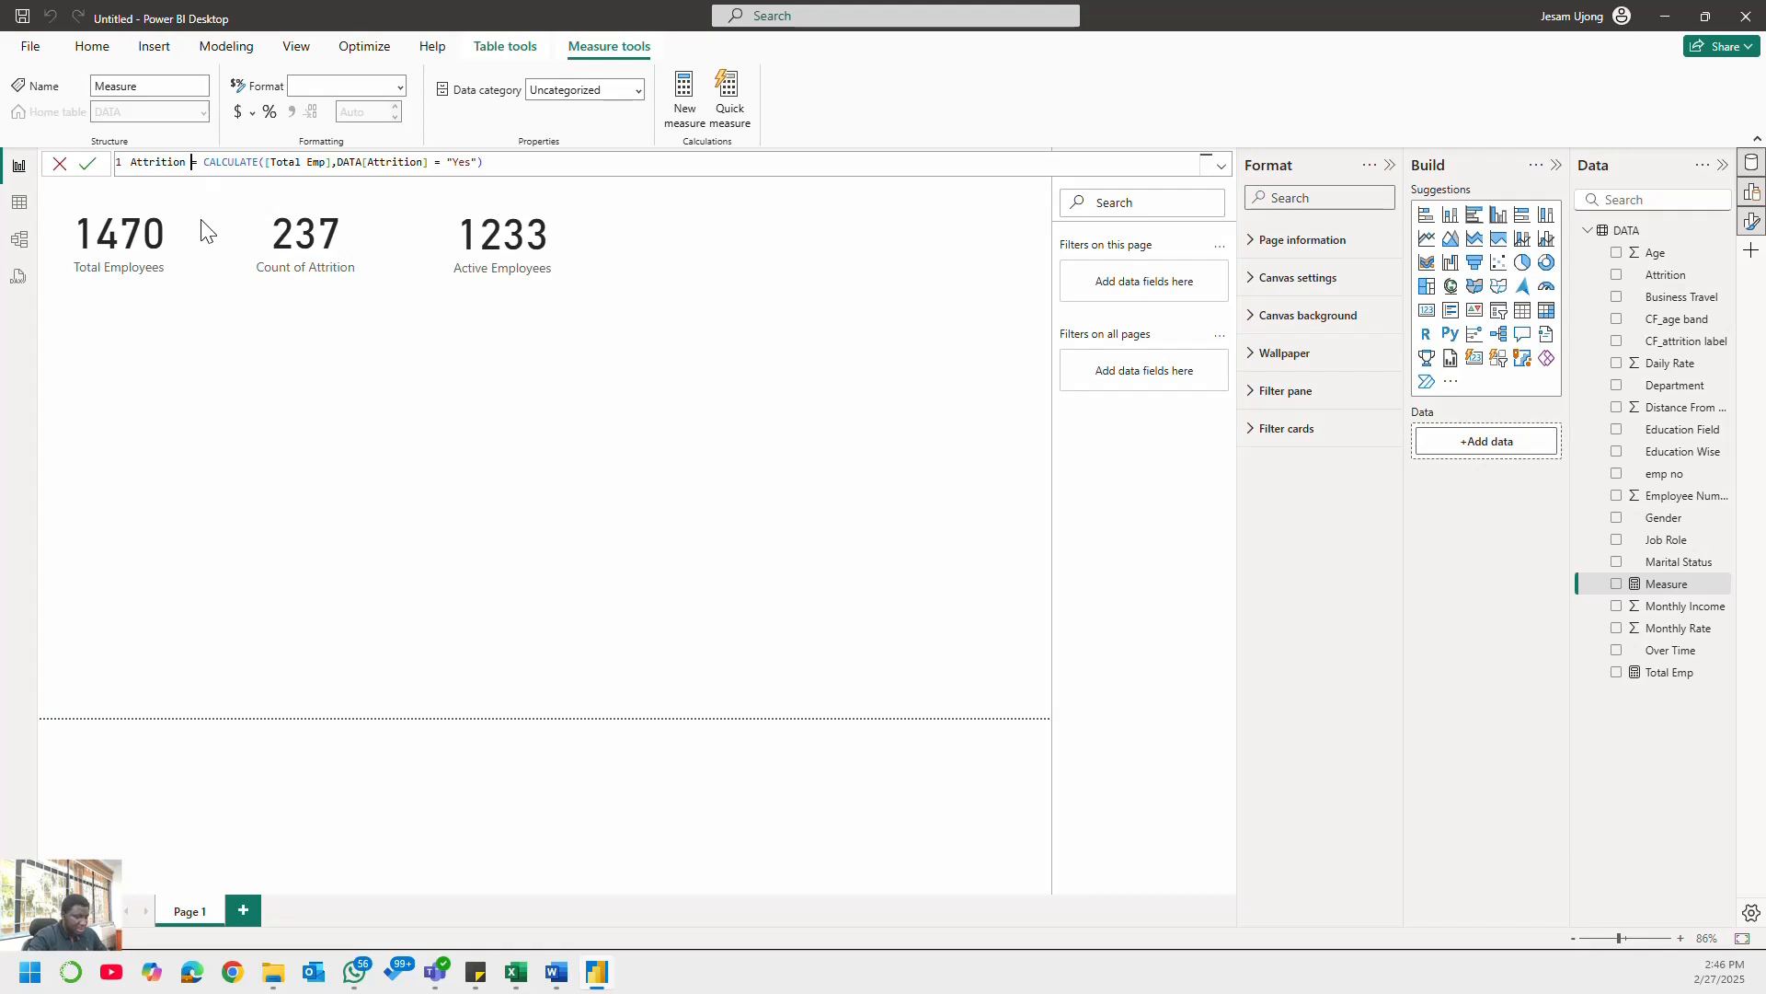
pyautogui.press('Left')
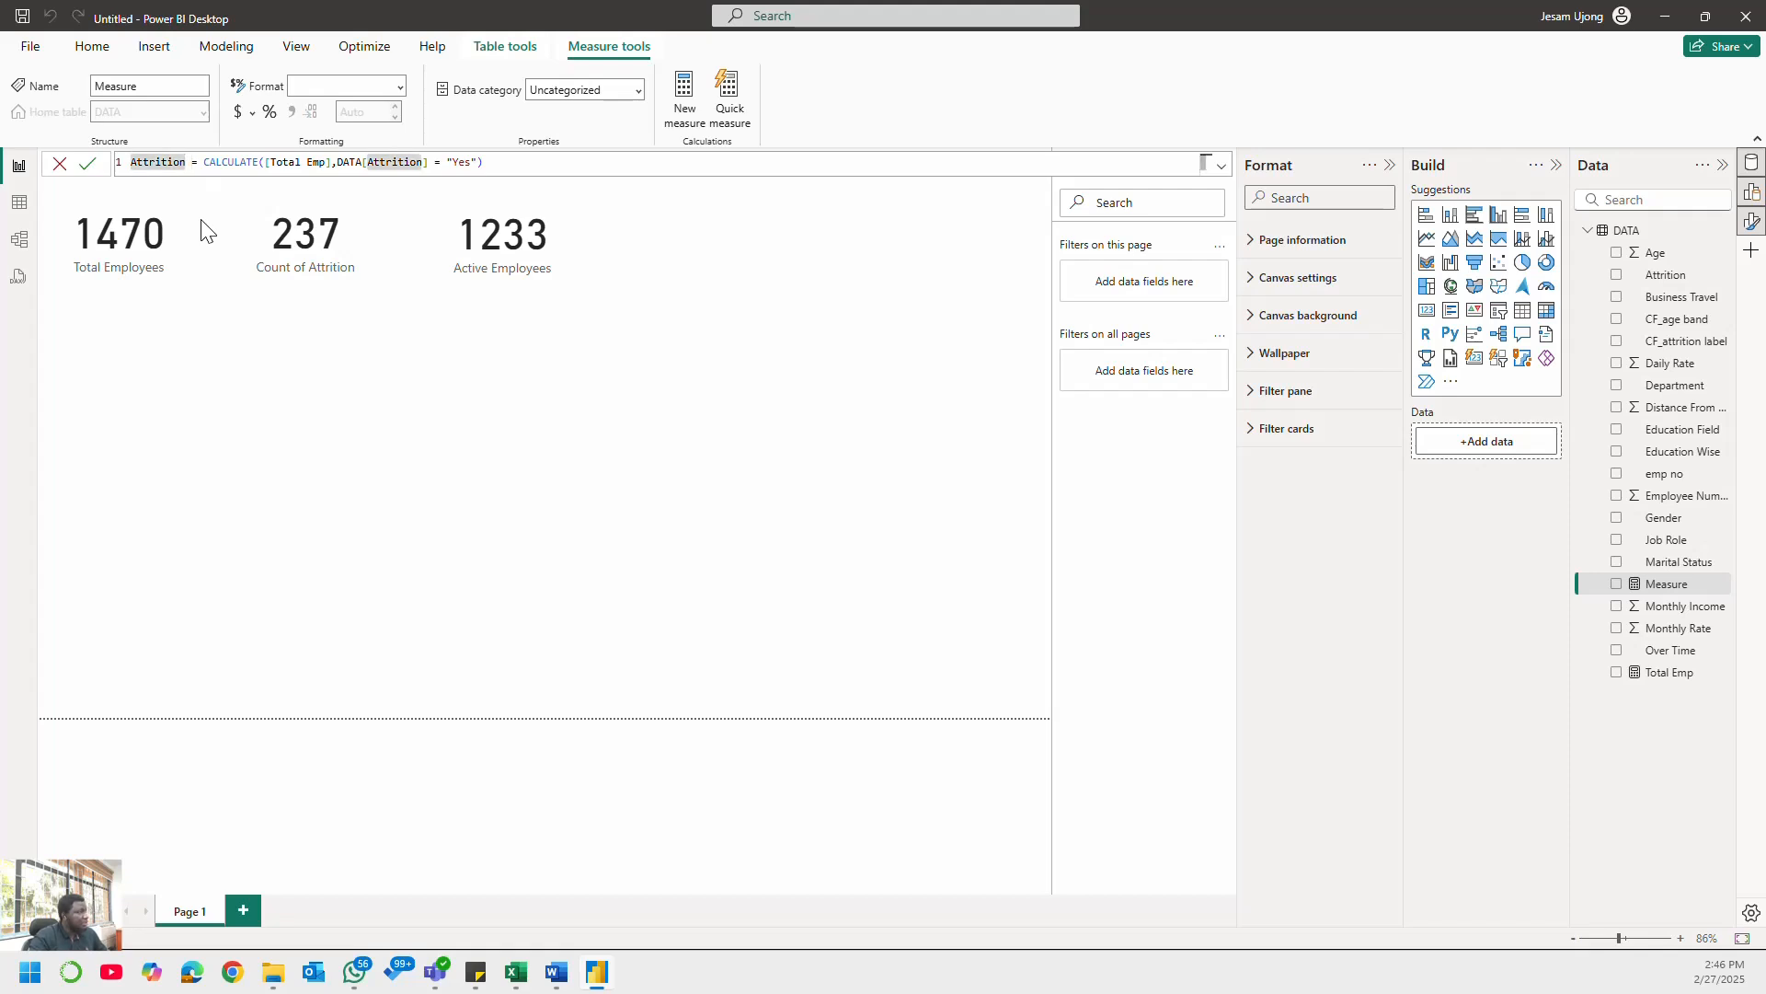
pyautogui.write('C')
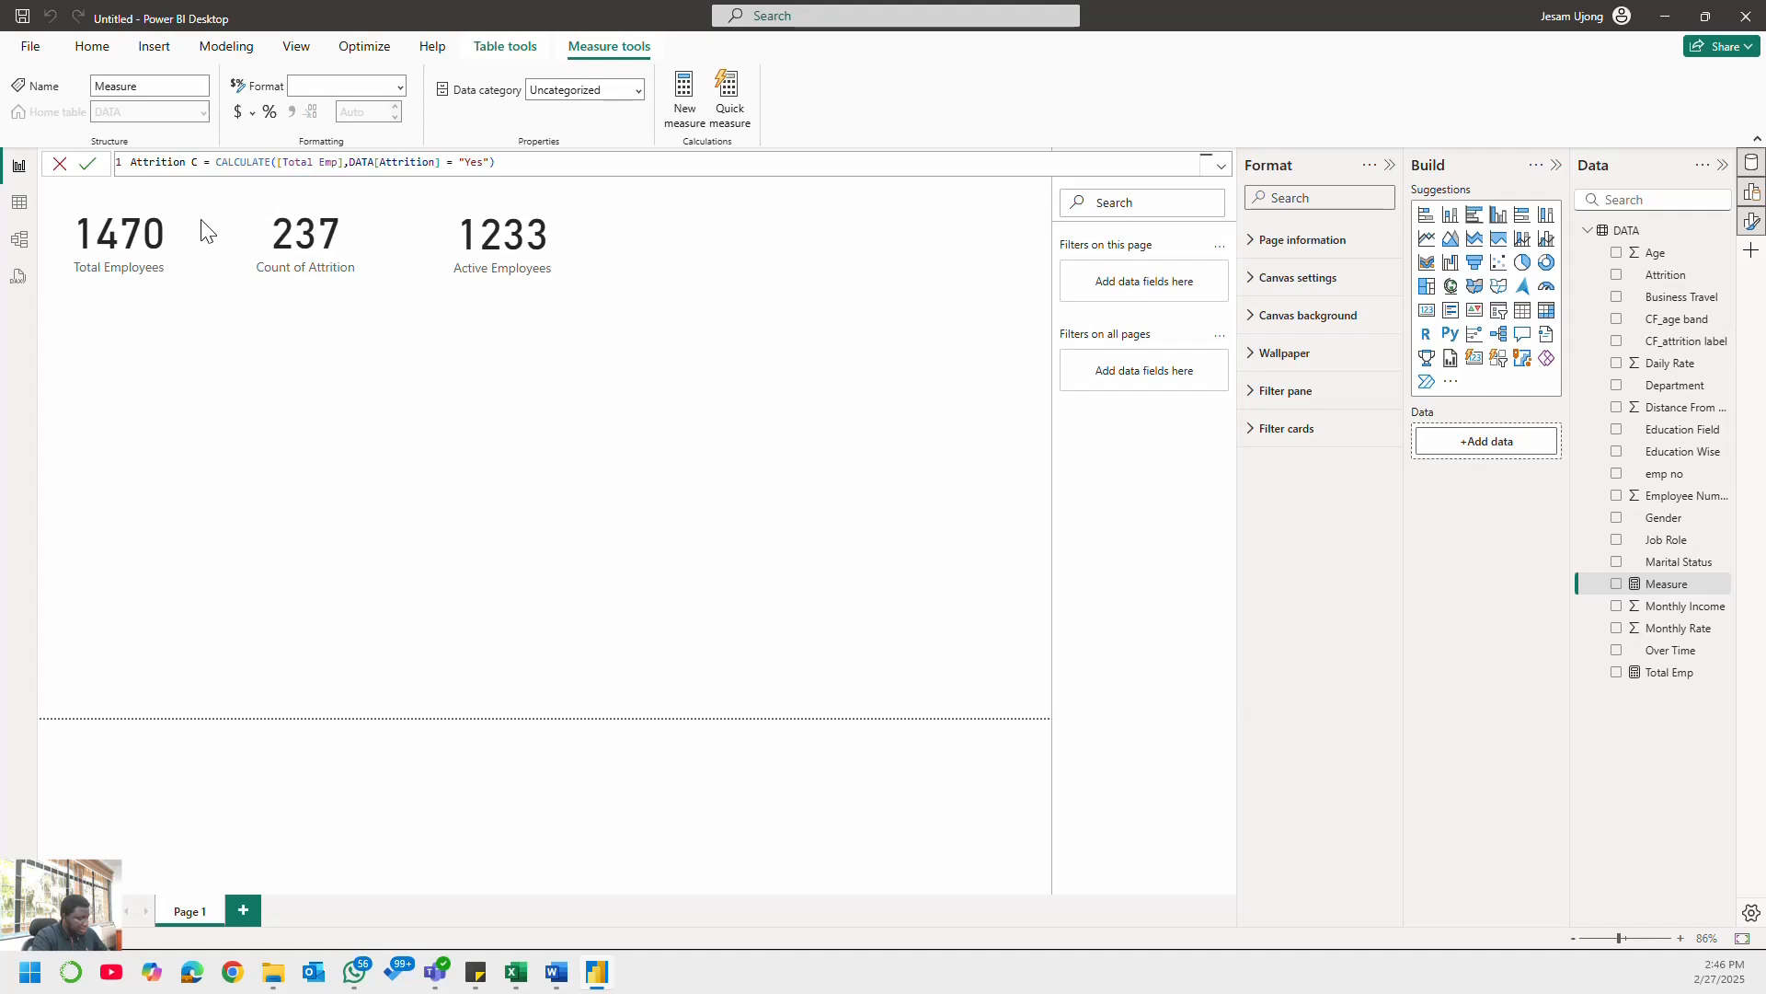
pyautogui.write('ount')
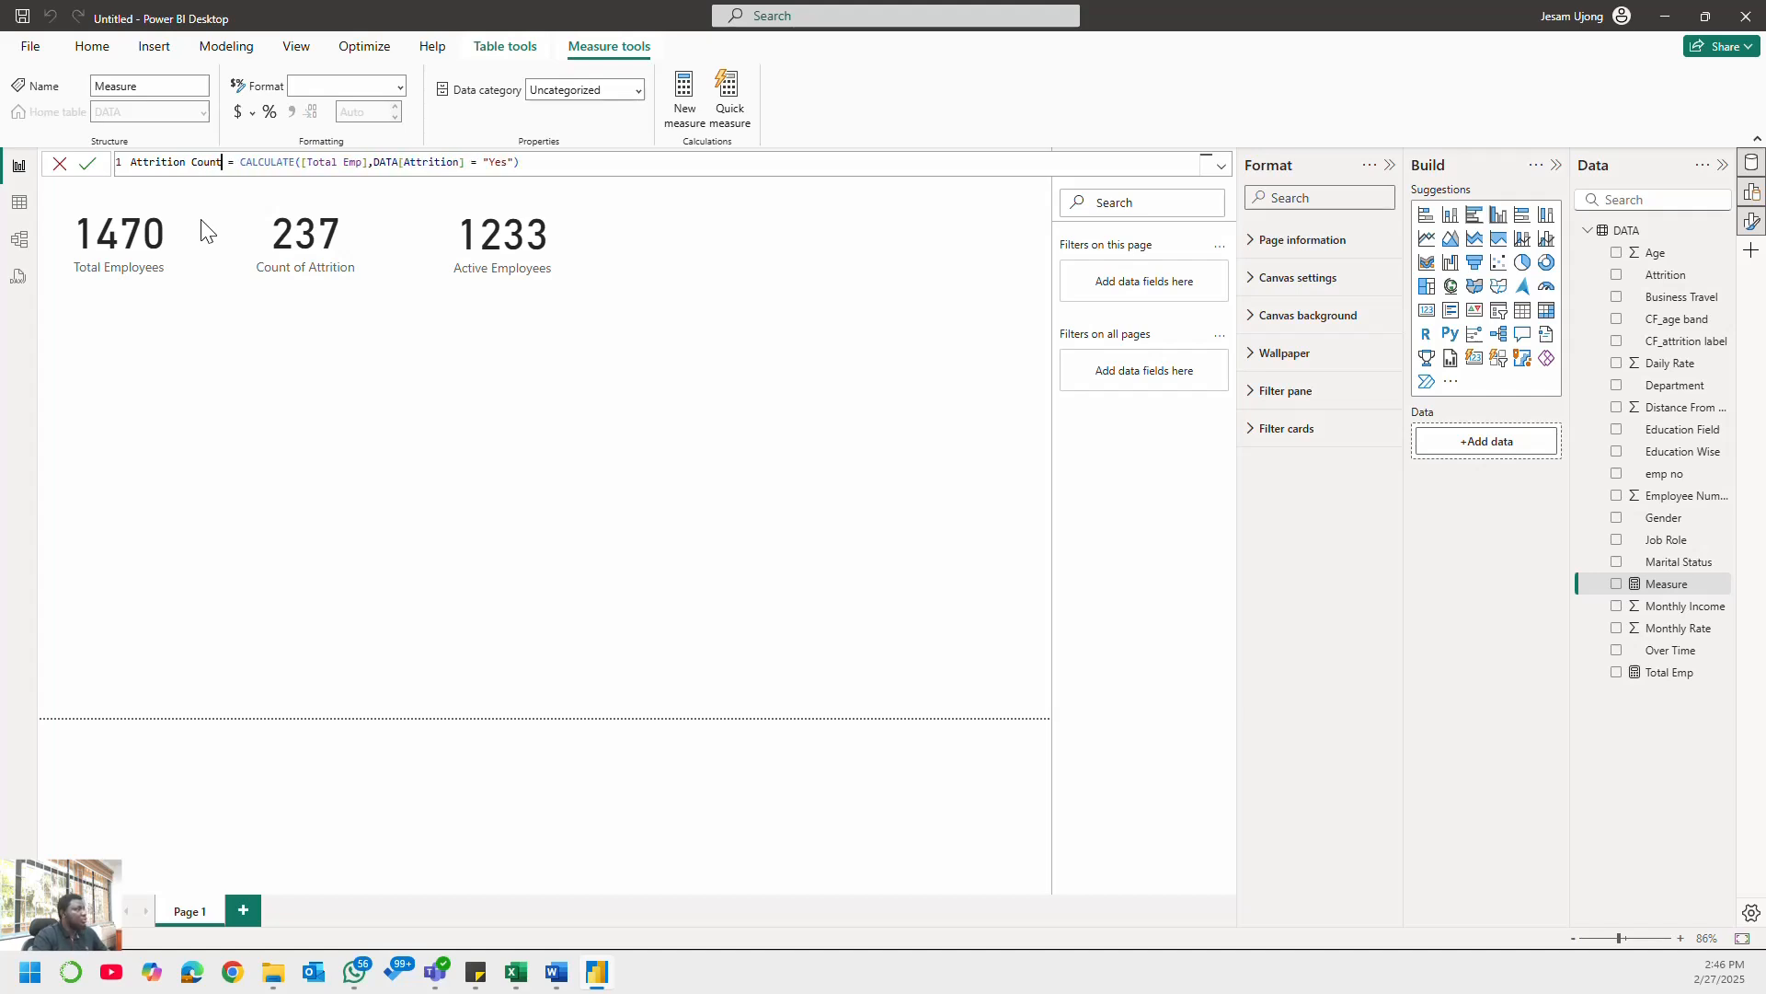
pyautogui.press('Return')
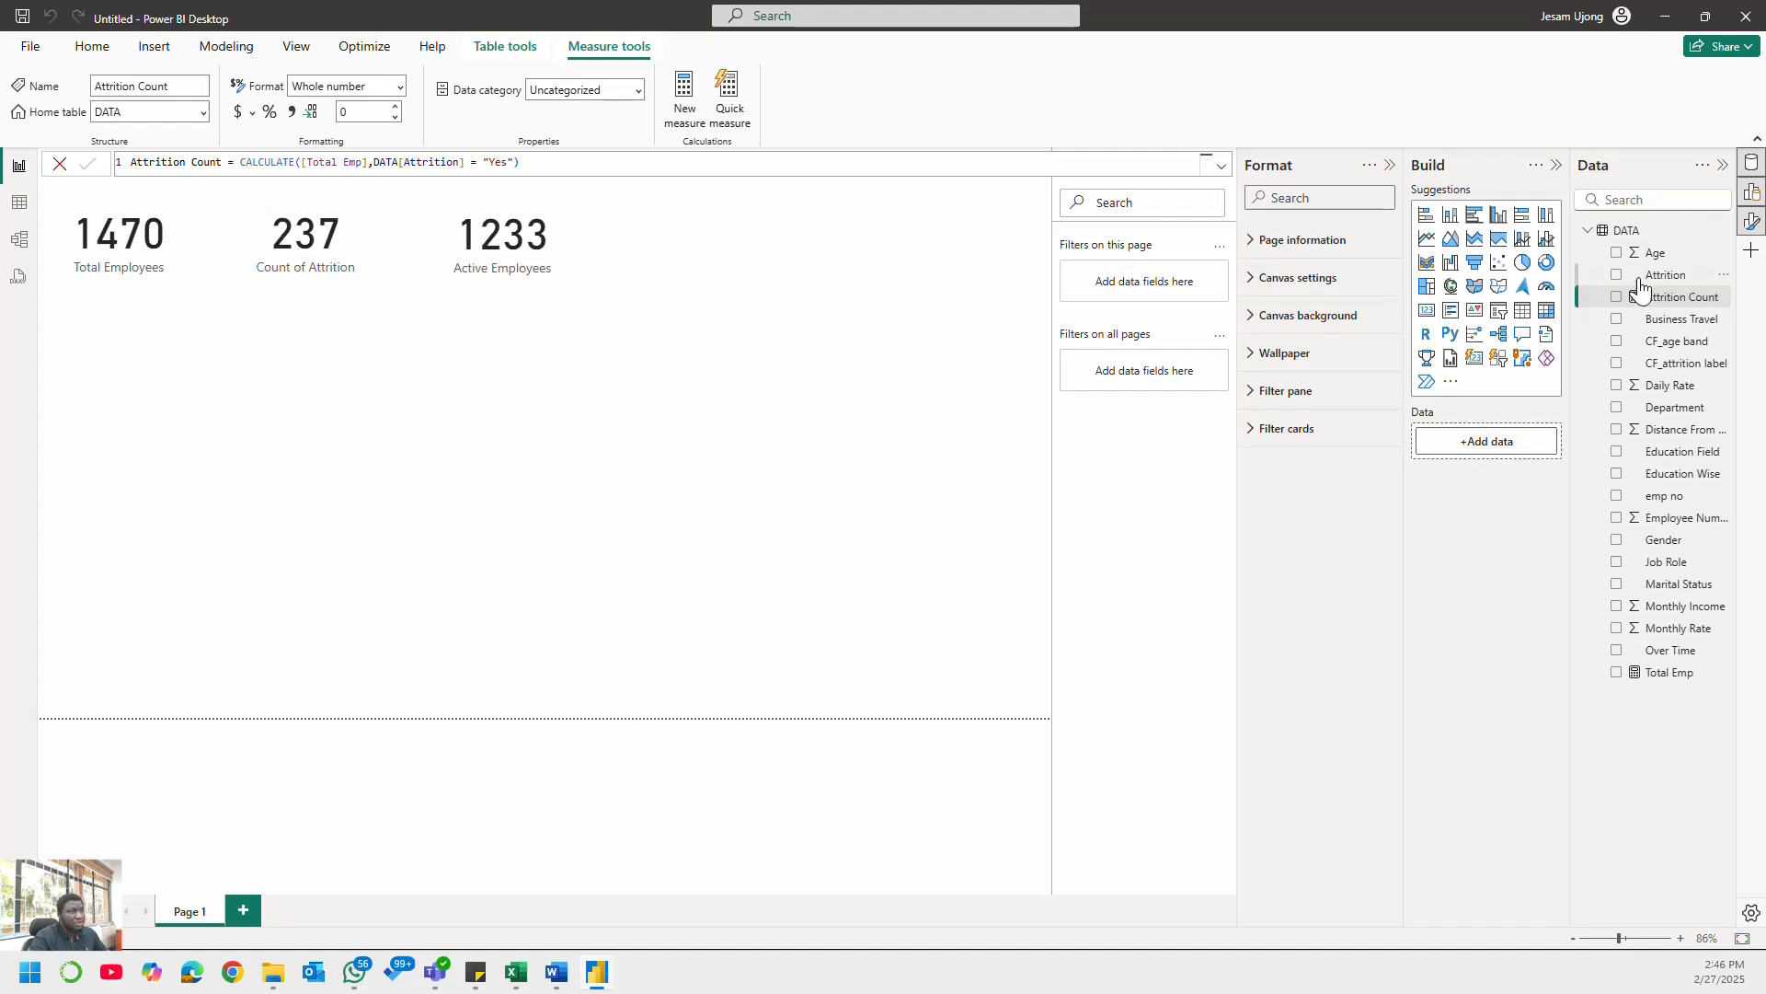
# - Add a new measure named Attrition Rate to the DATA table and start its formula with the DIVIDE function
pyautogui.rightClick(1619, 235)
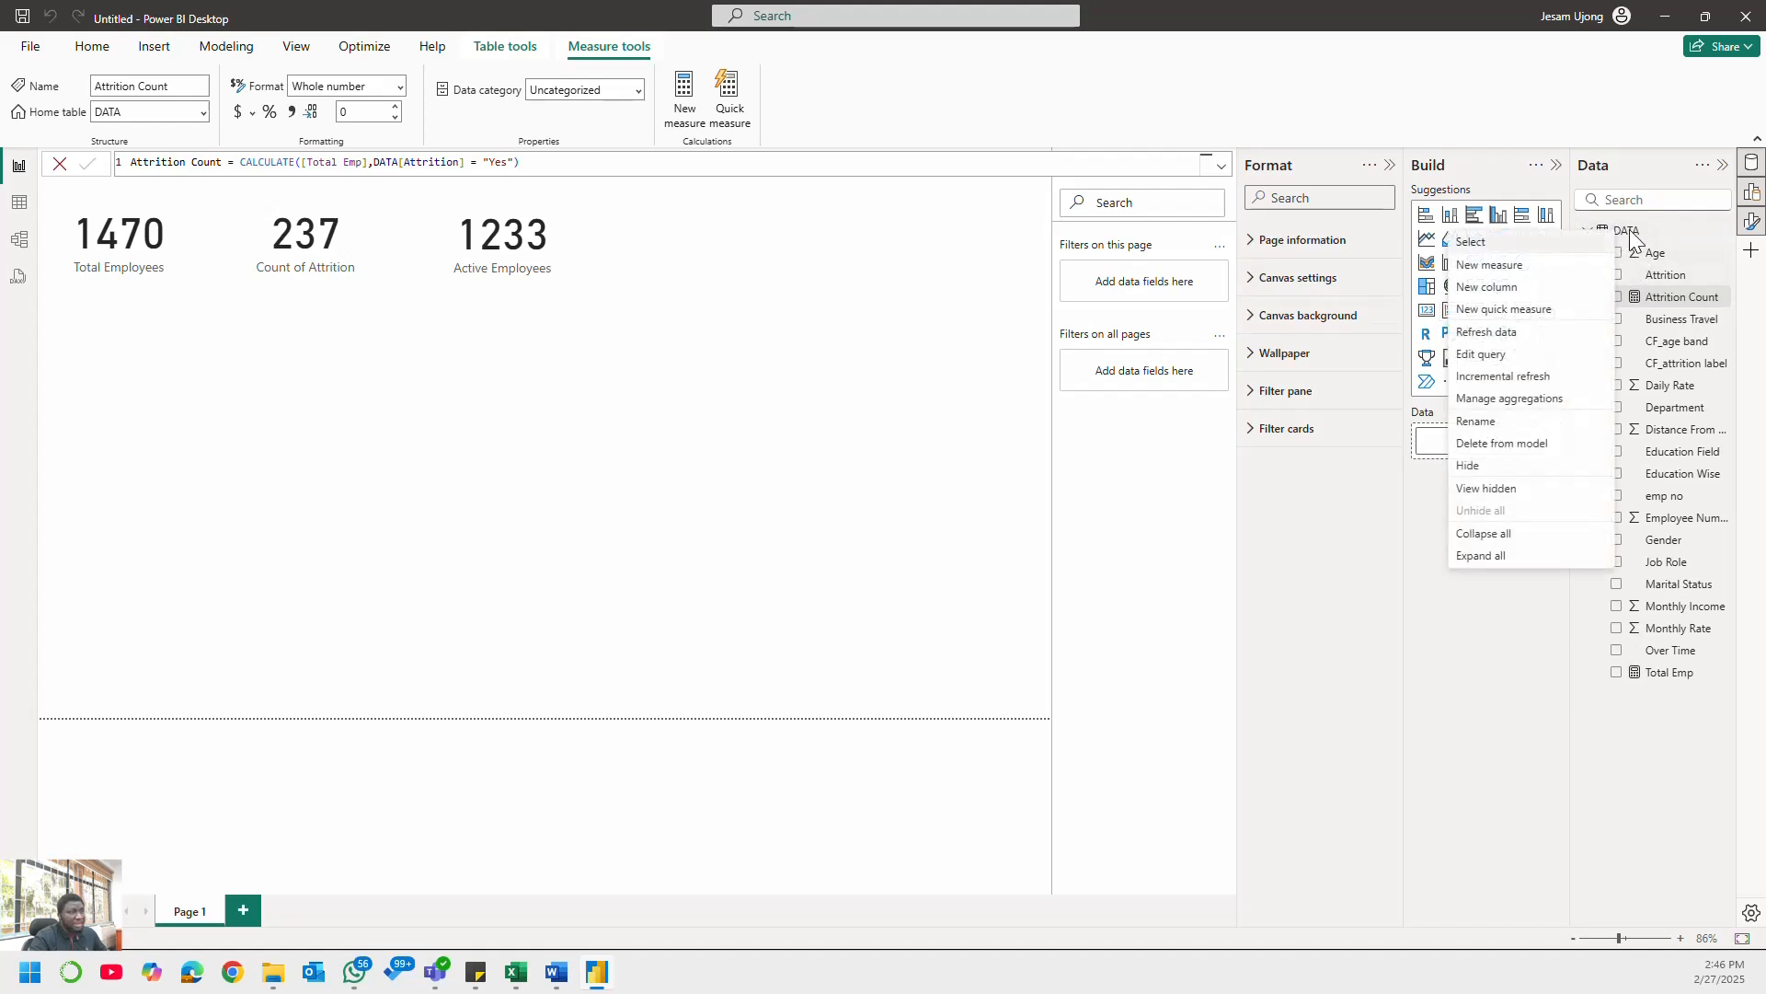
pyautogui.click(1483, 265)
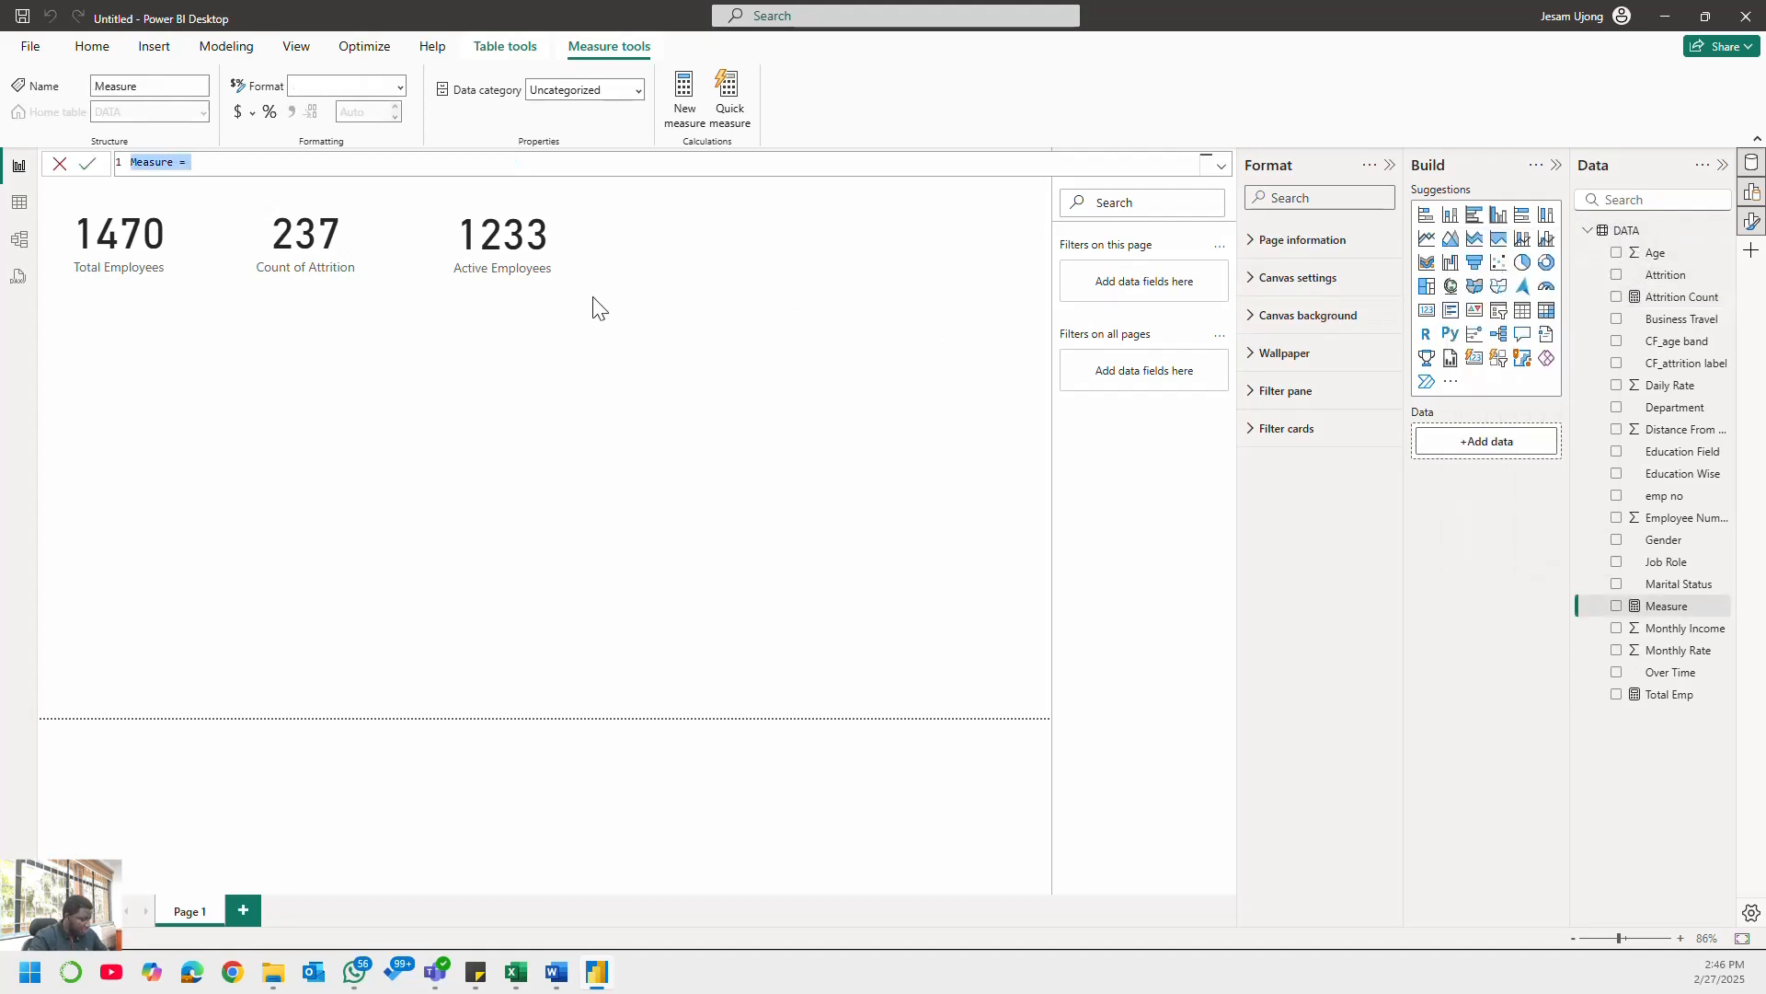
pyautogui.write('Attrition')
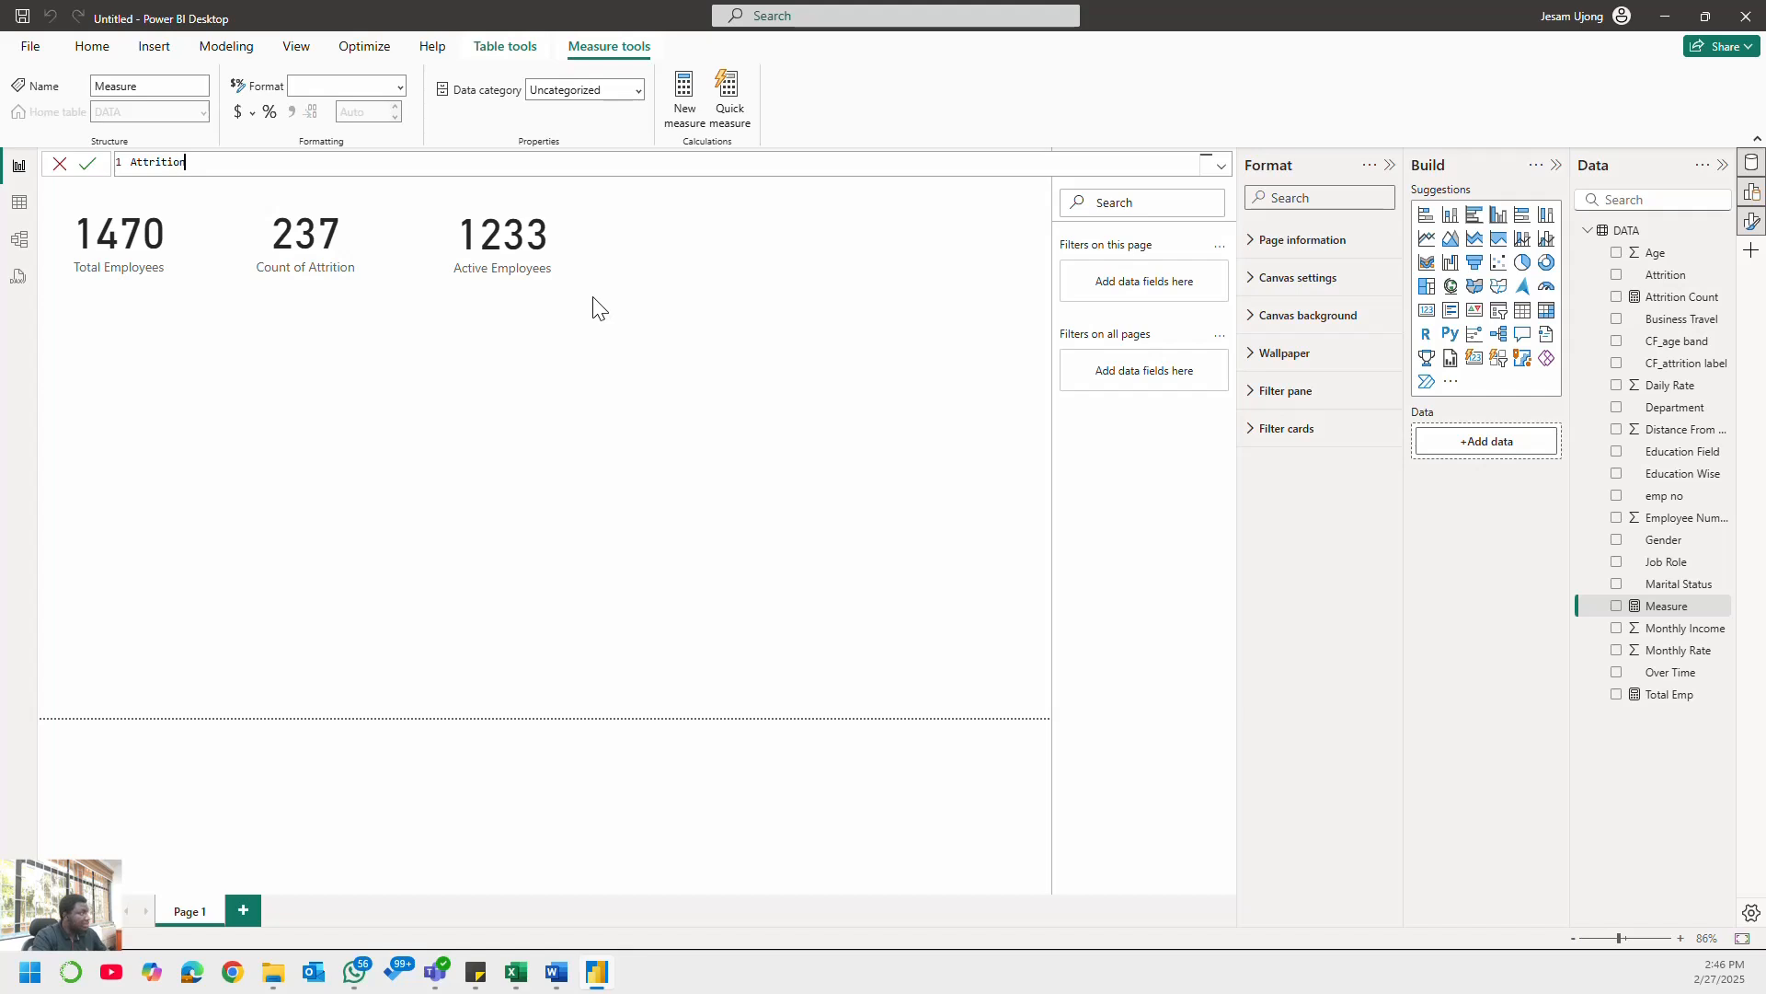
pyautogui.write(' Rate =')
pyautogui.write('dvi')
pyautogui.press('BackSpace')
pyautogui.press('BackSpace')
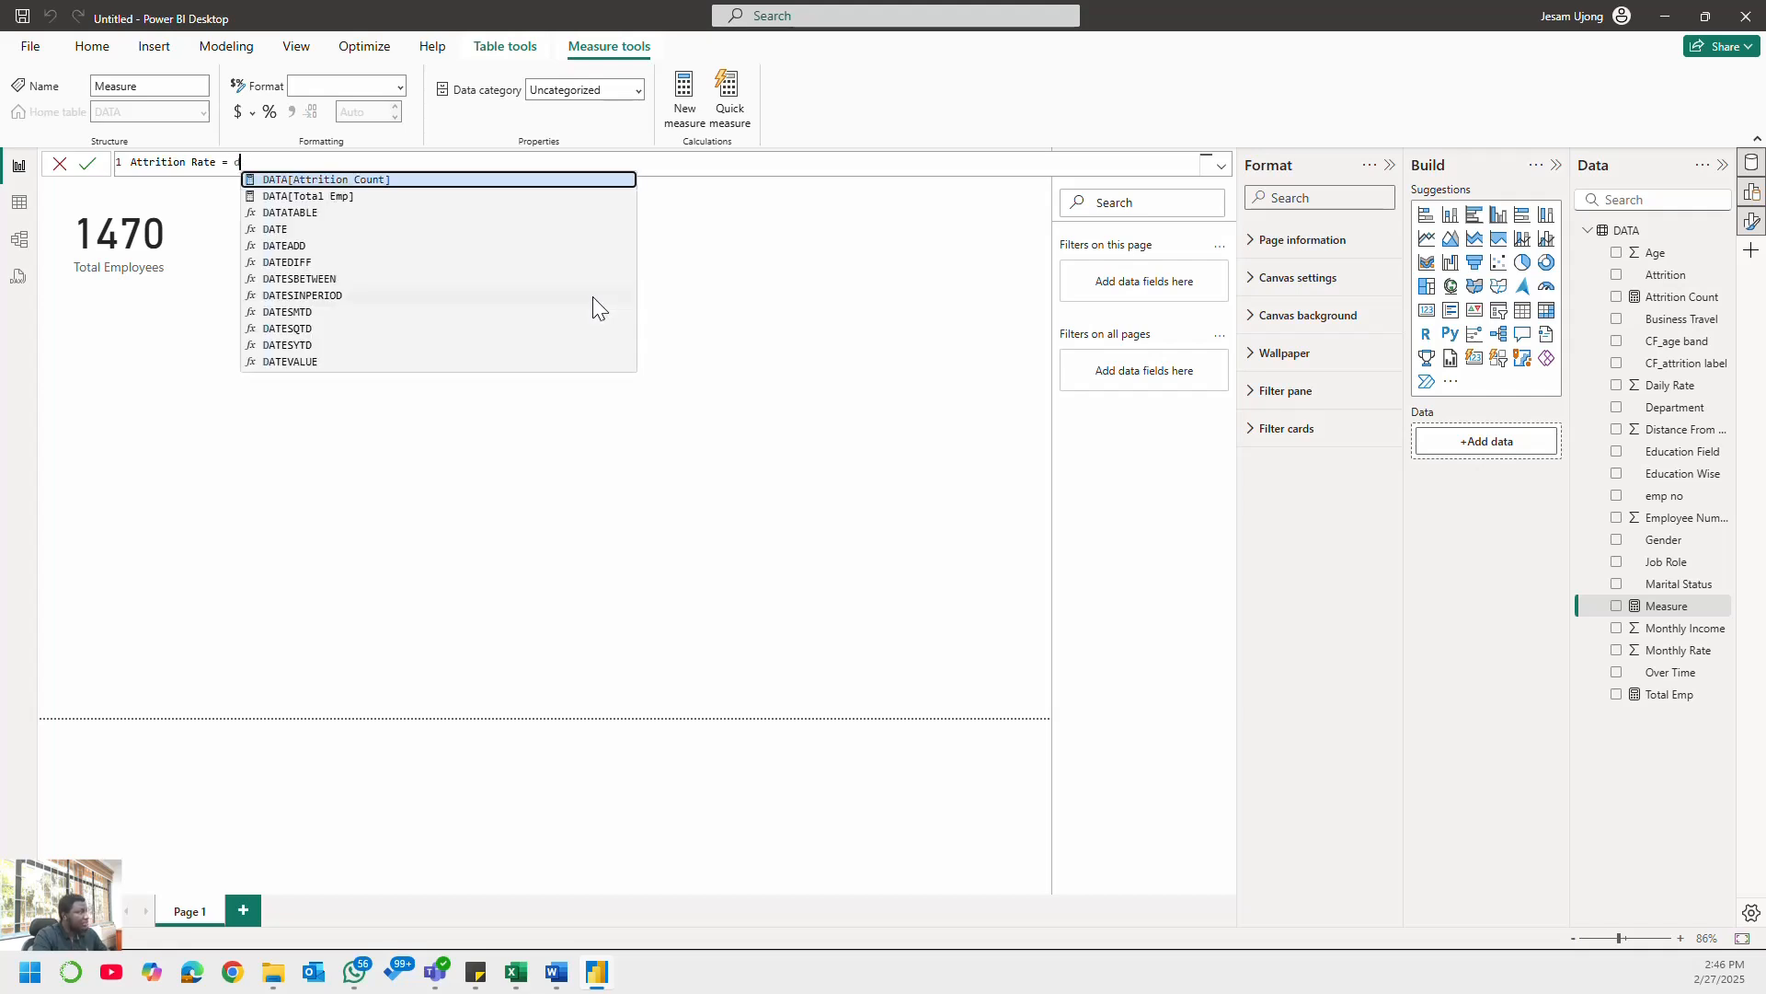
pyautogui.write('iv')
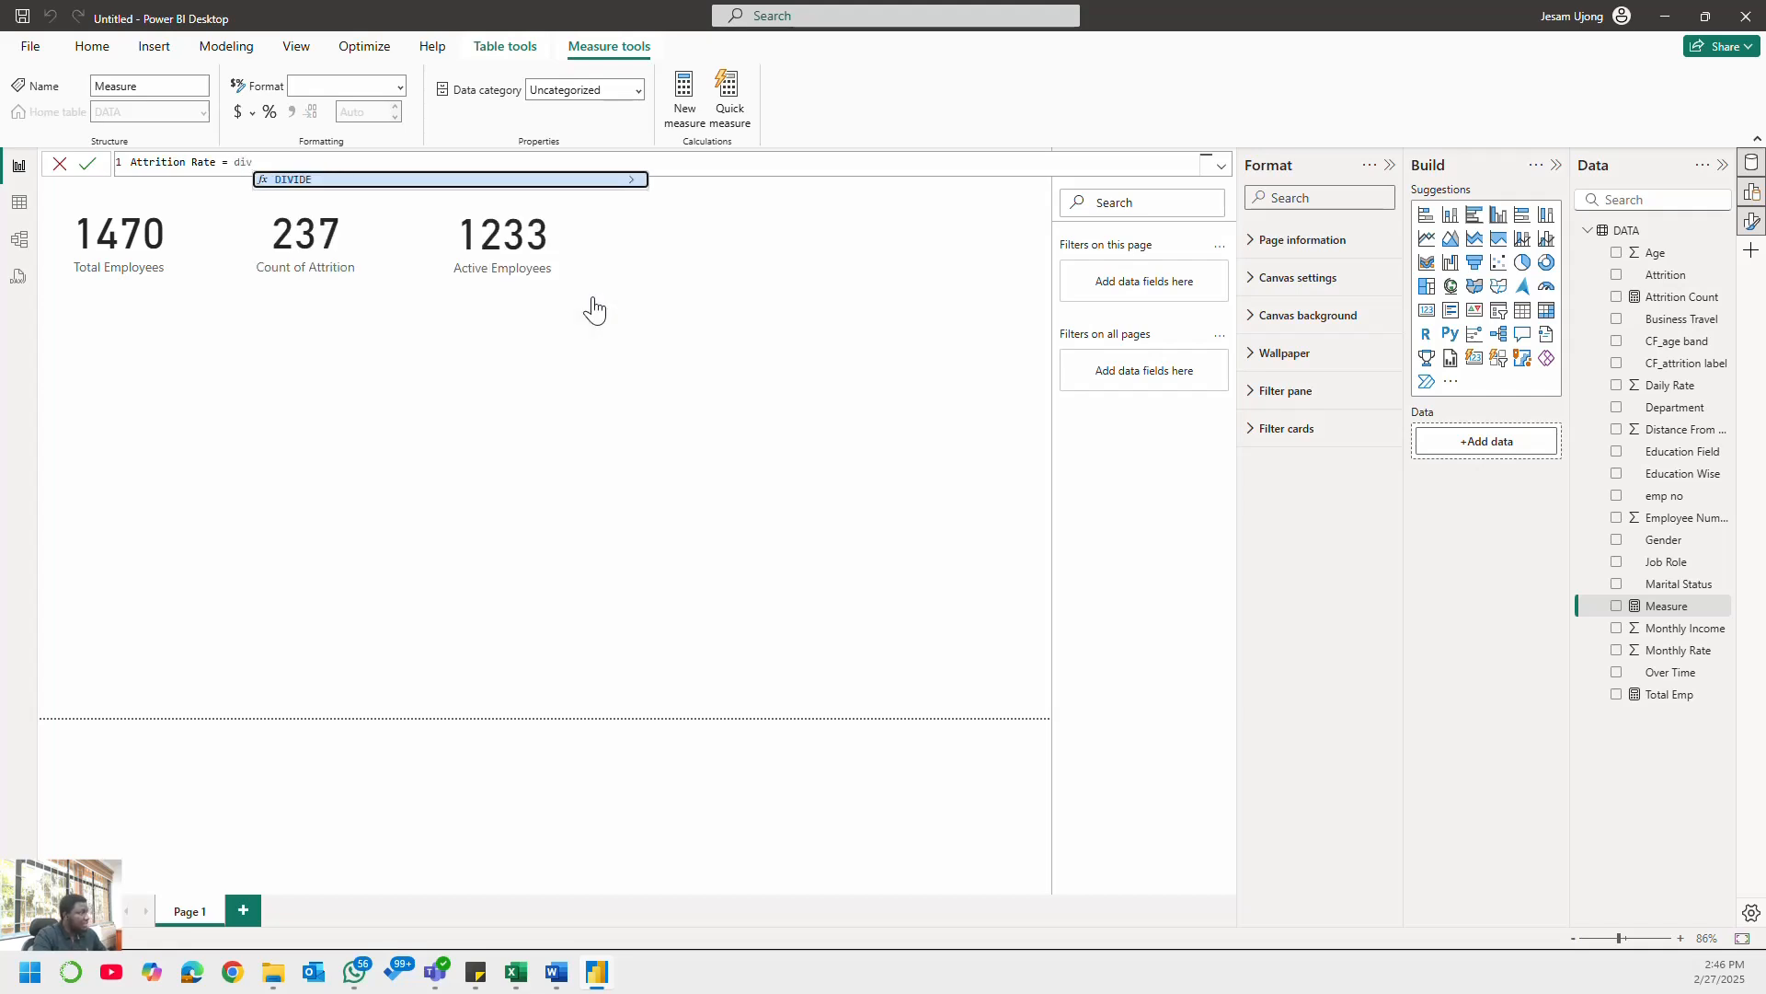
pyautogui.press('Tab')
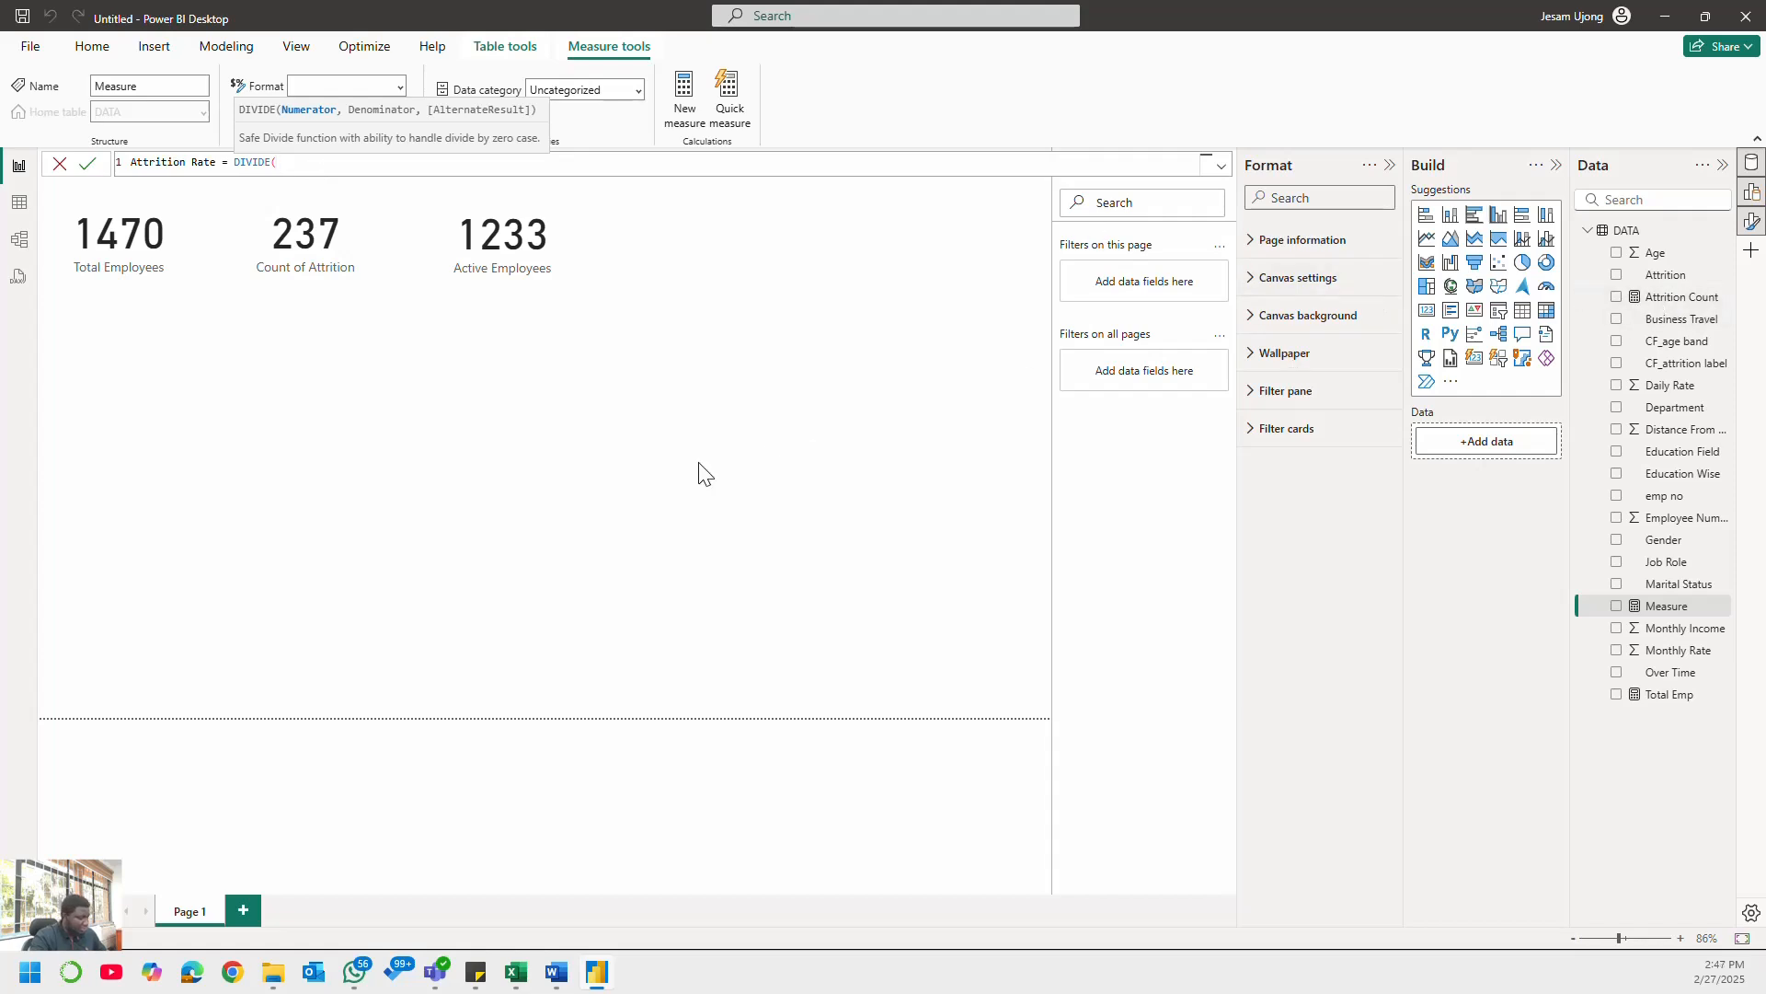
# - Complete the Attrition Rate formula as DIVIDE([Attrition Count],[Total Emp]), commit it and format the measure as a percentage
pyautogui.write('attr')
pyautogui.press('Tab')
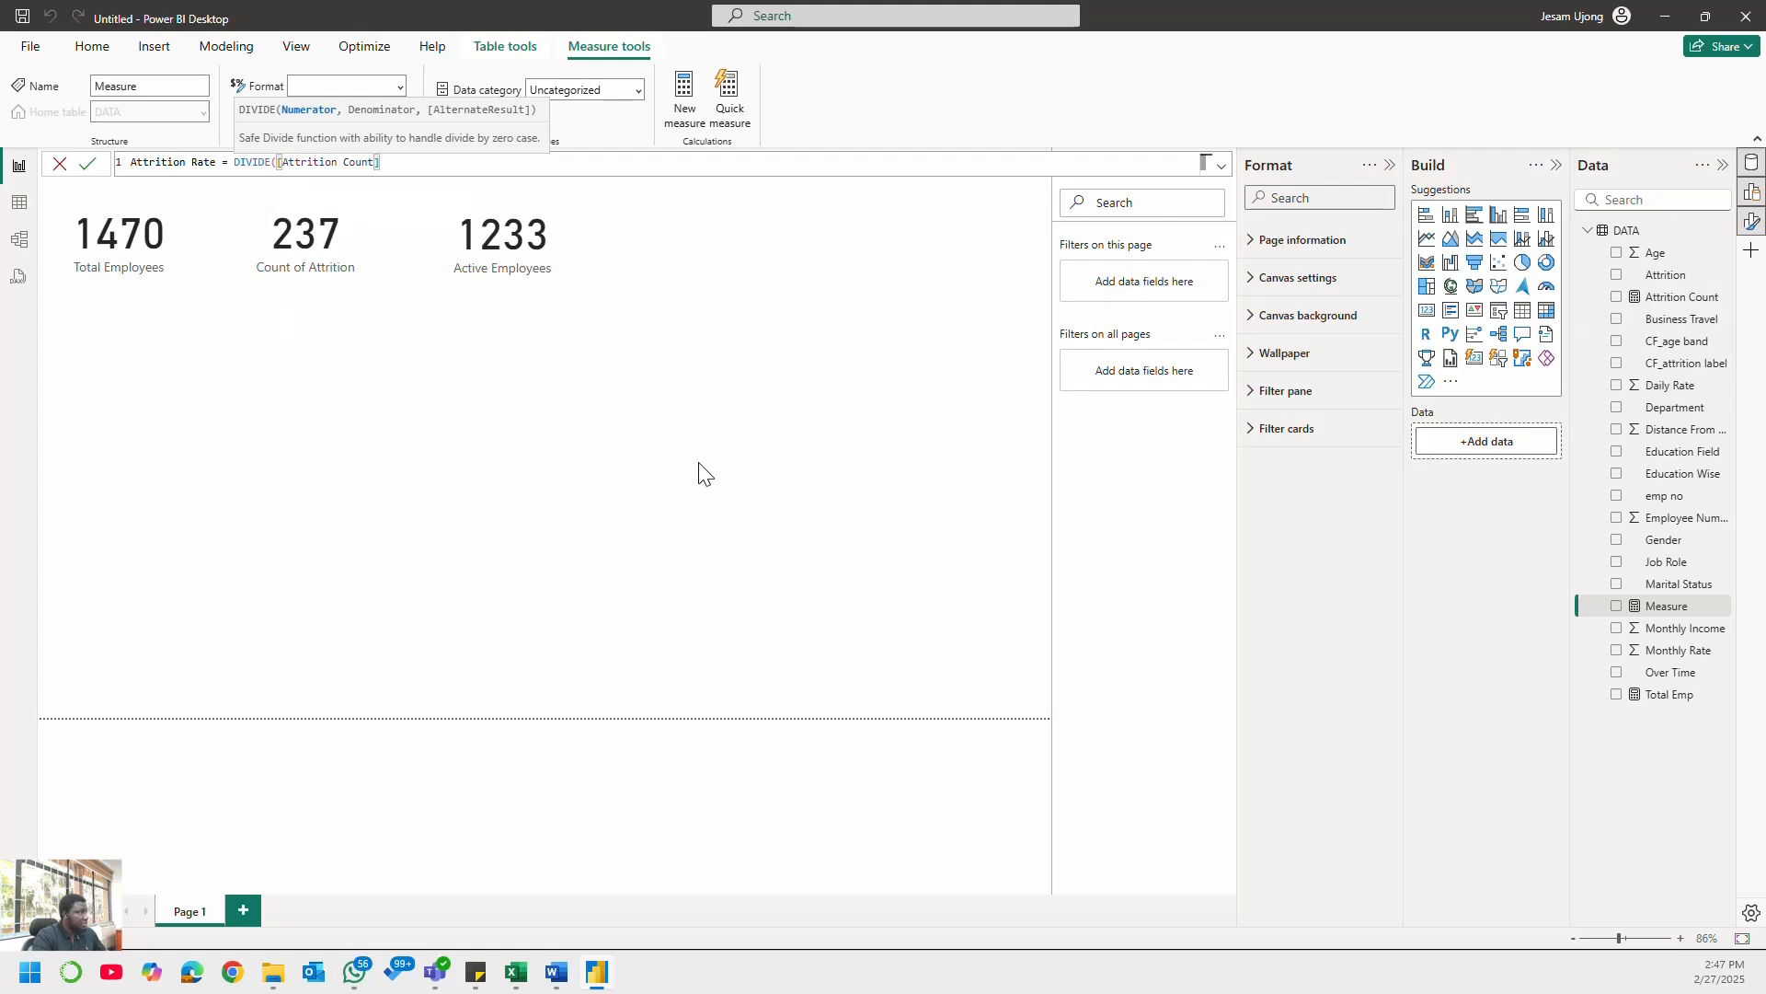
pyautogui.write(',')
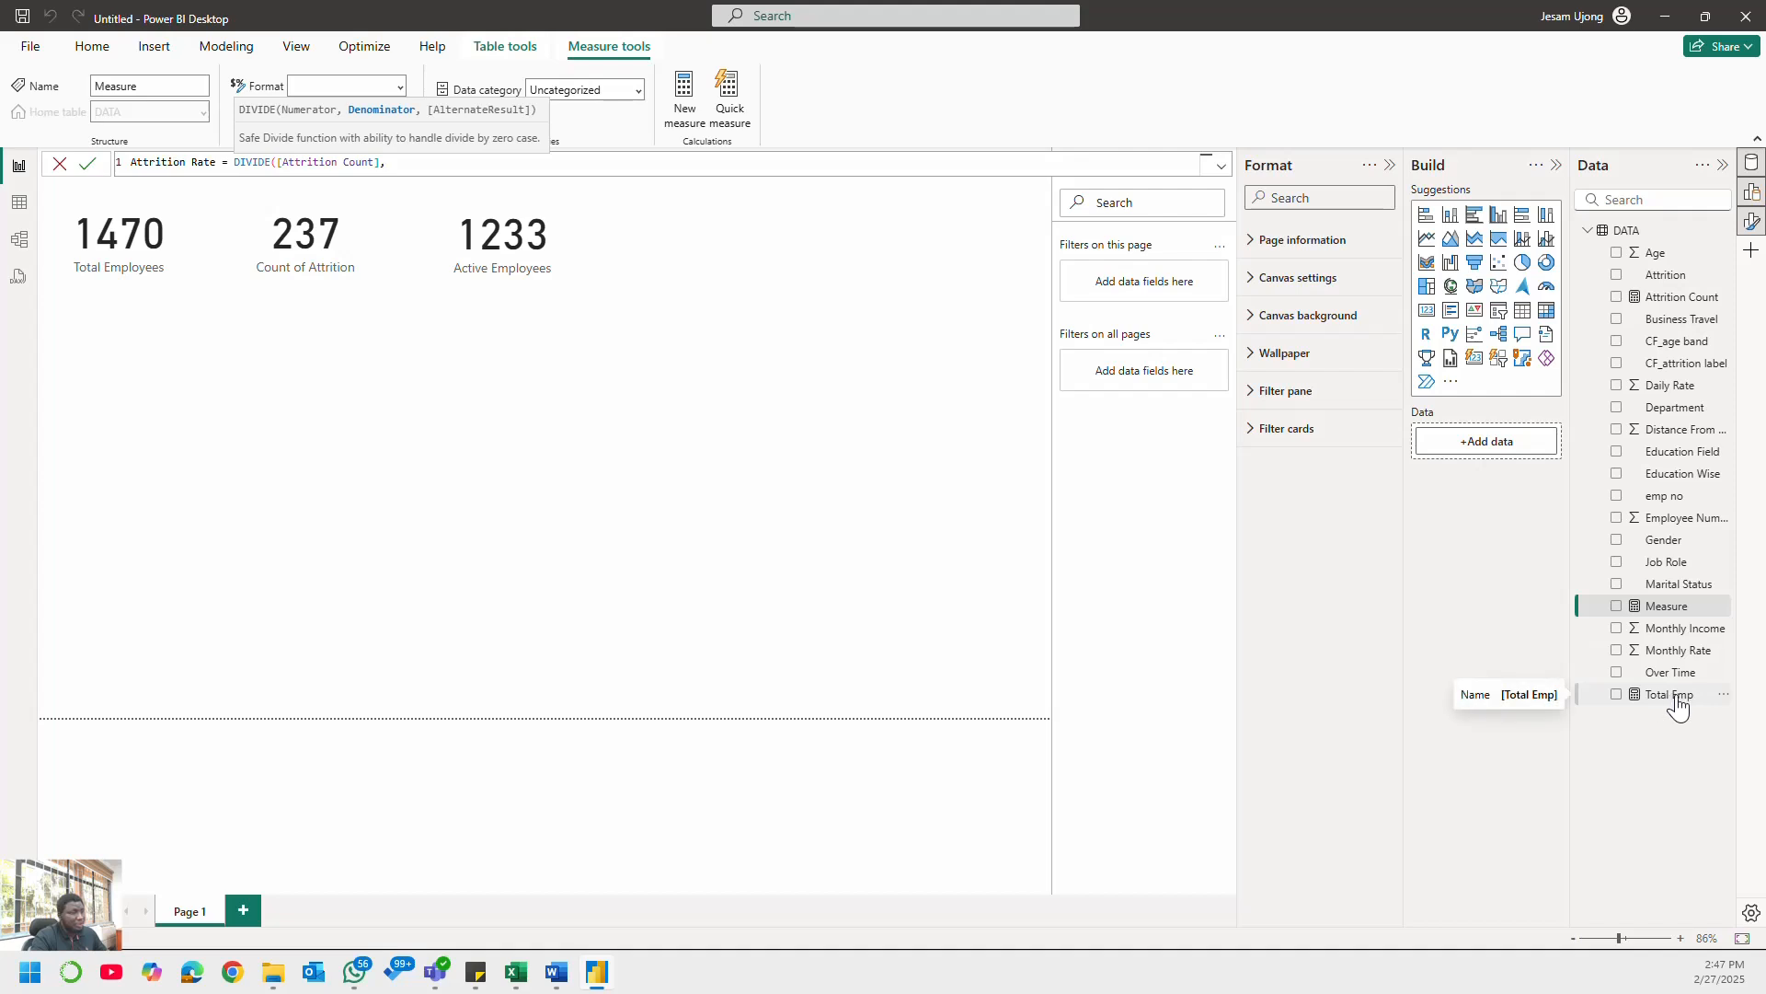
pyautogui.write('ti')
pyautogui.press('BackSpace')
pyautogui.press('BackSpace')
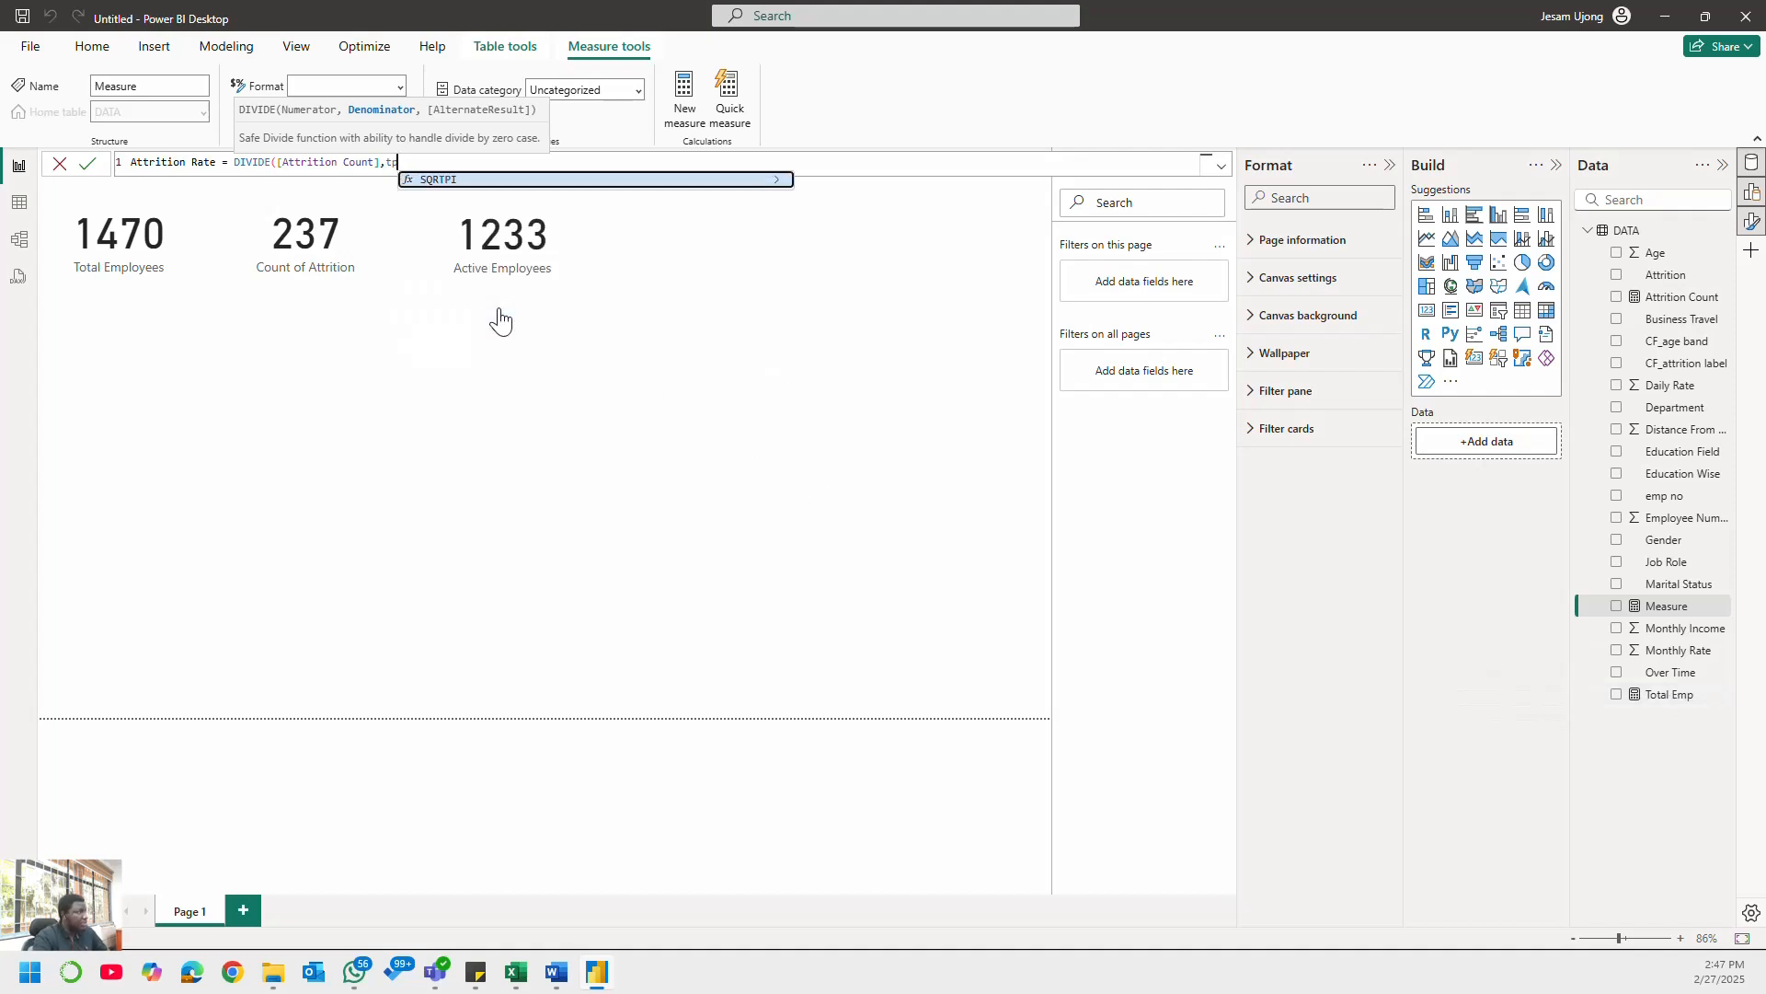
pyautogui.write('tot')
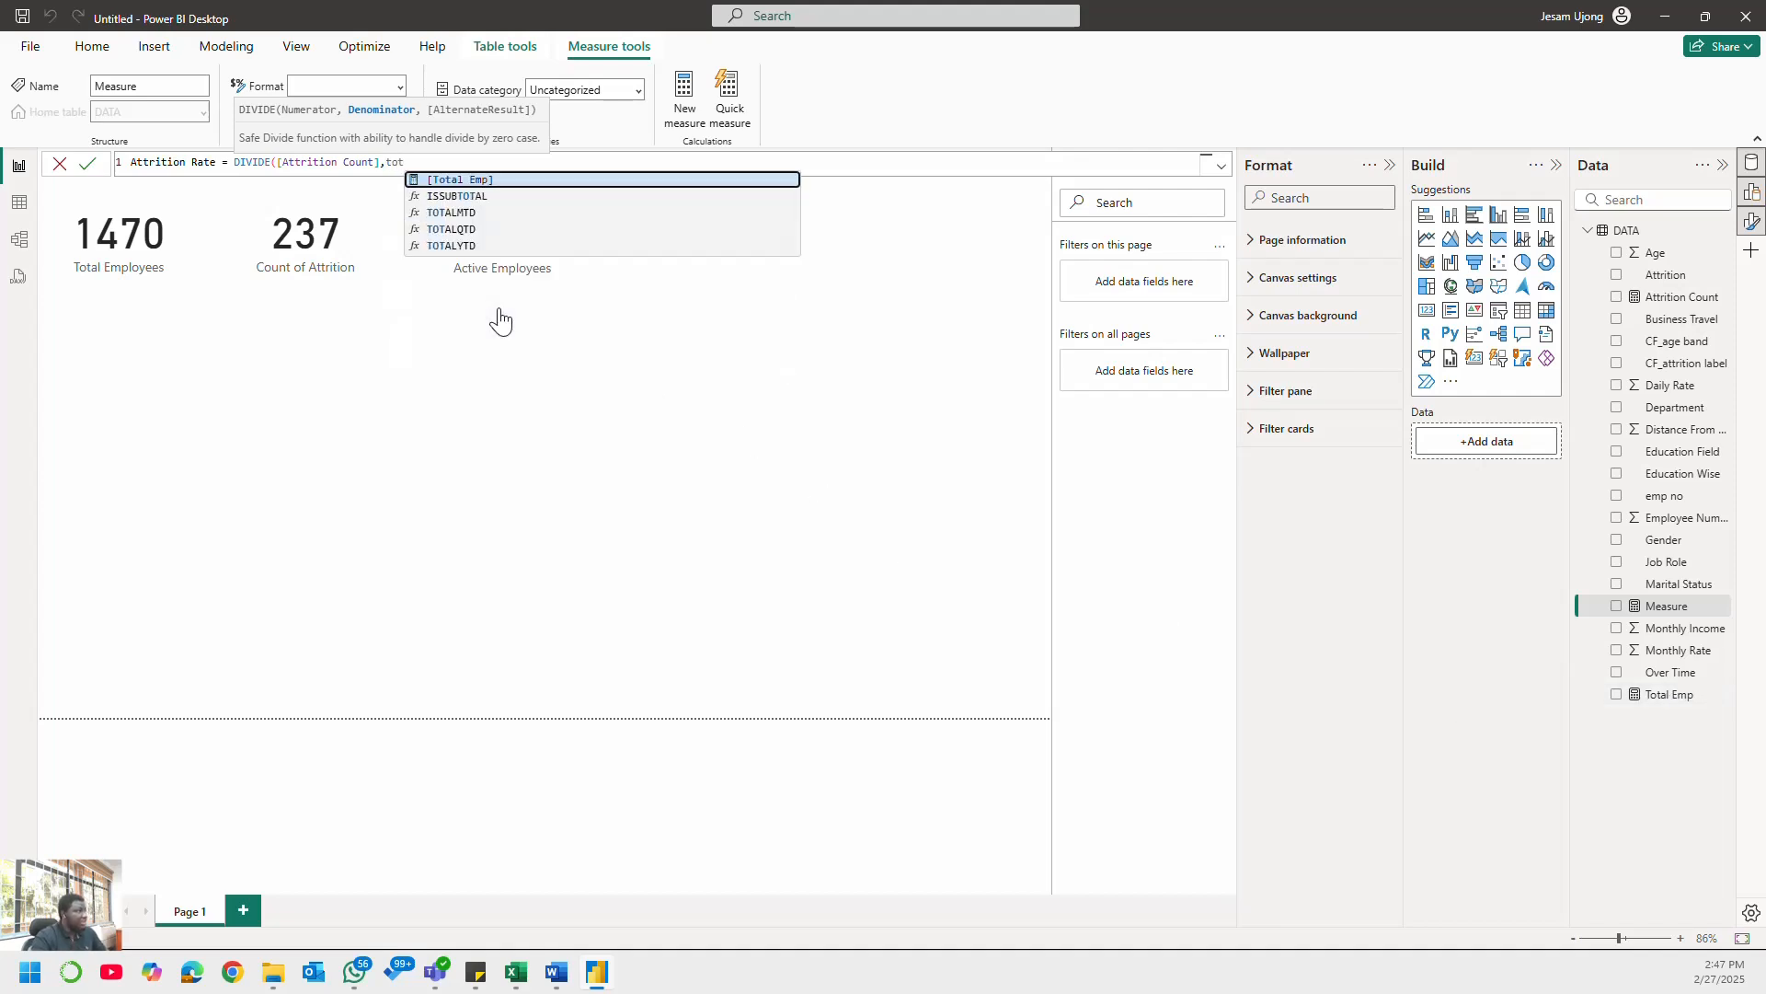
pyautogui.click(460, 179)
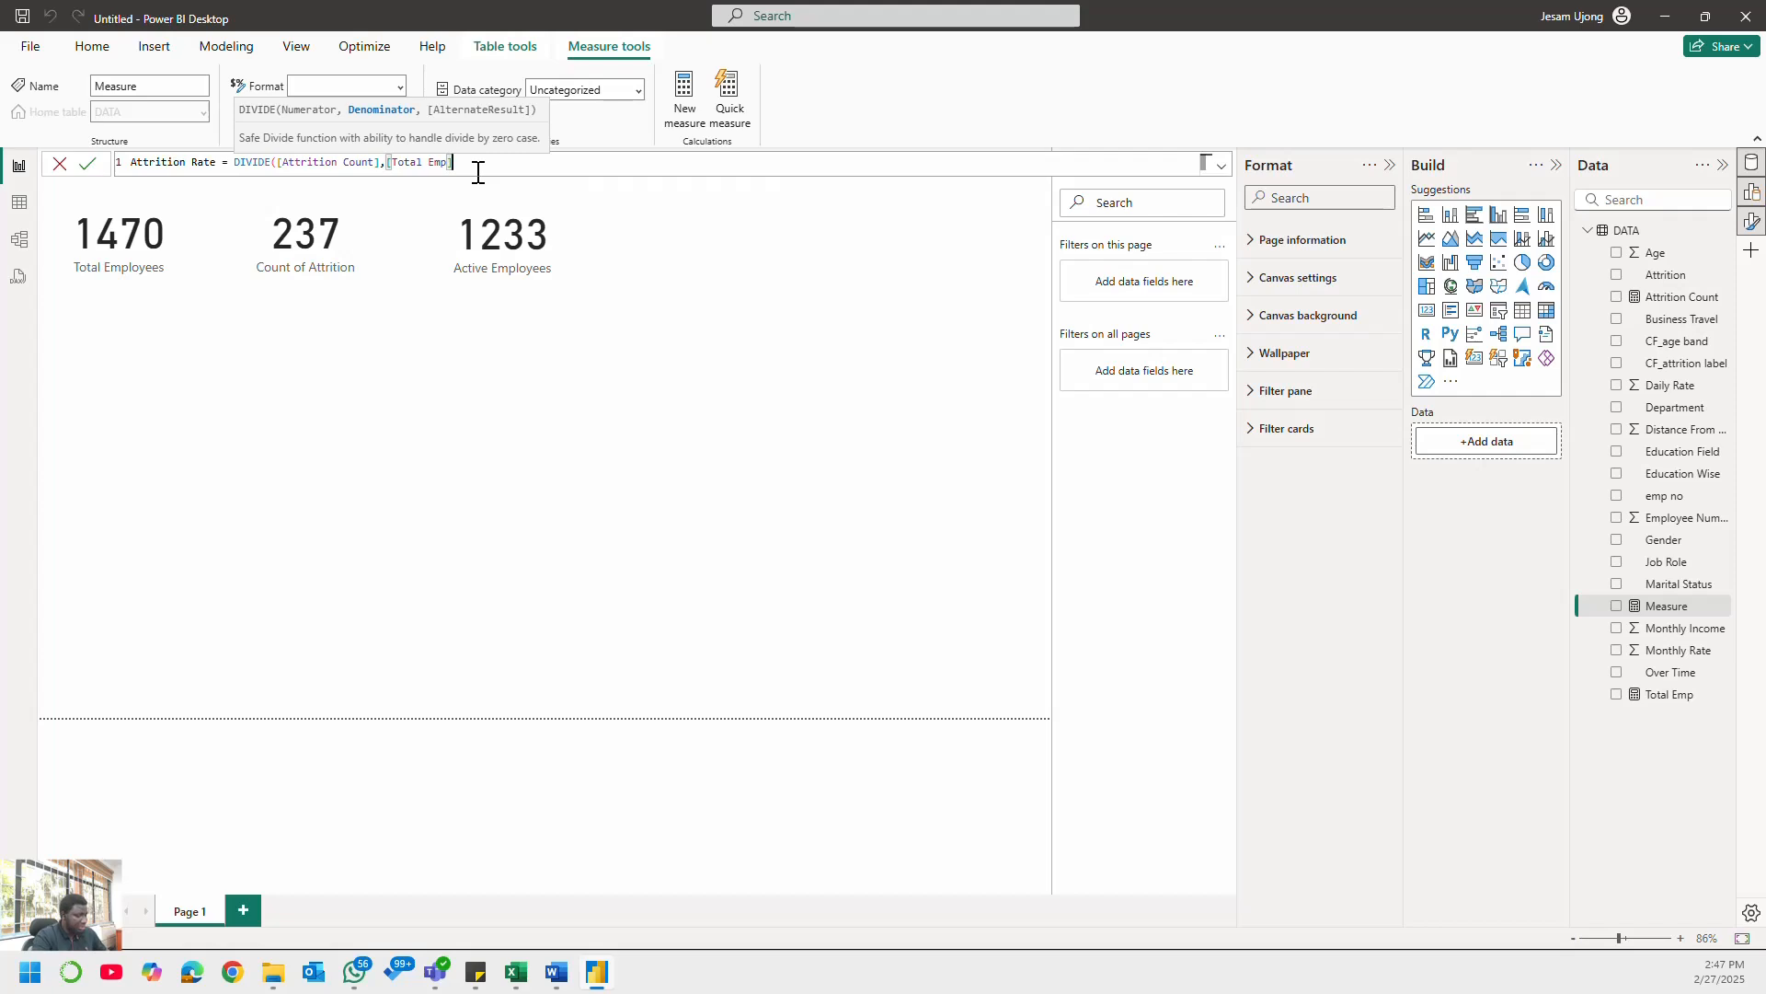
pyautogui.write(')')
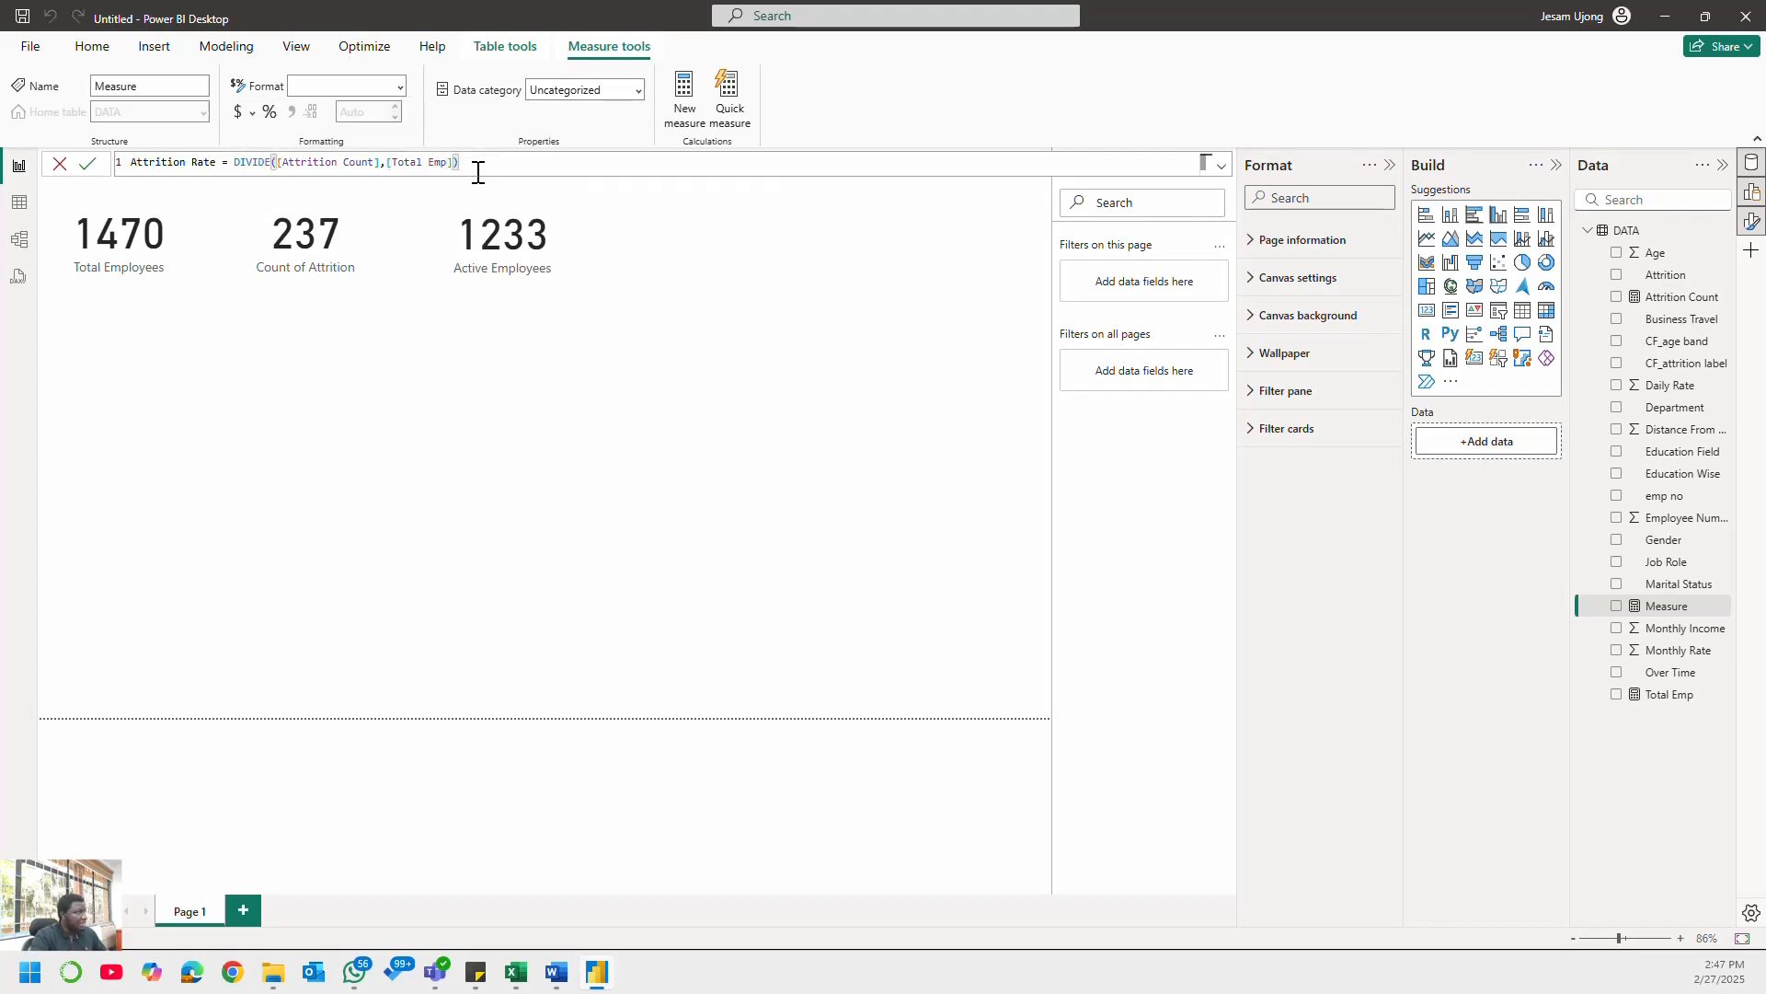
pyautogui.press('Return')
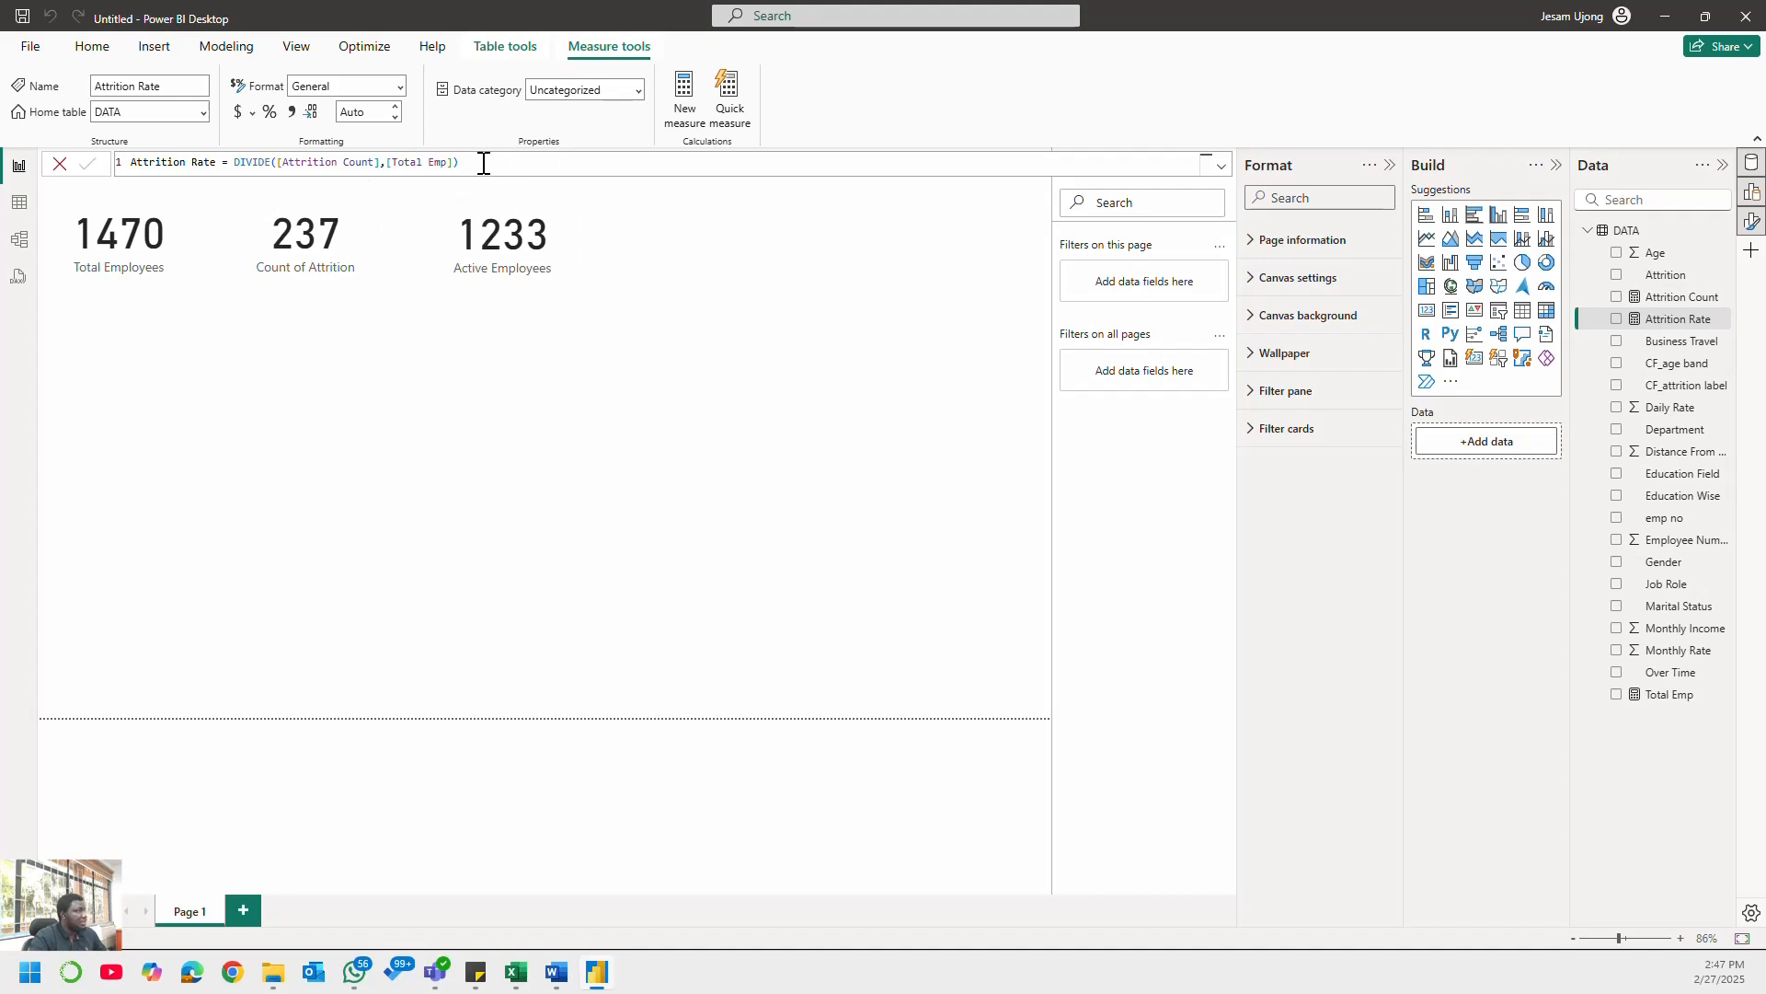
pyautogui.click(271, 115)
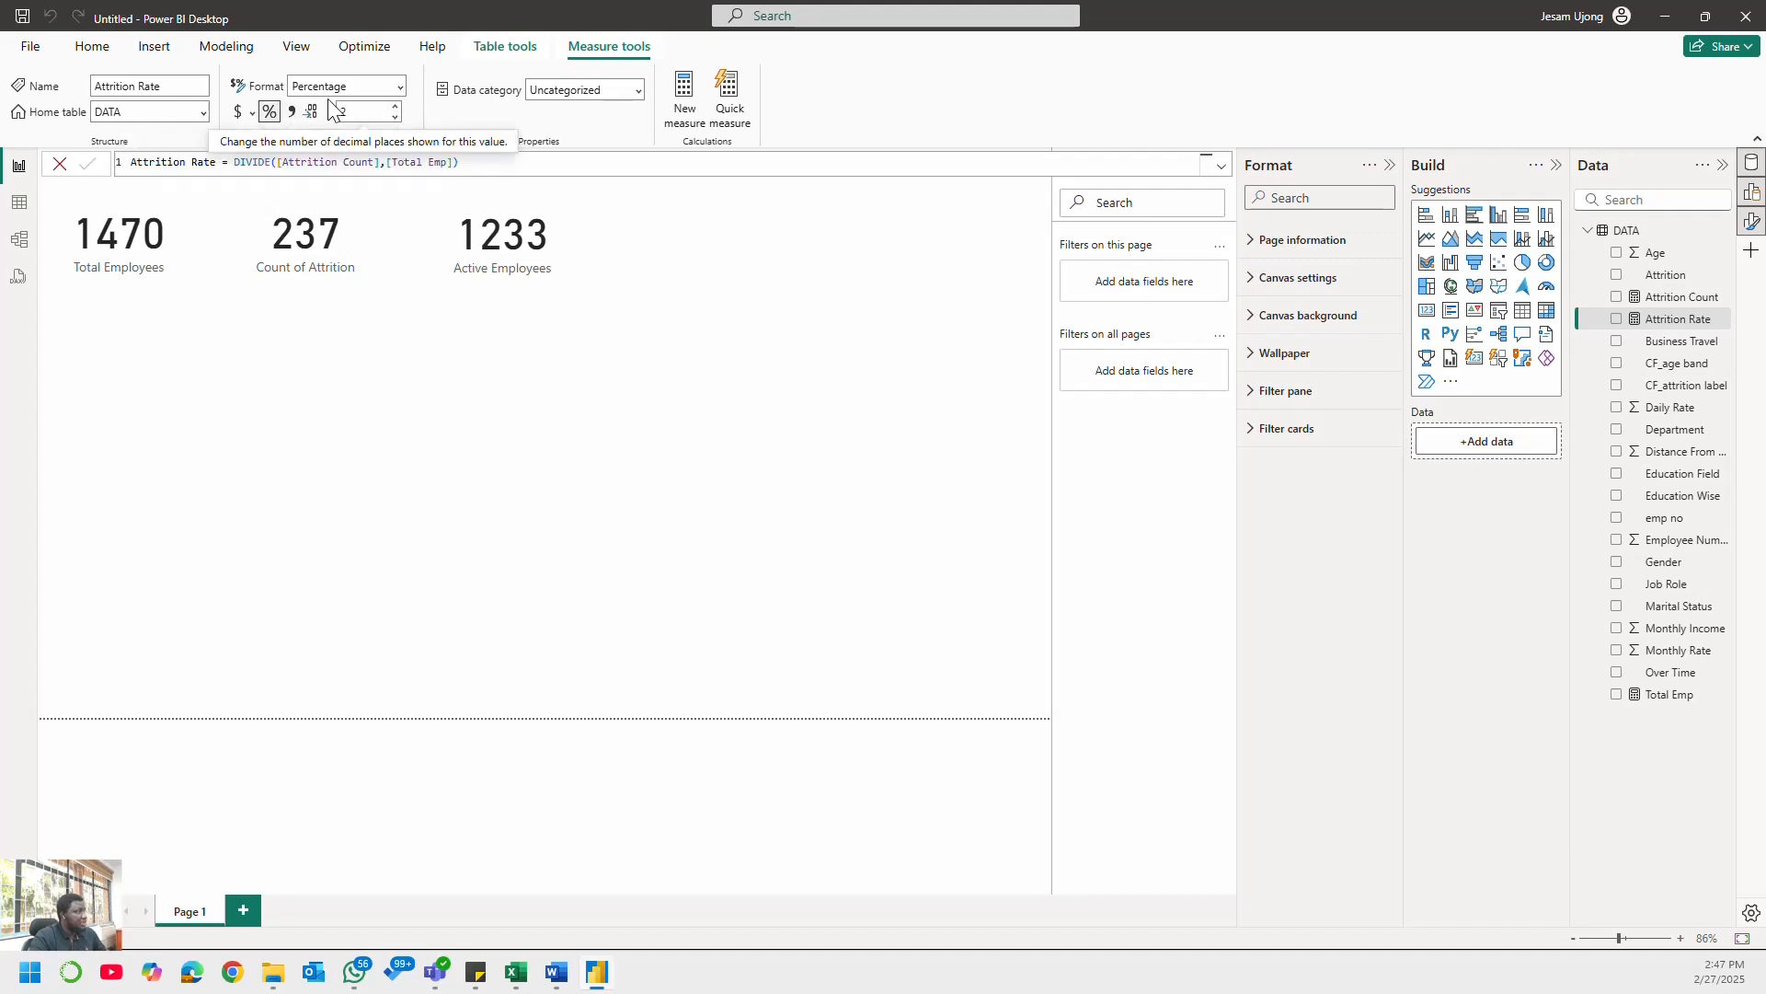
# - Replace the Total Employees field in the first card with the Total Emp measure
pyautogui.click(168, 274)
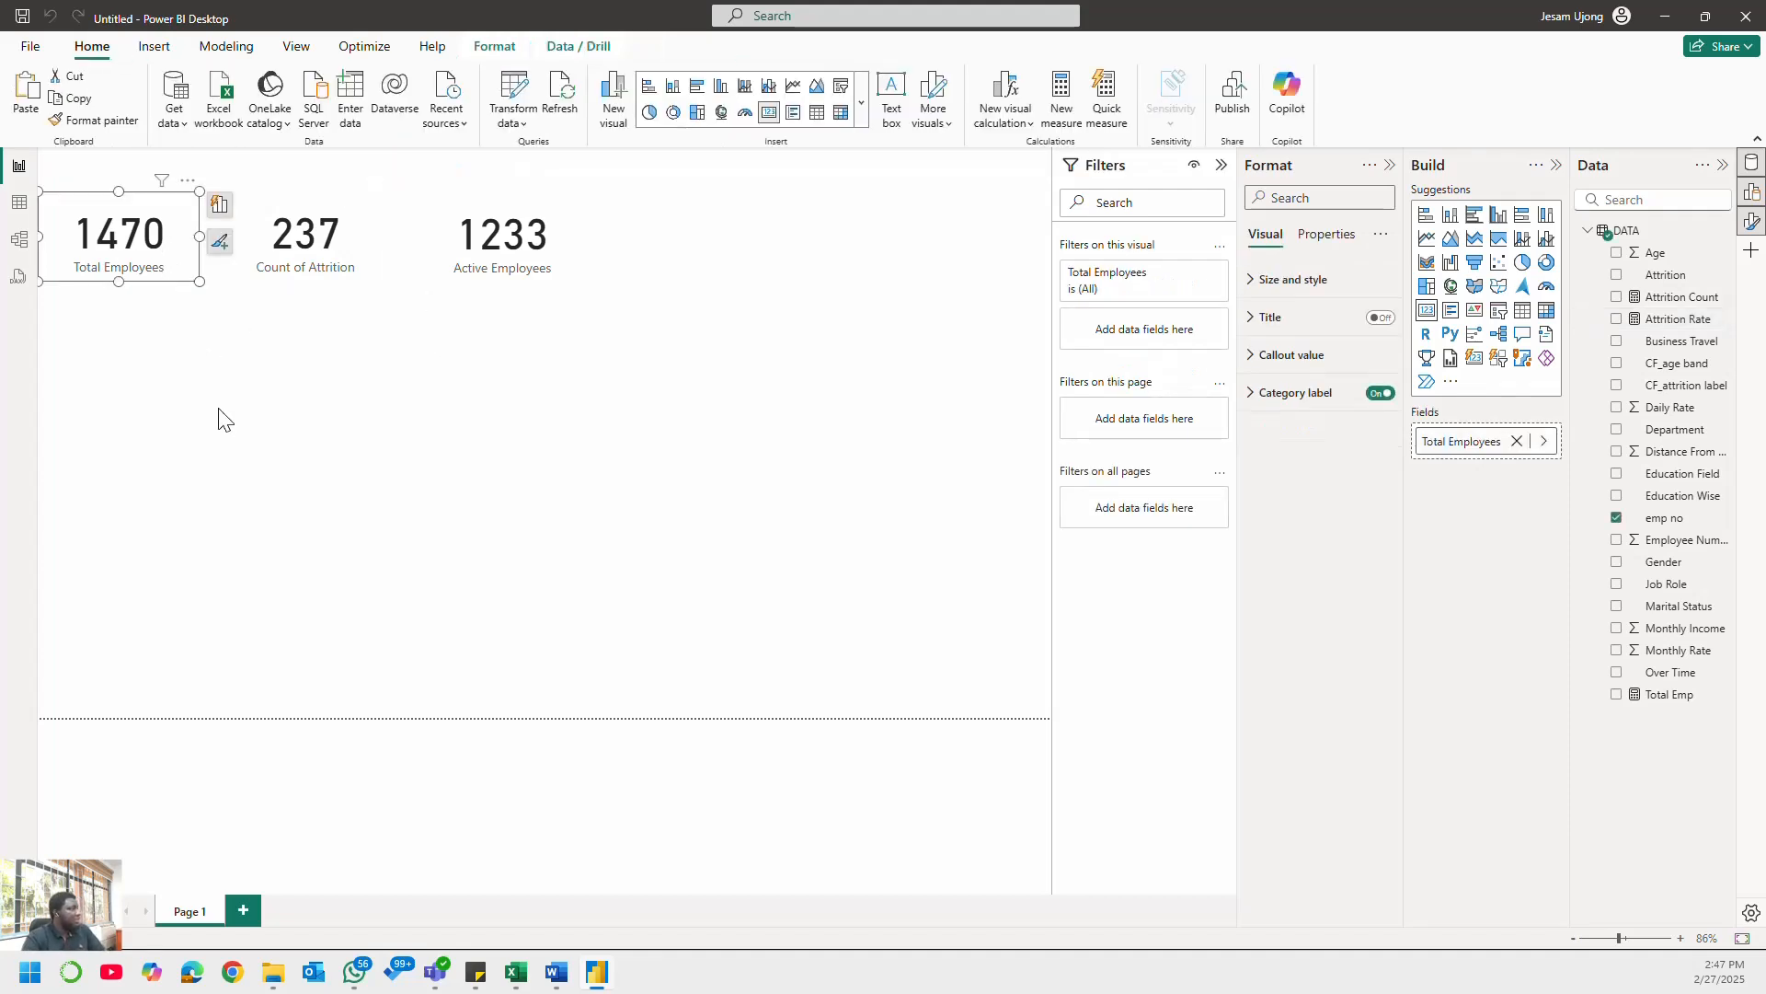
pyautogui.click(376, 263)
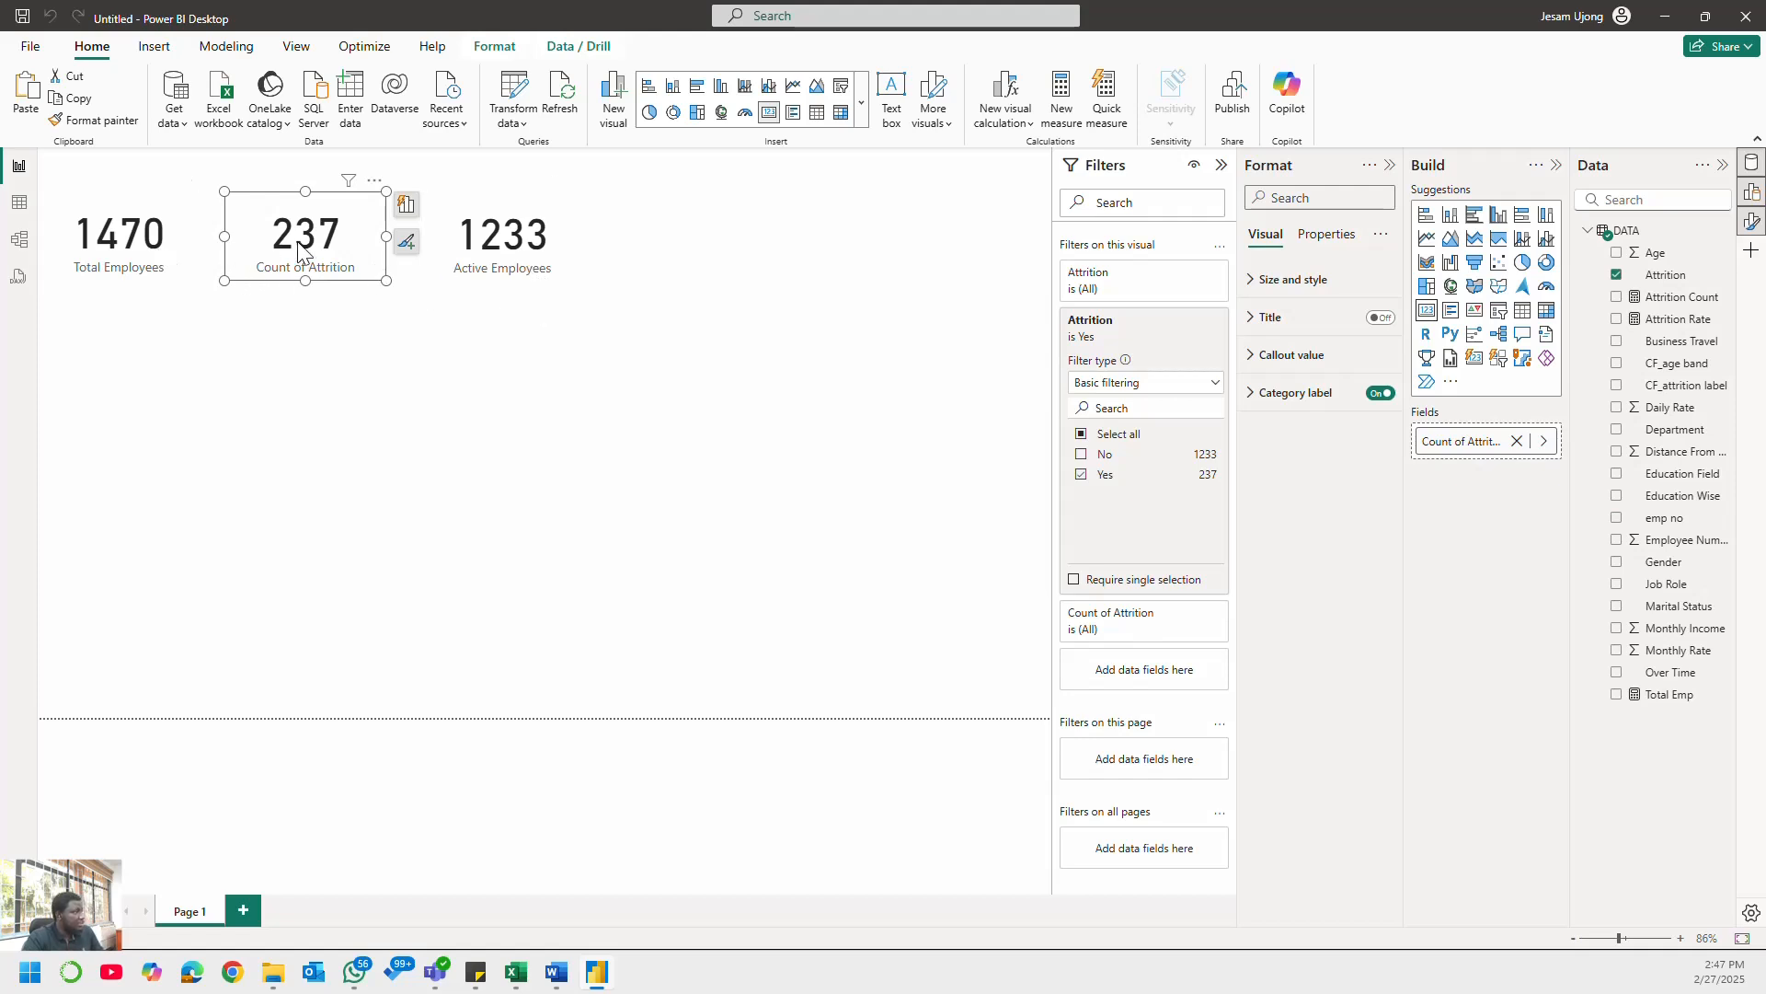
pyautogui.click(148, 264)
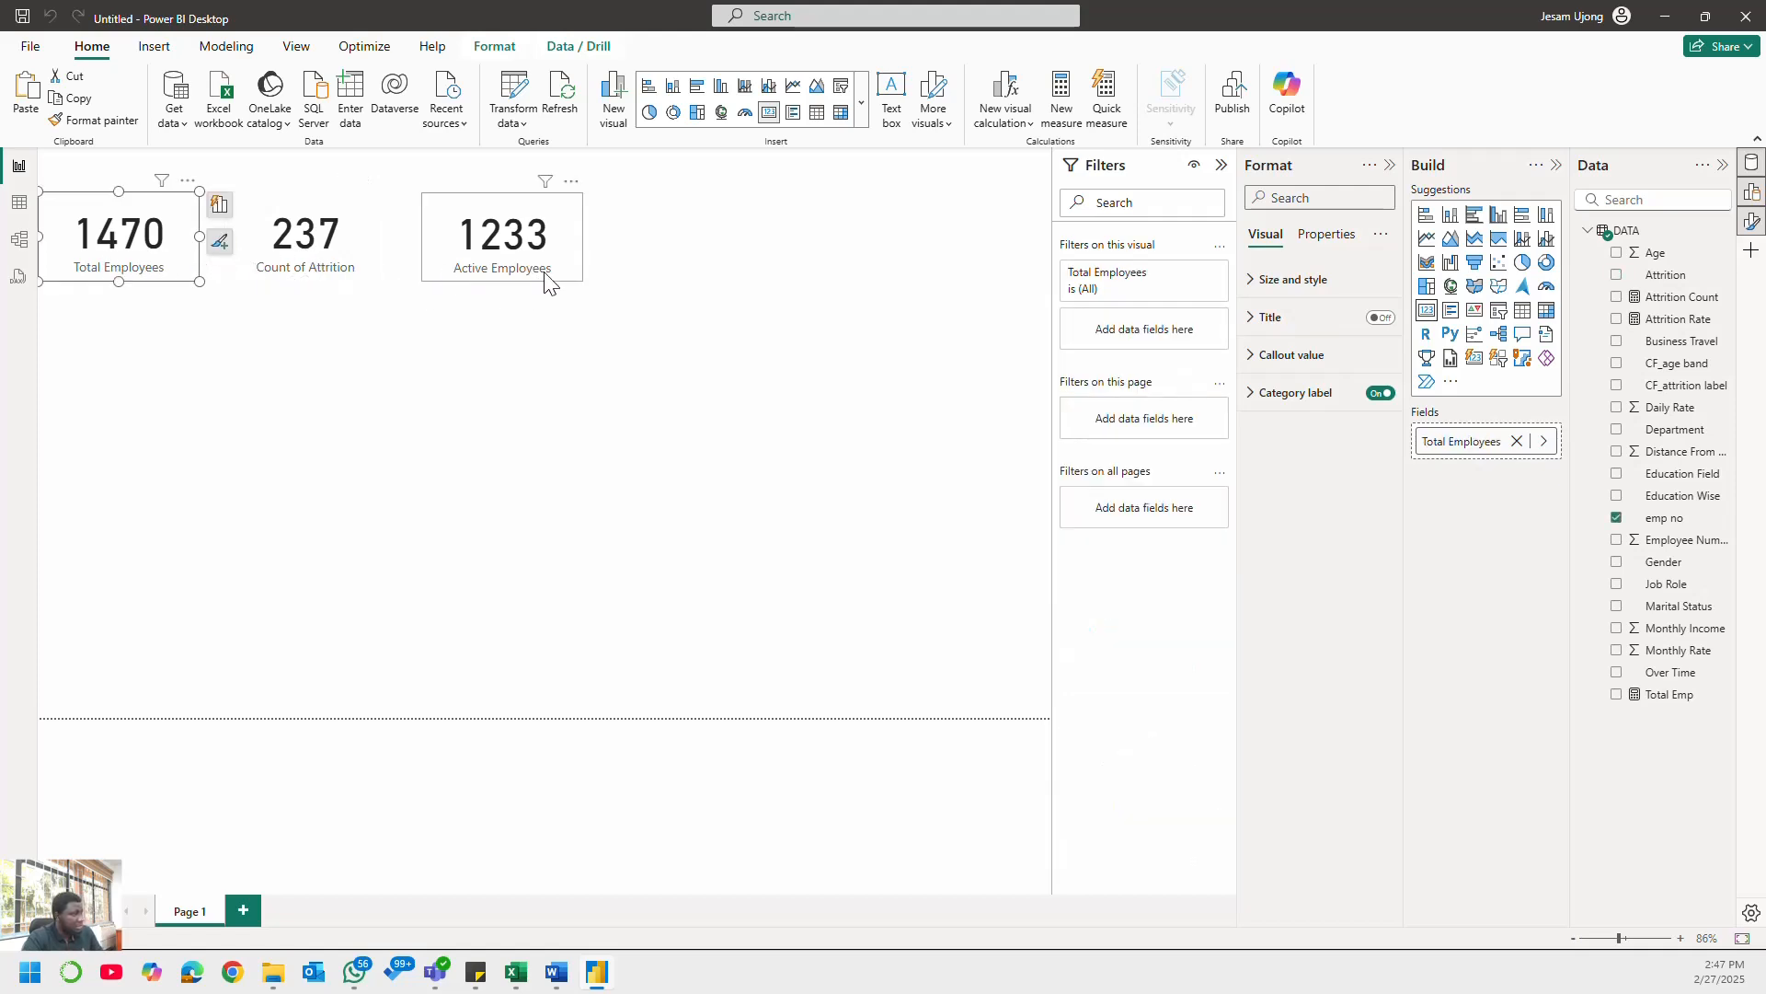
pyautogui.click(1516, 441)
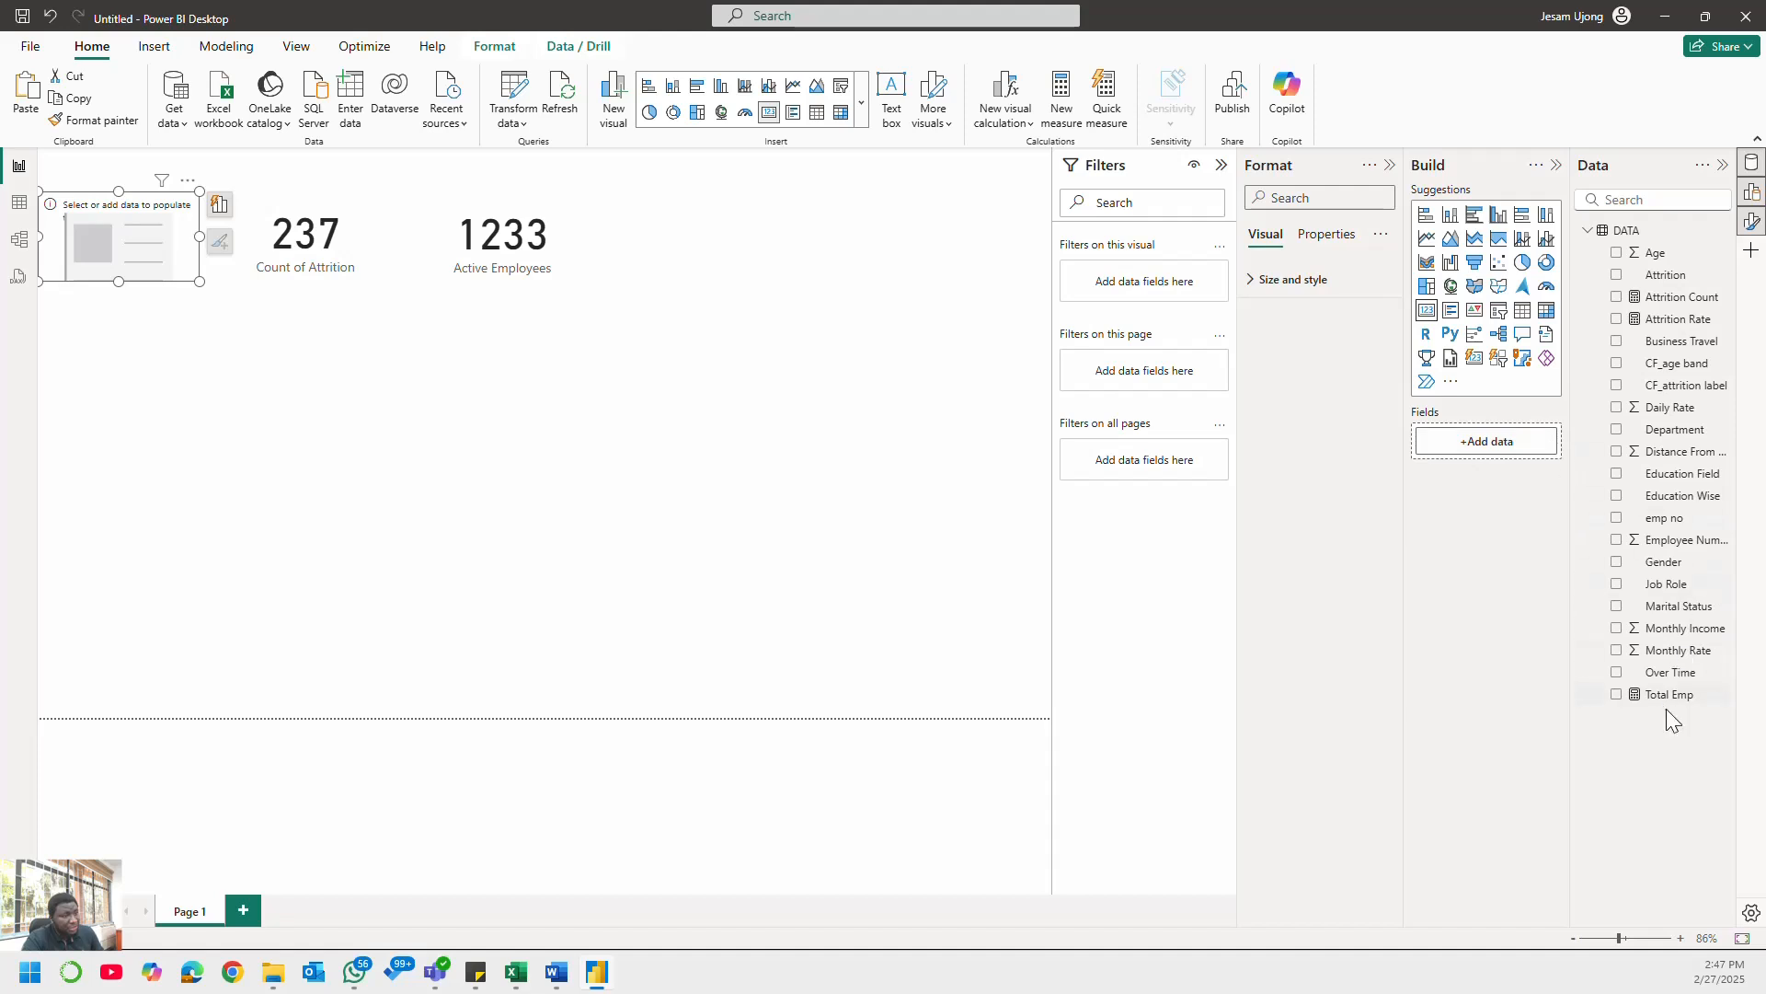
pyautogui.click(1617, 696)
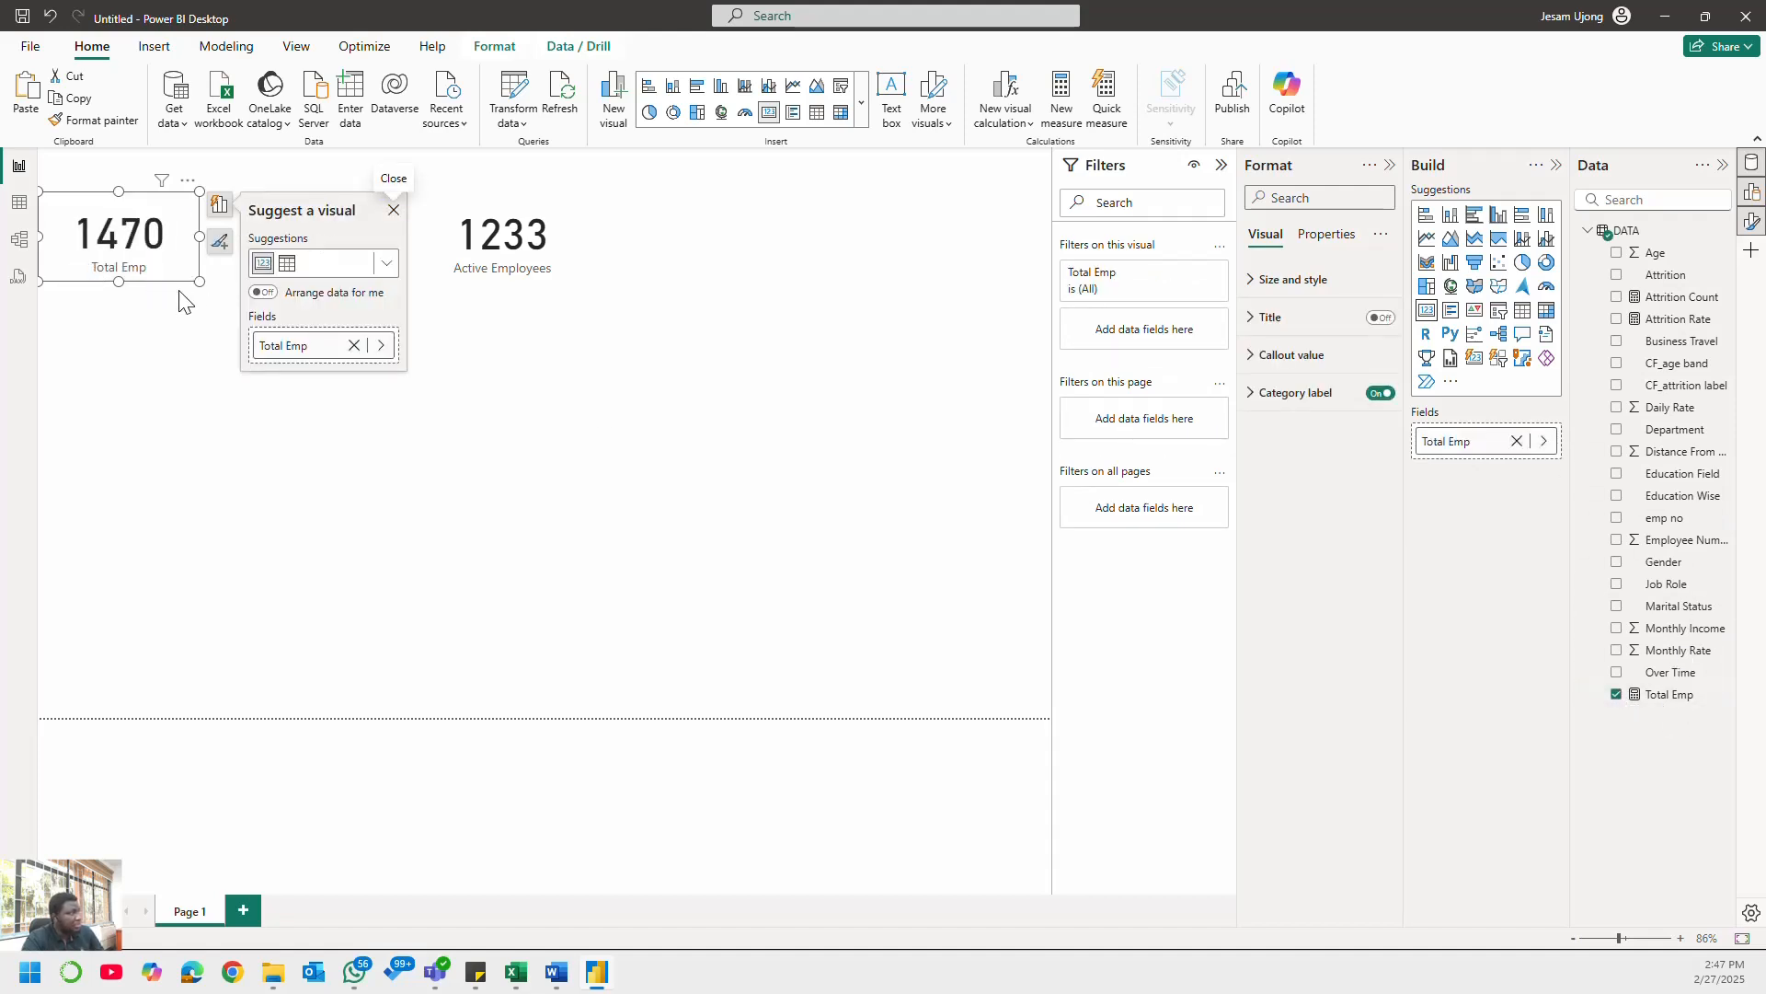
# - Format the Total Emp measure with a thousands separator
pyautogui.click(1674, 697)
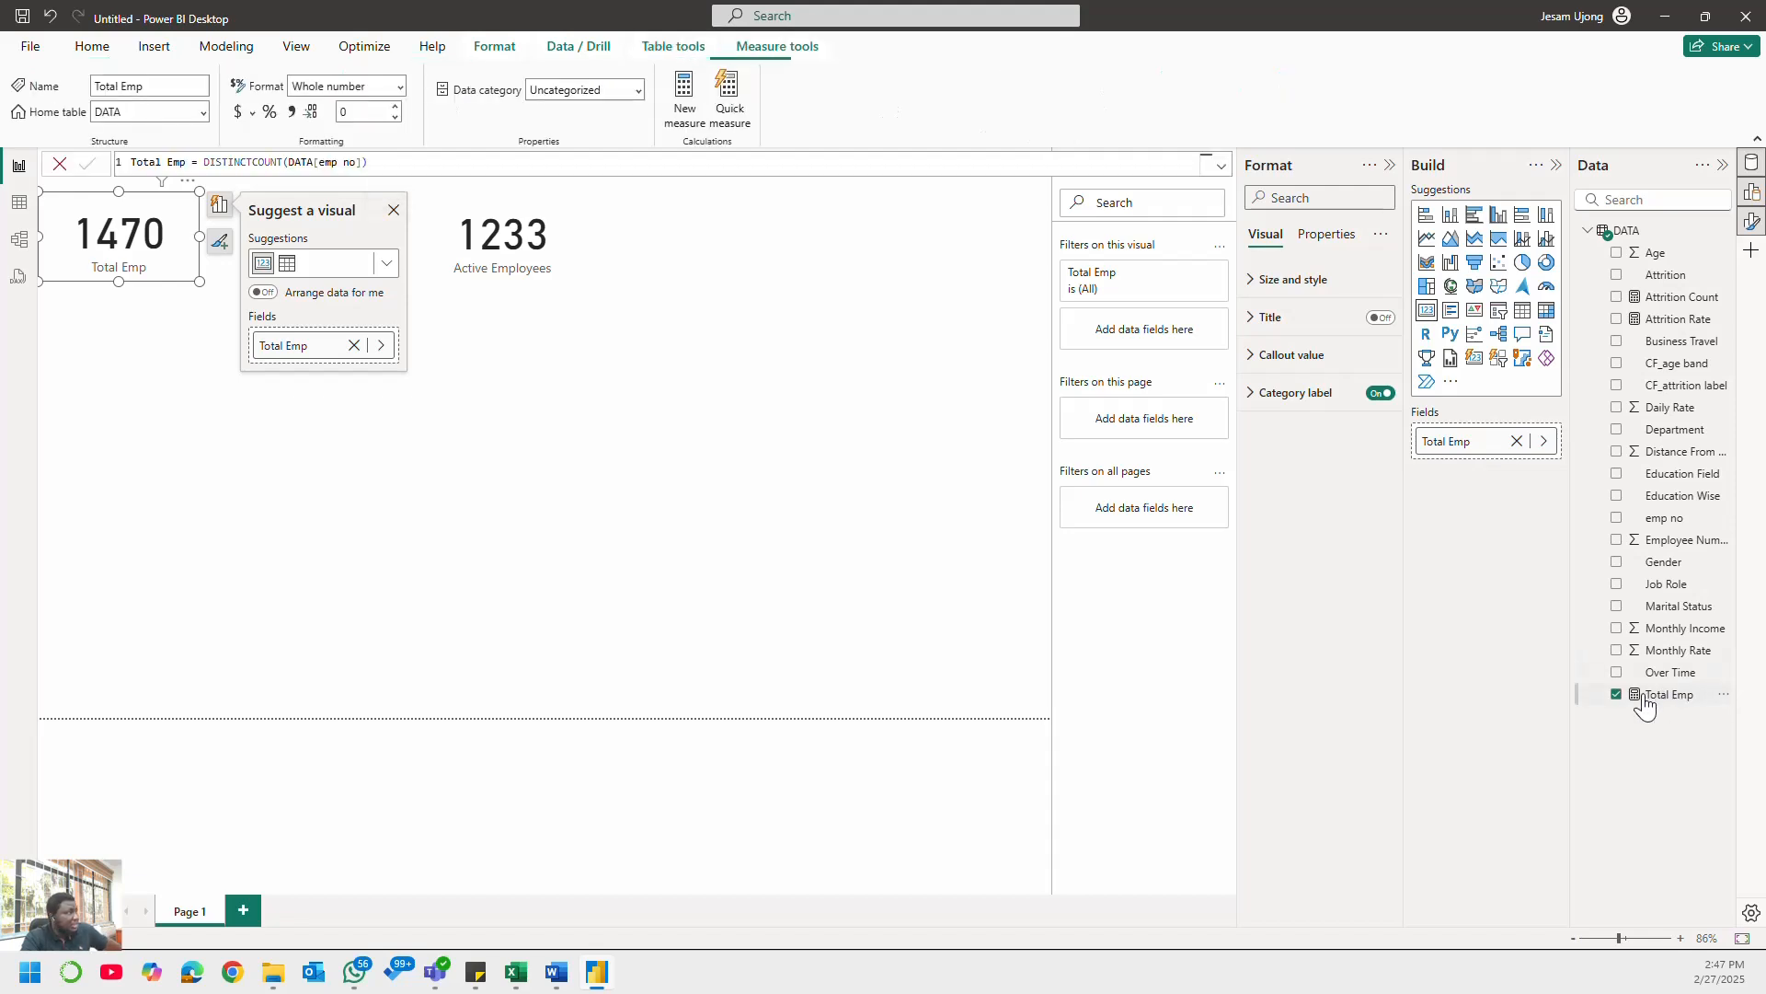
pyautogui.click(292, 114)
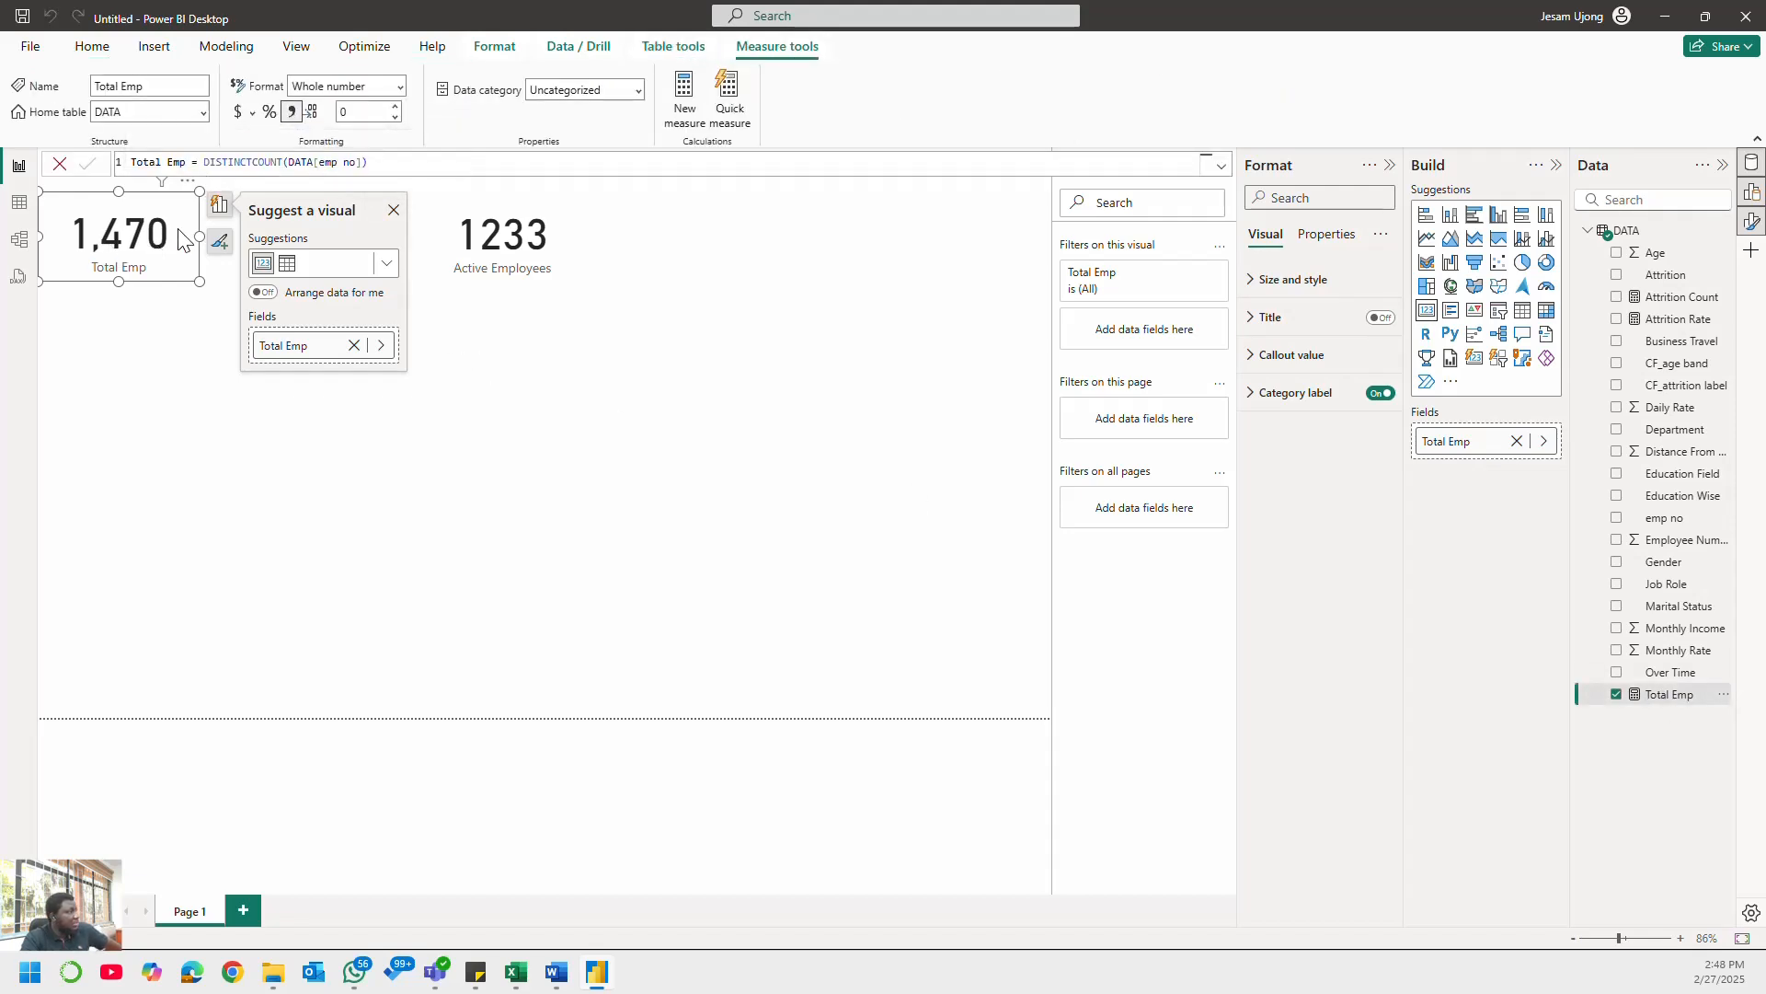
pyautogui.click(508, 354)
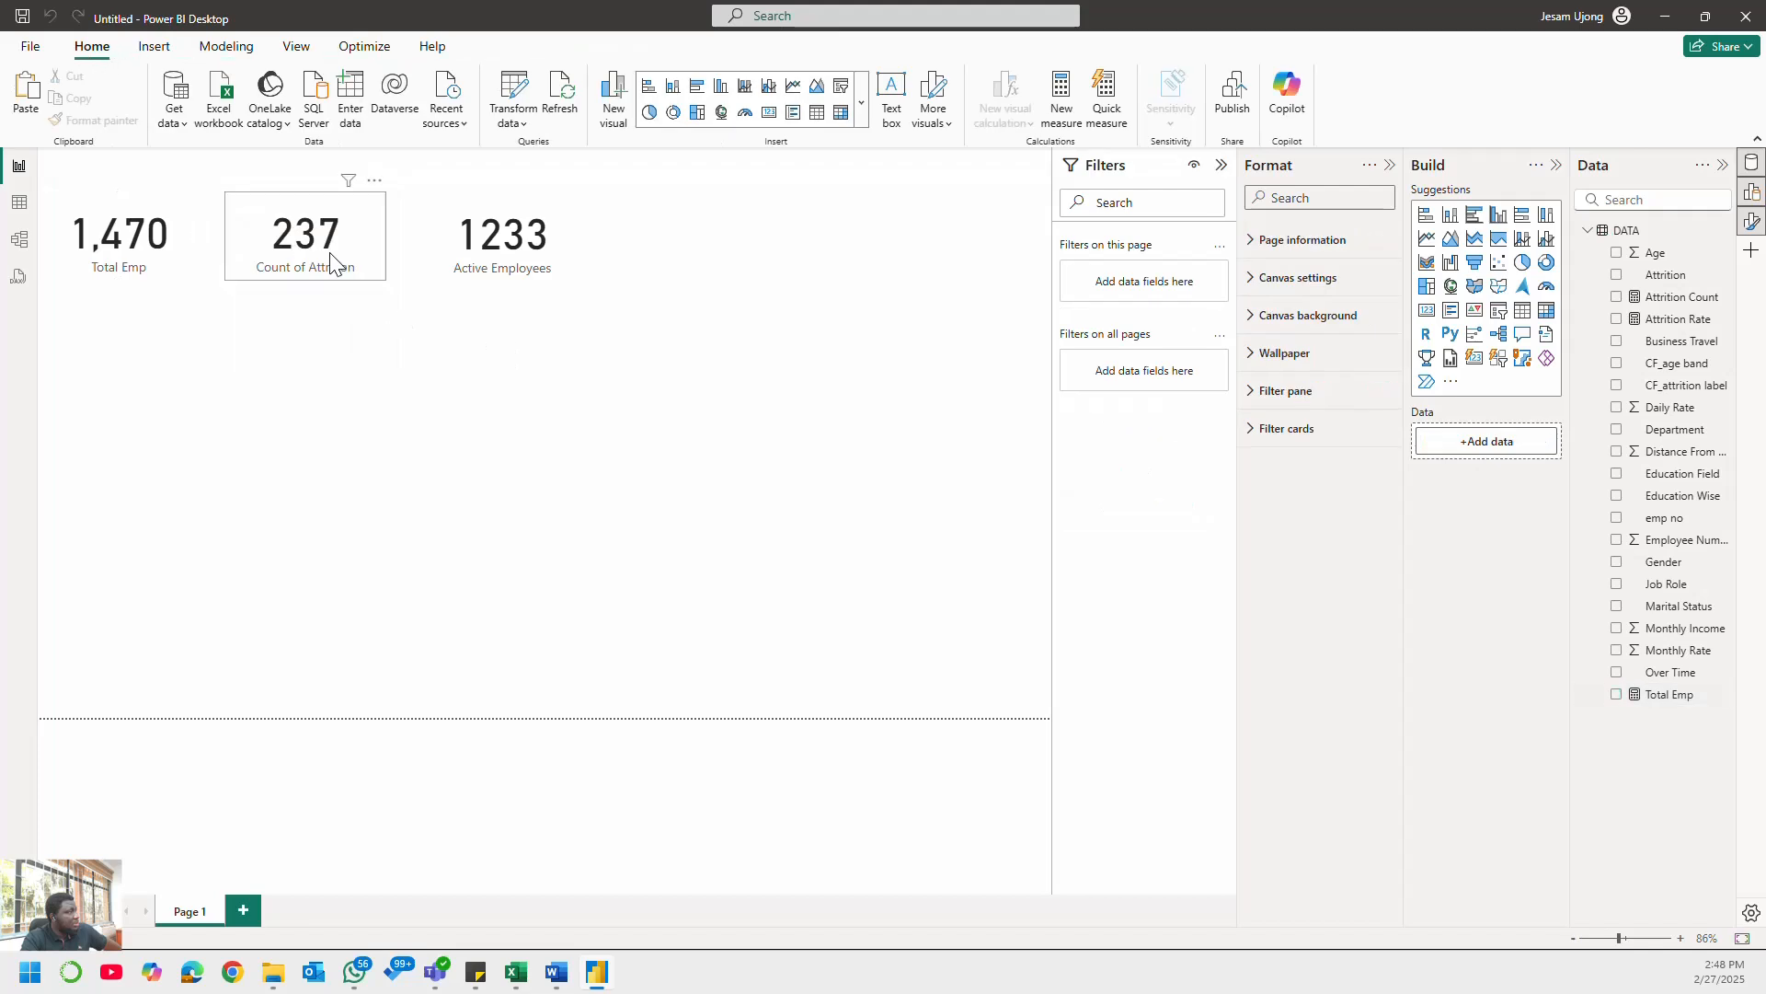
# - Replace the Count of Attrition card's field with the Attrition Count measure and rename it Attrition for this visual
pyautogui.click(333, 263)
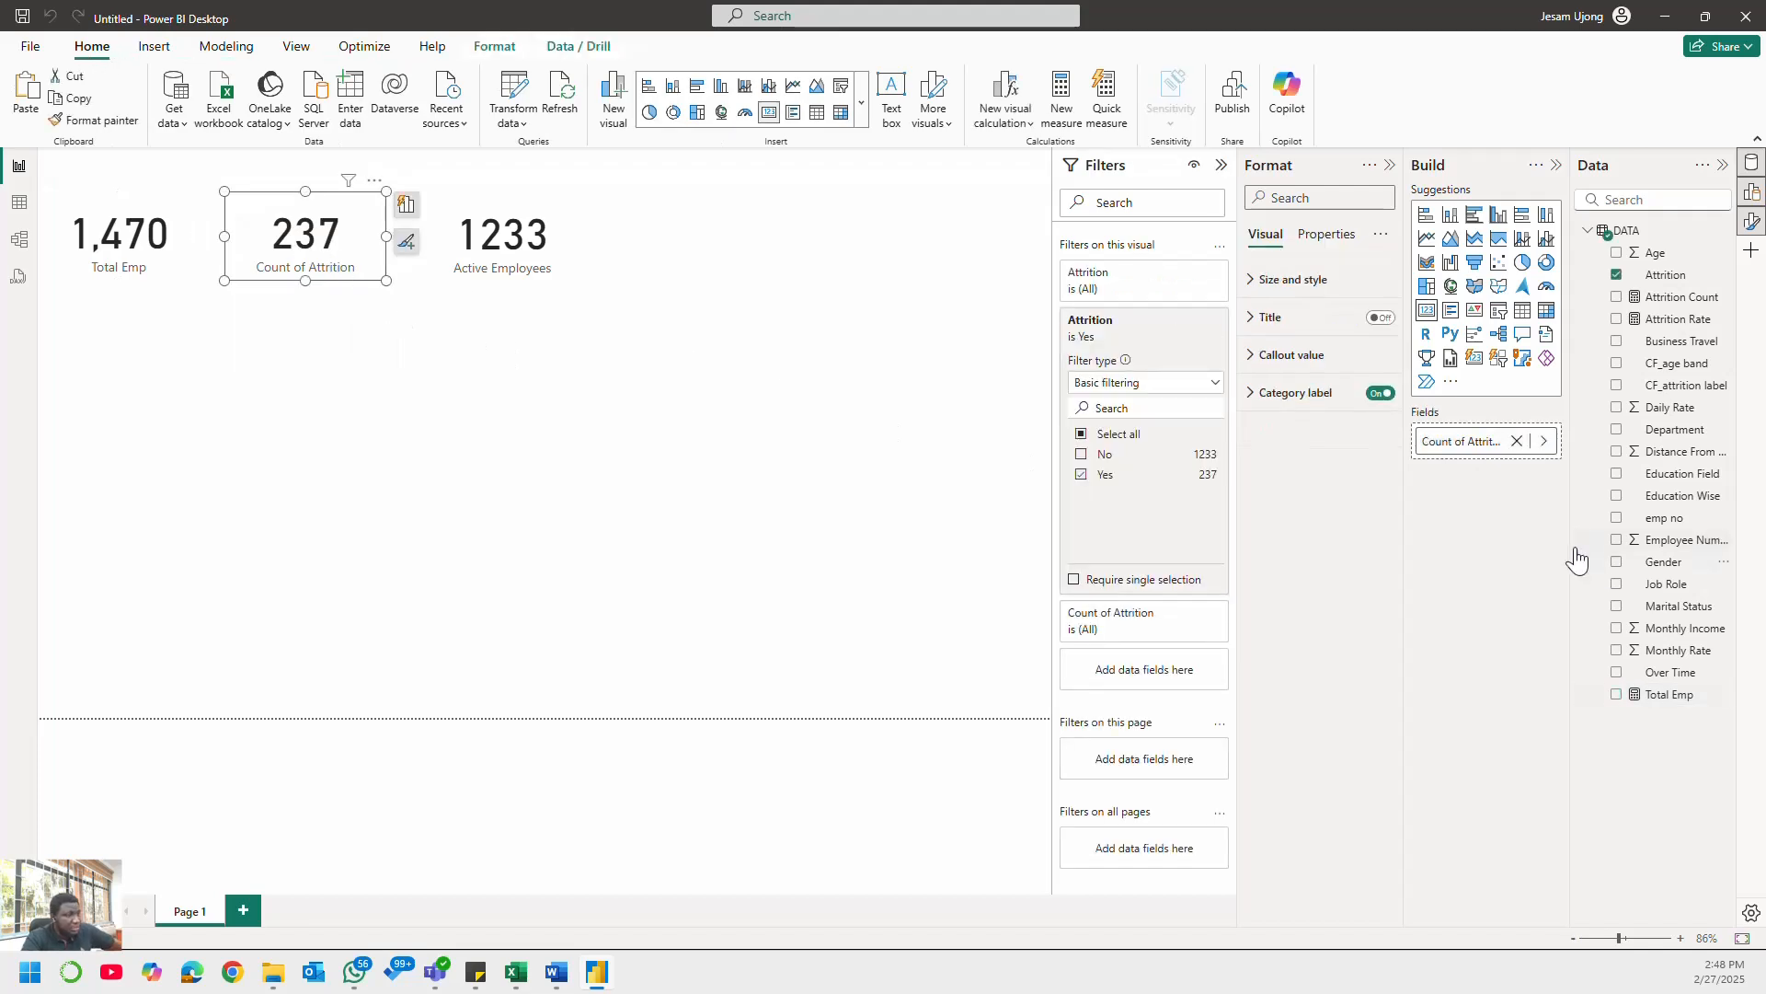
pyautogui.click(1517, 442)
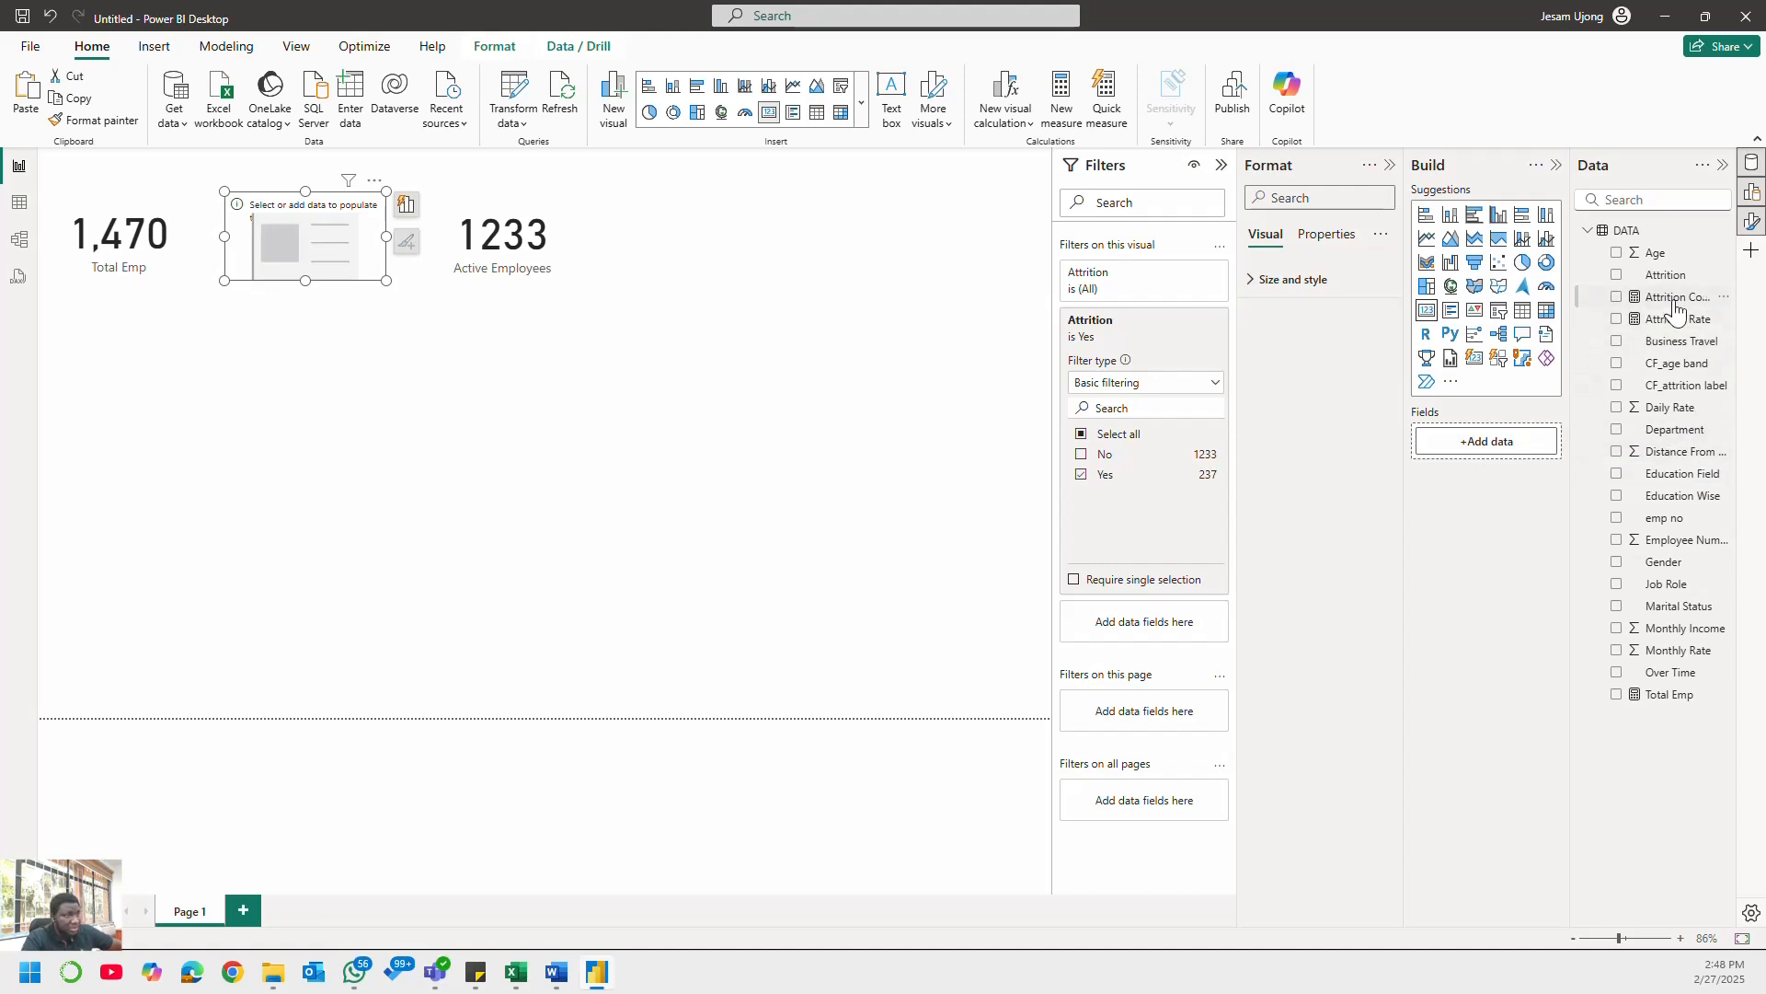
pyautogui.click(1617, 297)
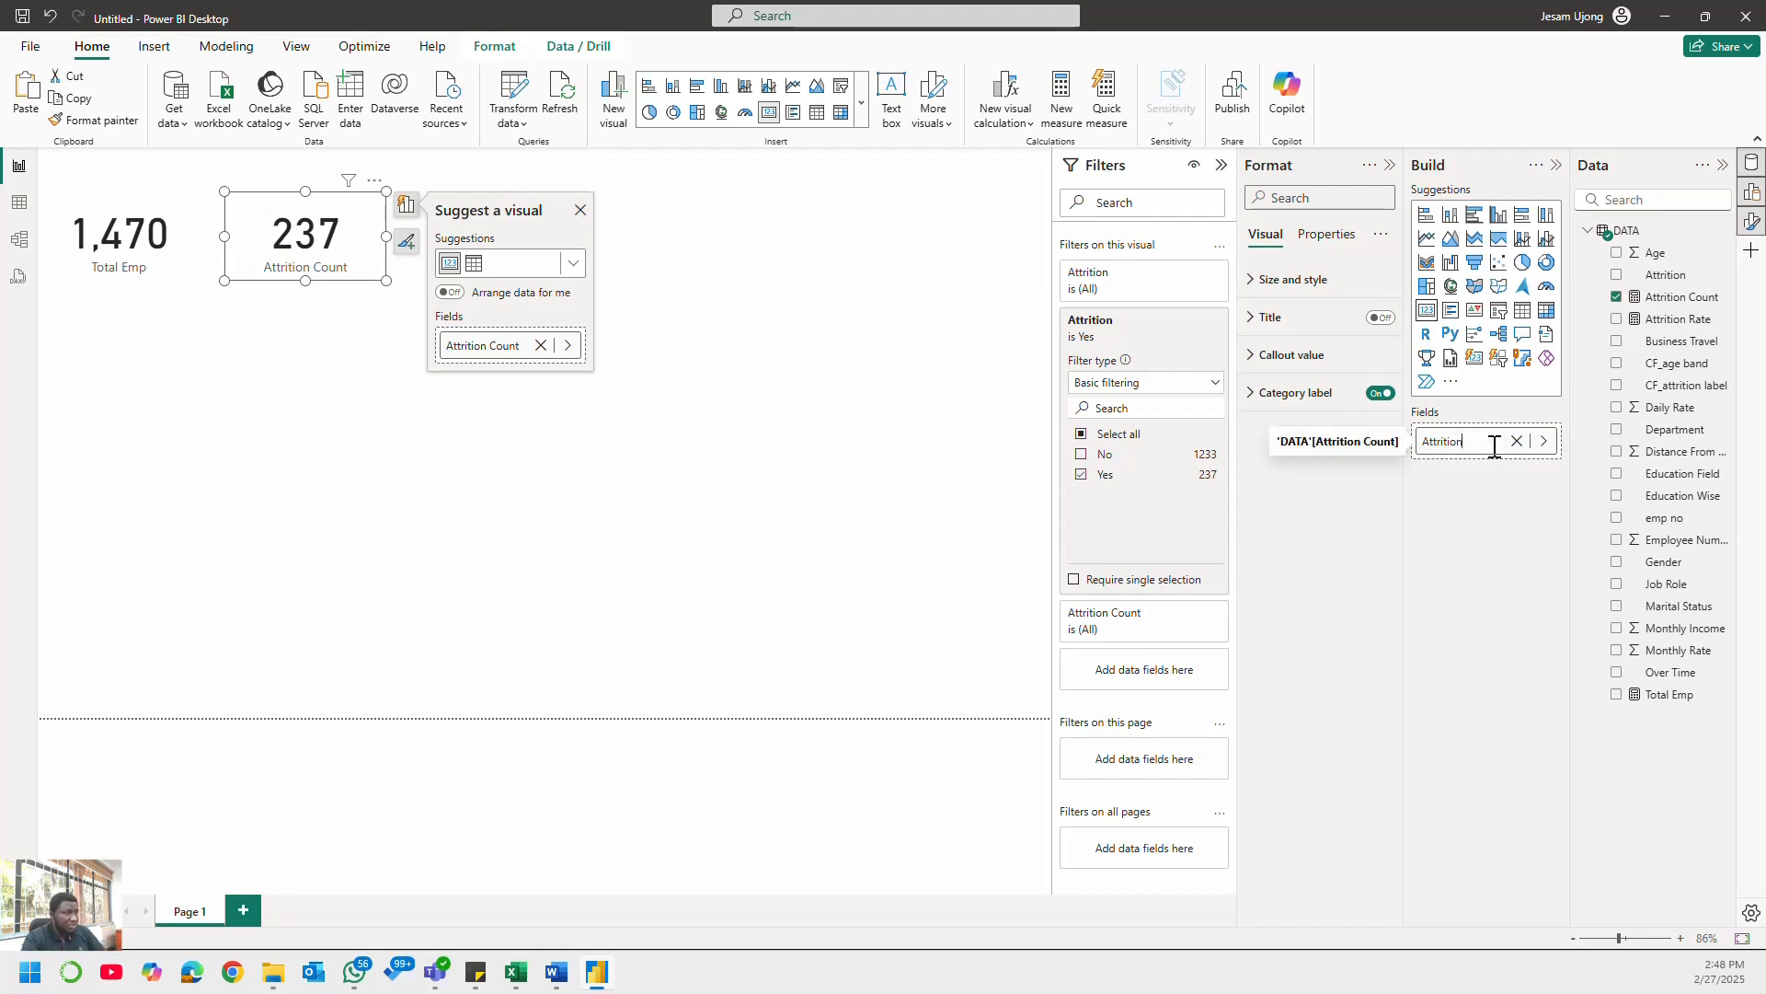
pyautogui.press('Return')
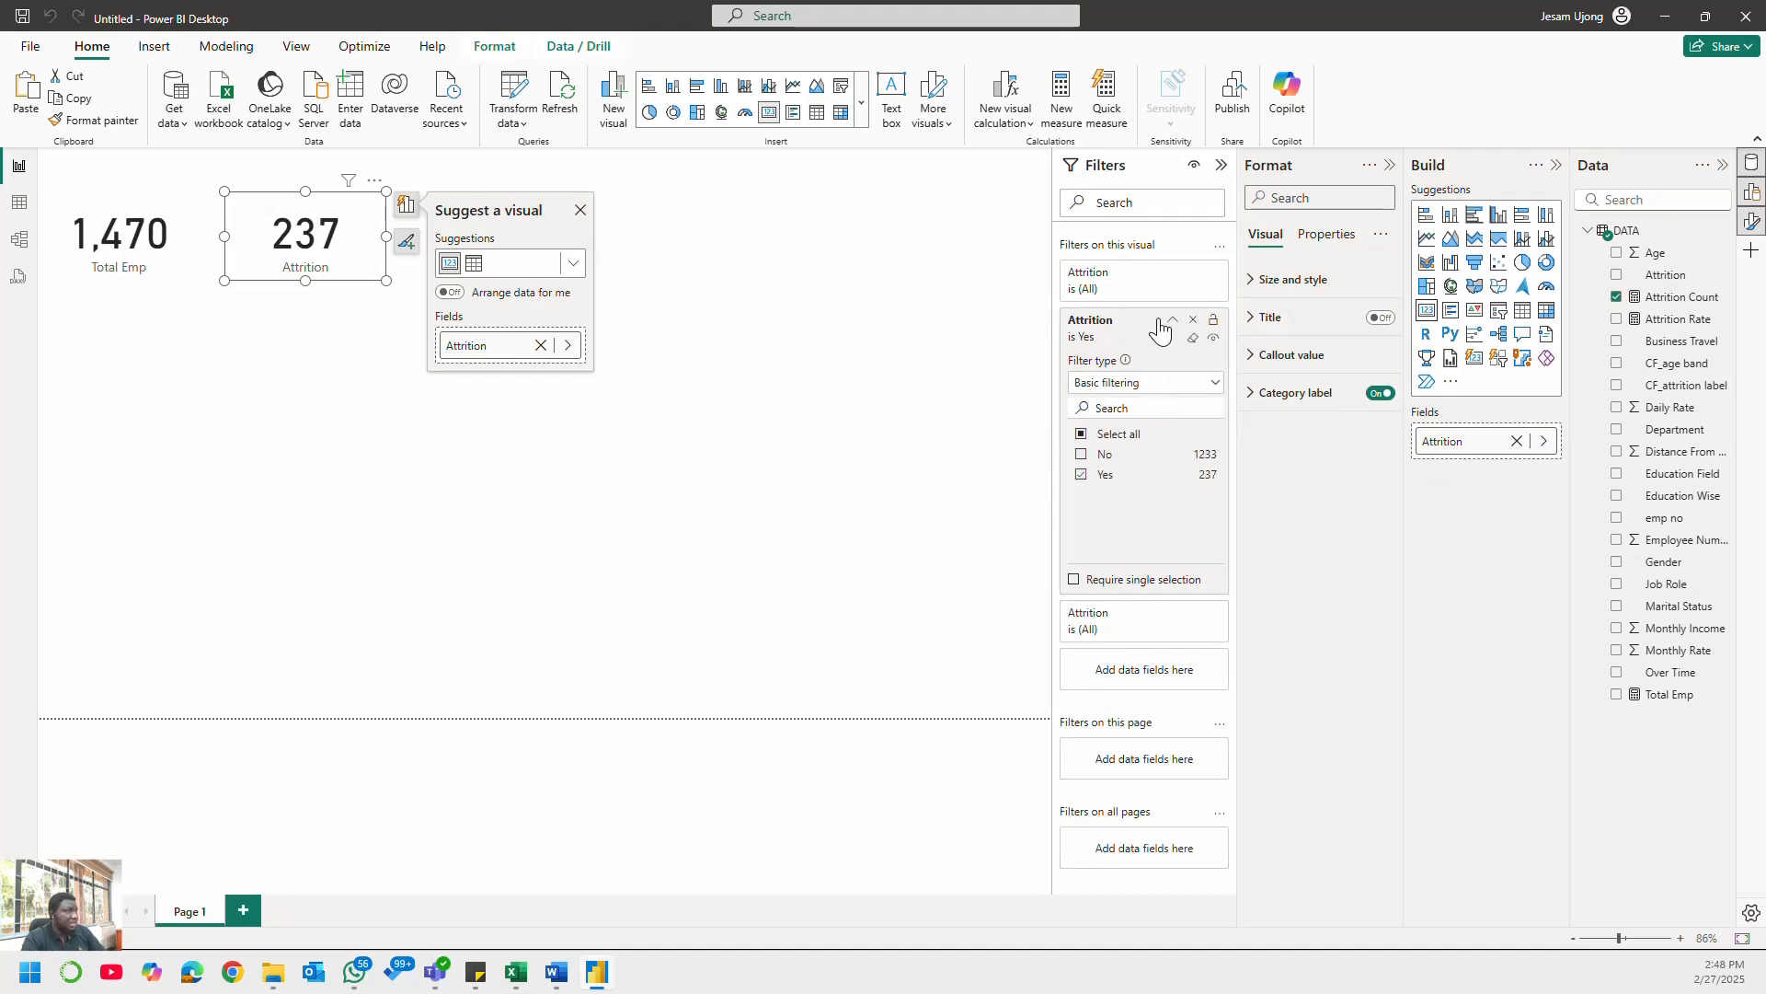
pyautogui.click(1172, 321)
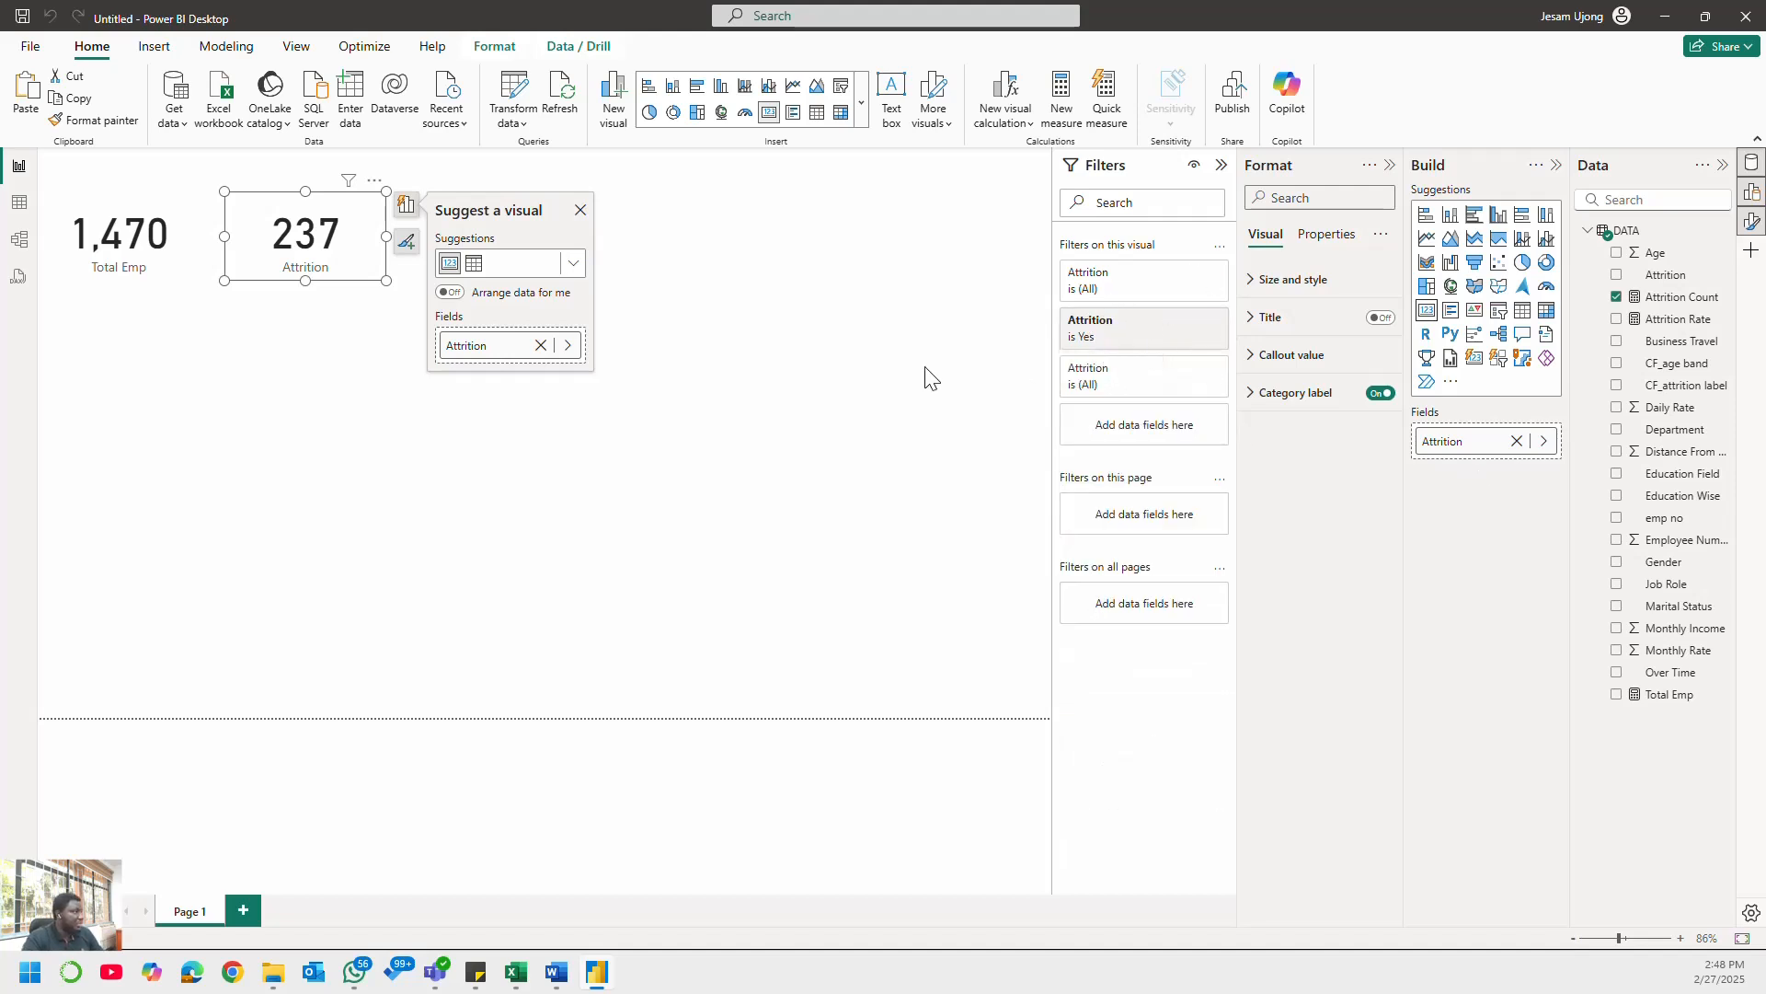
pyautogui.click(690, 268)
# - Duplicate the Active Employees card and place the copy beside it in the KPI card row
pyautogui.click(501, 269)
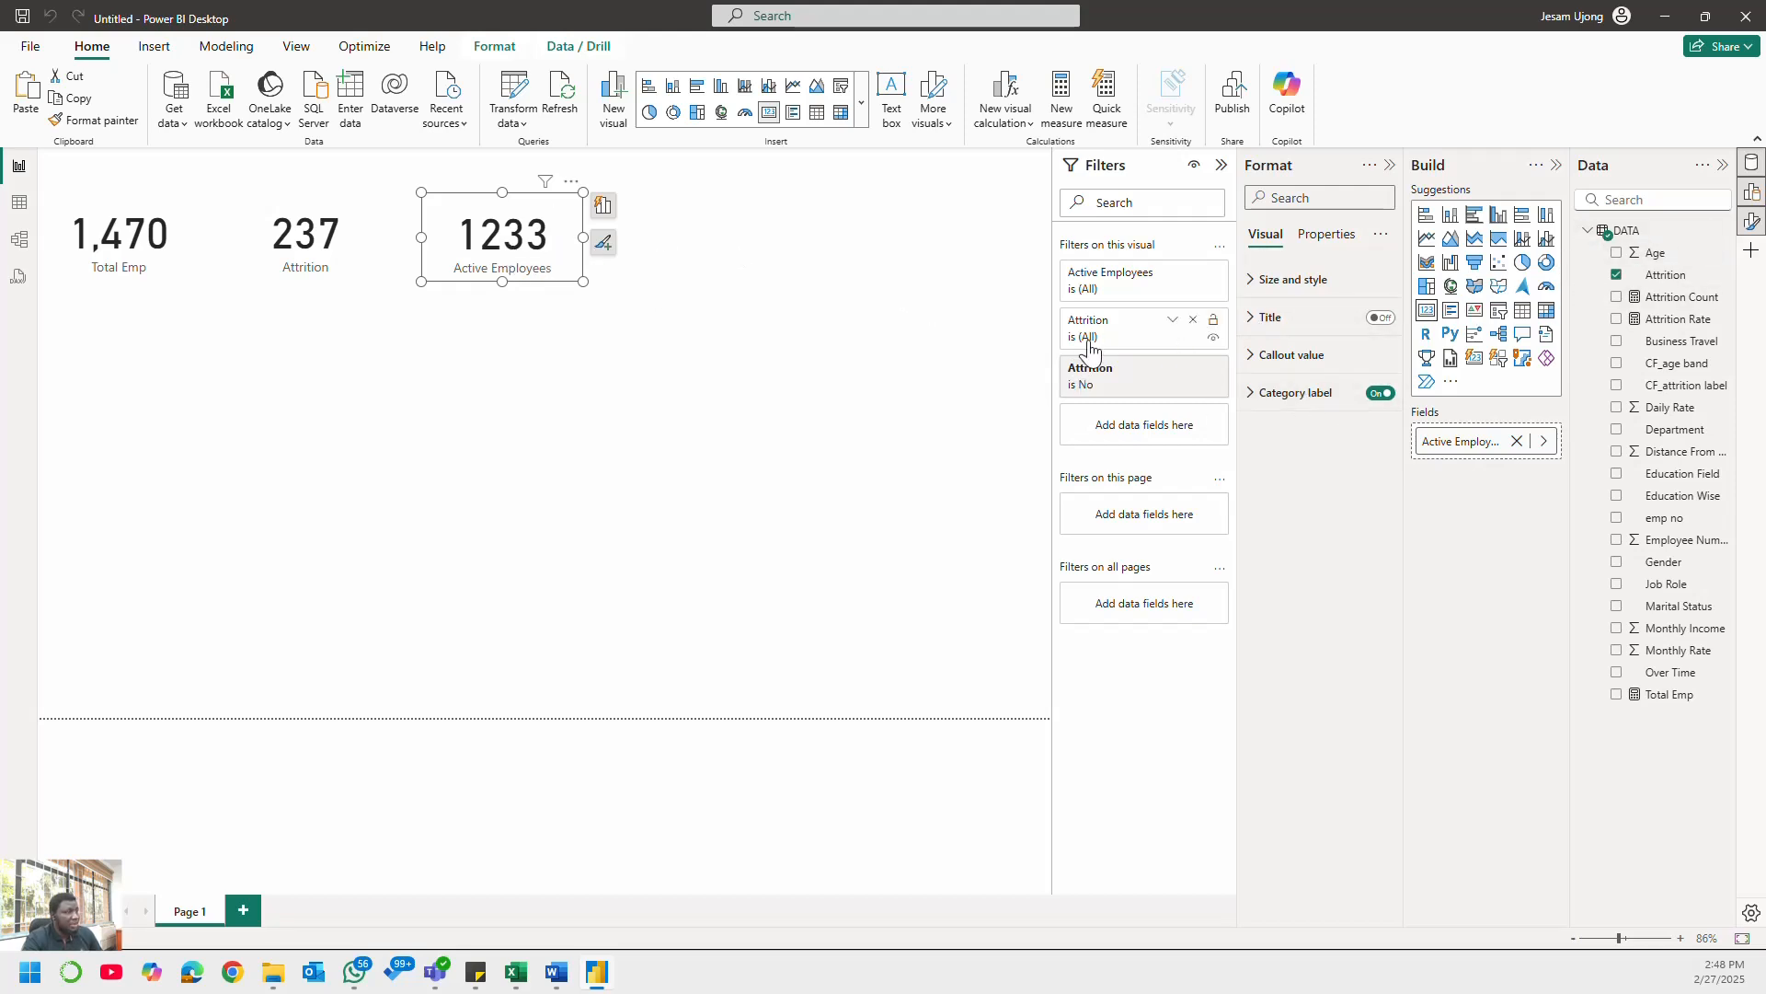
pyautogui.click(524, 240)
pyautogui.click(501, 255)
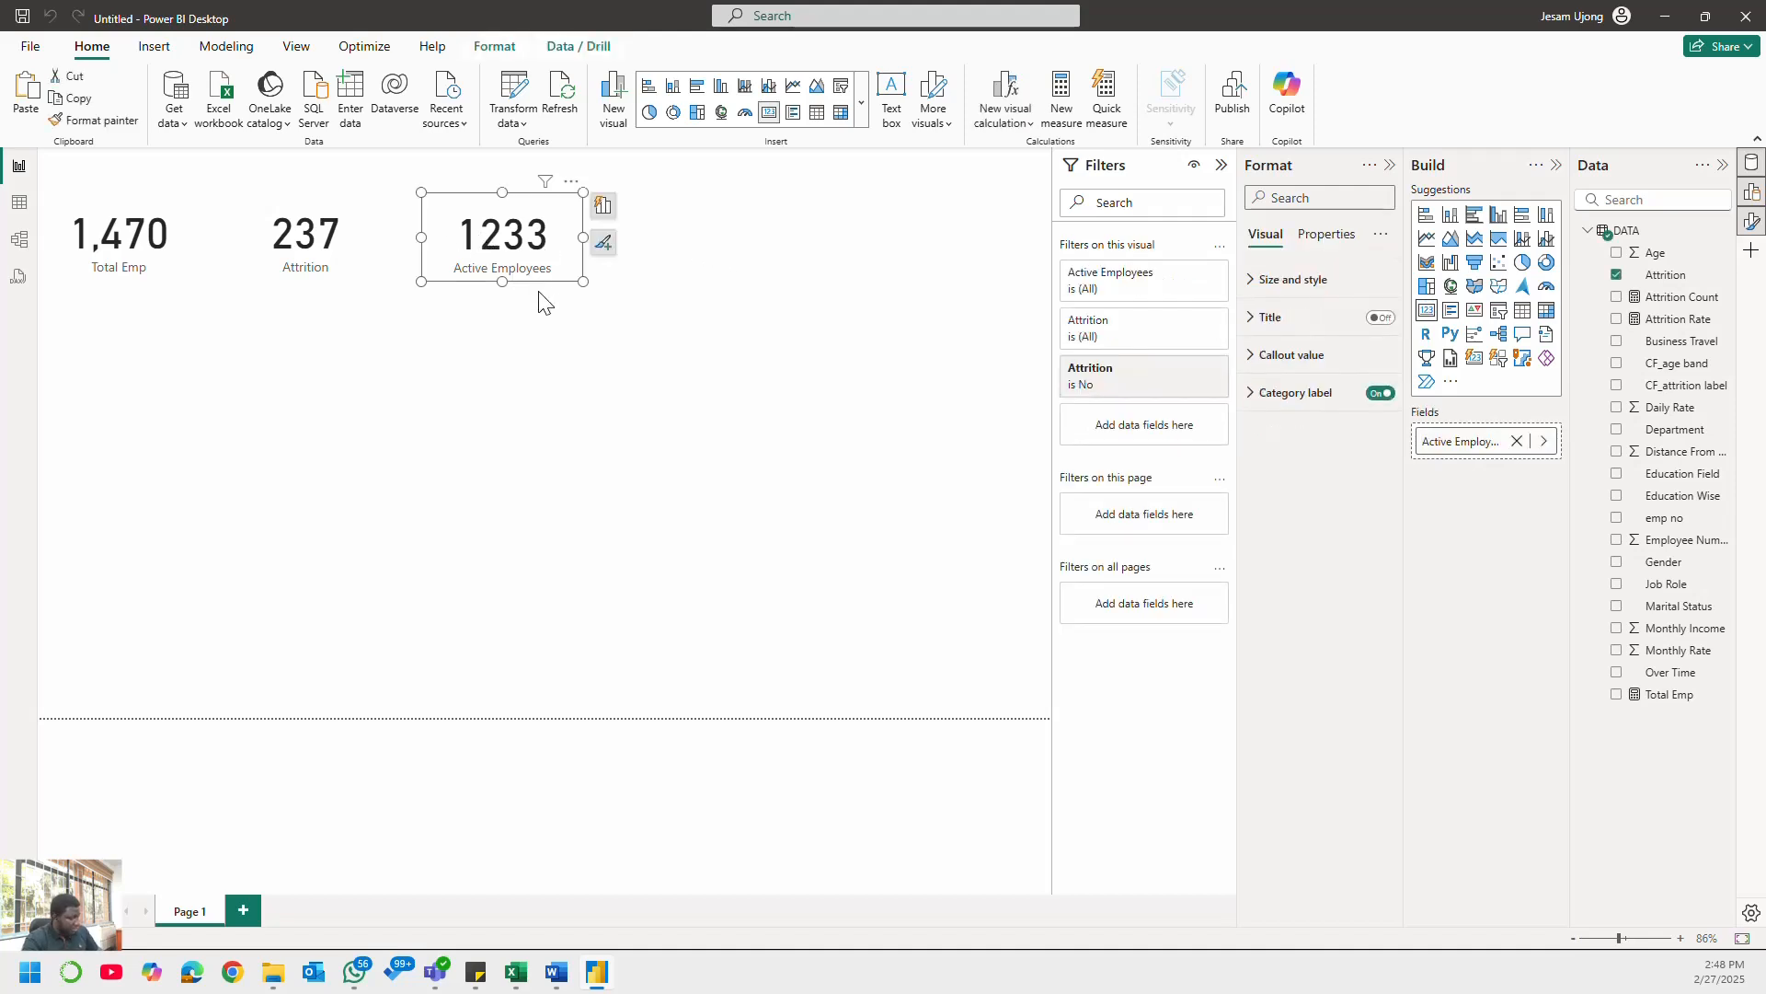
pyautogui.hotkey('ctrl', 'c')
pyautogui.hotkey('ctrl', 'v')
pyautogui.moveTo(506, 244); pyautogui.dragTo(705, 241)
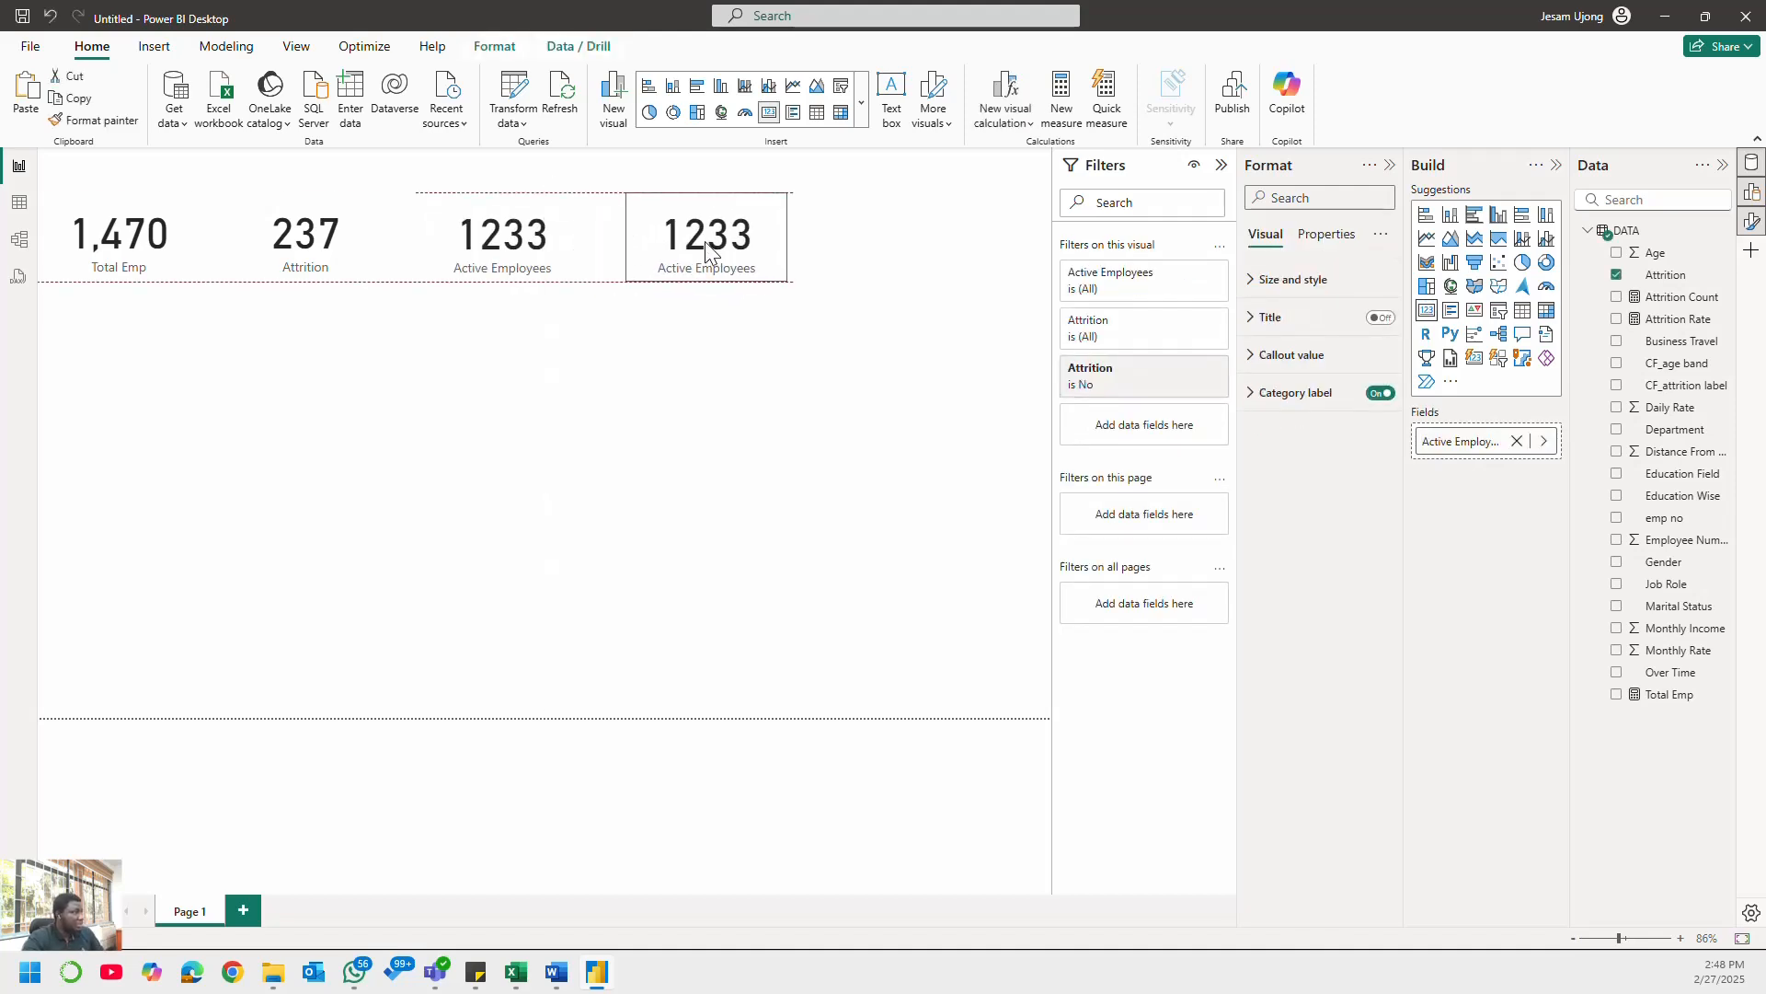
# - Replace the copied card's field with the Attrition Rate measure and widen the card slightly
pyautogui.click(1517, 441)
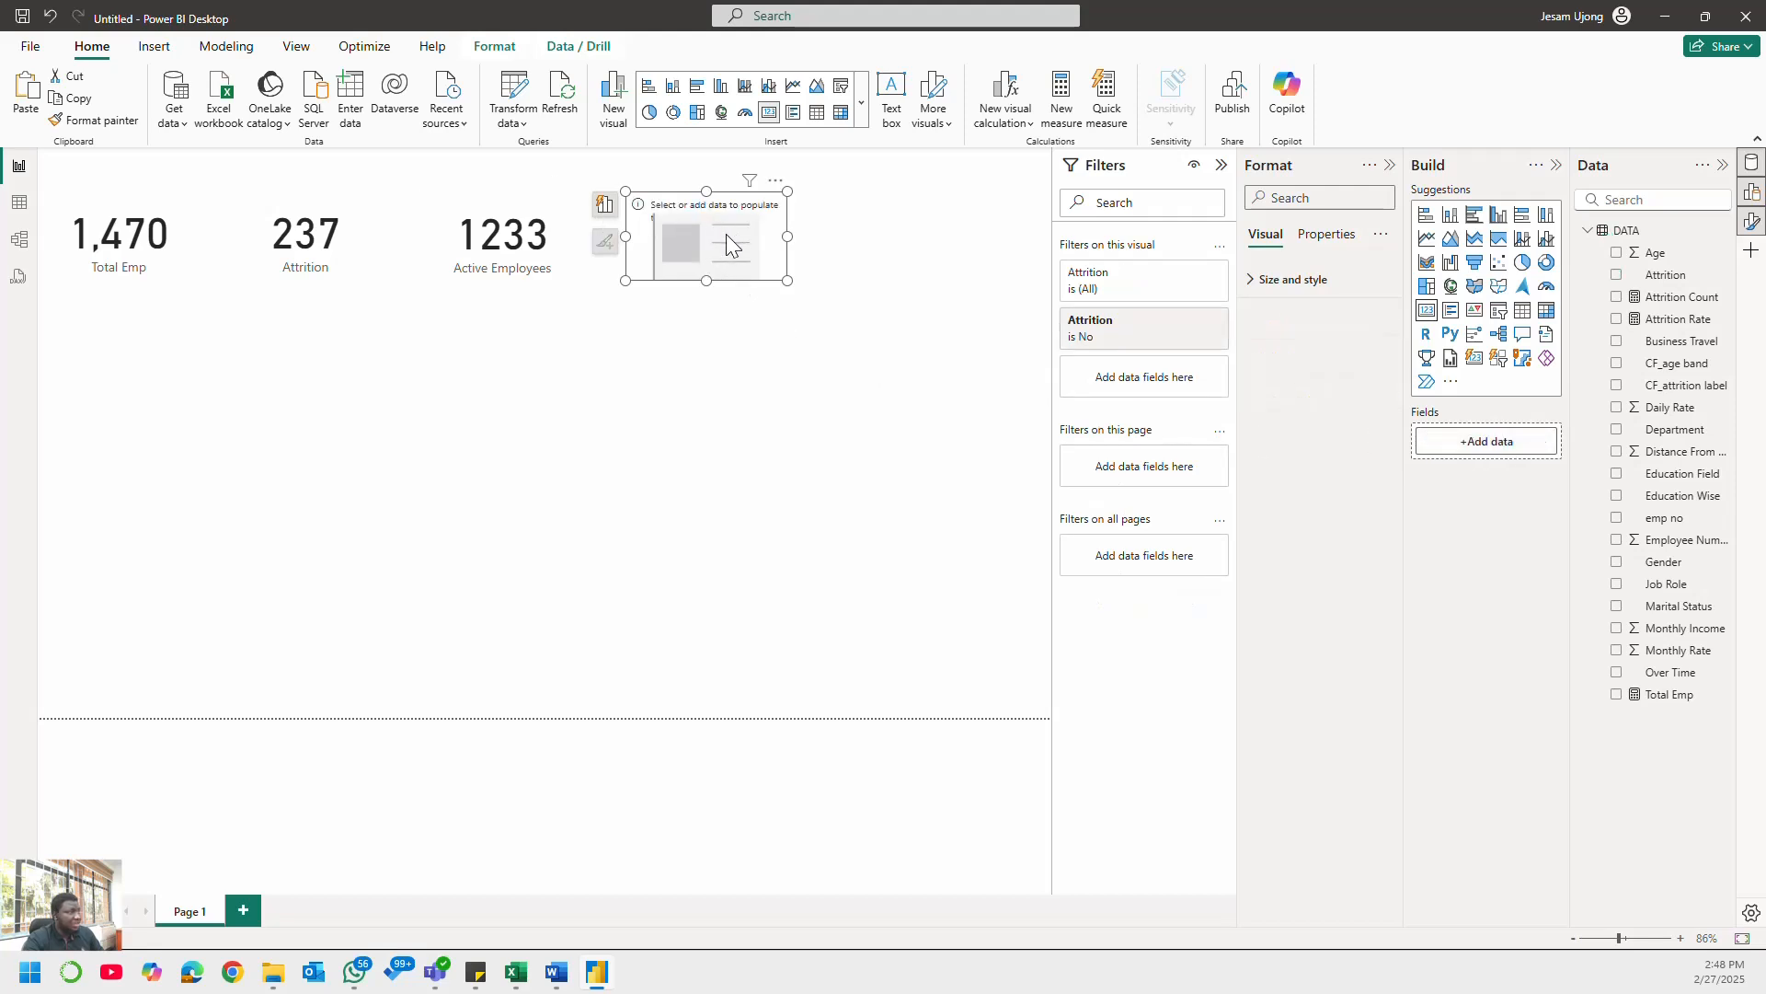
pyautogui.moveTo(726, 235); pyautogui.dragTo(740, 234)
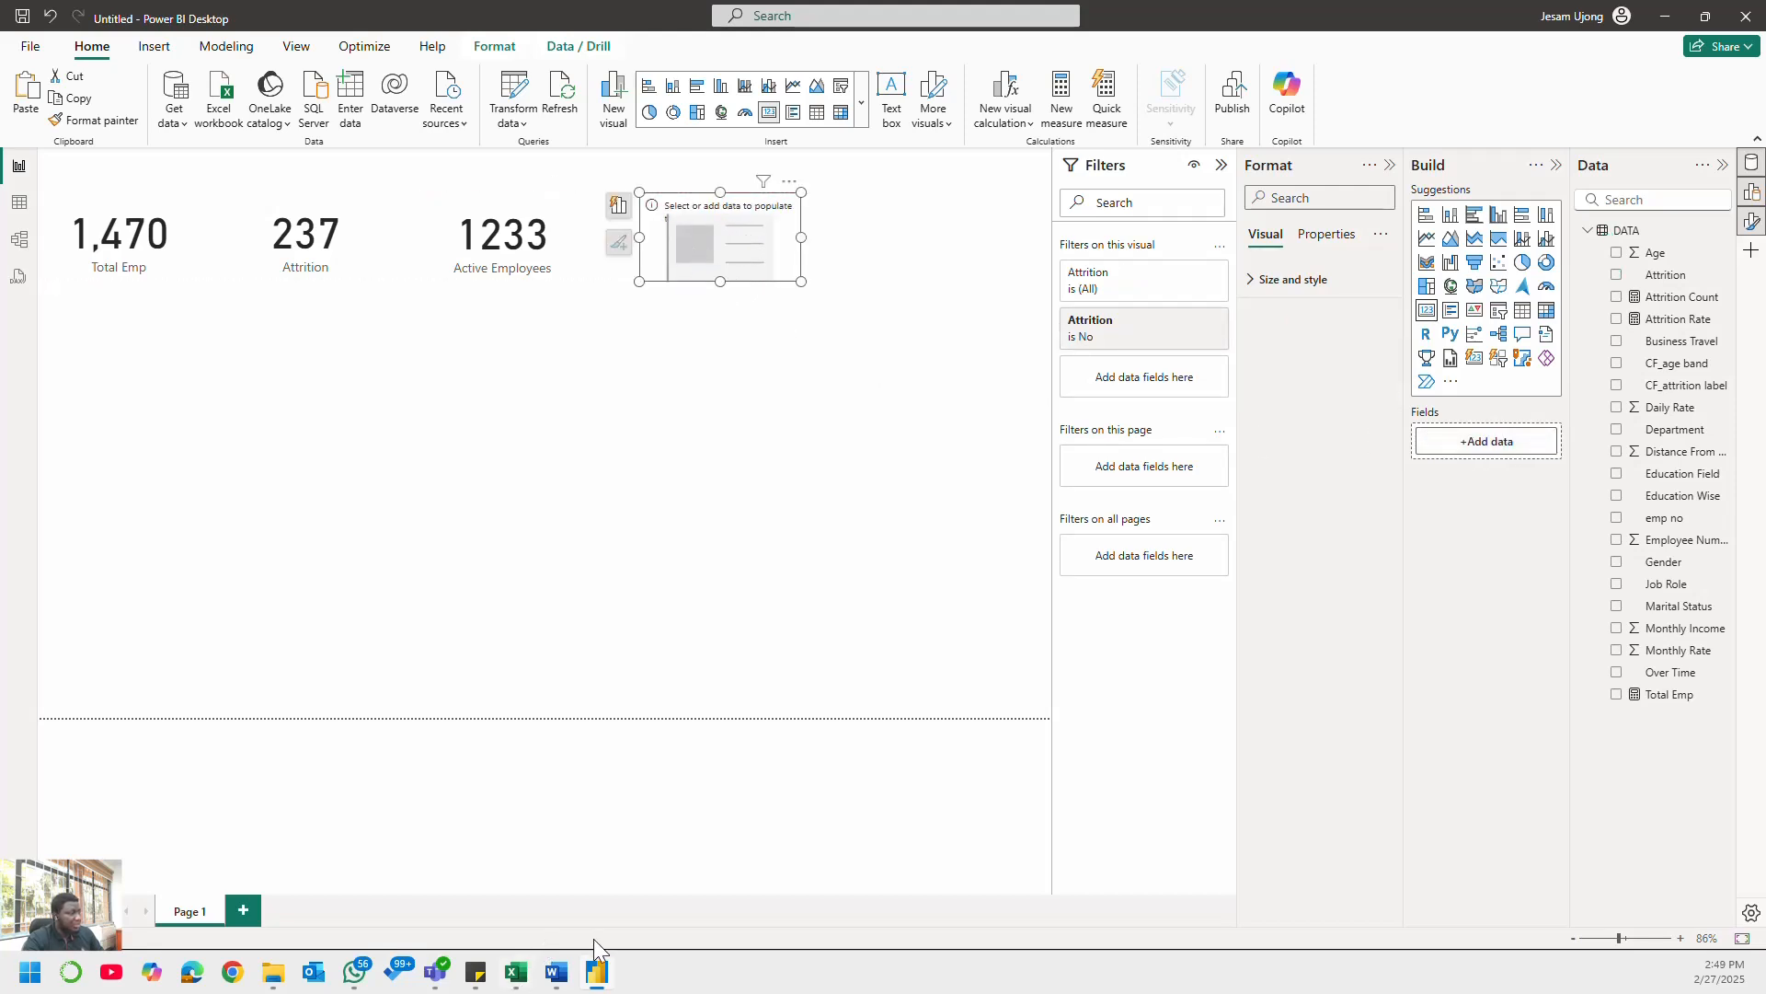
pyautogui.click(1615, 319)
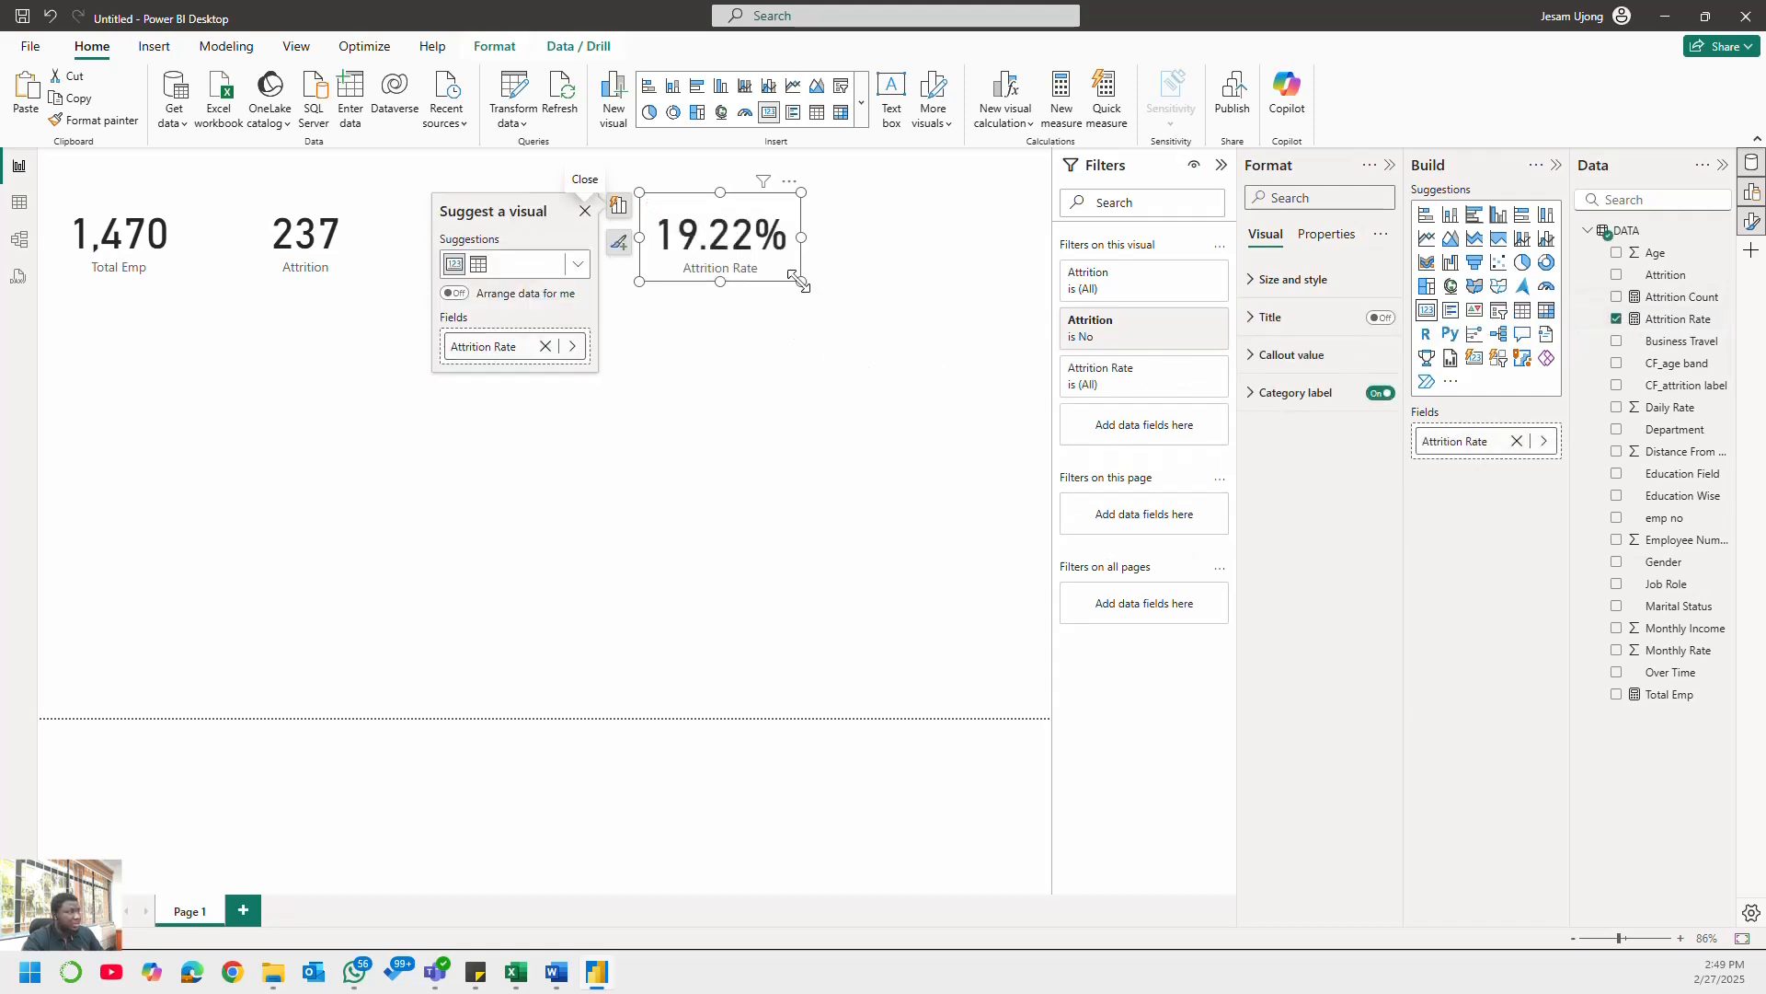
pyautogui.moveTo(800, 280); pyautogui.dragTo(806, 283)
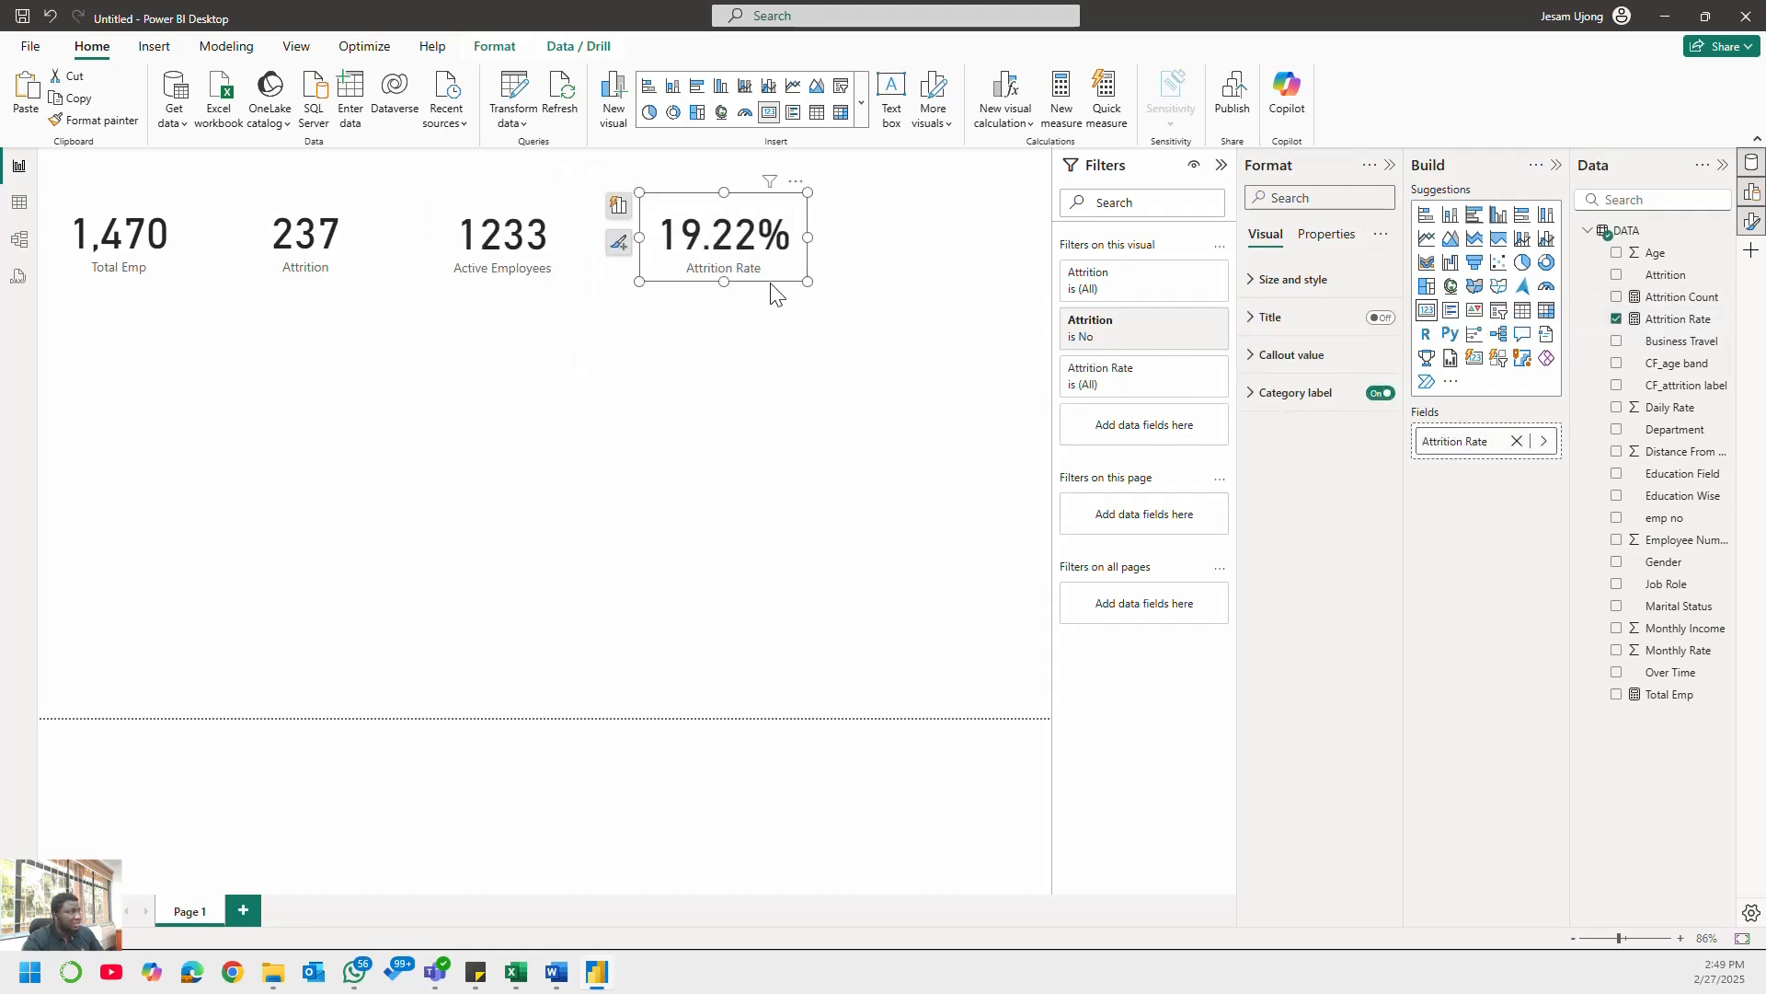
pyautogui.click(711, 436)
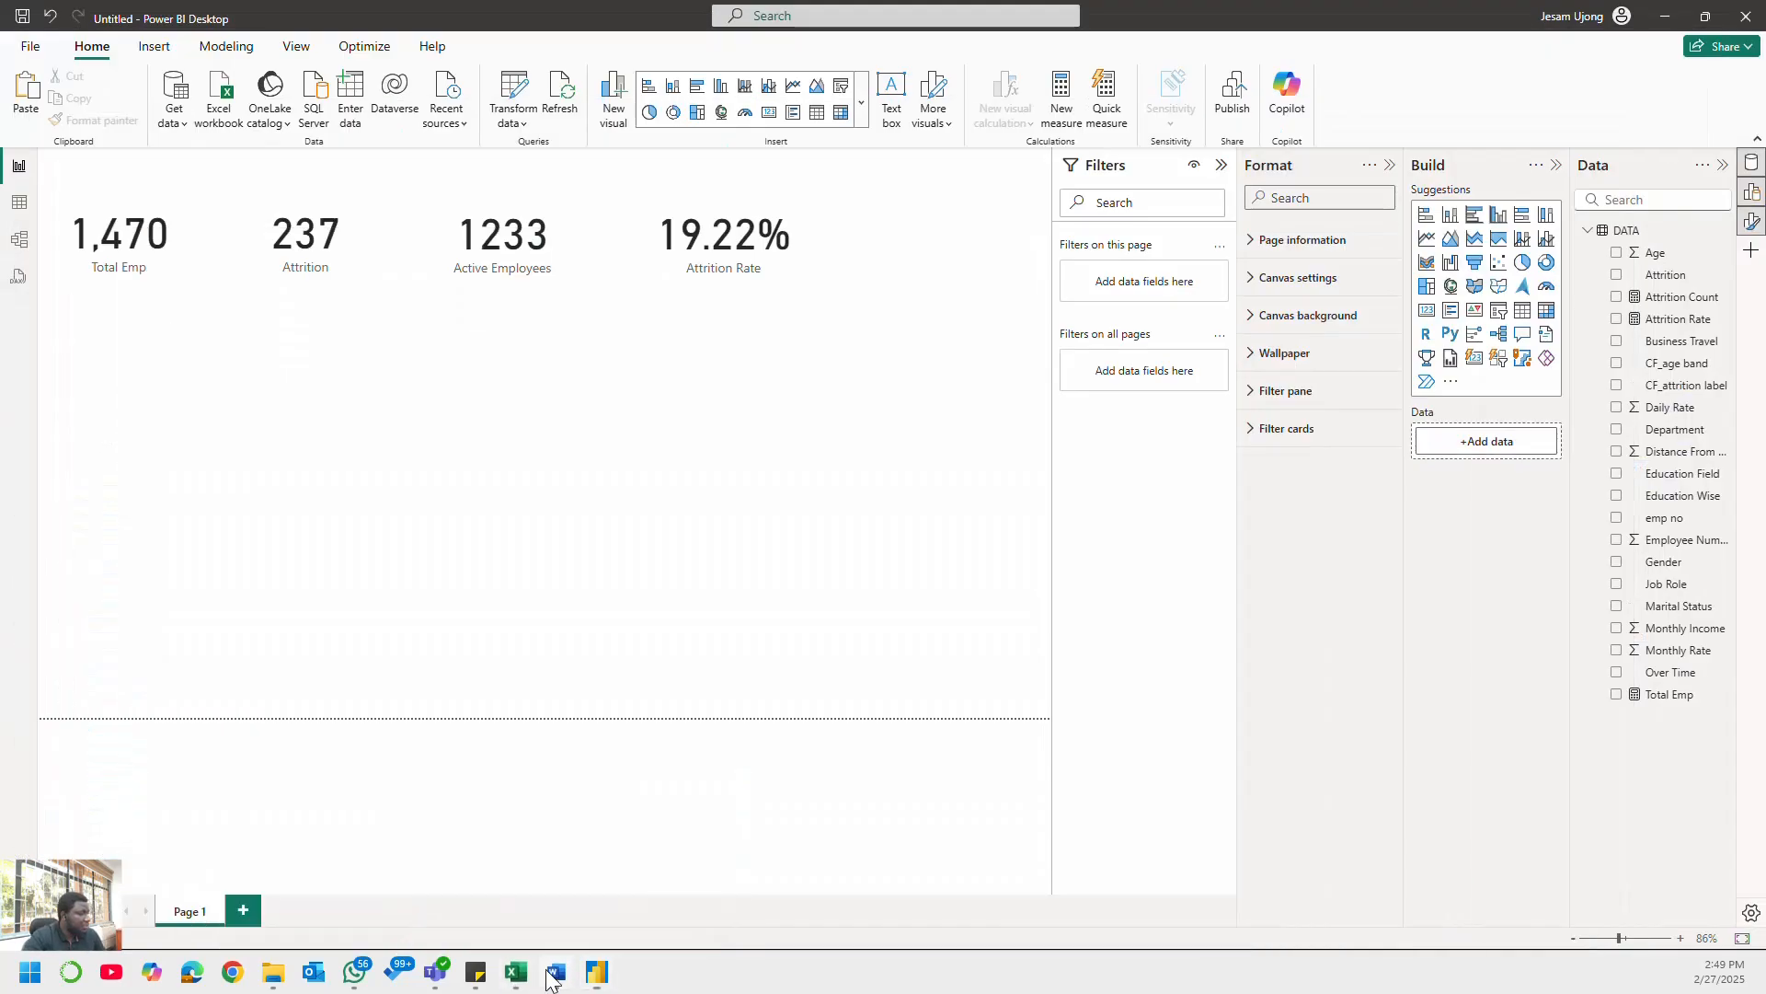
# - Spread the four KPI cards out in a row across the page and collapse the Filters pane
pyautogui.click(555, 972)
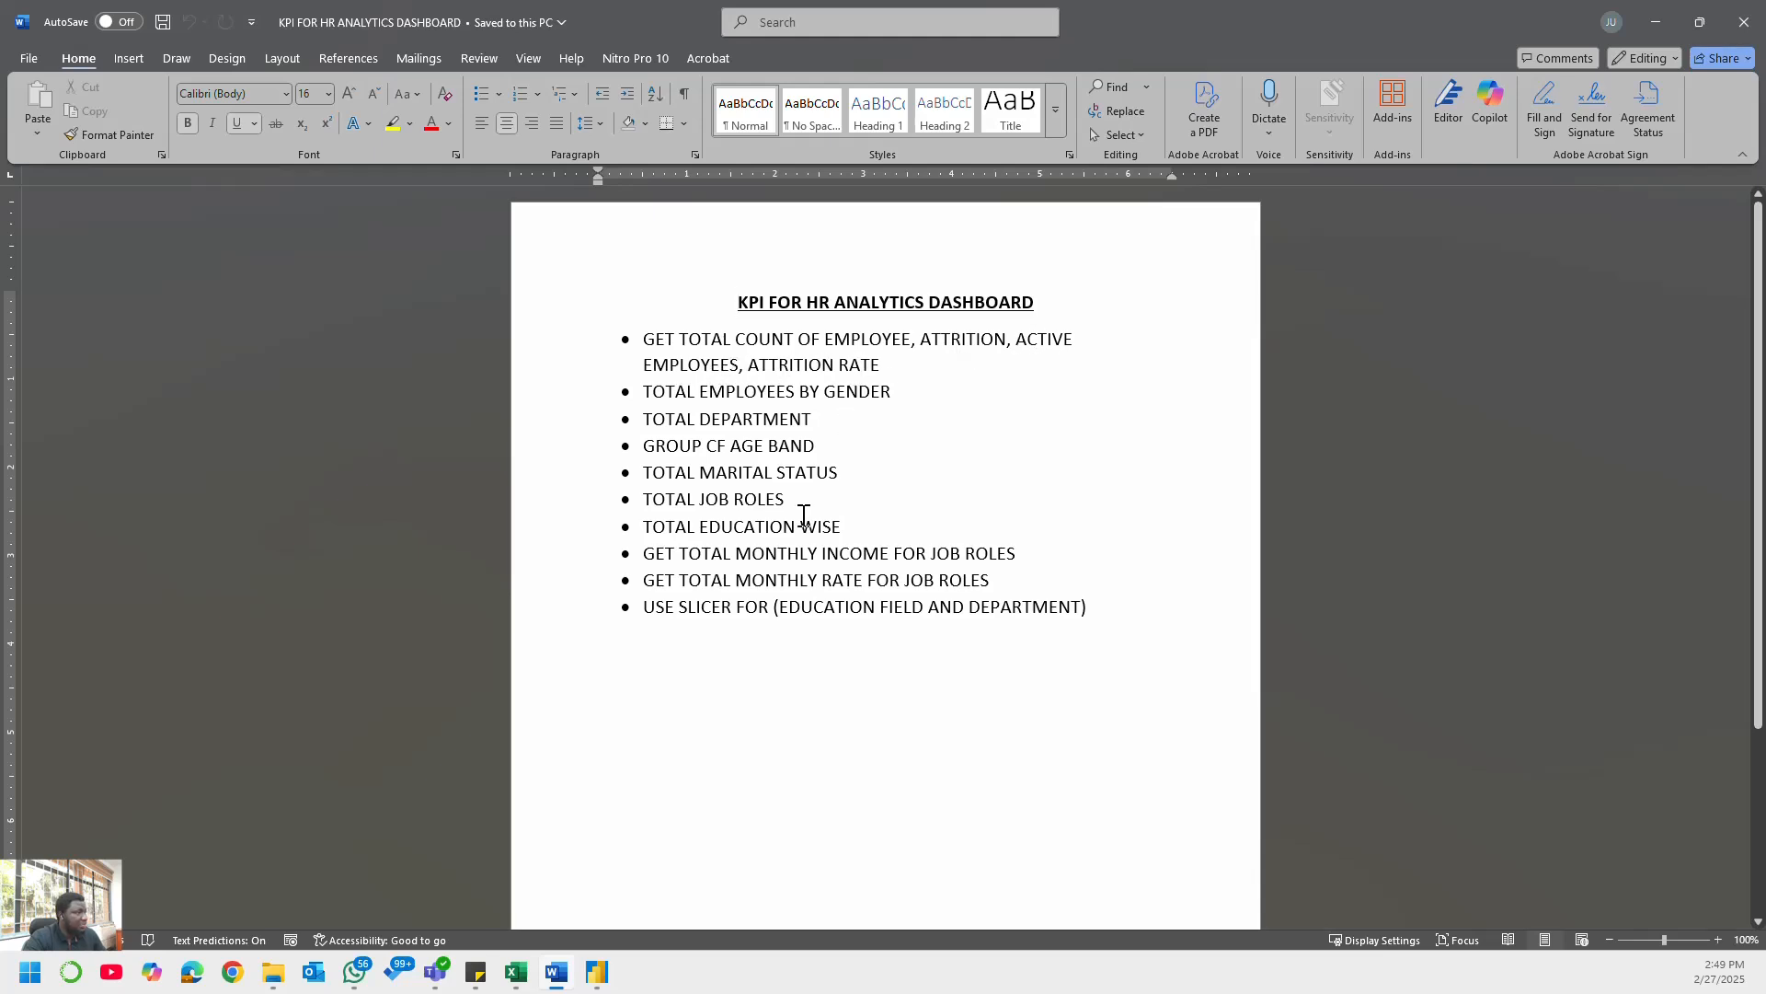
pyautogui.click(596, 972)
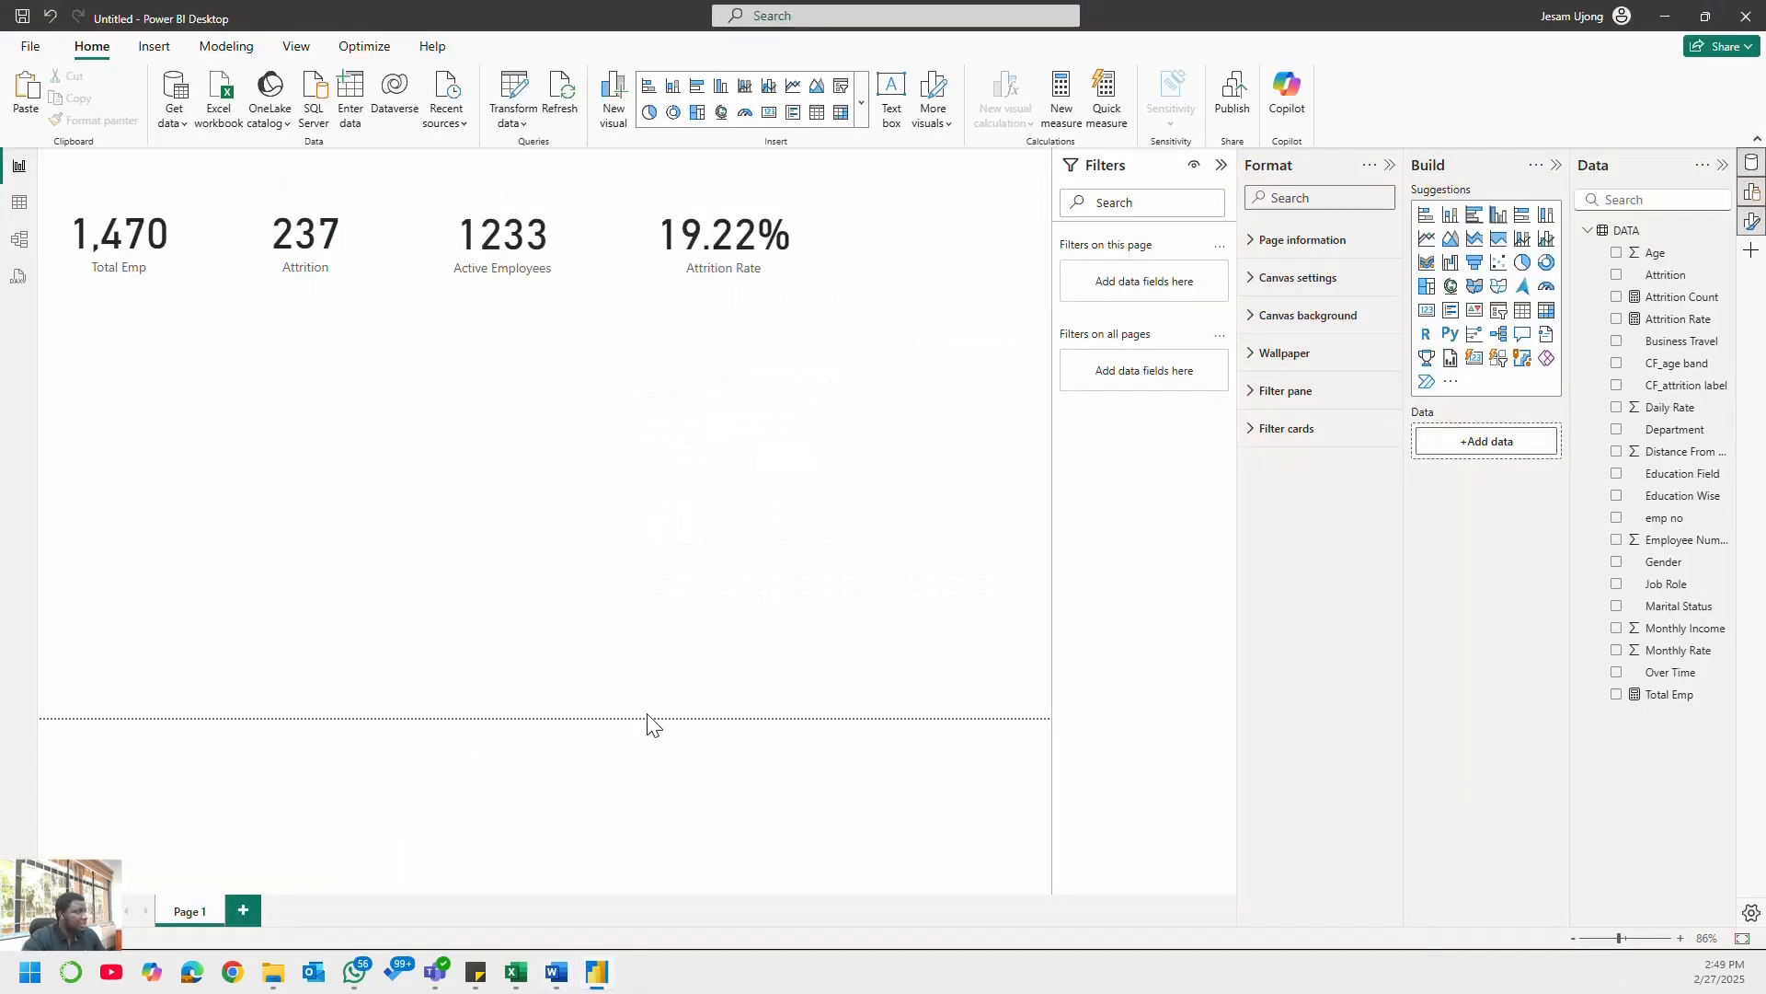
pyautogui.moveTo(801, 241)
pyautogui.mouseDown()
pyautogui.moveTo(860, 247)
pyautogui.moveTo(729, 247)
pyautogui.moveTo(844, 245)
pyautogui.moveTo(826, 239)
pyautogui.mouseUp()
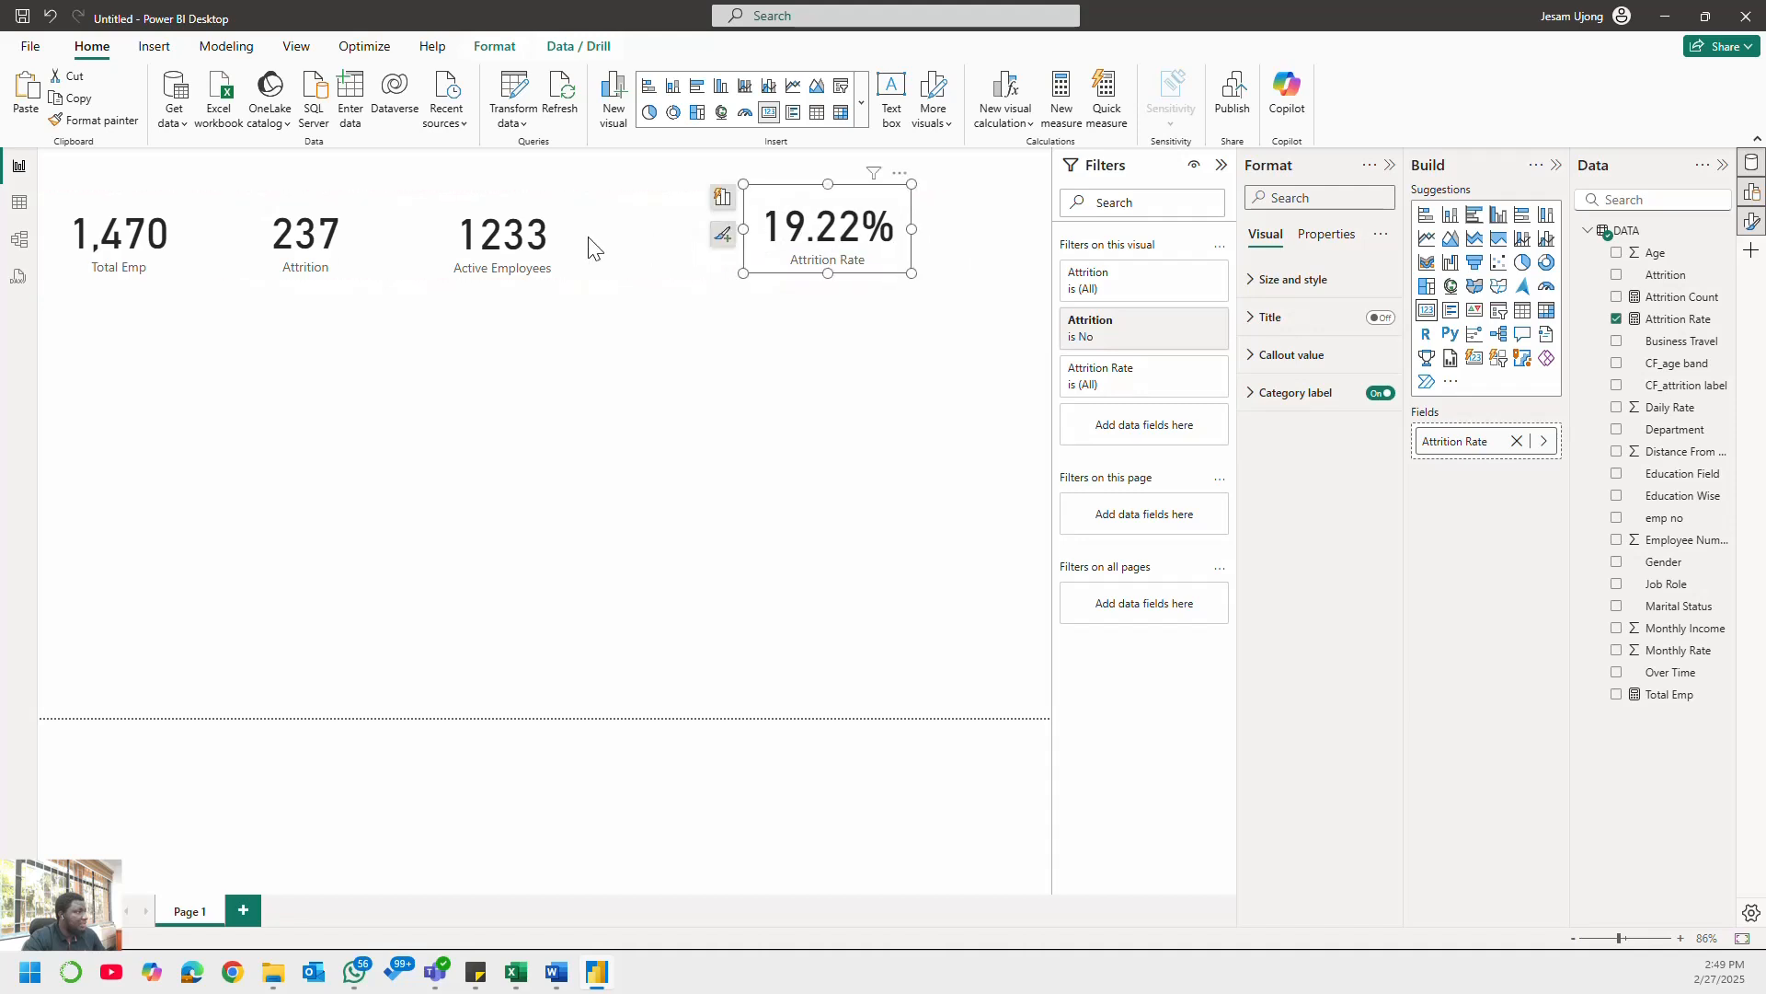
pyautogui.moveTo(567, 252); pyautogui.dragTo(598, 251)
pyautogui.moveTo(811, 252); pyautogui.dragTo(813, 255)
pyautogui.moveTo(611, 260); pyautogui.dragTo(611, 268)
pyautogui.moveTo(321, 243); pyautogui.dragTo(335, 243)
pyautogui.moveTo(142, 254); pyautogui.dragTo(149, 266)
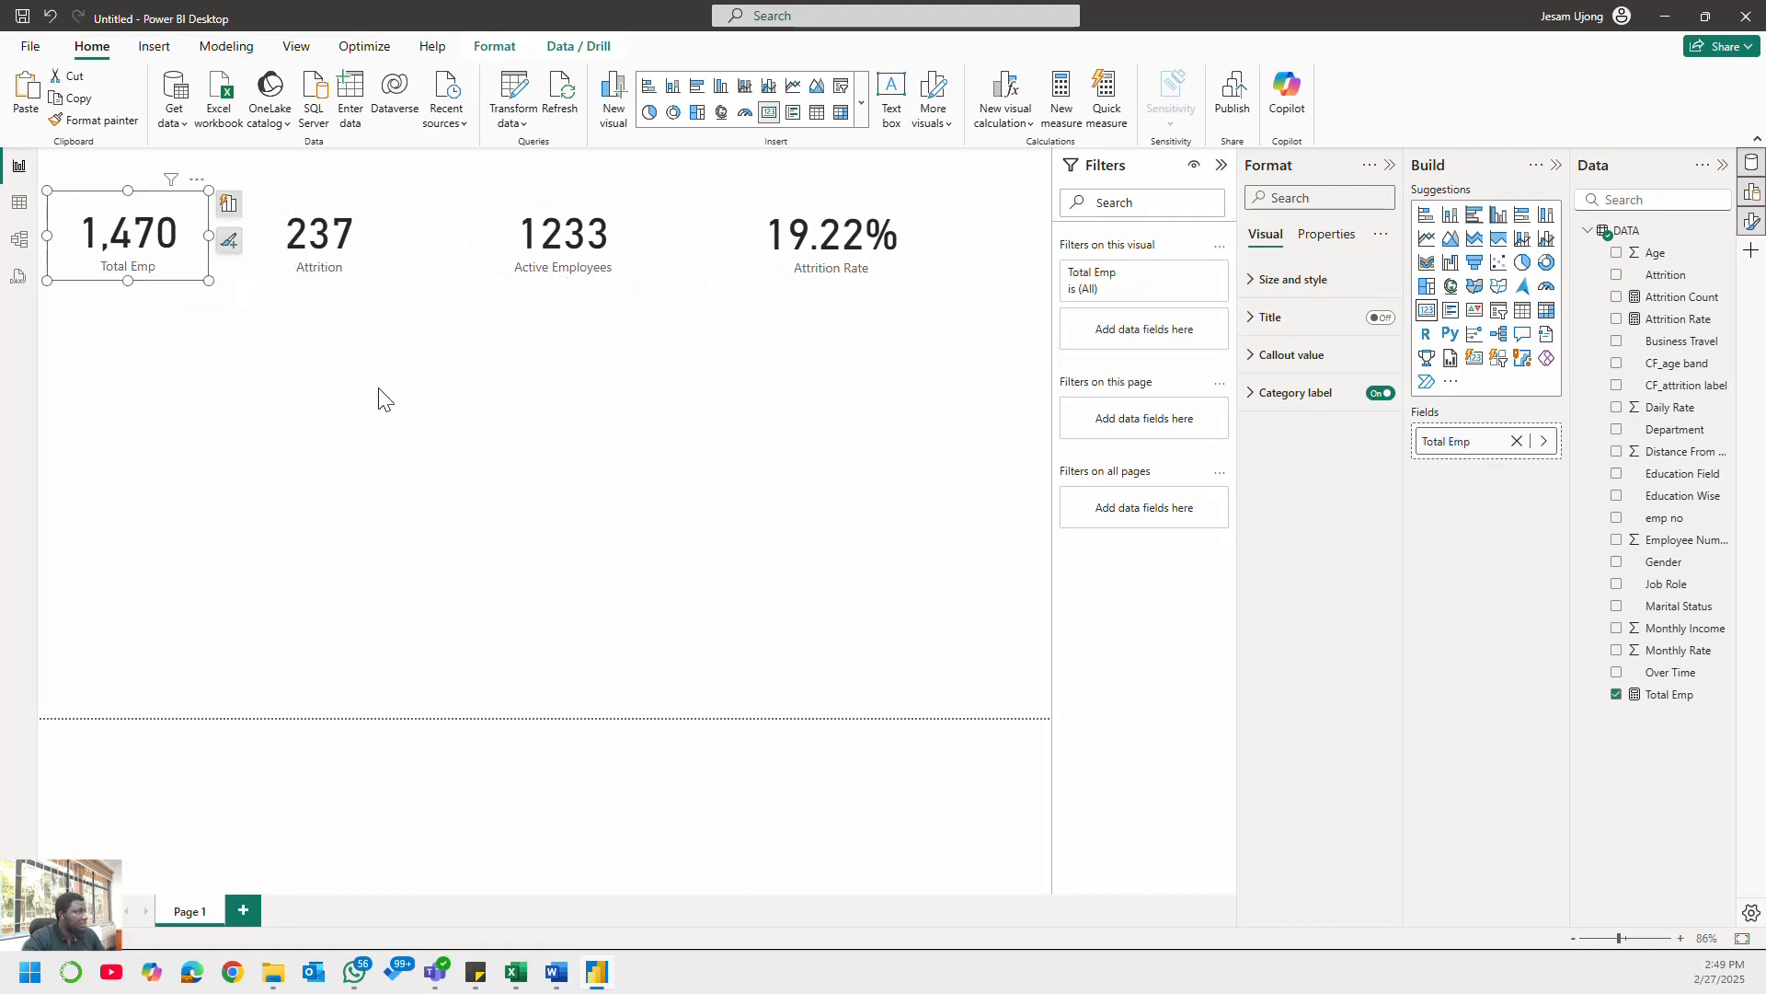
pyautogui.click(404, 355)
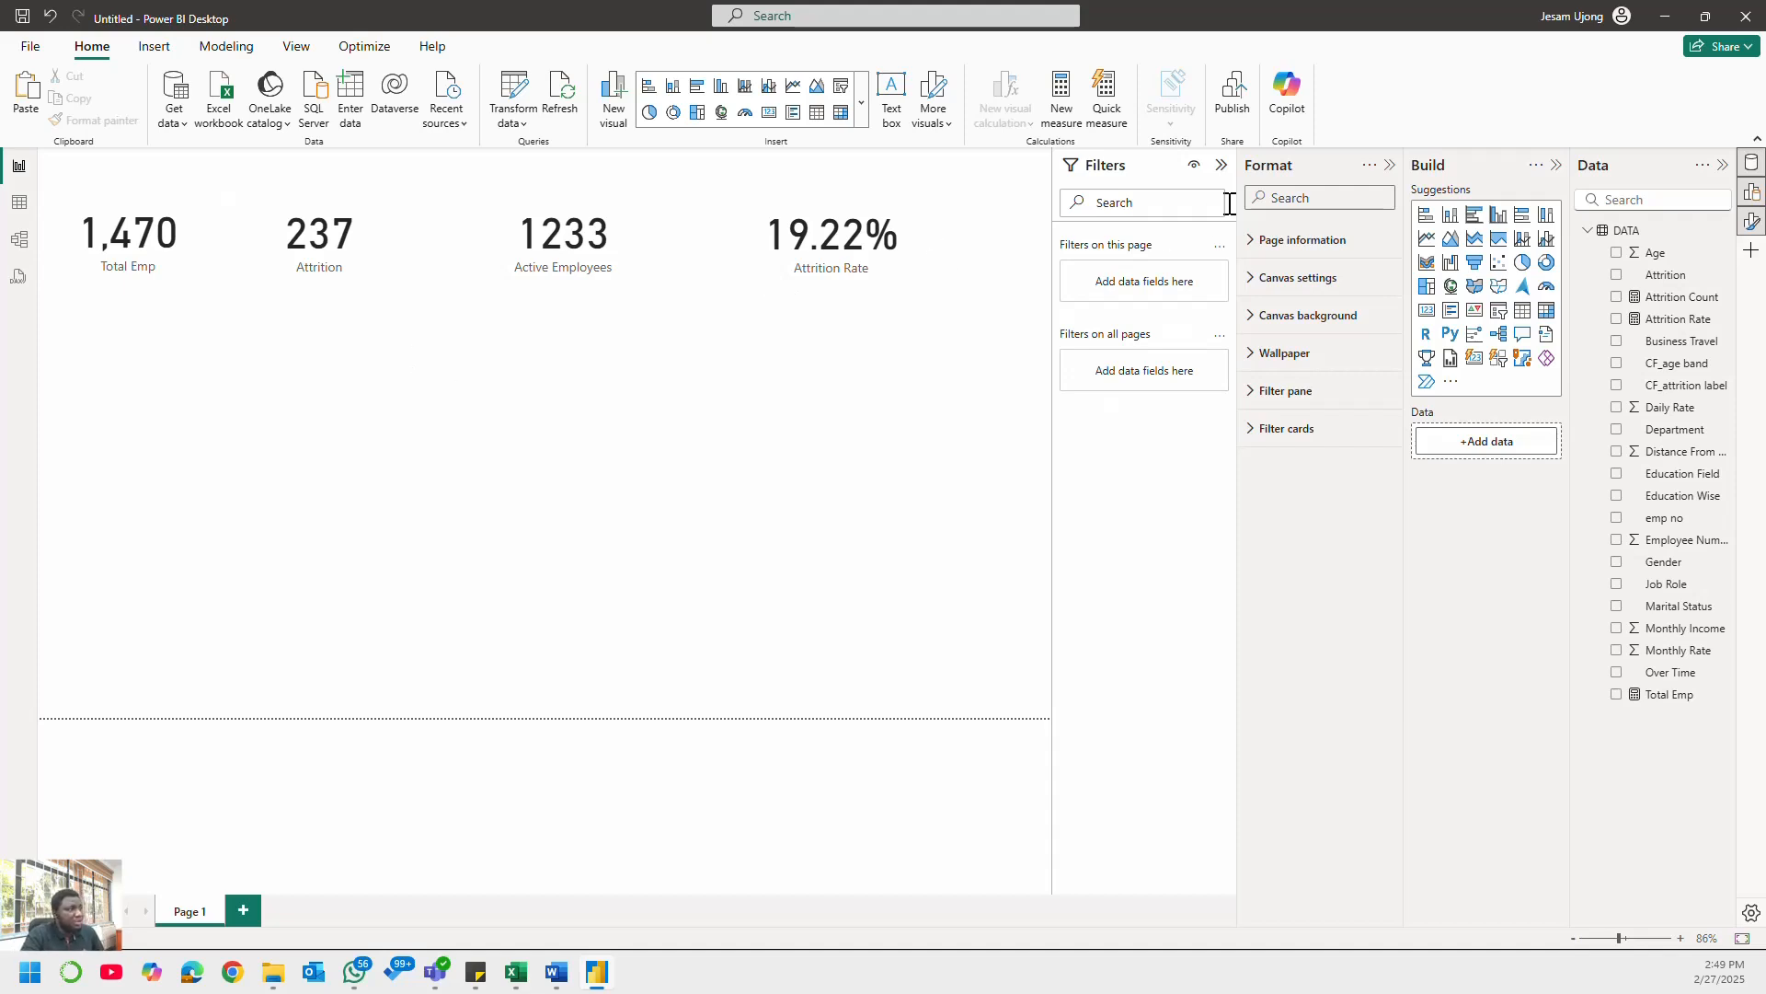
pyautogui.click(1222, 165)
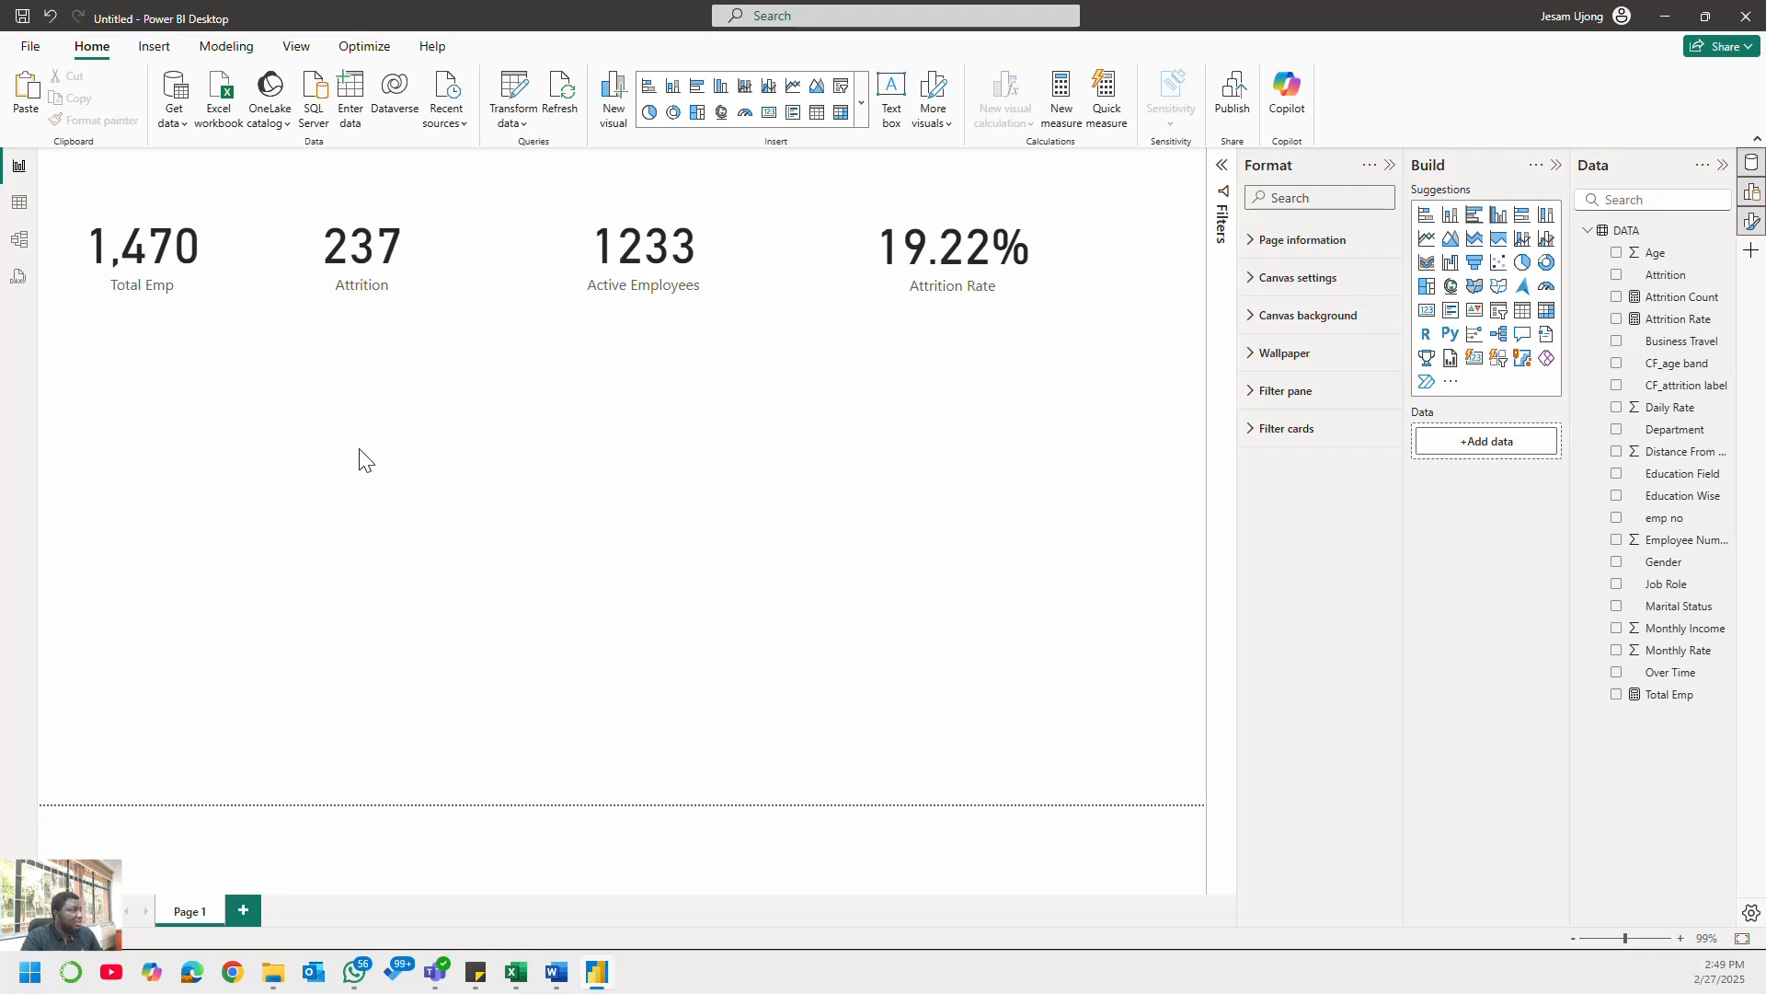
pyautogui.click(628, 270)
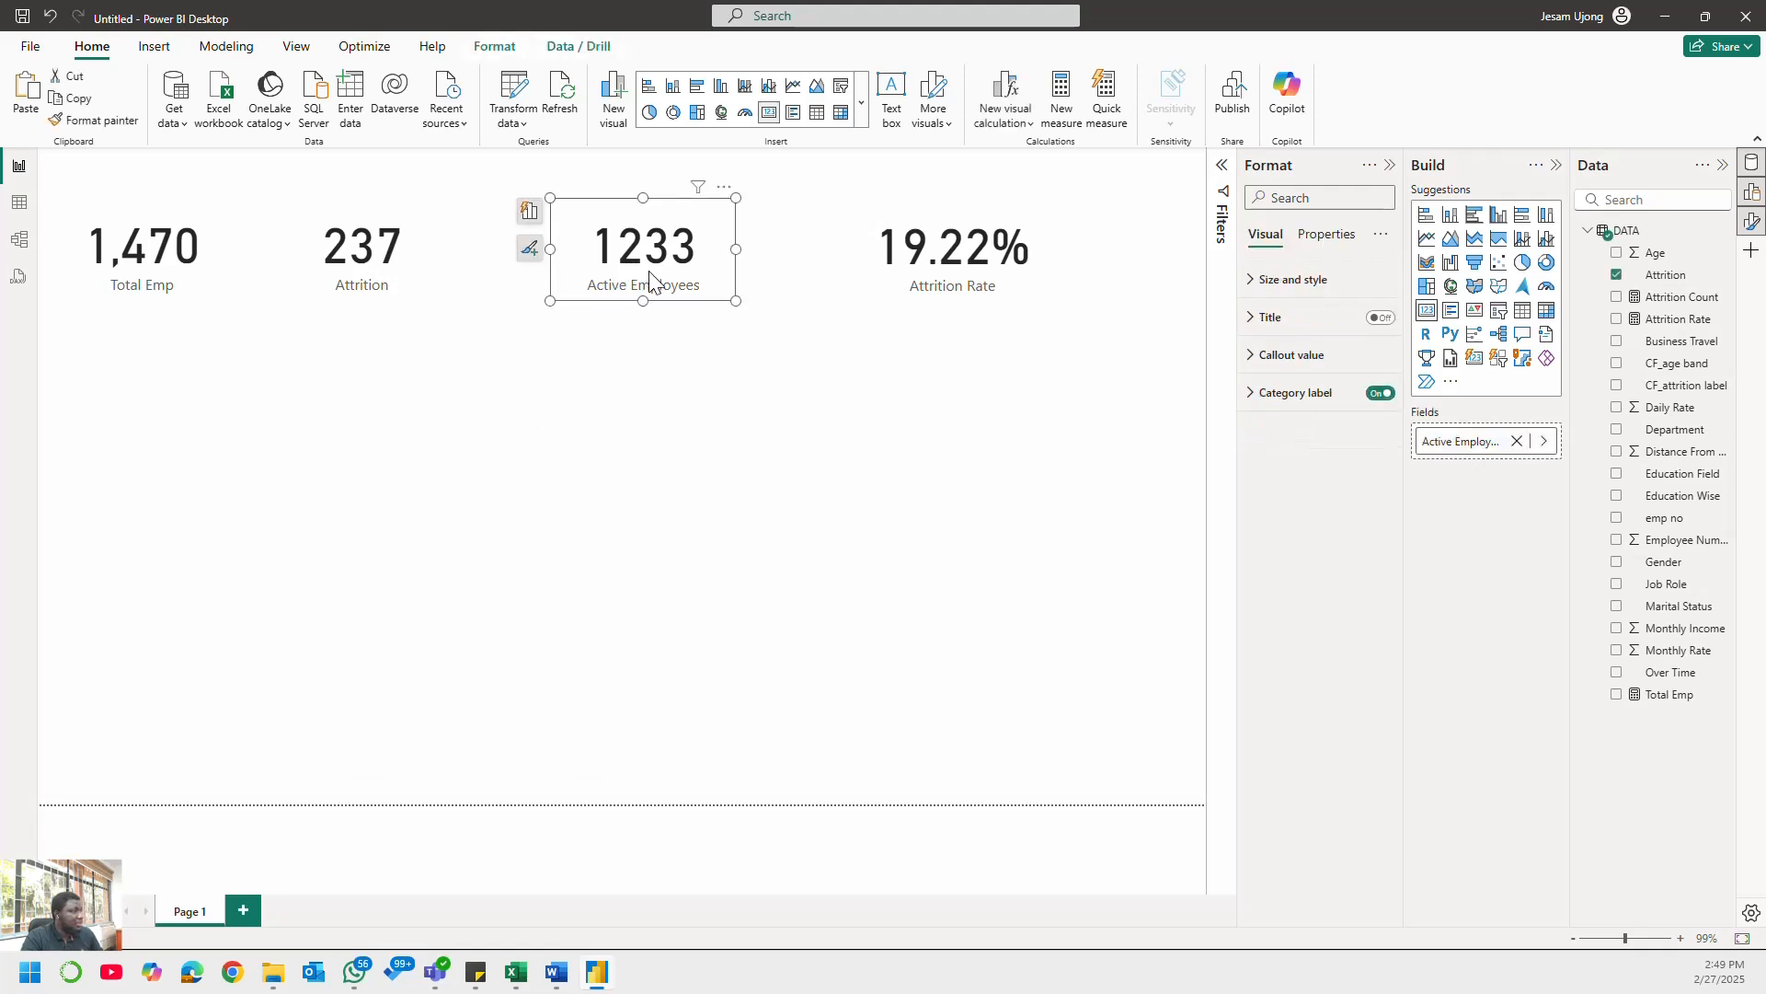
pyautogui.click(1257, 358)
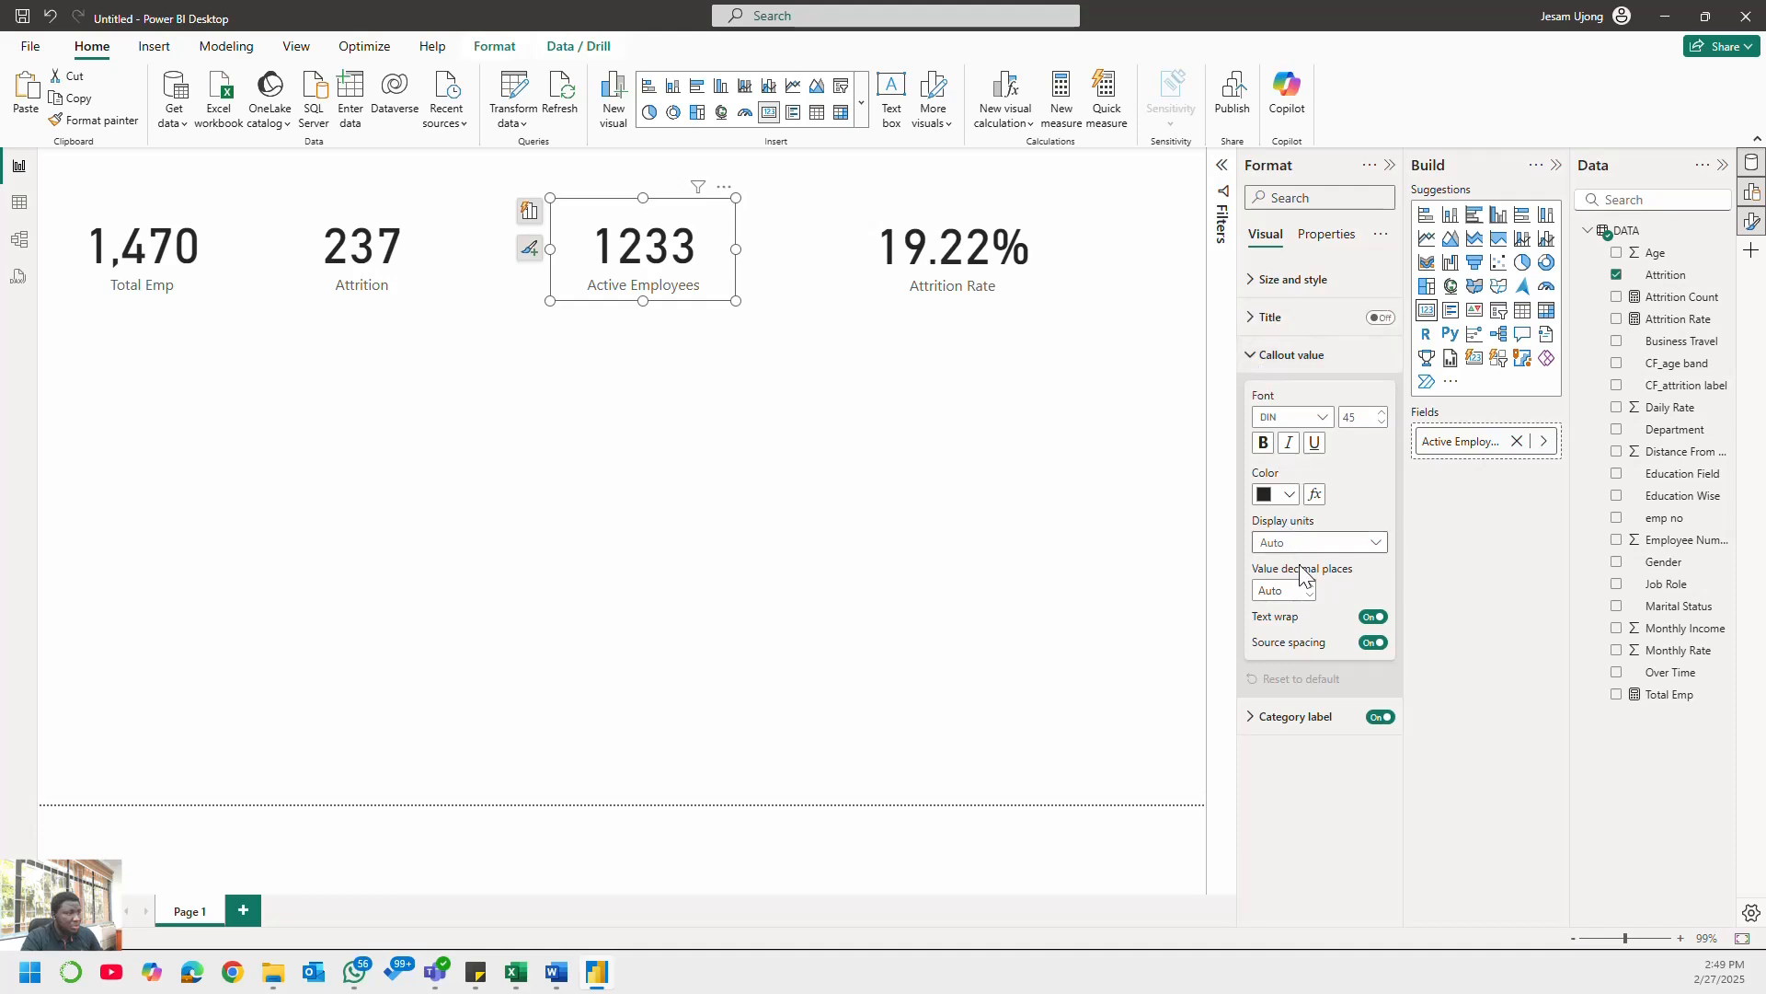
pyautogui.click(1383, 553)
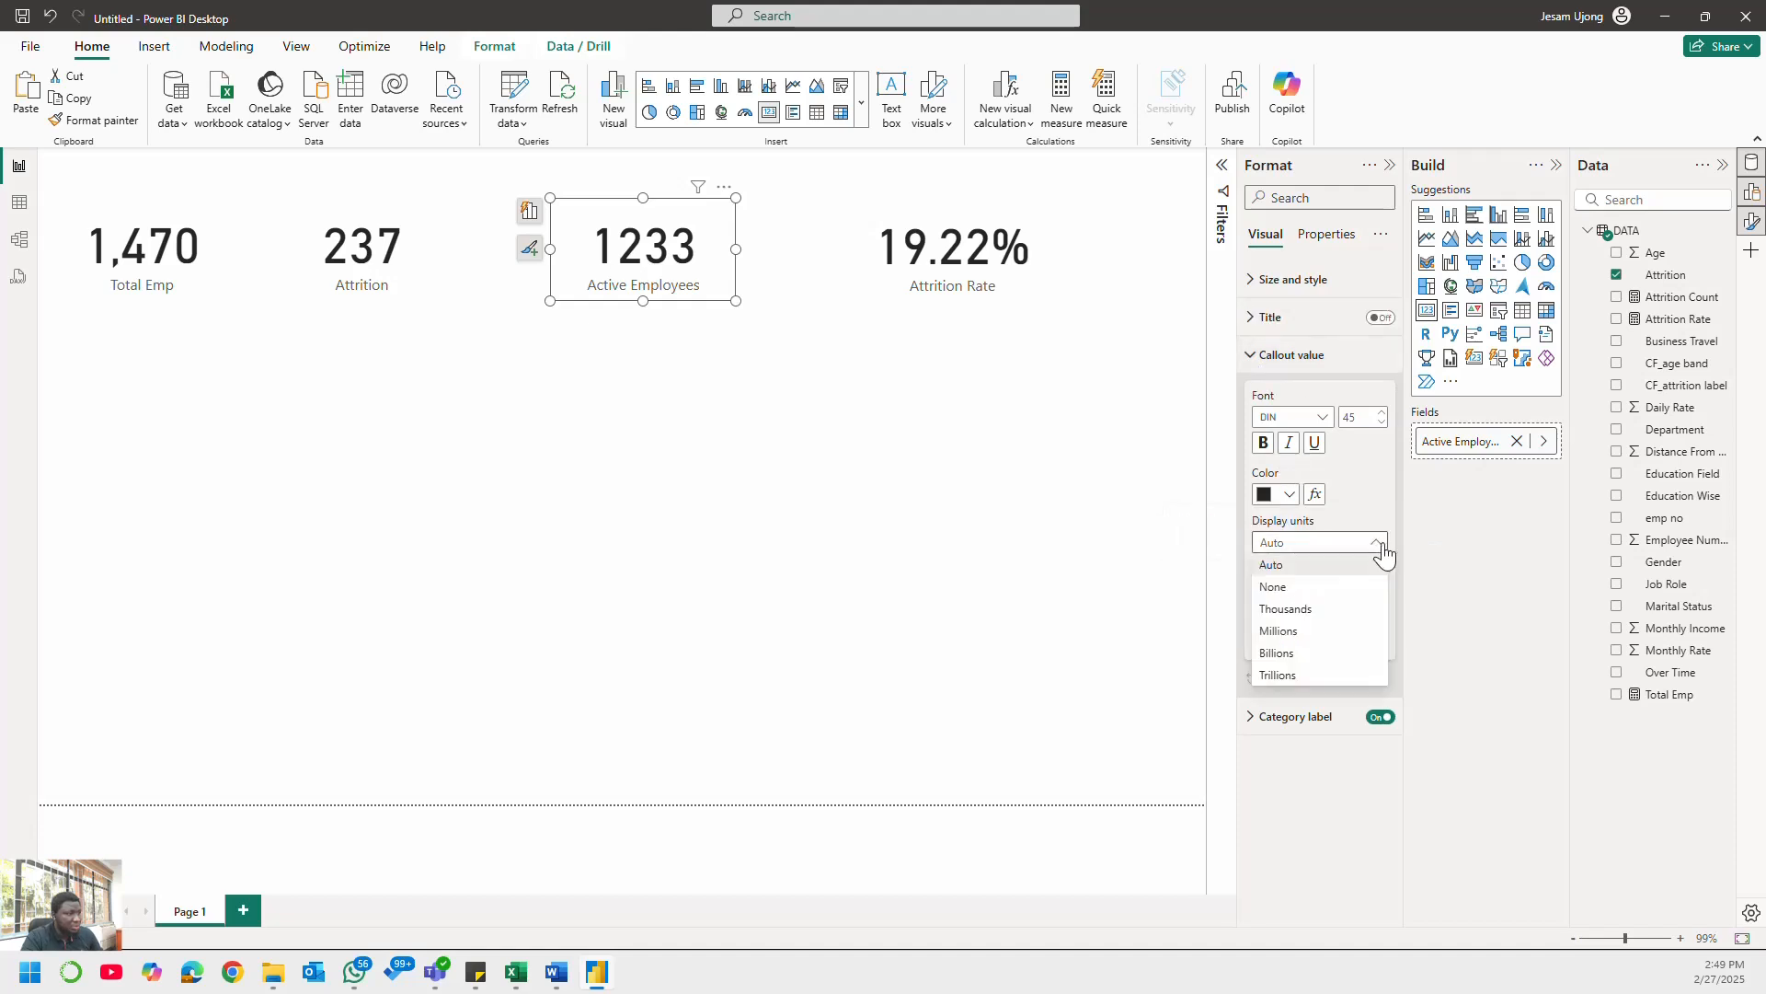
pyautogui.click(1384, 552)
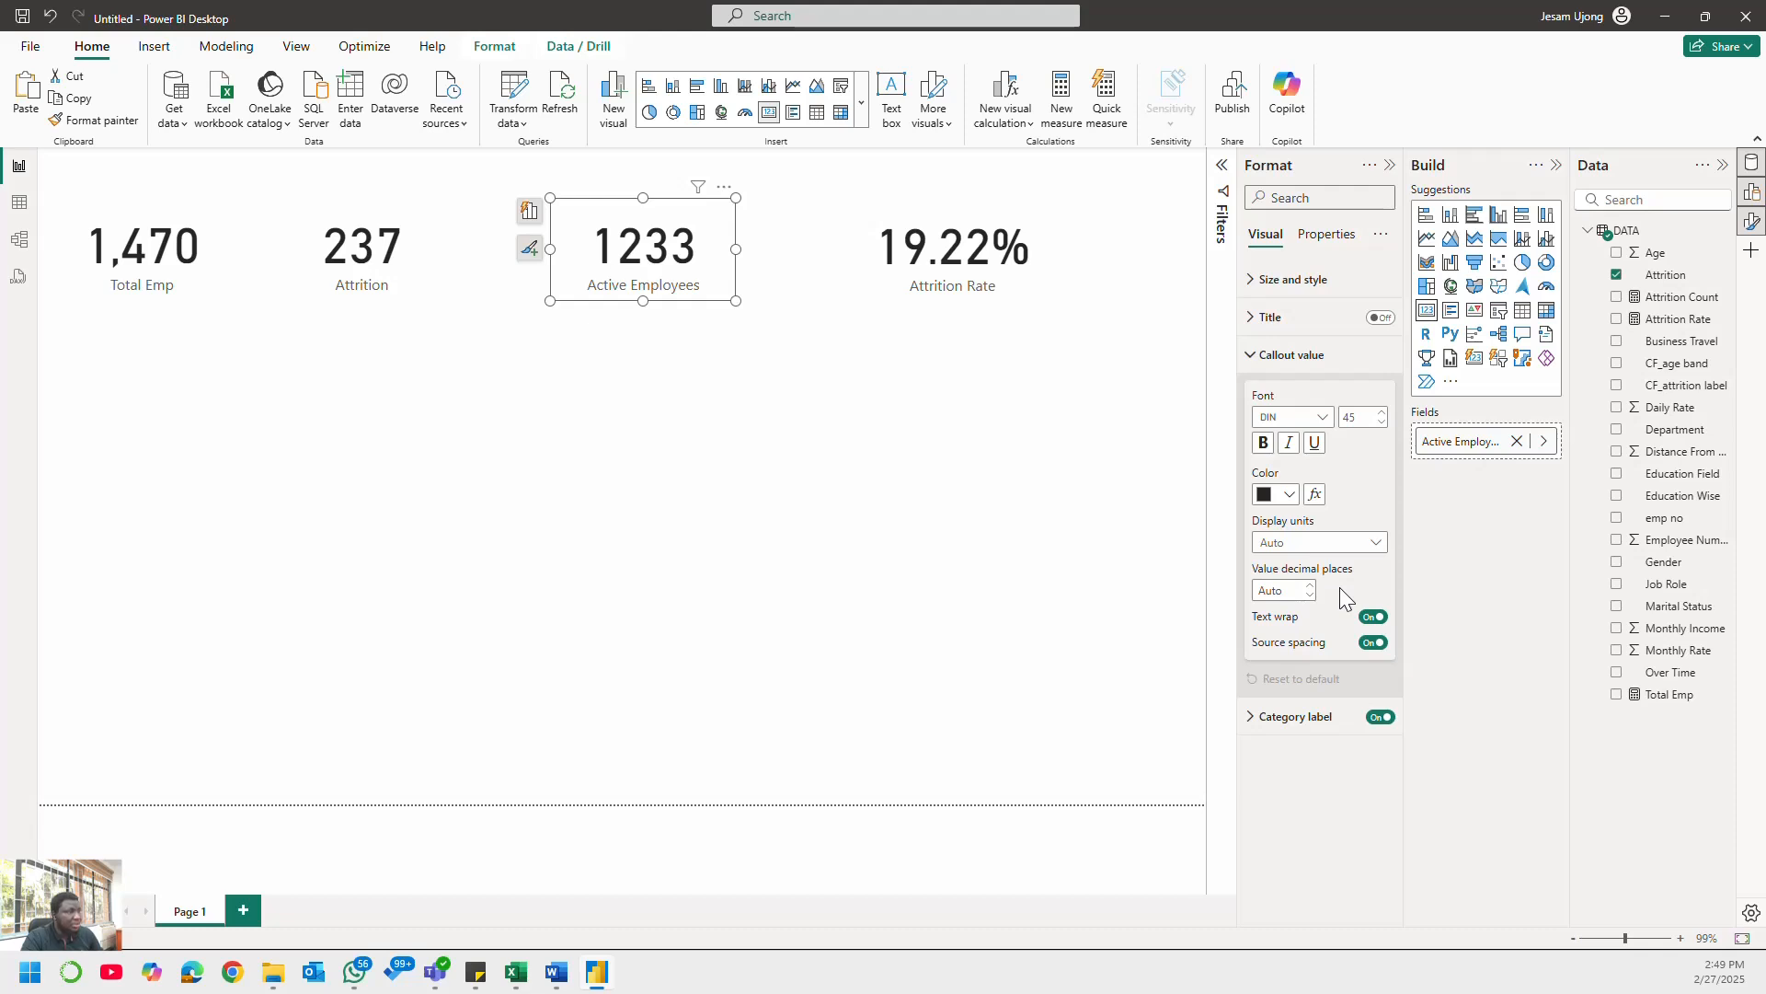
pyautogui.click(1324, 421)
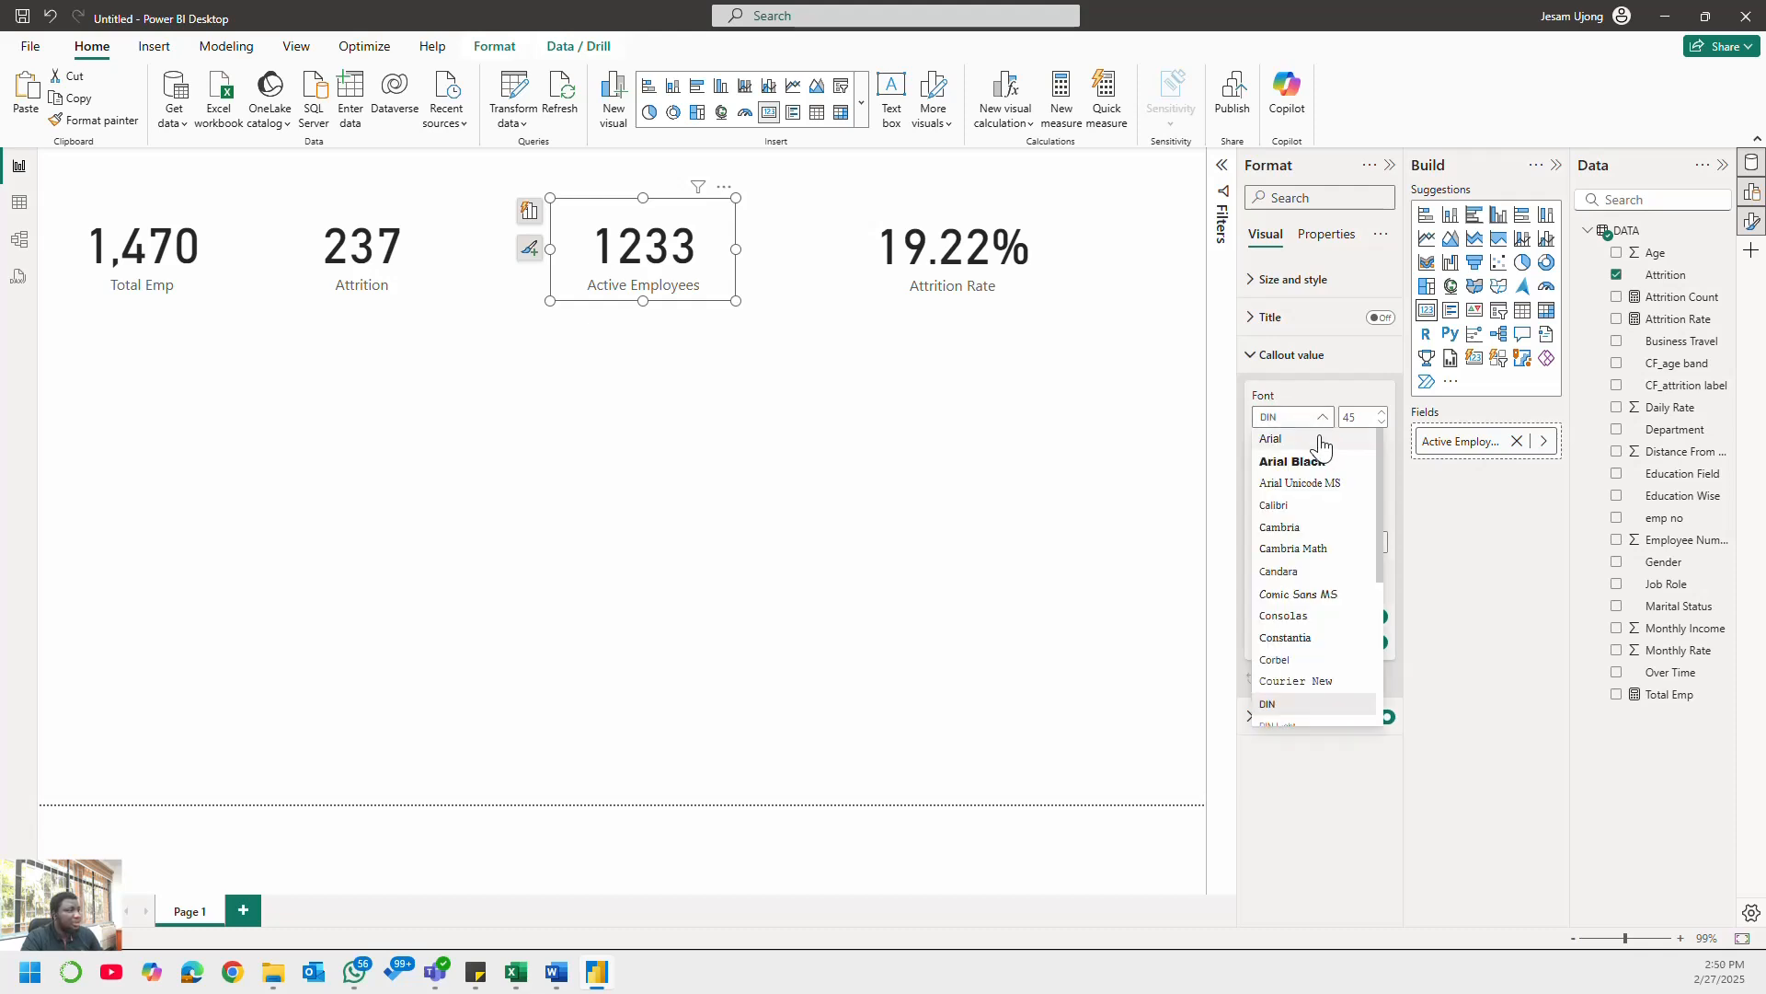
pyautogui.click(710, 296)
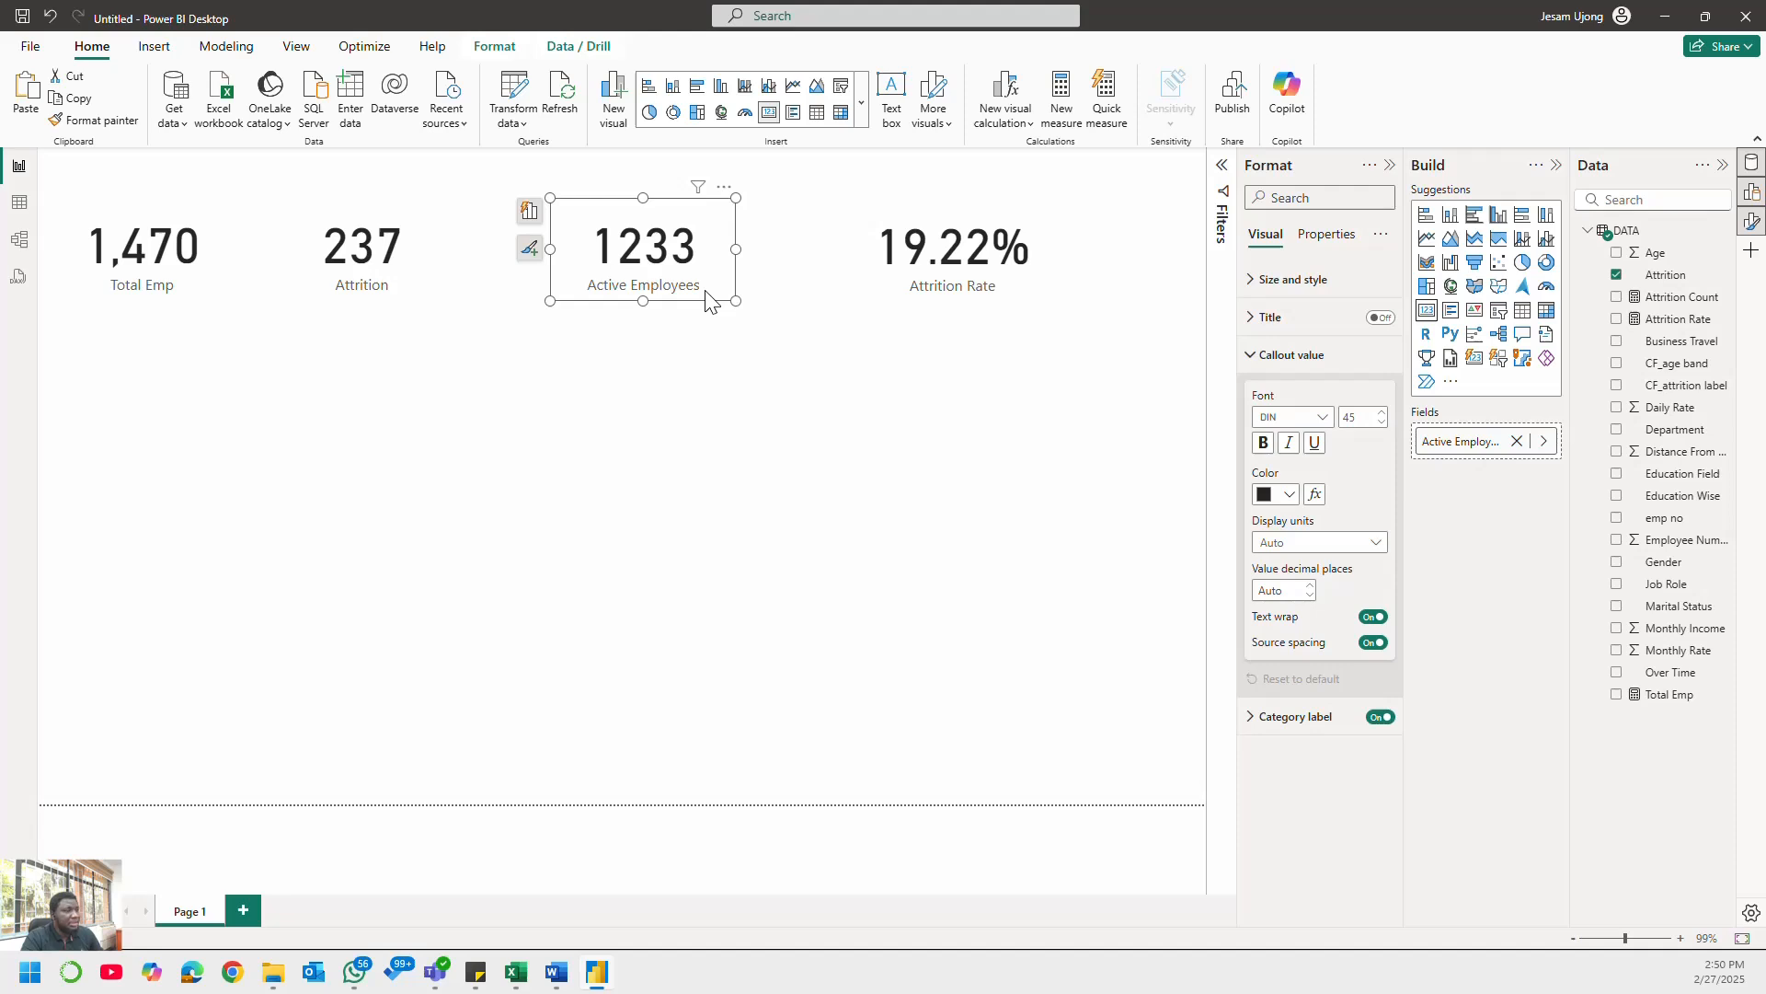
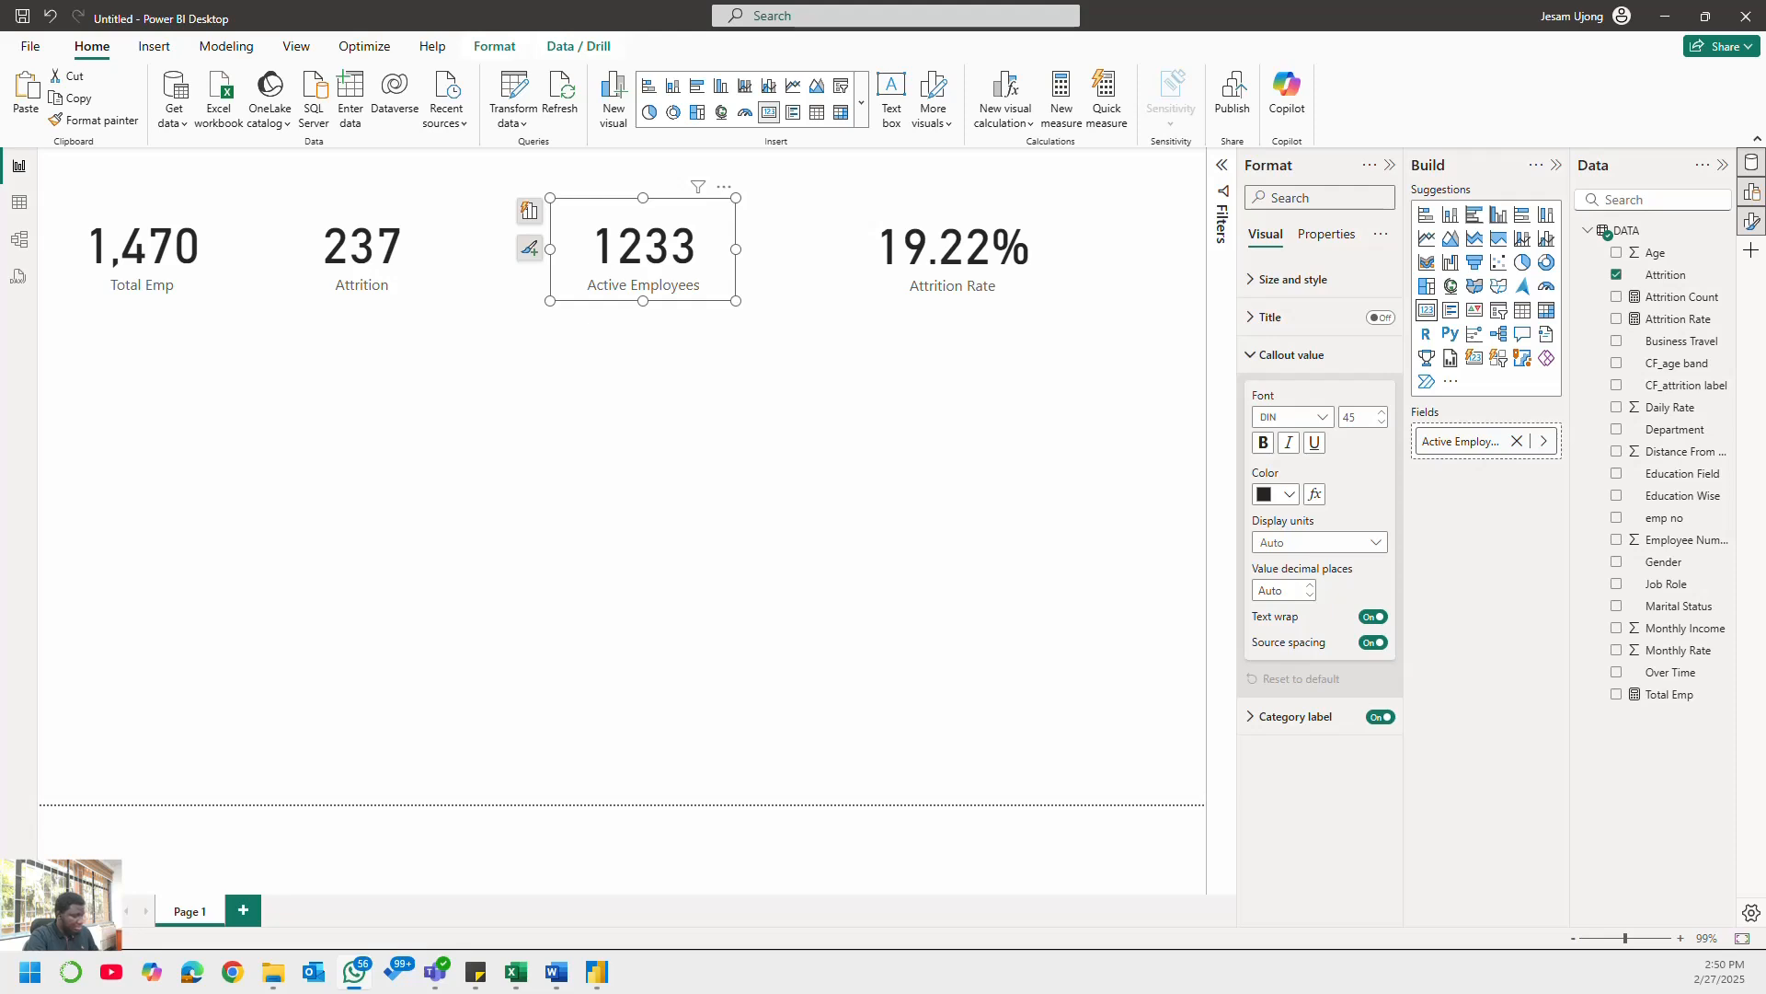
pyautogui.click(656, 512)
# - Check the KPI list in Word, return to Power BI and insert a pie chart beneath the Total Emp card
pyautogui.click(556, 972)
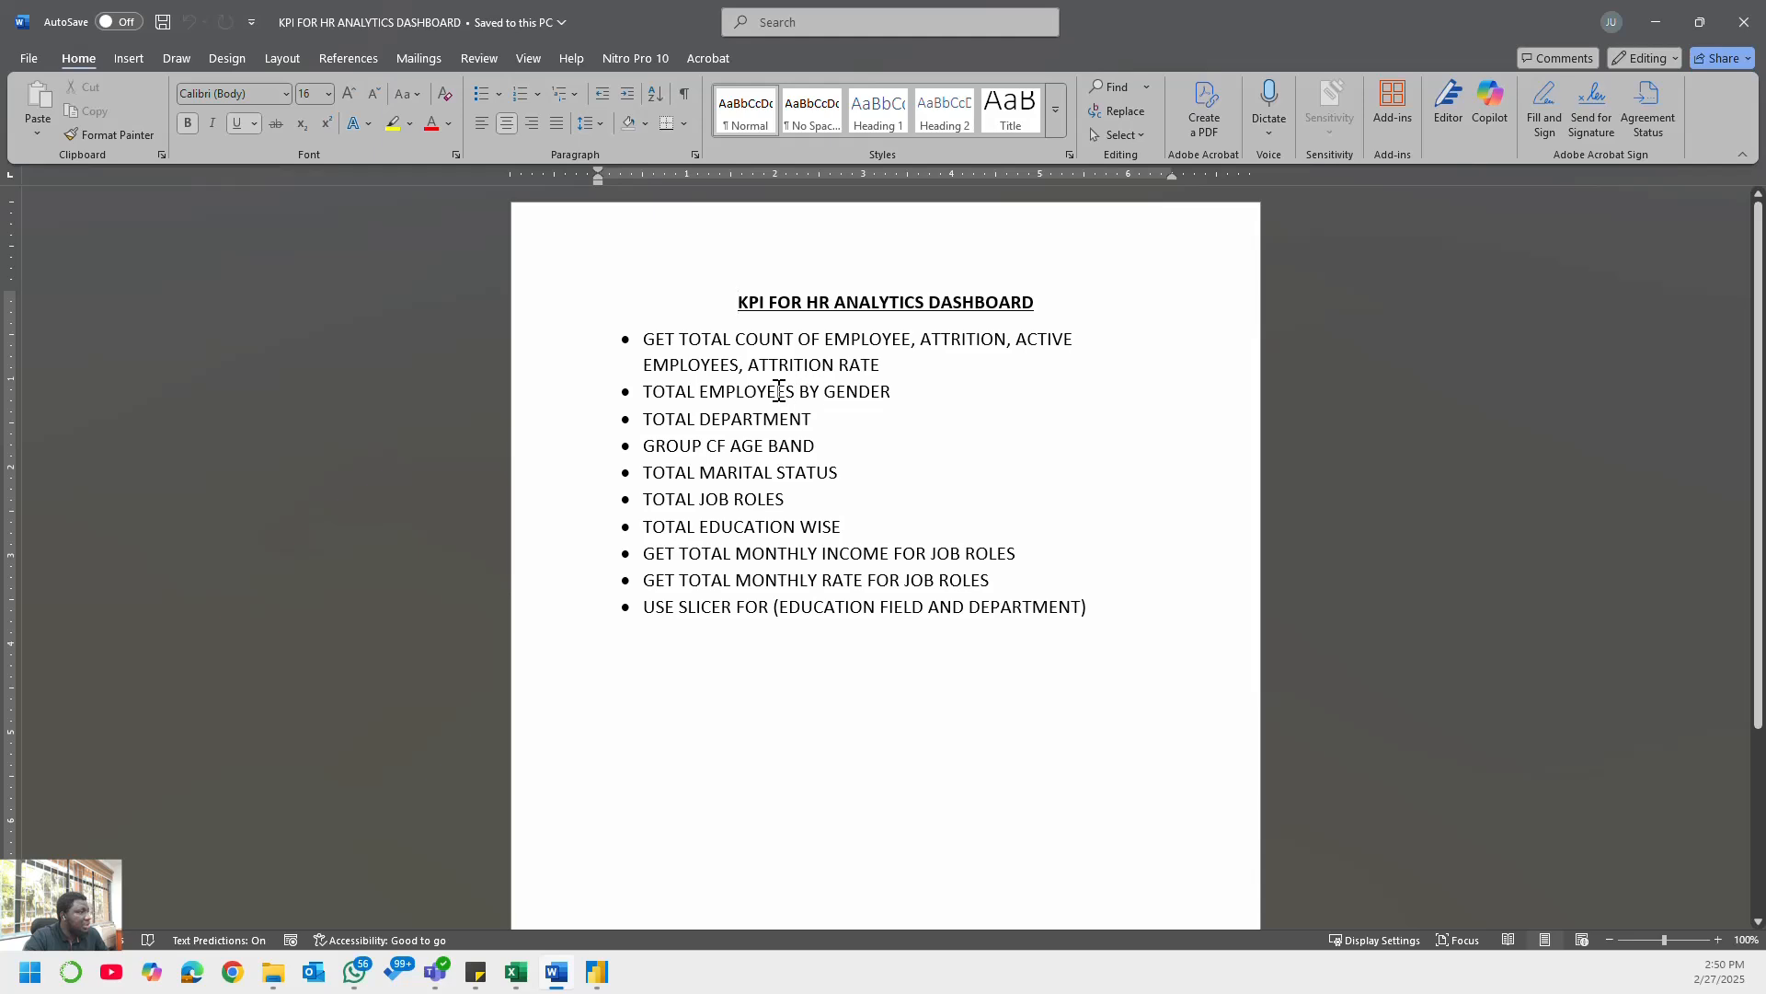
pyautogui.hotkey('alt', 'Tab')
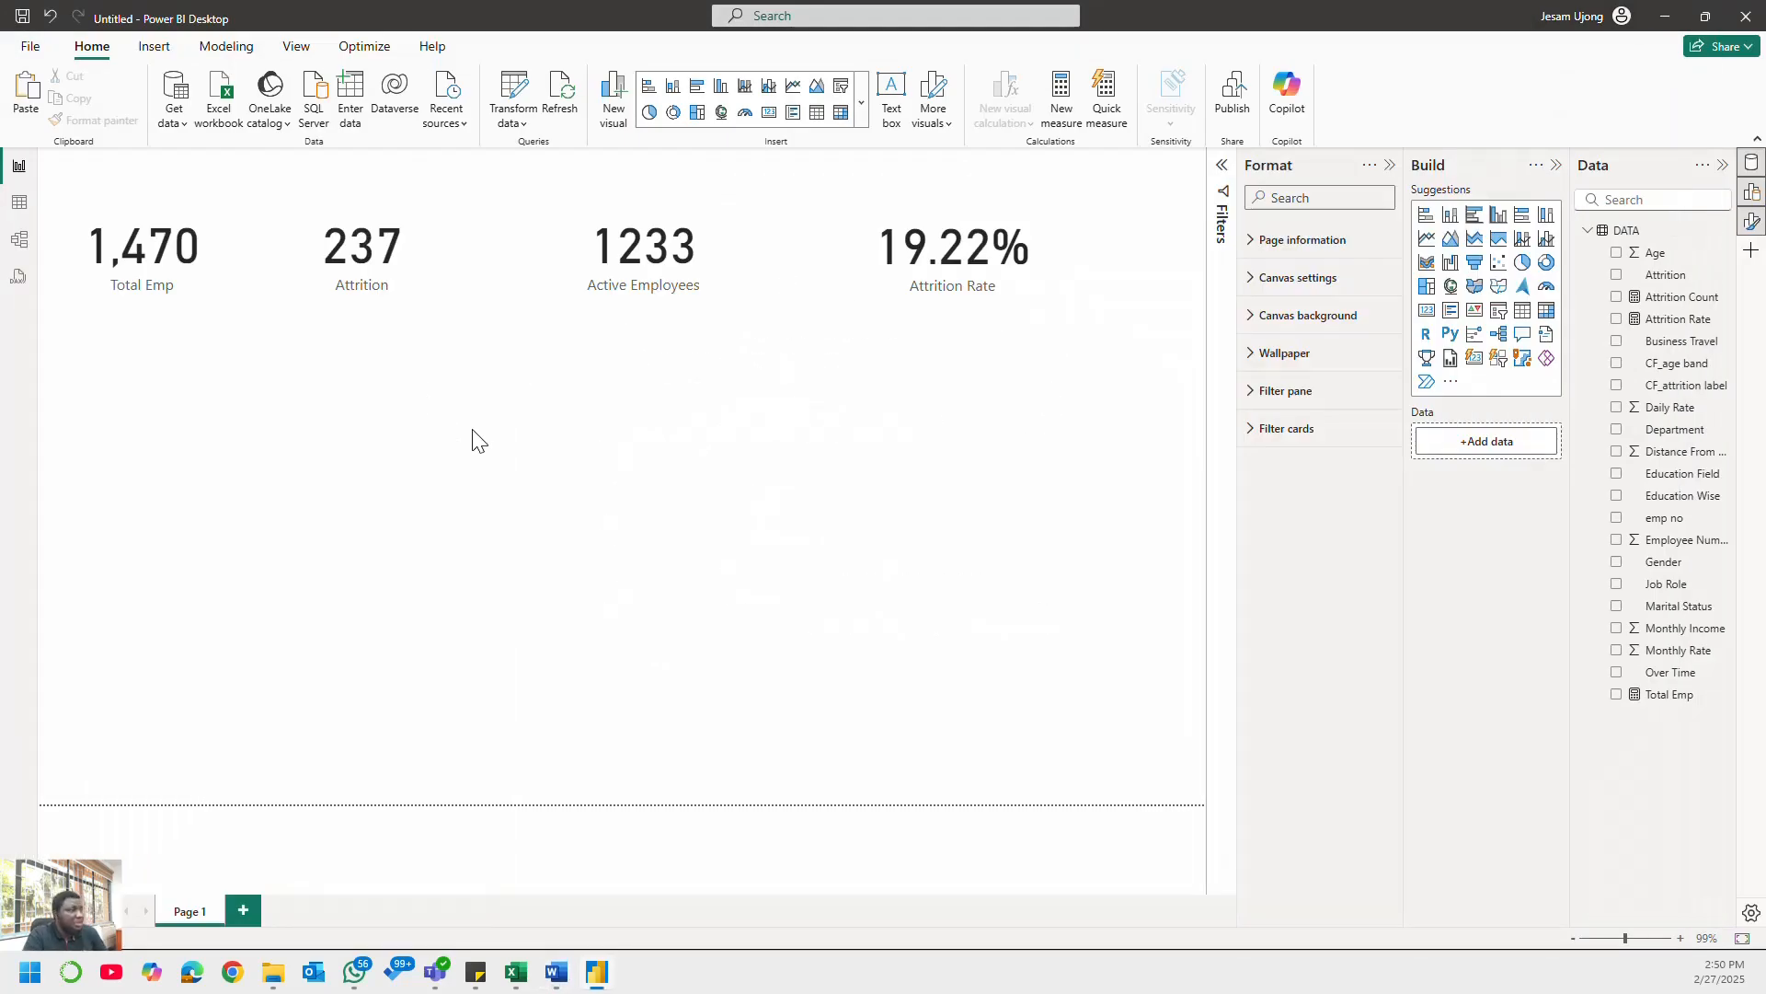
pyautogui.click(1523, 266)
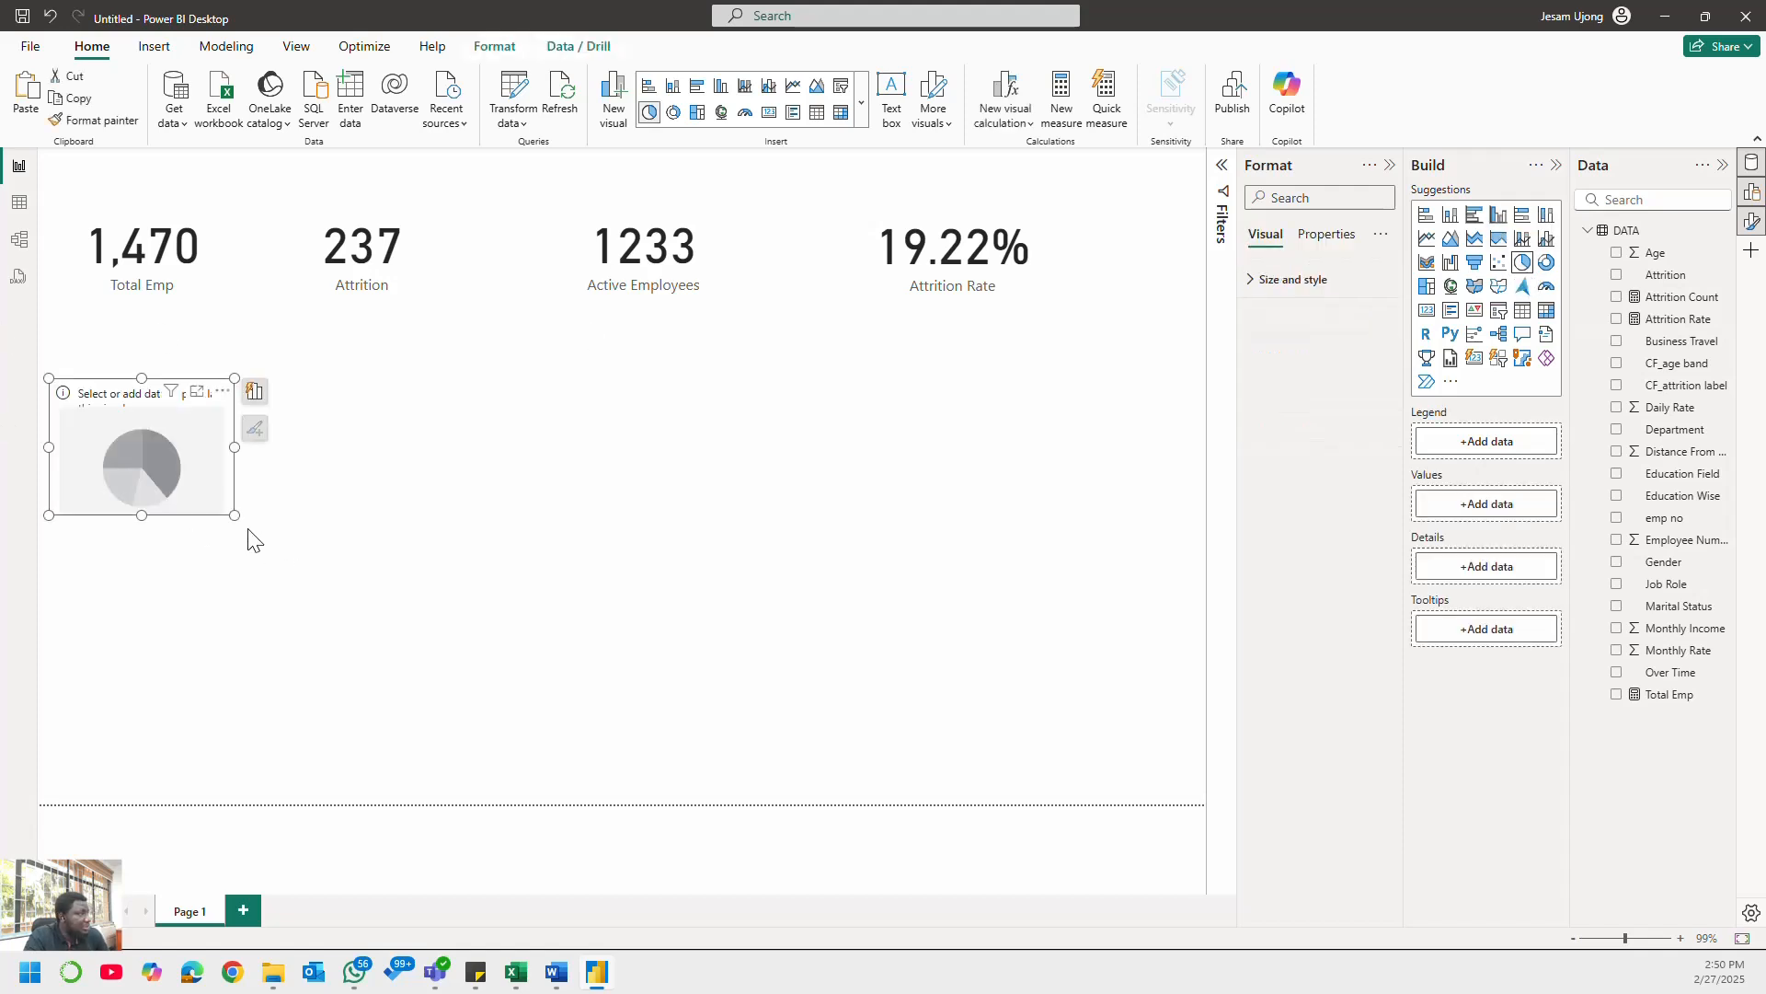
pyautogui.moveTo(186, 479); pyautogui.dragTo(205, 484)
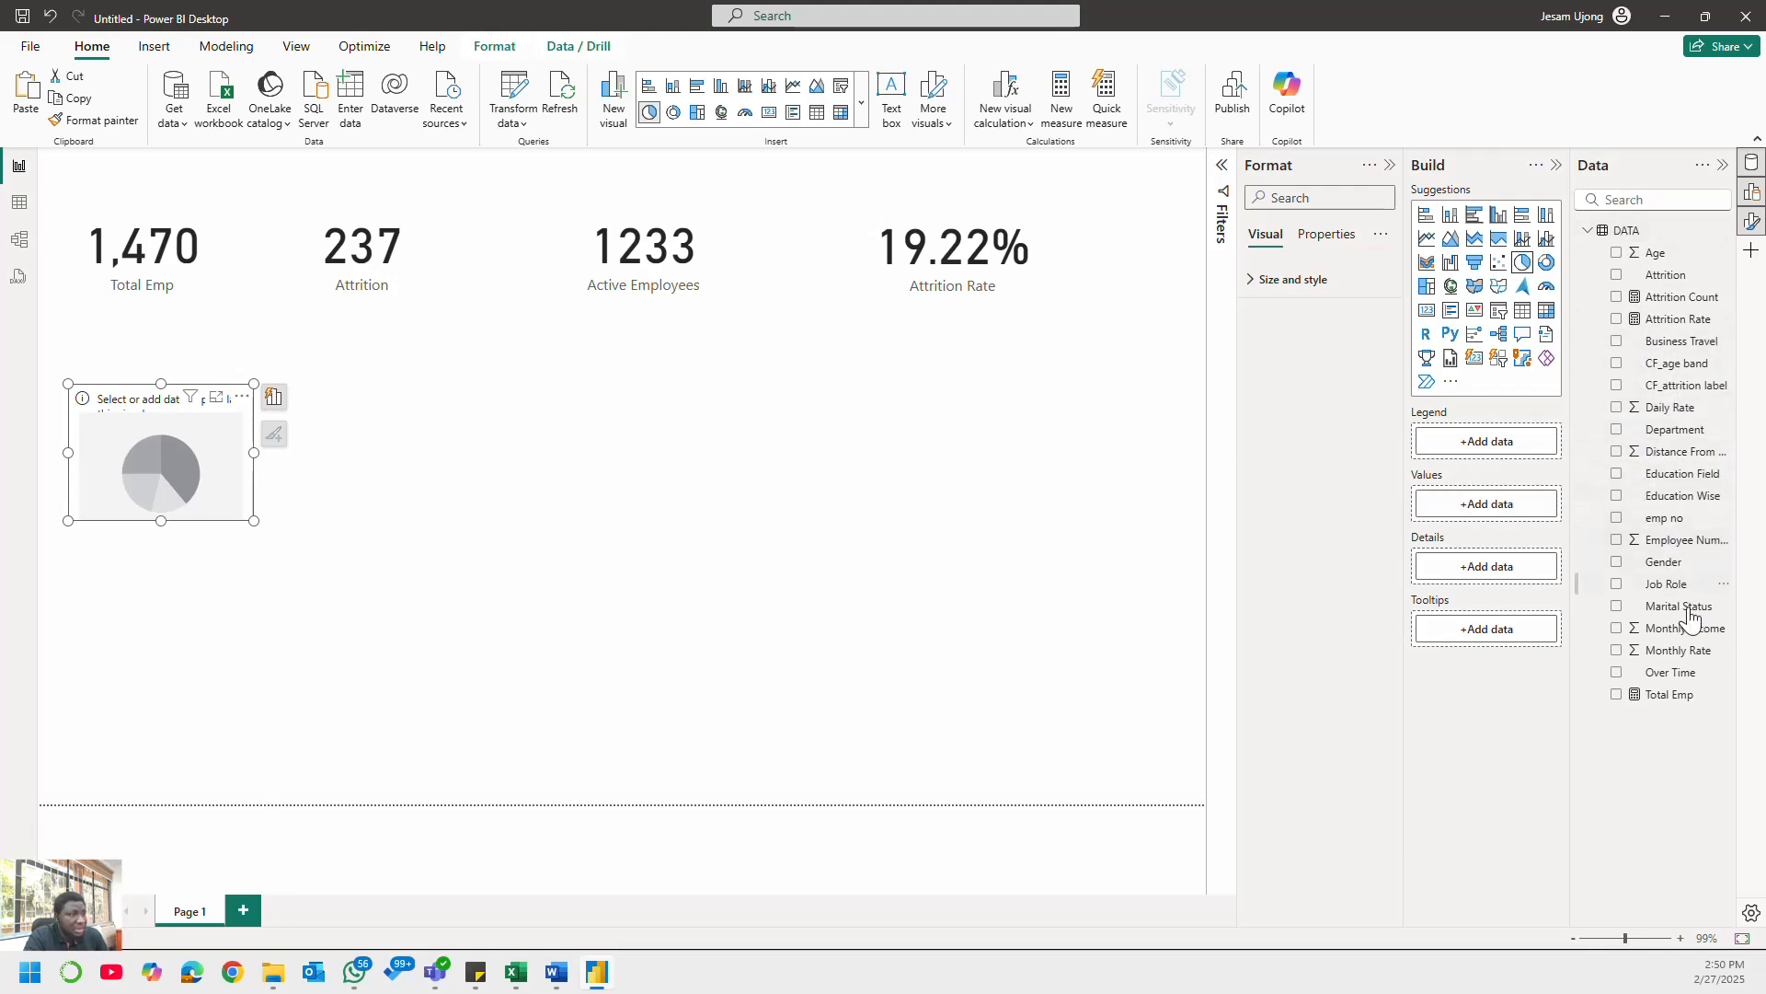
# - Set Gender as the pie chart's legend and Total Emp as its values, and resize the chart
pyautogui.click(1617, 563)
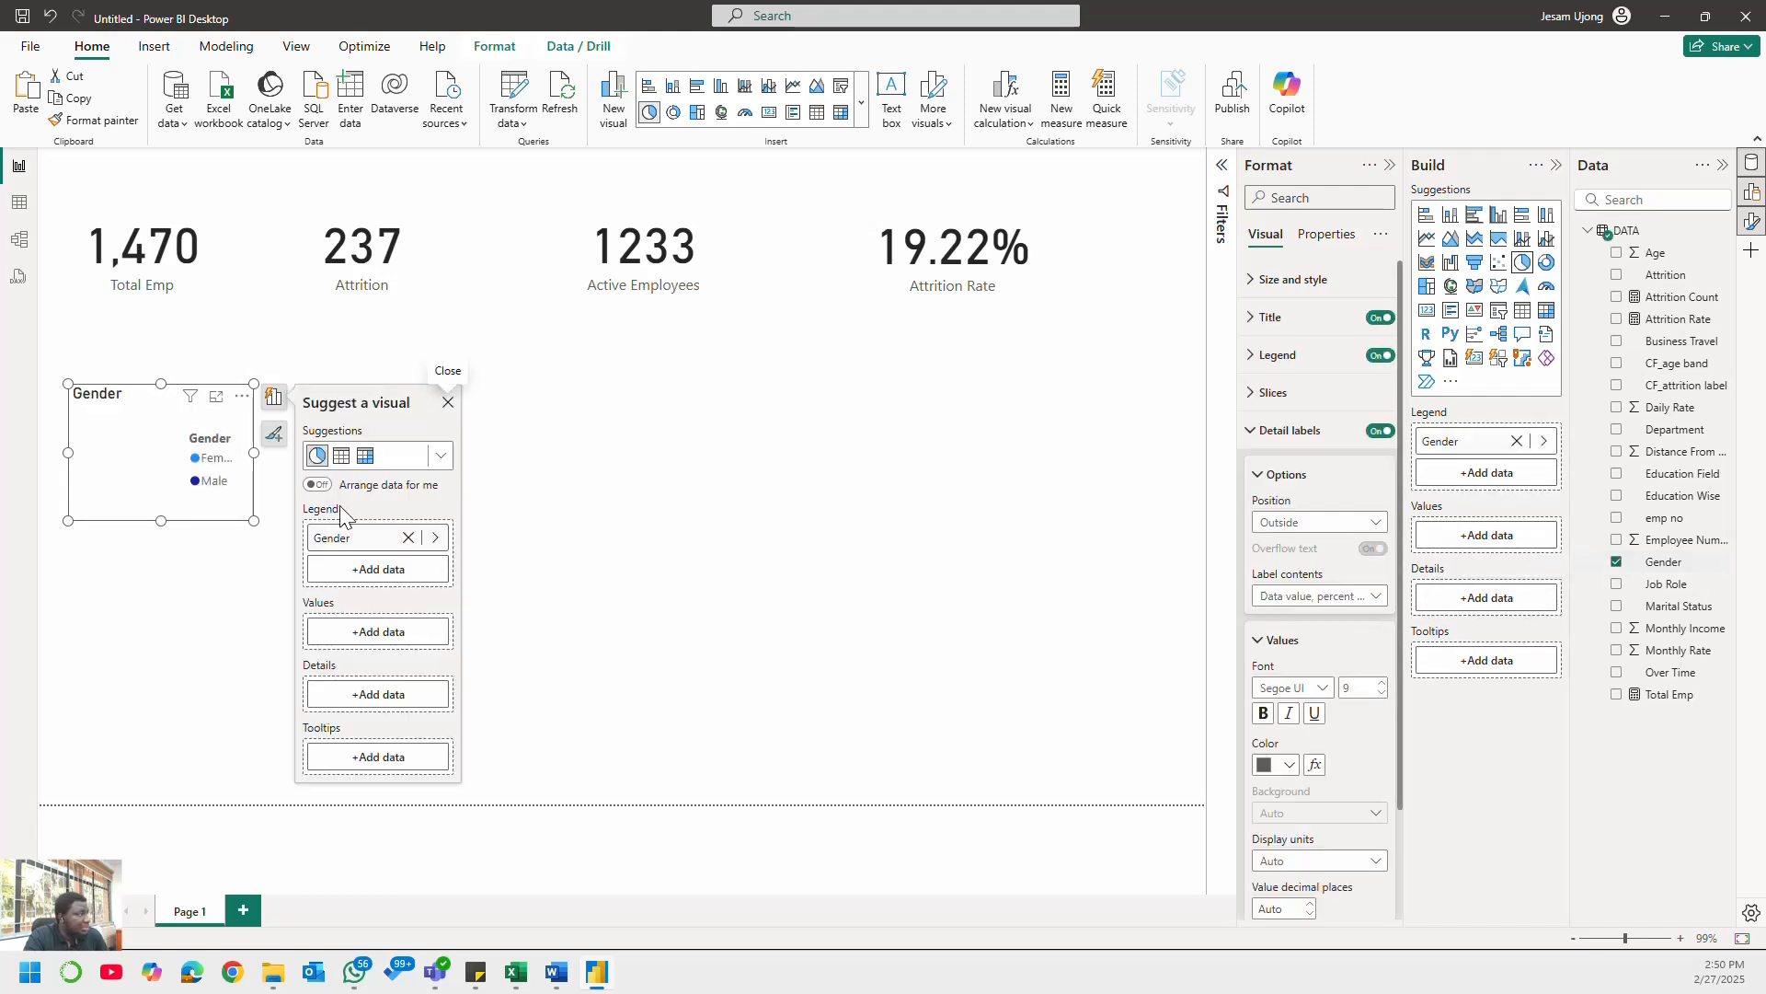
pyautogui.moveTo(254, 520); pyautogui.dragTo(318, 553)
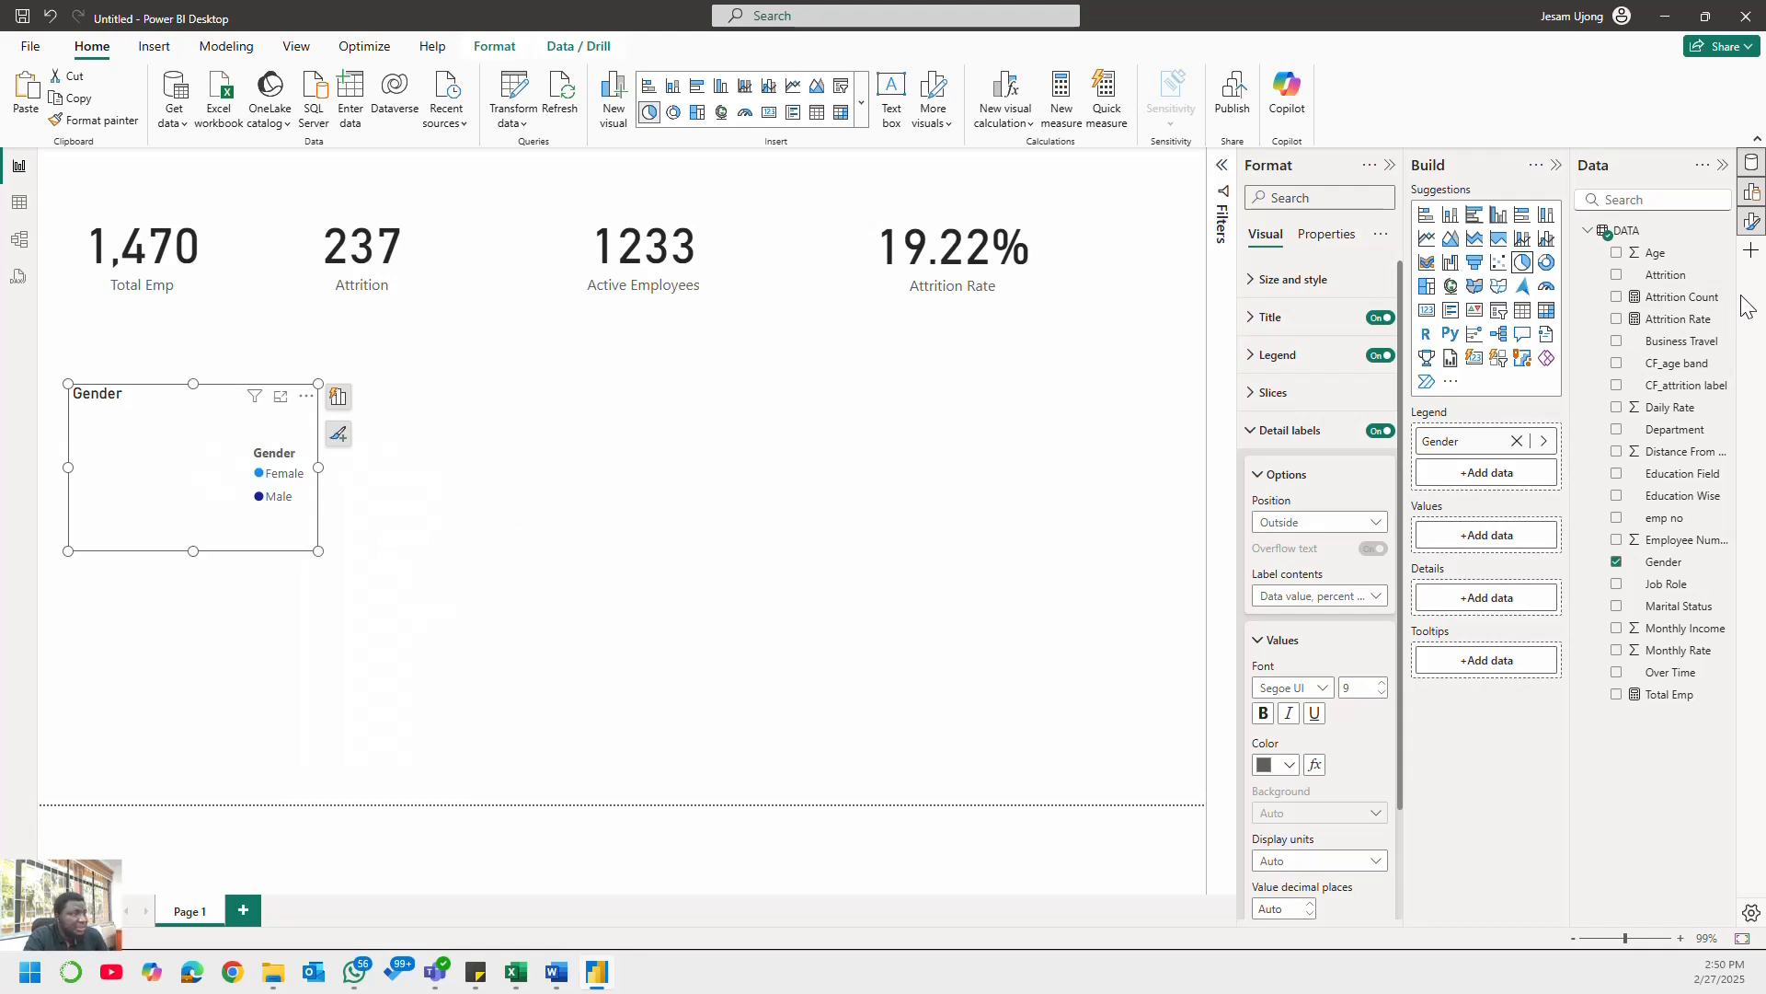
pyautogui.click(1616, 697)
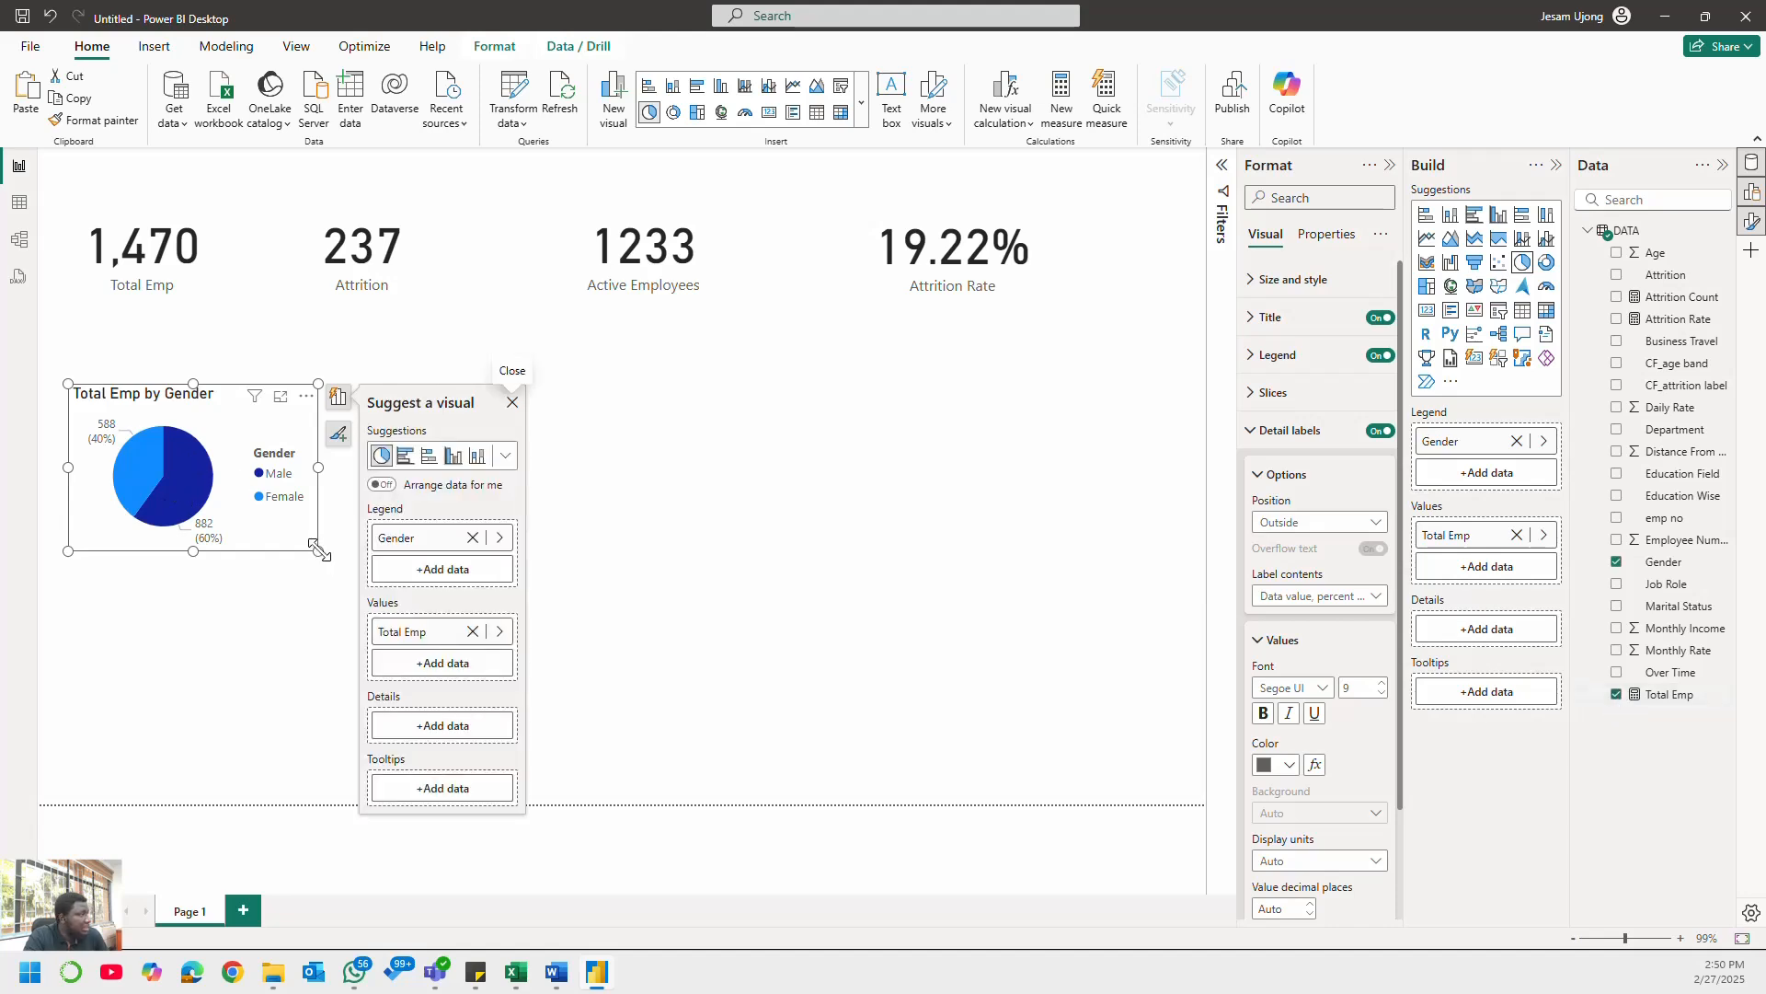
pyautogui.moveTo(317, 550); pyautogui.dragTo(278, 545)
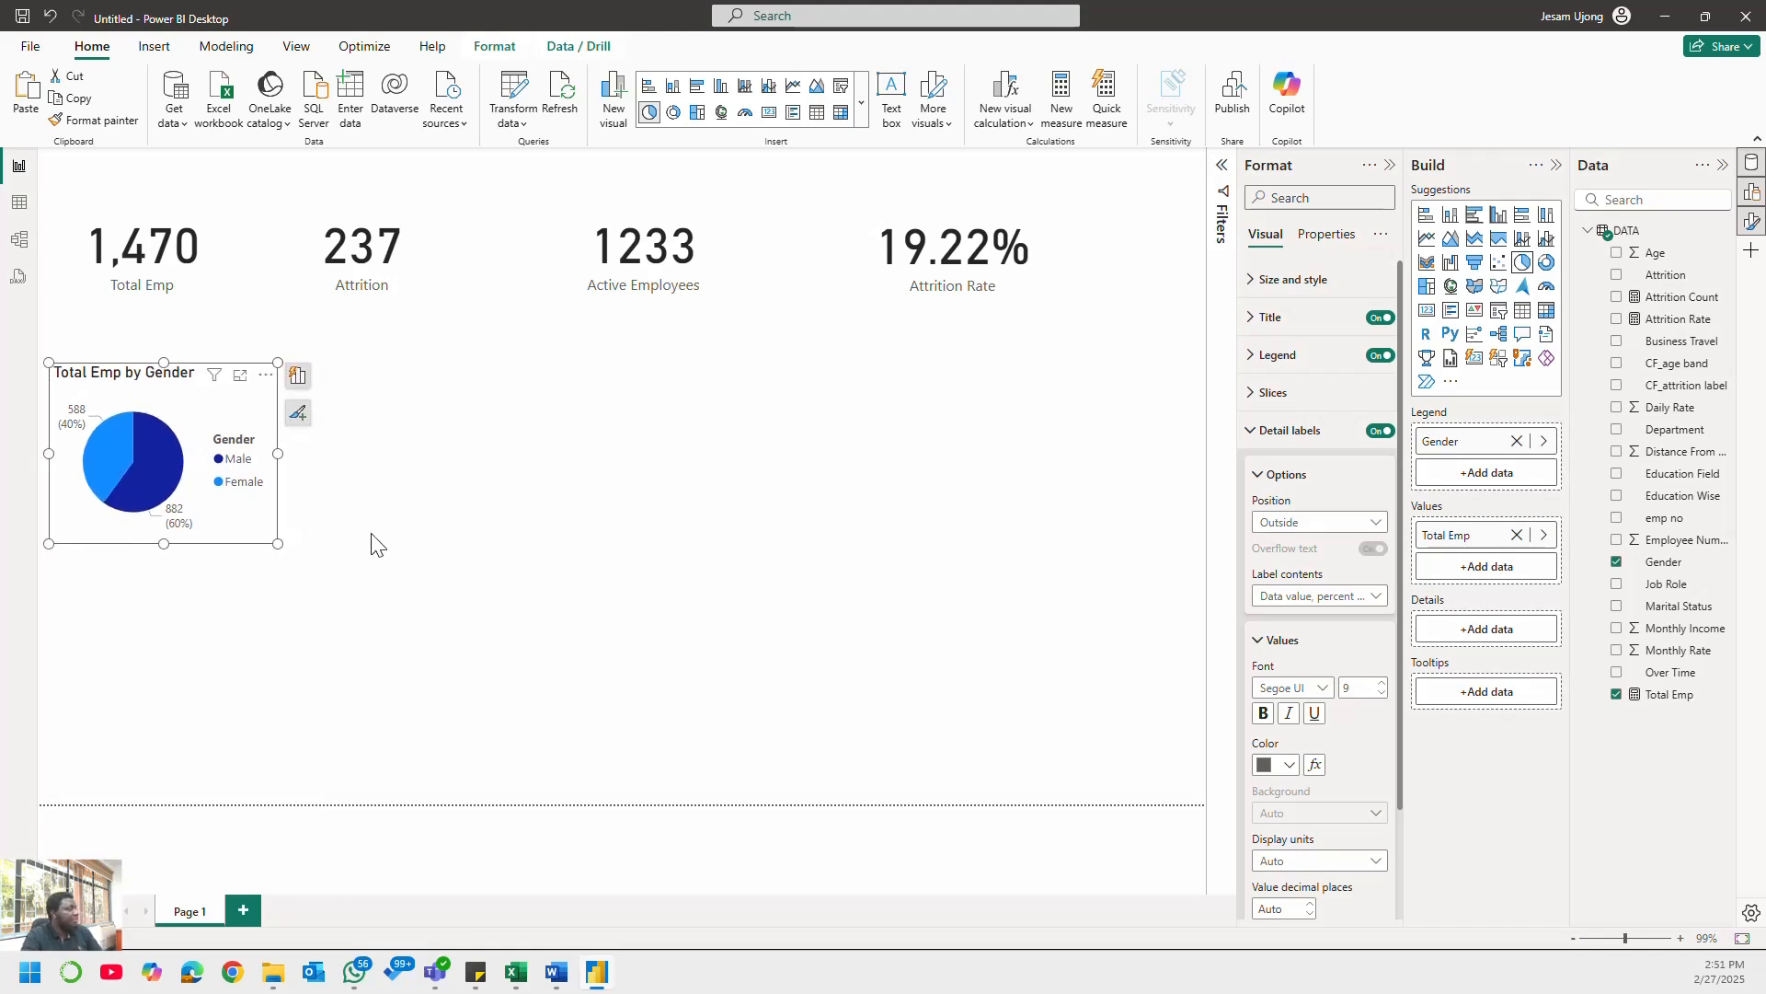
pyautogui.click(348, 465)
# - Check the KPI list in Word, return to Power BI and insert a clustered bar chart beside the gender pie chart
pyautogui.click(552, 974)
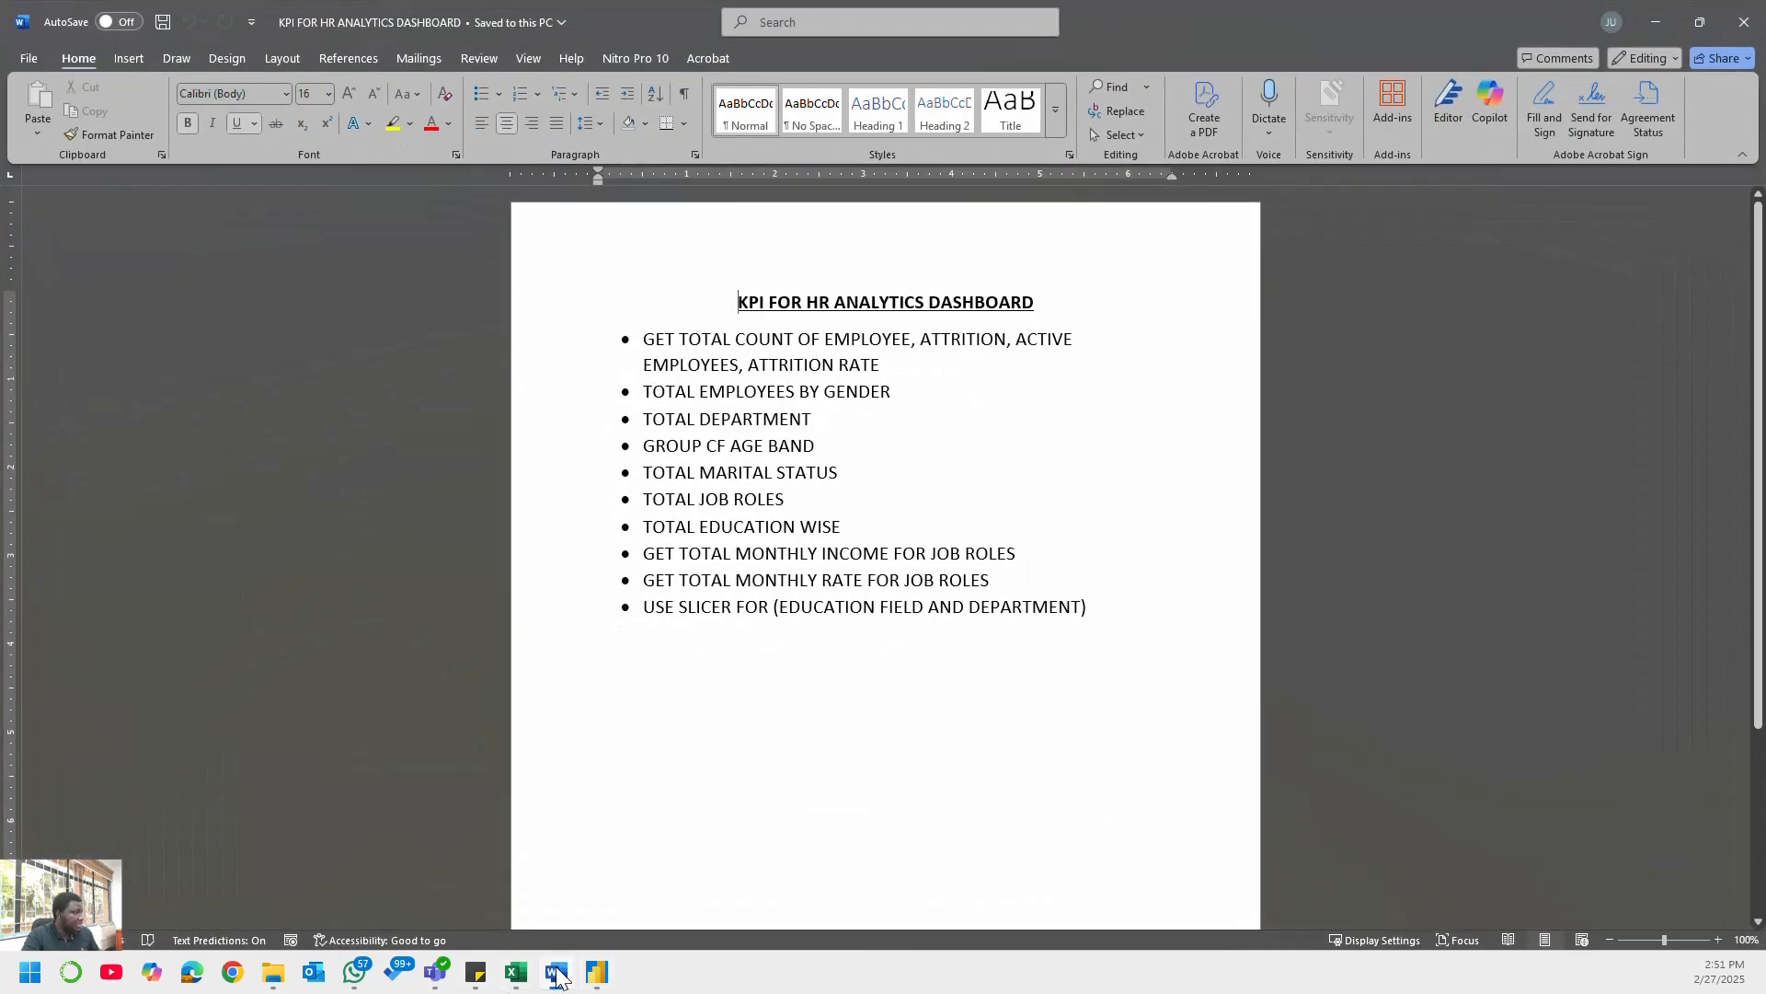
pyautogui.click(557, 974)
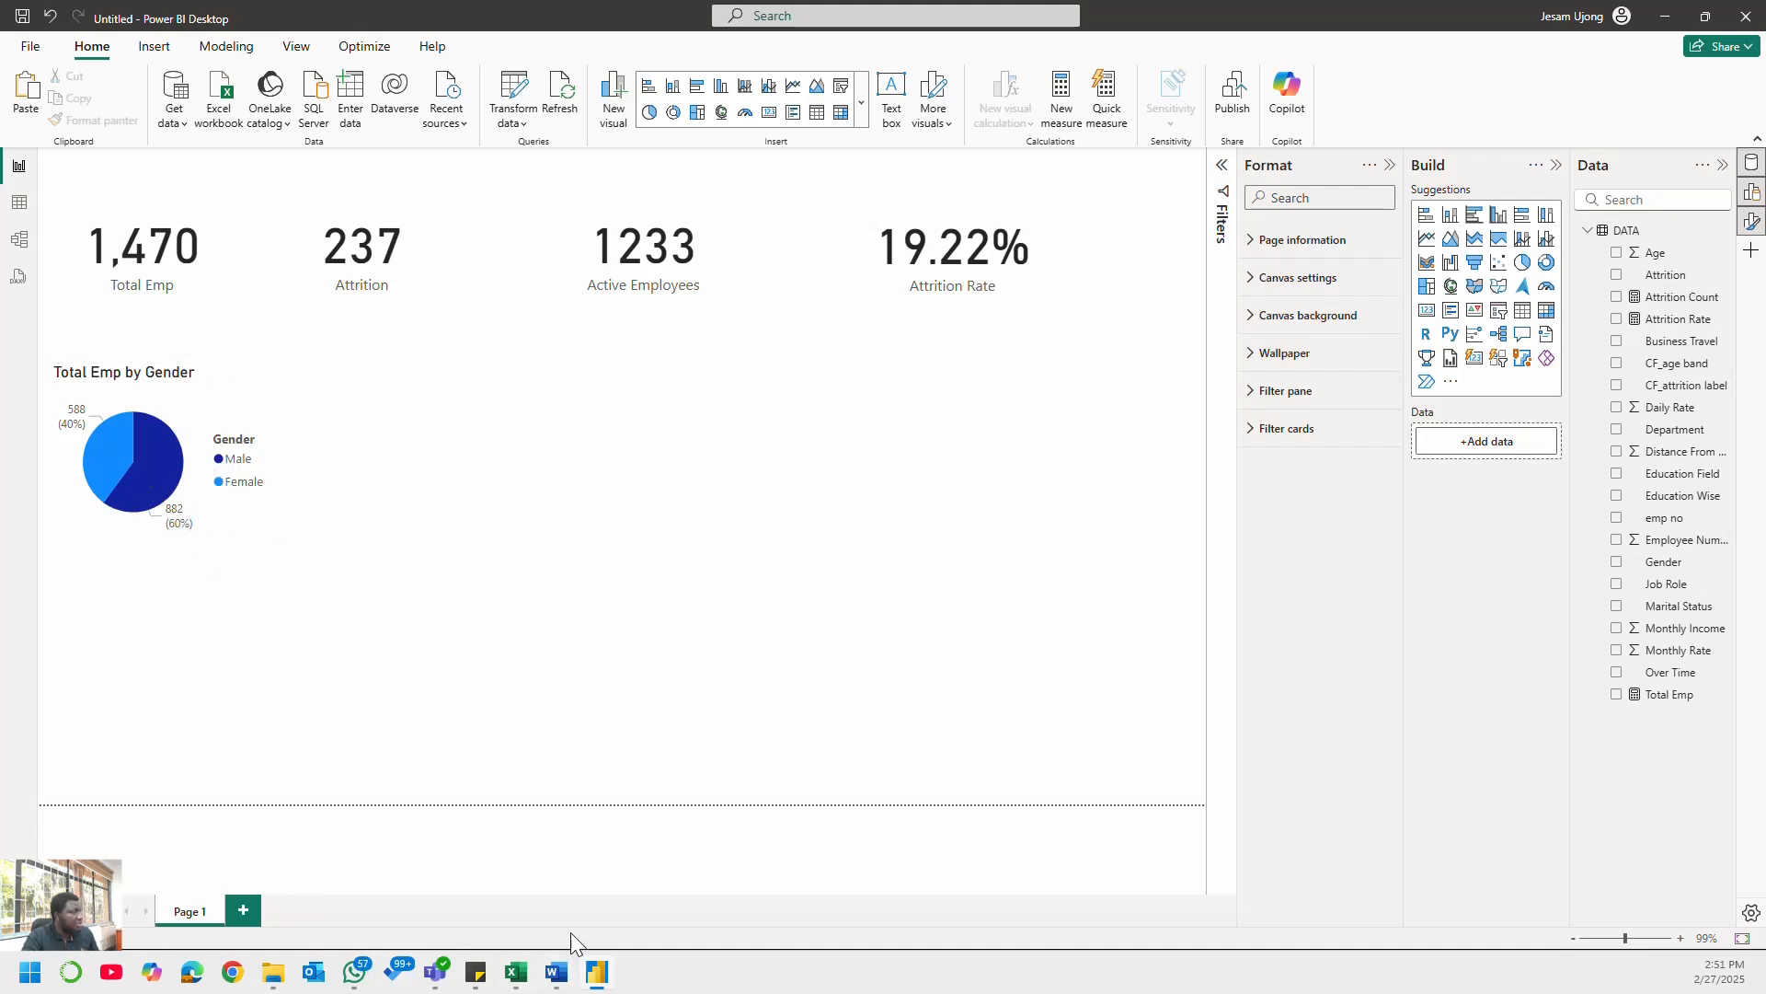
pyautogui.click(597, 982)
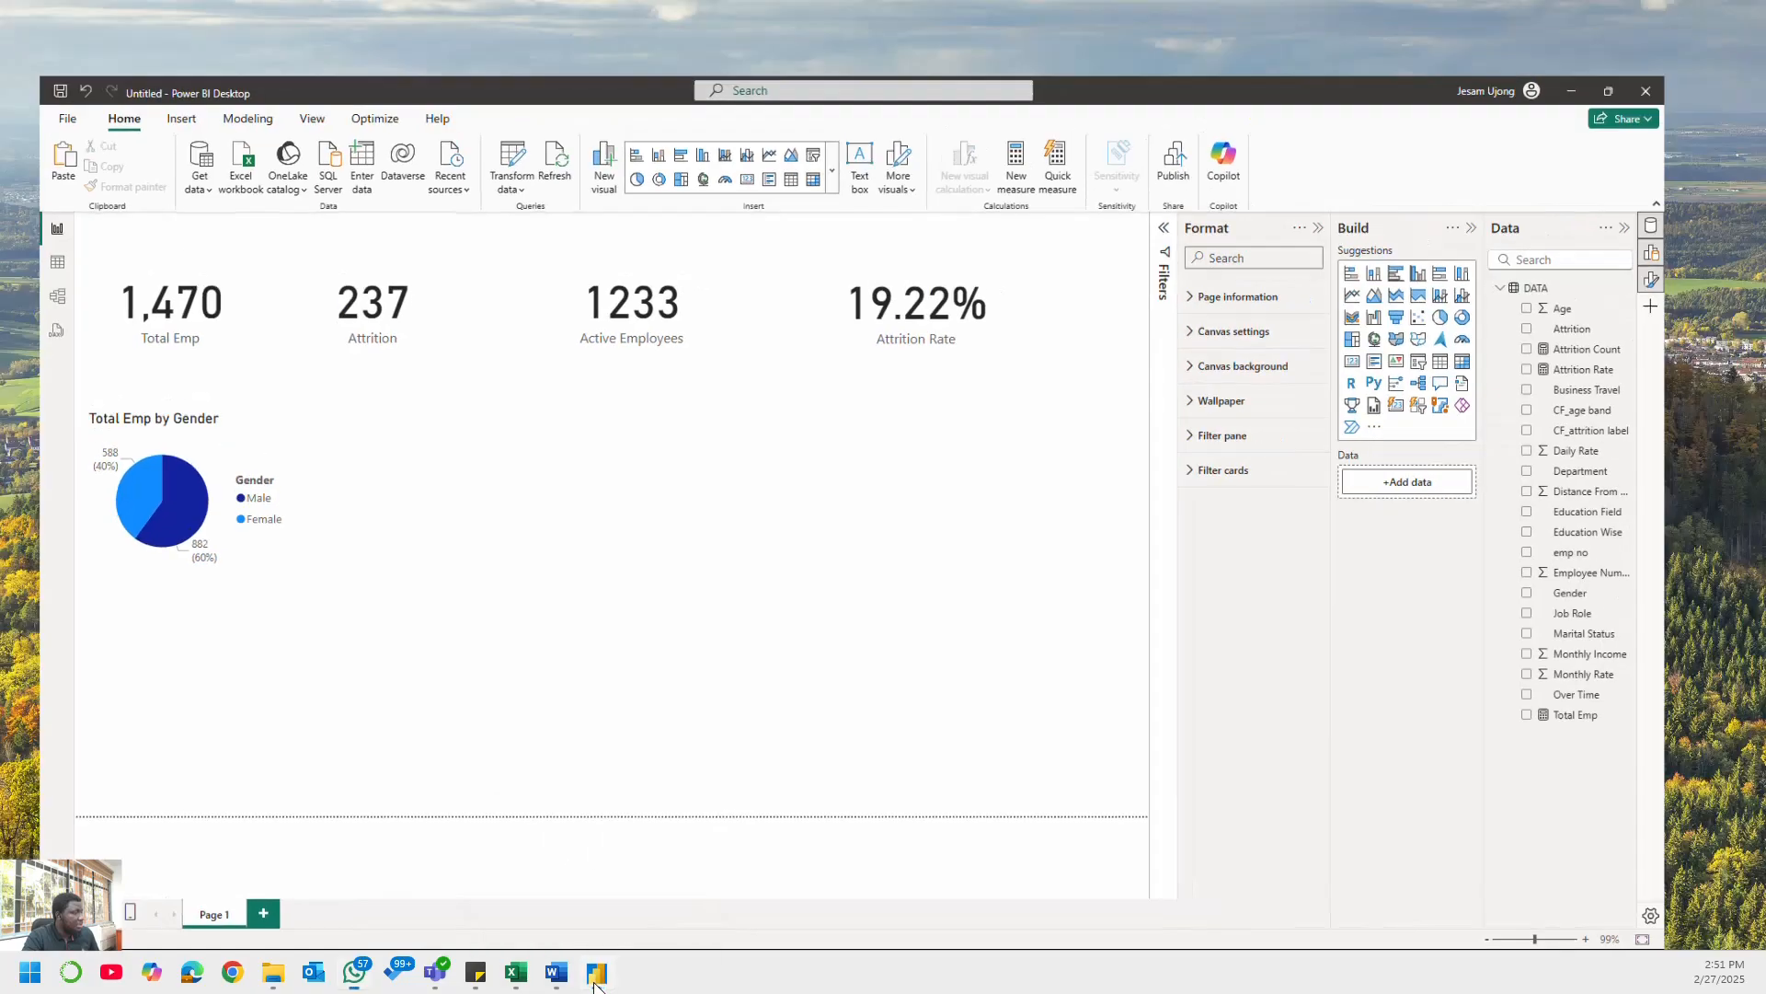
pyautogui.click(596, 982)
pyautogui.click(558, 981)
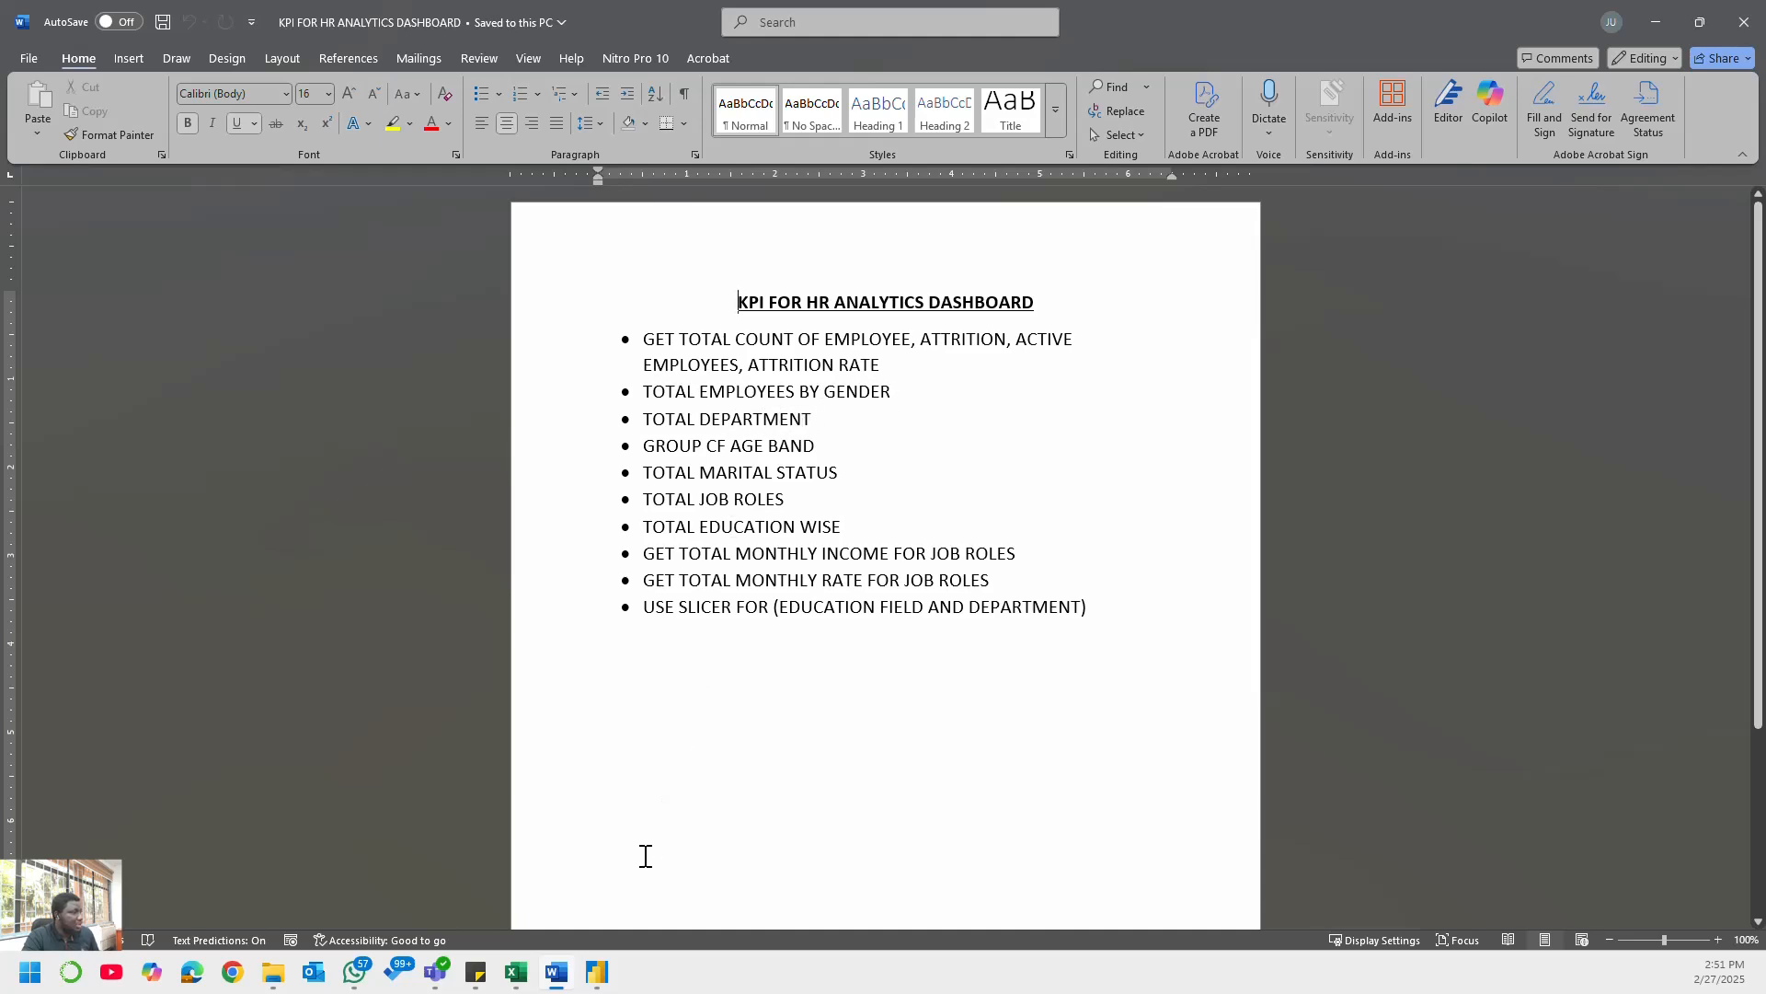
pyautogui.click(597, 972)
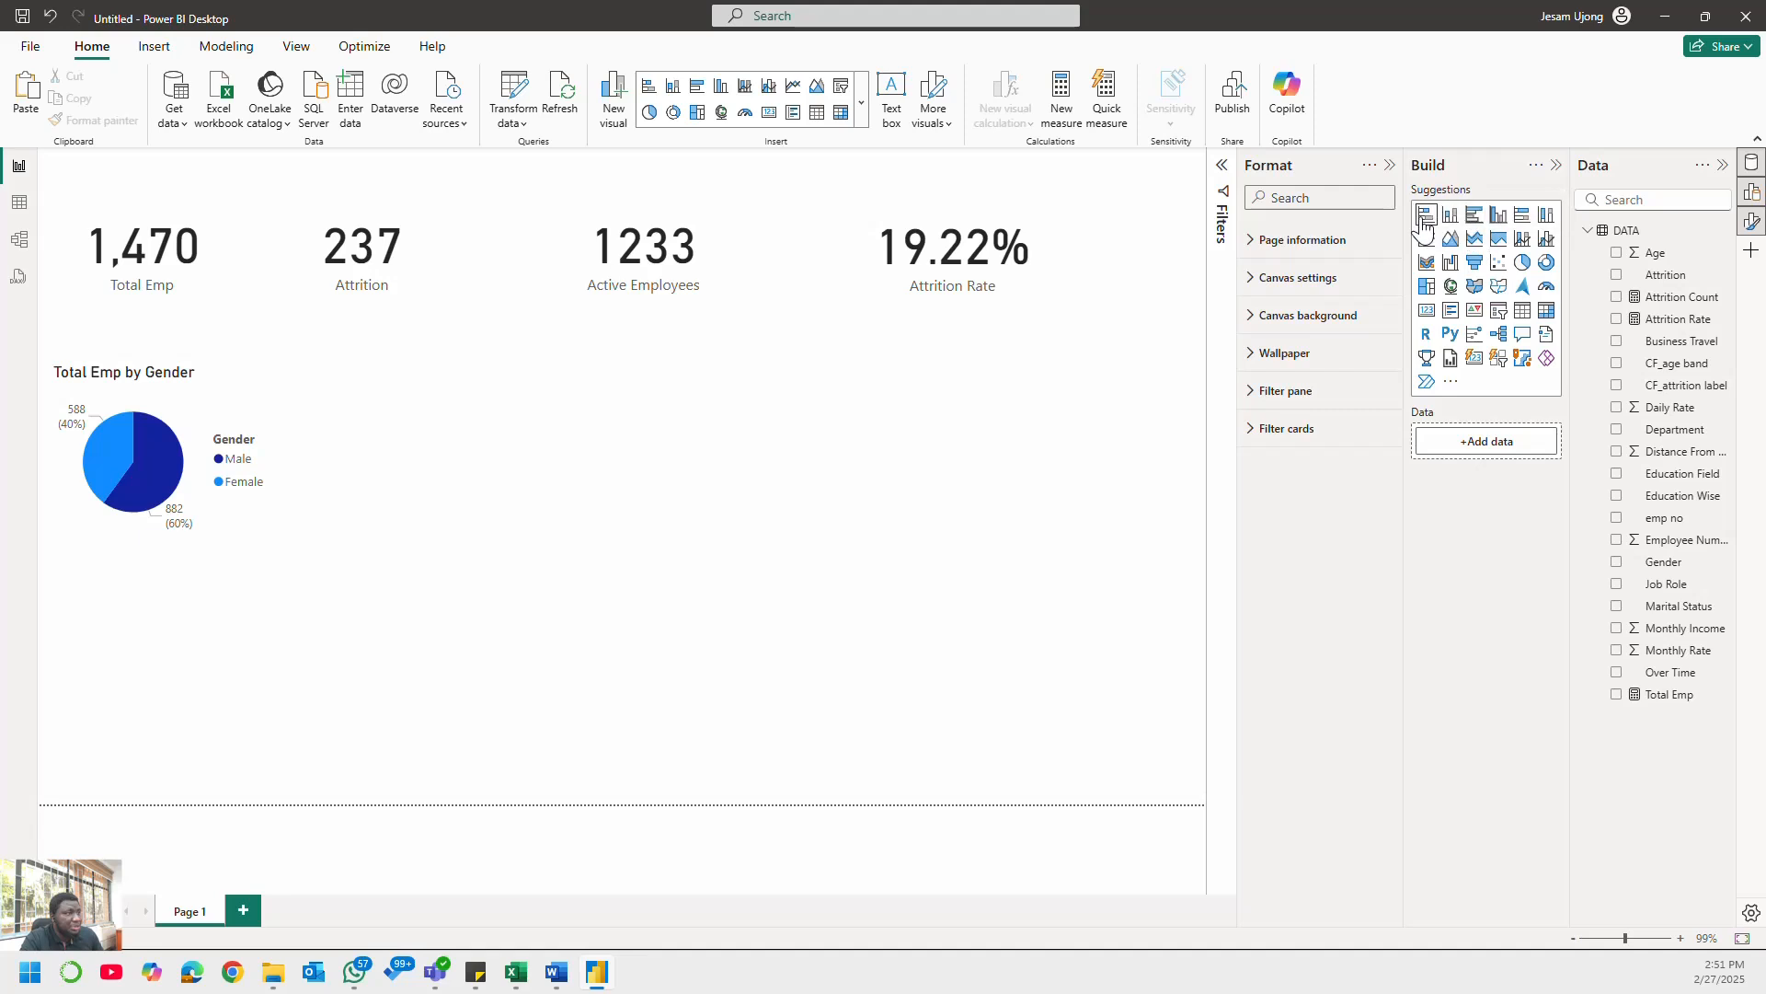
pyautogui.click(1474, 215)
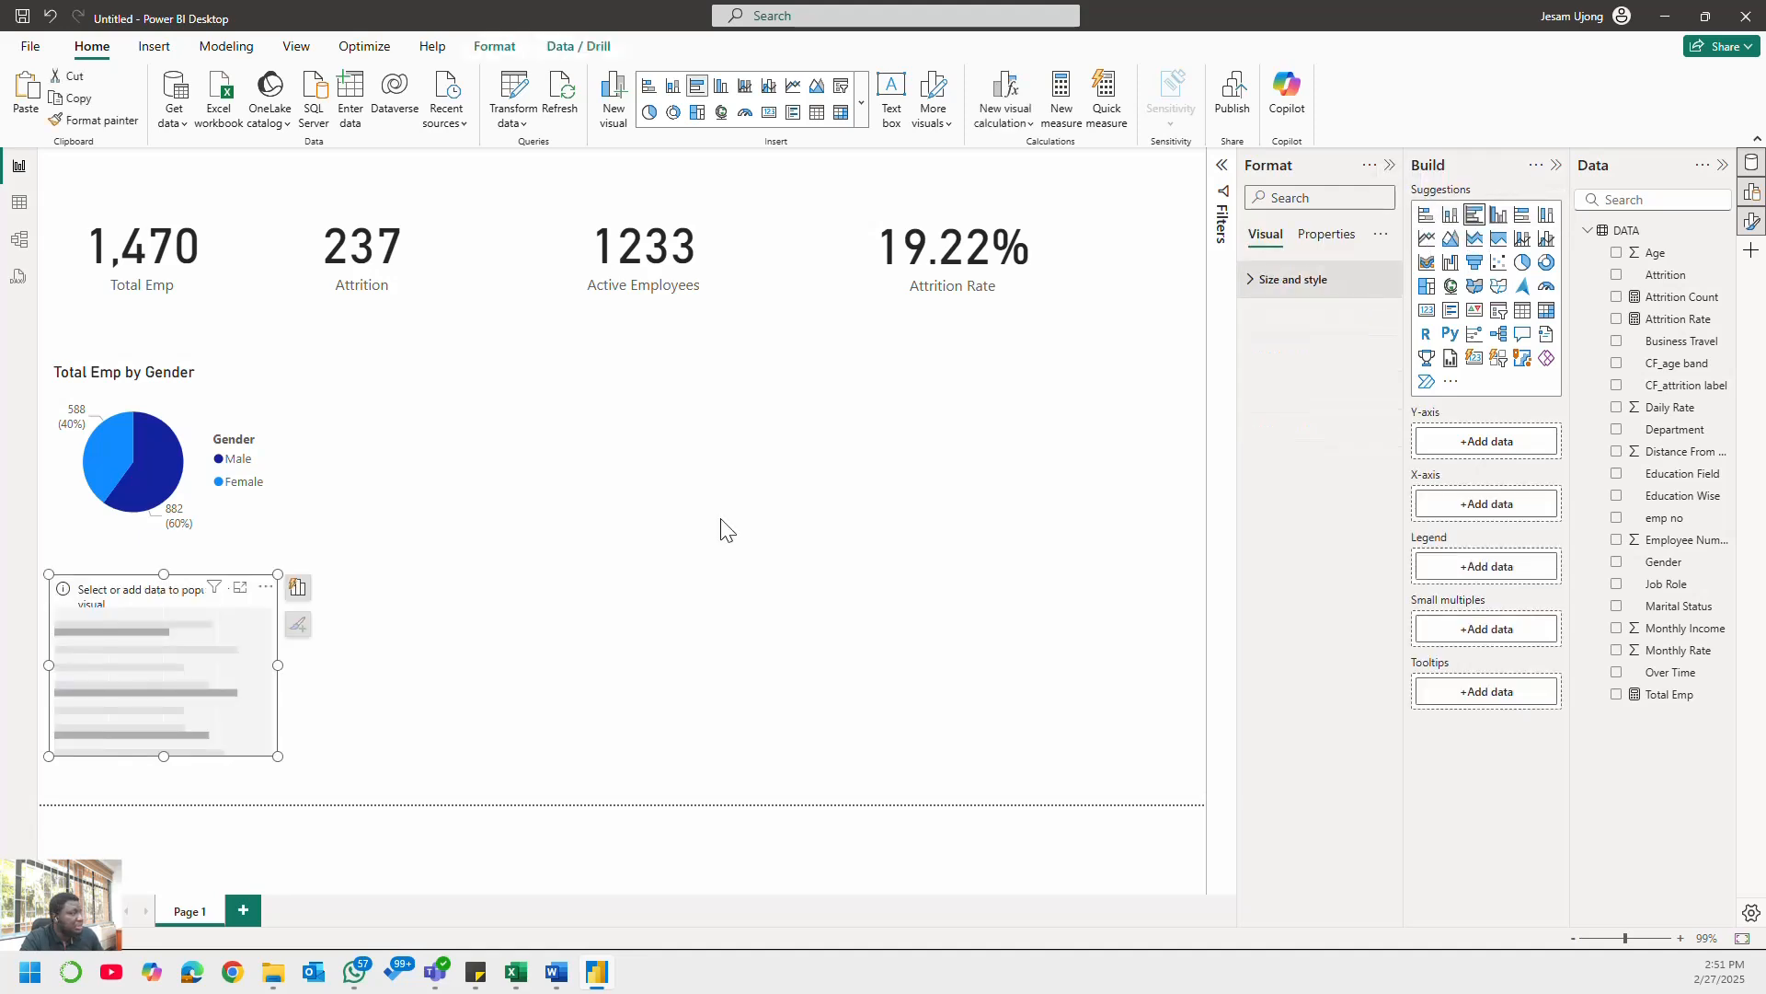
pyautogui.moveTo(172, 596); pyautogui.dragTo(514, 383)
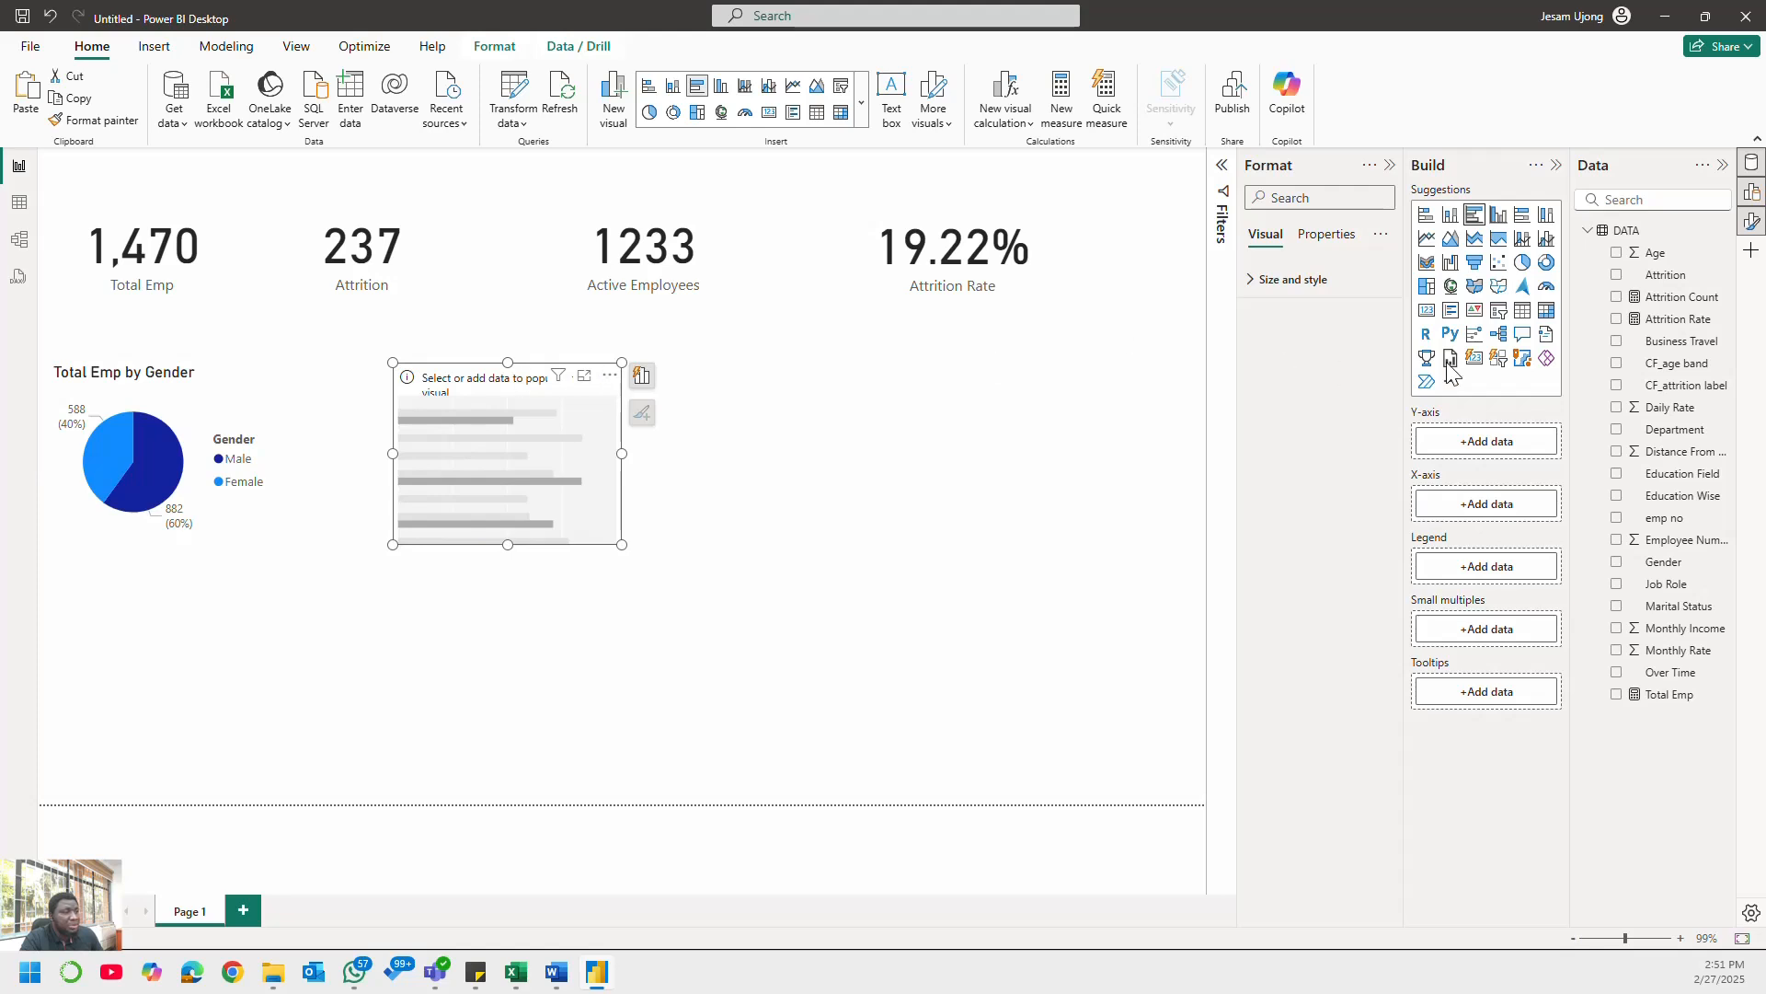
# - Set Department as the bar chart's Y-axis and Total Emp as its X-axis, and enlarge the chart
pyautogui.click(1616, 430)
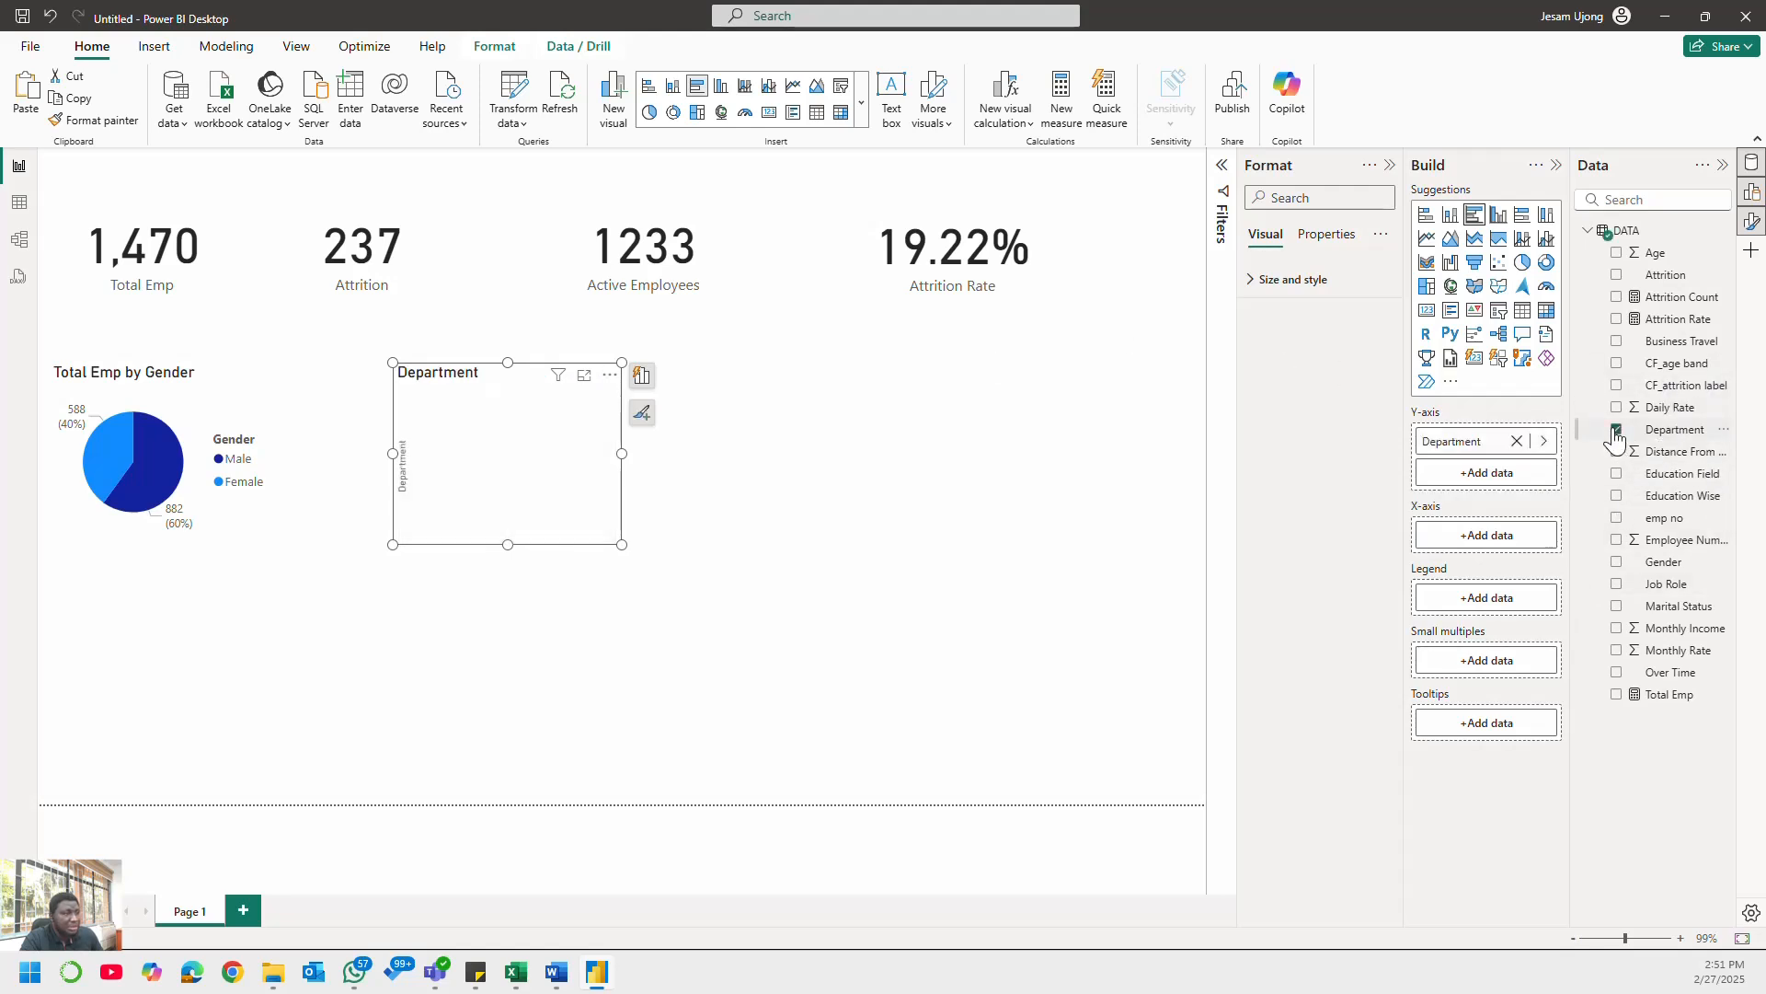
pyautogui.click(1616, 695)
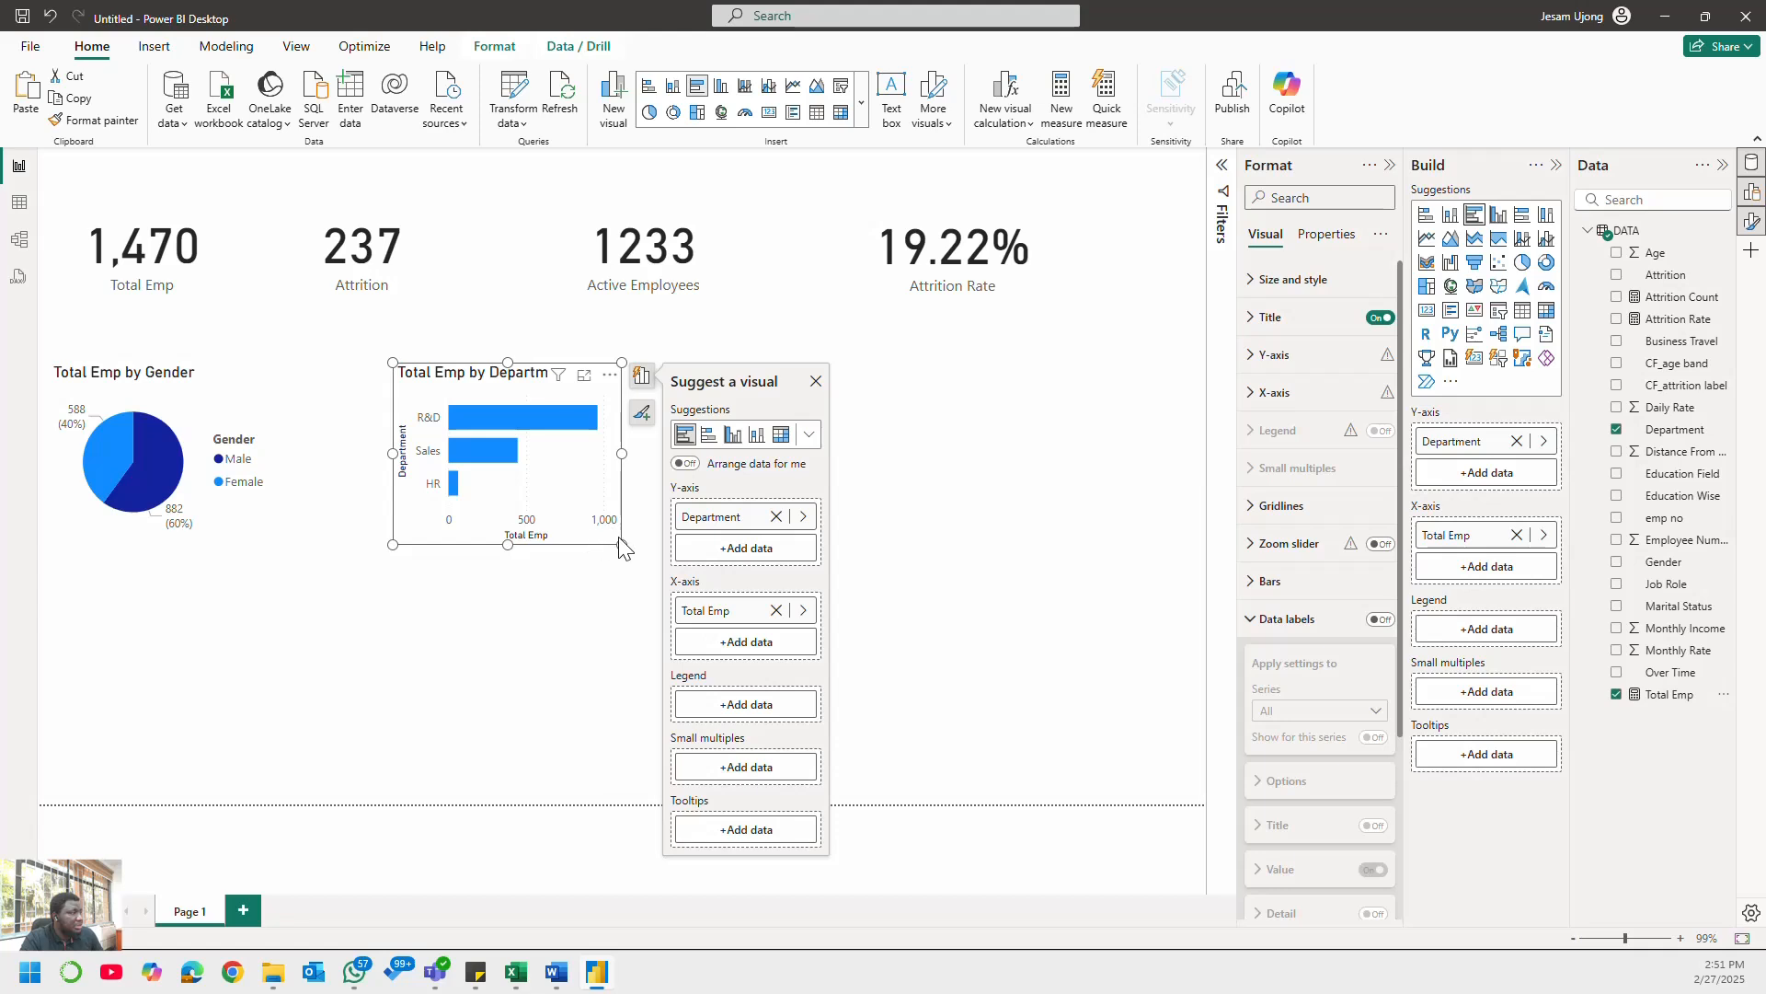
pyautogui.moveTo(617, 543); pyautogui.dragTo(655, 566)
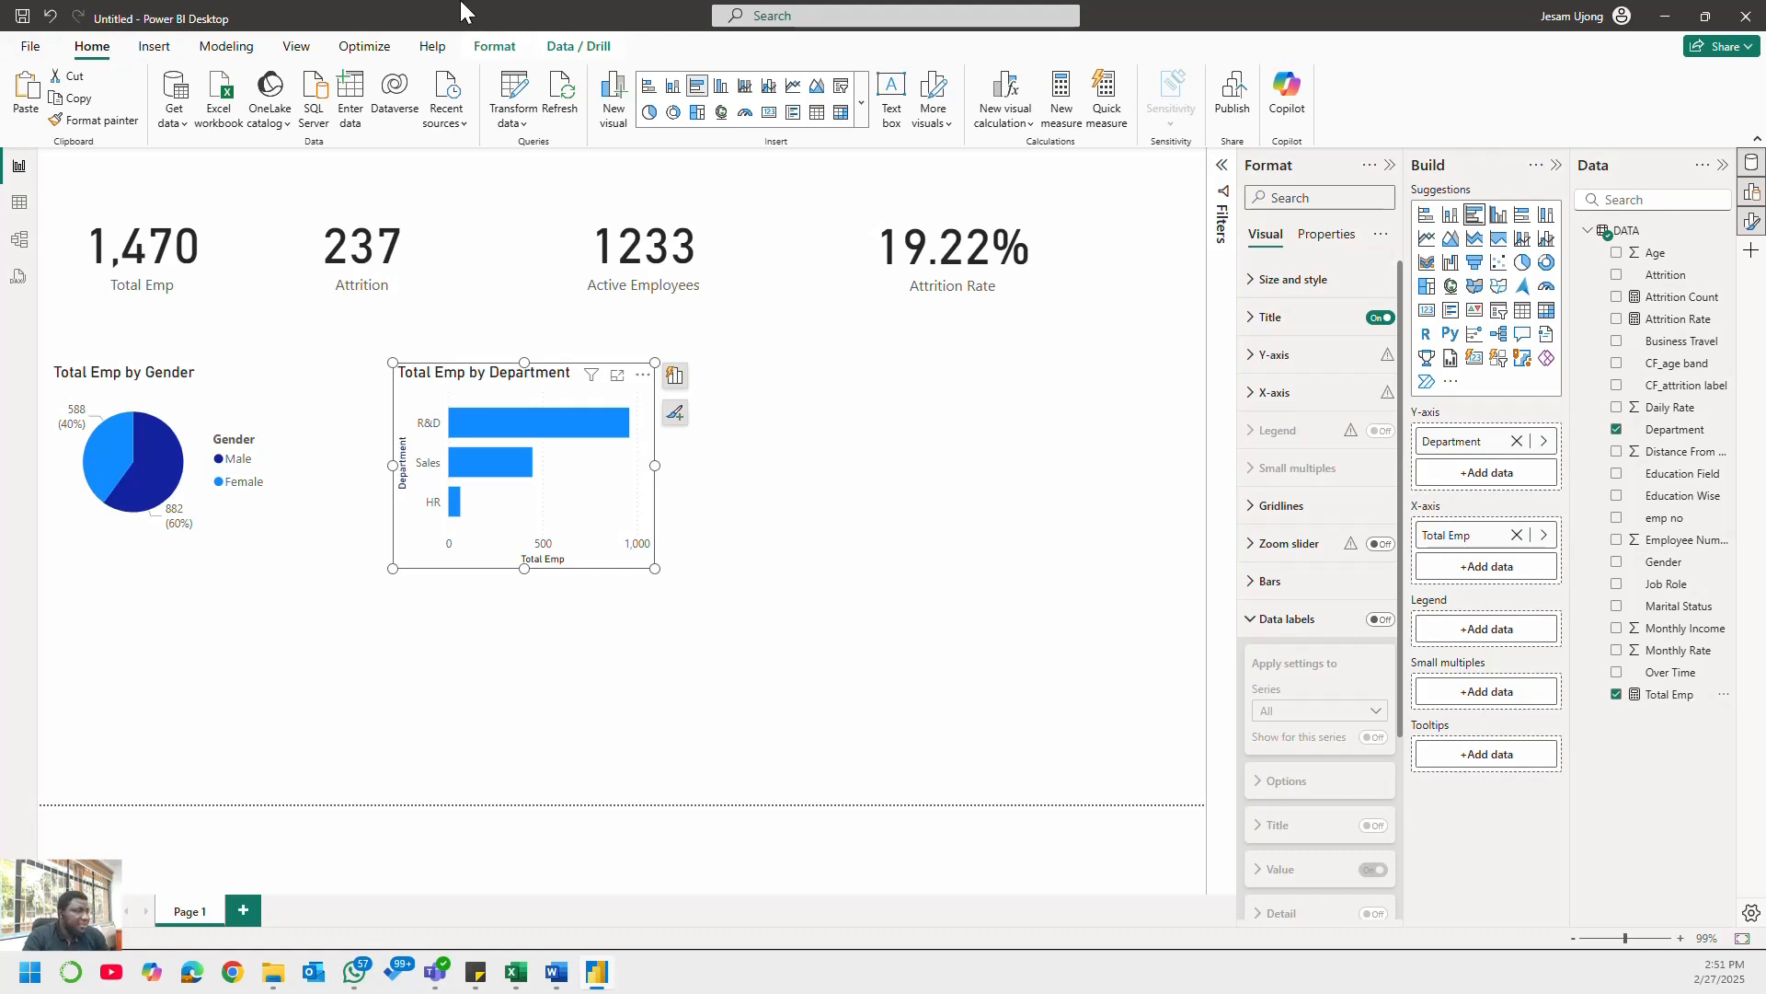
# - Turn on the department chart's data labels, widening it slightly, and hide its X-axis values and title
pyautogui.click(1382, 620)
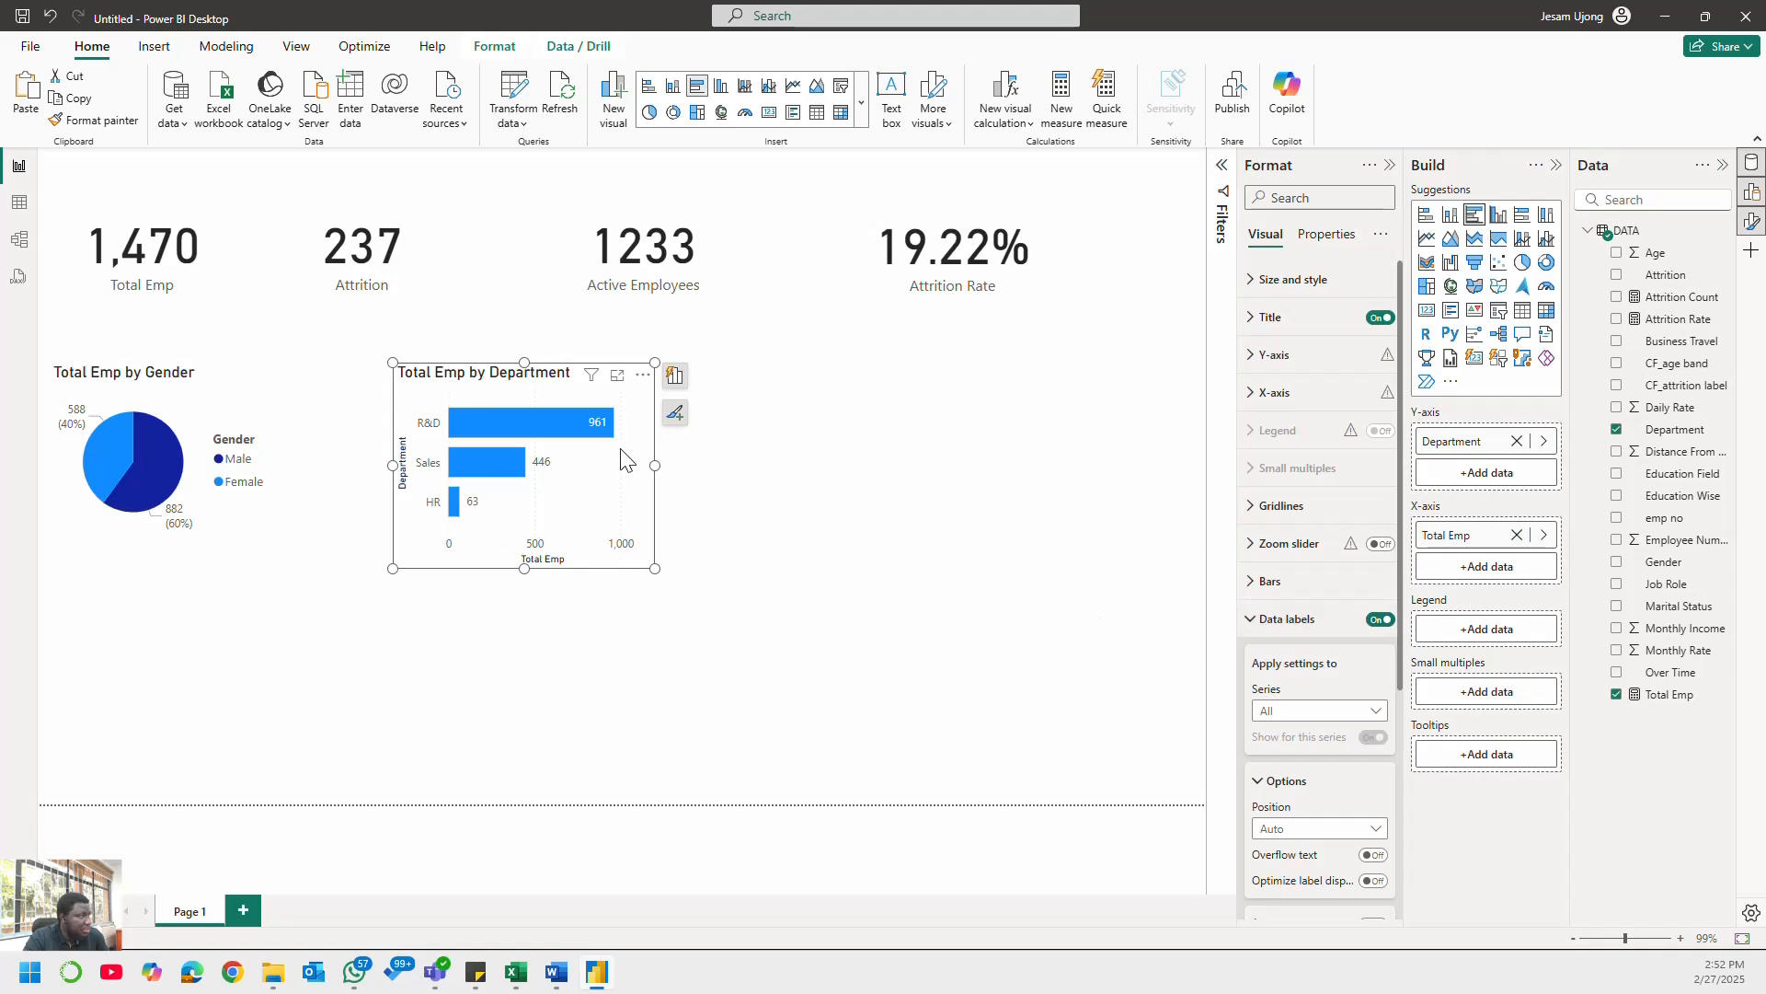
pyautogui.moveTo(657, 466); pyautogui.dragTo(662, 466)
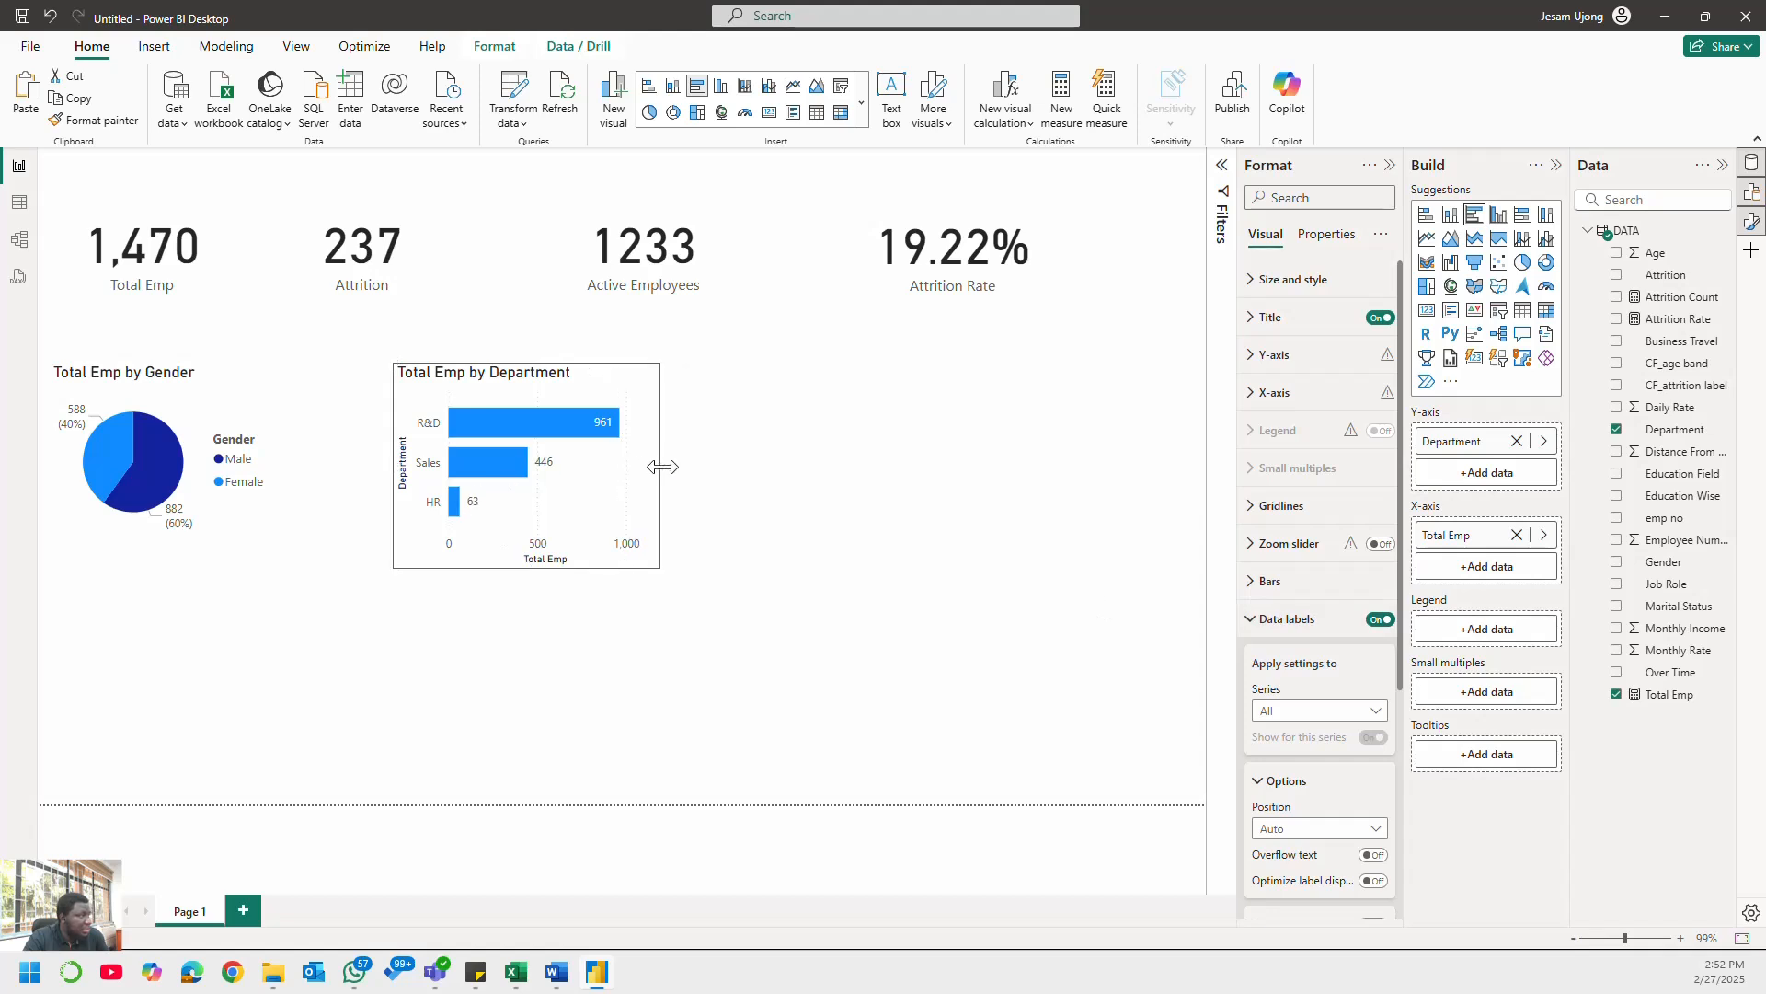
pyautogui.click(1274, 393)
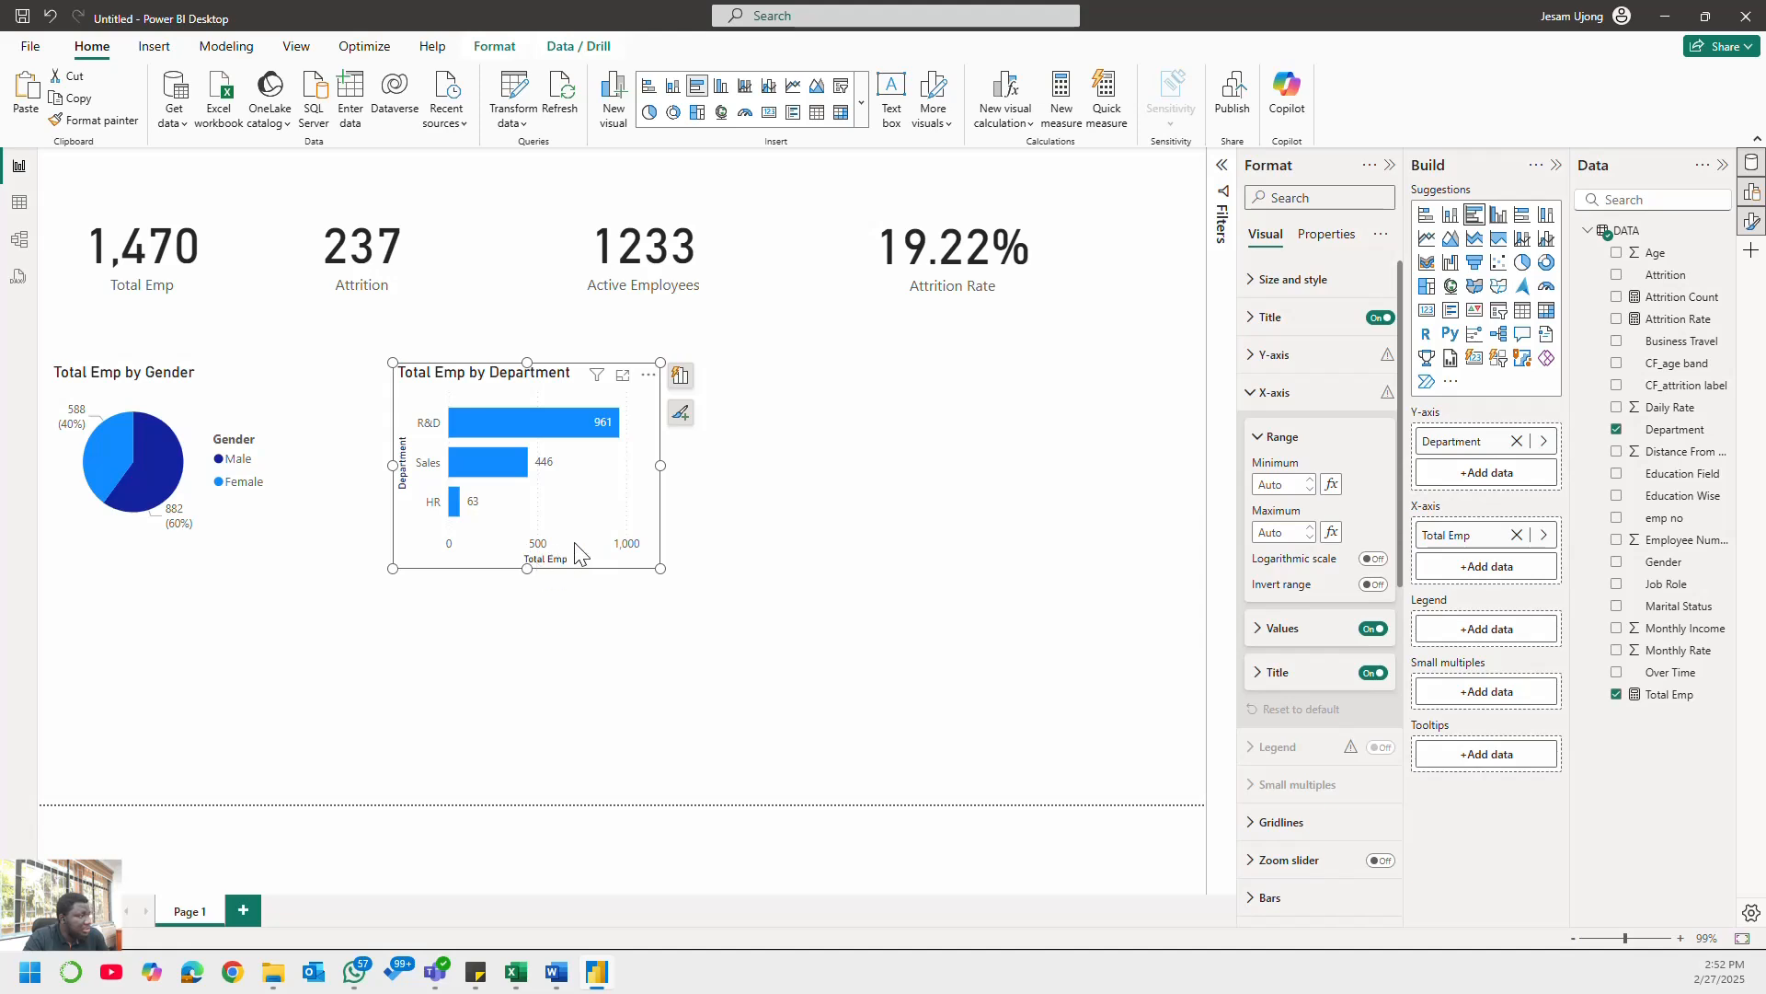
pyautogui.click(1373, 630)
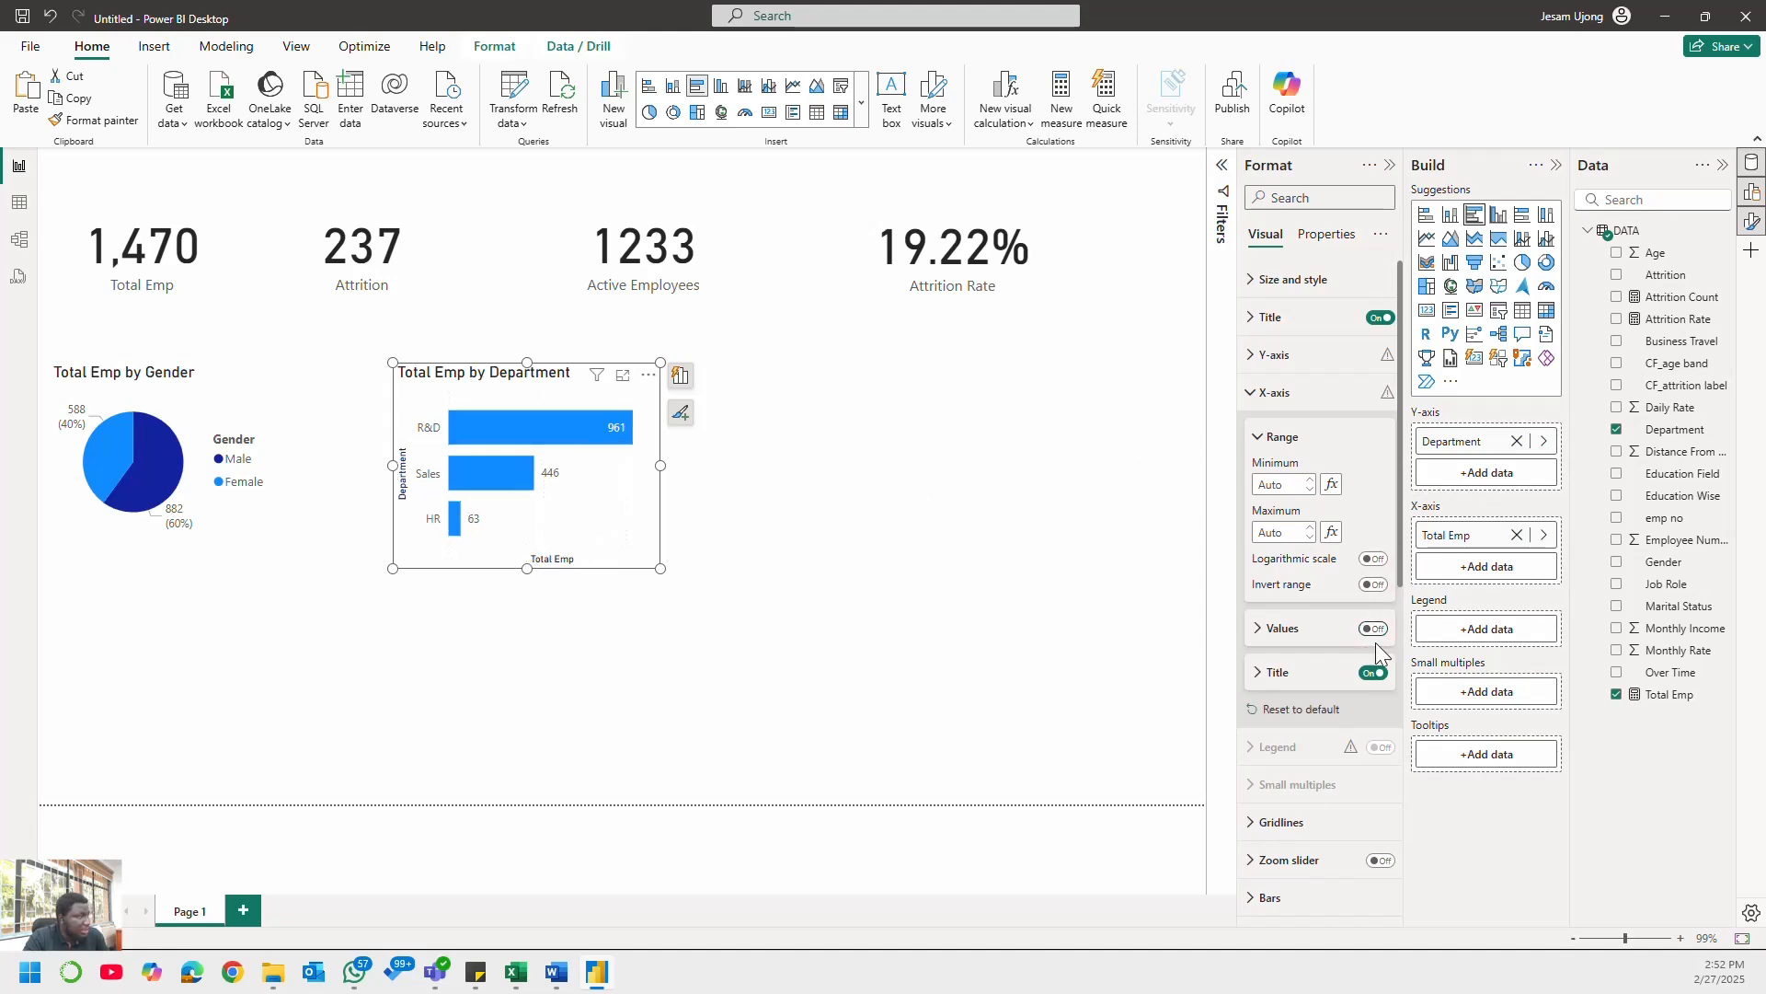
pyautogui.click(1374, 675)
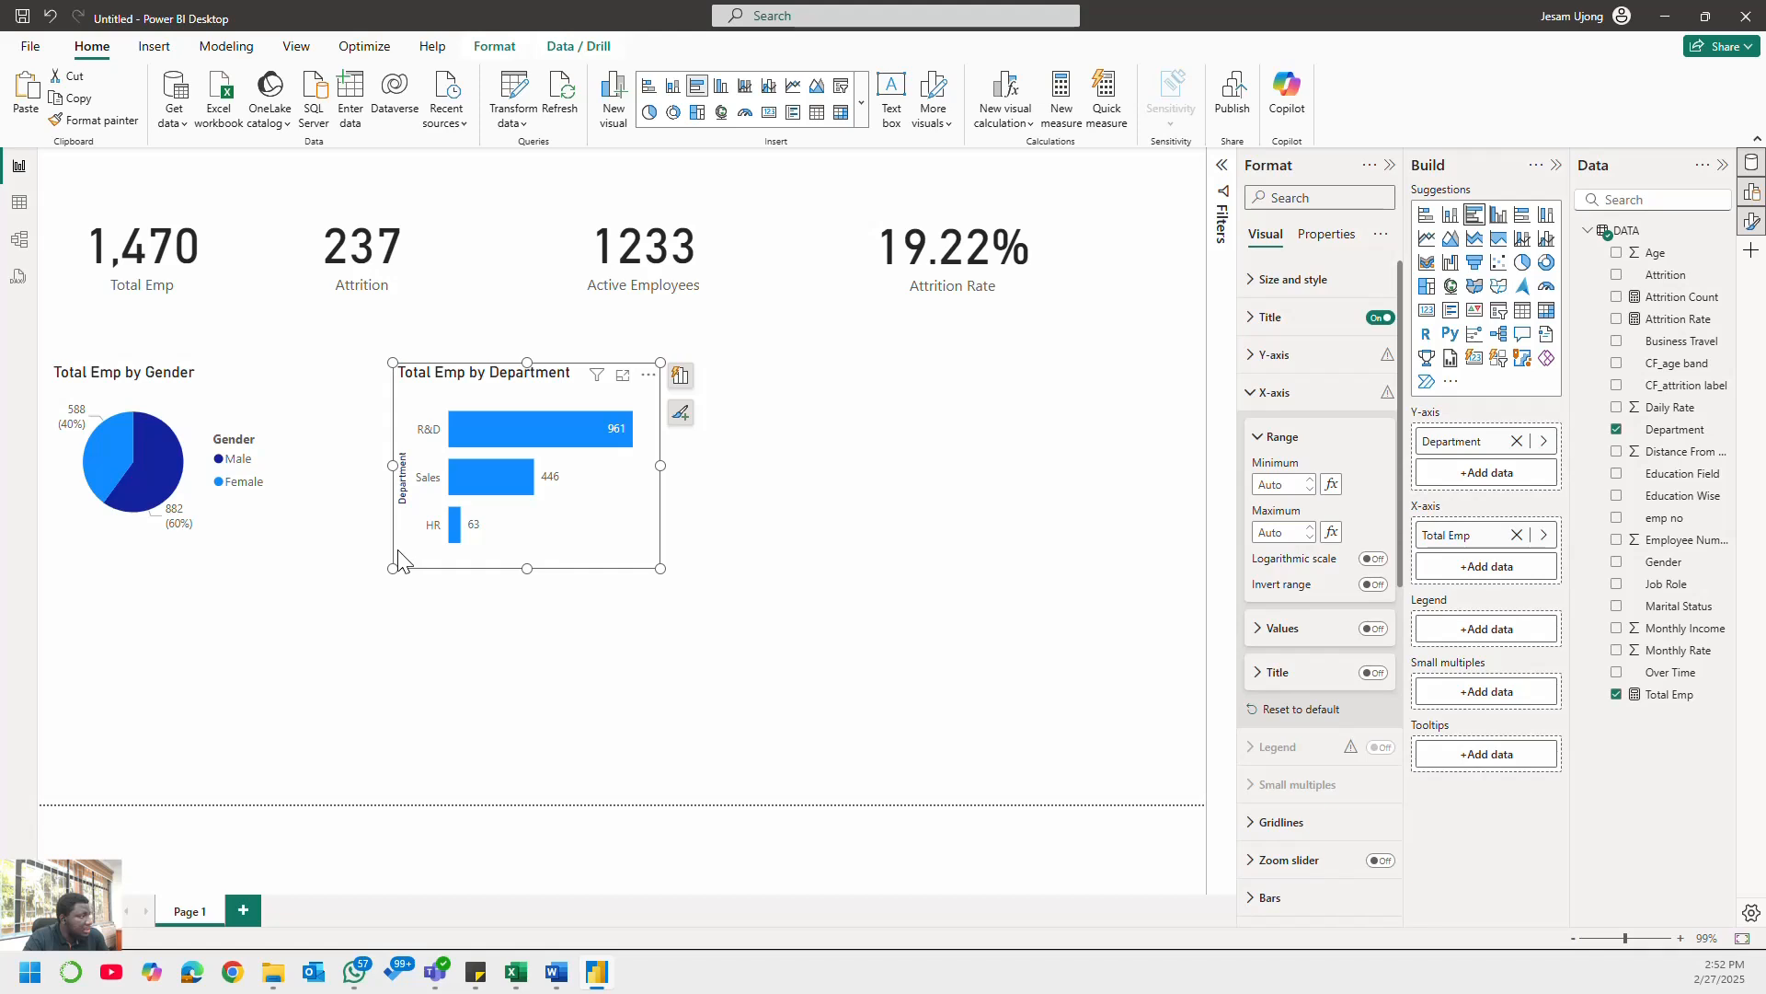
# - Hide the department bar chart's Y-axis title and deselect the chart
pyautogui.click(1251, 392)
pyautogui.click(1253, 355)
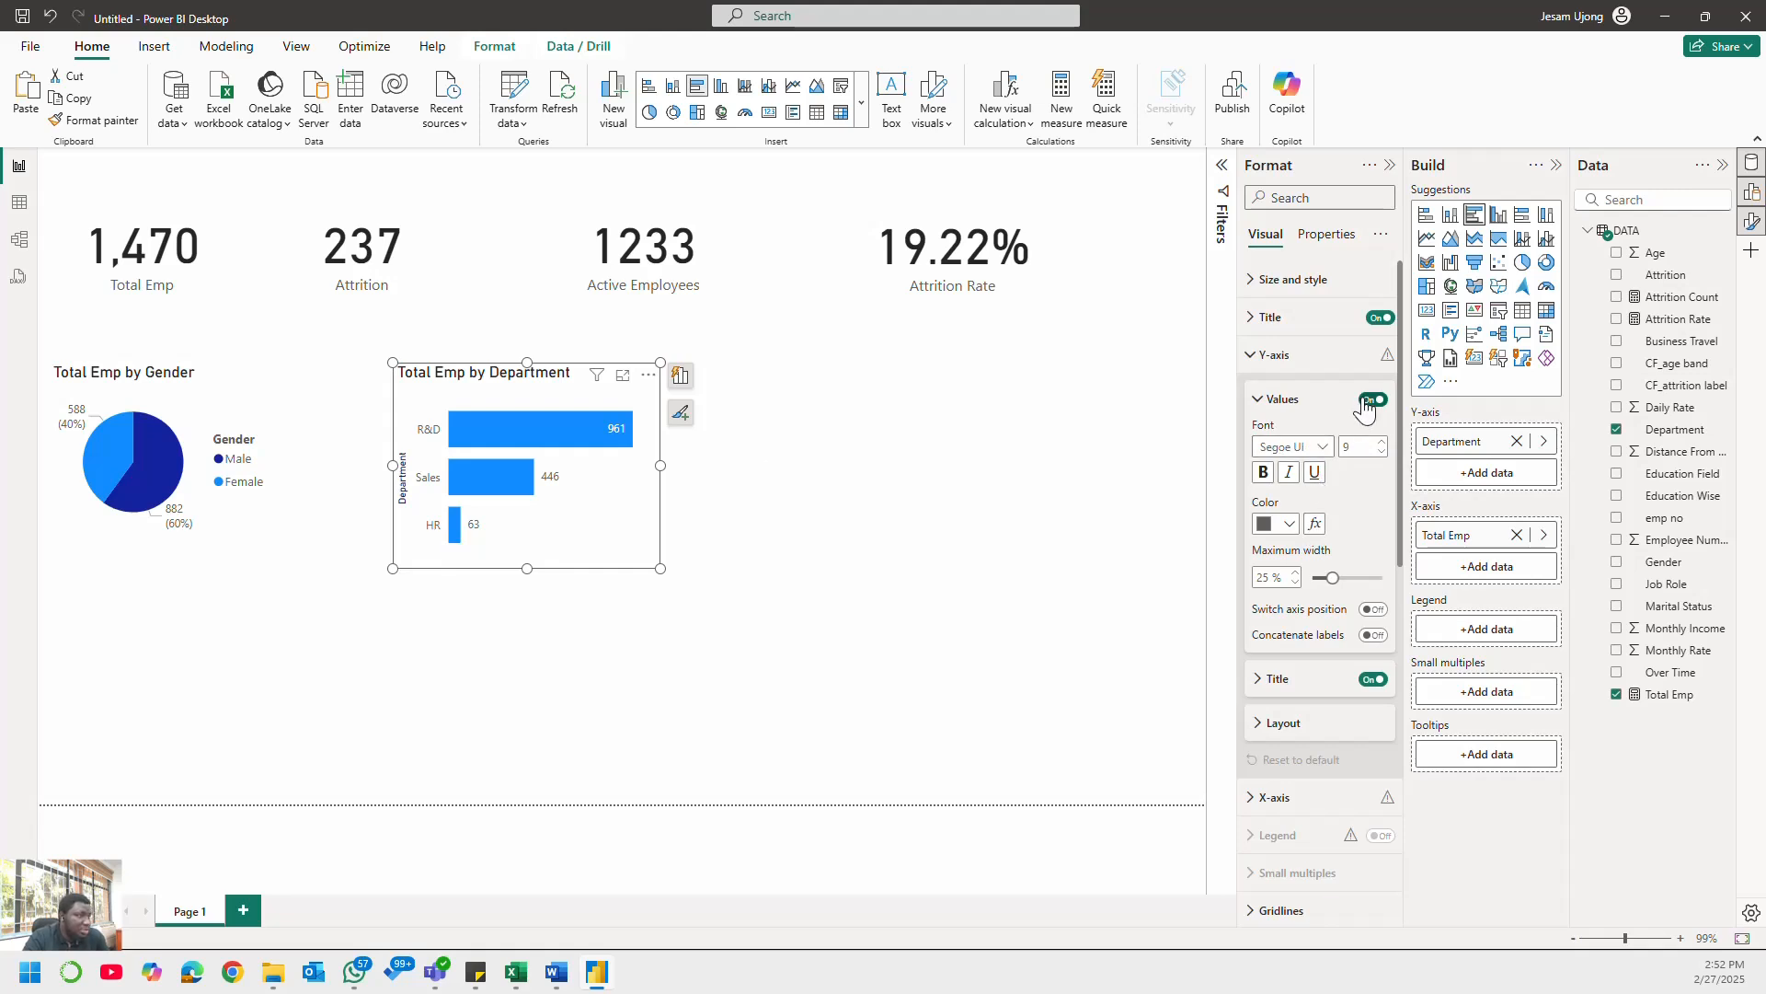
pyautogui.click(1373, 679)
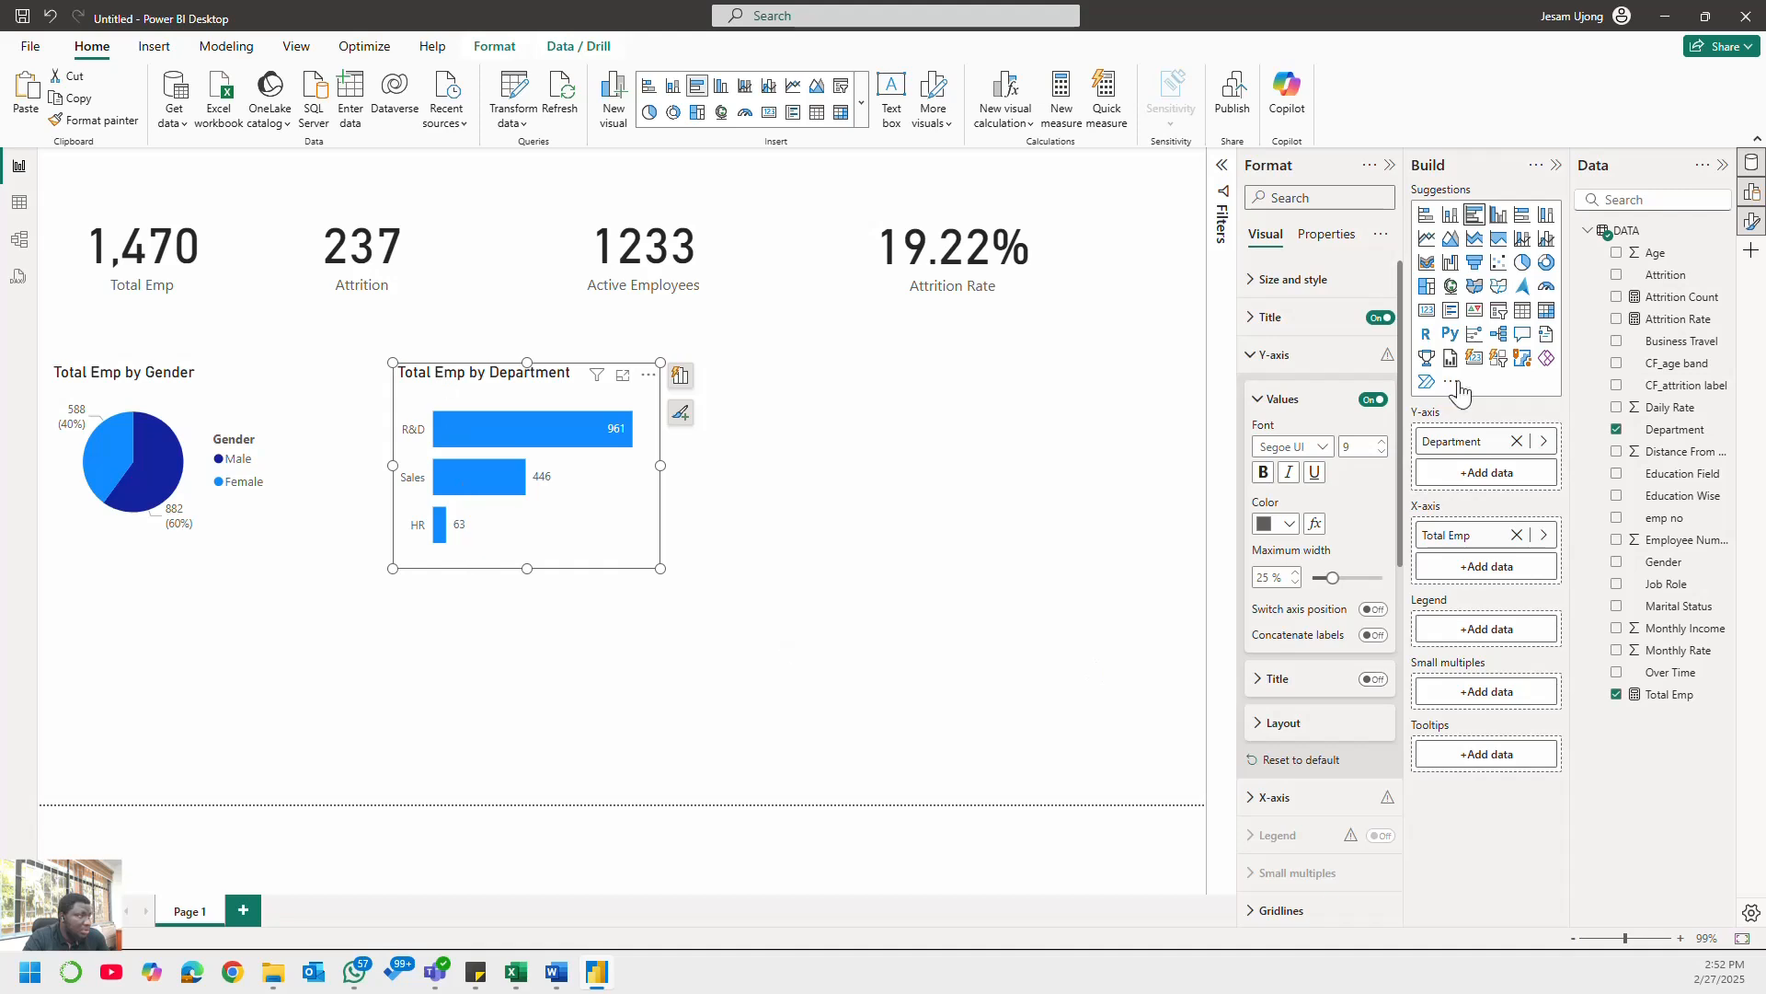
pyautogui.click(1263, 366)
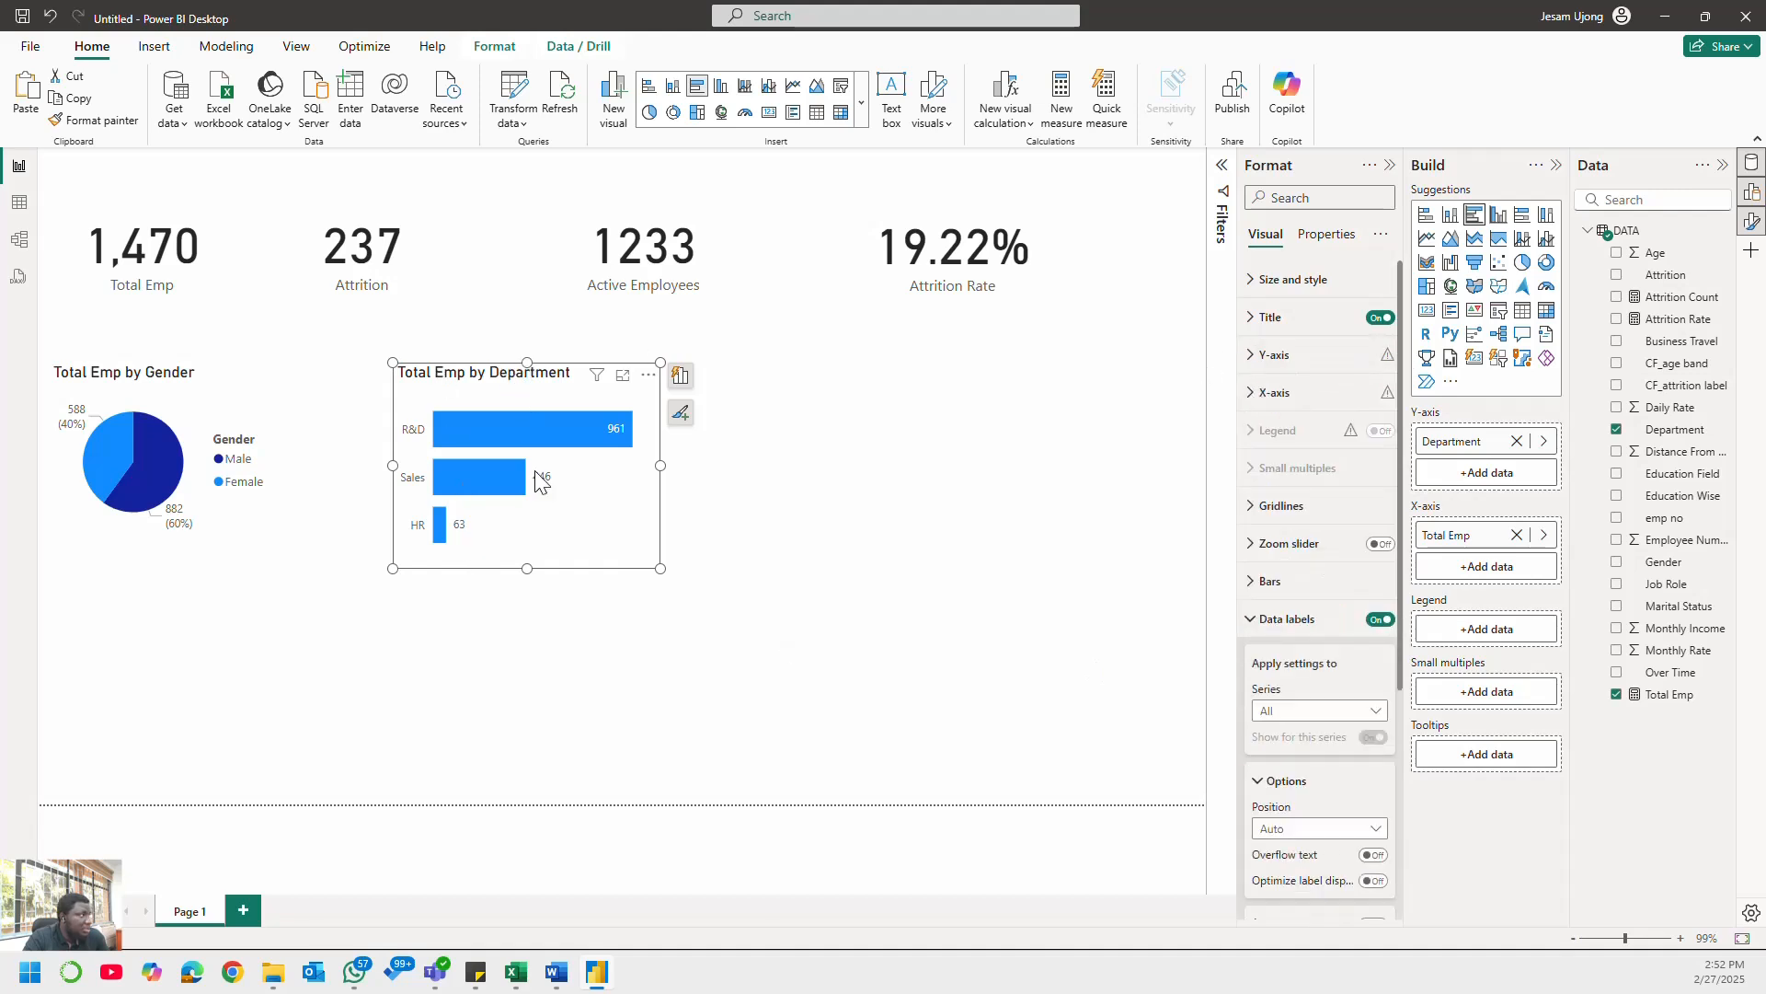
pyautogui.click(737, 528)
pyautogui.click(592, 552)
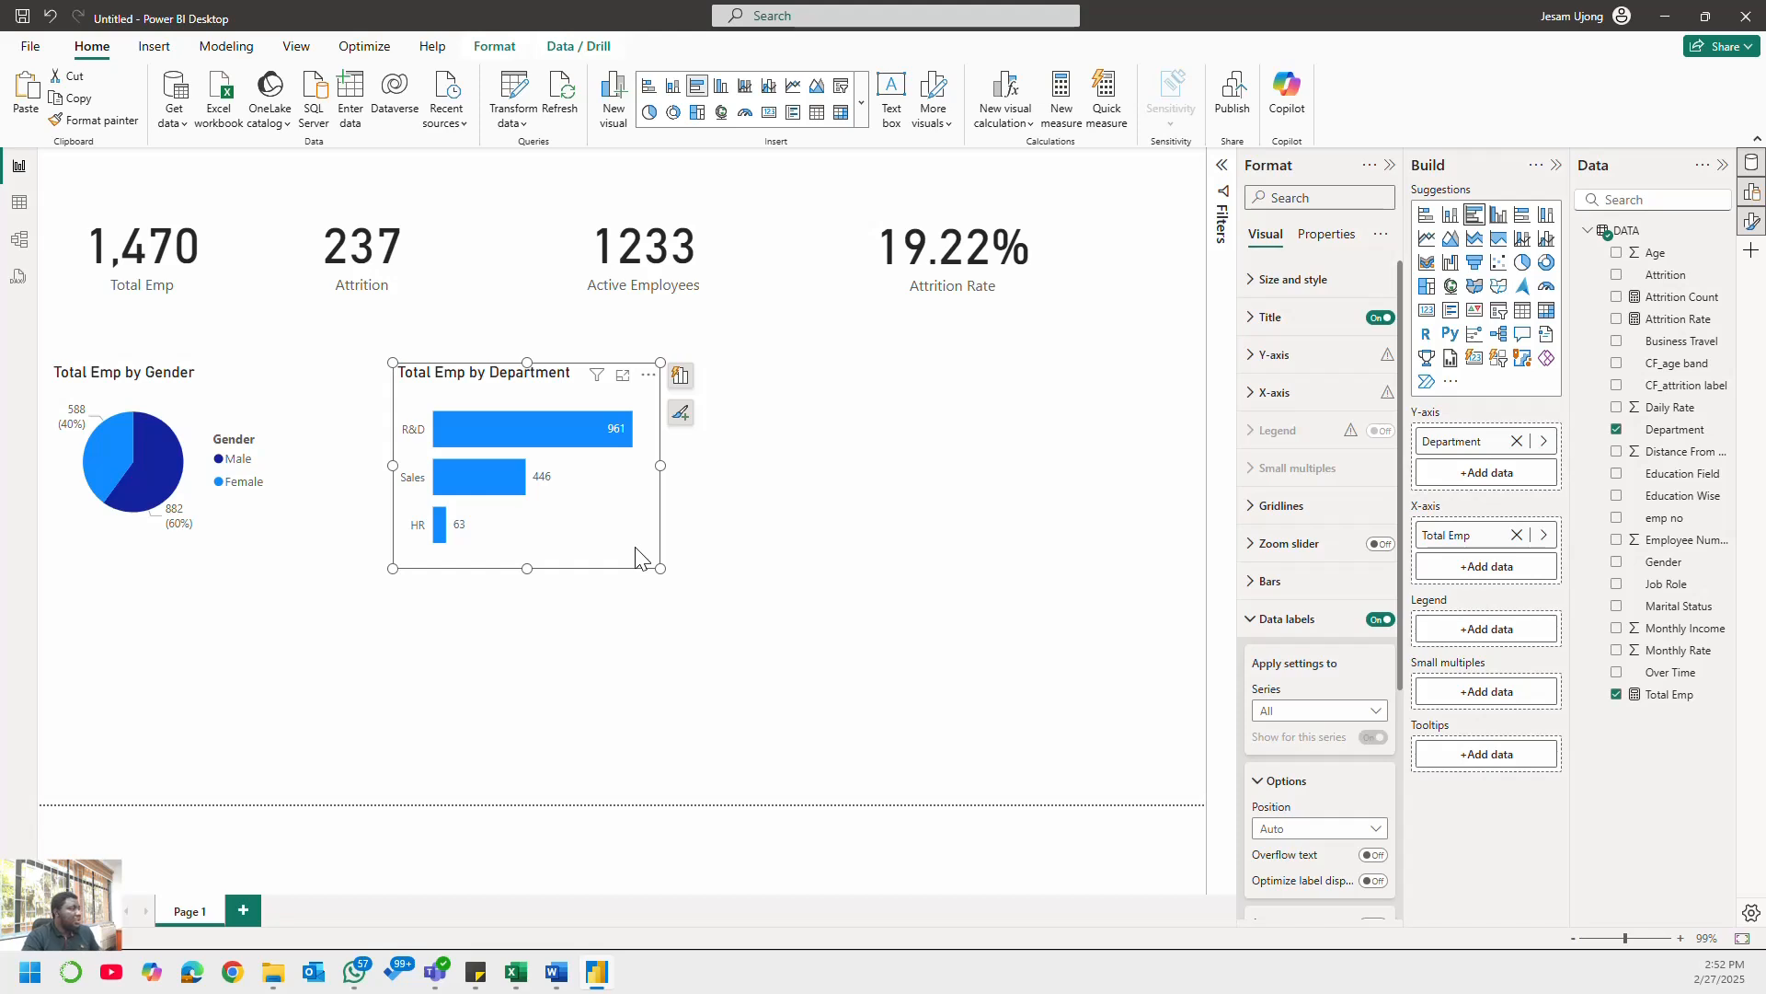
pyautogui.click(611, 615)
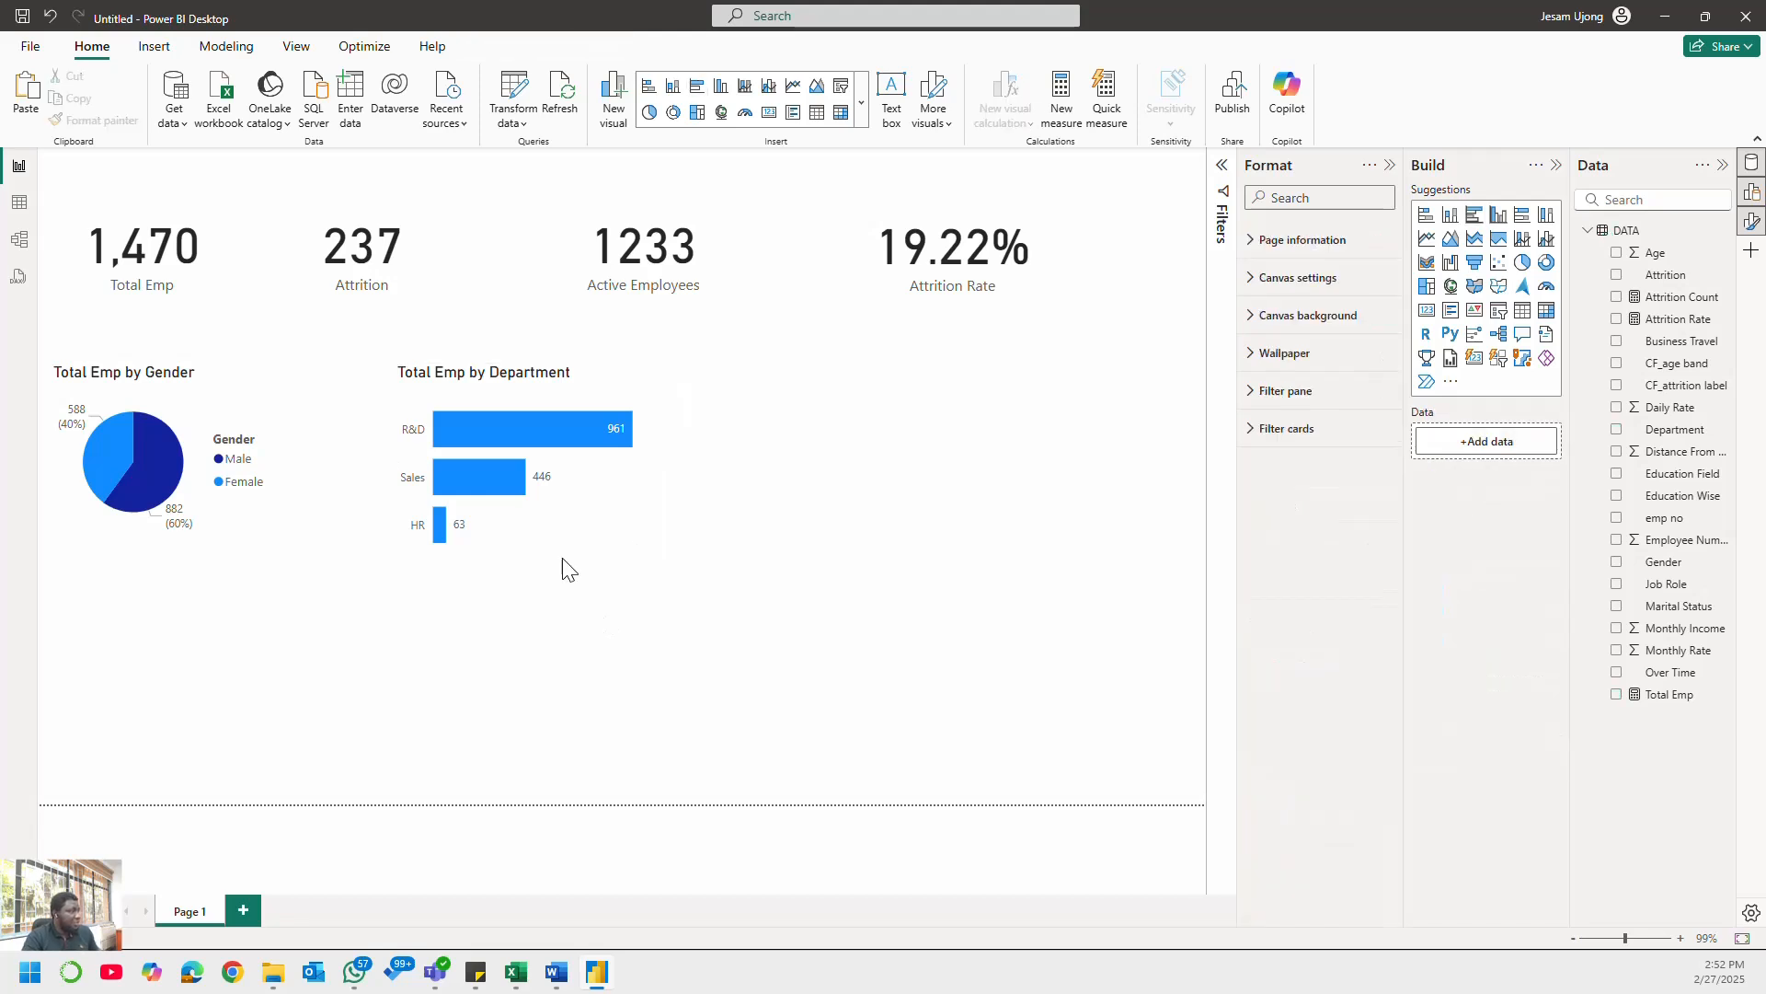
# - Check the KPI list in Word and the CF_age band groups in Power BI's table, and insert a clustered column chart beside the department chart
pyautogui.click(558, 973)
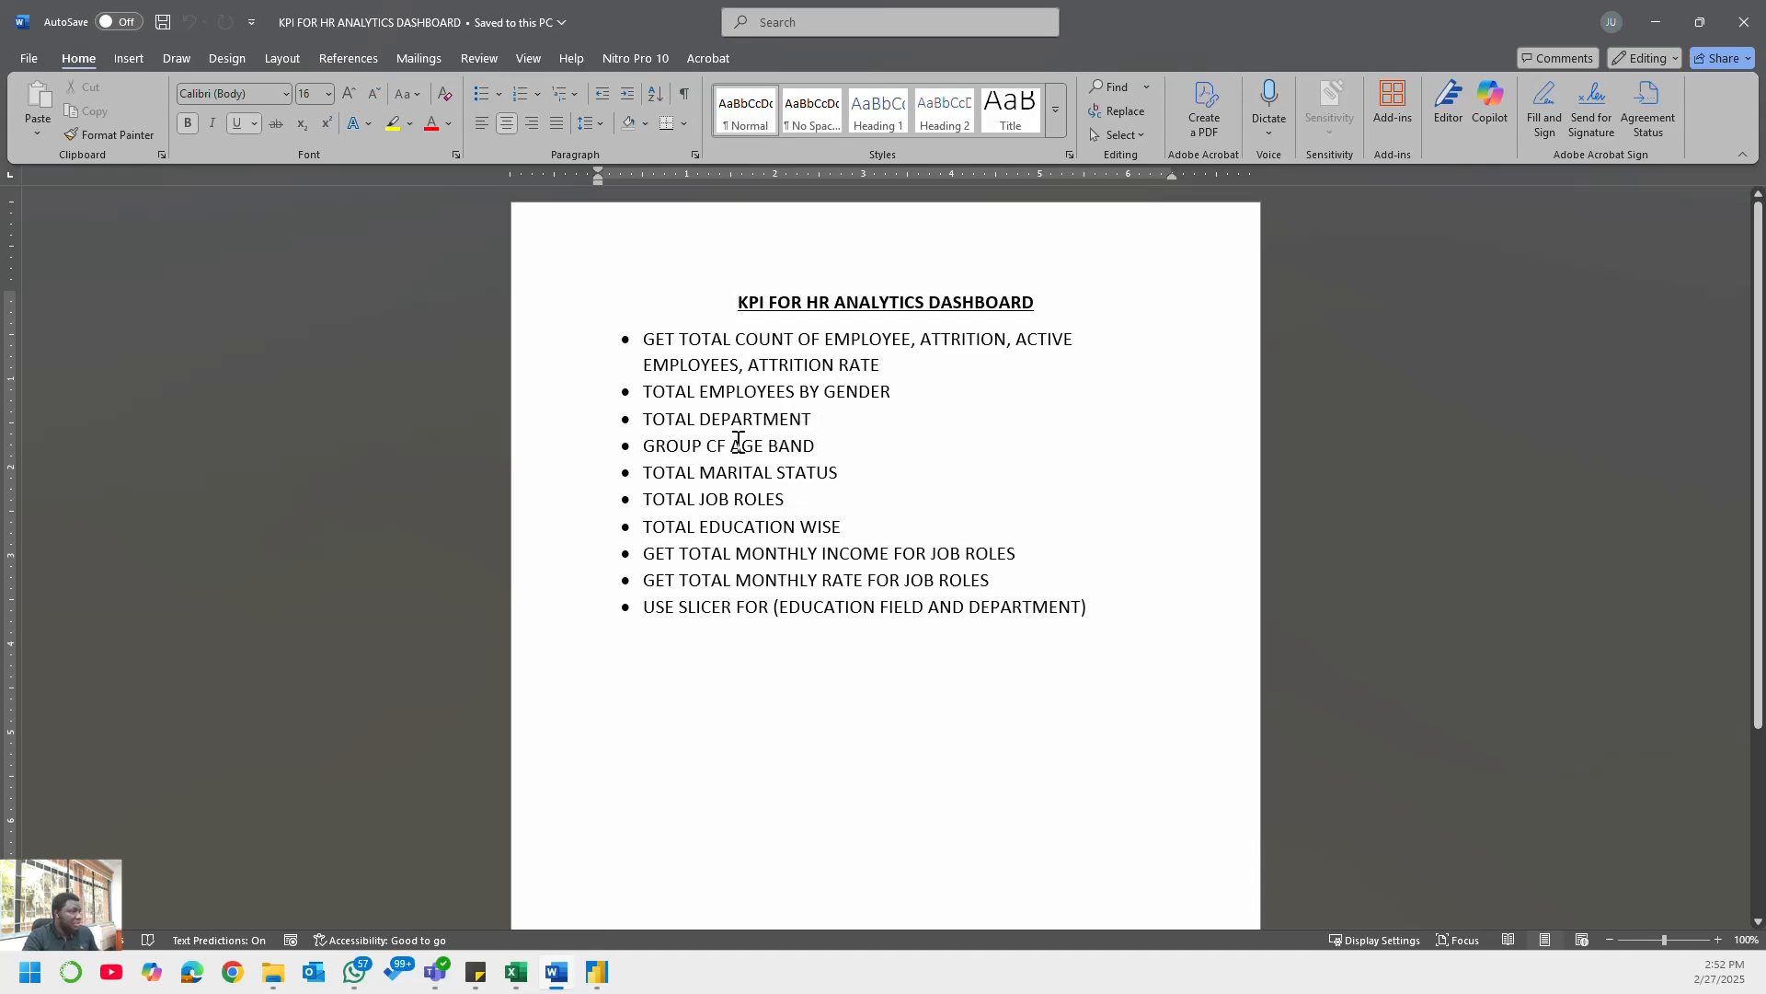
pyautogui.hotkey('alt', 'Tab')
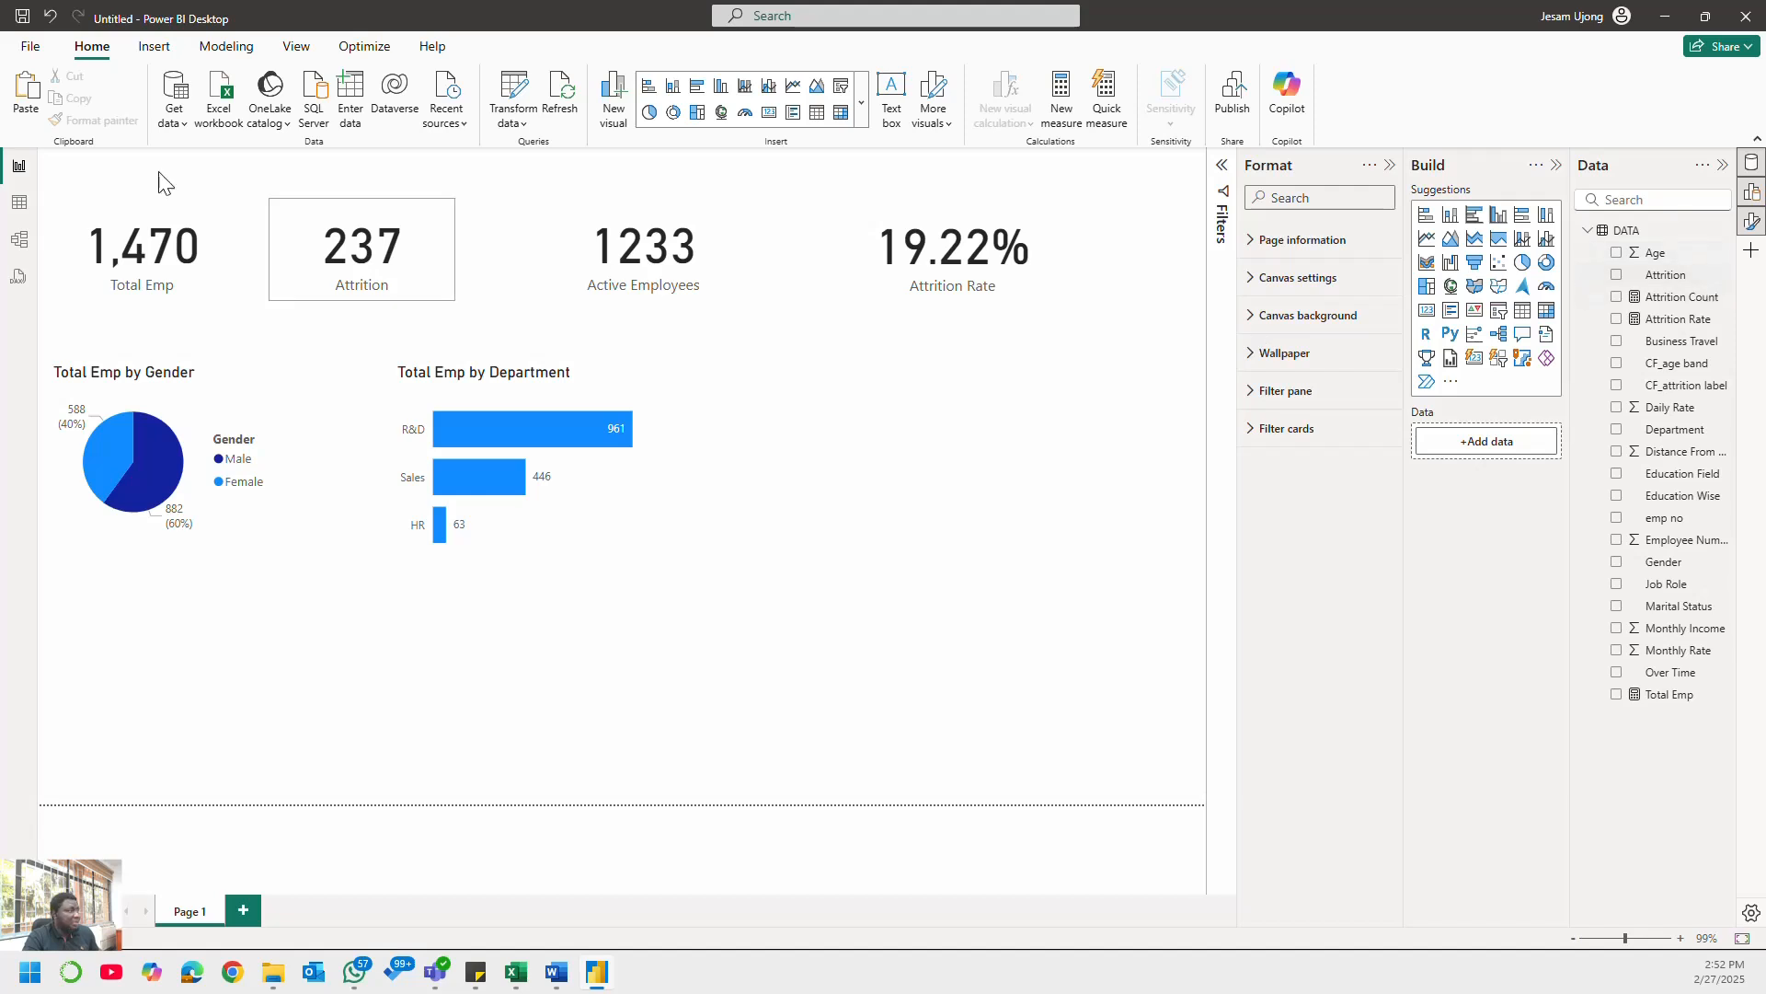
pyautogui.click(18, 203)
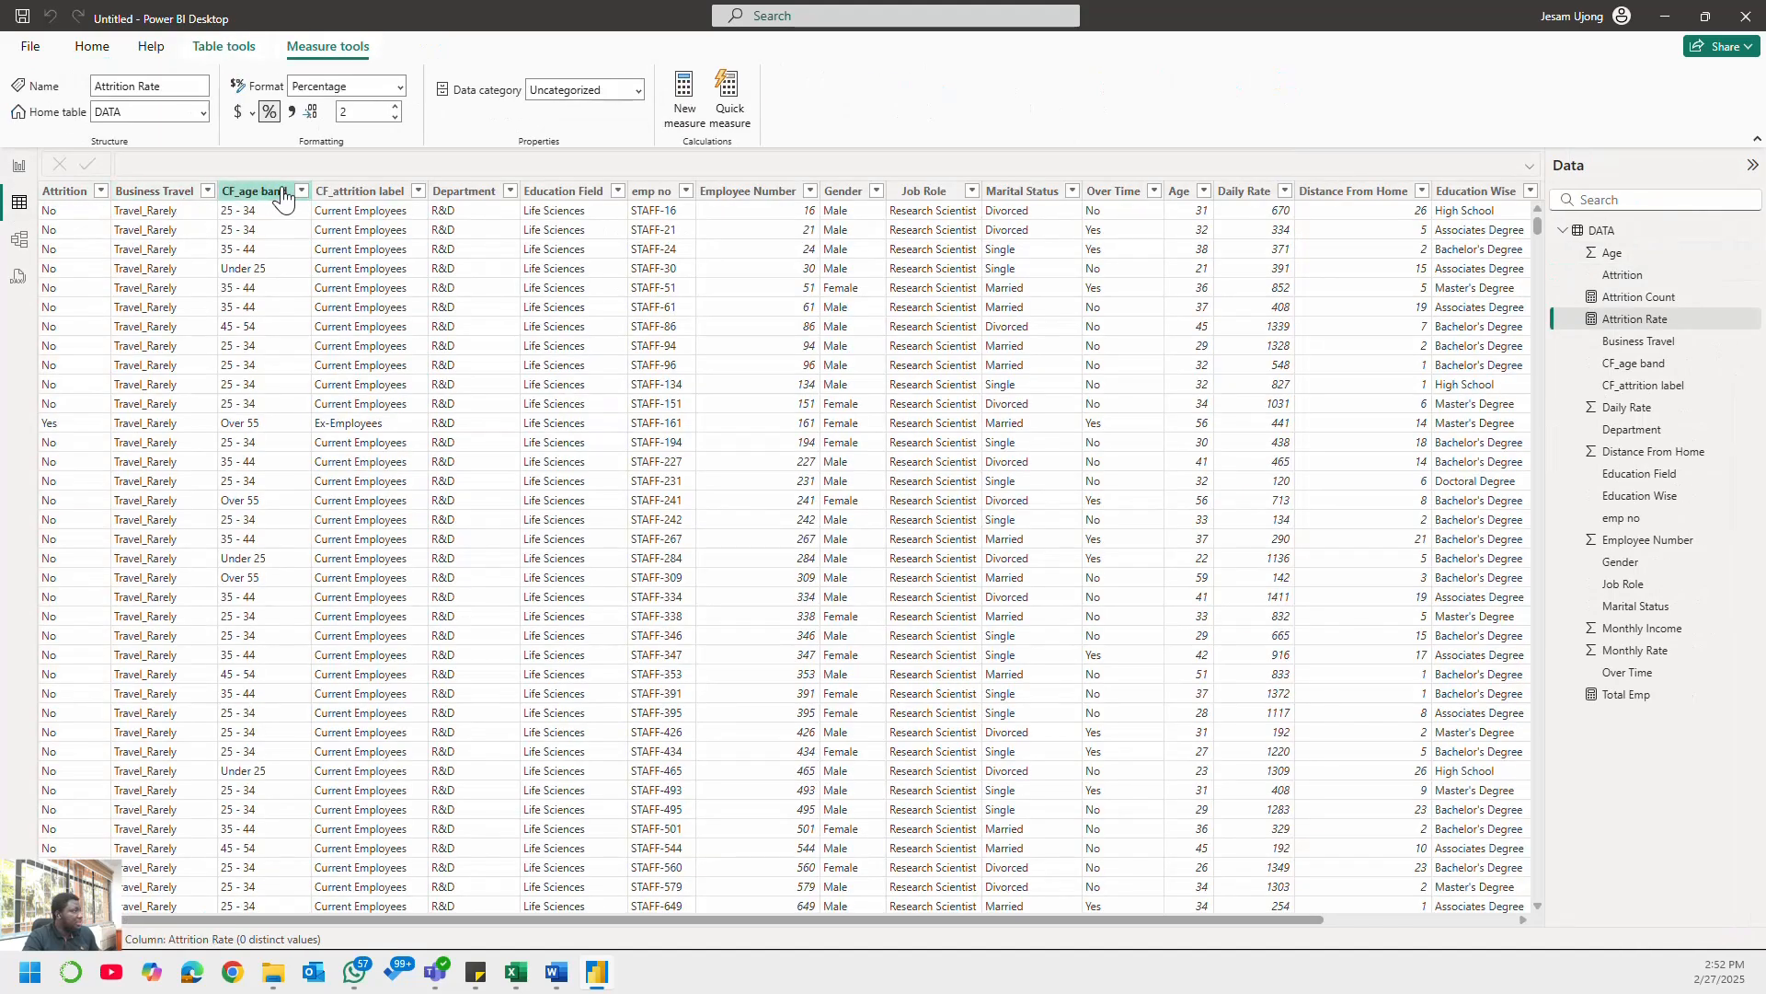
pyautogui.click(301, 192)
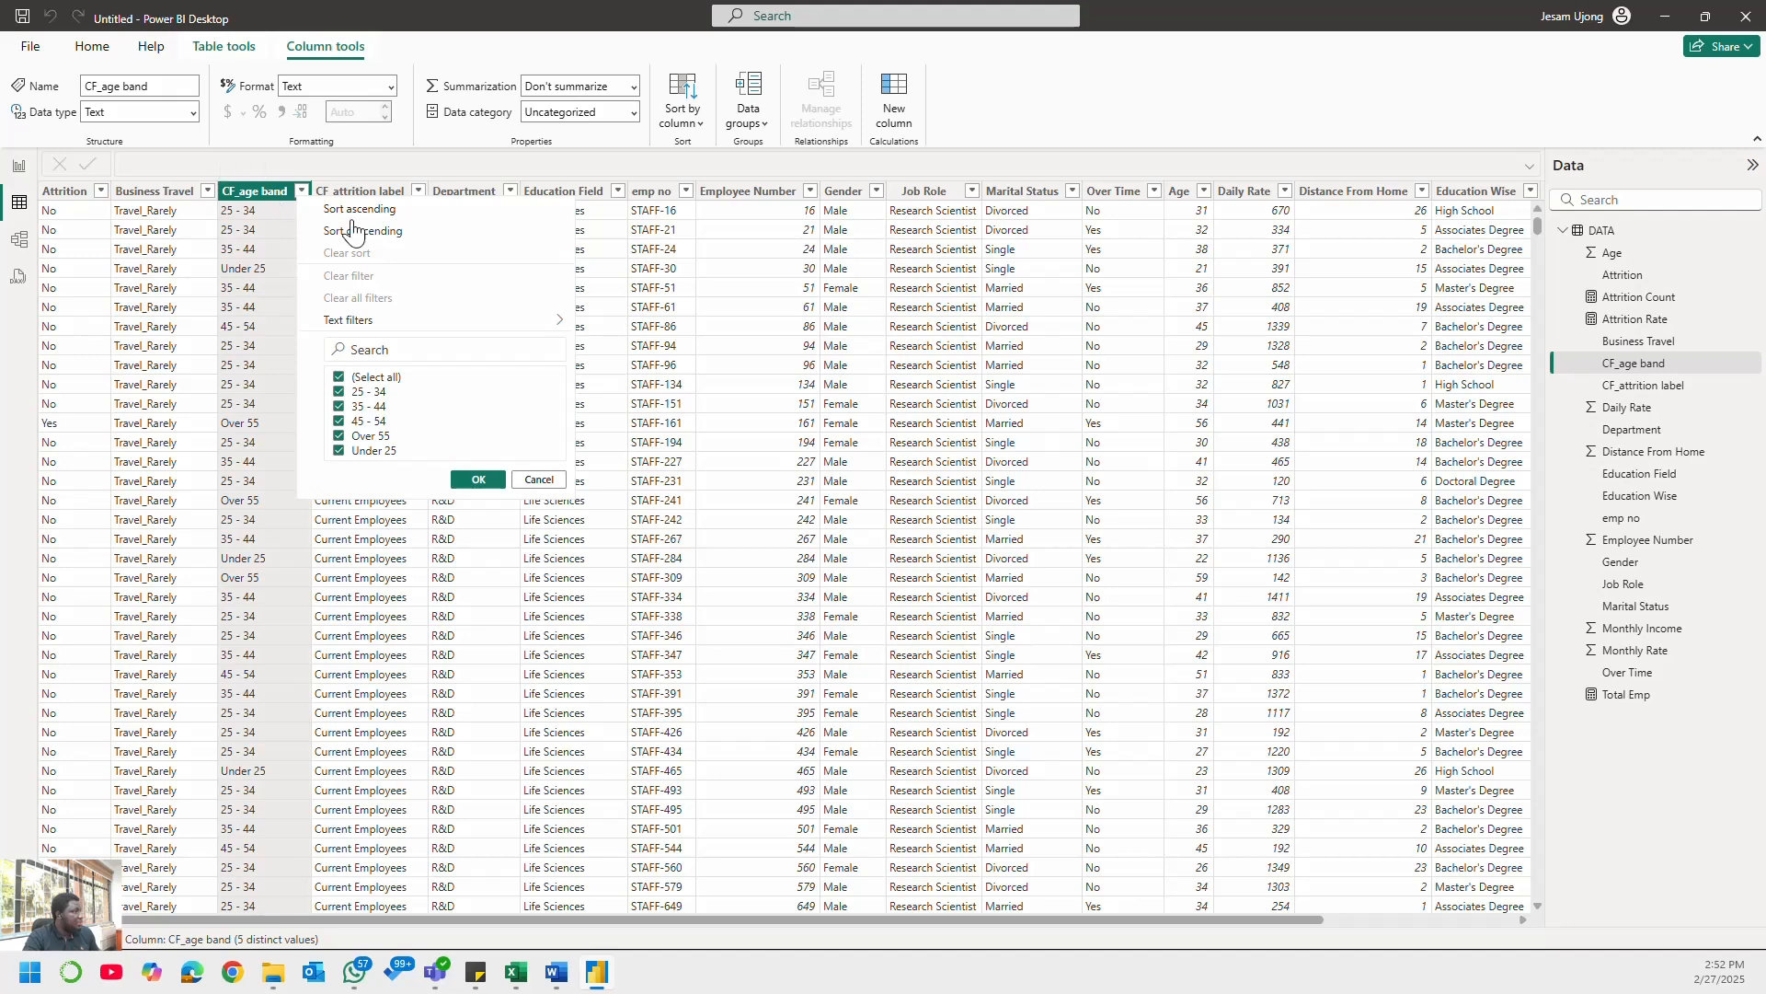
pyautogui.click(19, 167)
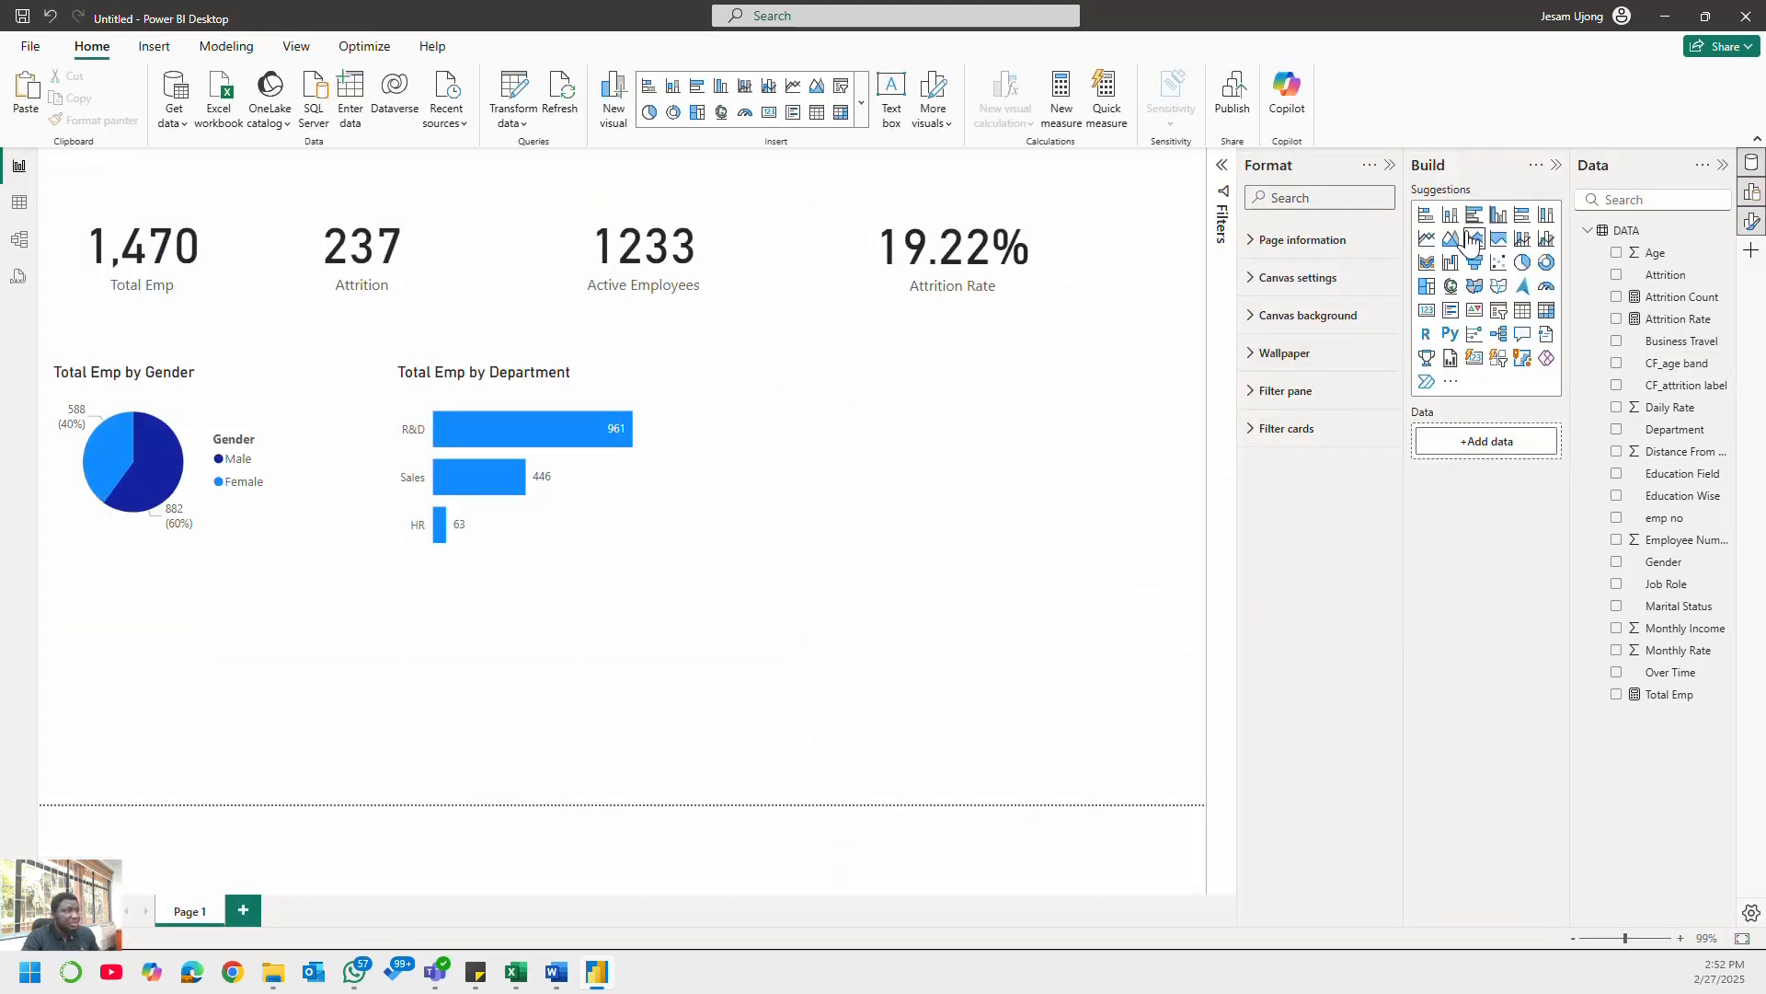
pyautogui.click(1498, 217)
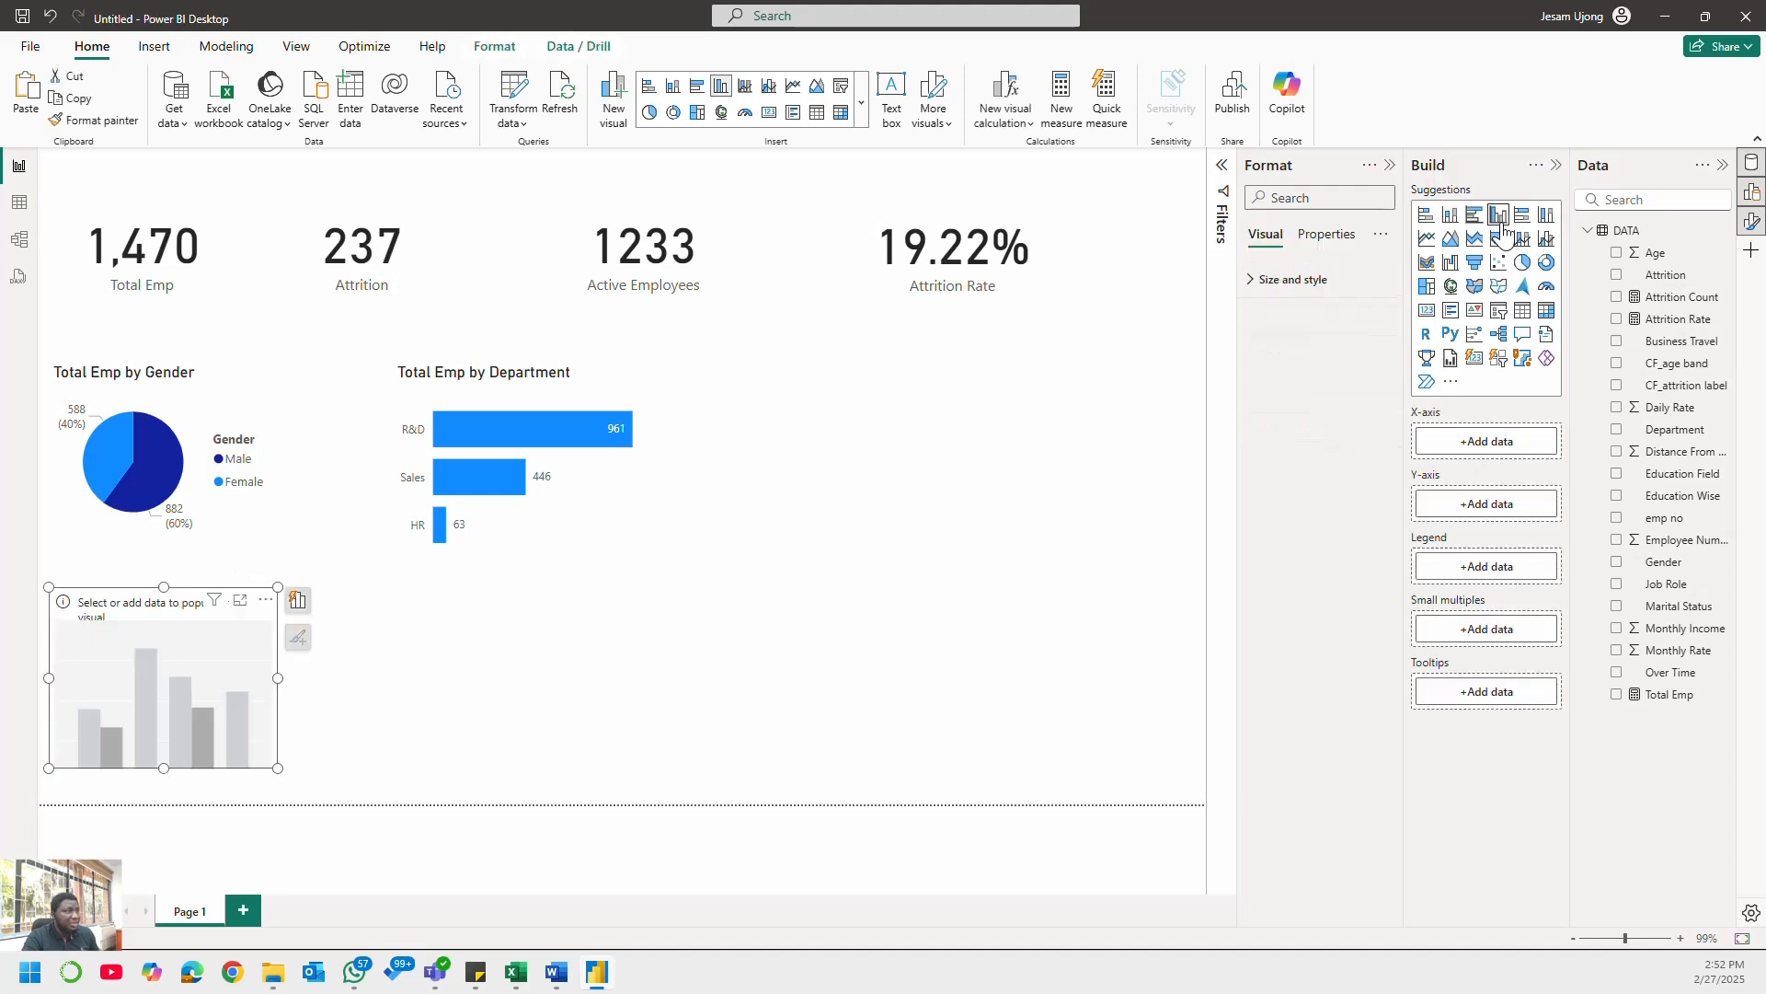
pyautogui.moveTo(202, 610); pyautogui.dragTo(875, 397)
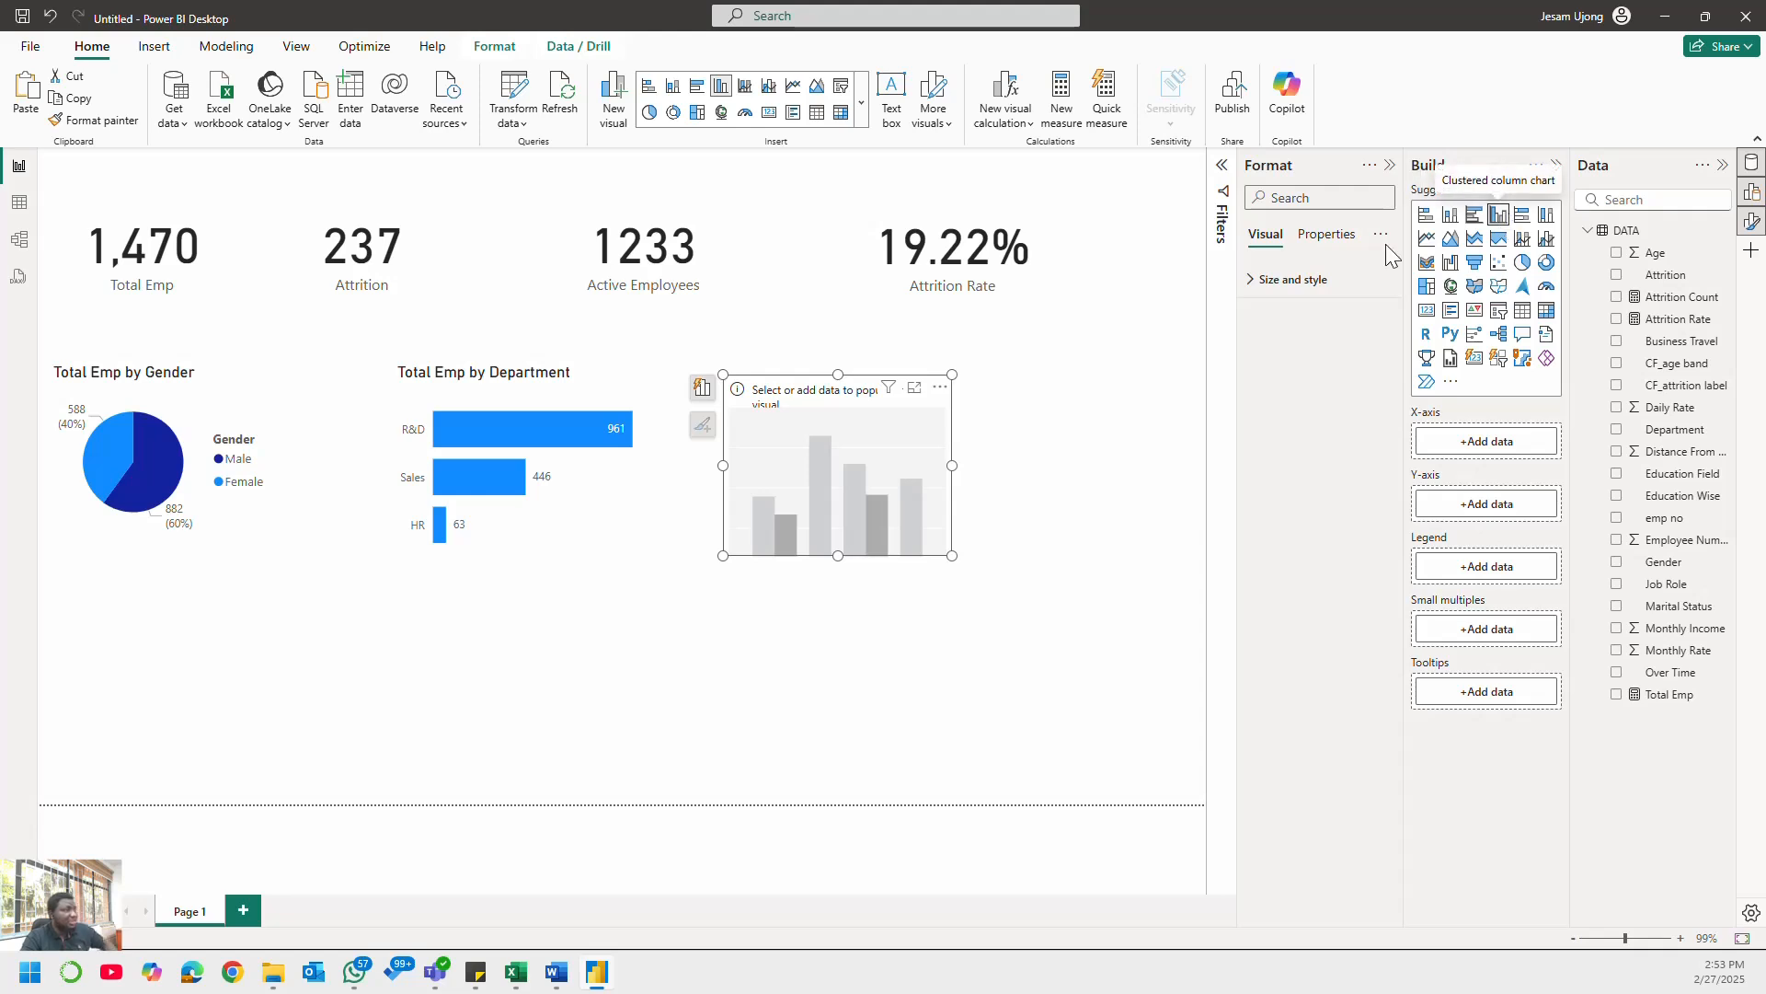
pyautogui.moveTo(779, 380); pyautogui.dragTo(790, 373)
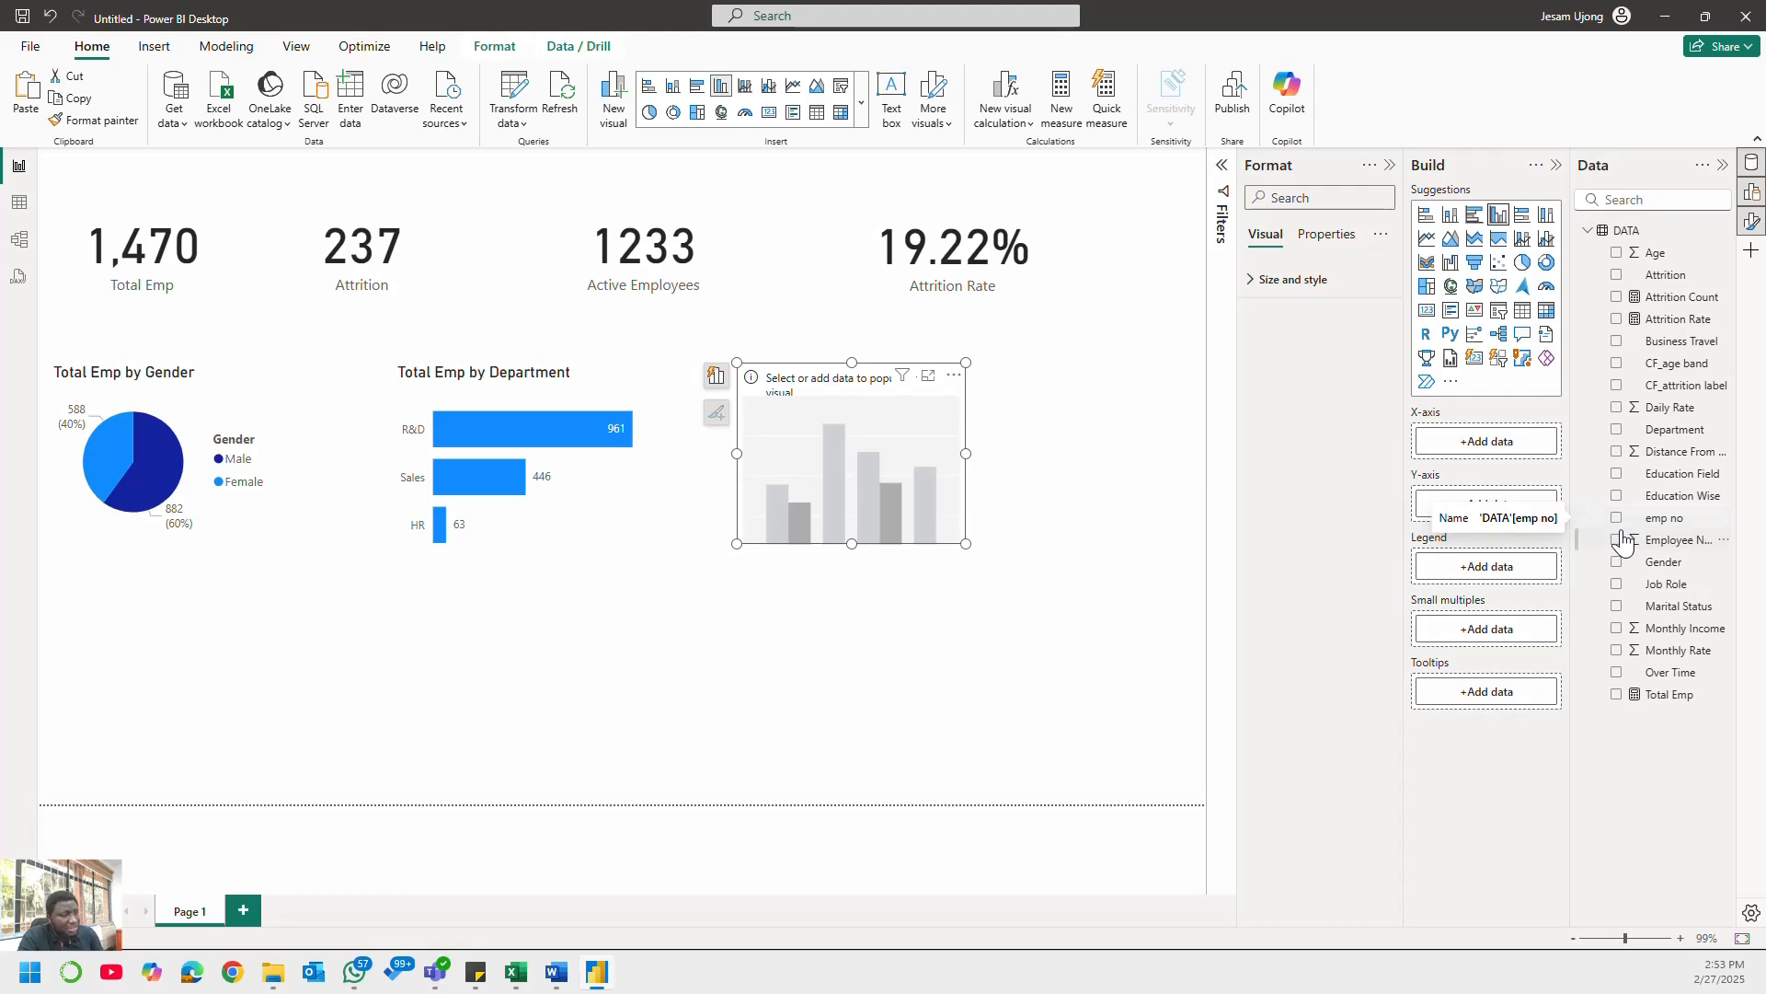
# - Set CF_age band as the column chart's X-axis and Total Emp as its Y-axis, and enlarge the chart
pyautogui.click(1617, 367)
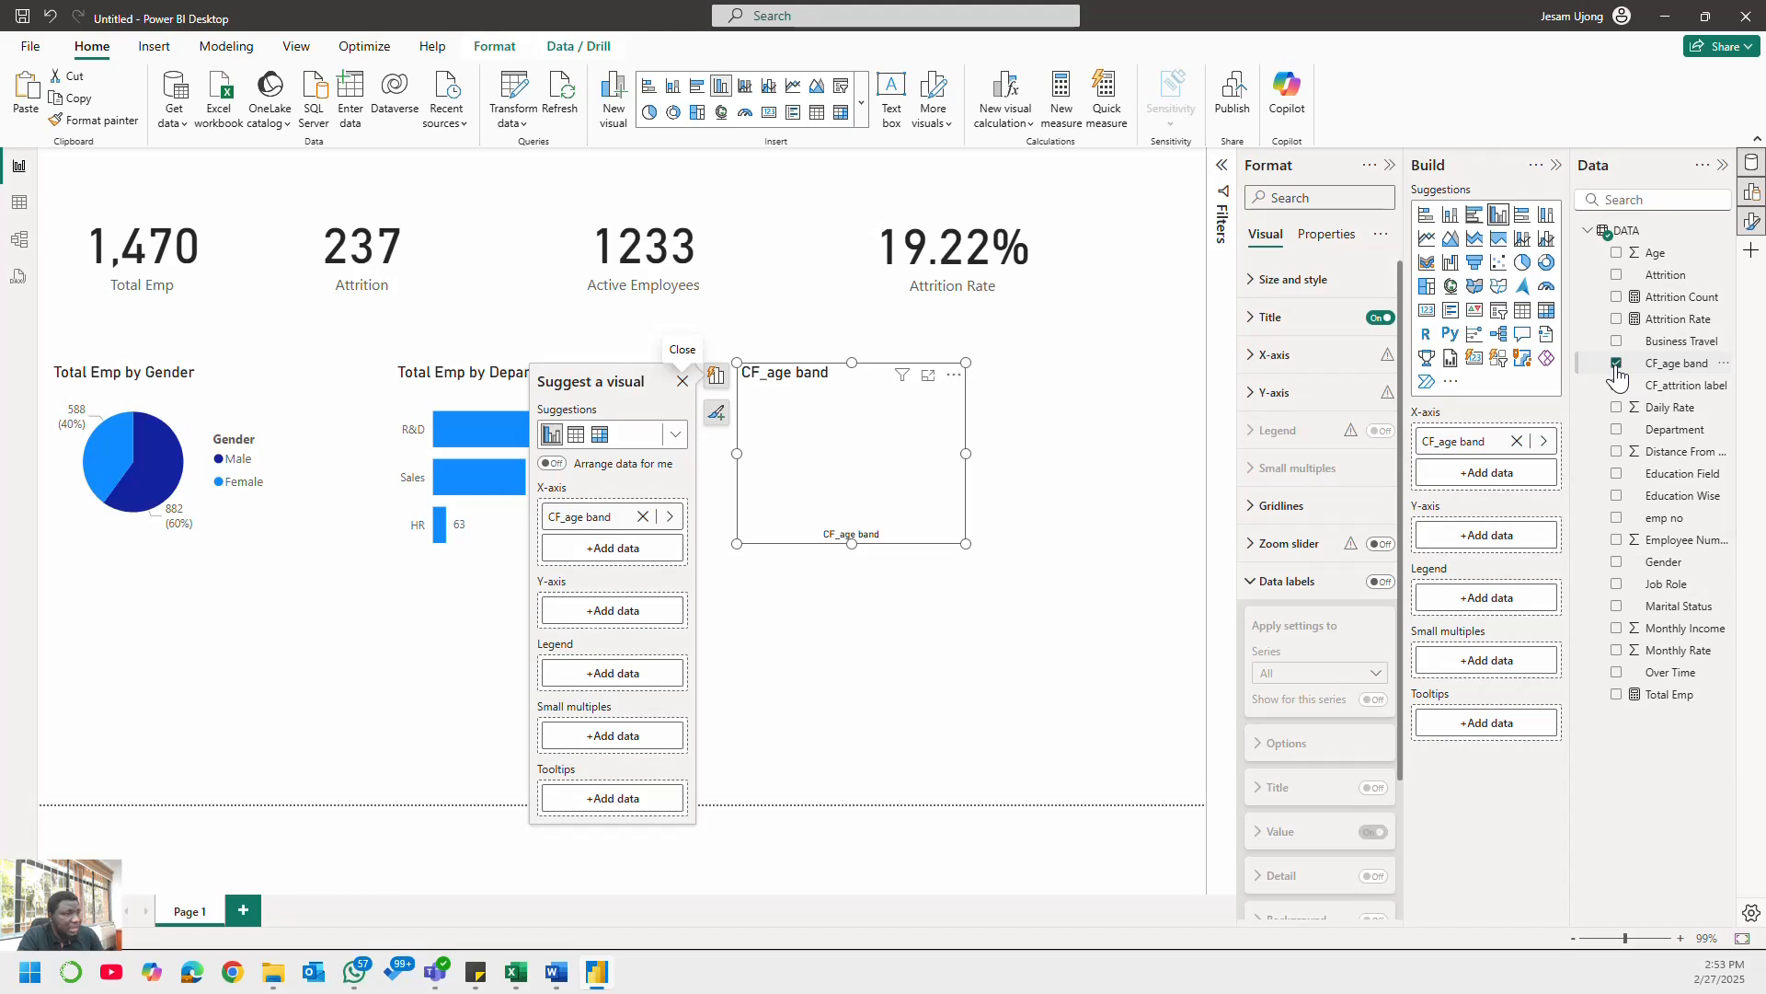
pyautogui.click(1617, 696)
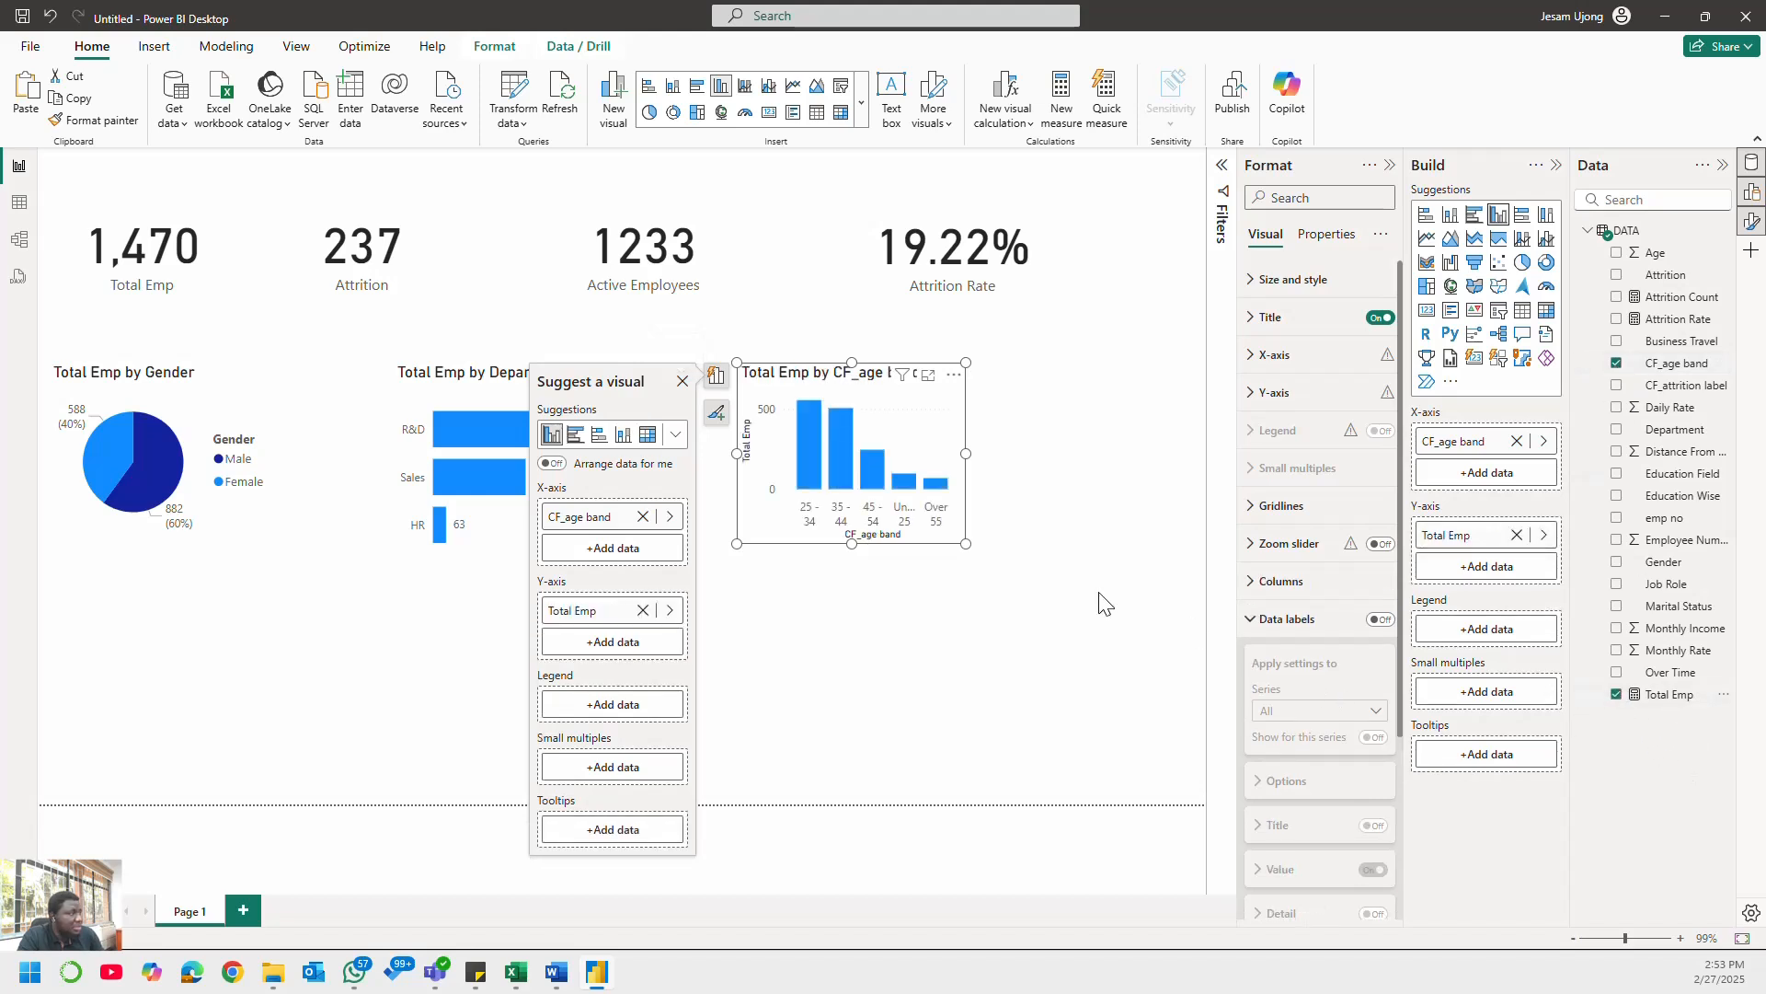
pyautogui.moveTo(963, 543); pyautogui.dragTo(1073, 570)
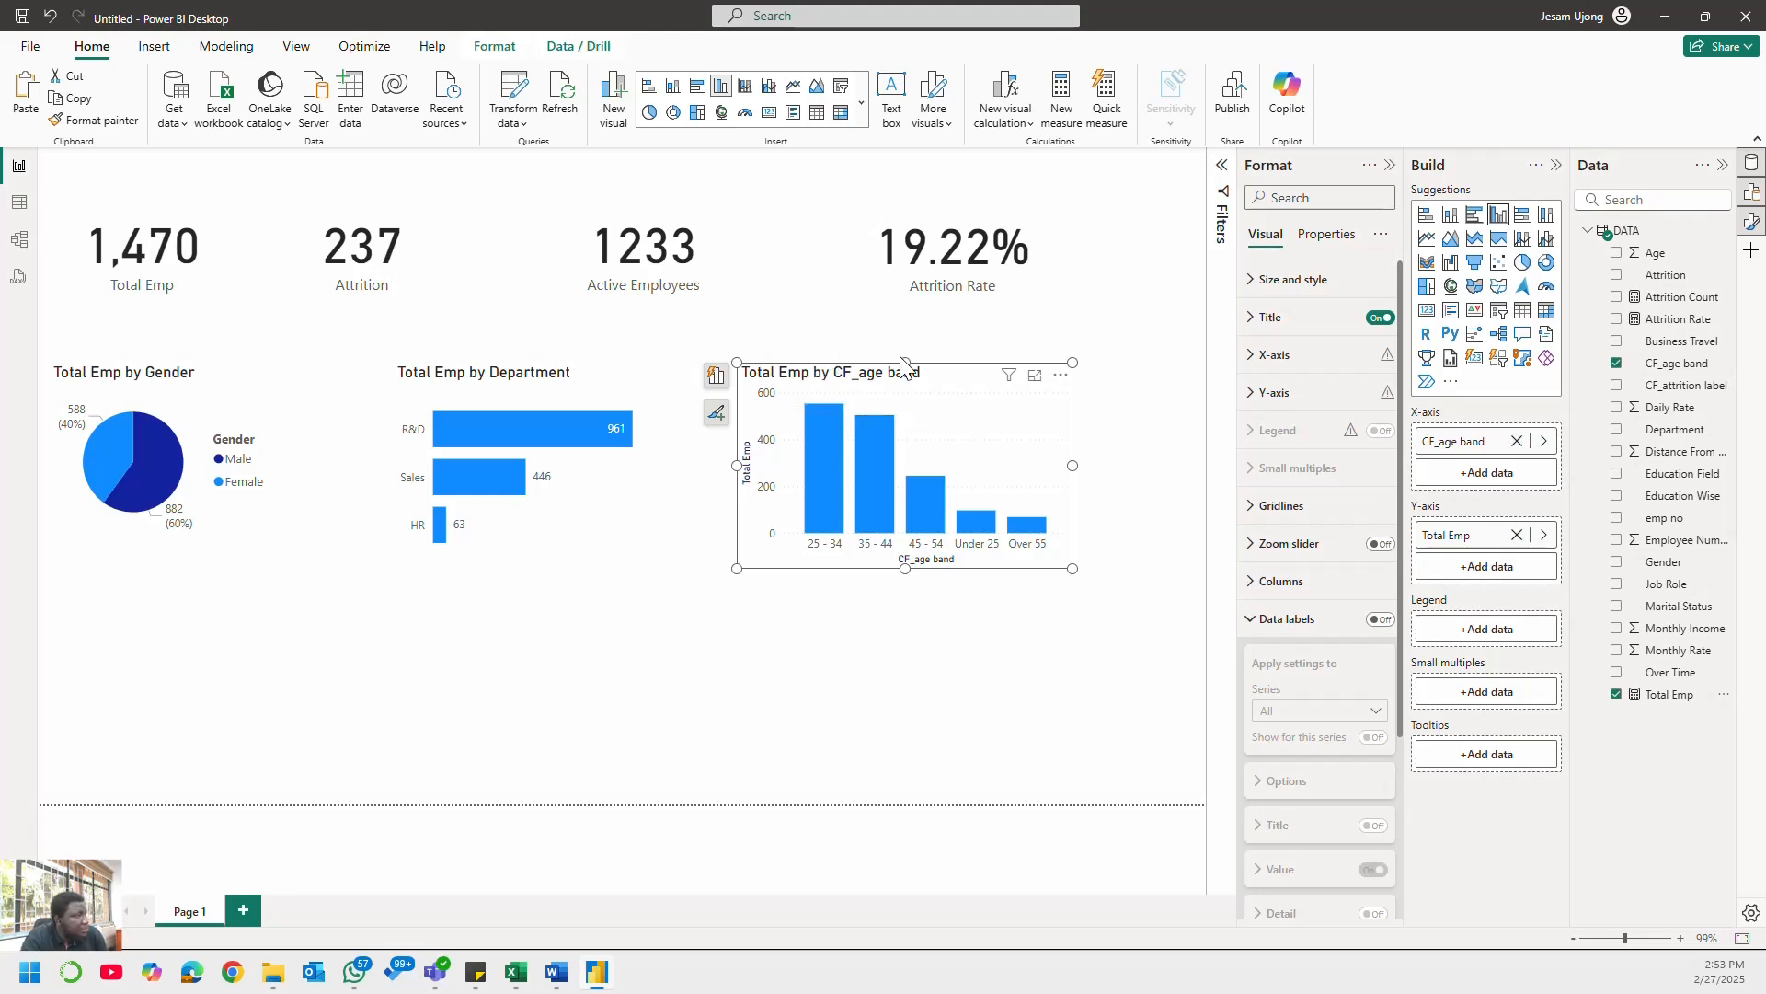
pyautogui.moveTo(902, 361); pyautogui.dragTo(901, 351)
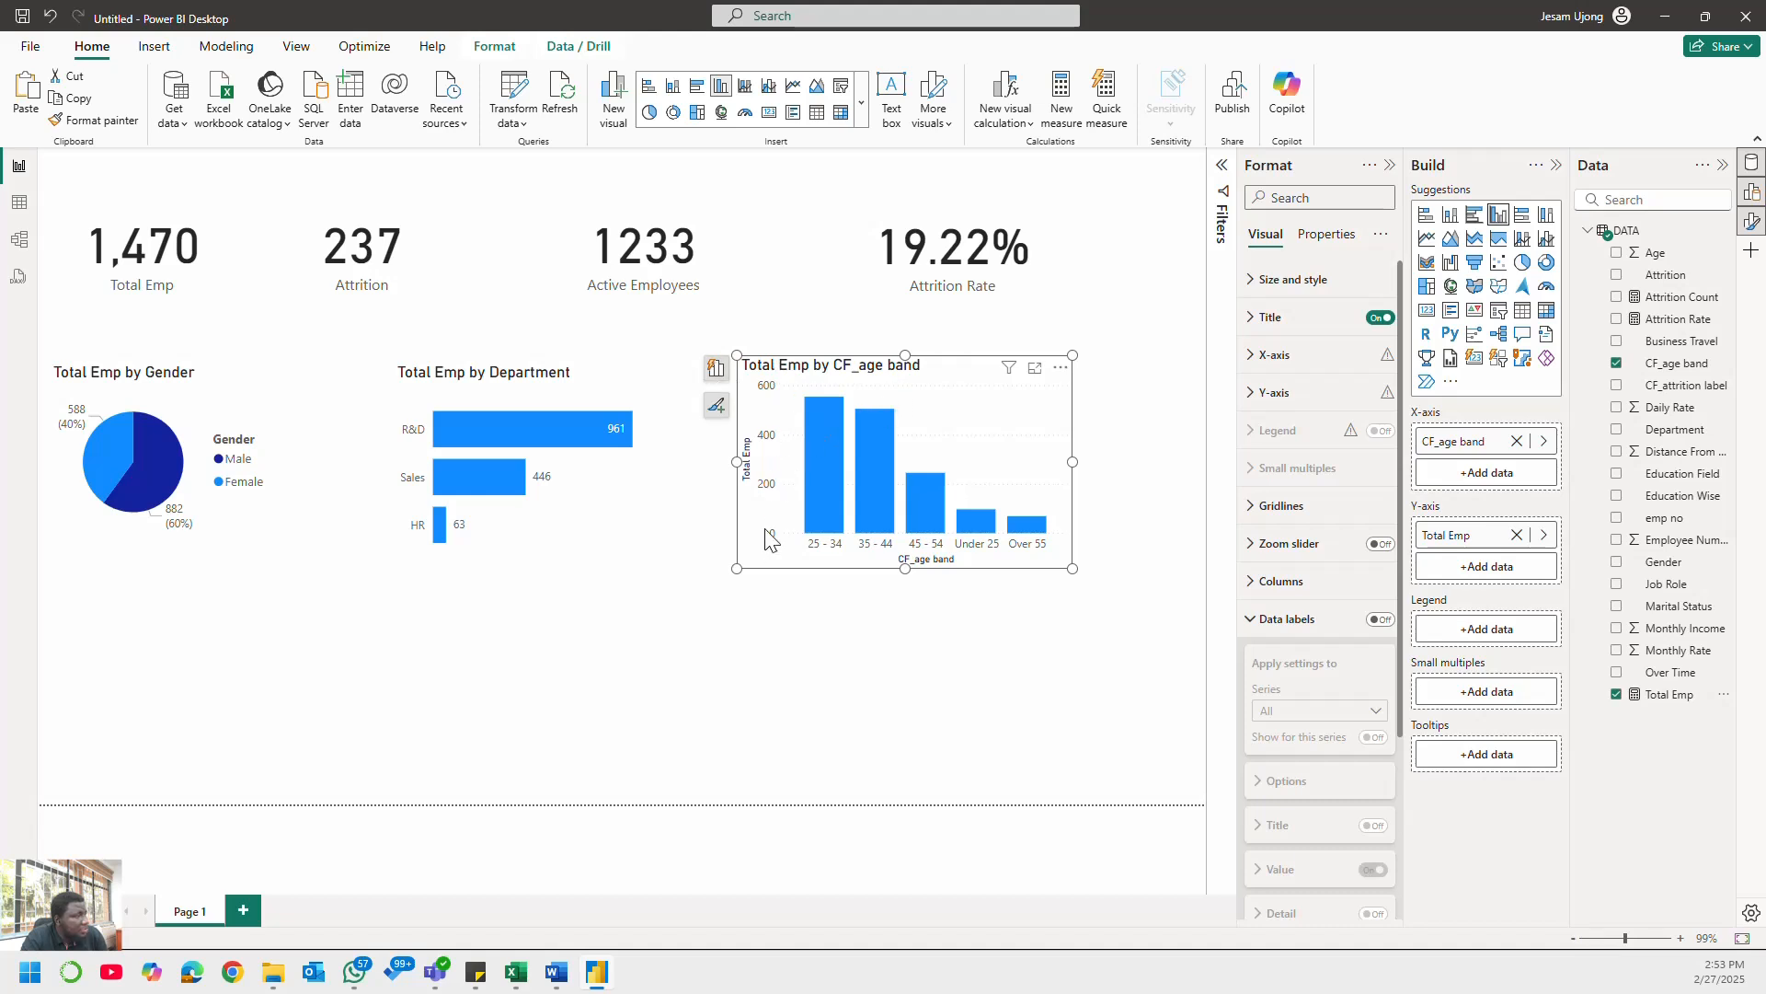
# - Hide the Y-axis values and title of the age band column chart, and turn on its data labels
pyautogui.click(1279, 357)
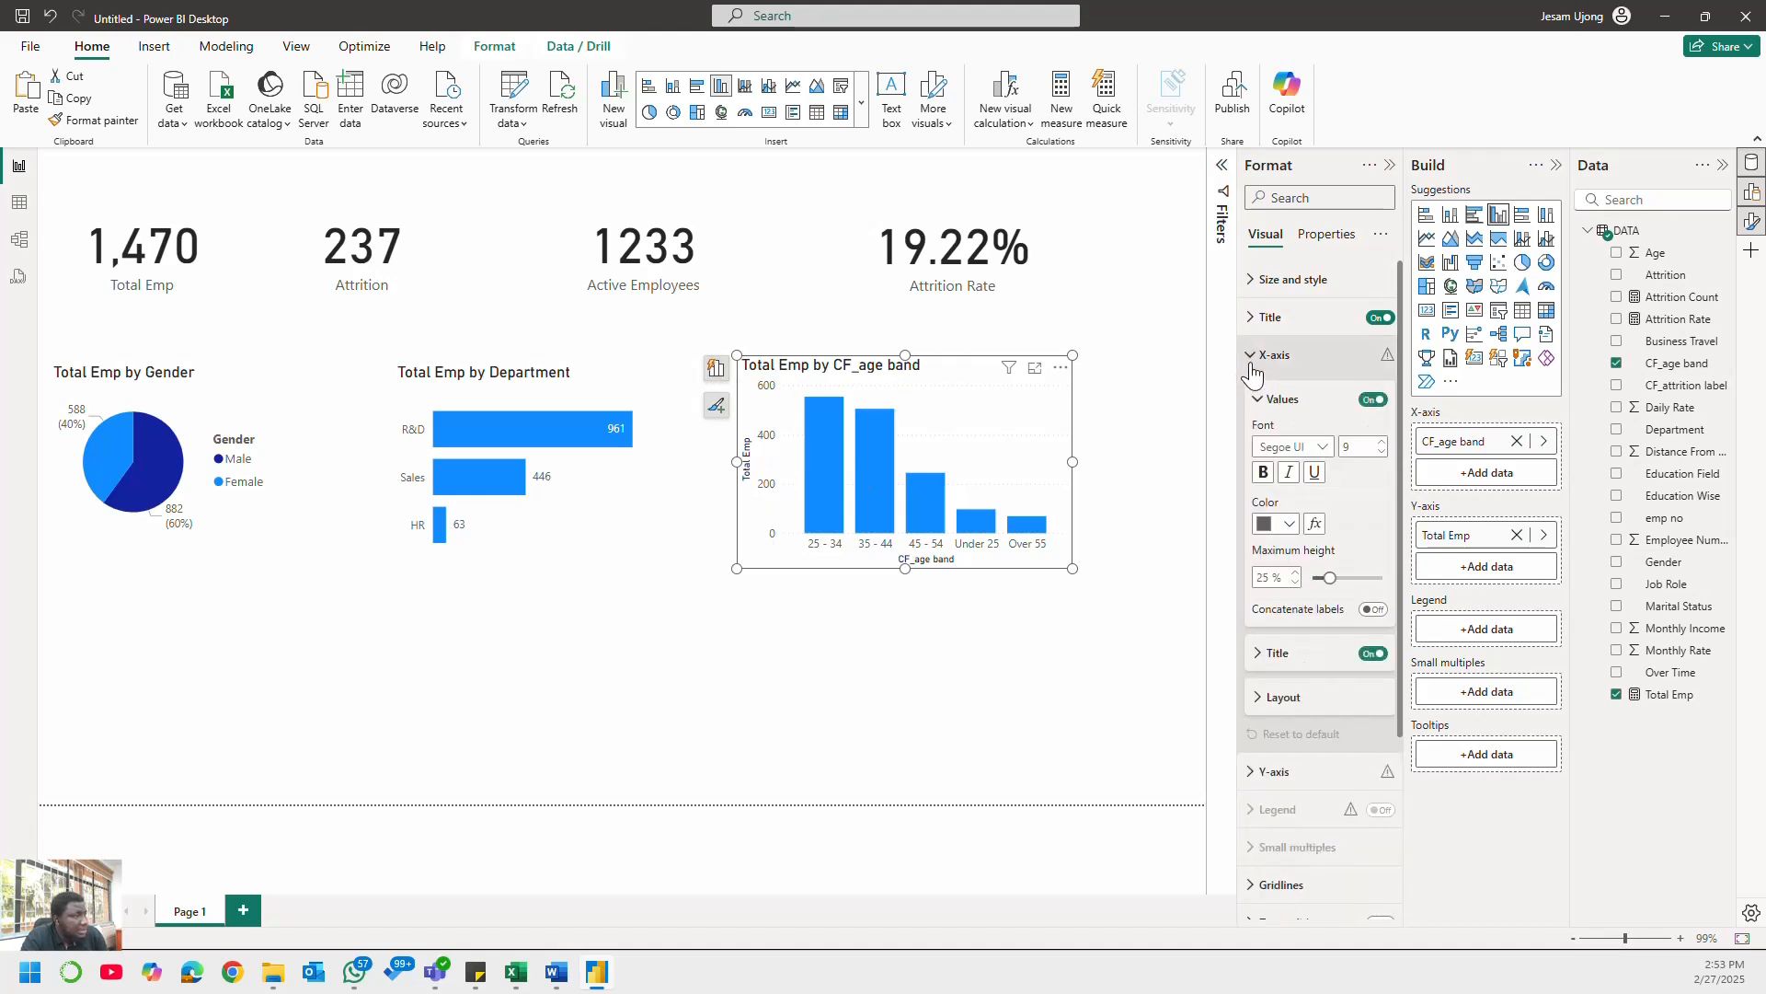
pyautogui.click(1347, 408)
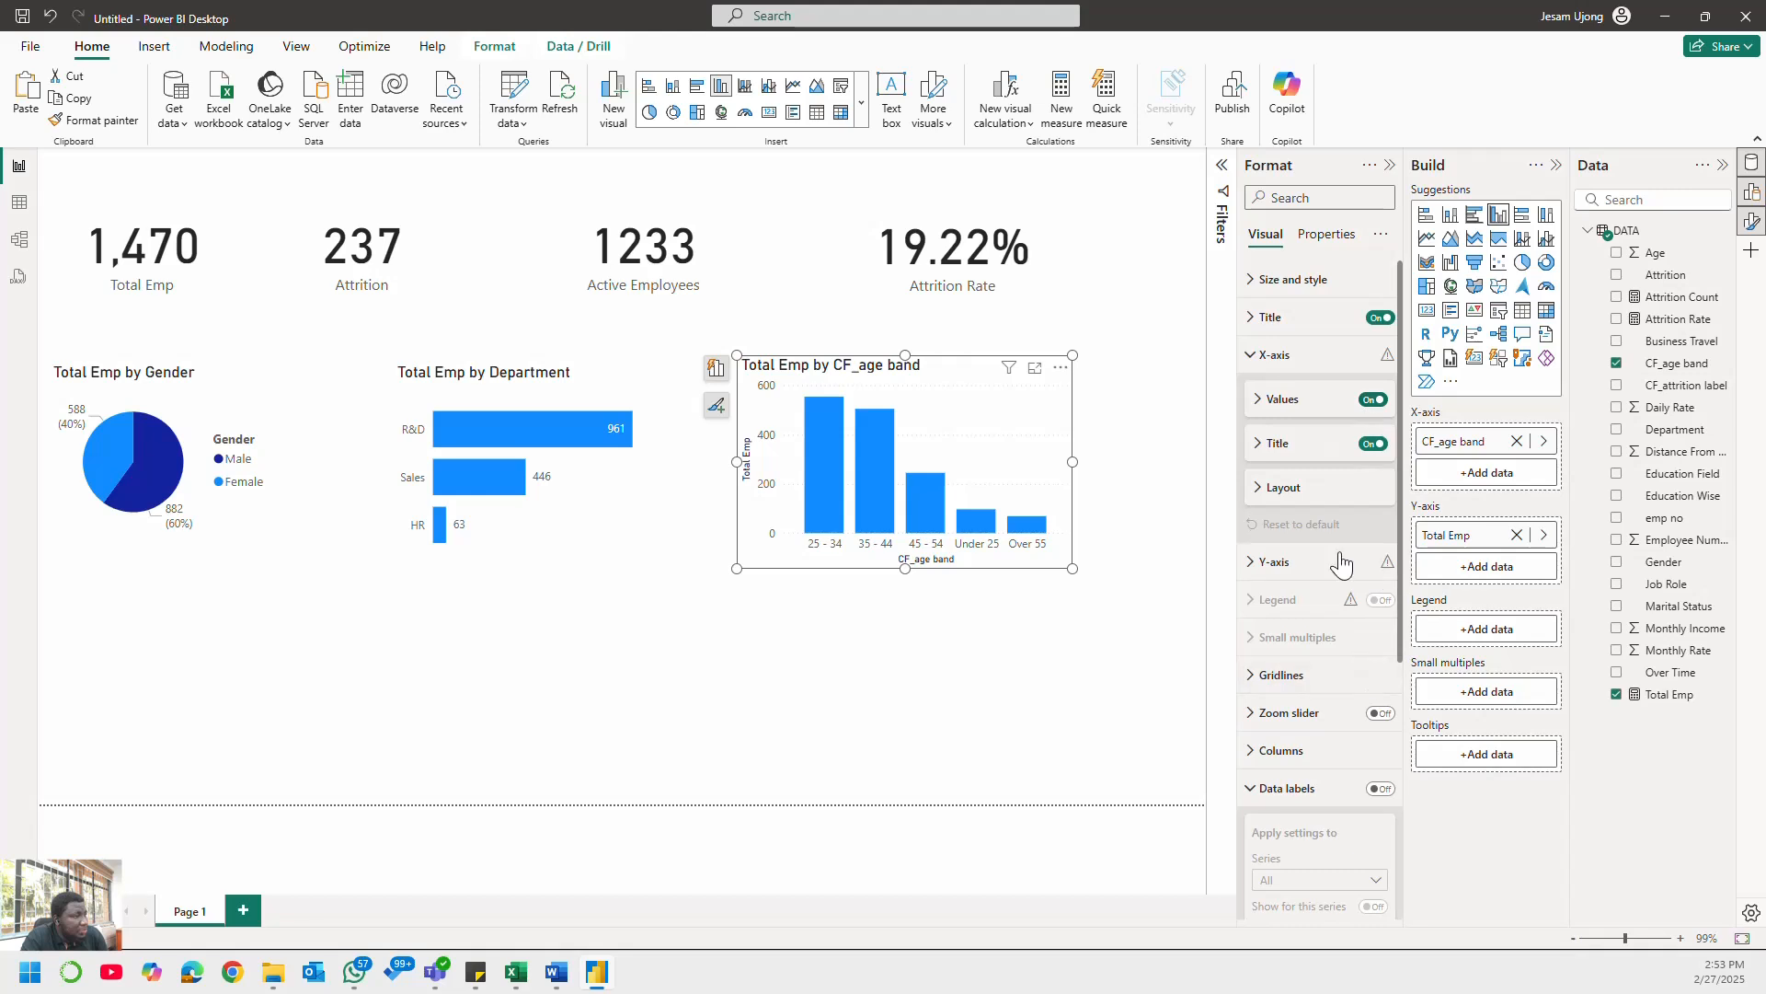
pyautogui.click(1360, 357)
pyautogui.click(1299, 392)
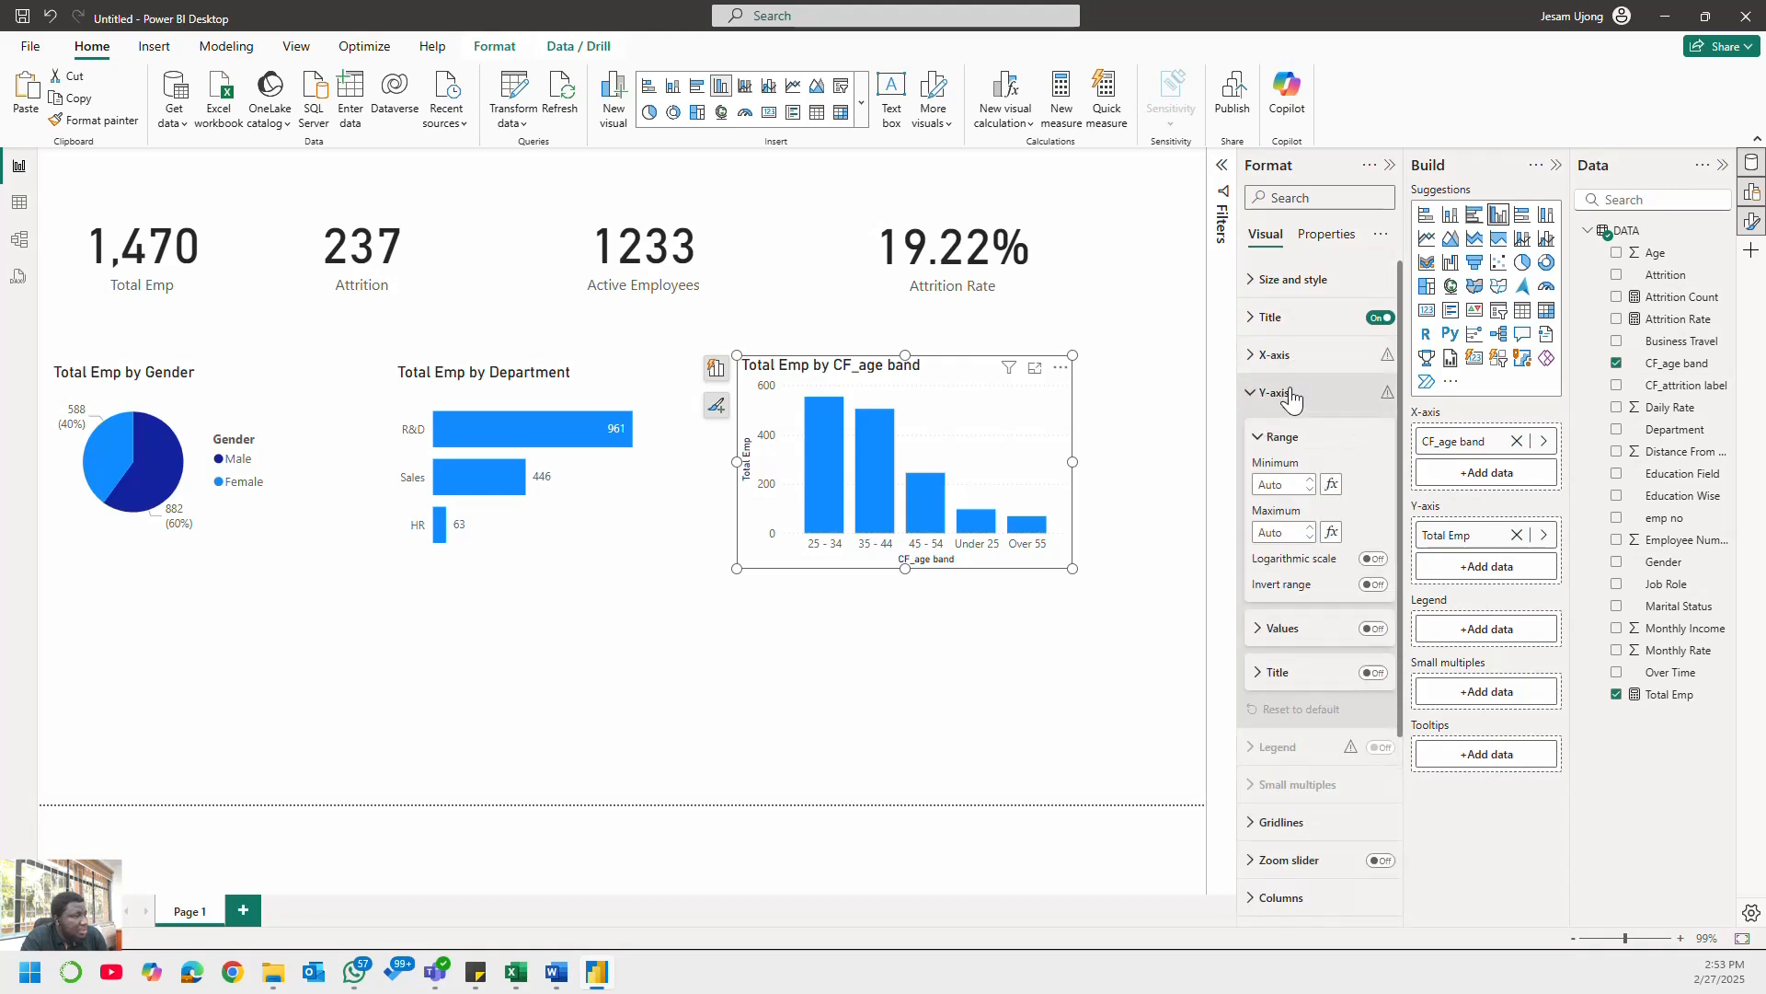
pyautogui.click(1373, 629)
pyautogui.click(1372, 673)
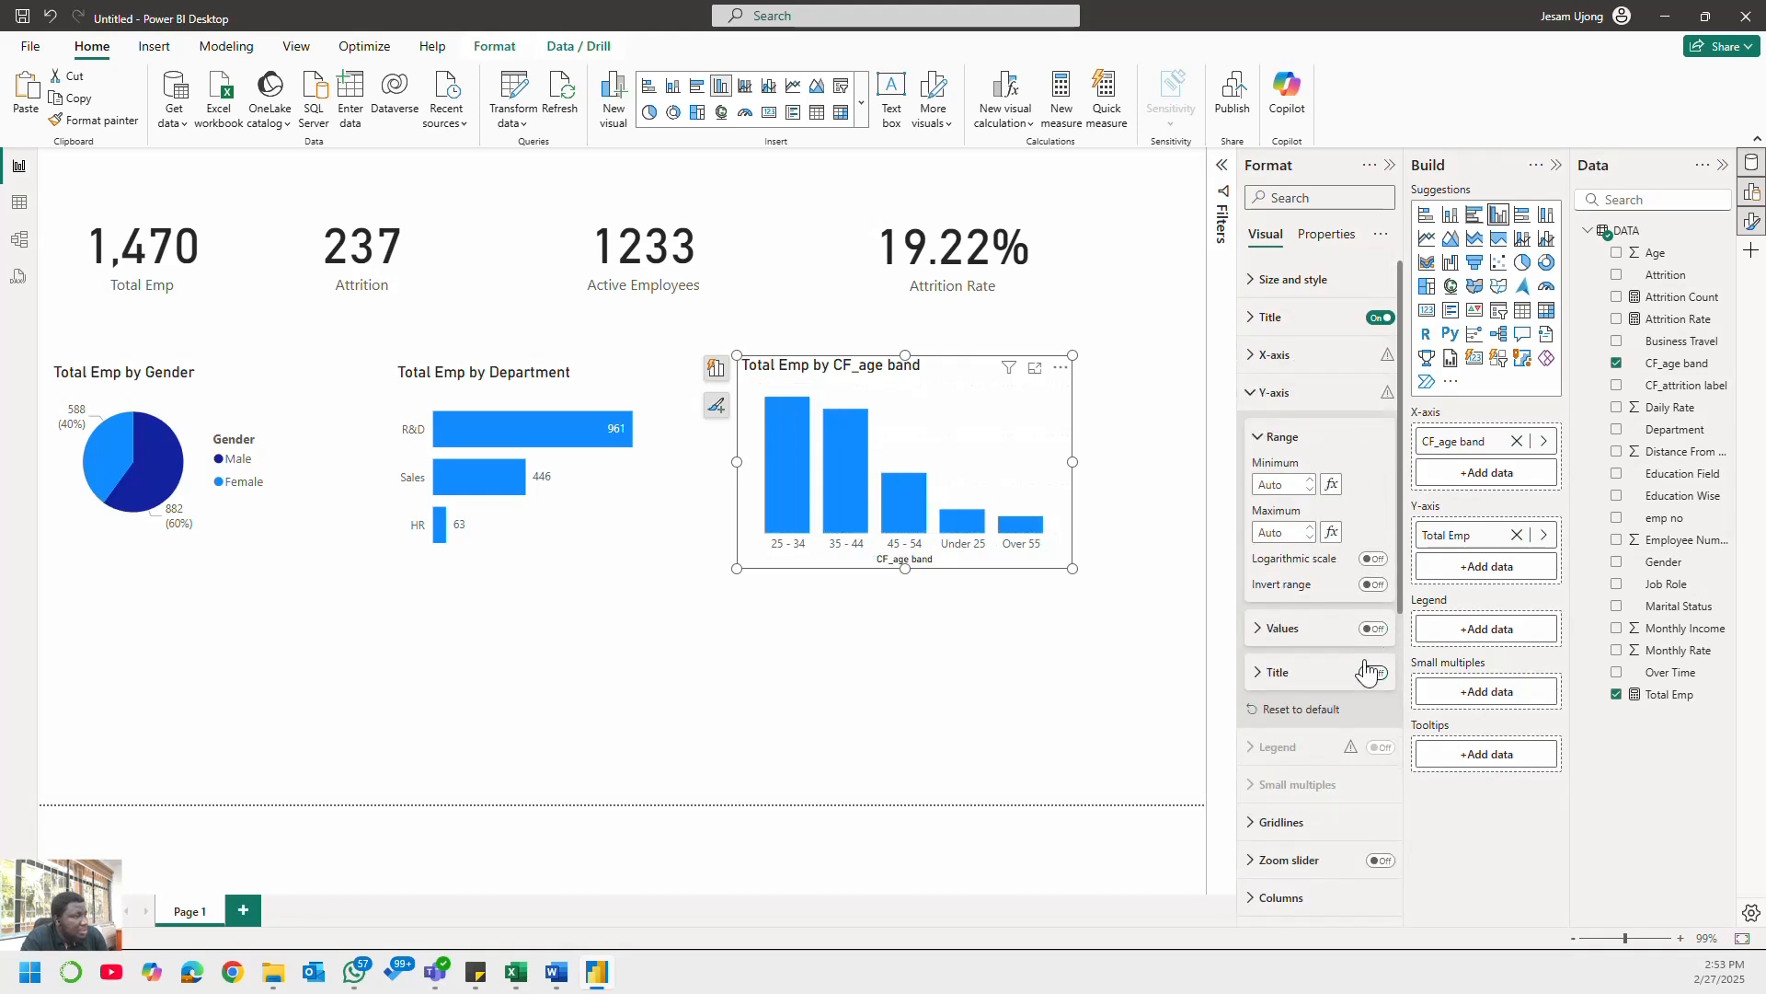
pyautogui.click(1279, 393)
pyautogui.click(1383, 620)
pyautogui.click(1383, 619)
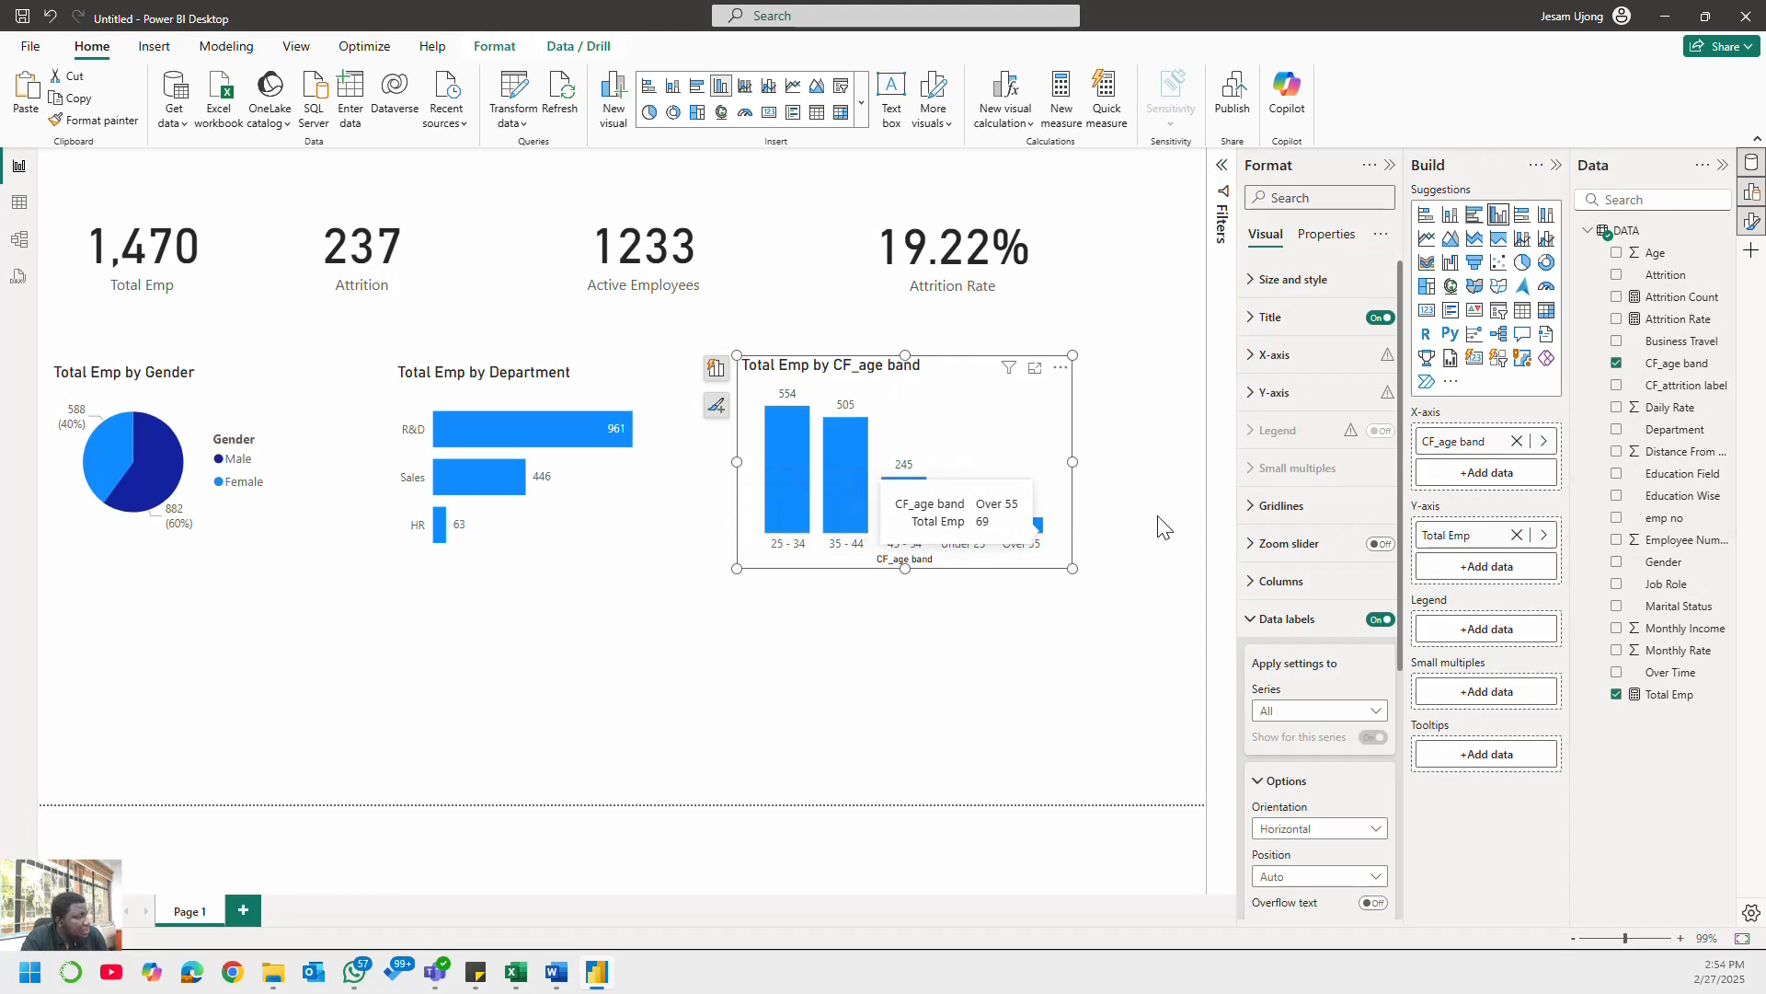
# - Sort the age band column chart's axis by CF_age band
pyautogui.click(1059, 372)
pyautogui.moveTo(1160, 479)
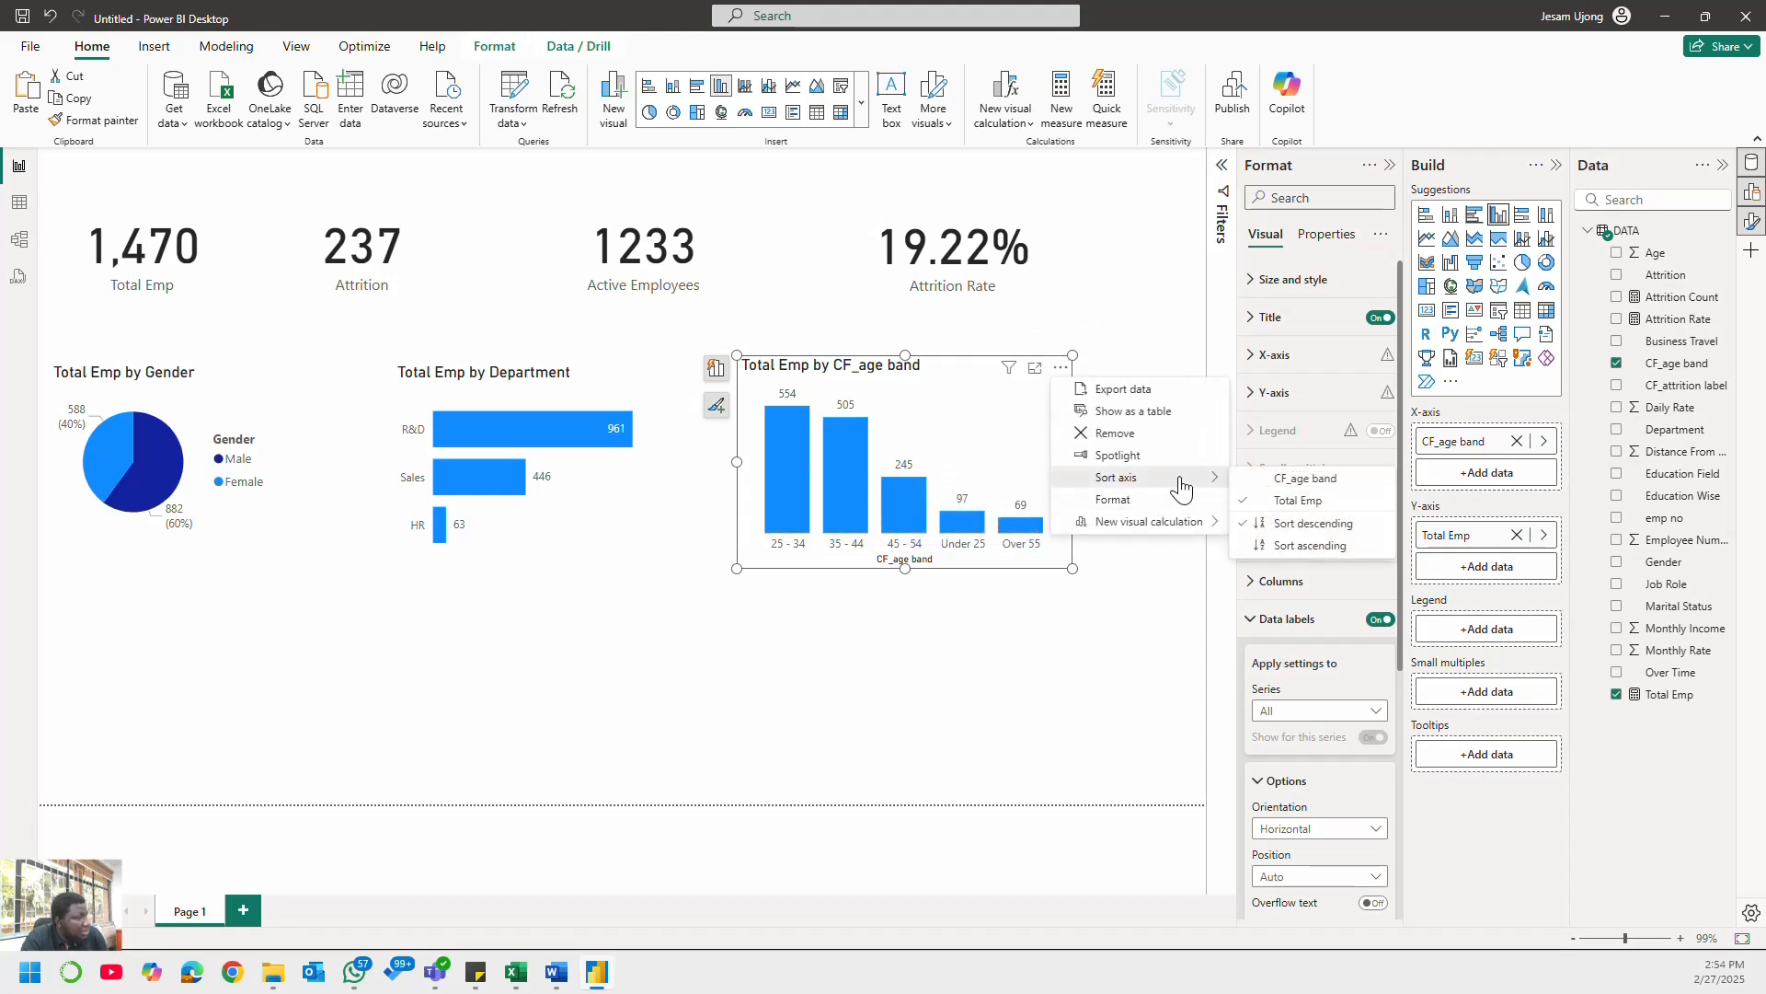
pyautogui.click(1315, 478)
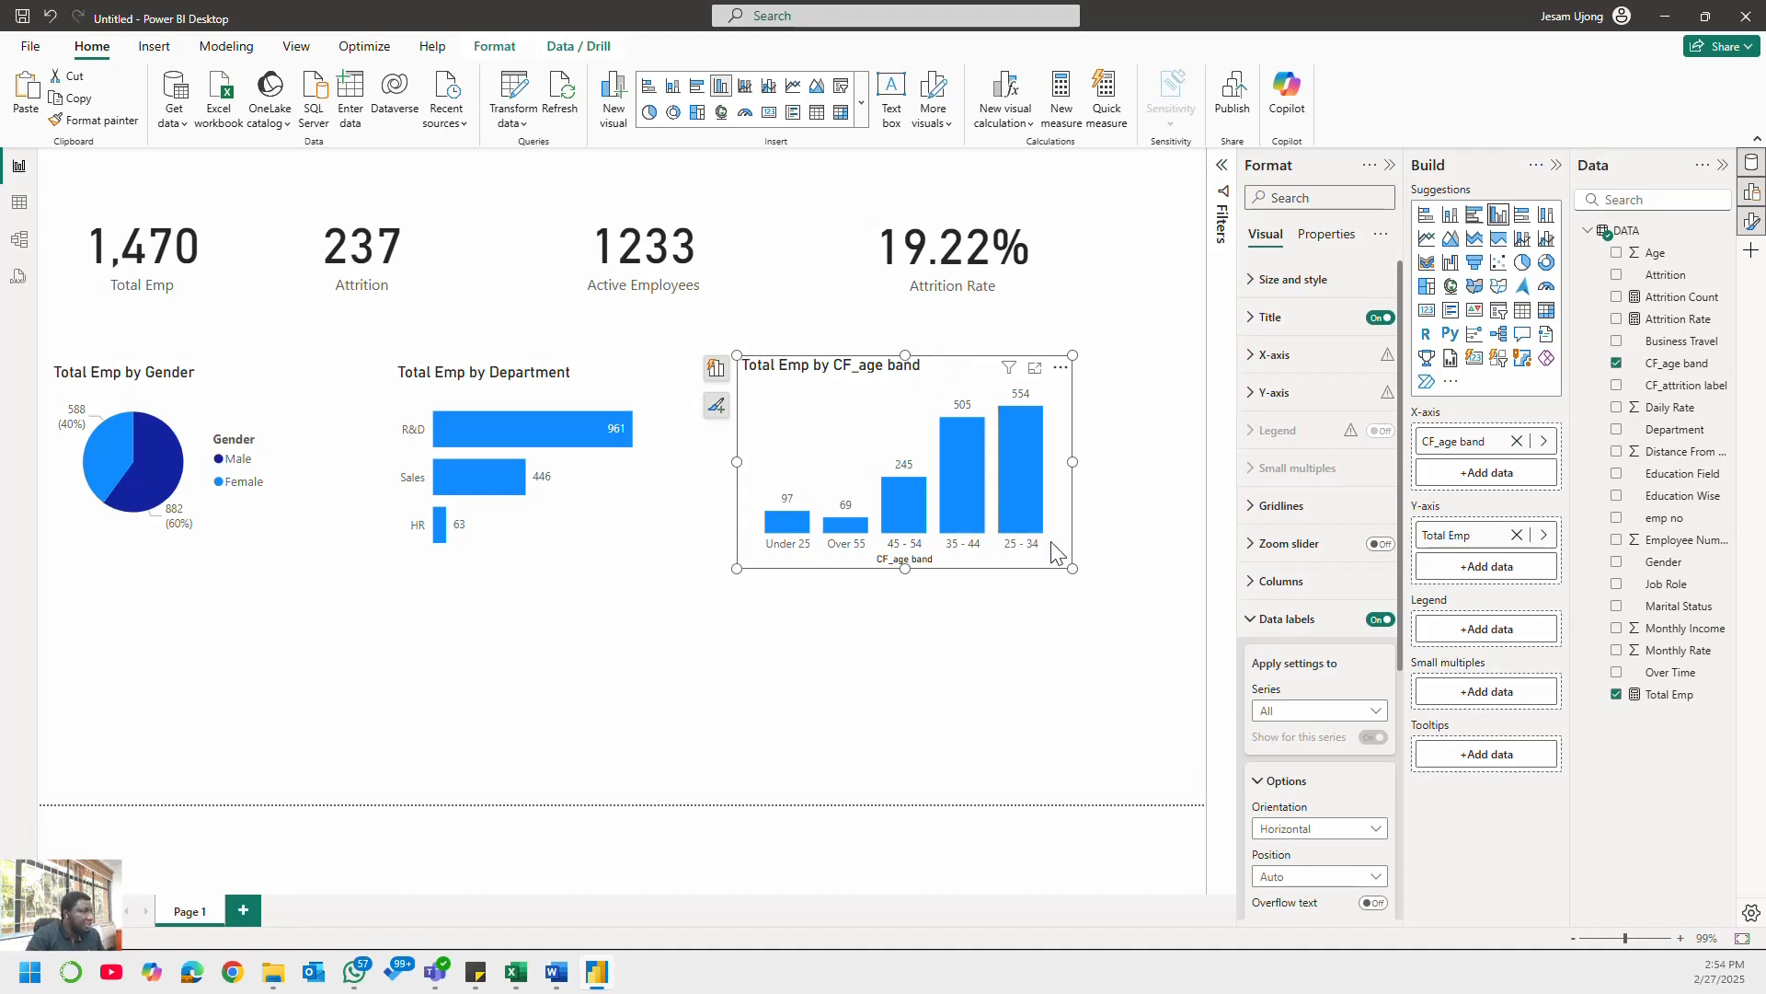
# - Narrow the age band chart slightly, and shift it and the department chart a little to the right
pyautogui.moveTo(1070, 463); pyautogui.dragTo(1058, 469)
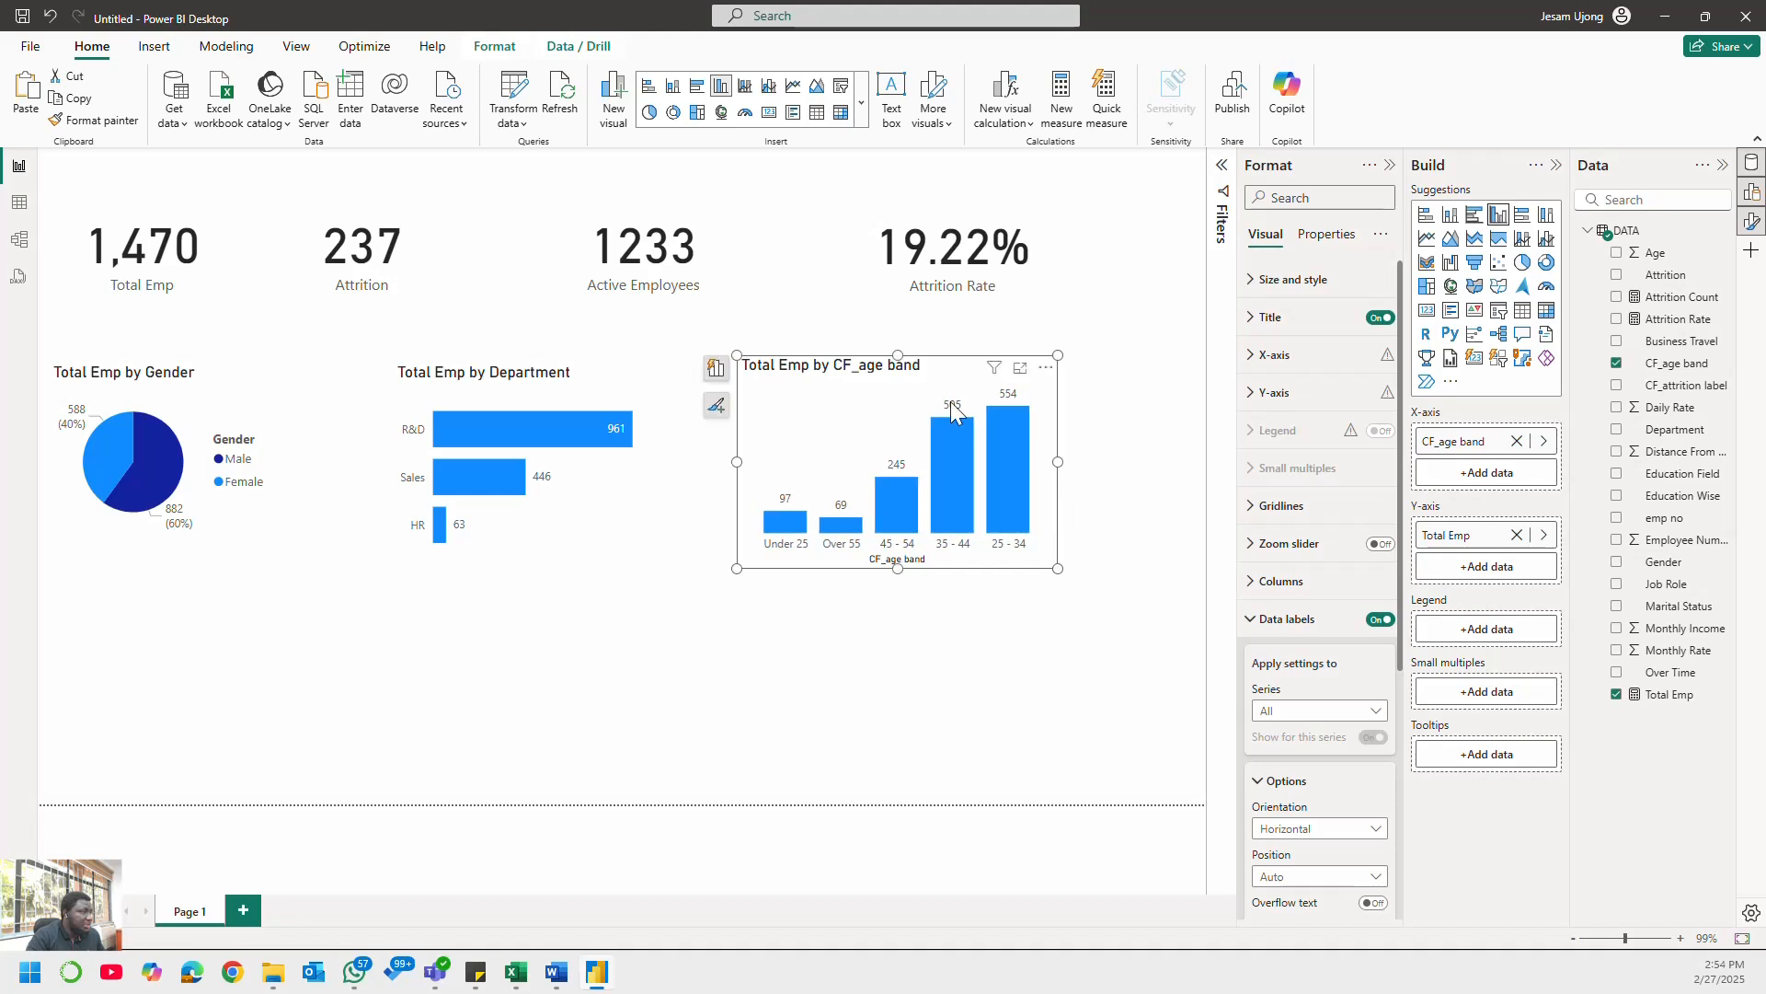
pyautogui.moveTo(923, 368); pyautogui.dragTo(951, 369)
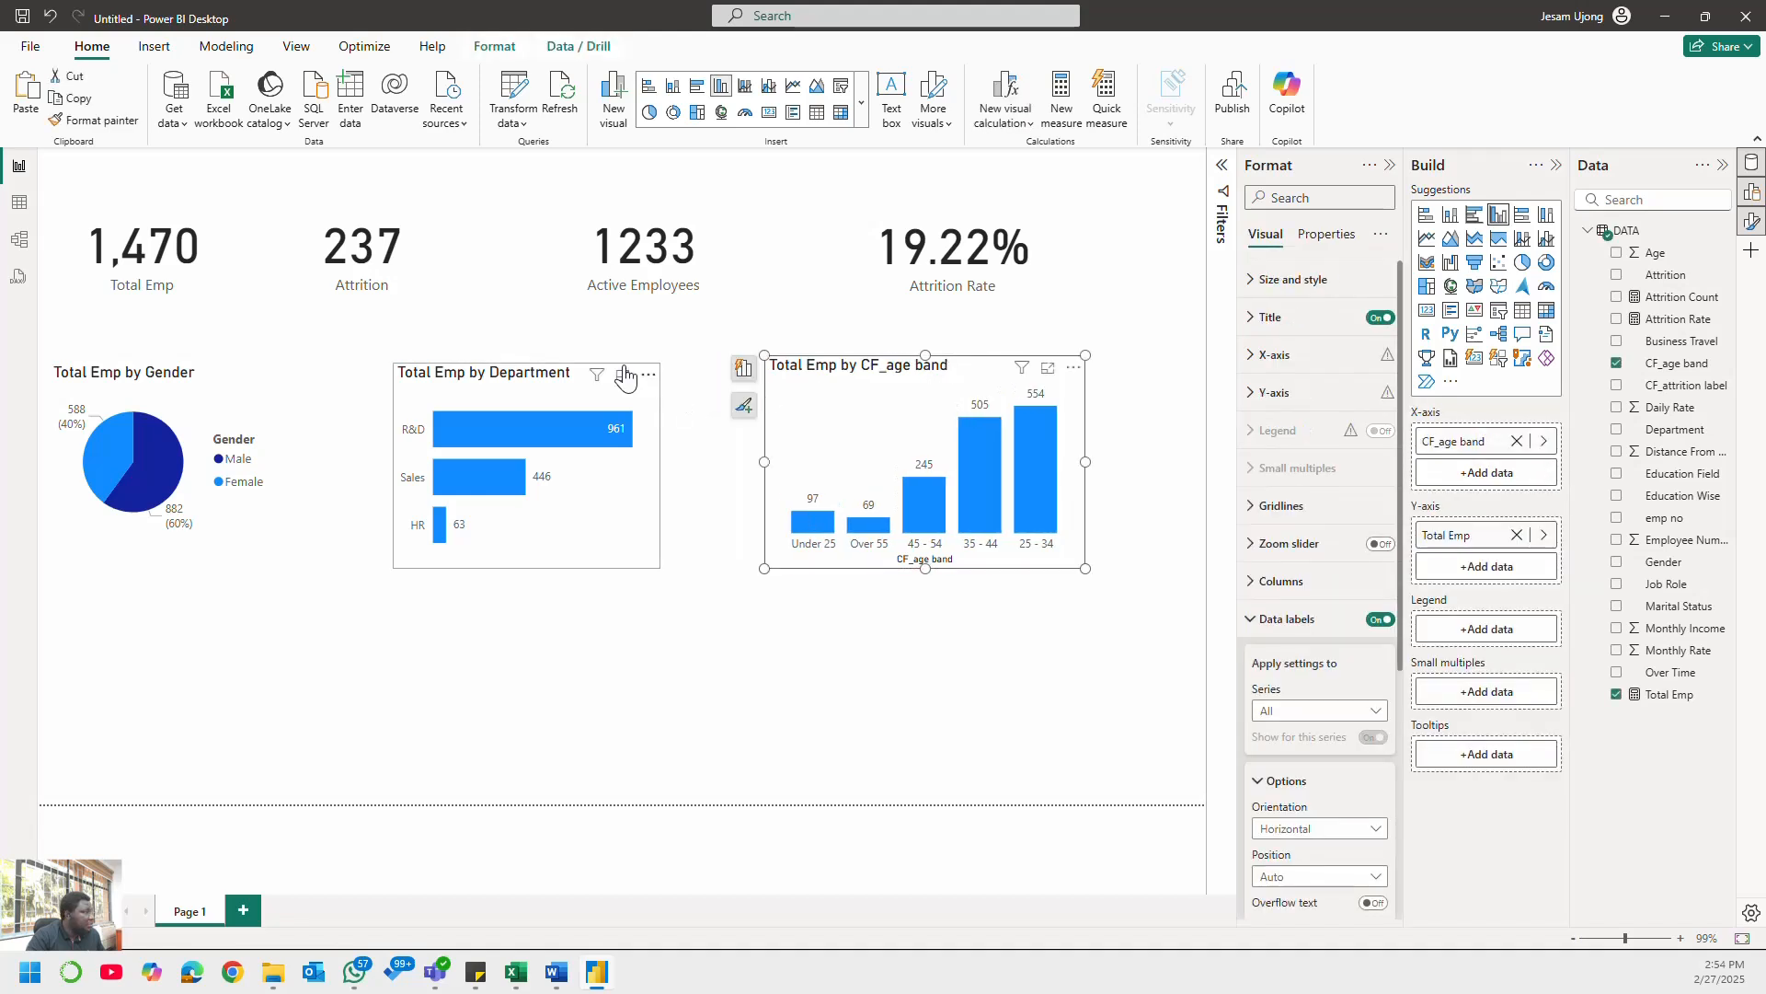
pyautogui.moveTo(546, 378); pyautogui.dragTo(553, 377)
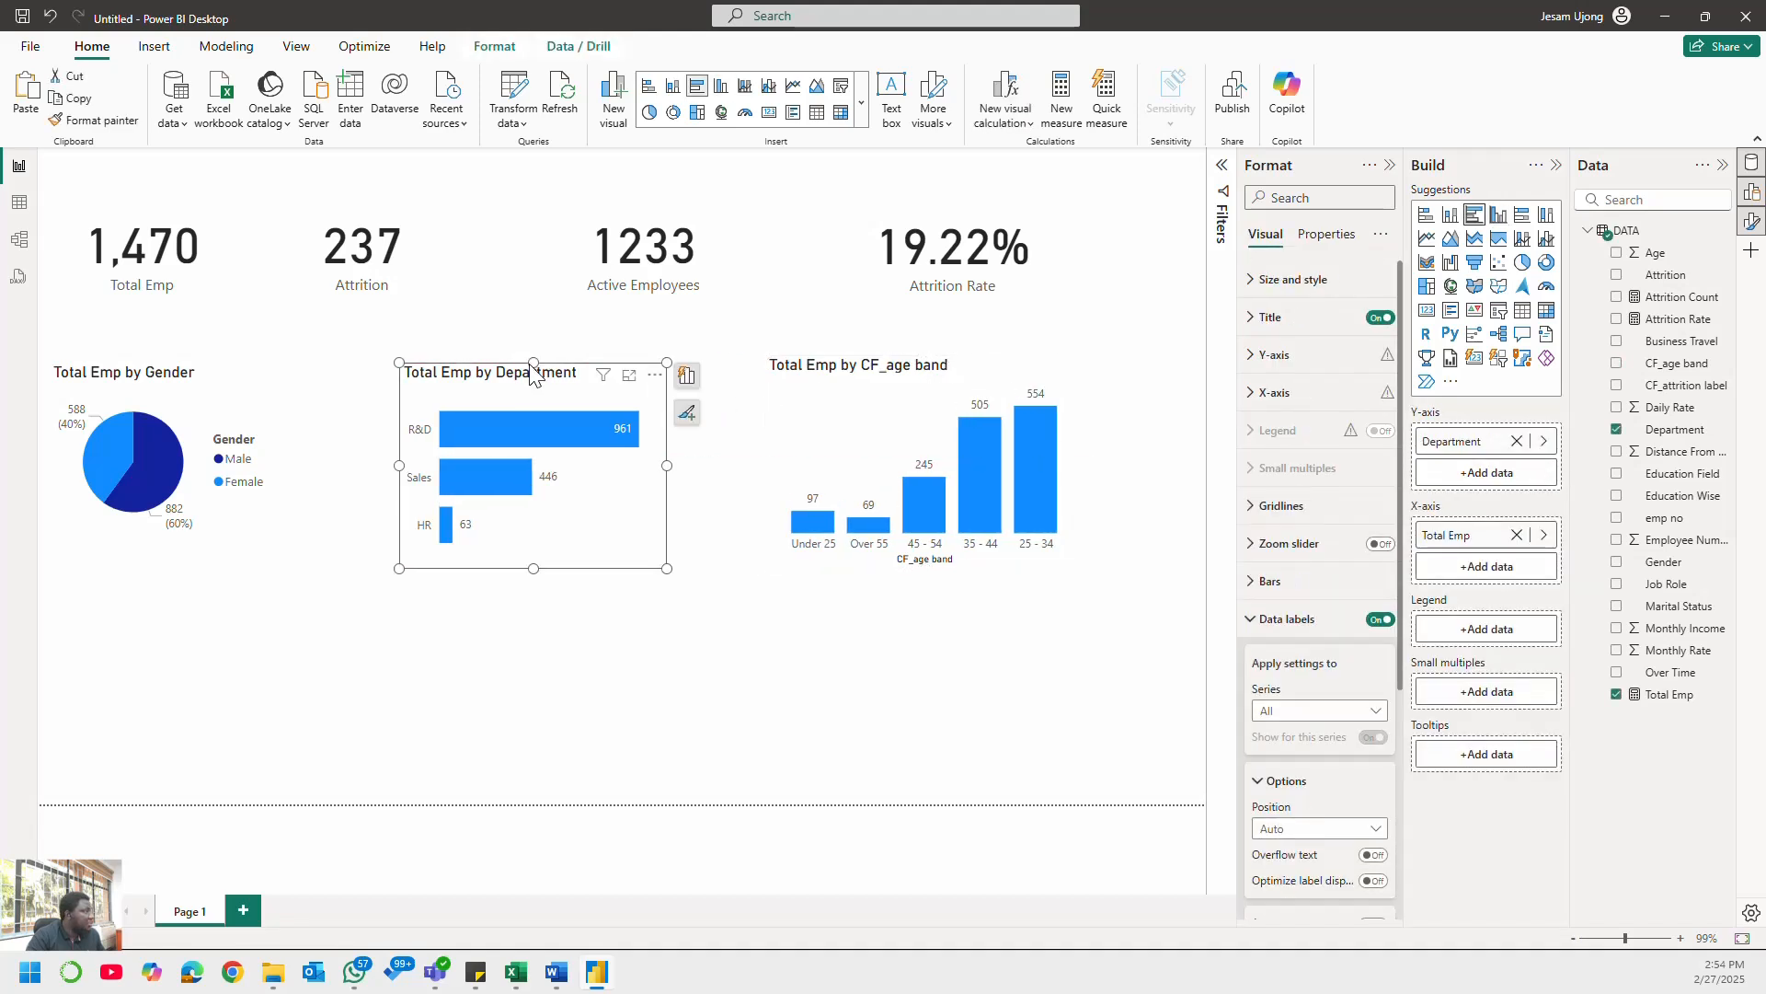
# - Examine the columns of the DATA table, including CF_age band, in the table view and return to the report
pyautogui.click(19, 204)
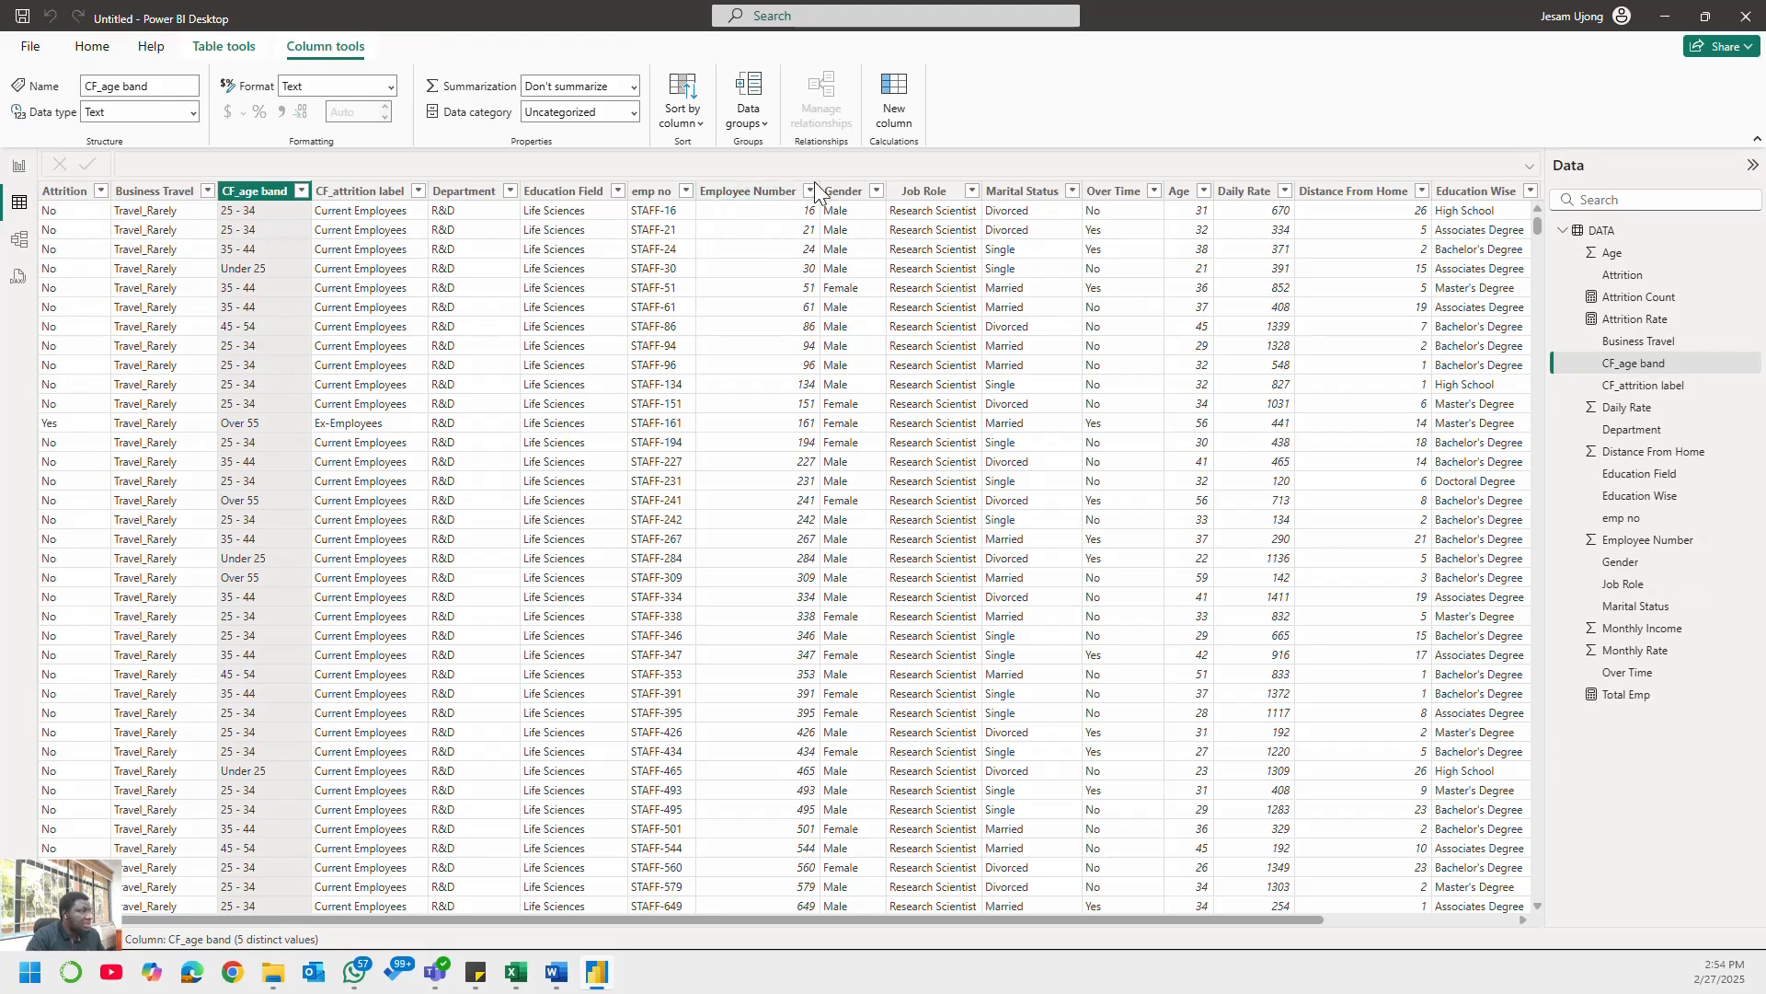
pyautogui.moveTo(1077, 921); pyautogui.dragTo(1314, 890)
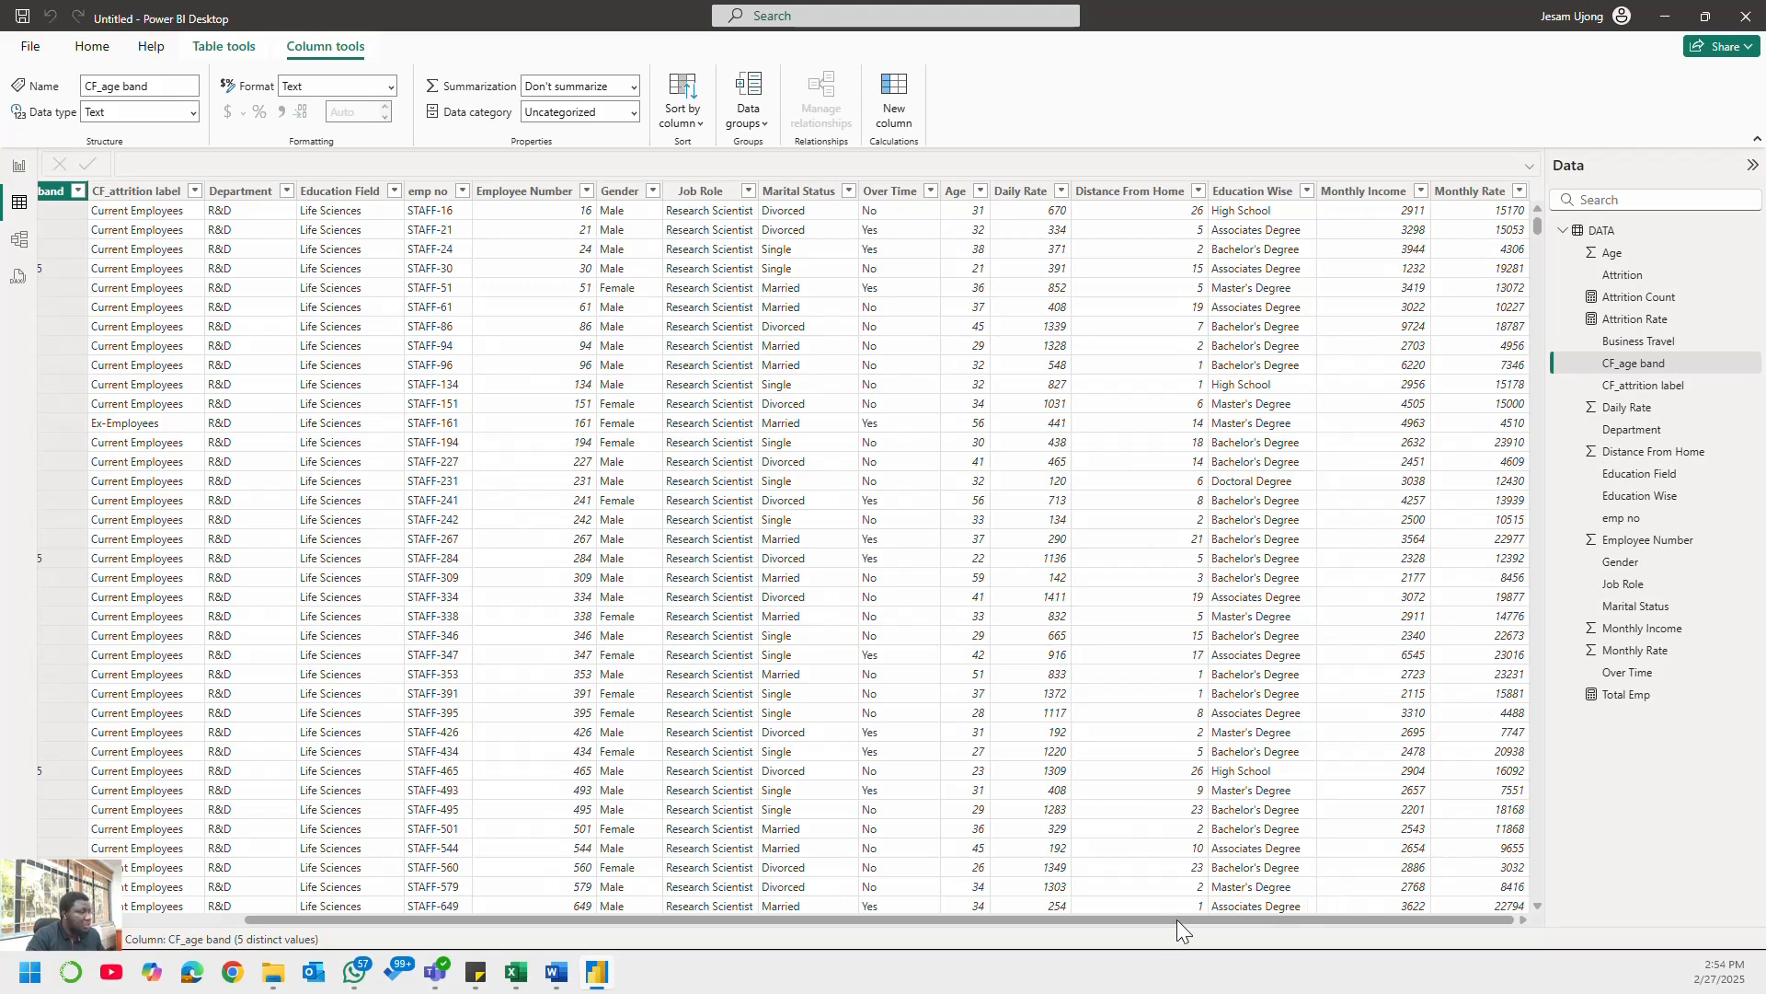
pyautogui.moveTo(1177, 919); pyautogui.dragTo(918, 920)
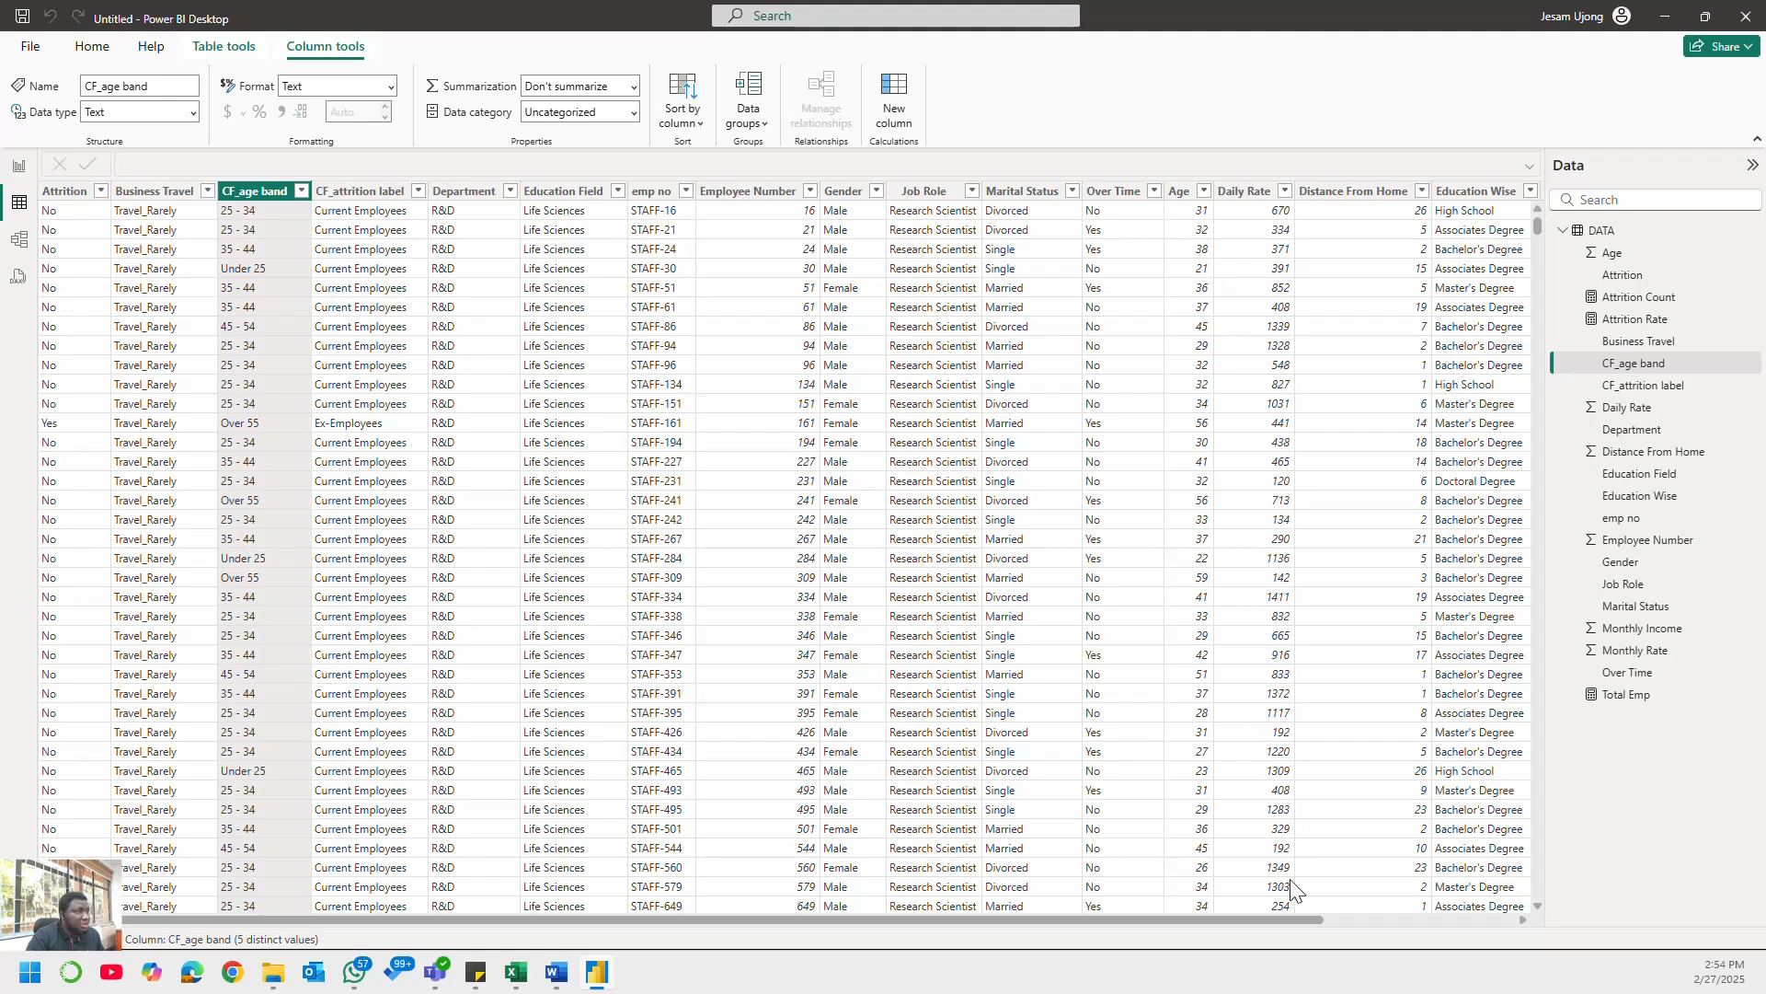
pyautogui.moveTo(1249, 918); pyautogui.dragTo(1207, 953)
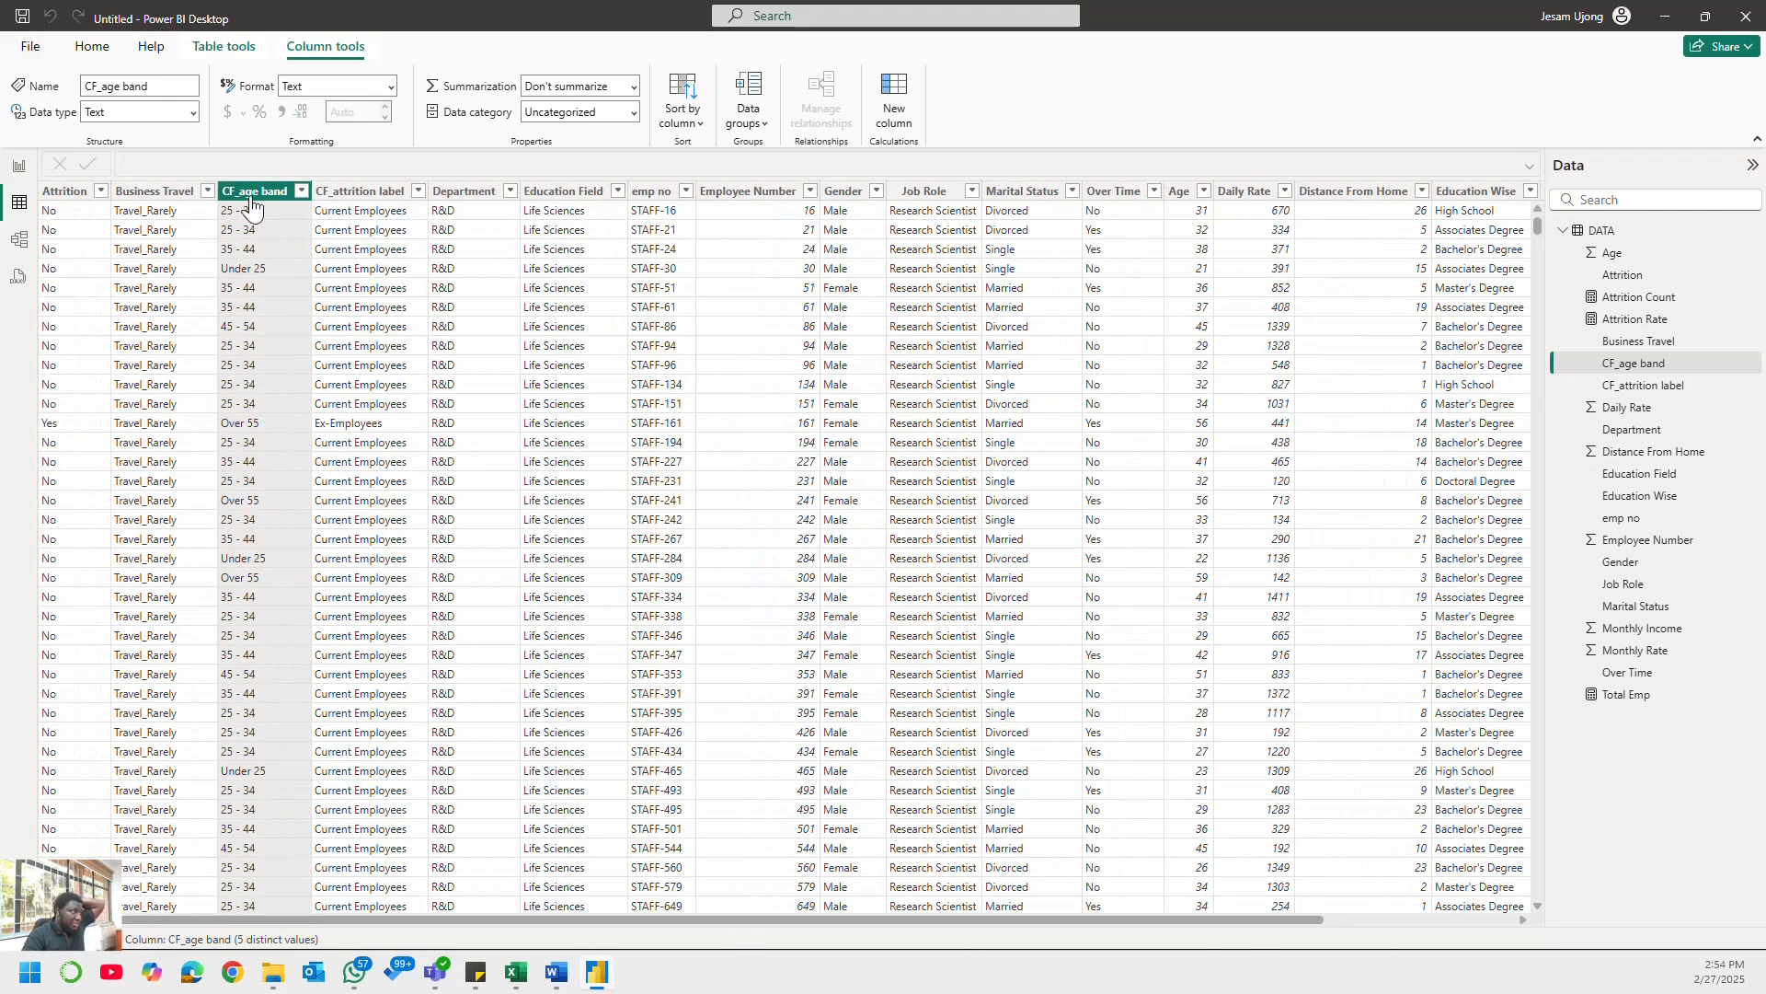
pyautogui.click(19, 166)
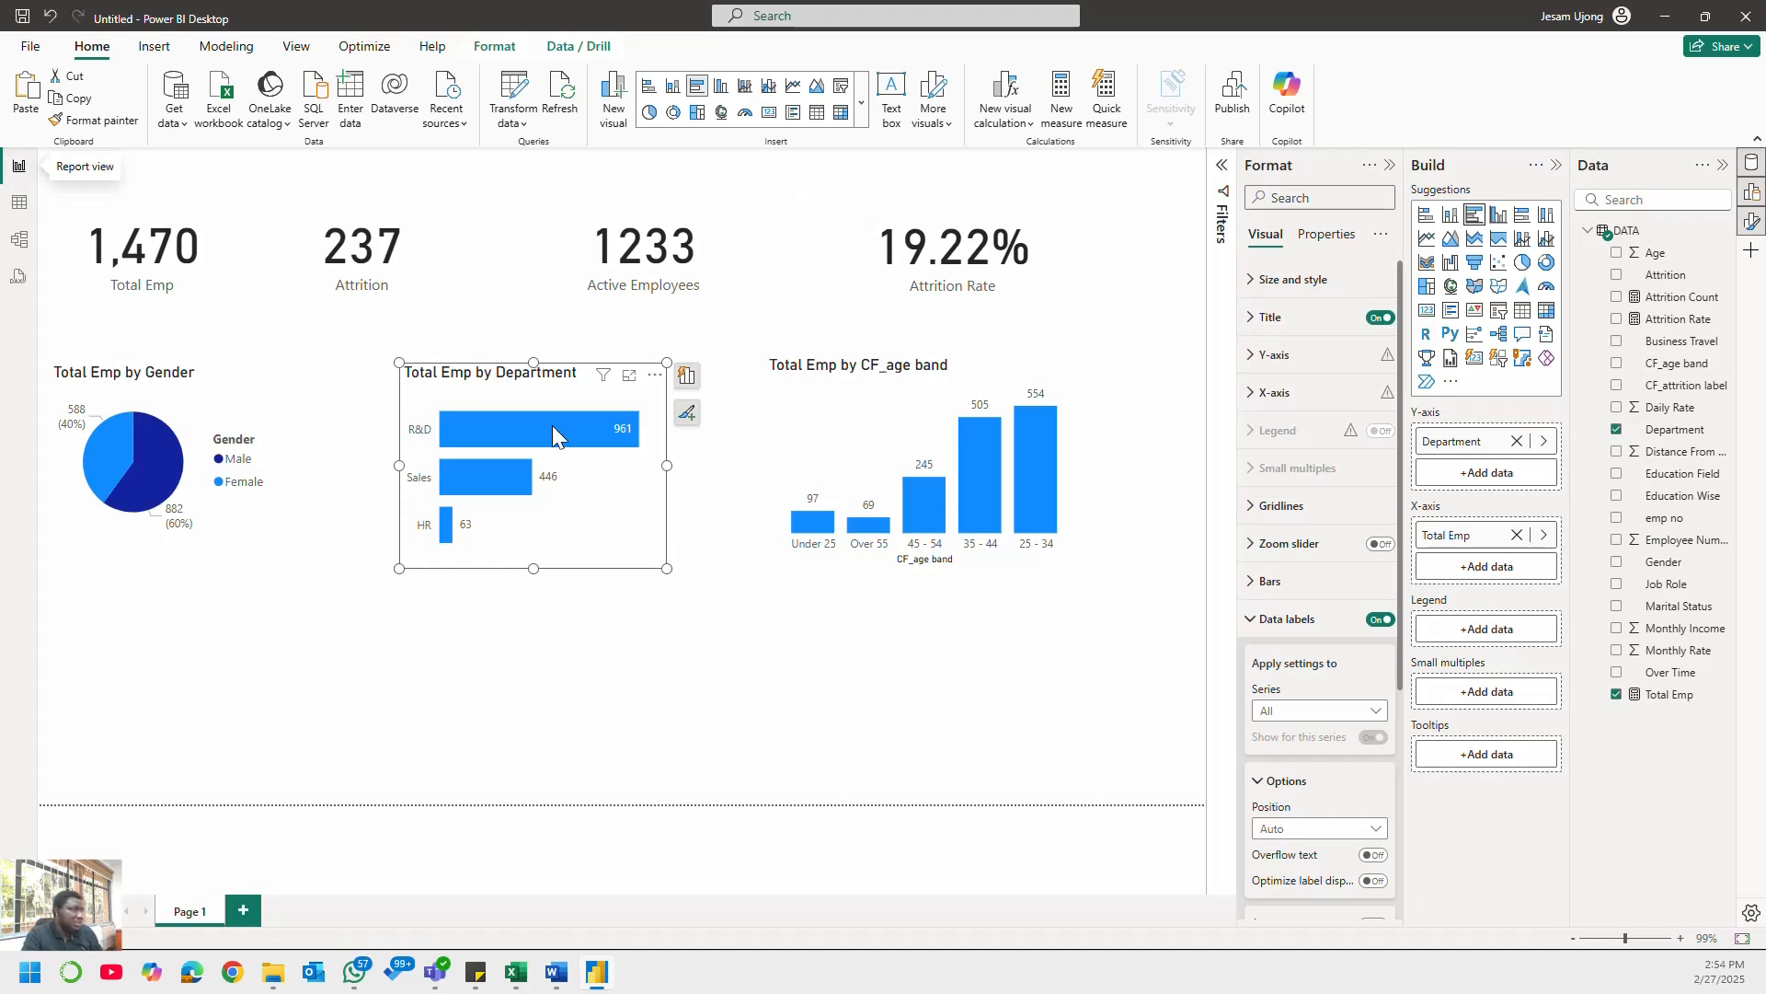
pyautogui.click(796, 630)
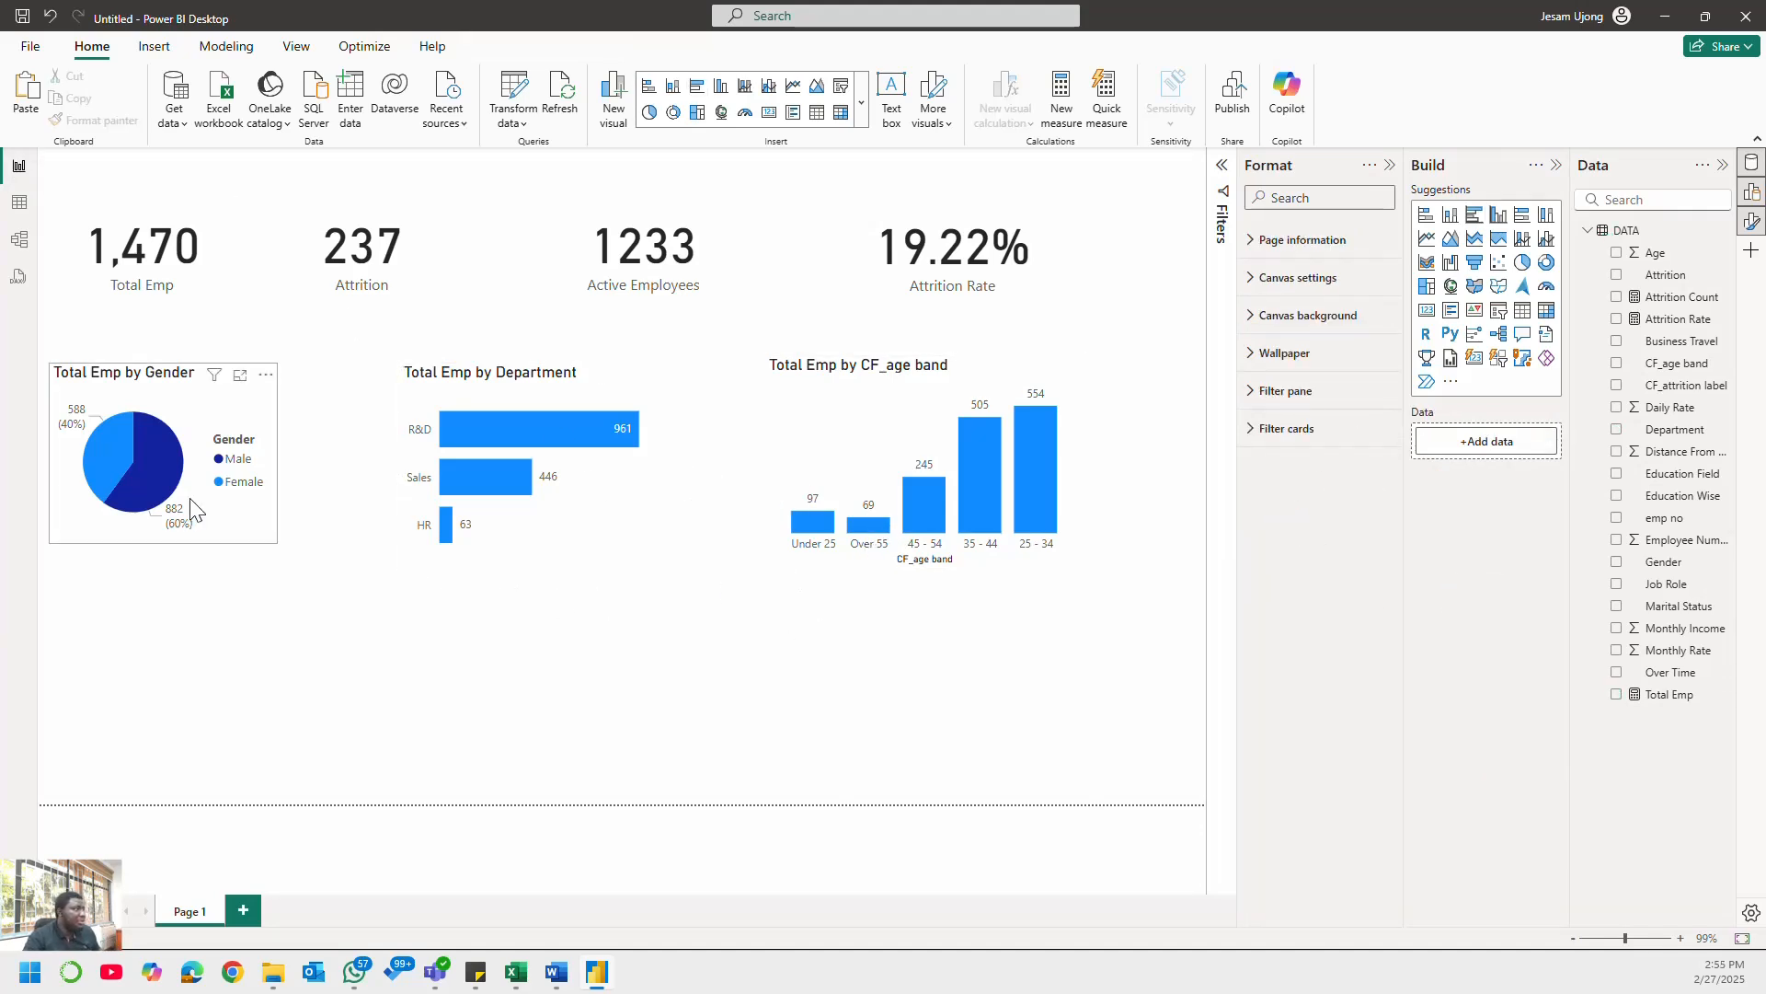
pyautogui.click(262, 536)
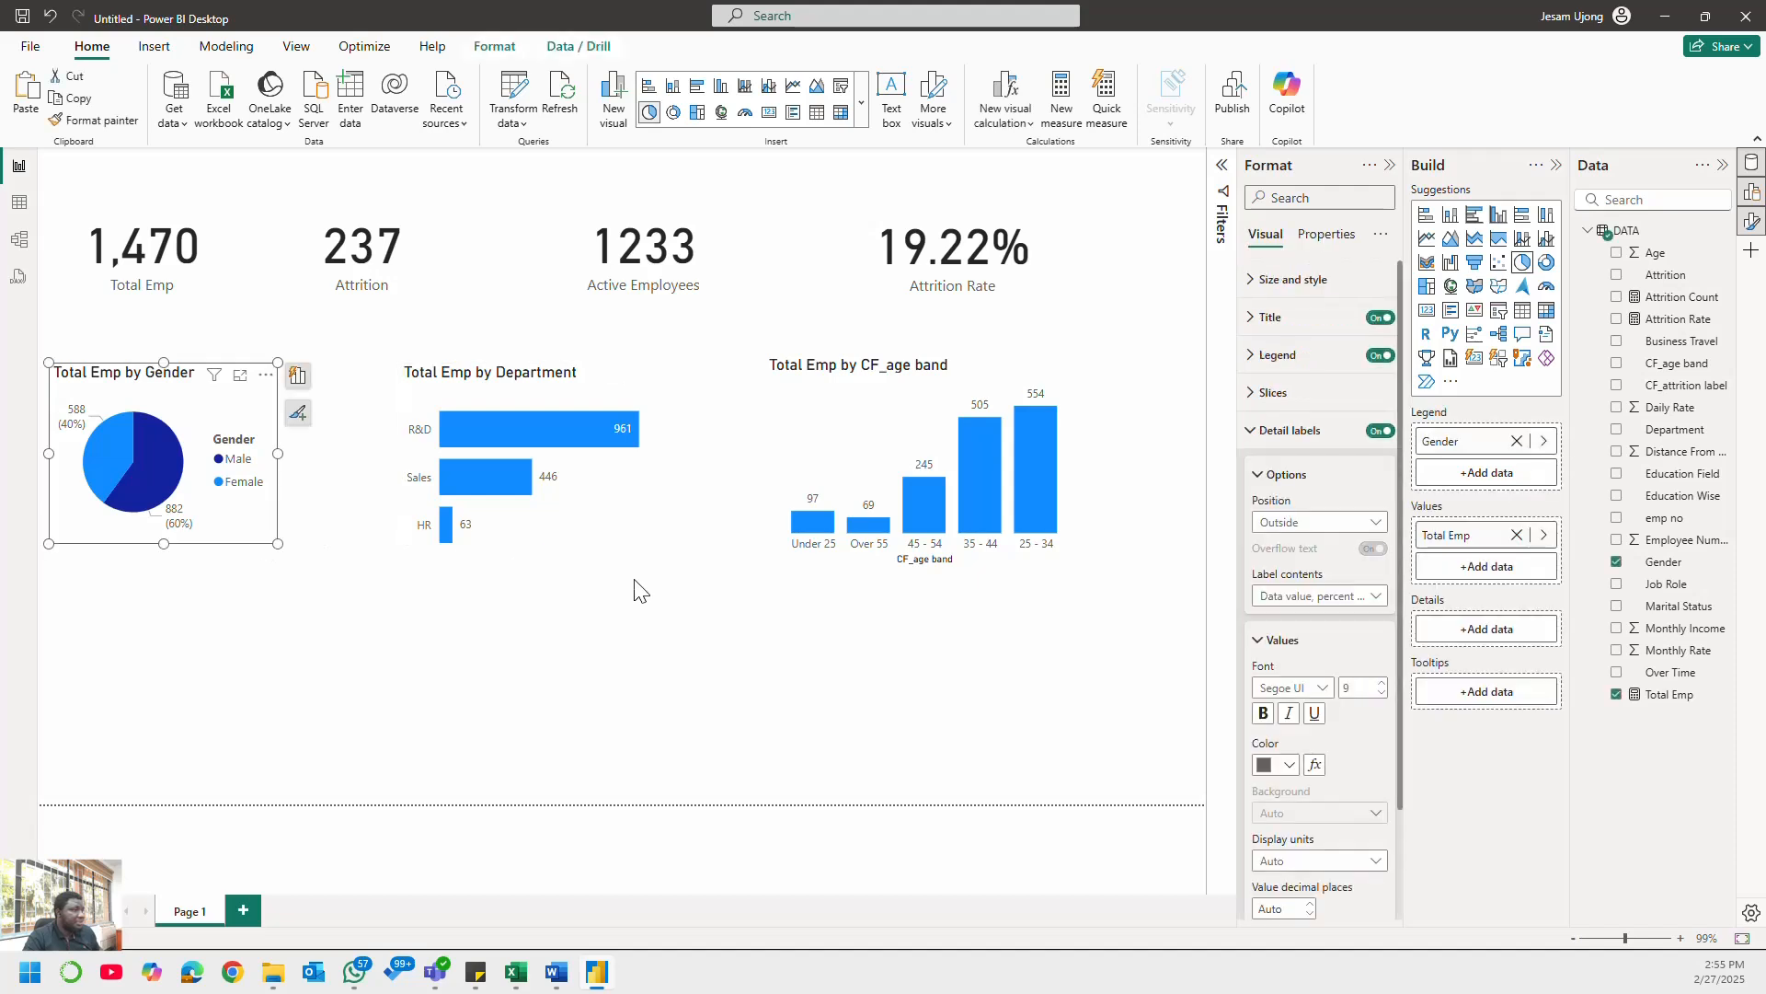
pyautogui.click(565, 625)
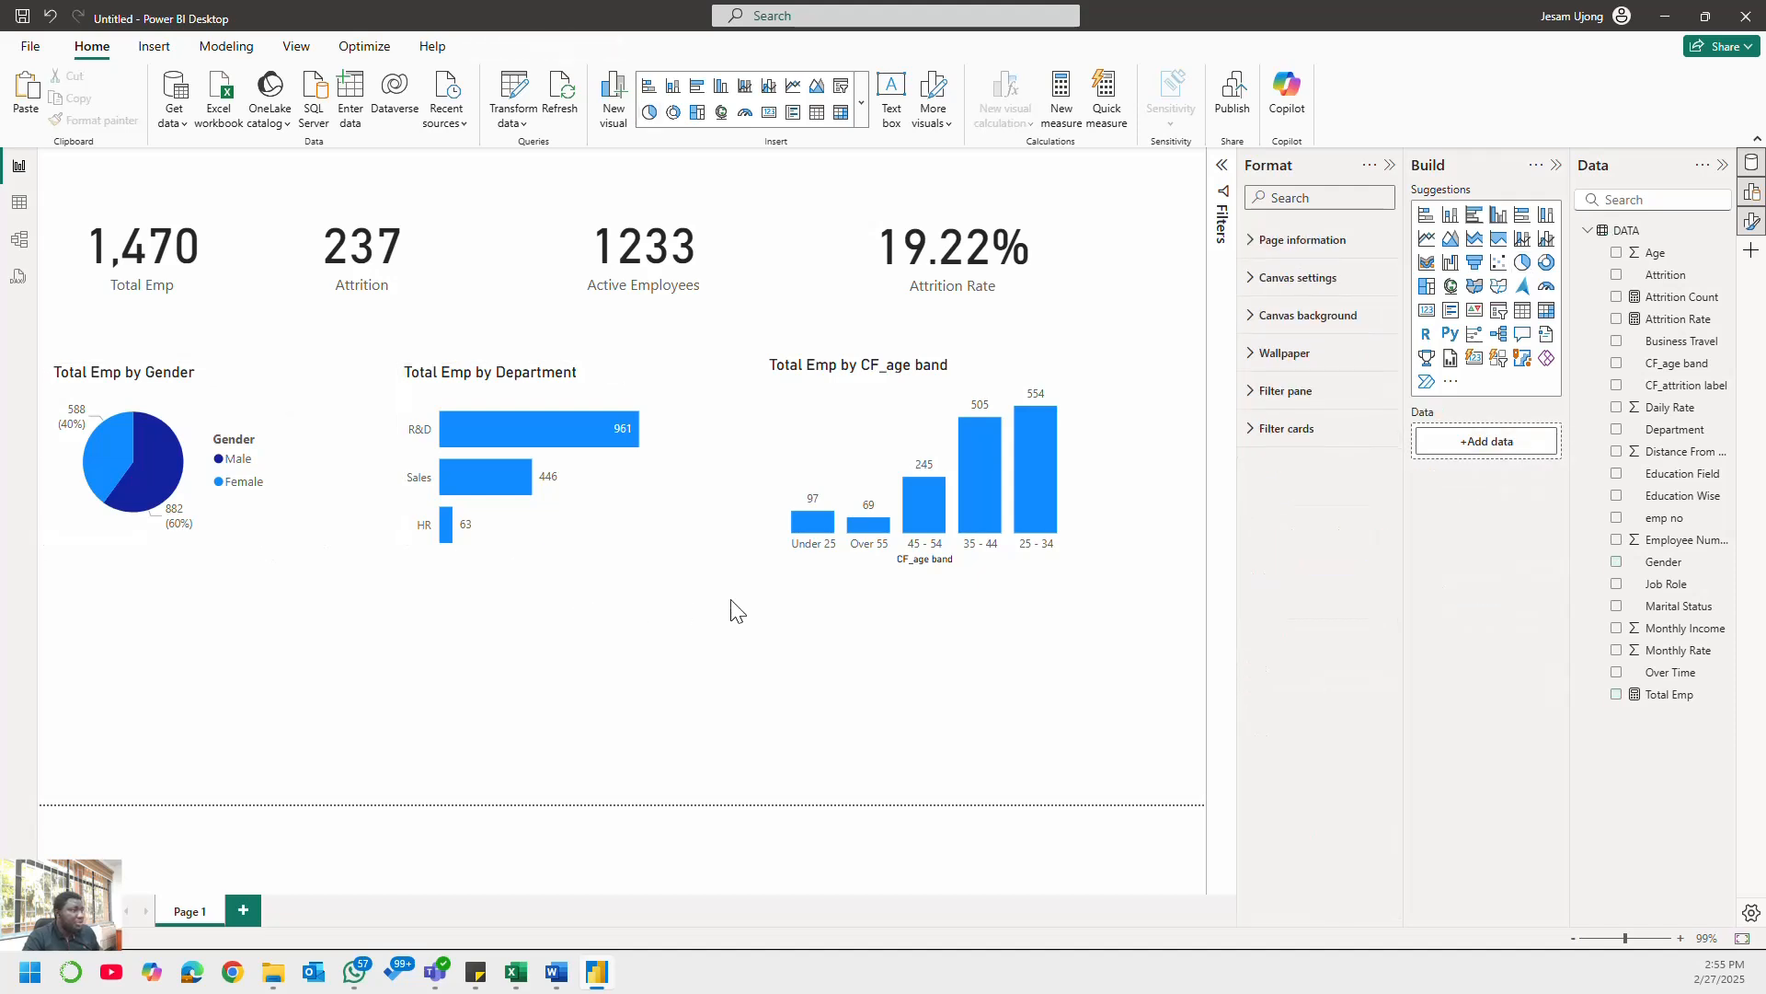
# - Check the KPI list in Word for the remaining charts, collapse Power BI's Format pane, and return to the report
pyautogui.moveTo(558, 975)
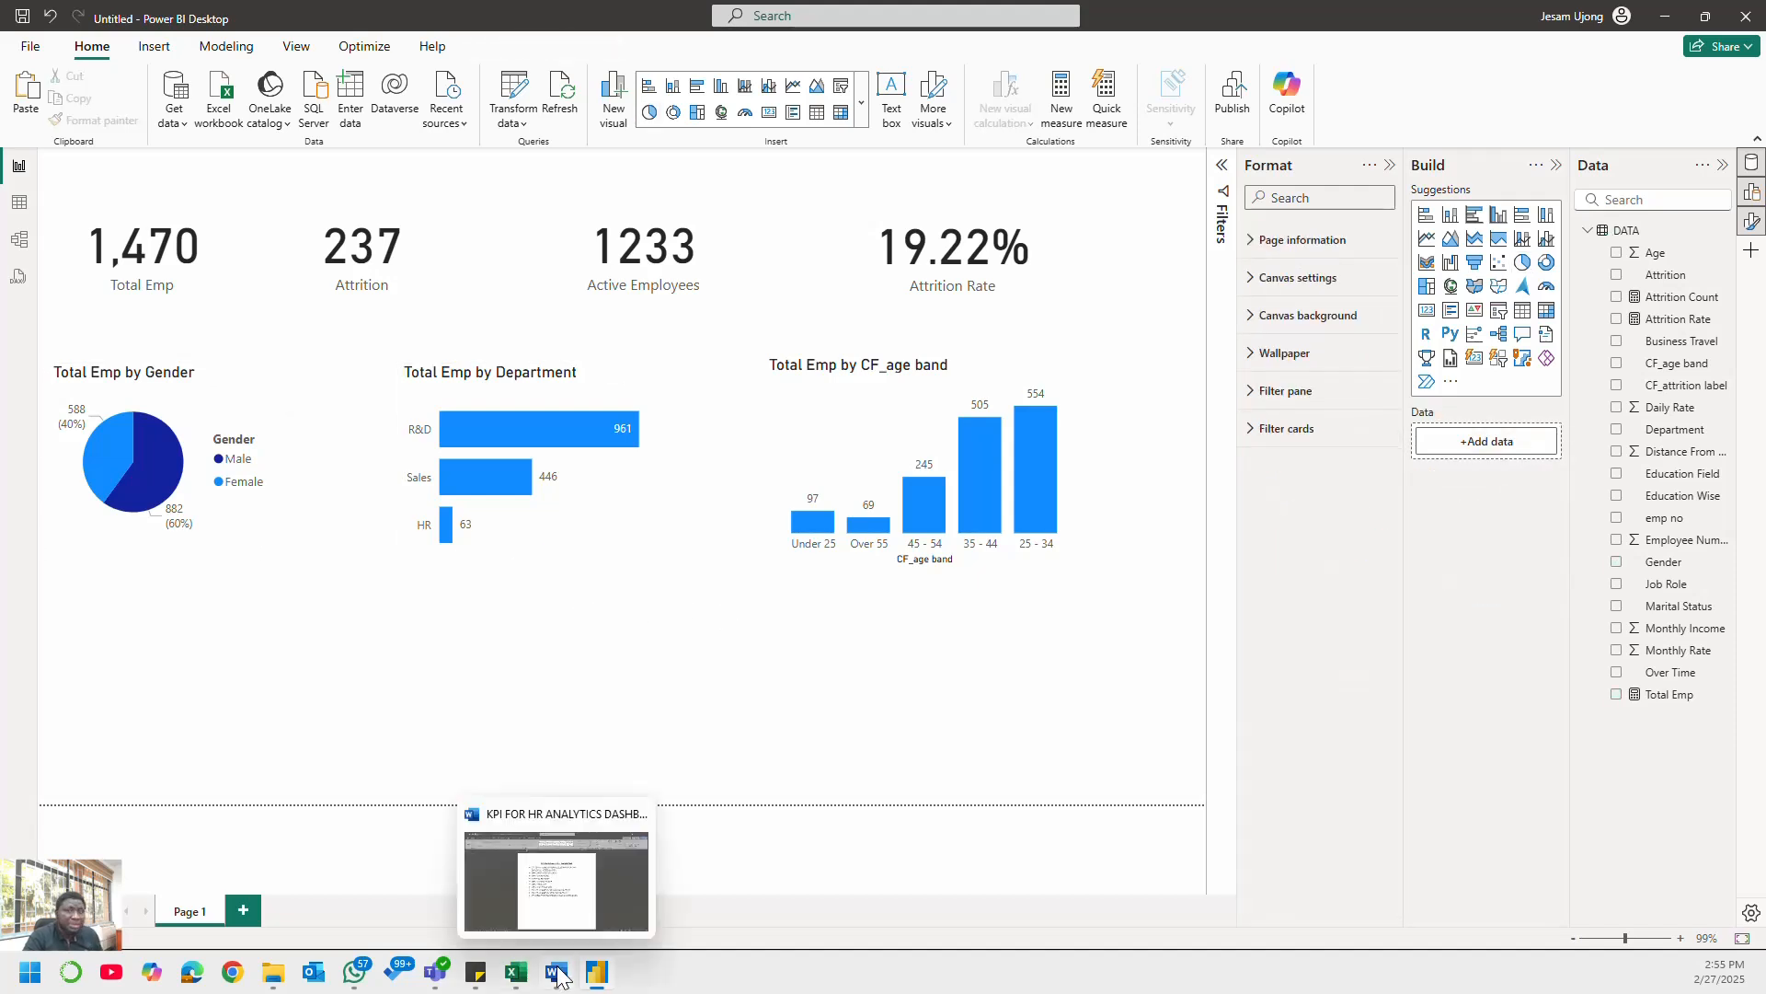
pyautogui.click(557, 880)
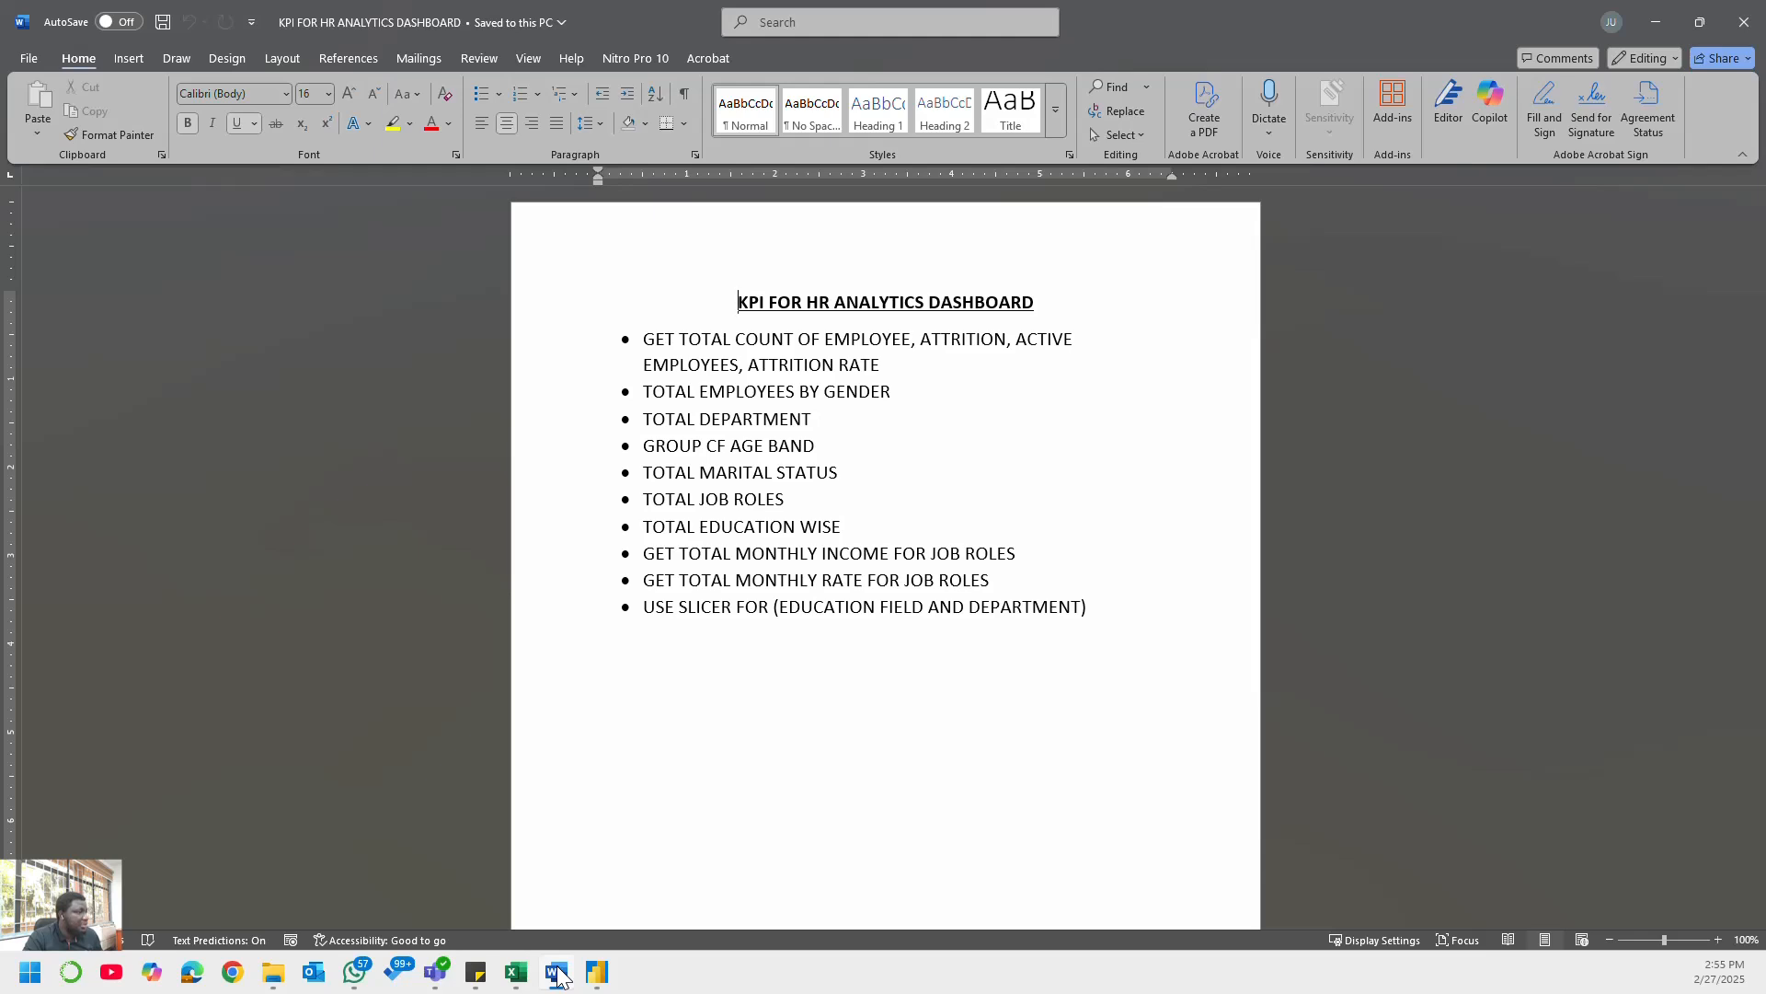
pyautogui.click(597, 973)
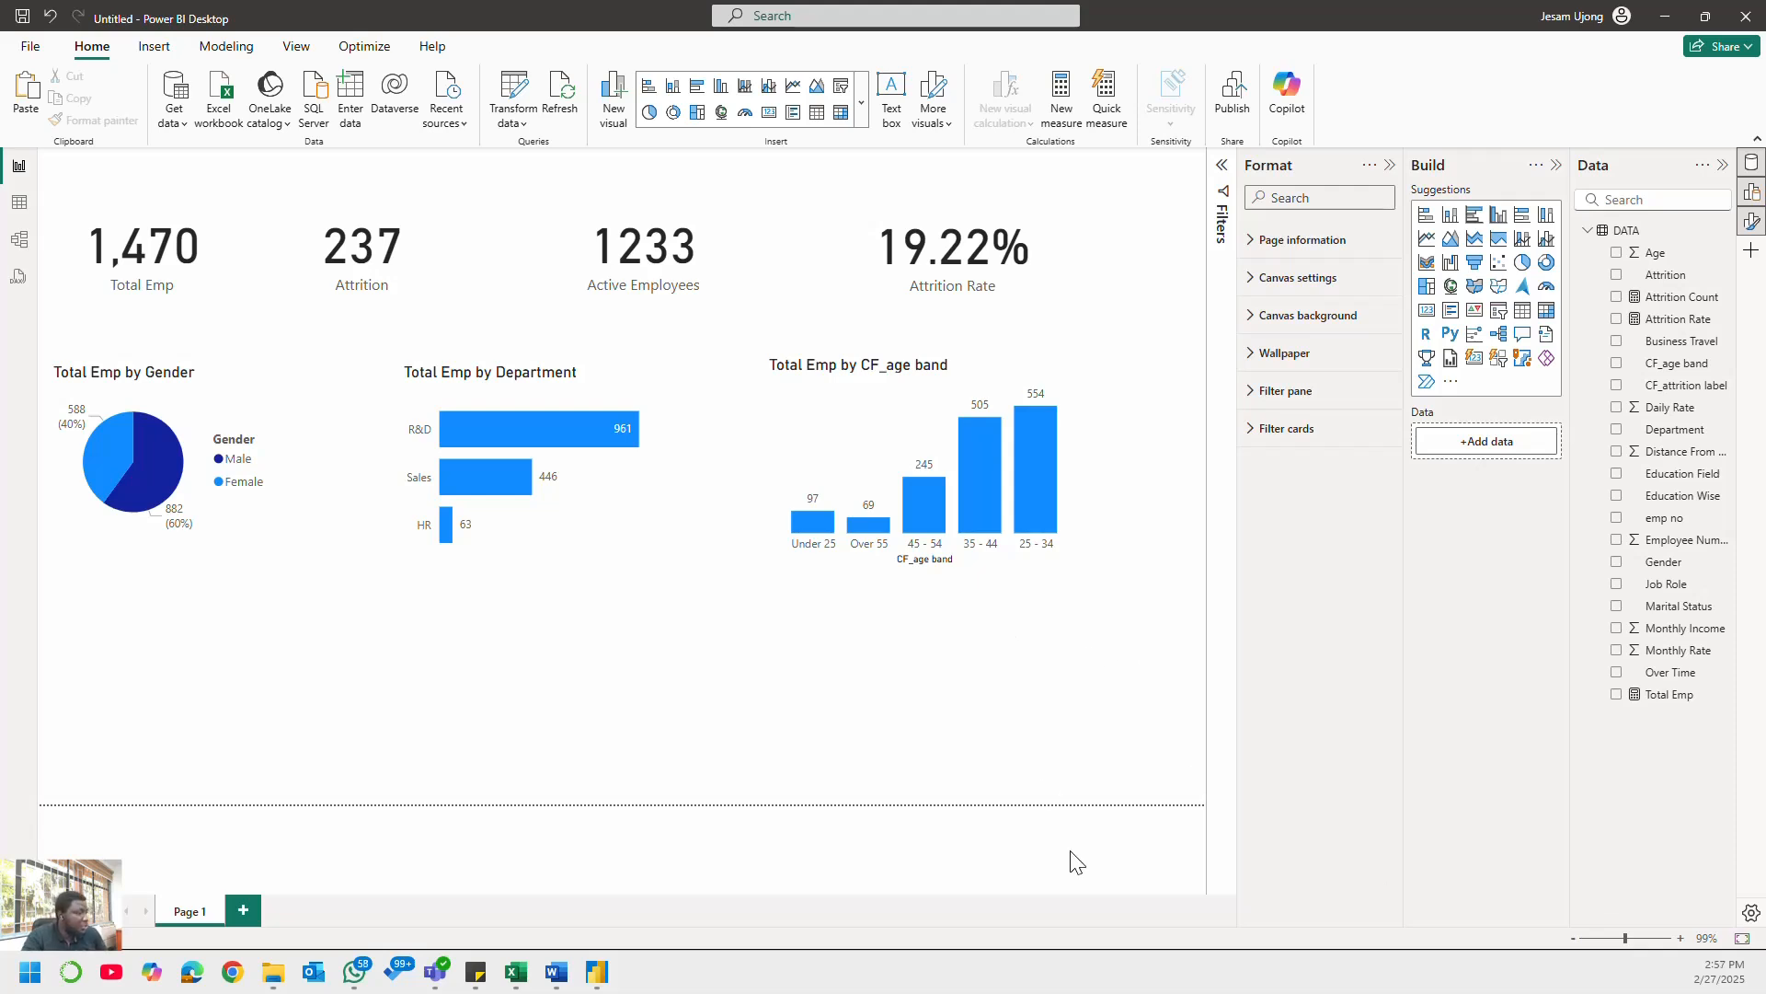
pyautogui.moveTo(597, 975)
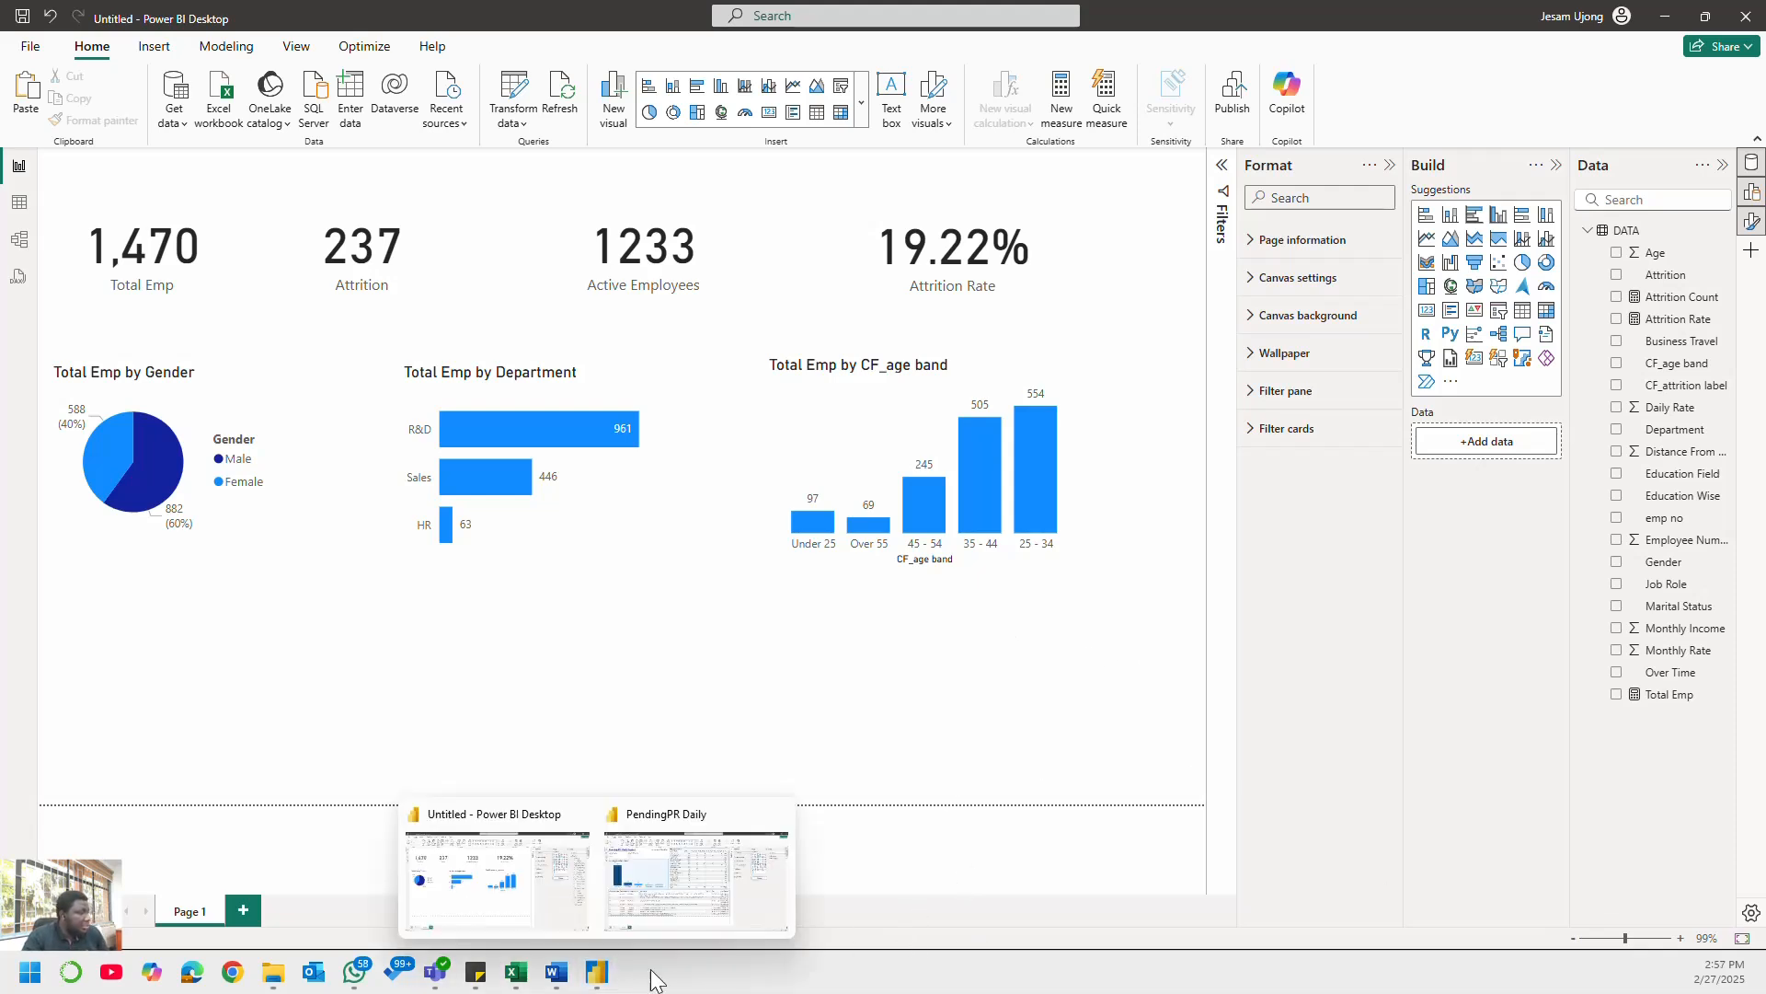
pyautogui.click(1390, 165)
pyautogui.click(563, 980)
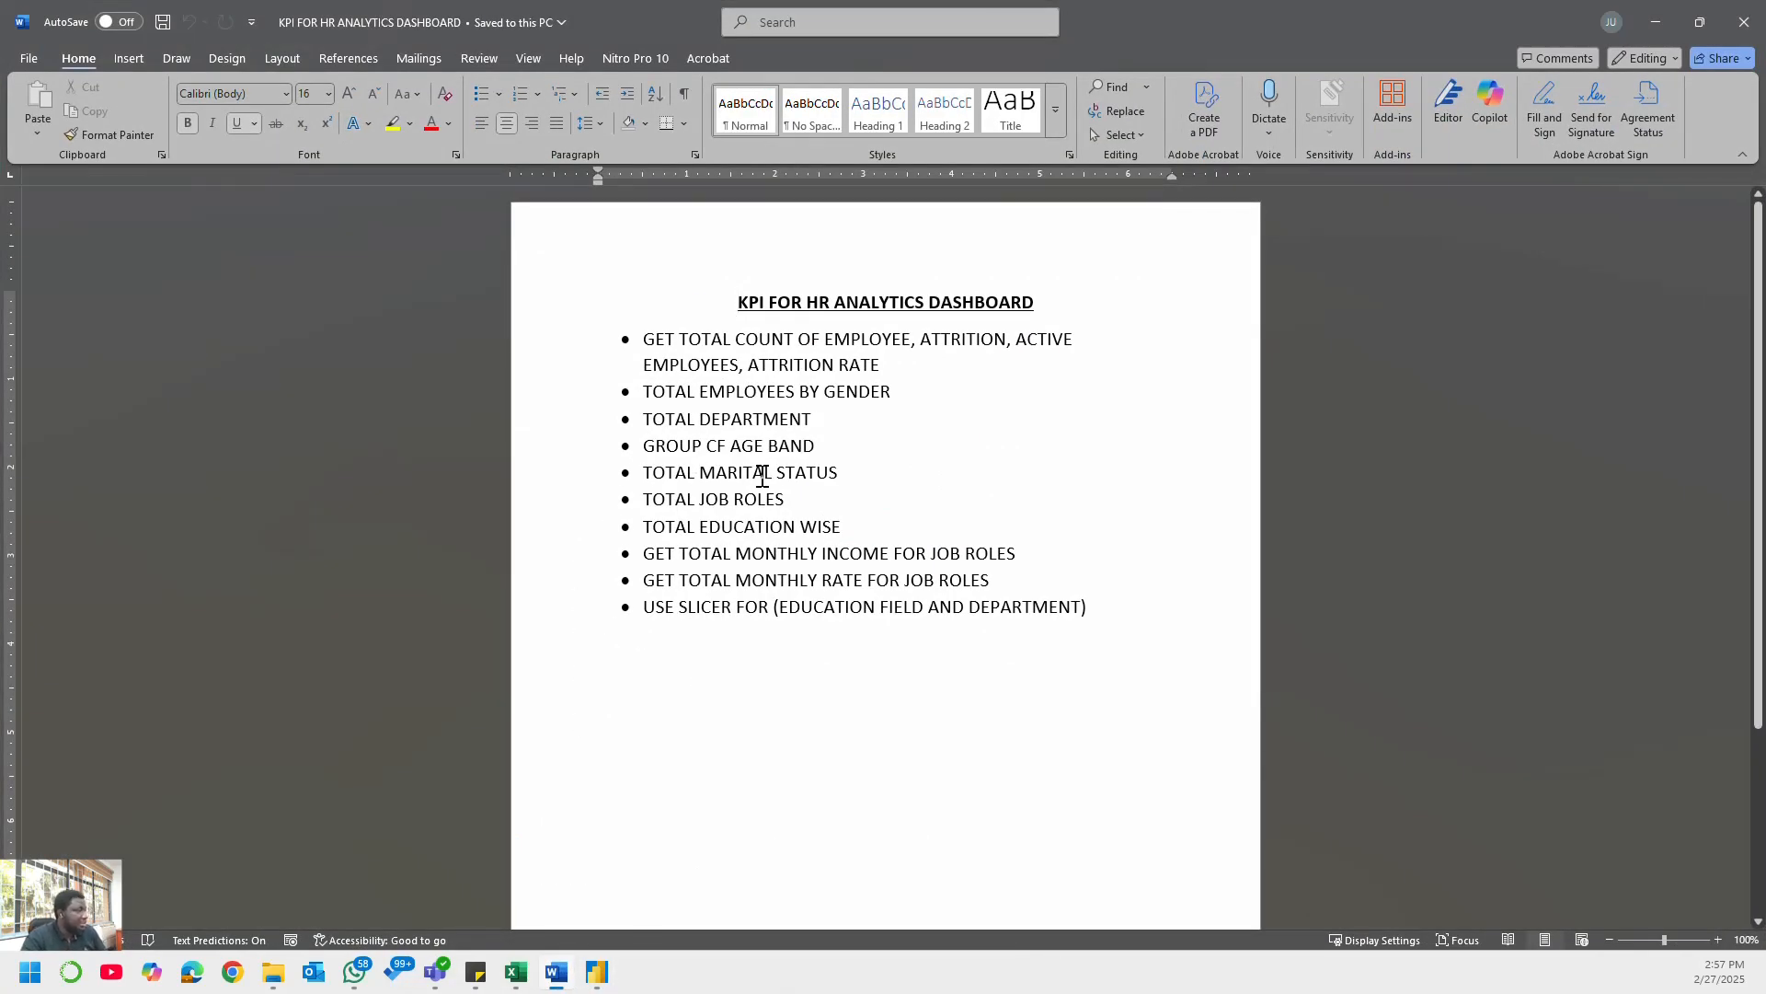
pyautogui.click(1656, 22)
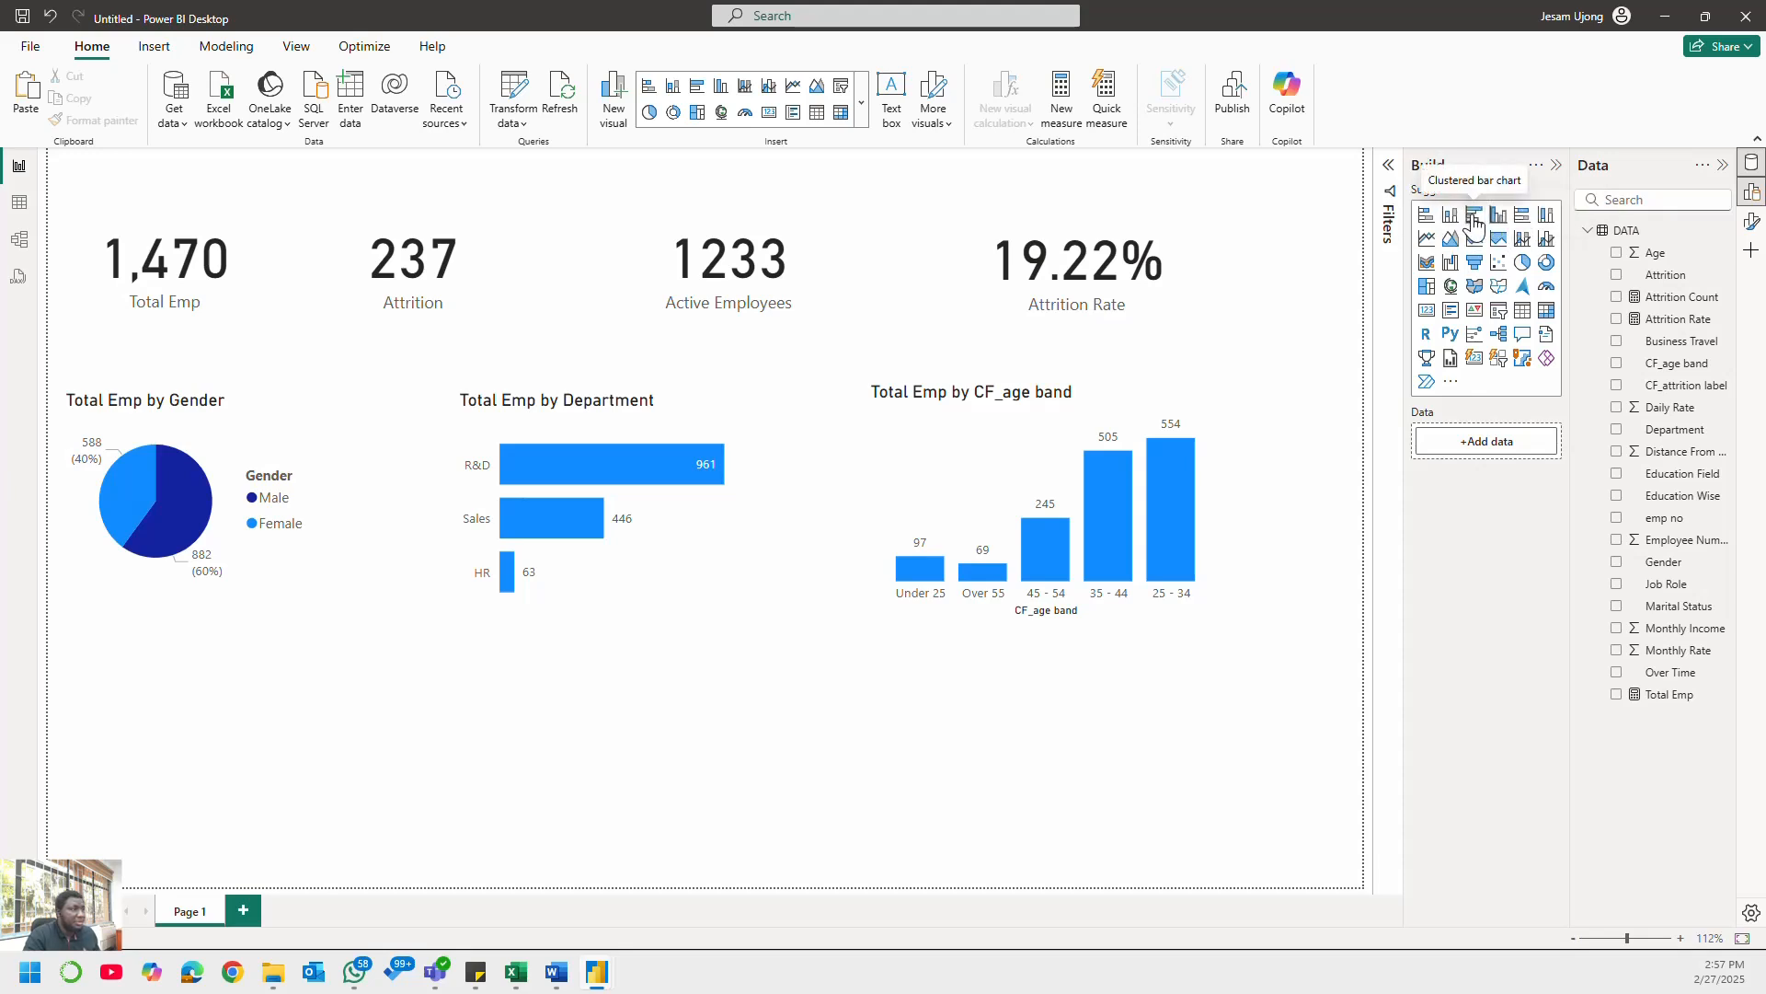
# - Try a clustered bar chart of Total Emp by Marital Status below the gender chart, and delete it
pyautogui.click(1474, 217)
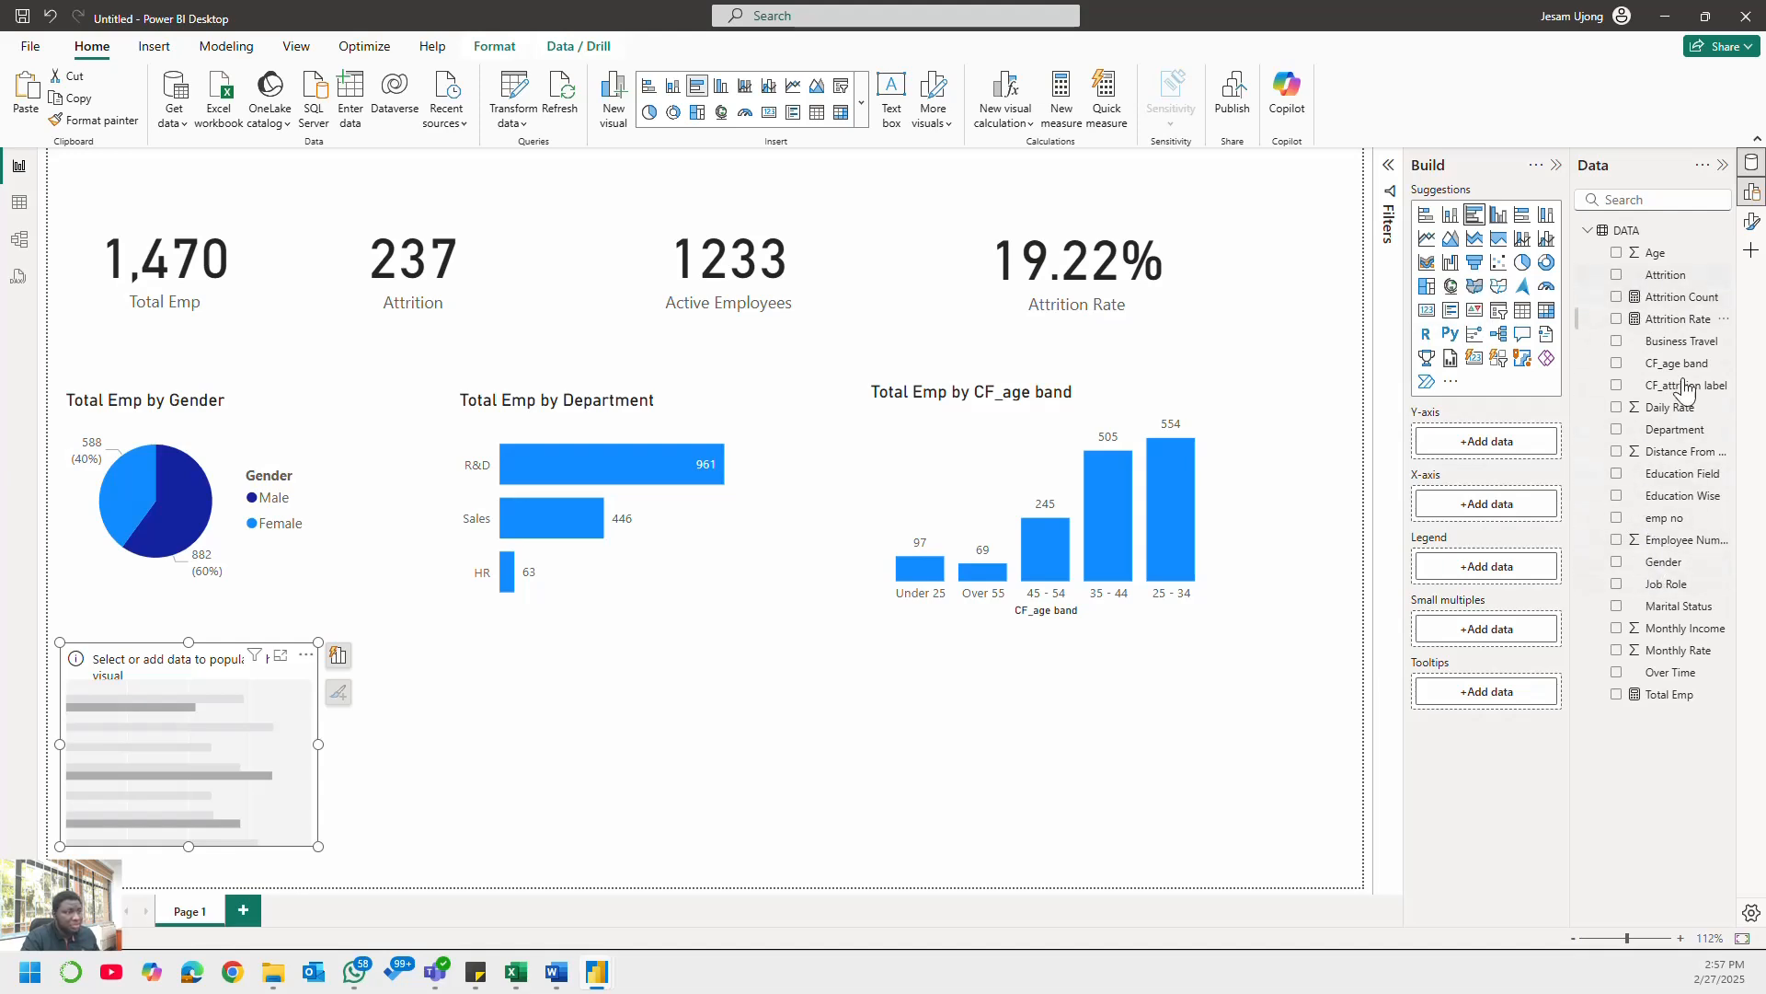
pyautogui.click(1617, 607)
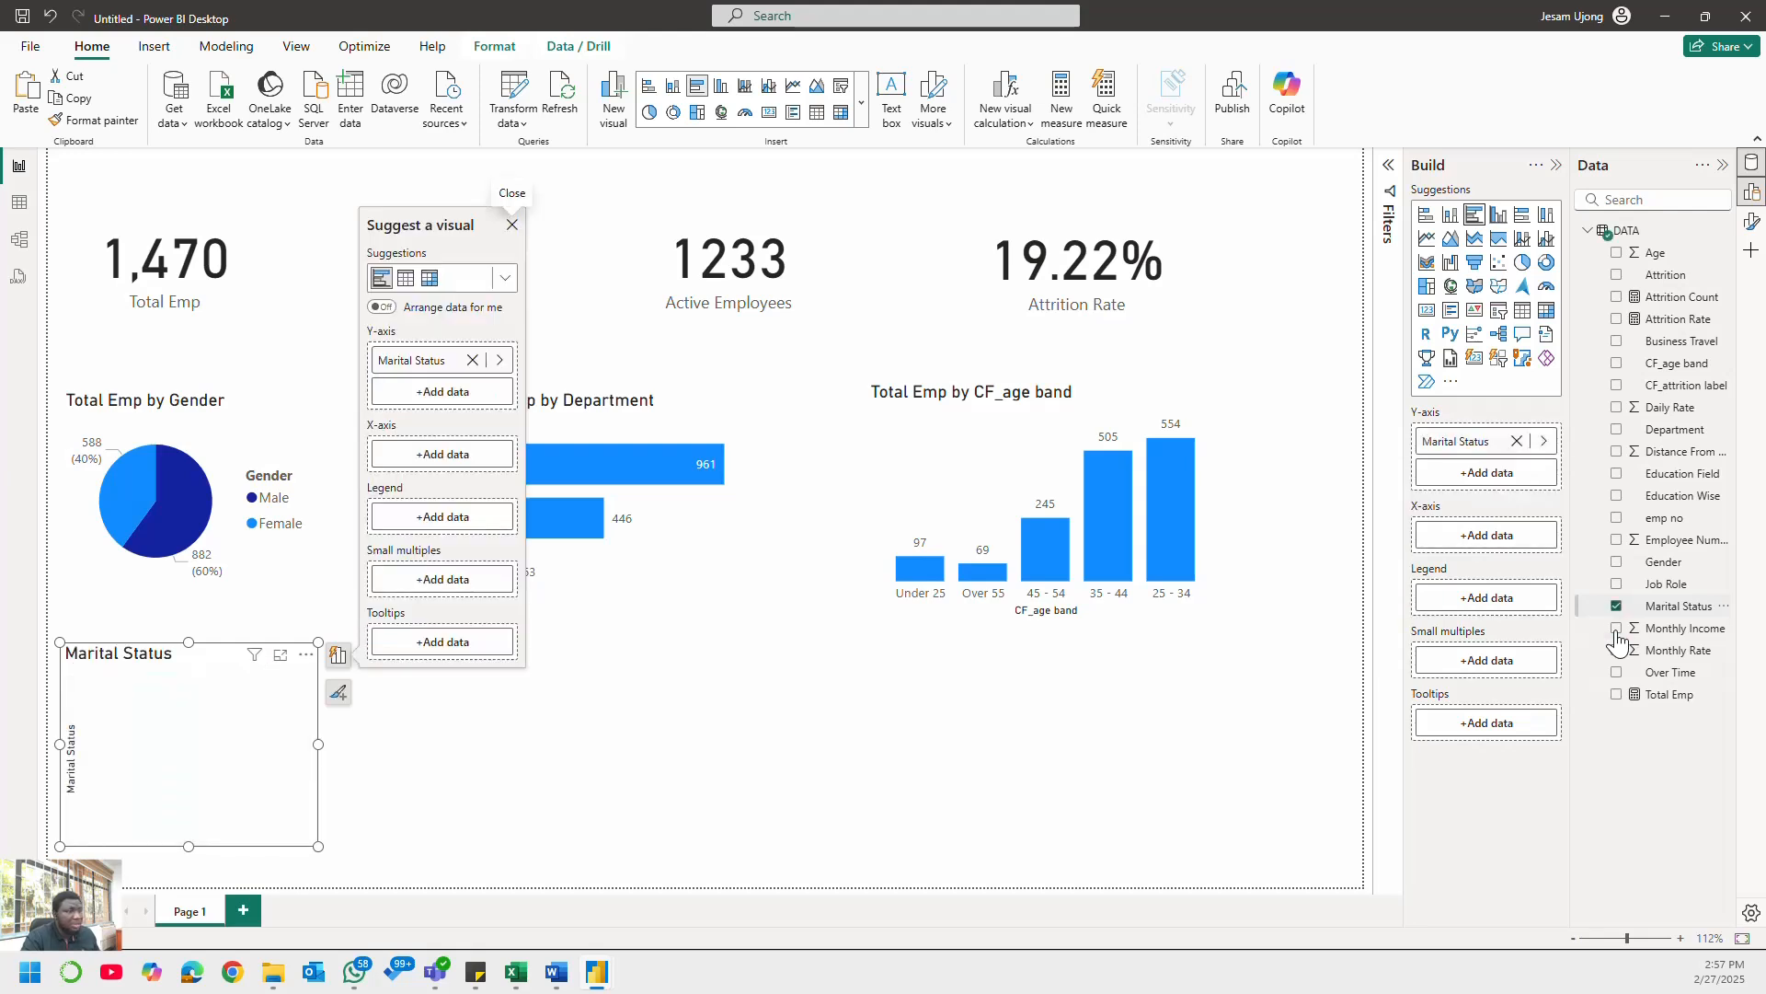
pyautogui.click(1616, 694)
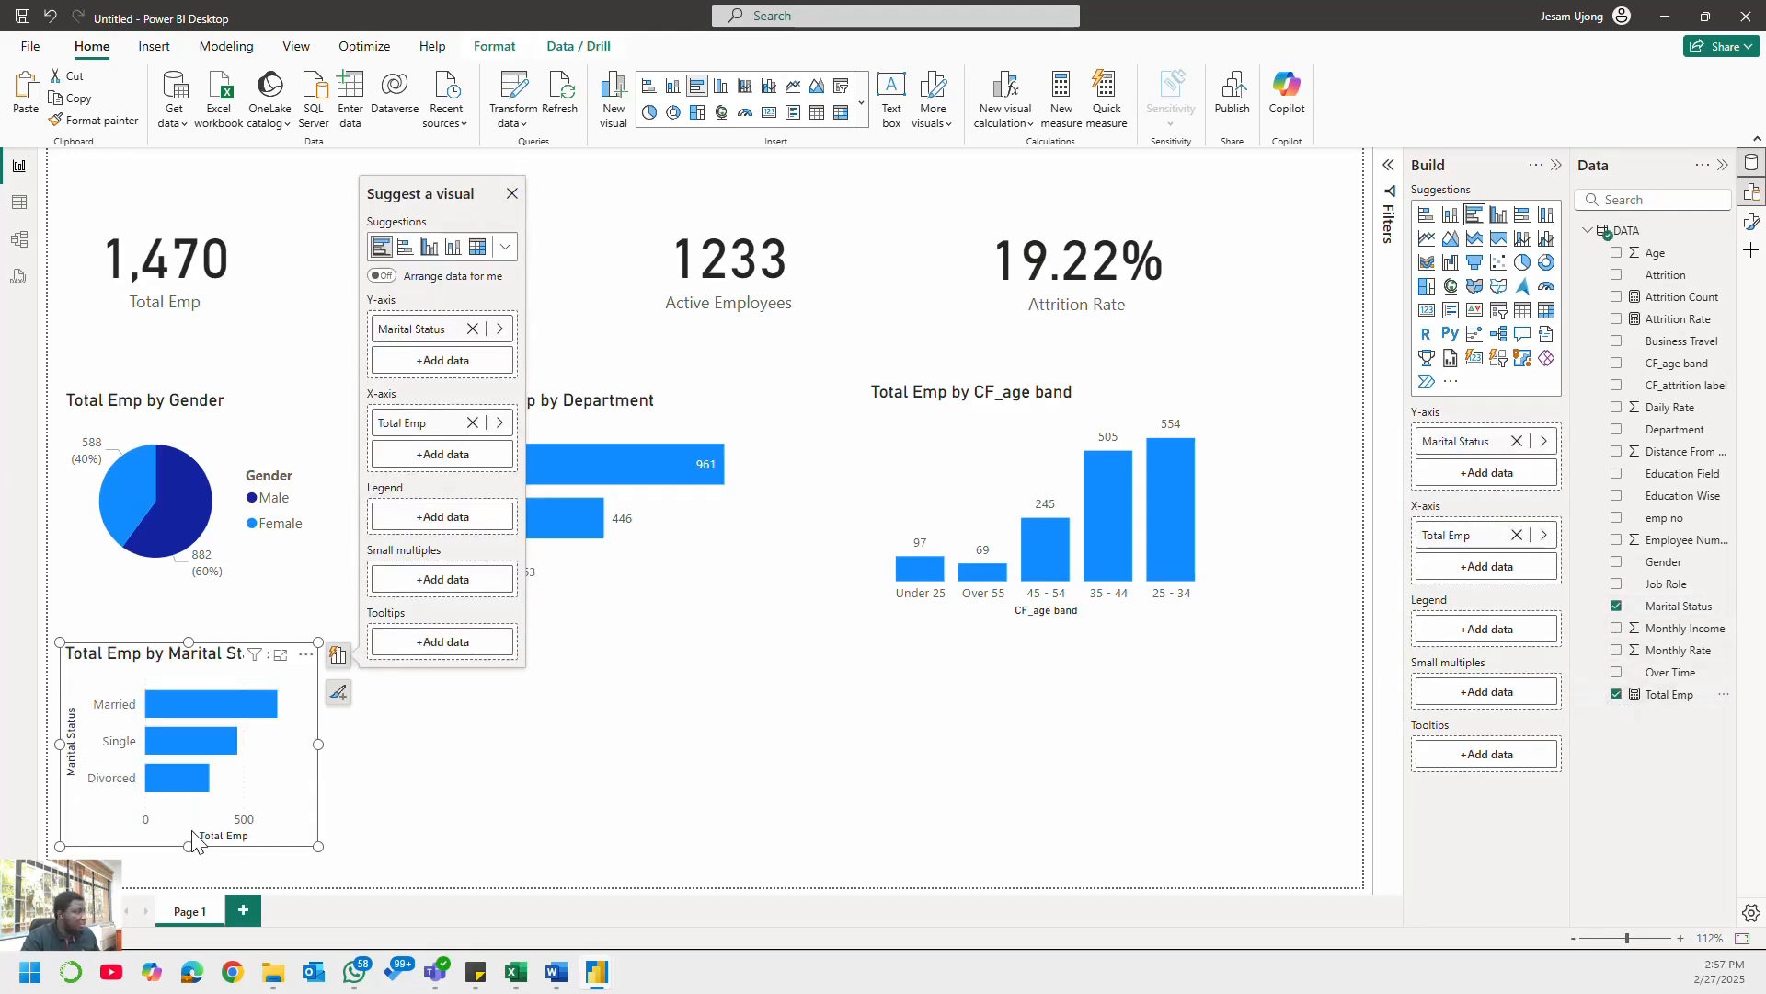
pyautogui.moveTo(318, 846); pyautogui.dragTo(350, 855)
pyautogui.press('Delete')
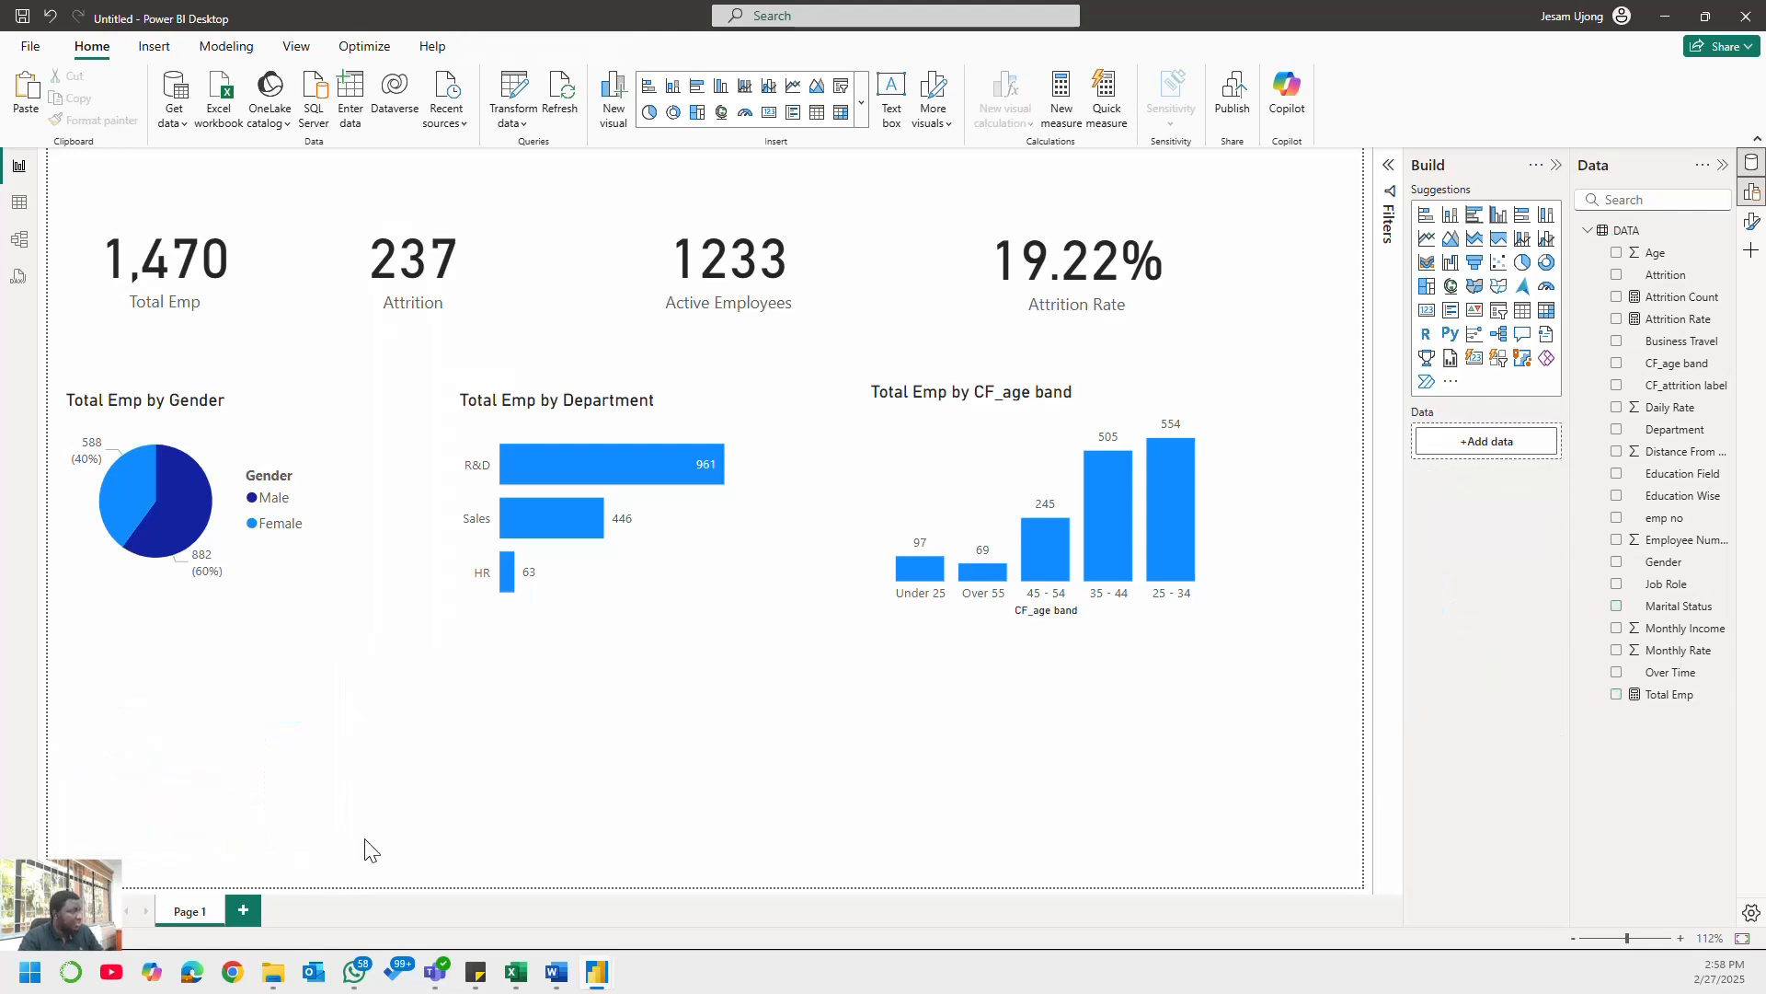
# - Insert a treemap below the gender pie chart with Marital Status as its category and Total Emp as its values
pyautogui.click(1429, 289)
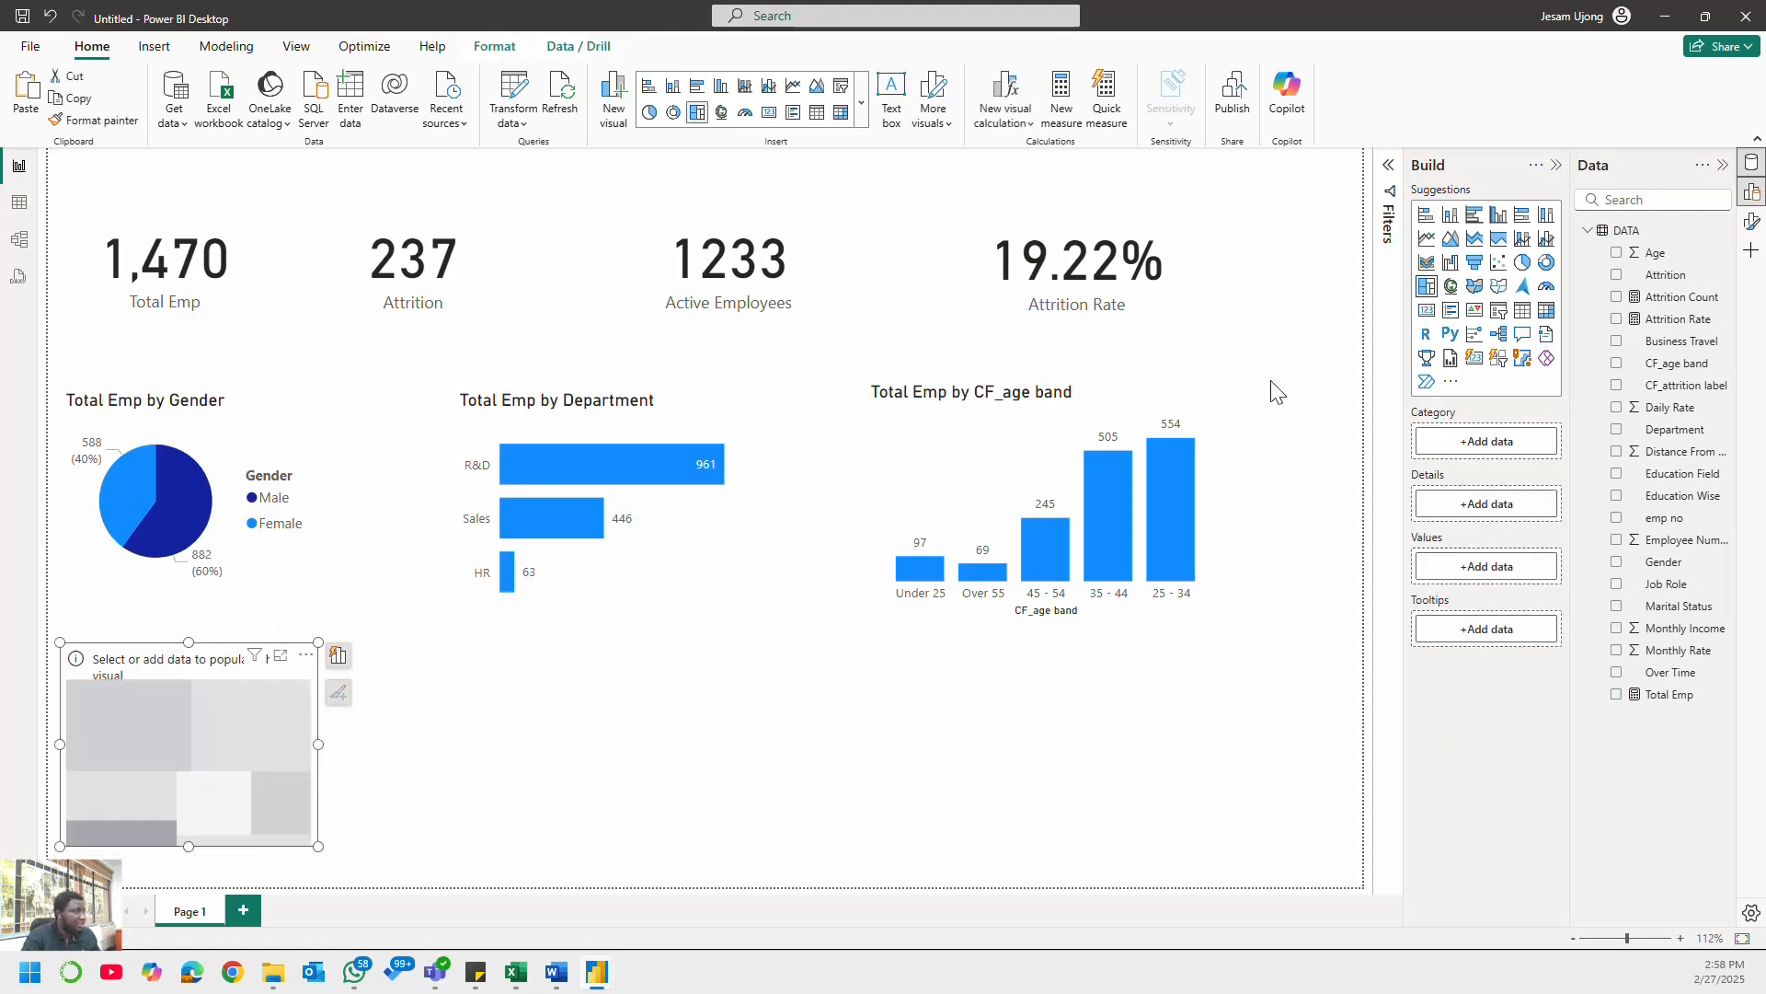
pyautogui.click(1617, 694)
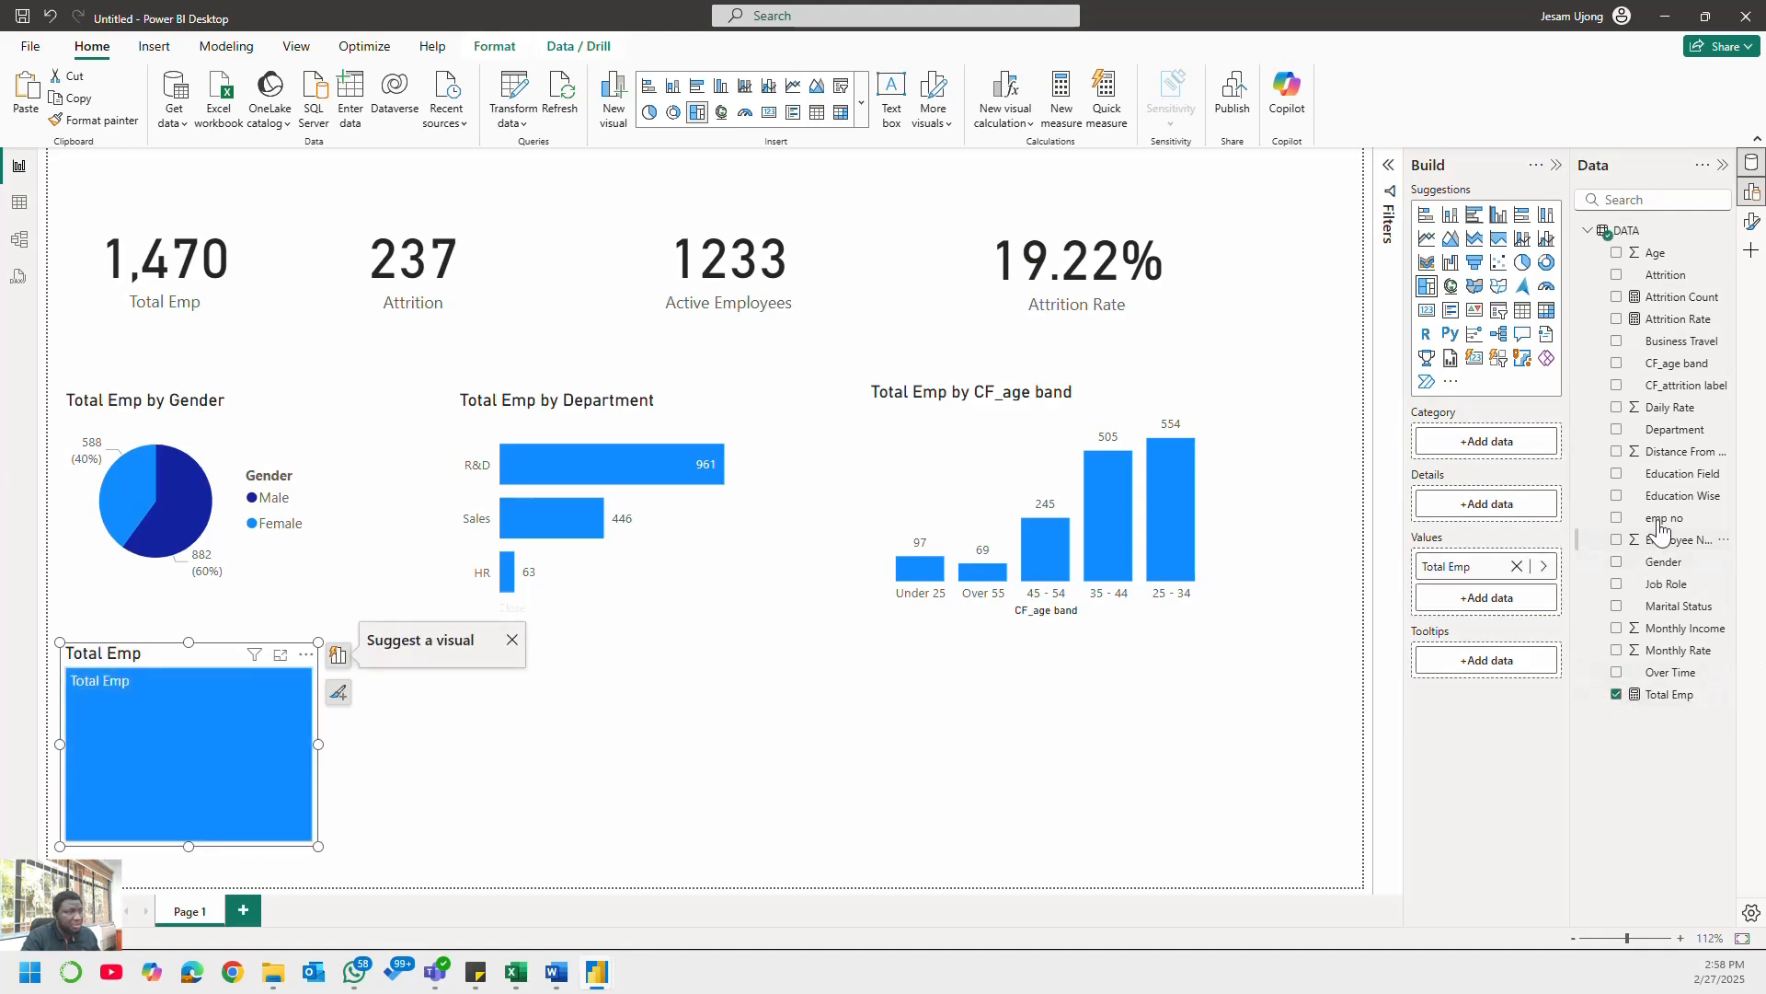
pyautogui.click(1617, 607)
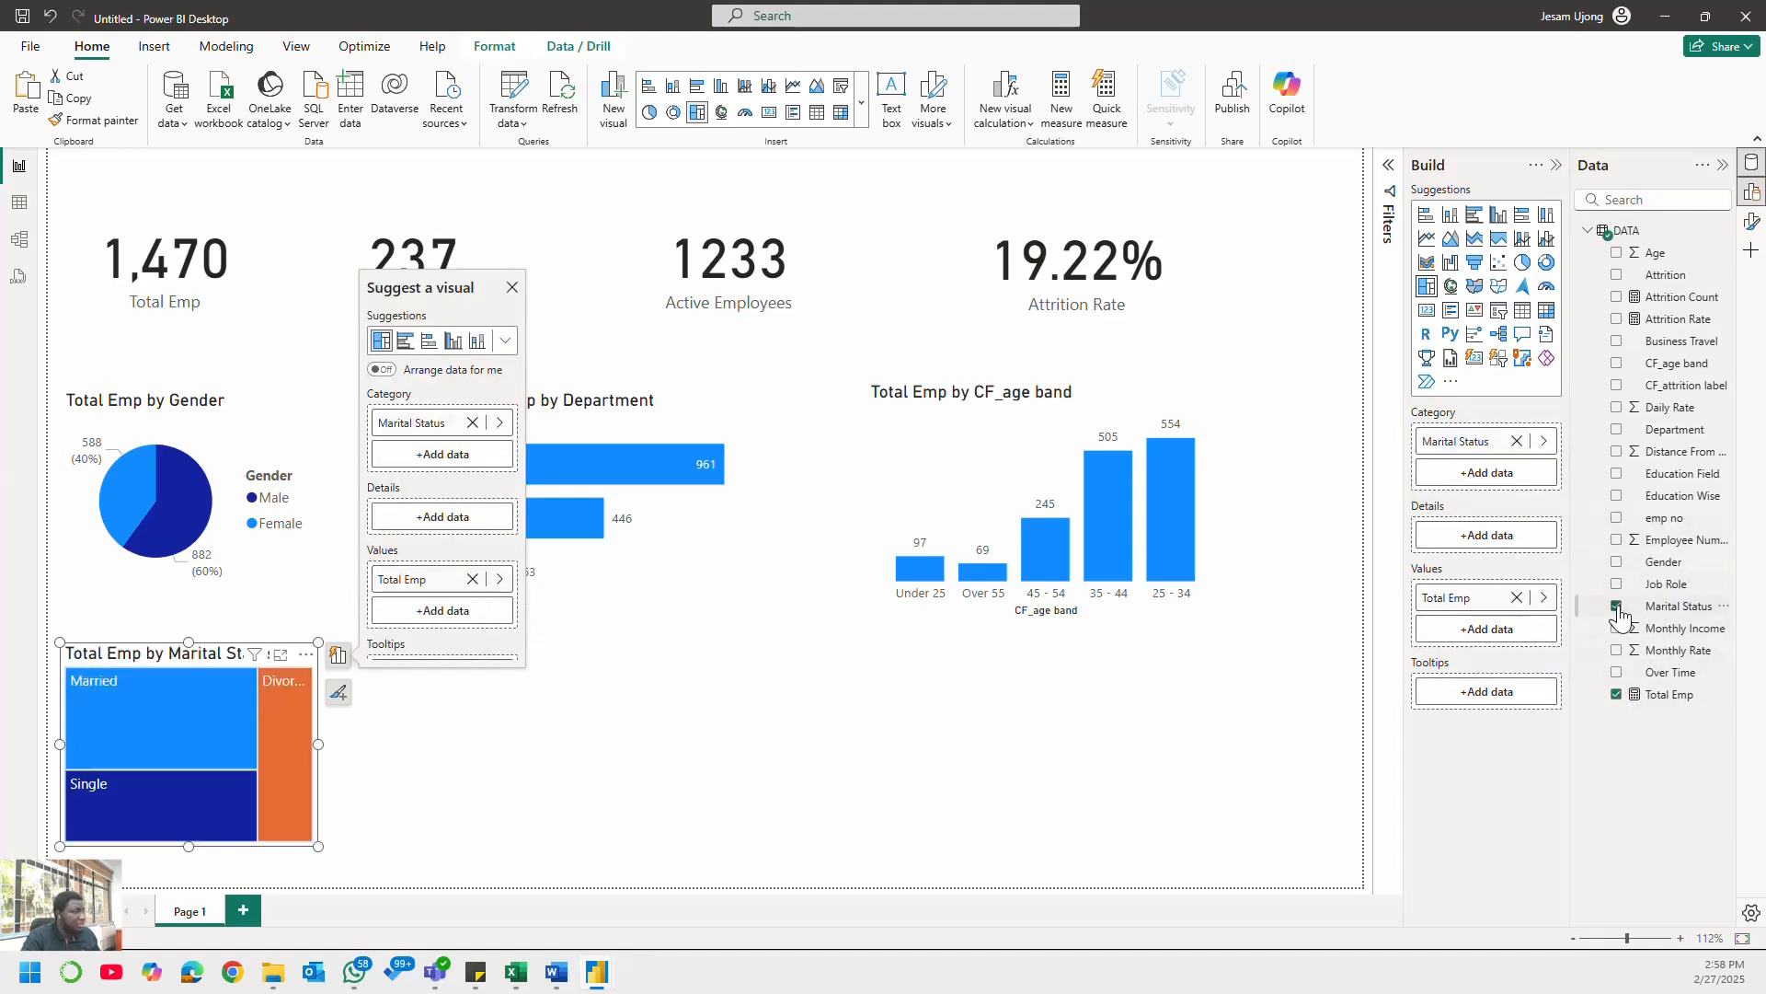
# - Widen the Total Emp by Marital Status treemap until the Divorced label fits in full
pyautogui.moveTo(318, 745)
pyautogui.mouseDown()
pyautogui.moveTo(384, 755)
pyautogui.moveTo(353, 747)
pyautogui.mouseUp()
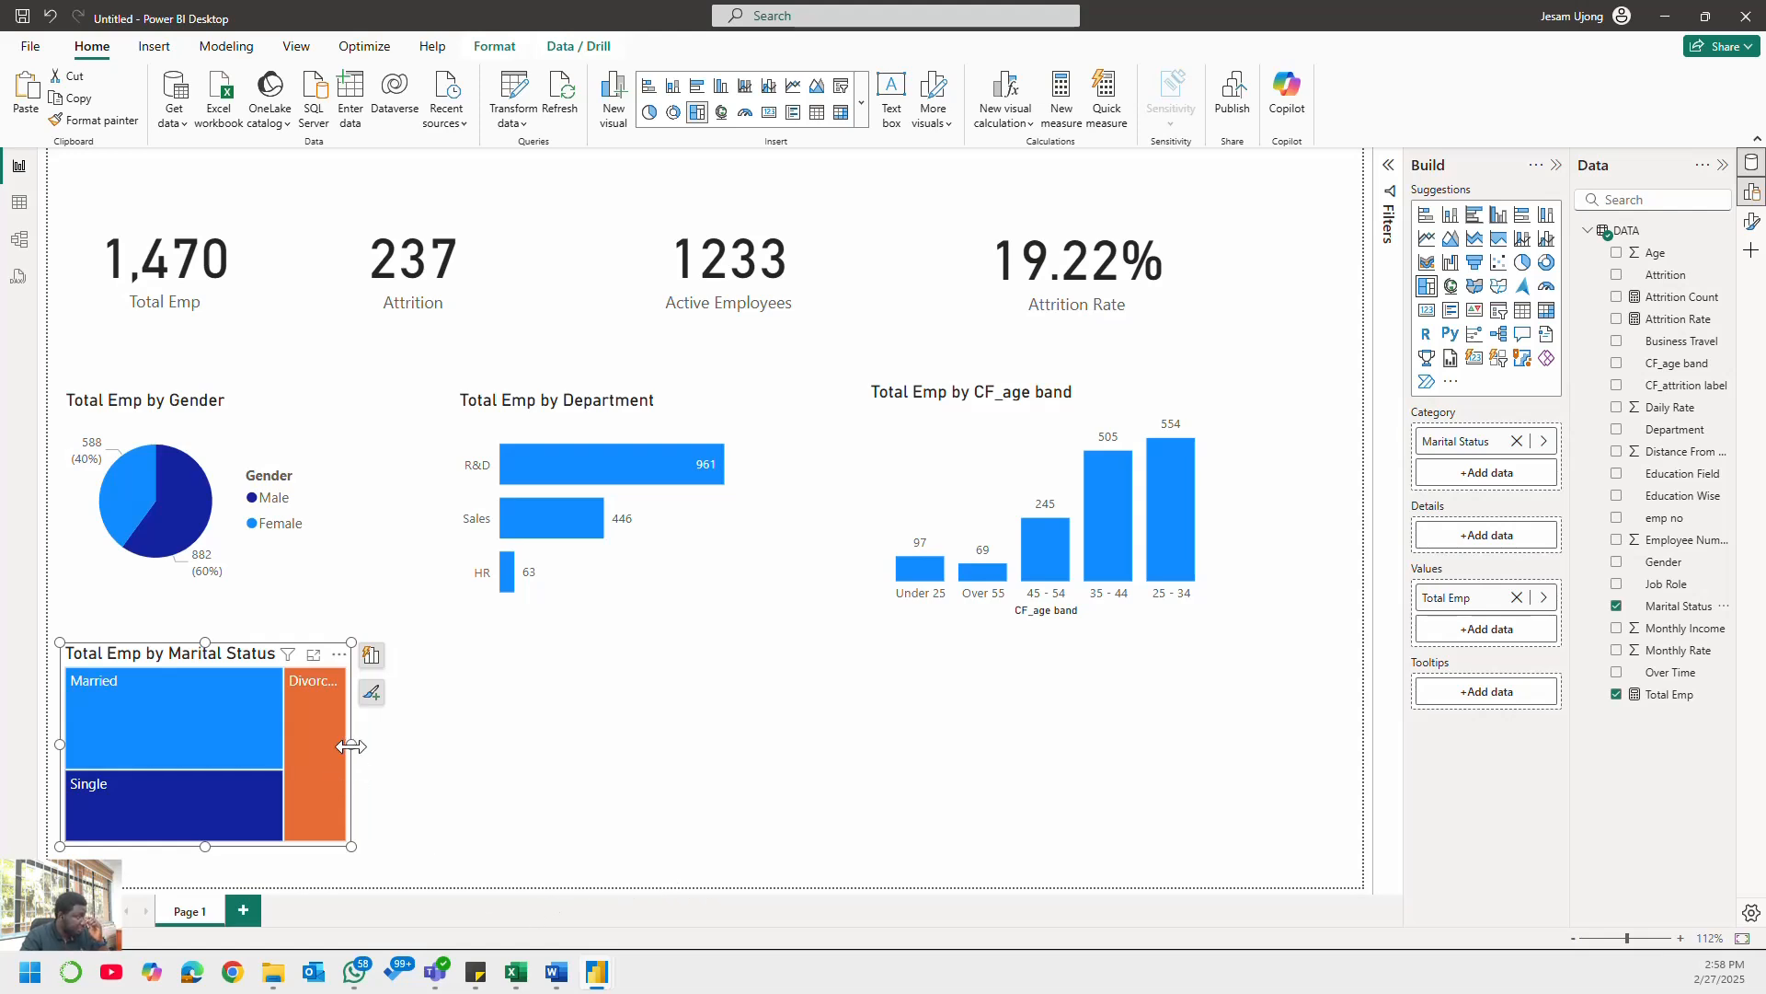
pyautogui.moveTo(350, 746); pyautogui.dragTo(361, 747)
pyautogui.click(521, 817)
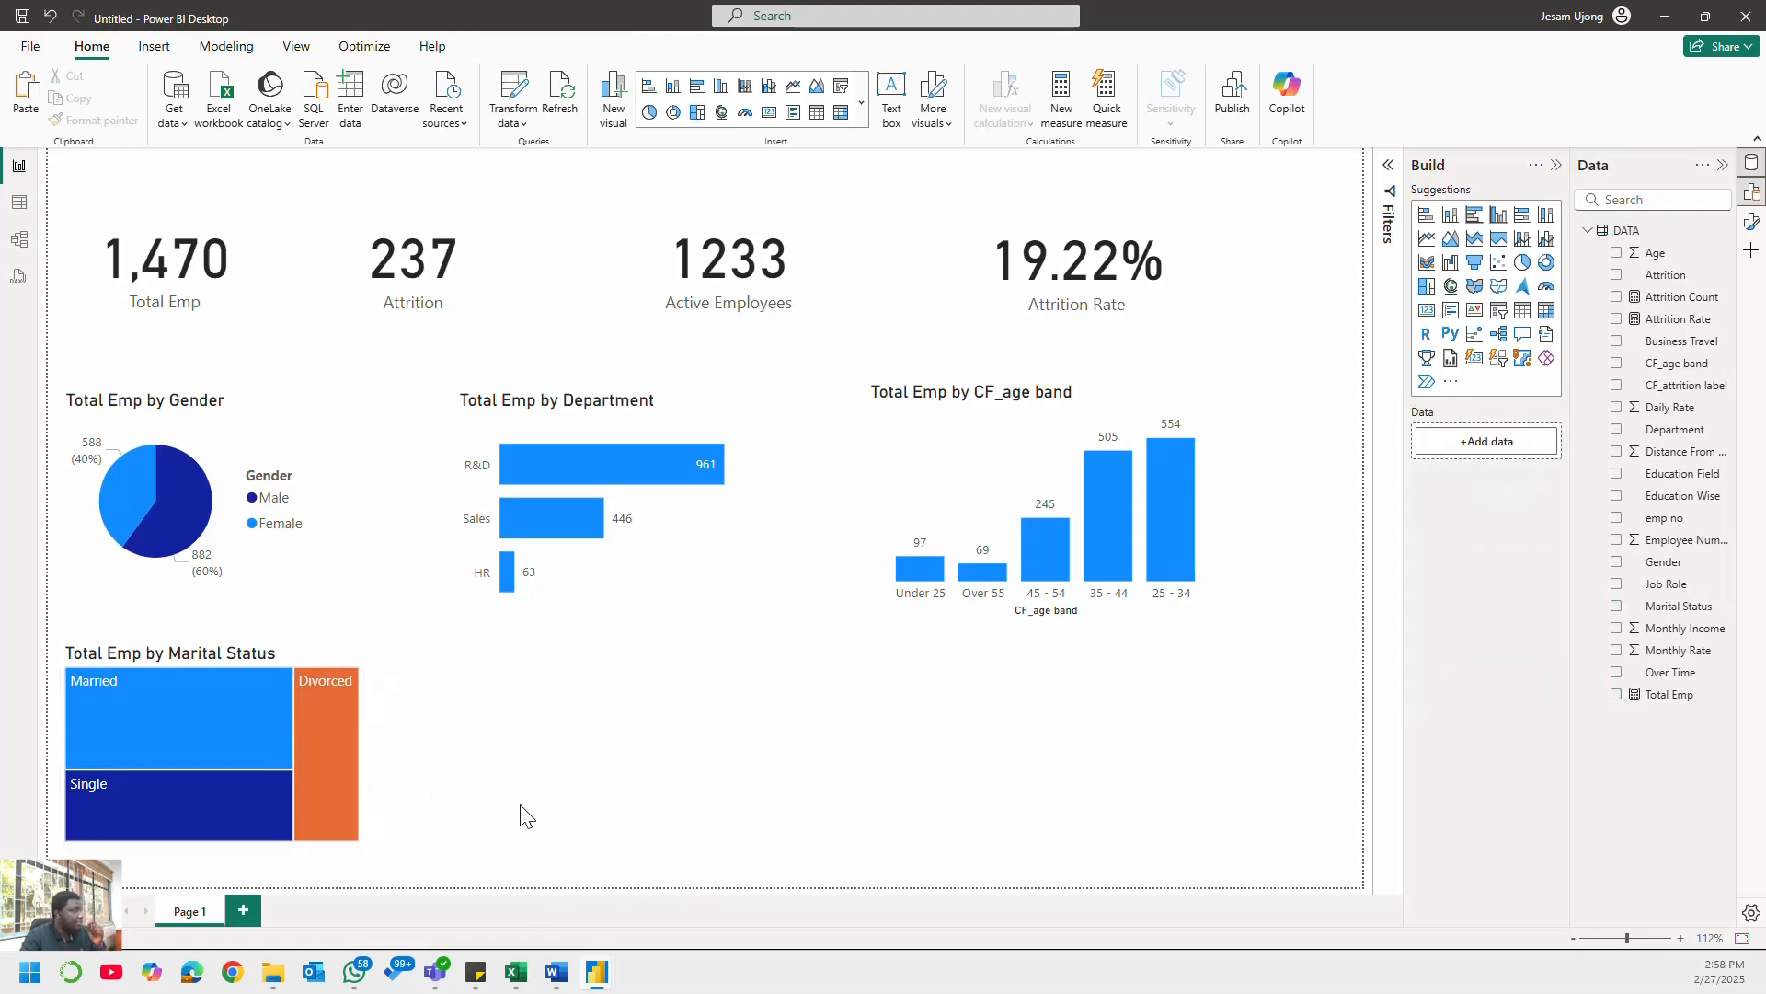
# - Turn on data labels for the Total Emp by Marital Status treemap
pyautogui.click(123, 747)
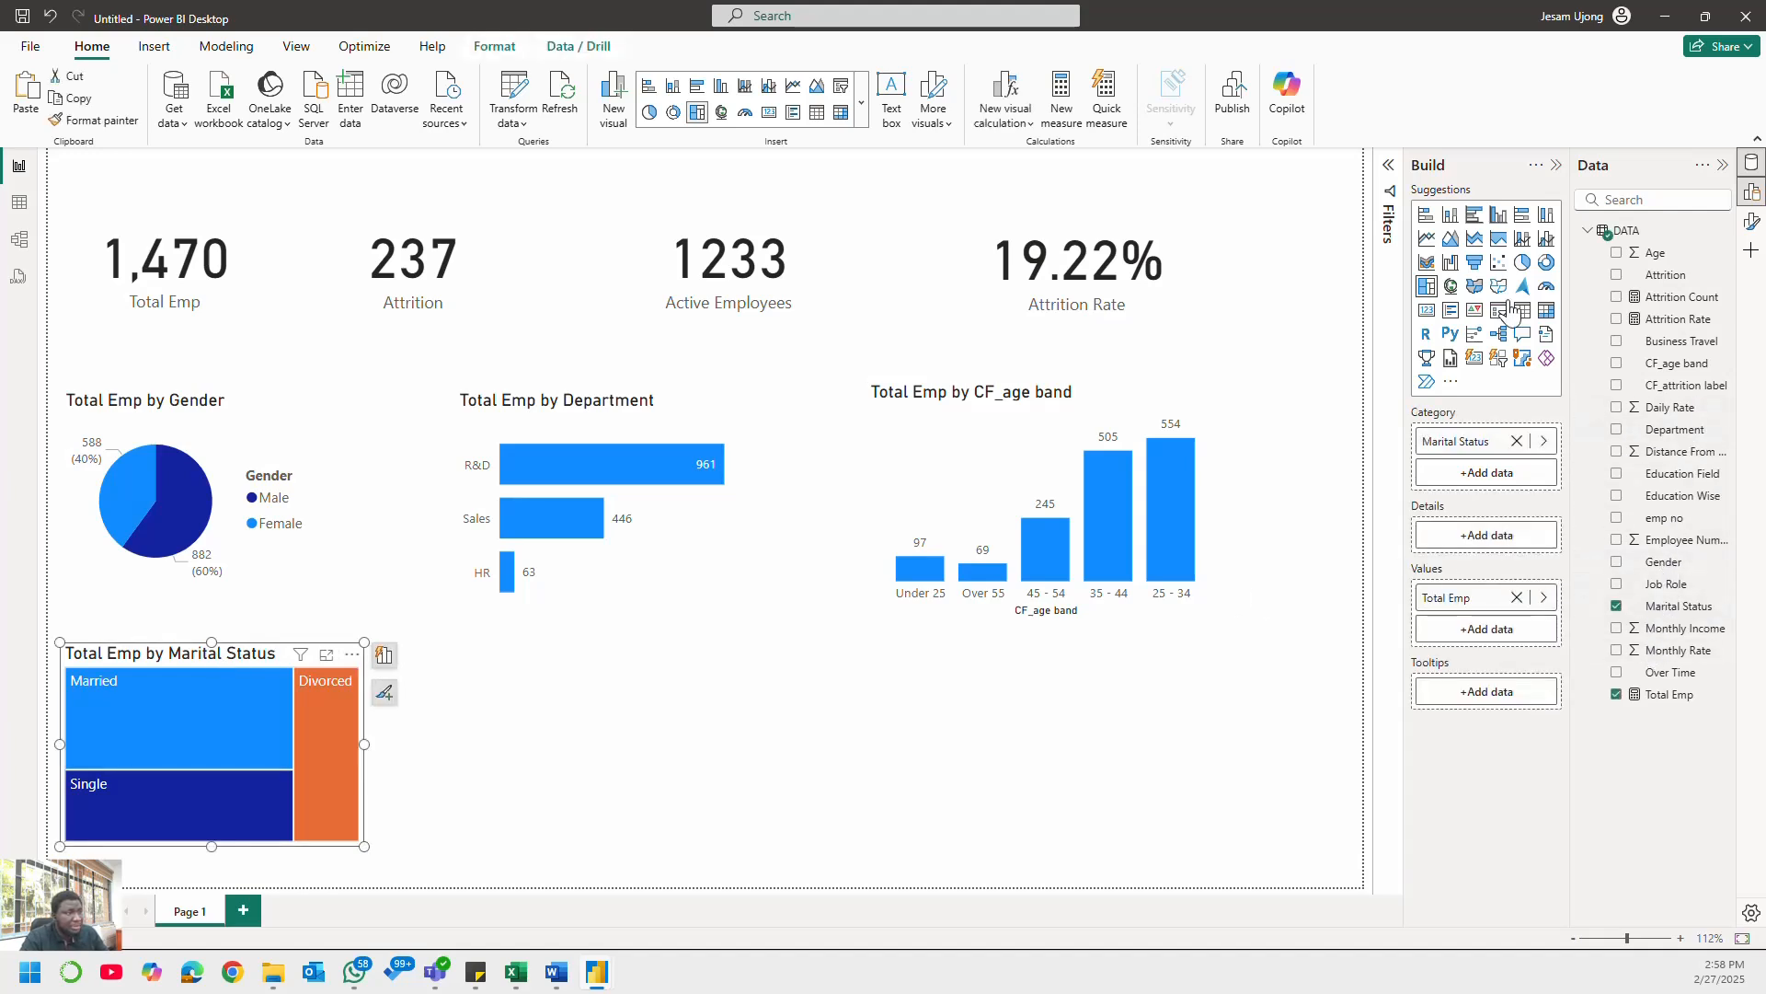
pyautogui.click(1751, 221)
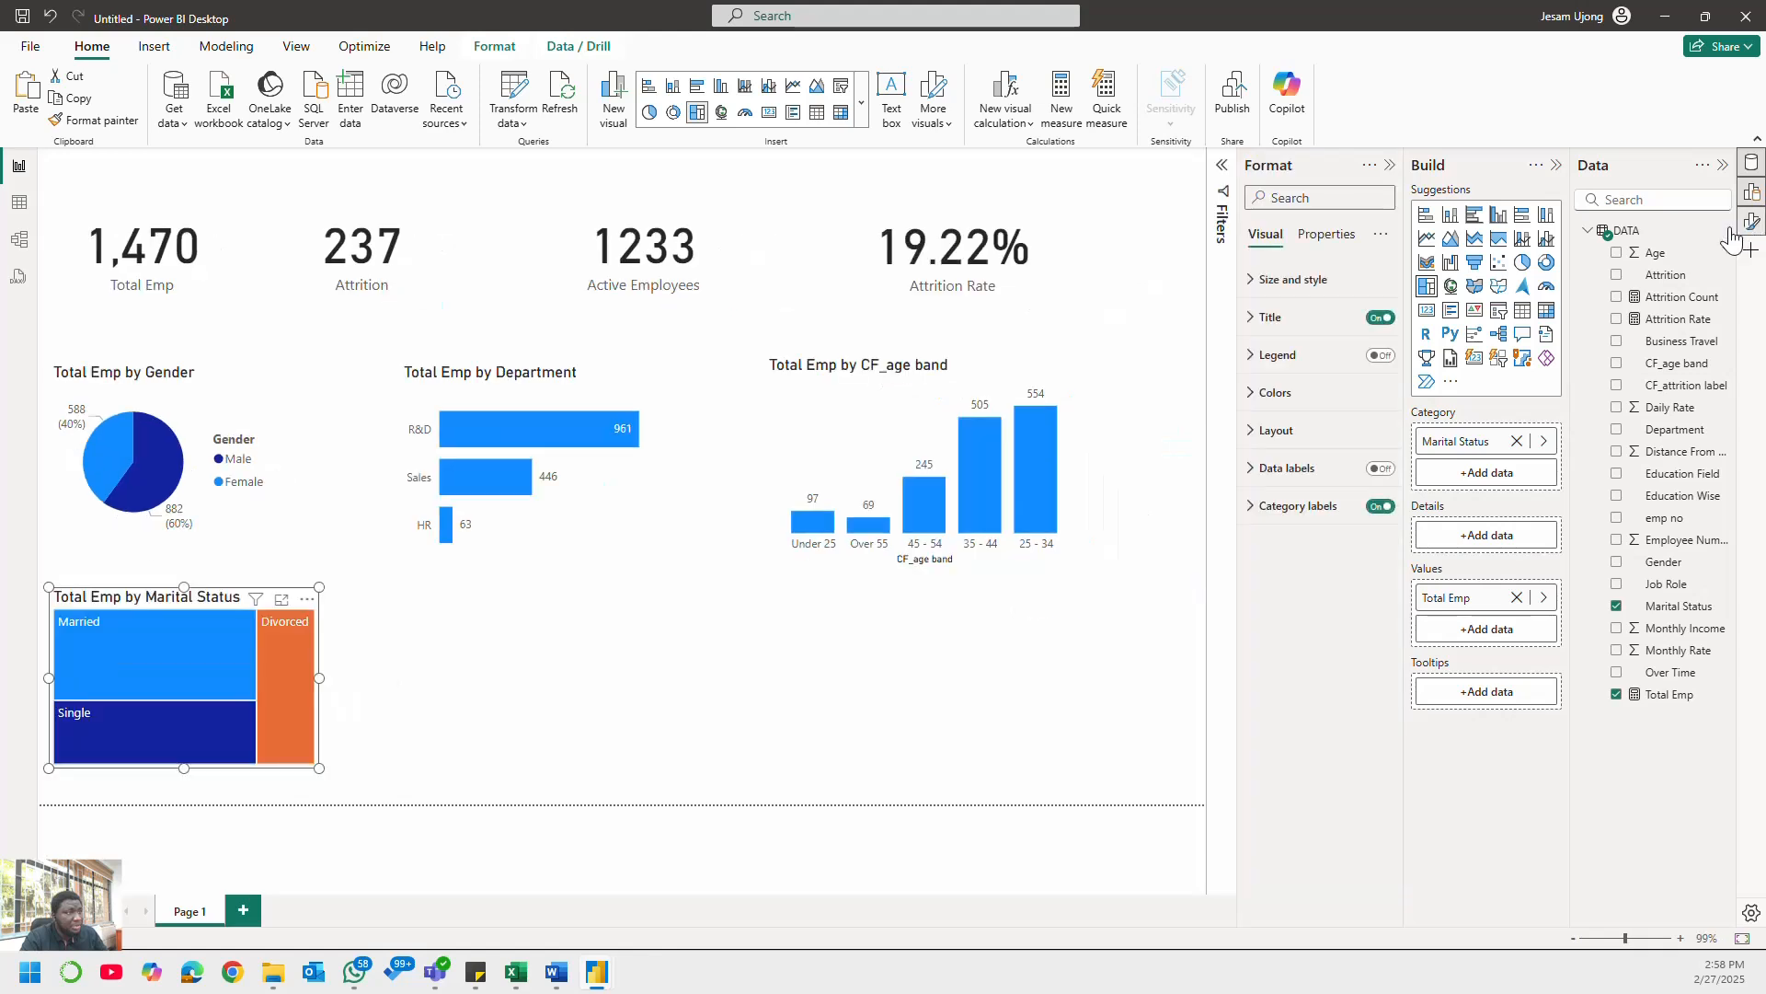
pyautogui.click(1382, 470)
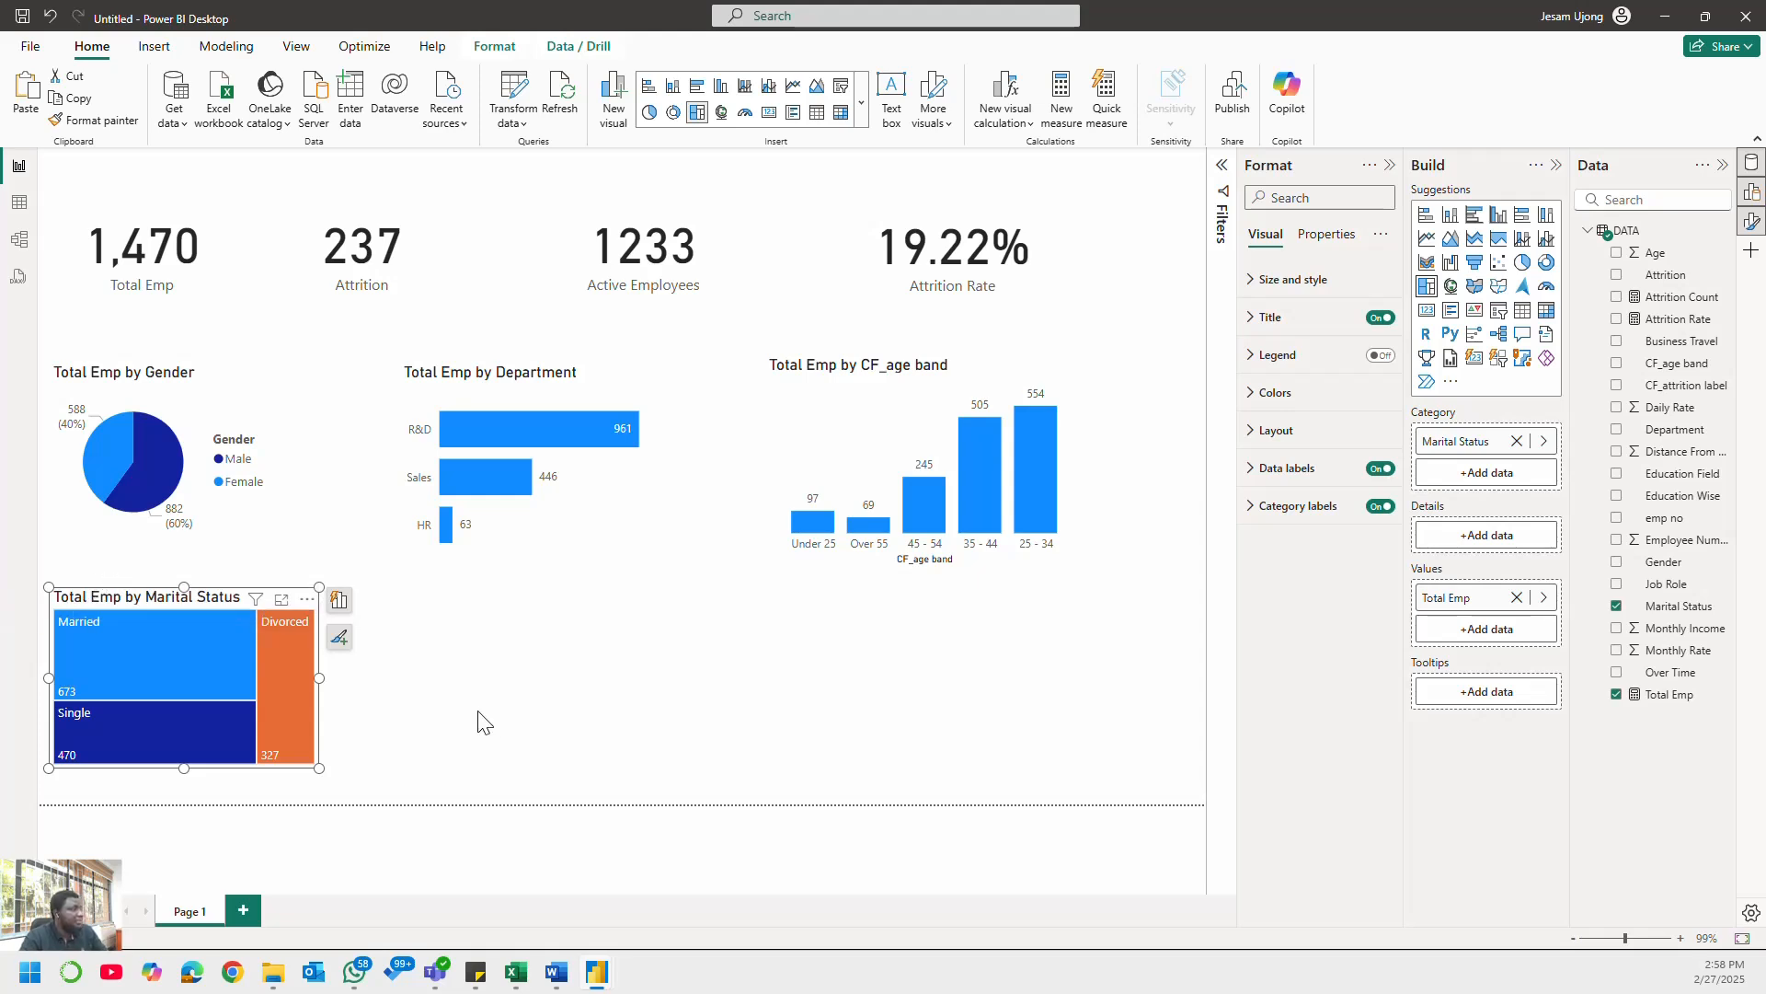
pyautogui.click(483, 736)
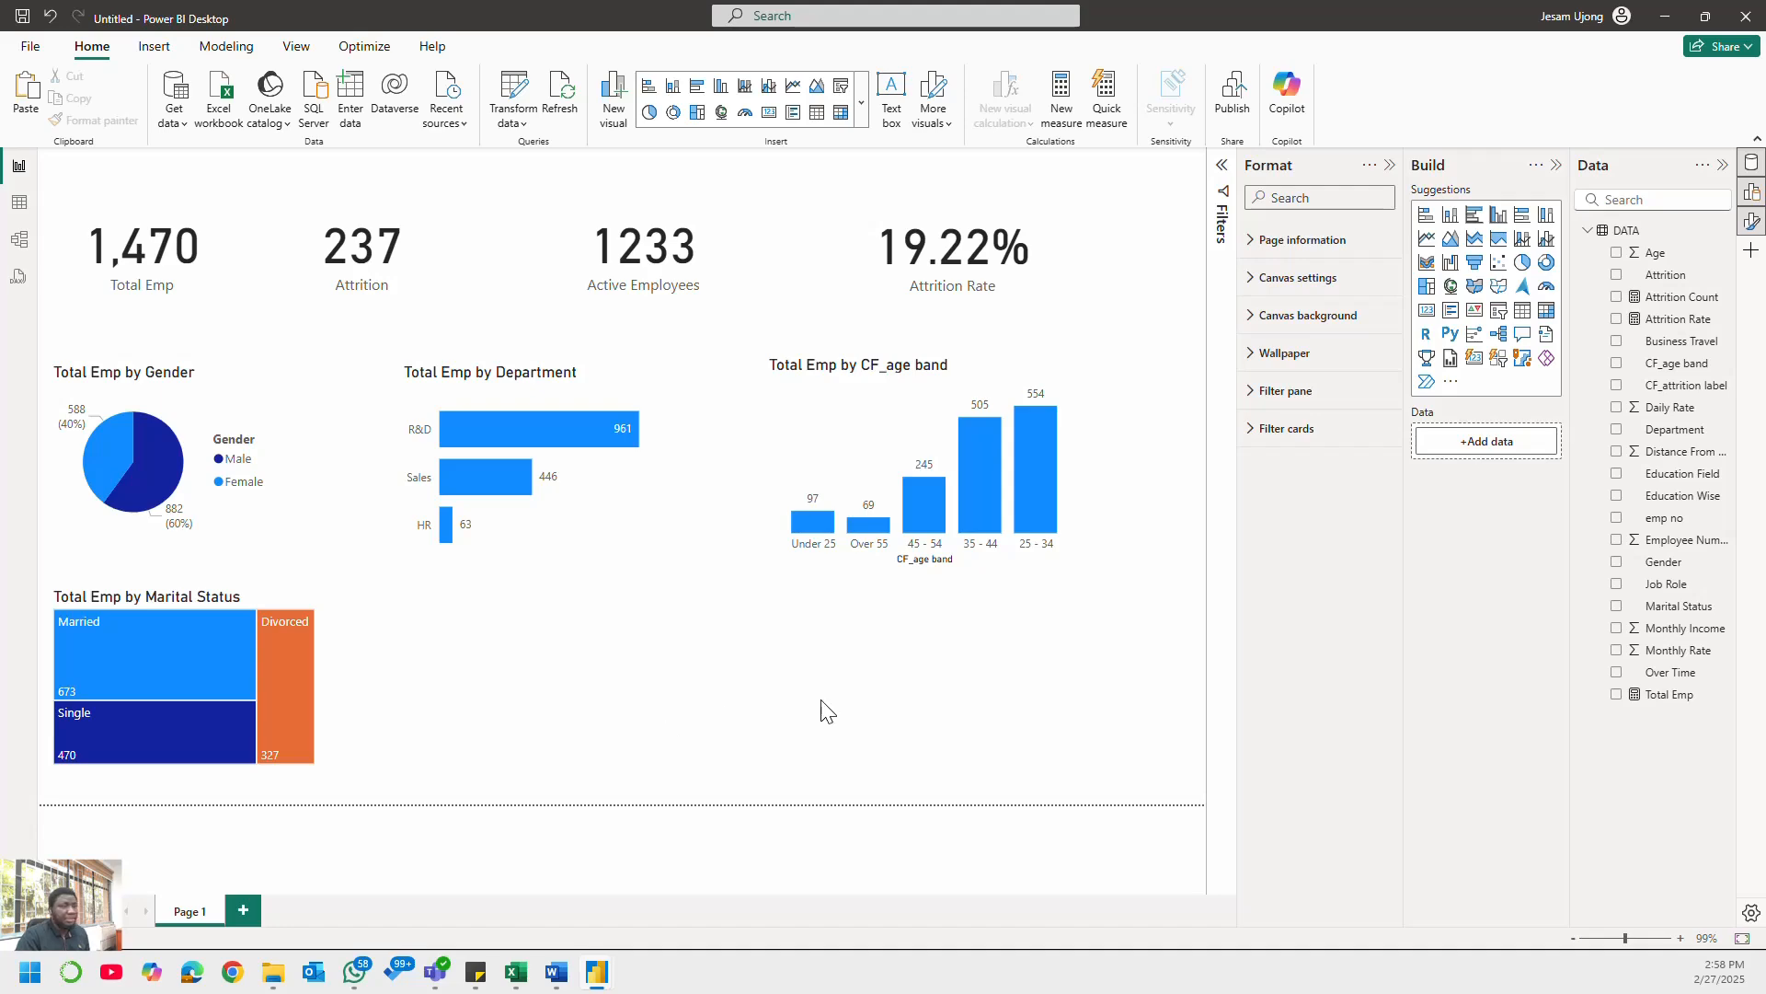
# - Consult the KPI list in Word and add a table visual in Power BI with the Job Role and Total Emp fields
pyautogui.click(563, 972)
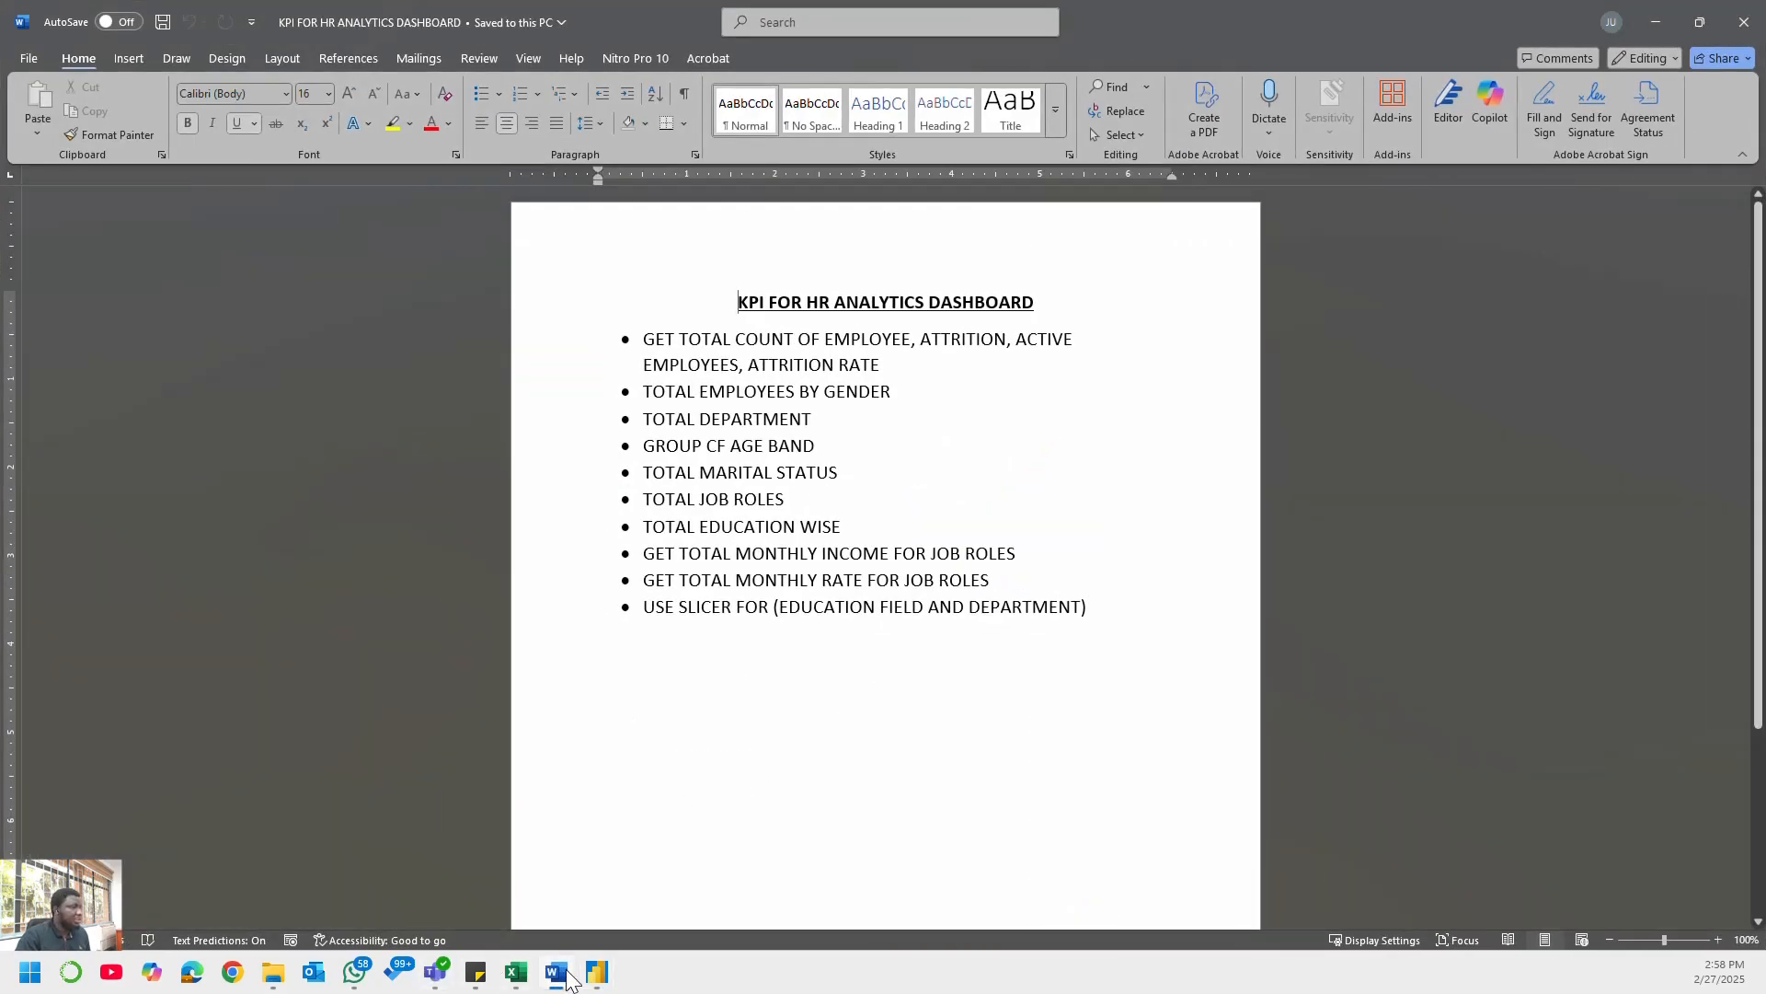
pyautogui.click(561, 973)
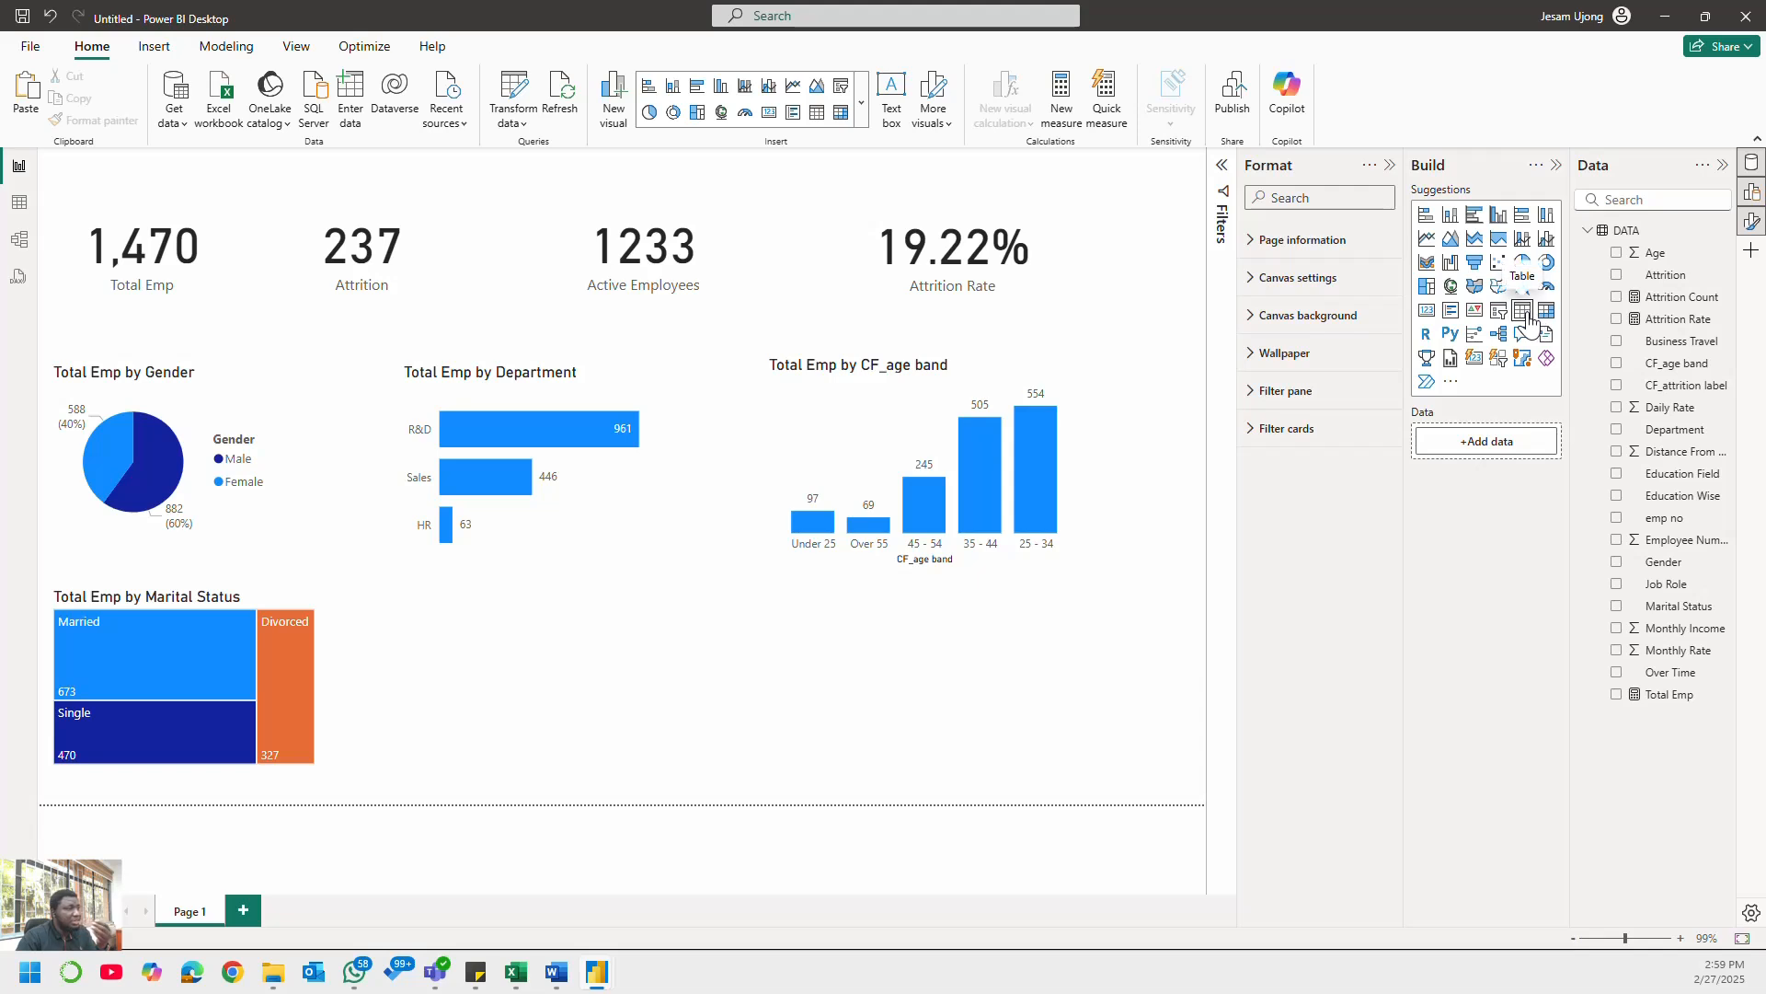
pyautogui.click(1524, 312)
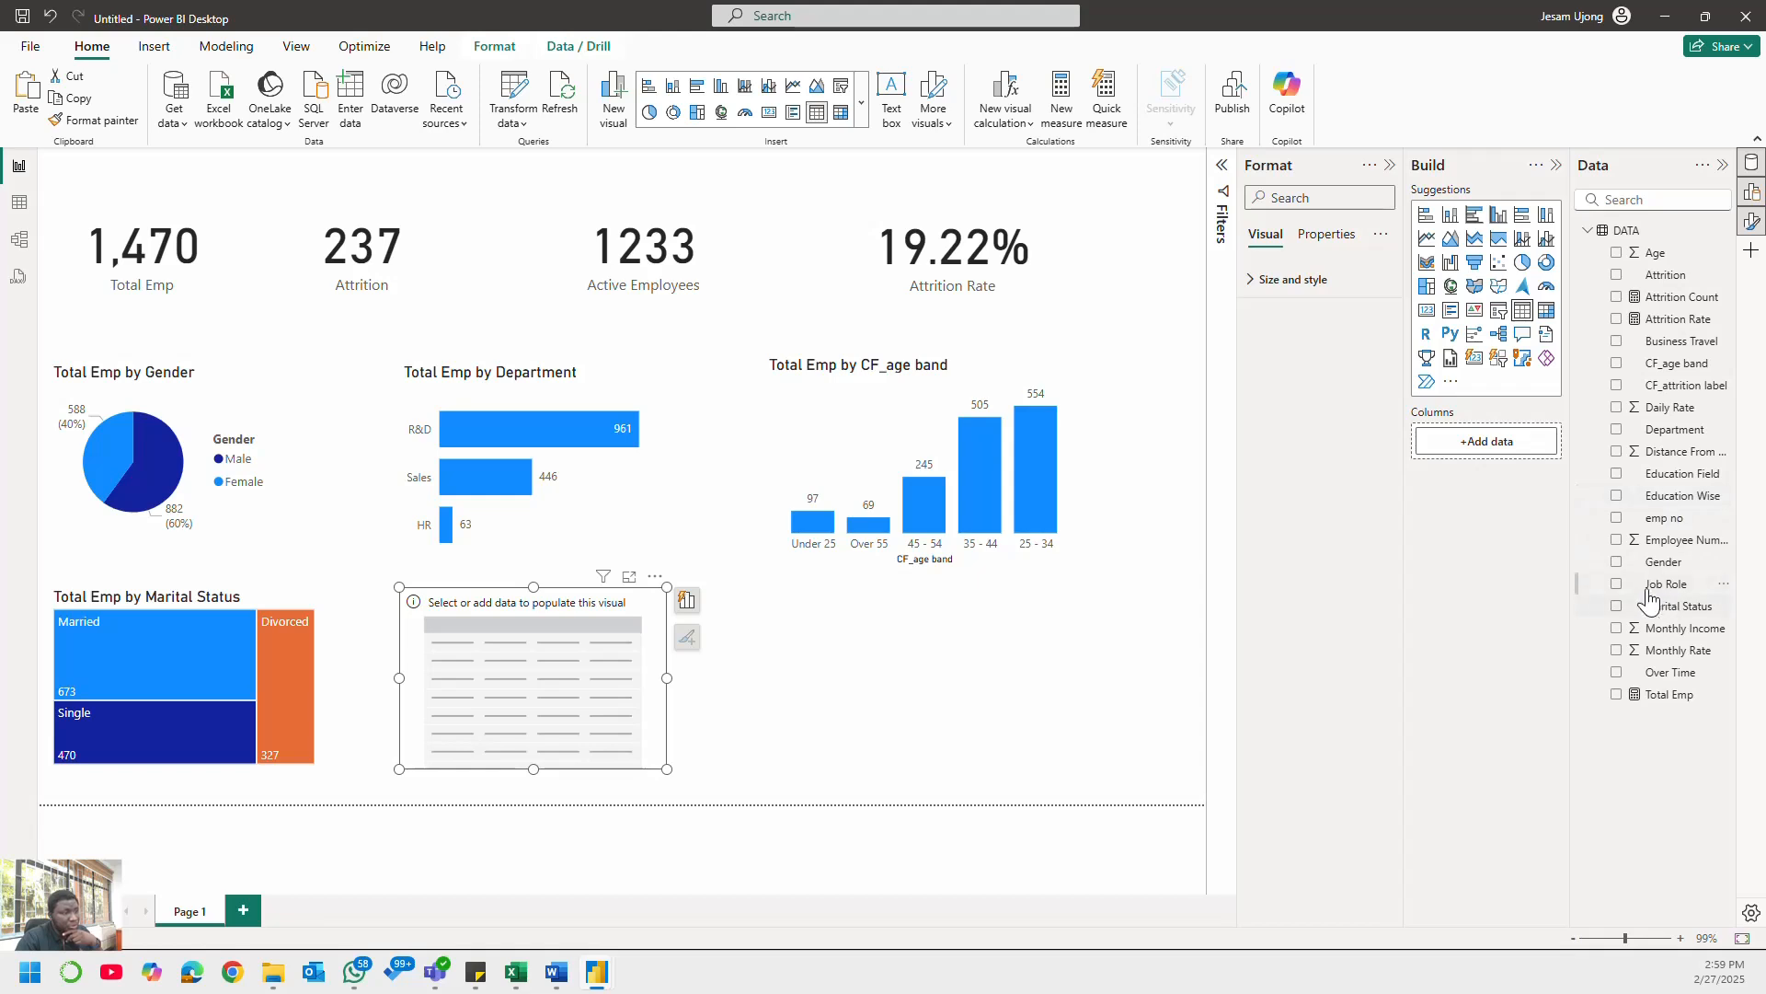
pyautogui.click(1616, 585)
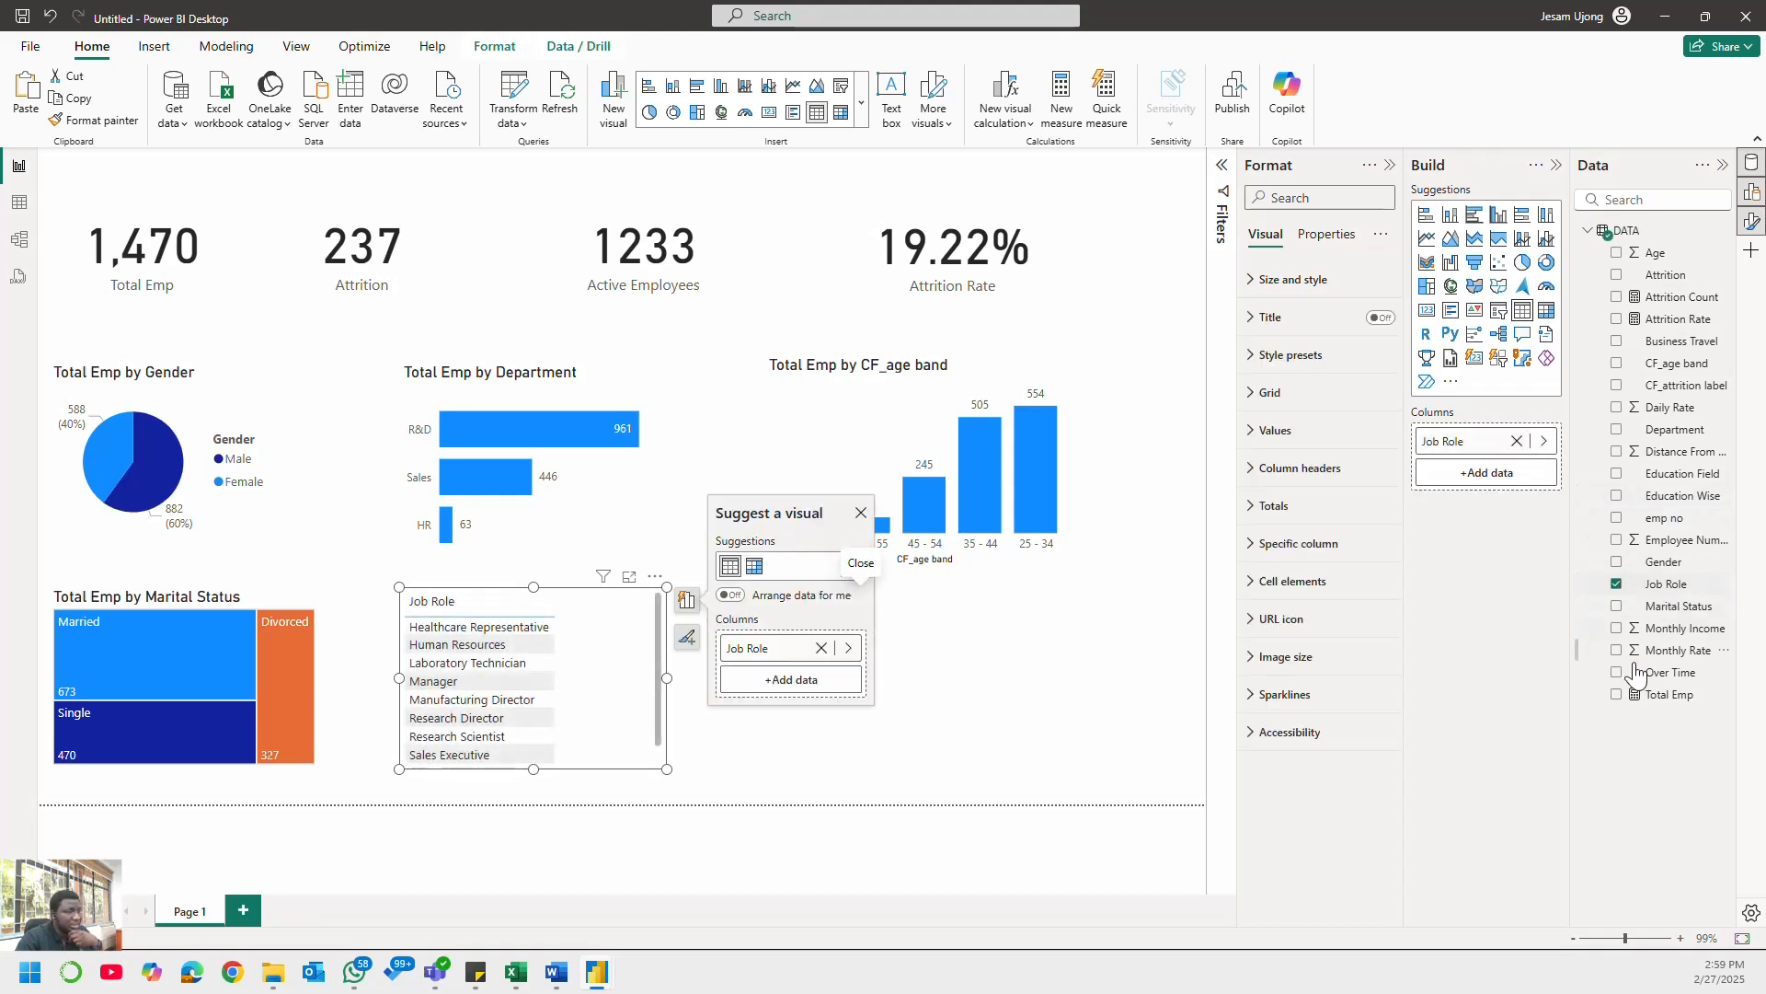
pyautogui.click(1617, 697)
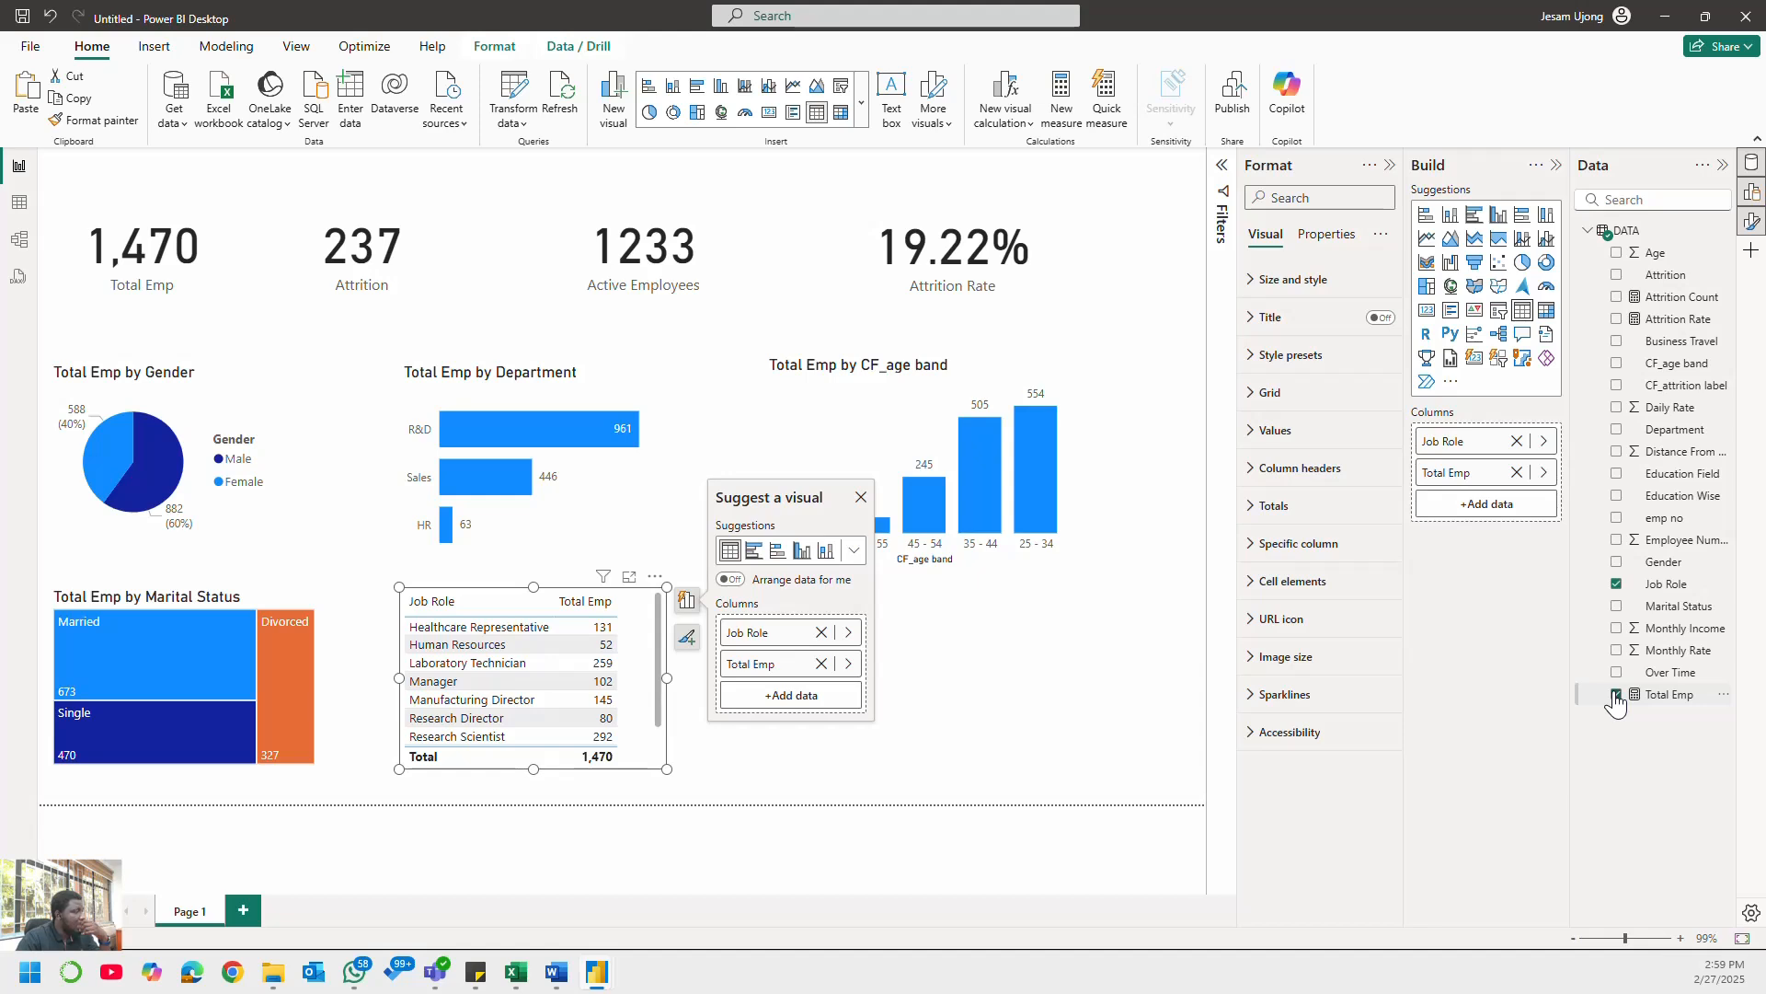
# - Sort the job role table by Total Emp in descending order and make it taller to fit every row
pyautogui.click(596, 603)
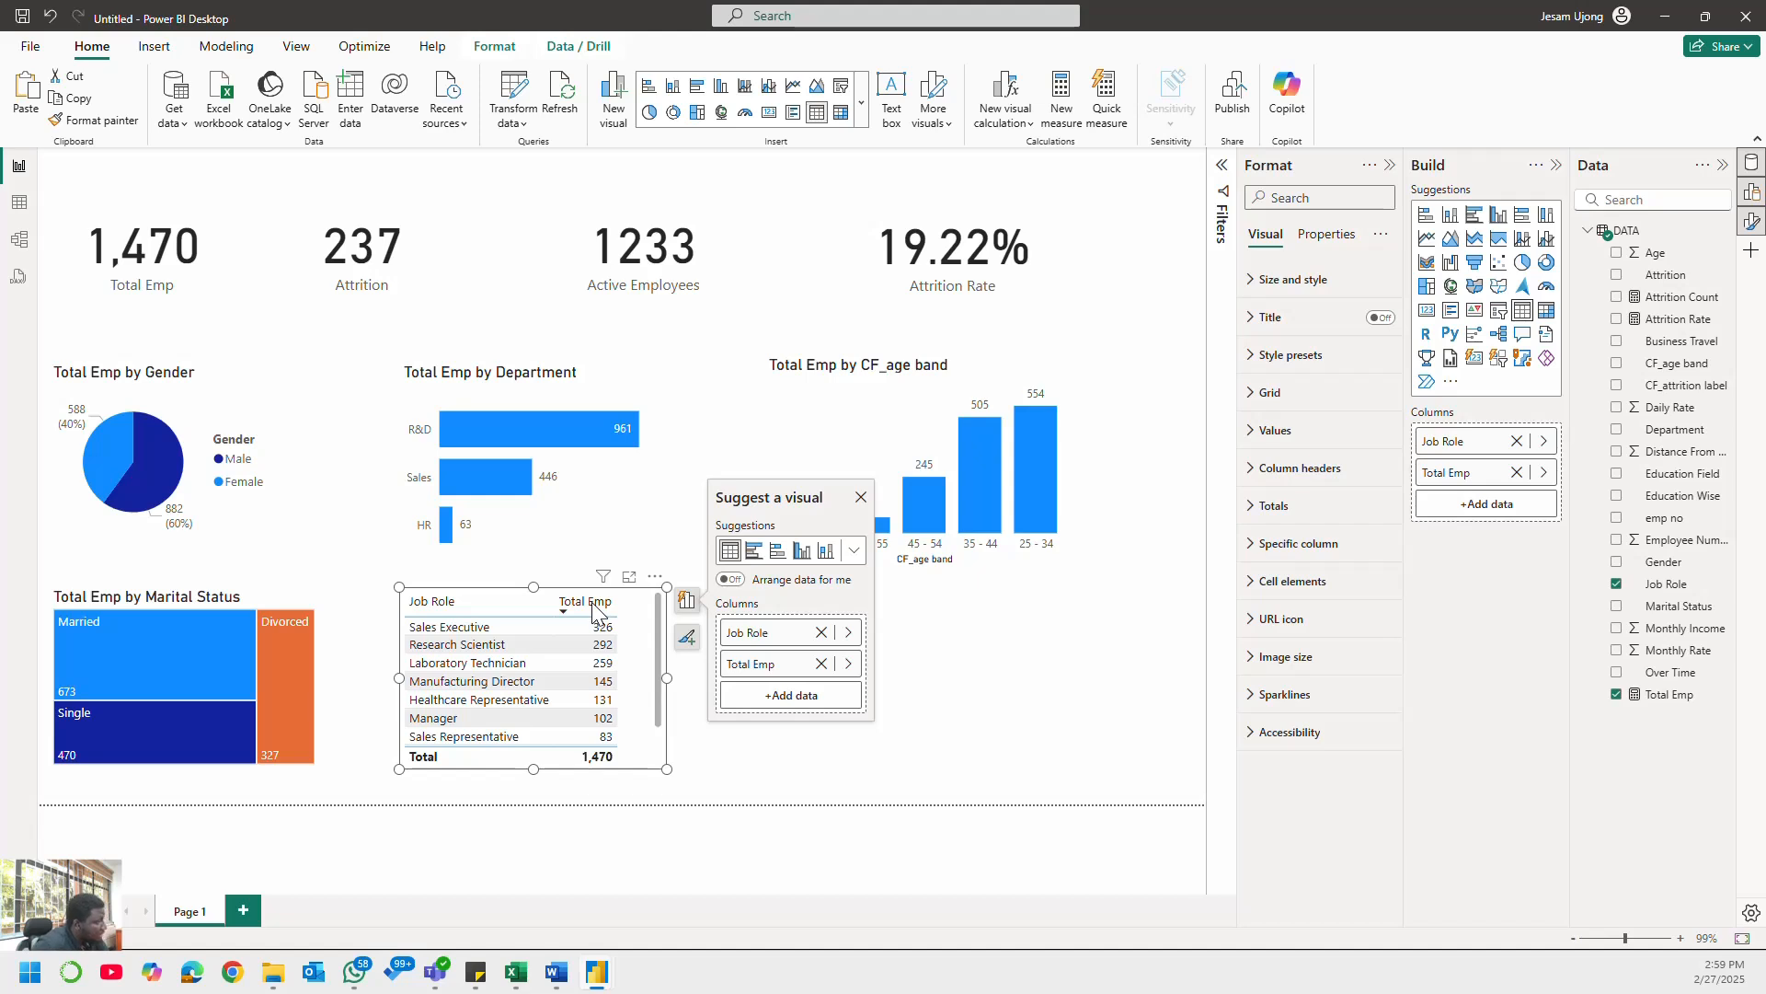
pyautogui.click(598, 603)
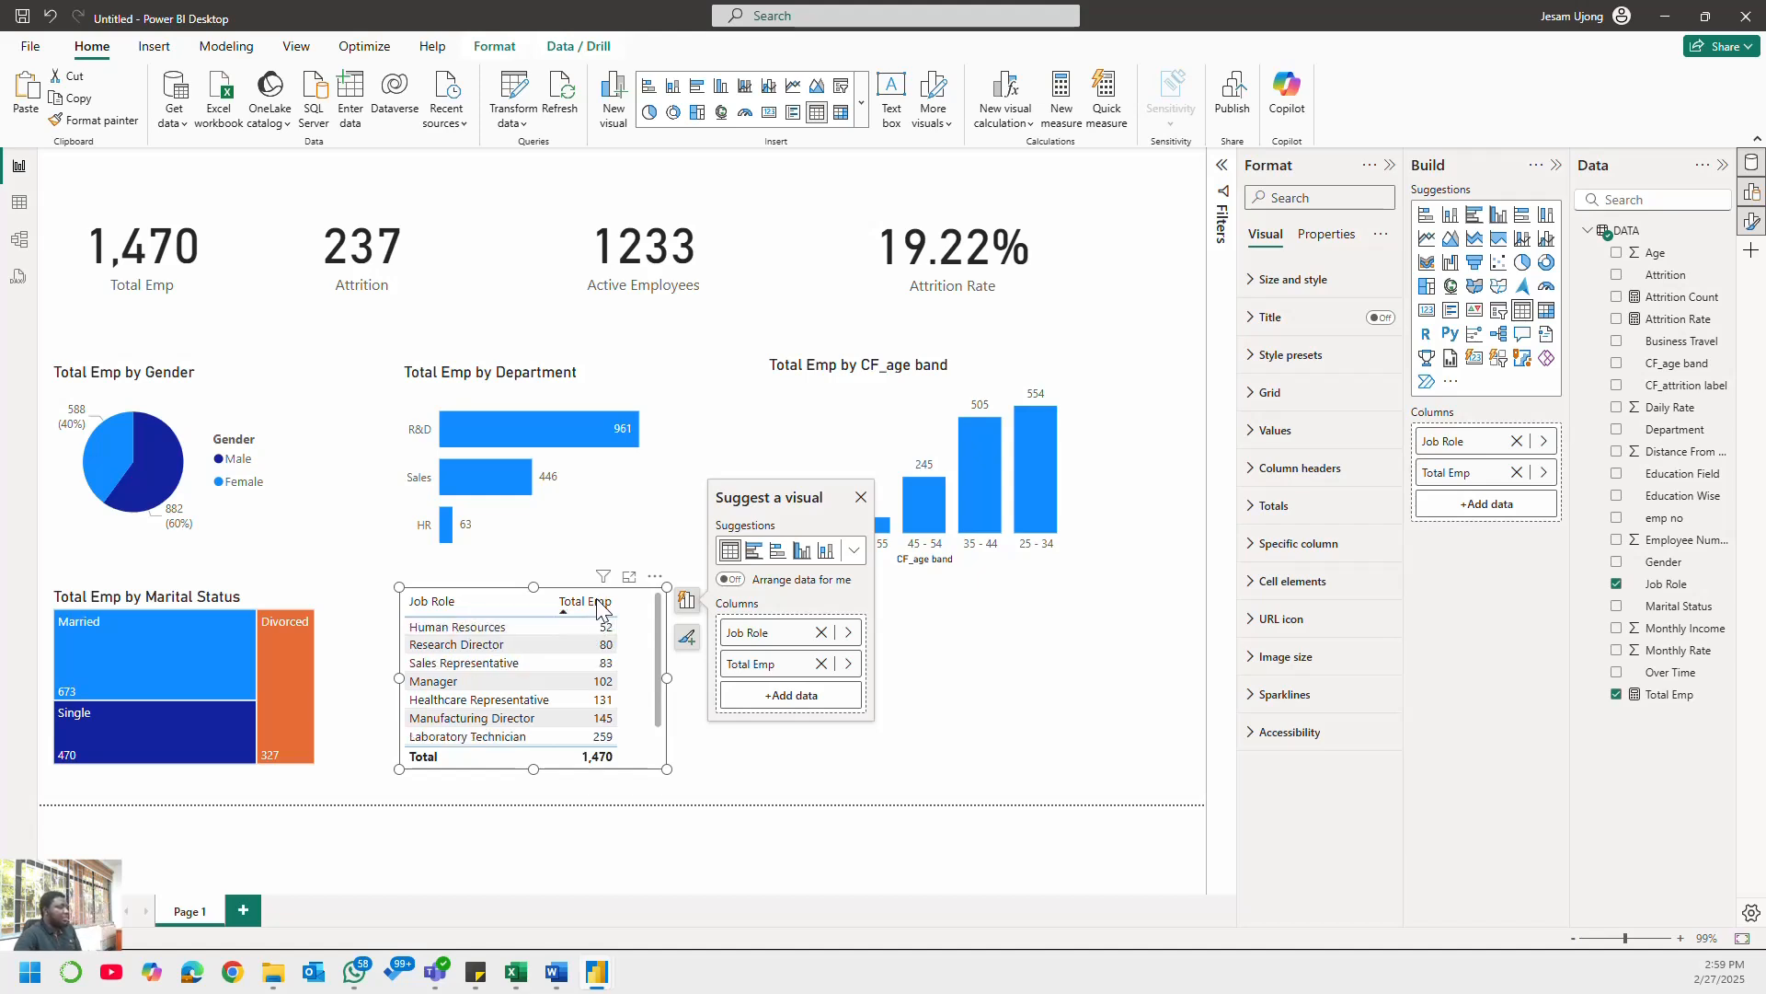
pyautogui.click(596, 604)
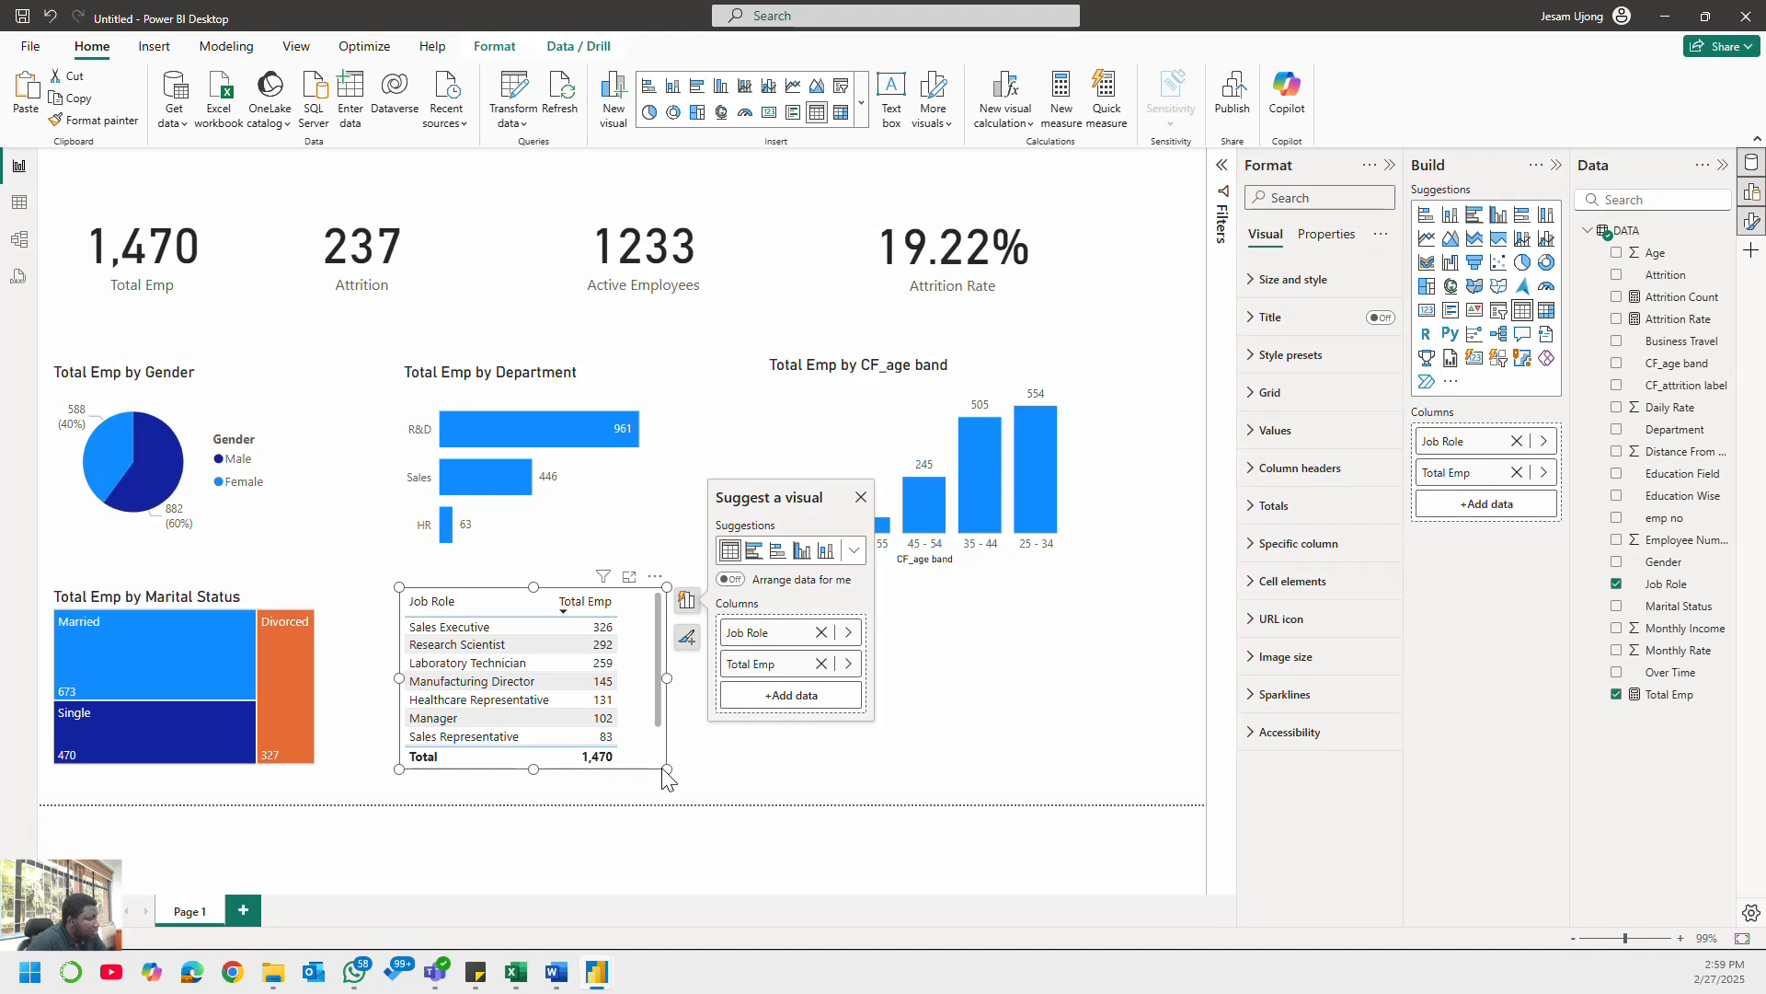
pyautogui.moveTo(662, 778); pyautogui.dragTo(658, 801)
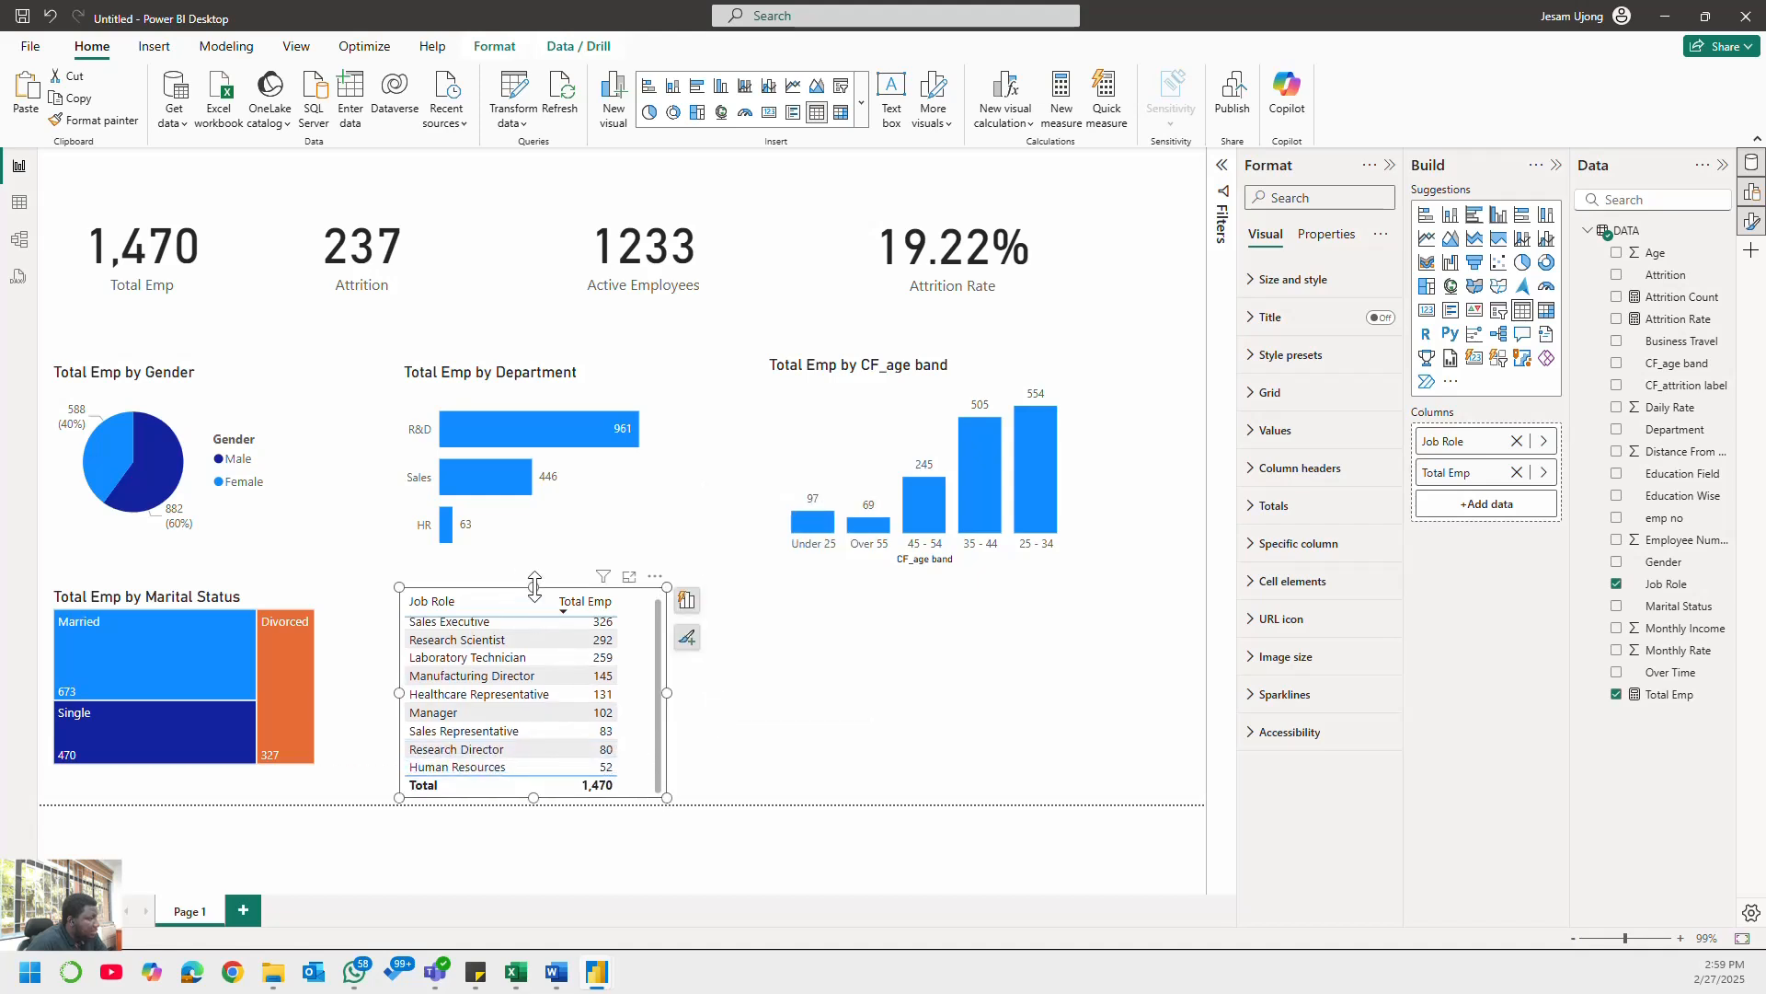
pyautogui.moveTo(533, 585); pyautogui.dragTo(534, 578)
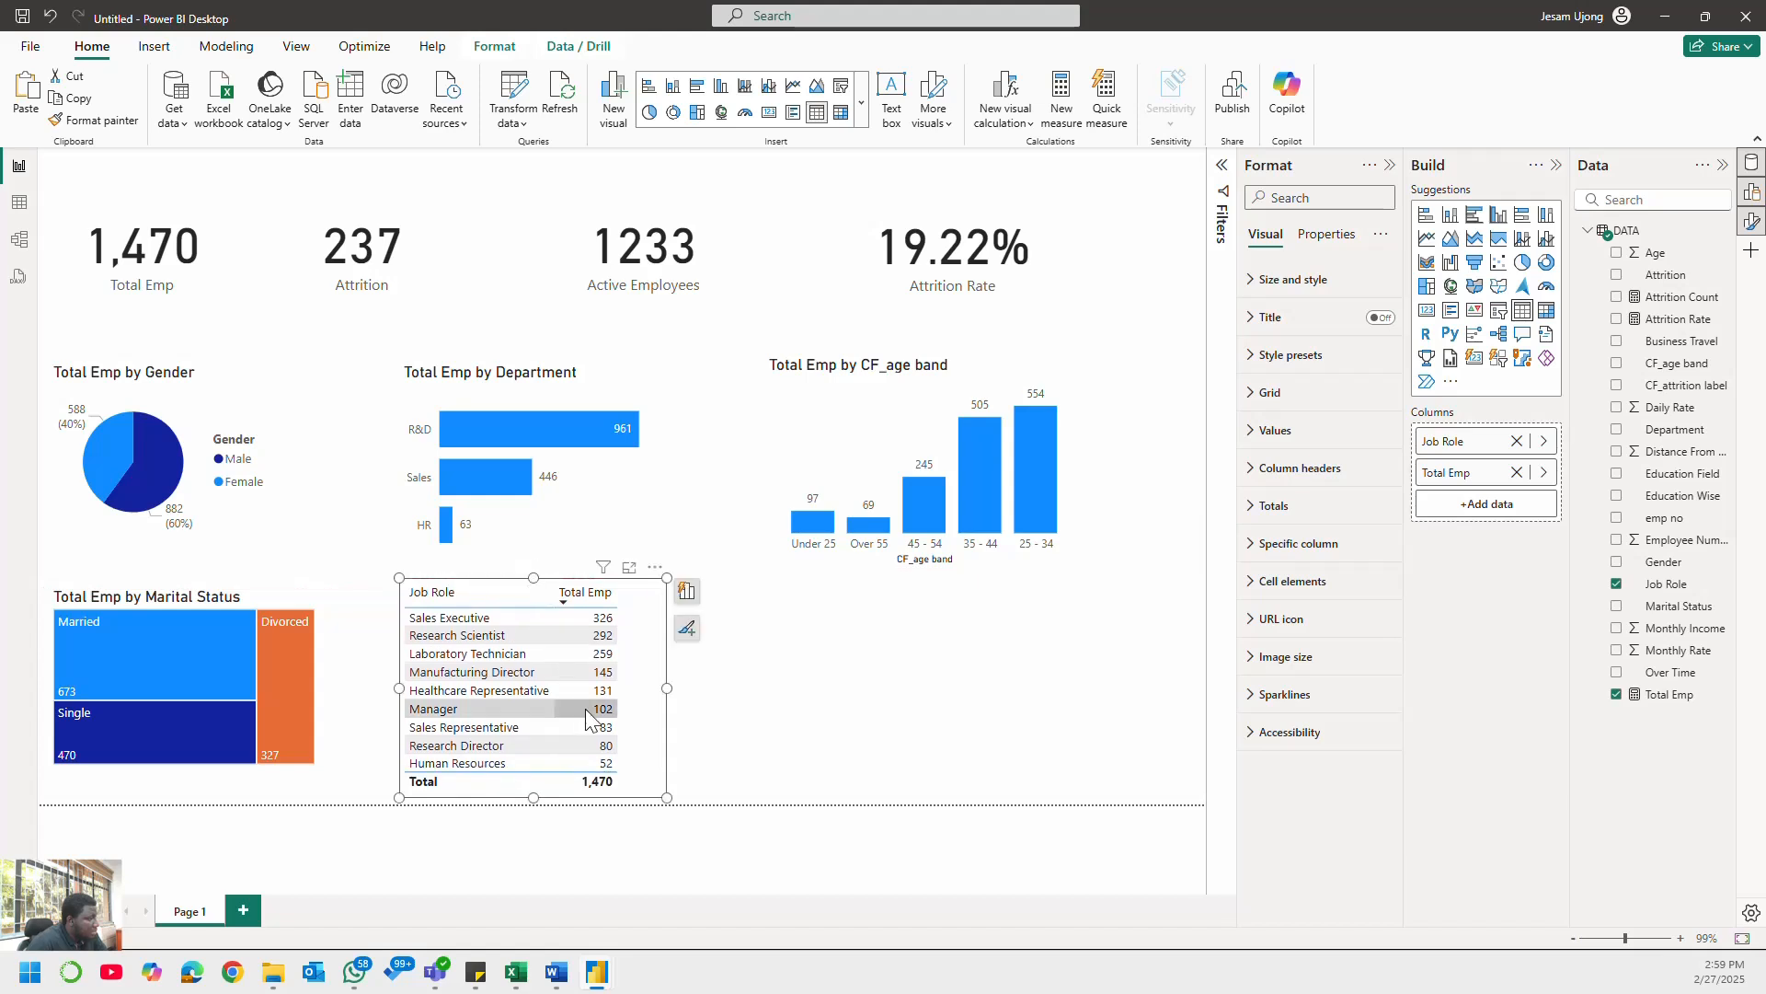
# - Turn off the totals row of the job role table and shorten its frame to fit the remaining rows
pyautogui.click(1253, 506)
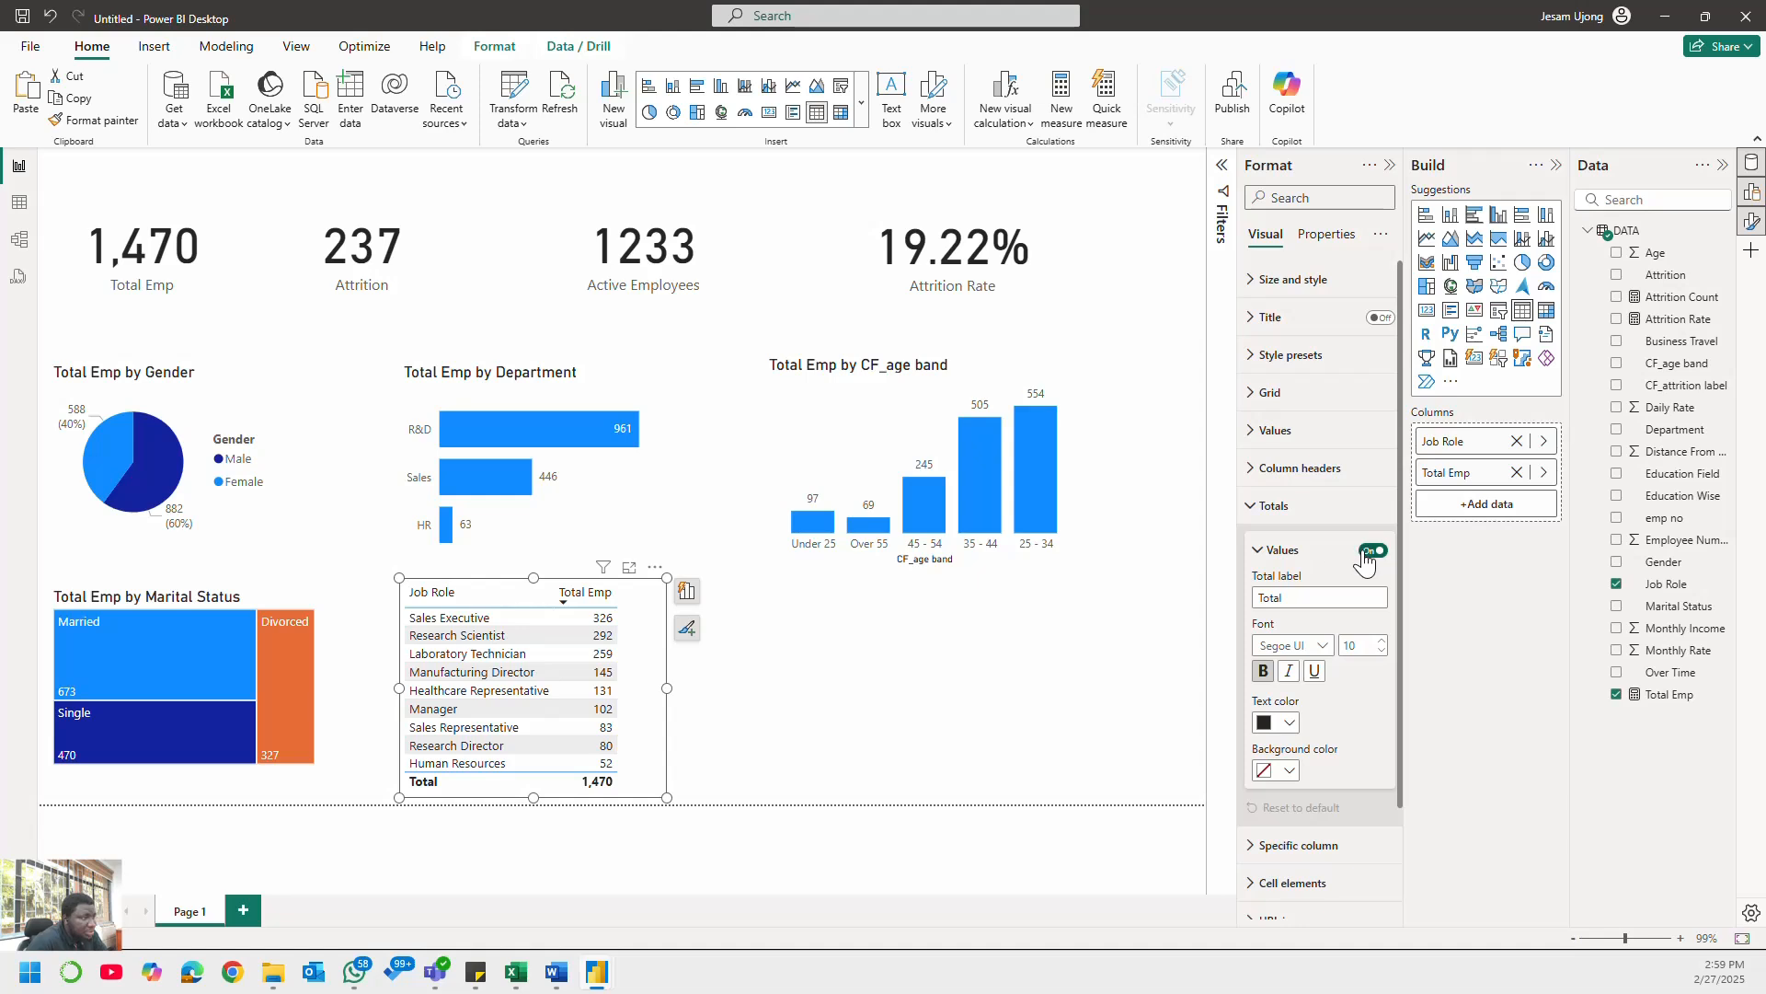
pyautogui.click(1371, 550)
pyautogui.click(1275, 506)
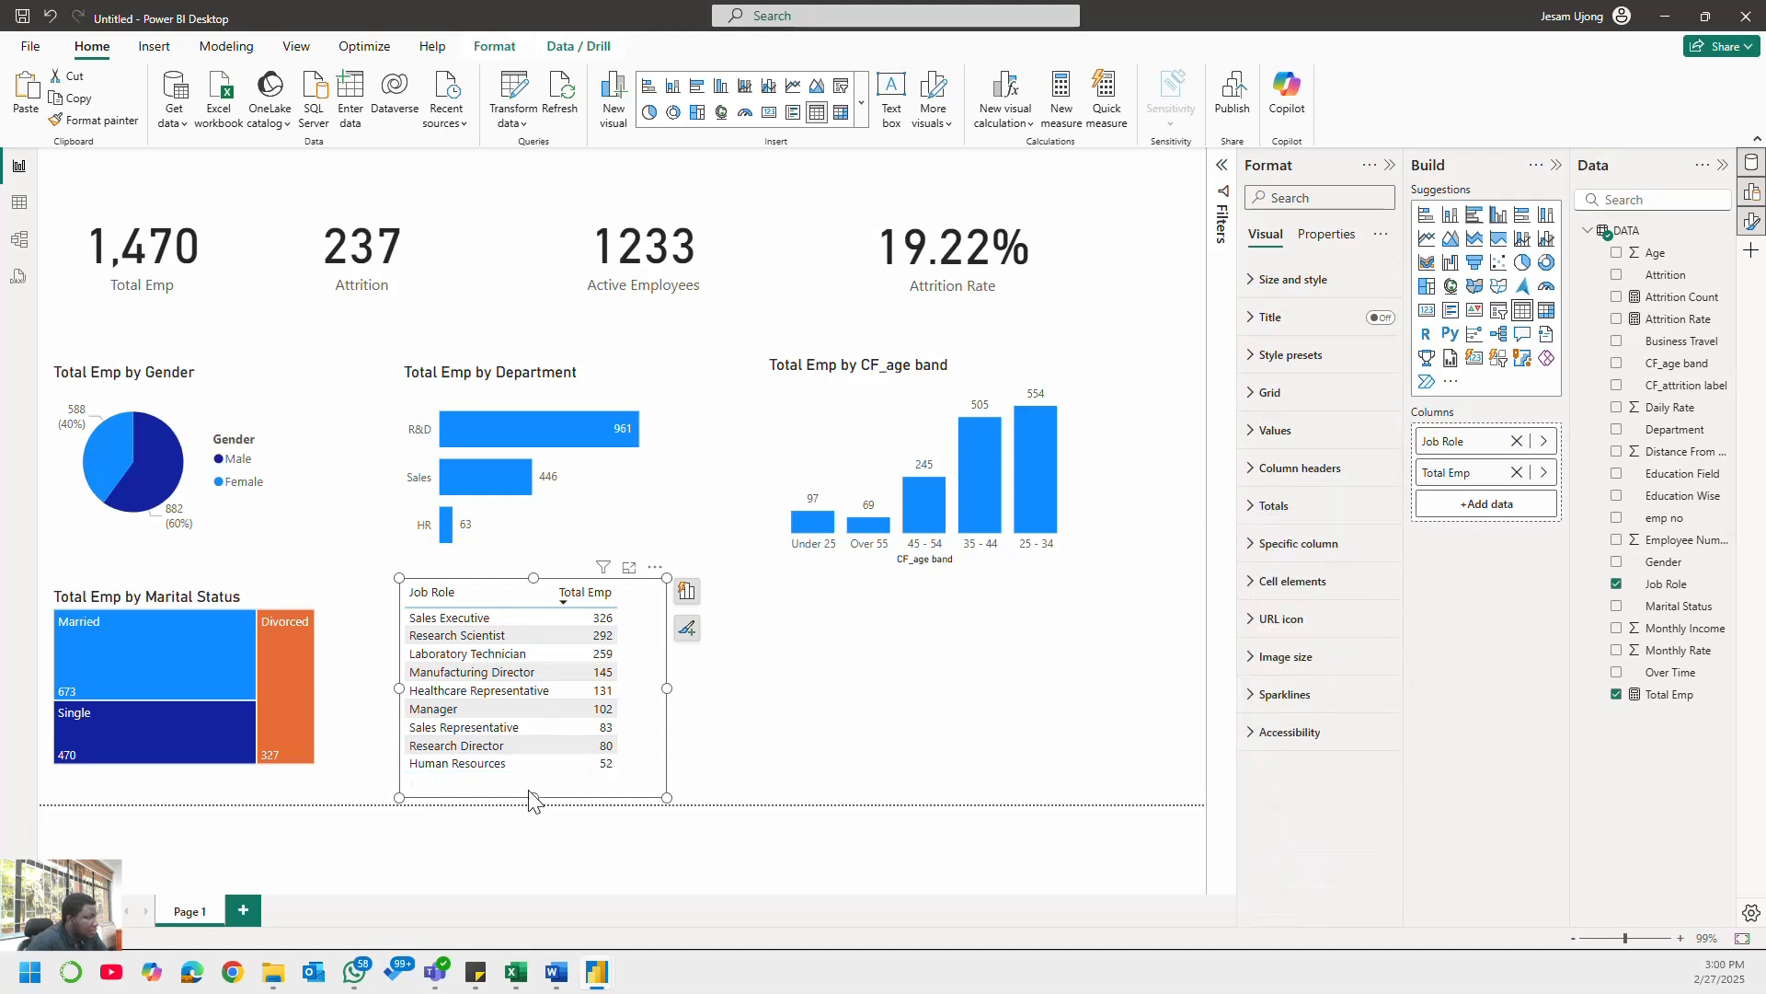
pyautogui.moveTo(533, 798)
pyautogui.mouseDown()
pyautogui.moveTo(534, 815)
pyautogui.moveTo(533, 784)
pyautogui.mouseUp()
pyautogui.click(521, 600)
# - Check the KPI list in Word and re-sort the job role table in Power BI by Total Emp, largest first
pyautogui.click(558, 972)
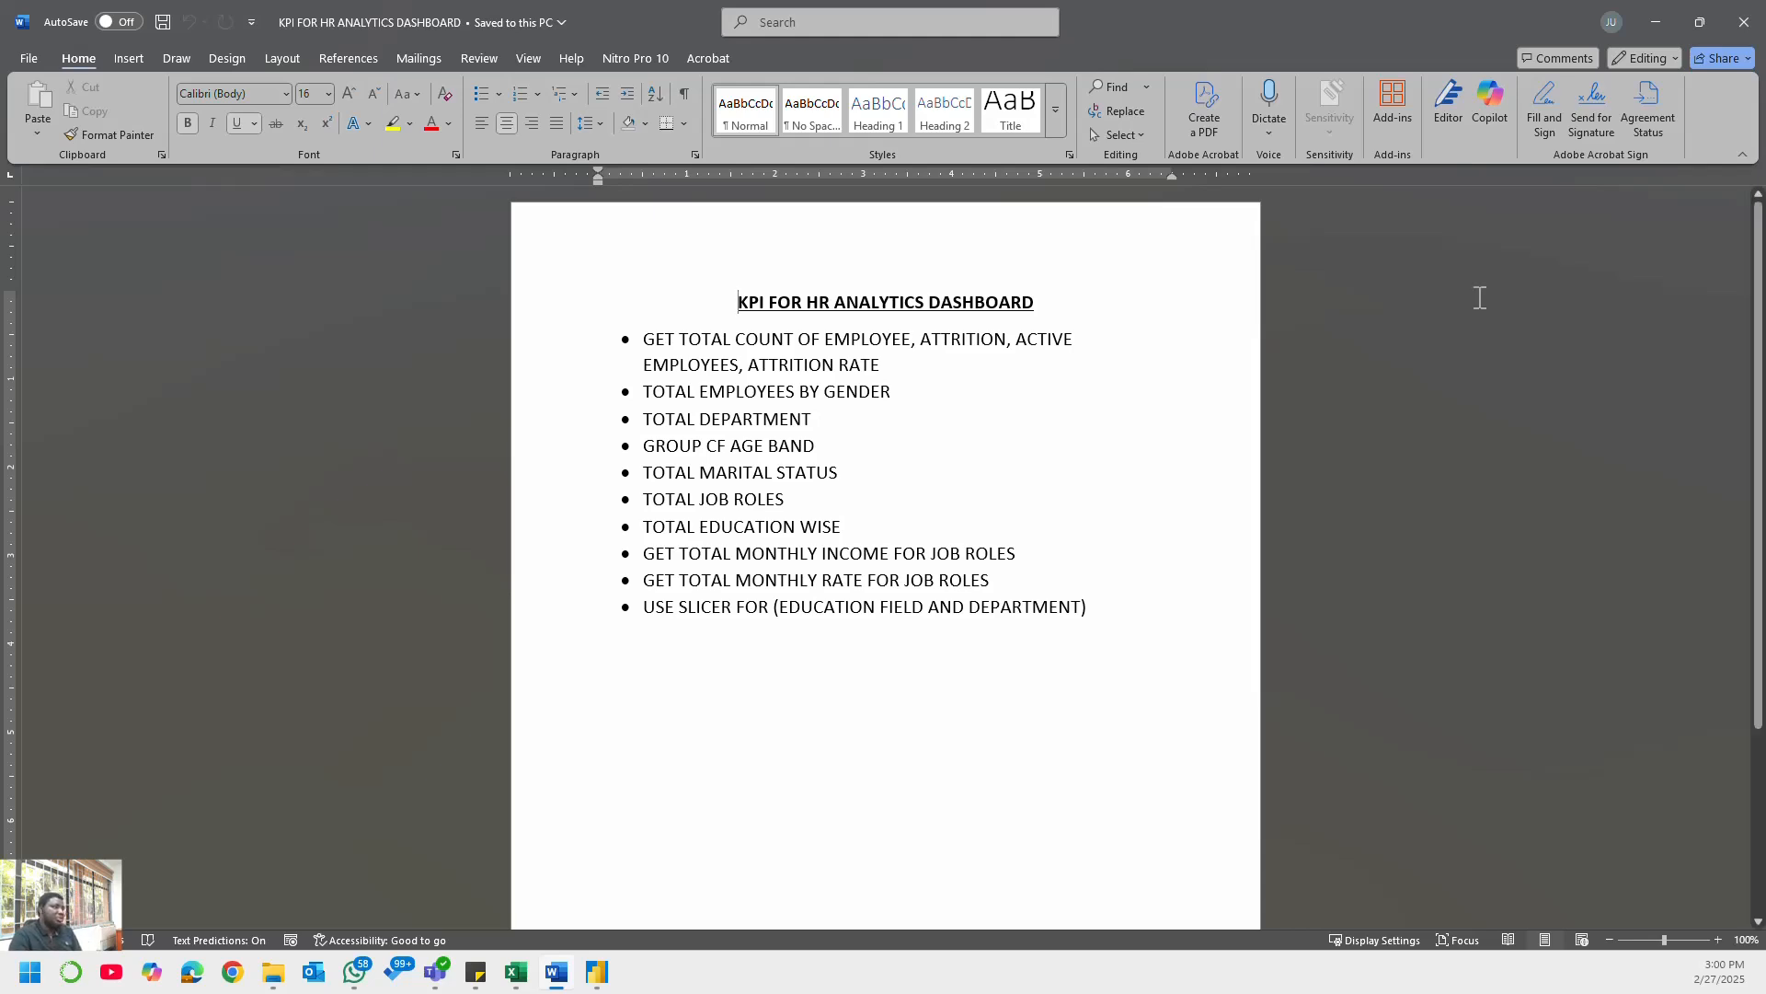
pyautogui.click(1656, 21)
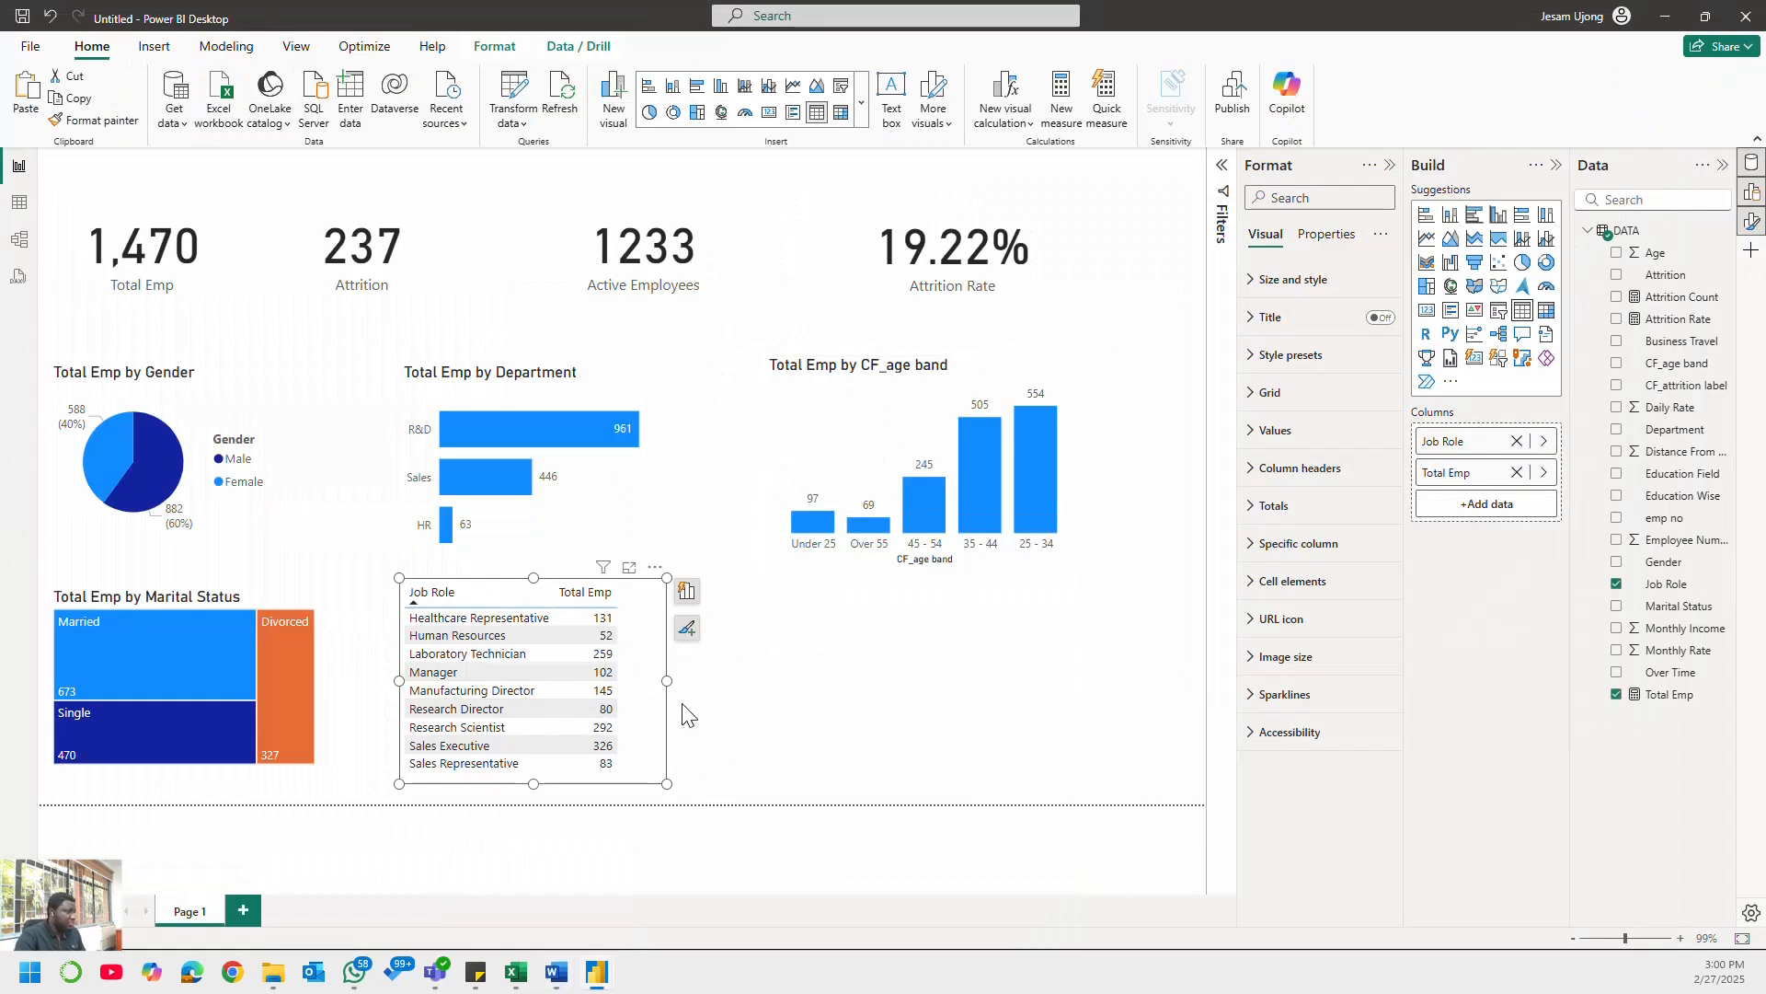
pyautogui.click(589, 593)
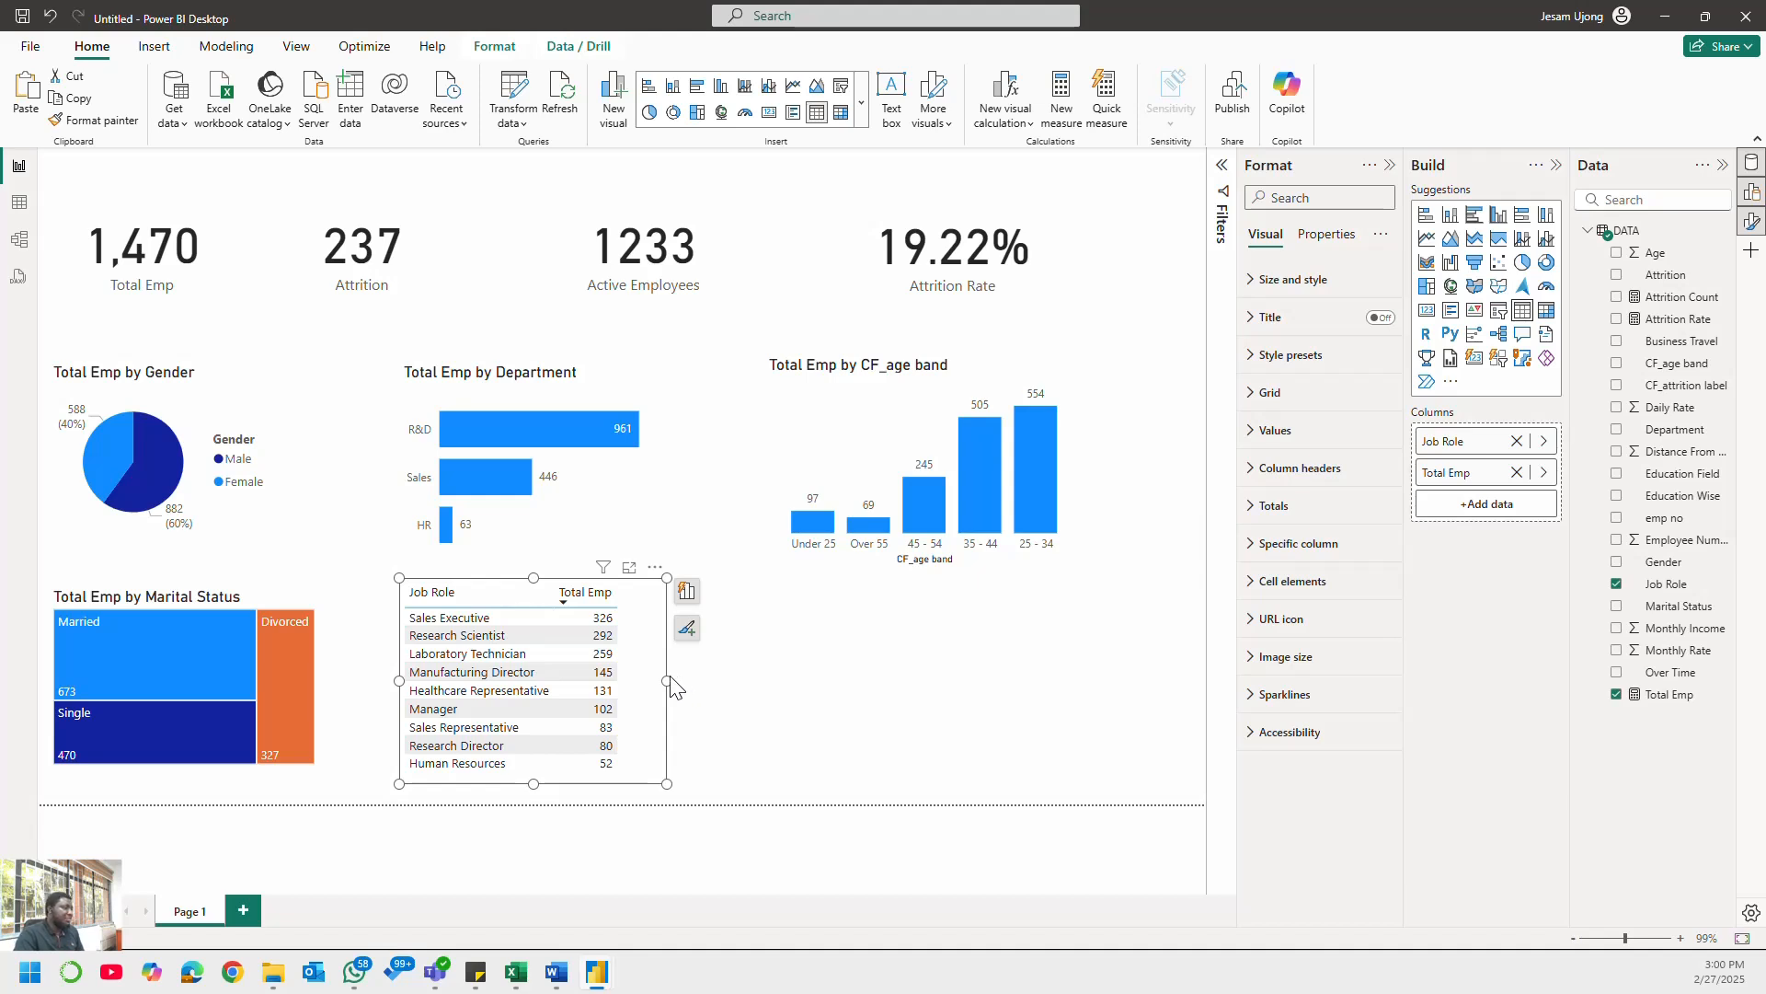
# - Narrow the job role table's frame and shift the table down slightly to line up with the marital status treemap
pyautogui.moveTo(668, 679); pyautogui.dragTo(643, 690)
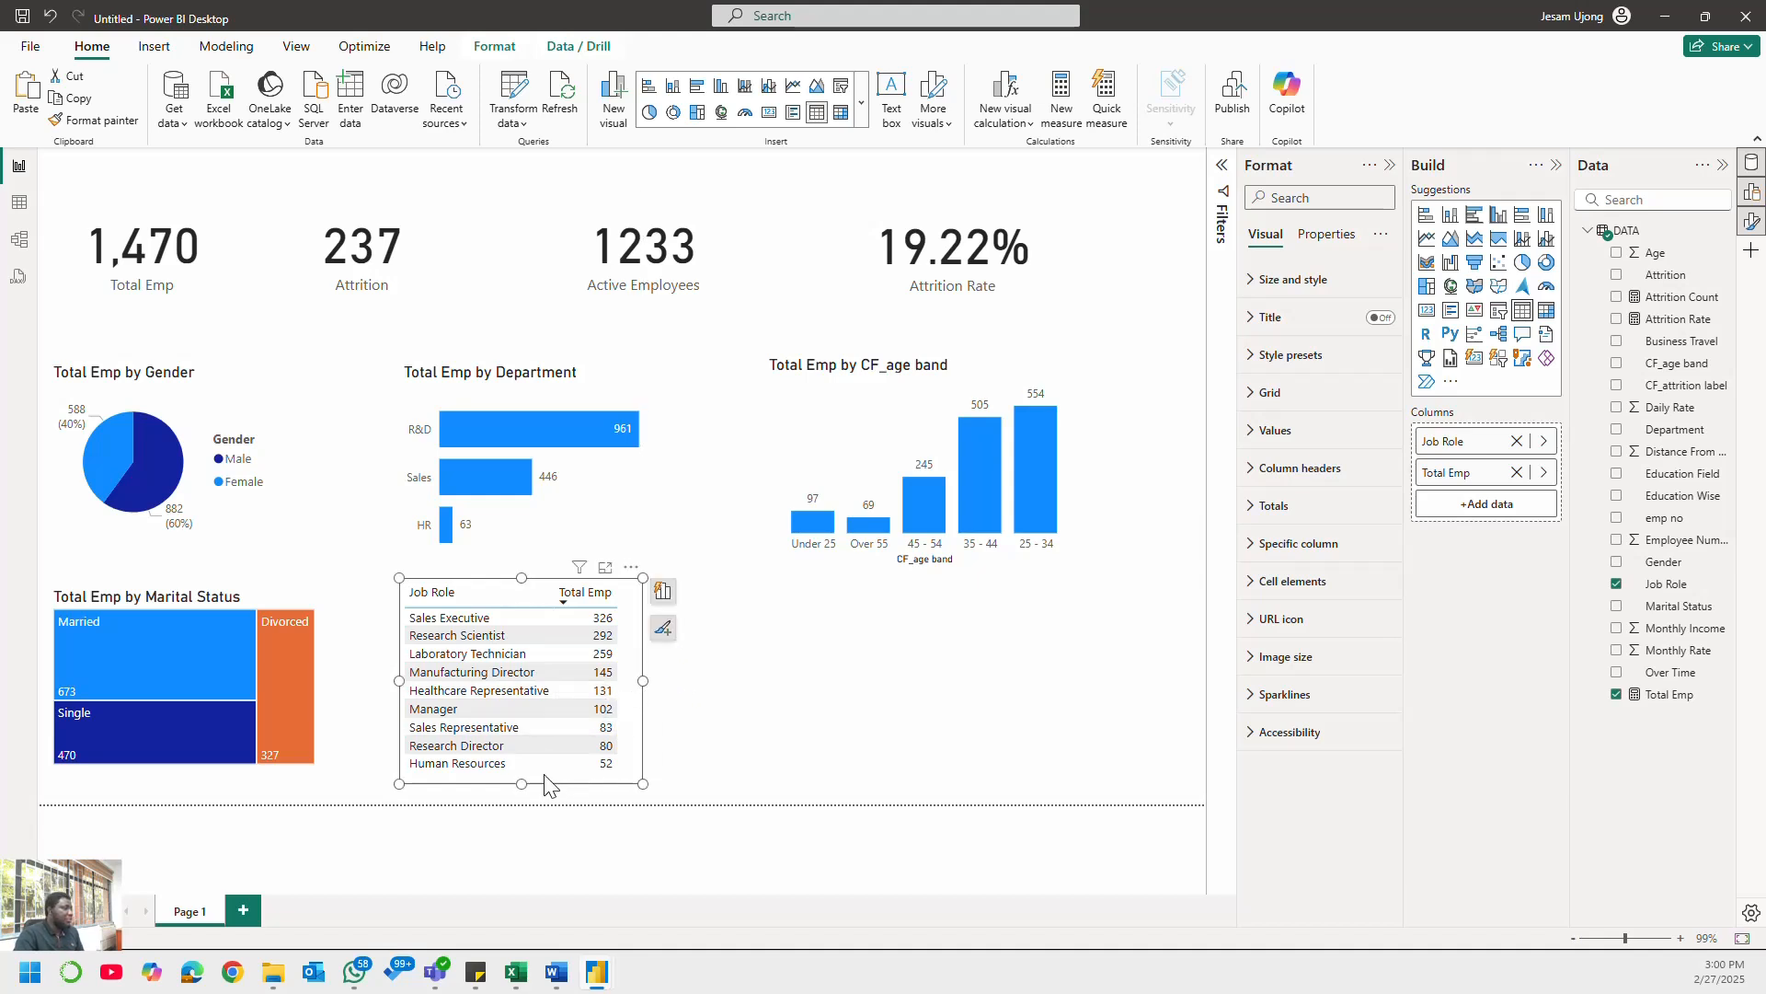
pyautogui.moveTo(545, 781); pyautogui.dragTo(544, 788)
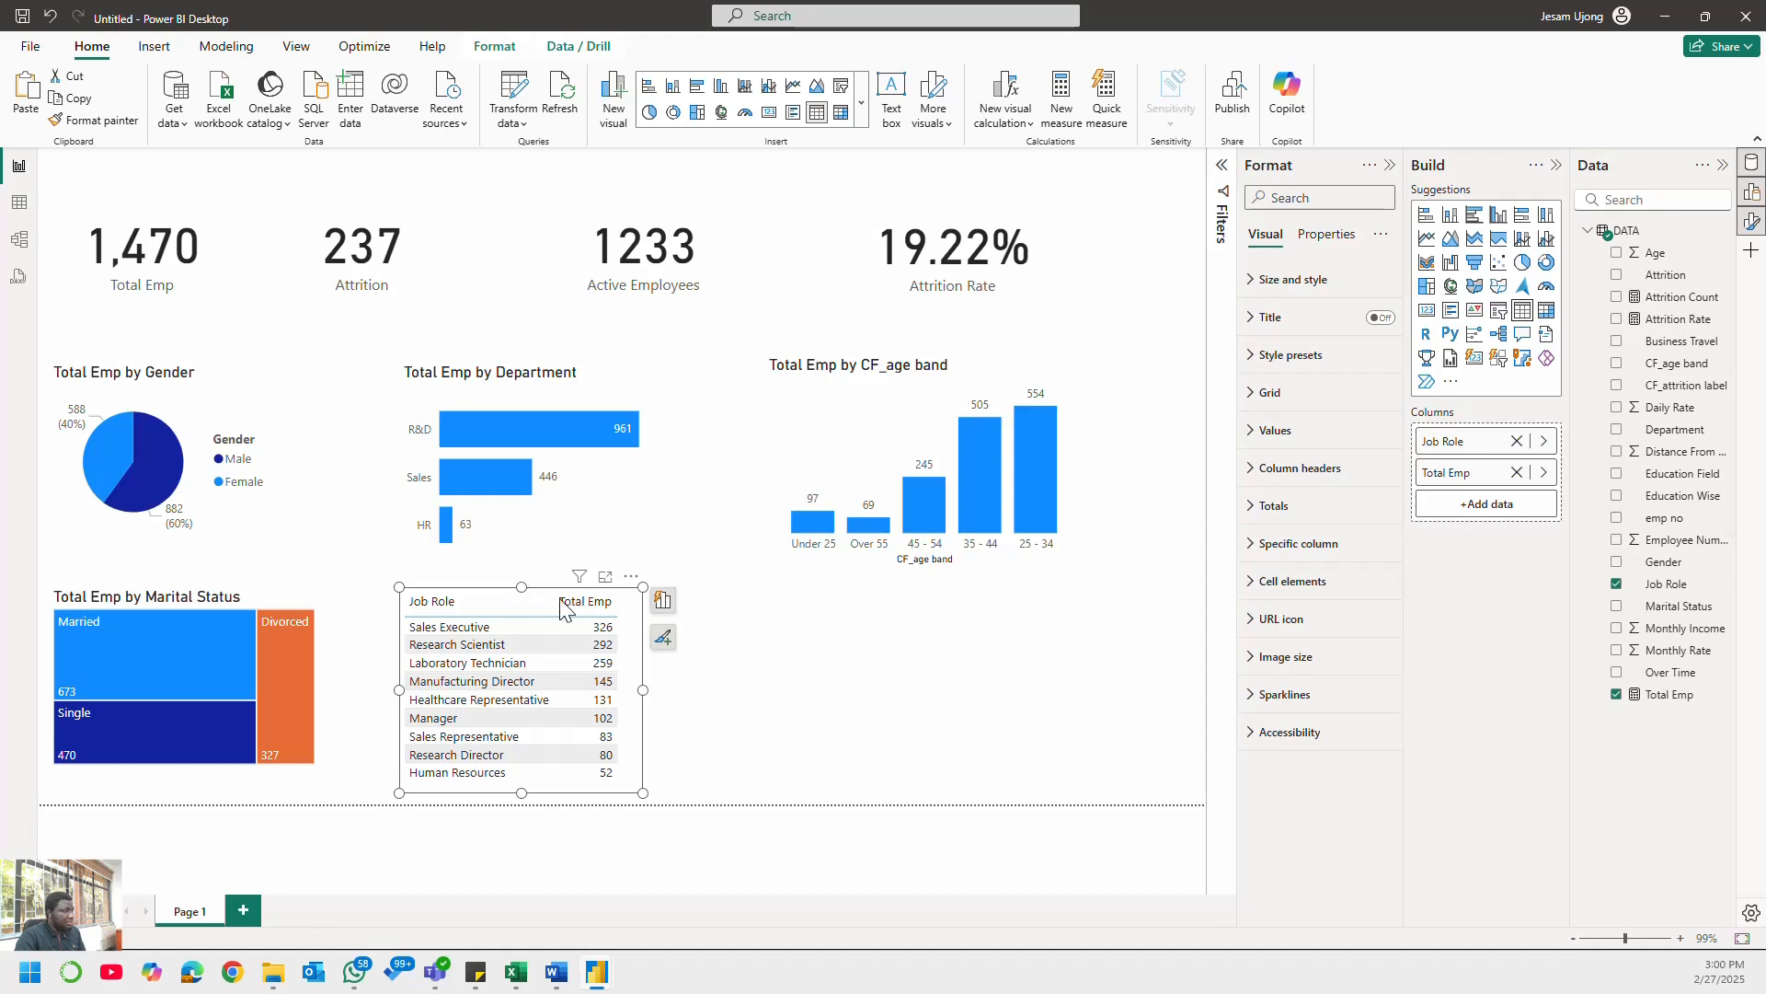
pyautogui.click(822, 636)
# - Consult the KPI list in Word, add a Power BI bar chart of Total Emp by Education Wise and widen it toward the page edge
pyautogui.click(557, 973)
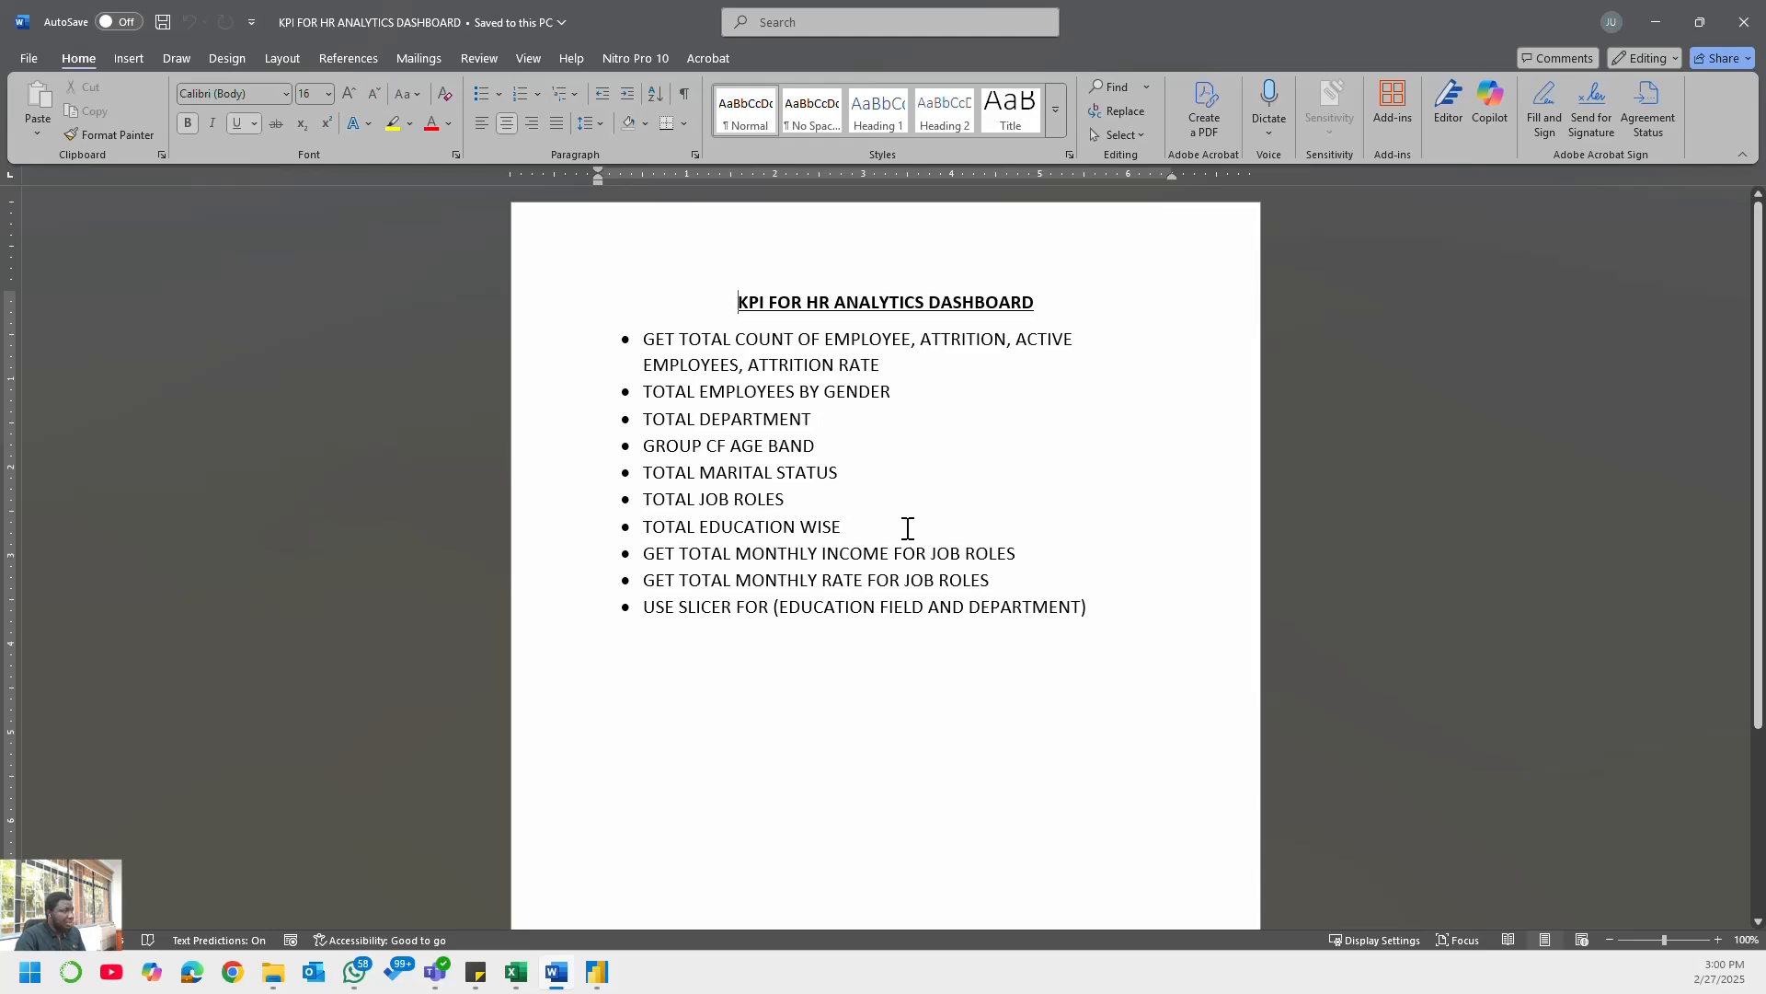
pyautogui.click(1656, 21)
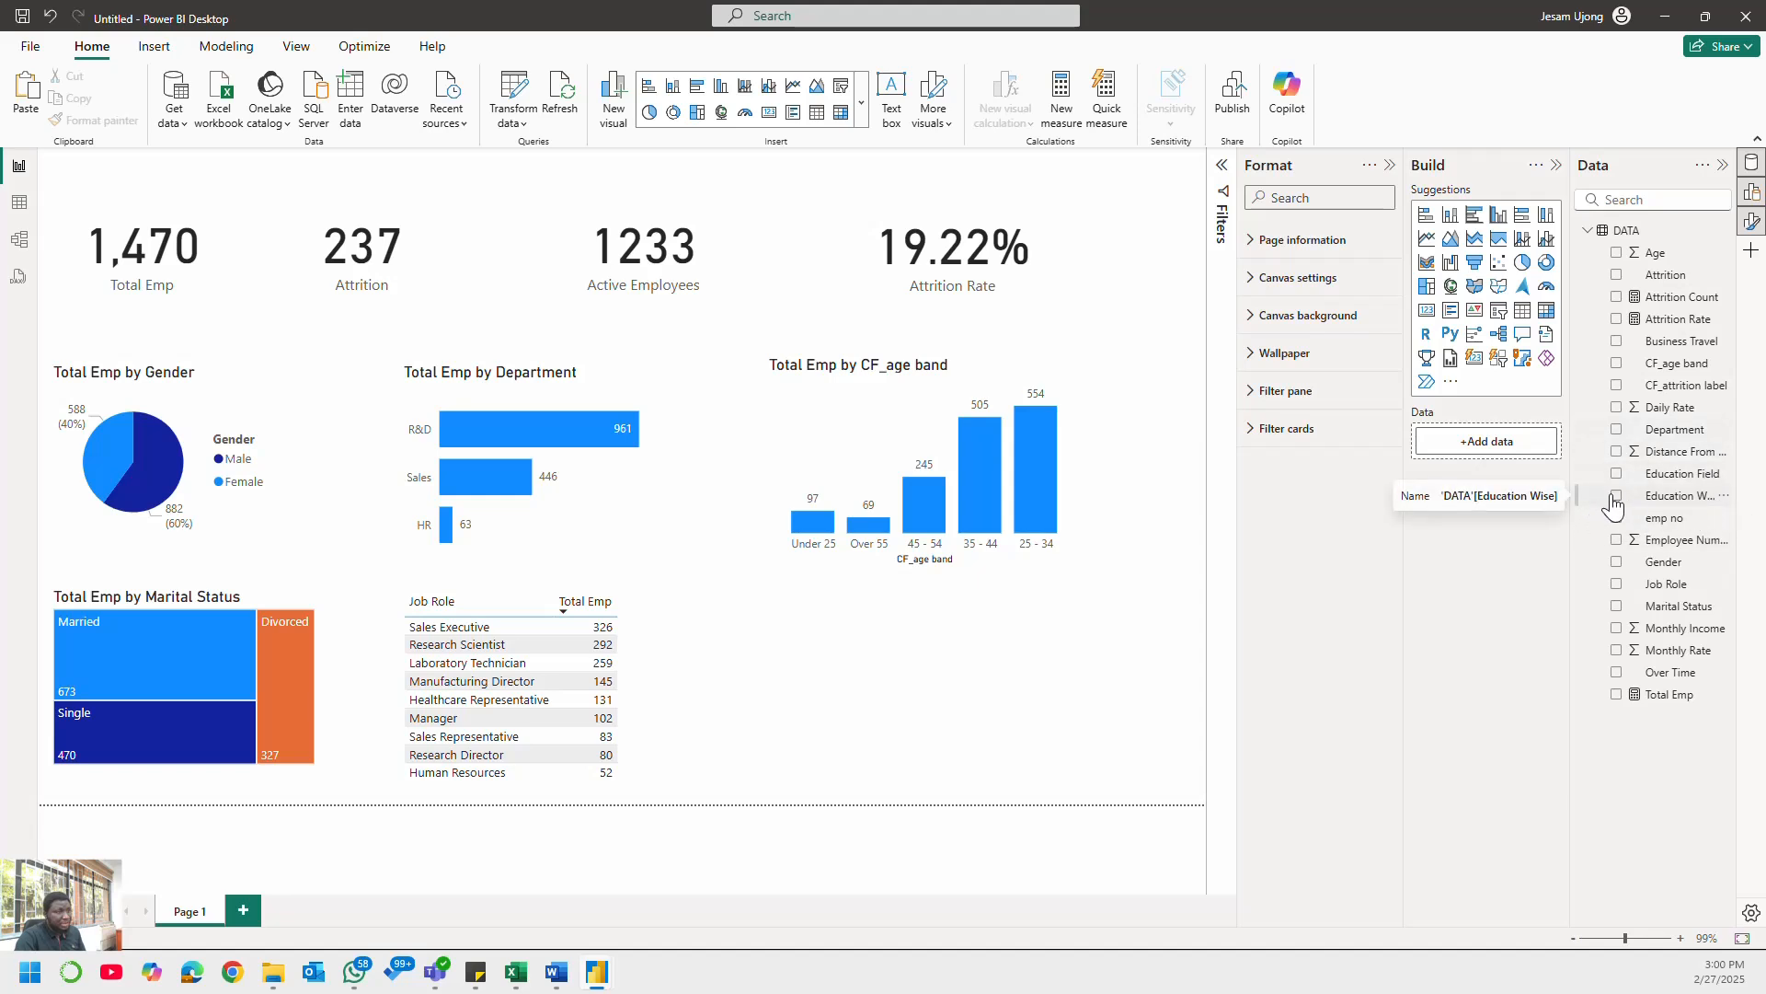
pyautogui.click(1615, 496)
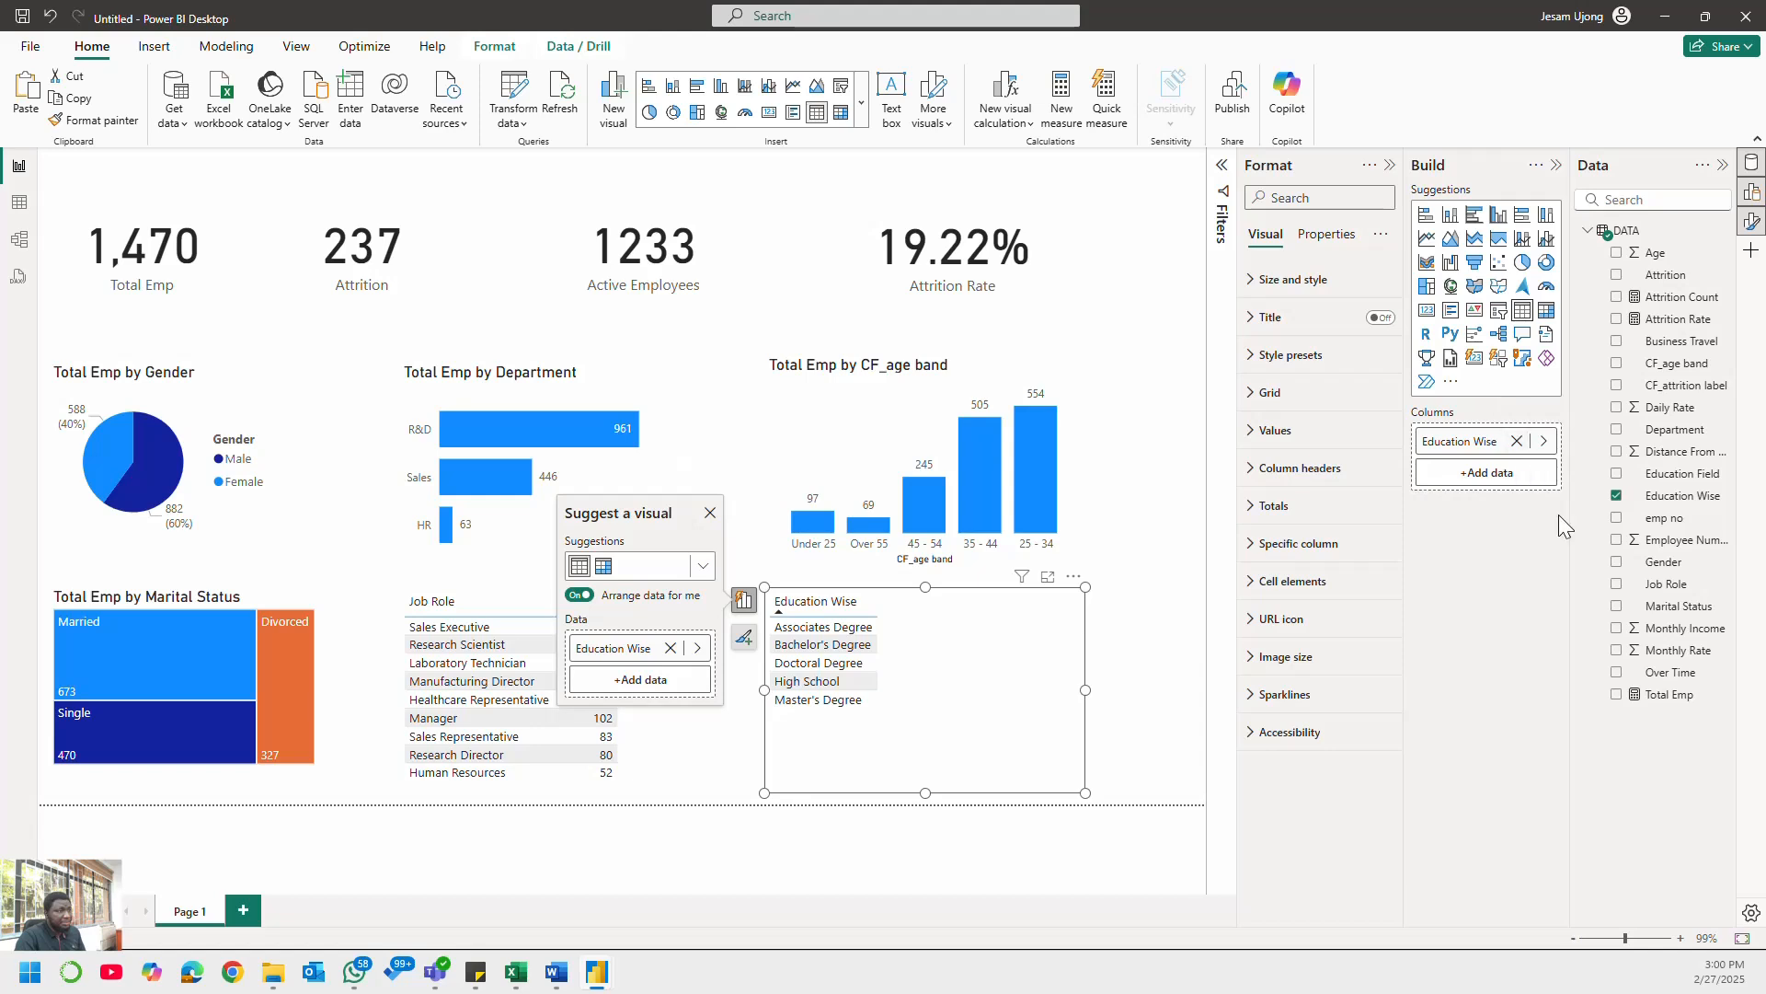
pyautogui.click(1617, 694)
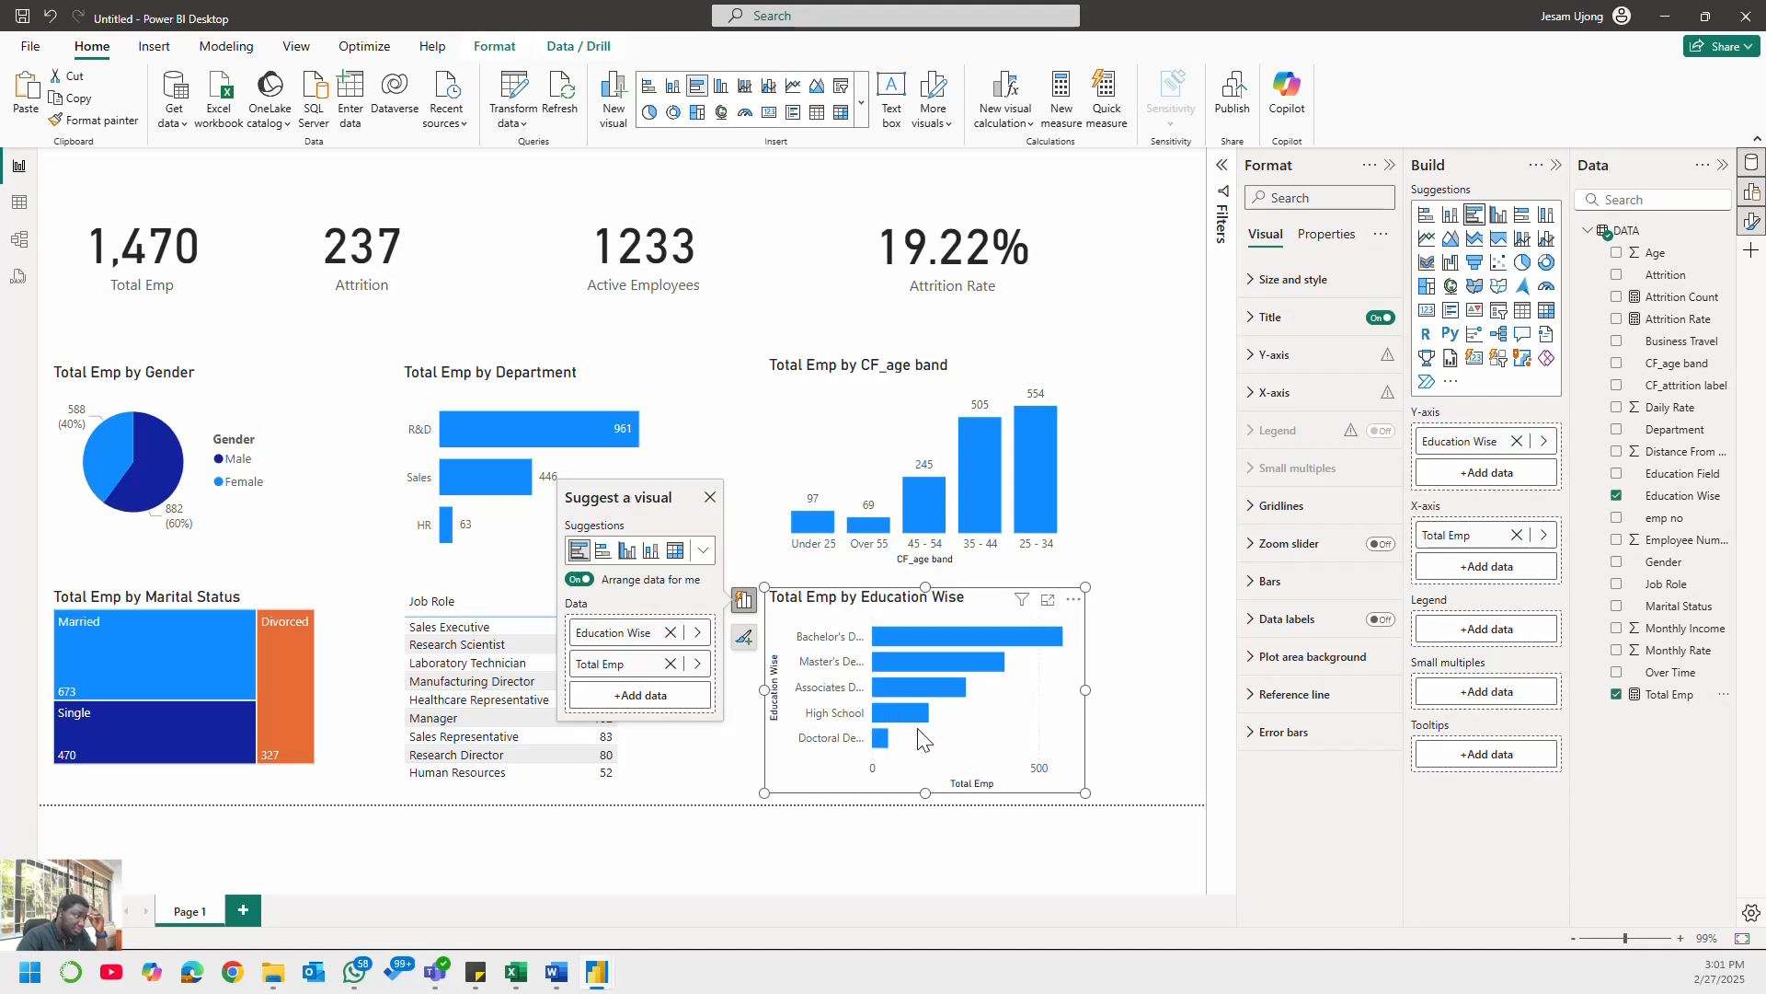
pyautogui.moveTo(1083, 689); pyautogui.dragTo(1187, 692)
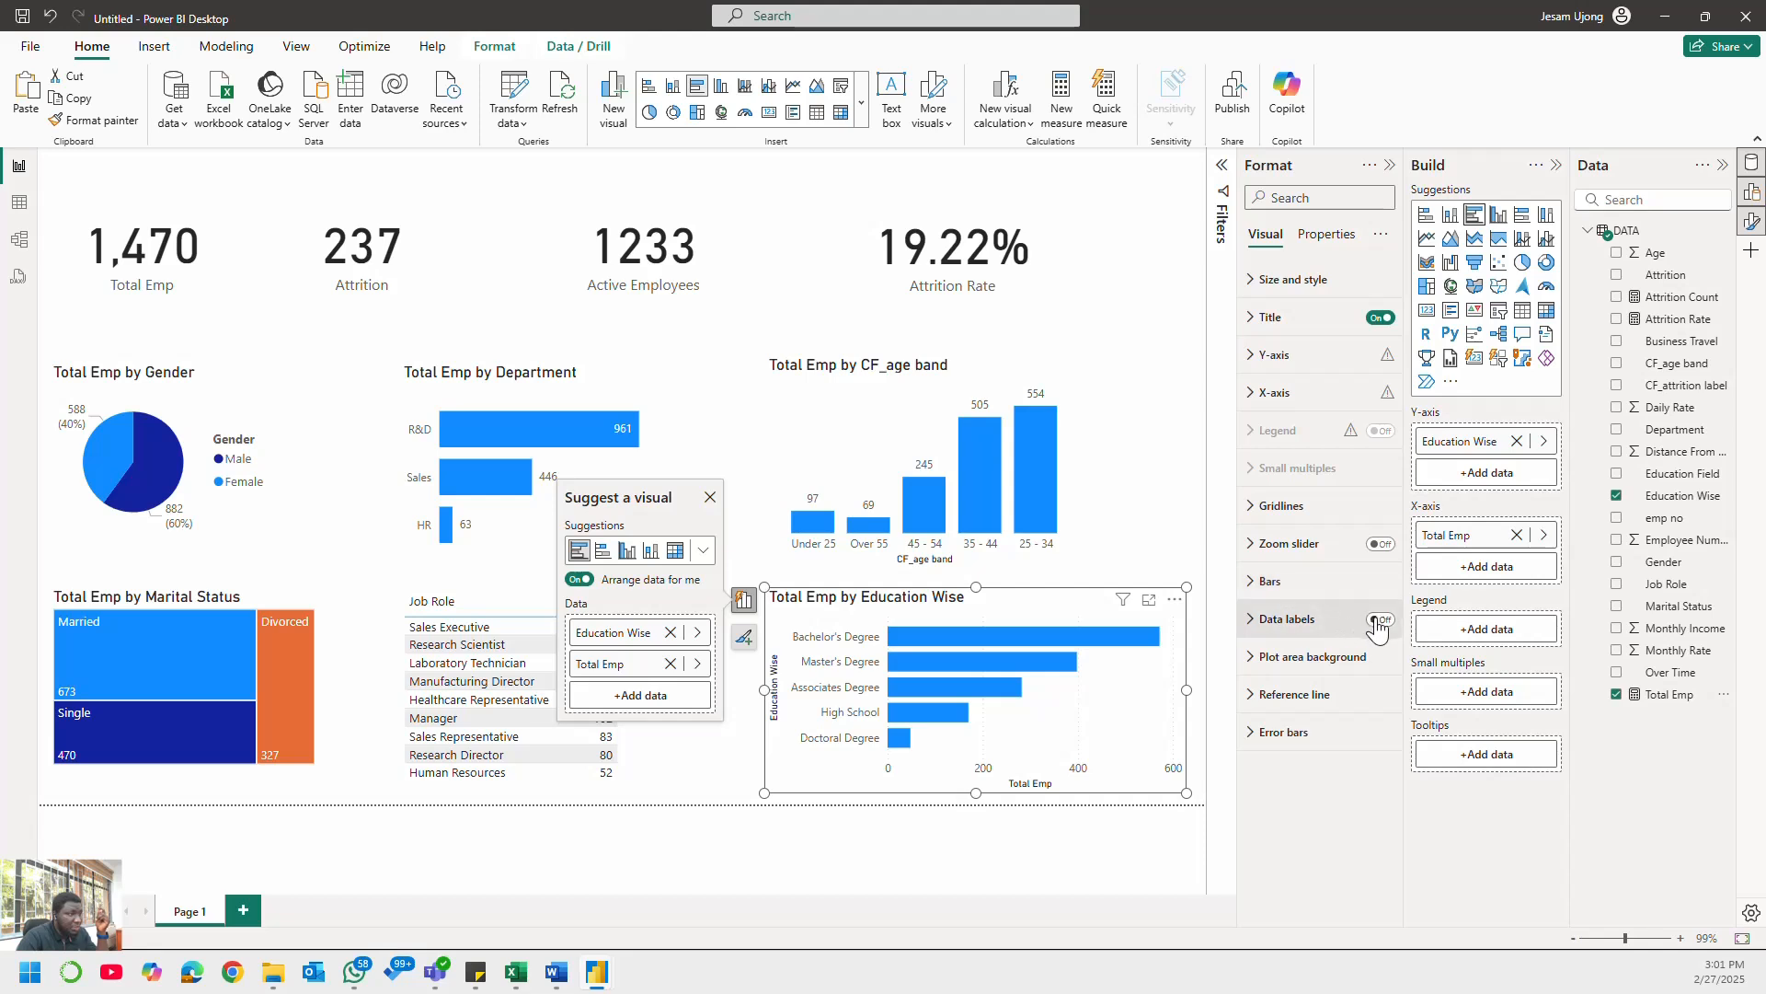
# - Turn on data labels for the Education Wise bar chart and hide its X-axis values and title
pyautogui.click(1379, 619)
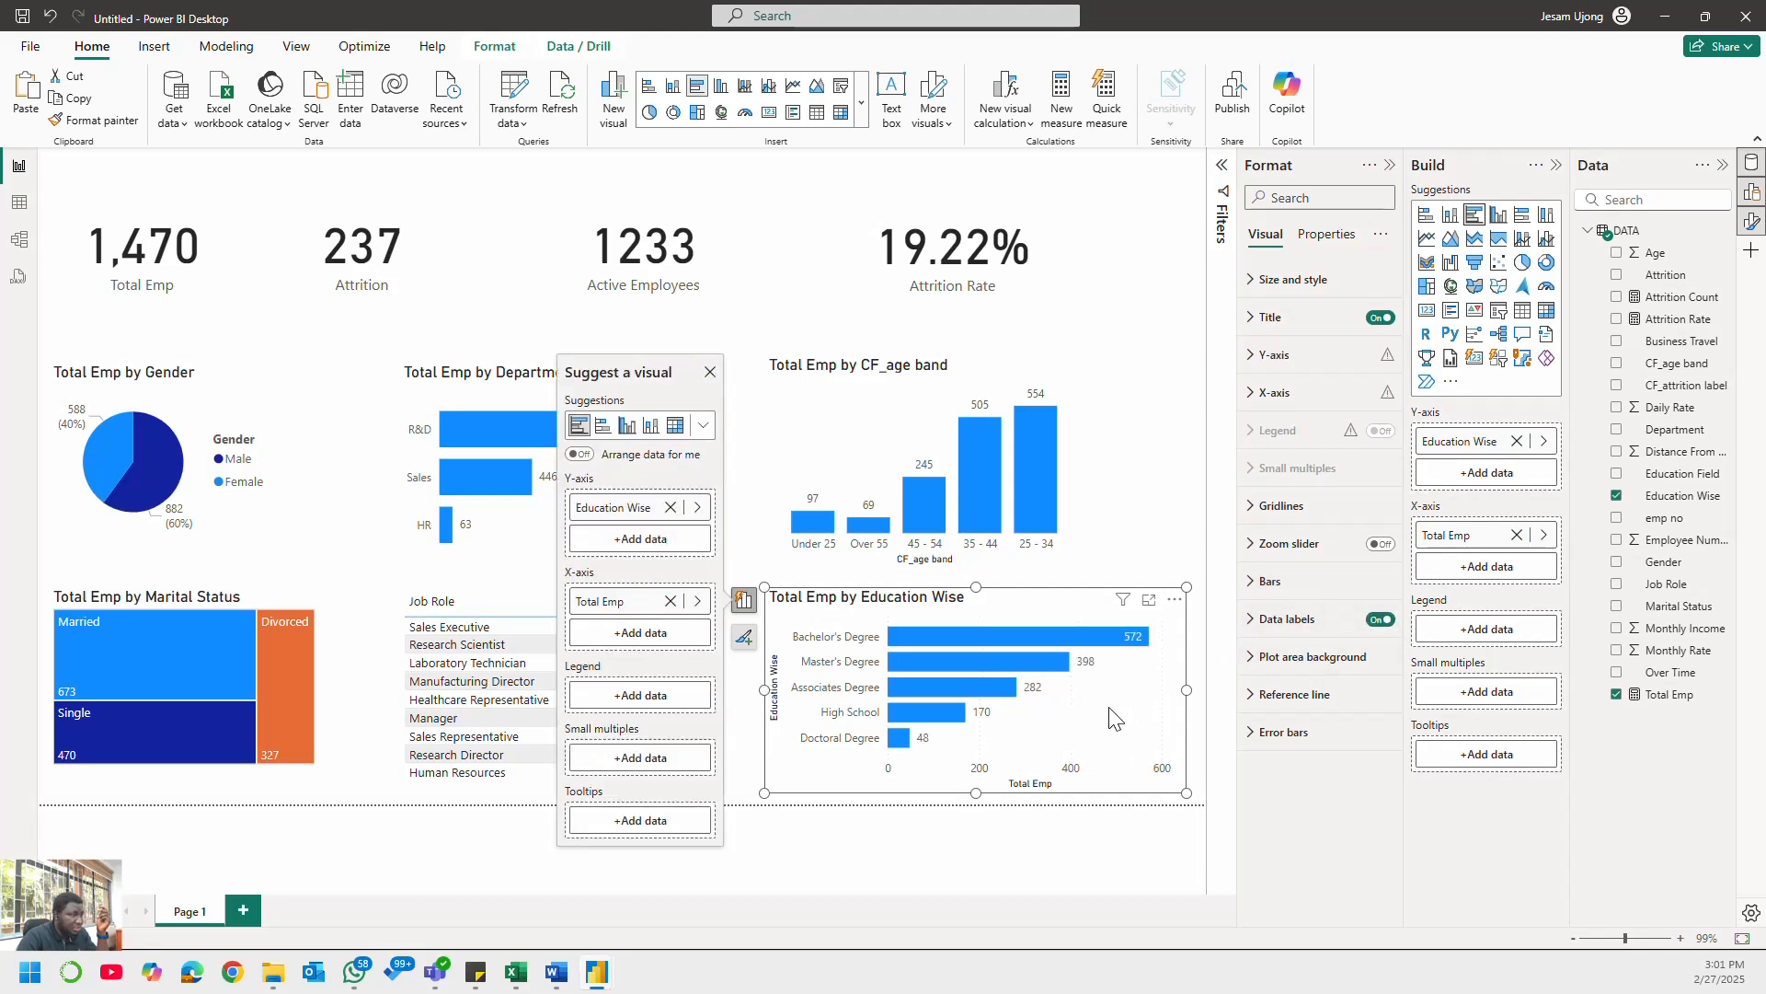
pyautogui.click(1275, 393)
pyautogui.click(1374, 628)
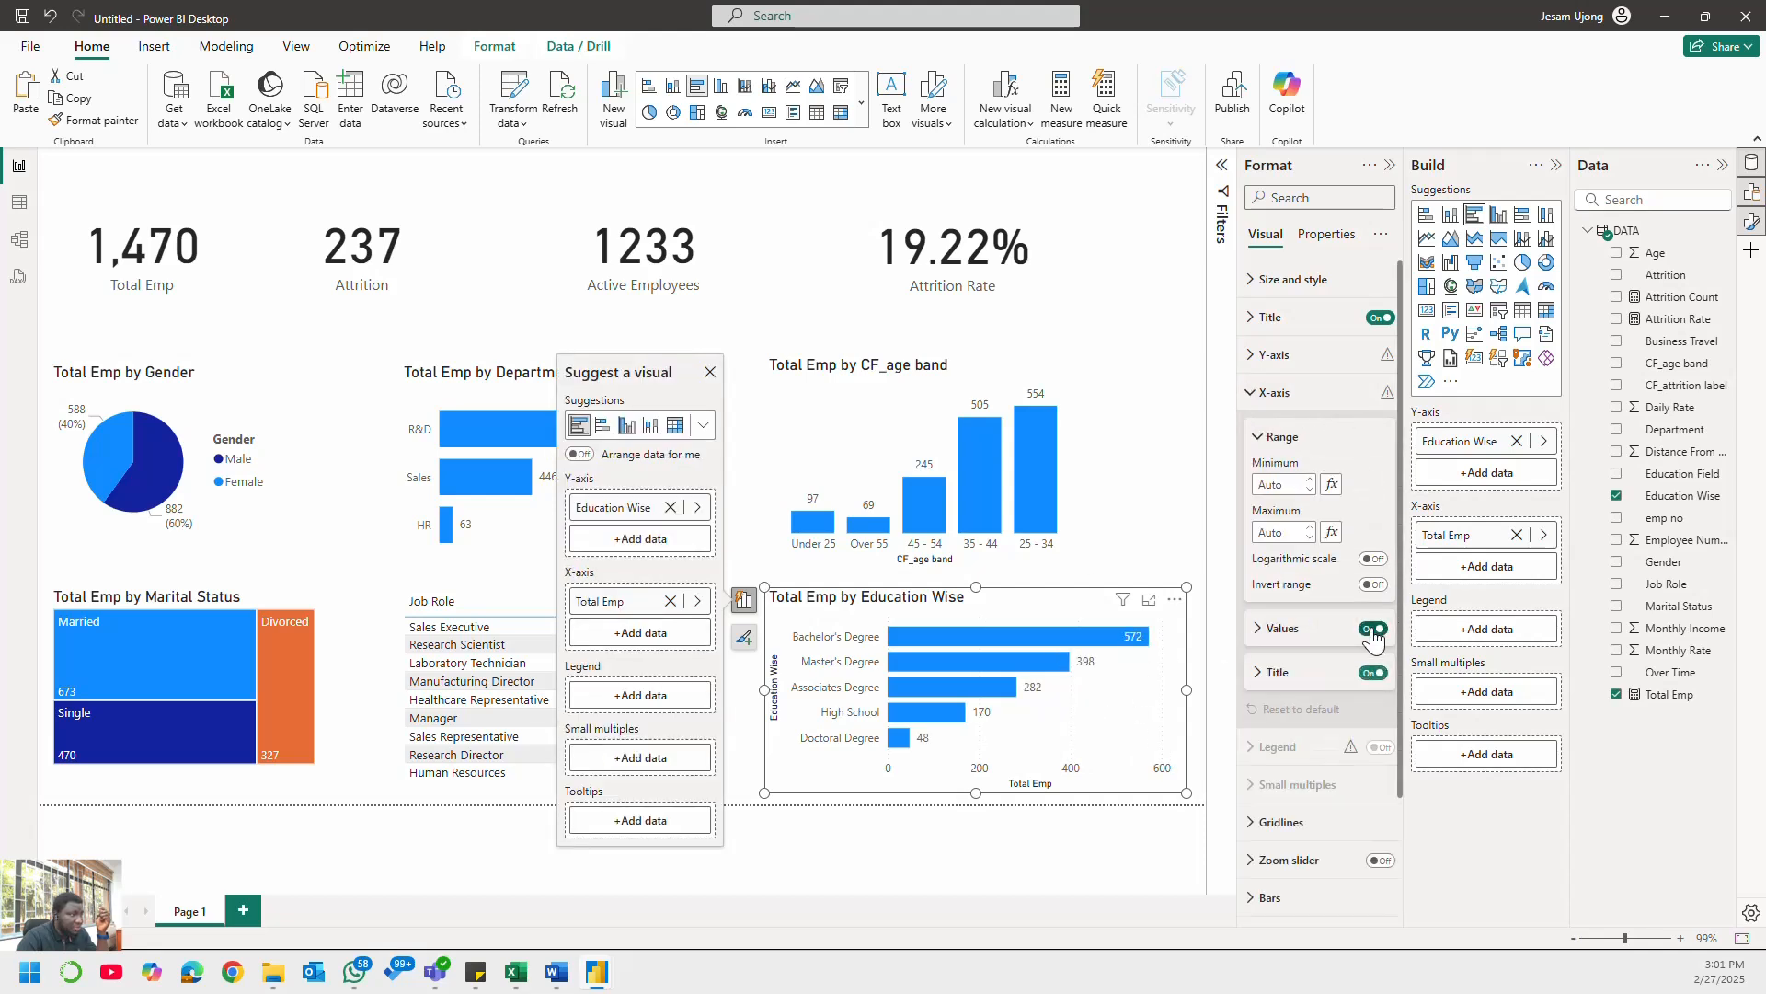
pyautogui.click(1374, 673)
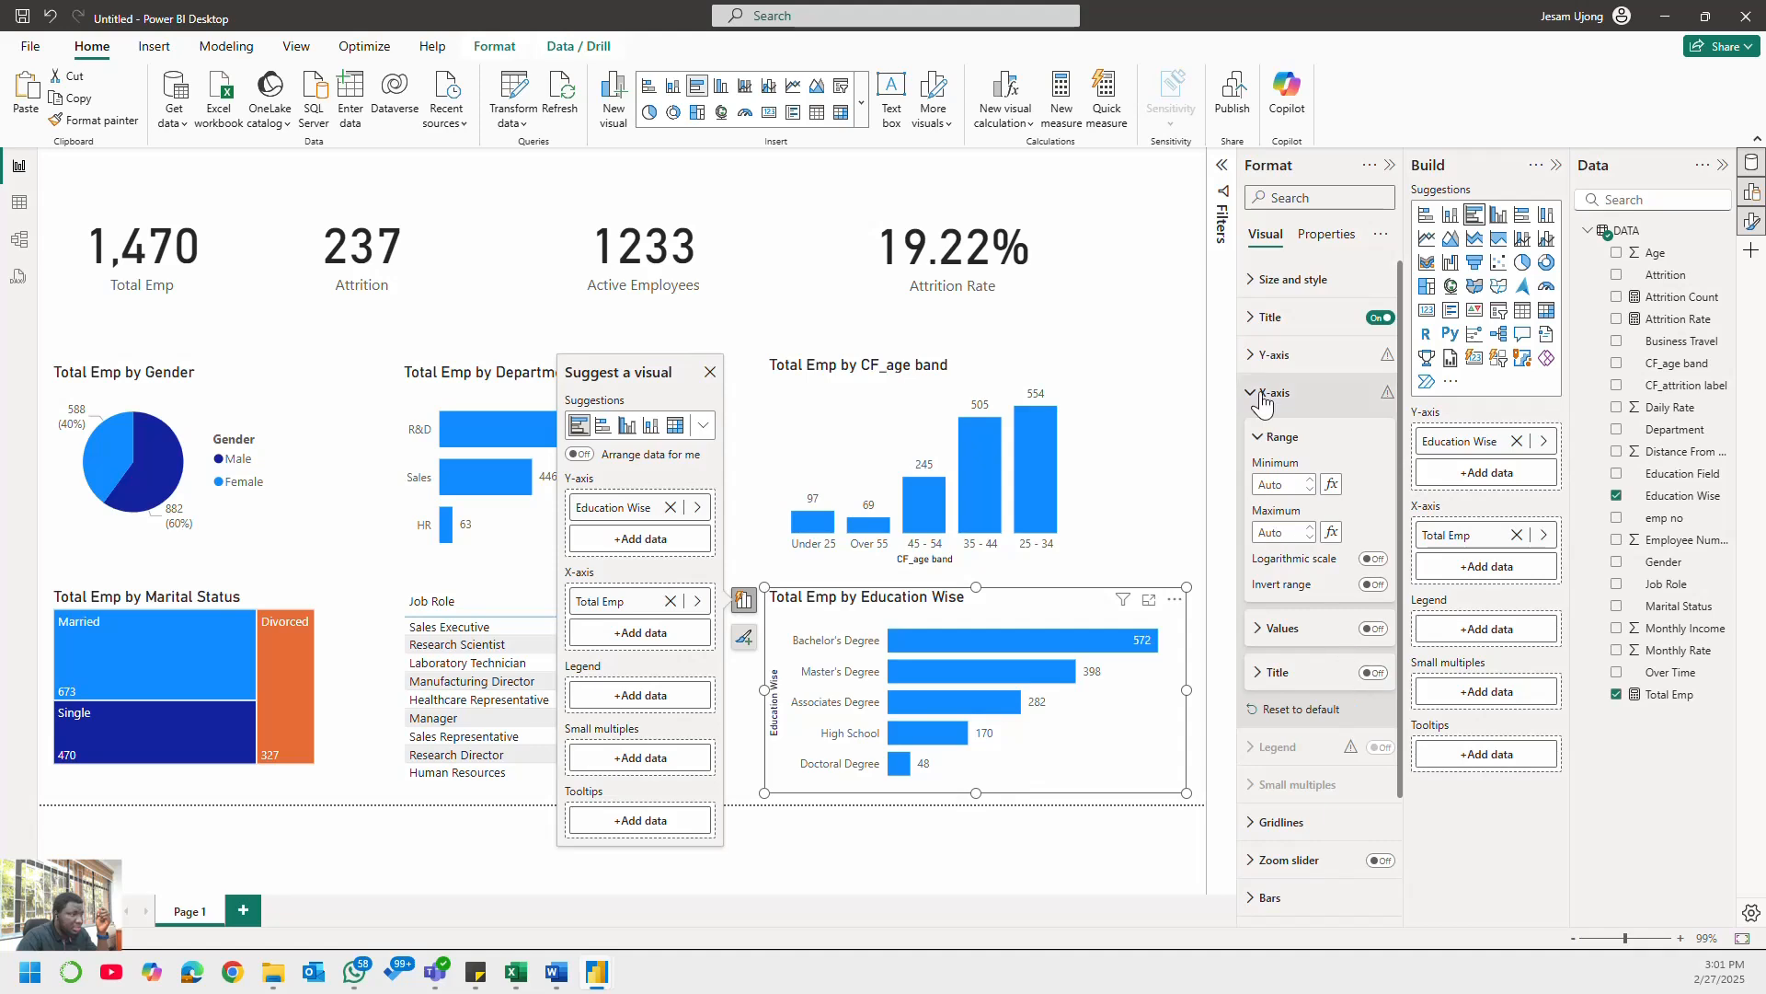
pyautogui.click(1263, 394)
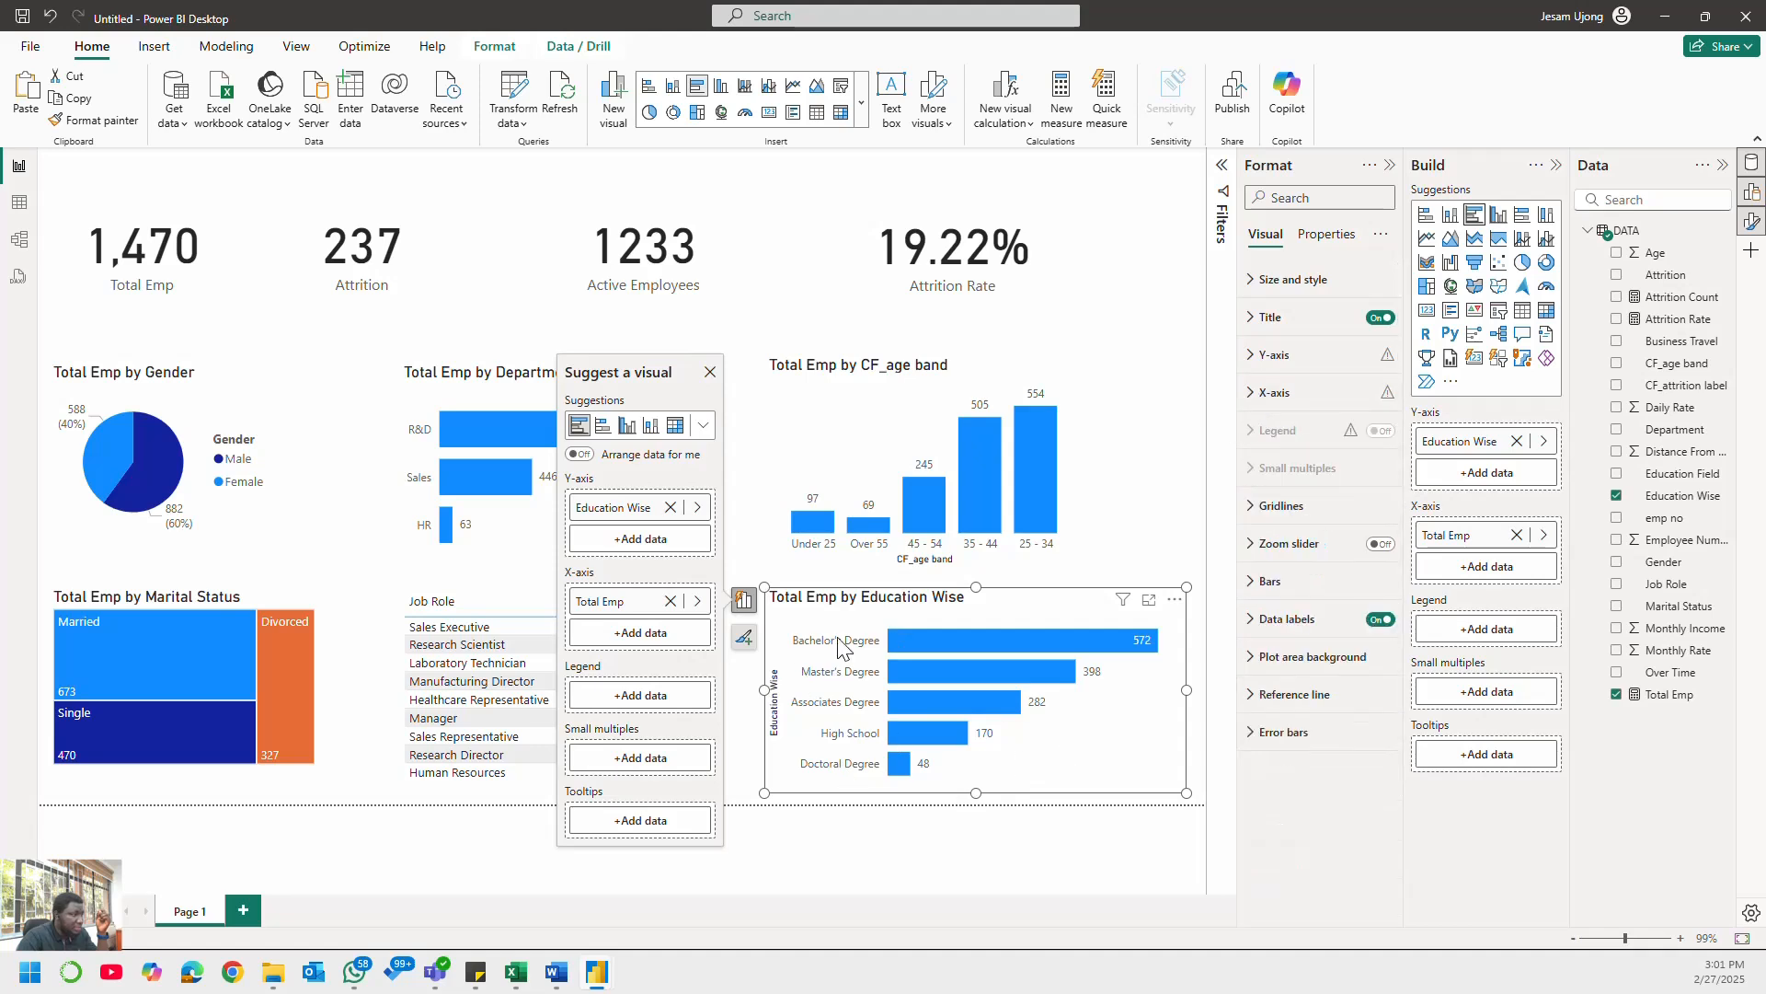
# - Hide the Y-axis title of the Education Wise bar chart
pyautogui.click(1269, 358)
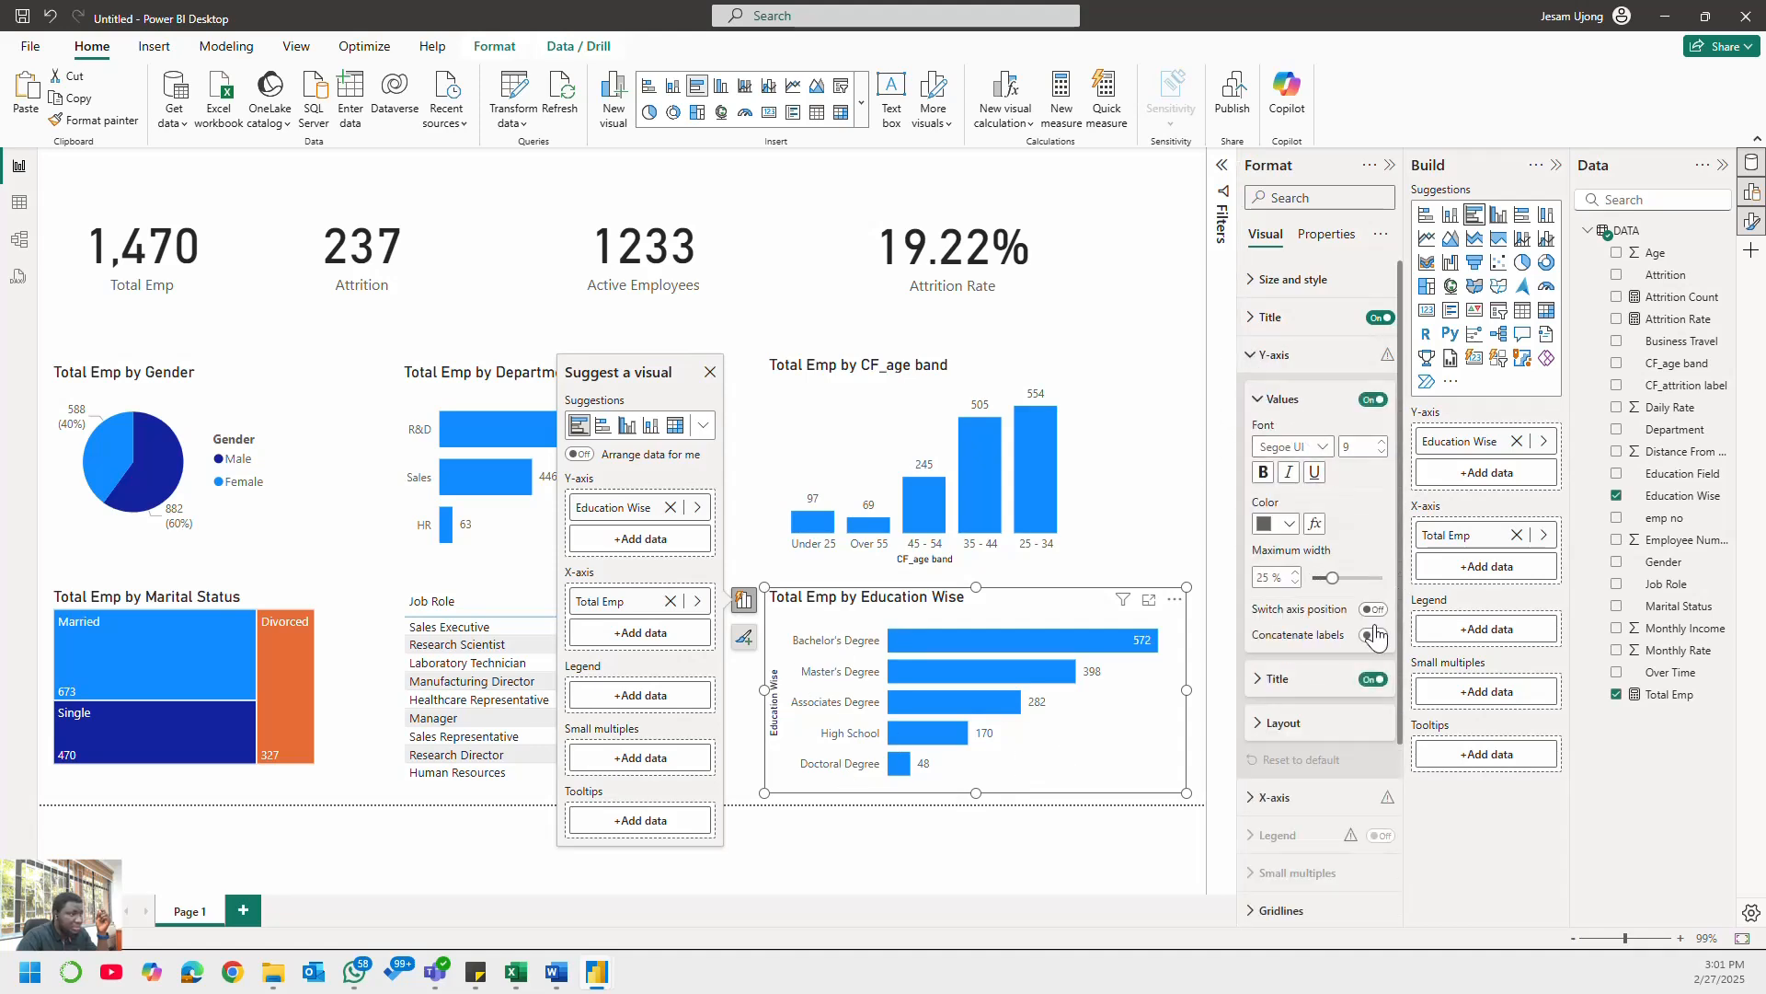
pyautogui.click(1373, 688)
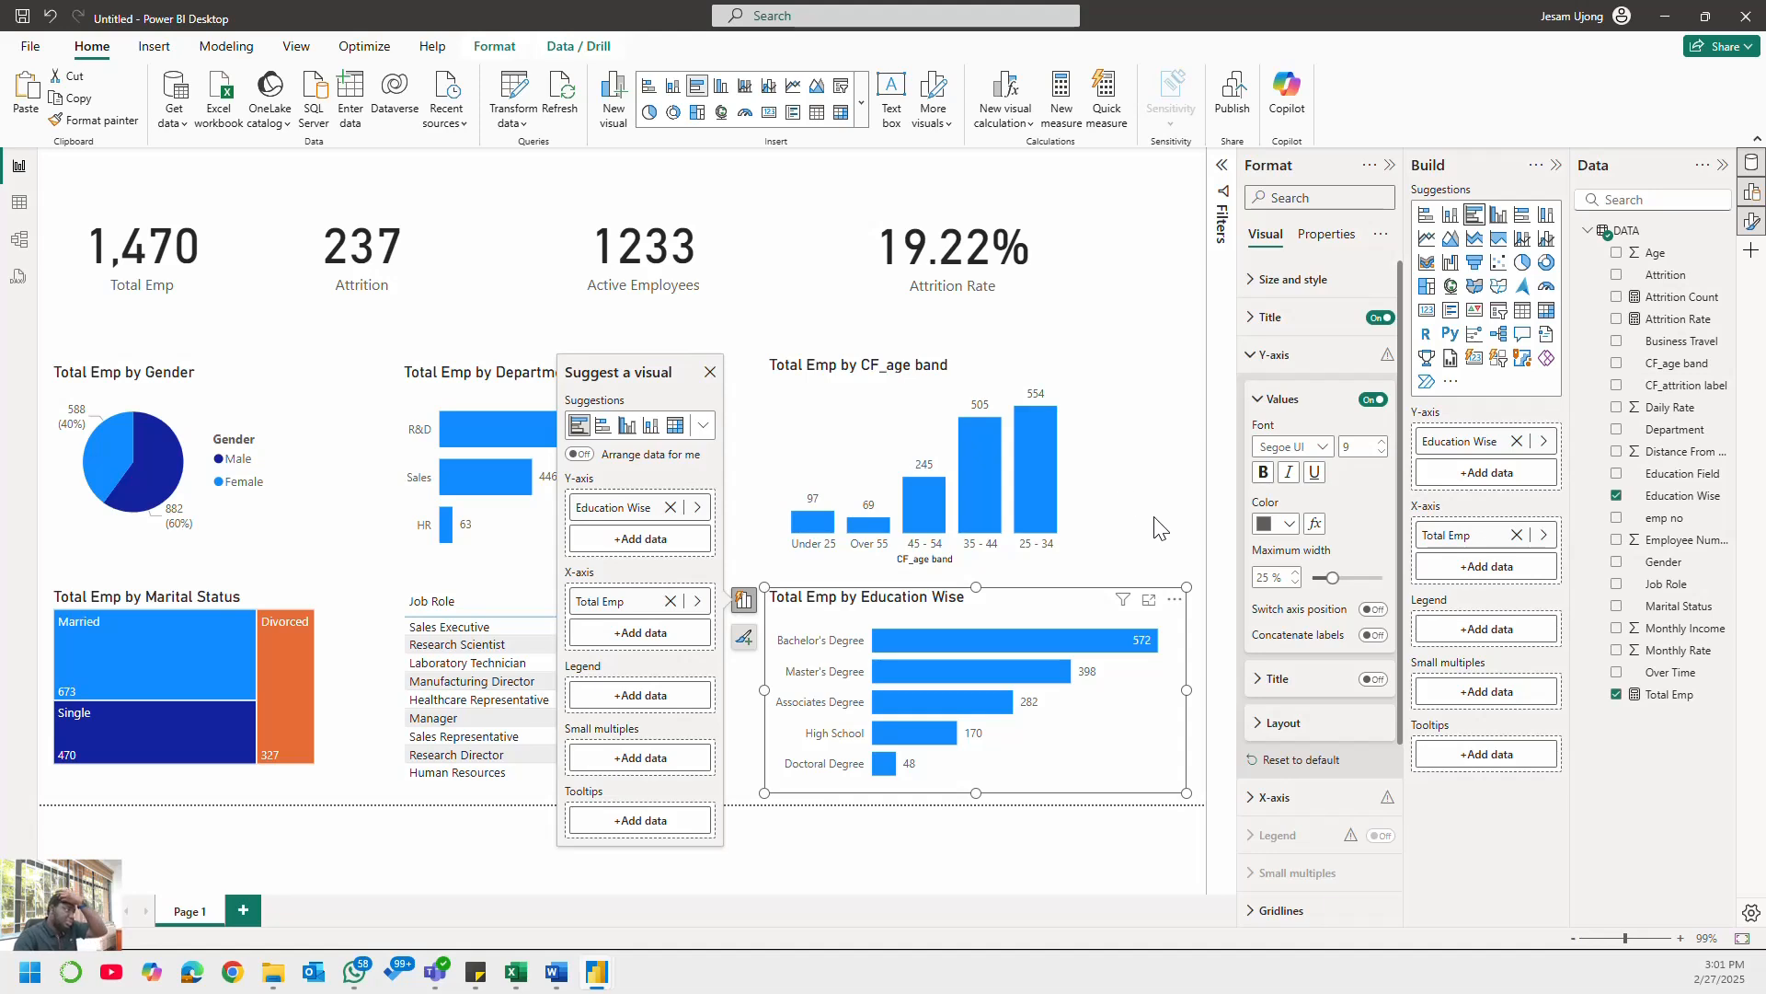
pyautogui.click(1116, 537)
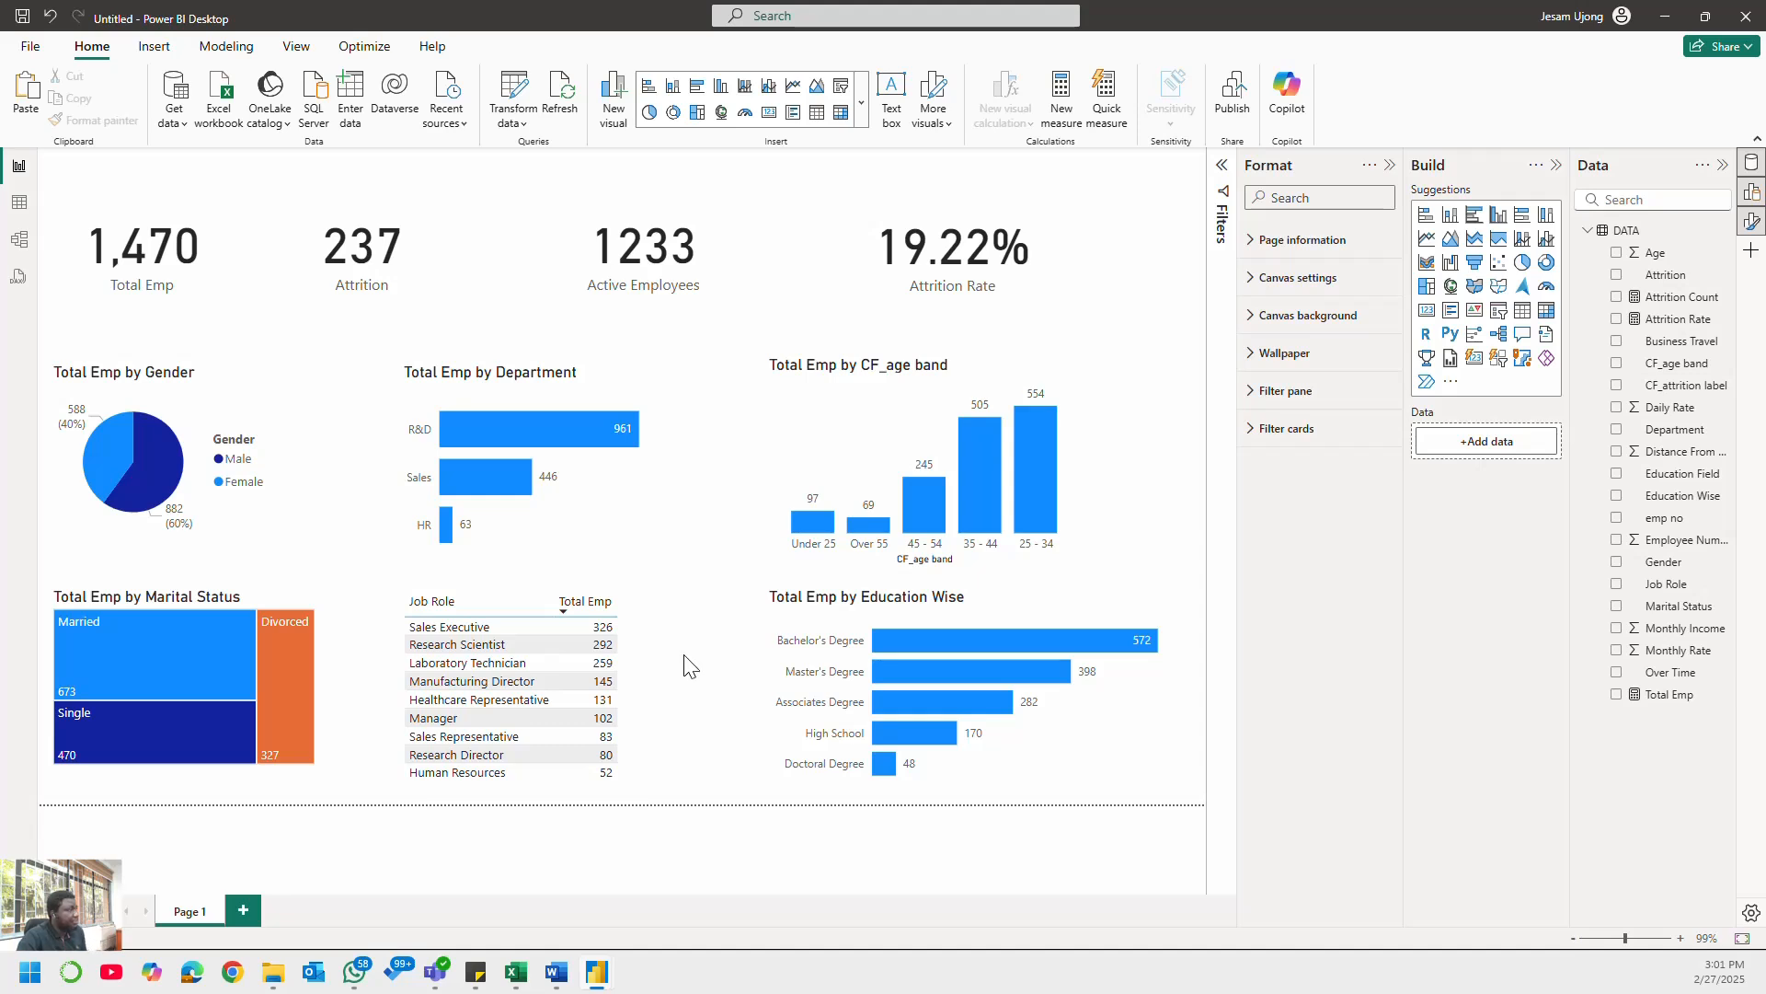
# - Narrow the Total Emp card's frame slightly while keeping it at the start of the KPI card row
pyautogui.click(207, 280)
pyautogui.moveTo(207, 281); pyautogui.dragTo(194, 287)
pyautogui.click(244, 912)
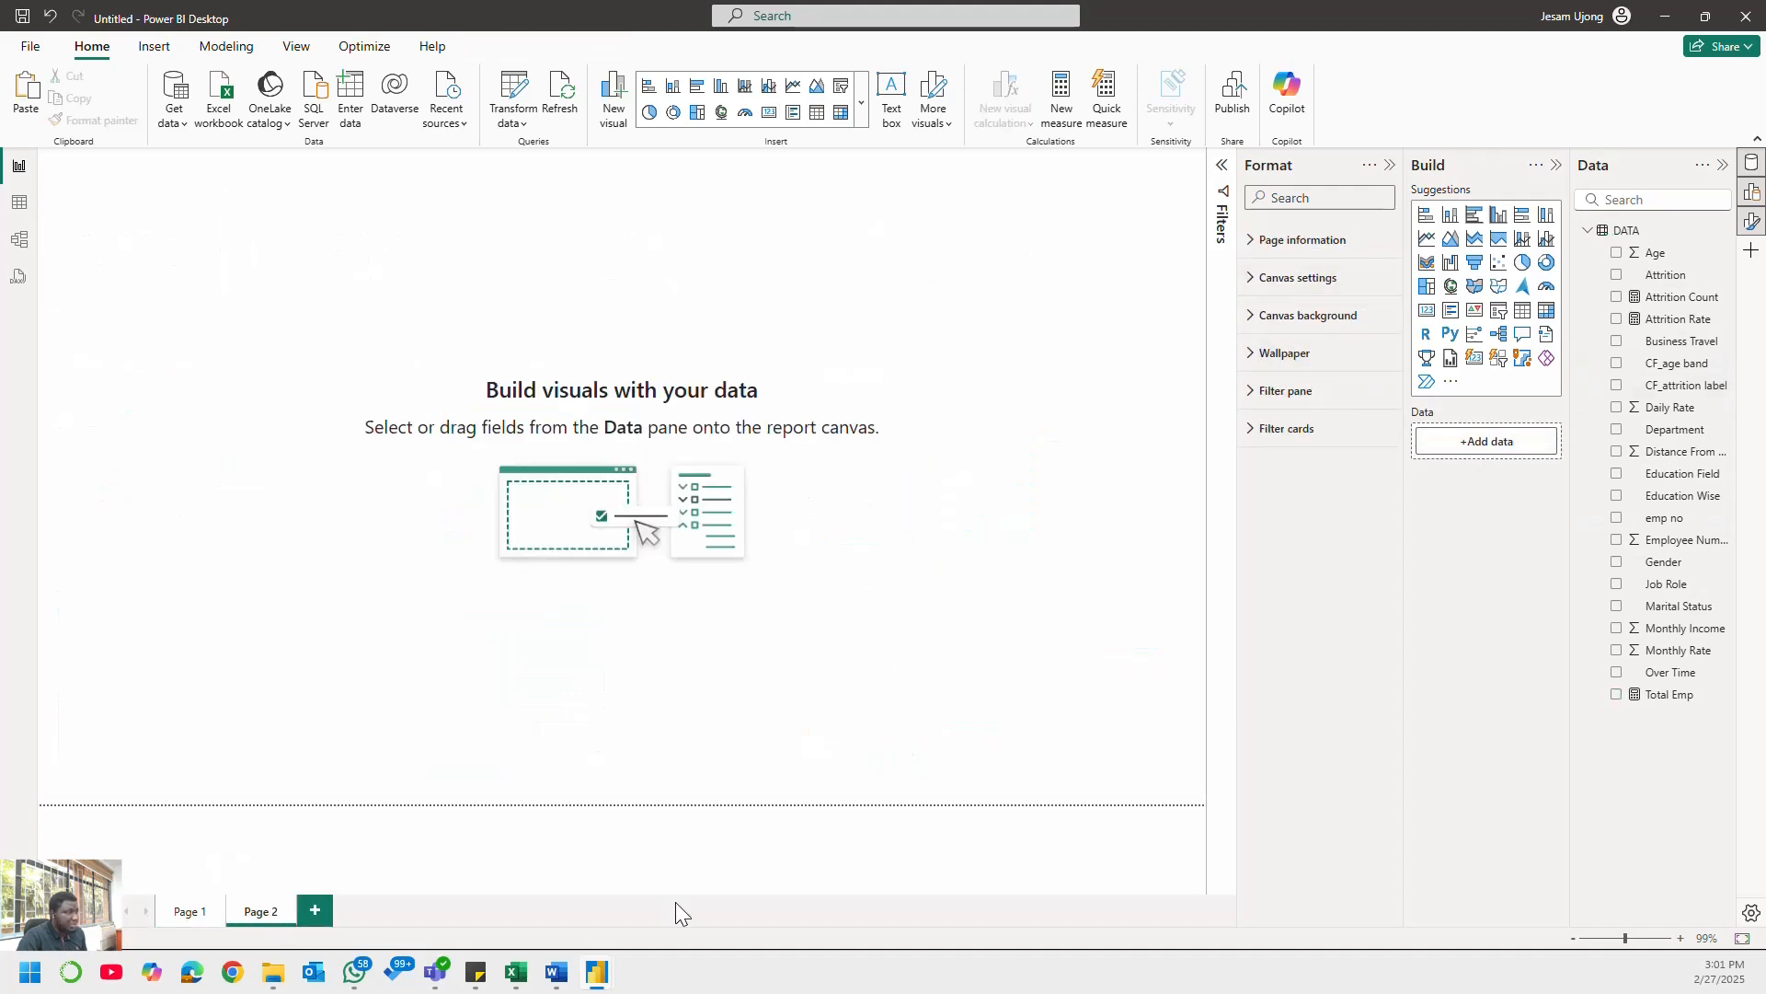
pyautogui.click(558, 972)
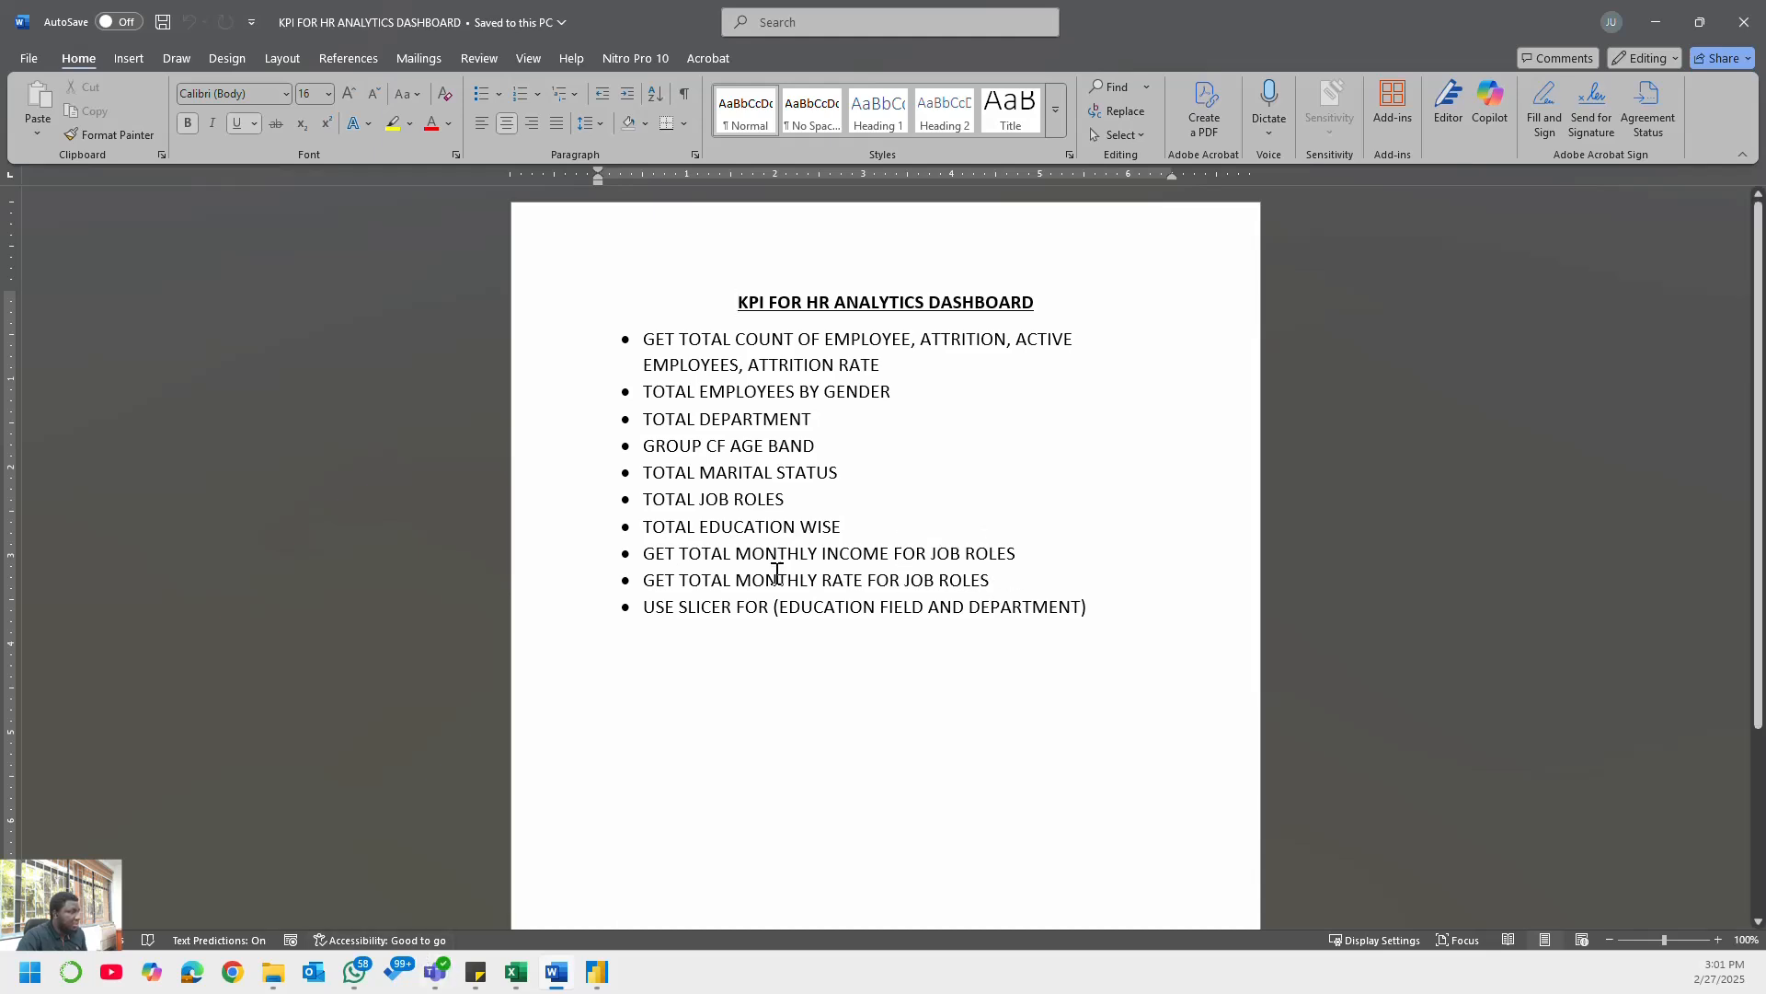
pyautogui.click(1671, 21)
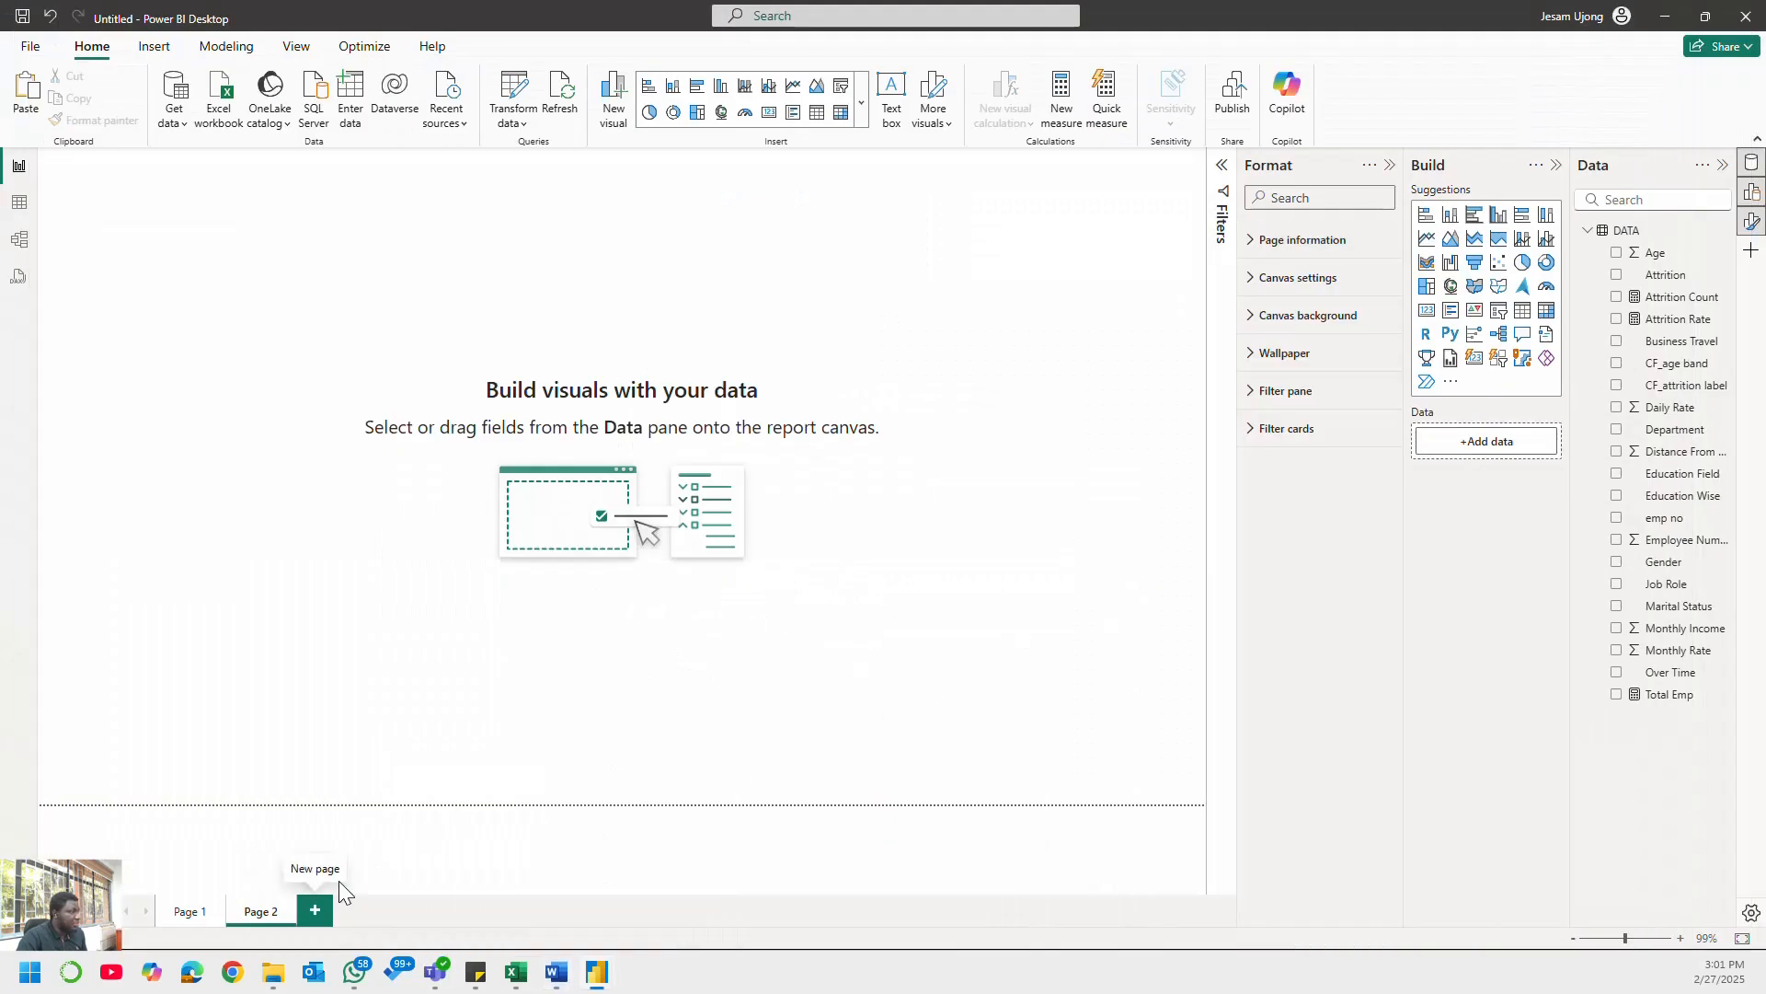
pyautogui.click(290, 905)
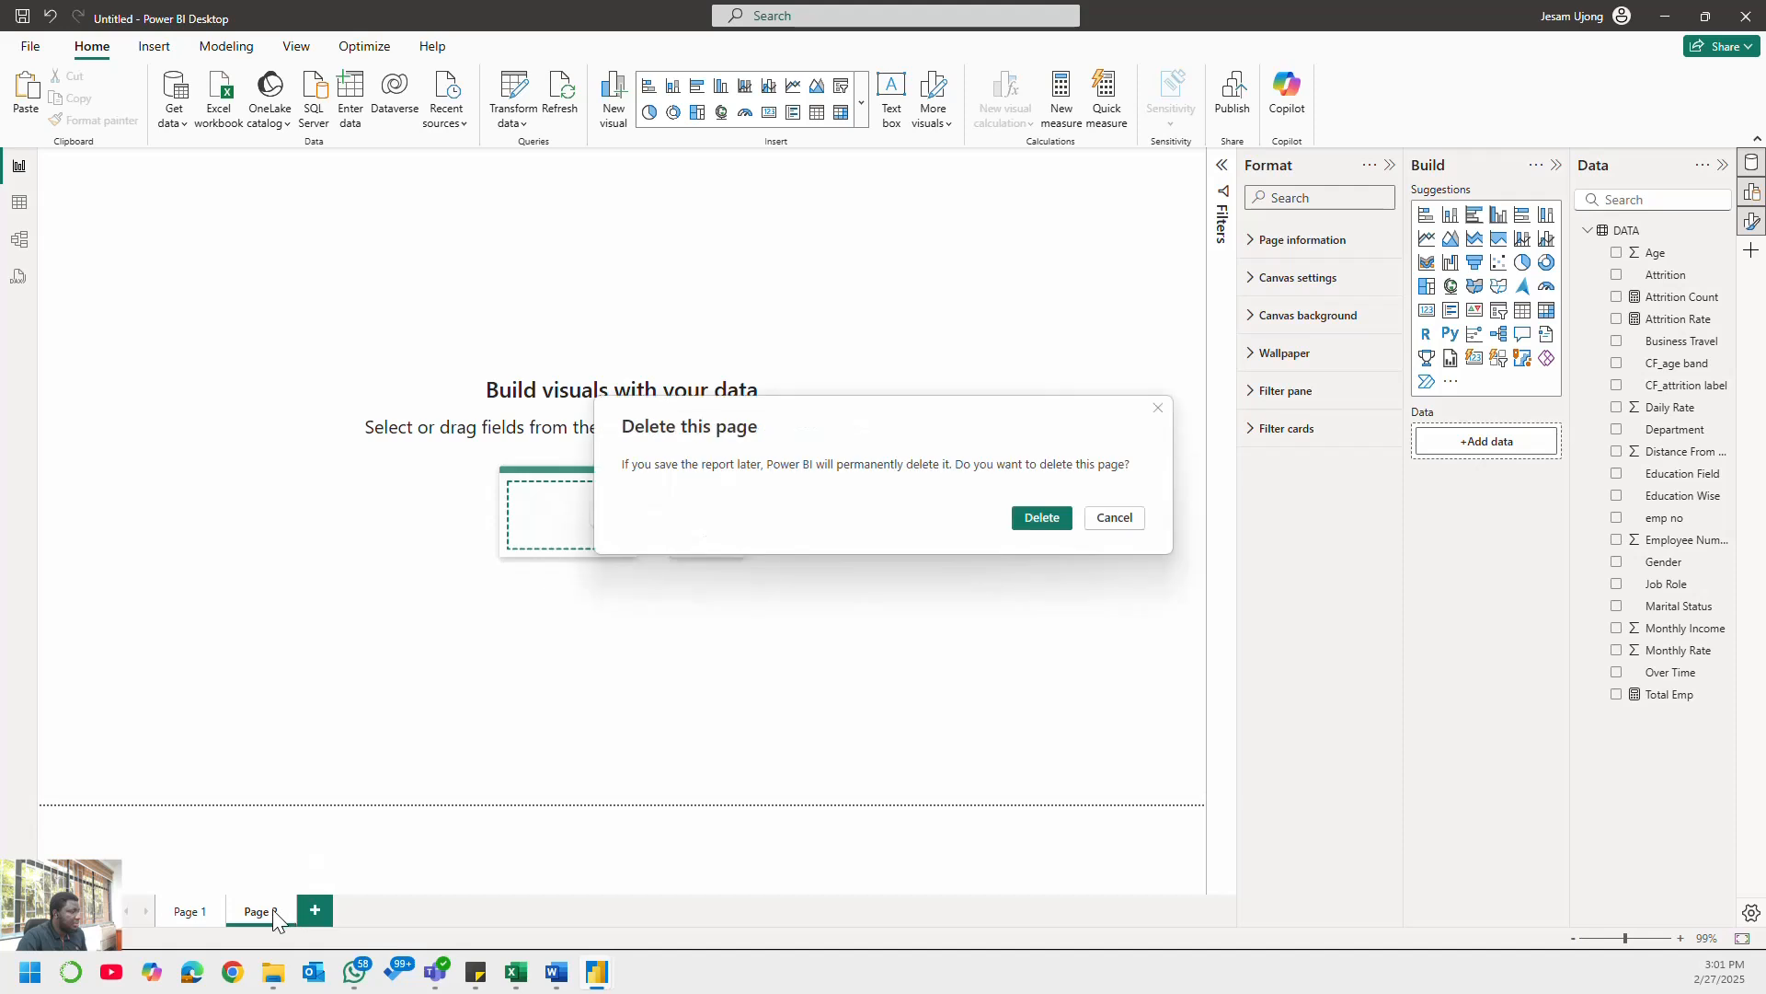
pyautogui.click(1037, 520)
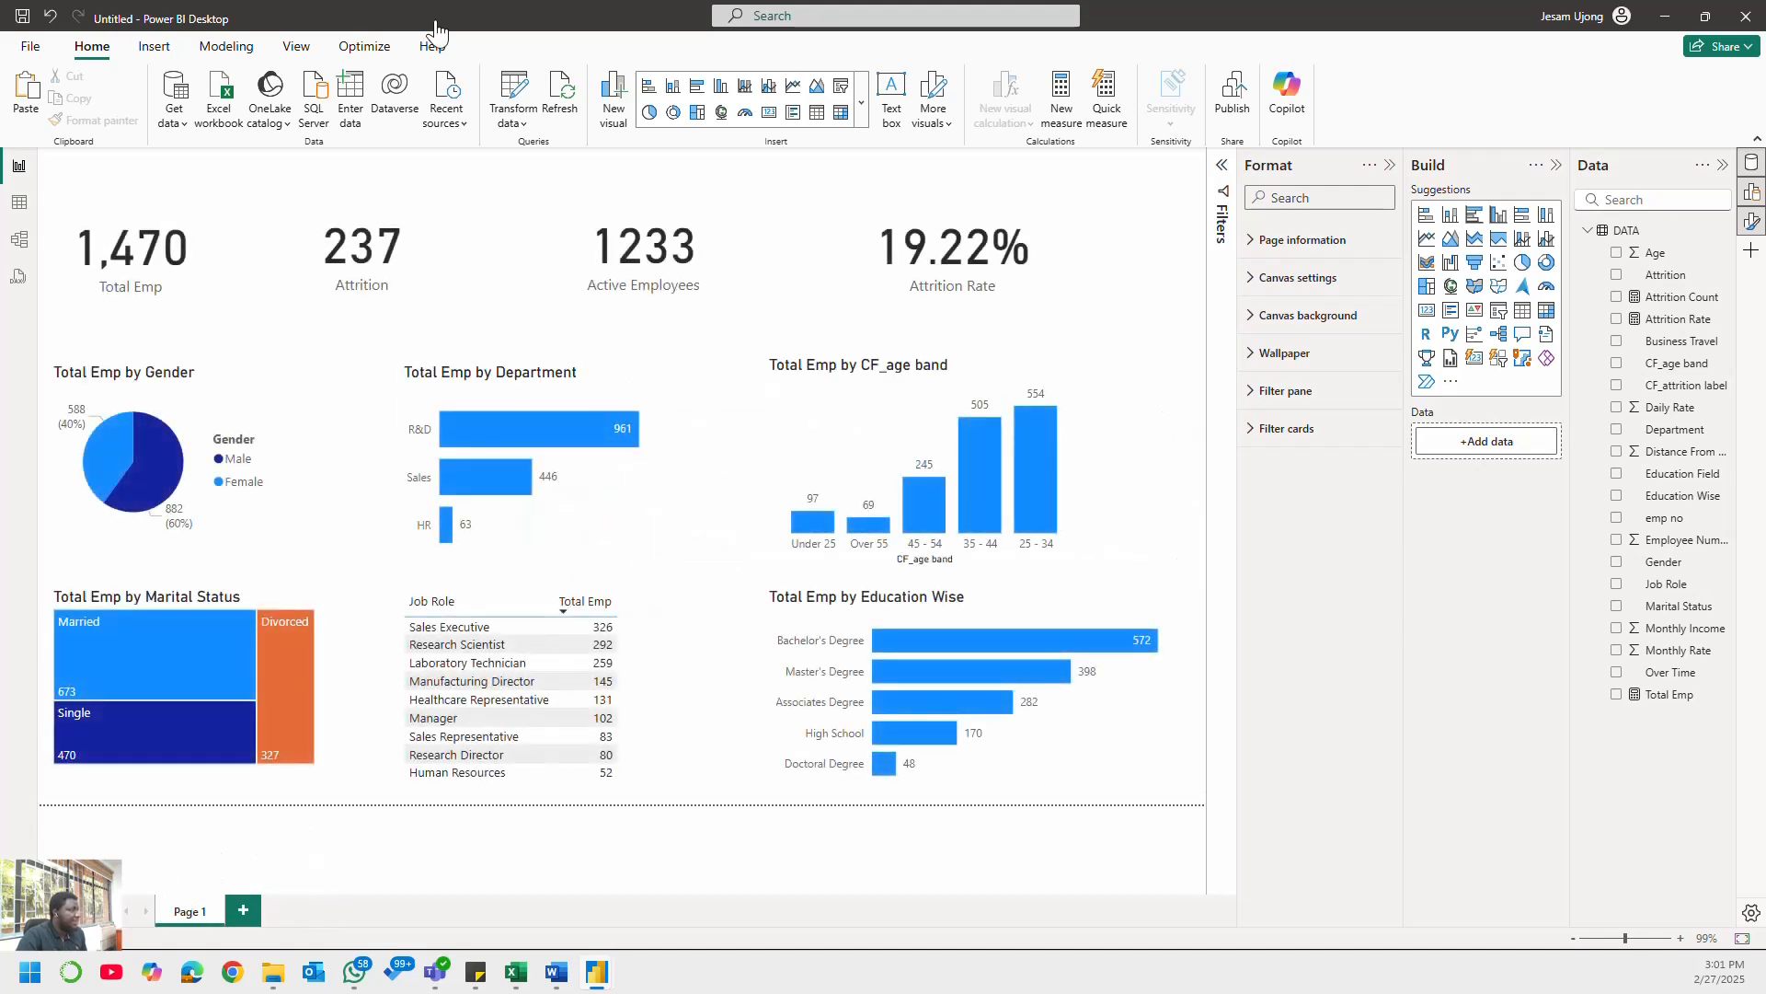
# - Narrow the Total Emp card further to about 176 wide and check its size settings
pyautogui.click(183, 305)
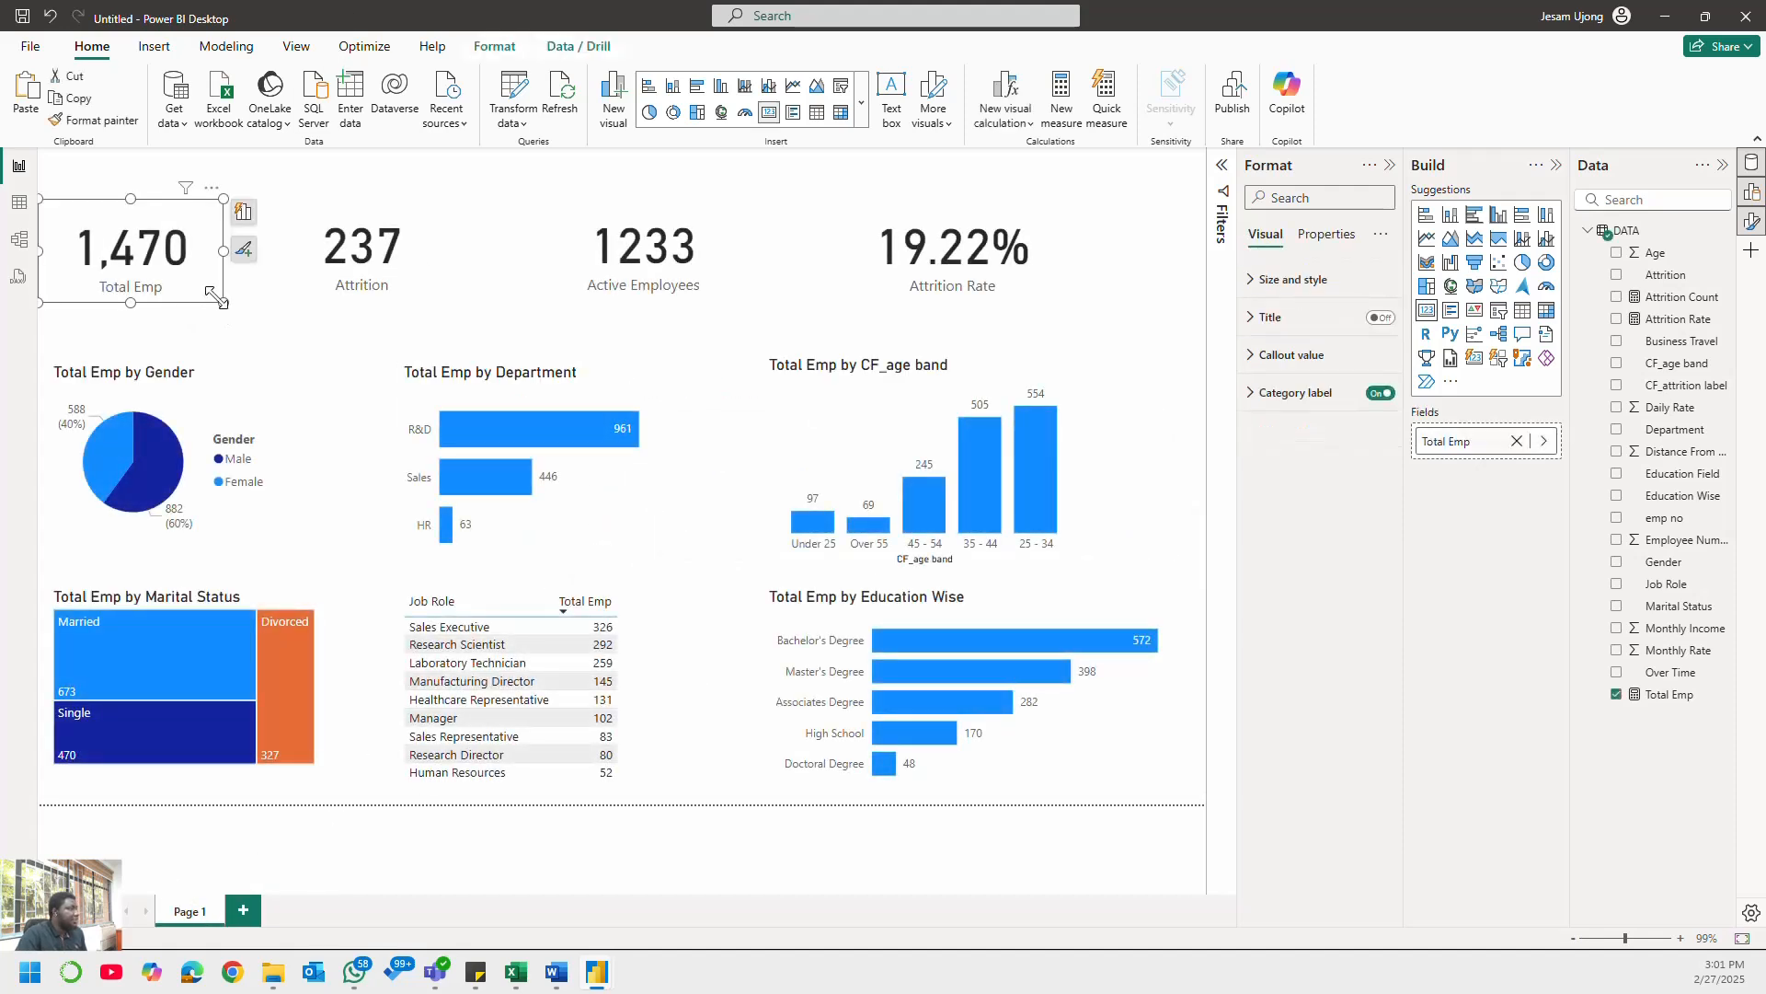
pyautogui.moveTo(215, 296)
pyautogui.mouseDown()
pyautogui.moveTo(179, 297)
pyautogui.moveTo(198, 301)
pyautogui.mouseUp()
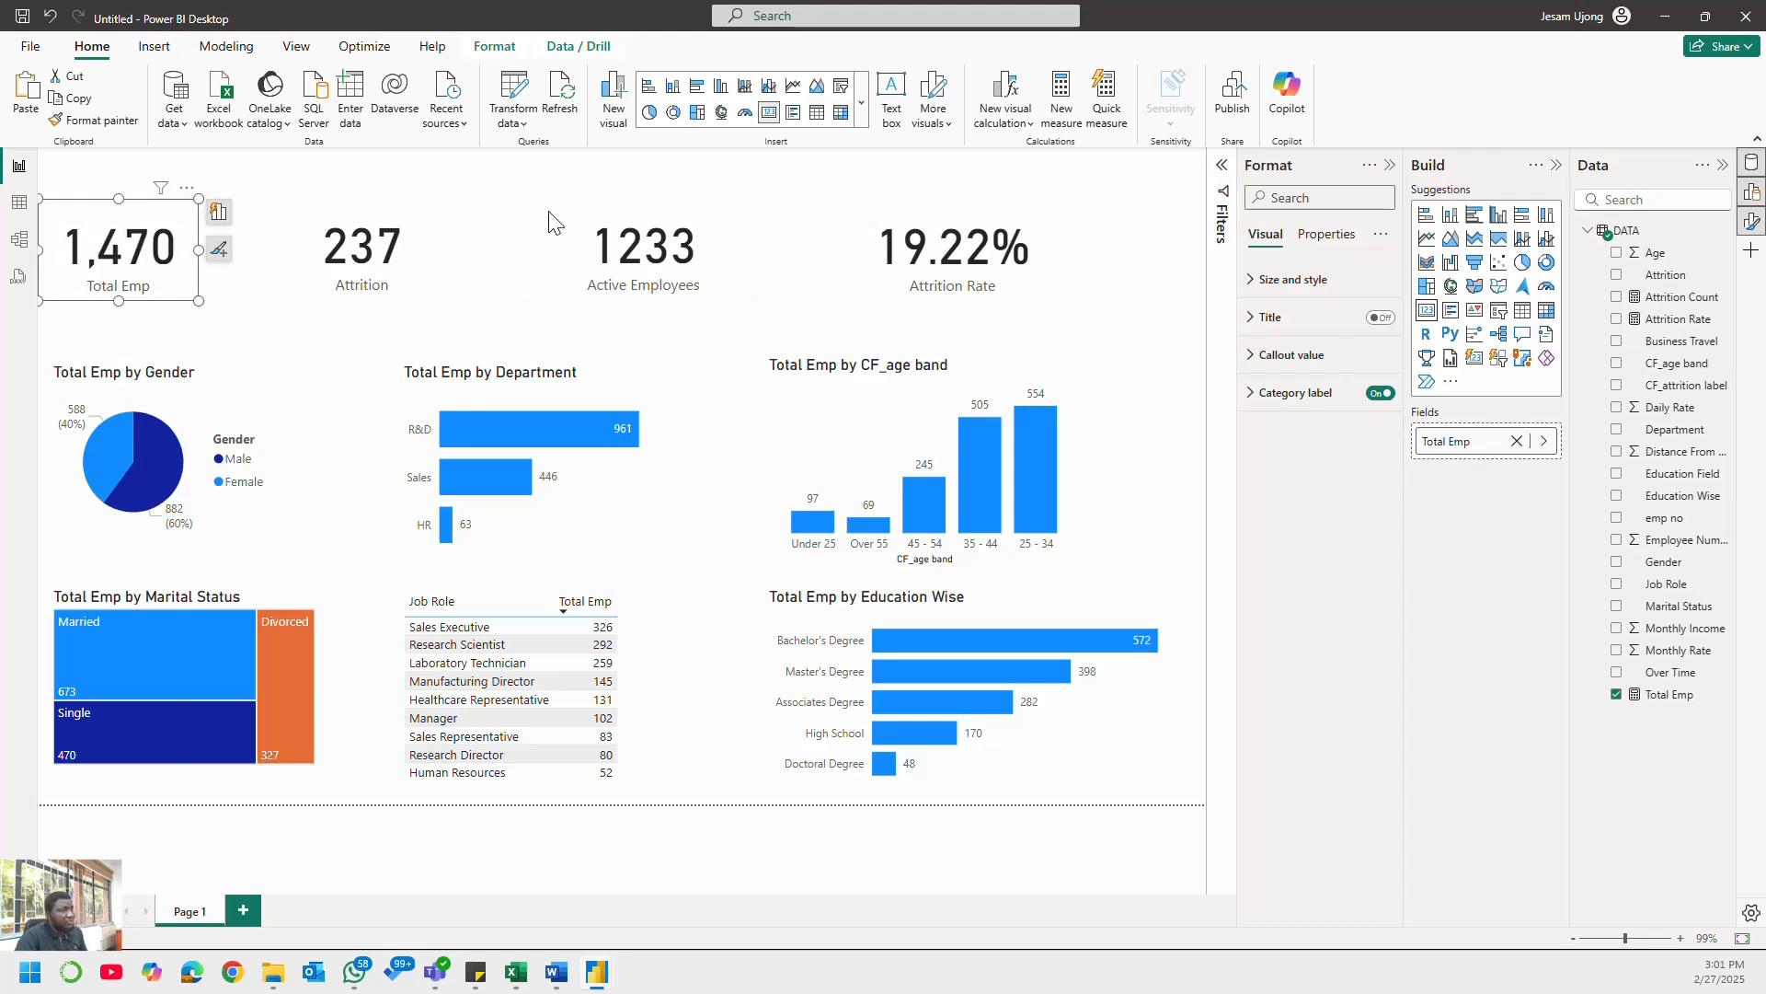
pyautogui.click(1272, 280)
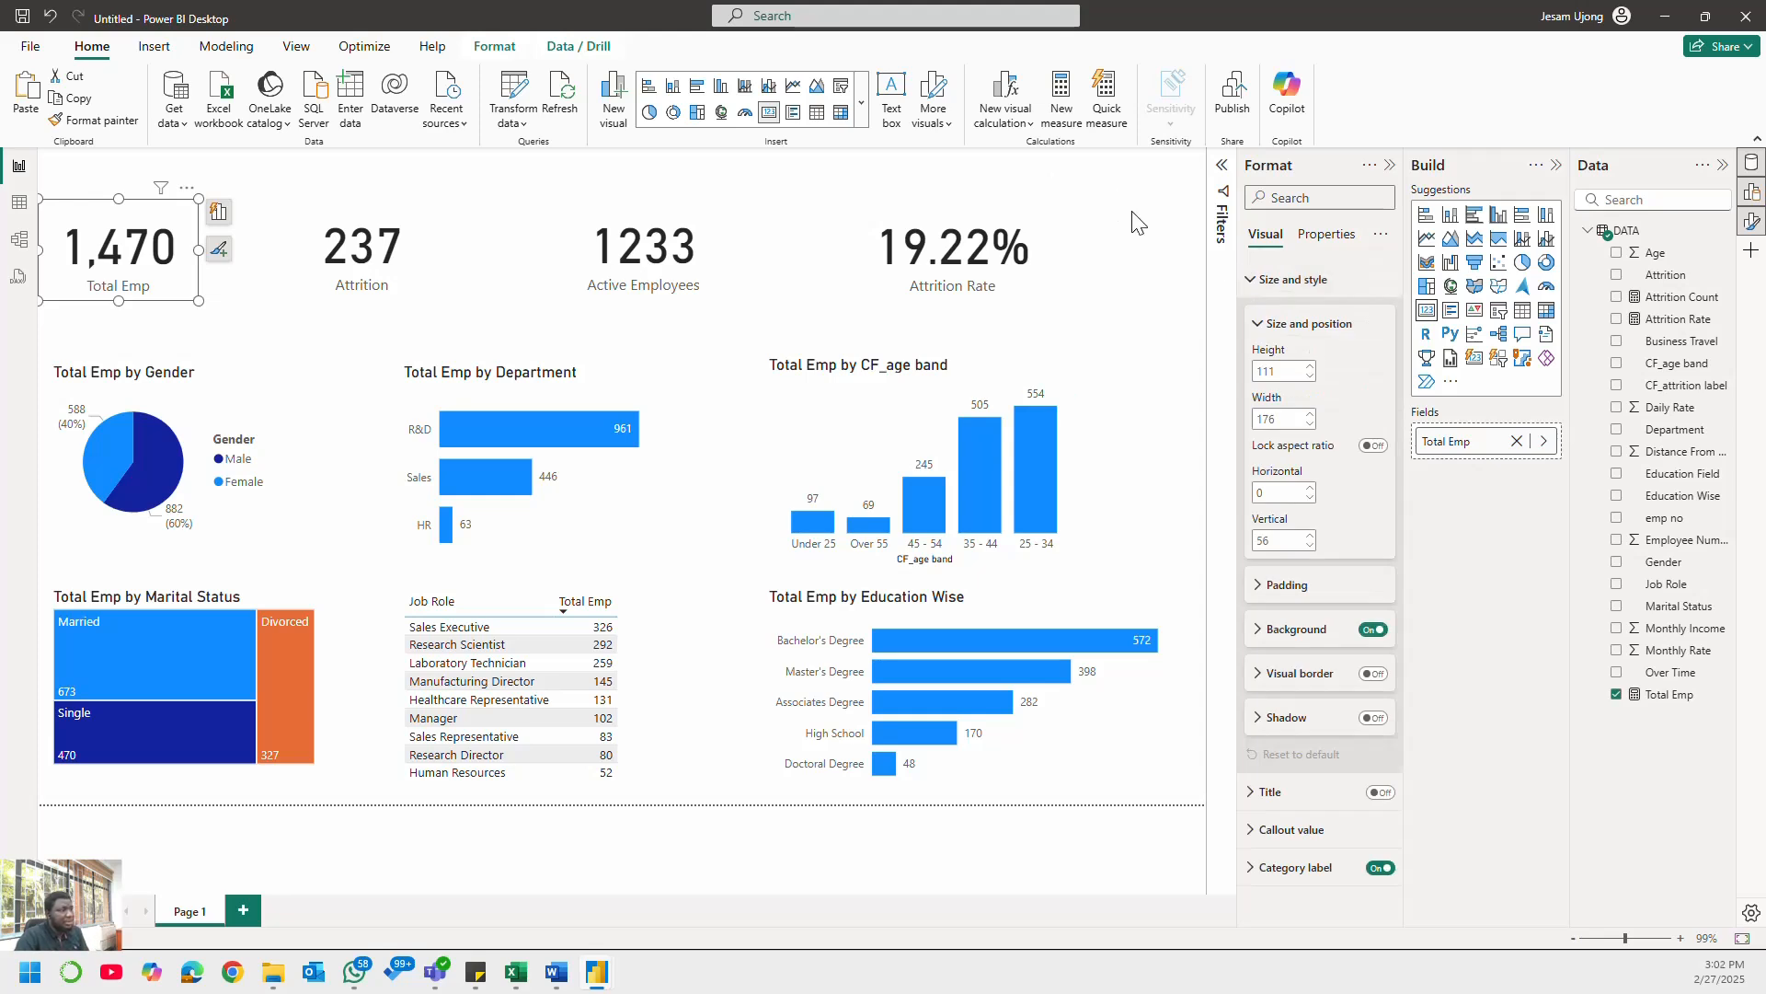
pyautogui.click(1272, 279)
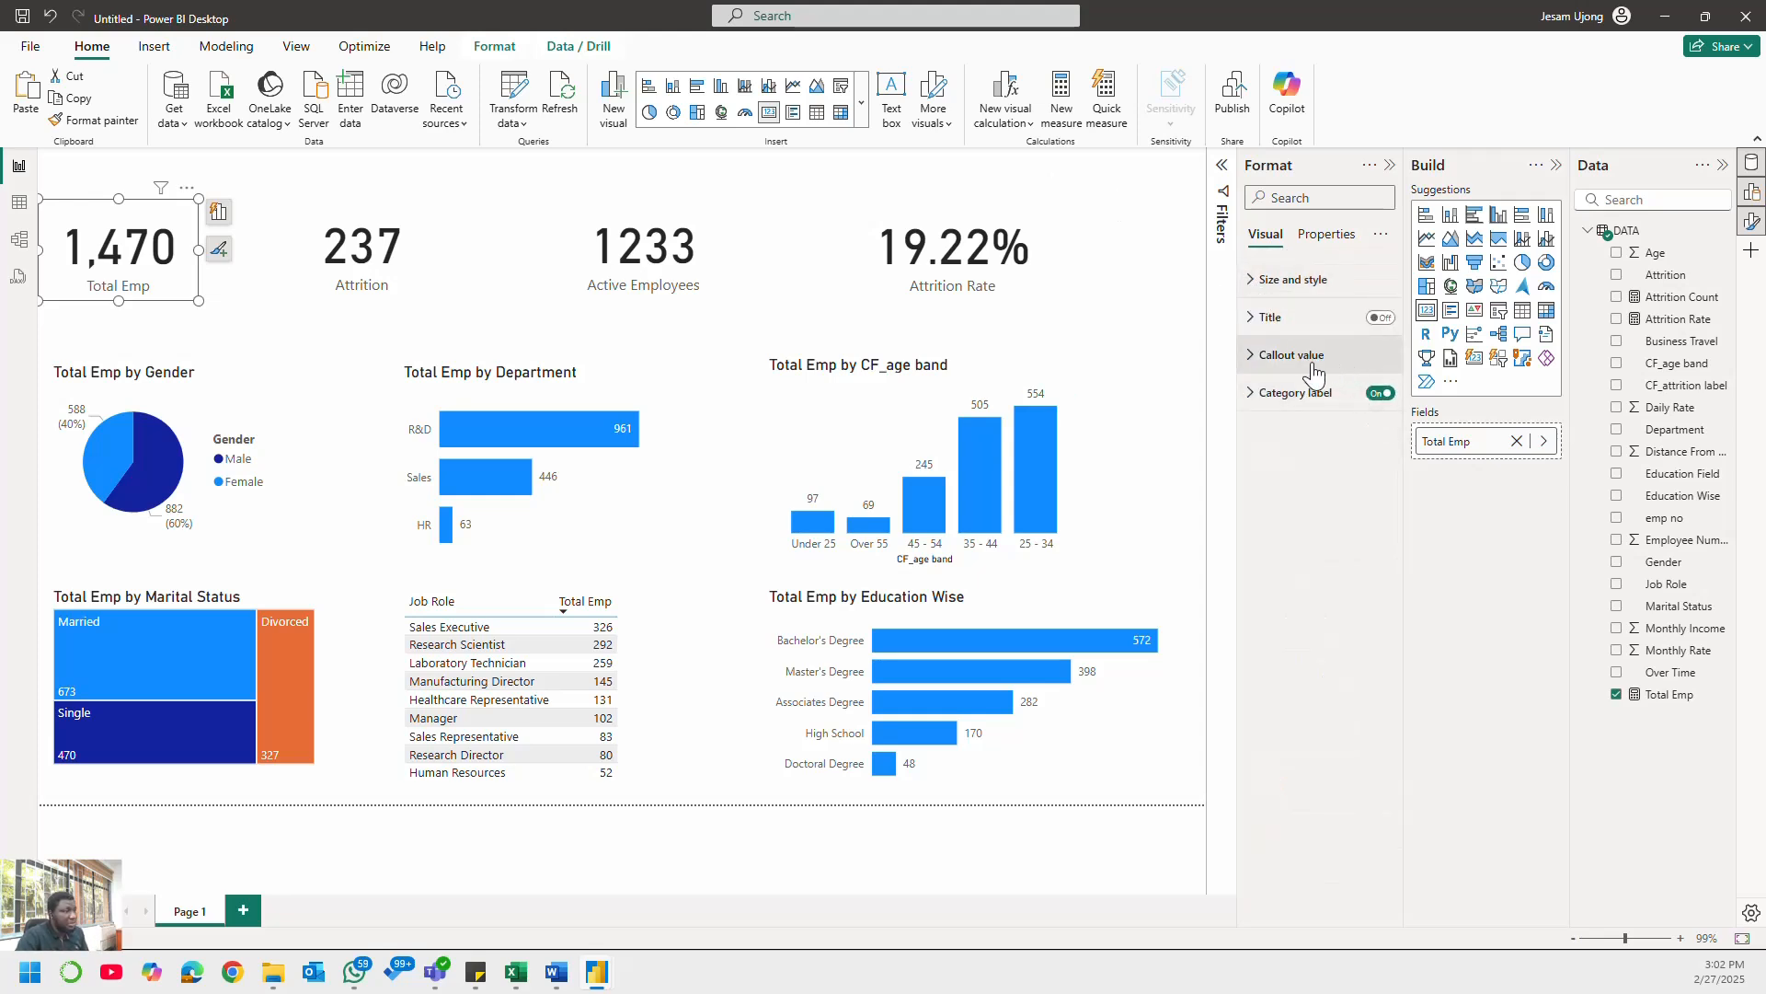
# - Set the Total Emp card's callout value font to Arial at size 25 and shrink the card to about 160 wide
pyautogui.click(1311, 366)
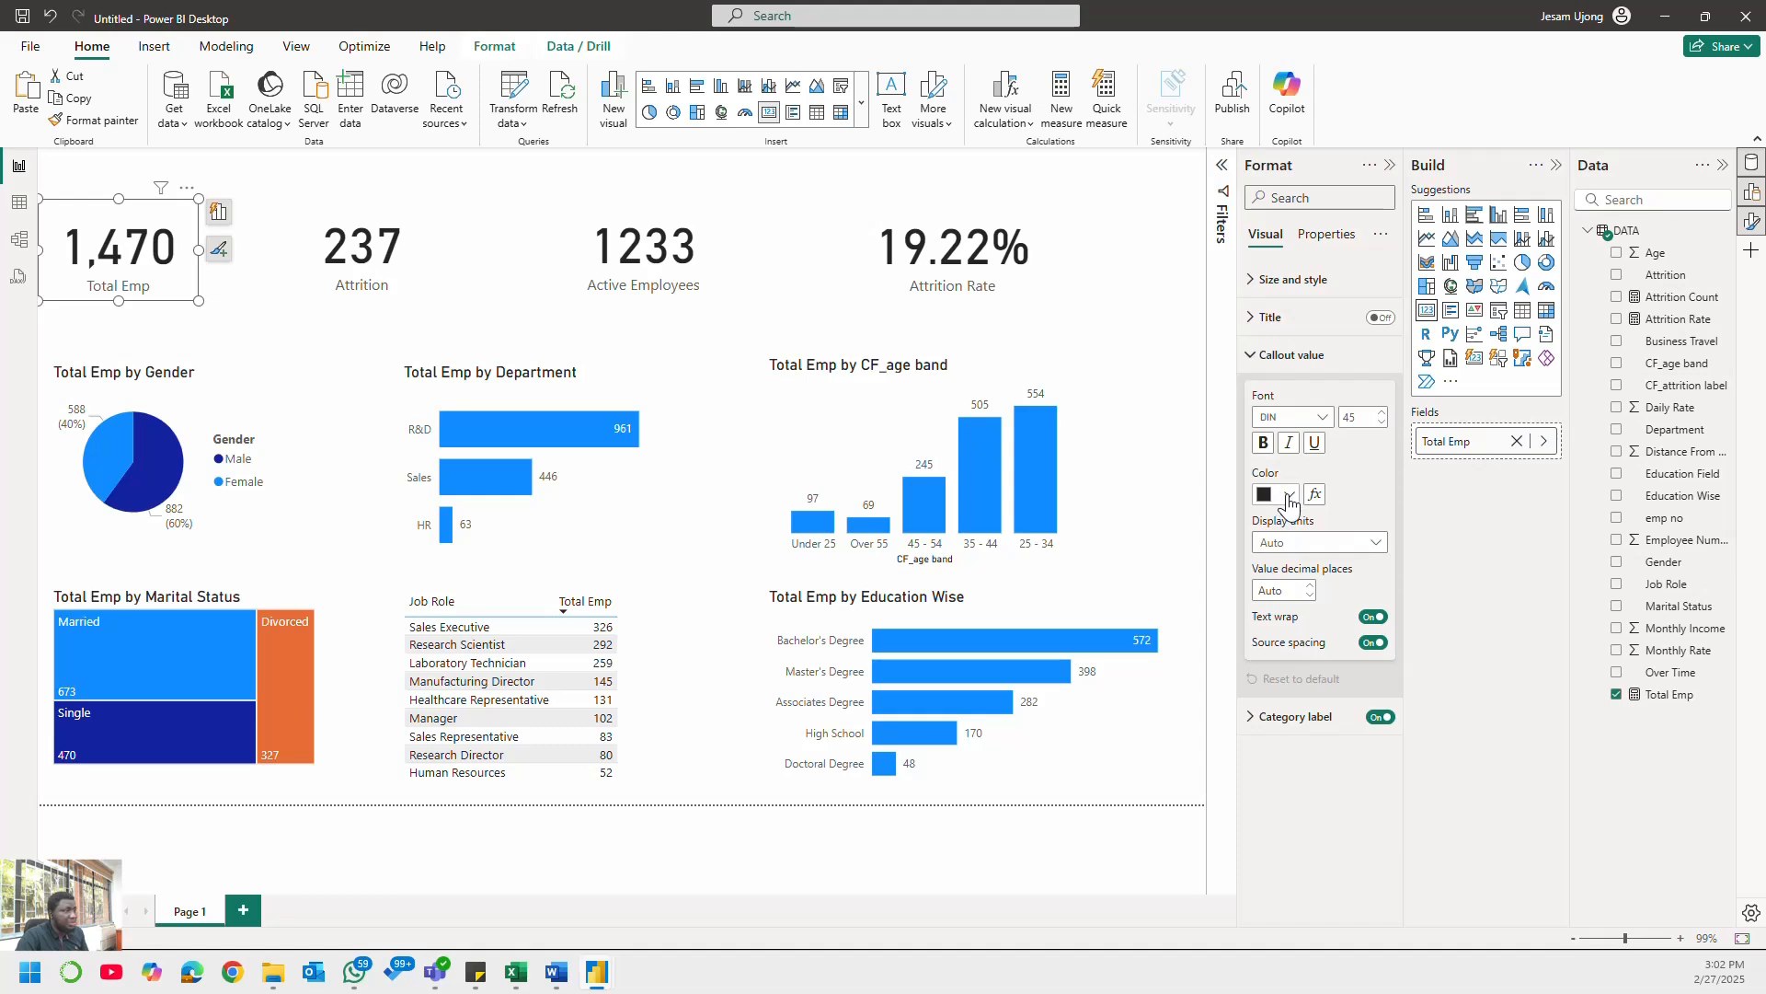
pyautogui.click(1290, 417)
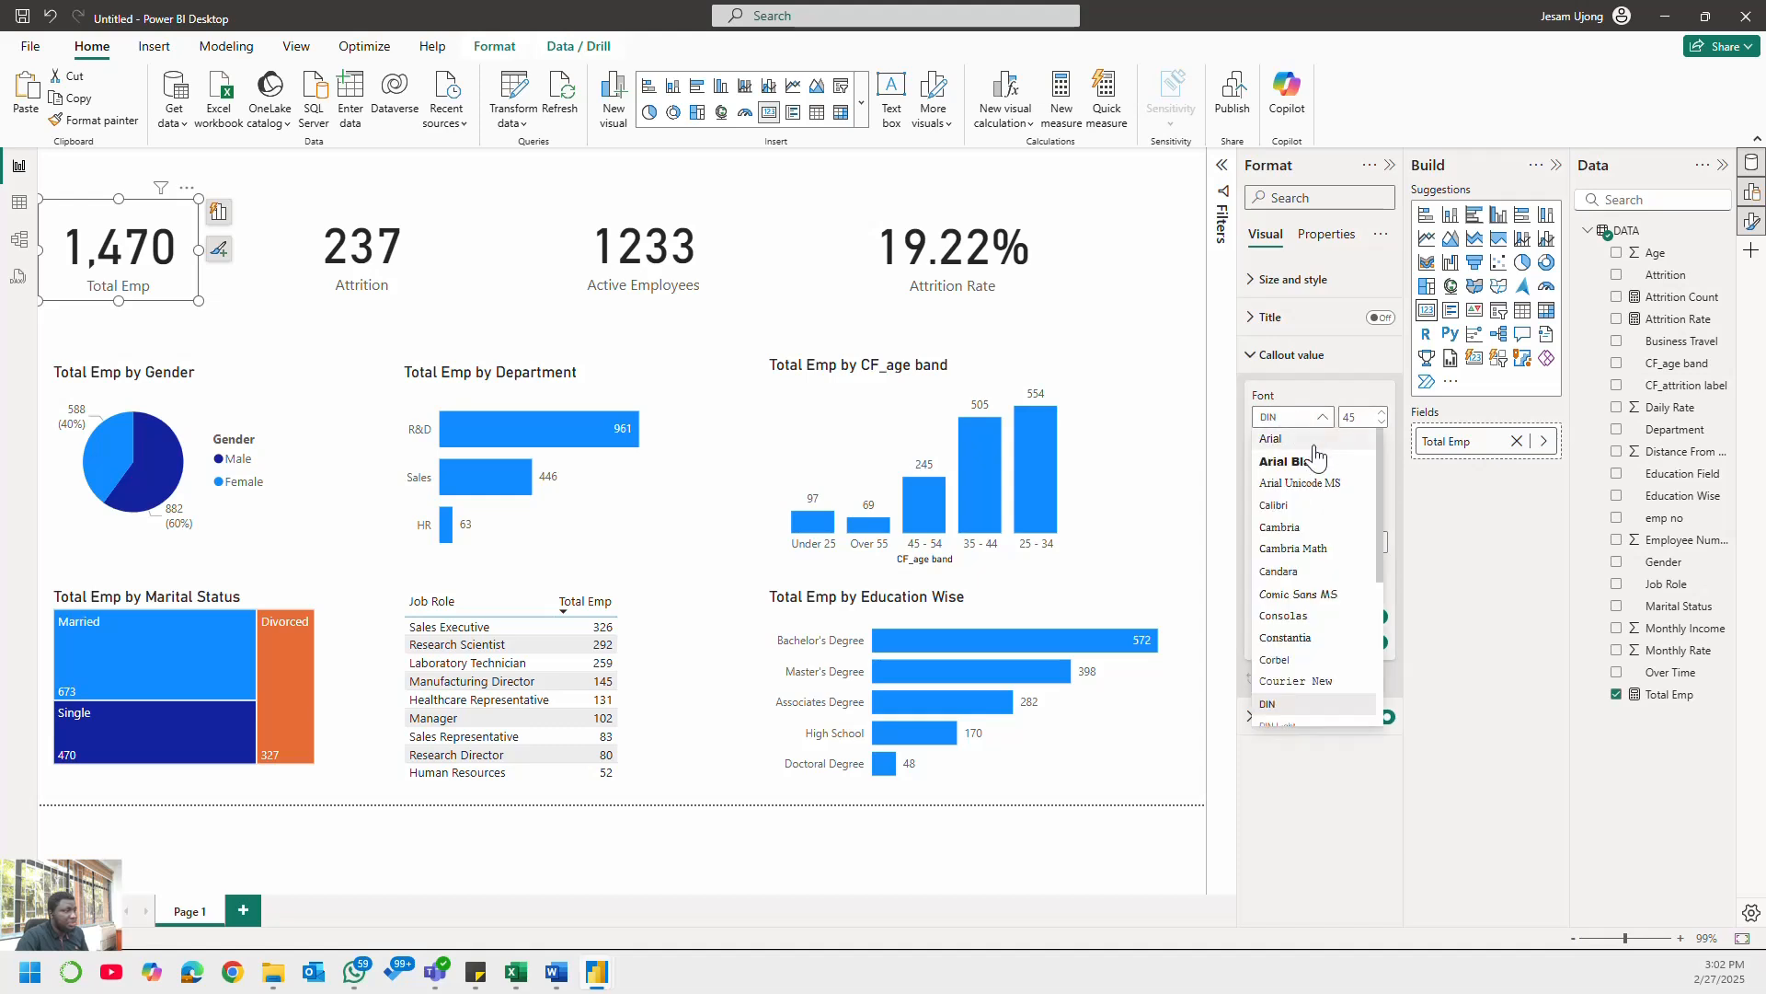
pyautogui.click(1314, 445)
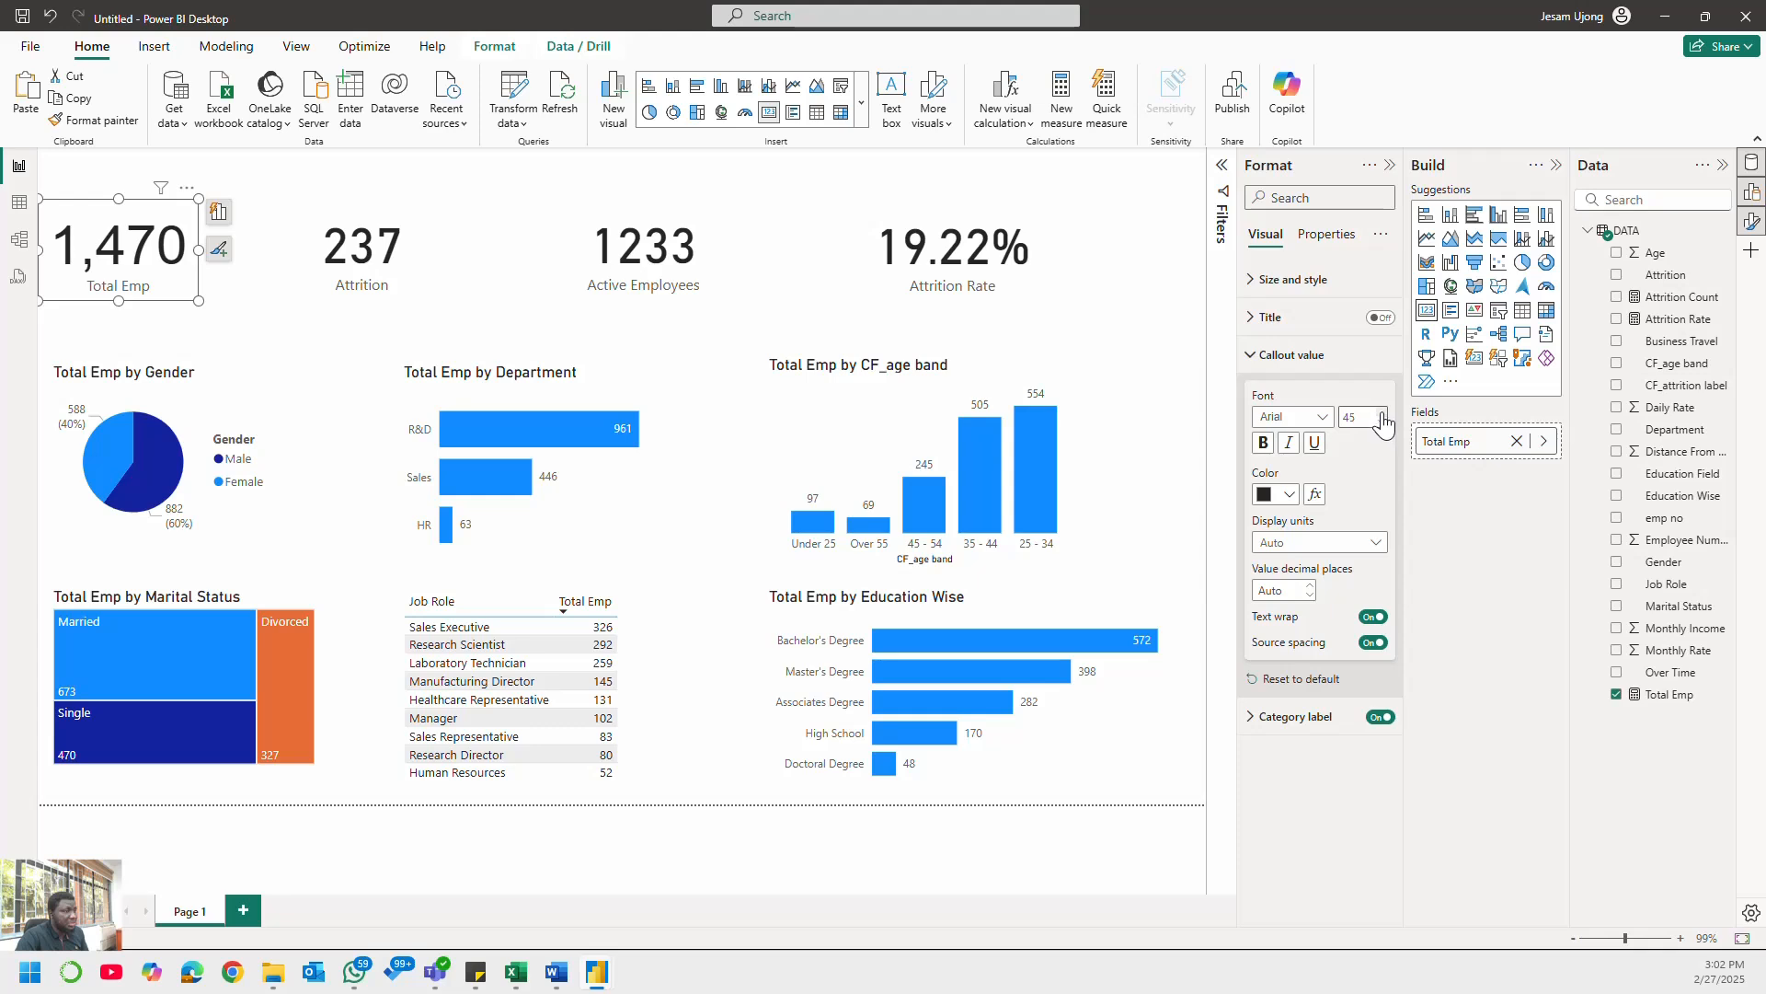
pyautogui.click(1378, 414)
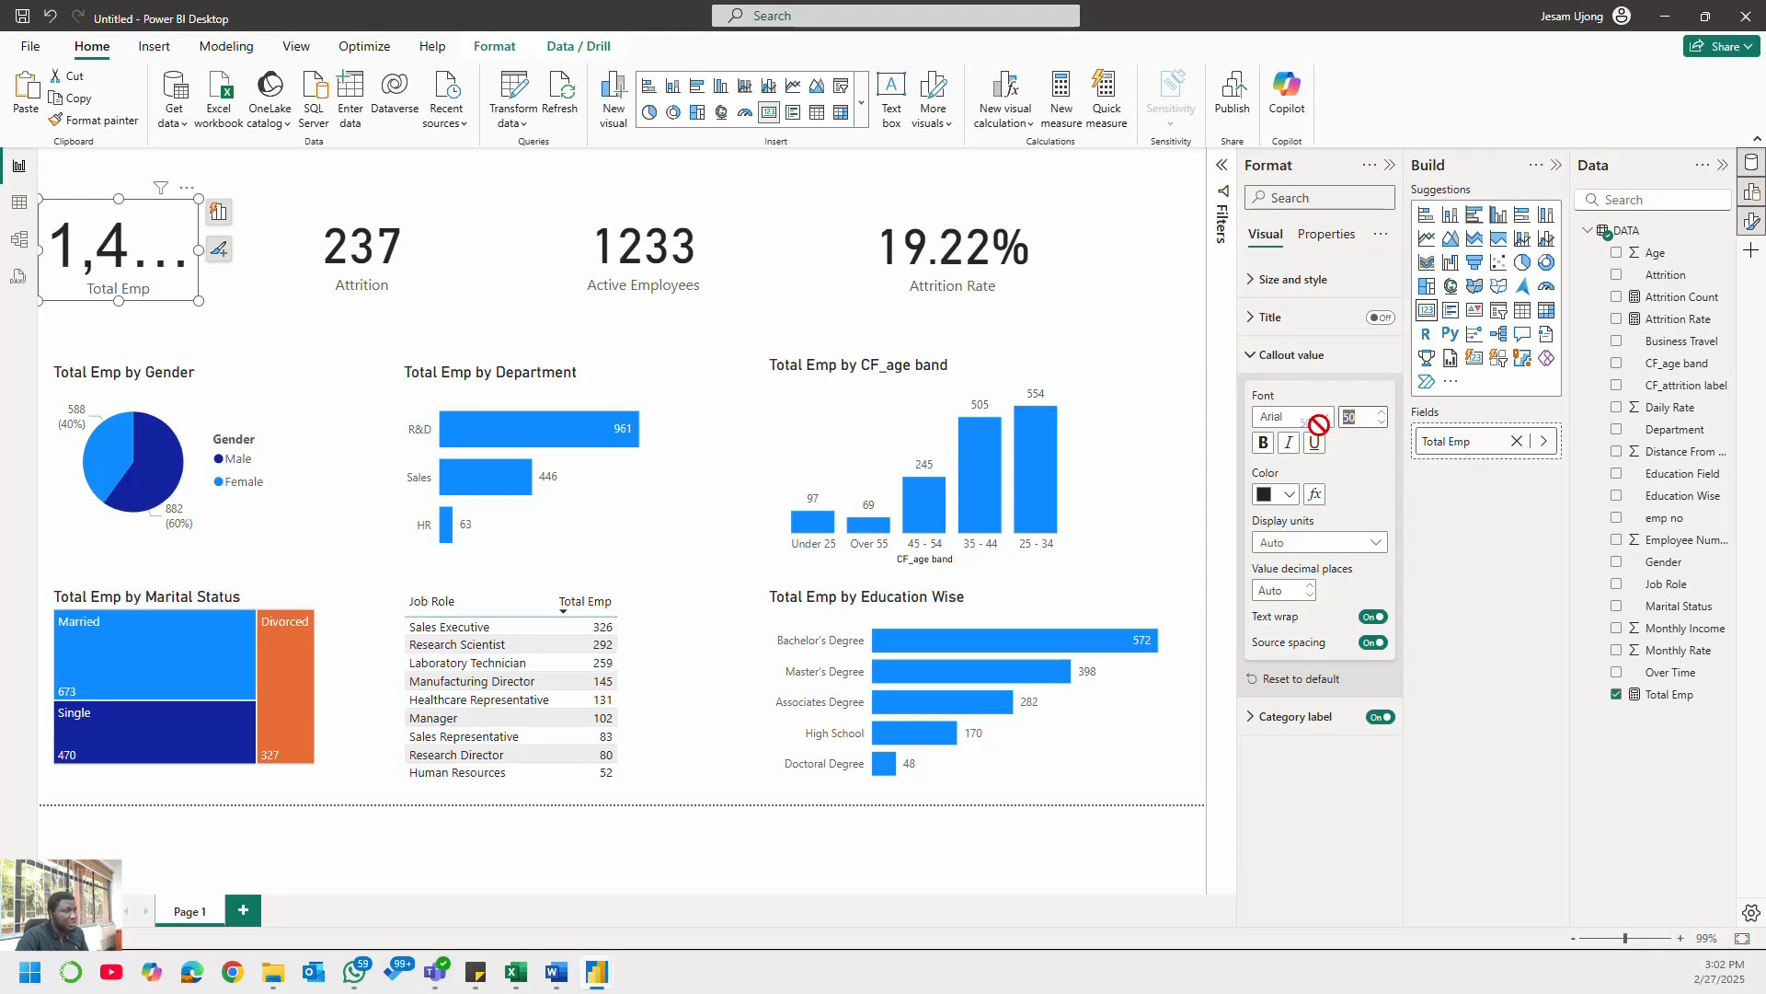
pyautogui.moveTo(1319, 425); pyautogui.dragTo(1358, 429)
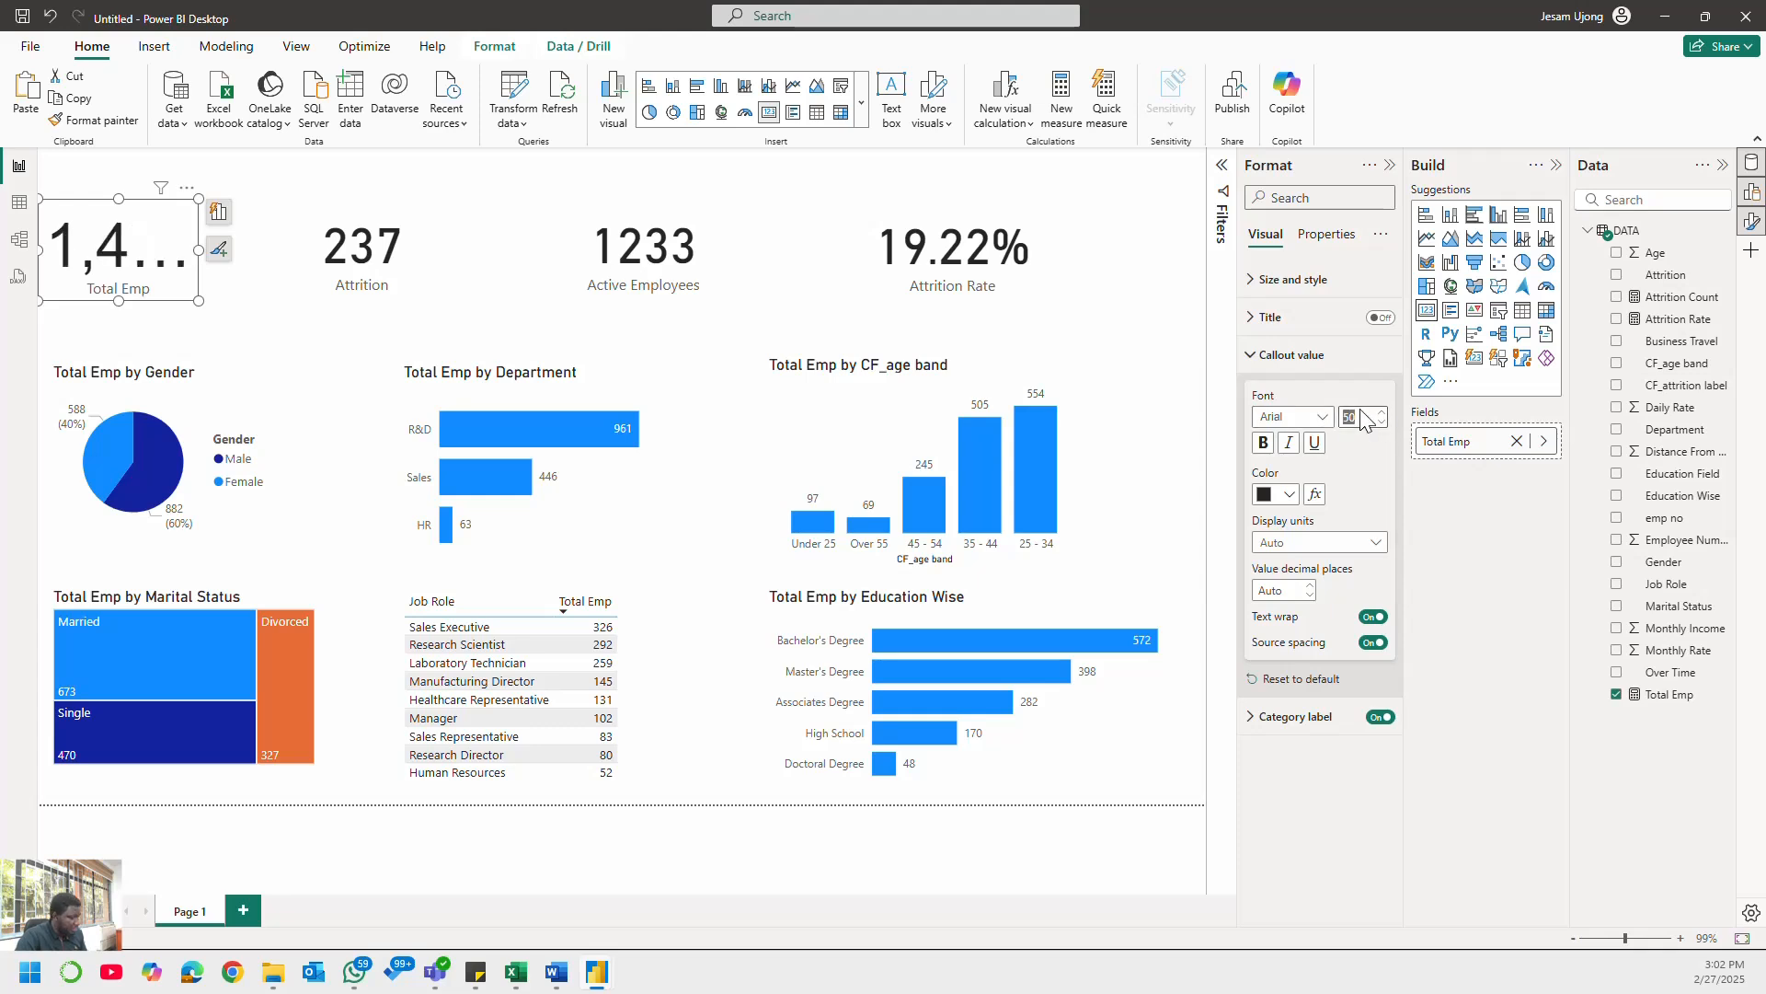
pyautogui.write('30')
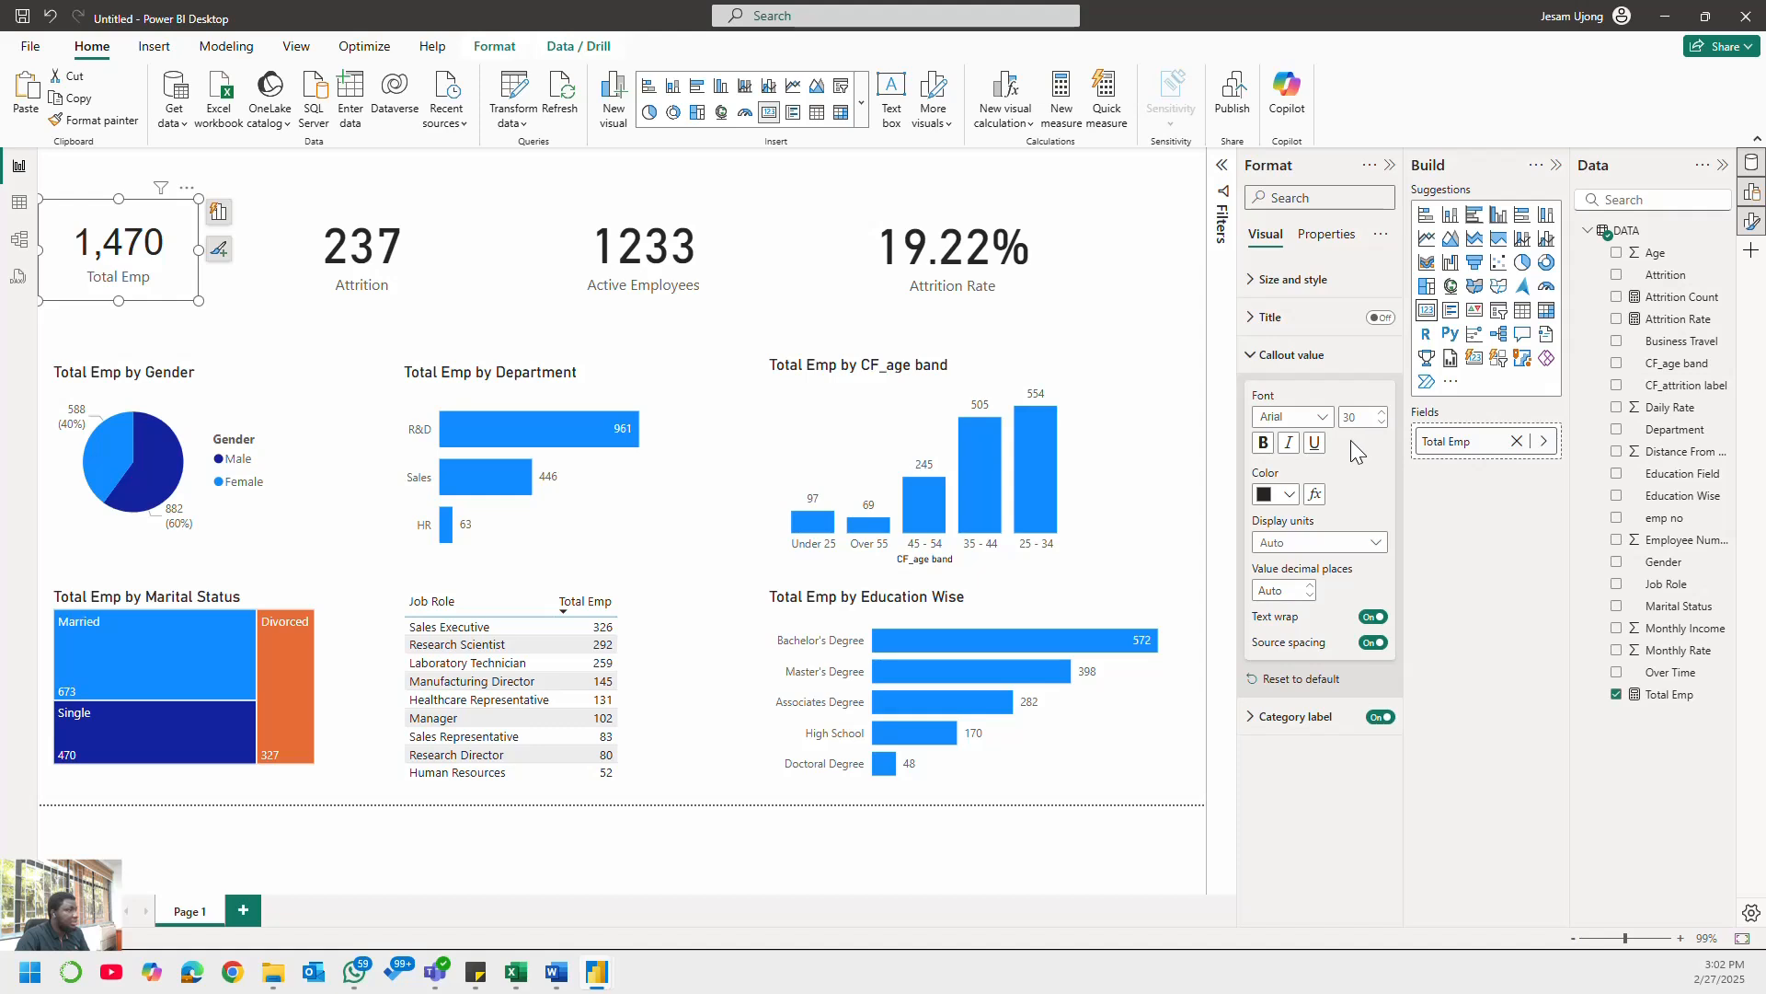
pyautogui.doubleClick(1350, 418)
pyautogui.write('25')
pyautogui.press('Return')
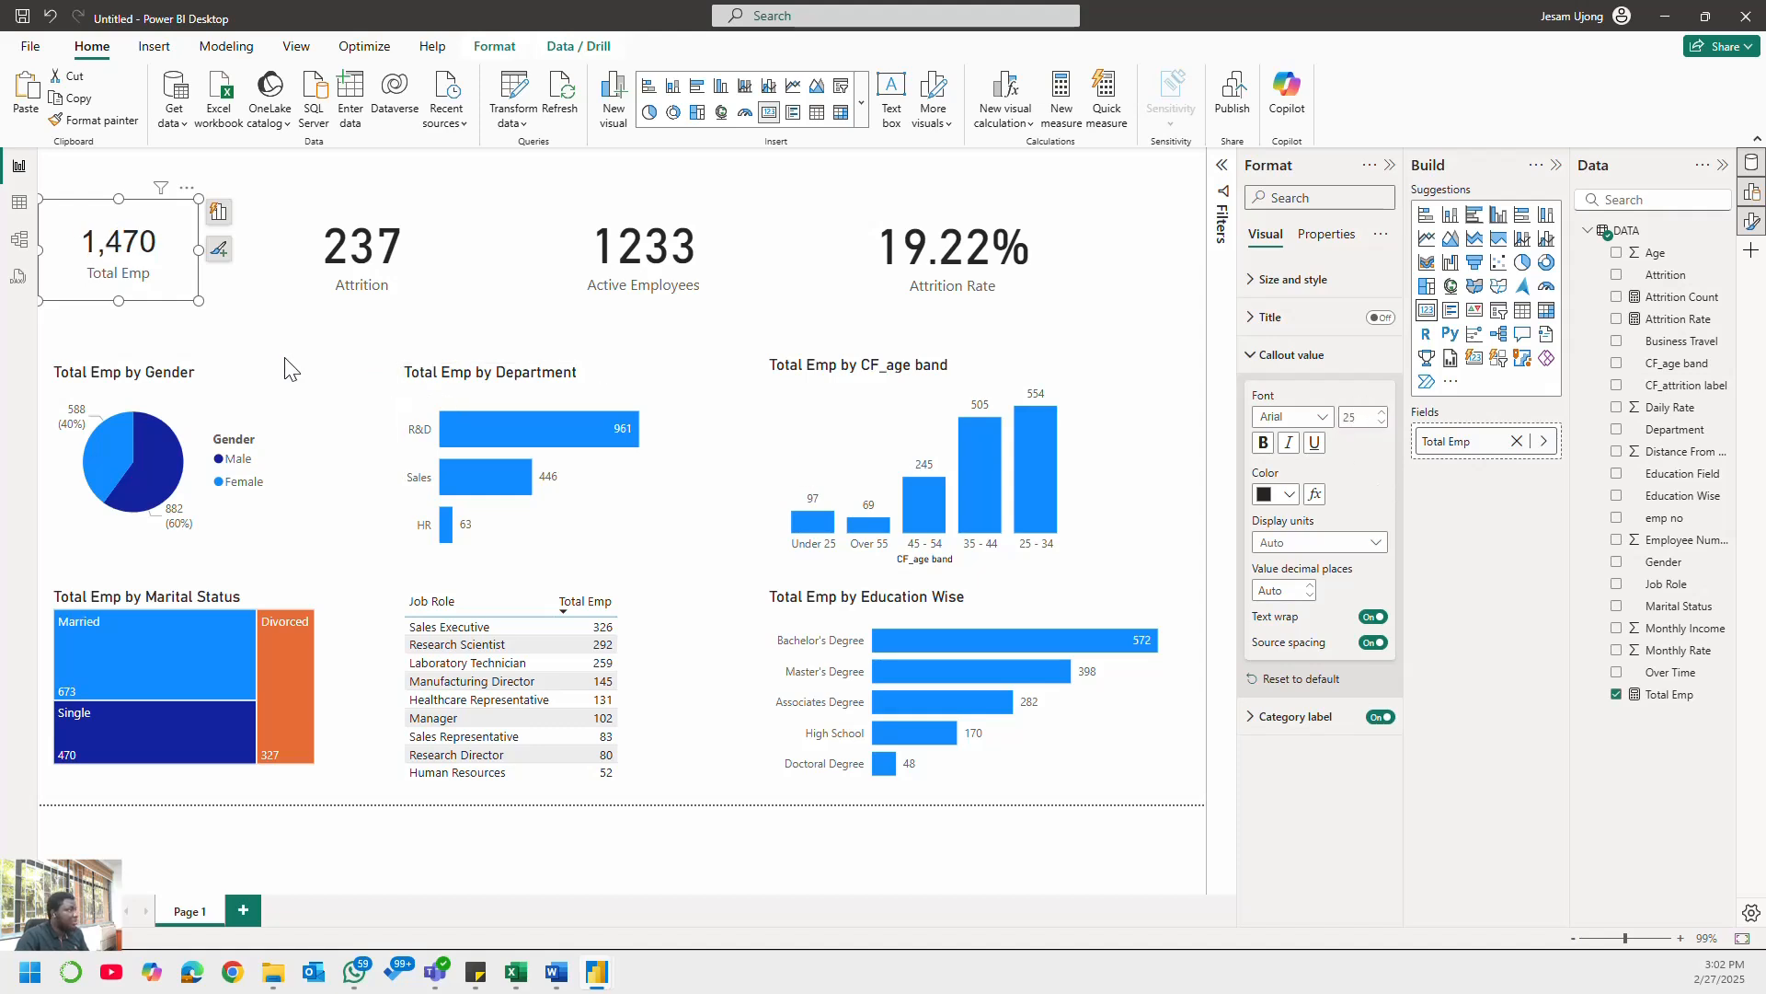
pyautogui.moveTo(196, 296); pyautogui.dragTo(180, 273)
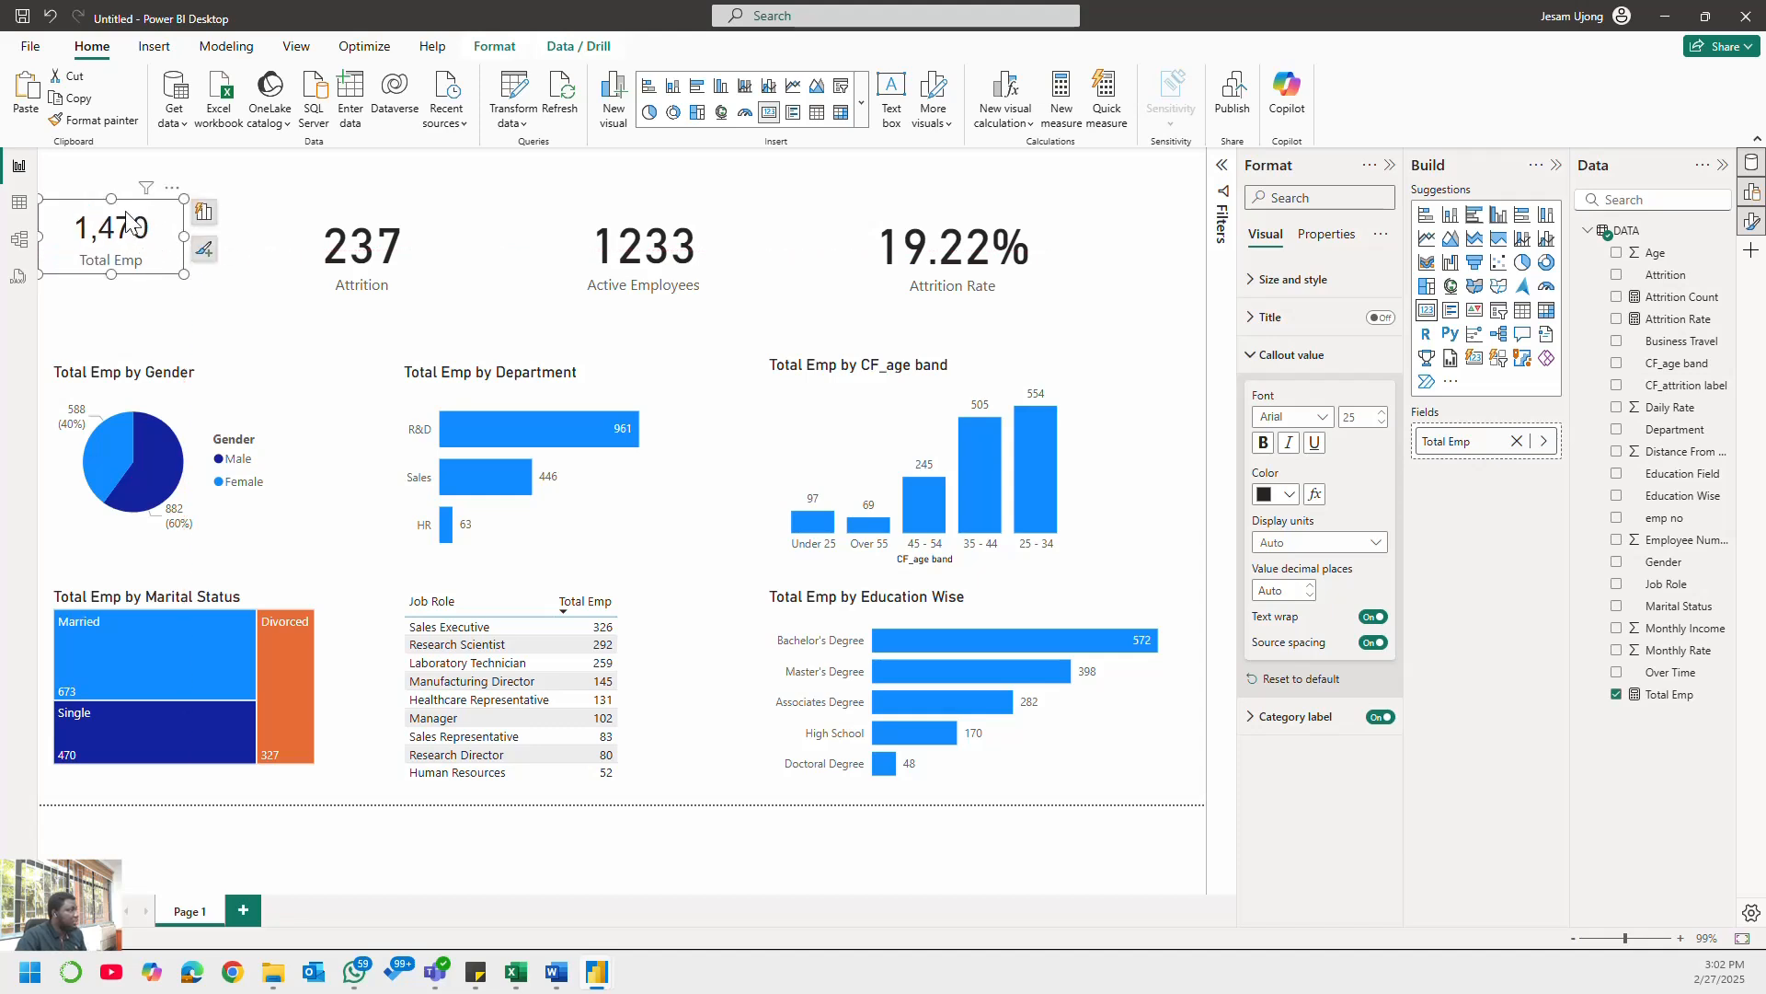
# - Copy the Total Emp card's formatting to the Attrition and Active Employees cards with Format Painter
pyautogui.click(99, 120)
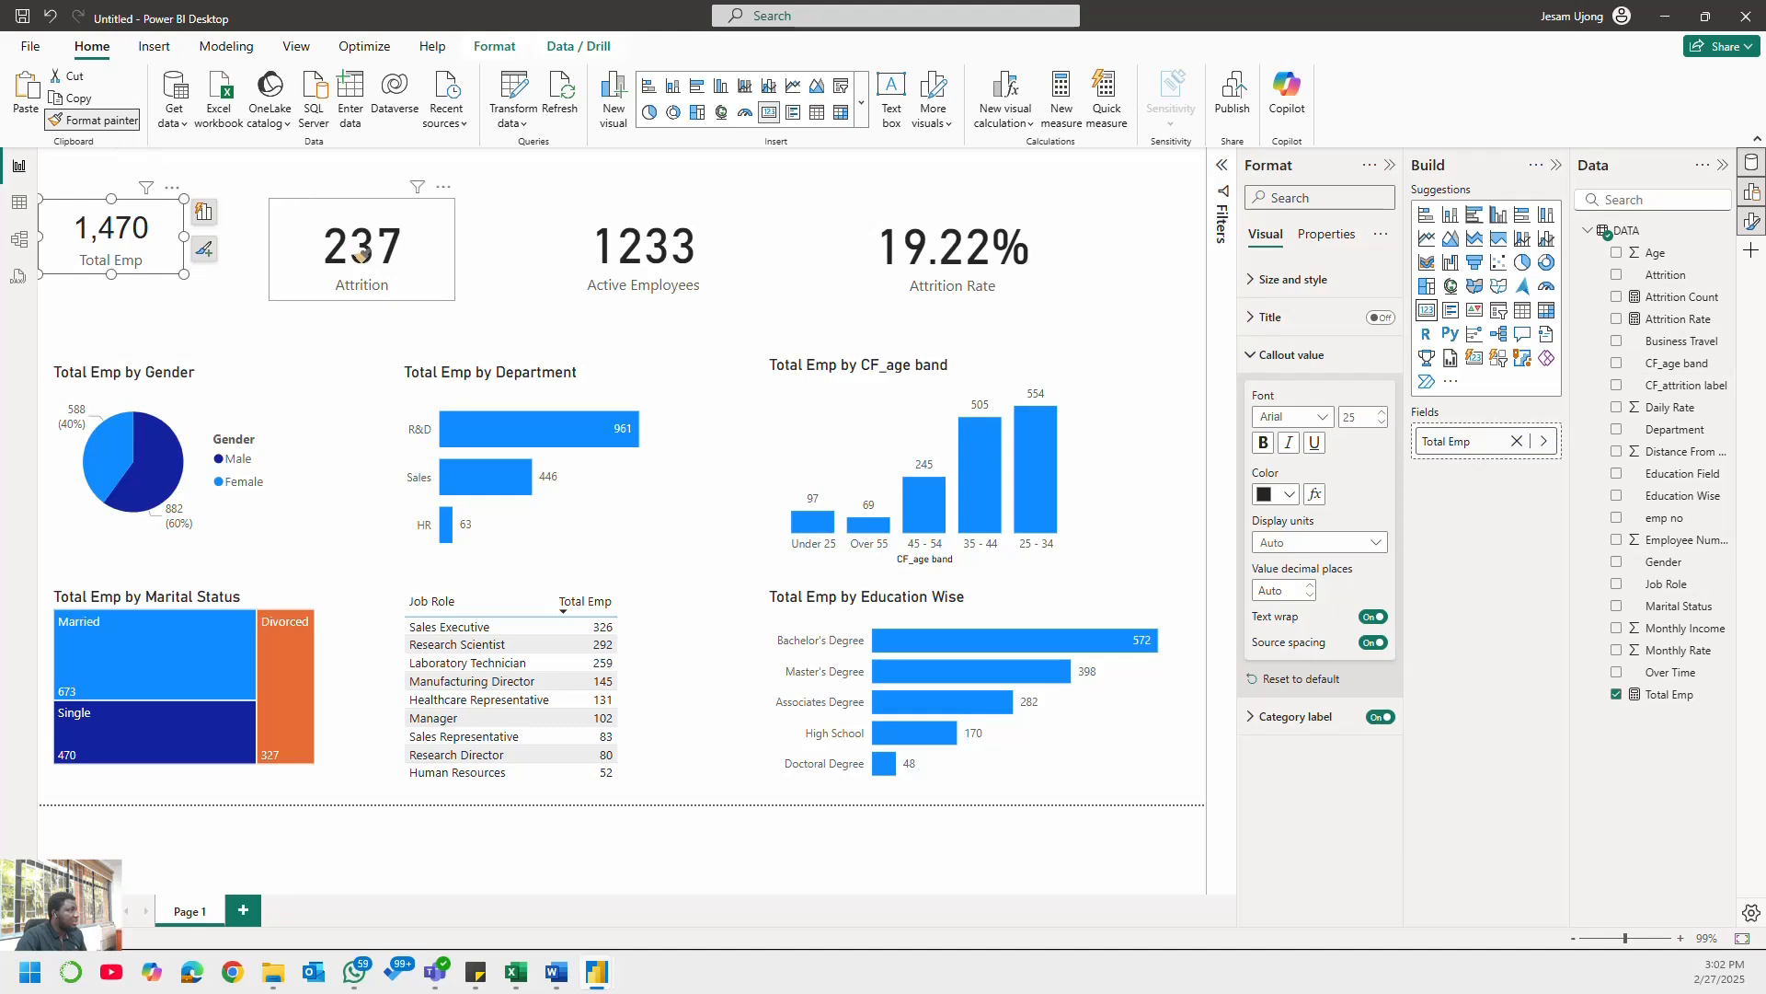
pyautogui.click(404, 262)
pyautogui.click(110, 120)
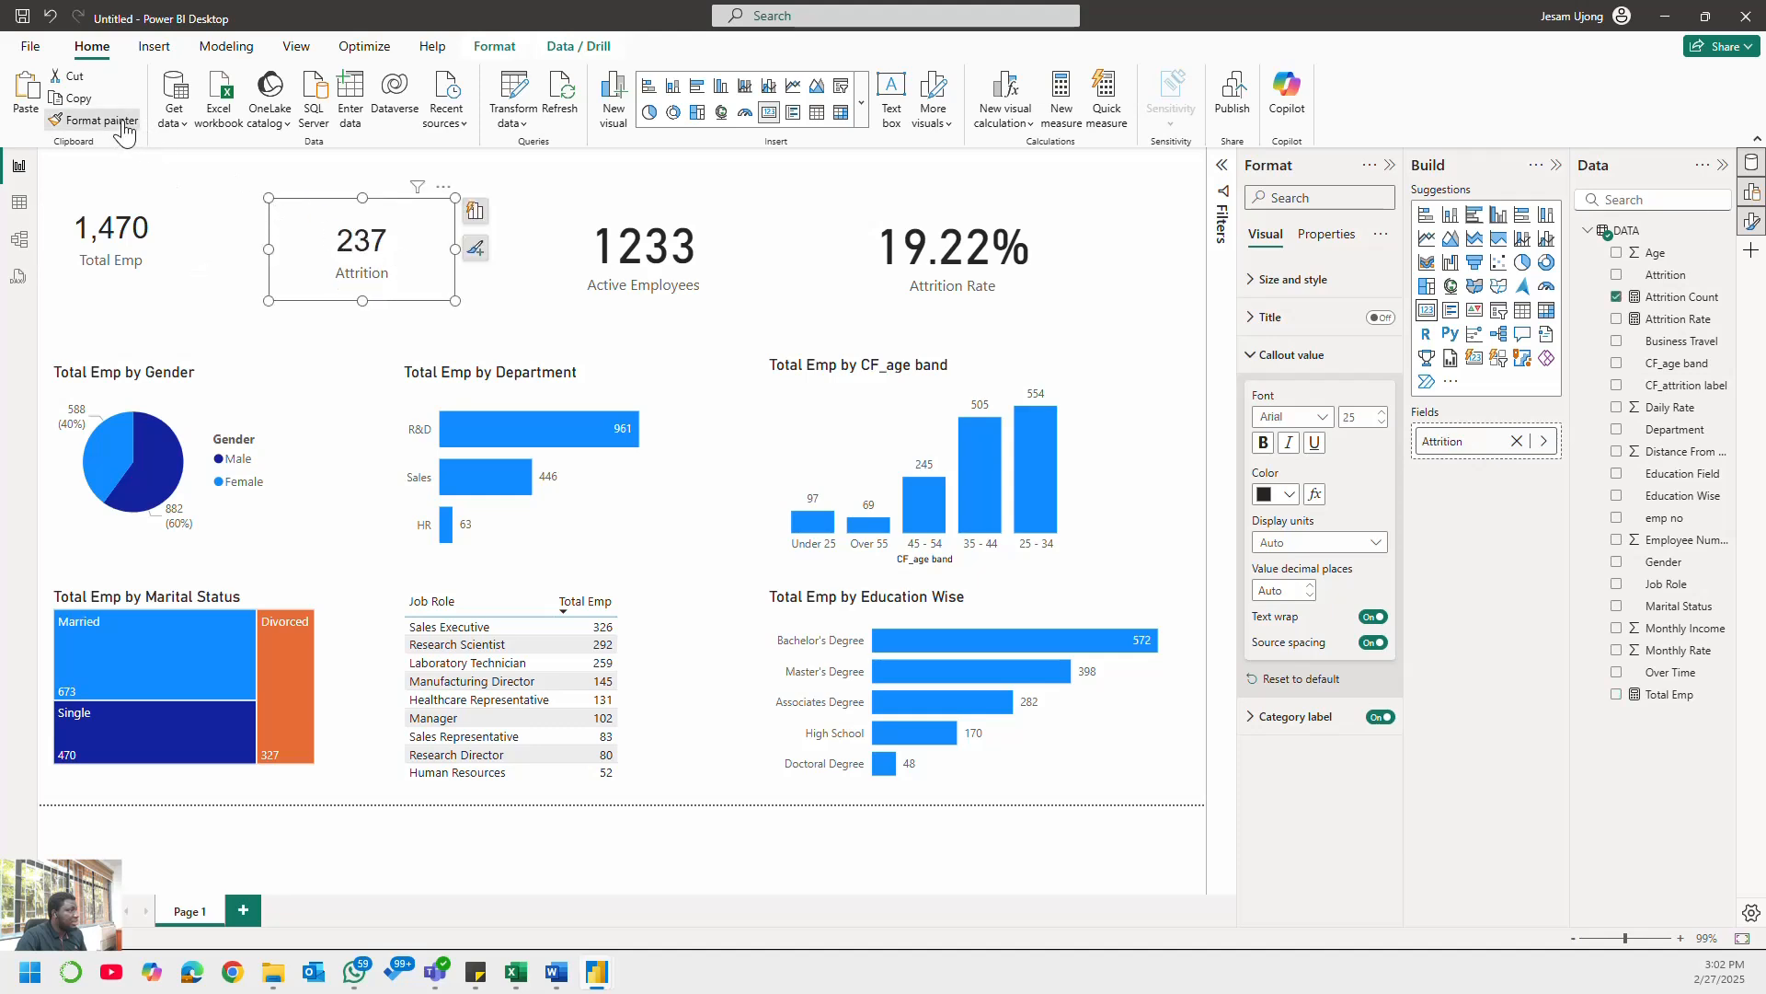
pyautogui.click(644, 262)
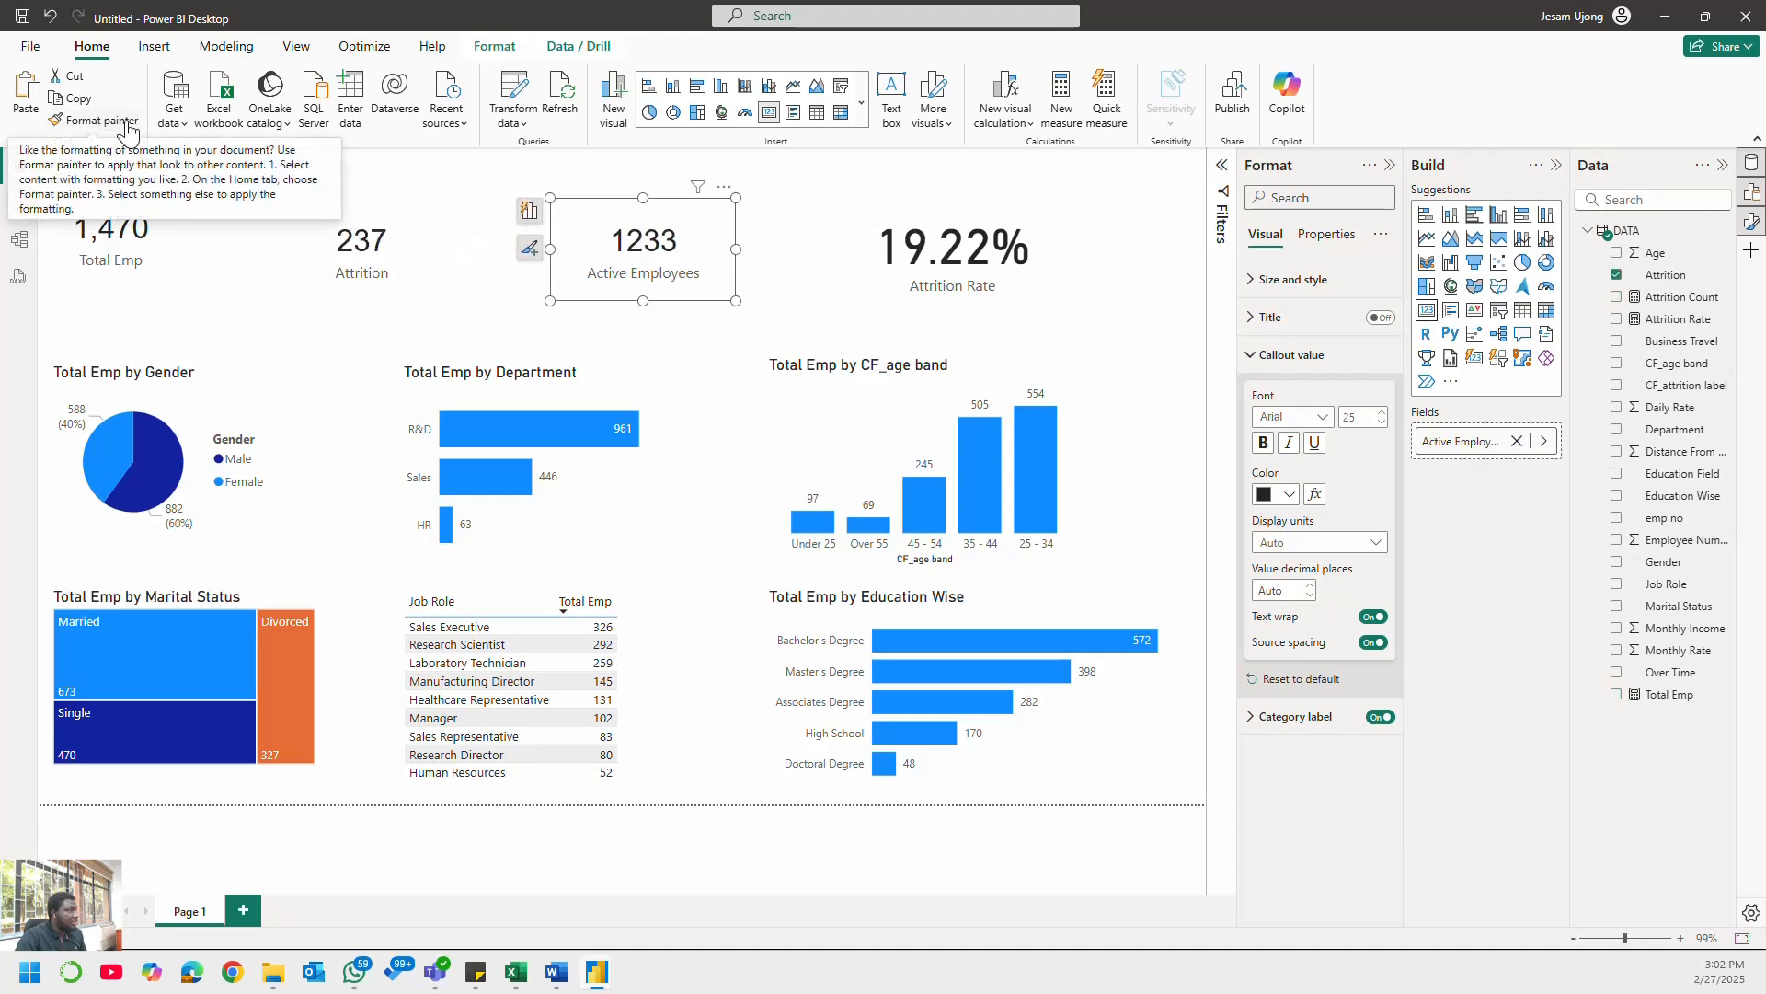
pyautogui.click(115, 230)
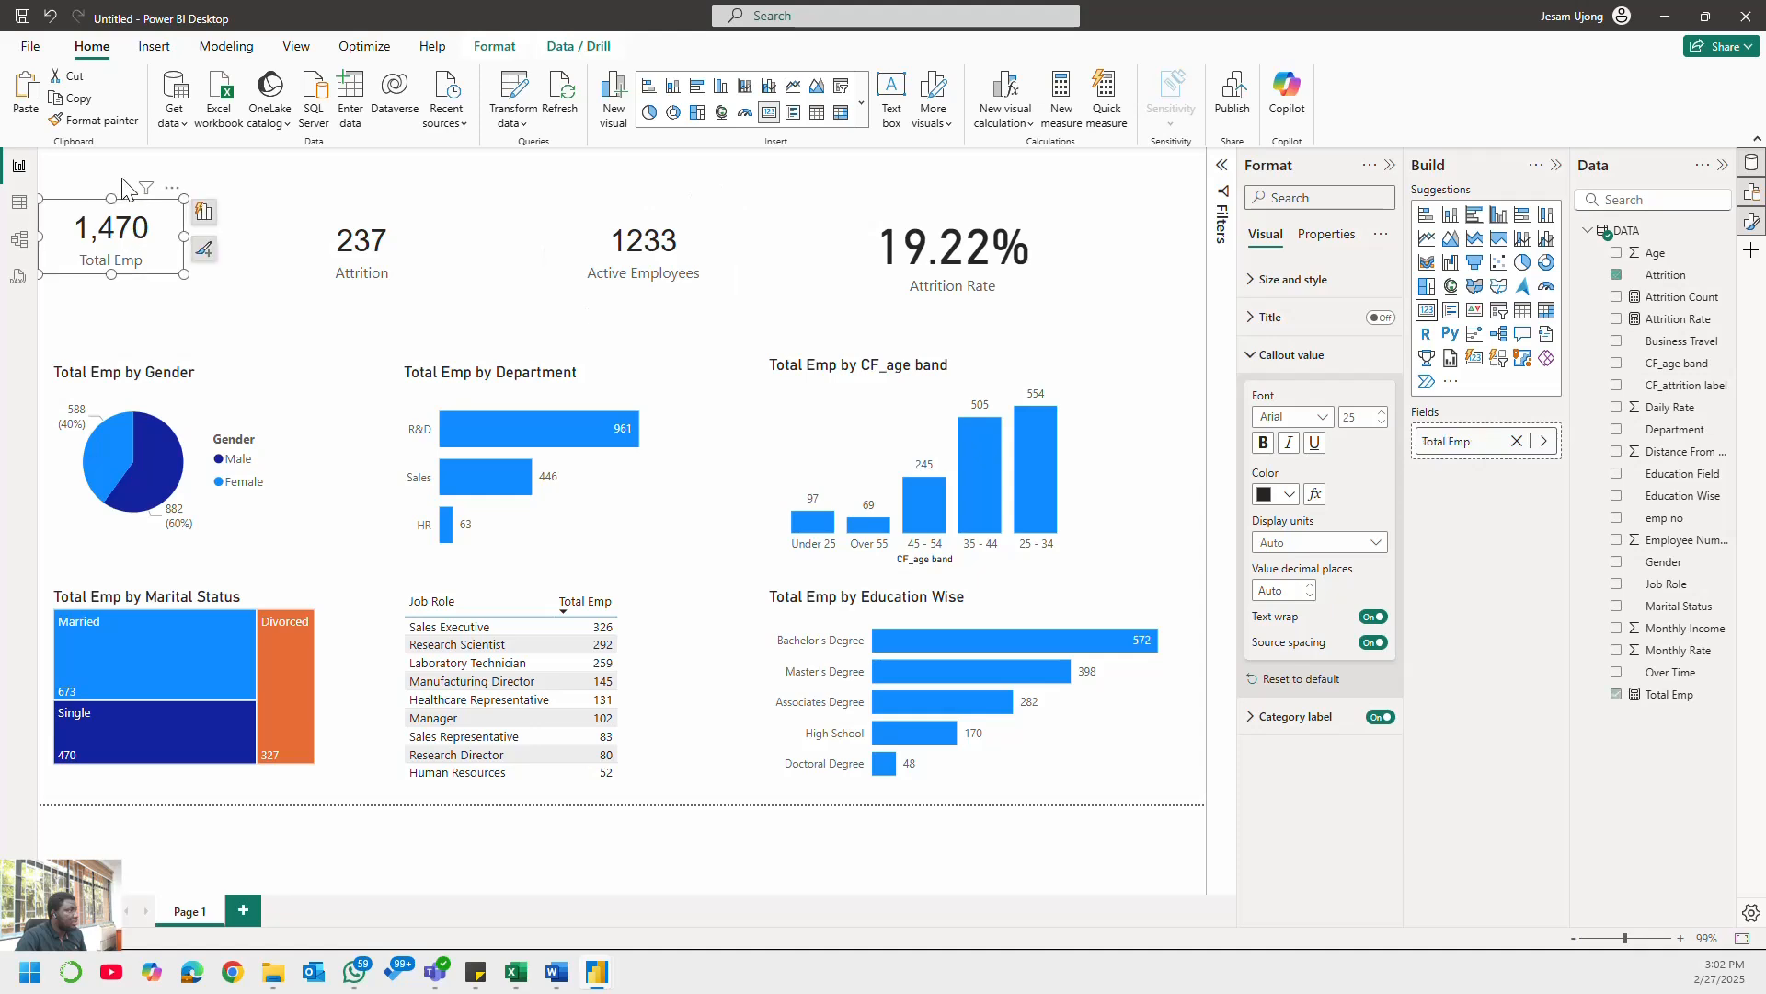
pyautogui.click(99, 121)
pyautogui.click(718, 237)
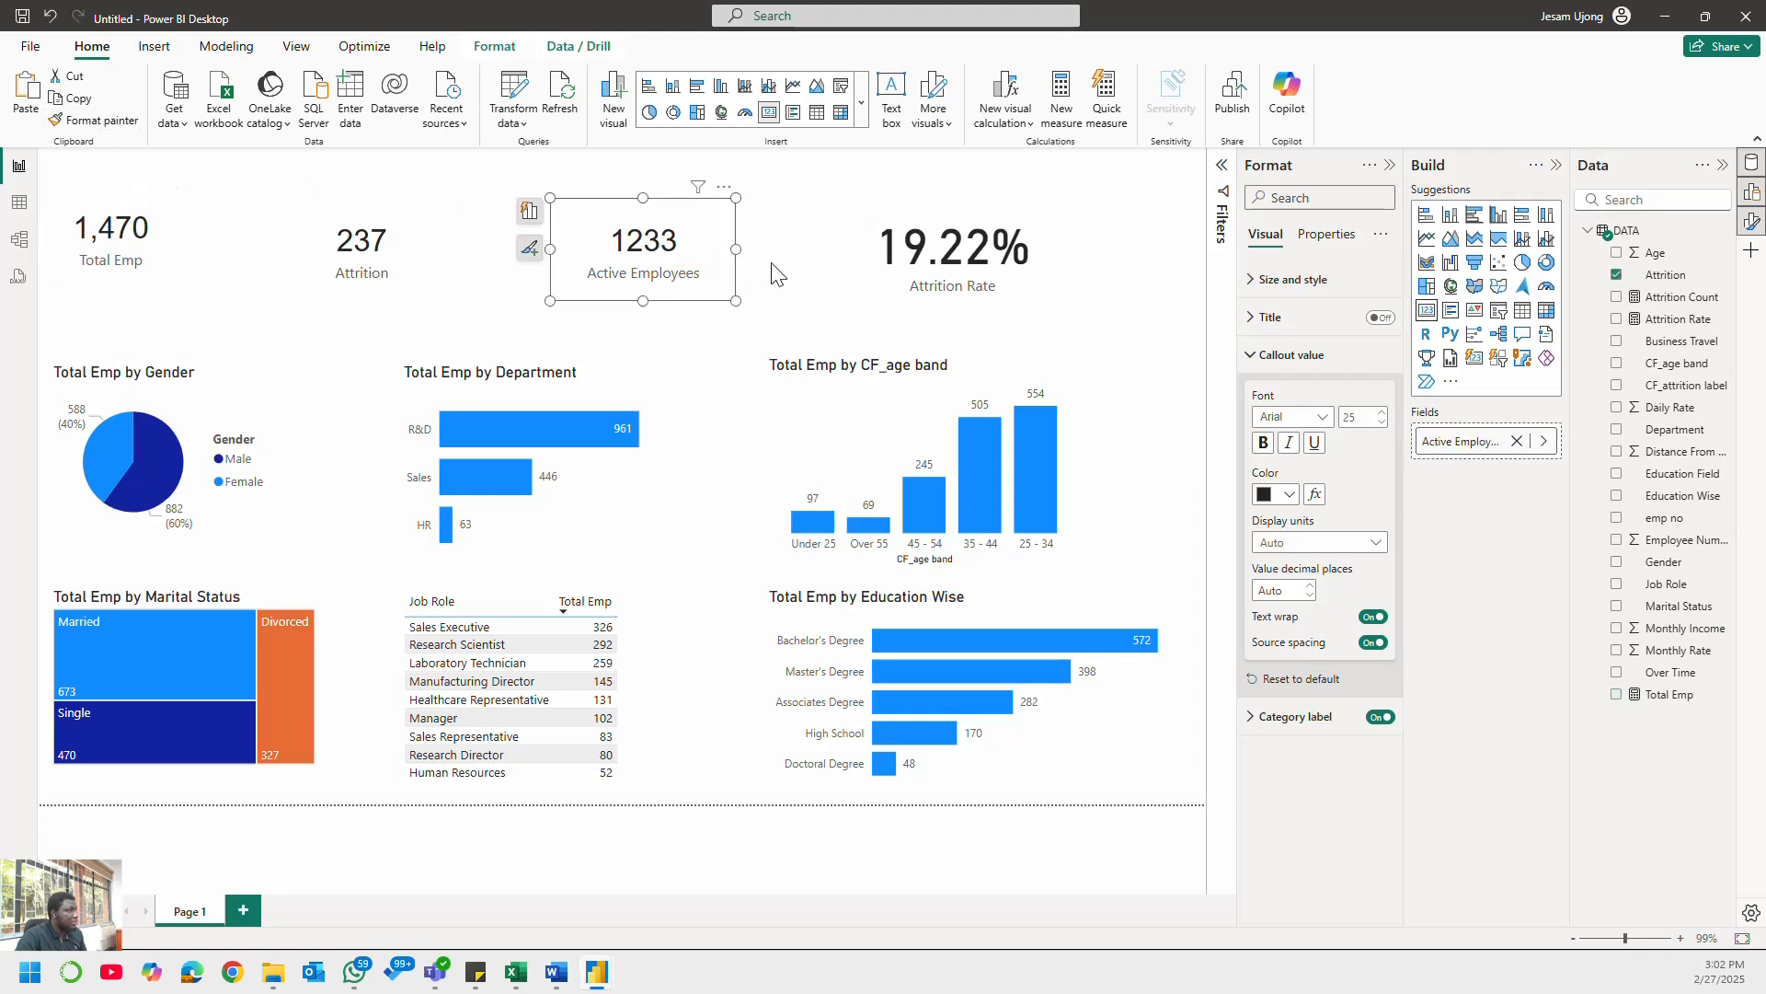
# - Copy the Active Employees card's formatting to the Attrition Rate card with Format Painter
pyautogui.click(871, 214)
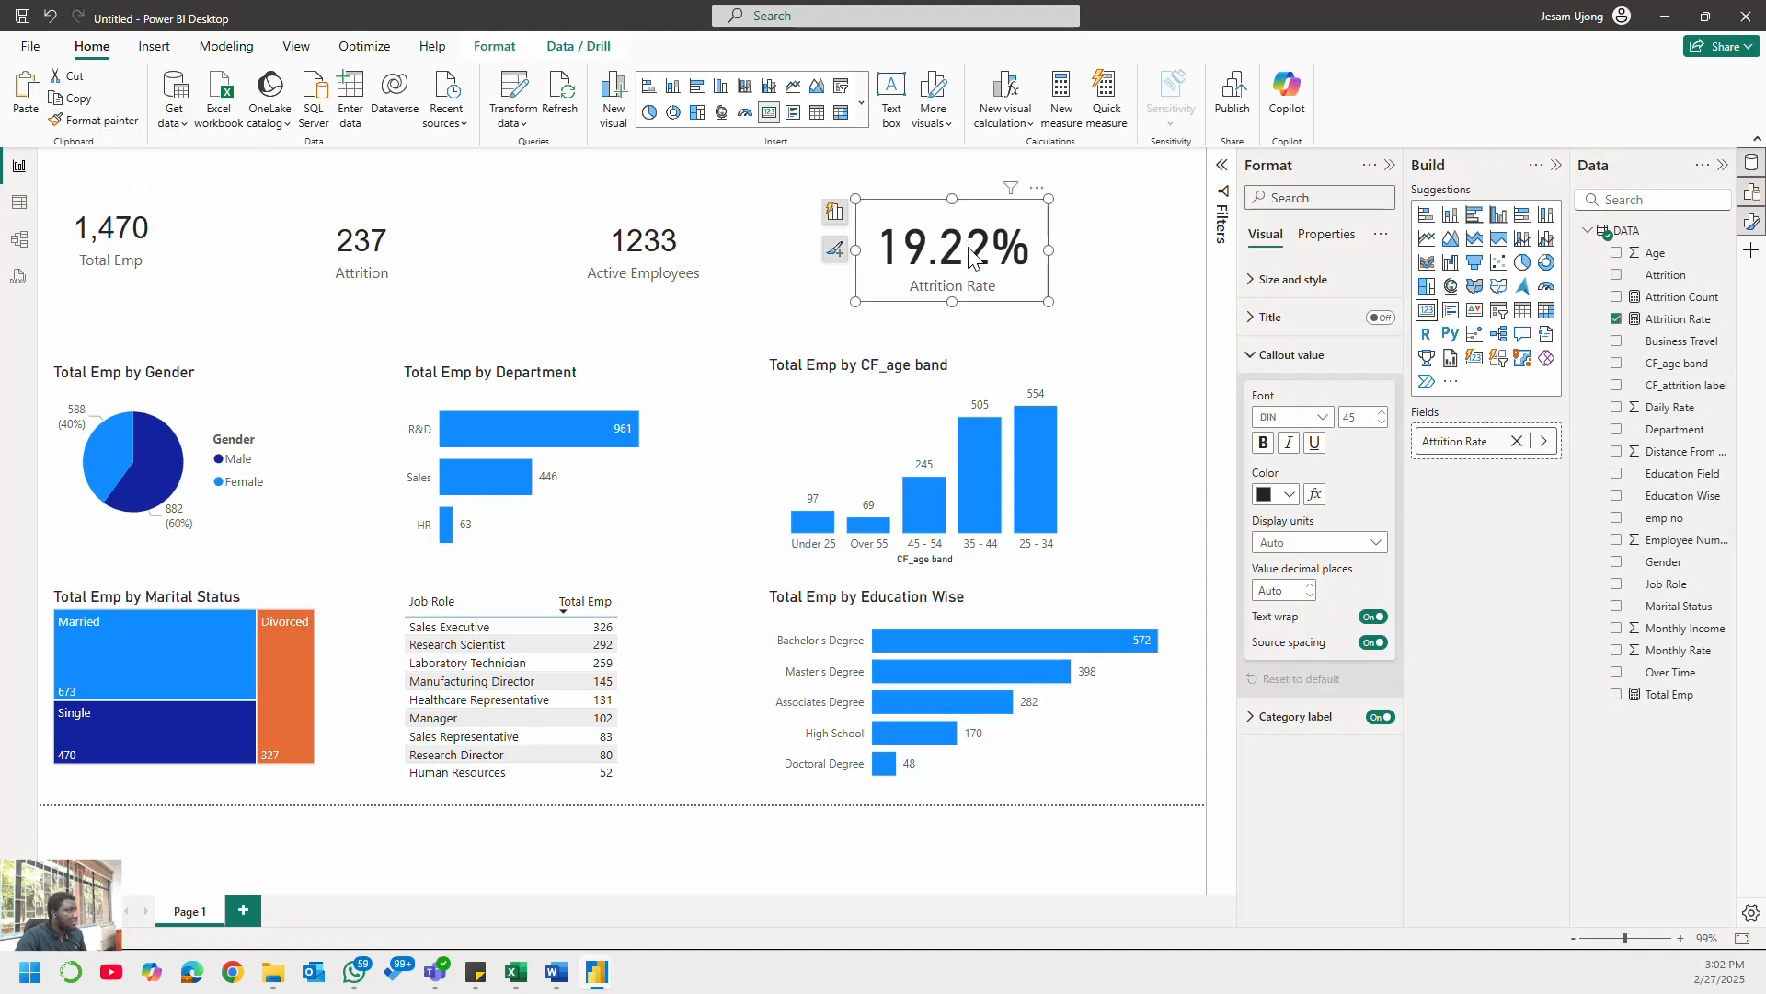
pyautogui.click(699, 253)
pyautogui.click(99, 121)
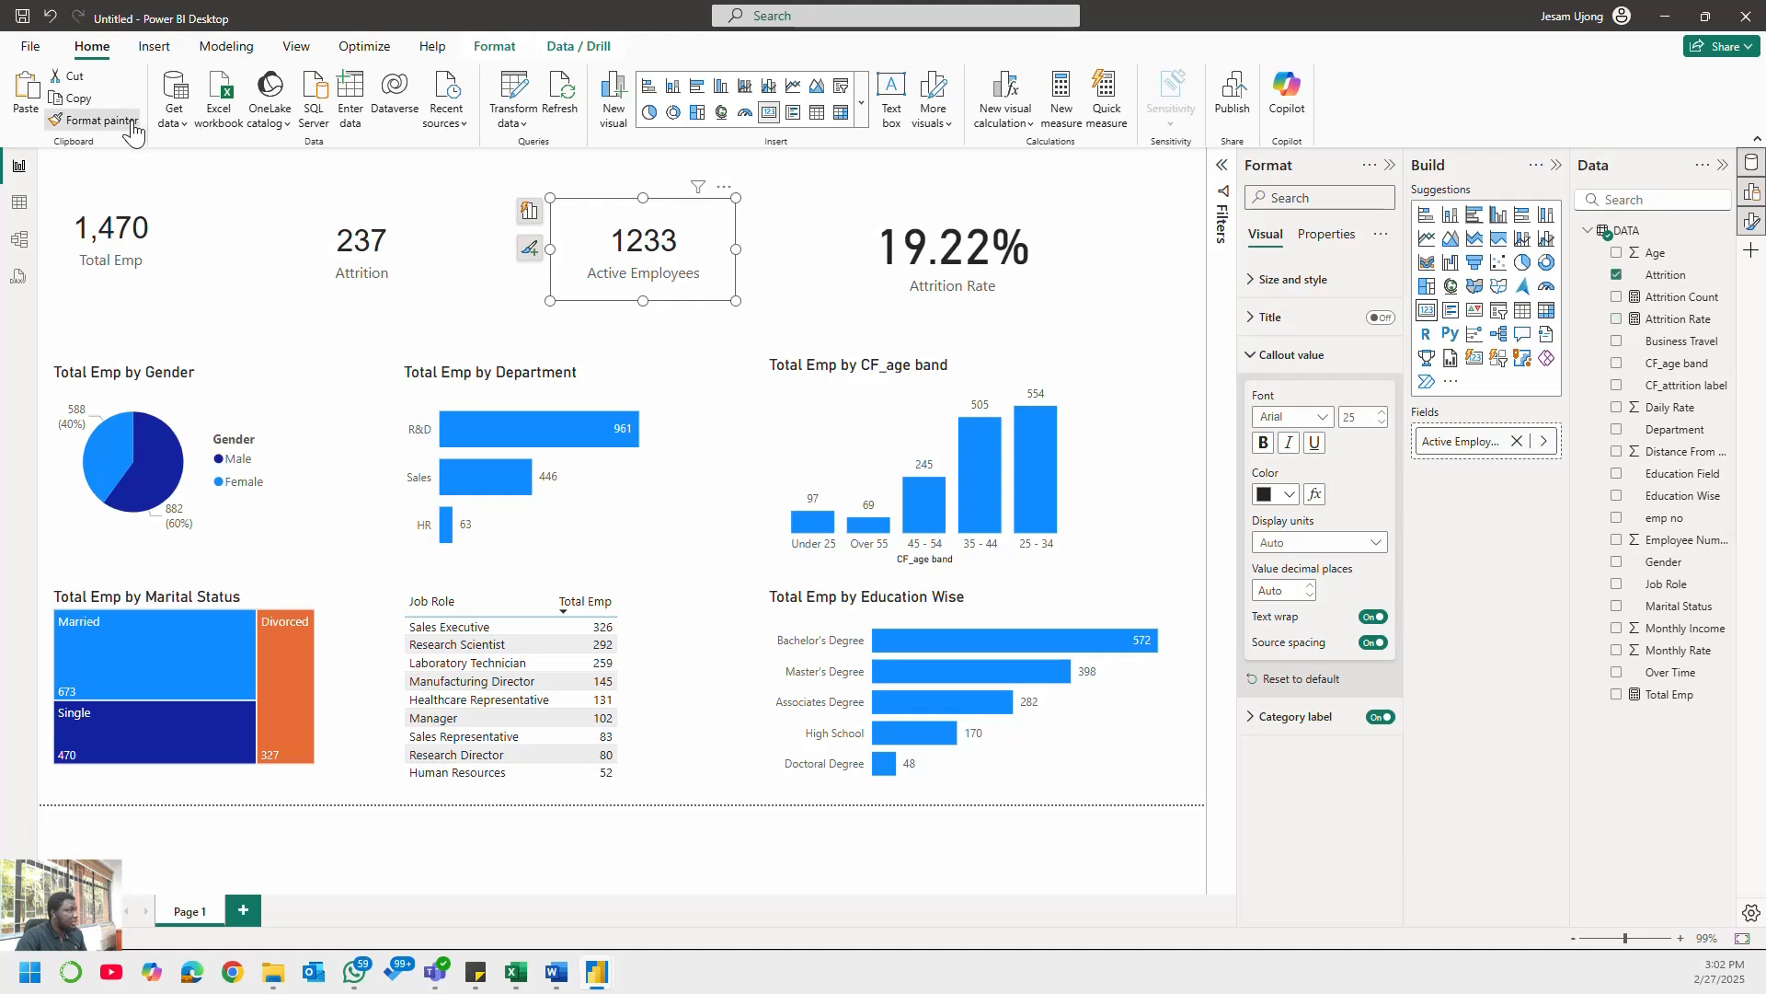
pyautogui.click(952, 253)
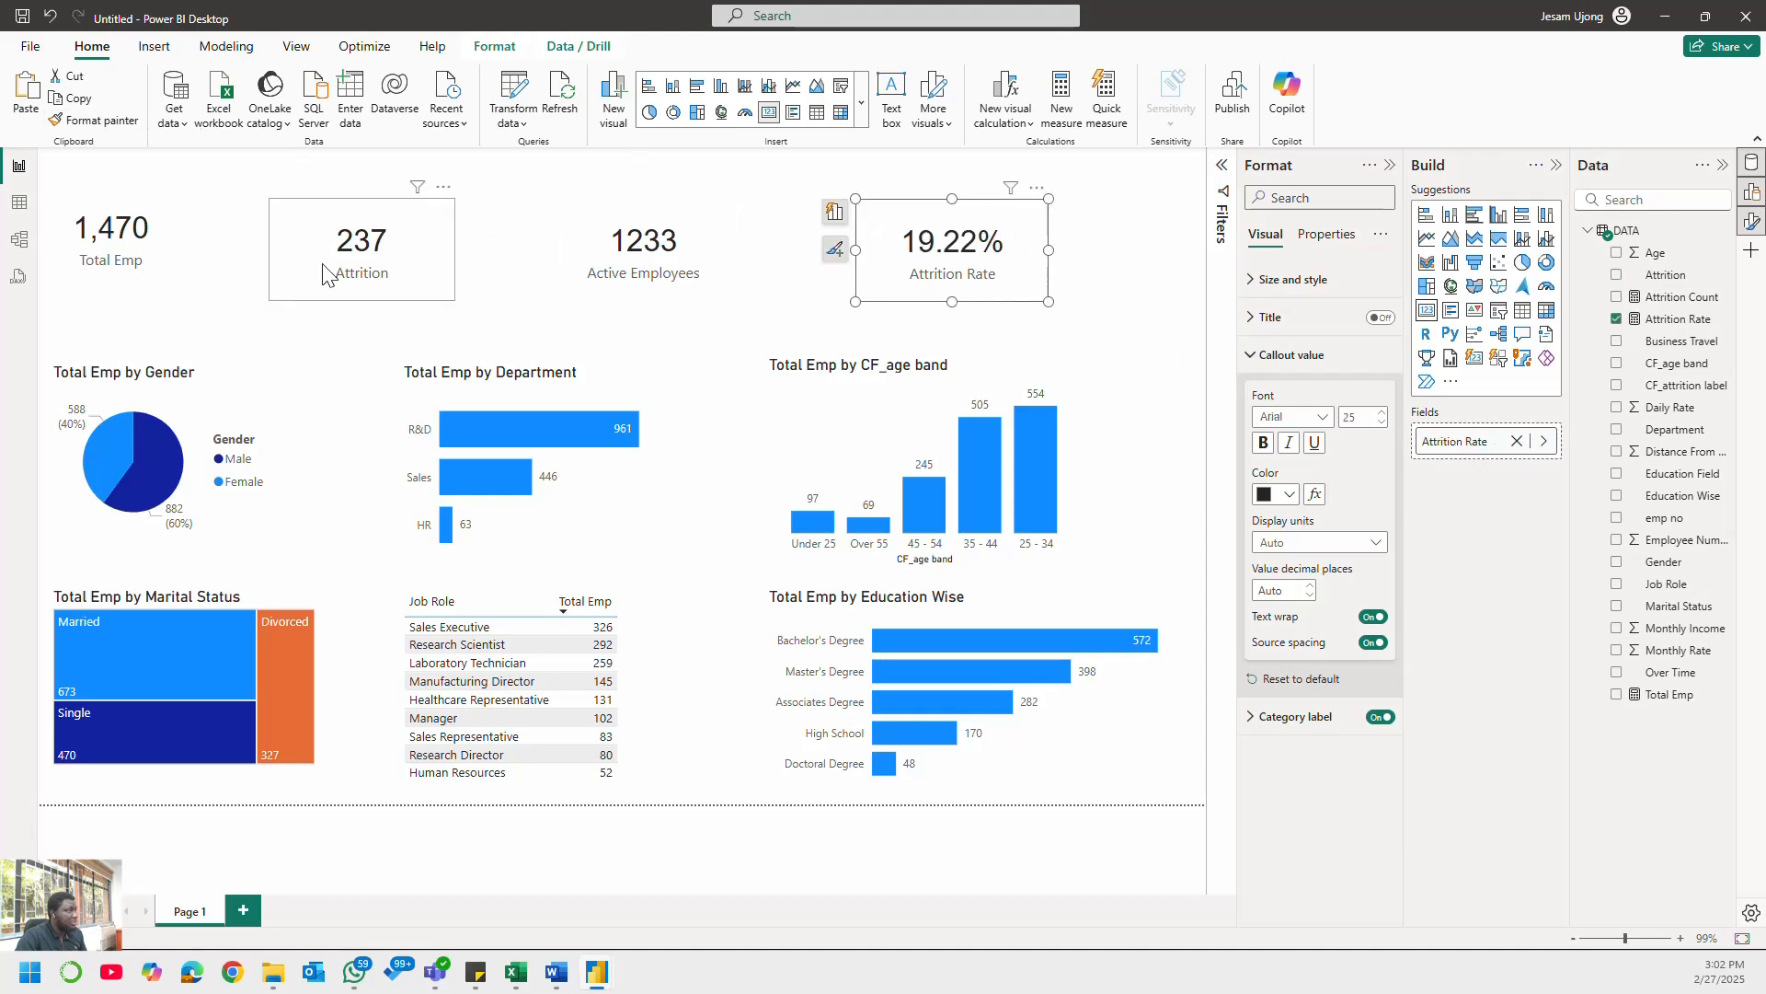
# - Shrink the Total Emp and Attrition cards to about 73 high and place them side by side nearer the page's upper edge
pyautogui.moveTo(166, 269); pyautogui.dragTo(181, 255)
pyautogui.moveTo(440, 267); pyautogui.dragTo(360, 252)
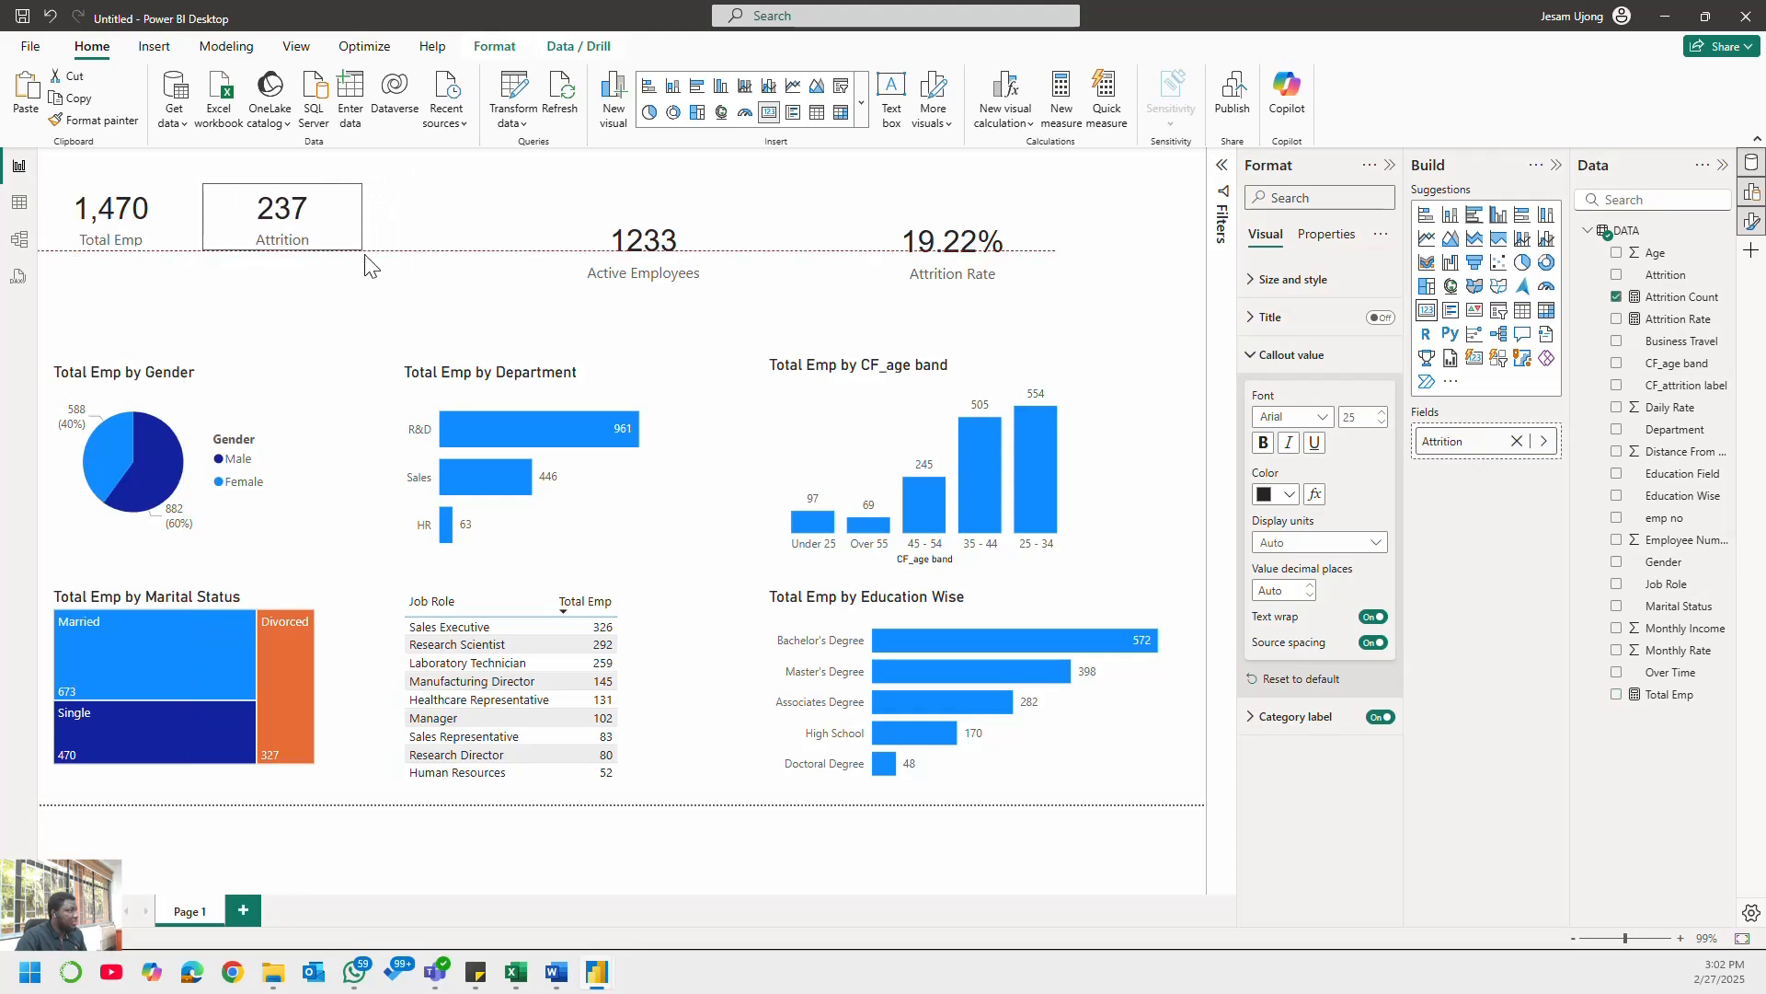
# - Check the Total Emp card's dimensions and set the Attrition card's width to 160 to match
pyautogui.click(120, 216)
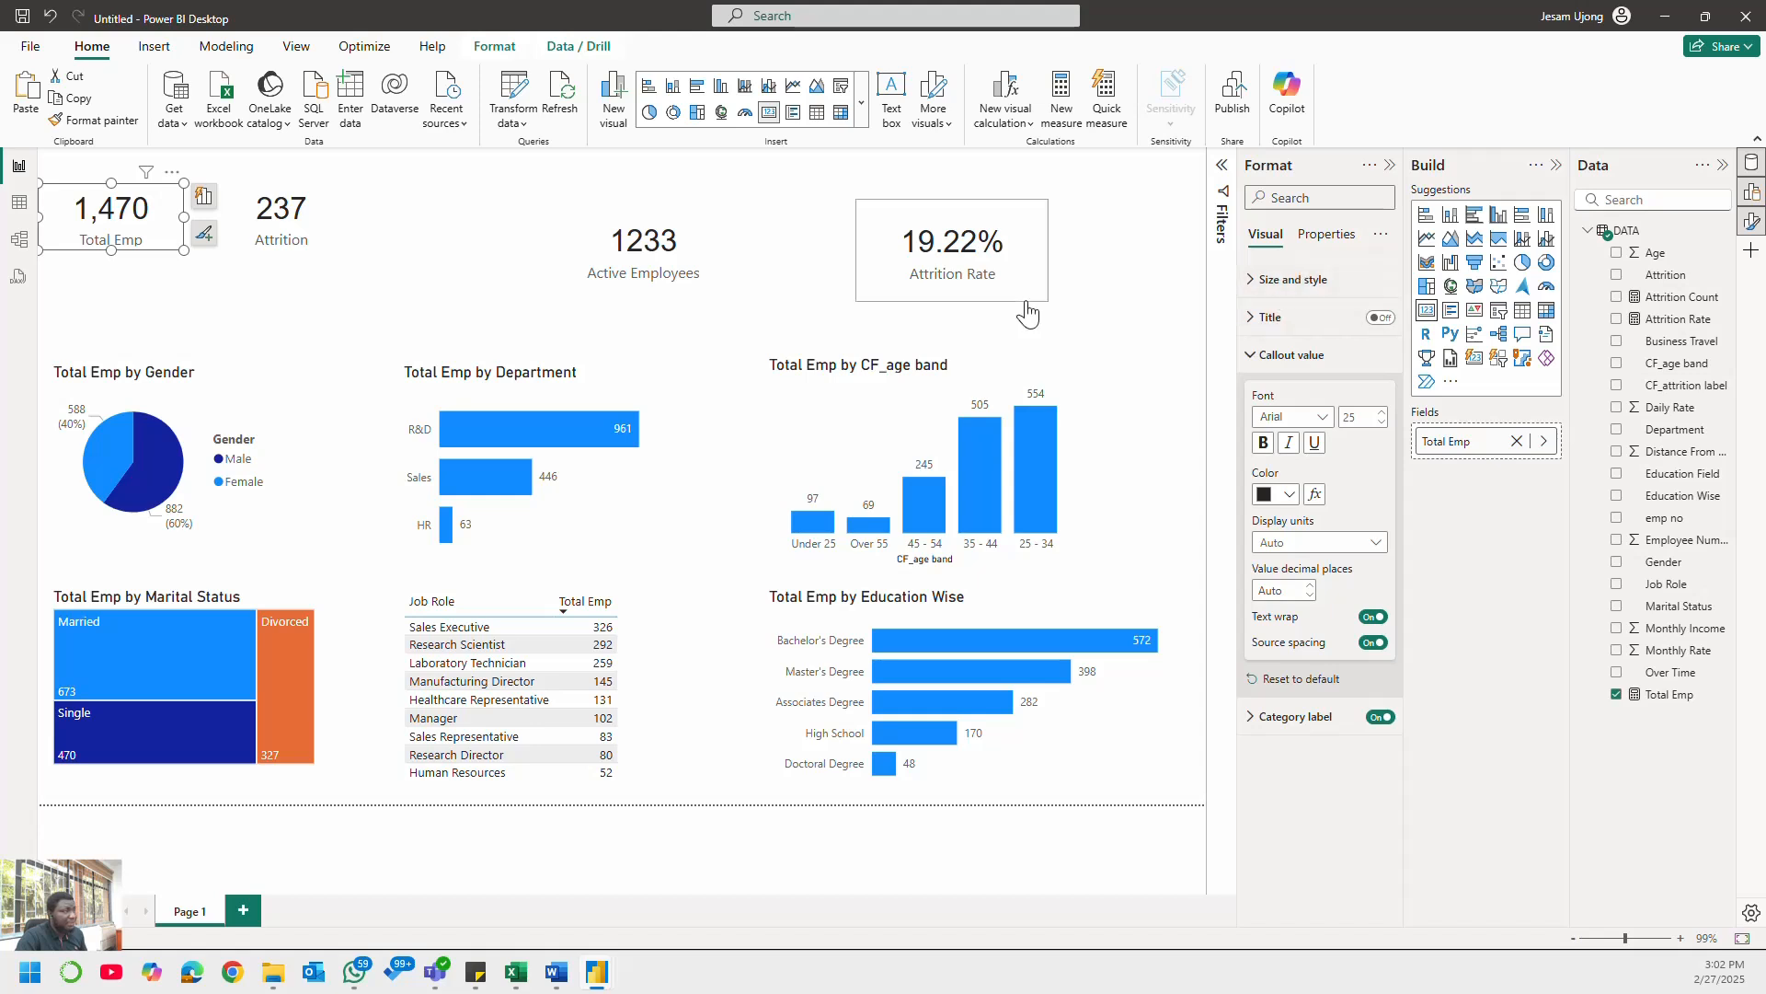
pyautogui.click(1288, 278)
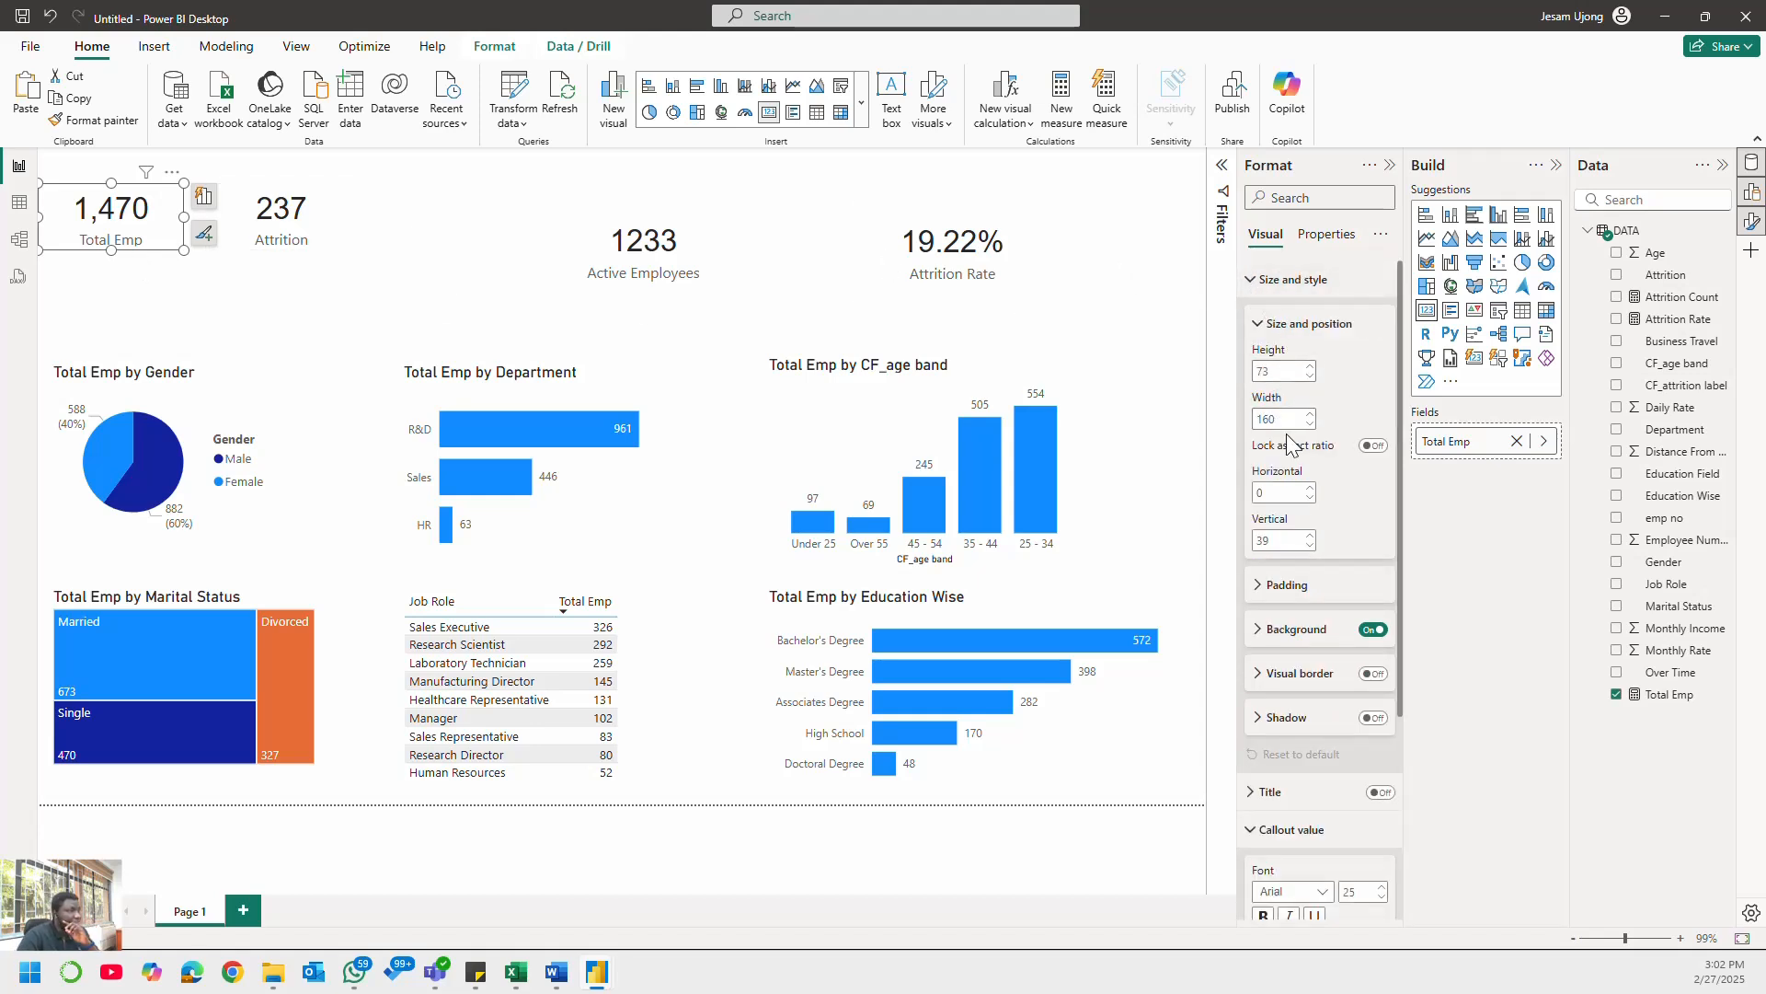
pyautogui.click(295, 221)
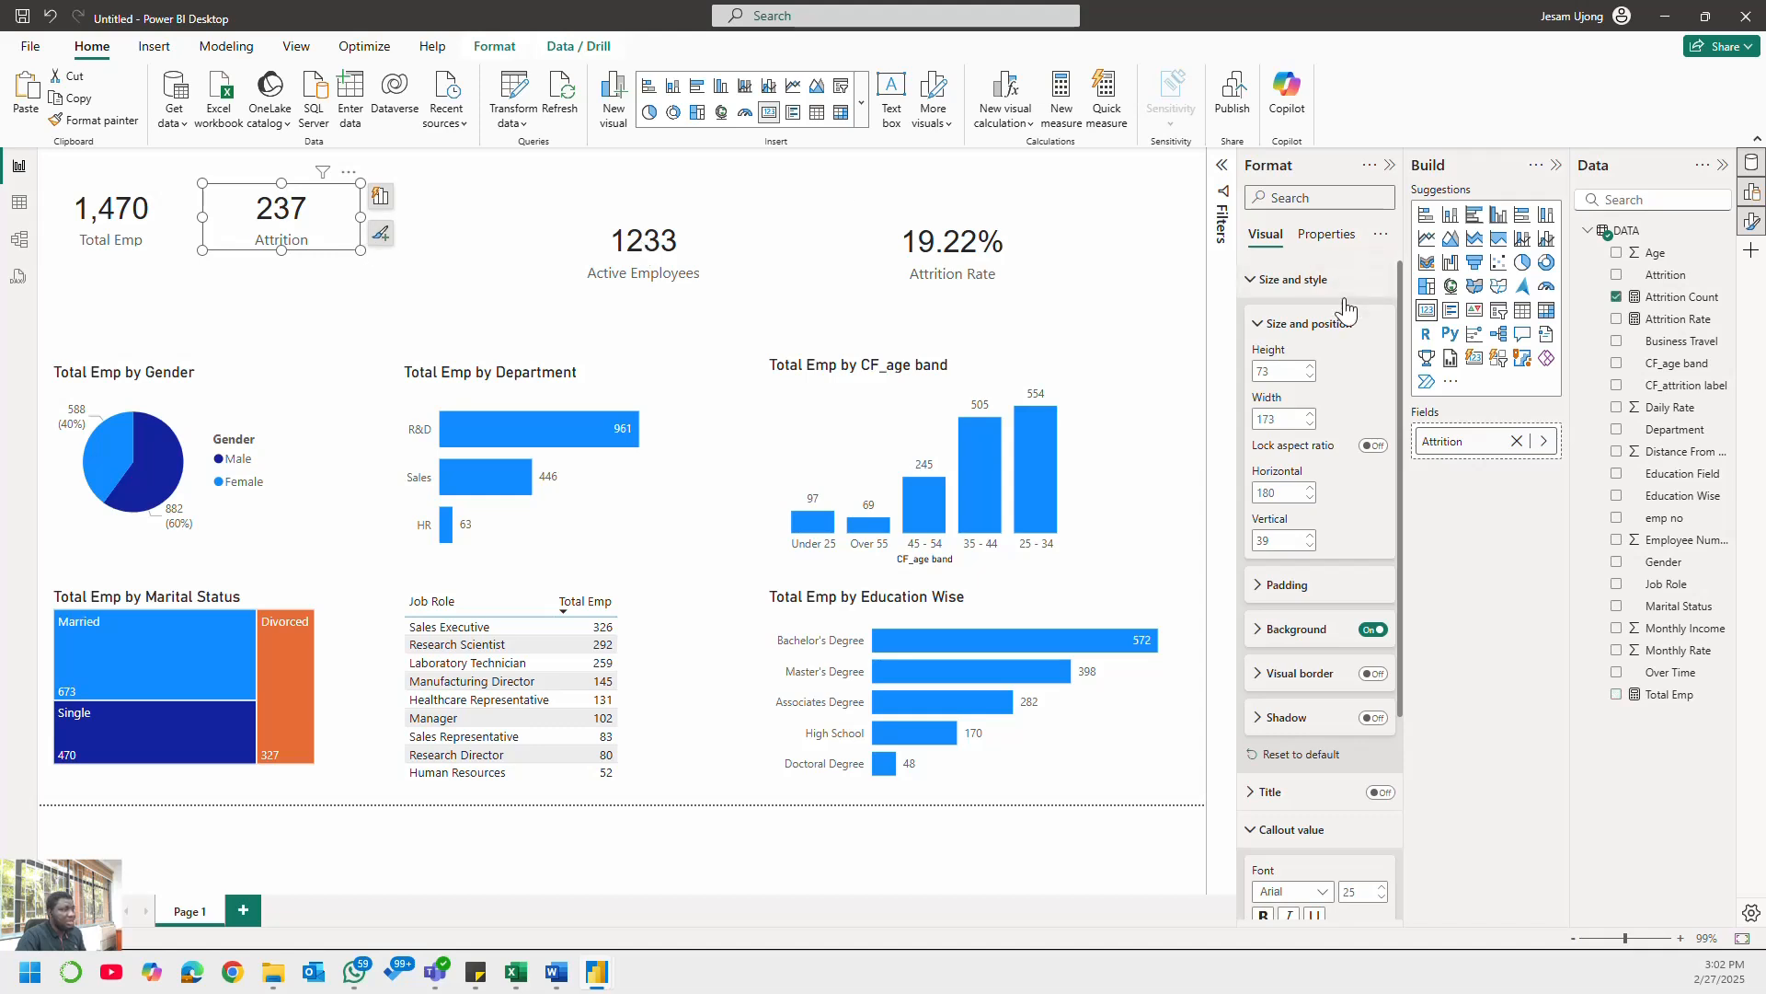
pyautogui.click(1281, 416)
pyautogui.write('160')
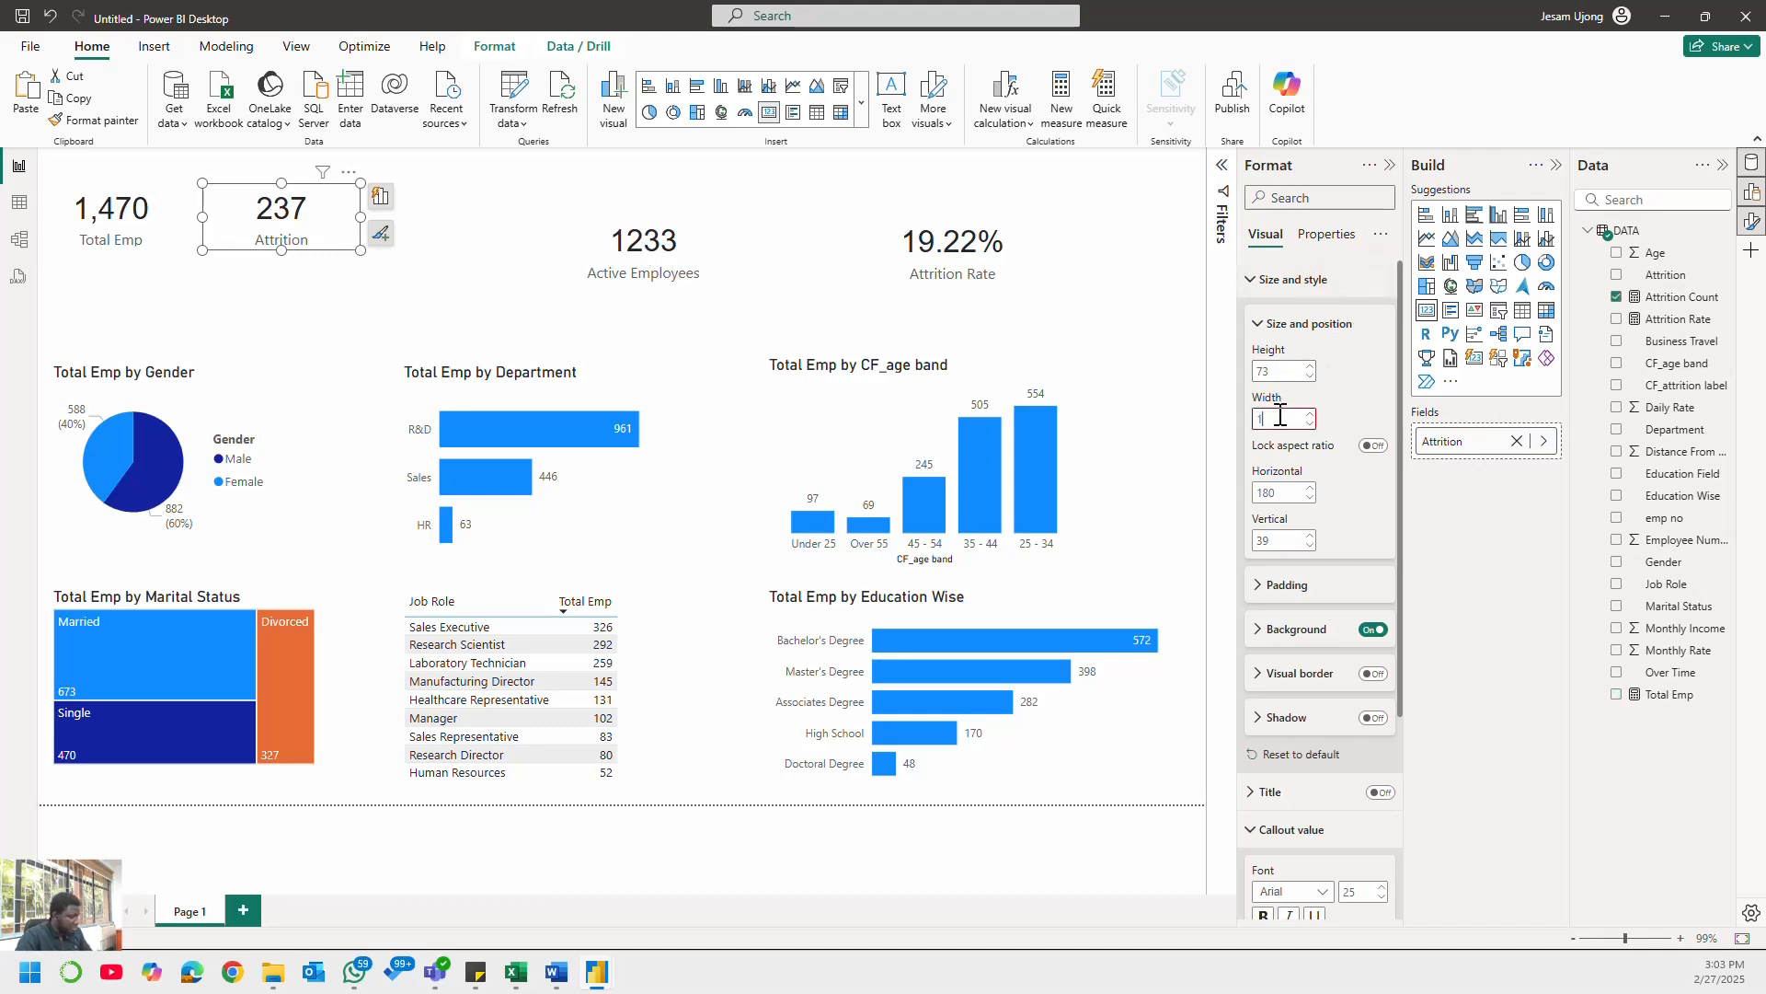
# - Set the Active Employees card's height to 73 and its width to 160
pyautogui.click(709, 276)
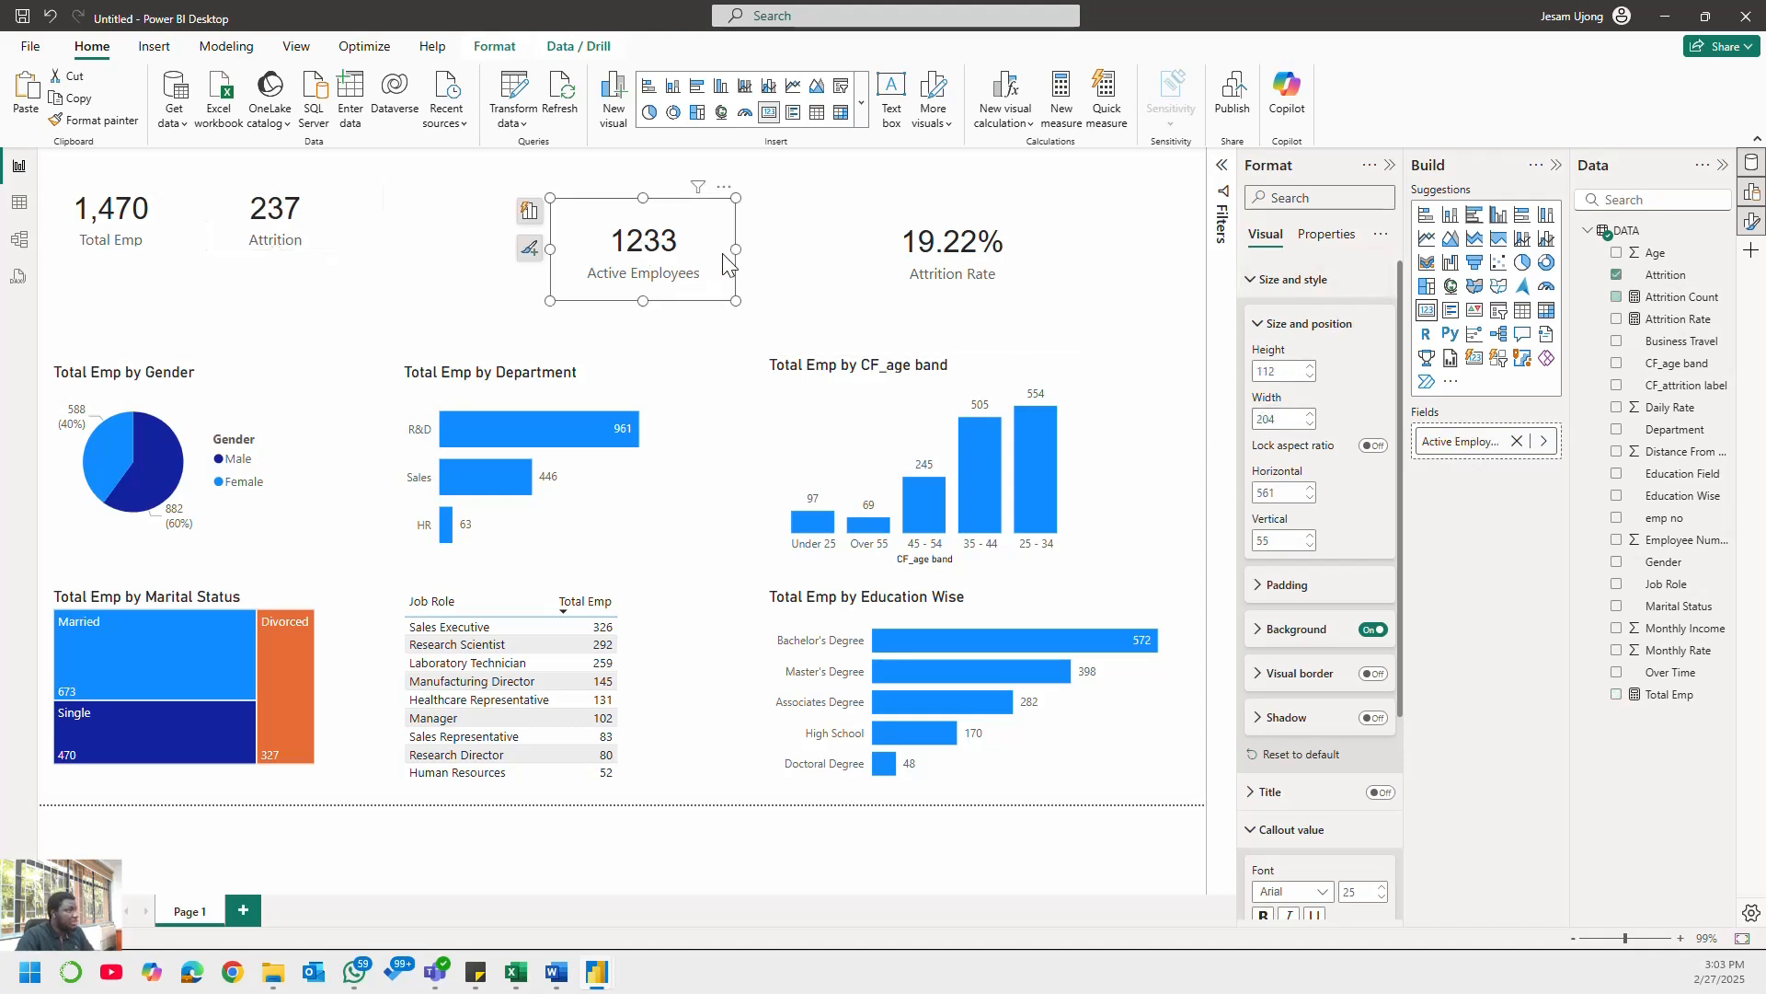
pyautogui.click(1288, 368)
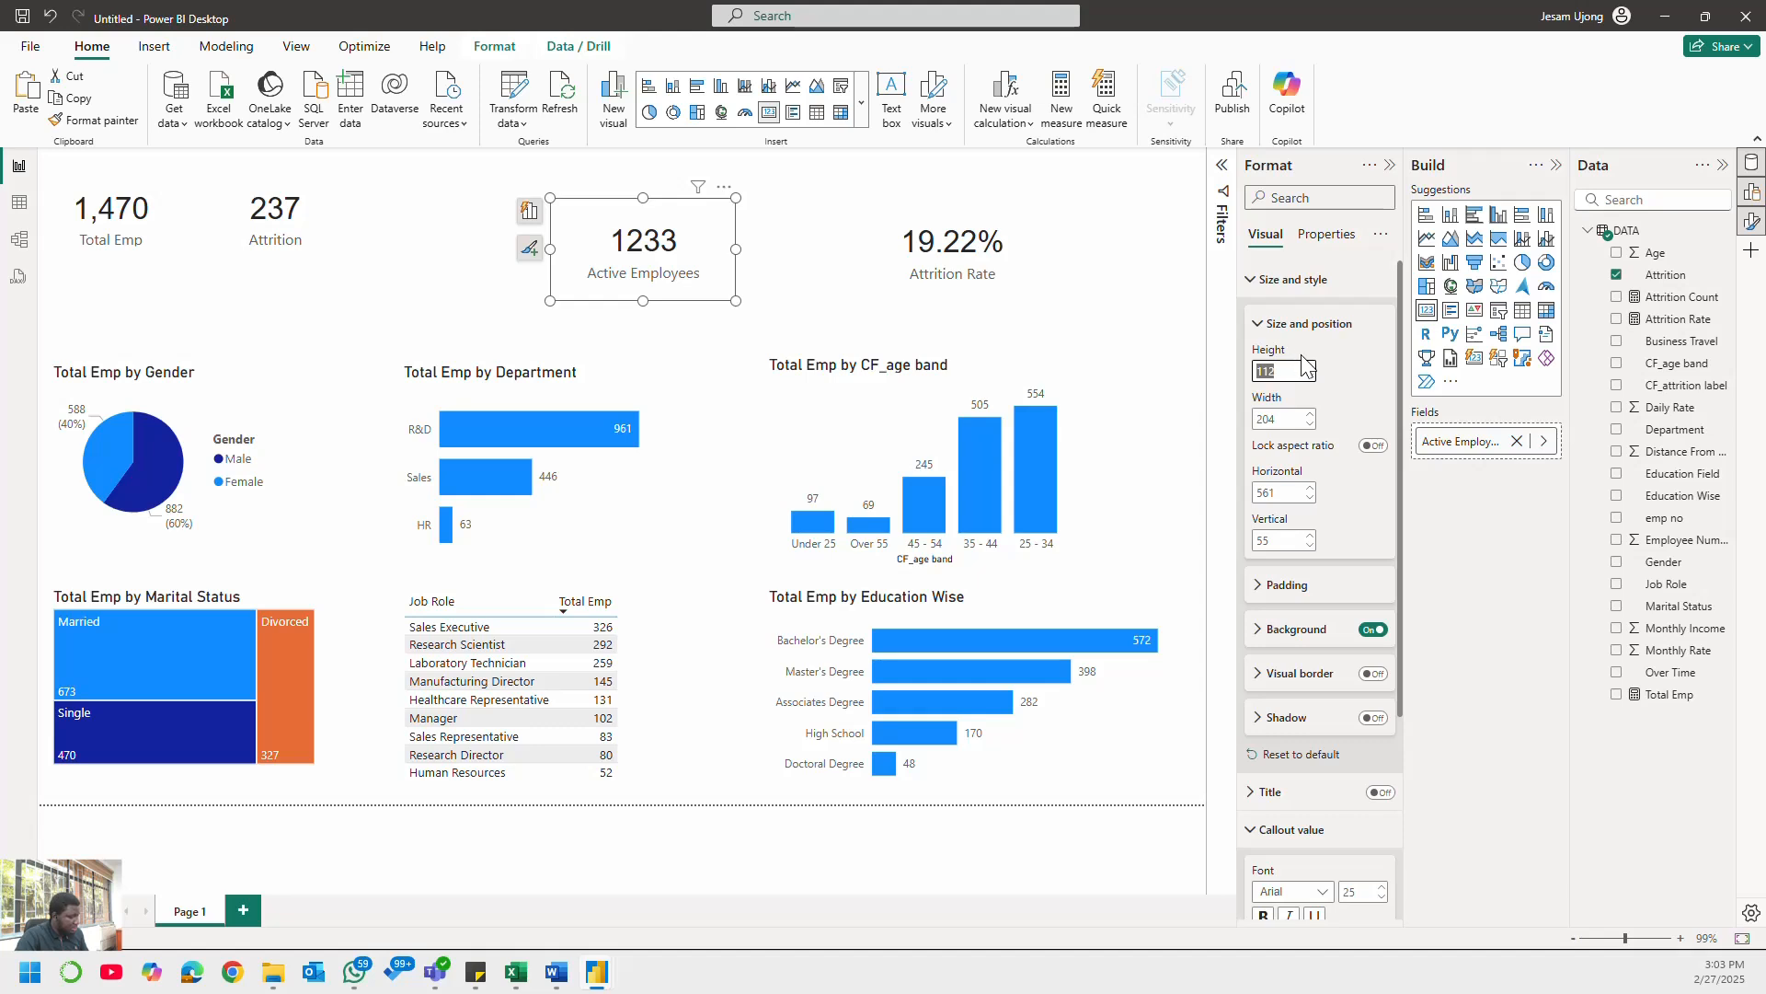
pyautogui.write('73')
pyautogui.click(1306, 420)
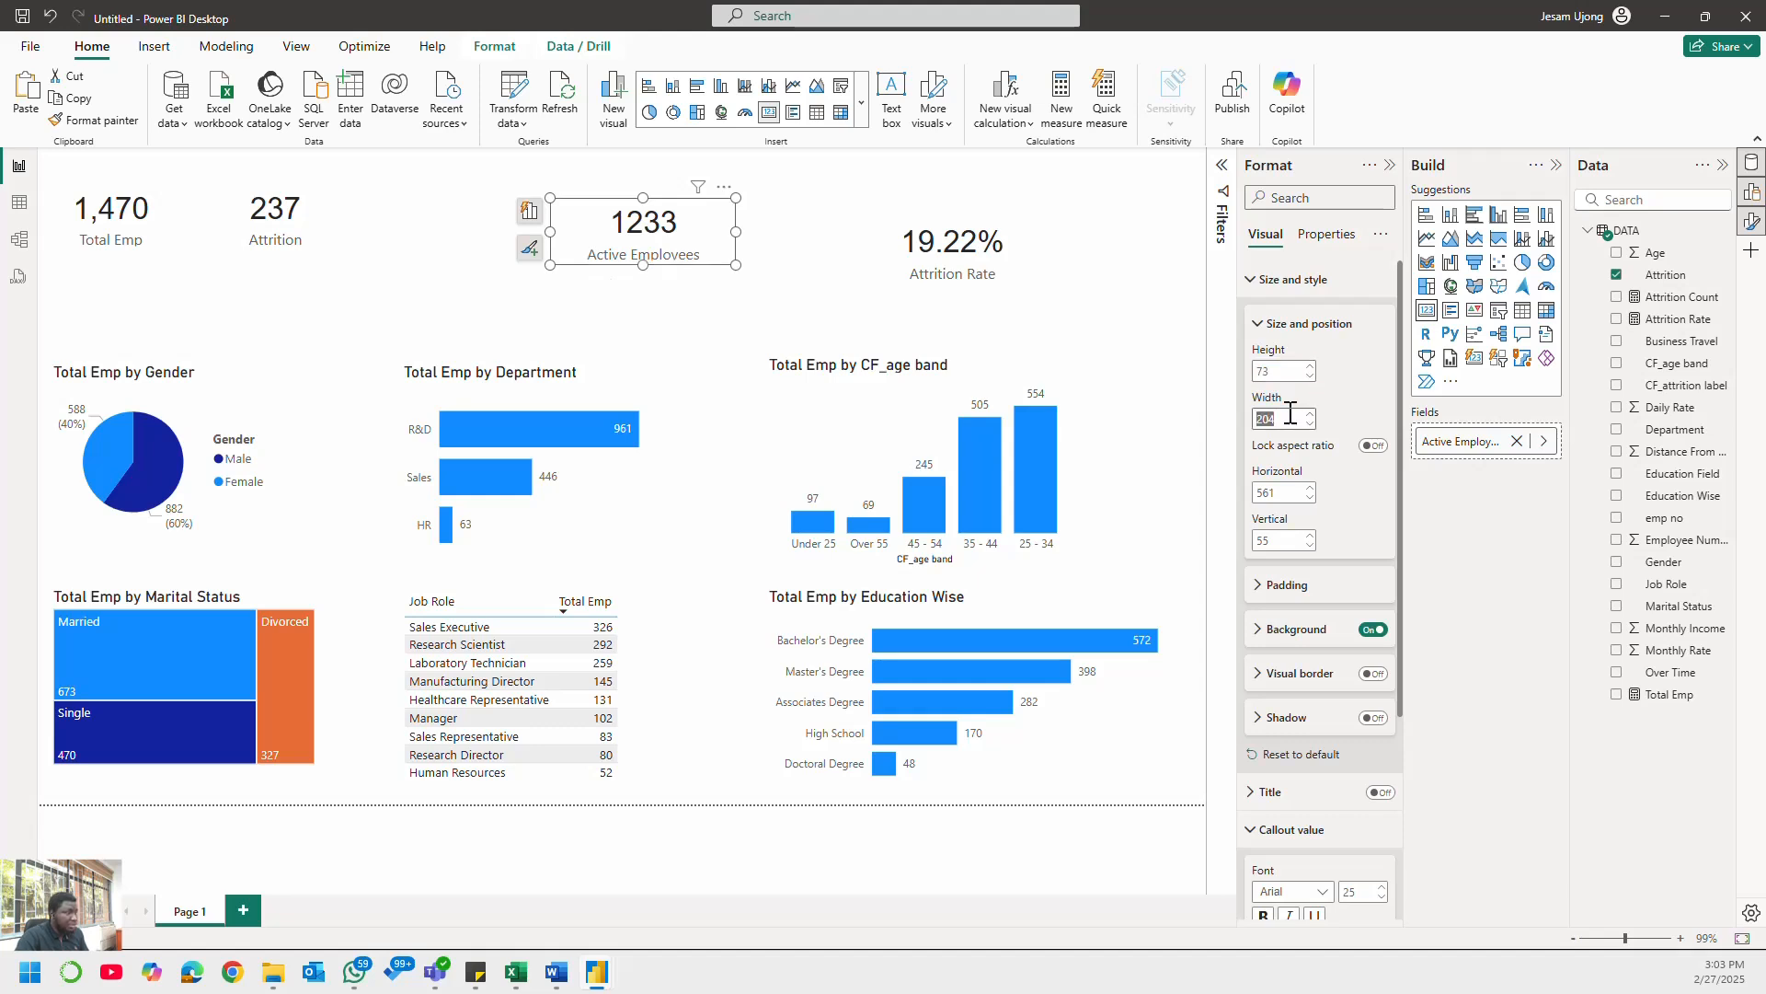
pyautogui.write('160')
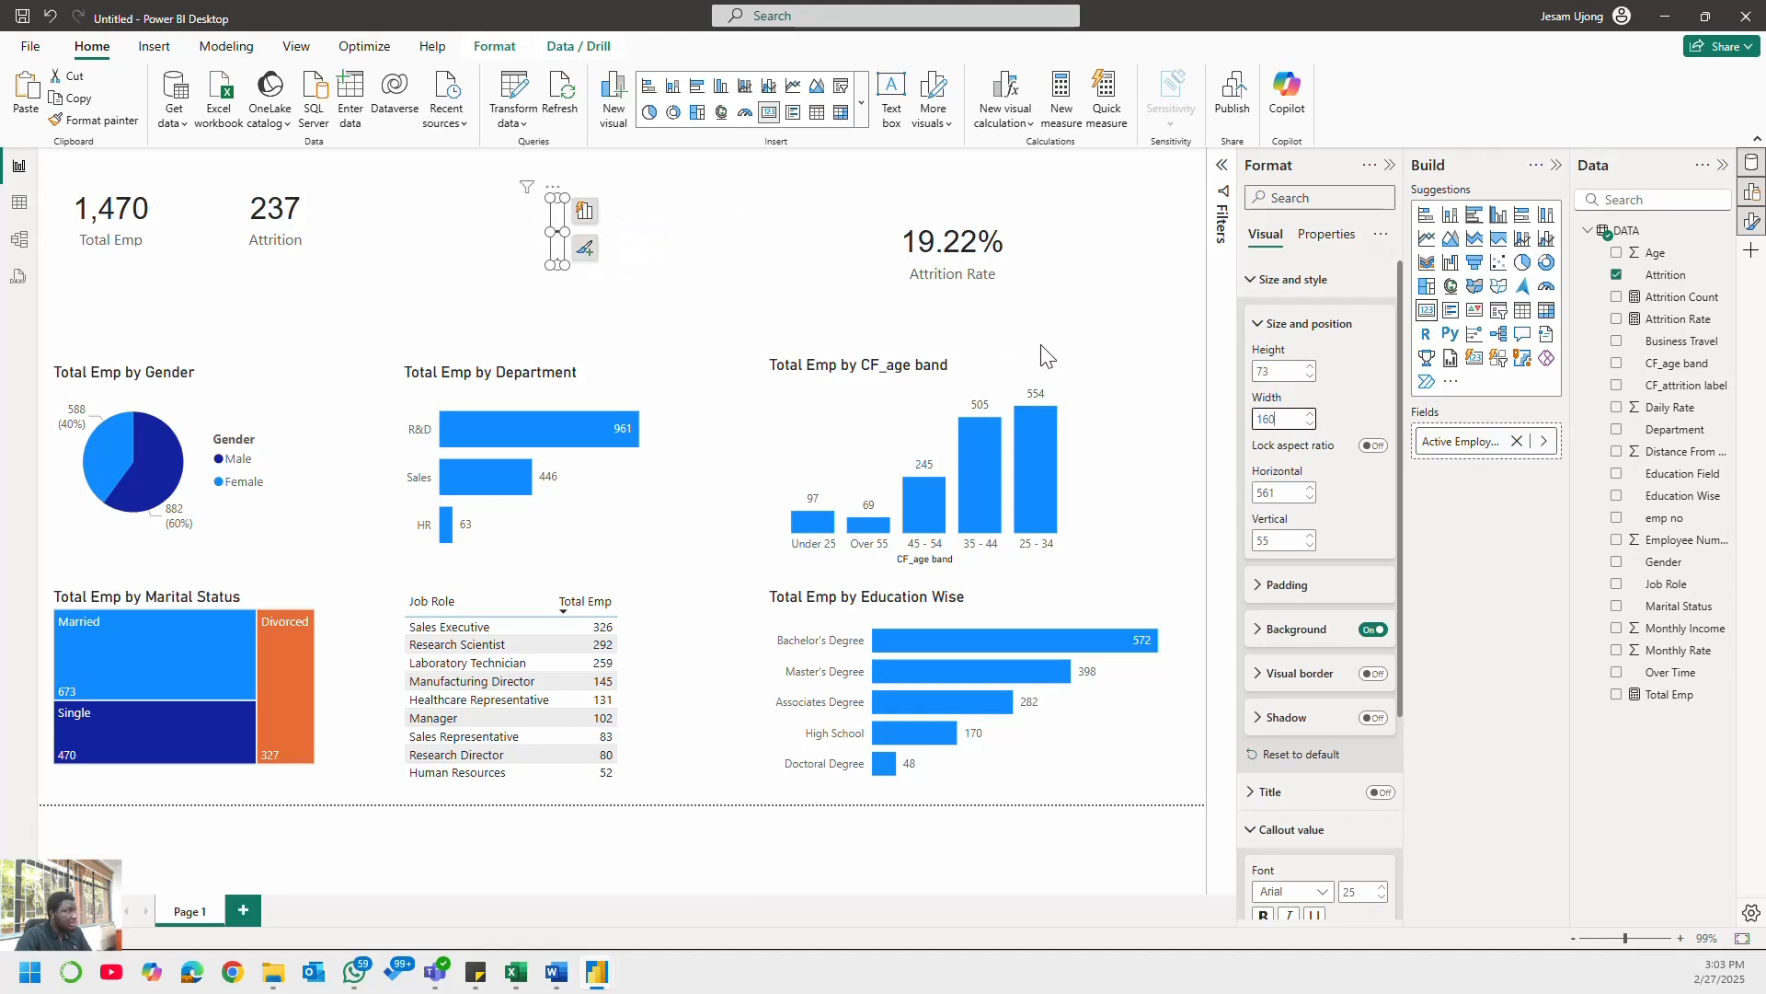
# - Set the Attrition Rate card's height to 73 and its width to 160
pyautogui.click(1030, 286)
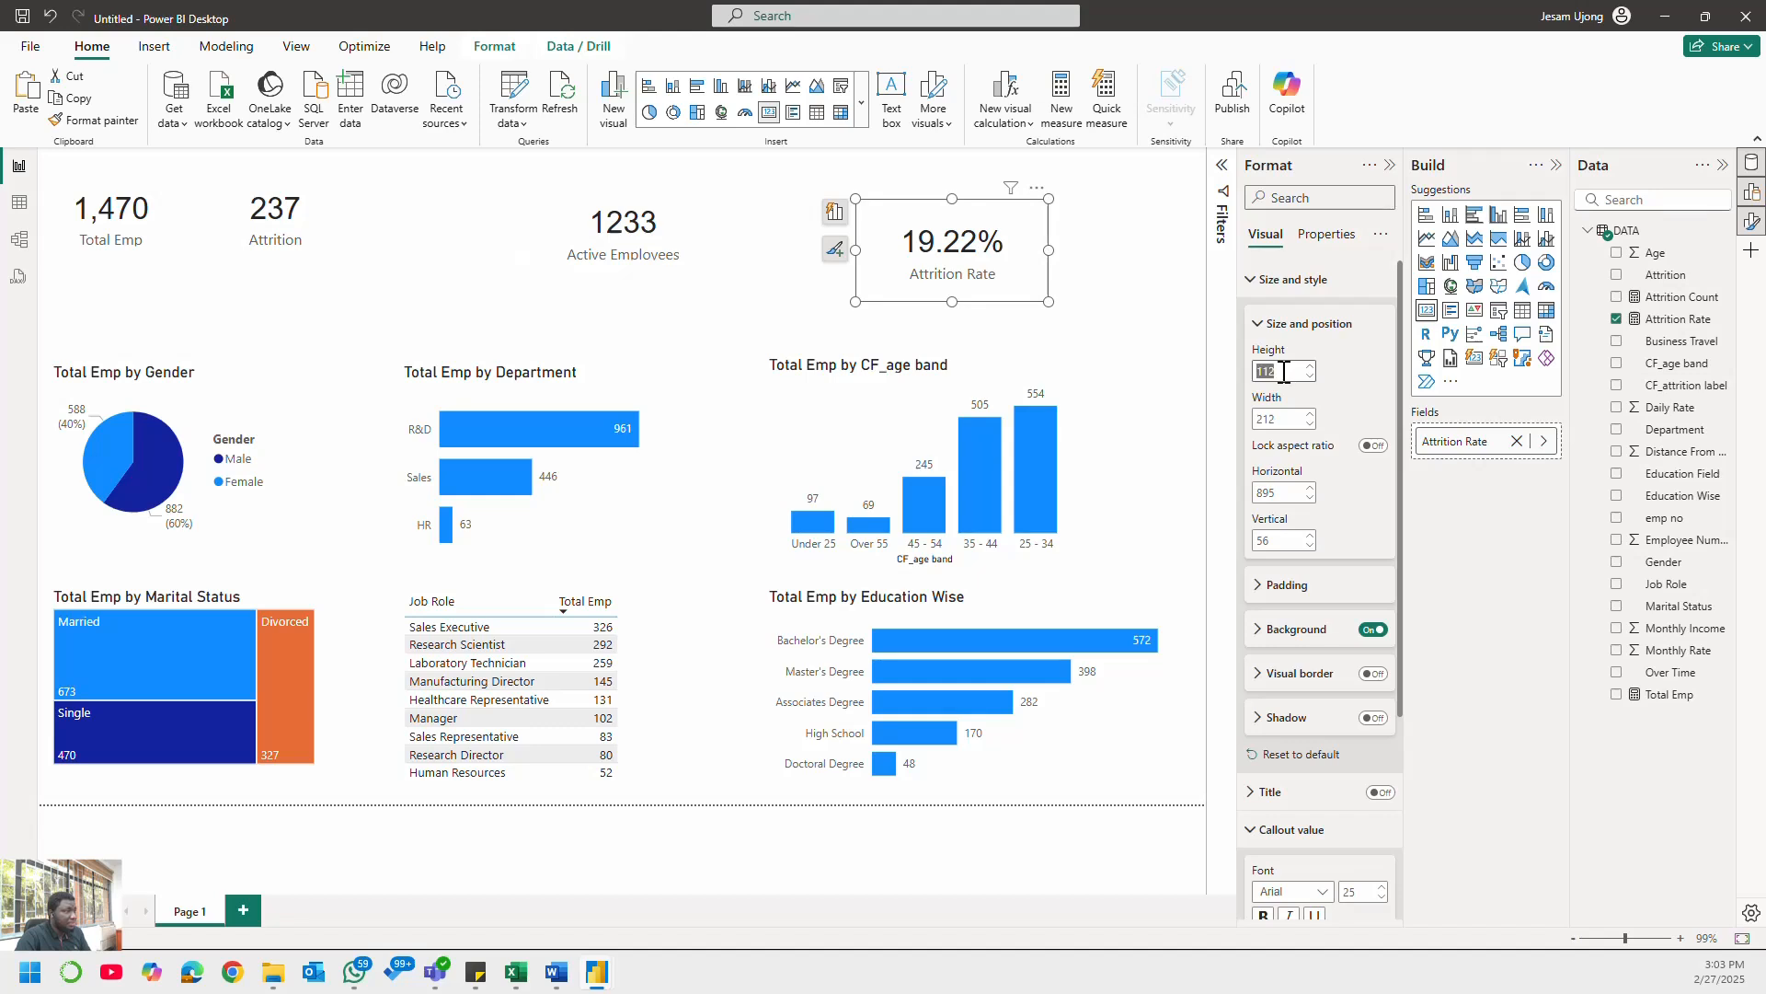
pyautogui.write('73')
pyautogui.click(1289, 417)
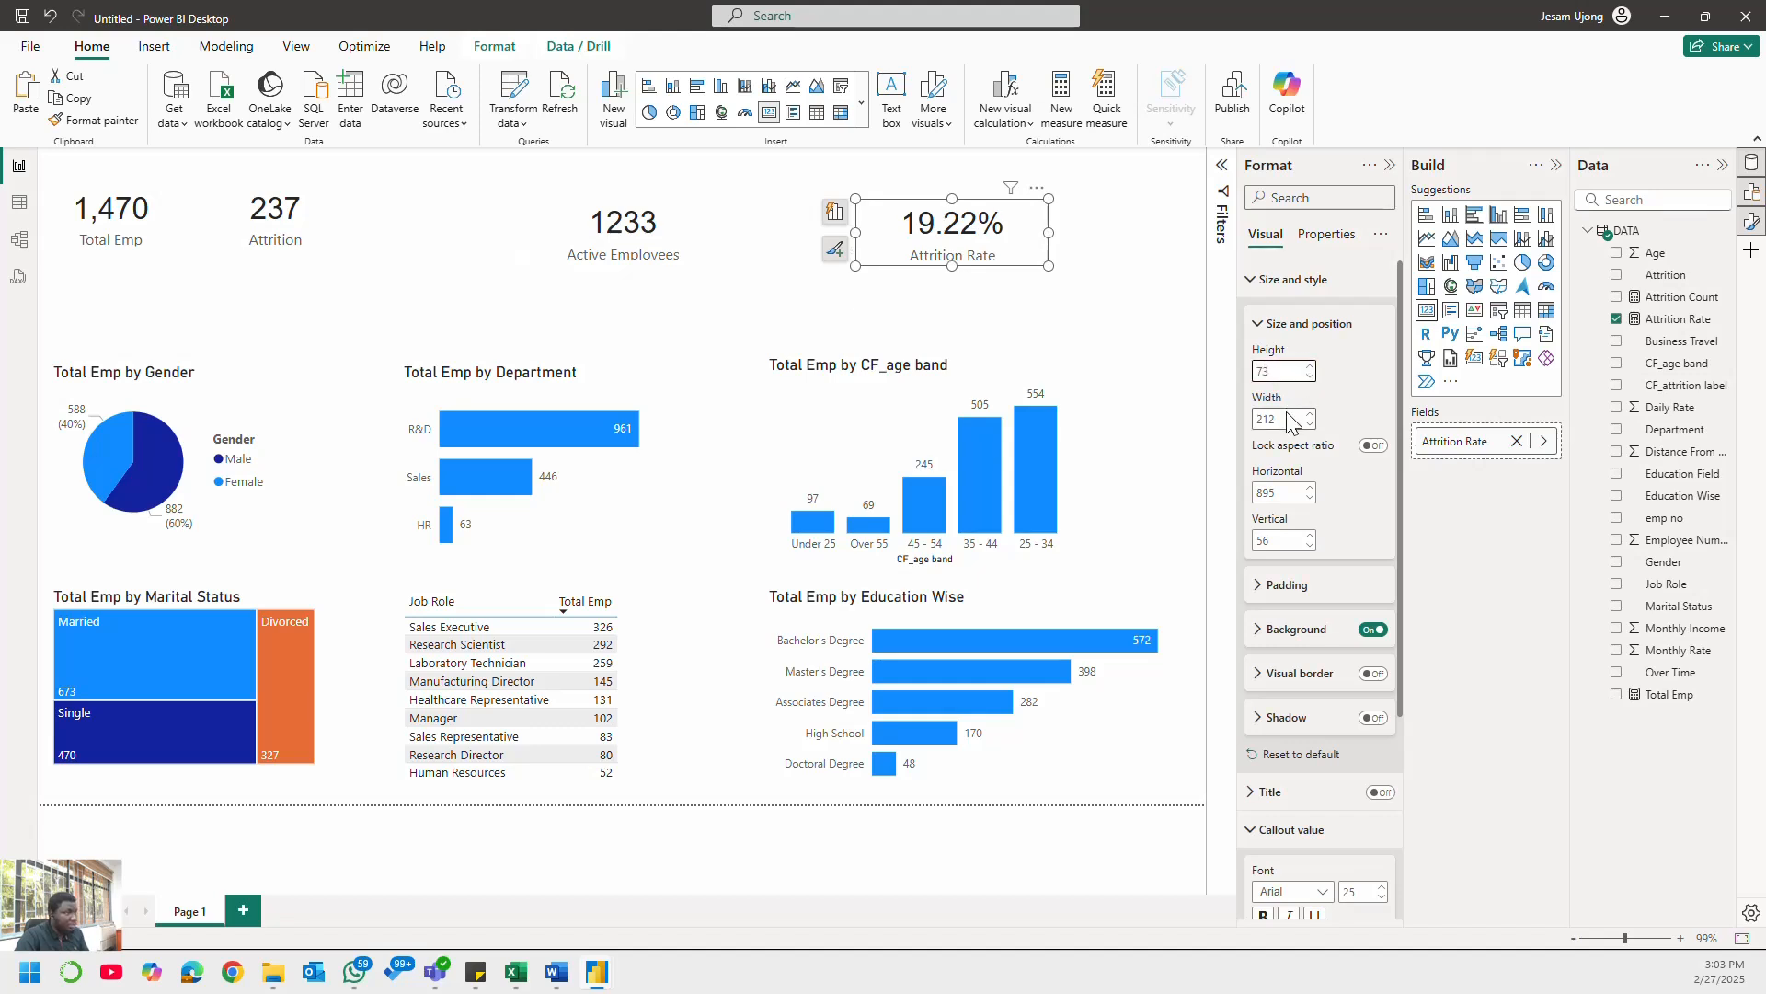
pyautogui.write('1')
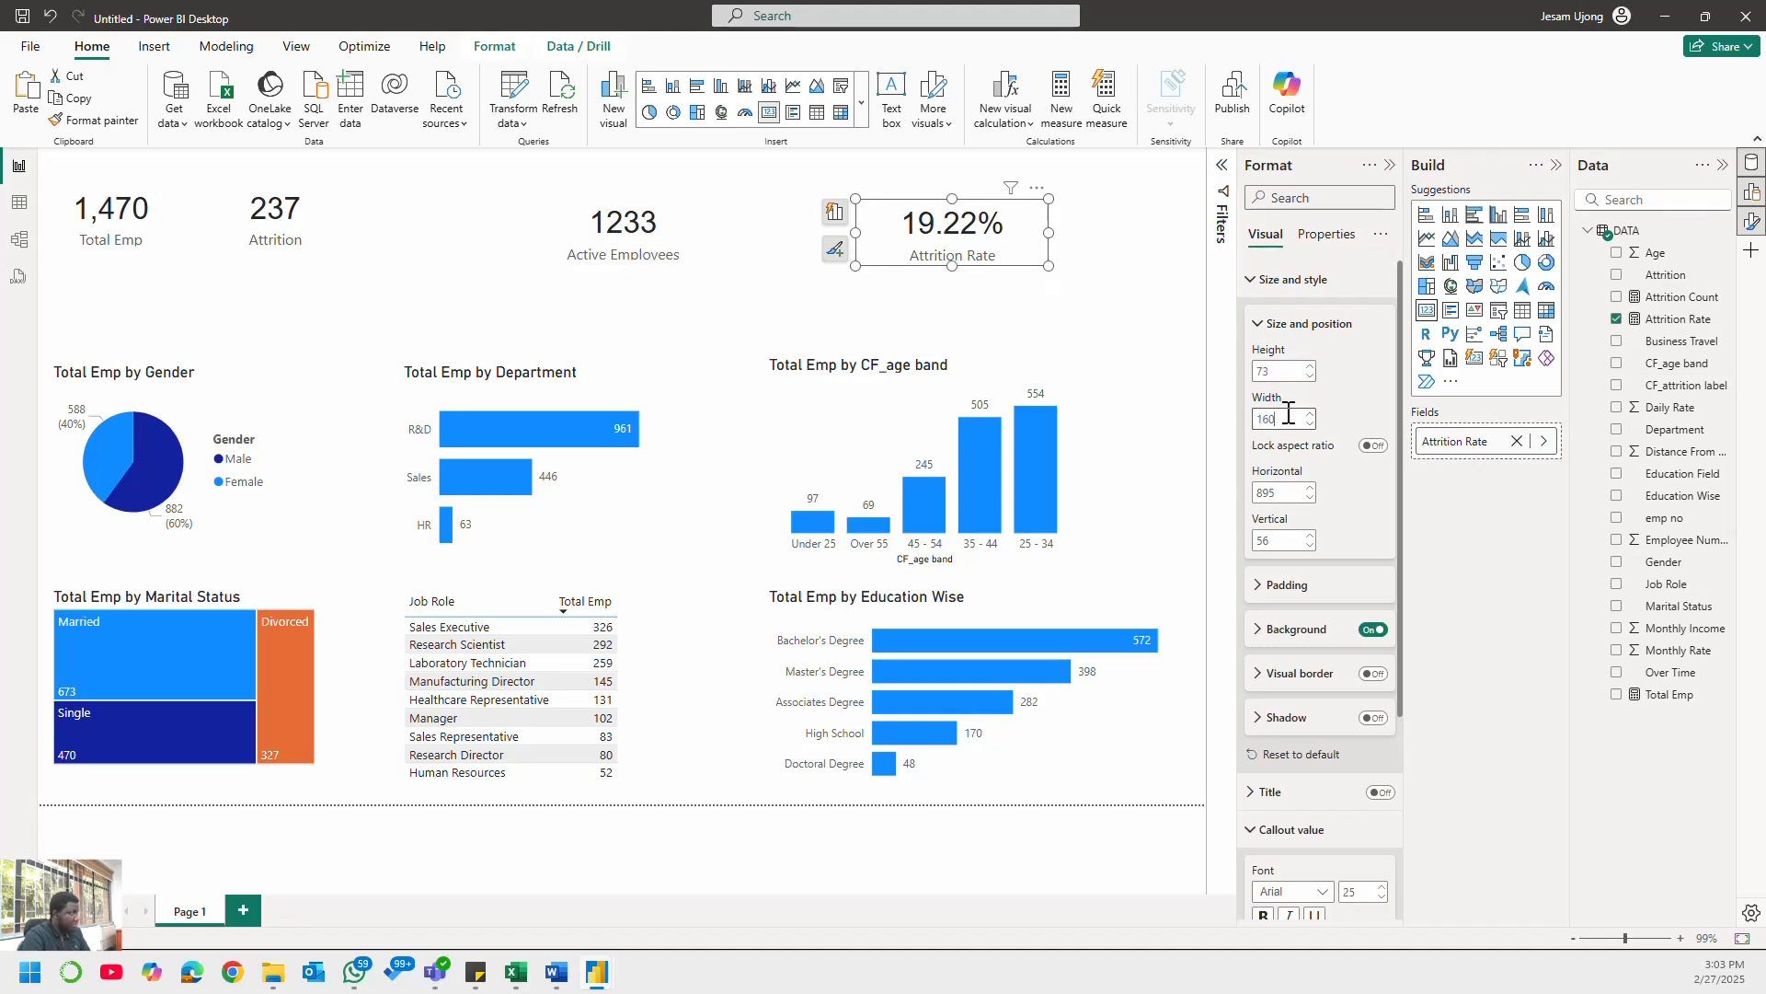
pyautogui.write('60')
pyautogui.press('Return')
pyautogui.click(1462, 541)
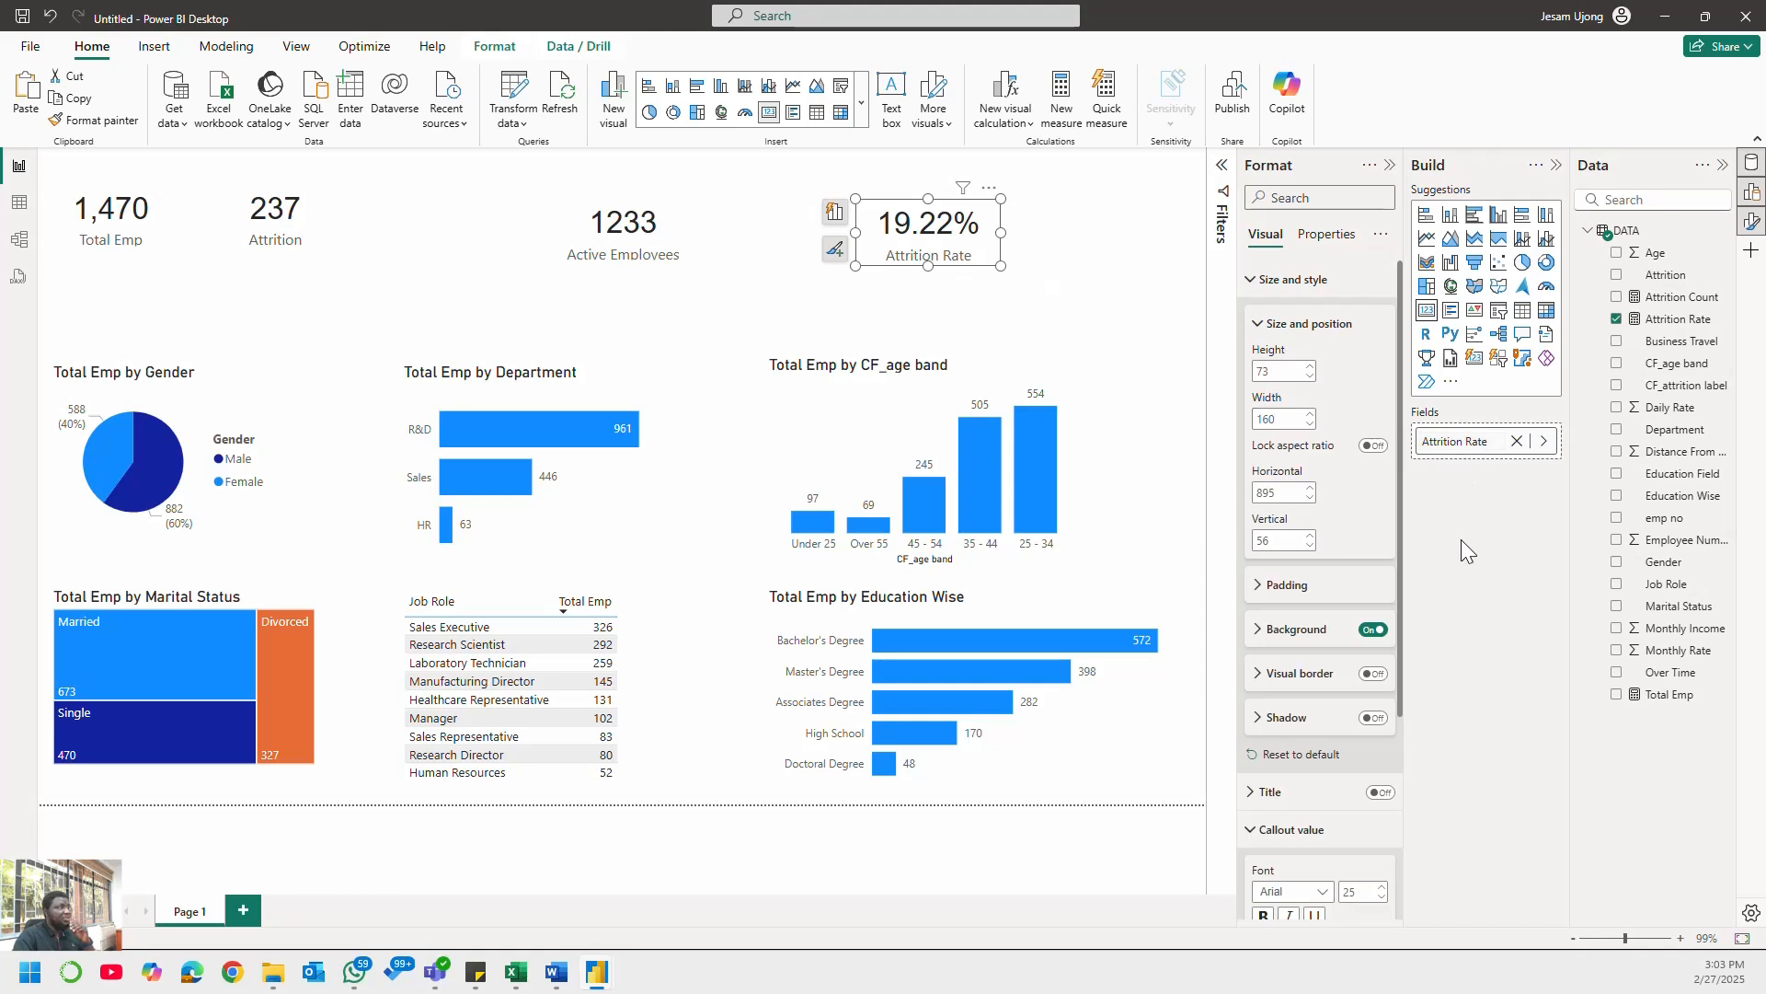
# - Move the Active Employees and Attrition Rate cards into one row beside the Attrition card
pyautogui.click(609, 236)
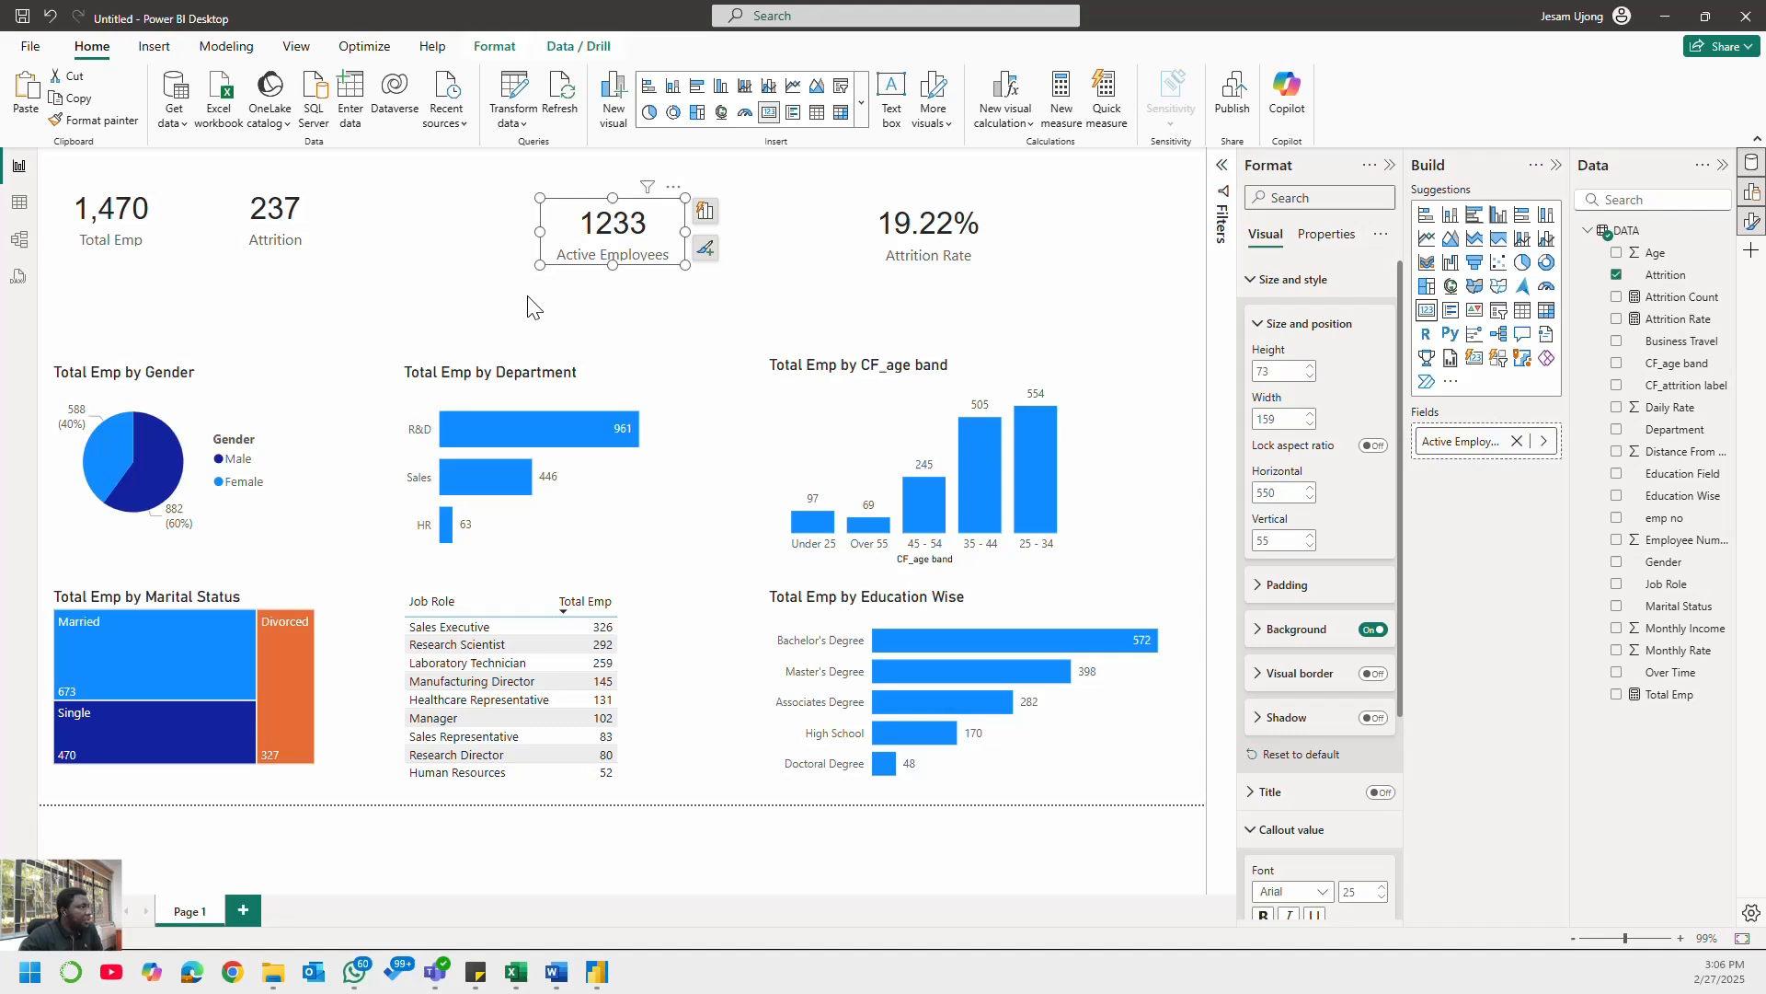
pyautogui.moveTo(558, 204); pyautogui.dragTo(404, 204)
pyautogui.moveTo(919, 224); pyautogui.dragTo(662, 210)
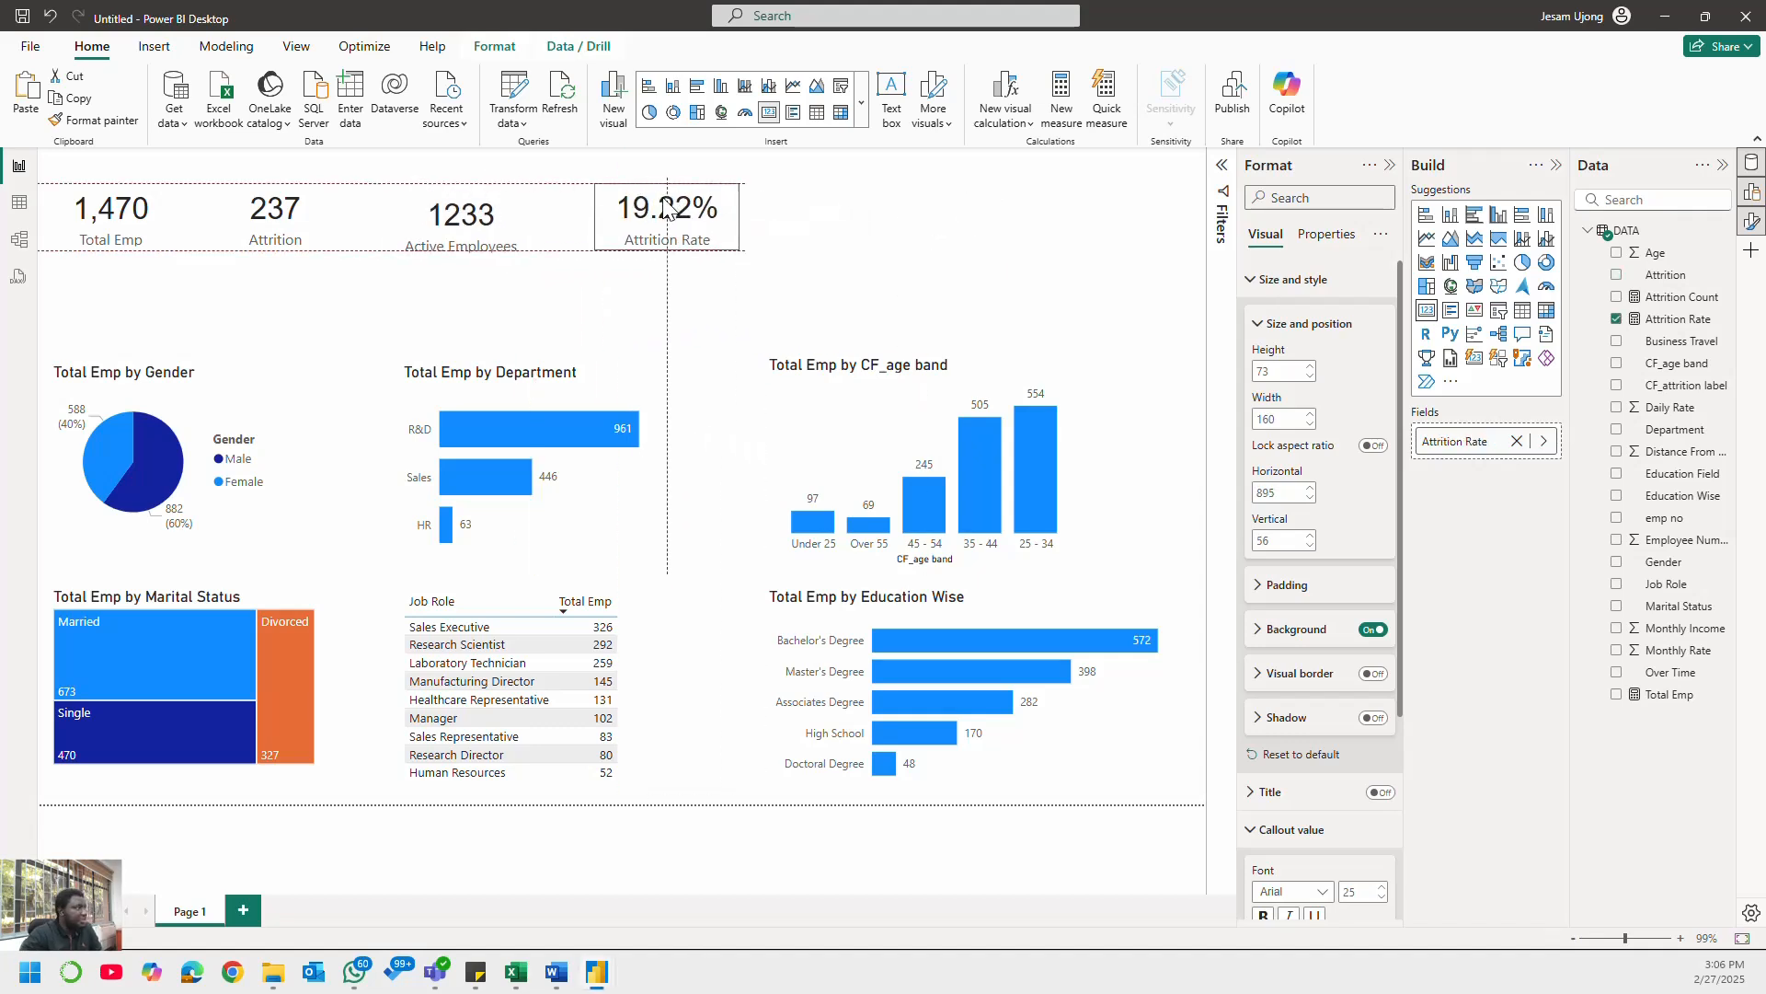
# - Move the Gender and Department charts side by side beneath the KPI cards and the Marital Status treemap under the Gender chart
pyautogui.click(228, 419)
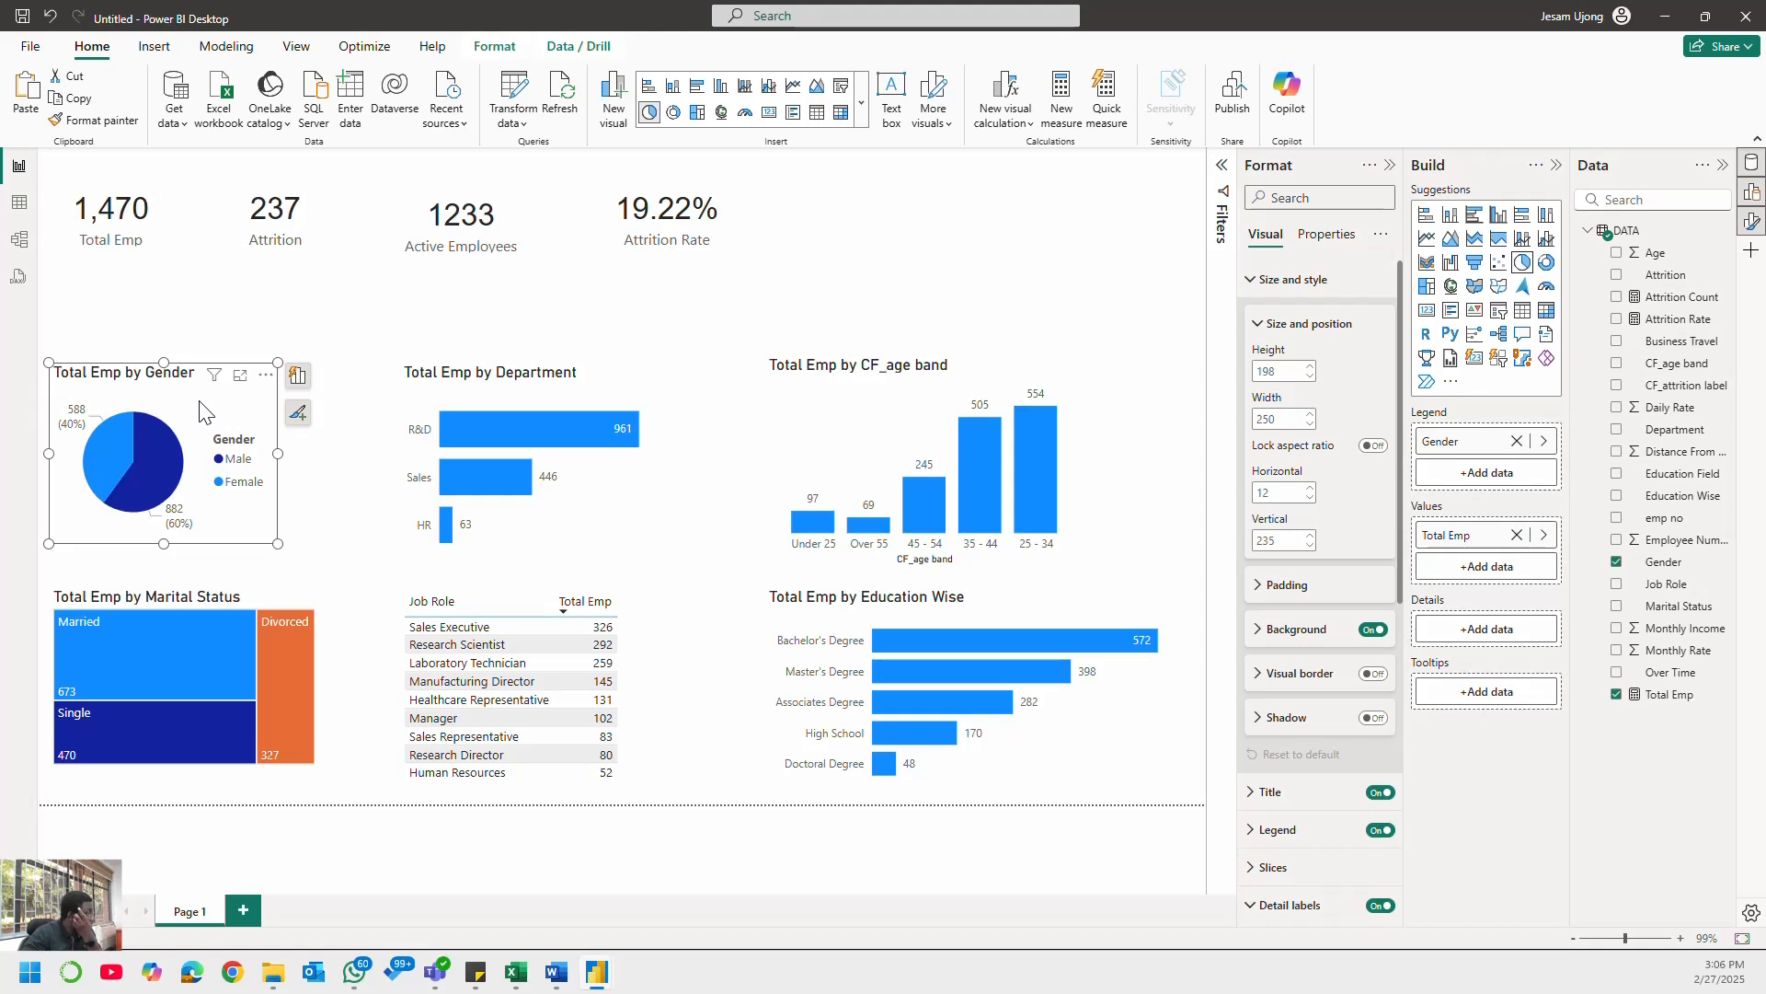
pyautogui.moveTo(202, 412); pyautogui.dragTo(194, 347)
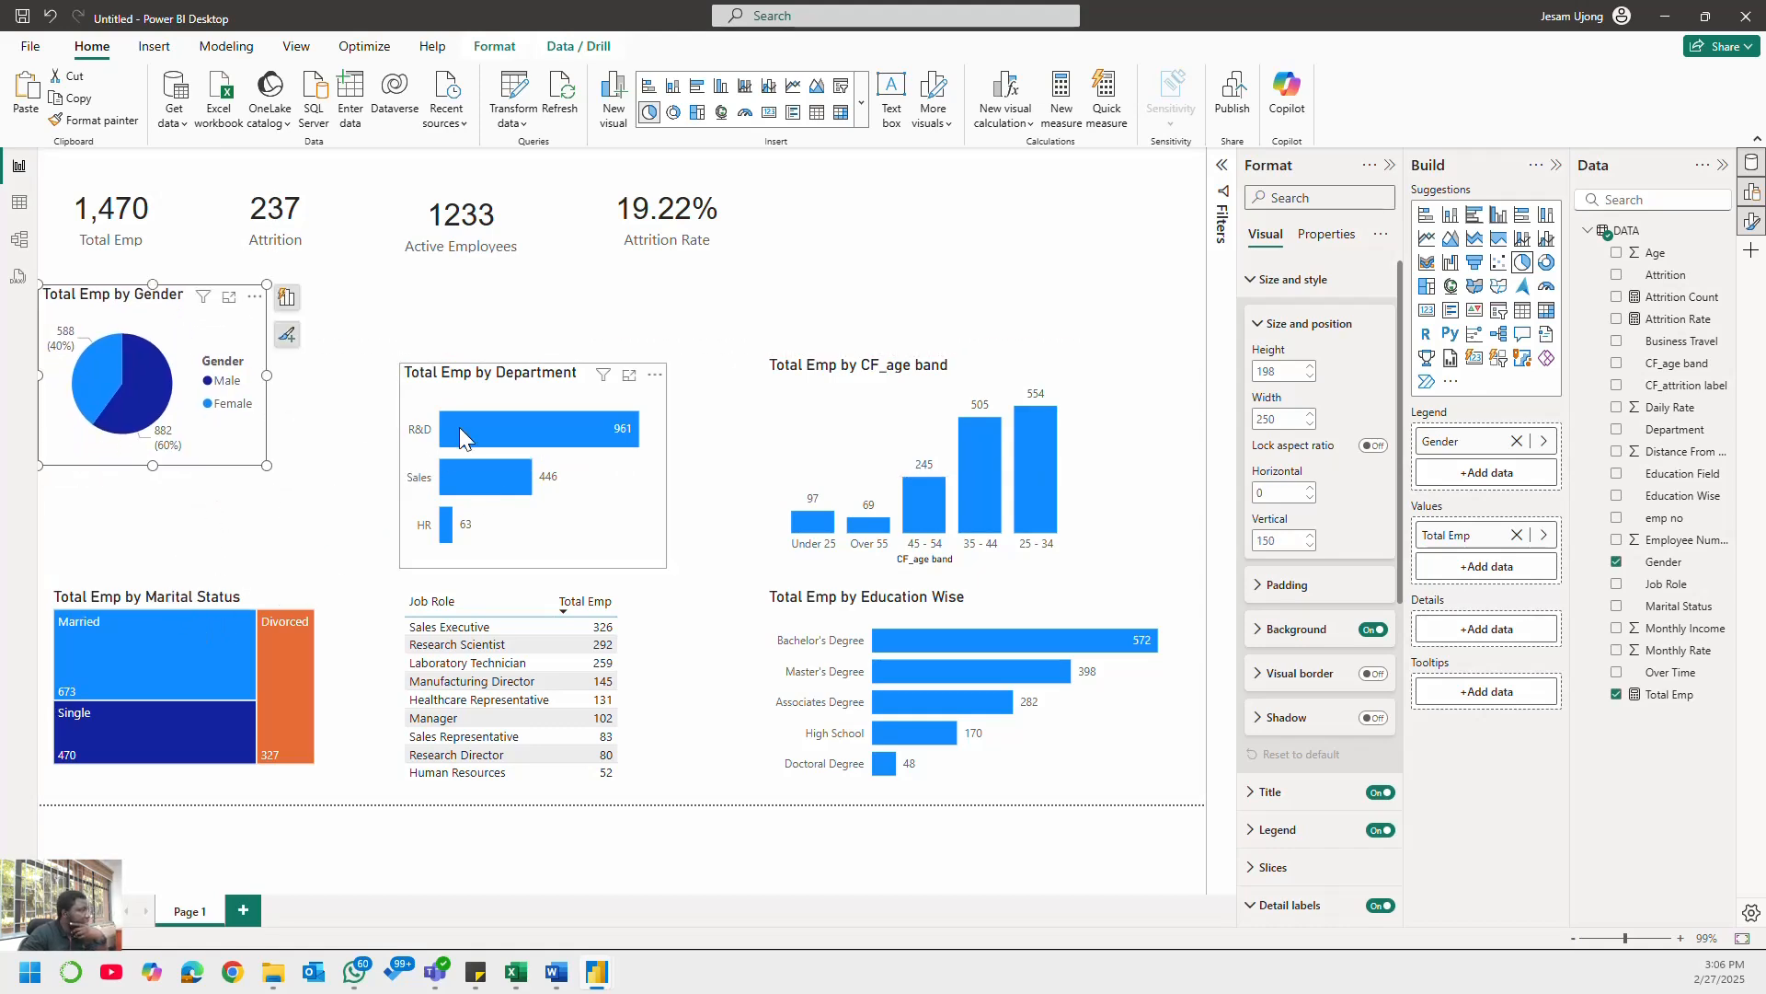
pyautogui.moveTo(490, 380); pyautogui.dragTo(379, 304)
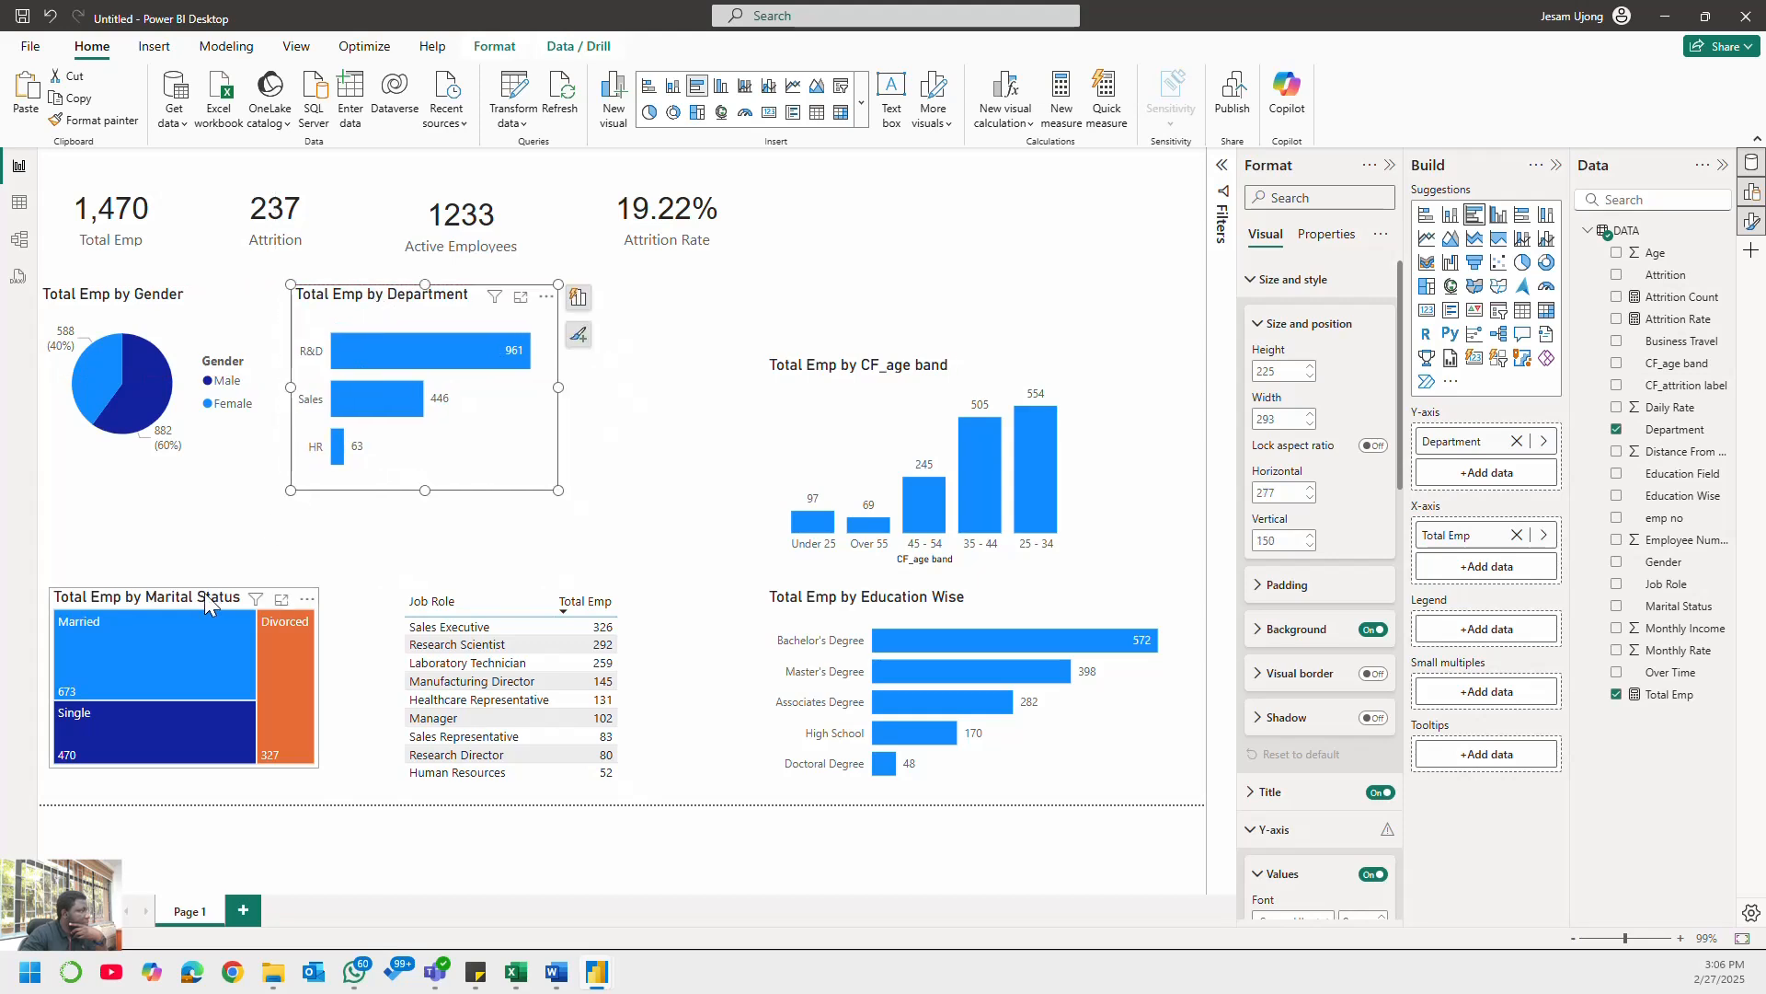
pyautogui.moveTo(204, 593); pyautogui.dragTo(183, 498)
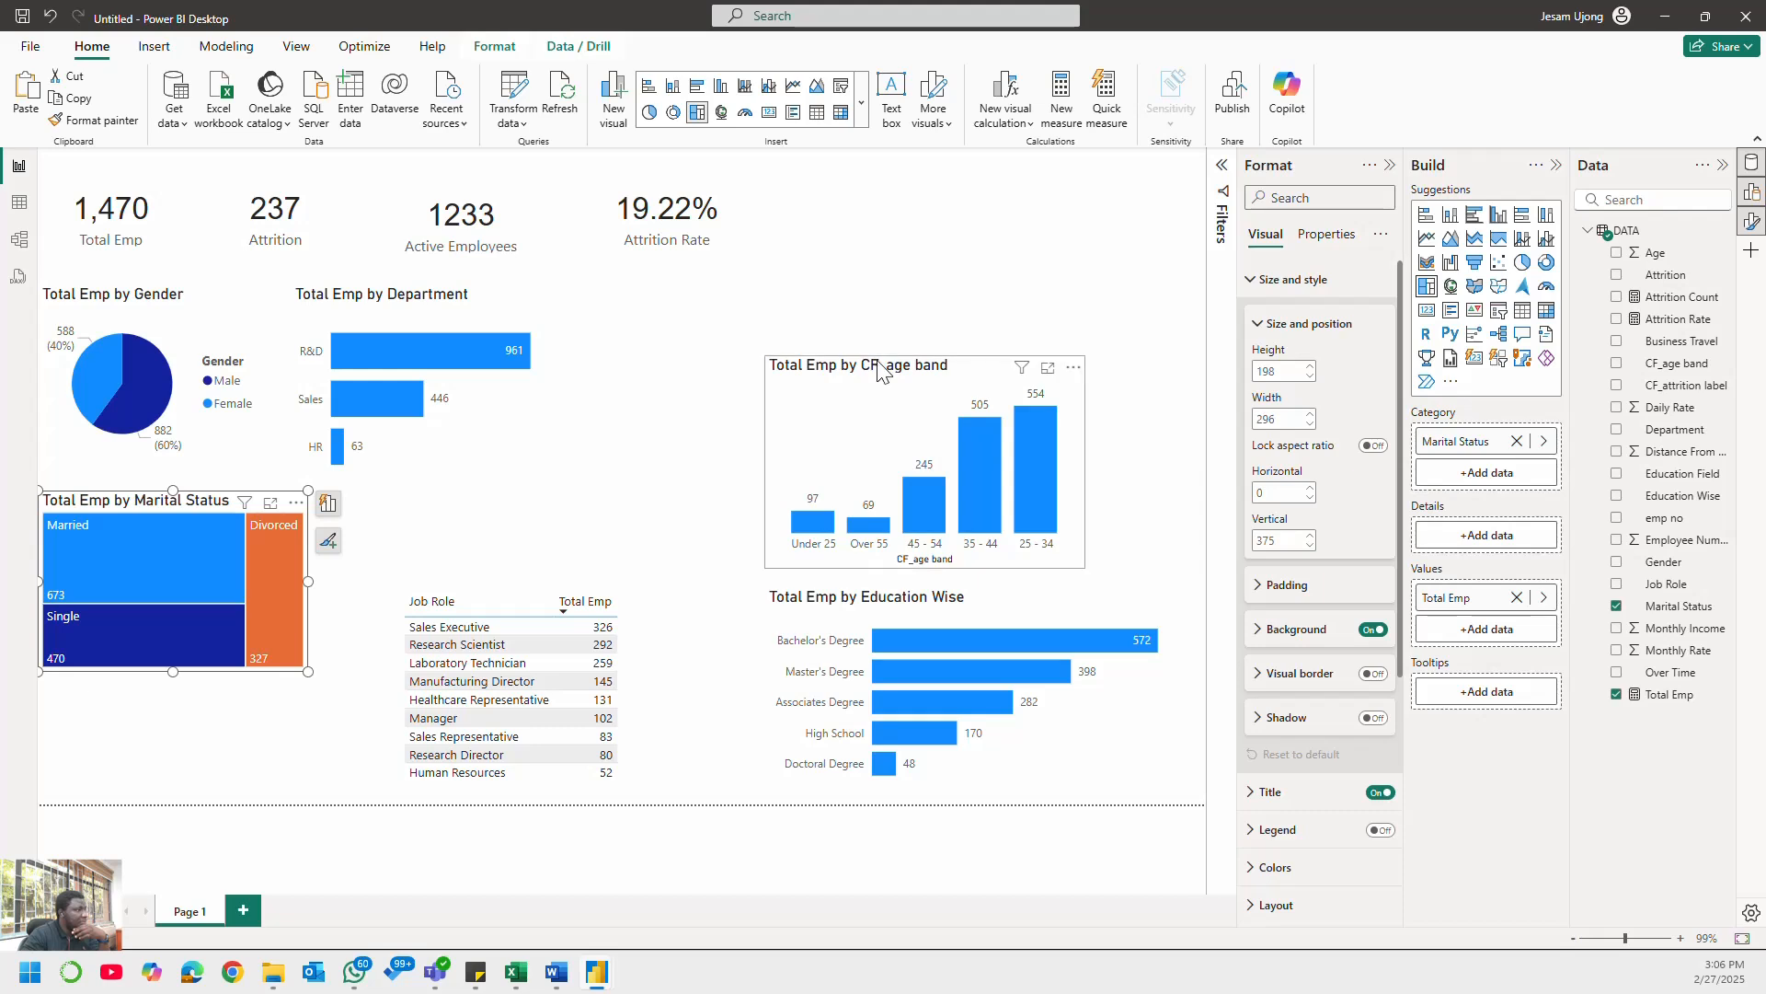
# - Place the age band chart, narrowed to about 330, beside the Department chart and the Marital Status treemap at the end of that row
pyautogui.moveTo(878, 369); pyautogui.dragTo(698, 328)
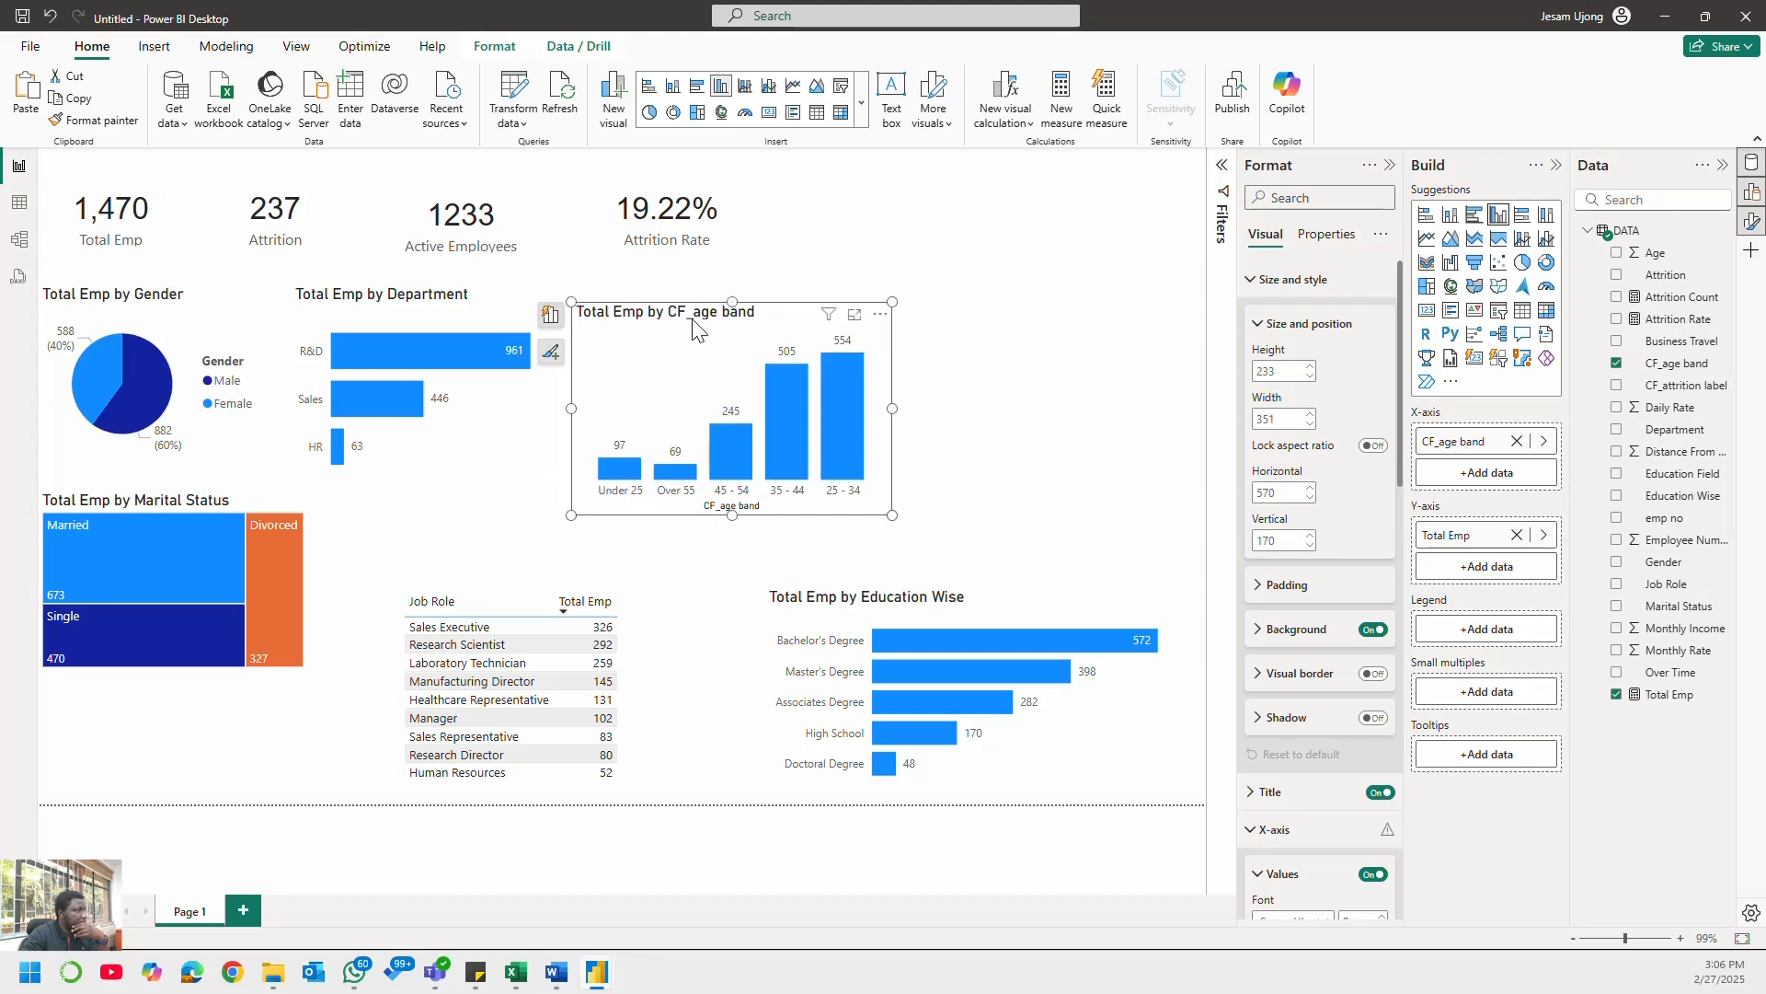
pyautogui.moveTo(888, 514); pyautogui.dragTo(870, 515)
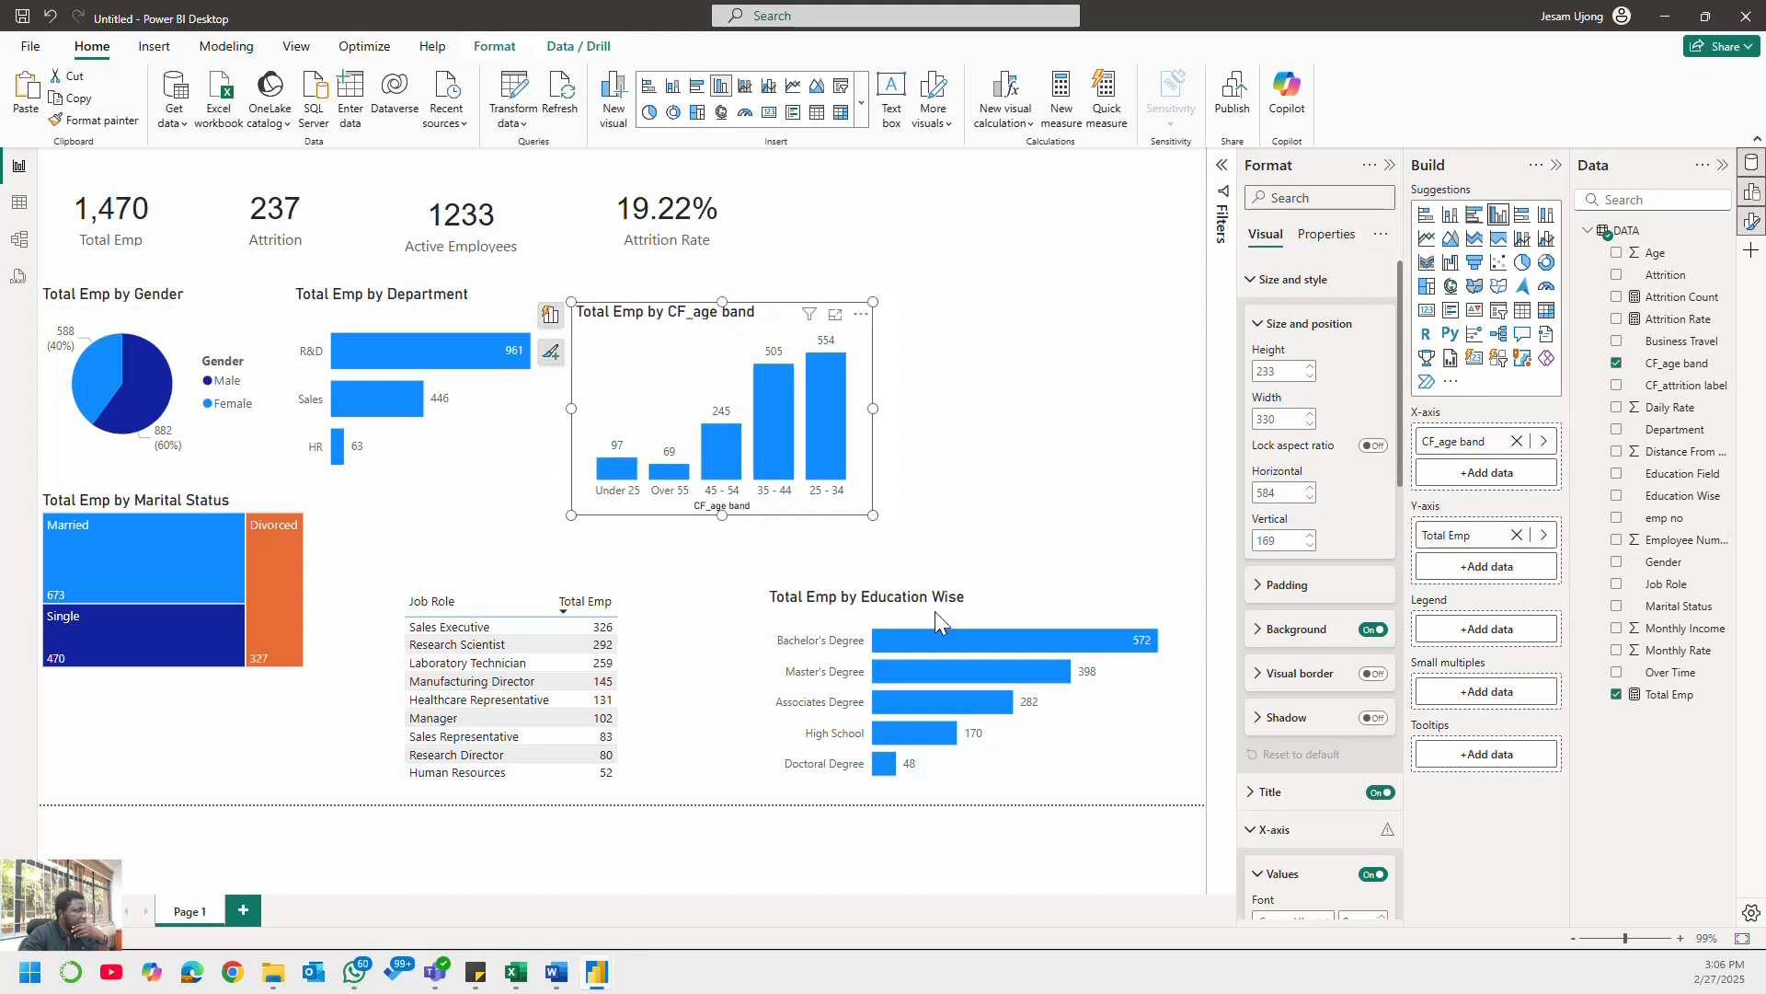
pyautogui.moveTo(993, 599); pyautogui.dragTo(341, 638)
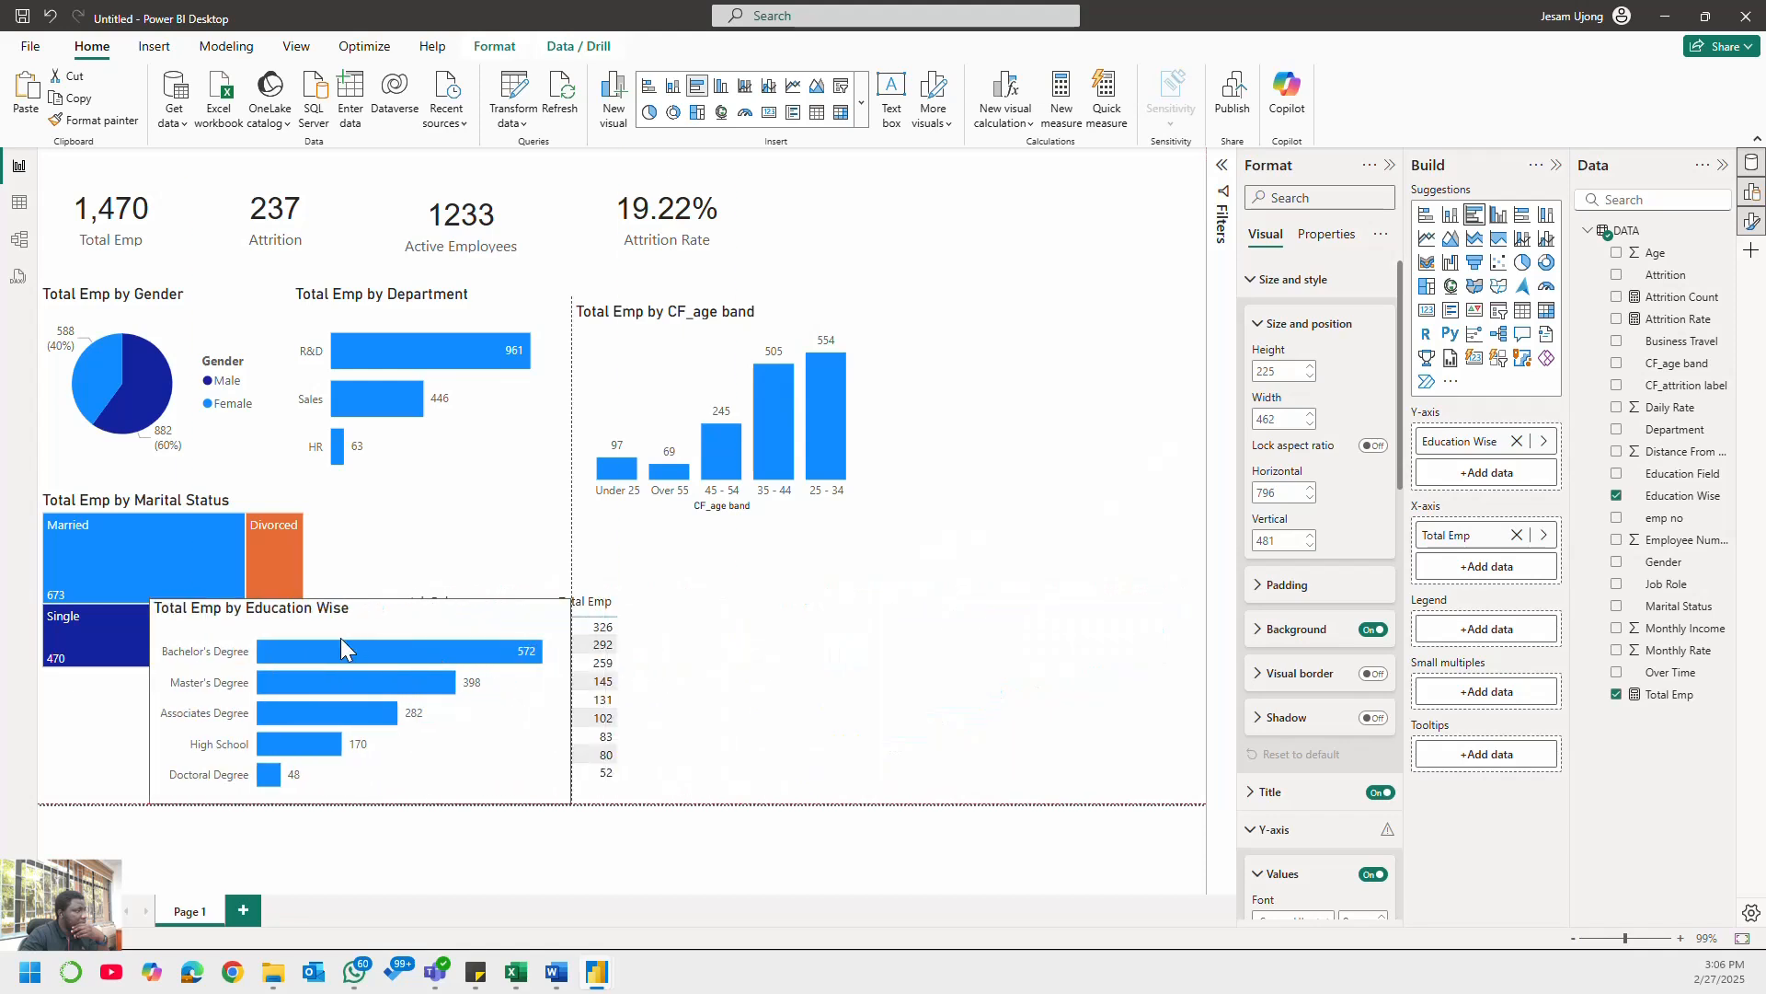
pyautogui.click(634, 788)
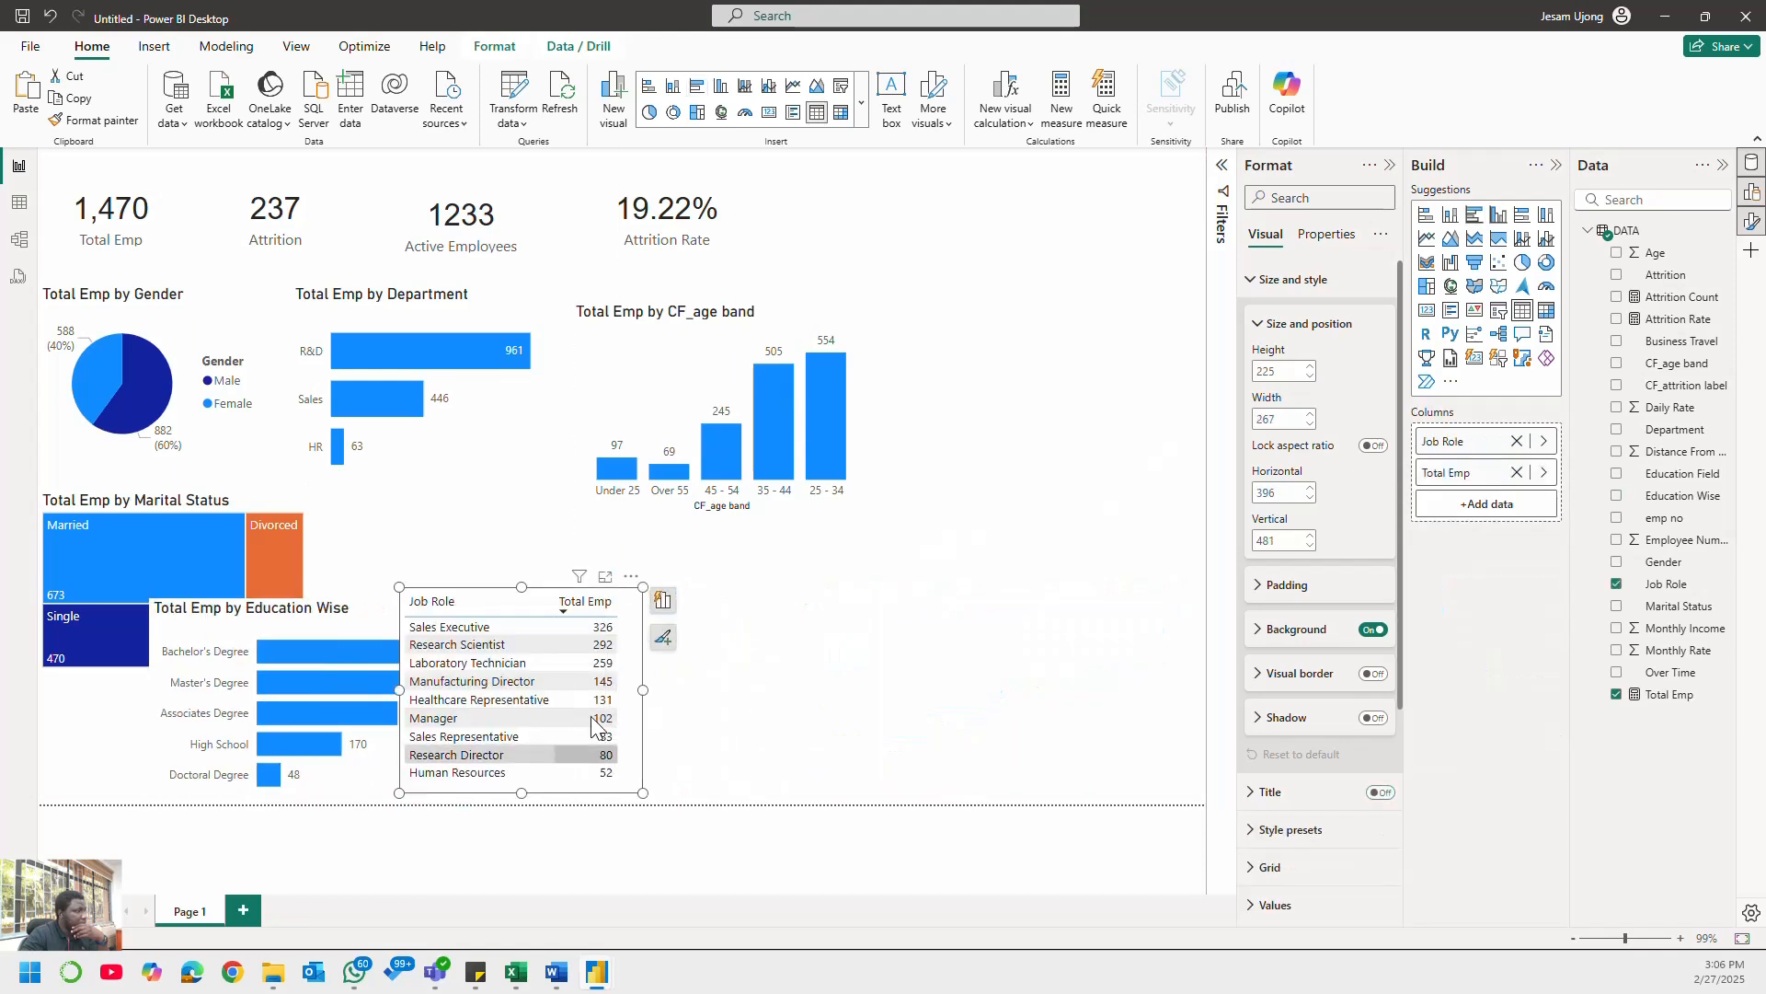
pyautogui.click(210, 499)
pyautogui.moveTo(210, 499); pyautogui.dragTo(1077, 315)
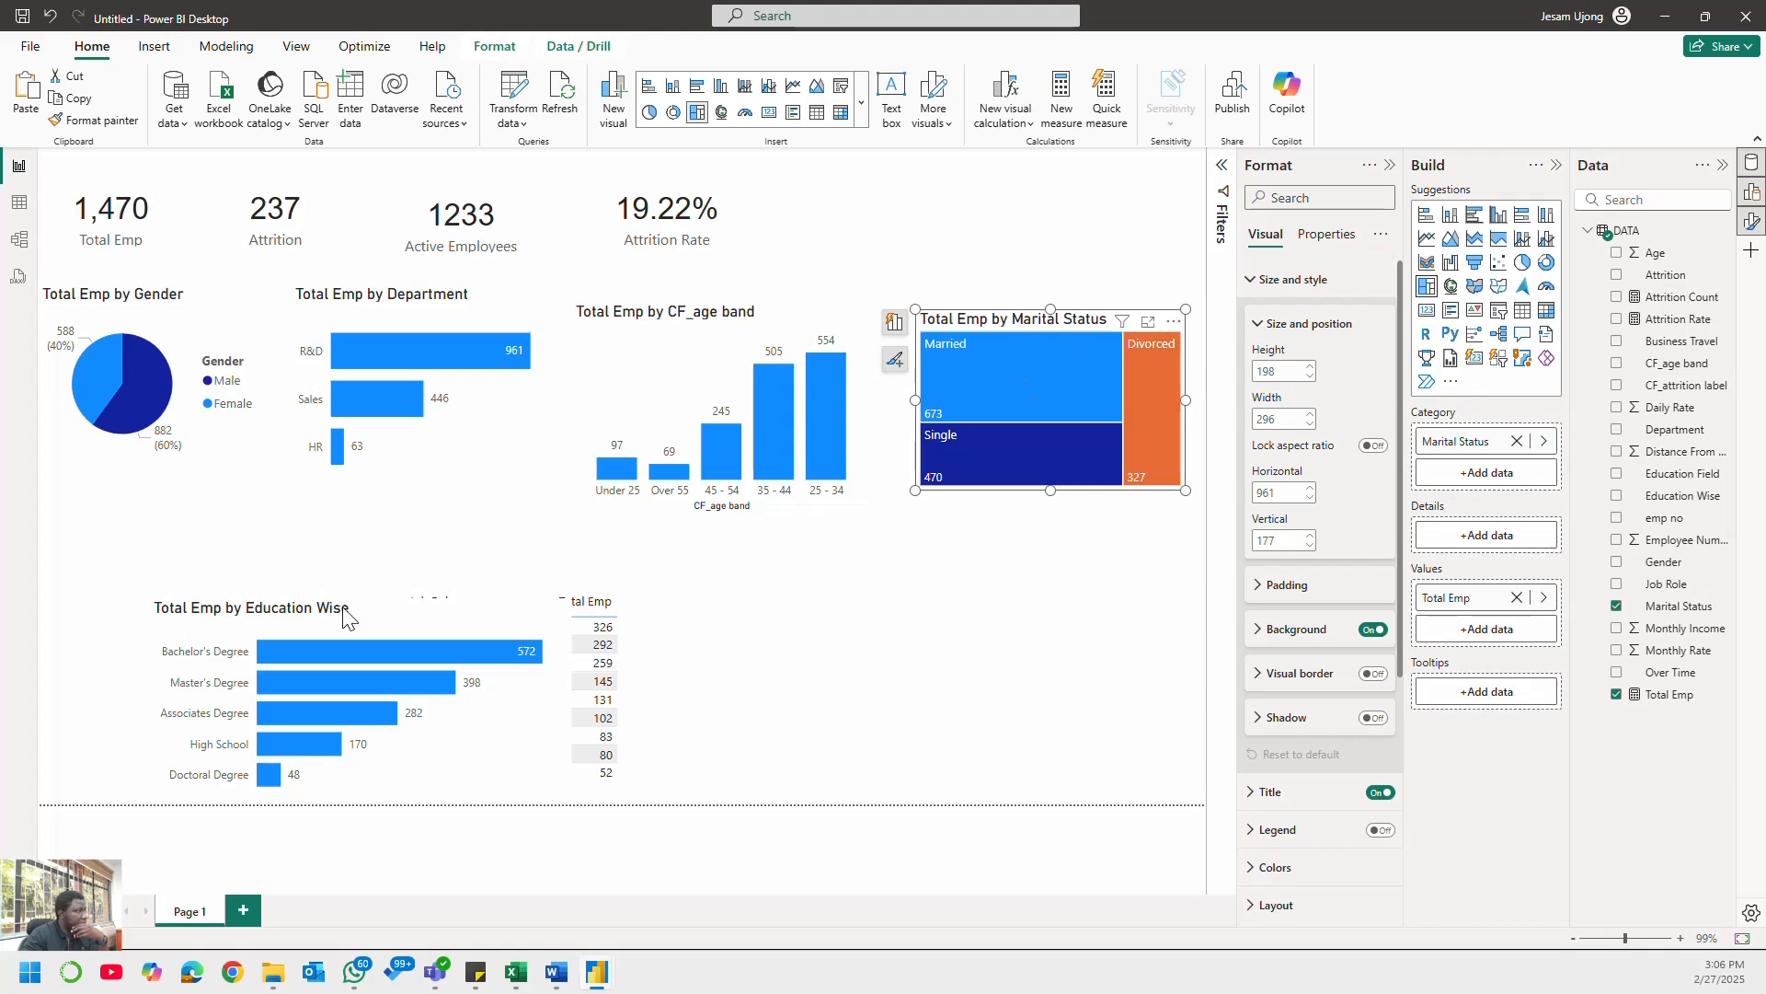
pyautogui.moveTo(347, 609); pyautogui.dragTo(1011, 632)
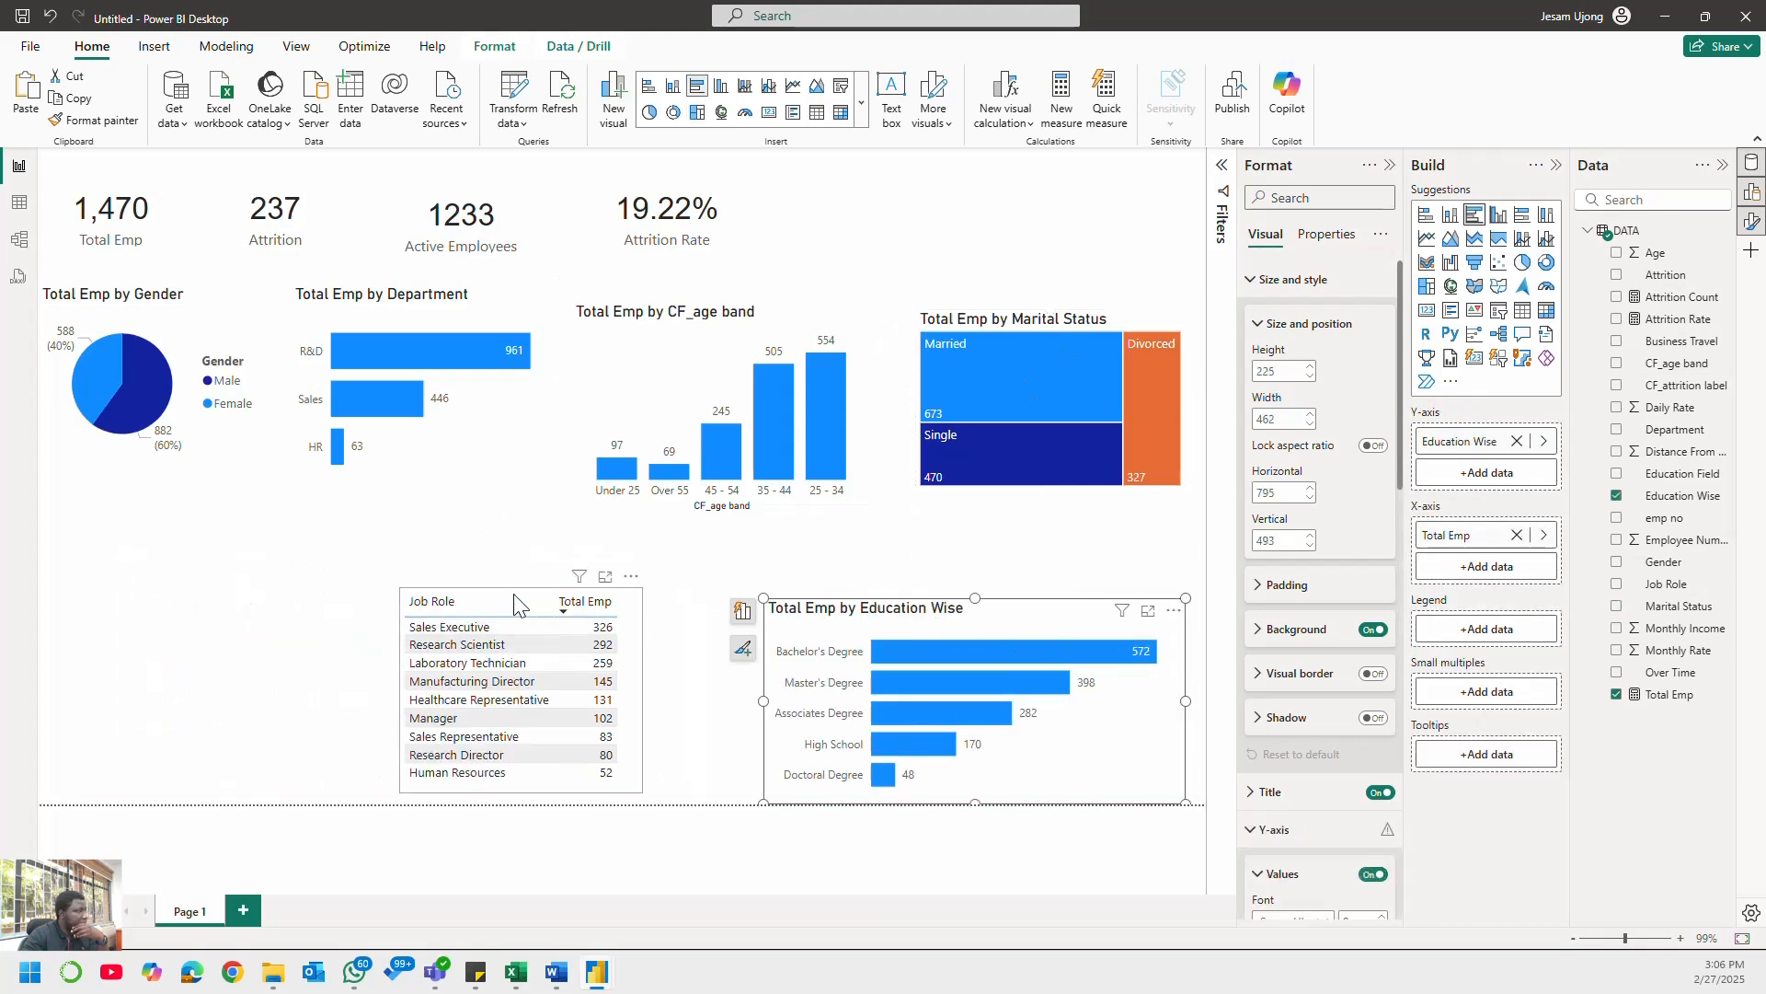
# - Move the Job Role table beneath the Gender chart, convert it to a clustered bar chart and enlarge it to about 270 by 262
pyautogui.moveTo(514, 603); pyautogui.dragTo(178, 498)
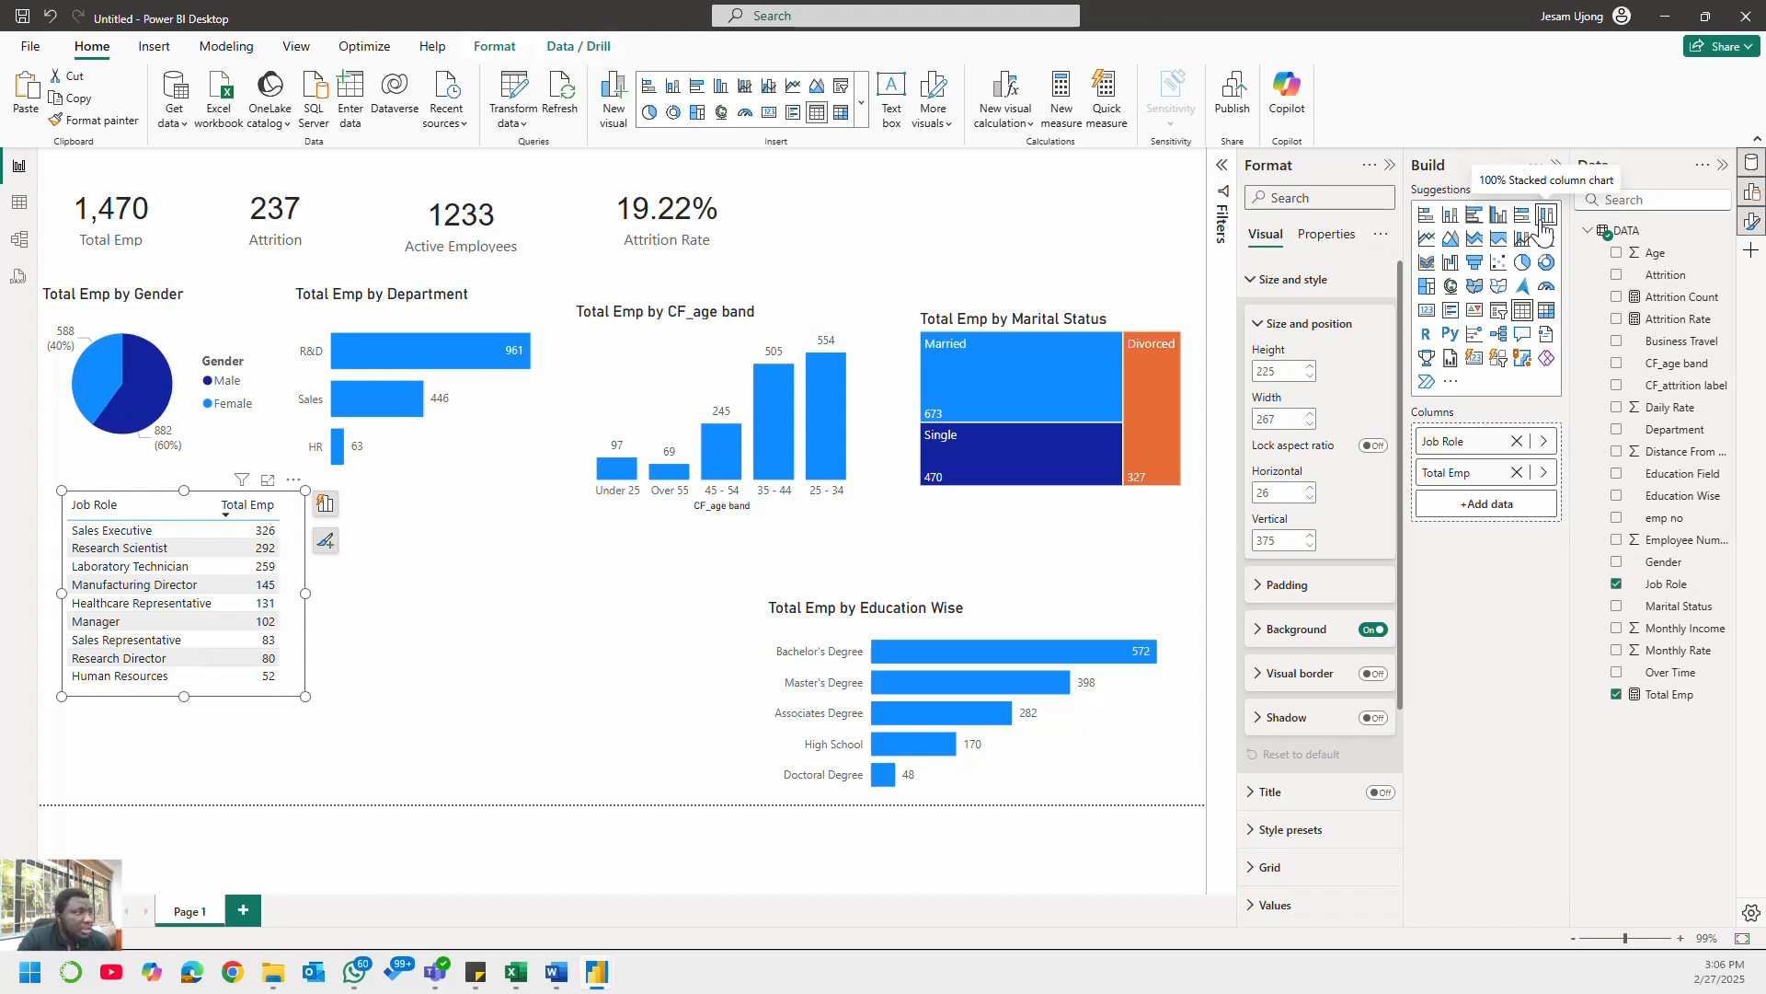
pyautogui.click(1474, 215)
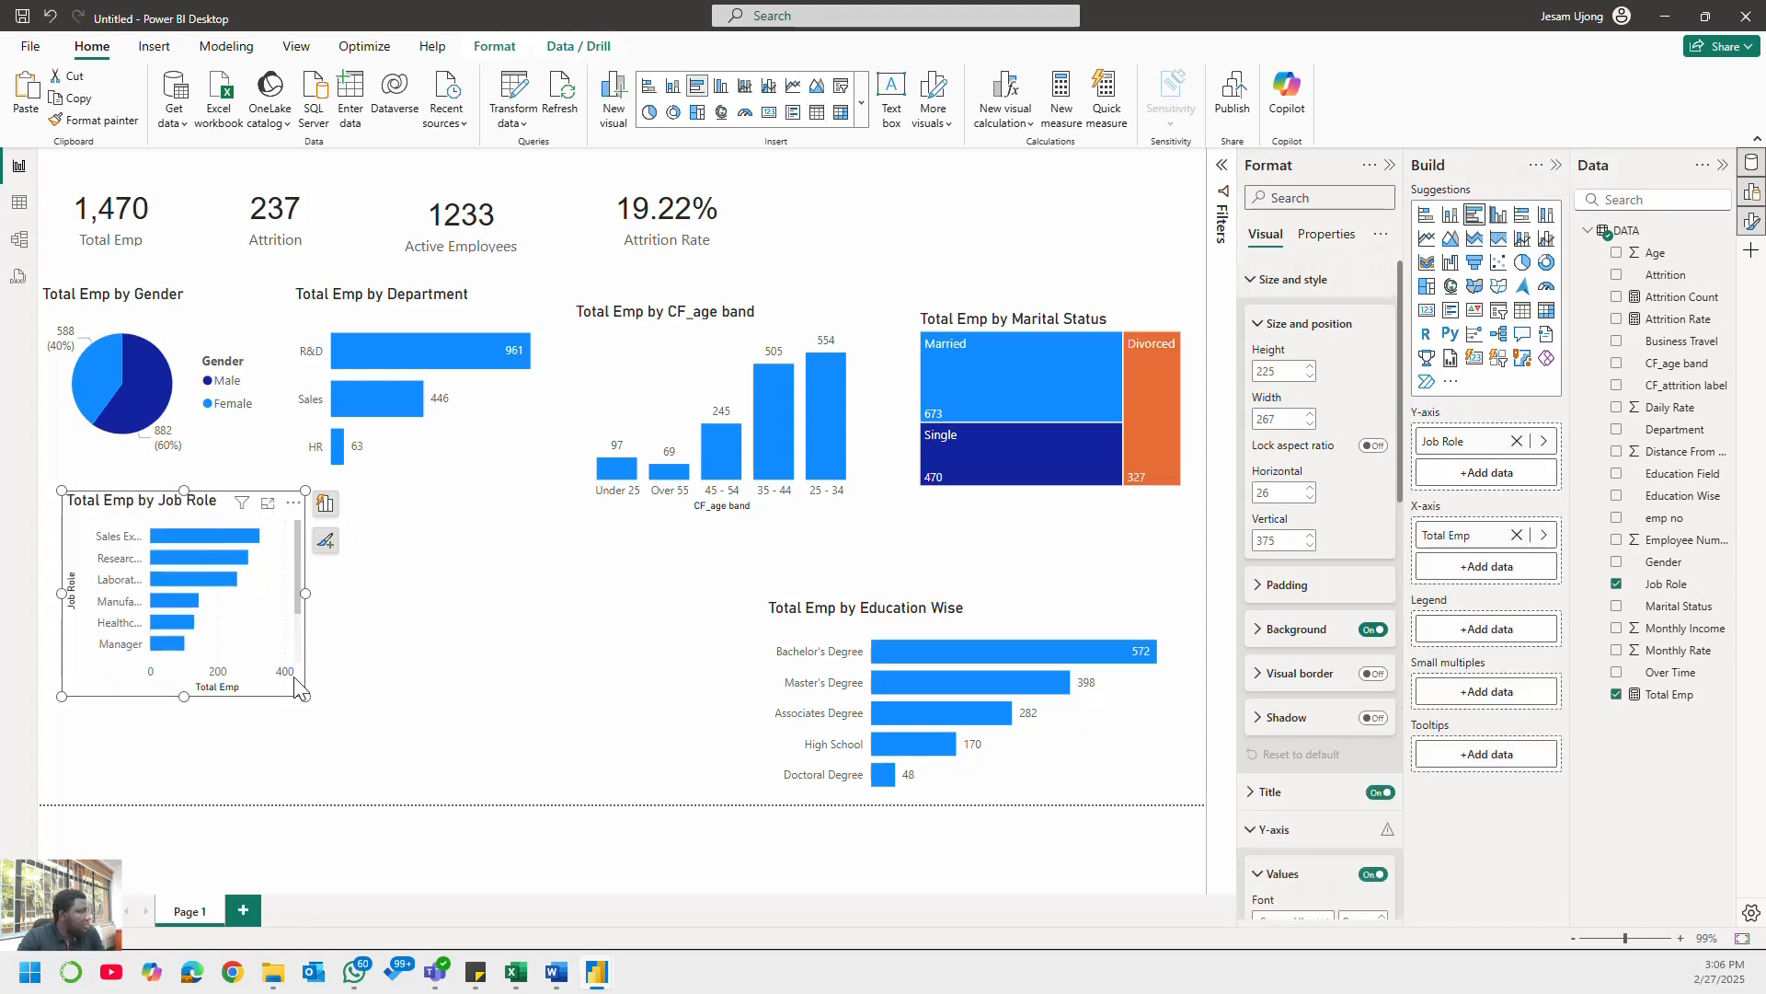
pyautogui.moveTo(303, 697); pyautogui.dragTo(309, 730)
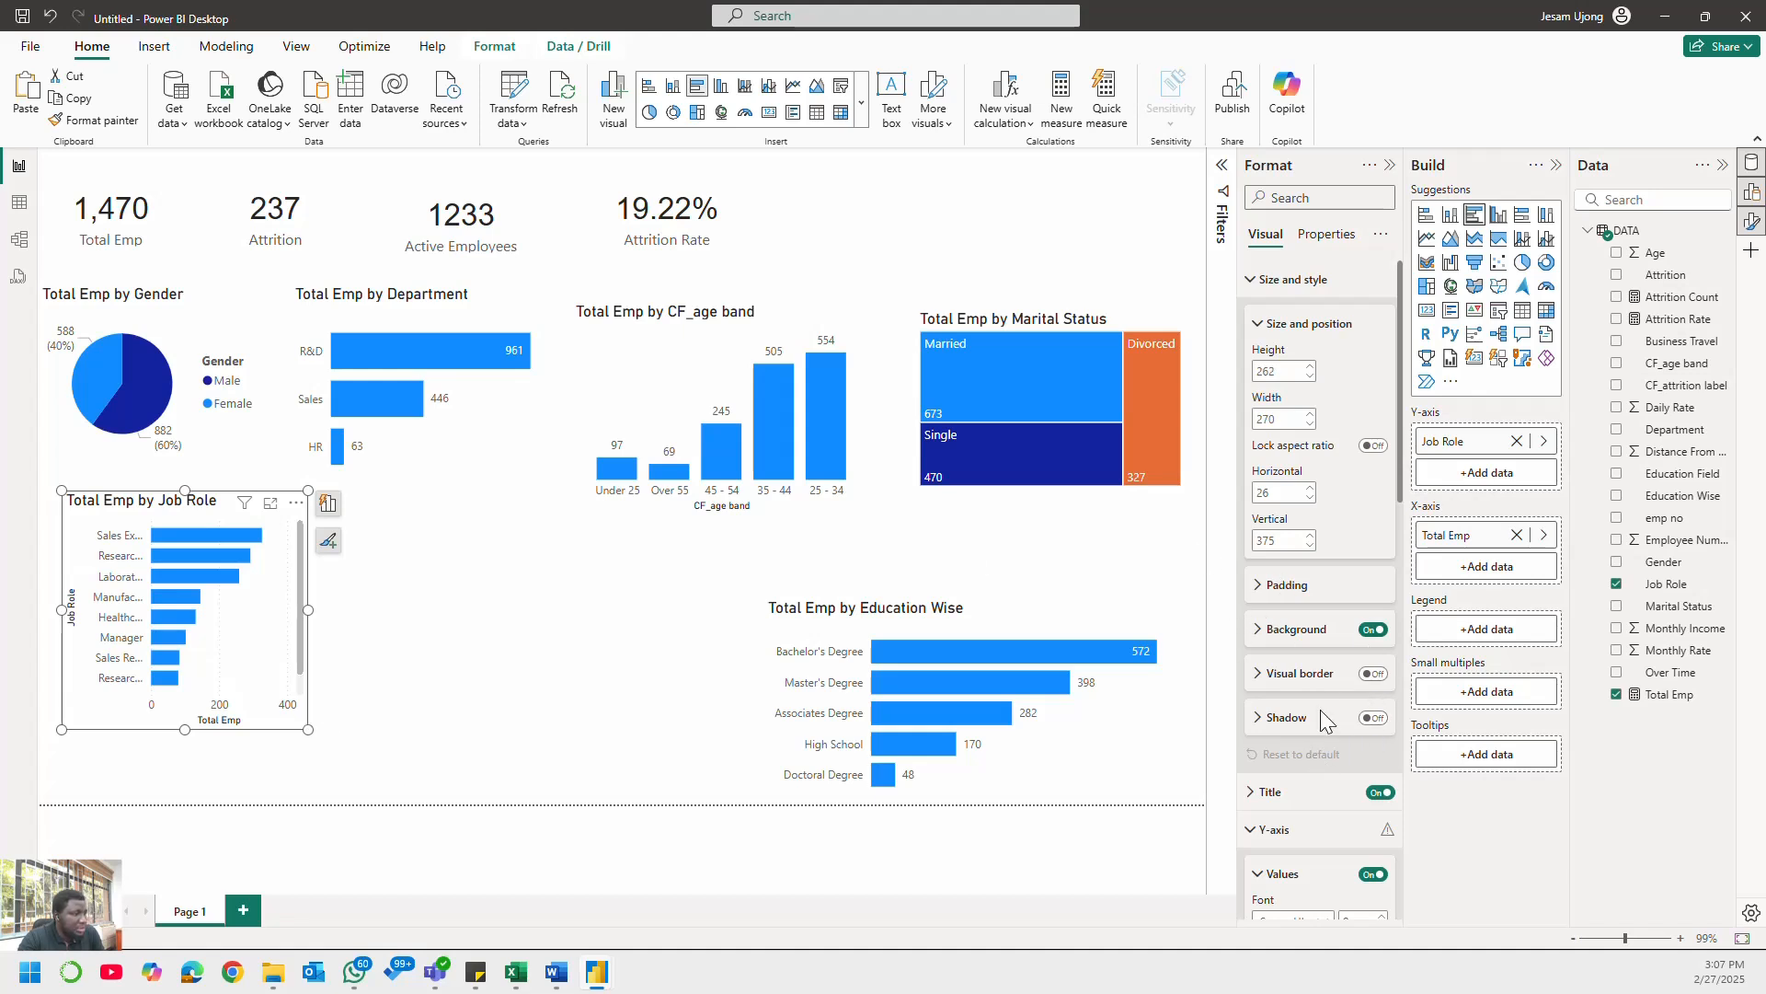
# - Turn on the Job Role chart's data labels and turn off its X-axis values and X-axis title
pyautogui.scroll(-6, 1322, 710)
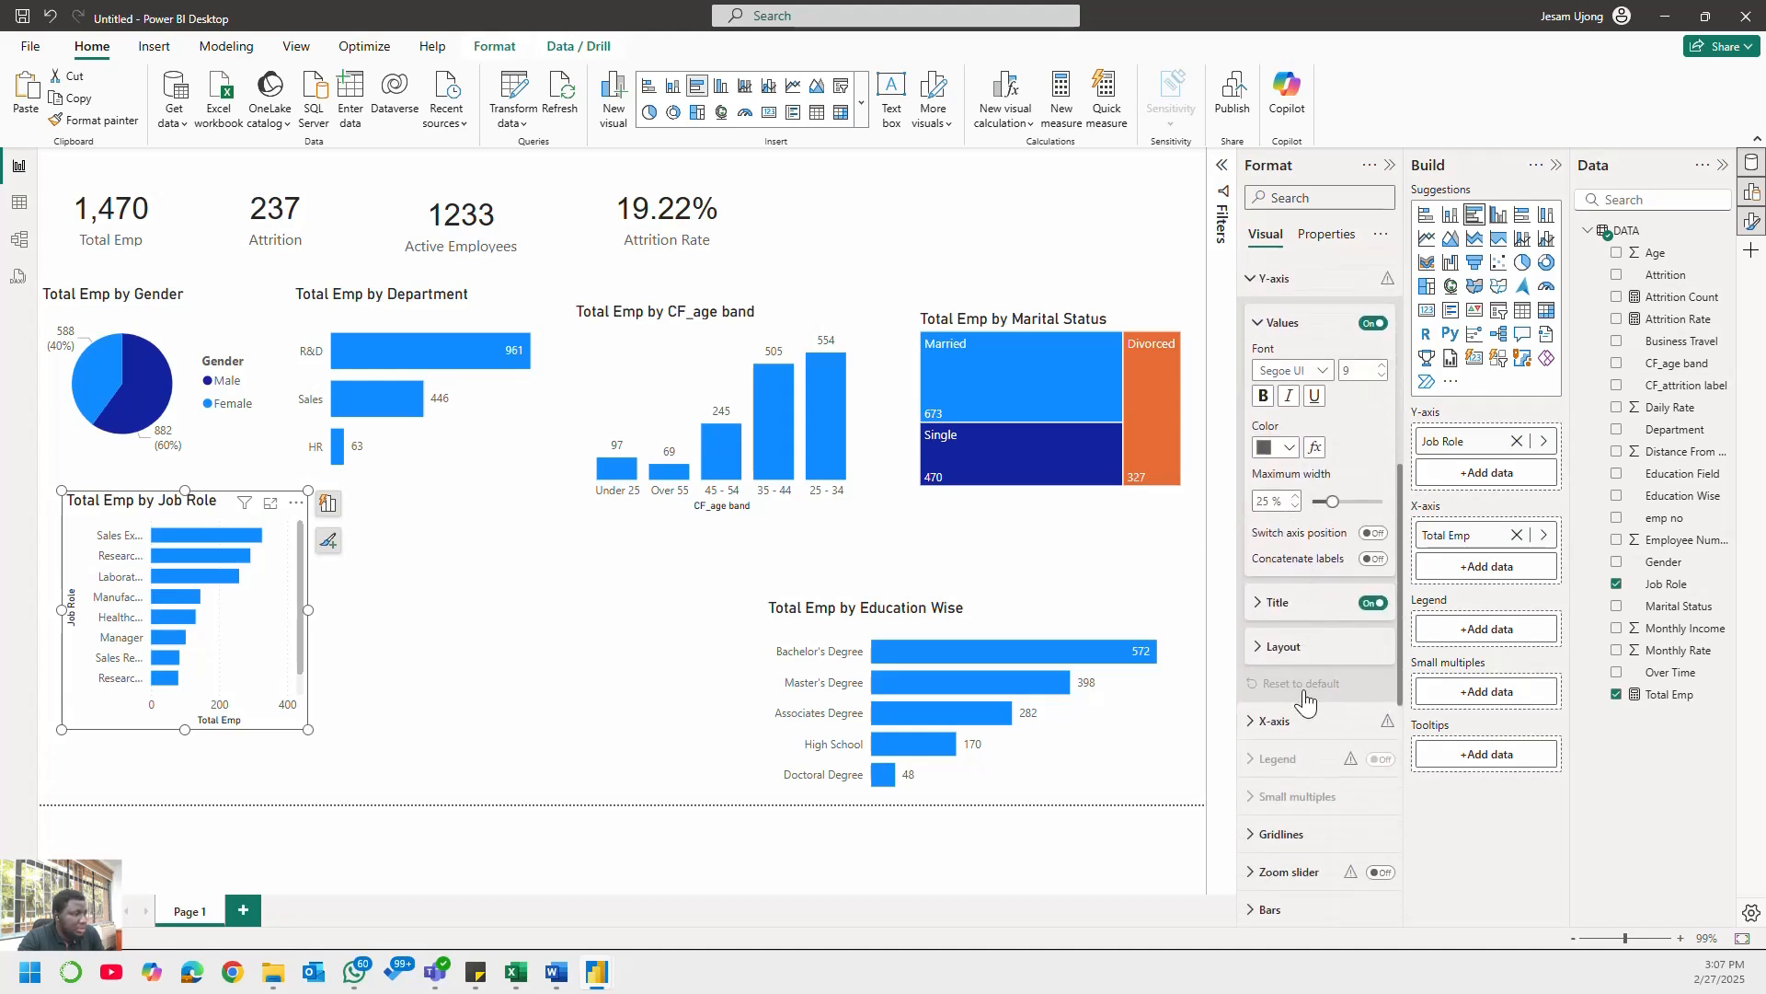
pyautogui.scroll(-2, 1307, 703)
pyautogui.click(1380, 764)
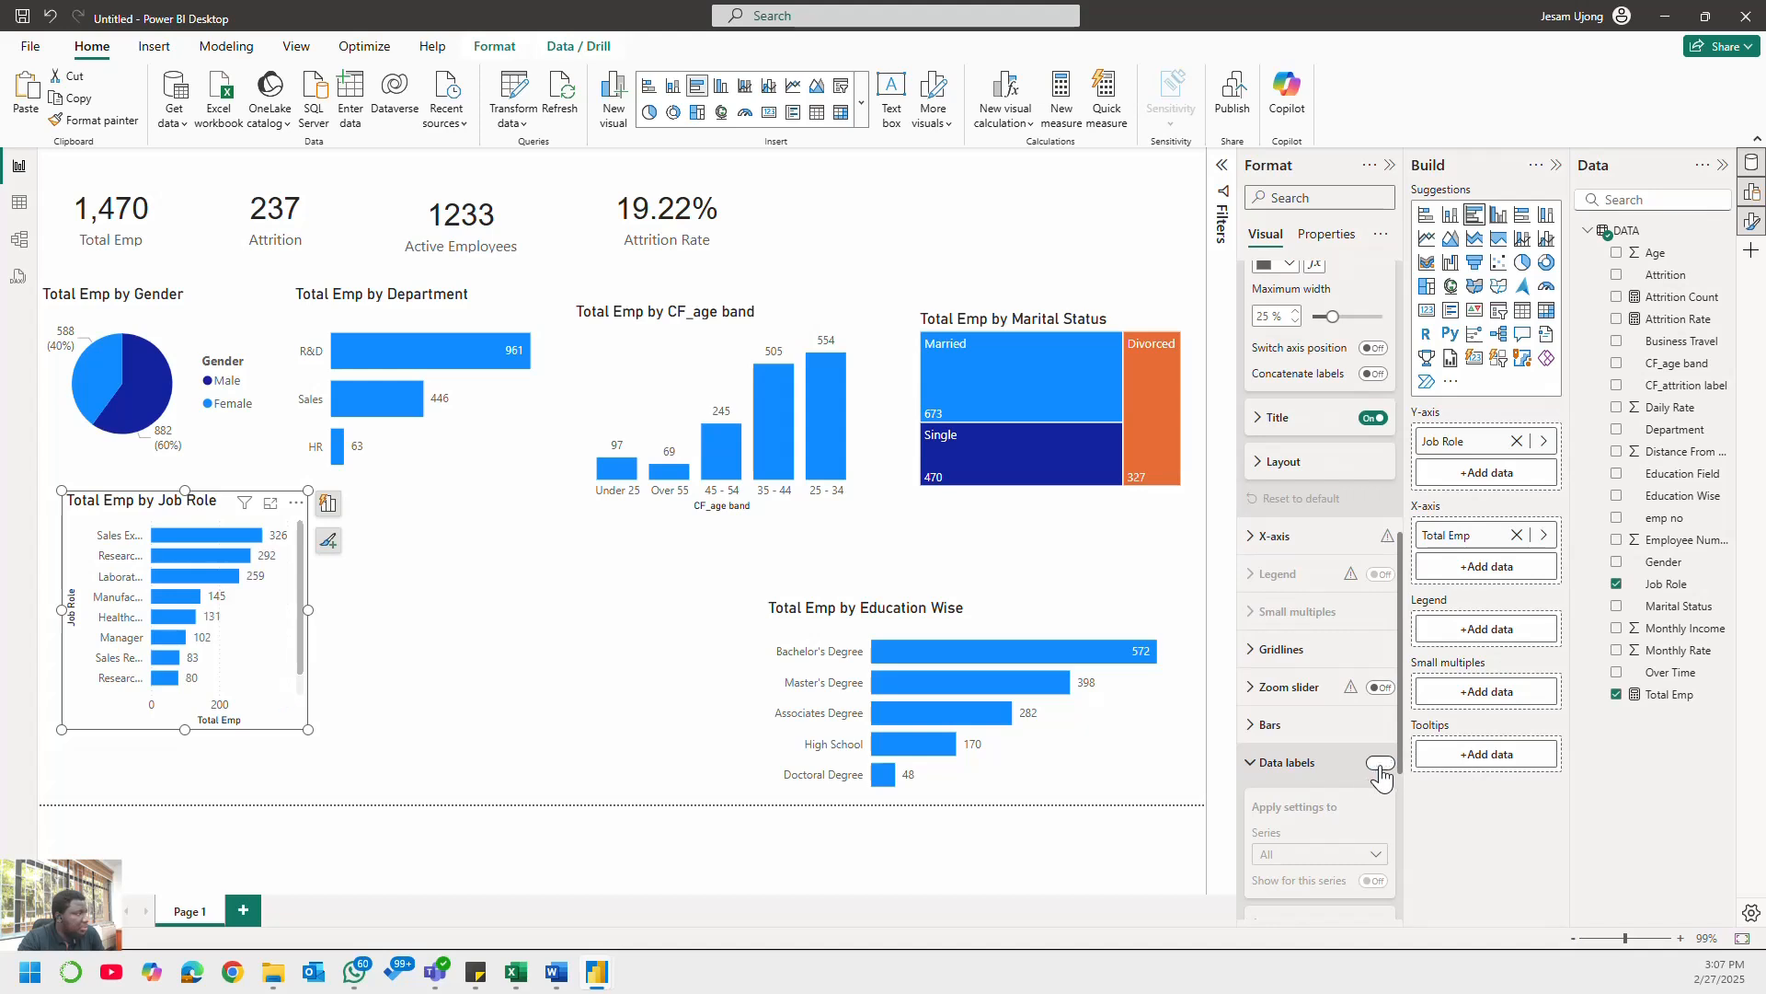
pyautogui.scroll(8, 1332, 466)
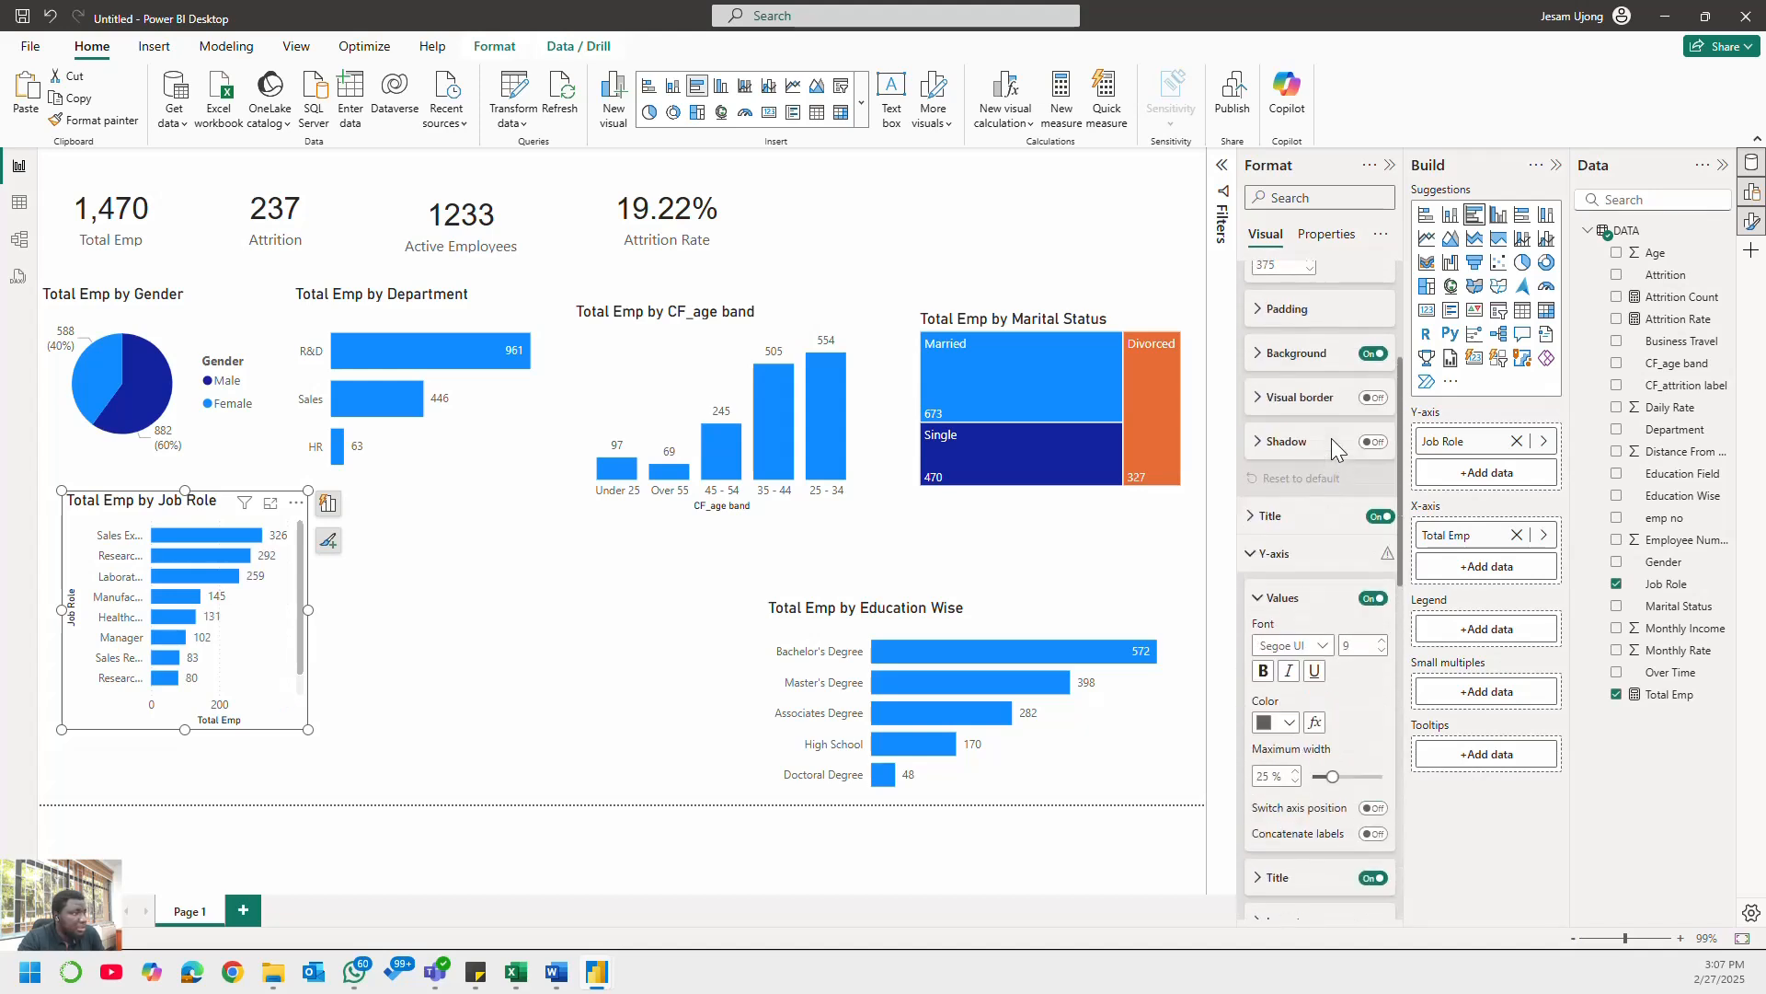
pyautogui.click(1270, 280)
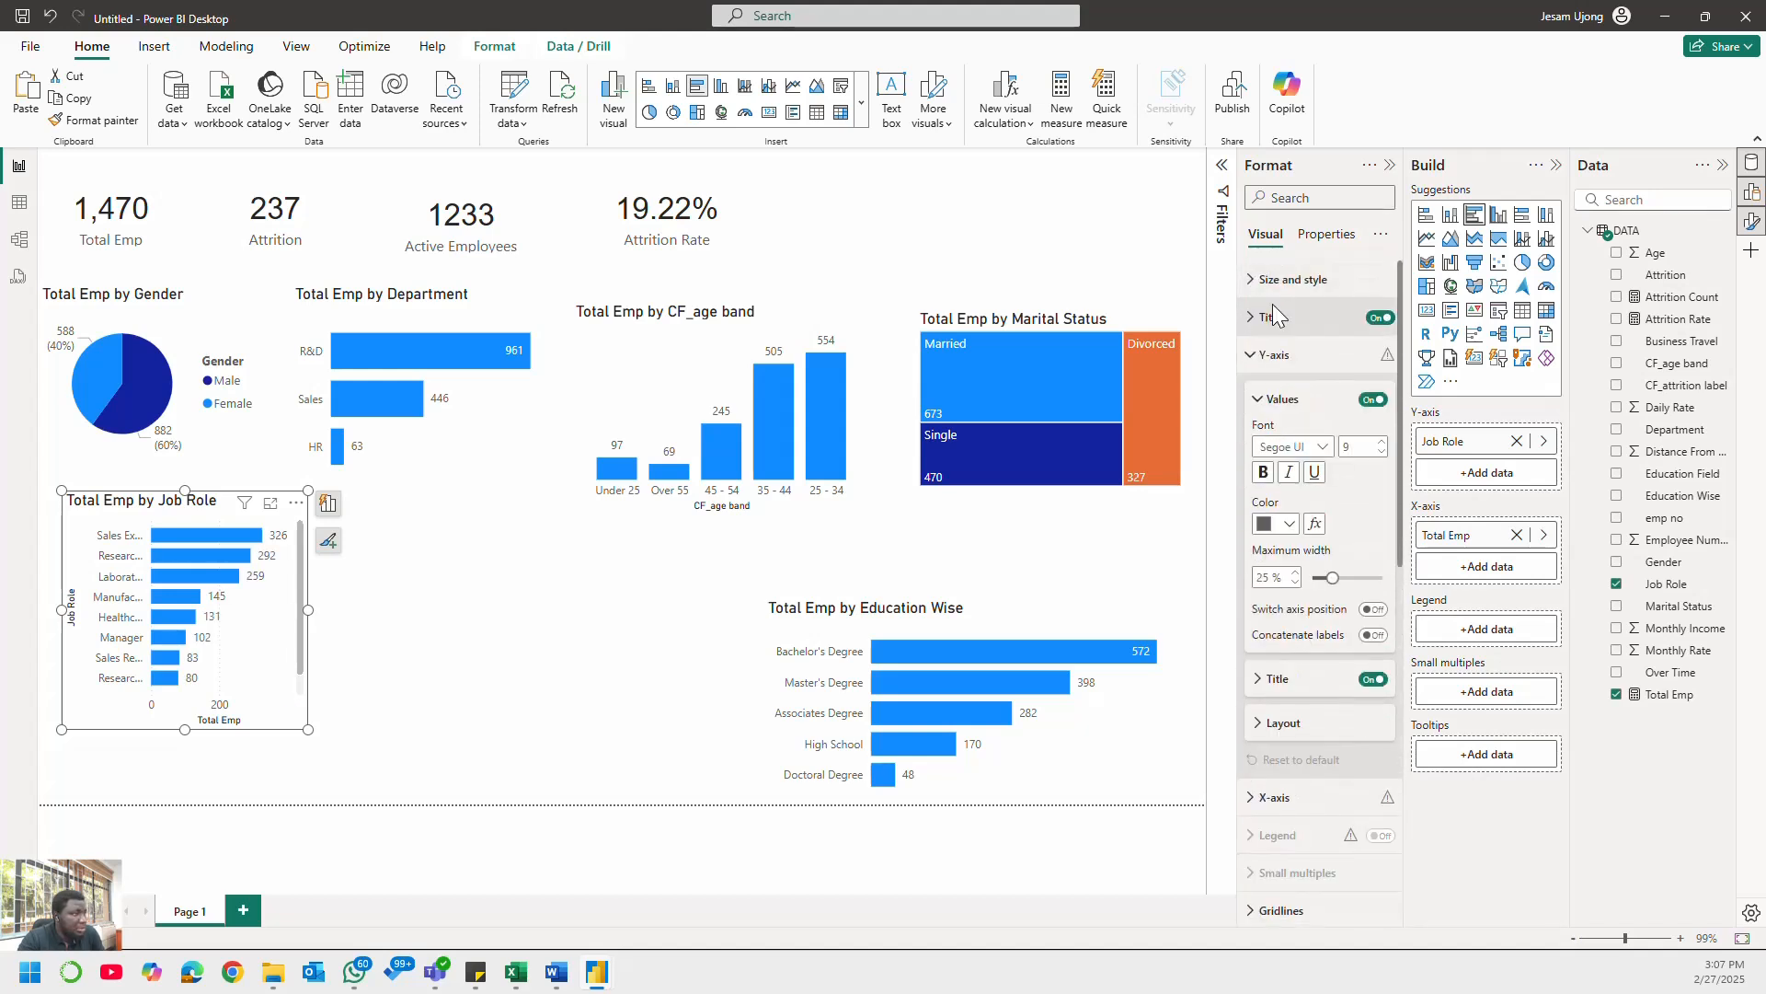
pyautogui.click(1251, 357)
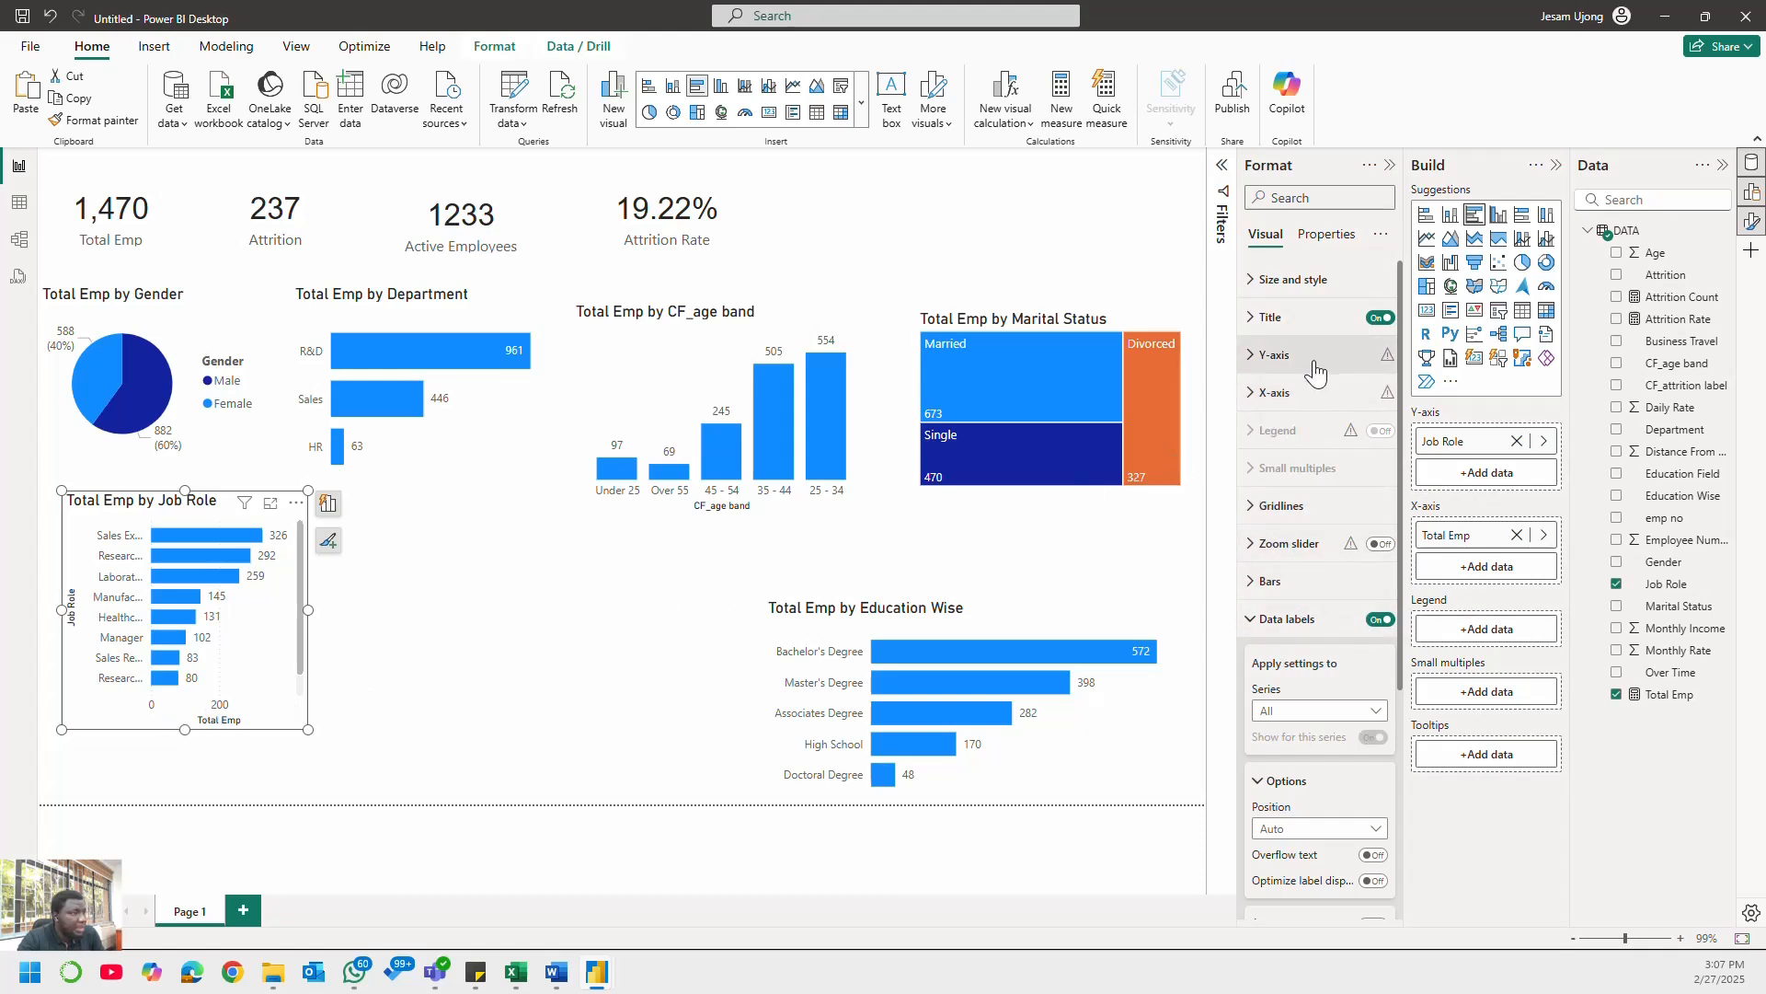
pyautogui.click(1274, 391)
pyautogui.click(1372, 630)
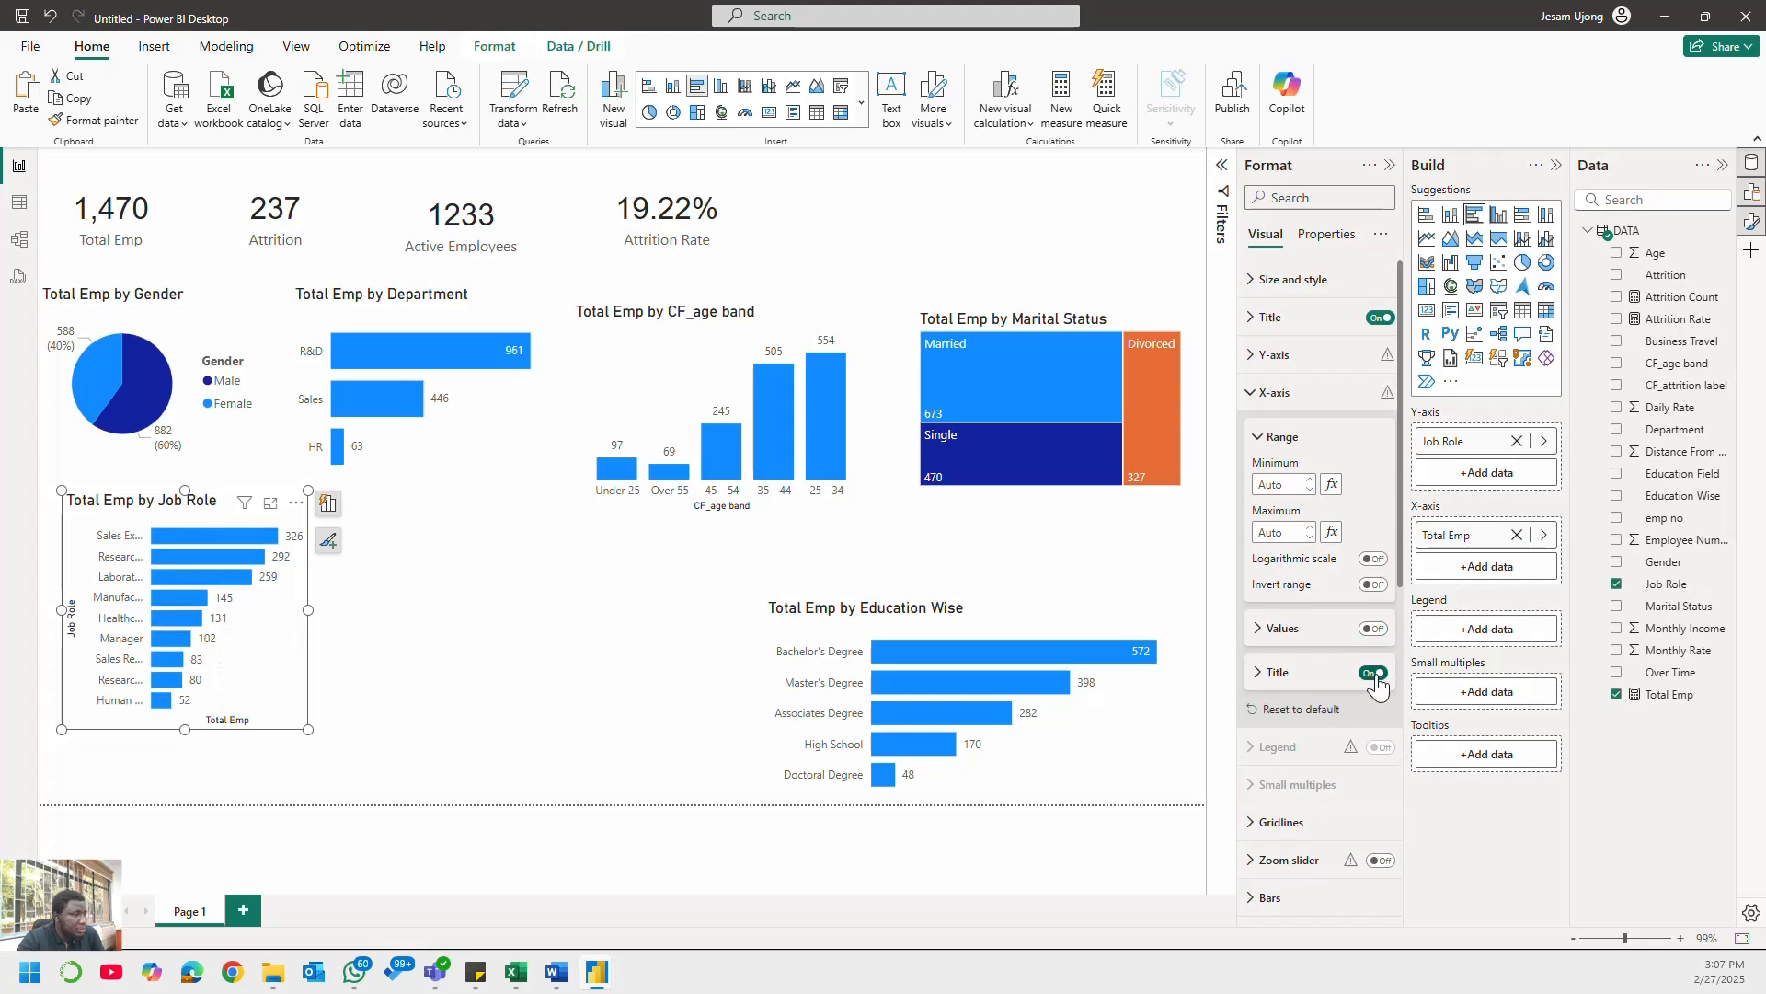
pyautogui.click(1373, 672)
pyautogui.click(1279, 396)
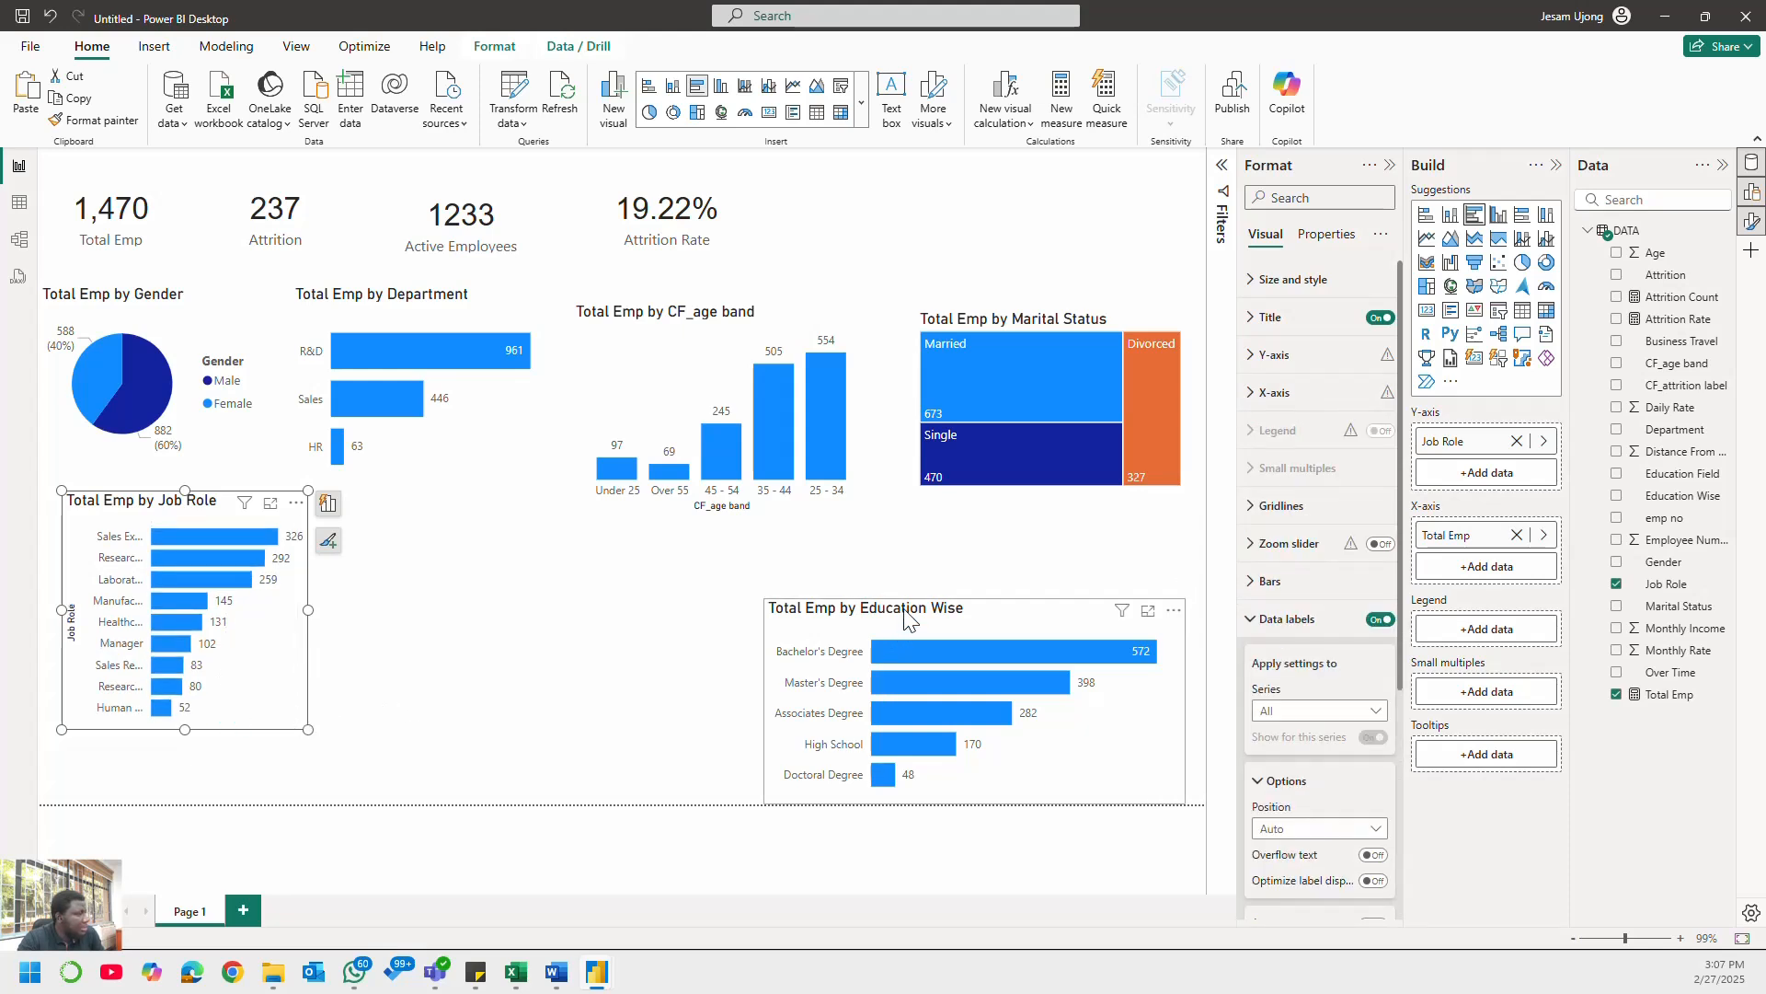
# - Place the Education Wise chart beside the Job Role chart, resize it to fit, and tighten the Job Role and age band charts' positions
pyautogui.moveTo(906, 616); pyautogui.dragTo(490, 525)
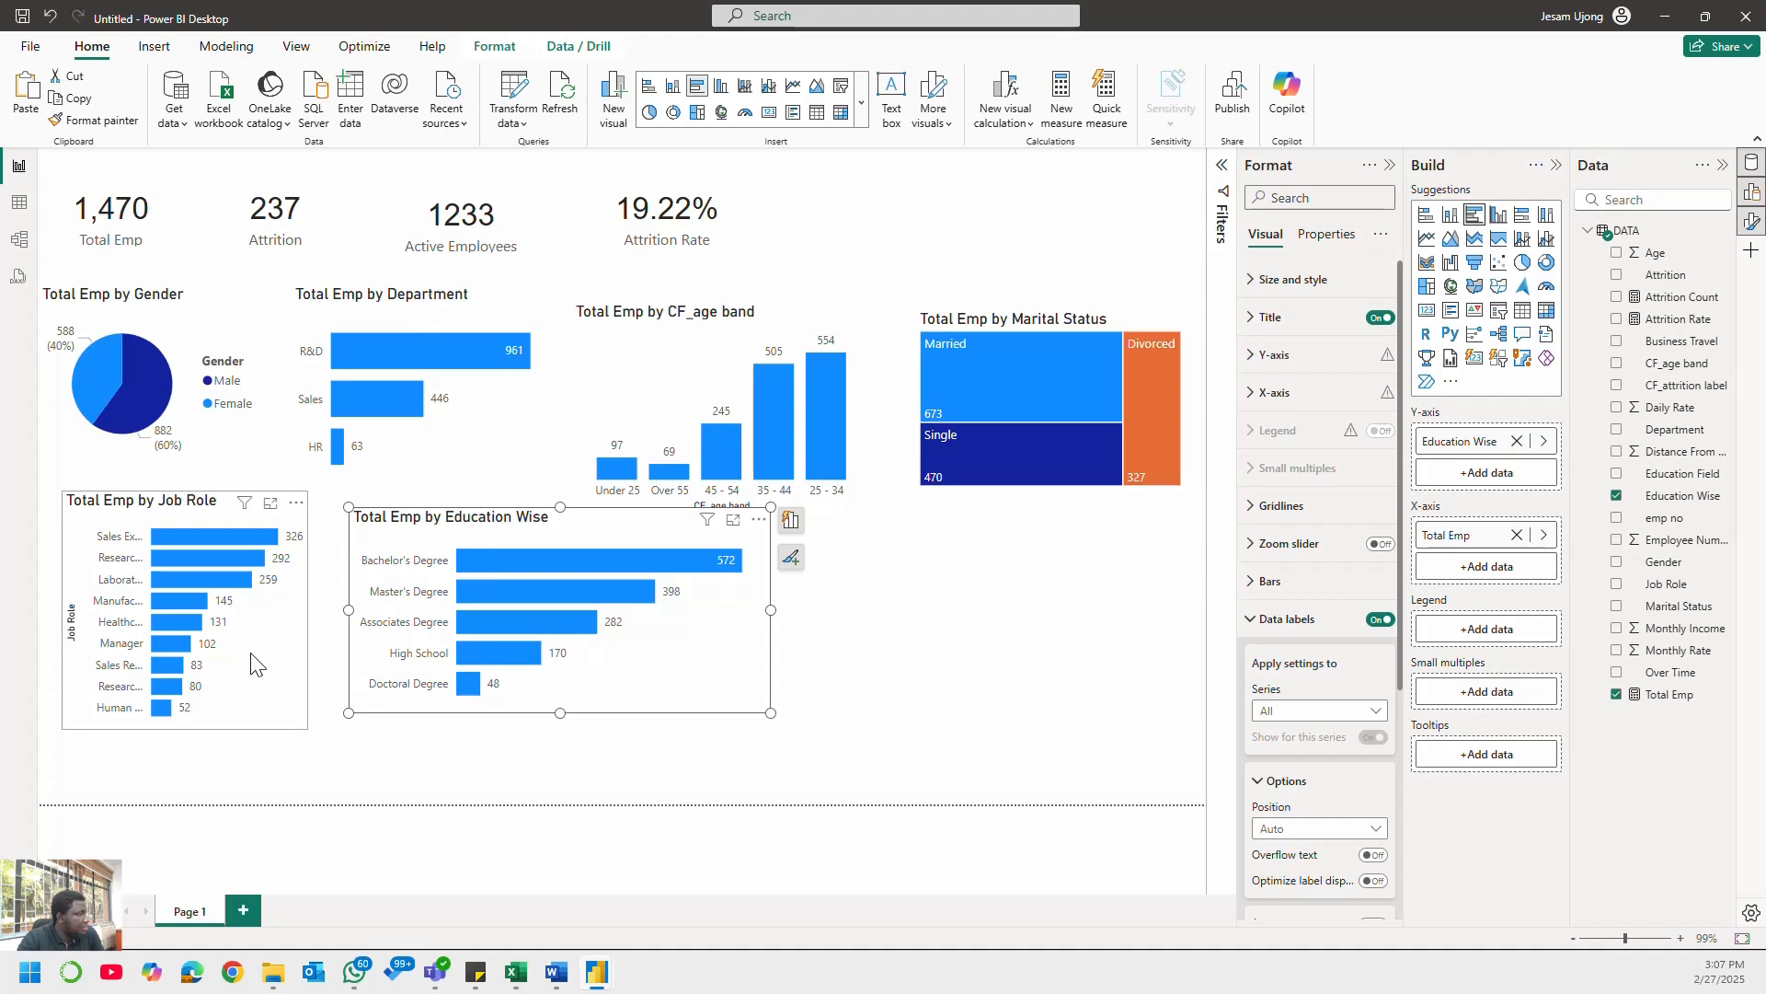
pyautogui.moveTo(255, 662); pyautogui.dragTo(237, 643)
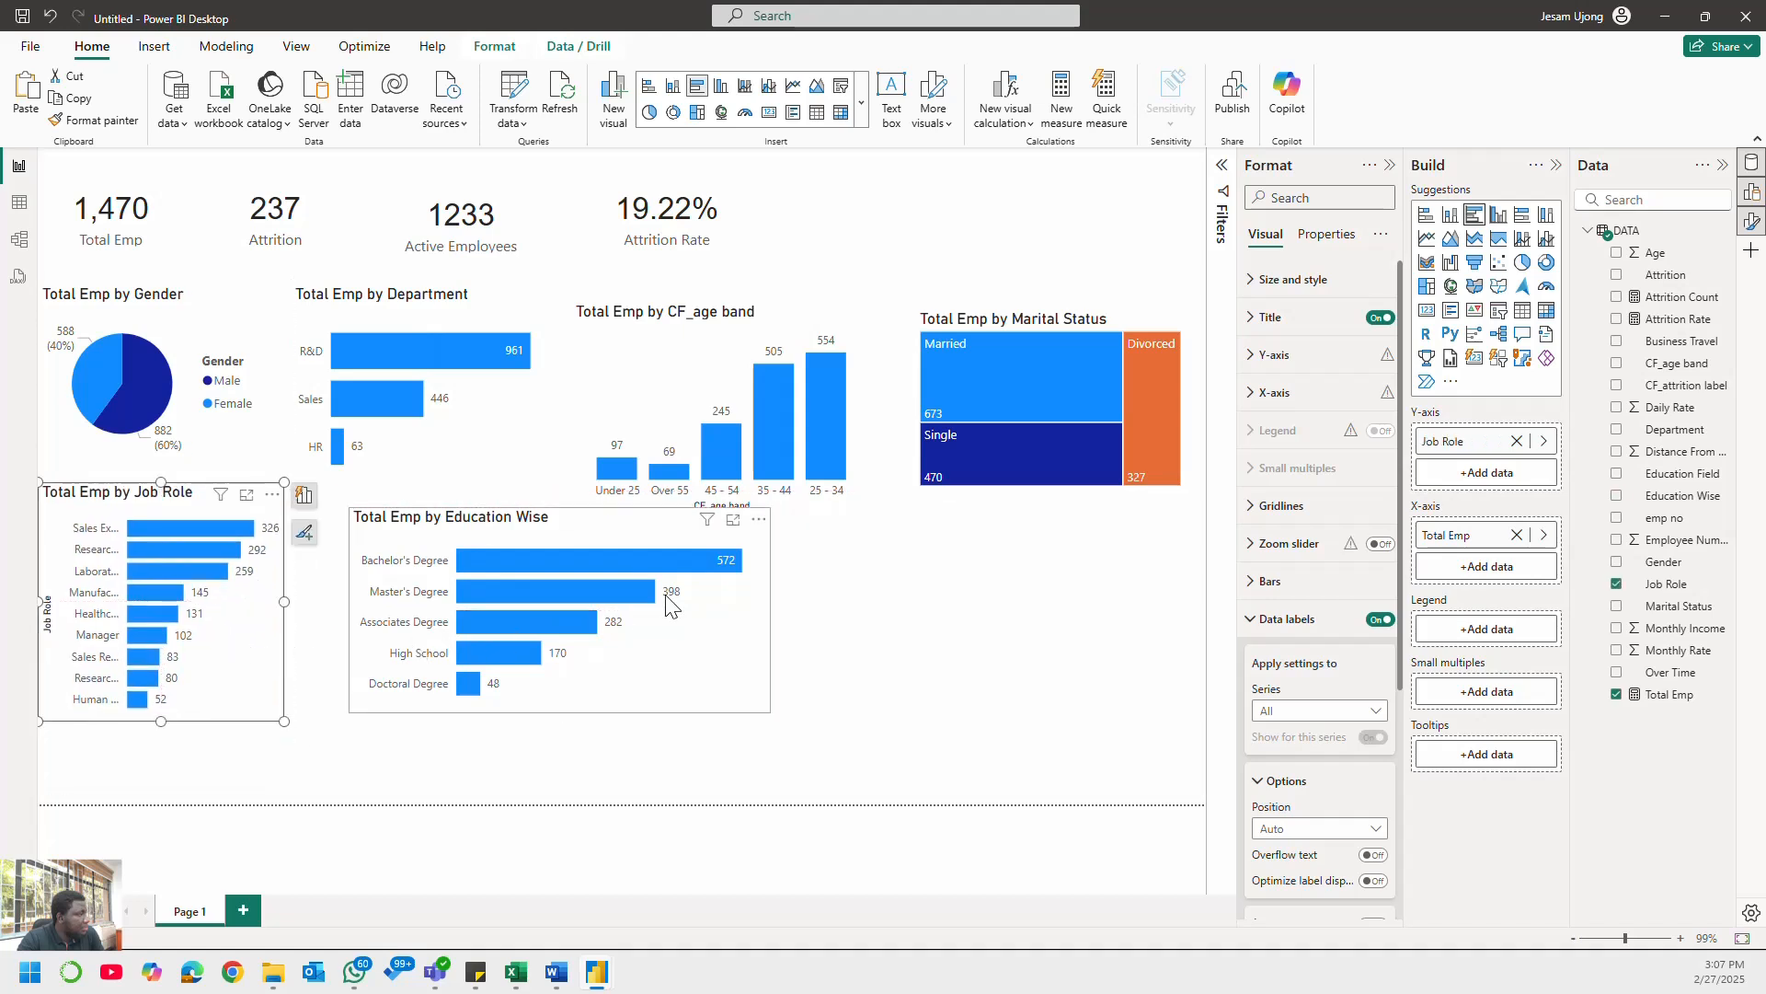
pyautogui.moveTo(816, 505); pyautogui.dragTo(820, 484)
pyautogui.moveTo(694, 643); pyautogui.dragTo(646, 651)
pyautogui.moveTo(722, 699); pyautogui.dragTo(692, 721)
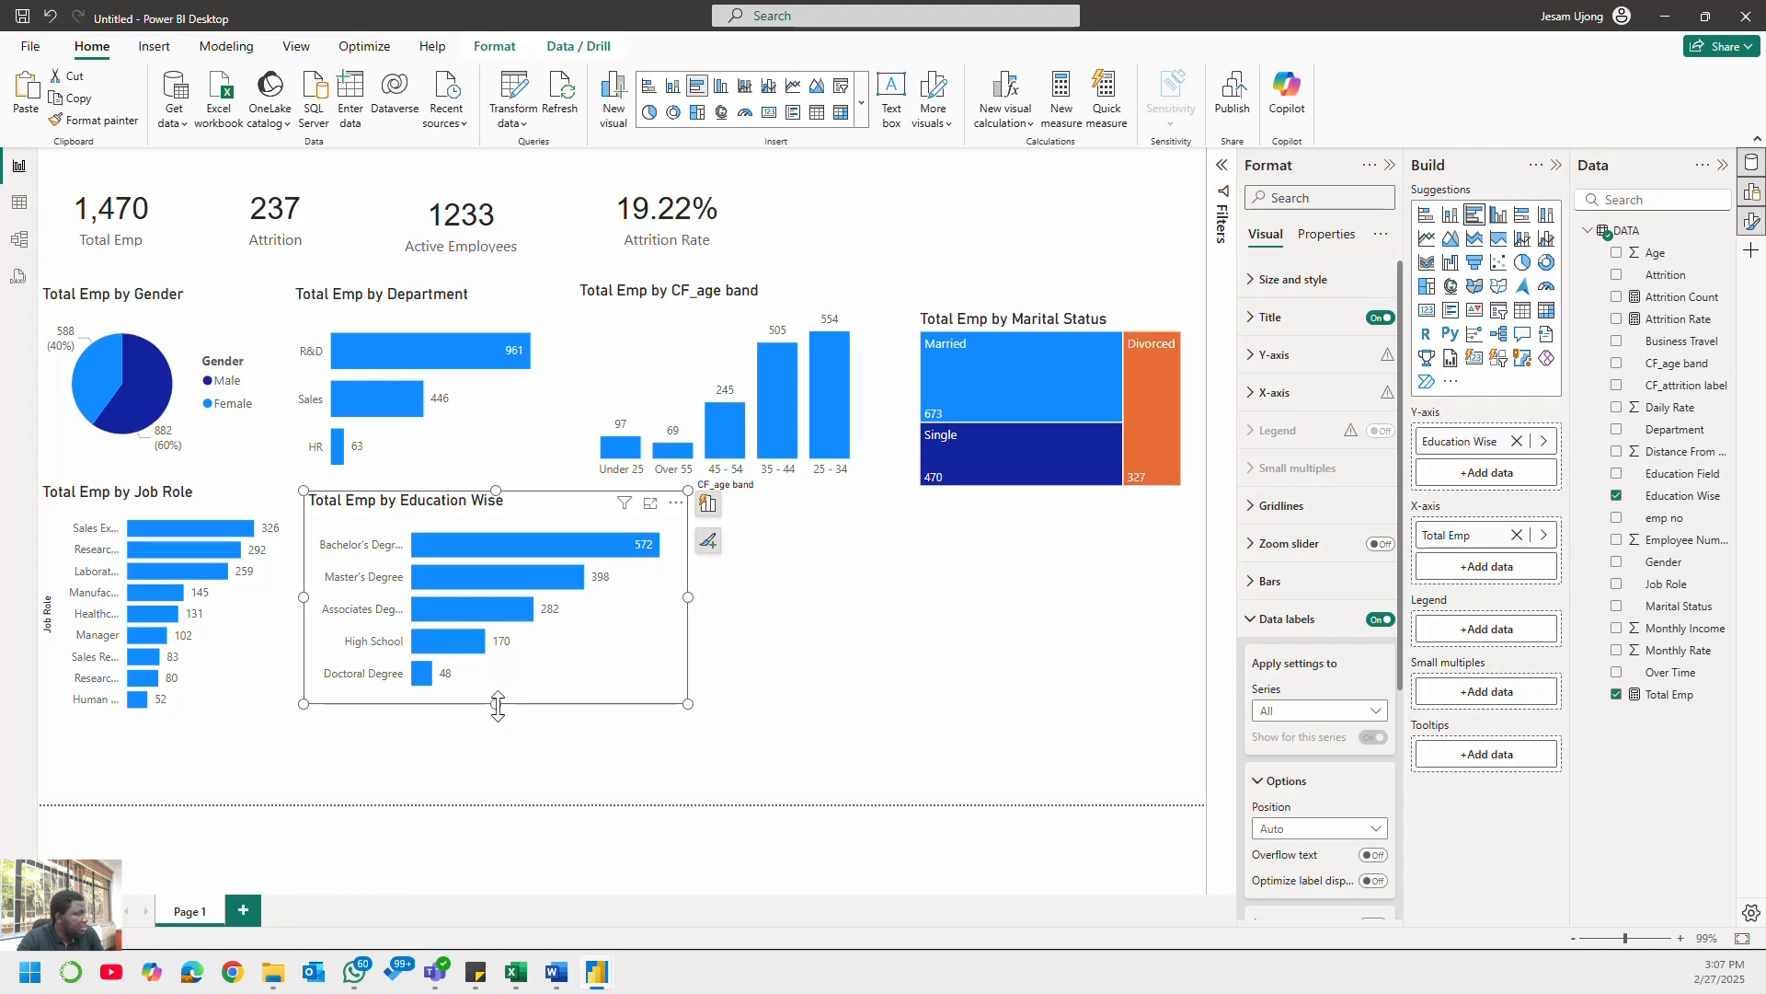
pyautogui.moveTo(498, 705); pyautogui.dragTo(494, 721)
pyautogui.click(509, 760)
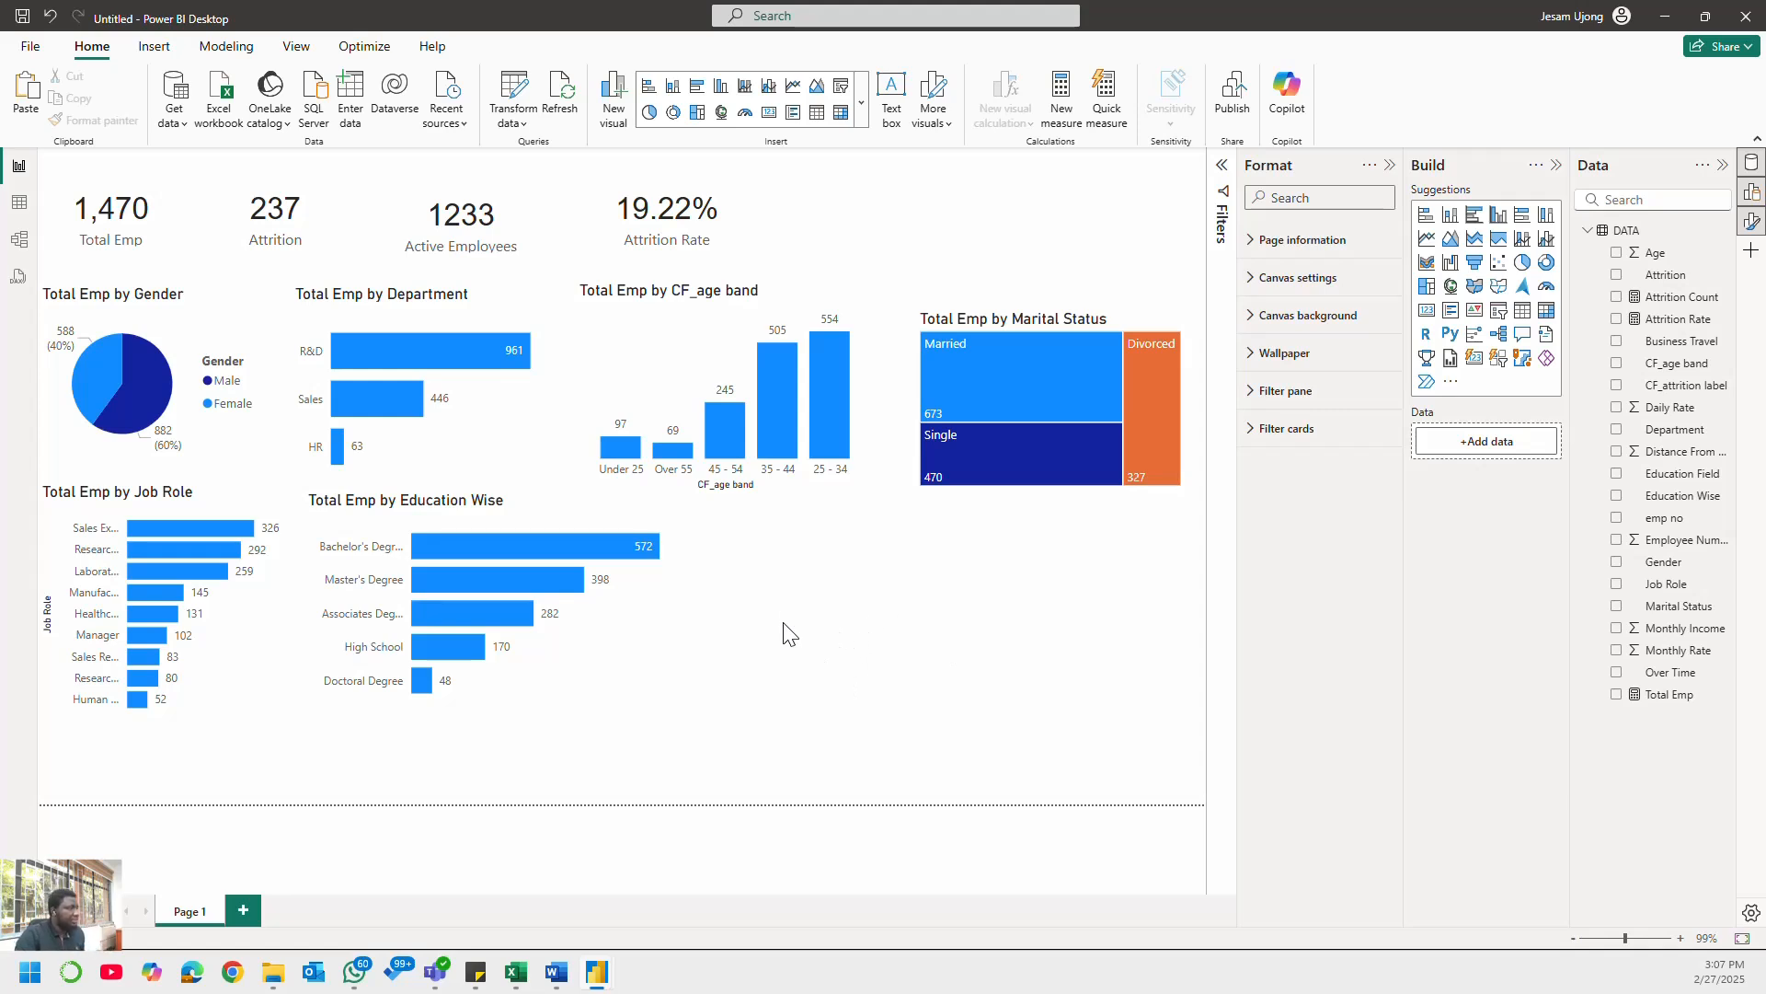
# - Turn off the X-axis title of the age band chart
pyautogui.click(789, 497)
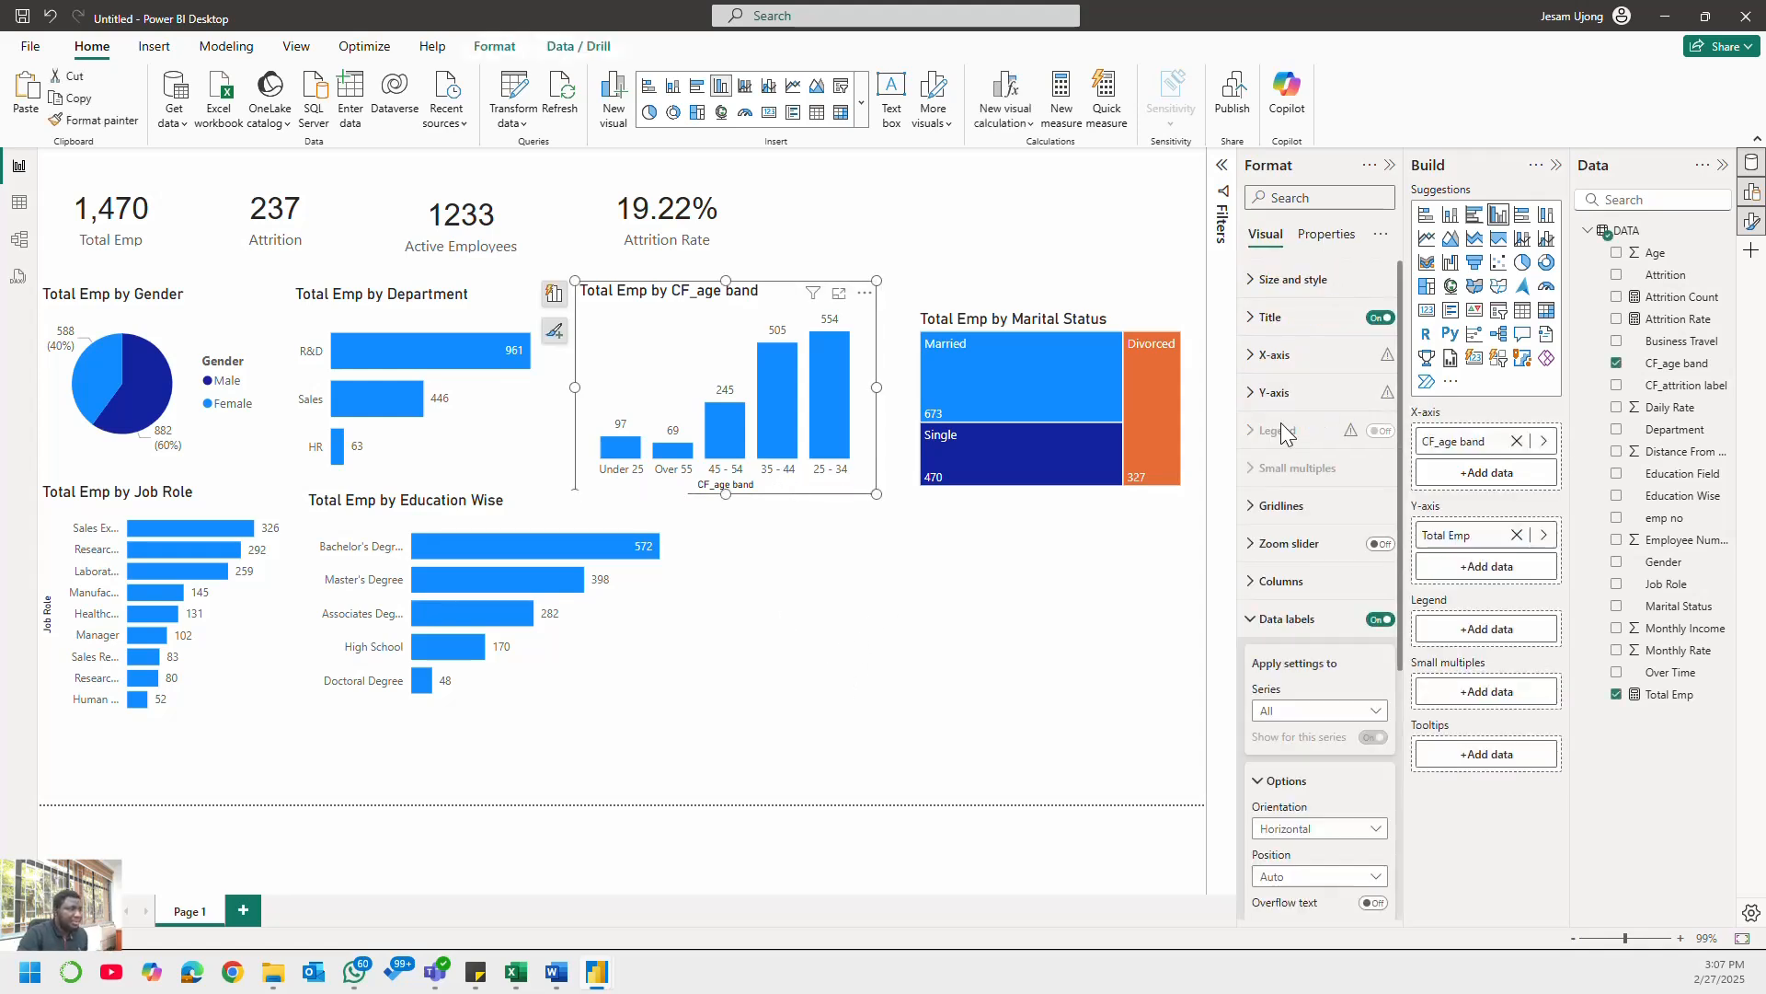
pyautogui.click(1276, 354)
pyautogui.click(1372, 653)
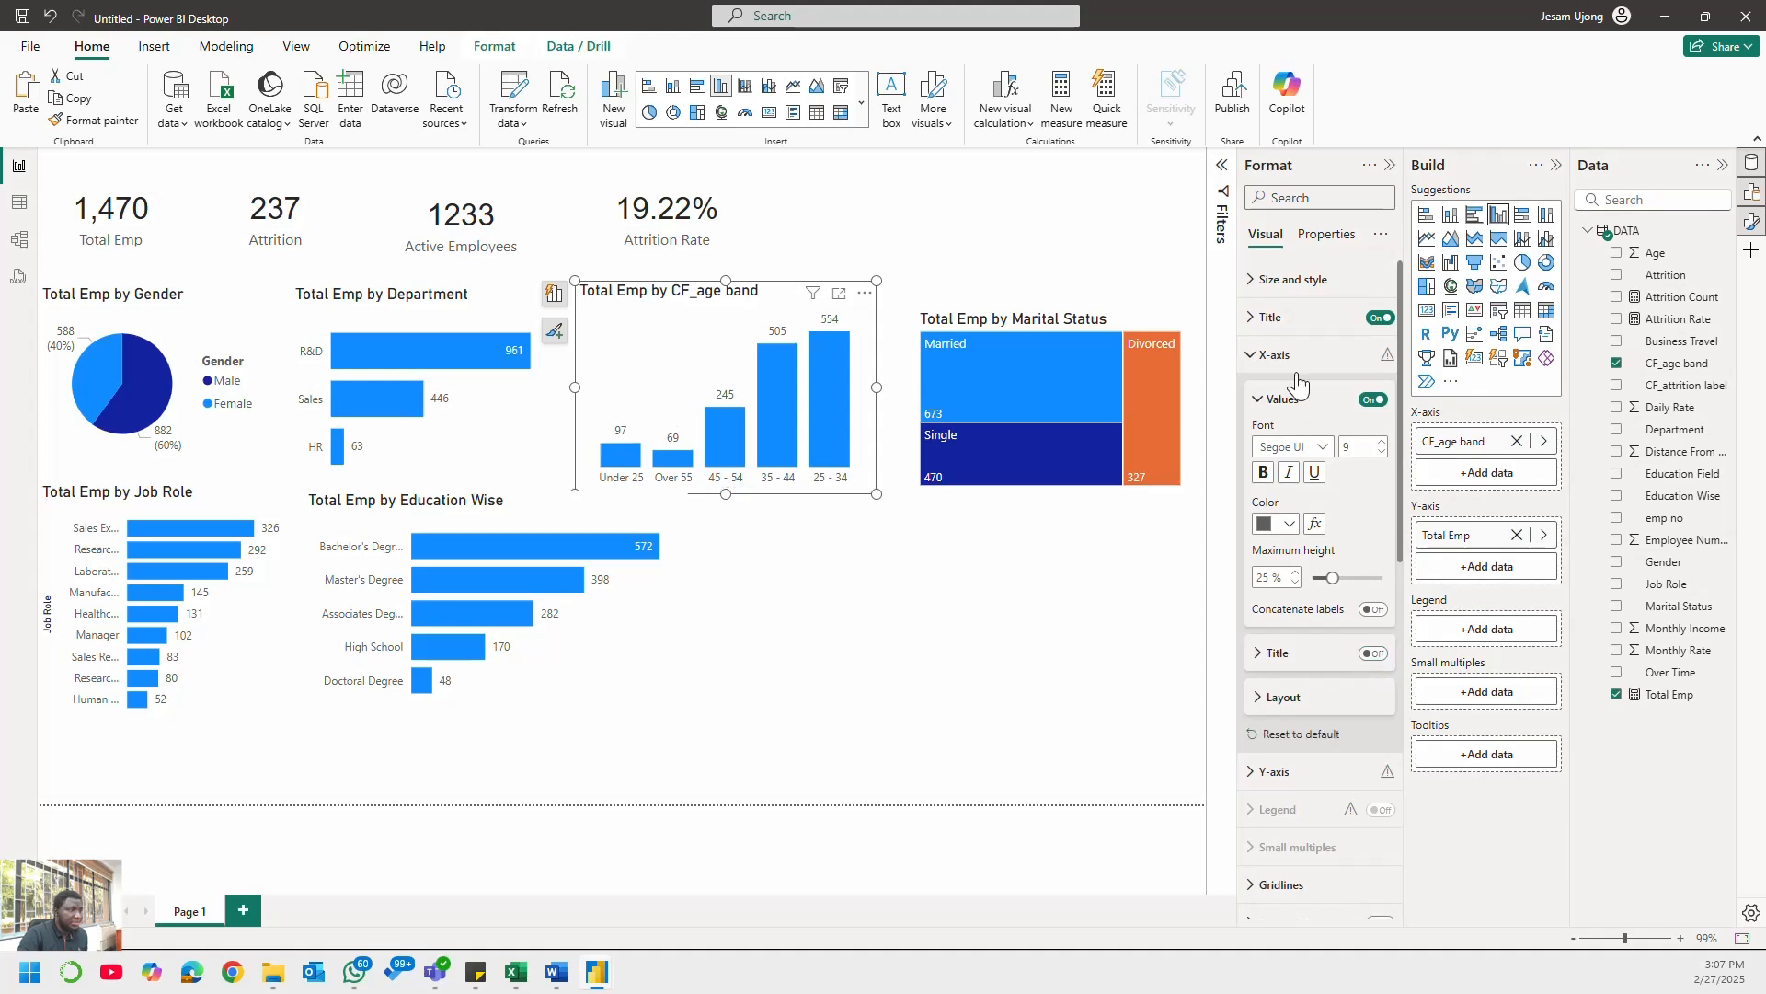
pyautogui.click(1254, 368)
pyautogui.click(825, 659)
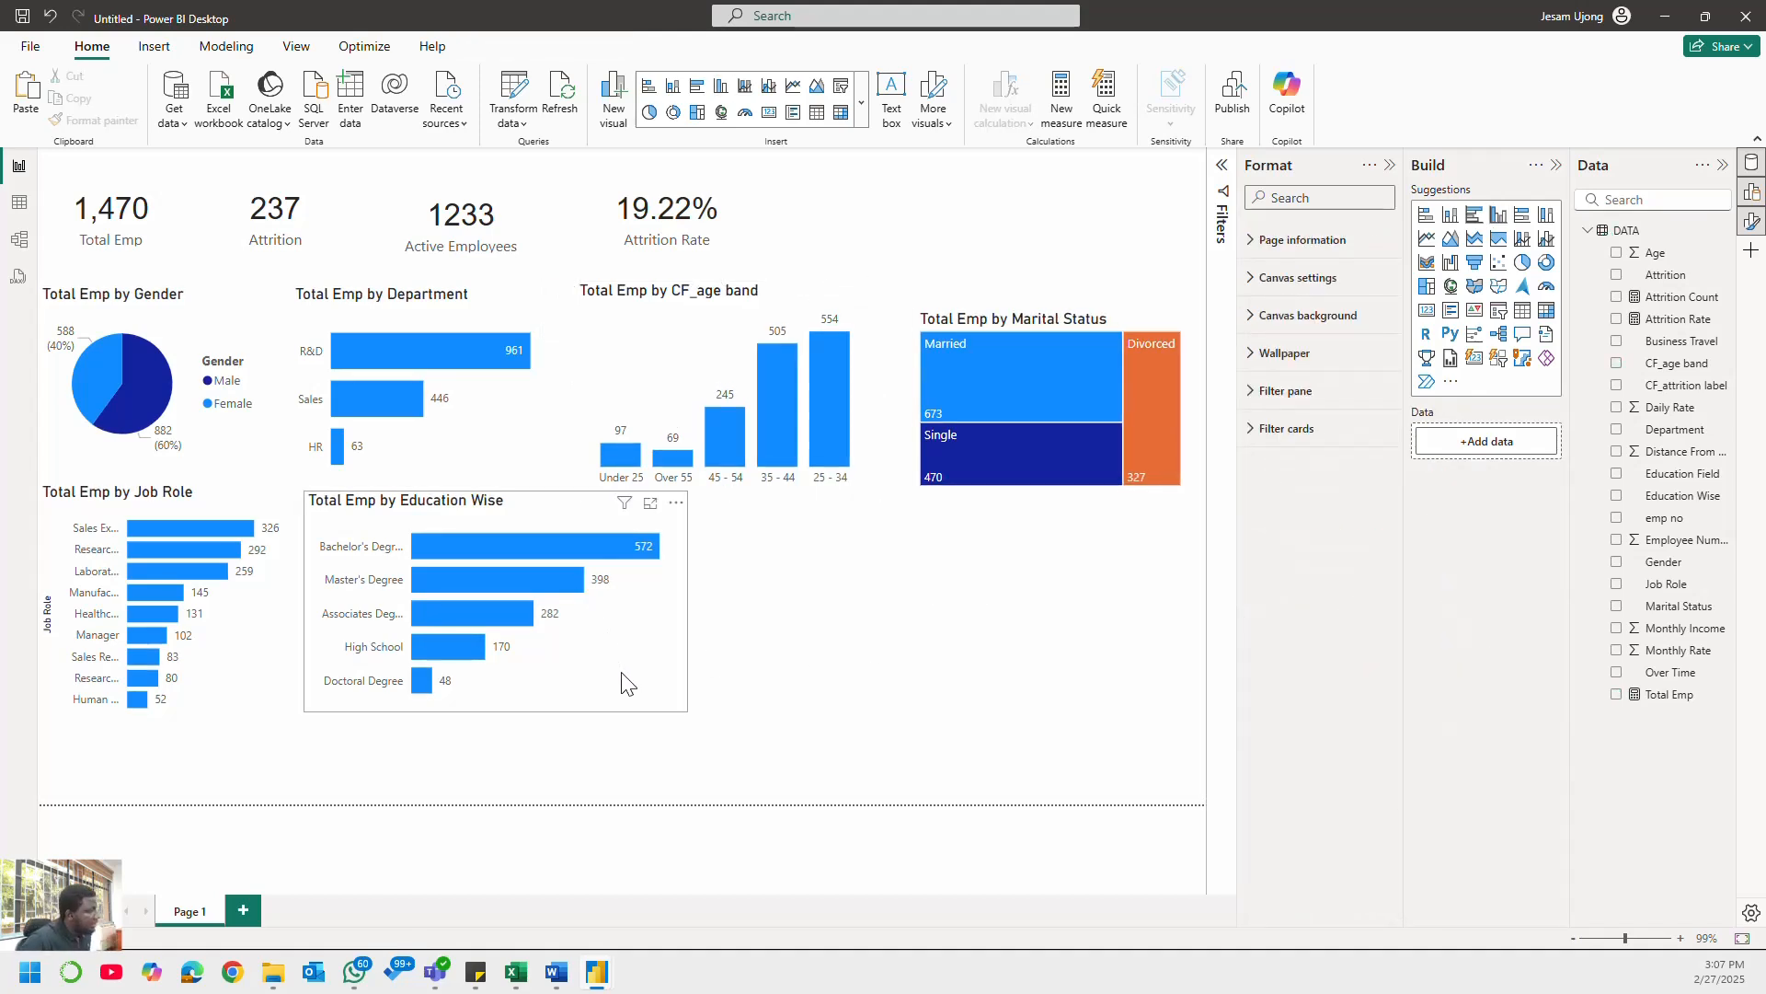
pyautogui.click(653, 703)
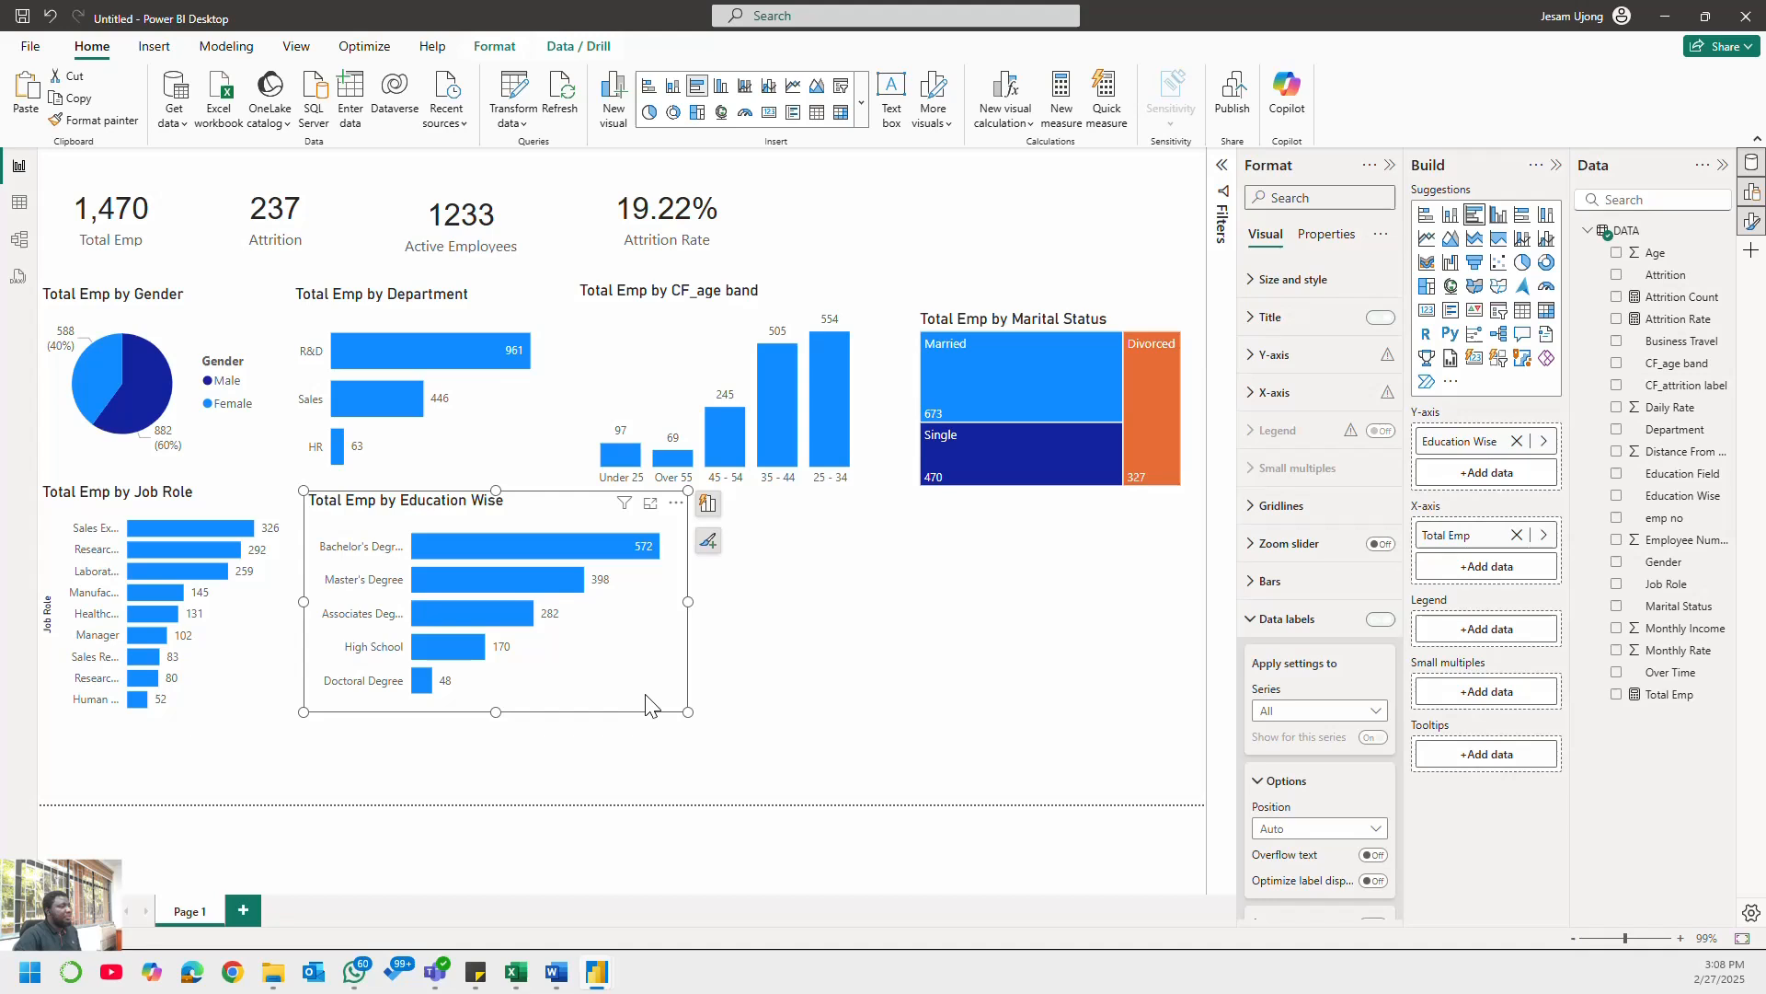
pyautogui.click(828, 660)
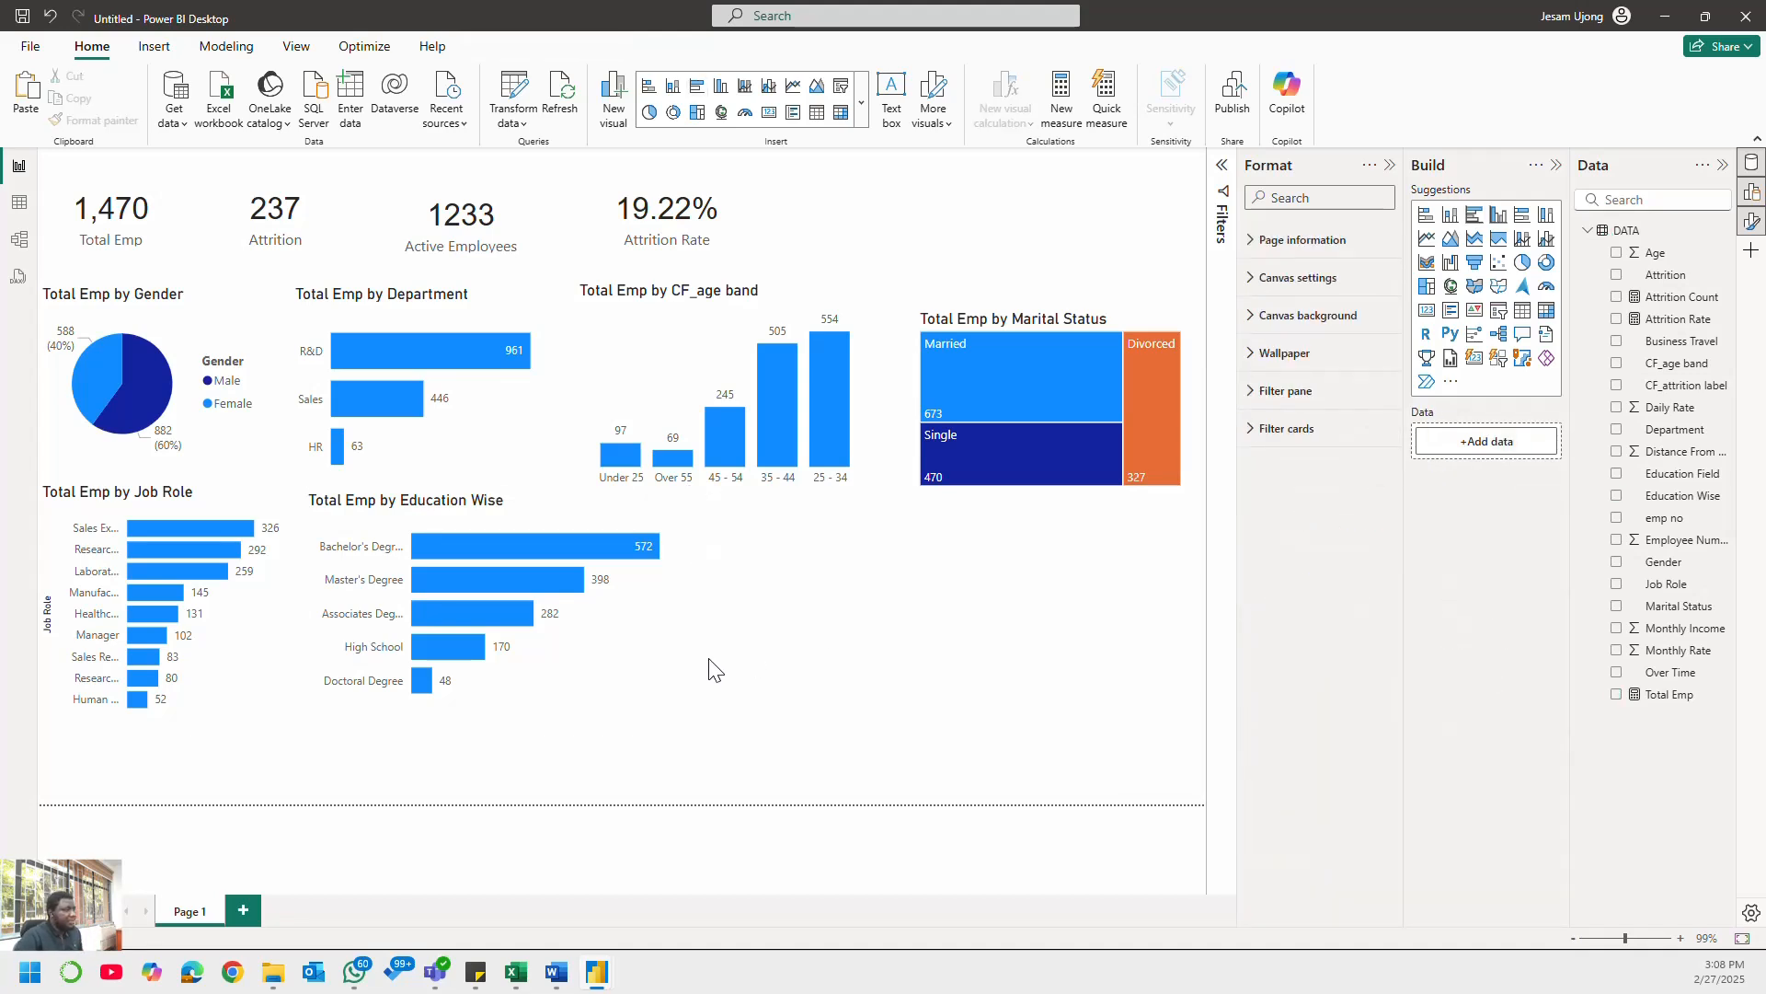
# - Check the next KPI in the Word document and, back in Power BI, create a visual of Monthly Income by Job Role
pyautogui.click(556, 971)
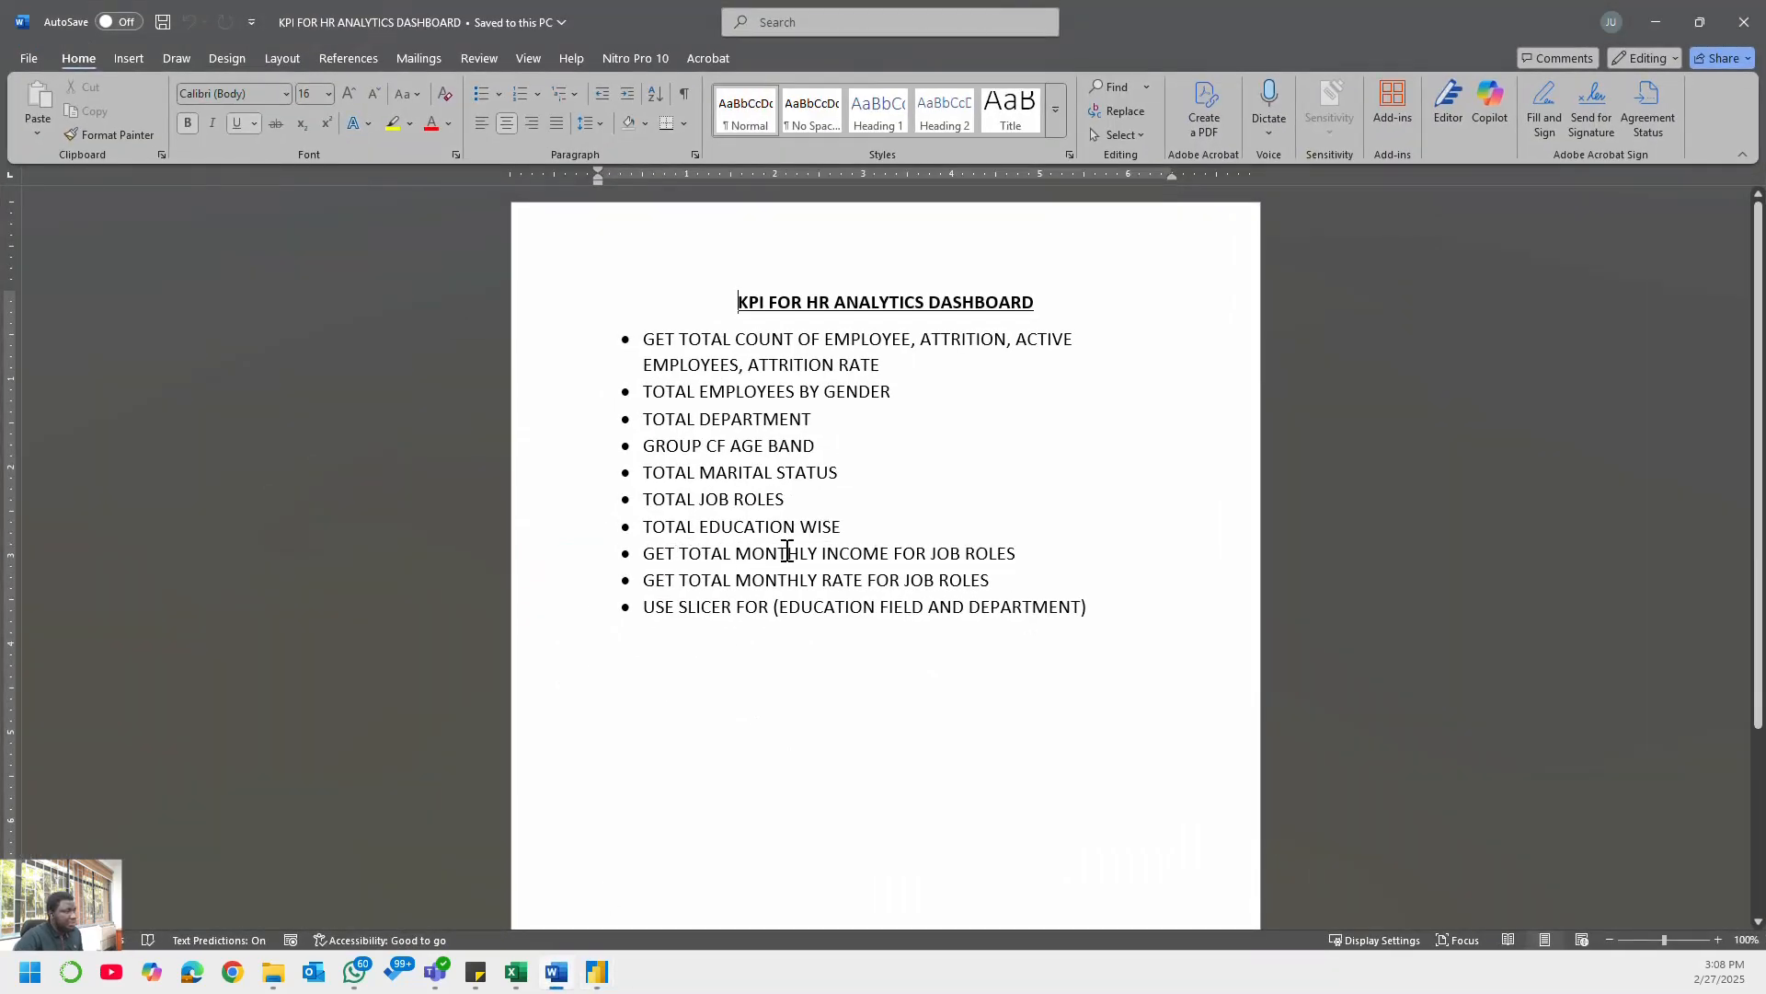
pyautogui.click(1667, 24)
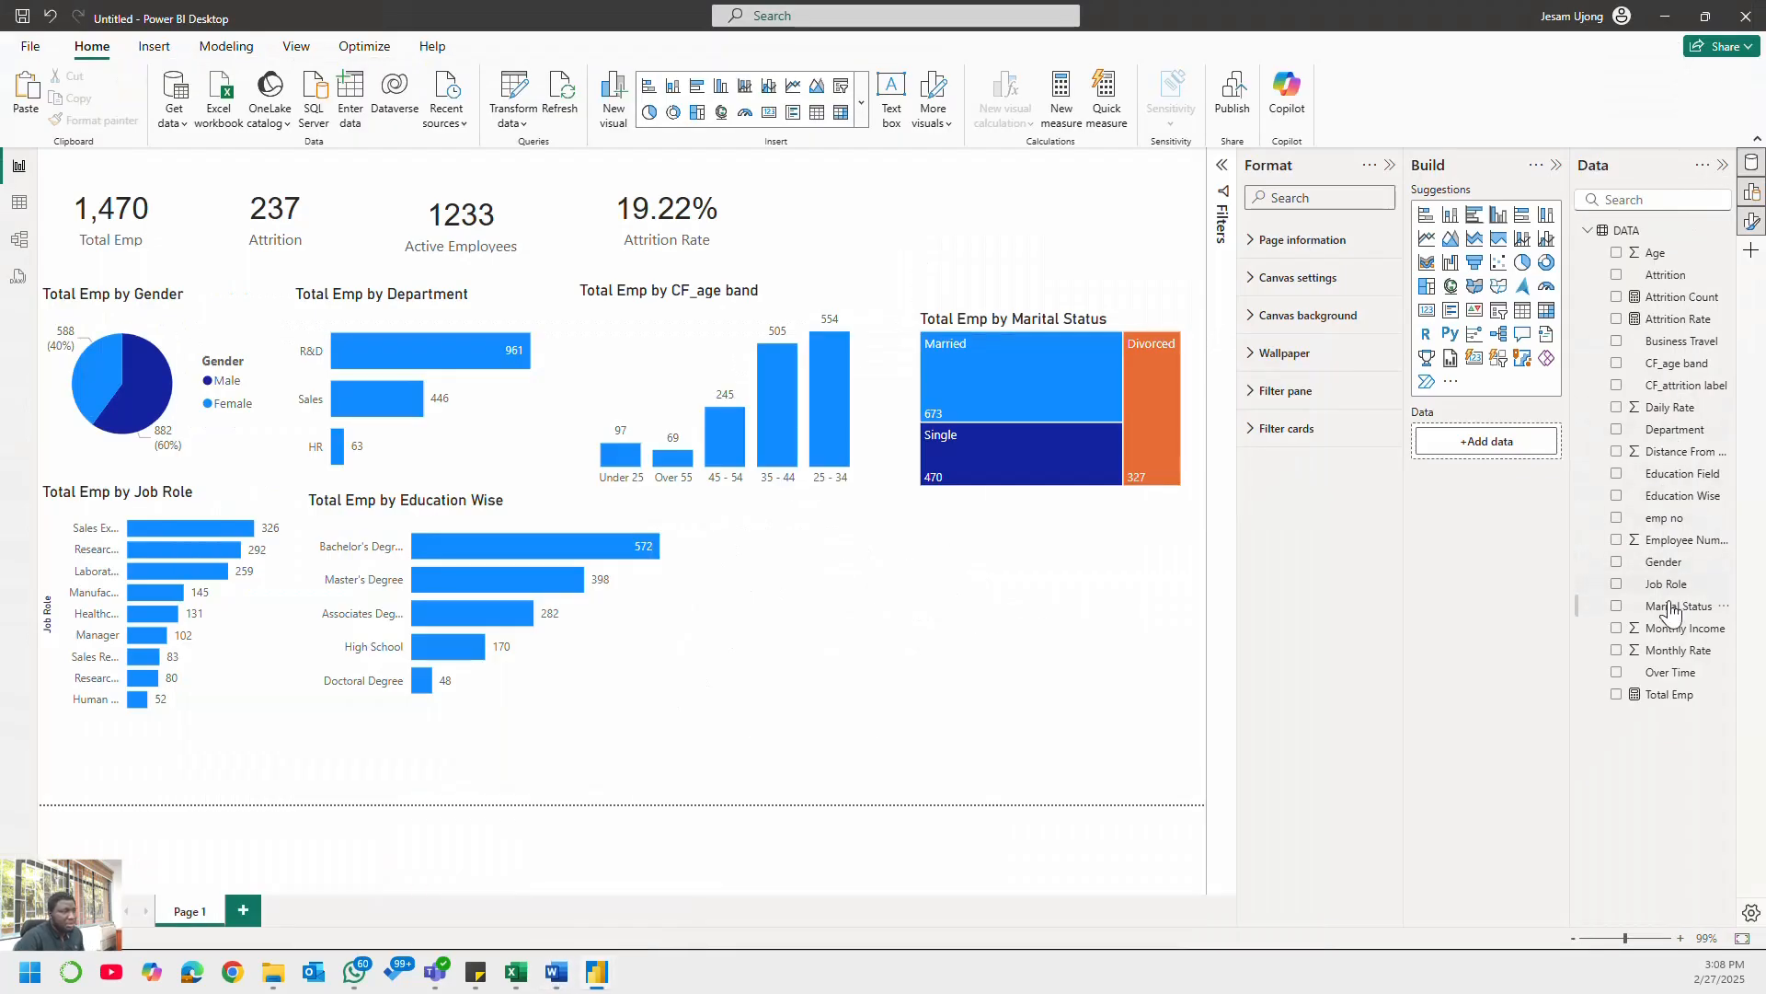
pyautogui.click(1617, 585)
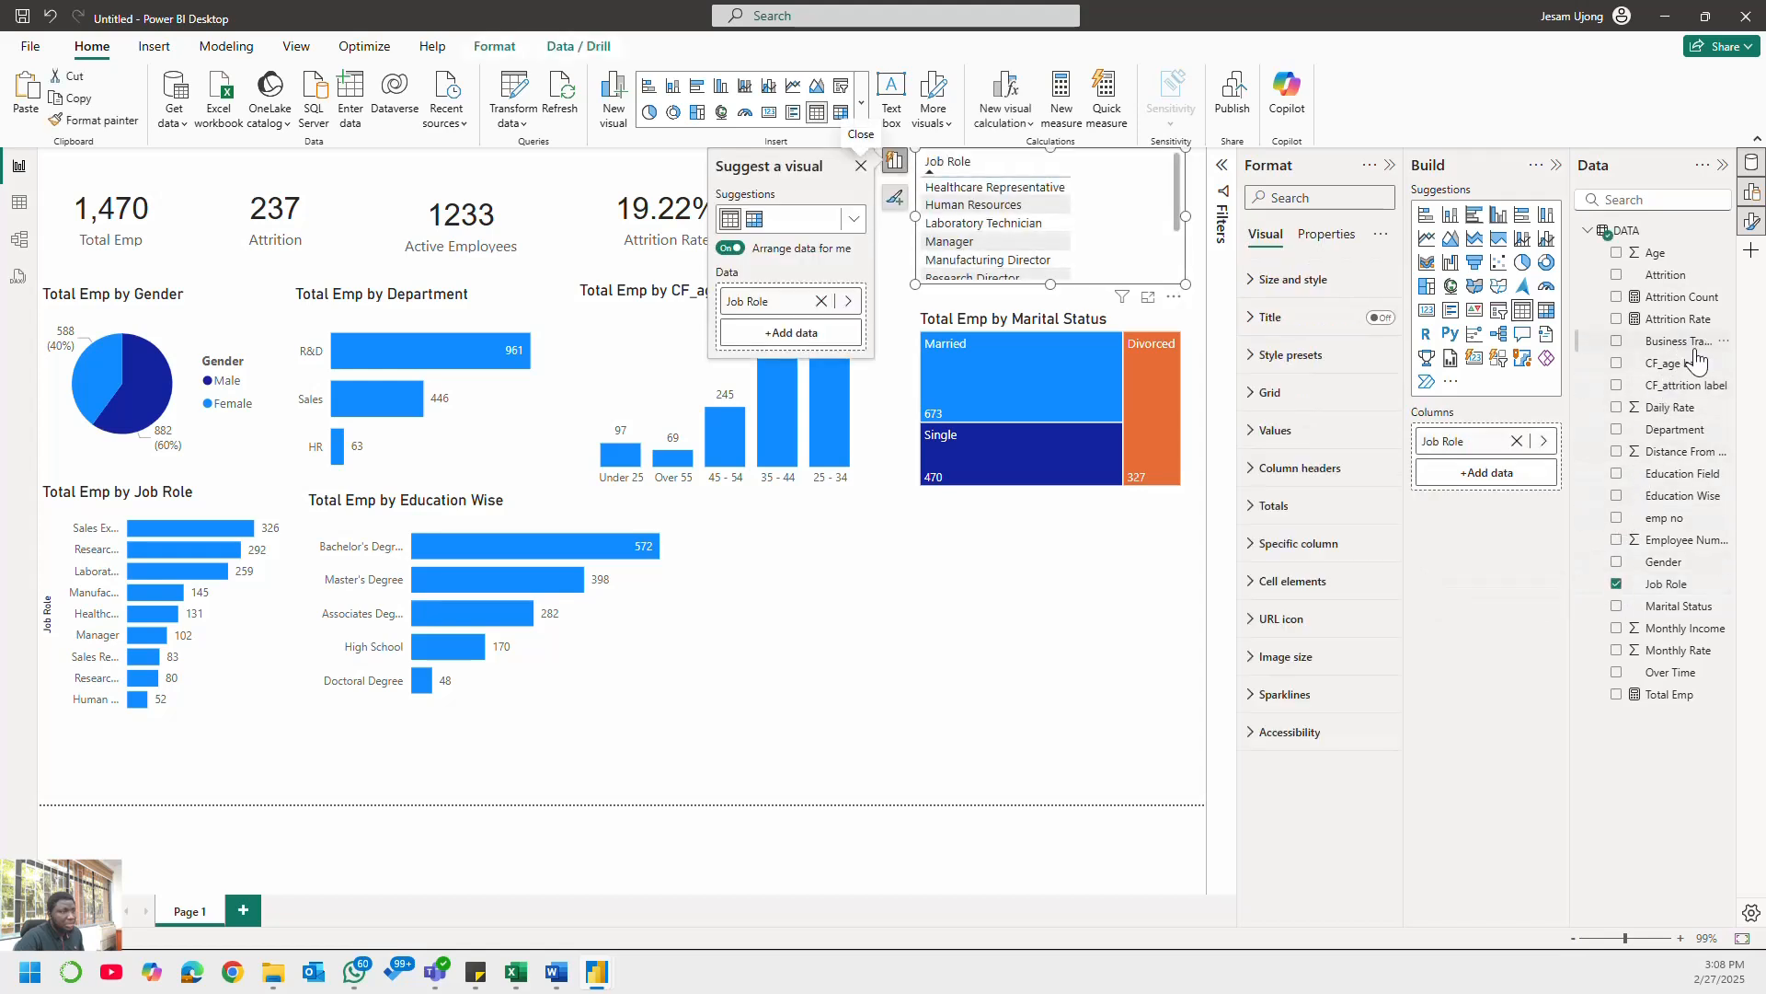
pyautogui.click(1617, 629)
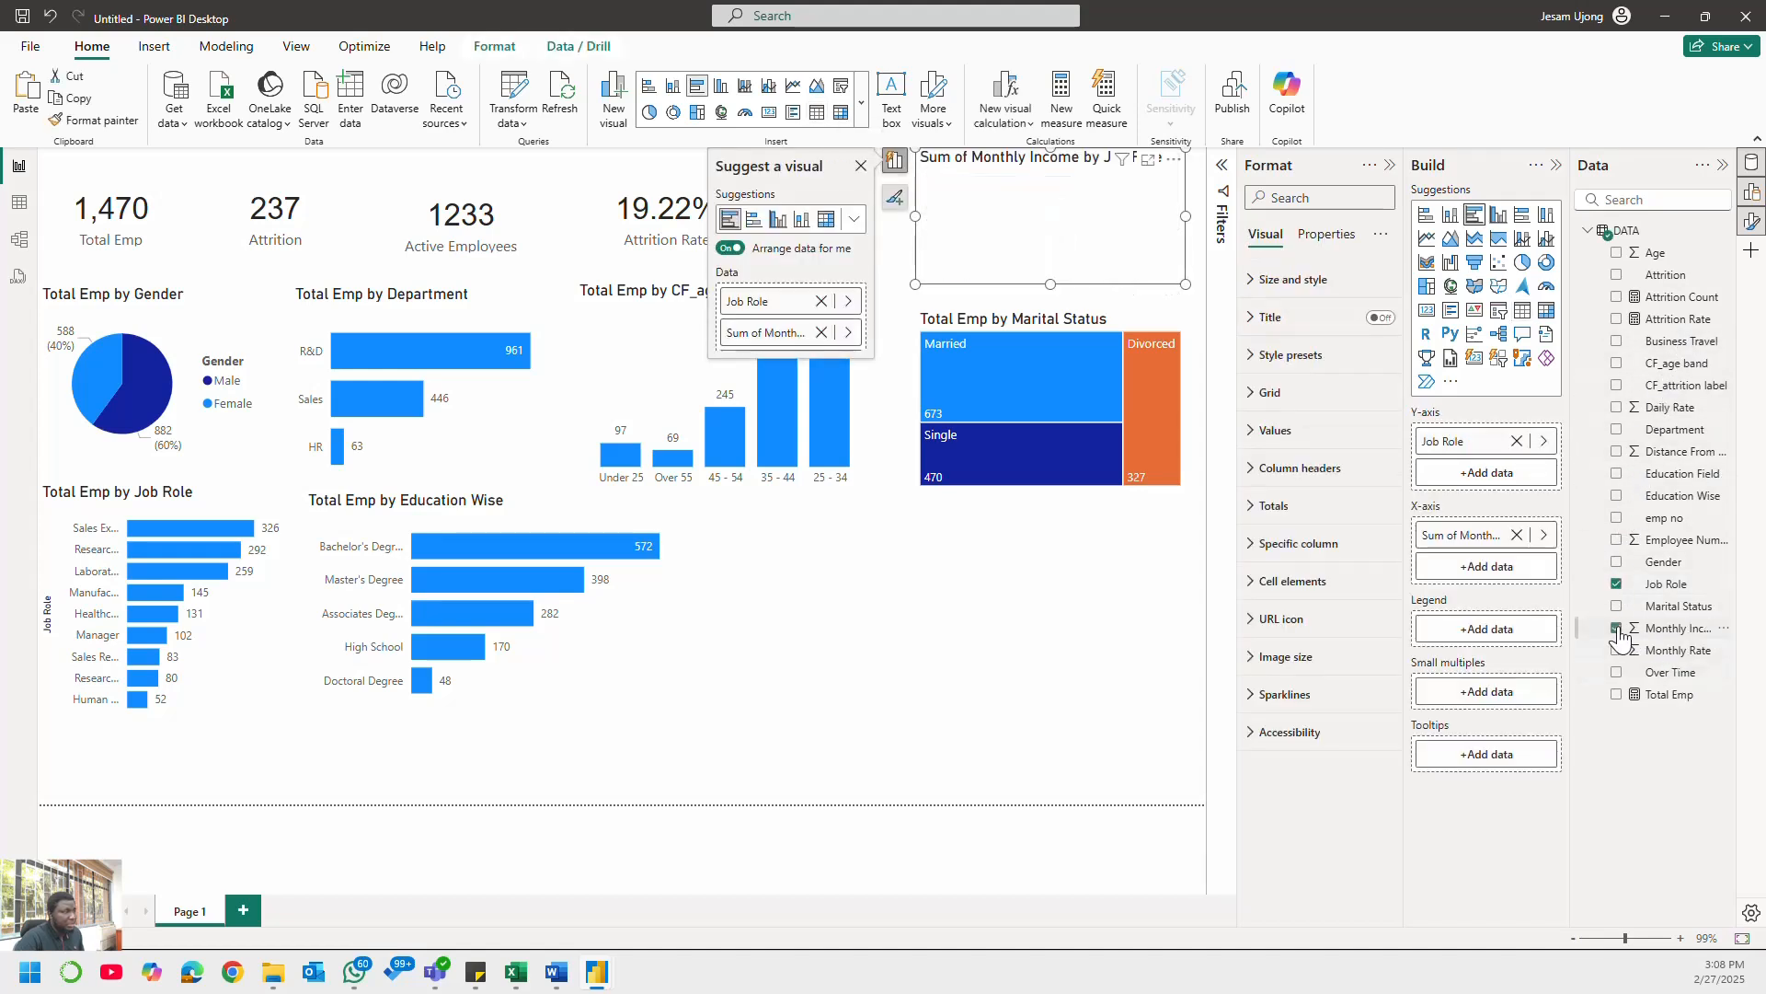
# - Place the Monthly Income by Job Role bar chart below the Marital Status treemap and enlarge it in height and width
pyautogui.moveTo(927, 280); pyautogui.dragTo(806, 709)
pyautogui.moveTo(930, 714); pyautogui.dragTo(938, 822)
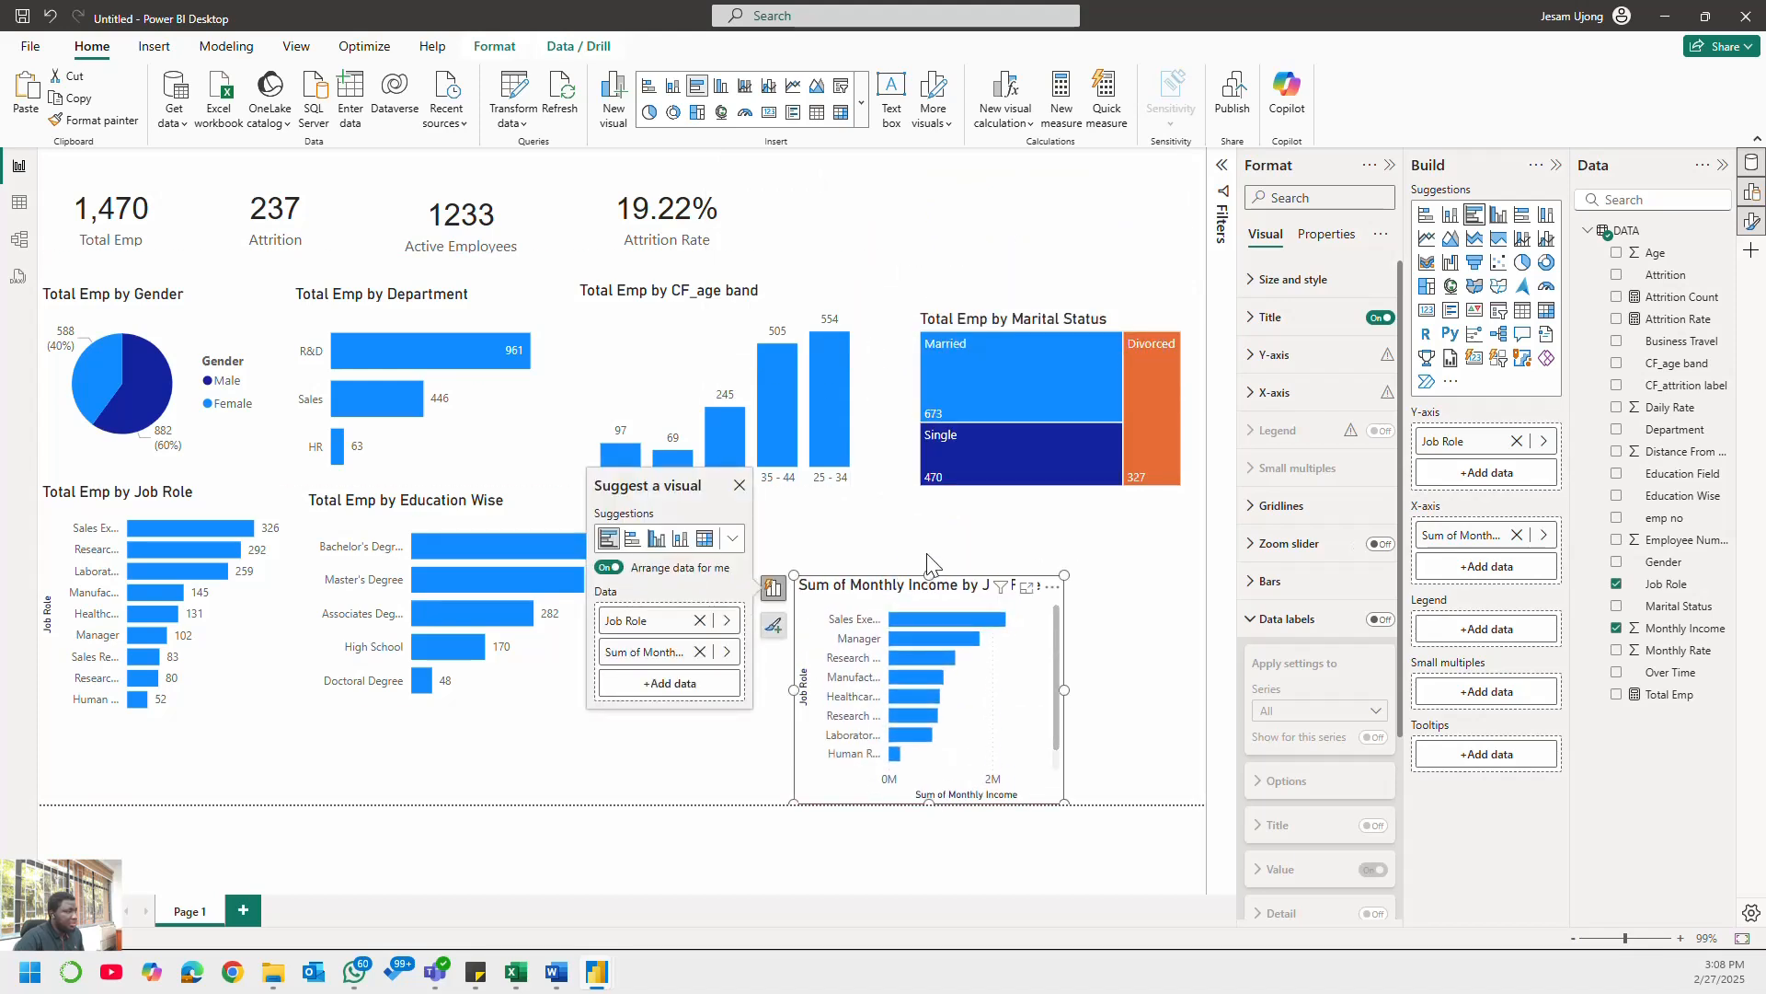
pyautogui.moveTo(928, 574); pyautogui.dragTo(928, 533)
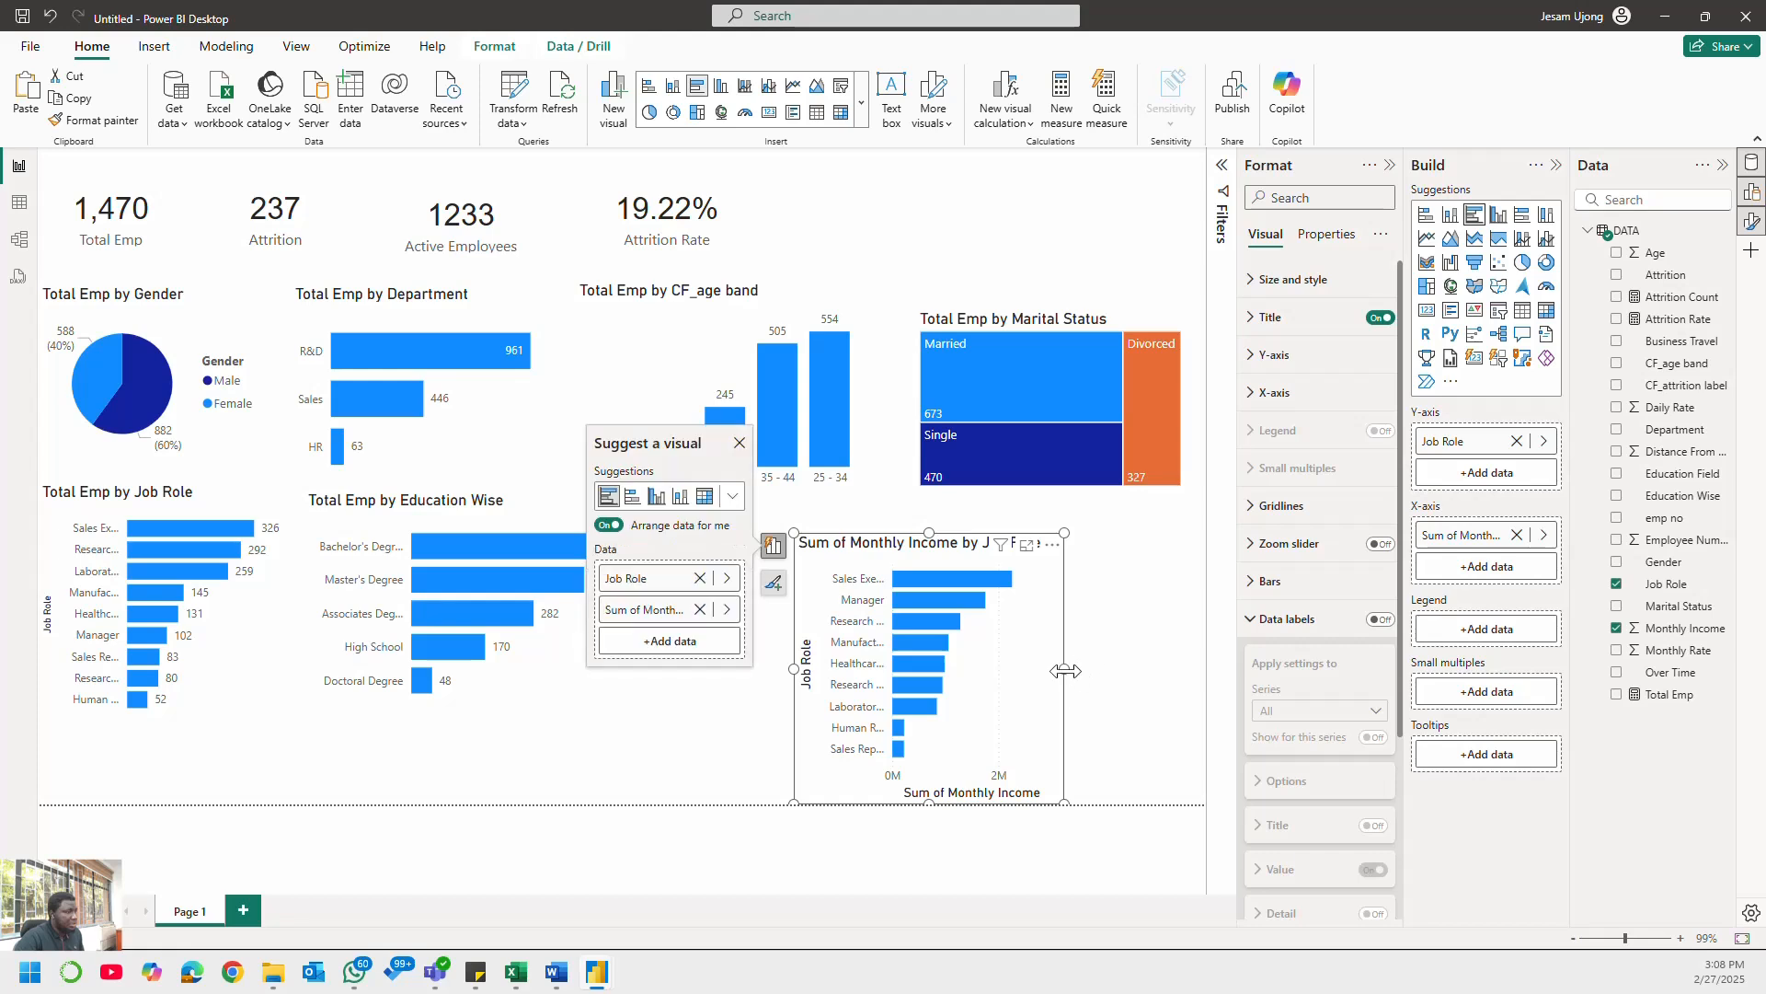
pyautogui.moveTo(1065, 671); pyautogui.dragTo(1106, 670)
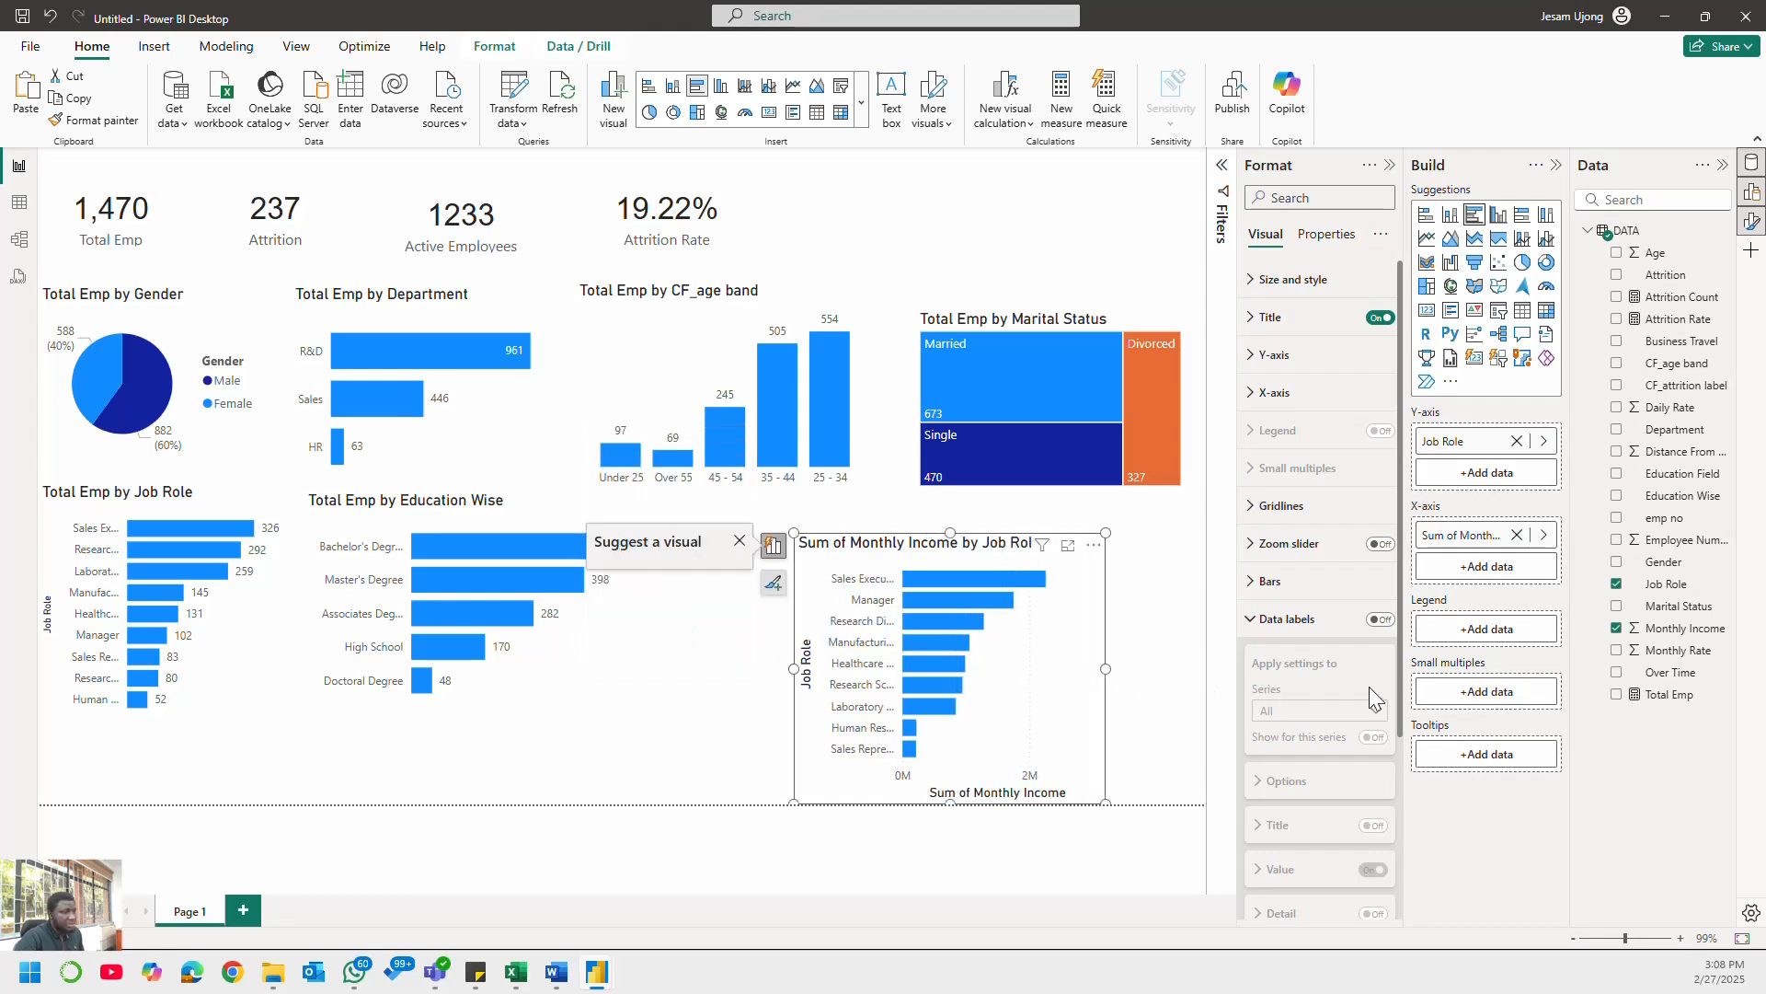
# - Turn on data labels for the Monthly Income chart and widen it toward the page's right edge
pyautogui.click(1250, 622)
pyautogui.click(1382, 621)
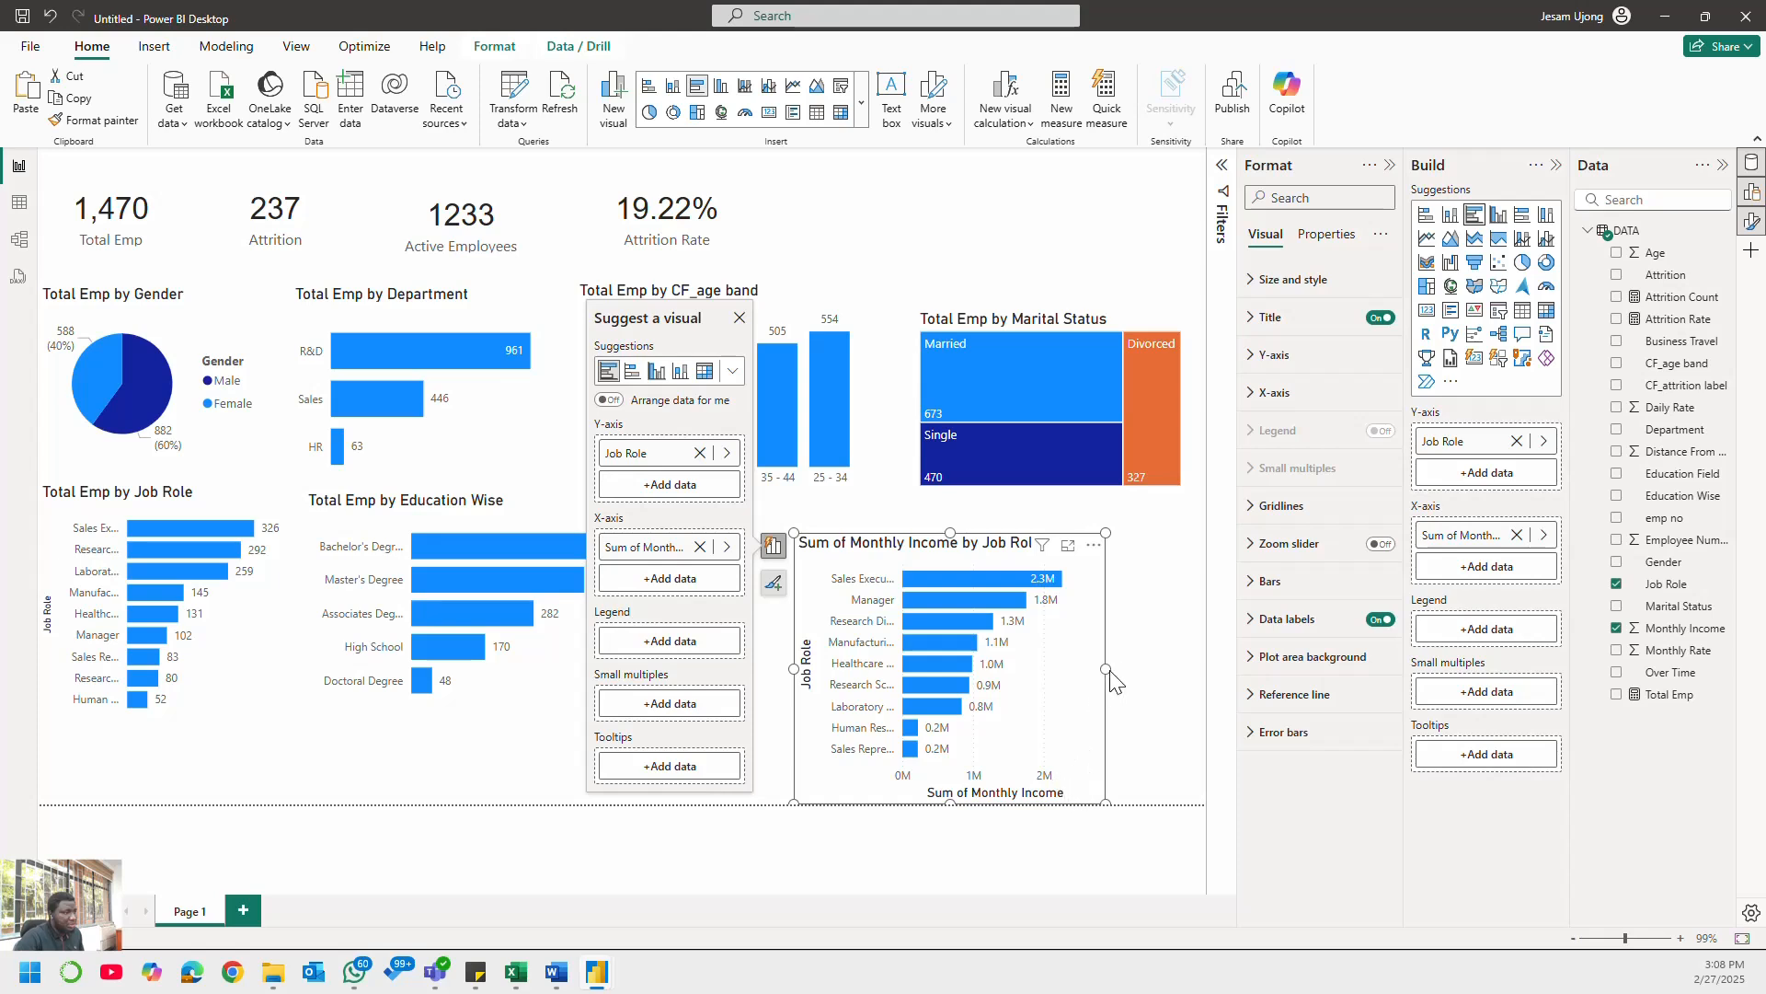
pyautogui.moveTo(1111, 678); pyautogui.dragTo(1191, 669)
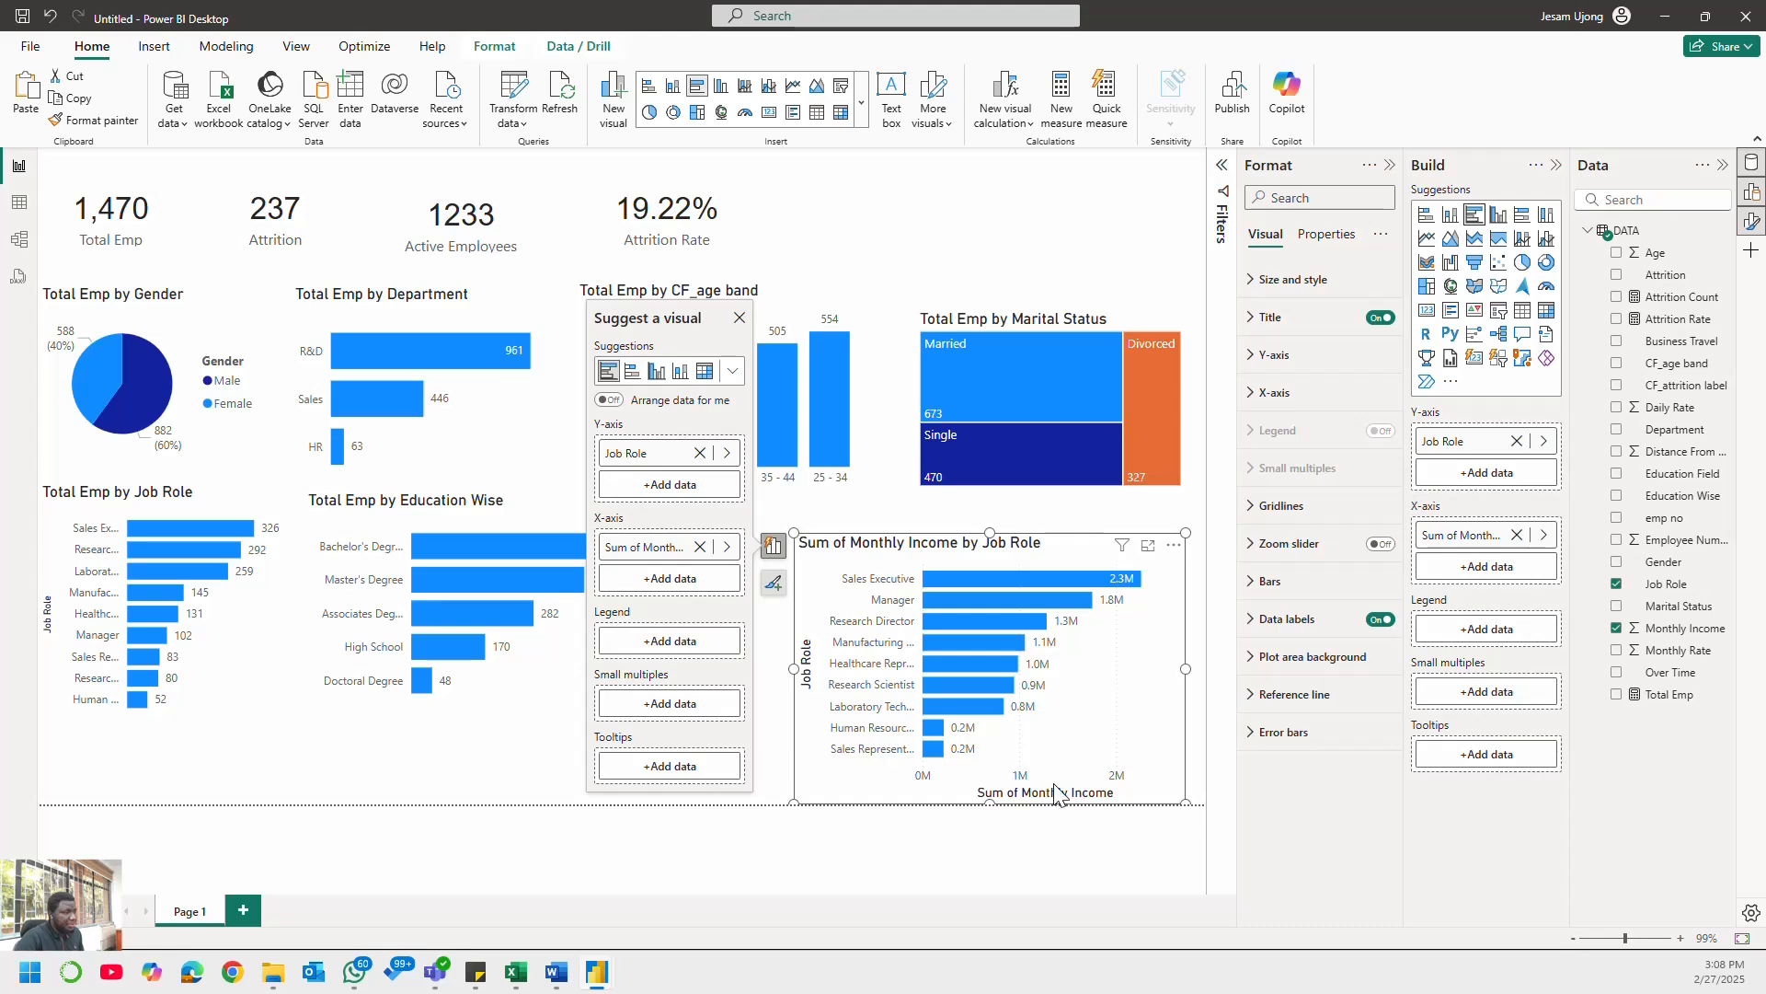
# - Turn off the X-axis values and X-axis title of the Monthly Income chart and make it slightly taller
pyautogui.click(1277, 393)
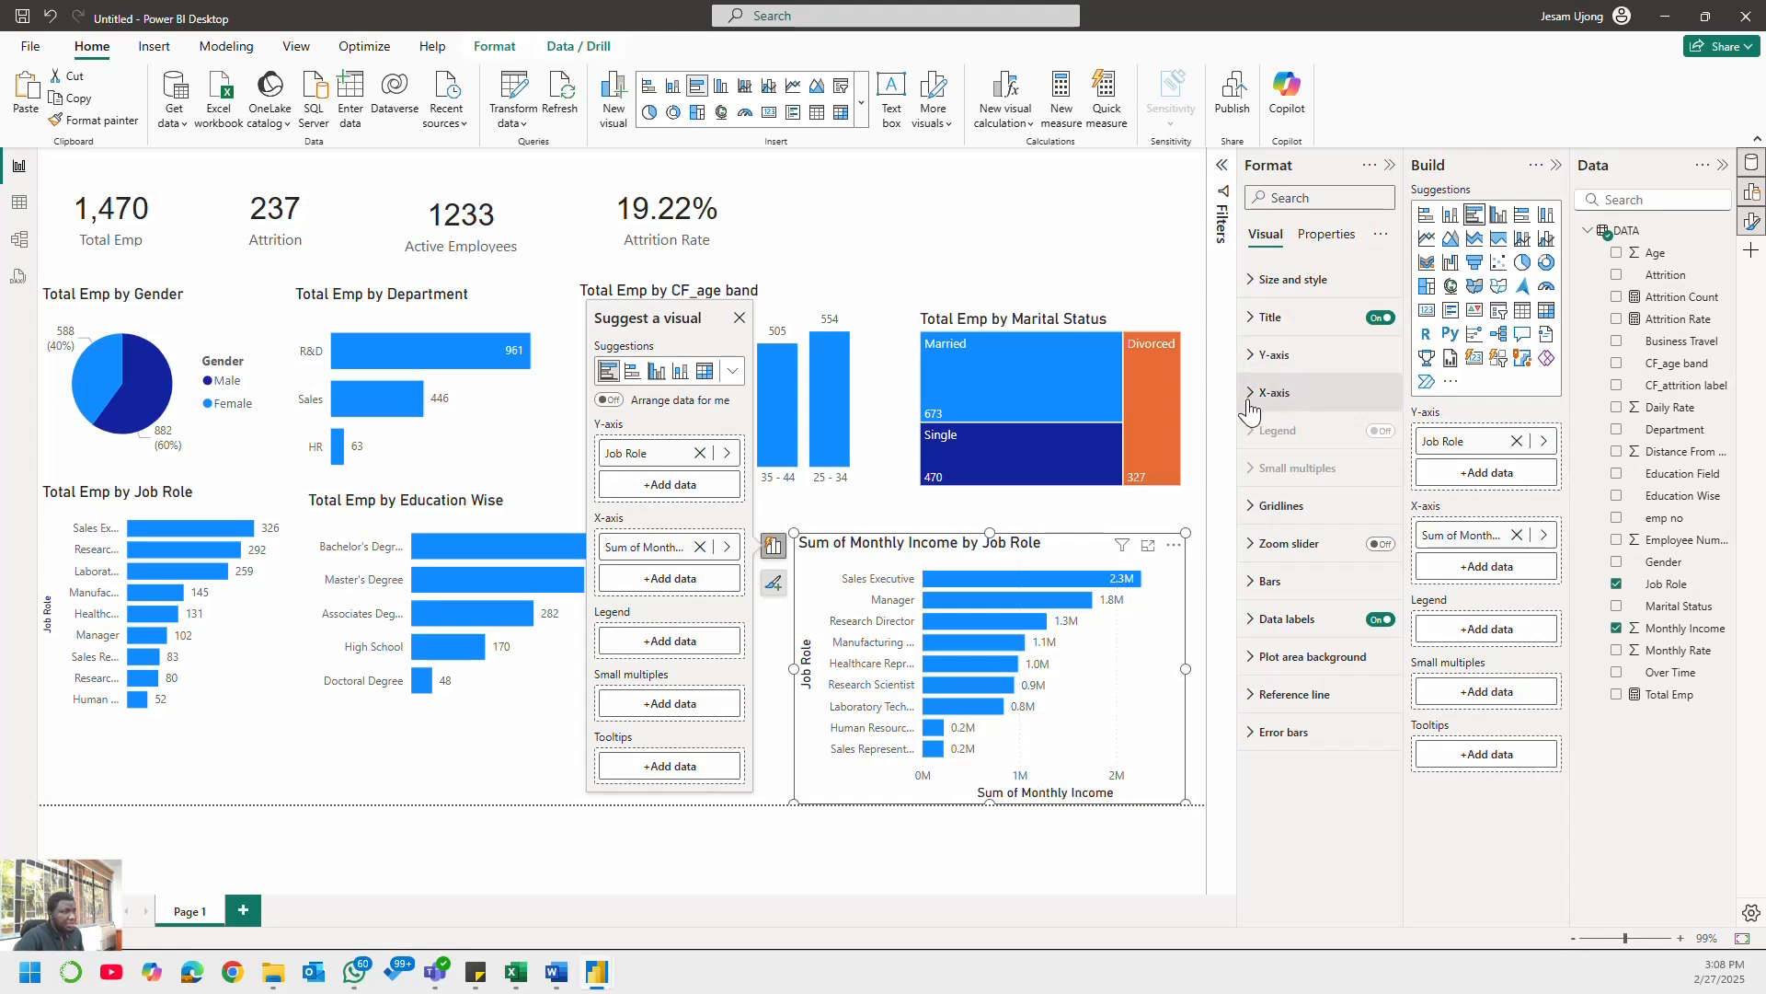
pyautogui.click(1372, 629)
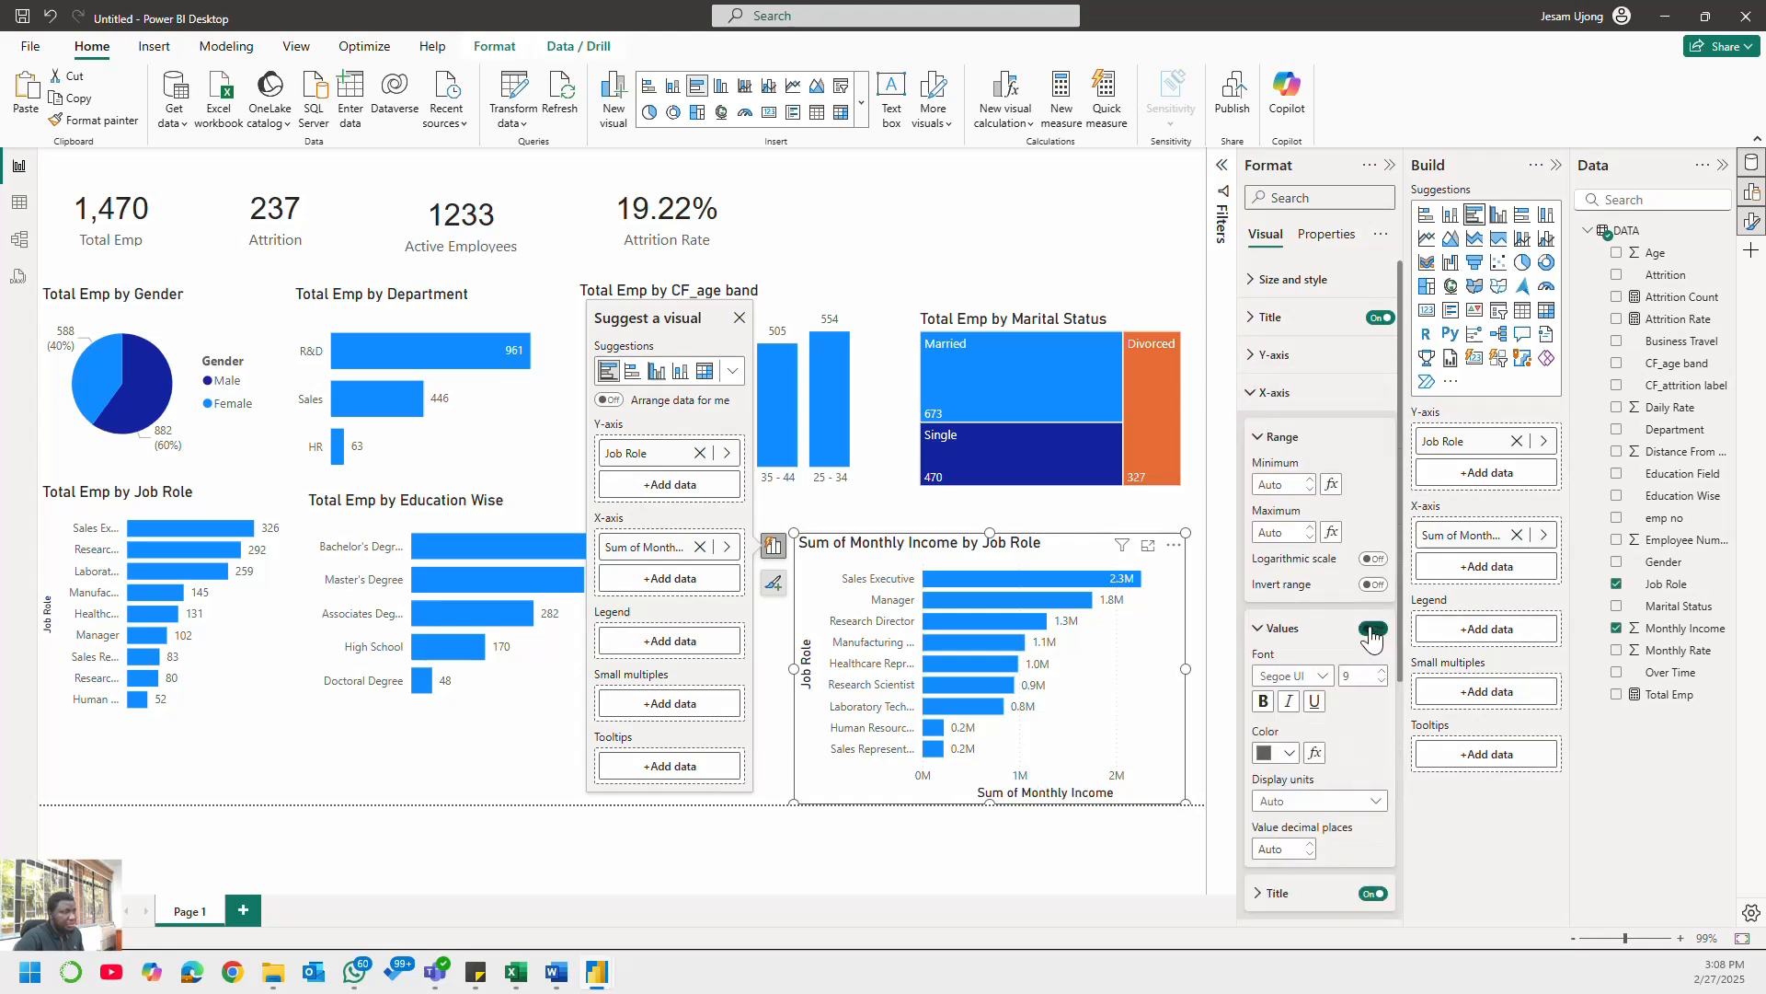
pyautogui.click(1372, 672)
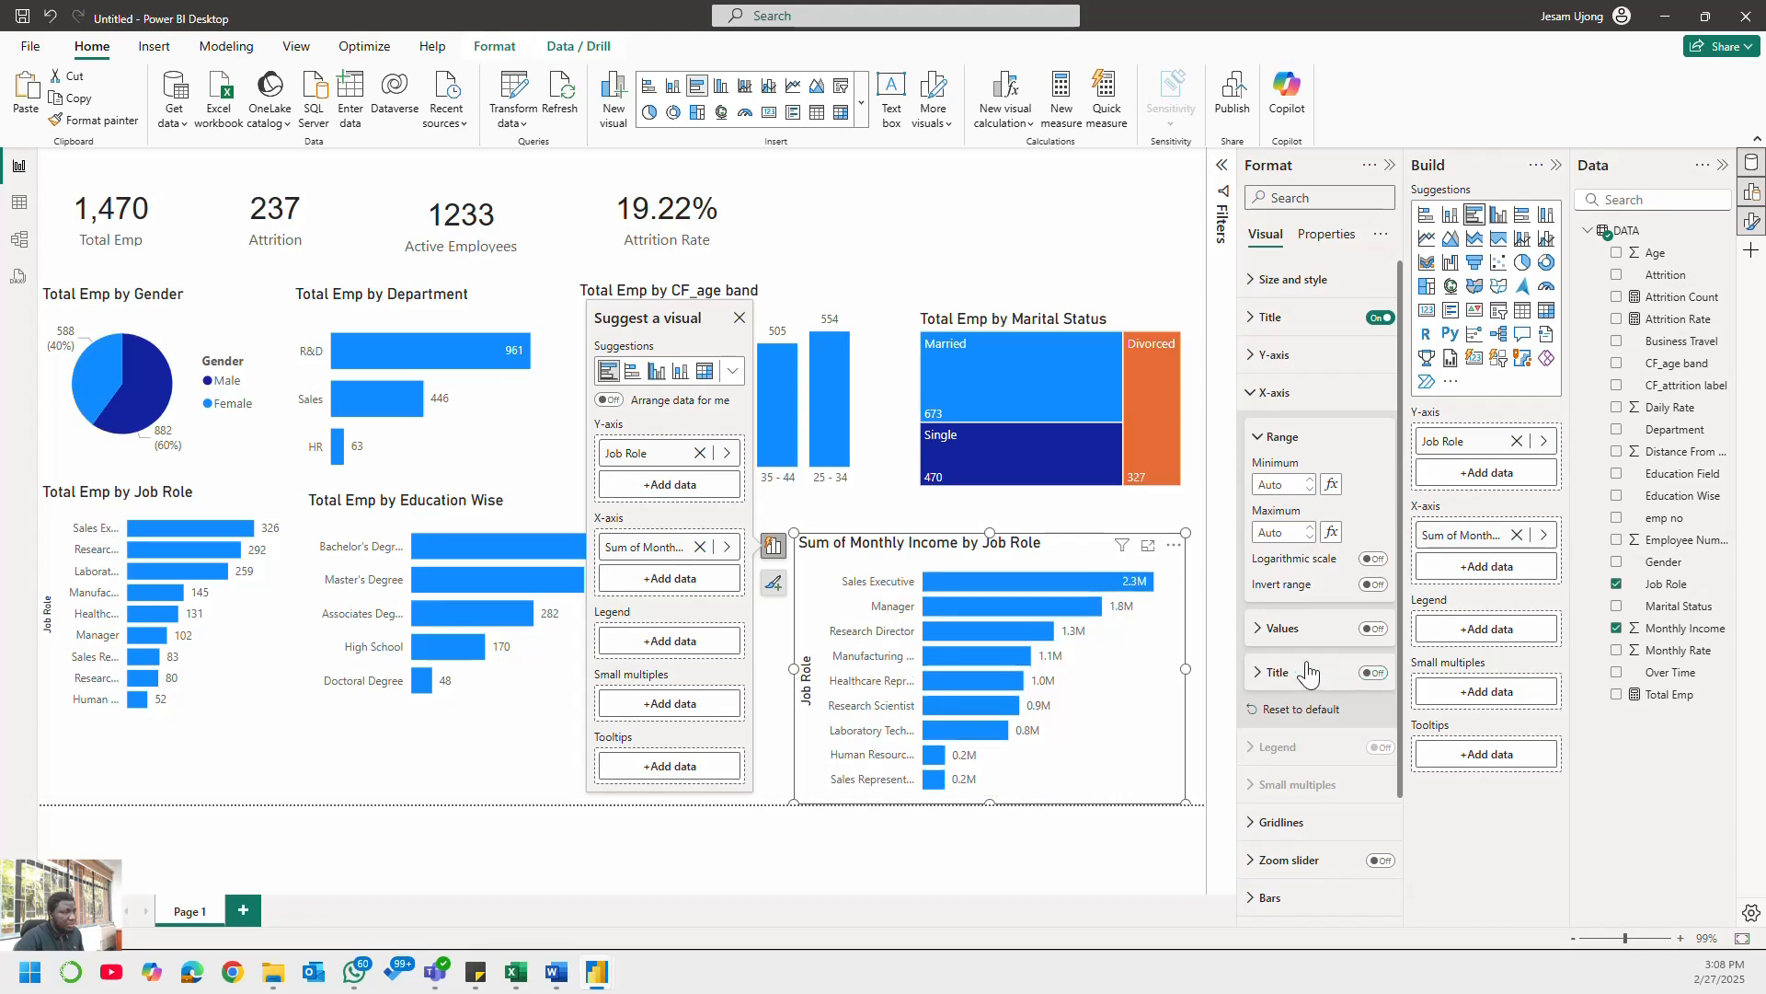
pyautogui.click(1275, 393)
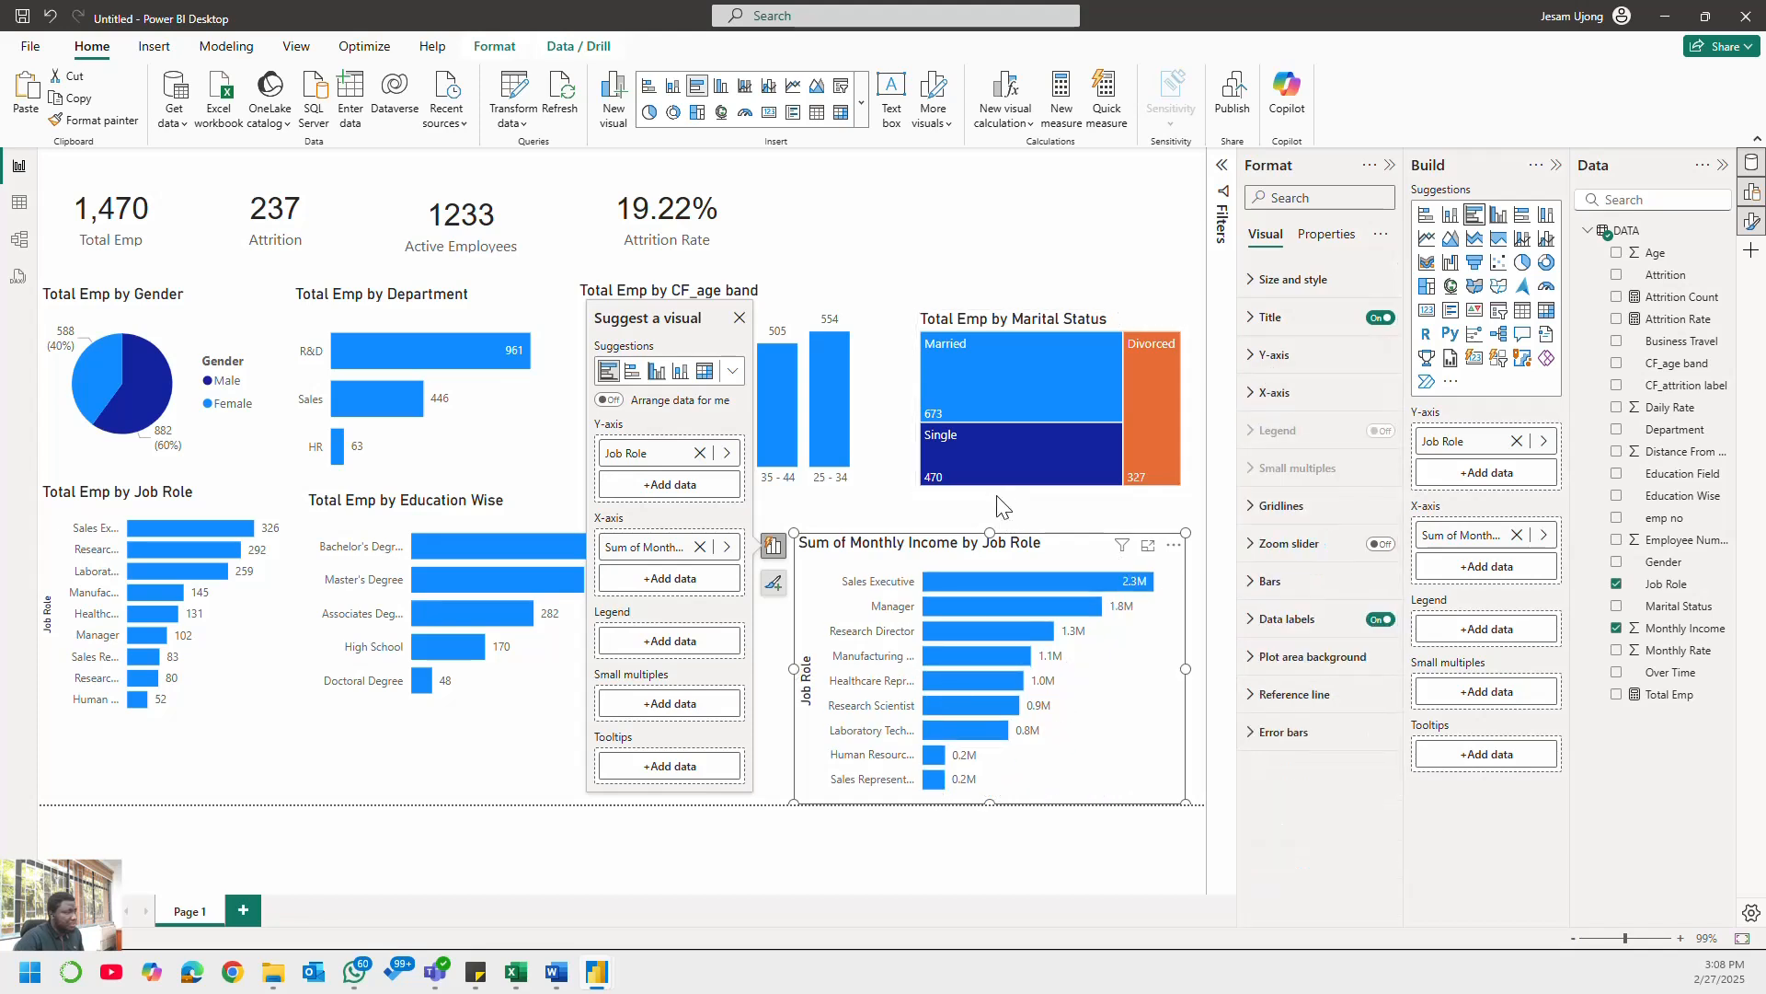
pyautogui.moveTo(990, 533); pyautogui.dragTo(992, 529)
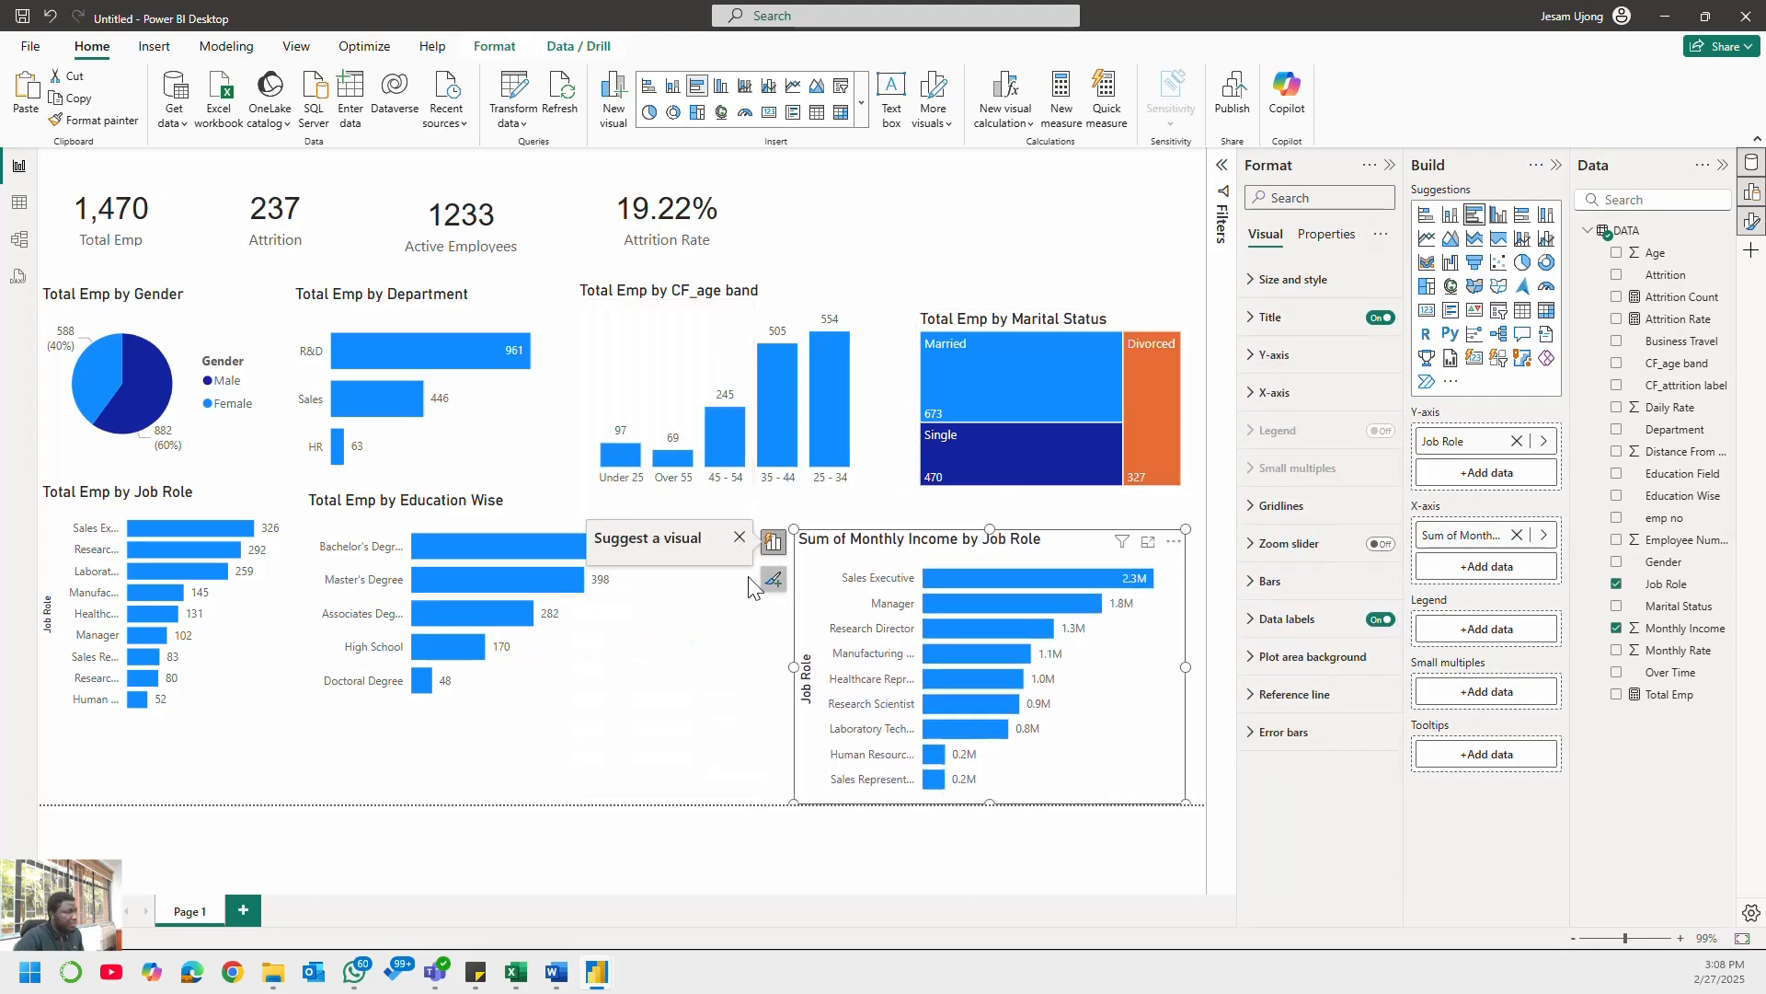
# - Try enlarging the Education Wise and Job Role charts toward the page's lower edge
pyautogui.click(526, 701)
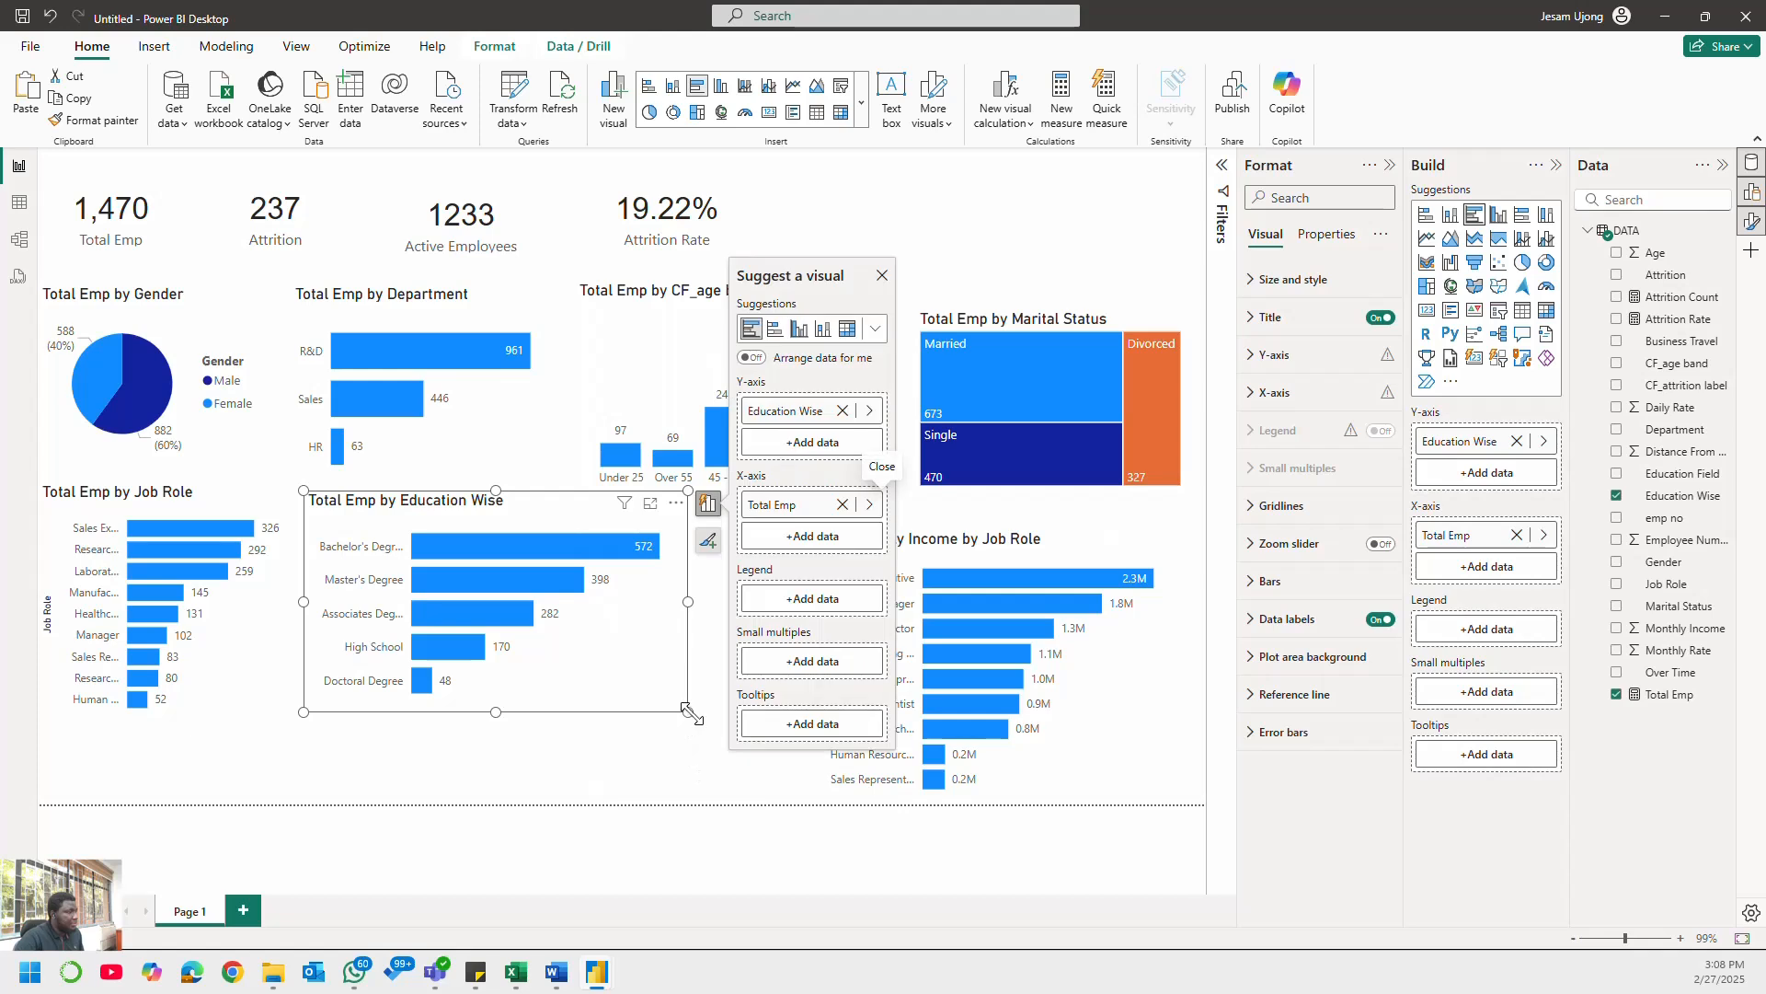
pyautogui.moveTo(678, 713); pyautogui.dragTo(670, 816)
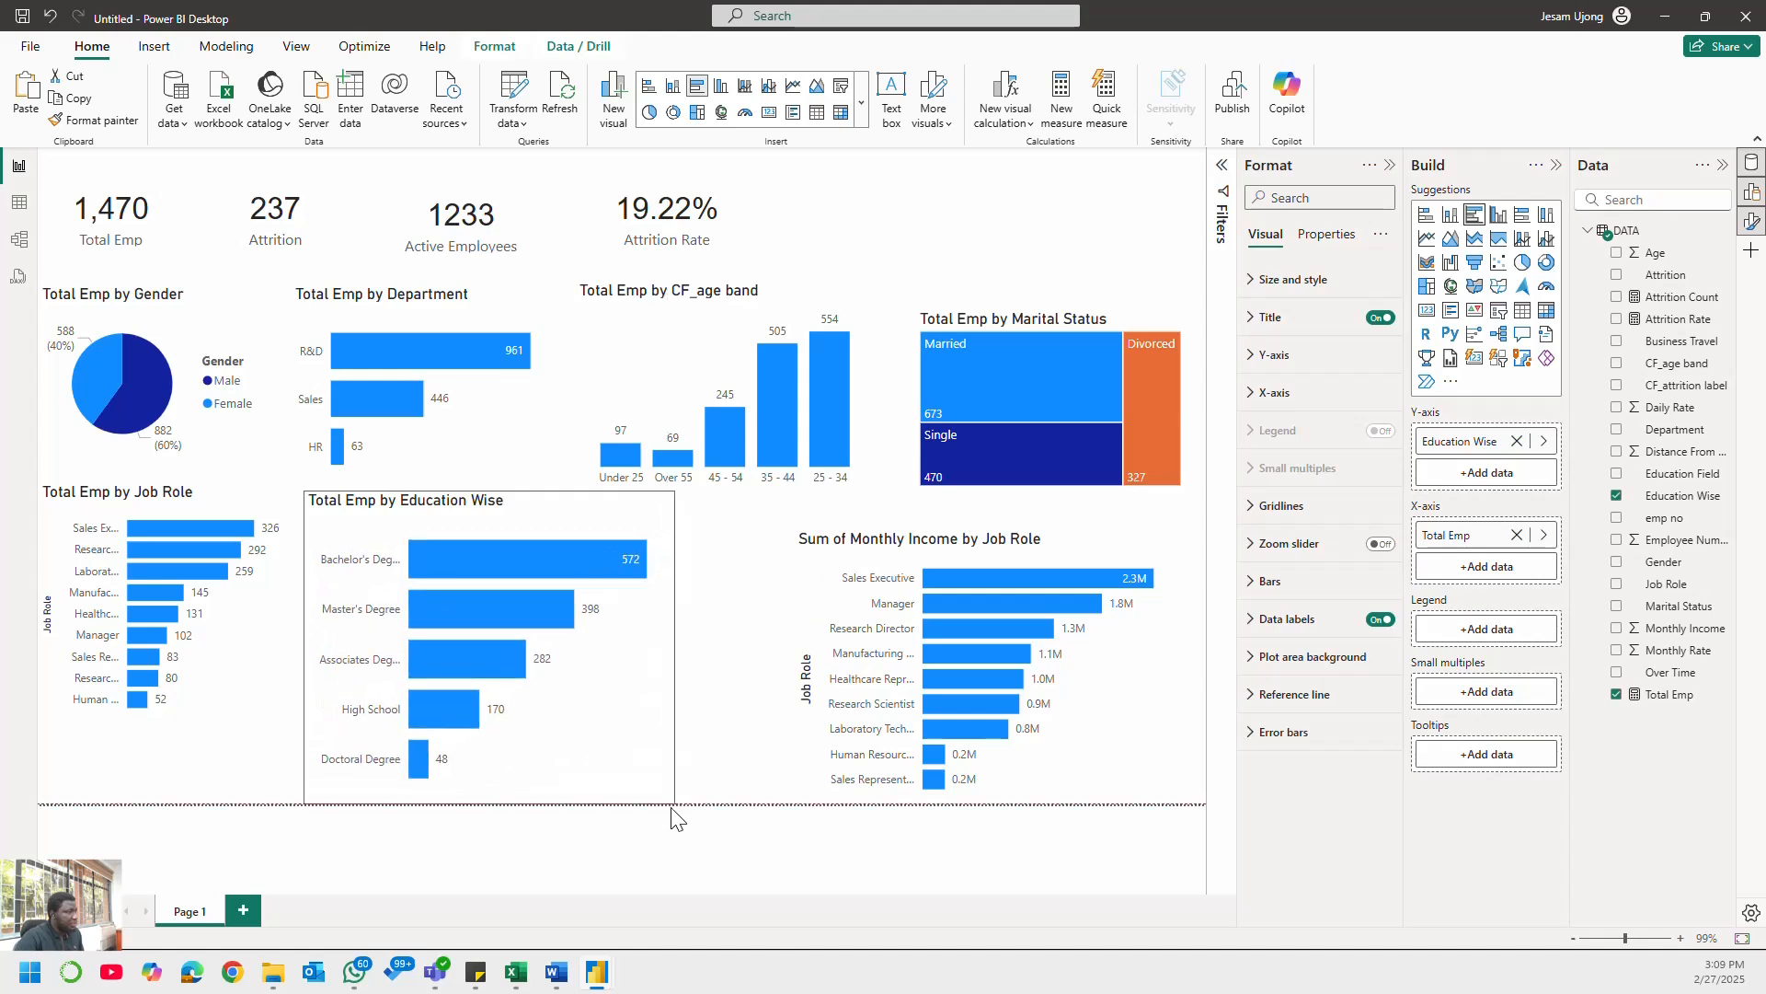
pyautogui.click(221, 716)
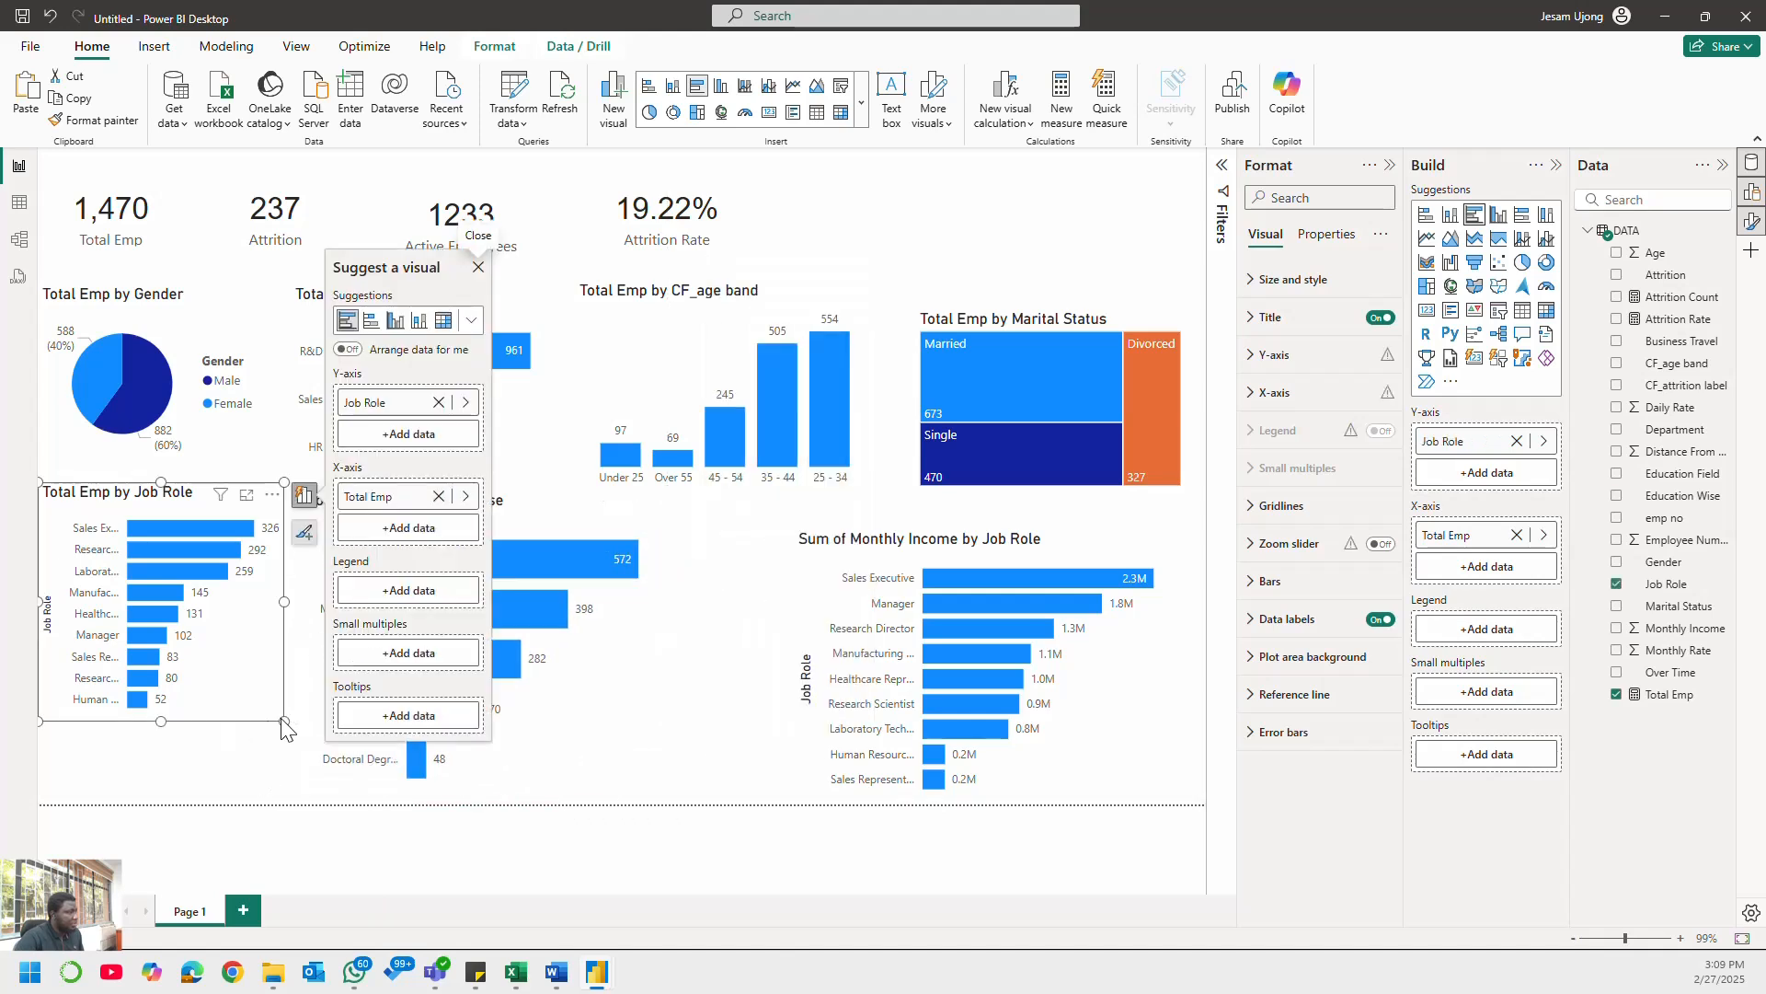
pyautogui.moveTo(284, 721); pyautogui.dragTo(284, 777)
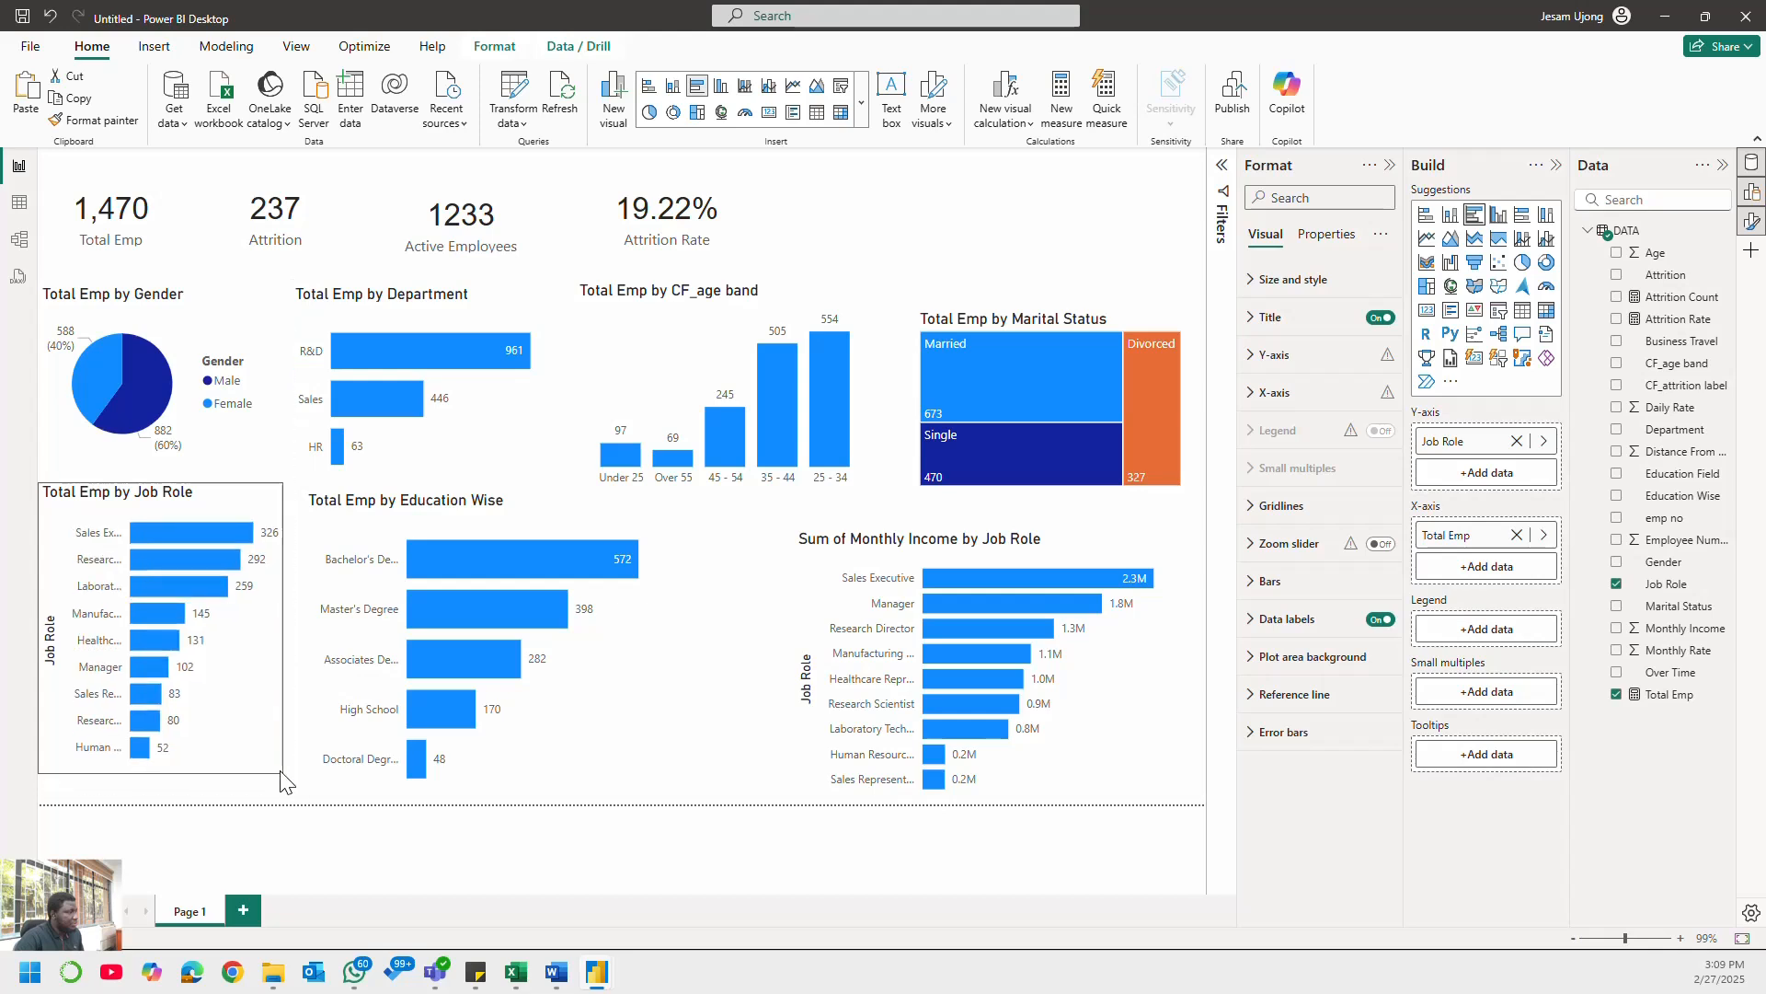
# - Shrink the Education Wise chart, and fit a smaller Monthly Income chart directly beside it
pyautogui.click(667, 805)
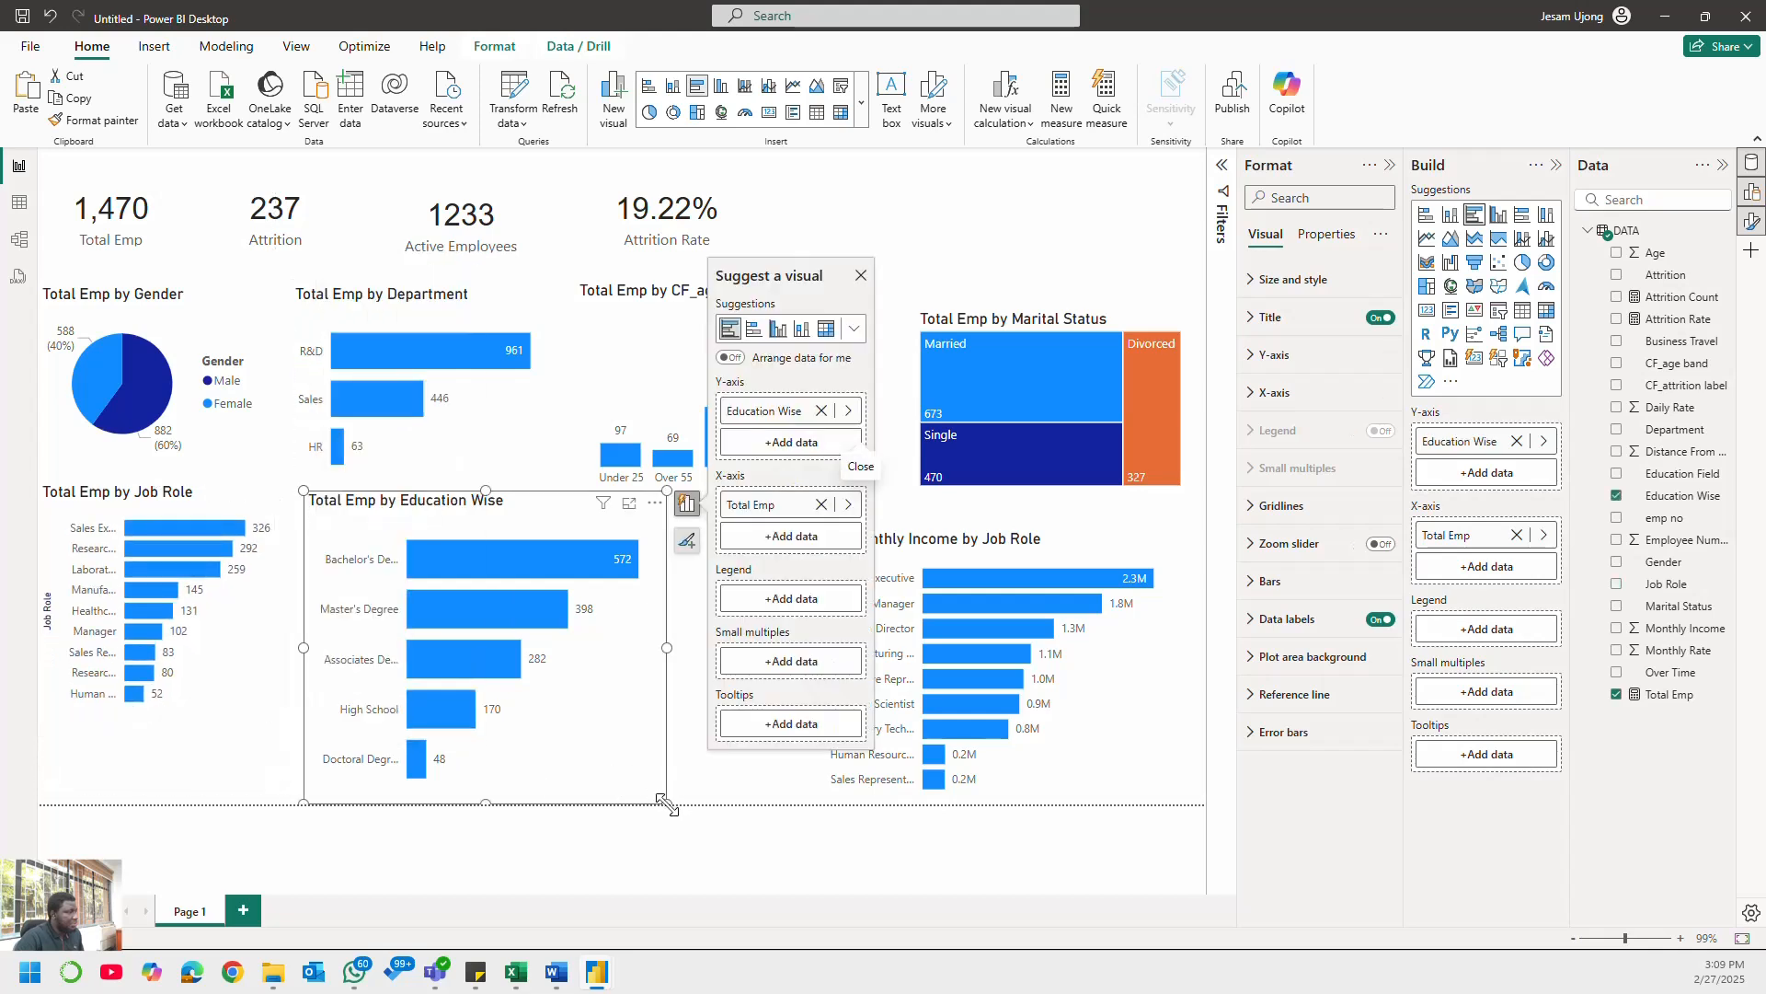
pyautogui.moveTo(667, 805); pyautogui.dragTo(602, 714)
pyautogui.moveTo(1100, 775); pyautogui.dragTo(996, 753)
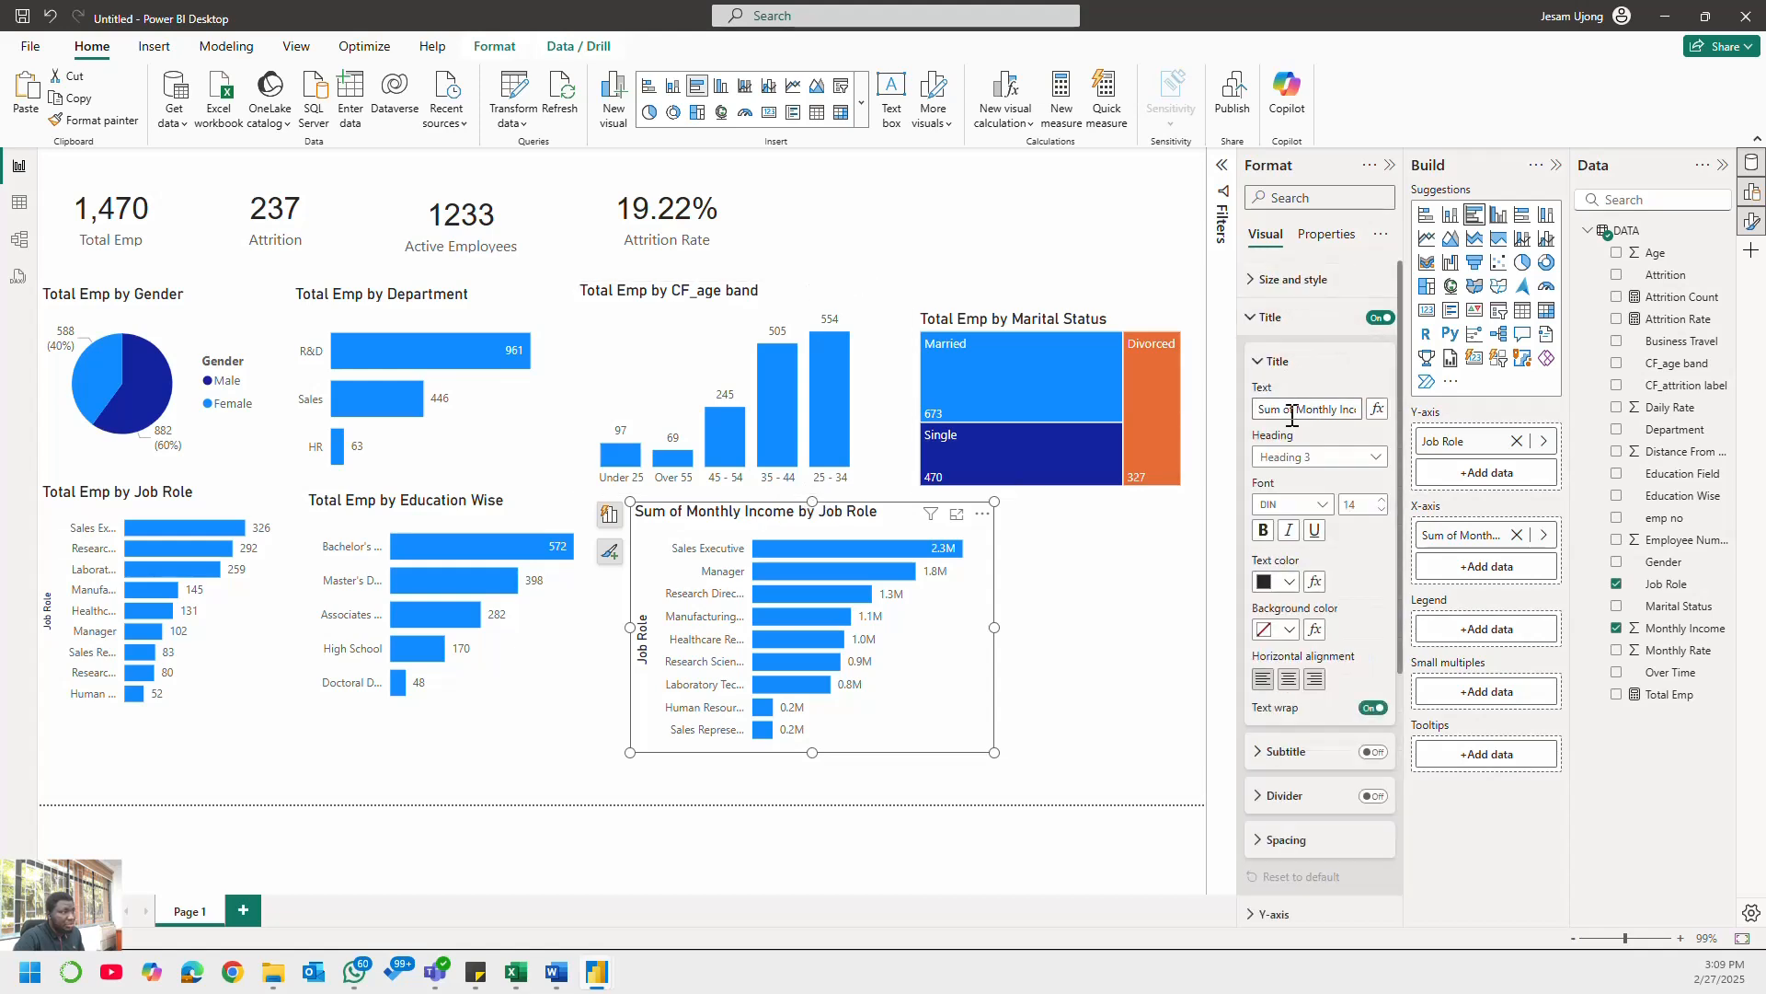
# - Change the income chart's title to "Monthly Income by Job Role"
pyautogui.moveTo(1299, 406); pyautogui.dragTo(1091, 457)
pyautogui.press('BackSpace')
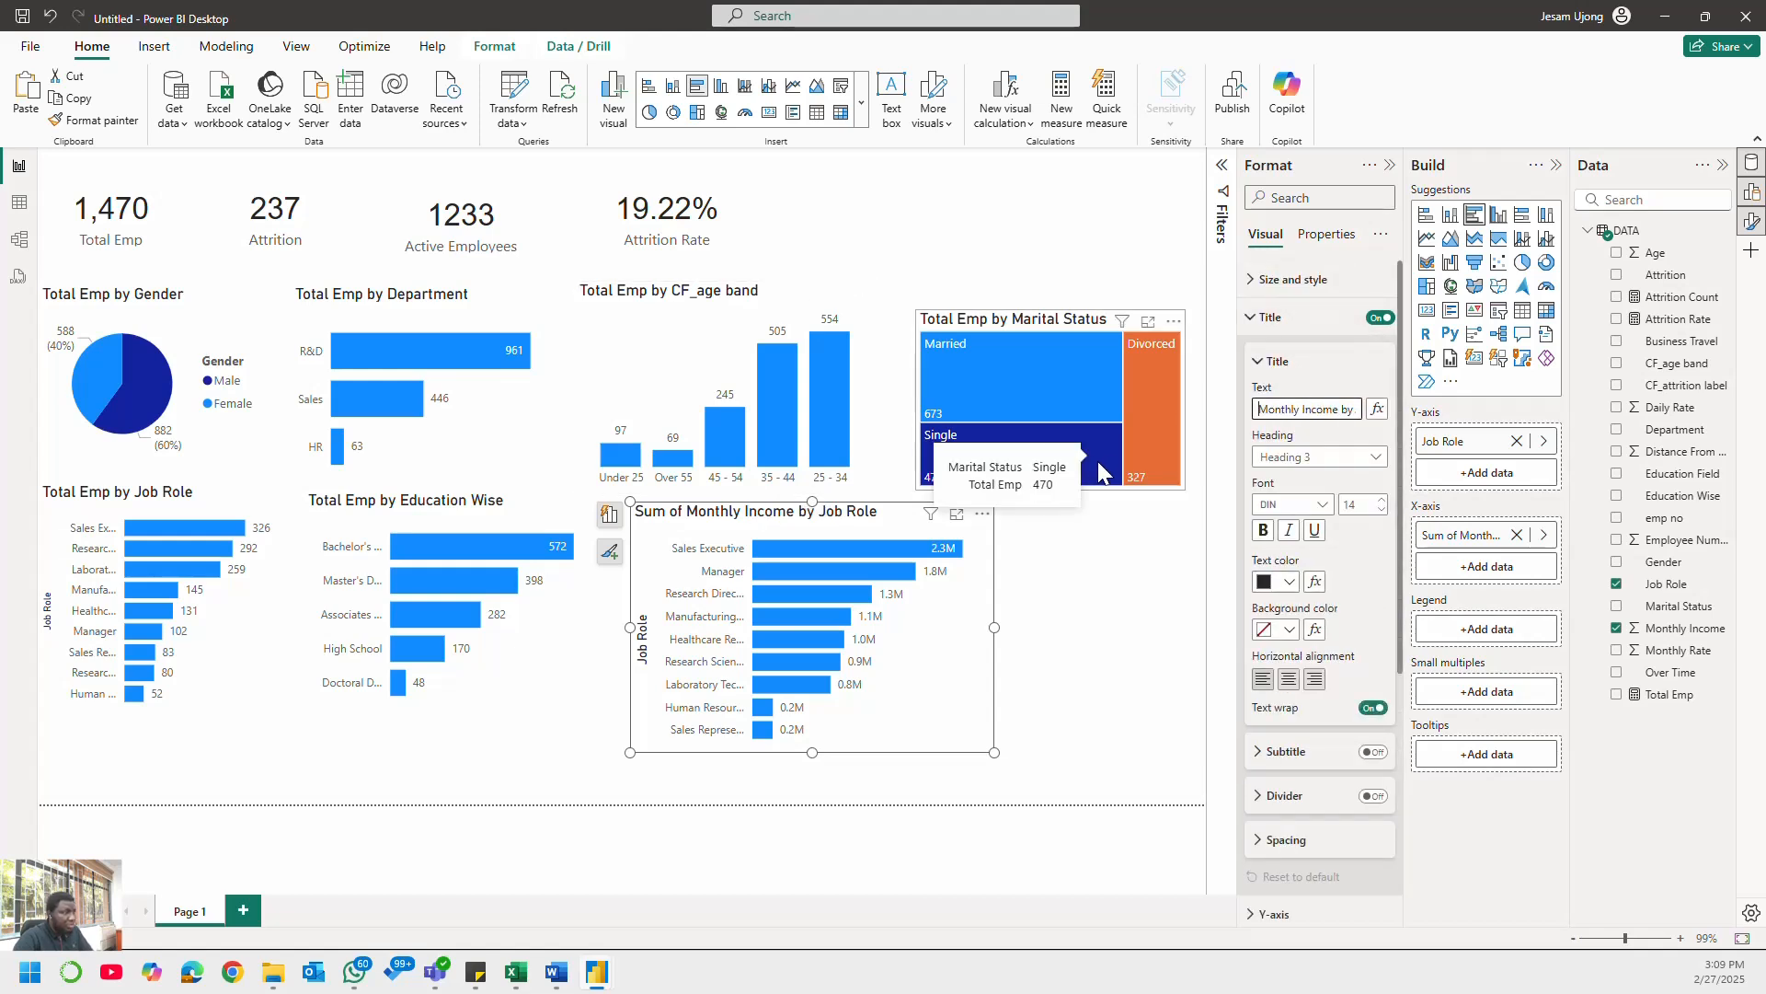
pyautogui.click(1037, 626)
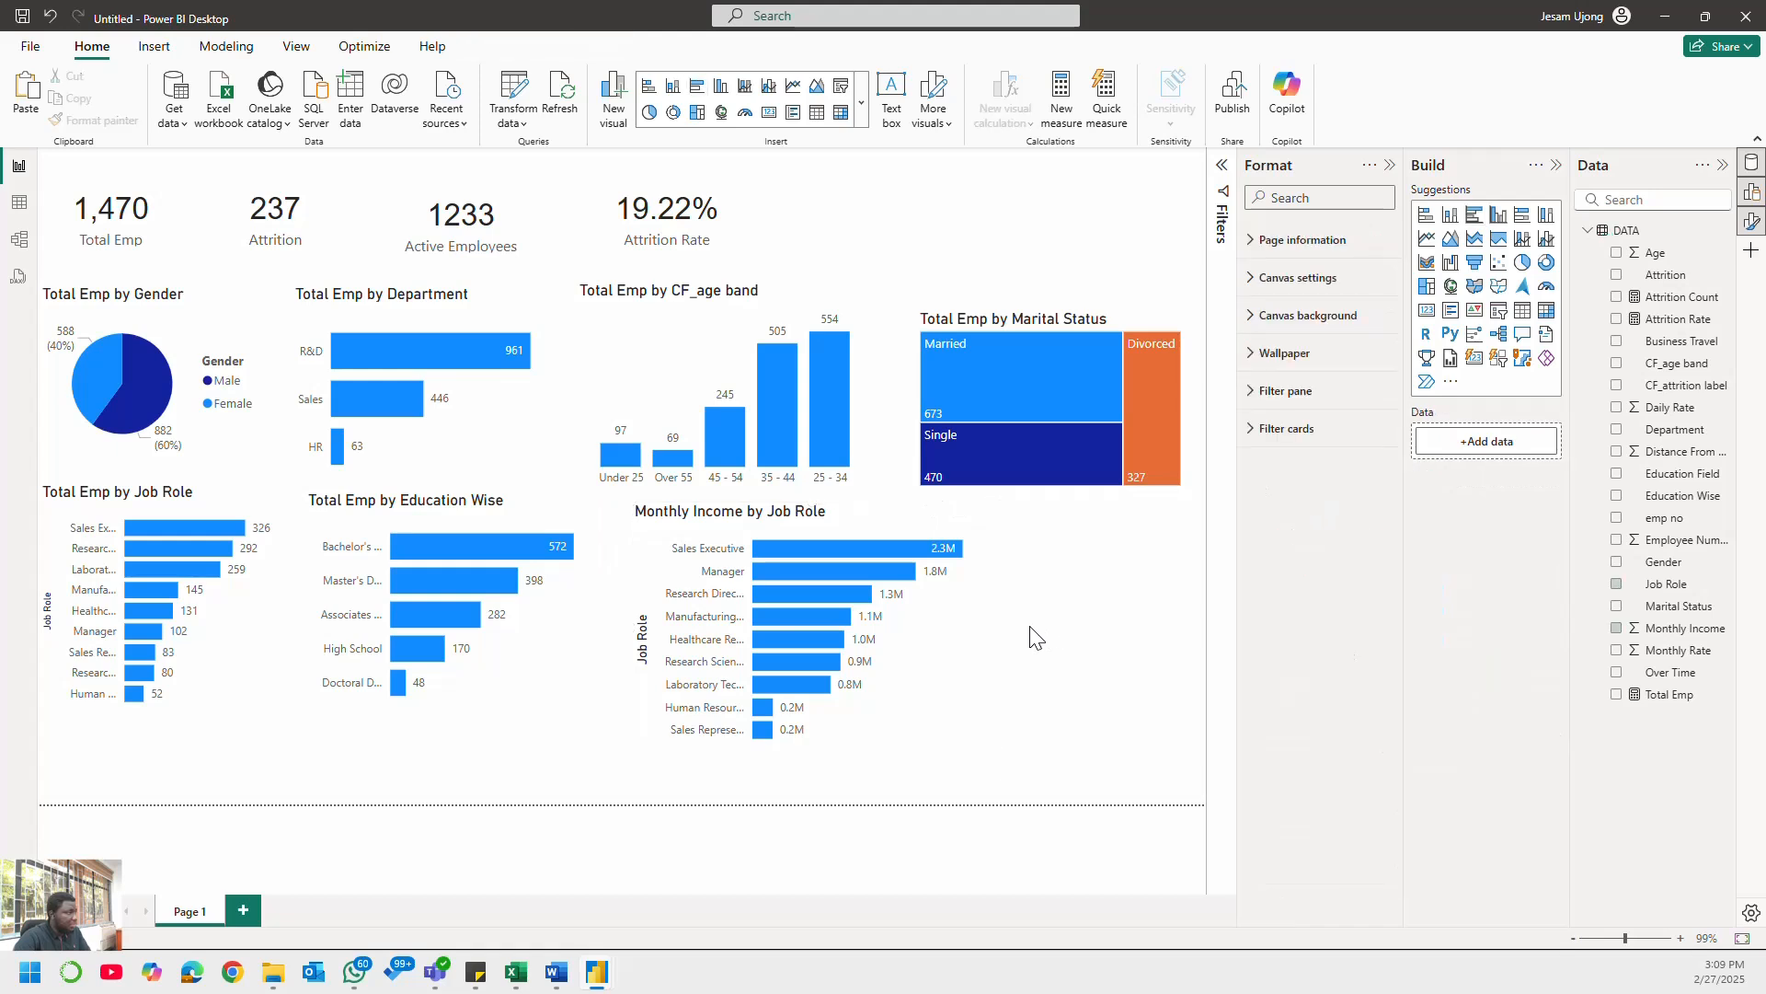
pyautogui.click(552, 552)
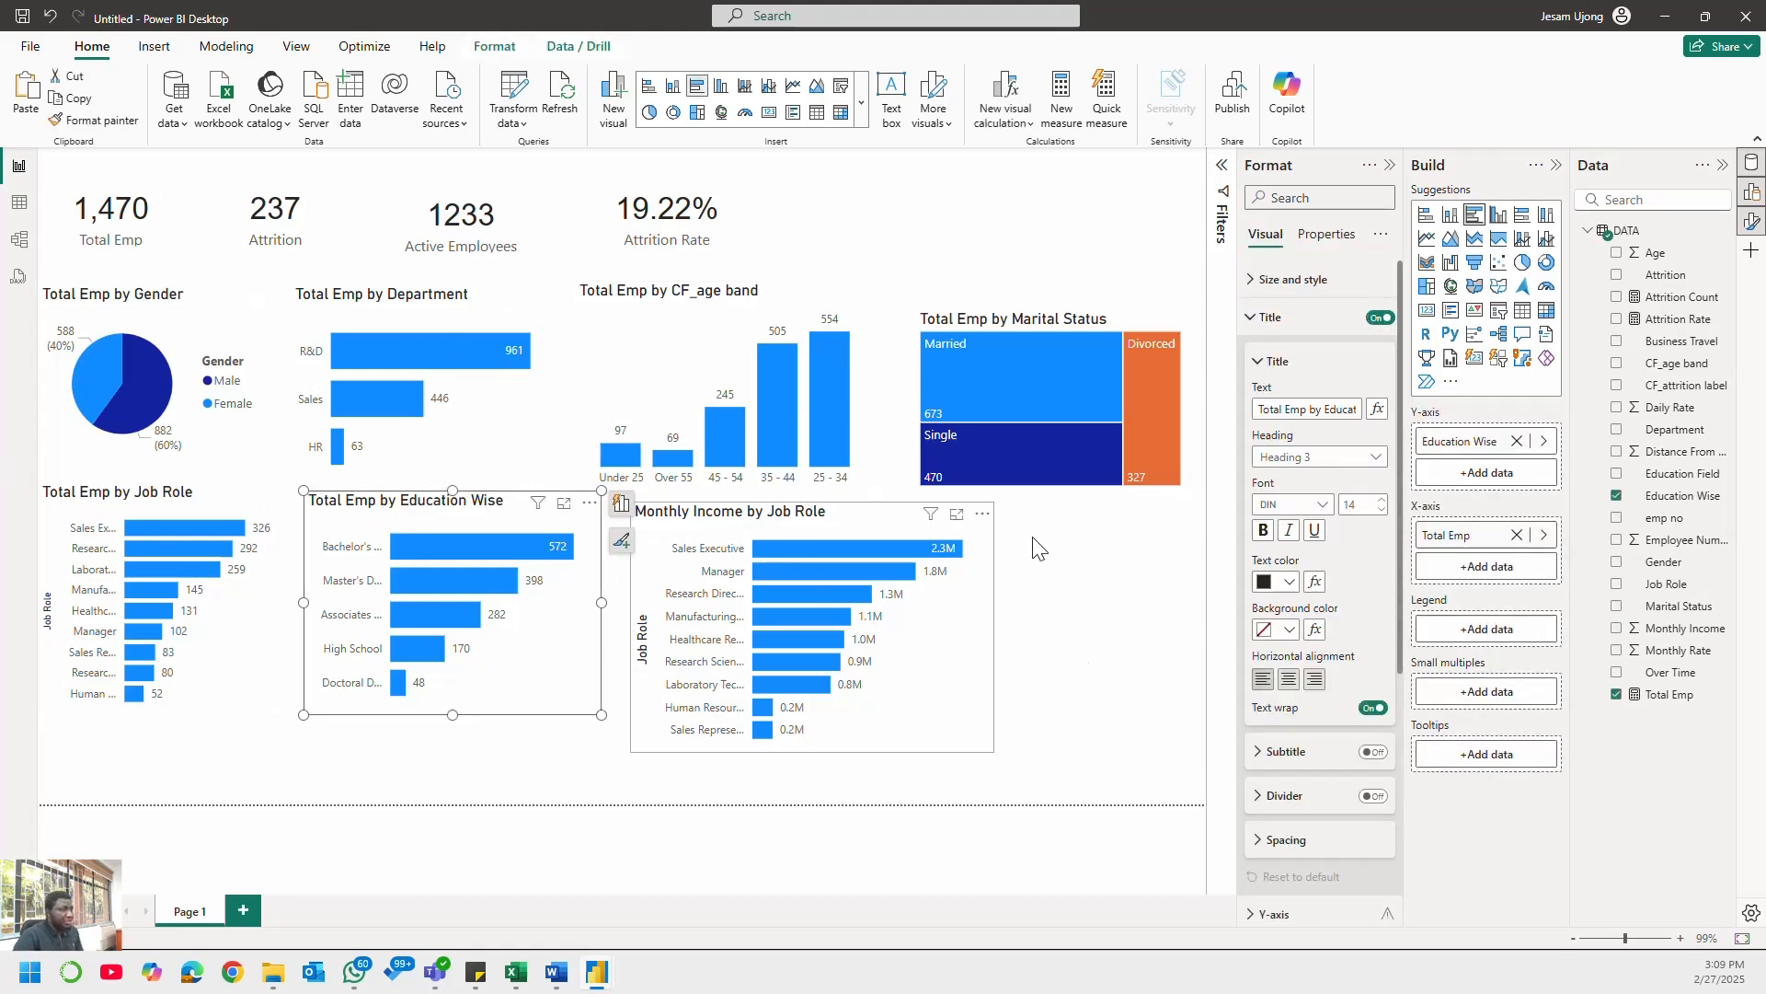
pyautogui.click(1268, 322)
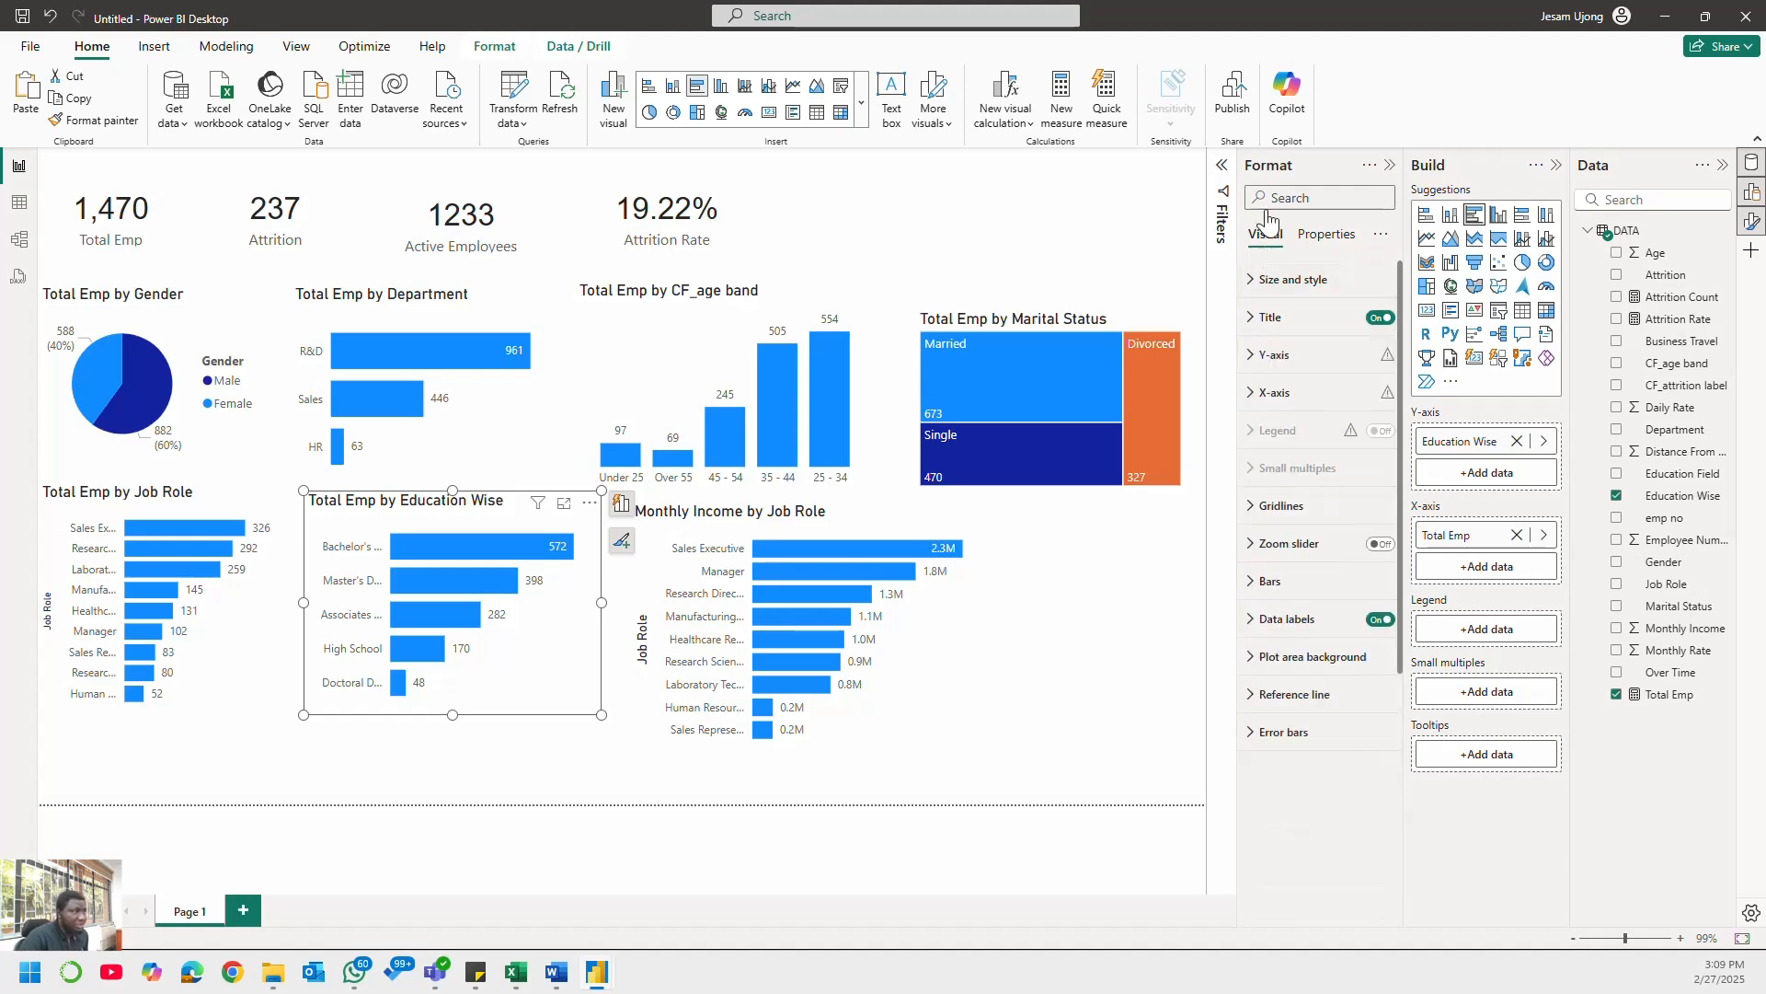
pyautogui.click(1076, 649)
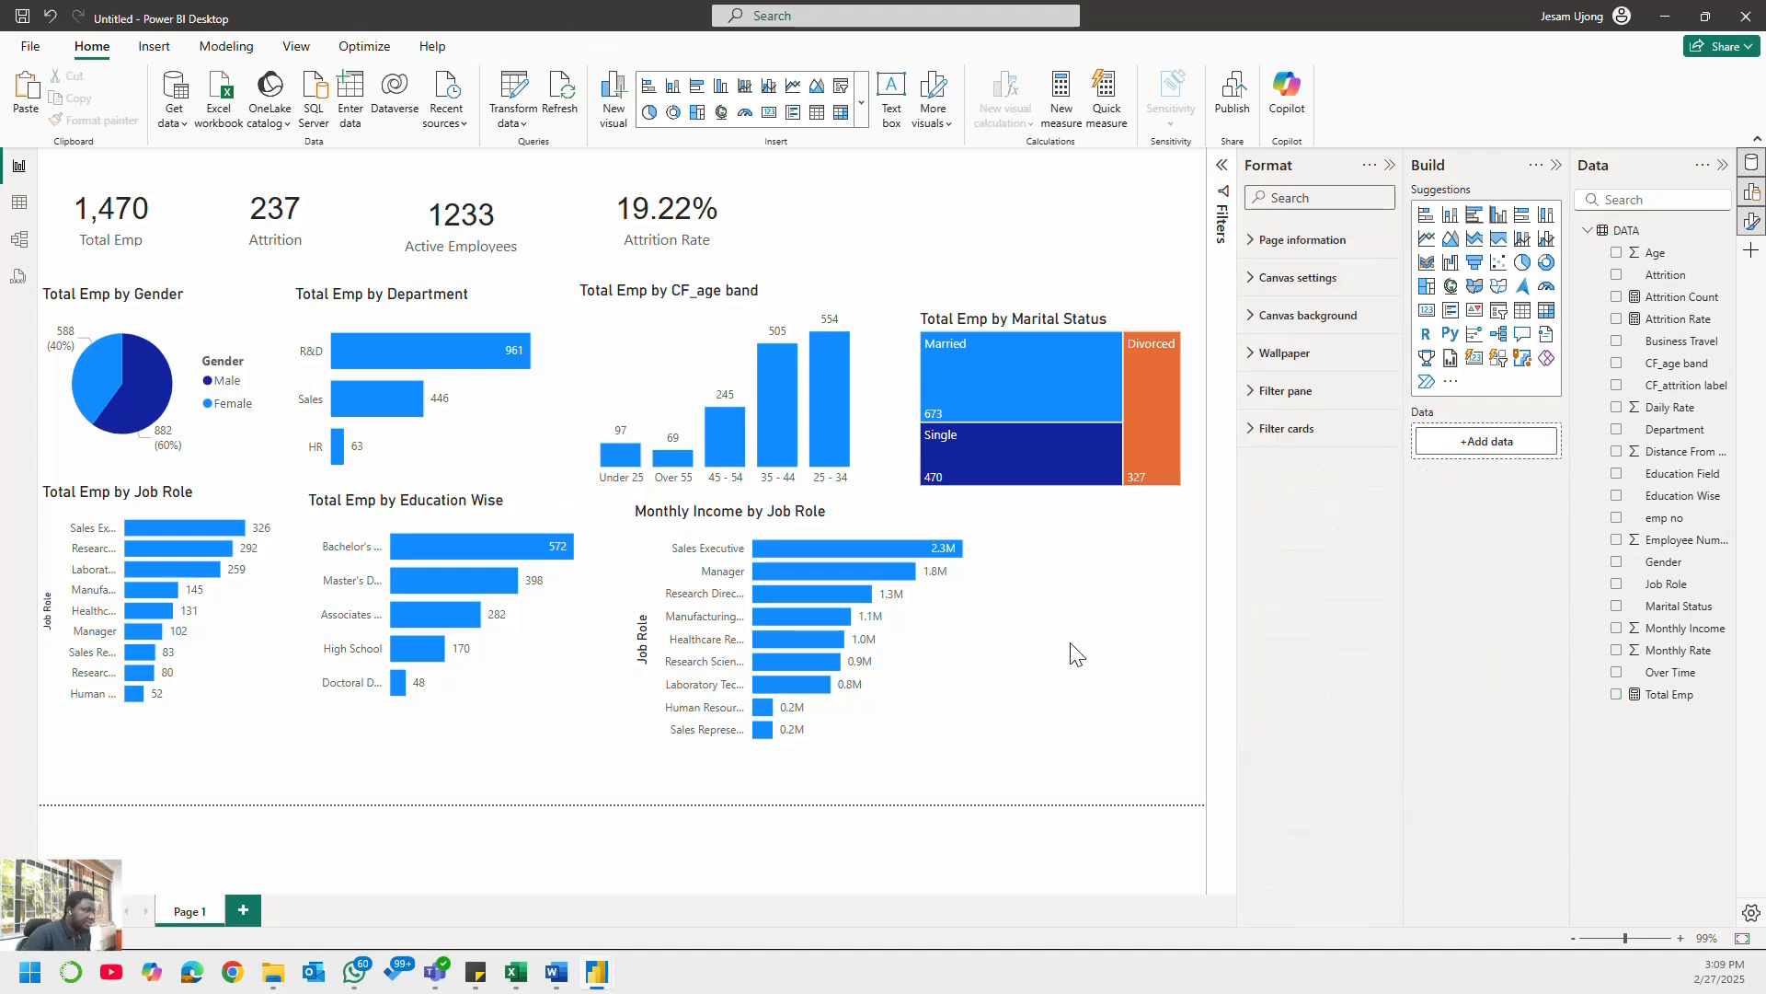
# - Check the monthly rate KPI in Word, duplicate Power BI's Monthly Income by Job Role chart and spread the two copies across the lower row
pyautogui.click(552, 977)
pyautogui.click(733, 528)
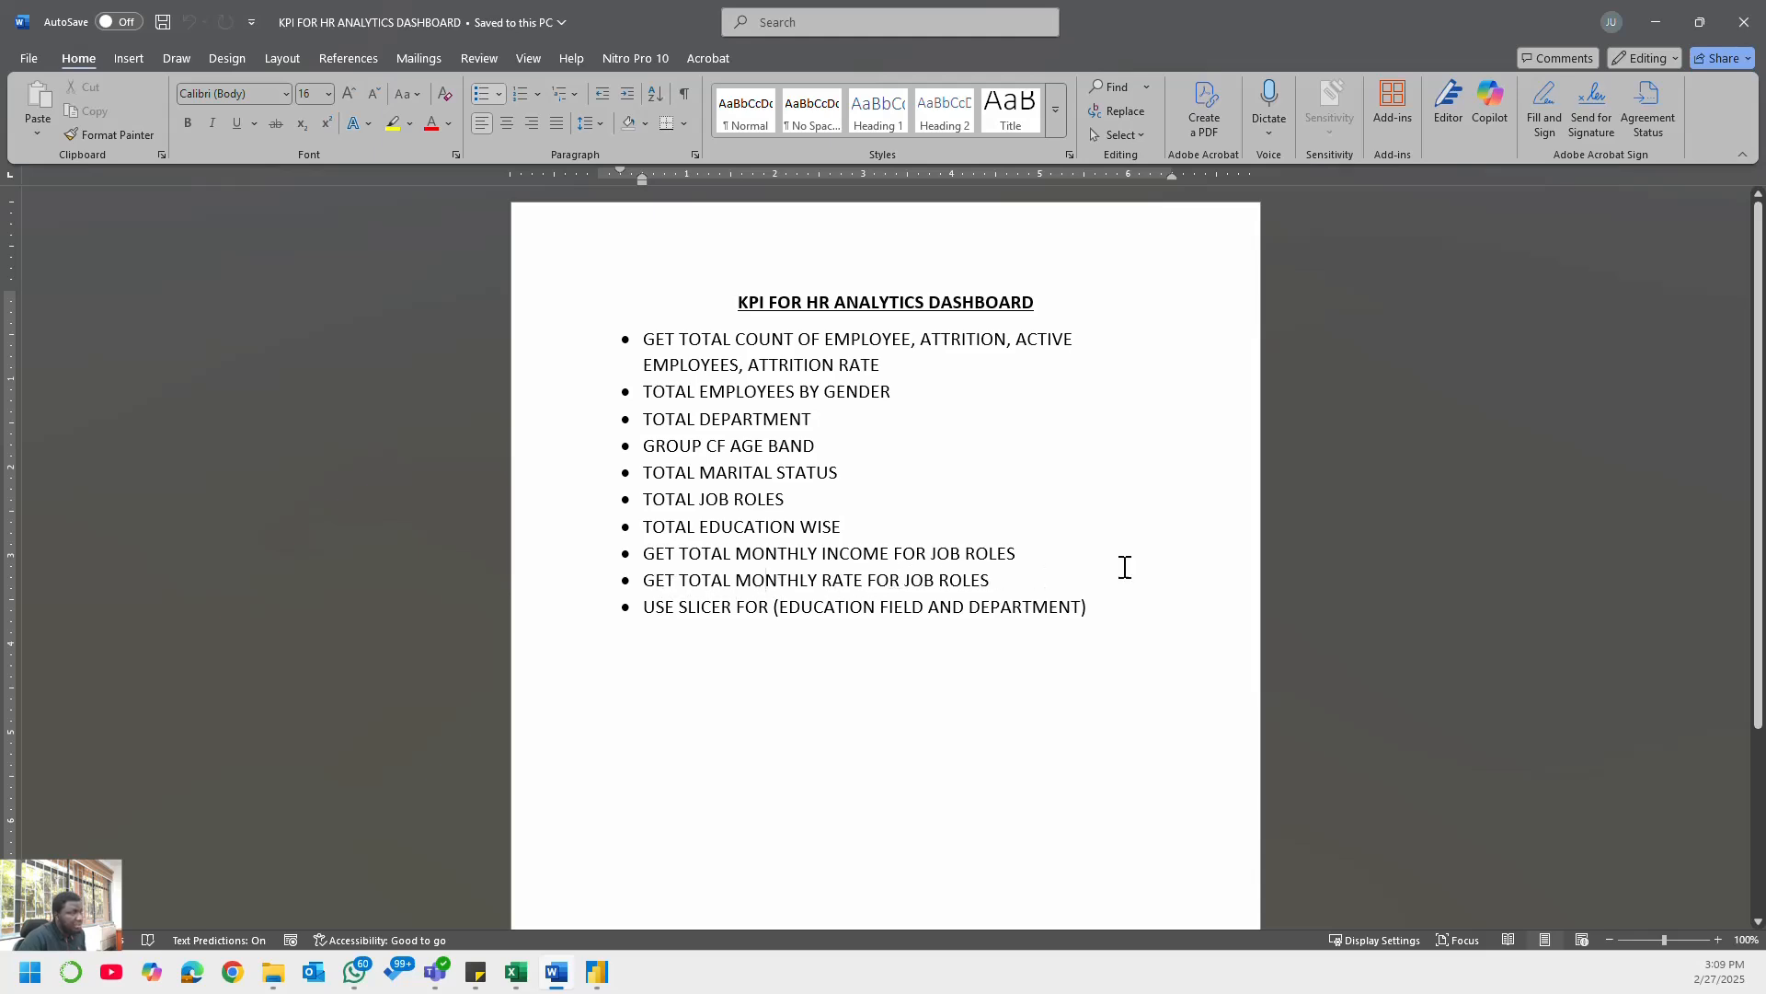
pyautogui.click(1655, 21)
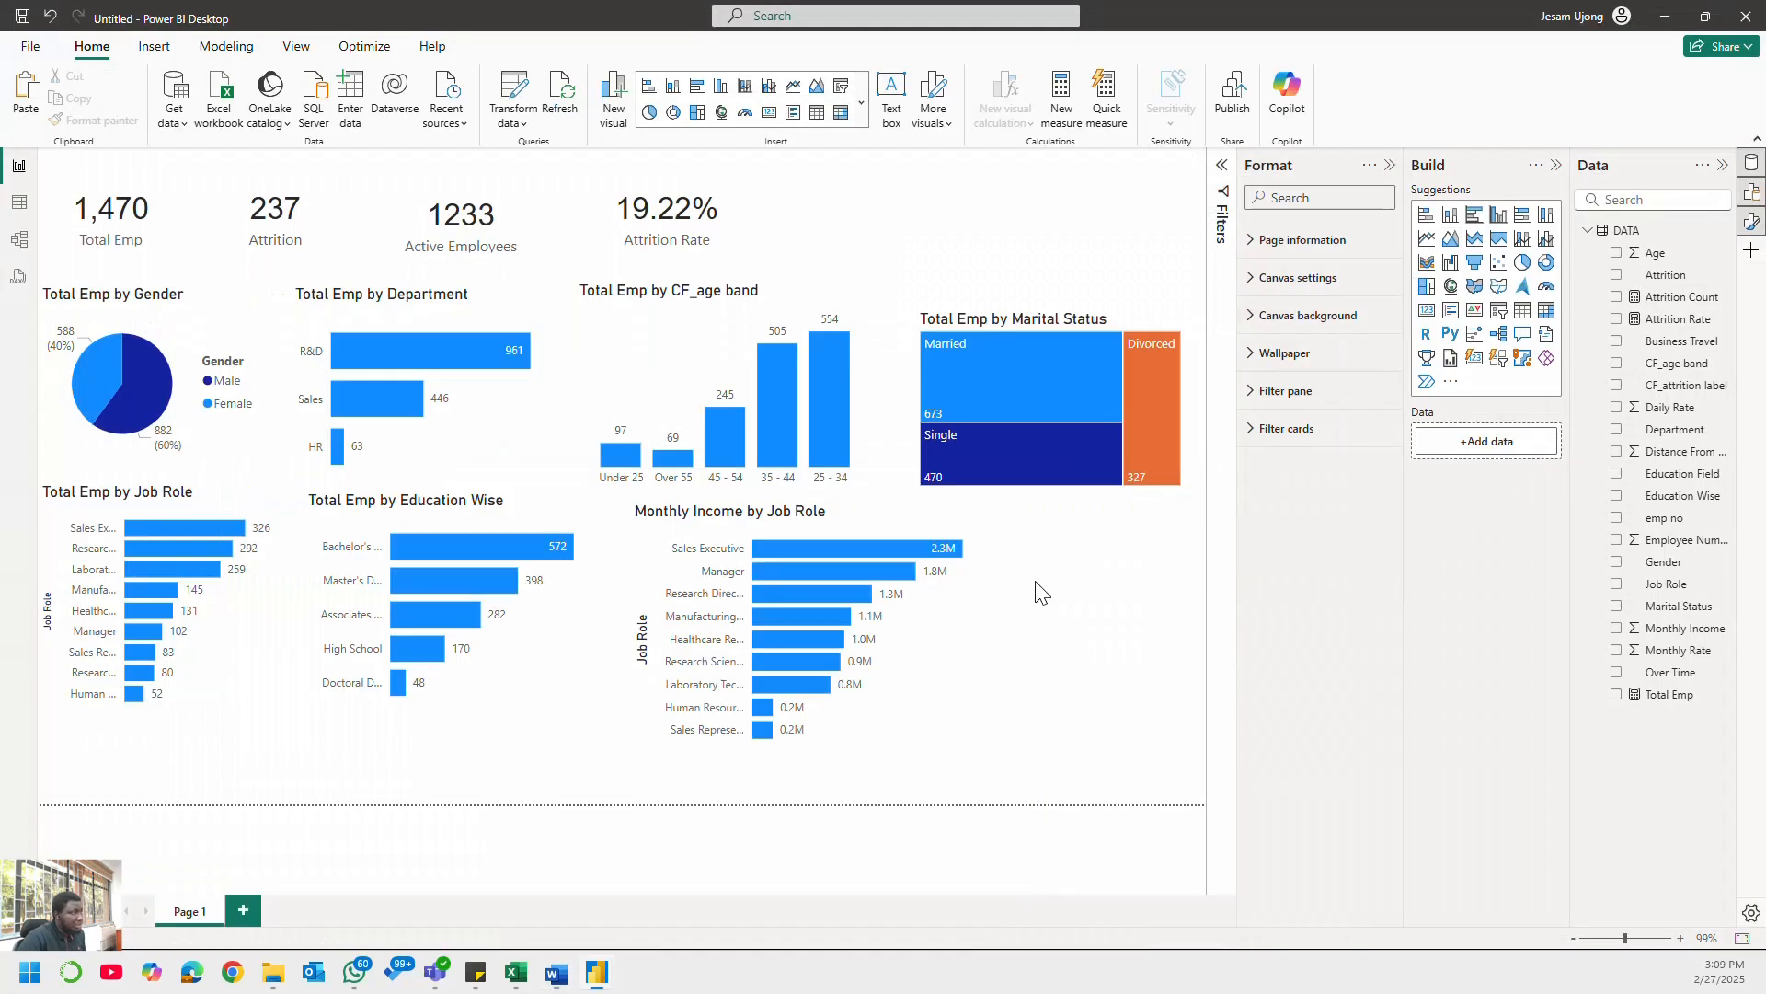
pyautogui.click(916, 732)
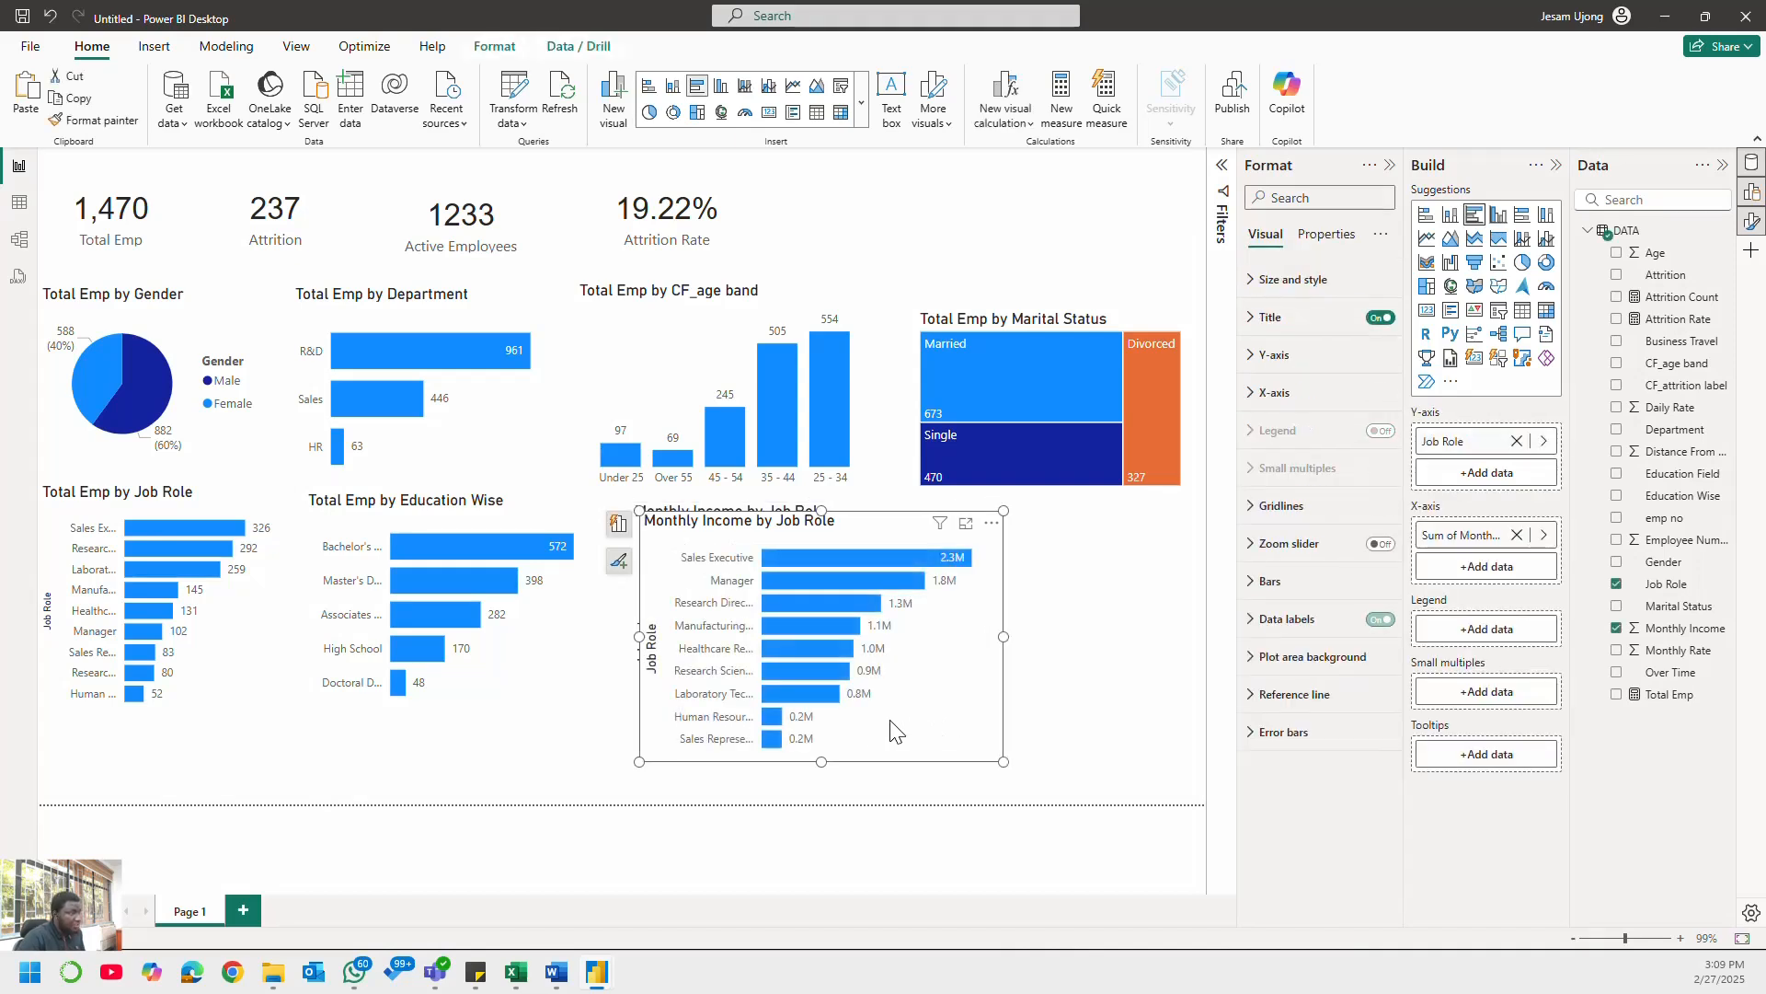
pyautogui.hotkey('ctrl', 'c')
pyautogui.hotkey('ctrl', 'v')
pyautogui.moveTo(657, 747); pyautogui.dragTo(628, 750)
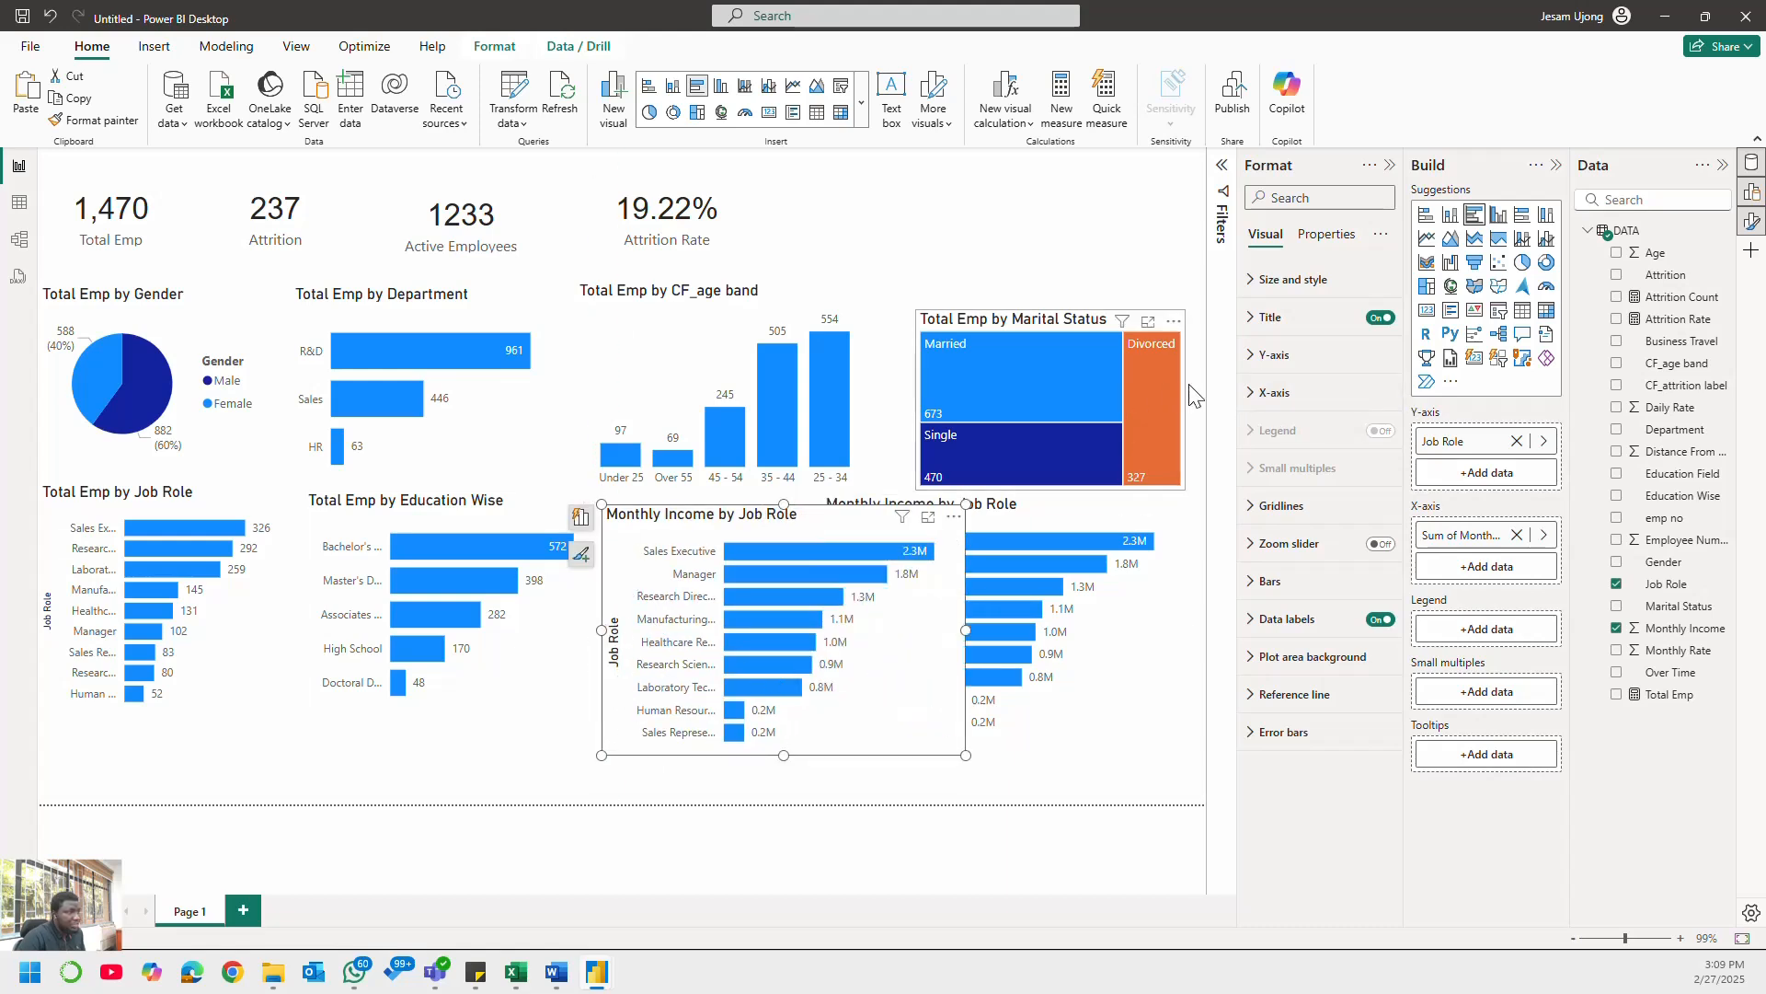
# - Turn off the Y-axis title of the Monthly Income chart next to Education Wise and widen it slightly
pyautogui.click(1275, 354)
pyautogui.click(1284, 399)
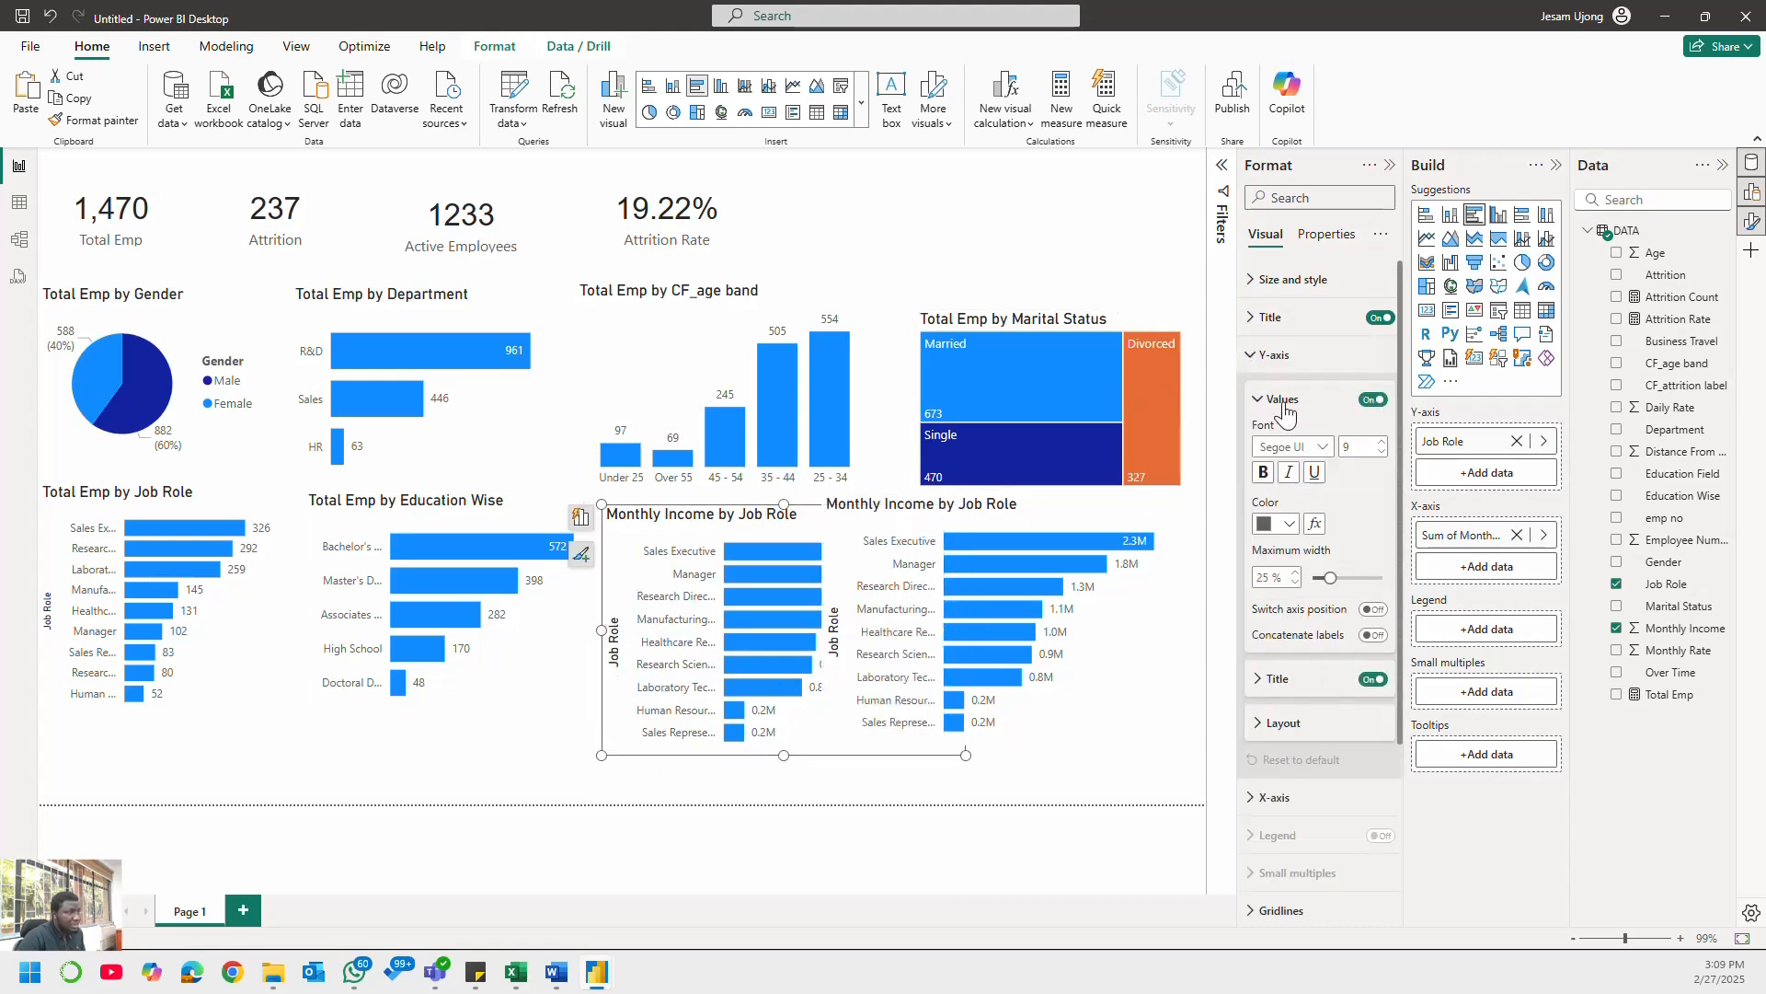
pyautogui.click(1371, 679)
pyautogui.moveTo(969, 632)
pyautogui.mouseDown()
pyautogui.moveTo(920, 631)
pyautogui.moveTo(979, 622)
pyautogui.mouseUp()
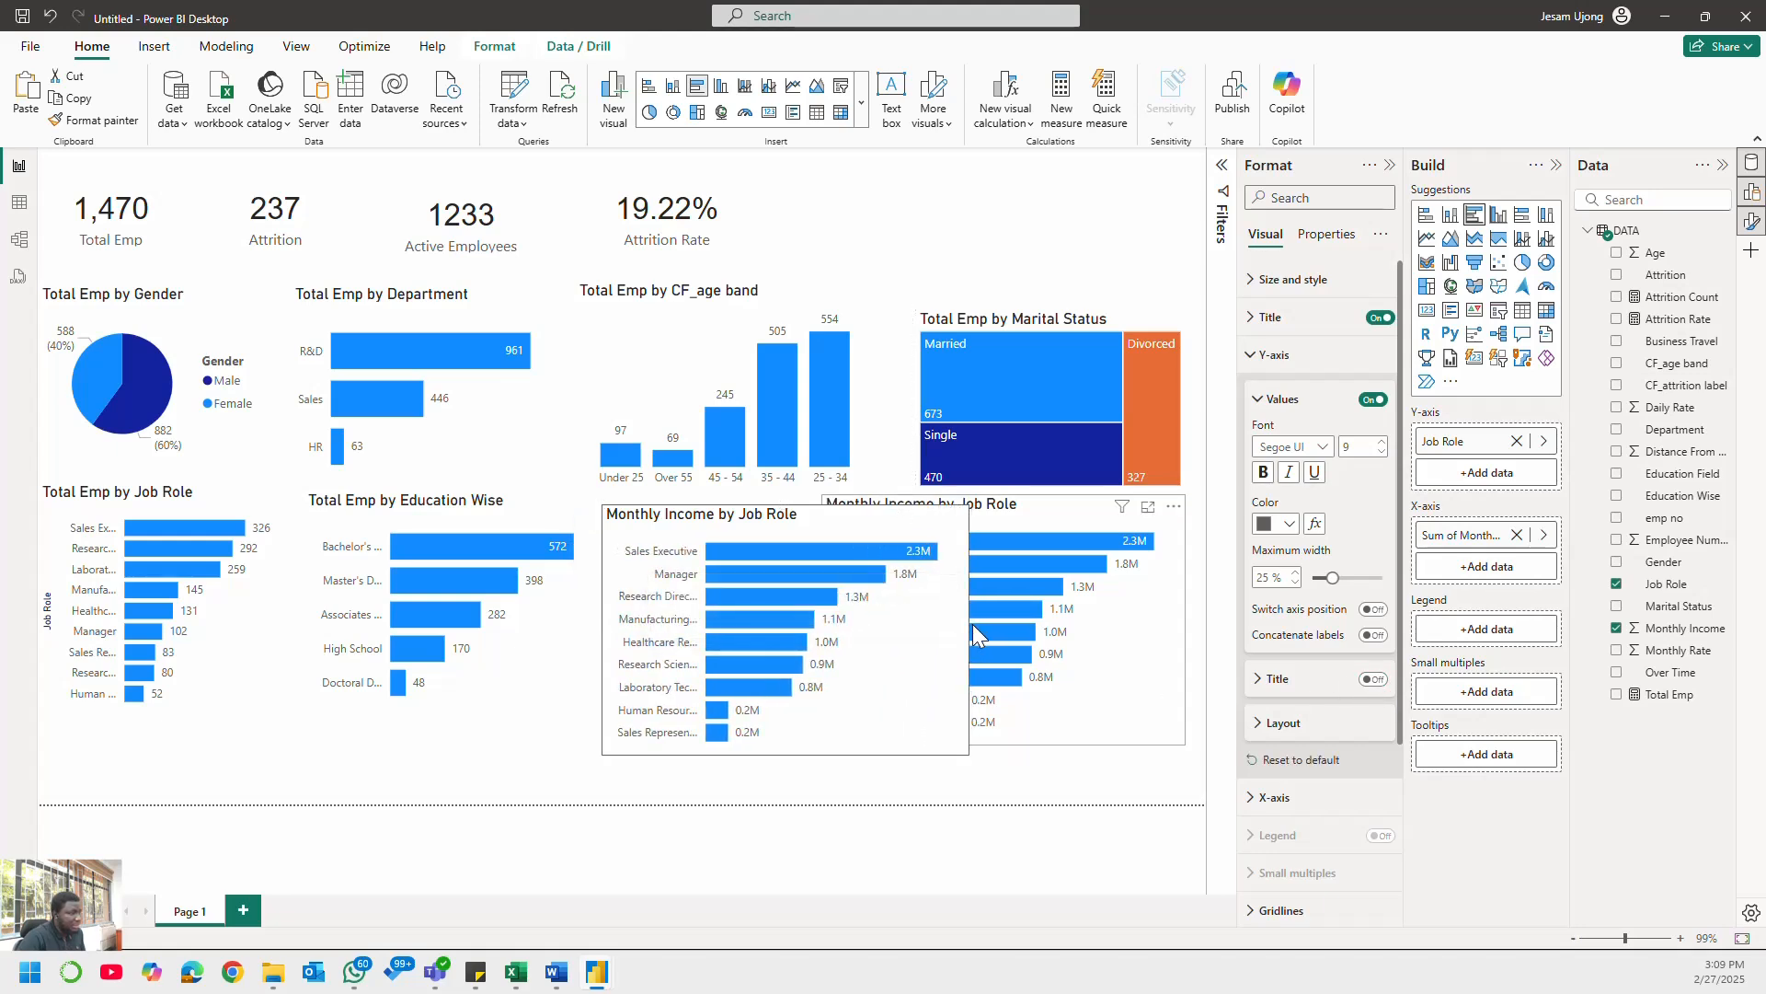
# - Turn off the Y-axis title of the other Monthly Income chart, keeping its axis values, and move it against the page's right edge
pyautogui.click(1132, 719)
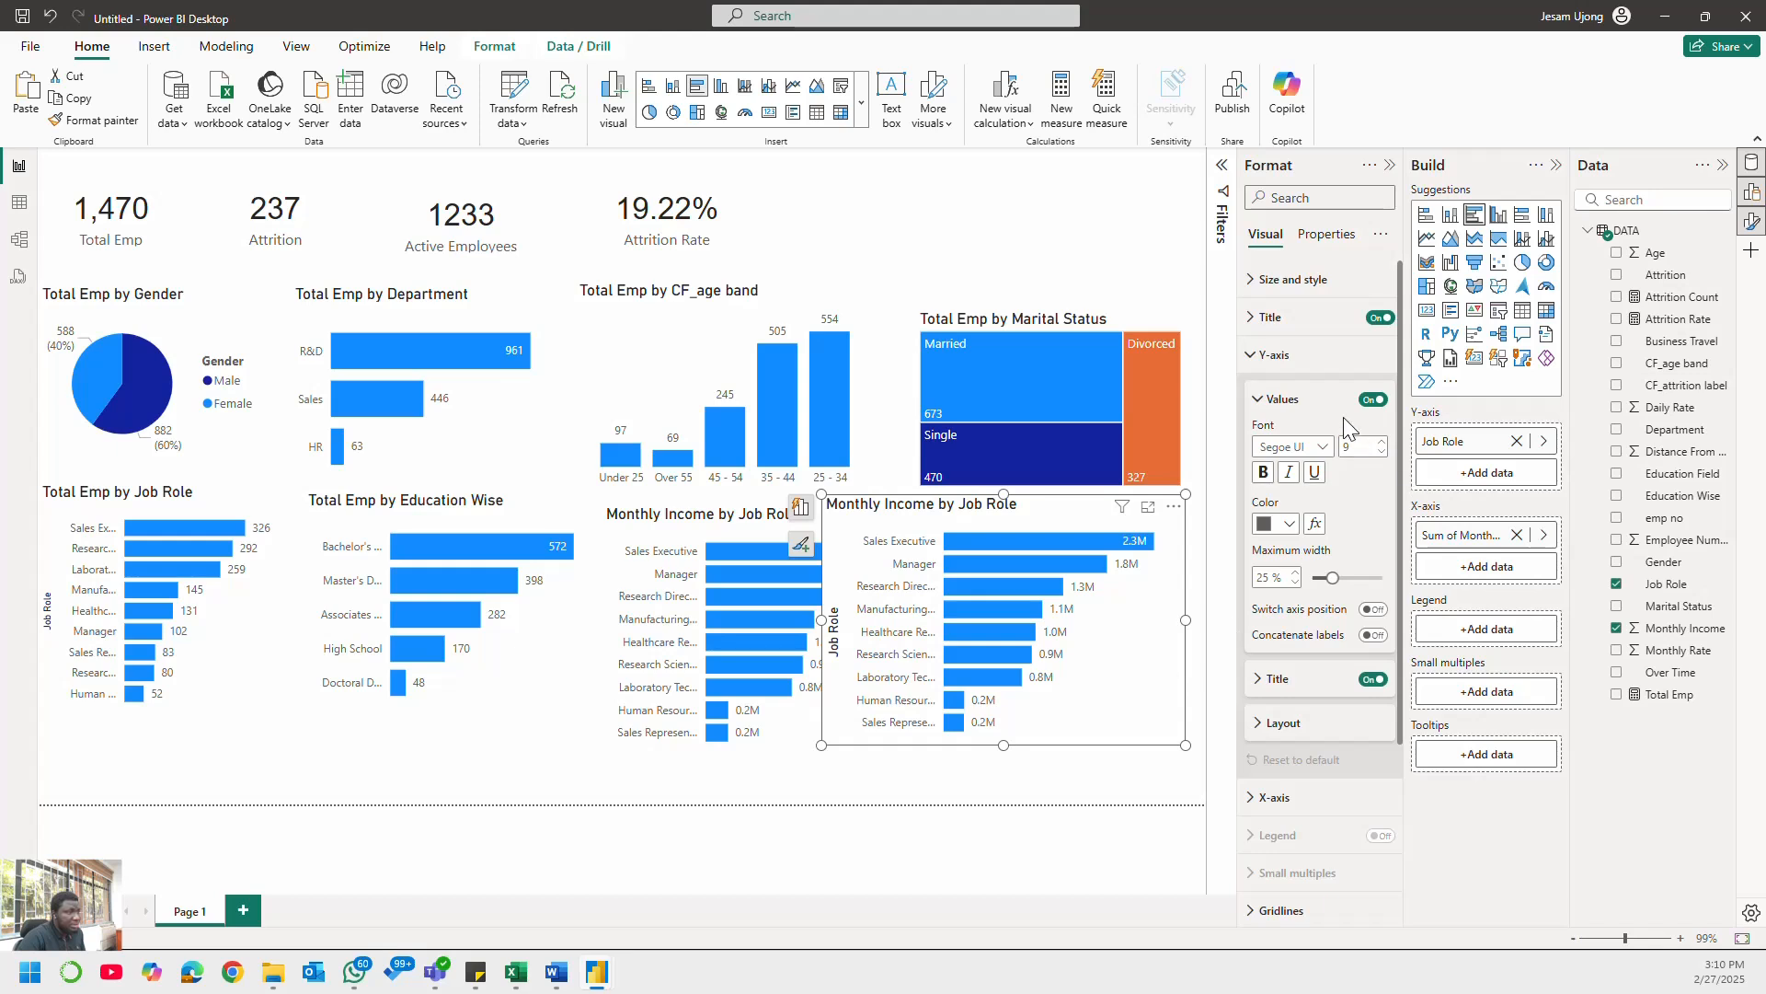
pyautogui.click(1371, 401)
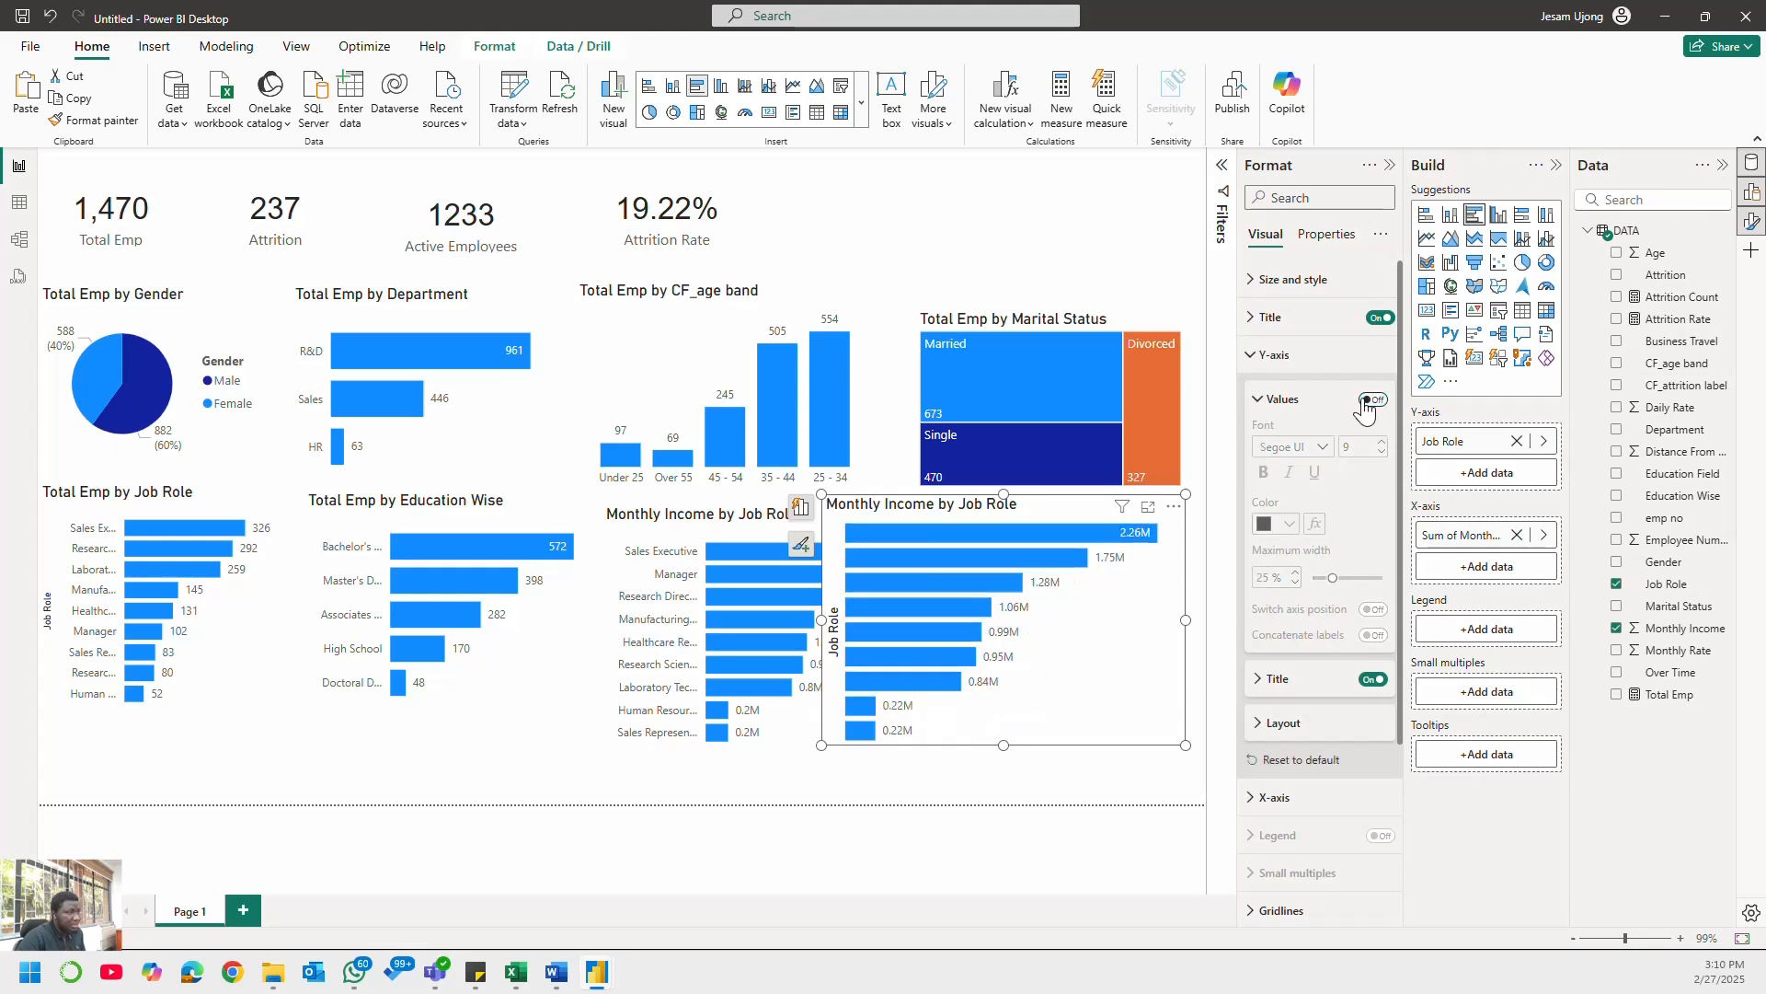
pyautogui.click(1373, 401)
pyautogui.click(1370, 680)
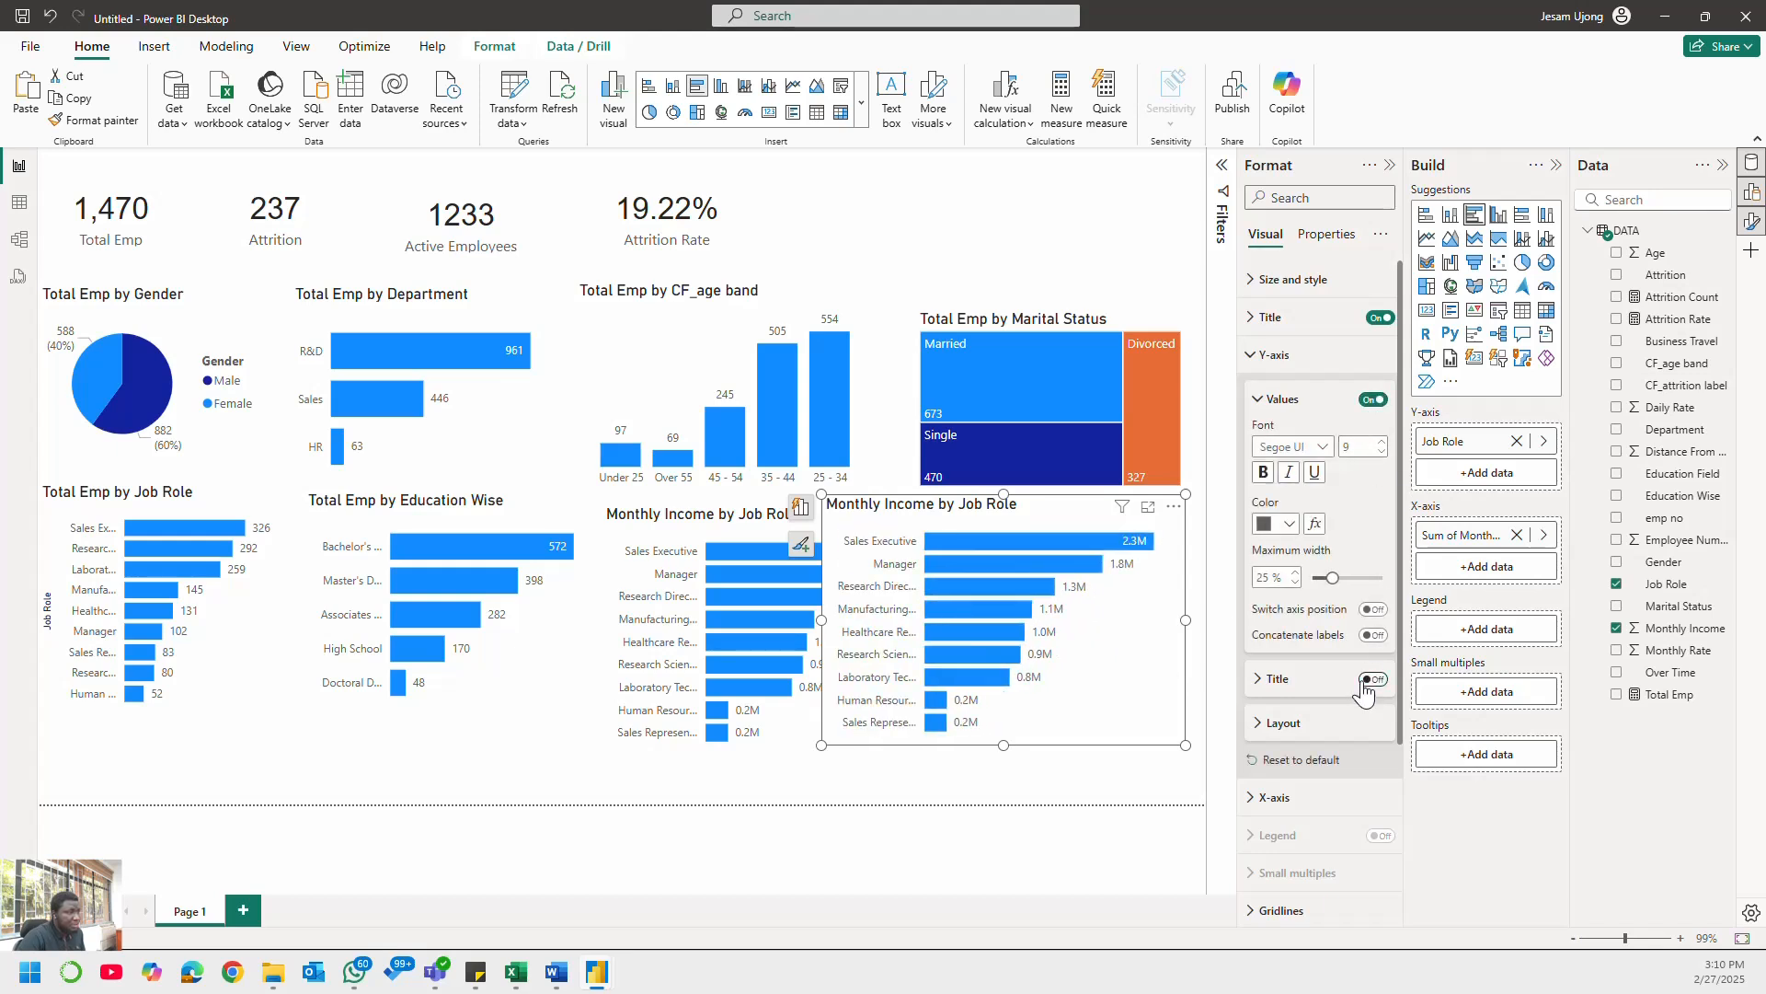
pyautogui.click(1277, 359)
pyautogui.moveTo(1089, 689); pyautogui.dragTo(1109, 685)
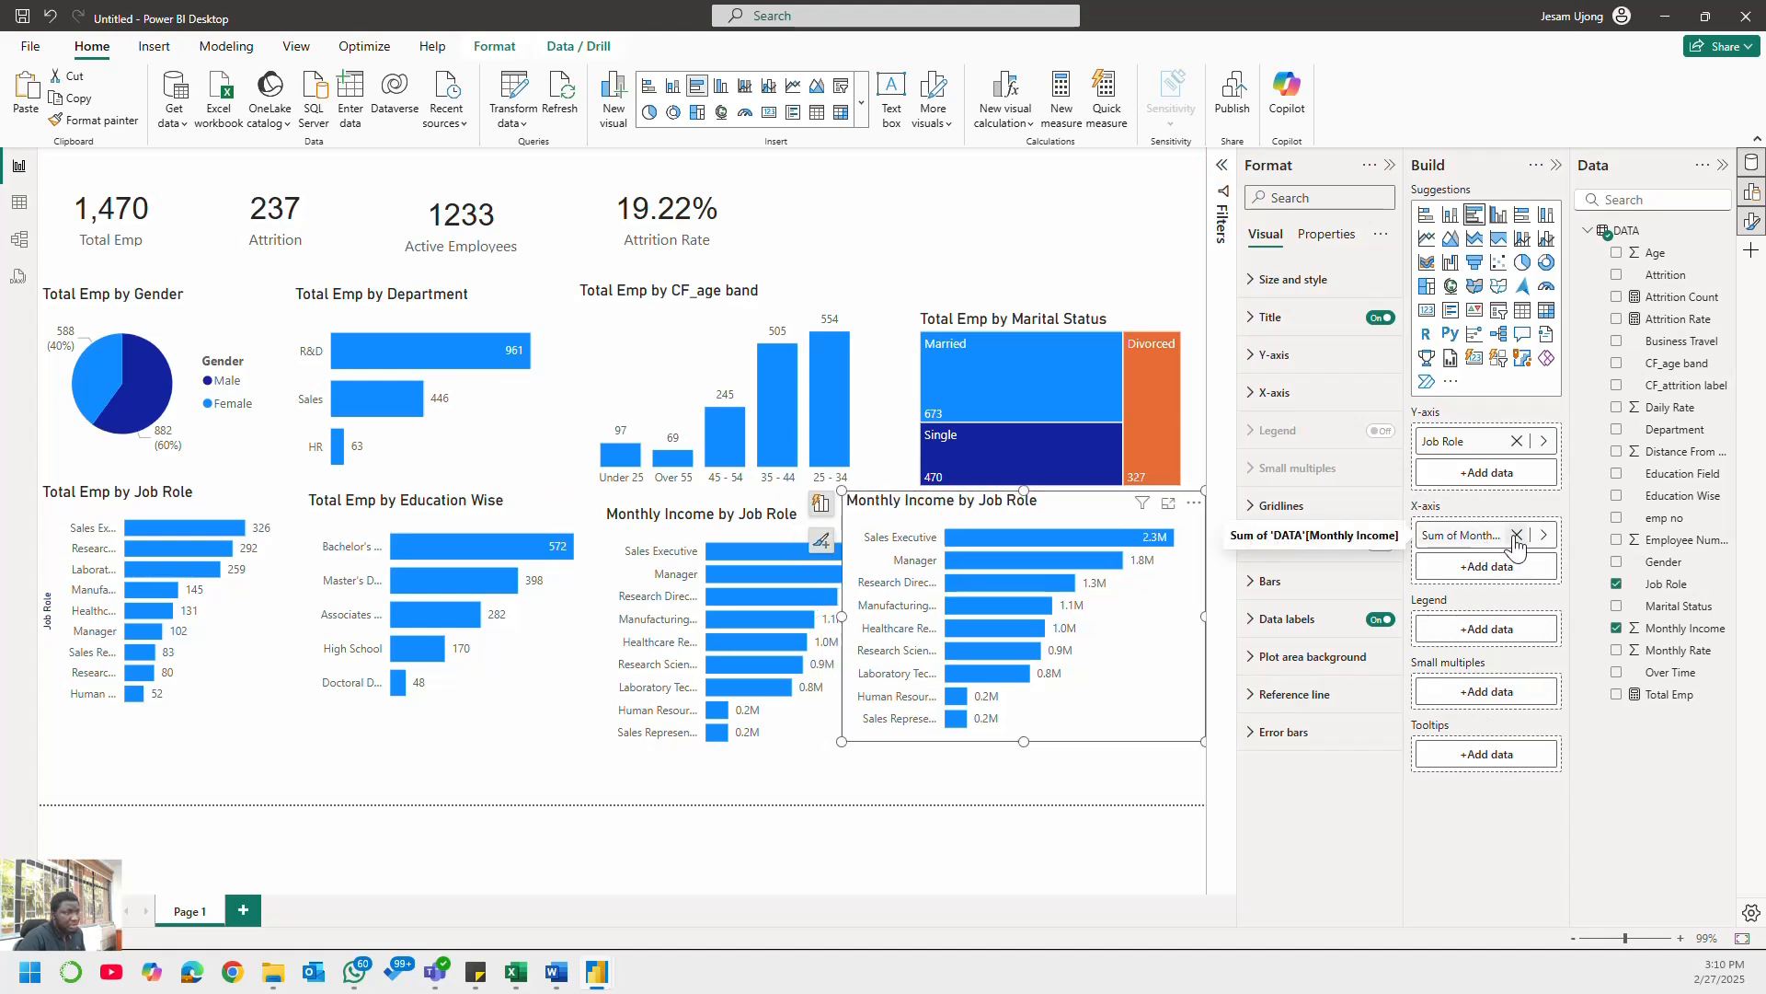
# - Replace Monthly Income with Monthly Rate in the chart at the page's right edge and retitle it "Monthly Rate by Job Role"
pyautogui.click(1617, 651)
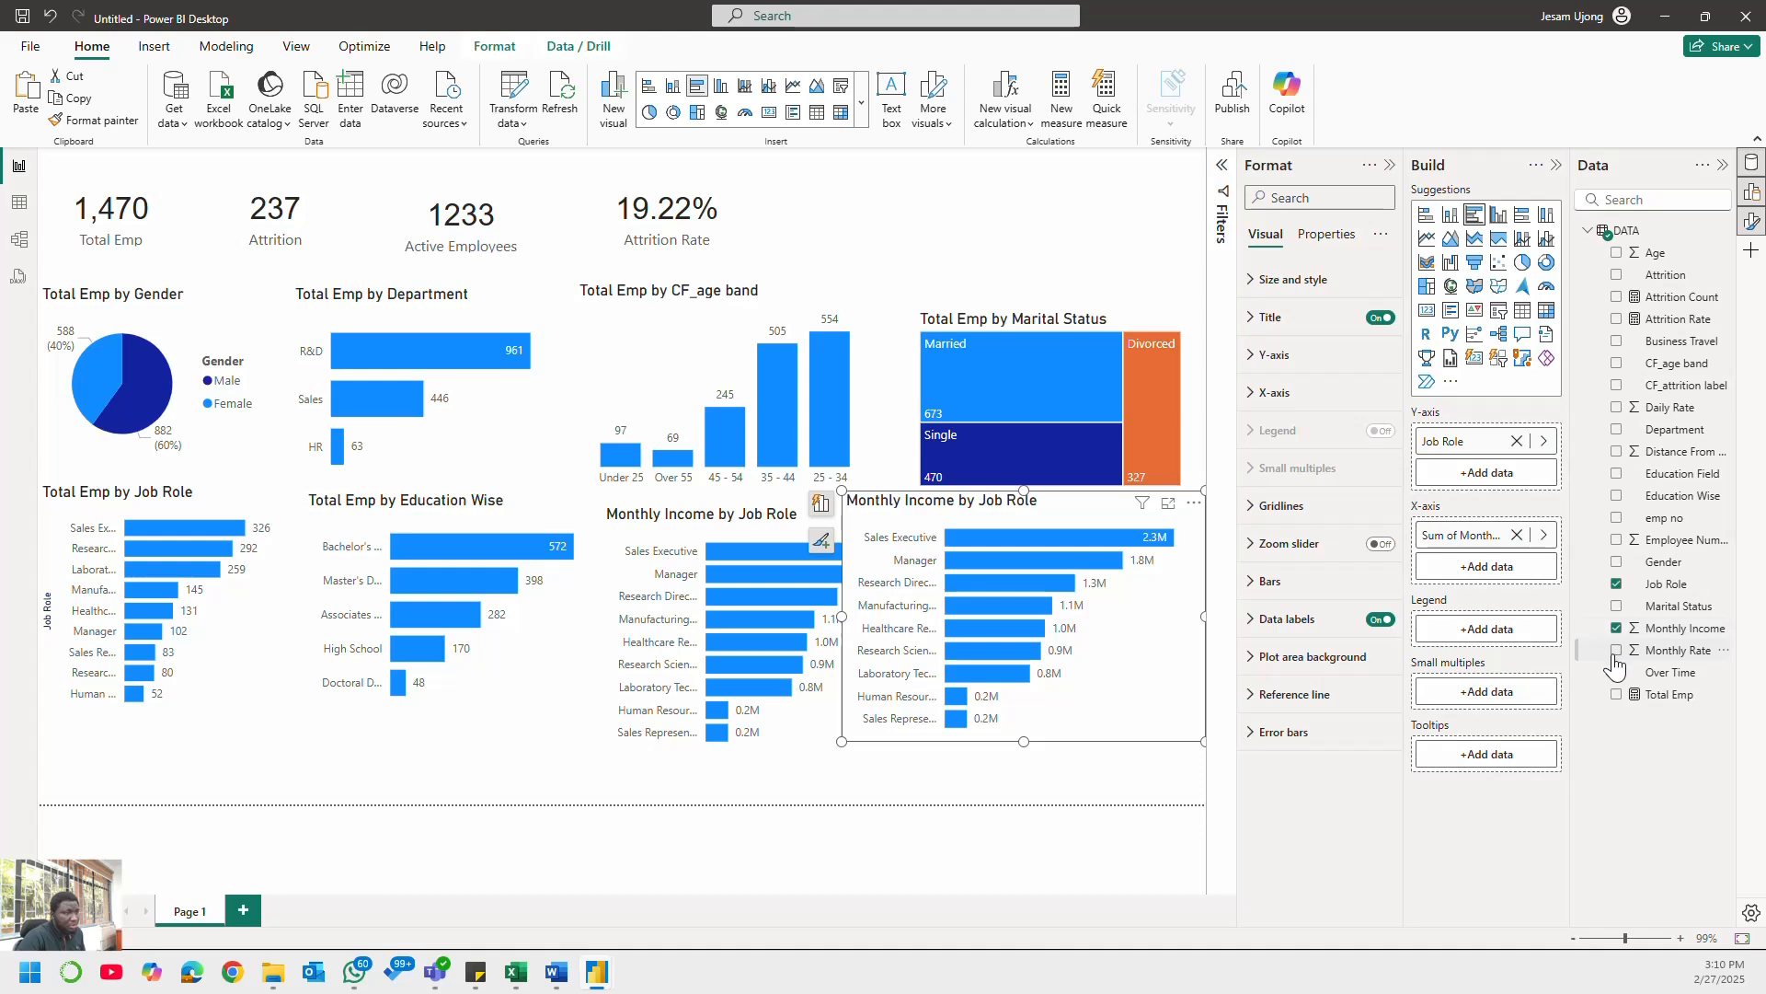
pyautogui.click(1517, 535)
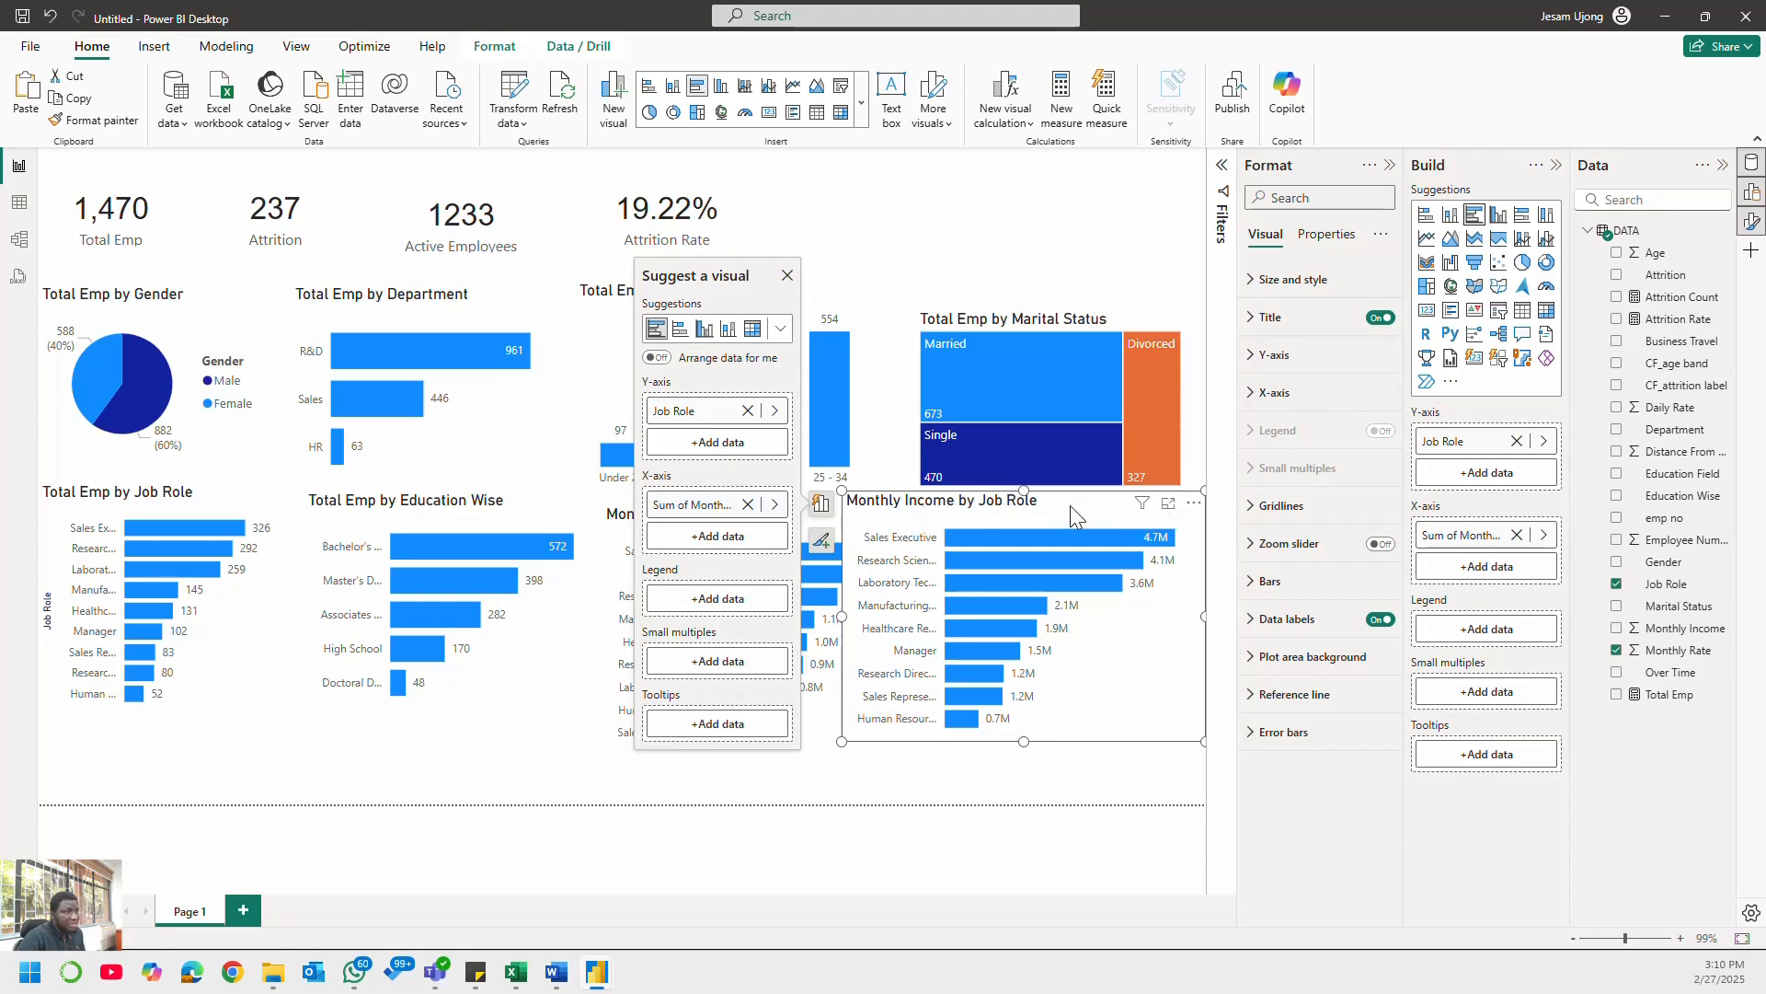
pyautogui.click(1279, 317)
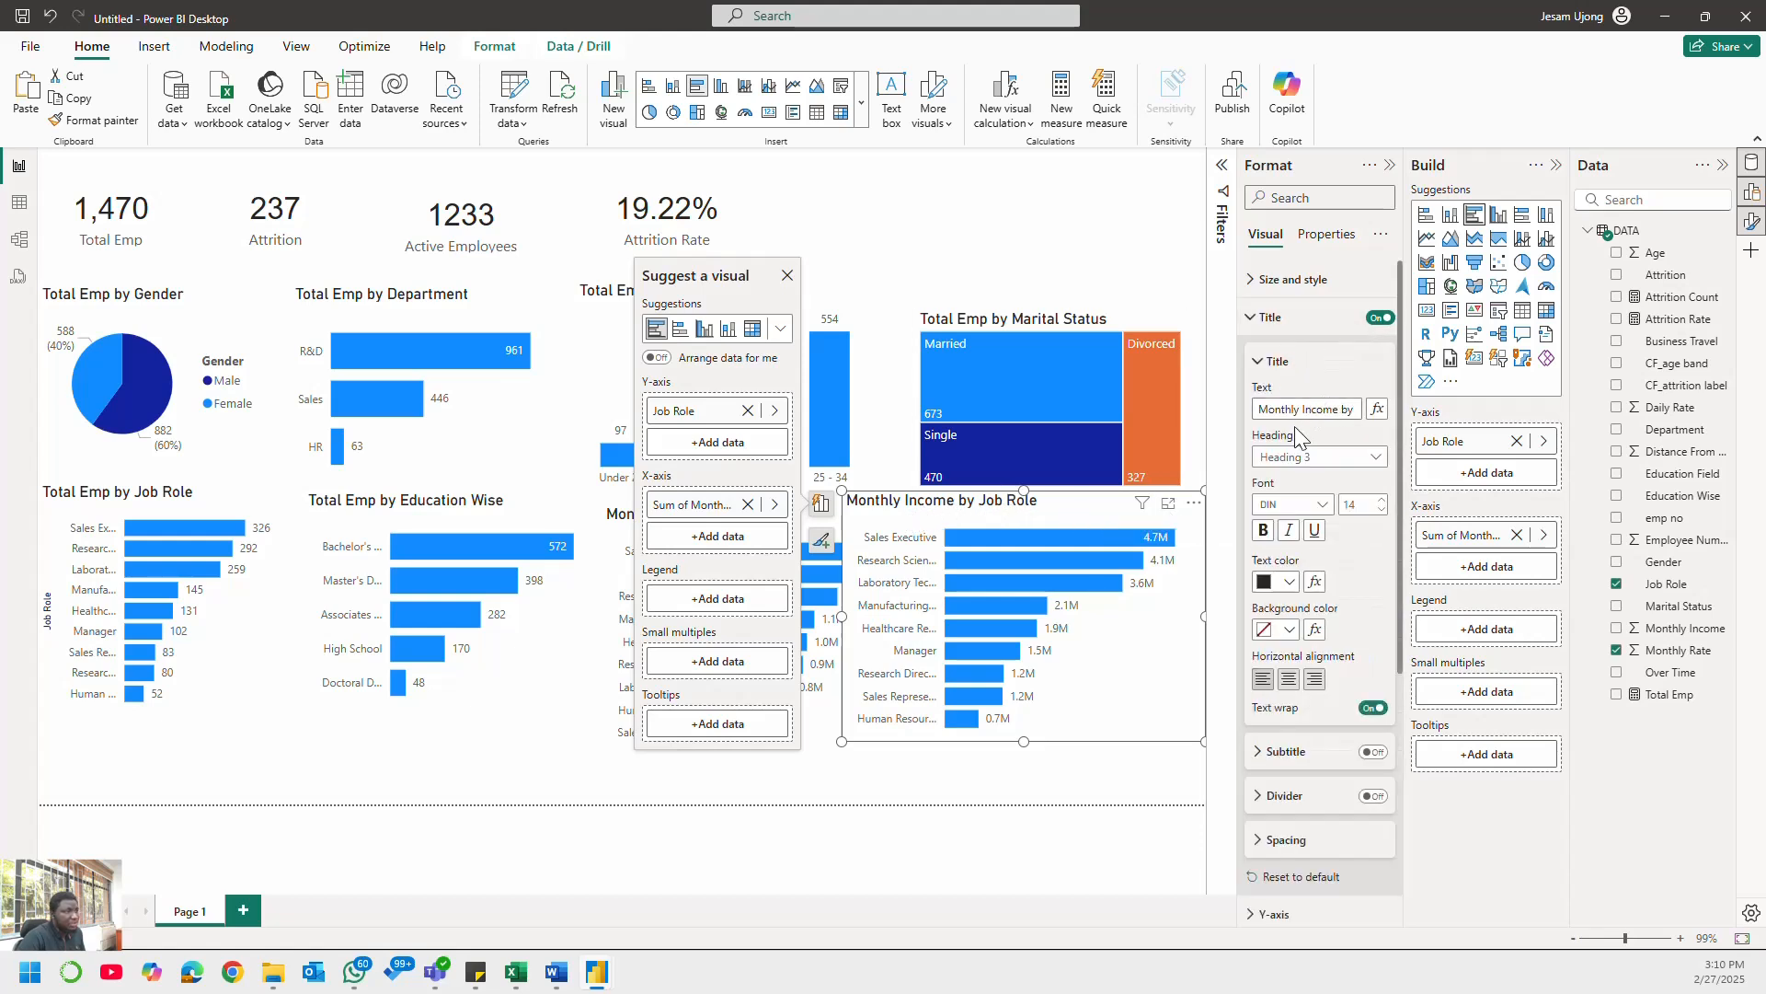
pyautogui.moveTo(1340, 408); pyautogui.dragTo(1304, 410)
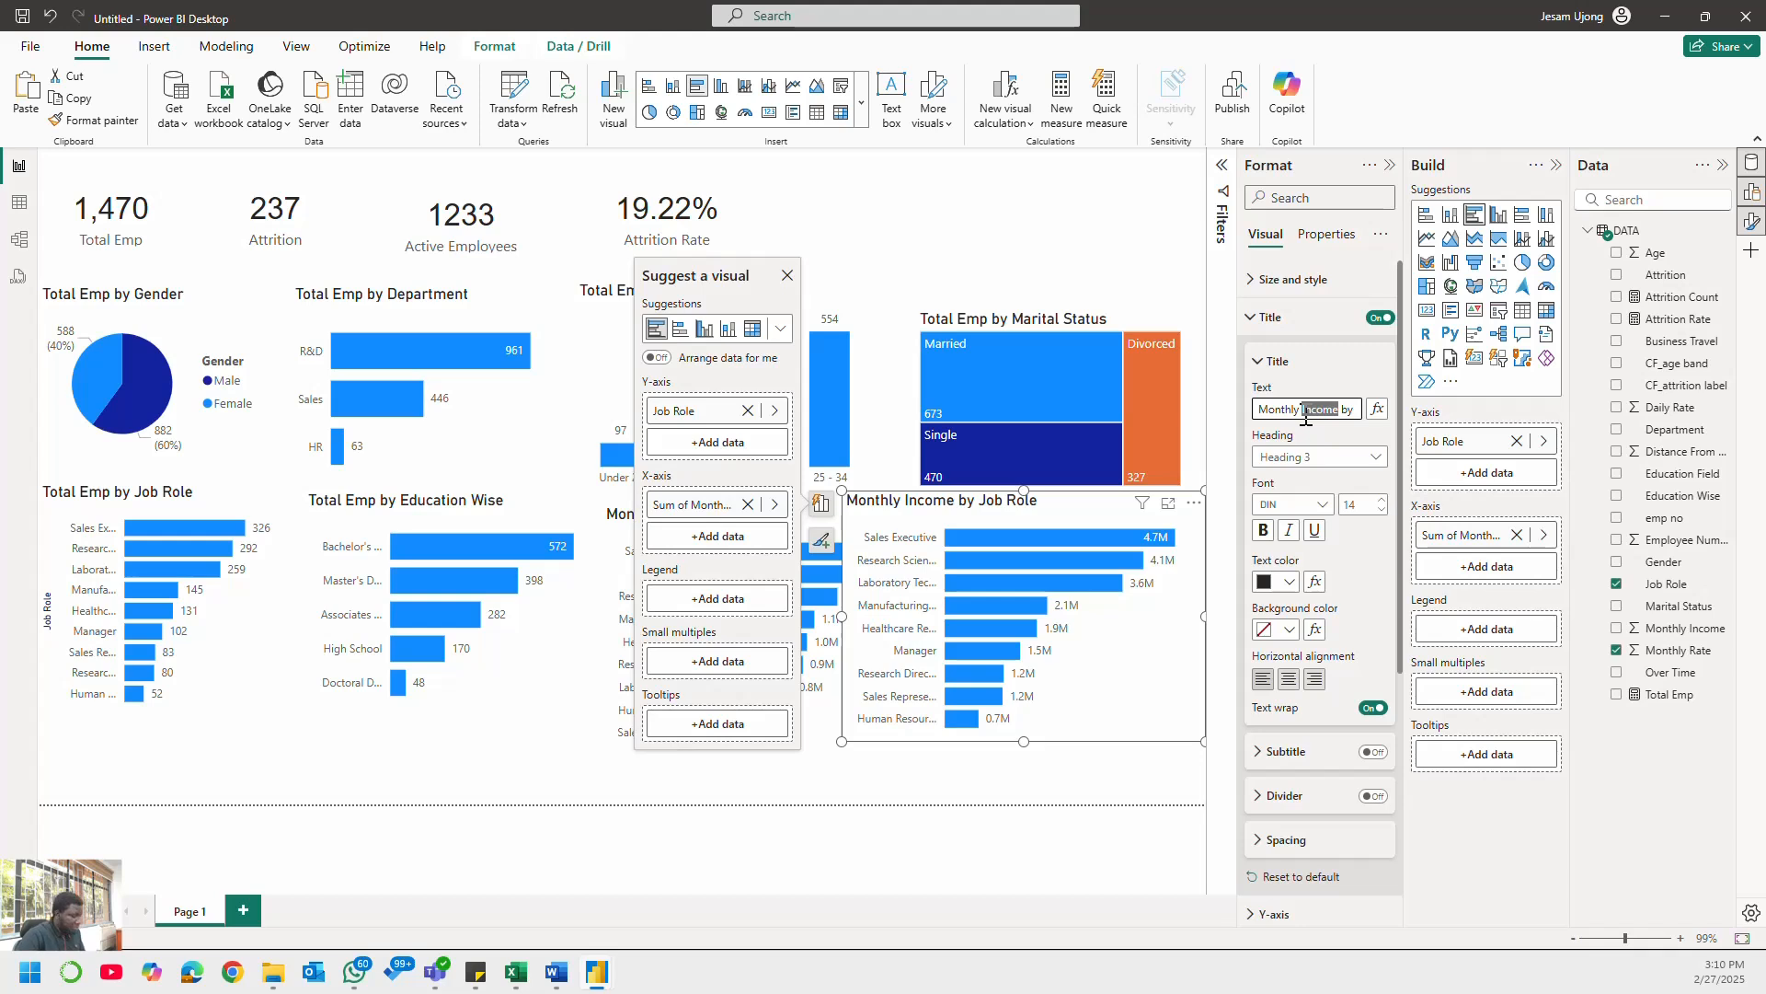
pyautogui.write('Rate')
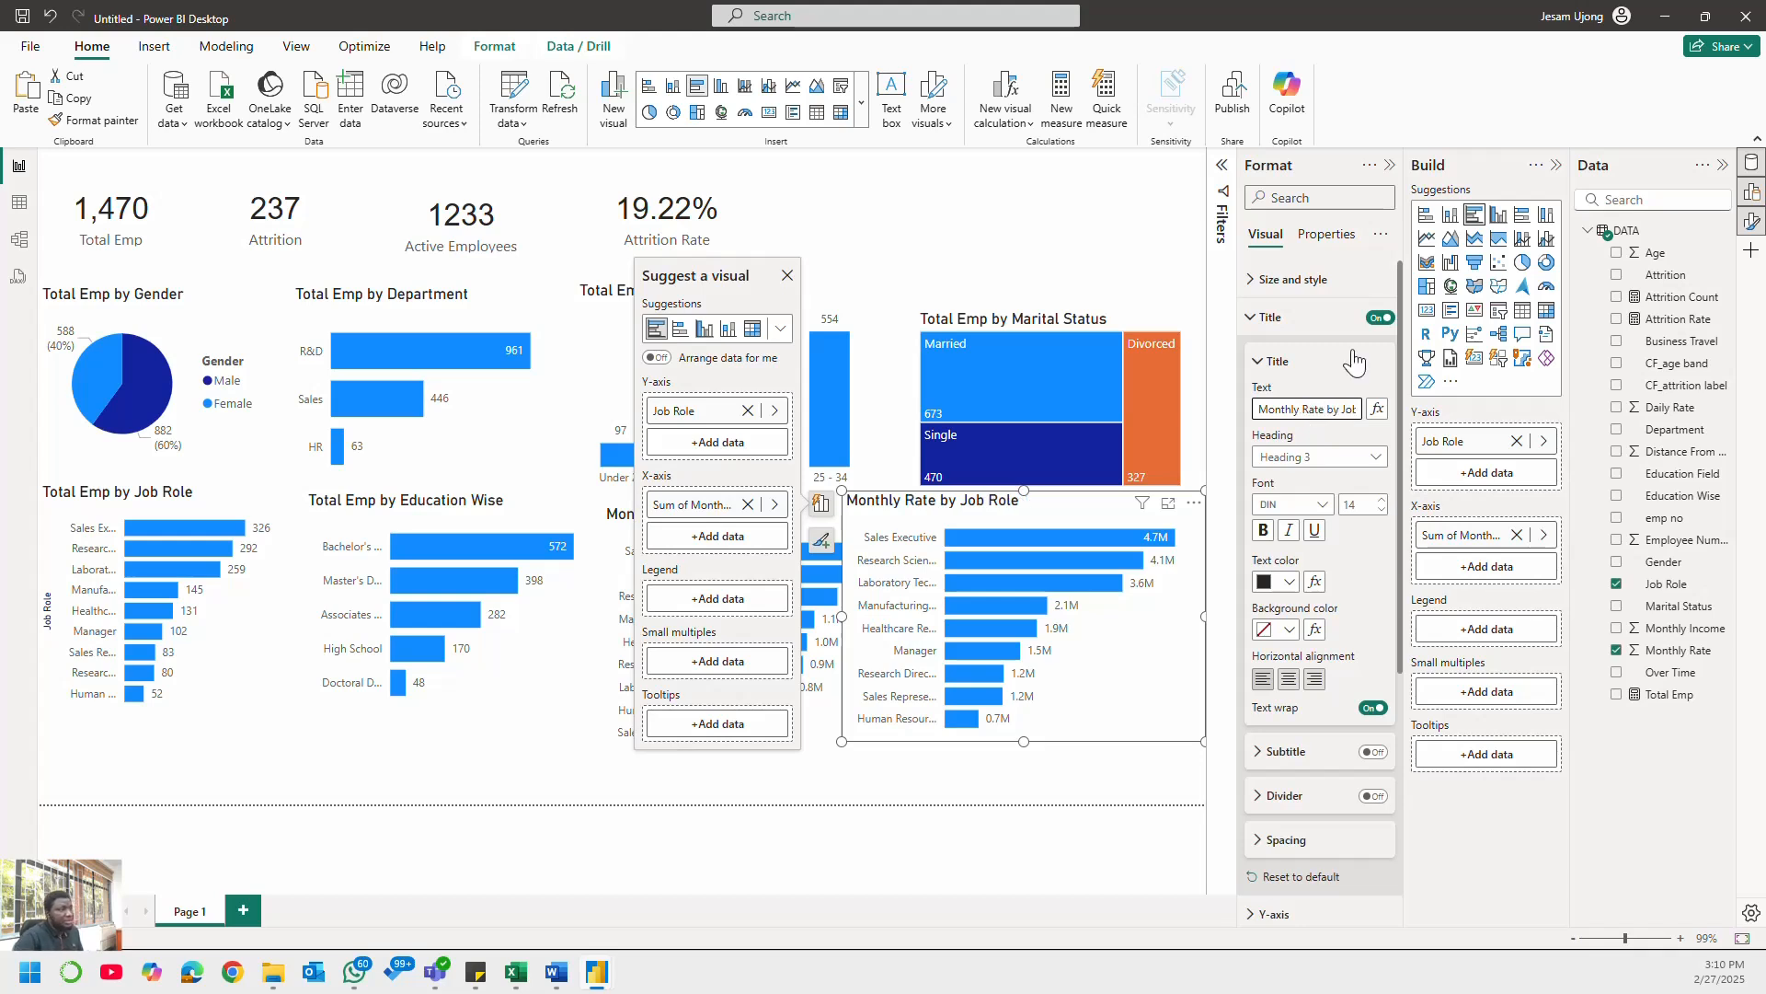
pyautogui.click(1250, 289)
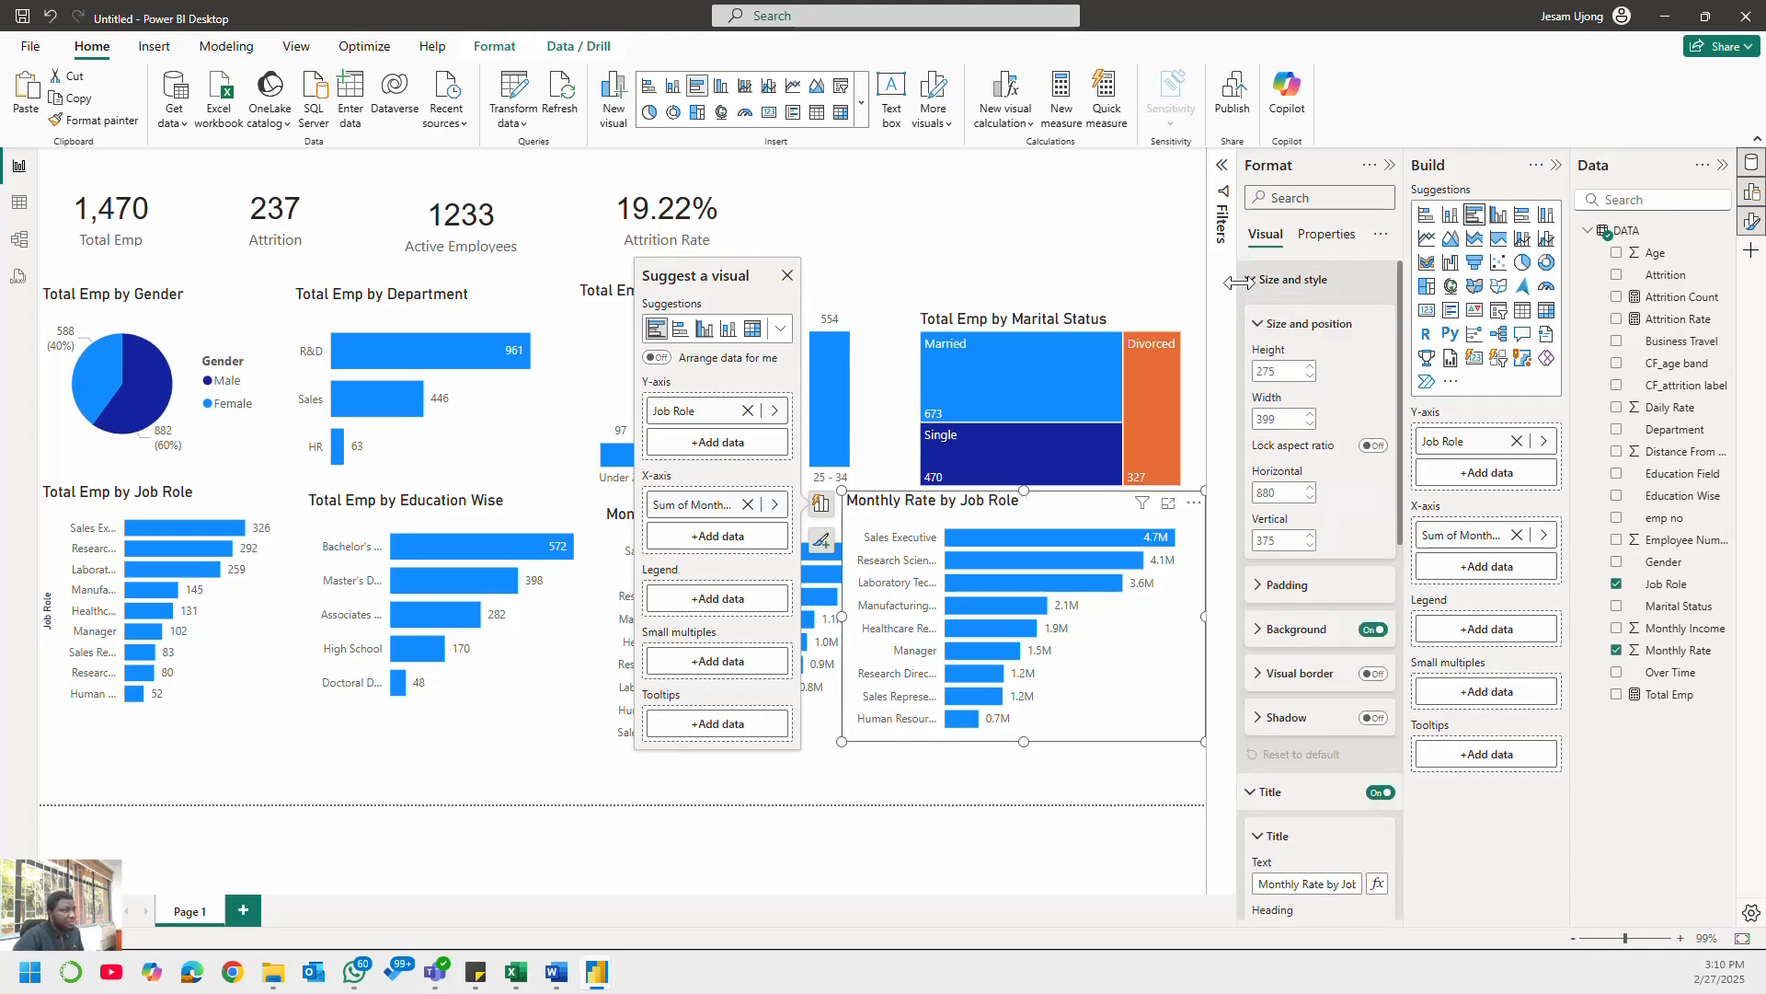
pyautogui.click(1247, 284)
pyautogui.click(1262, 317)
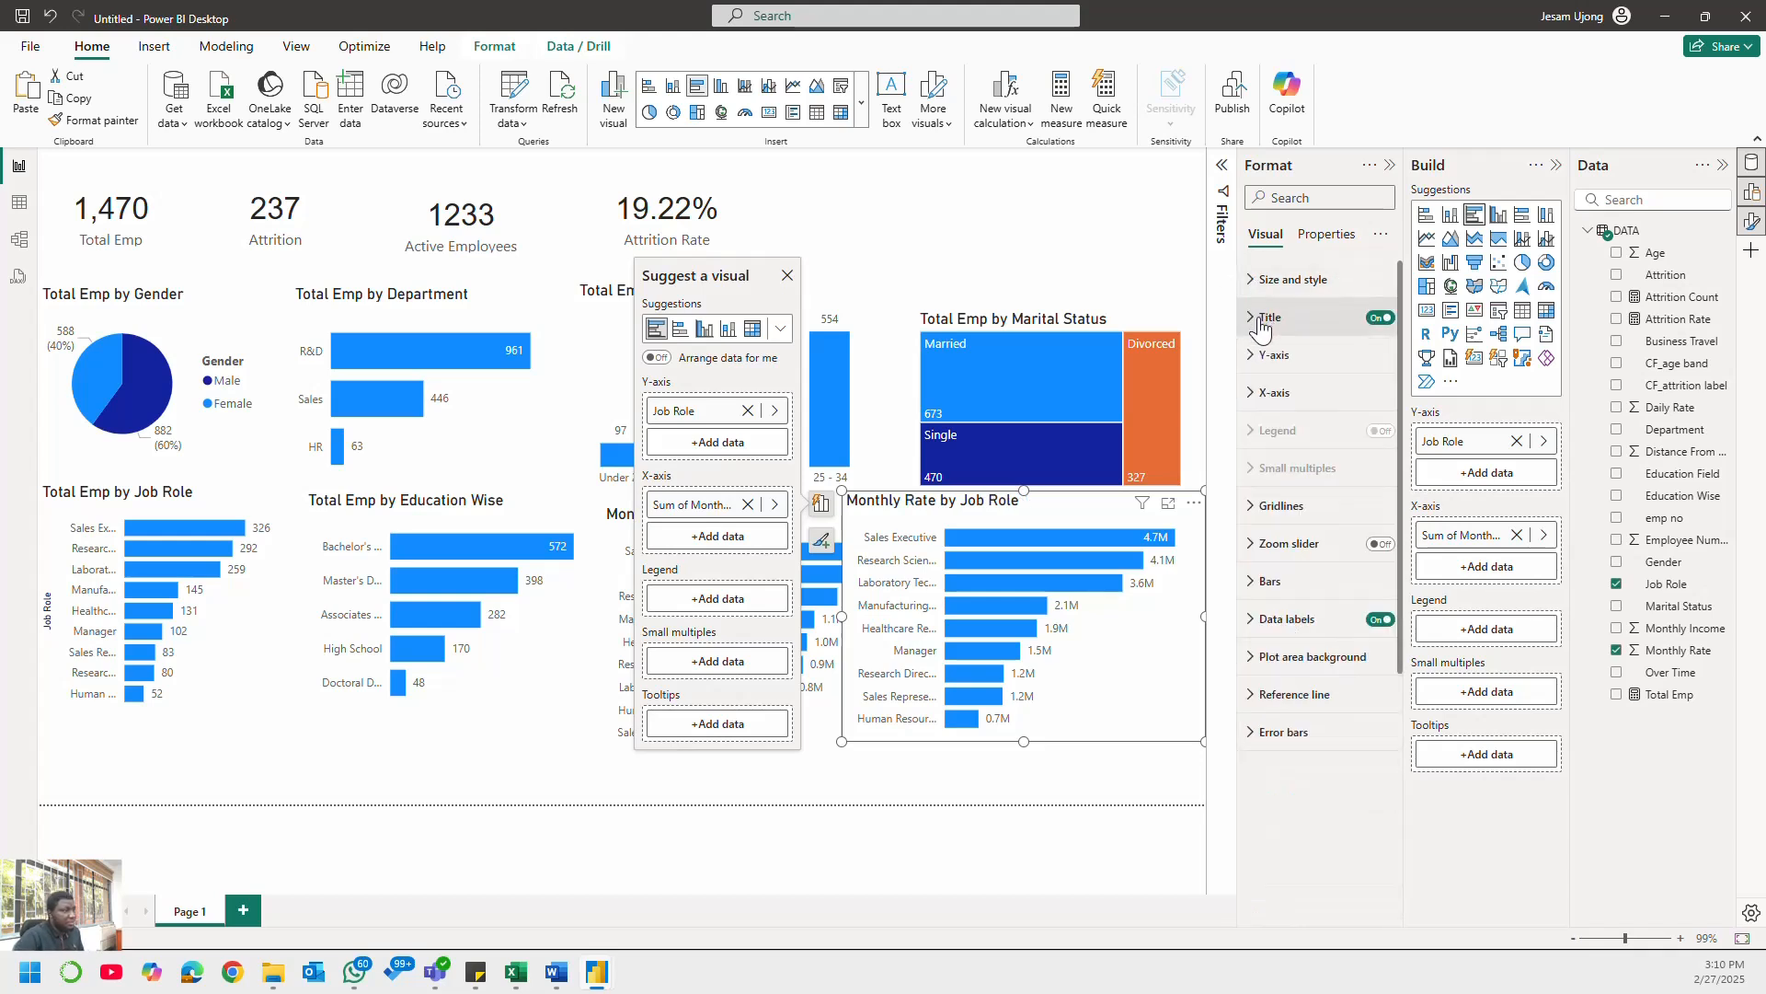
# - Move the Monthly Income and Monthly Rate by Job Role charts from Page 1 onto a new report page
pyautogui.click(975, 780)
pyautogui.click(838, 754)
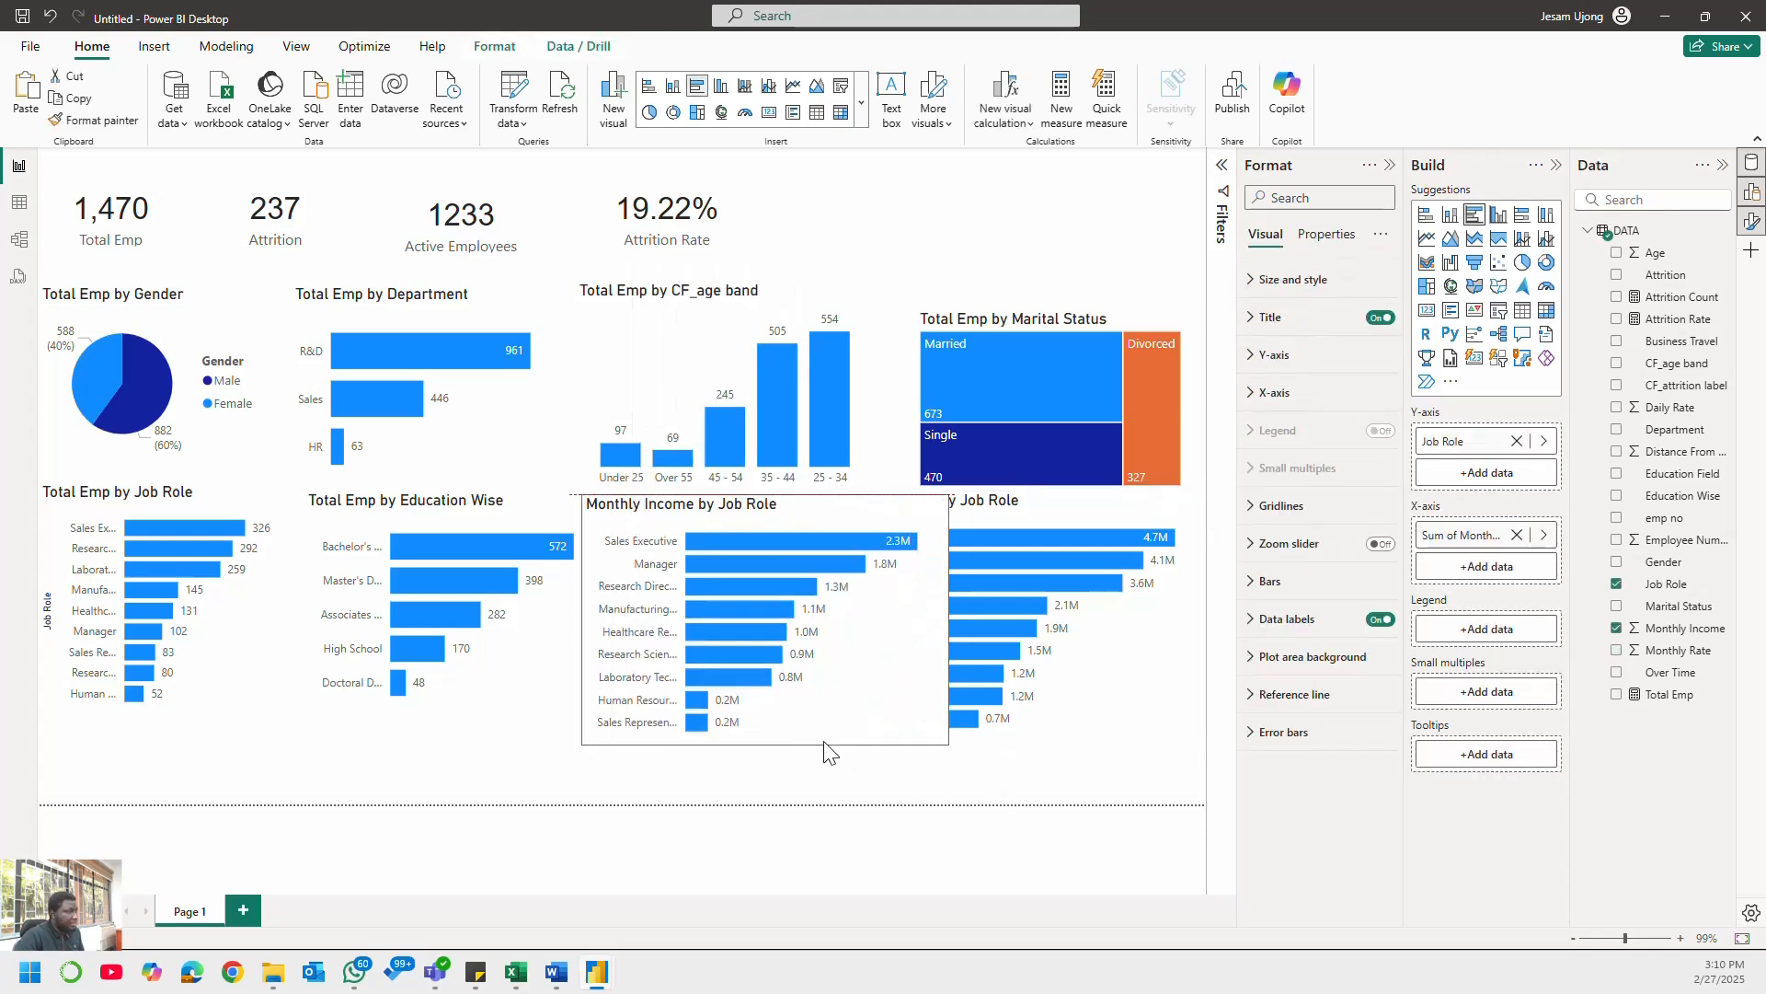
pyautogui.keyDown('ctrl'); pyautogui.click(1104, 736); pyautogui.keyUp('ctrl')
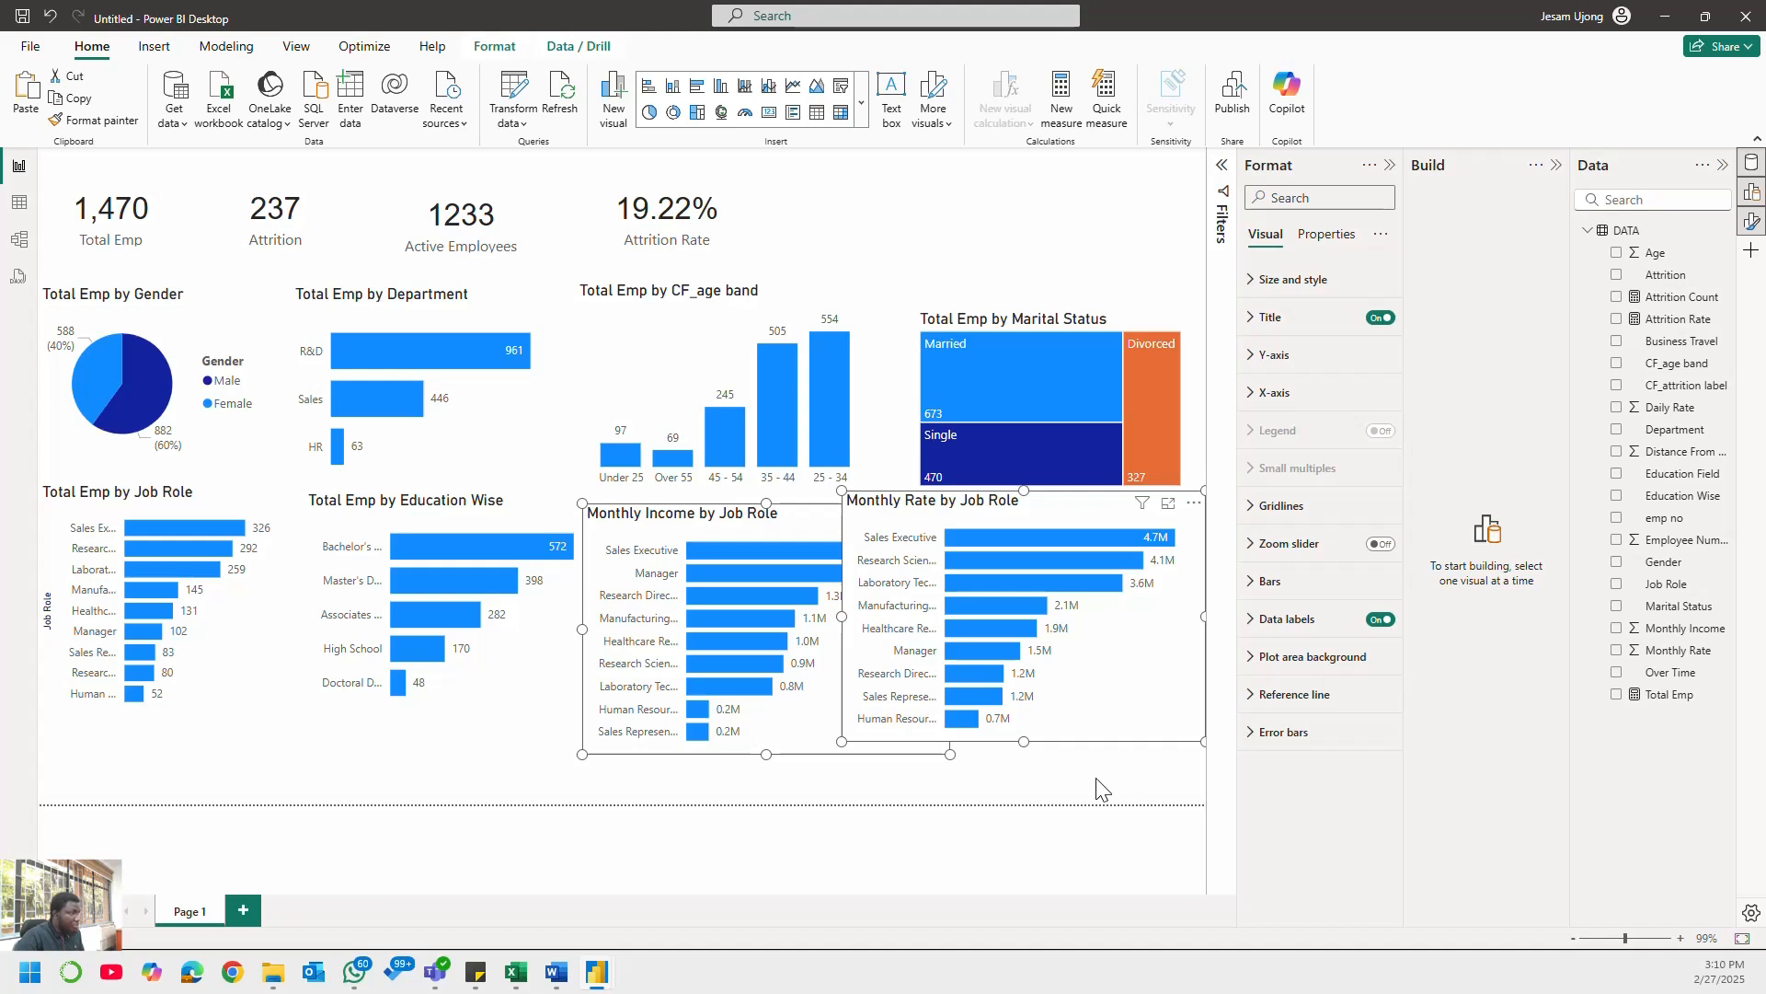
pyautogui.press('Delete')
pyautogui.click(245, 911)
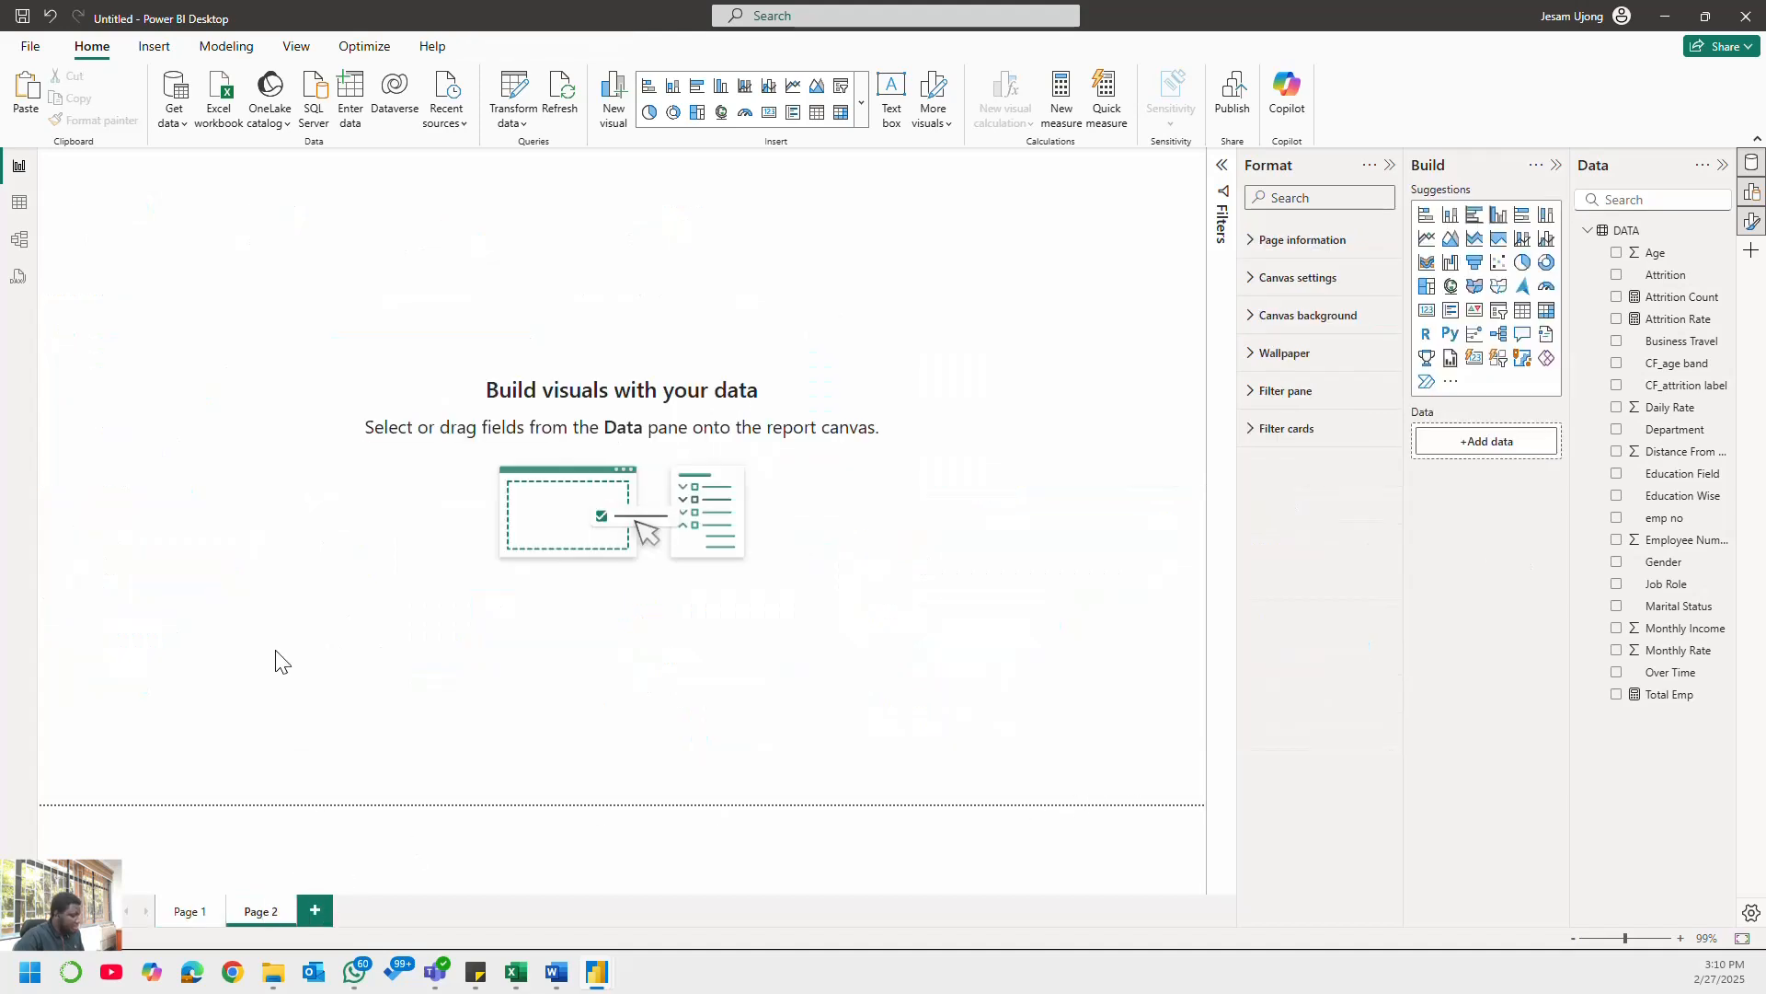
pyautogui.hotkey('ctrl', 'v')
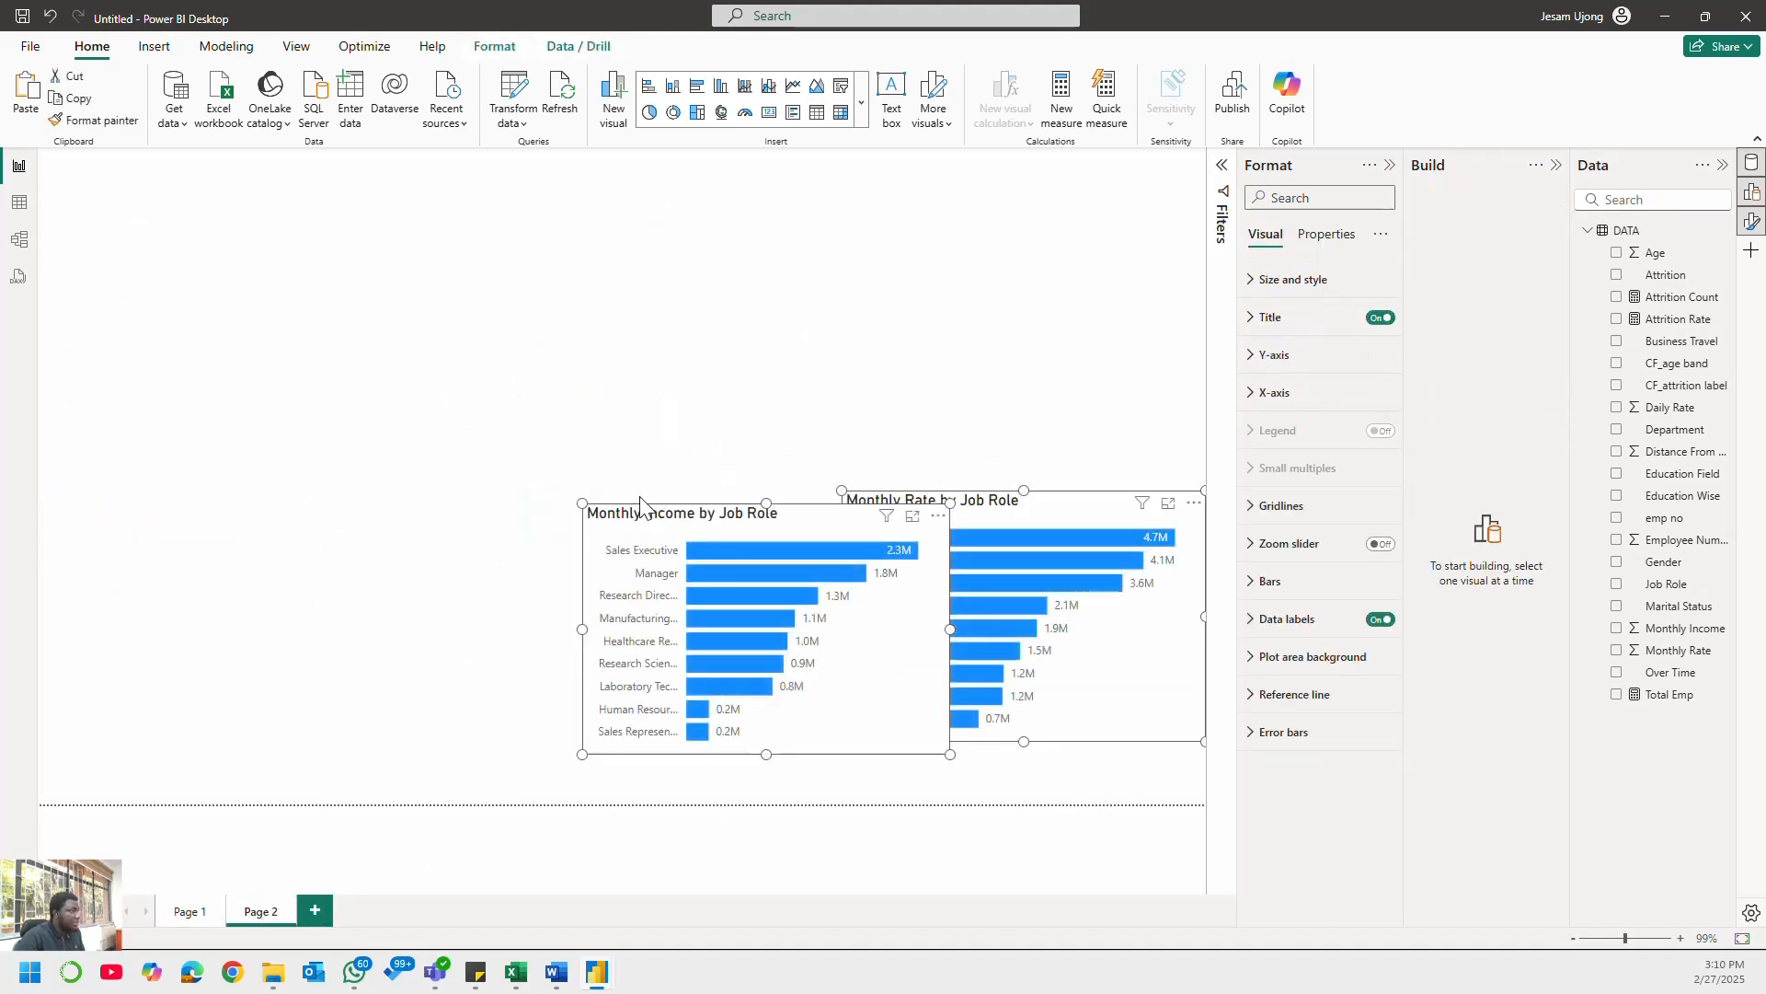
# - Arrange the Monthly Income and Monthly Rate charts side by side in the upper part of Page 2, income first
pyautogui.click(166, 362)
pyautogui.moveTo(639, 513); pyautogui.dragTo(95, 243)
pyautogui.click(878, 504)
pyautogui.moveTo(879, 504); pyautogui.dragTo(548, 250)
pyautogui.click(708, 598)
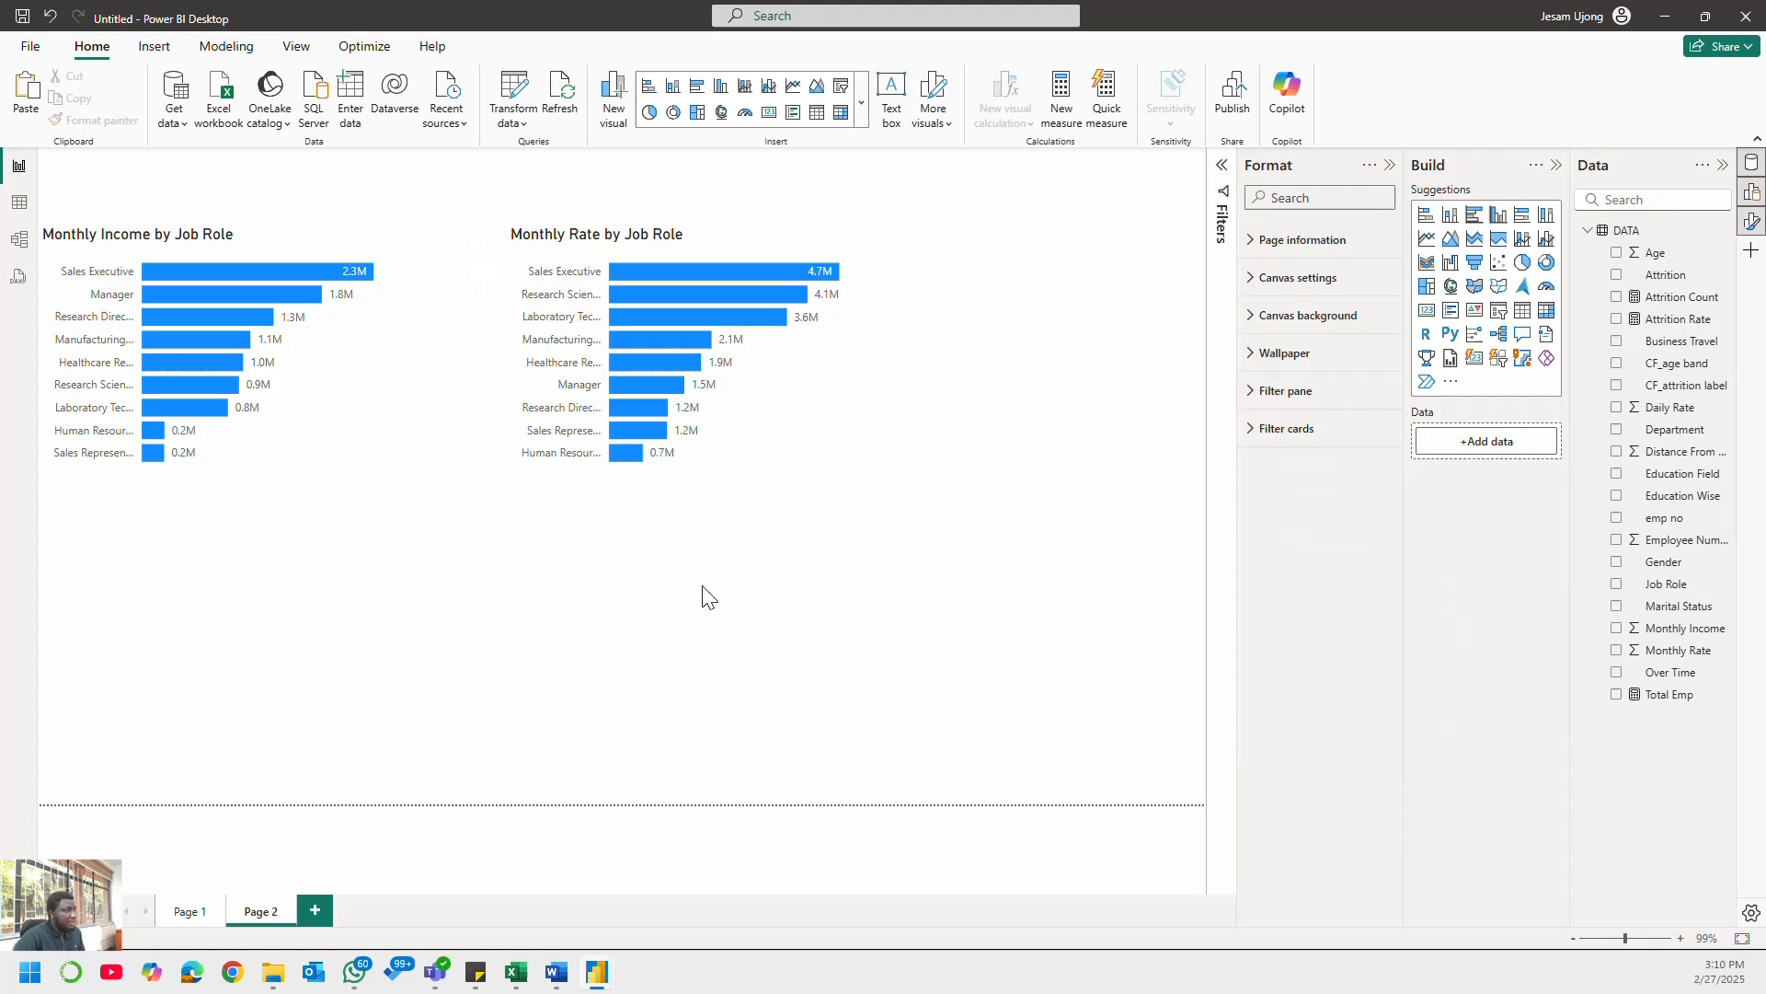
# - Check the slicer KPI in Word, then add a compact Education Field slicer beside the Monthly Rate chart in Power BI
pyautogui.click(563, 982)
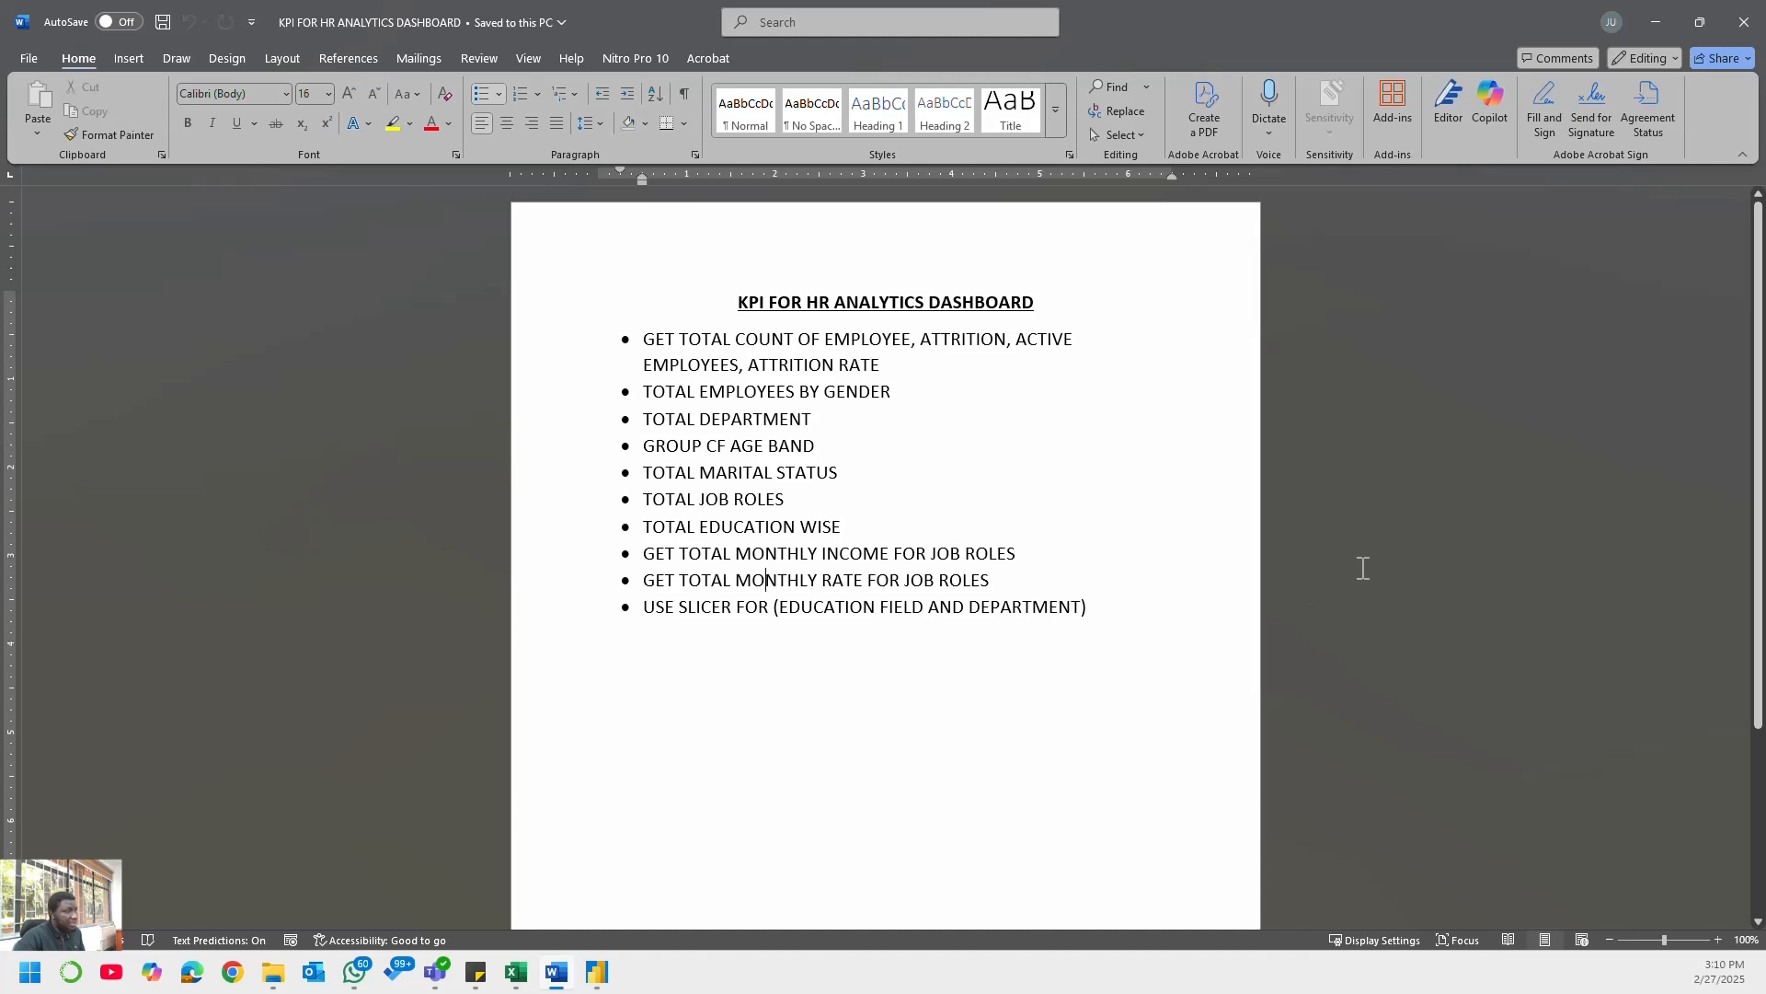
pyautogui.click(1656, 24)
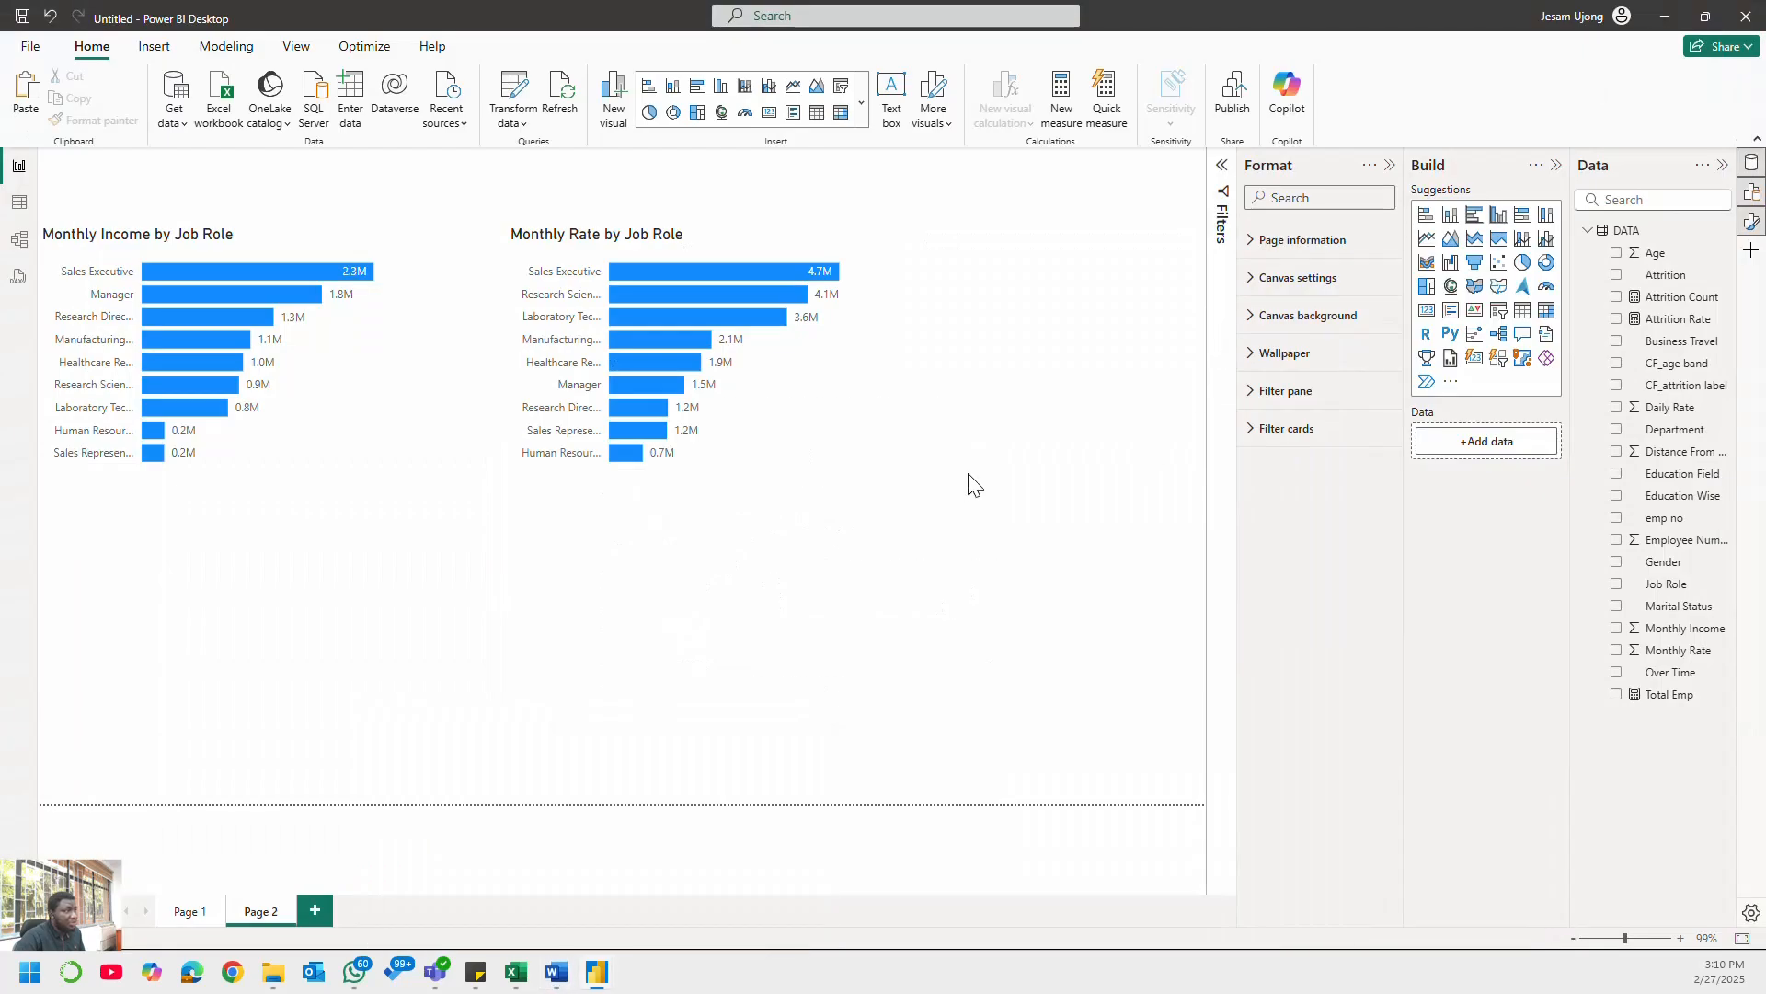
pyautogui.click(1495, 315)
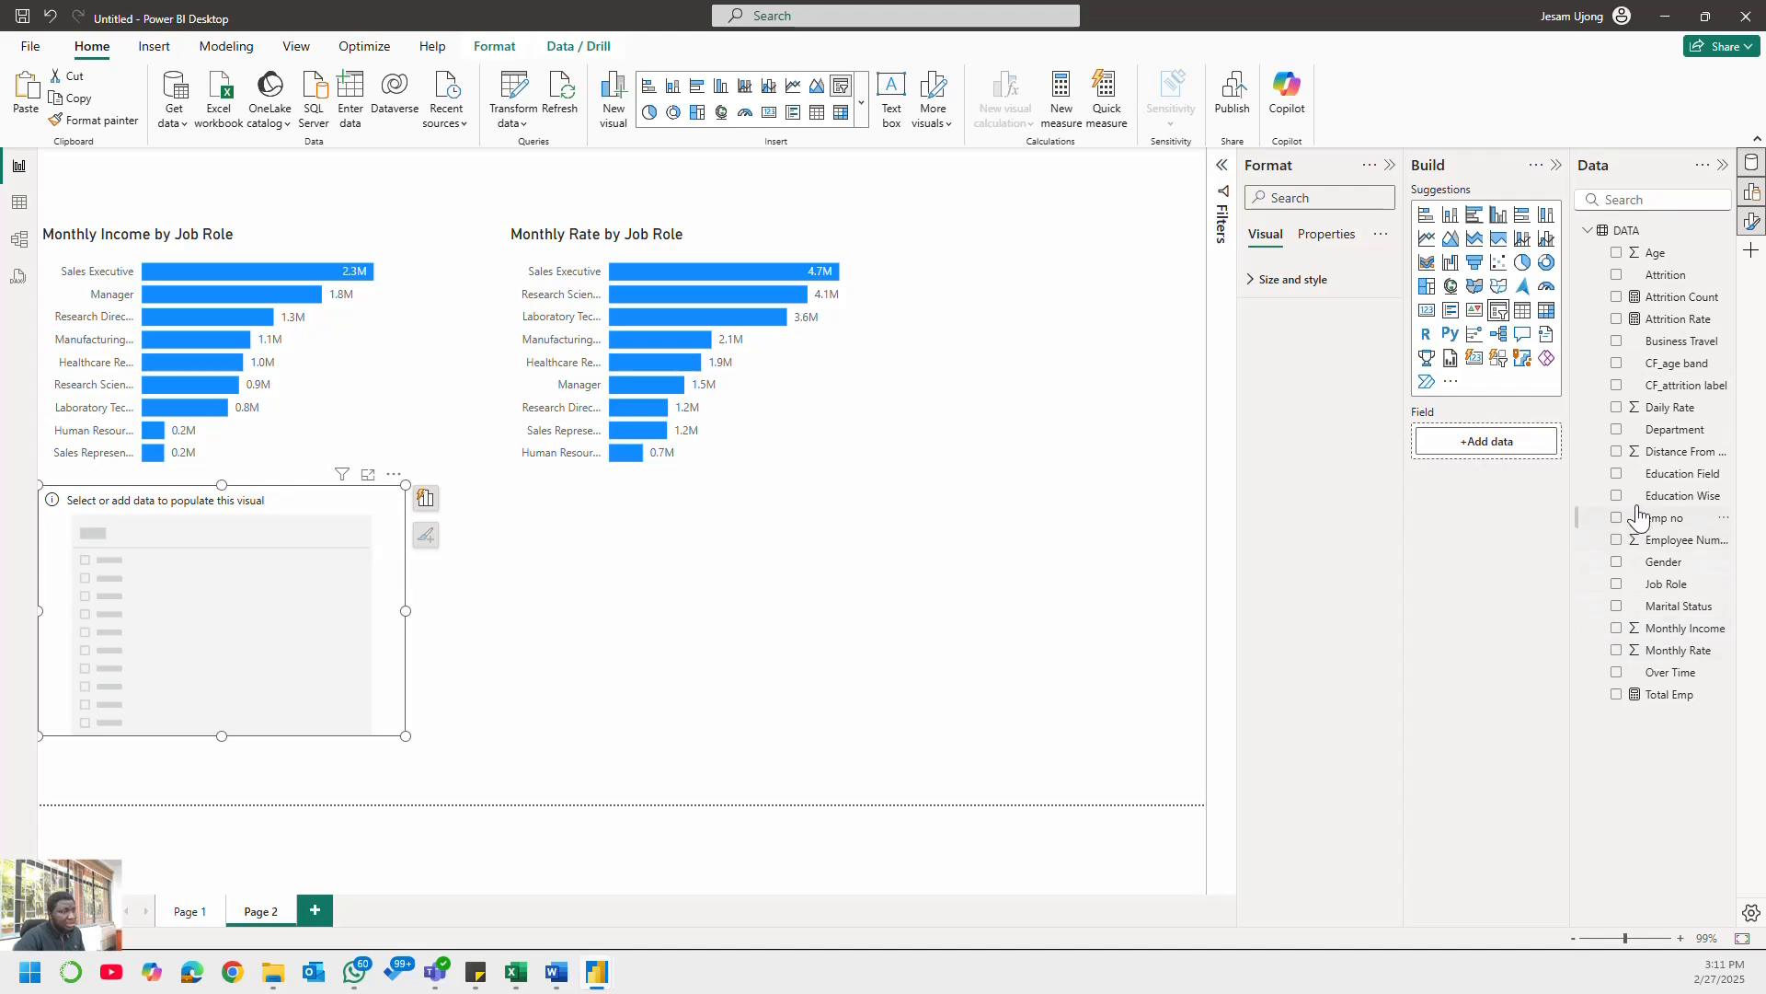
pyautogui.click(1618, 475)
pyautogui.click(1616, 475)
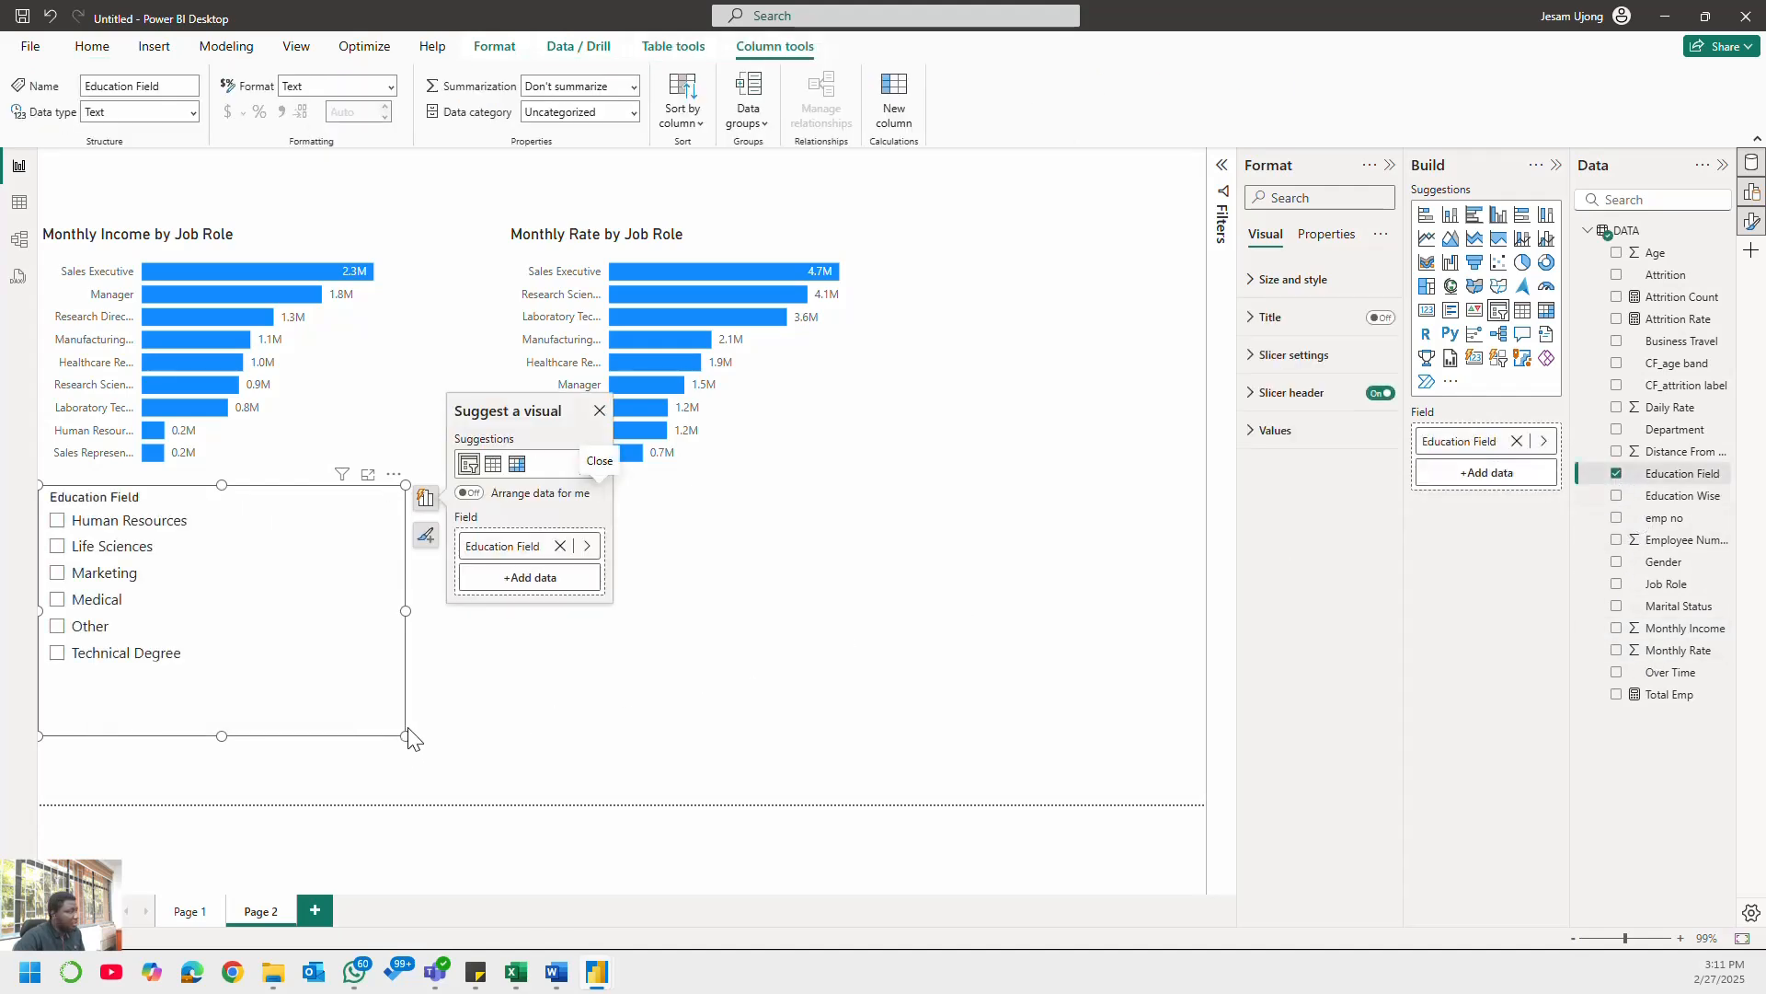
pyautogui.moveTo(400, 734); pyautogui.dragTo(1132, 365)
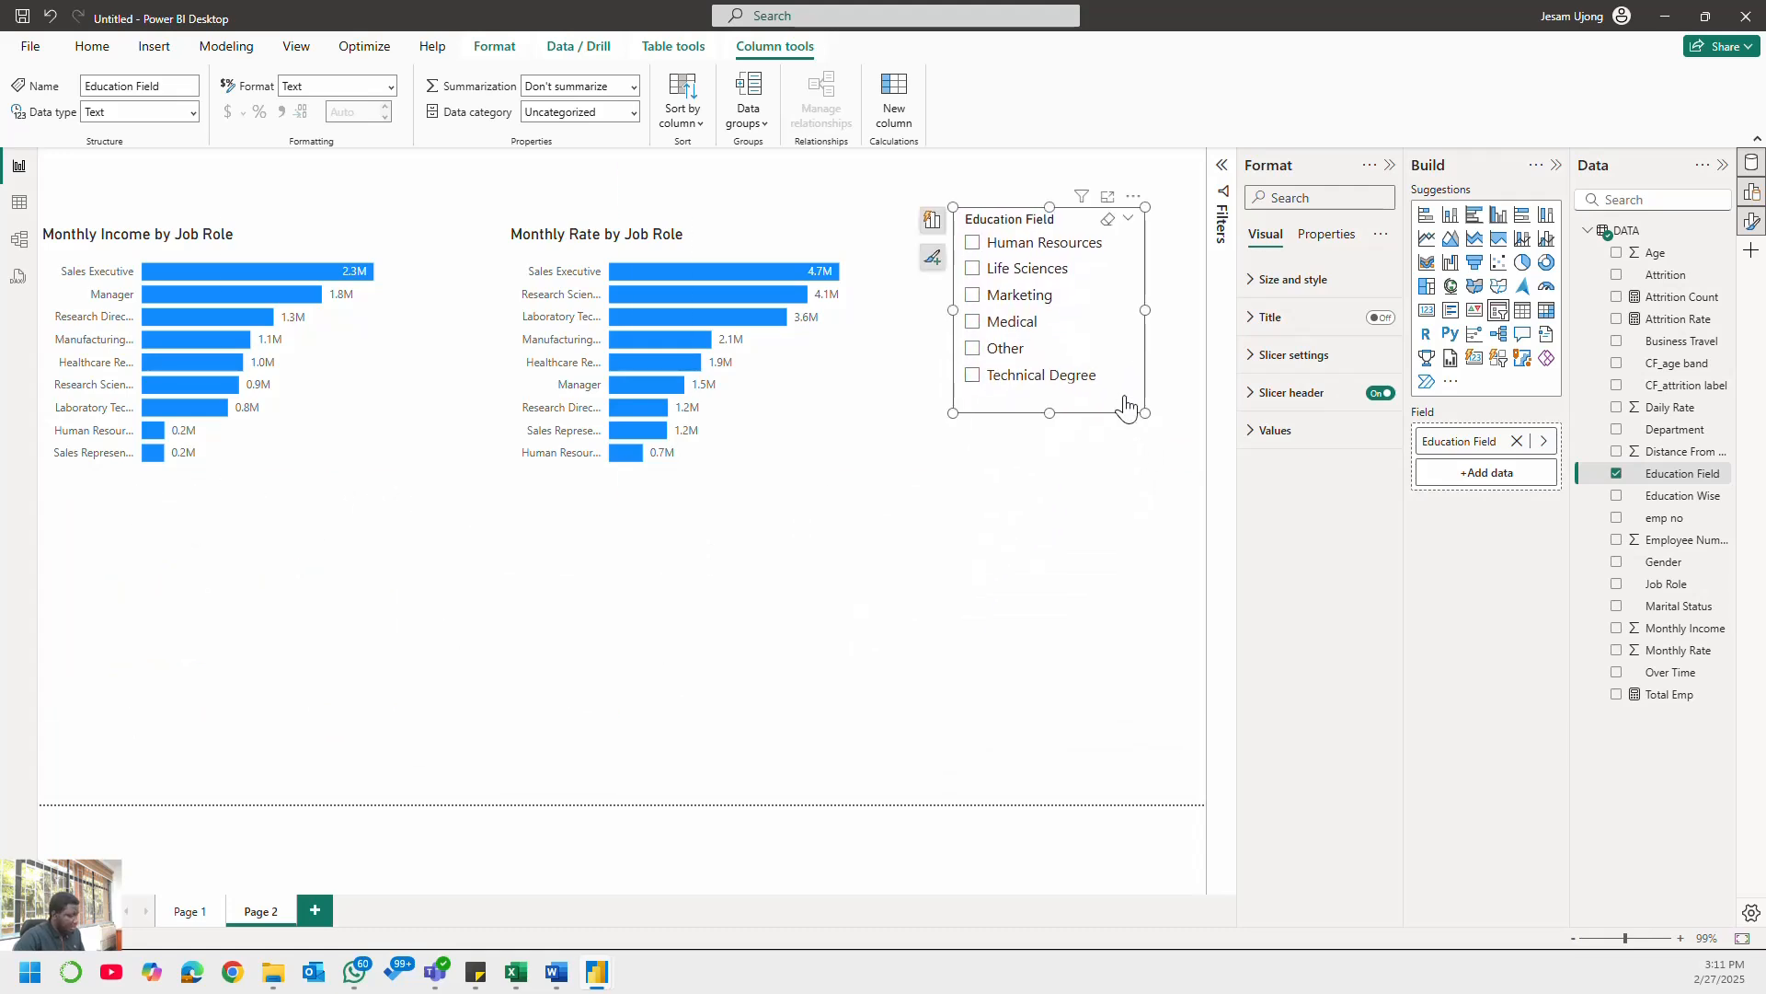
# - Duplicate the Education Field slicer below the original, check the KPI list in Word, and change the copy's field to Department
pyautogui.hotkey('ctrl', 'c')
pyautogui.hotkey('ctrl', 'v')
pyautogui.moveTo(1092, 422); pyautogui.dragTo(1094, 649)
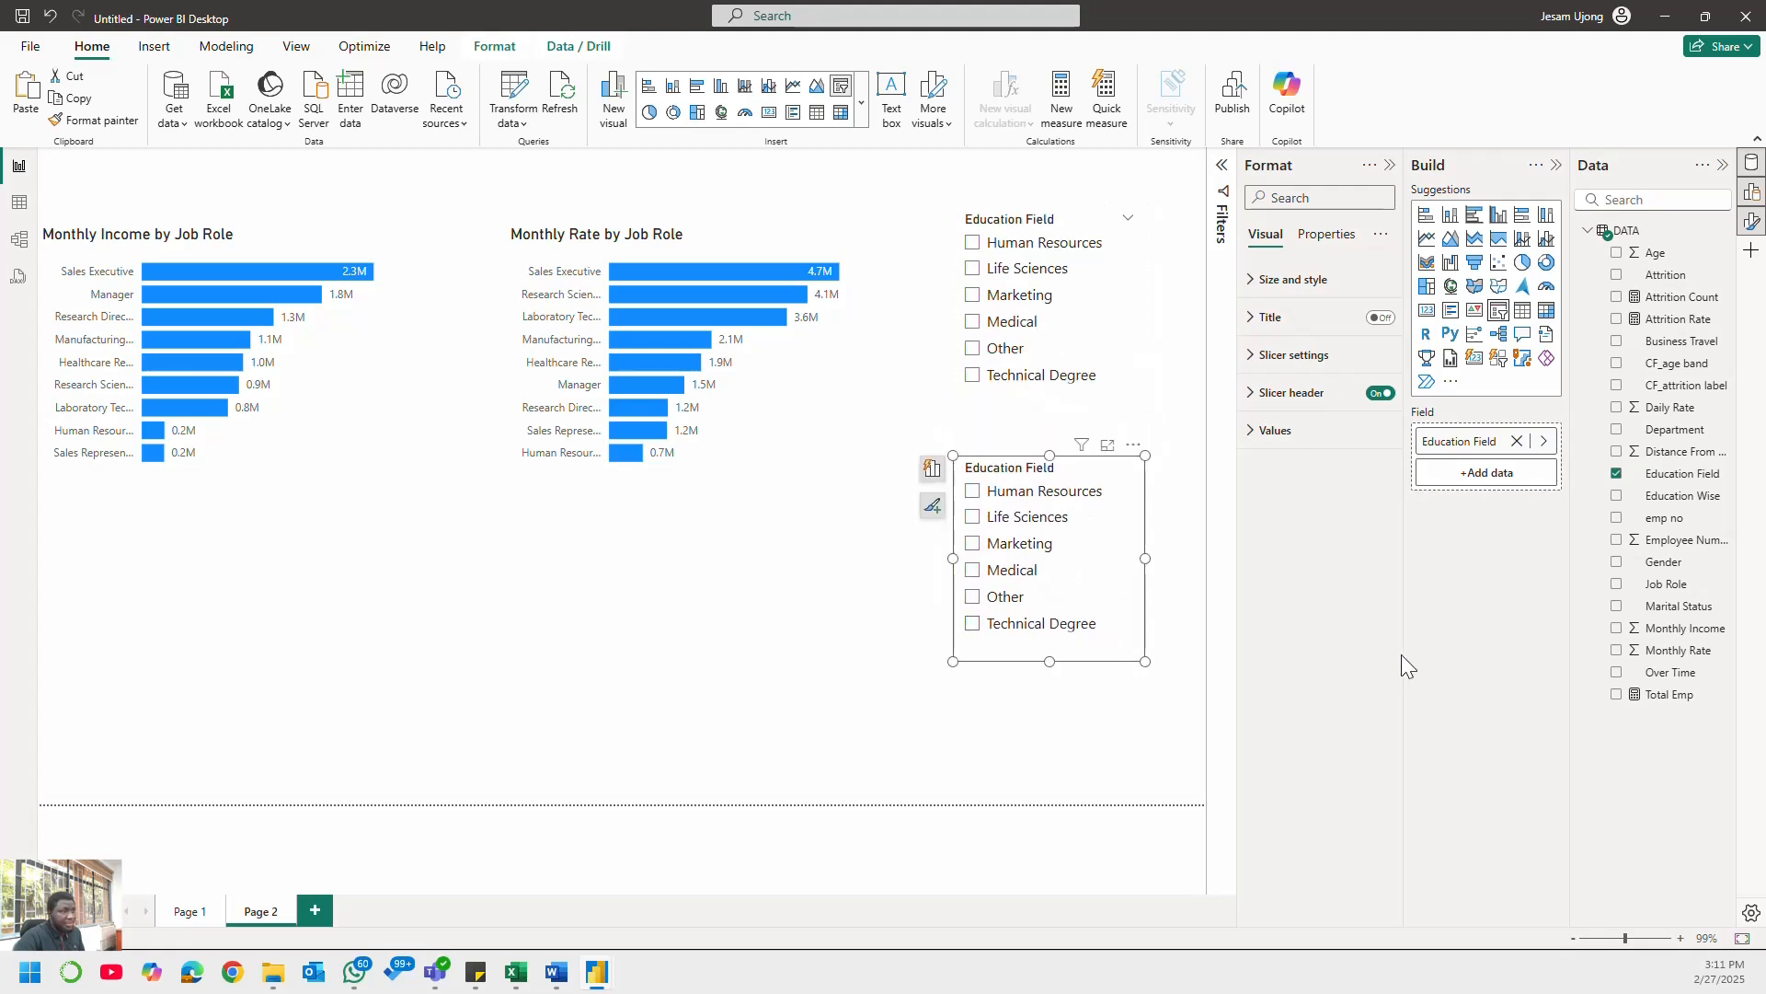
pyautogui.click(1518, 441)
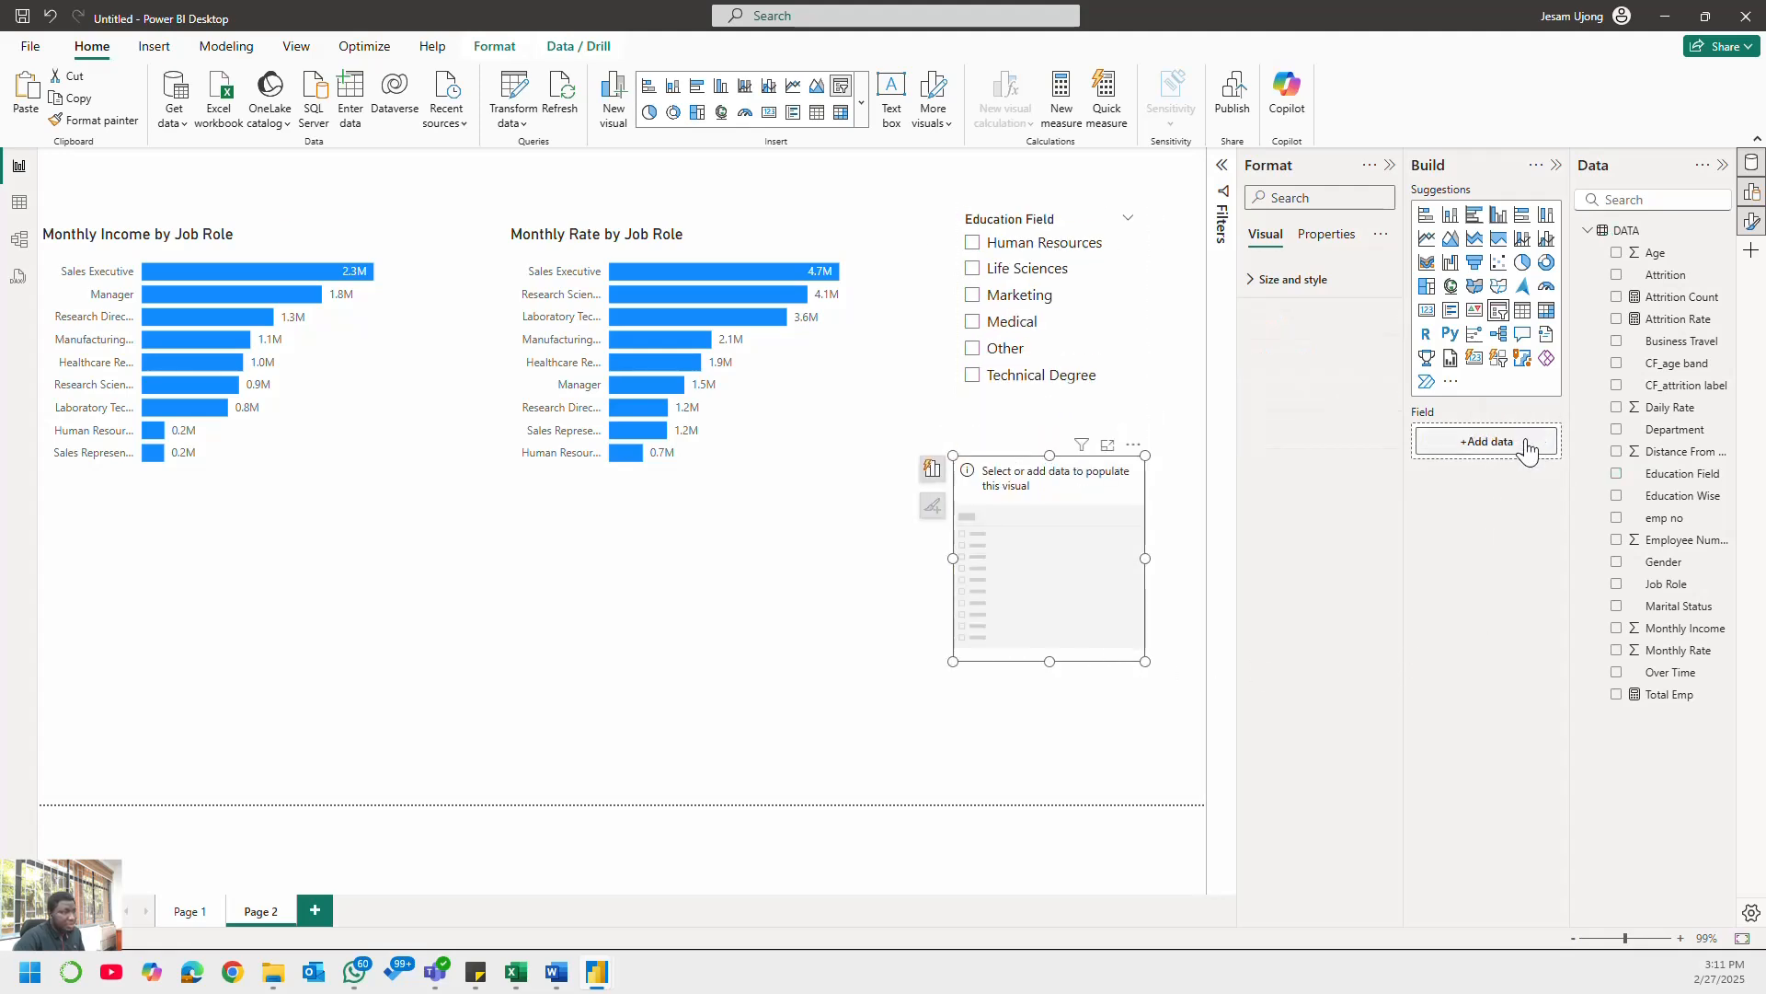
pyautogui.click(560, 976)
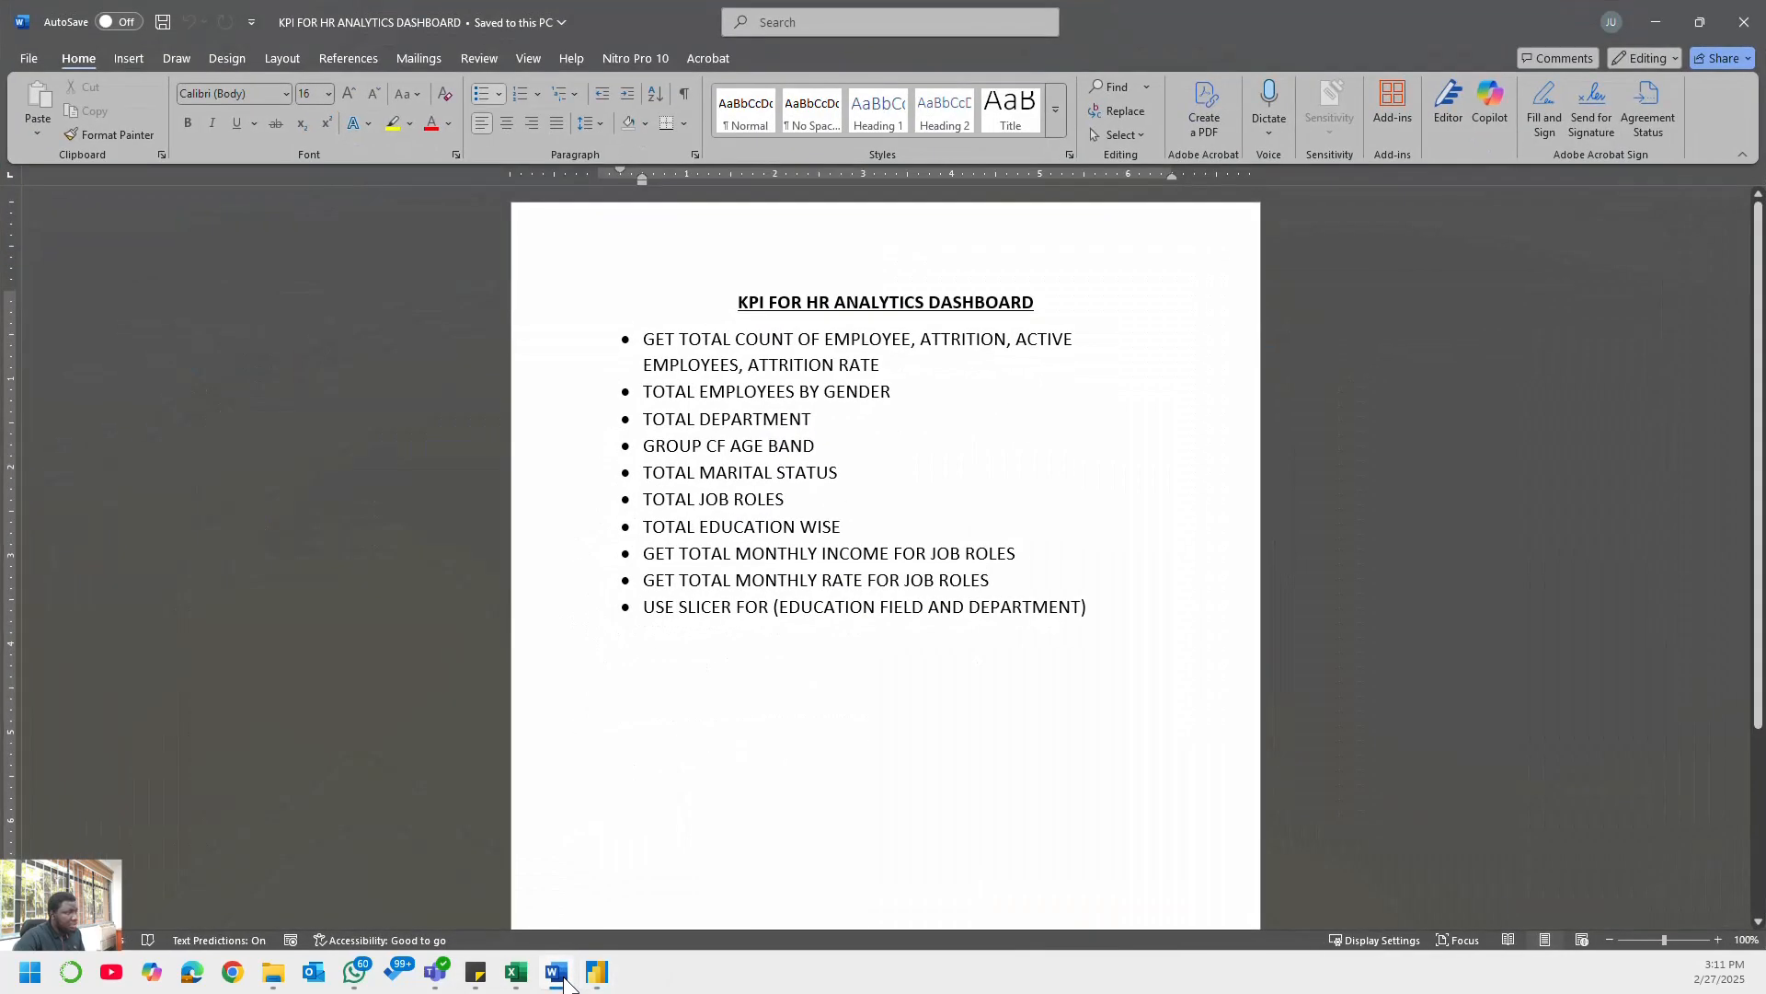
pyautogui.click(561, 977)
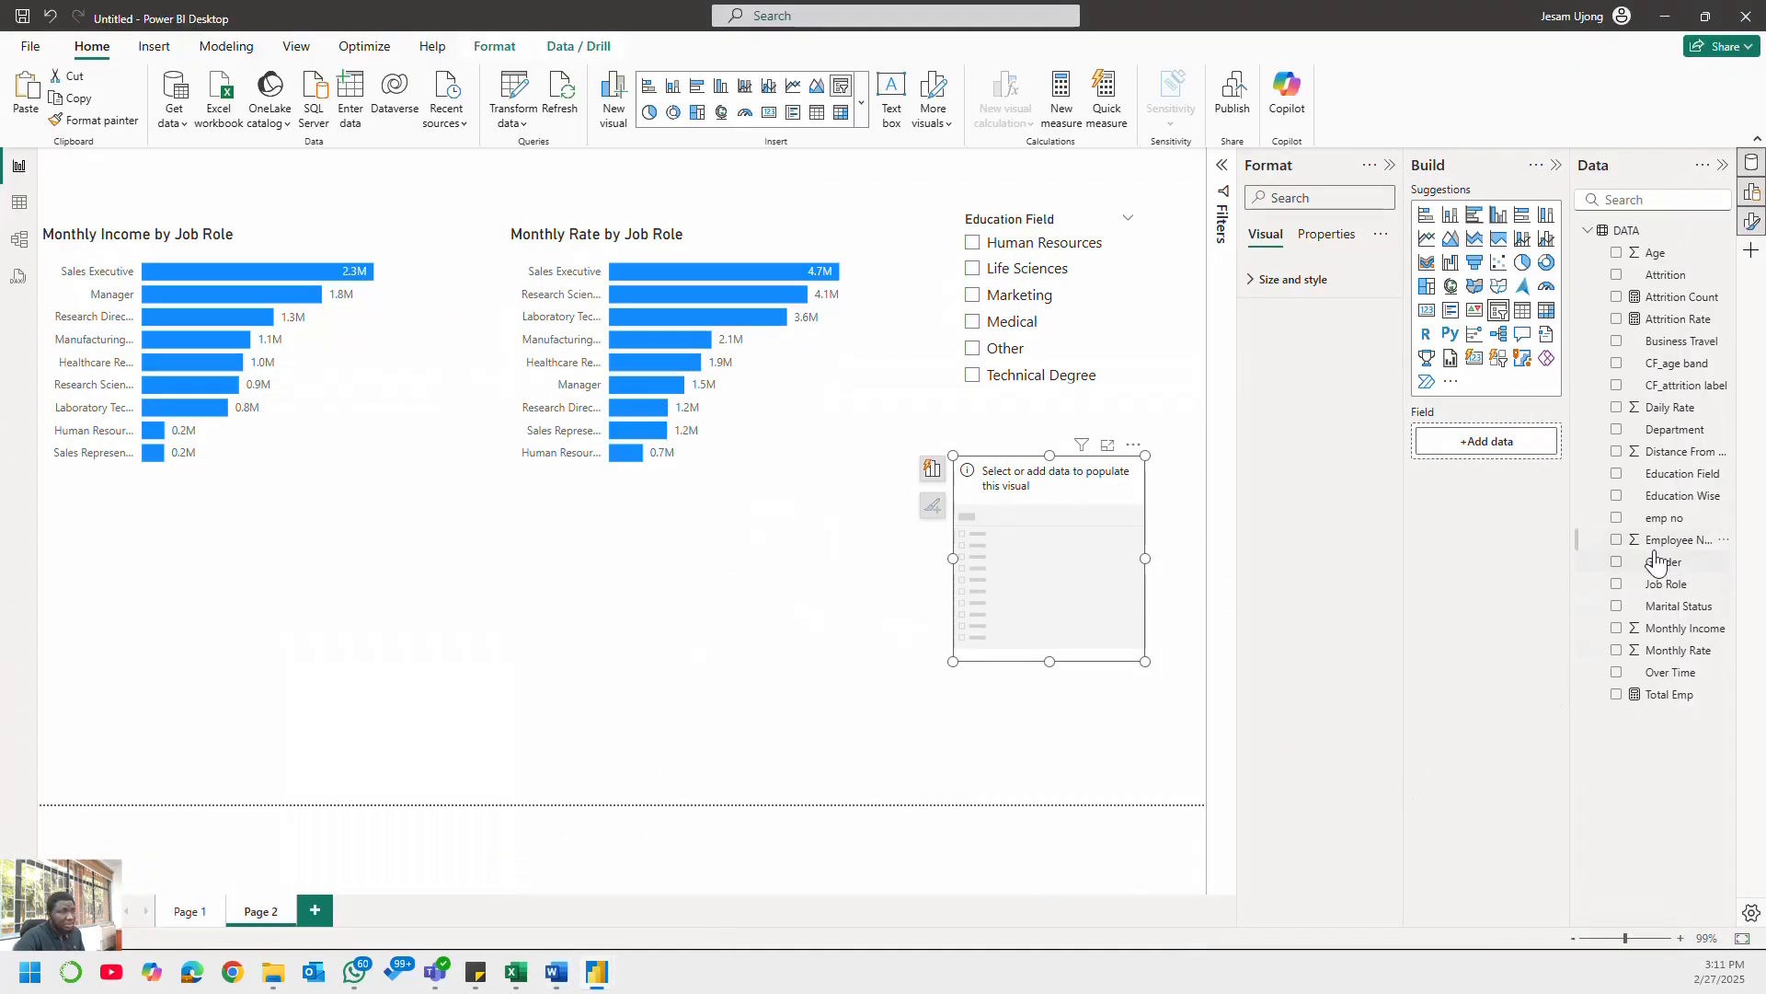
pyautogui.click(1617, 430)
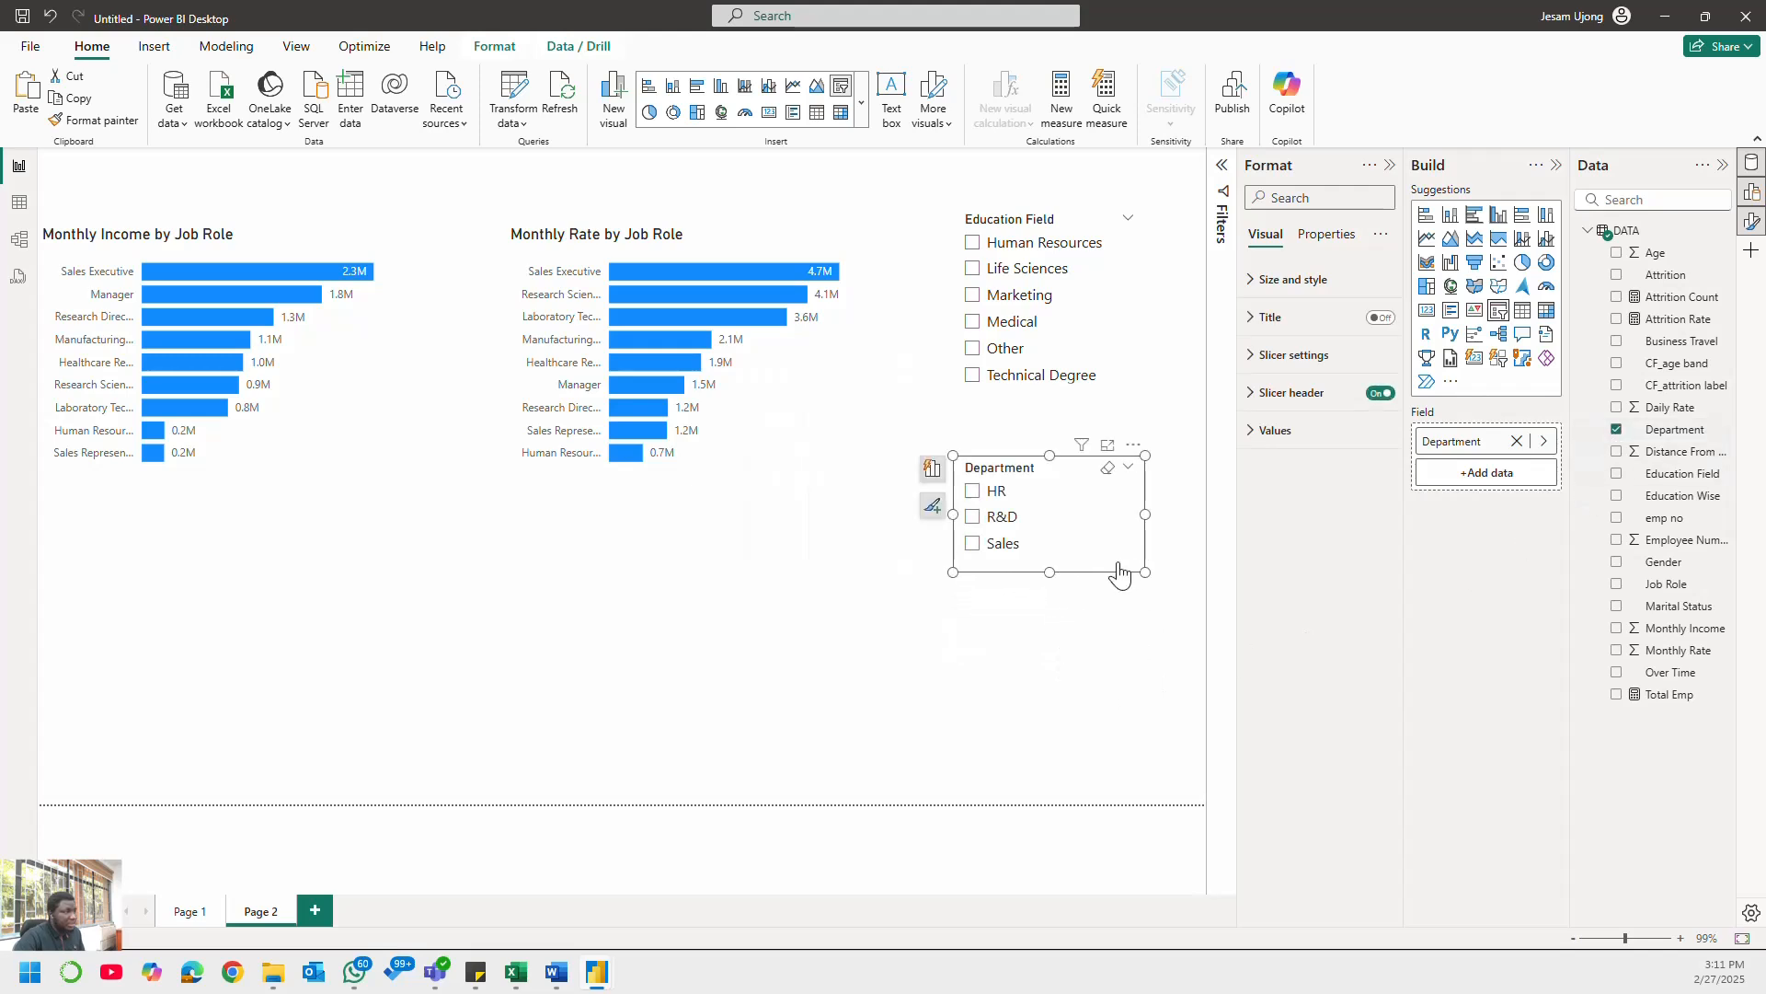
pyautogui.moveTo(1099, 544); pyautogui.dragTo(1100, 580)
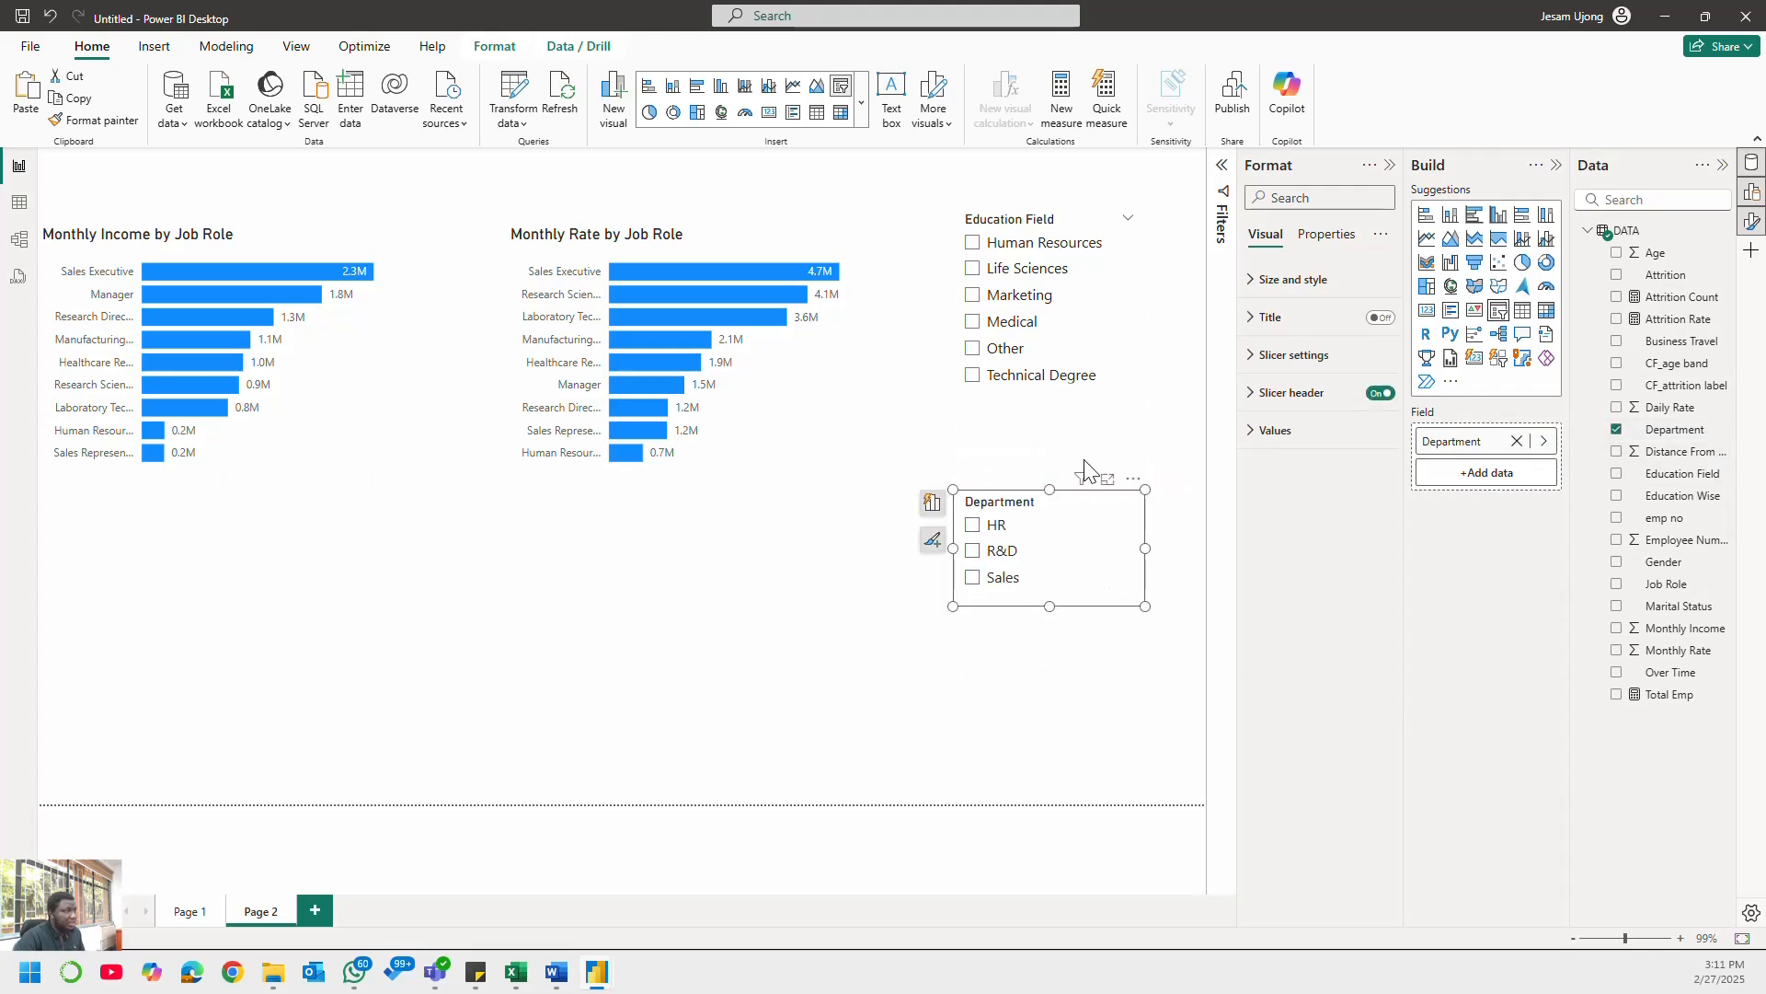
# - Copy the Monthly Income and Monthly Rate by Job Role charts from Page 2 onto Page 1
pyautogui.click(171, 913)
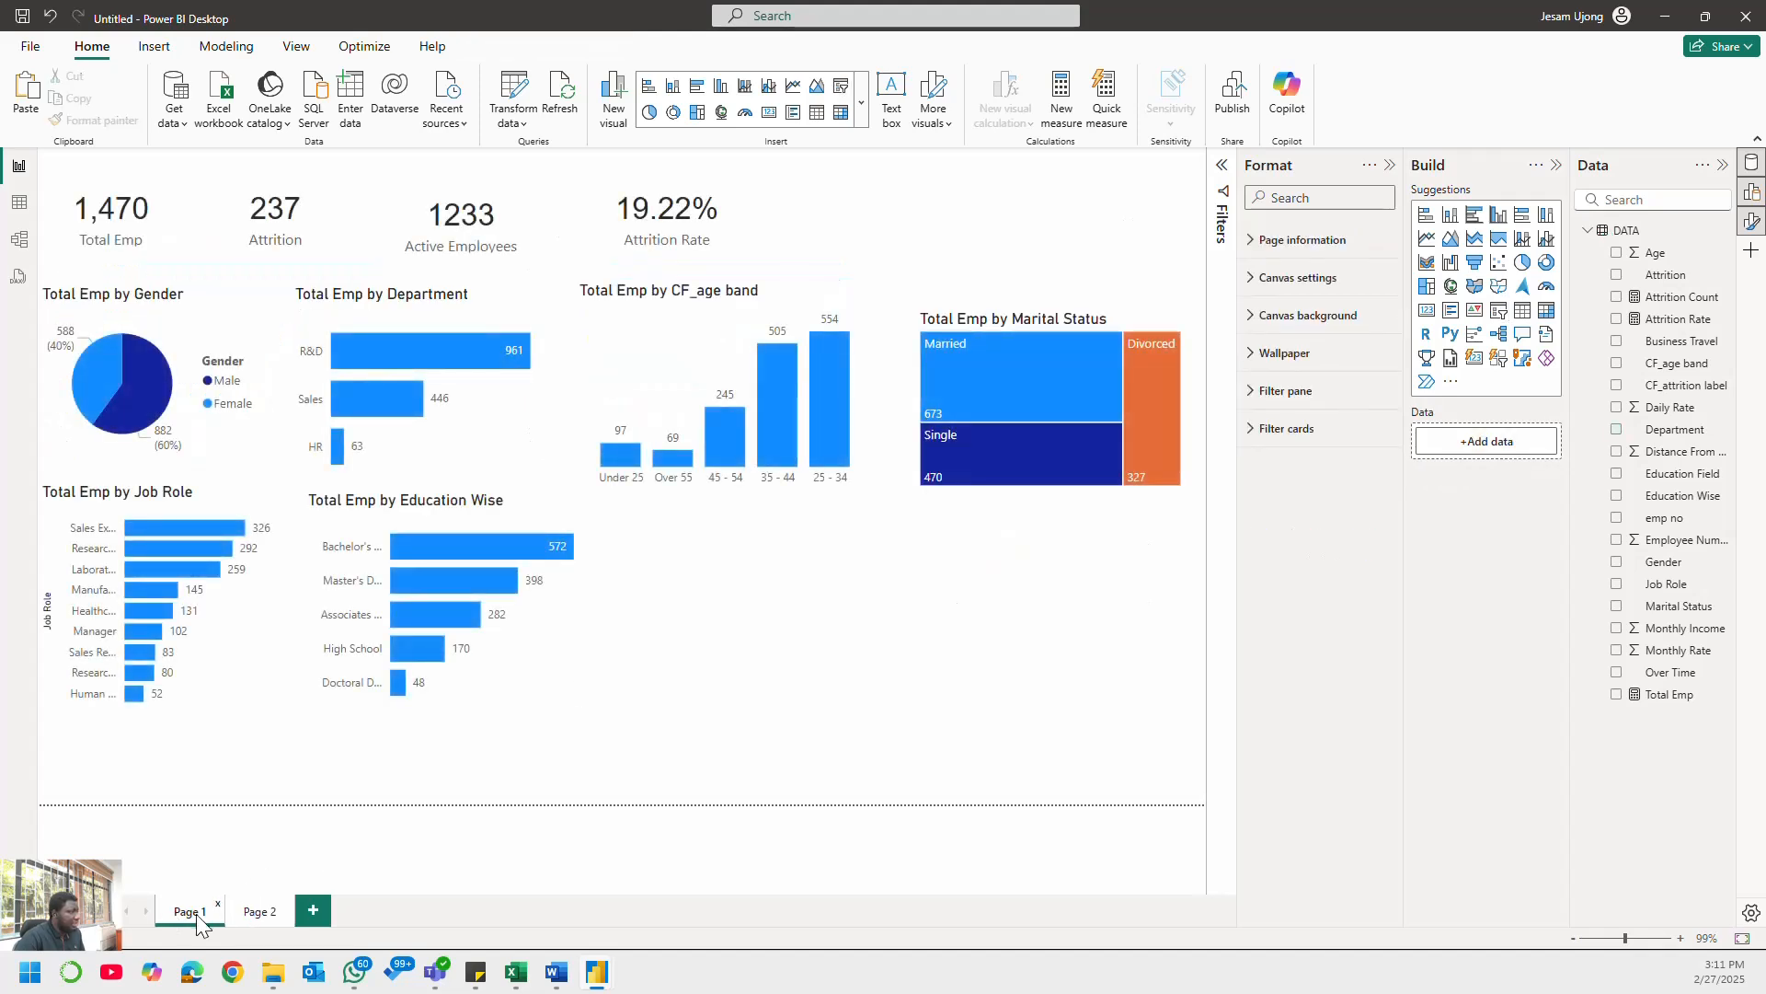
pyautogui.click(245, 914)
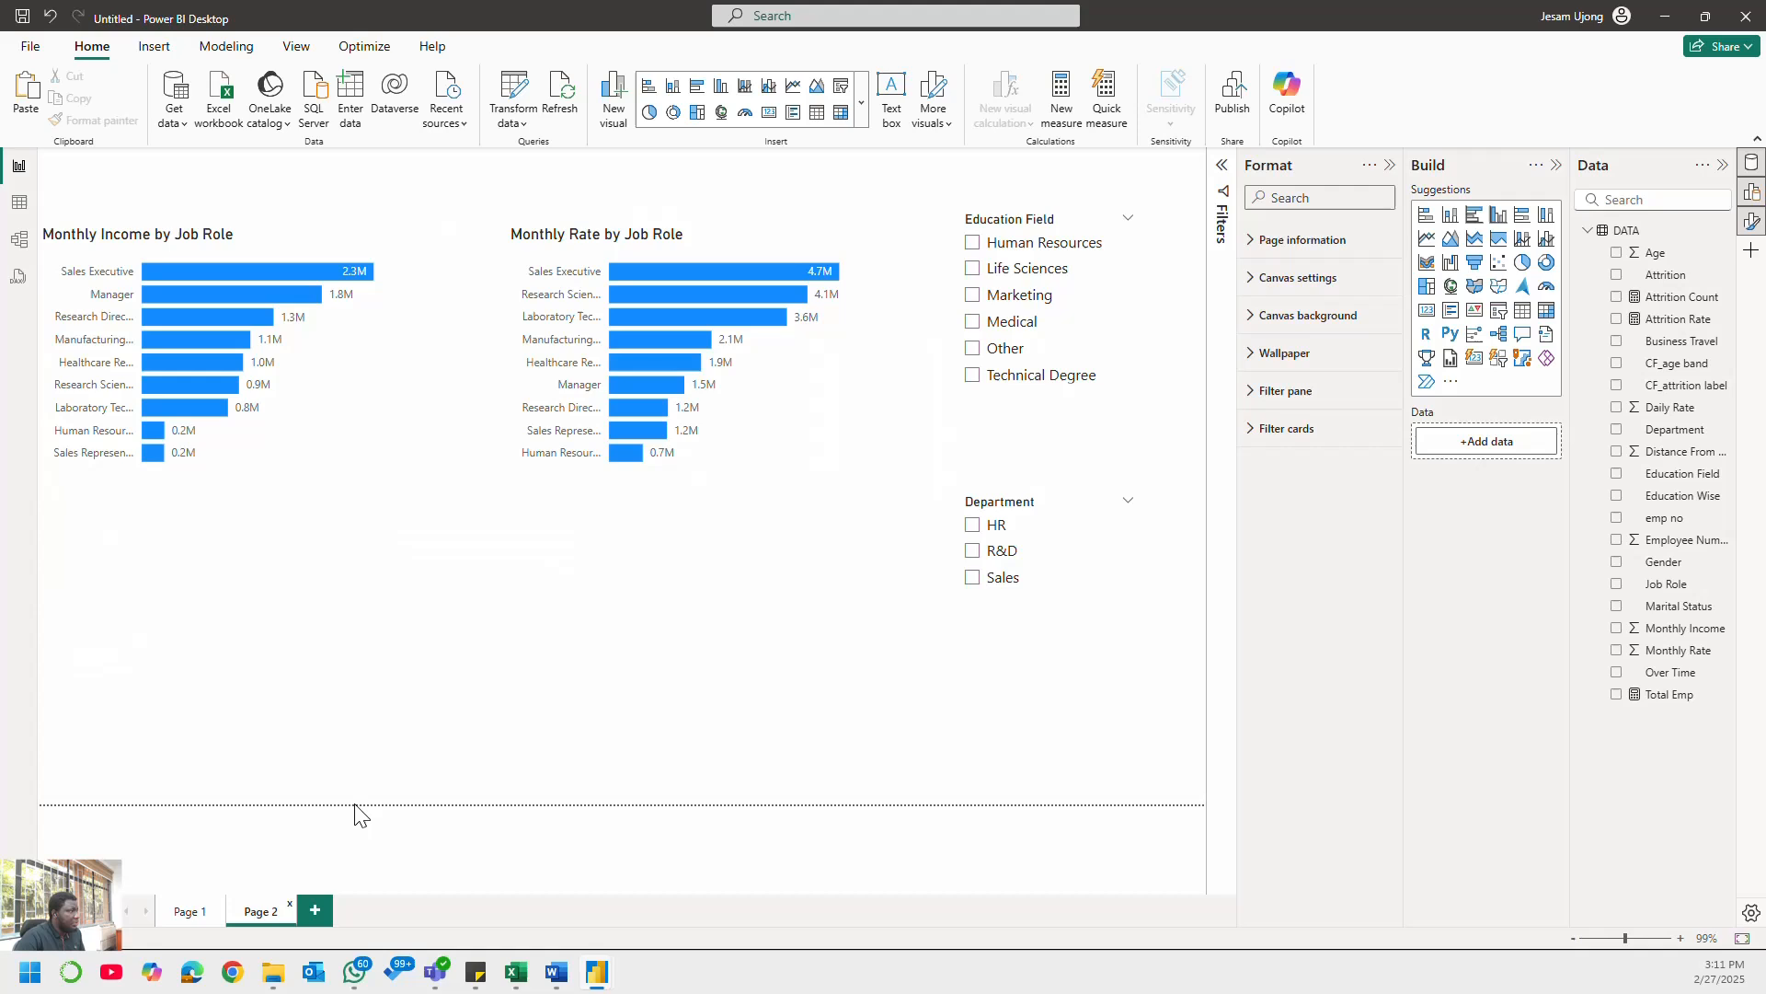
pyautogui.click(248, 460)
pyautogui.keyDown('ctrl'); pyautogui.click(734, 467); pyautogui.keyUp('ctrl')
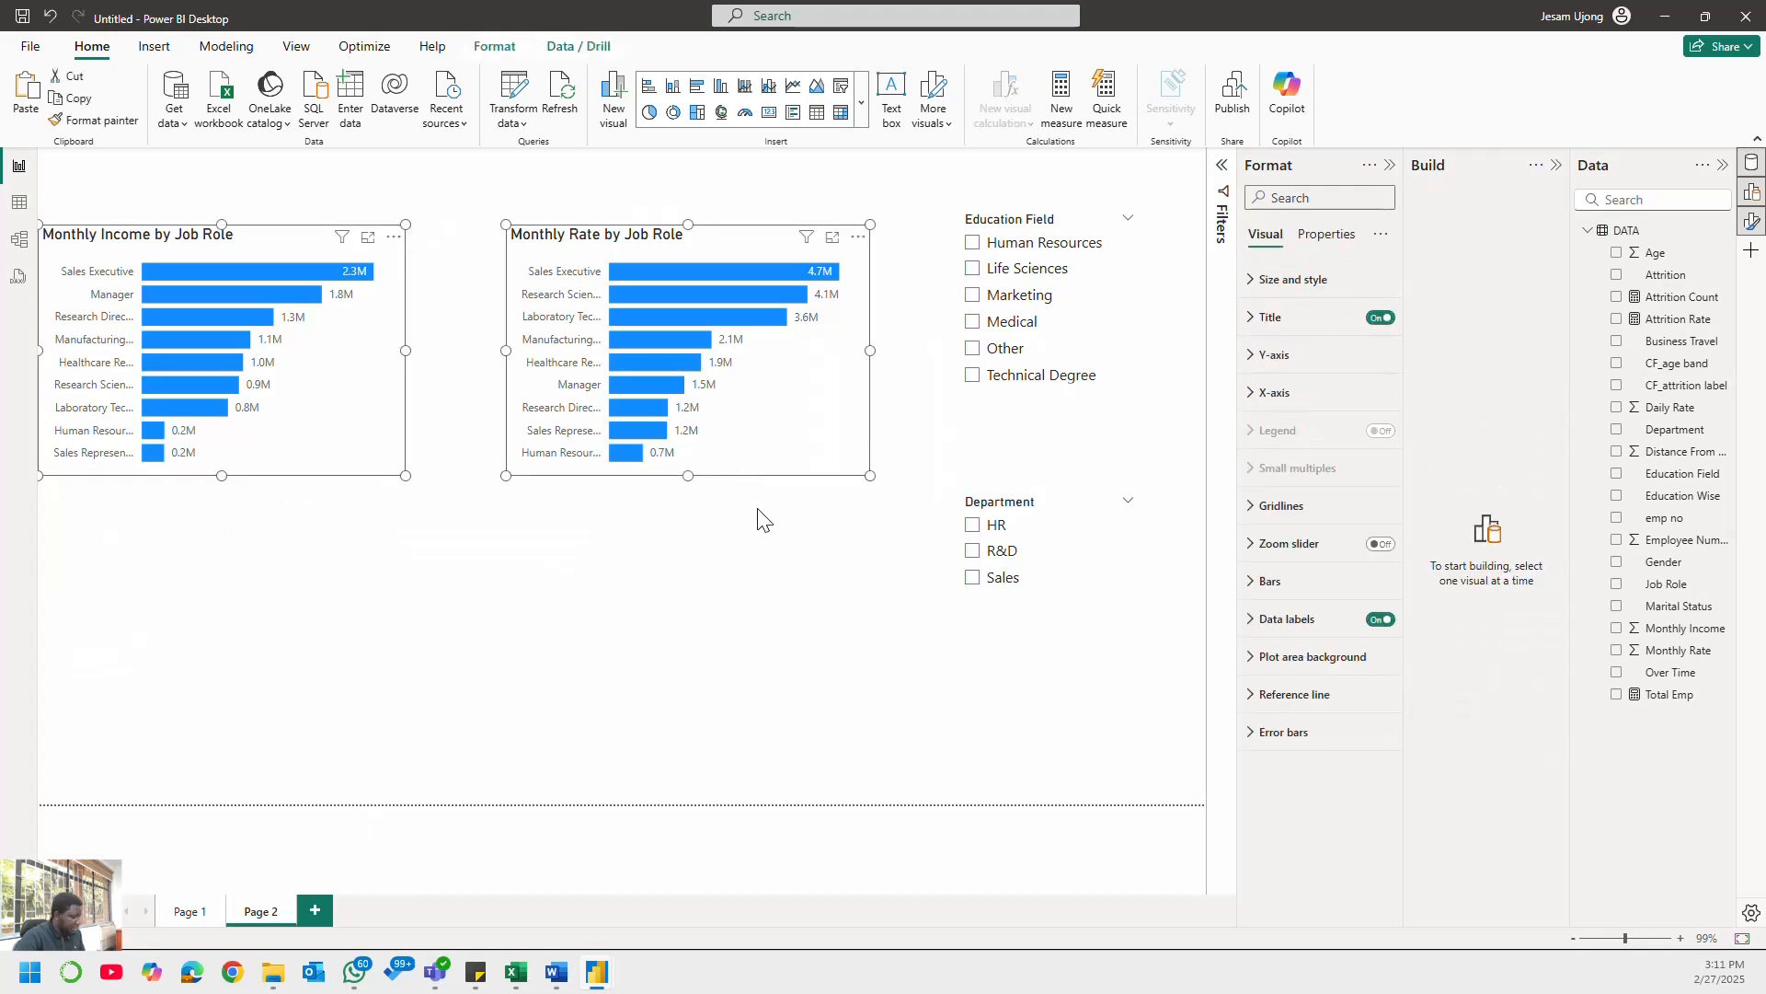
pyautogui.click(201, 914)
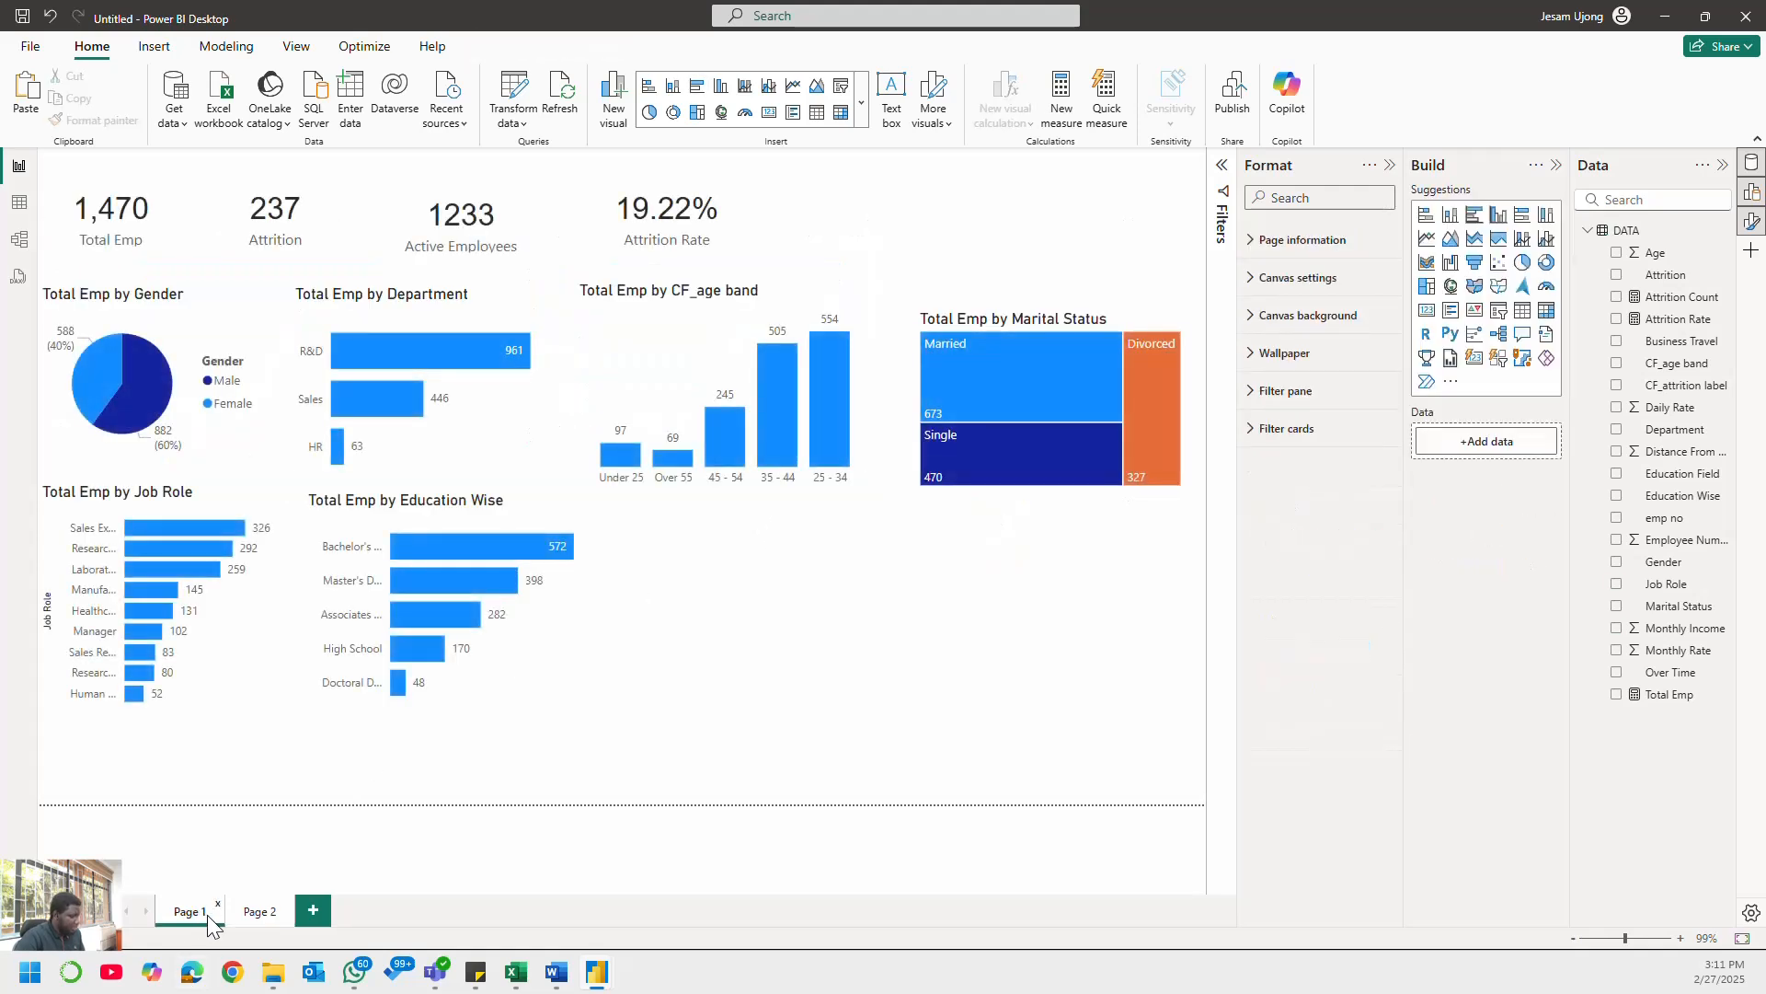
pyautogui.hotkey('ctrl', 'v')
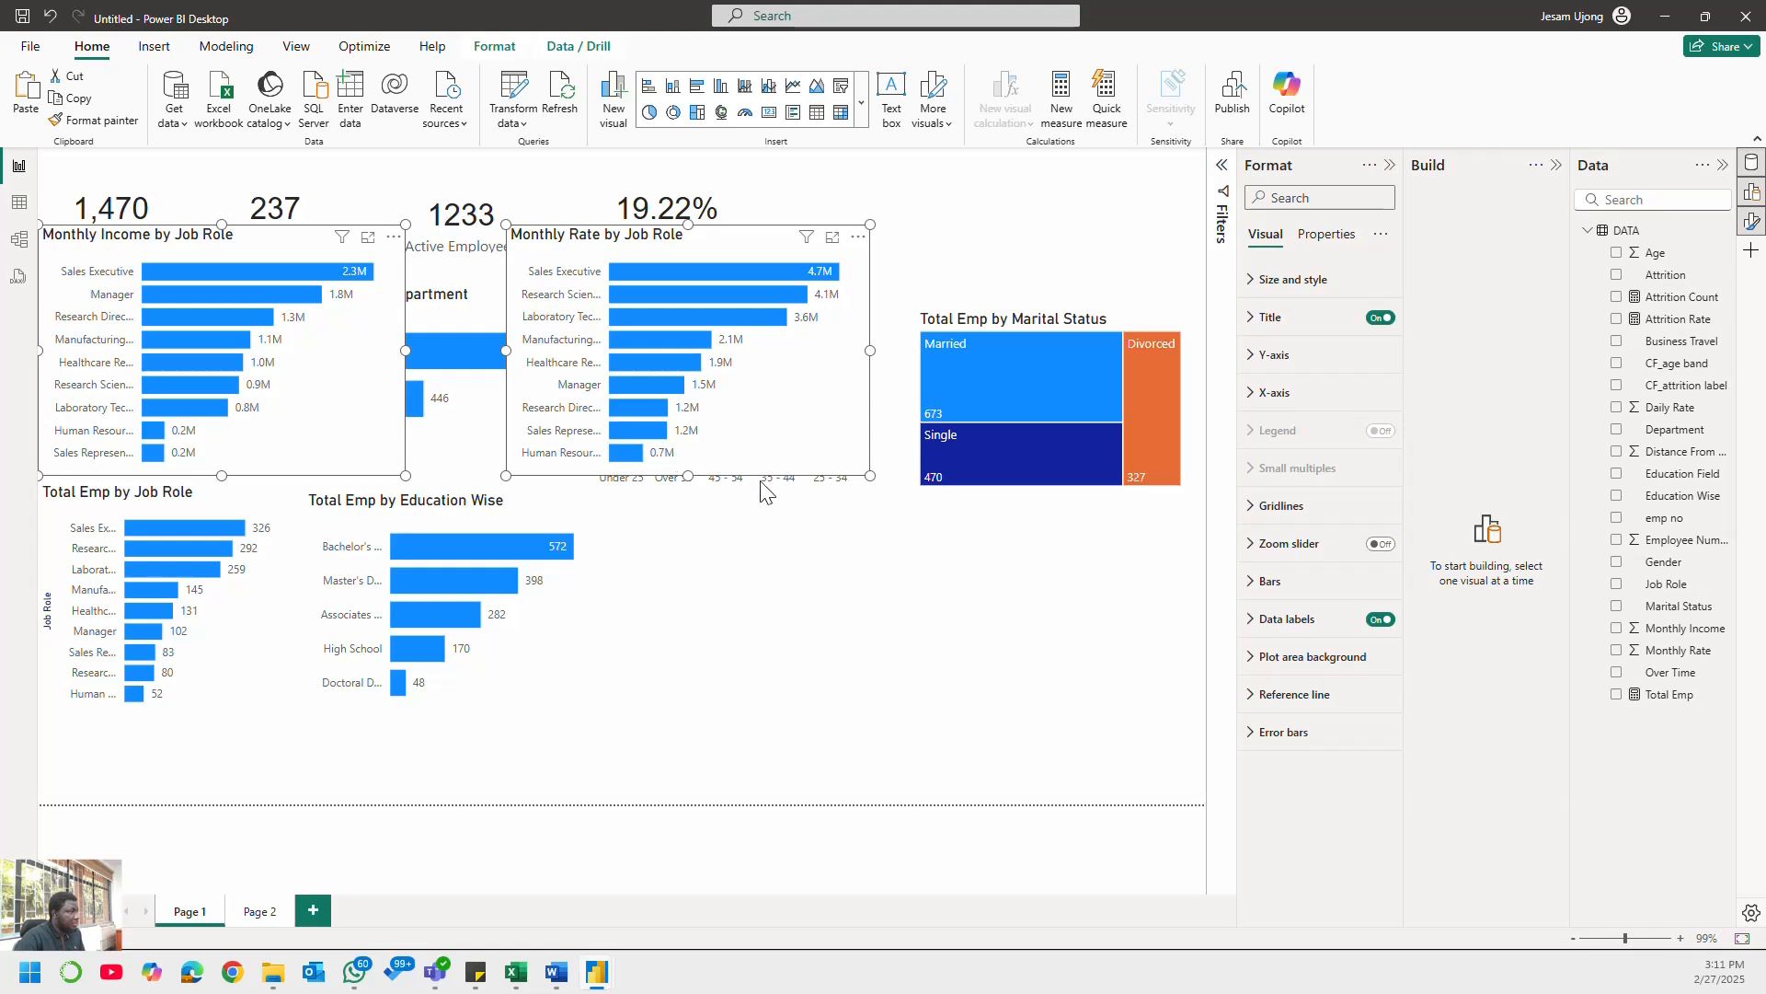
# - Place the two pasted charts in Page 1's lower row and shift the Education Wise chart away from the Job Role chart
pyautogui.moveTo(761, 479); pyautogui.dragTo(1066, 764)
pyautogui.moveTo(596, 751); pyautogui.dragTo(796, 753)
pyautogui.moveTo(418, 718)
pyautogui.mouseDown()
pyautogui.moveTo(681, 722)
pyautogui.moveTo(440, 726)
pyautogui.moveTo(430, 709)
pyautogui.mouseUp()
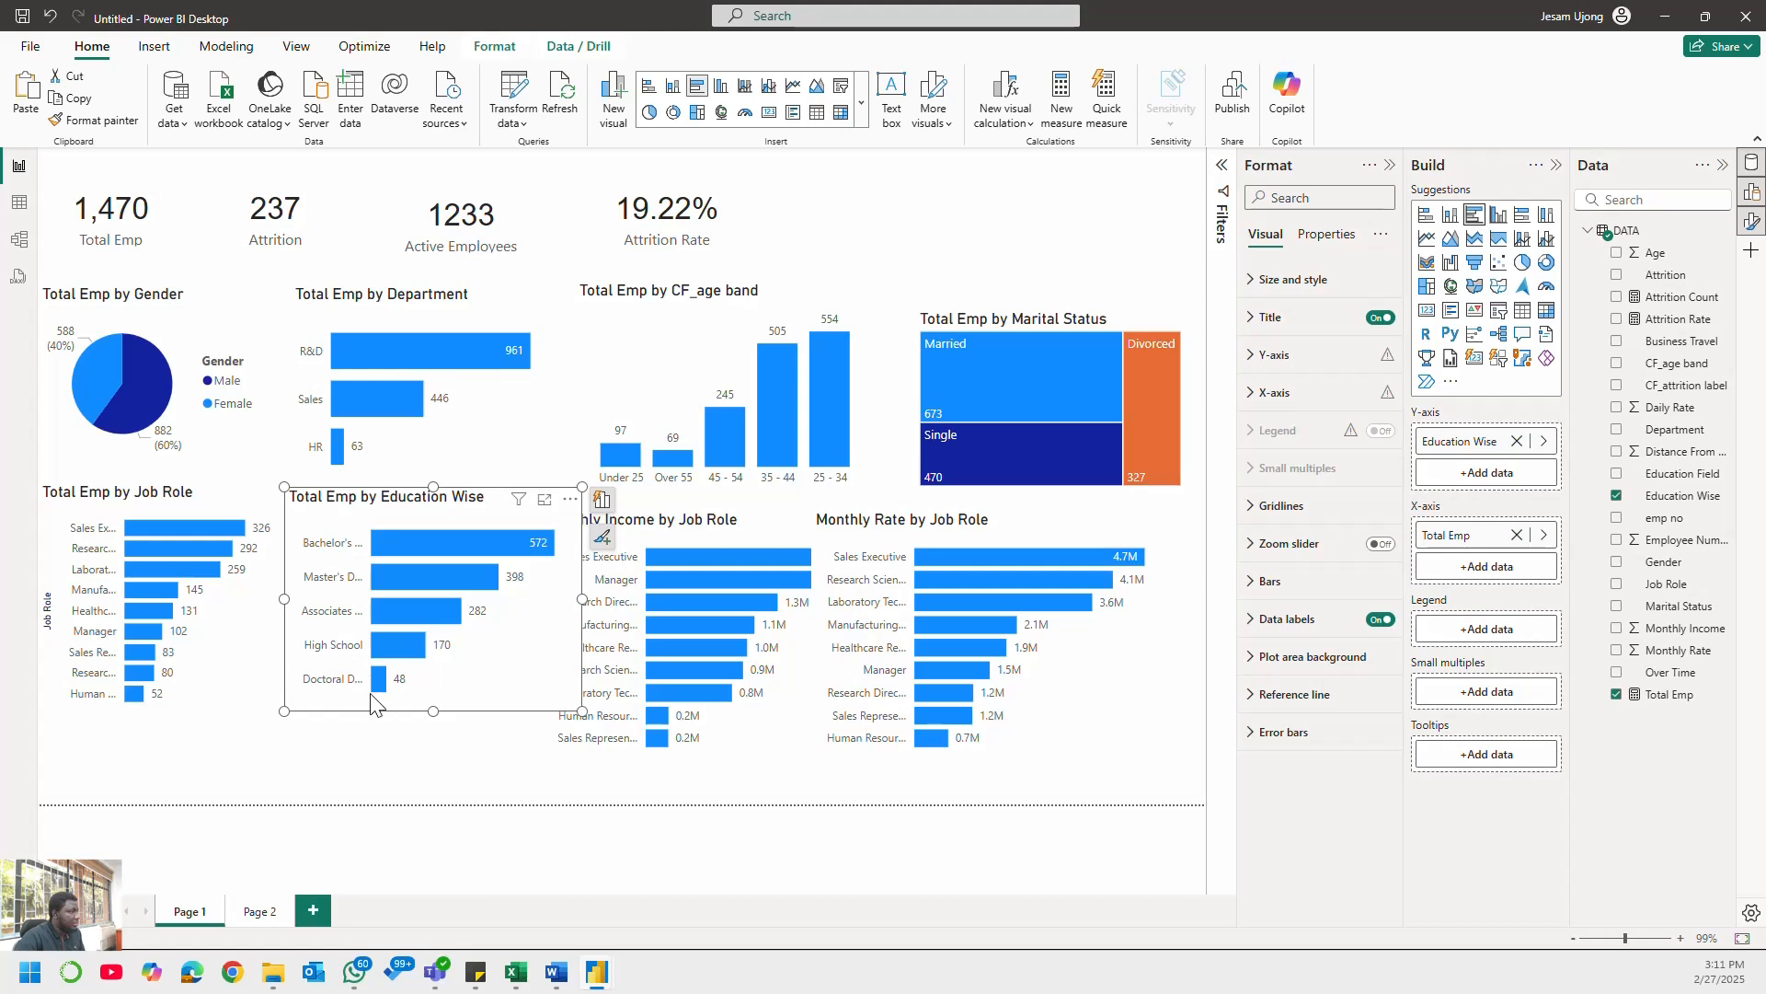
pyautogui.moveTo(371, 696); pyautogui.dragTo(637, 696)
# - Widen the Total Emp by Job Role chart until its labels have more room, and turn off its Y-axis title
pyautogui.click(279, 633)
pyautogui.click(247, 644)
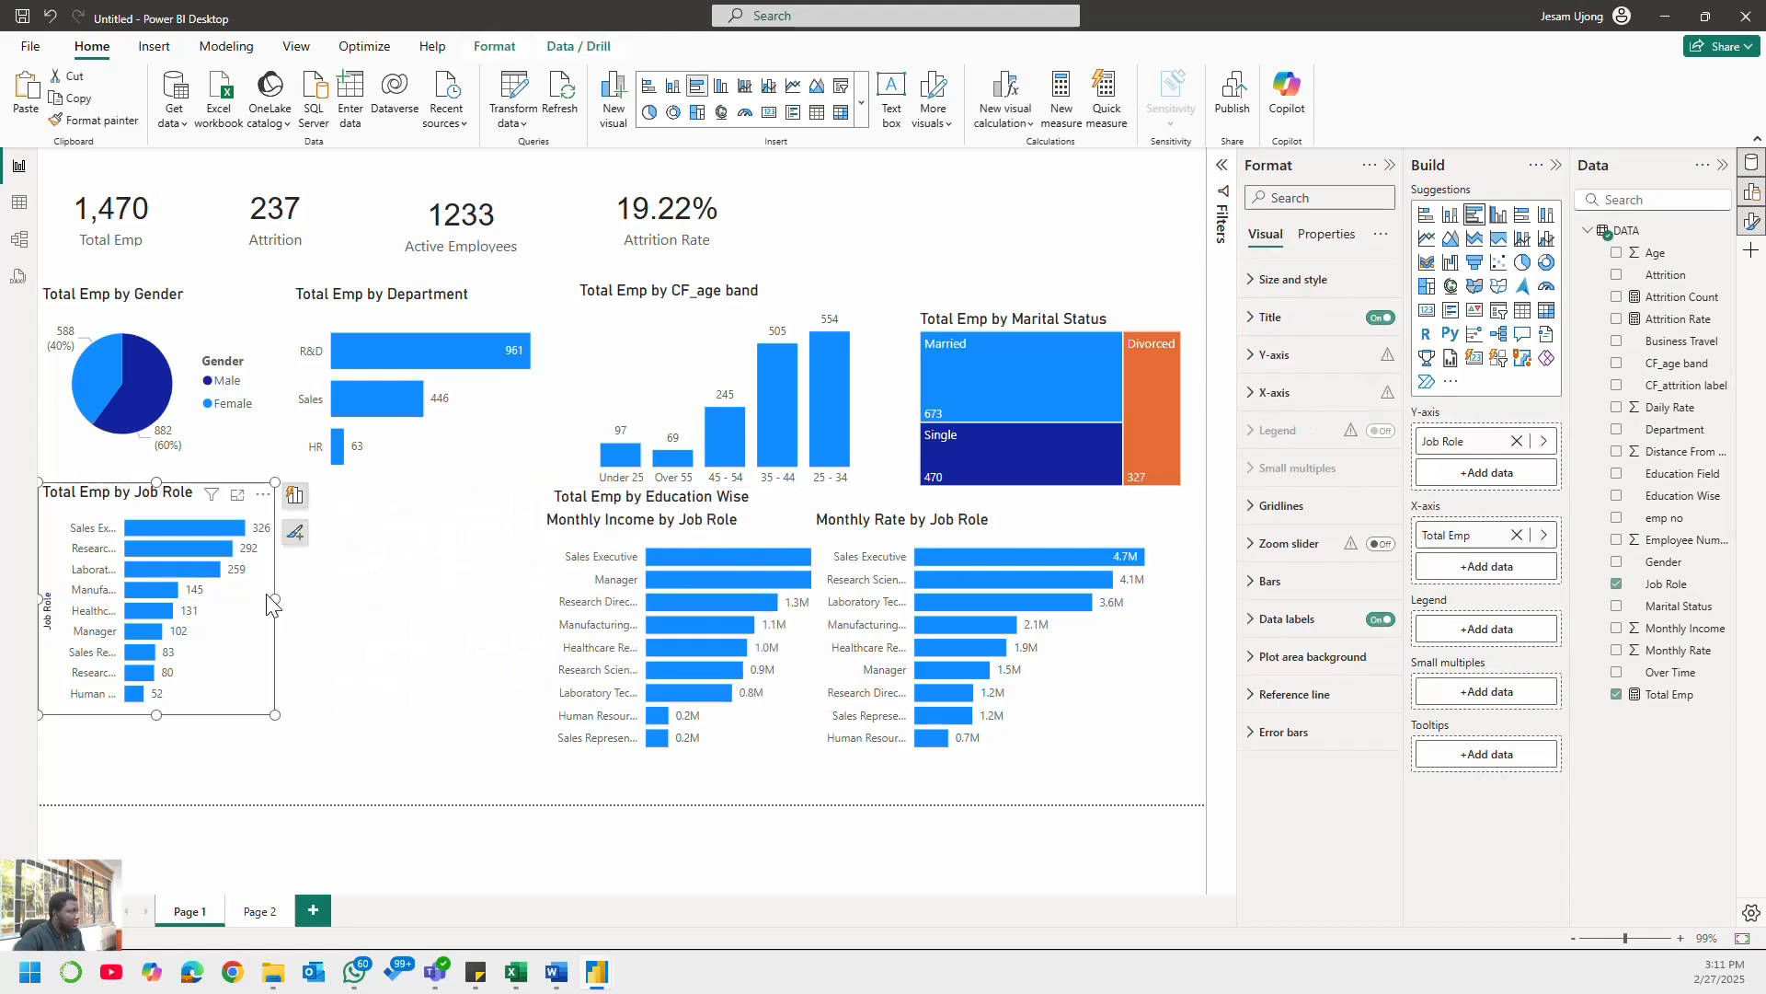
pyautogui.moveTo(273, 599); pyautogui.dragTo(324, 599)
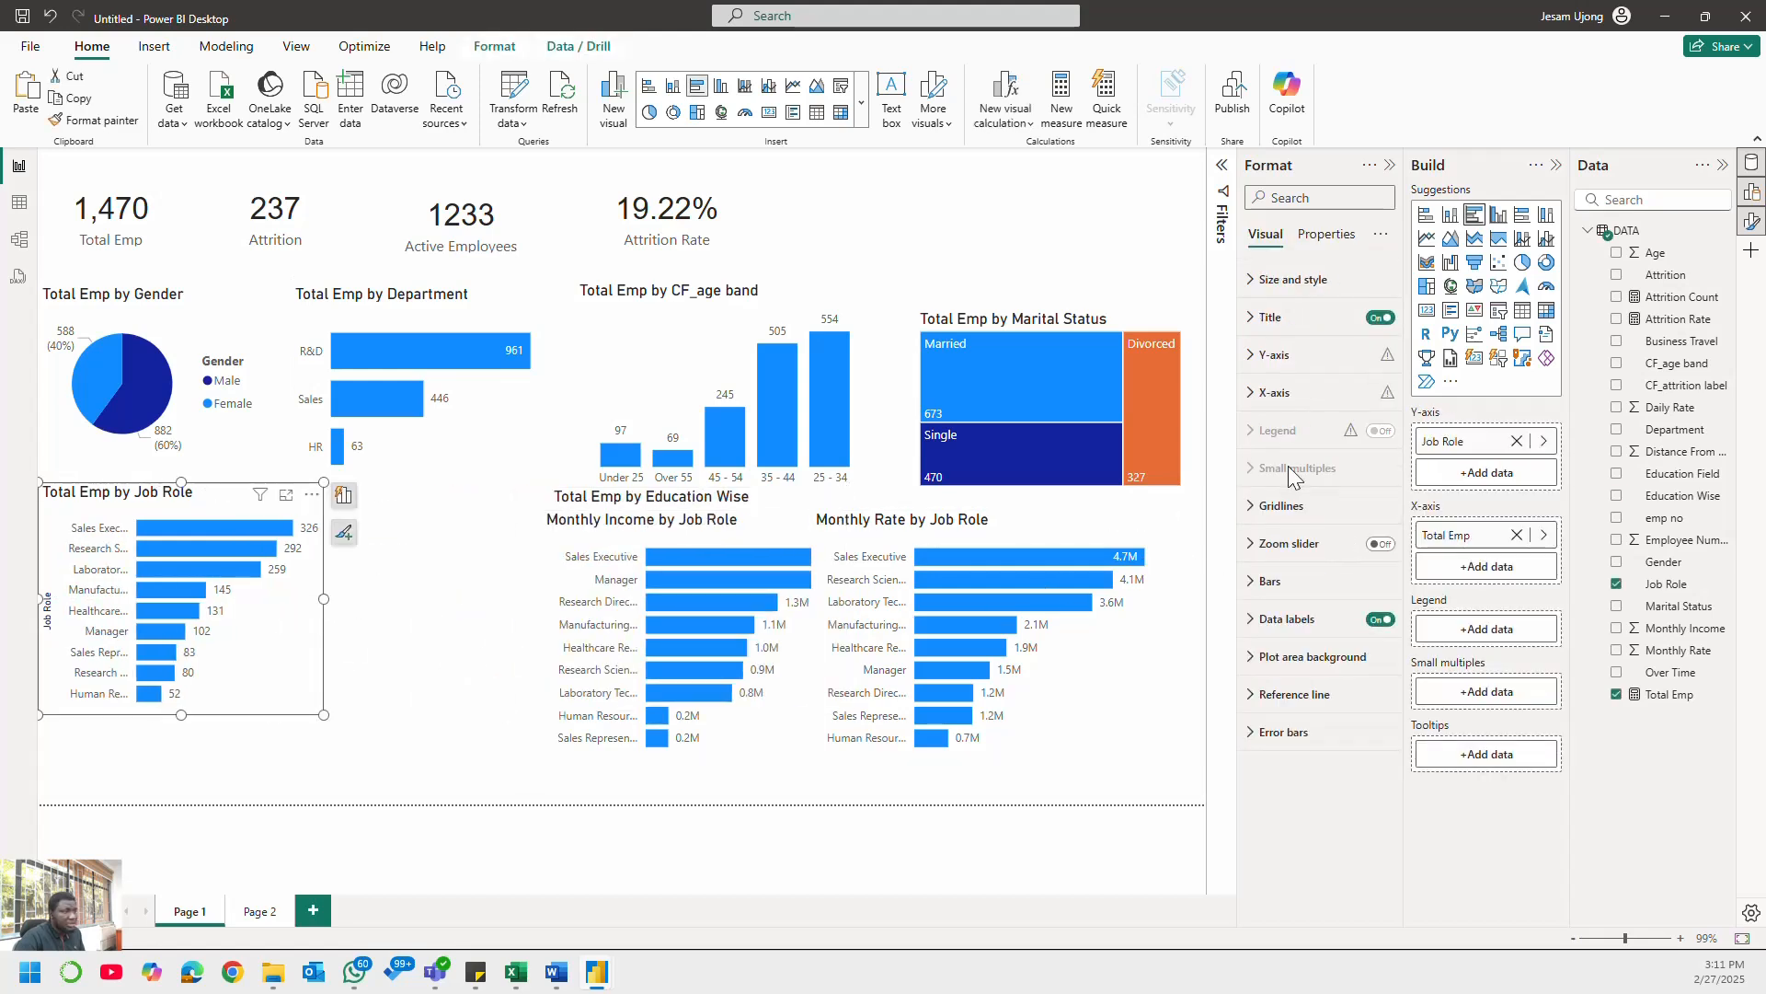
pyautogui.click(1275, 355)
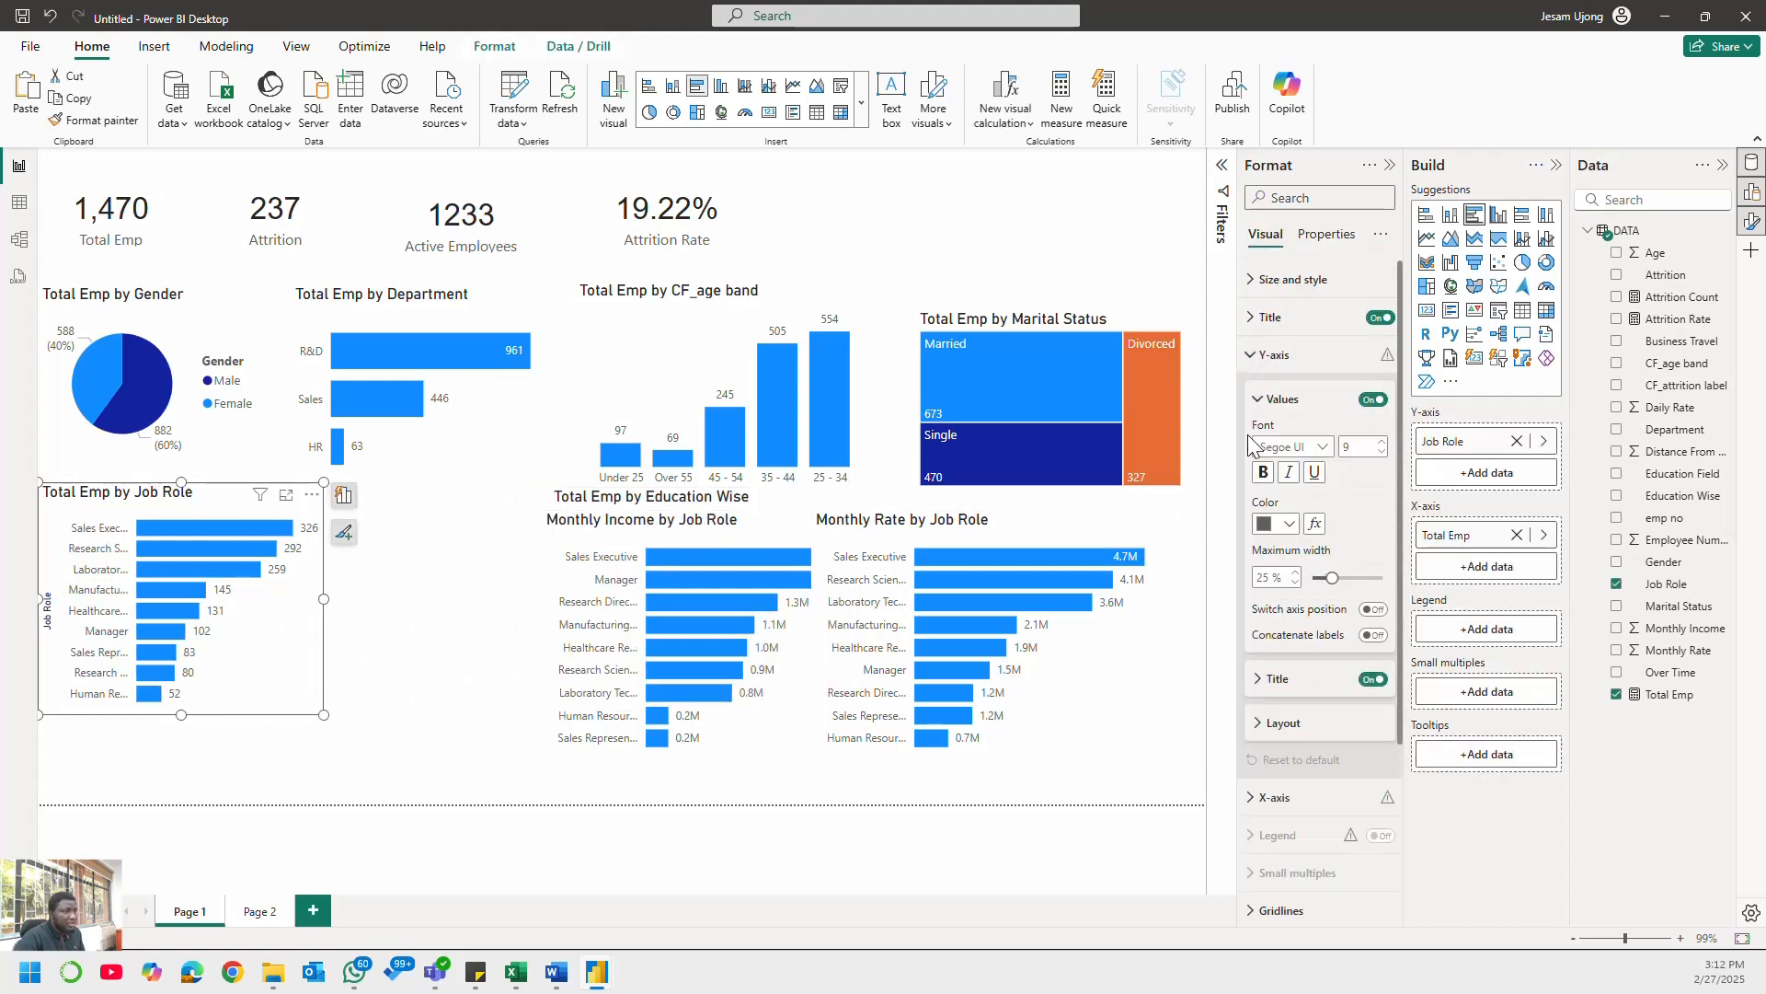
pyautogui.click(1373, 680)
pyautogui.click(1275, 355)
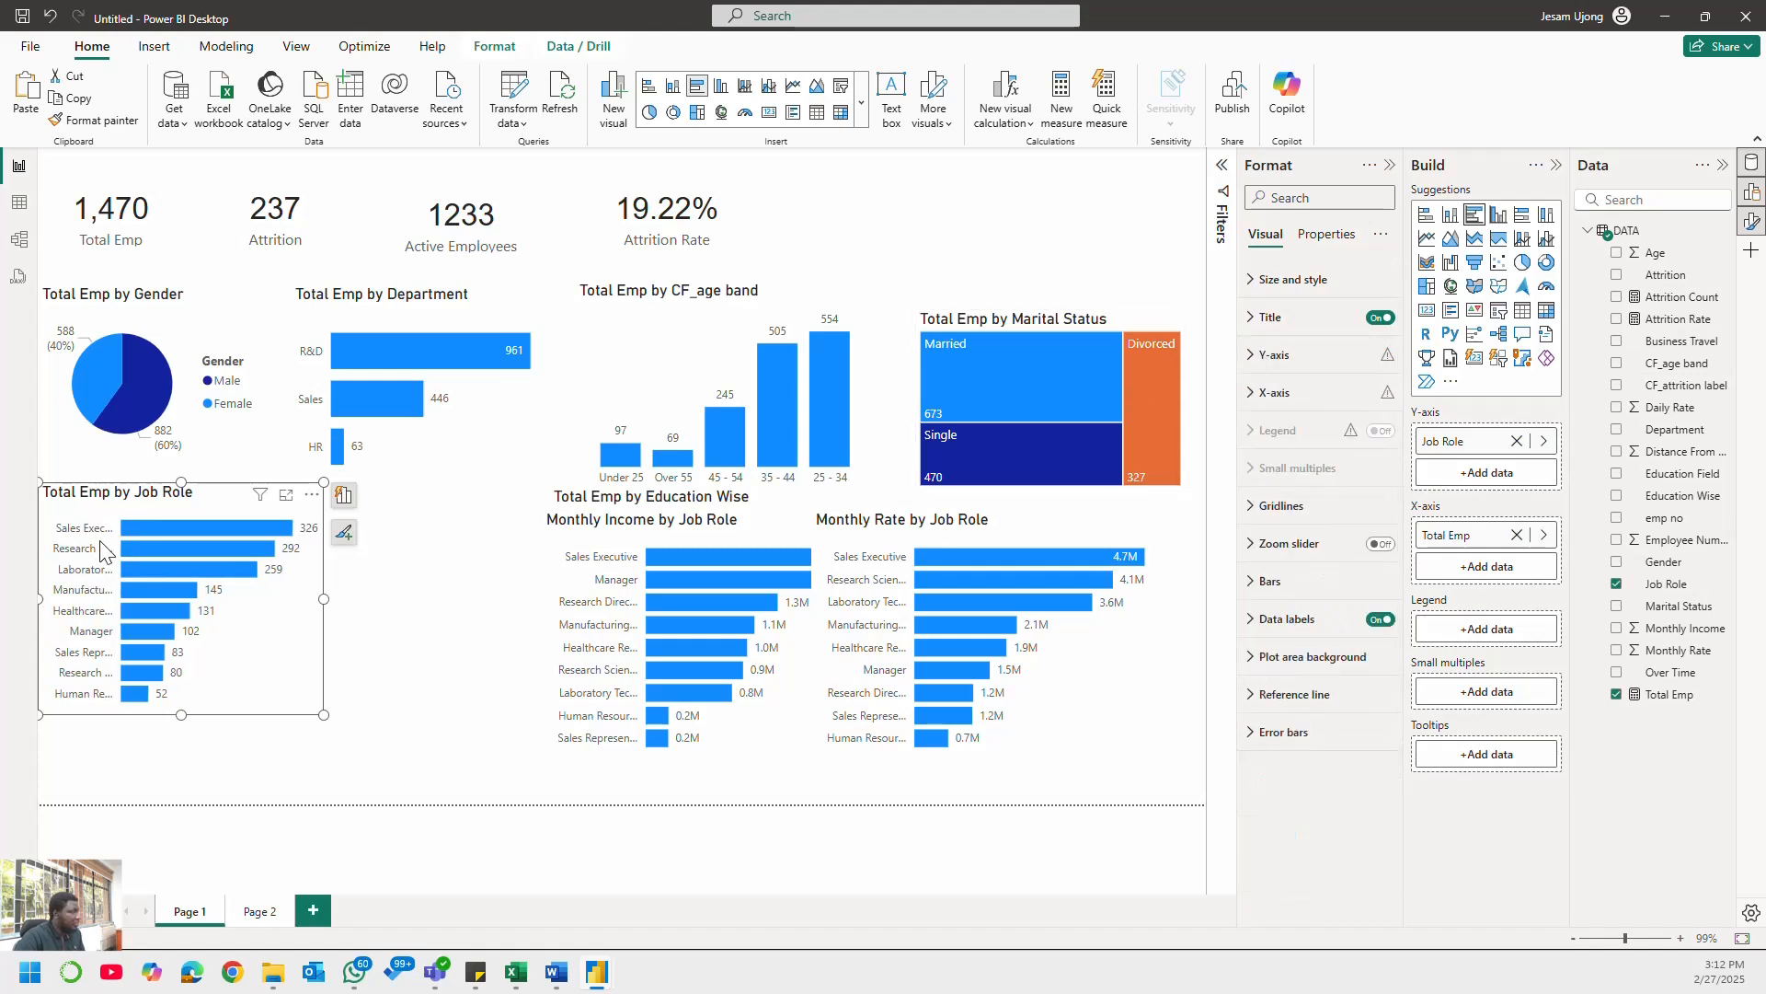
pyautogui.moveTo(326, 602); pyautogui.dragTo(398, 629)
# - Place the Education Wise chart beside the Job Role chart, shifting the Monthly Income and Monthly Rate charts out of its way
pyautogui.moveTo(726, 733); pyautogui.dragTo(1035, 784)
pyautogui.moveTo(682, 709); pyautogui.dragTo(518, 718)
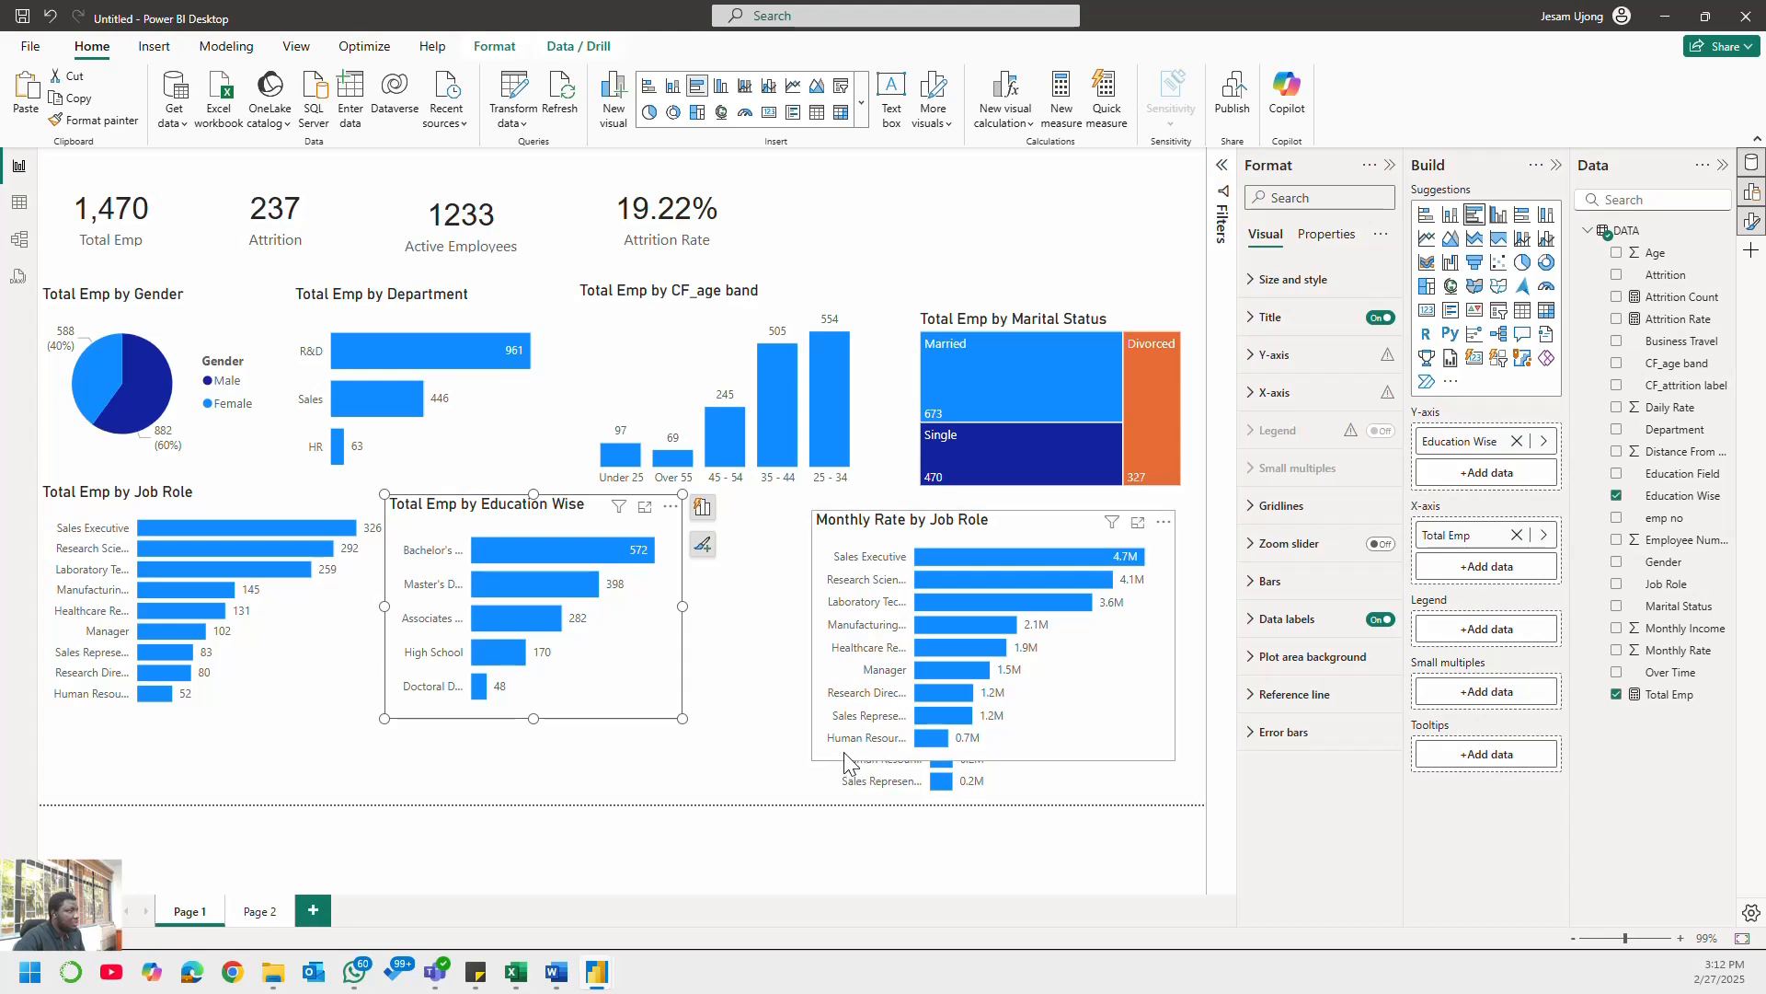
pyautogui.moveTo(818, 750); pyautogui.dragTo(714, 826)
pyautogui.moveTo(537, 730); pyautogui.dragTo(502, 719)
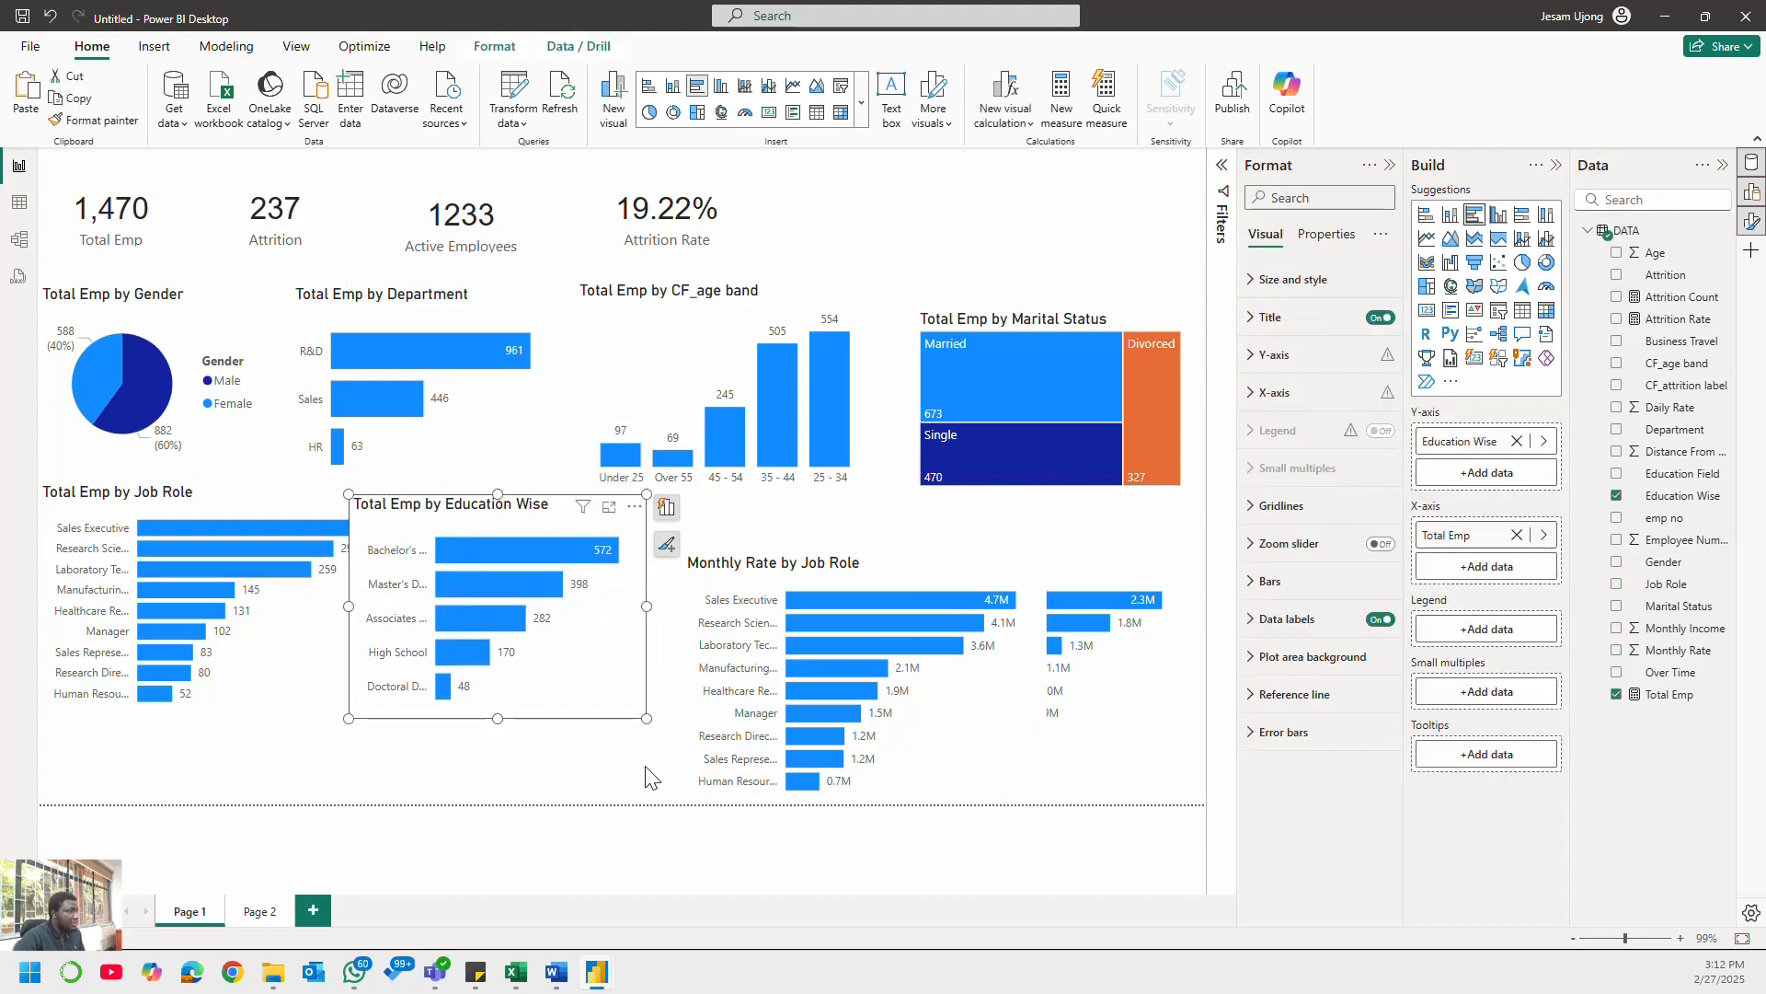
# - Separate the two overlapping charts, placing Monthly Income below the Marital Status treemap and Monthly Rate over the Education Wise chart
pyautogui.click(688, 795)
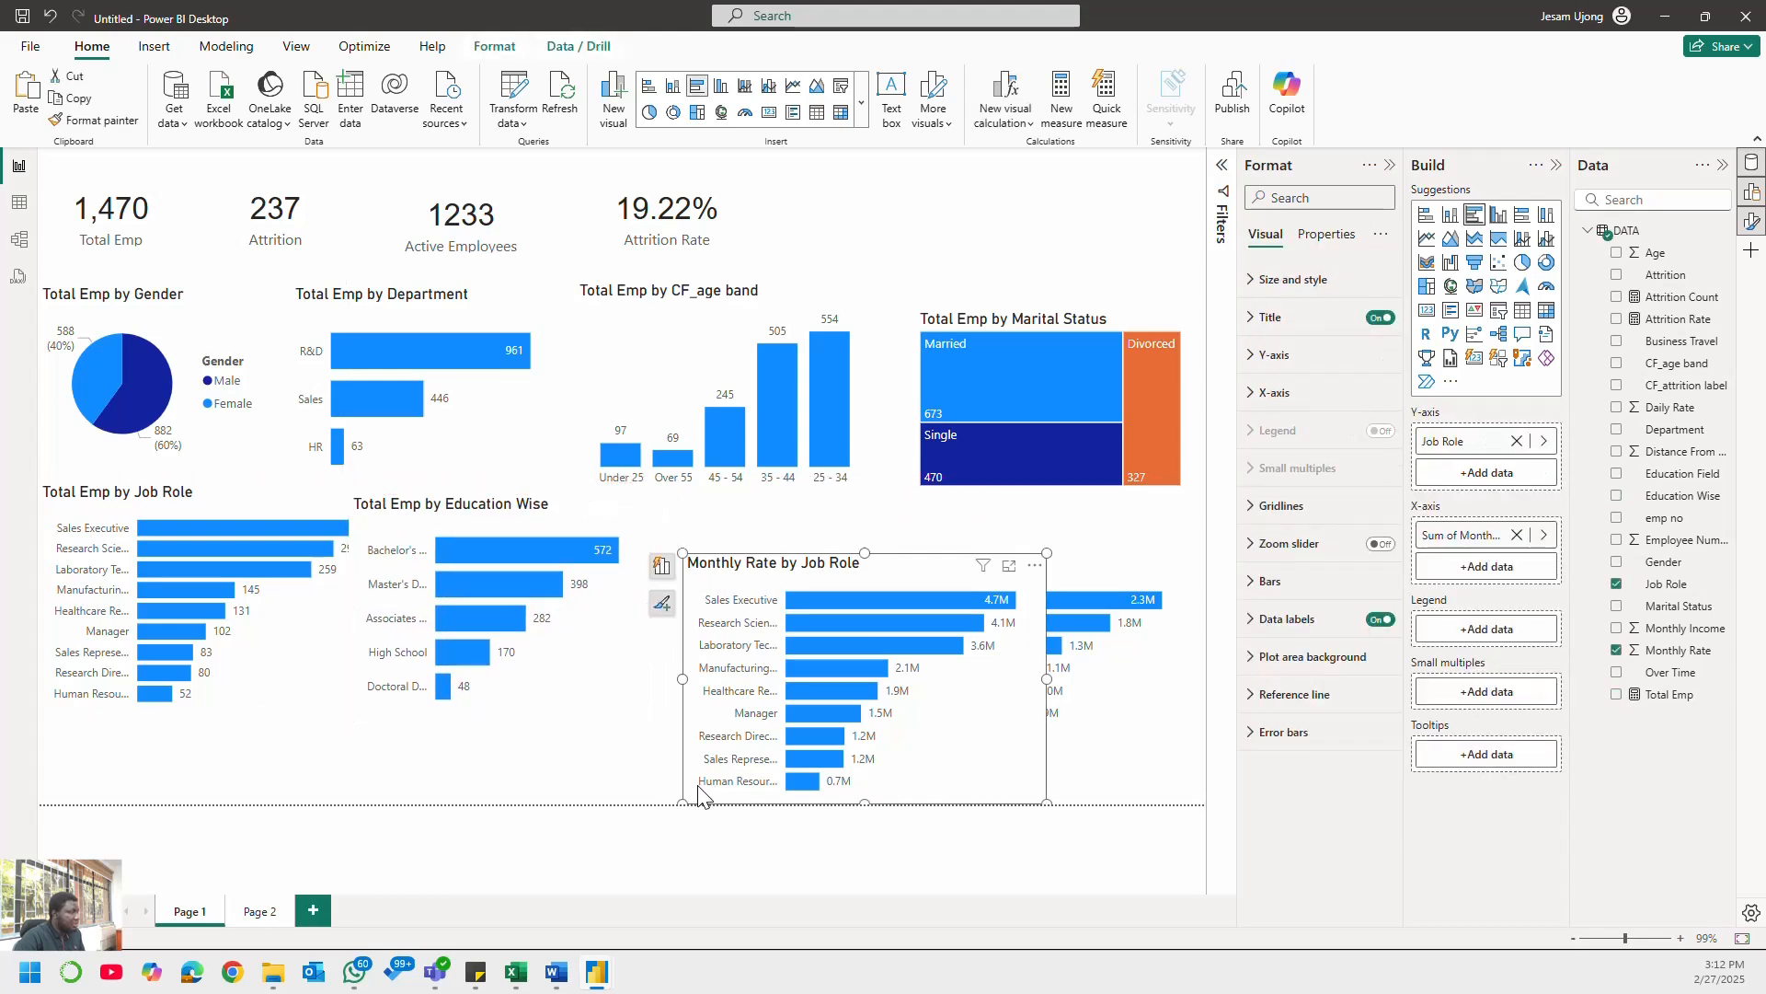
pyautogui.moveTo(700, 796); pyautogui.dragTo(320, 774)
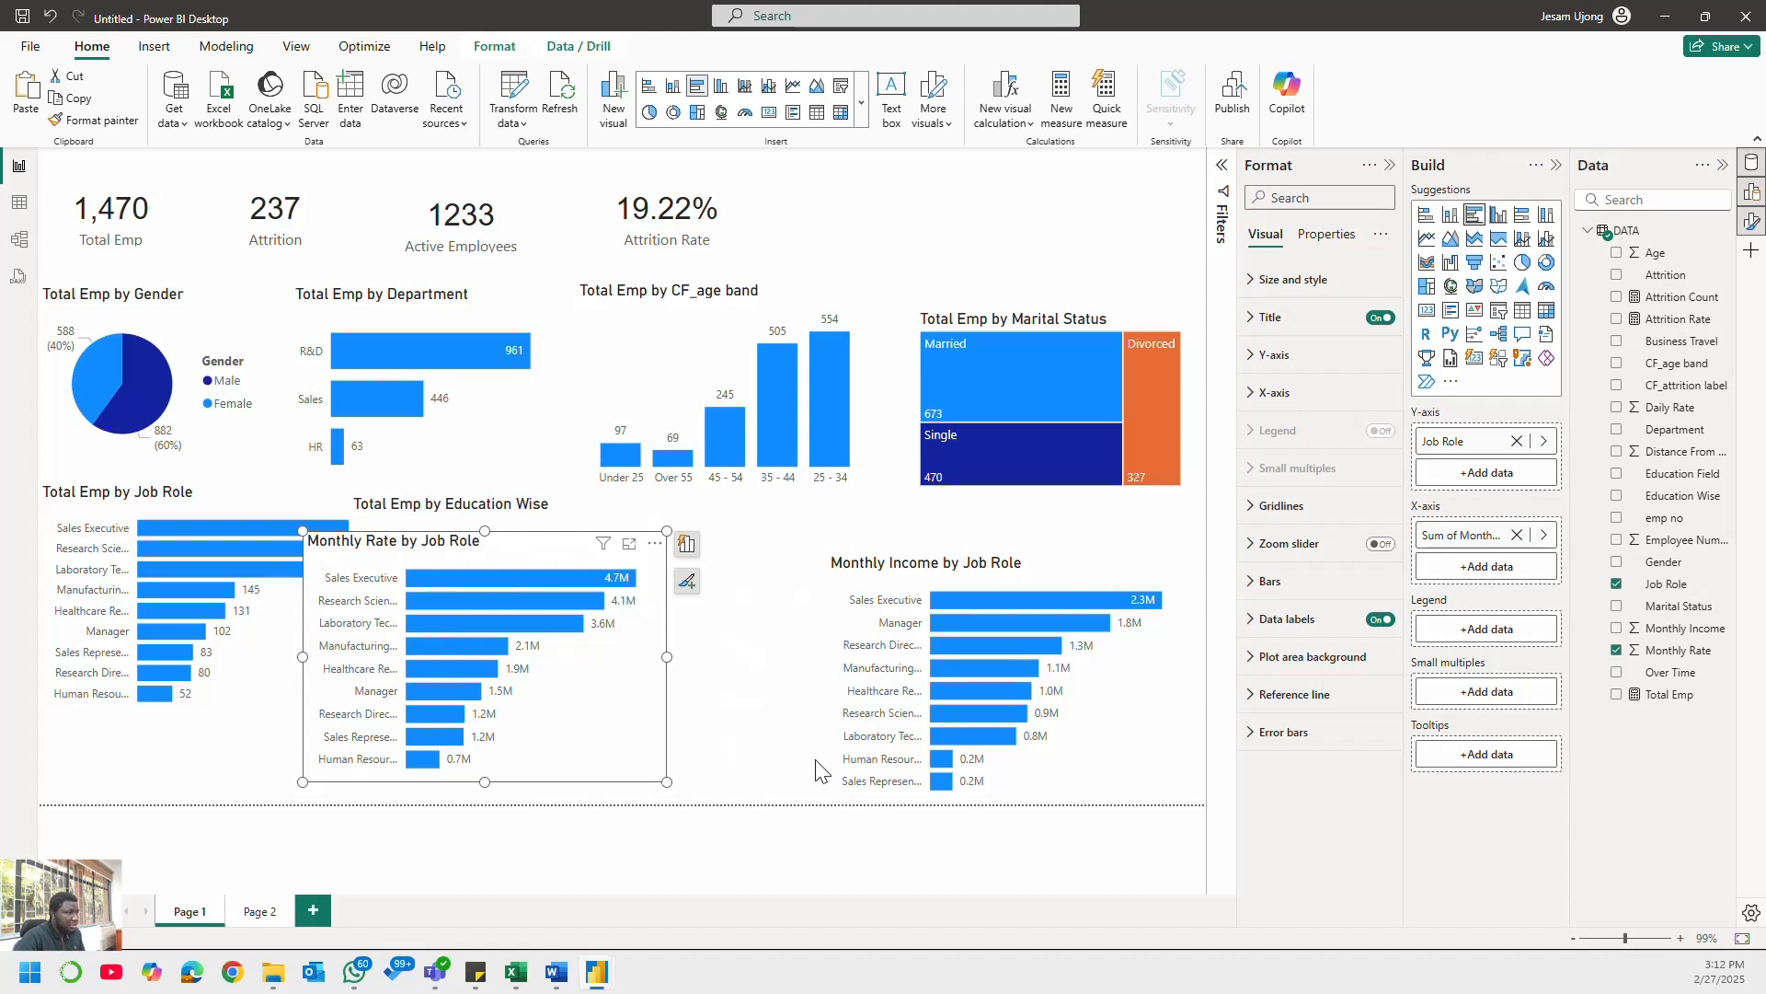
pyautogui.moveTo(833, 773); pyautogui.dragTo(807, 730)
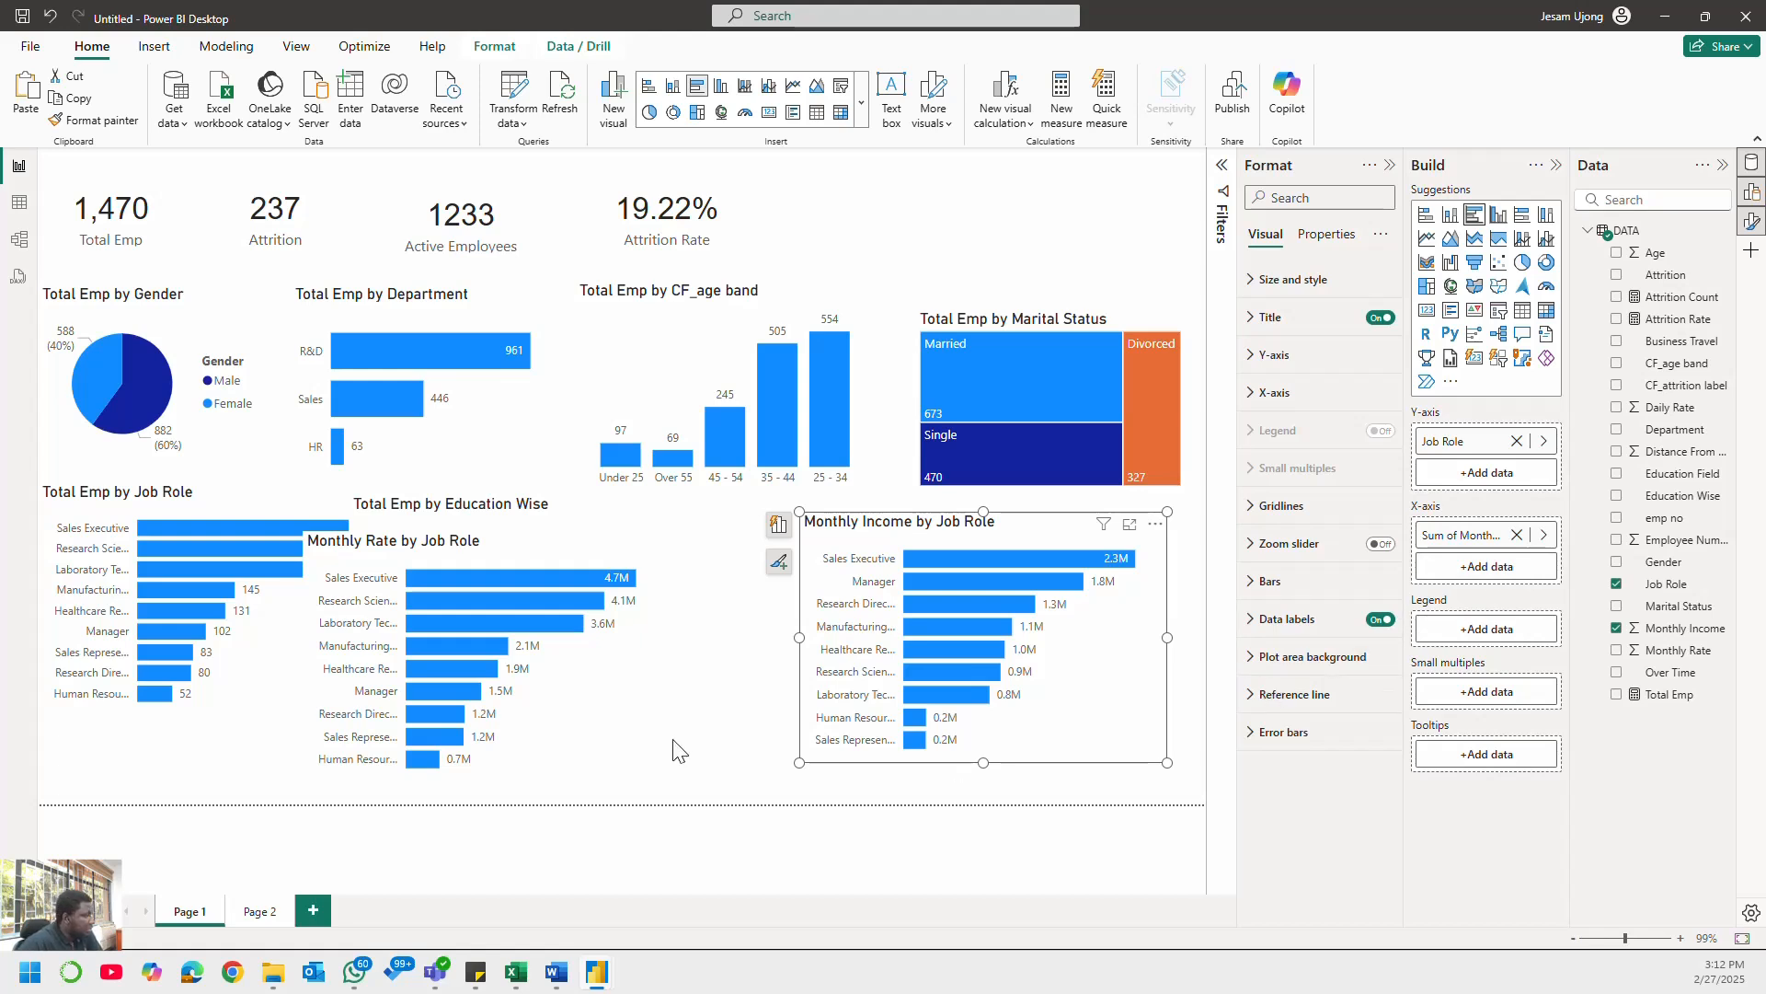
pyautogui.moveTo(600, 762); pyautogui.dragTo(702, 760)
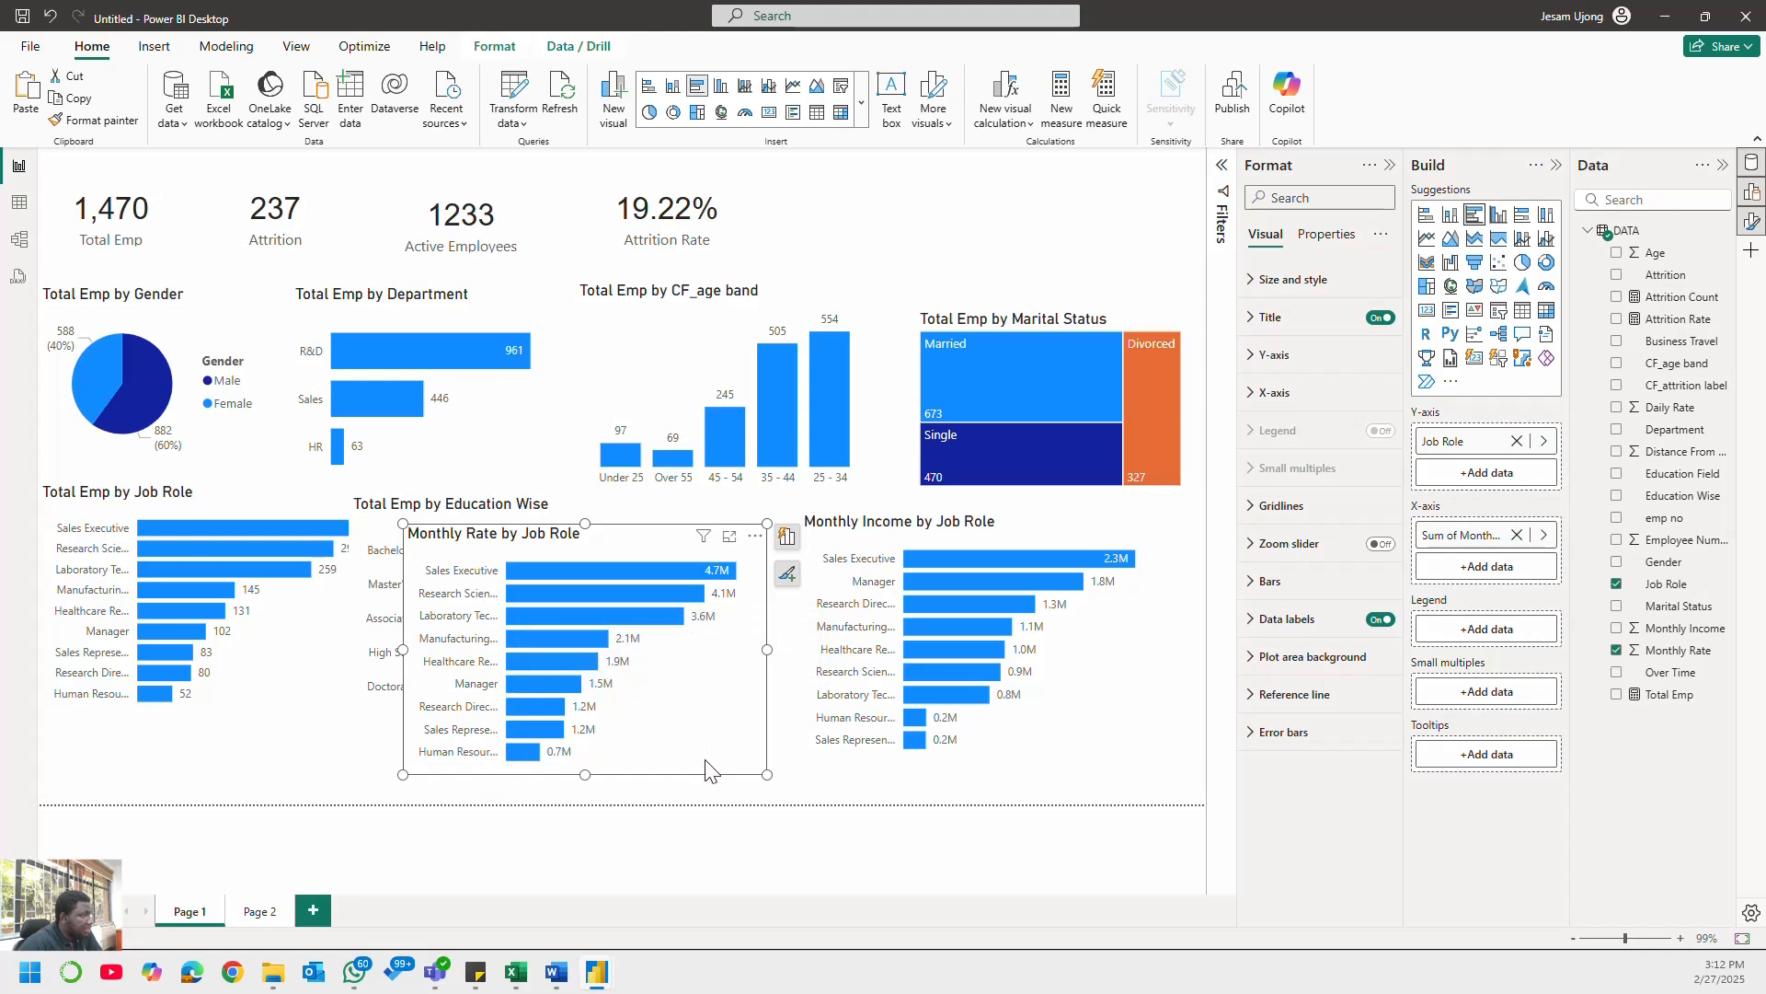
pyautogui.moveTo(715, 783); pyautogui.dragTo(729, 789)
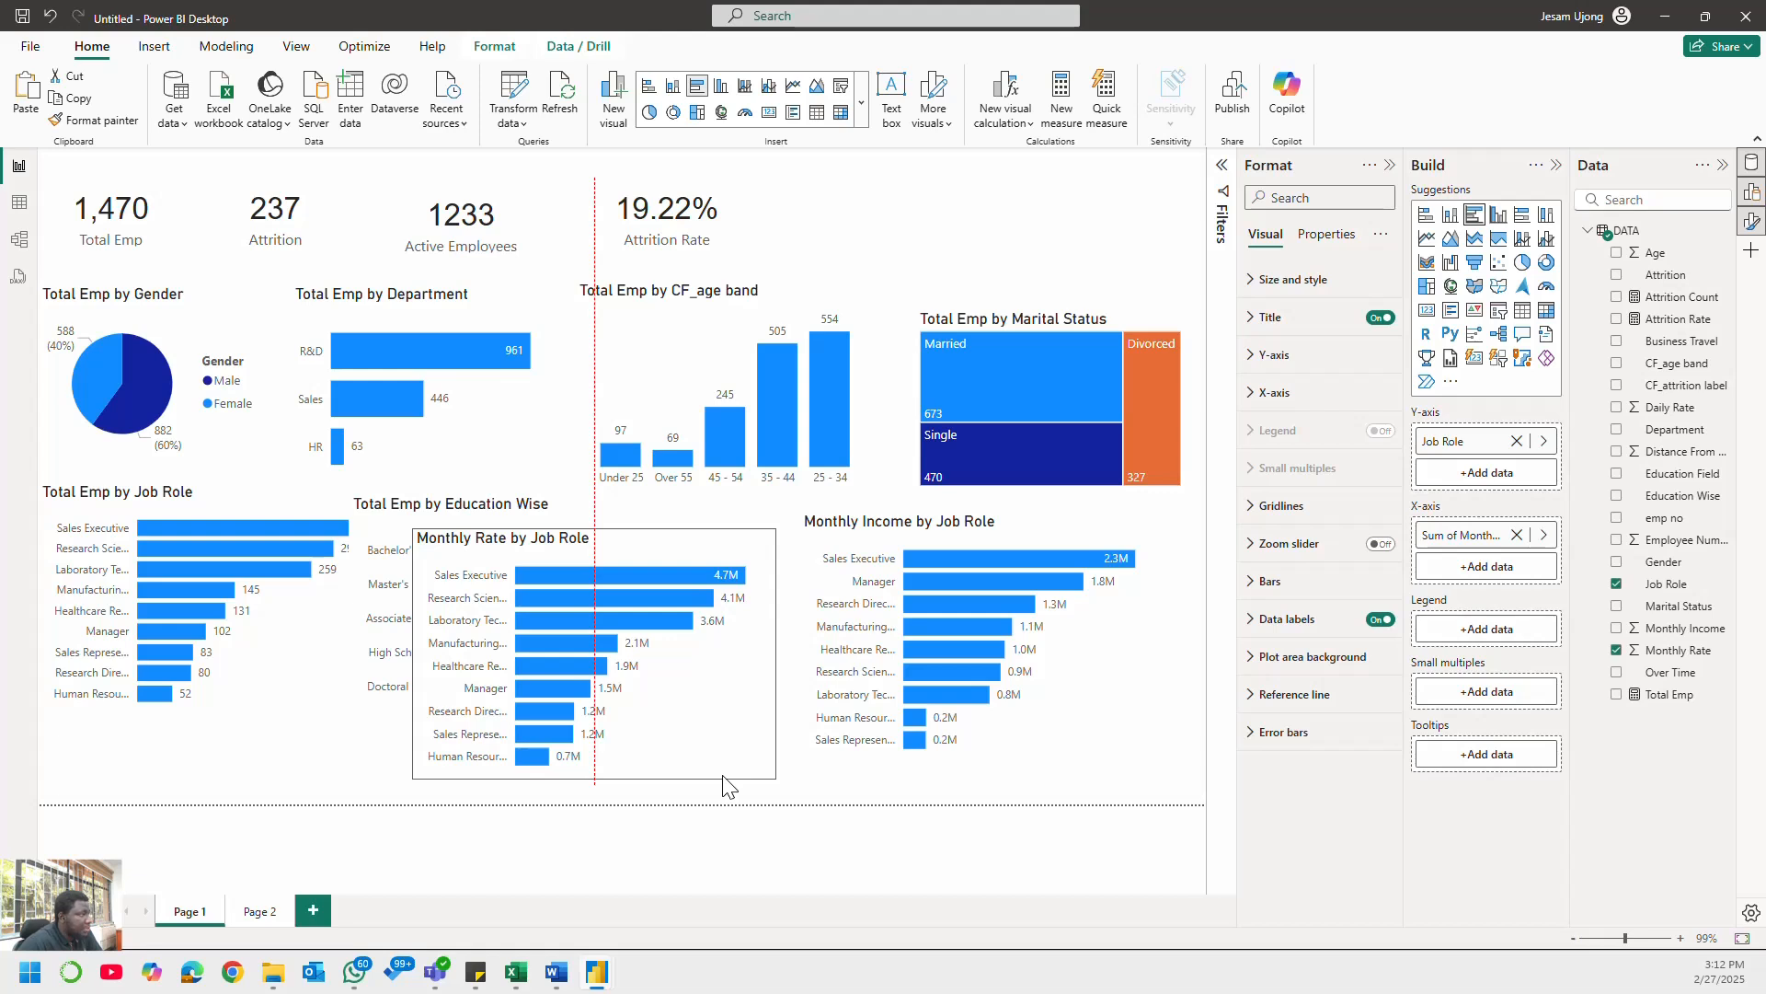
pyautogui.moveTo(723, 785); pyautogui.dragTo(647, 777)
# - Convert the Monthly Income by Job Role chart to a stacked bar chart and add Monthly Rate as a second value
pyautogui.click(1080, 749)
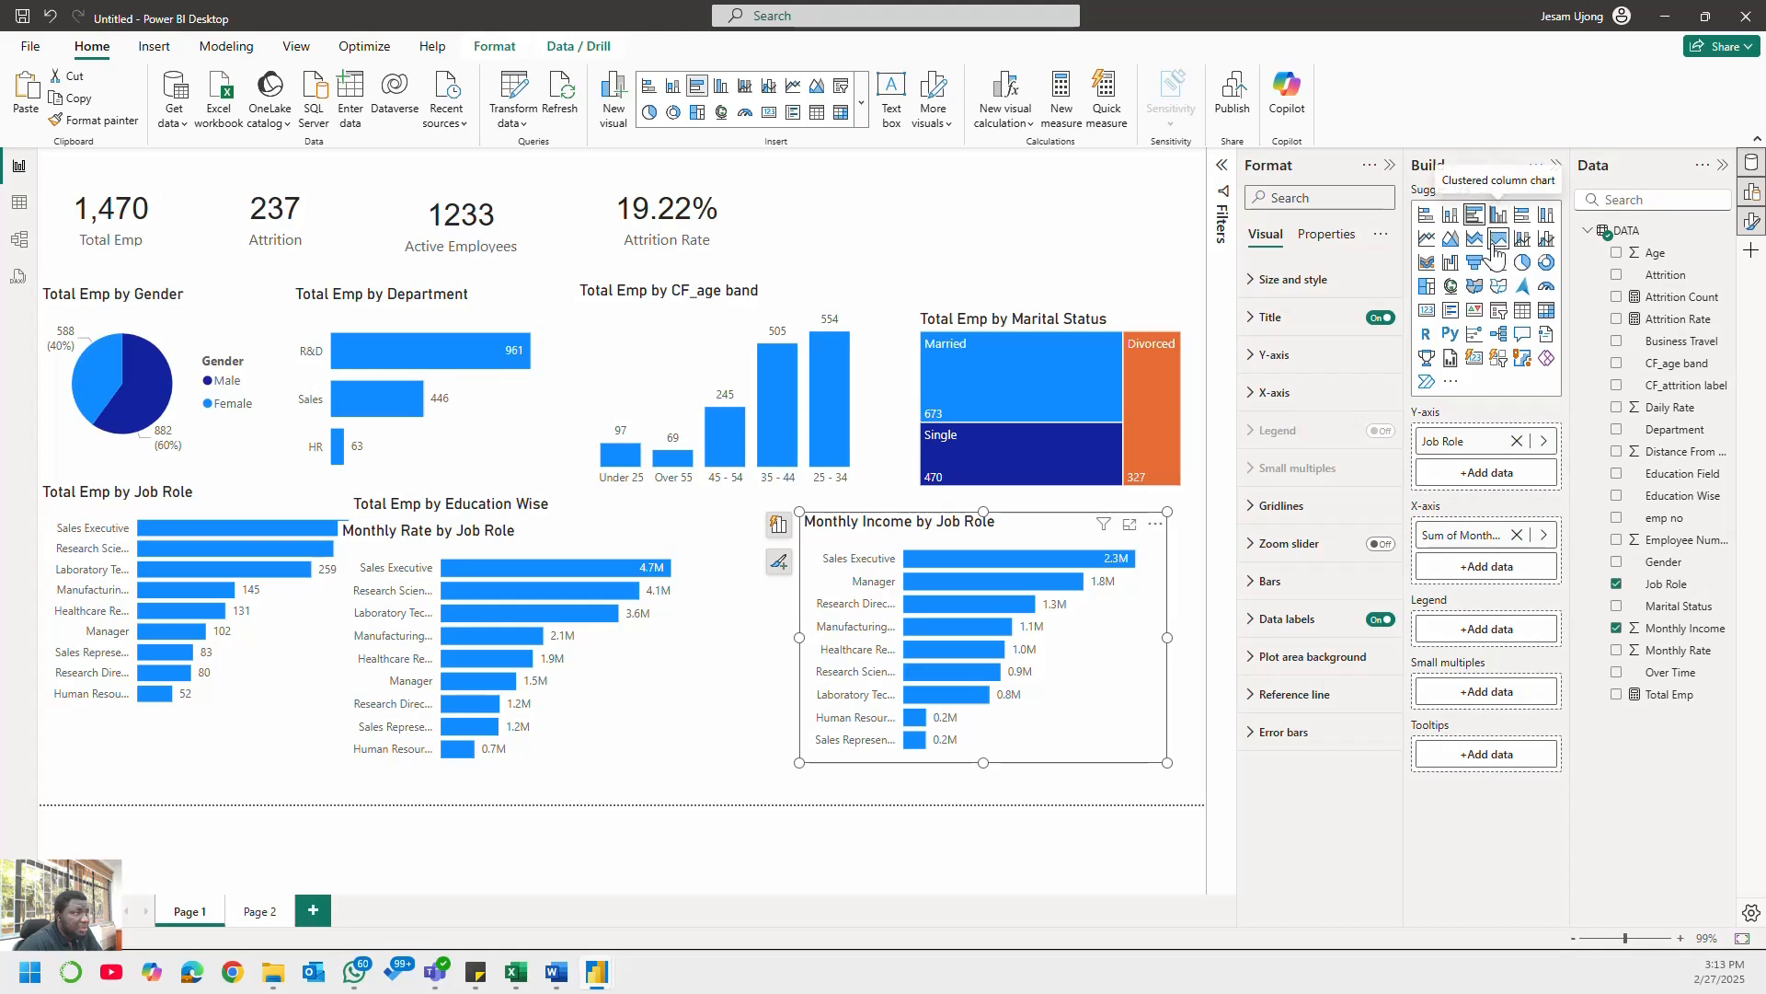
pyautogui.click(1426, 214)
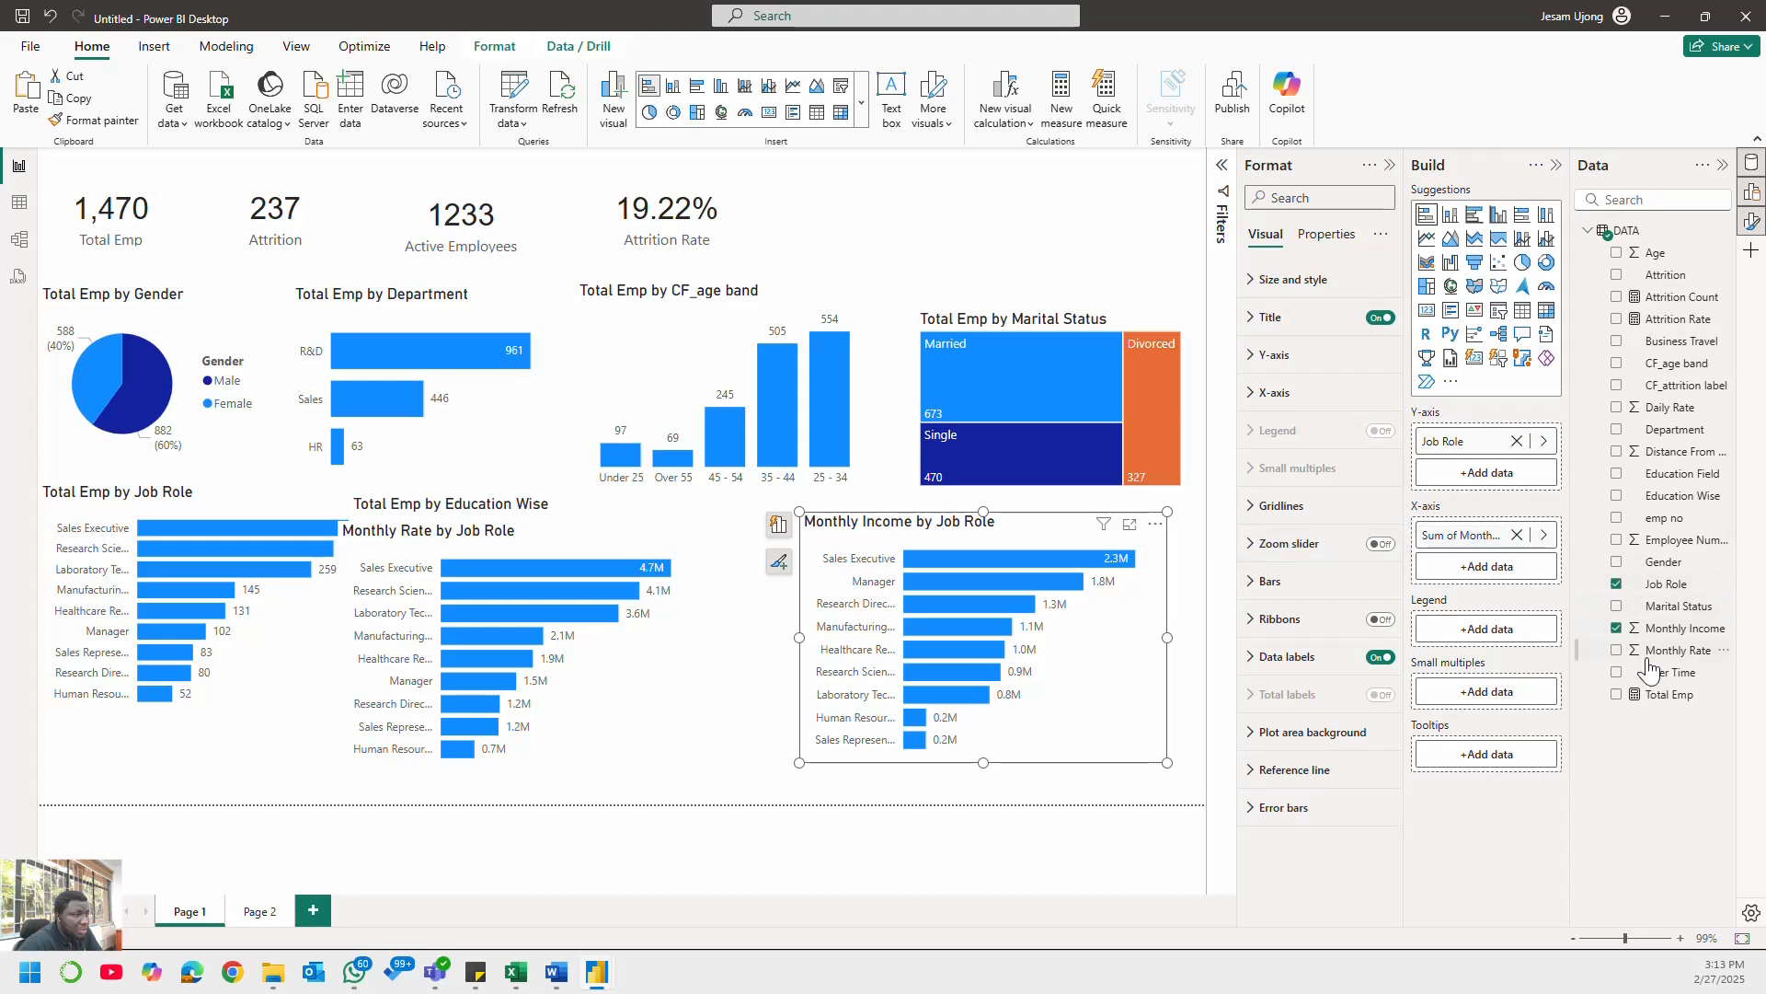
pyautogui.click(1616, 649)
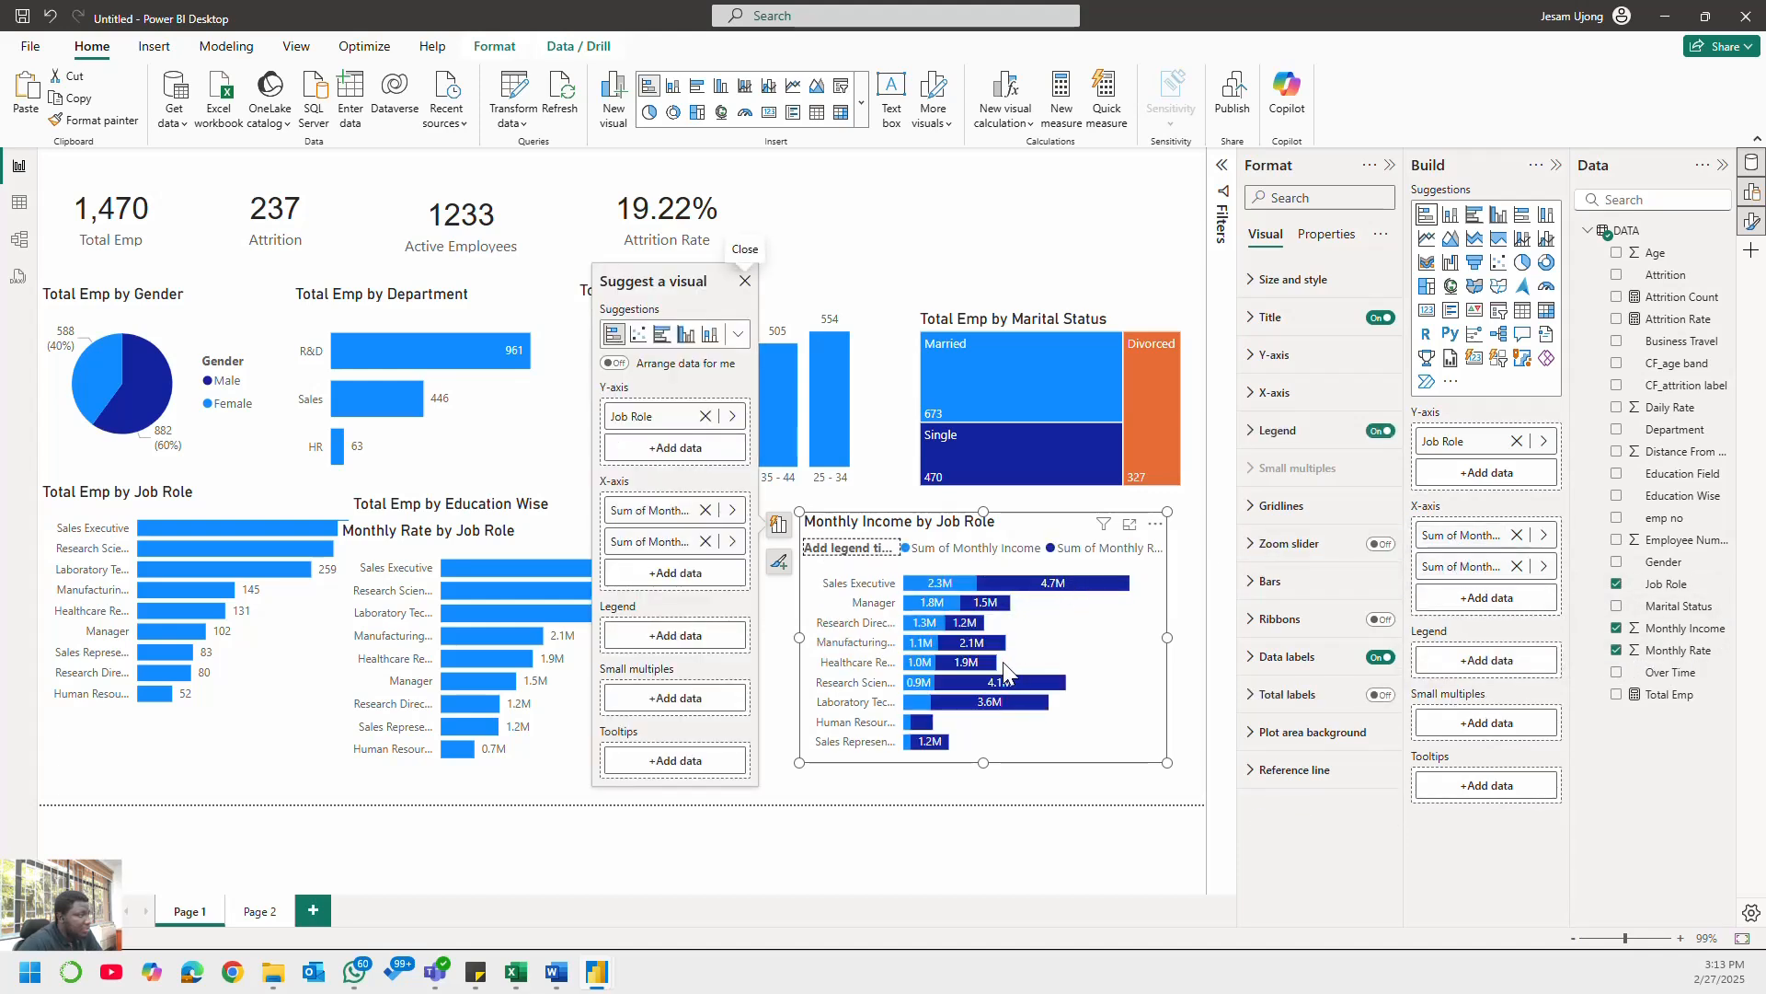
# - Delete the separate Monthly Rate by Job Role chart from Page 1
pyautogui.click(517, 764)
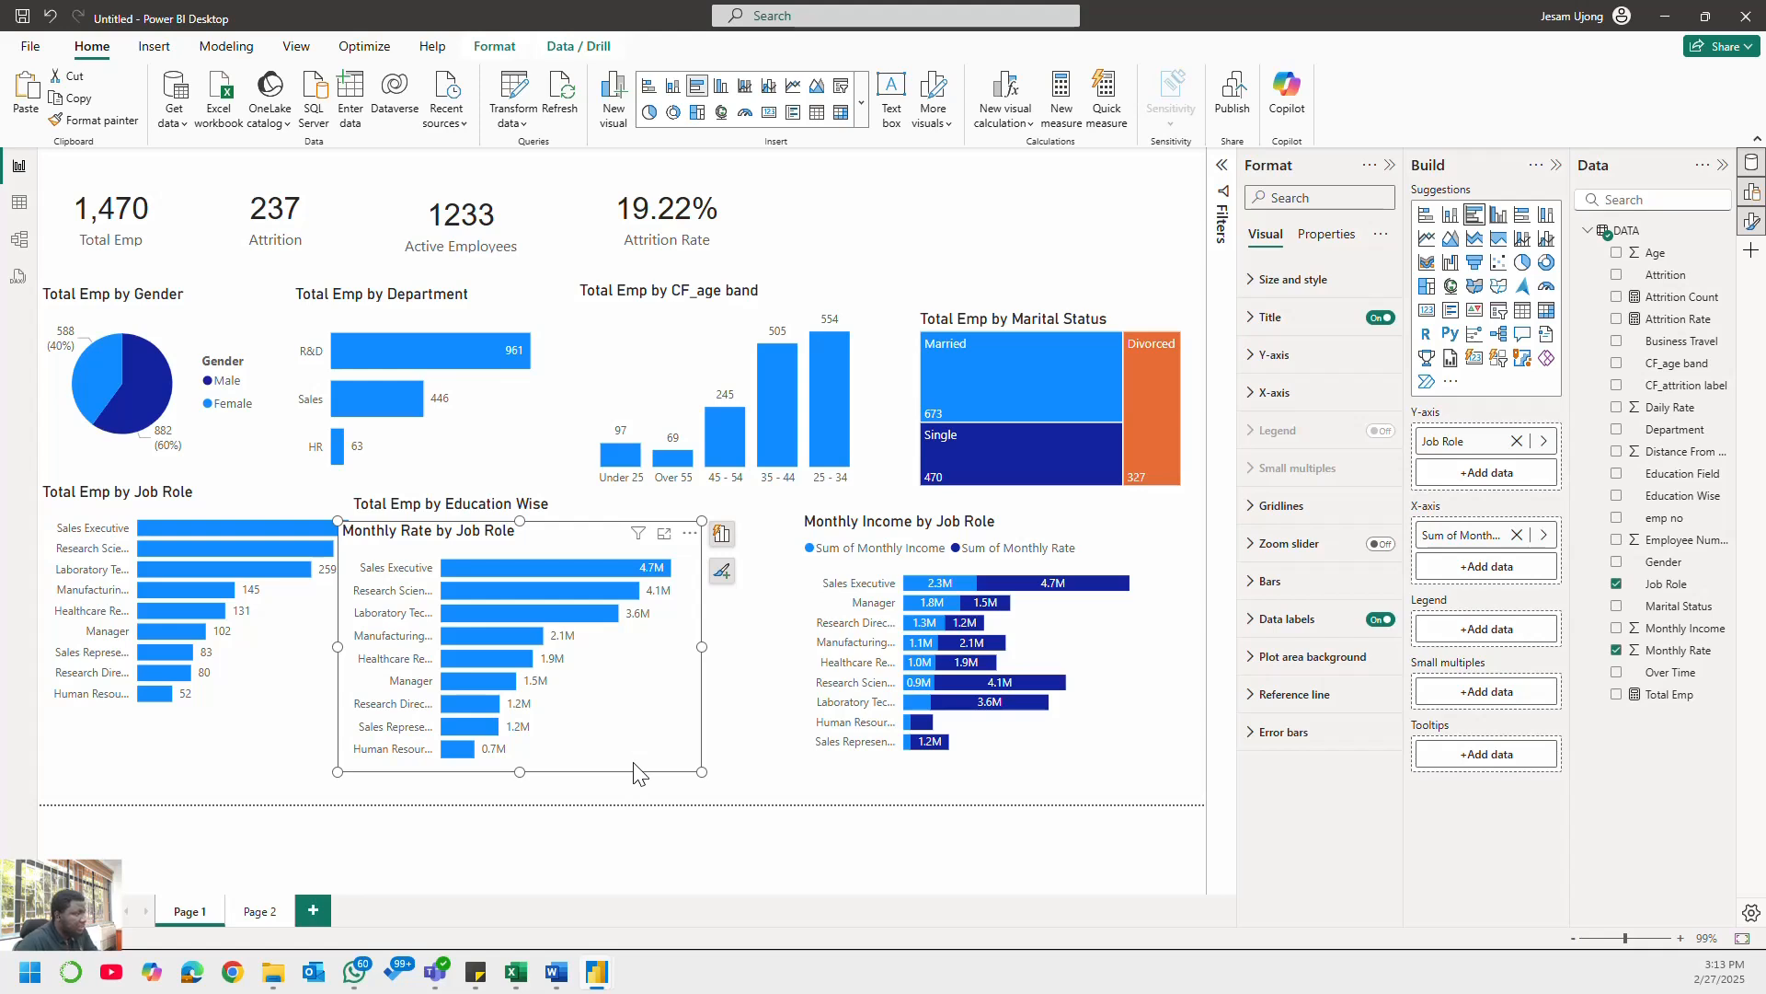
pyautogui.moveTo(668, 773); pyautogui.dragTo(691, 778)
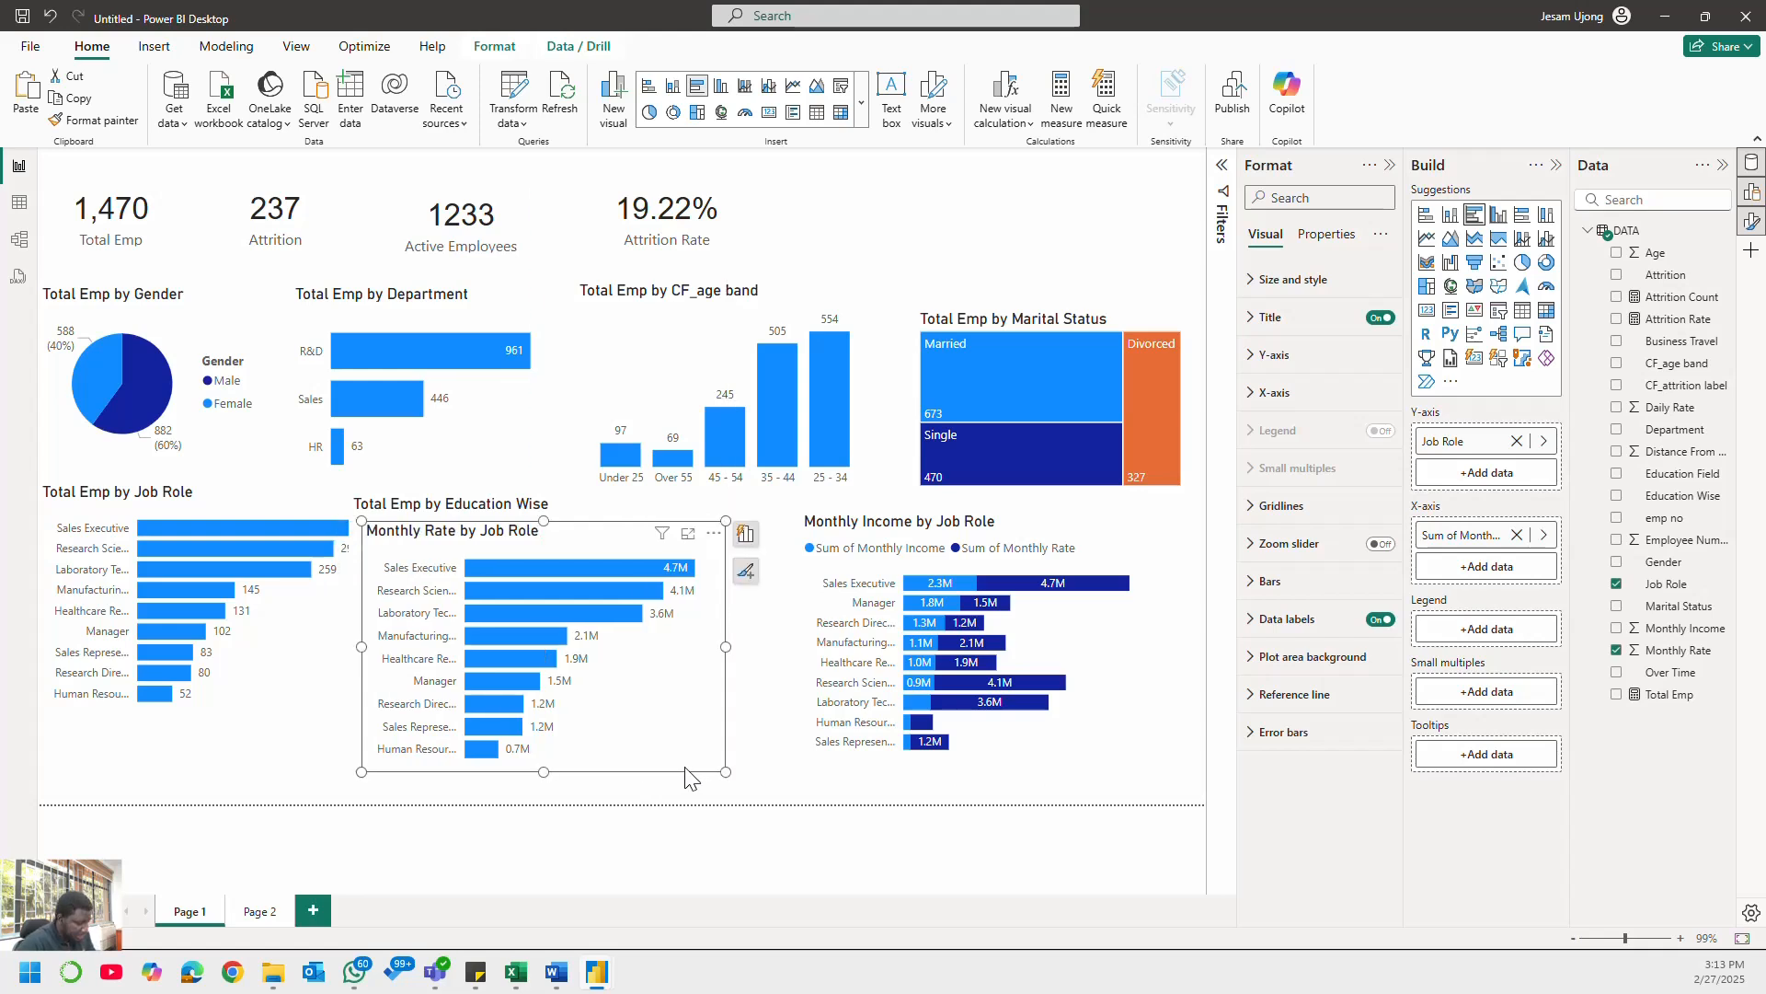
pyautogui.press('Delete')
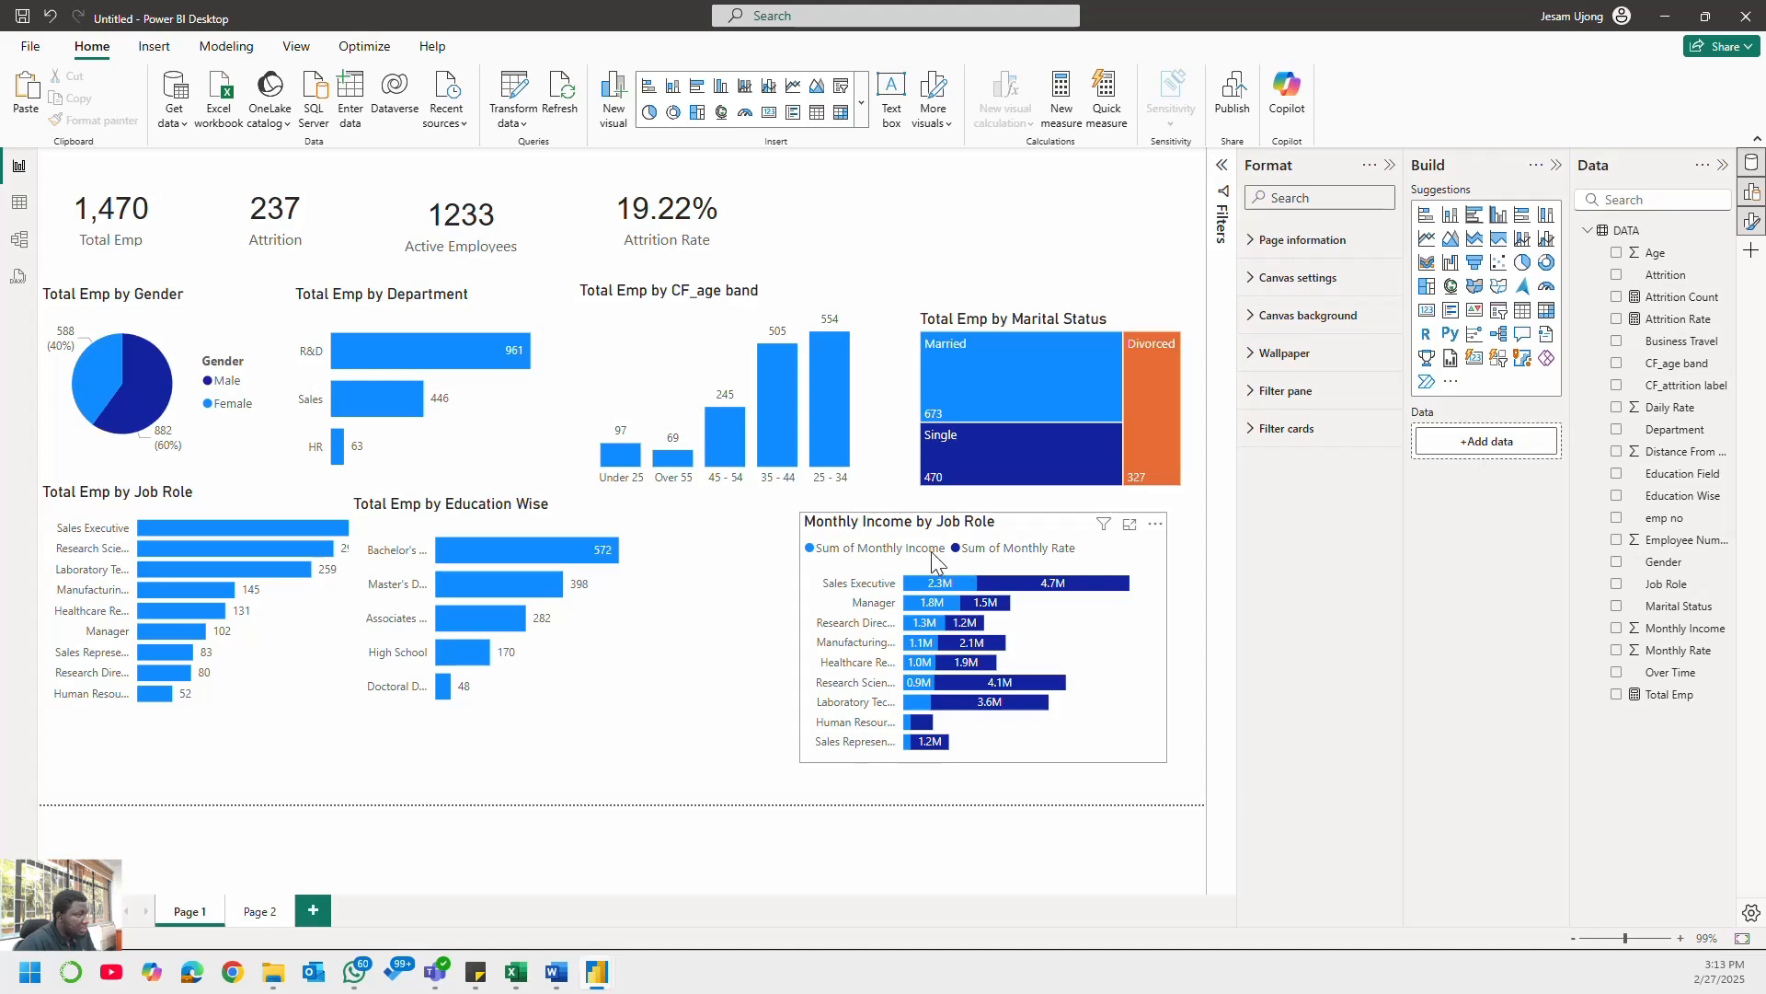
# - Turn off the legend title of the Monthly Income by Job Role stacked bar chart
pyautogui.click(1040, 526)
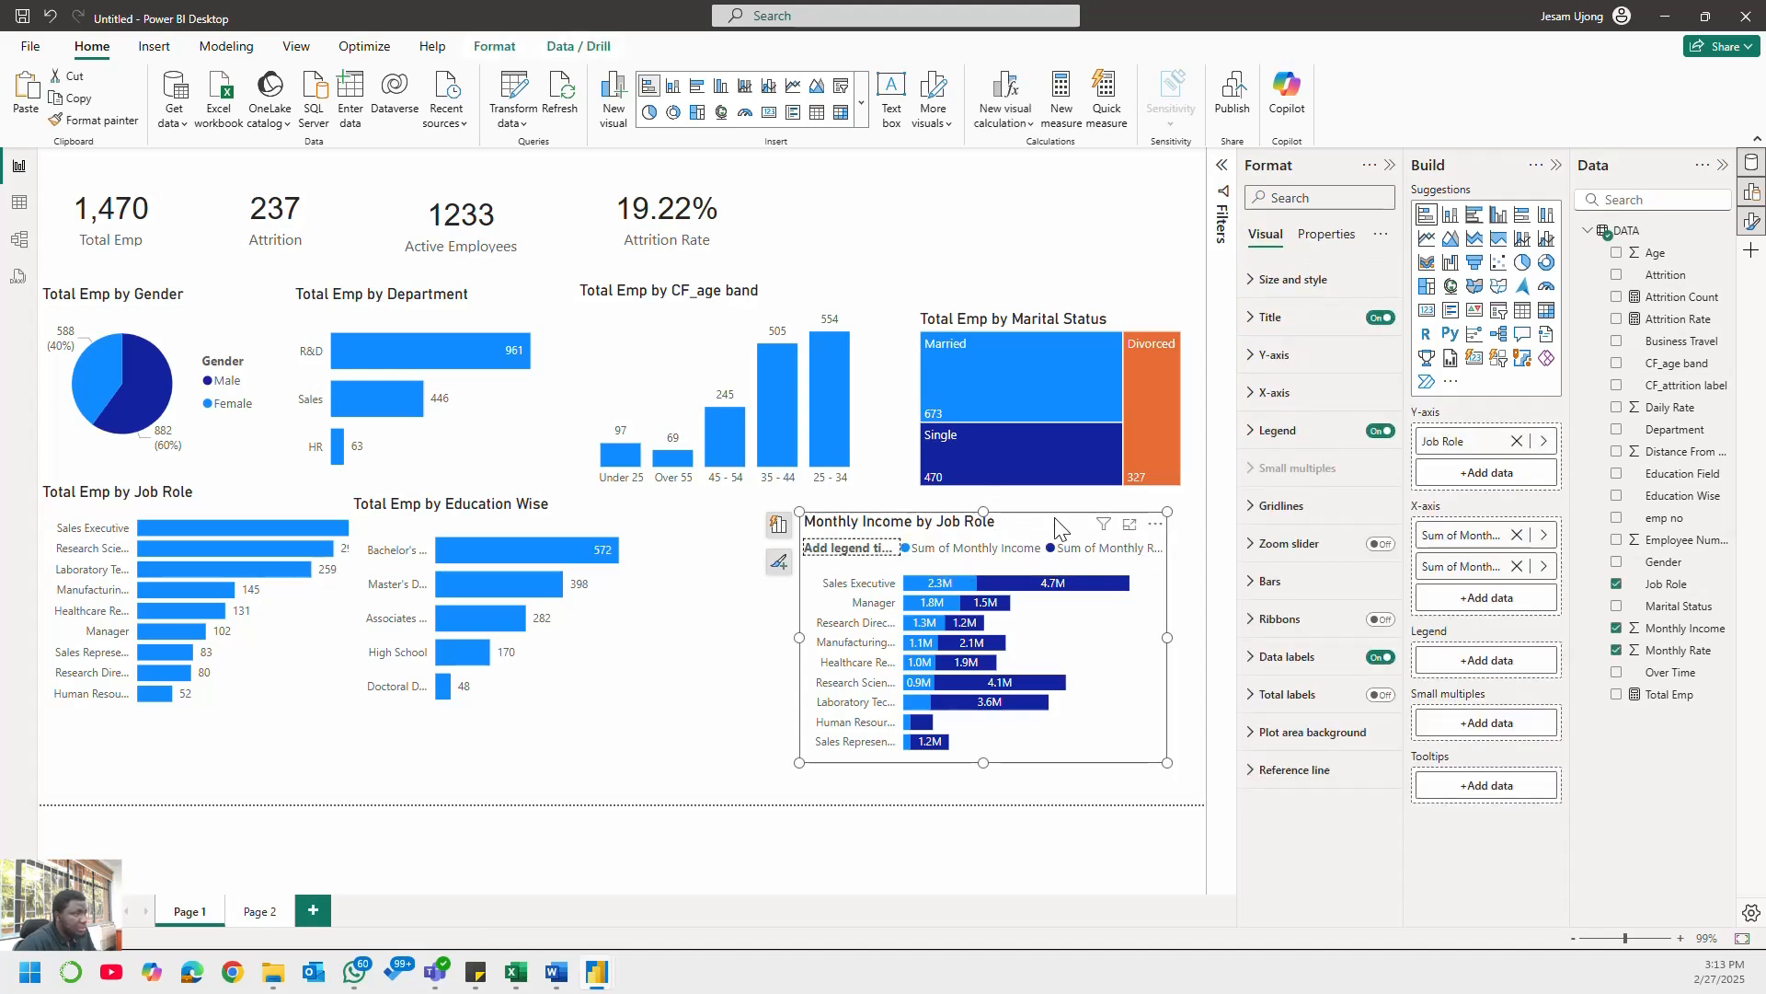
pyautogui.click(1277, 453)
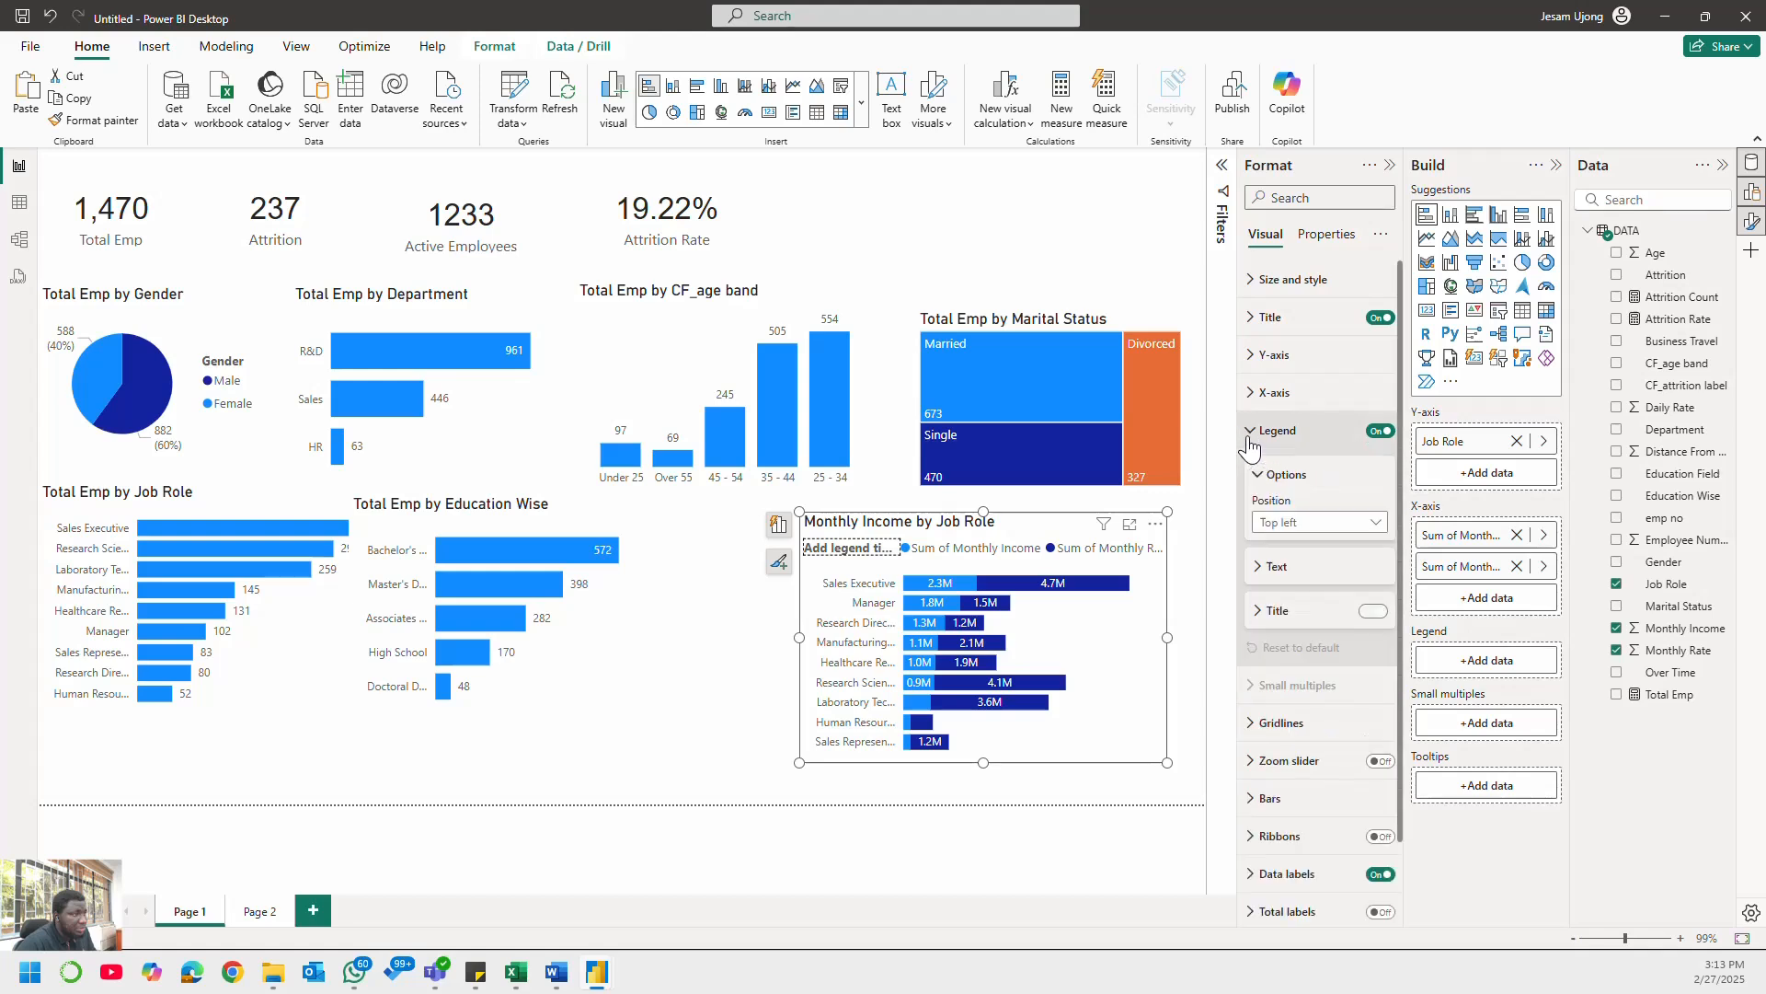
pyautogui.click(1374, 612)
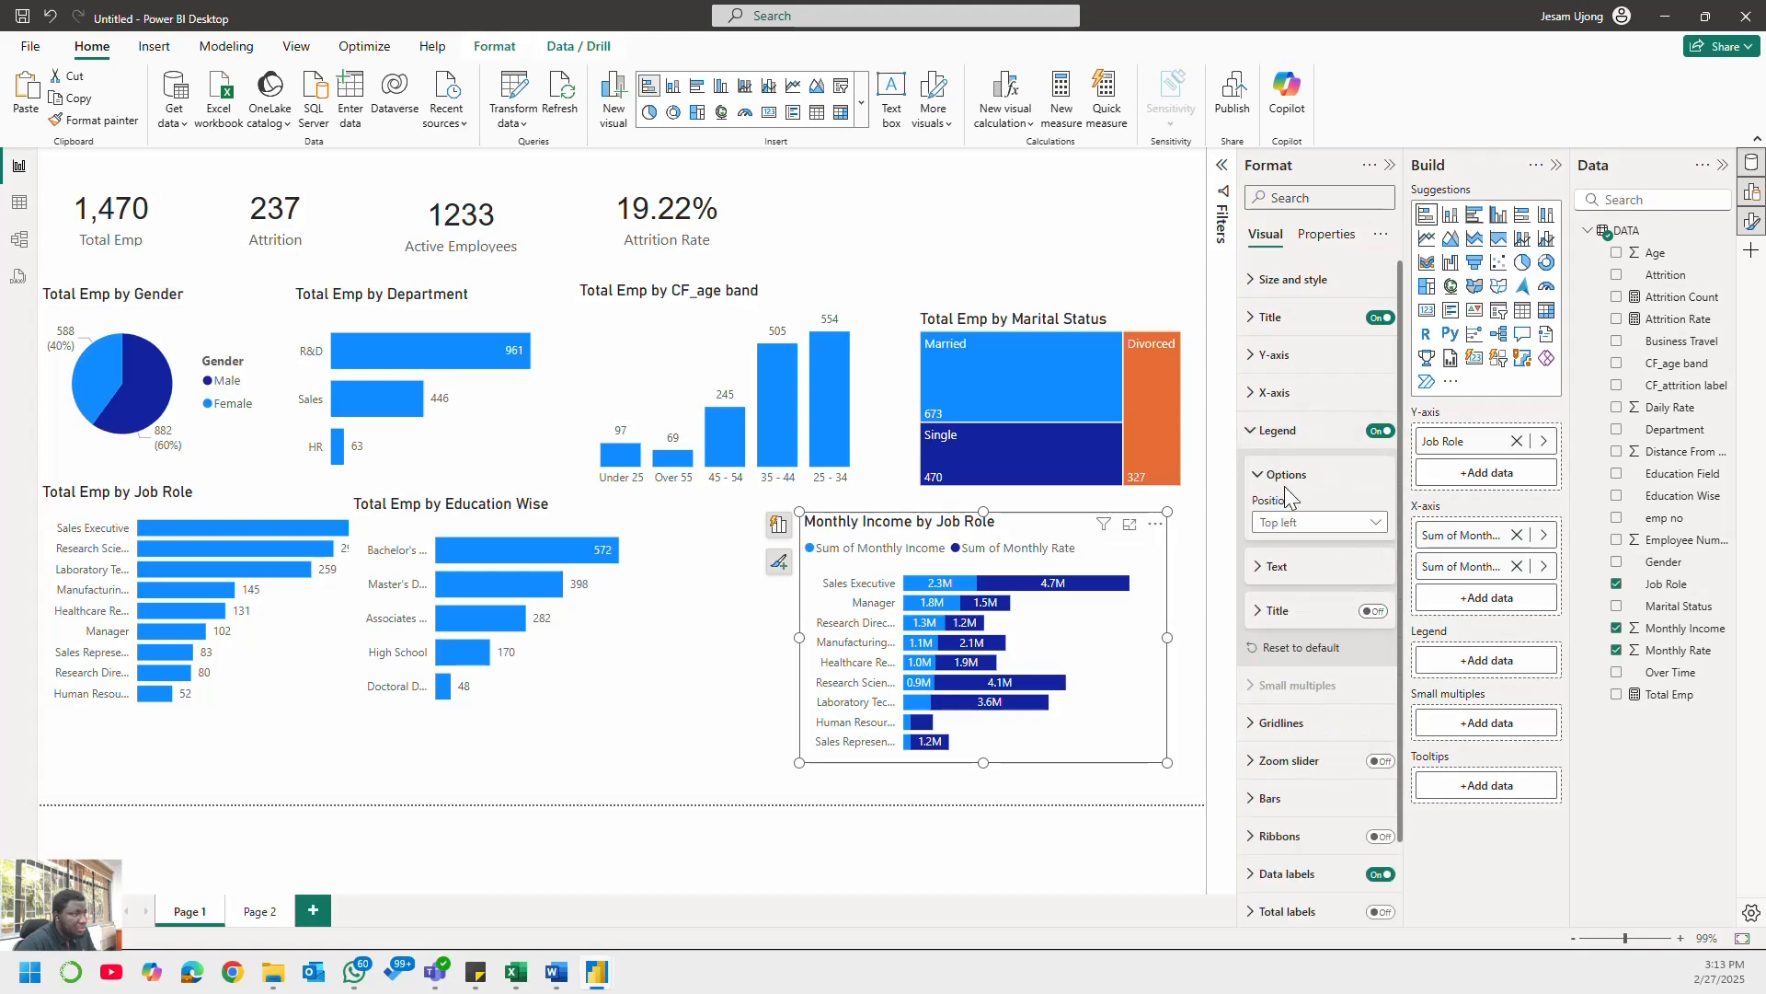
pyautogui.click(1278, 431)
# - Rename the stacked bar chart's Sum of Monthly Income value to Total Monthly Income for this visual
pyautogui.doubleClick(1469, 543)
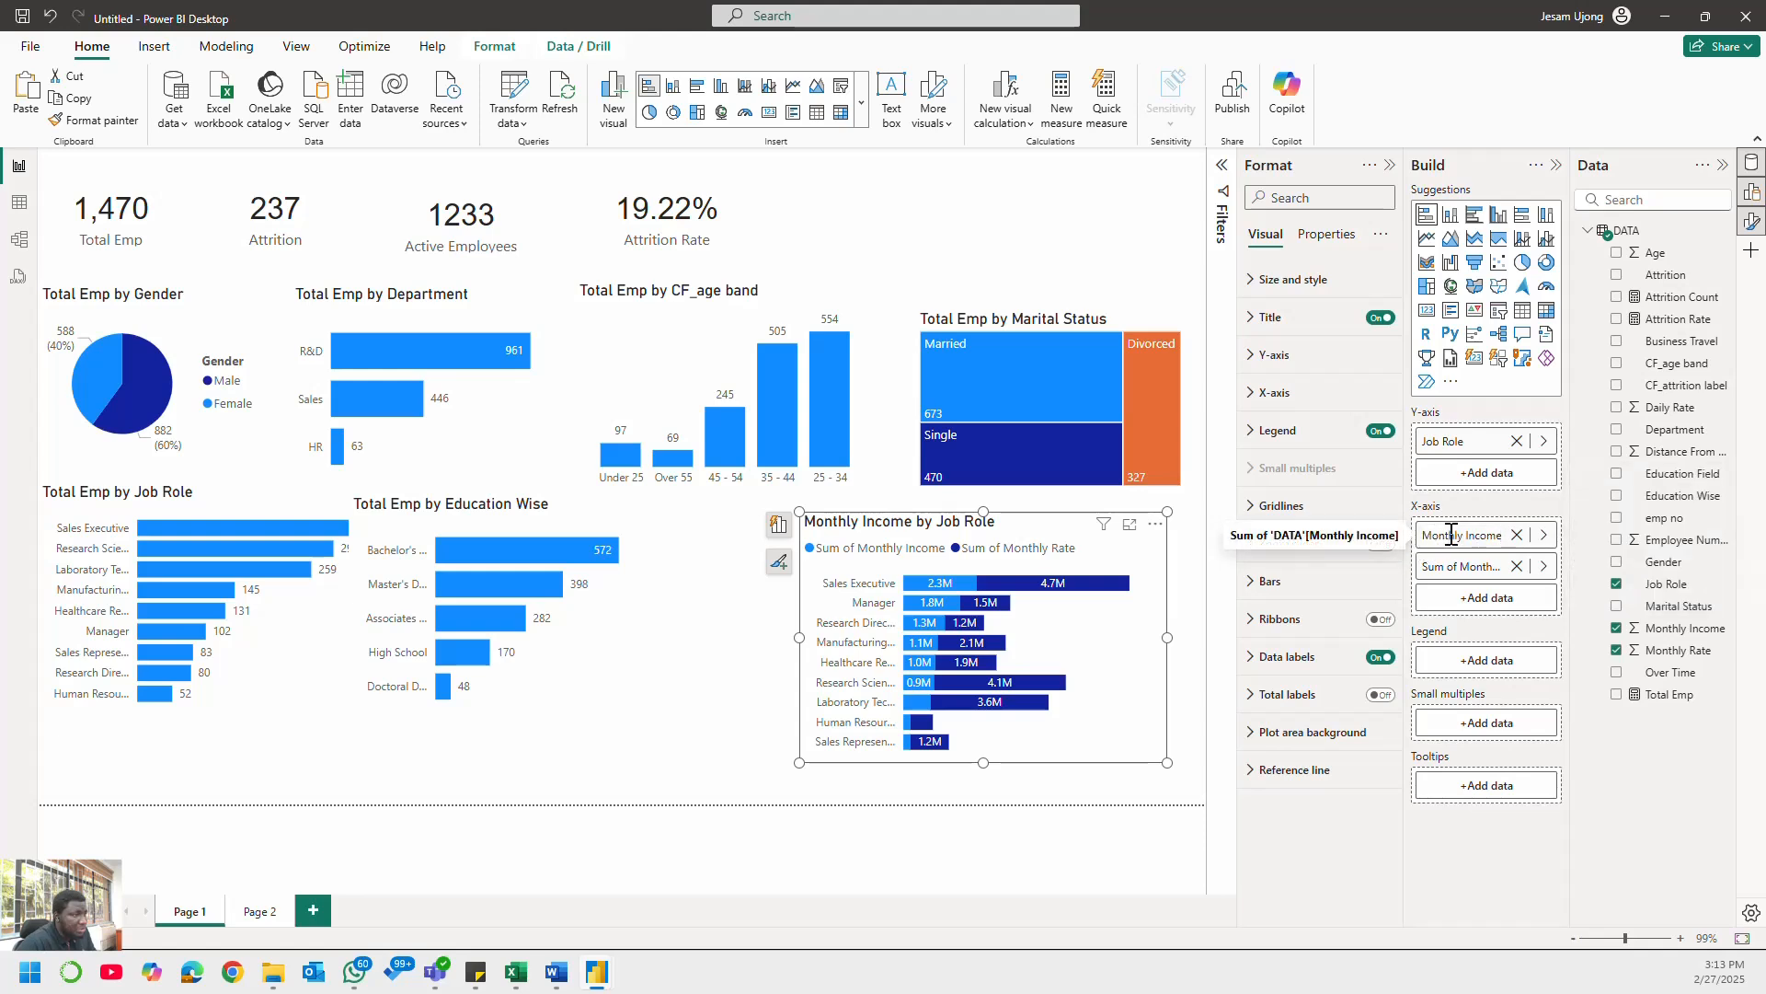
pyautogui.press('Escape')
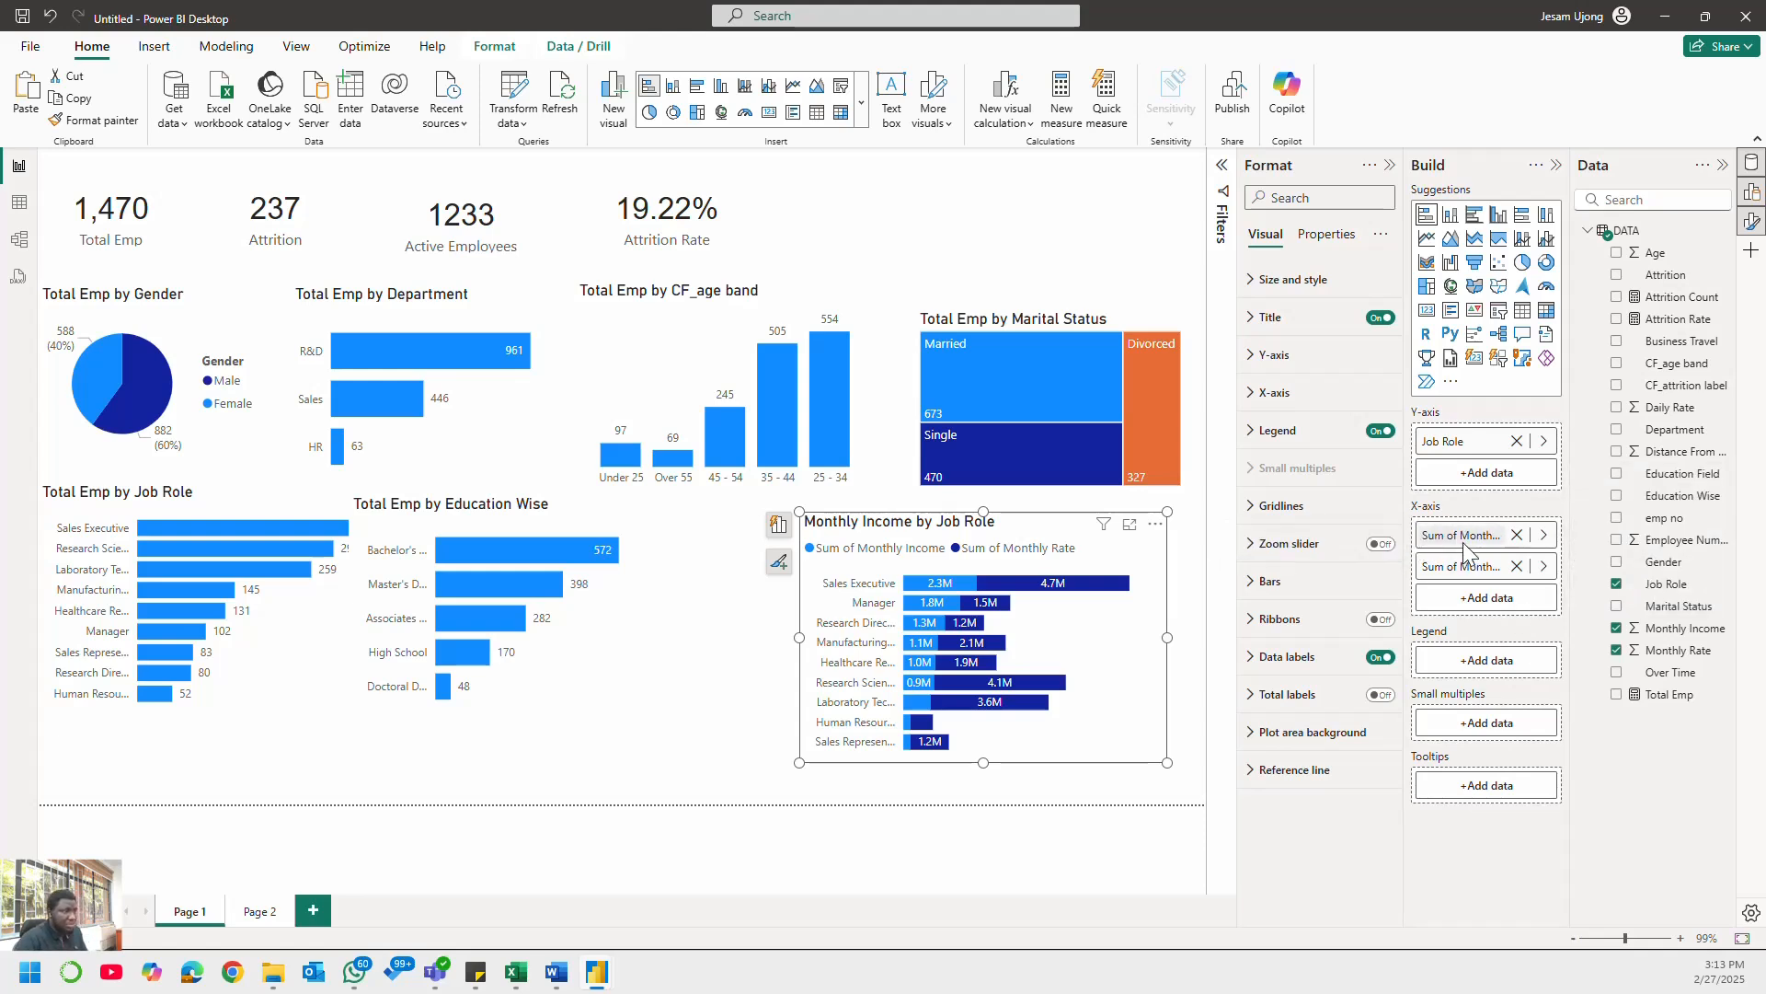
pyautogui.click(1460, 543)
pyautogui.rightClick(1460, 543)
pyautogui.click(1584, 560)
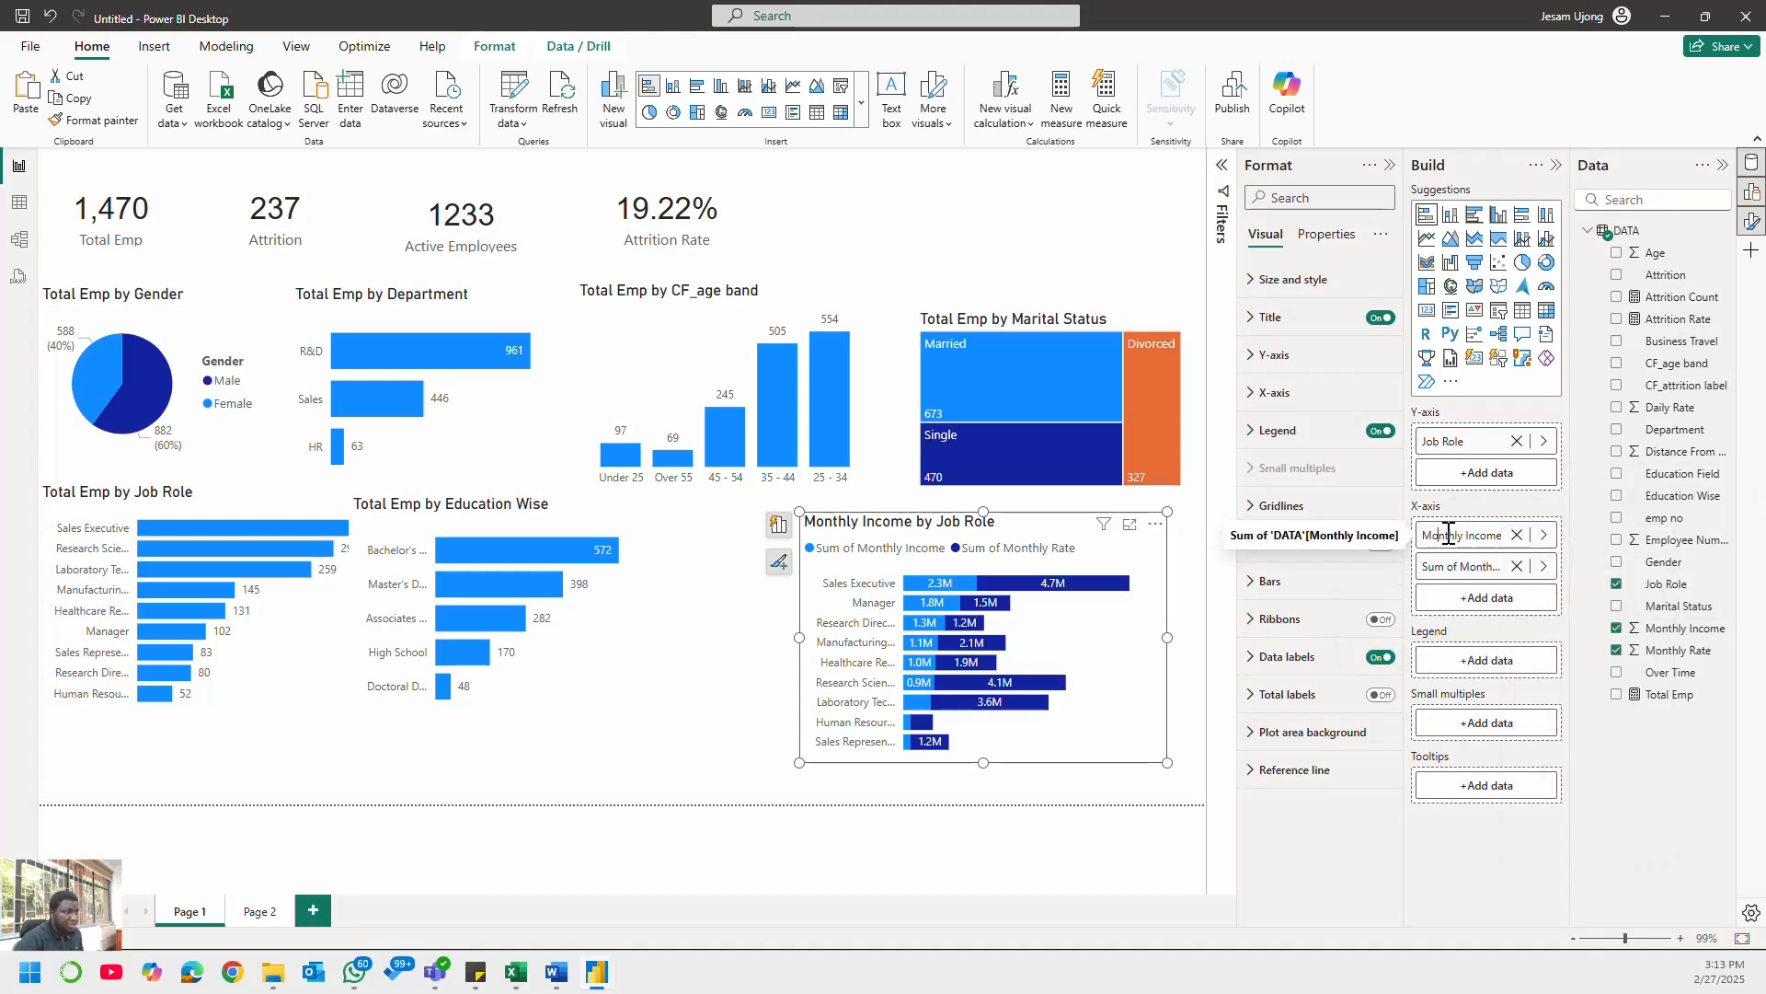
pyautogui.press('Left')
pyautogui.press('Left')
pyautogui.press('Left')
pyautogui.press('Left')
pyautogui.press('Left')
pyautogui.press('Left')
pyautogui.press('Left')
pyautogui.press('Left')
pyautogui.press('Right')
pyautogui.press('Right')
pyautogui.press('Right')
pyautogui.press('Right')
pyautogui.press('Right')
pyautogui.press('Right')
pyautogui.press('Right')
pyautogui.press('Right')
pyautogui.press('Right')
pyautogui.press('Right')
pyautogui.press('Right')
pyautogui.press('Right')
pyautogui.press('Right')
pyautogui.press('Right')
pyautogui.press('Right')
pyautogui.press('Right')
pyautogui.press('Right')
pyautogui.write('To')
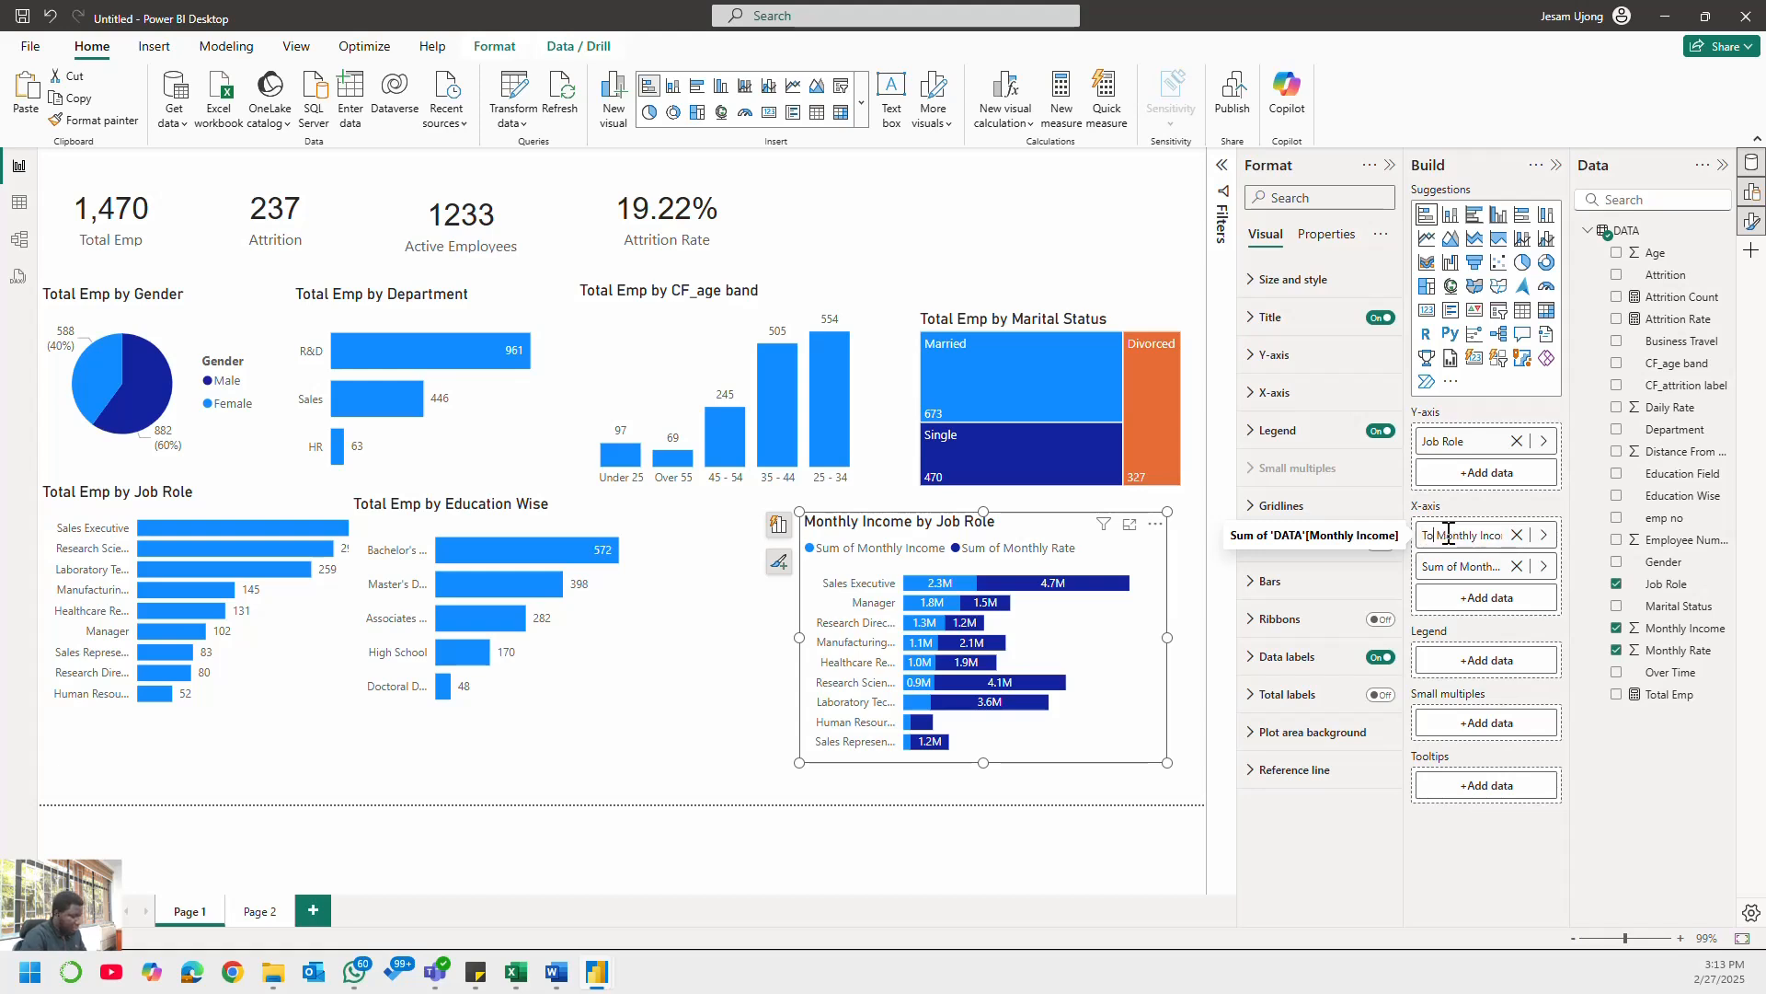
pyautogui.write('tal')
pyautogui.press('Return')
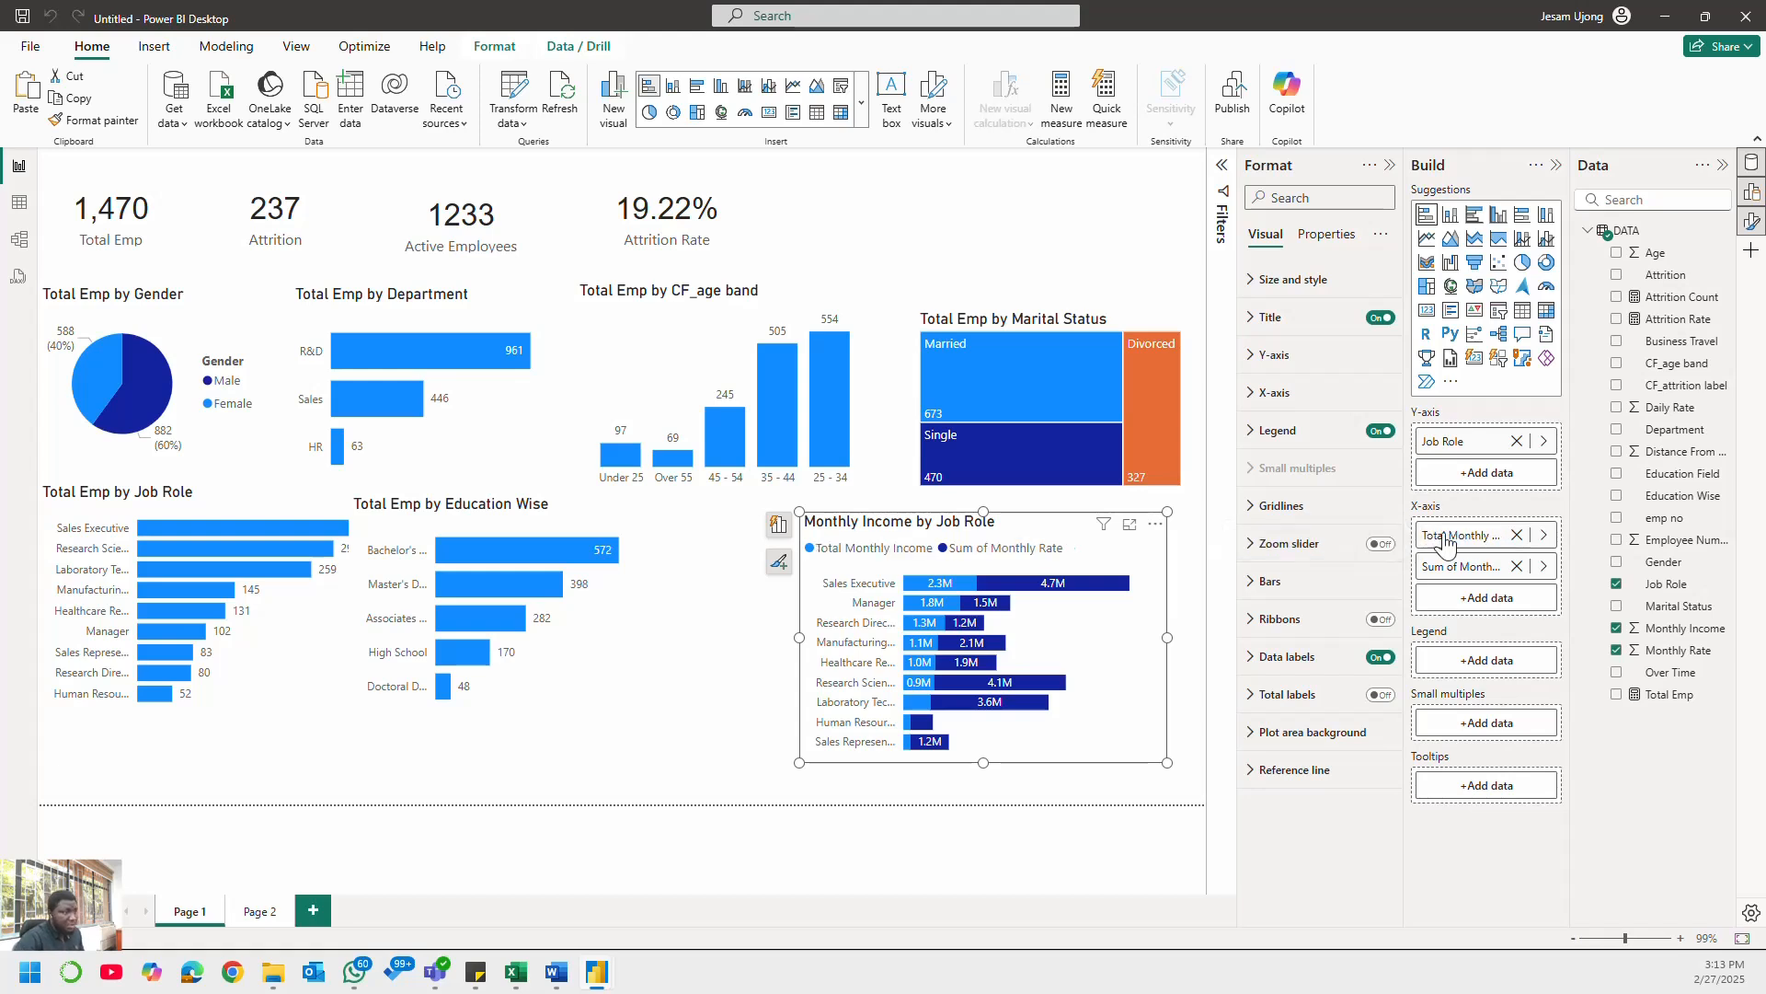
# - Rename the stacked bar chart's Sum of Monthly Rate value to Total Monthly Rate for this visual
pyautogui.click(1544, 566)
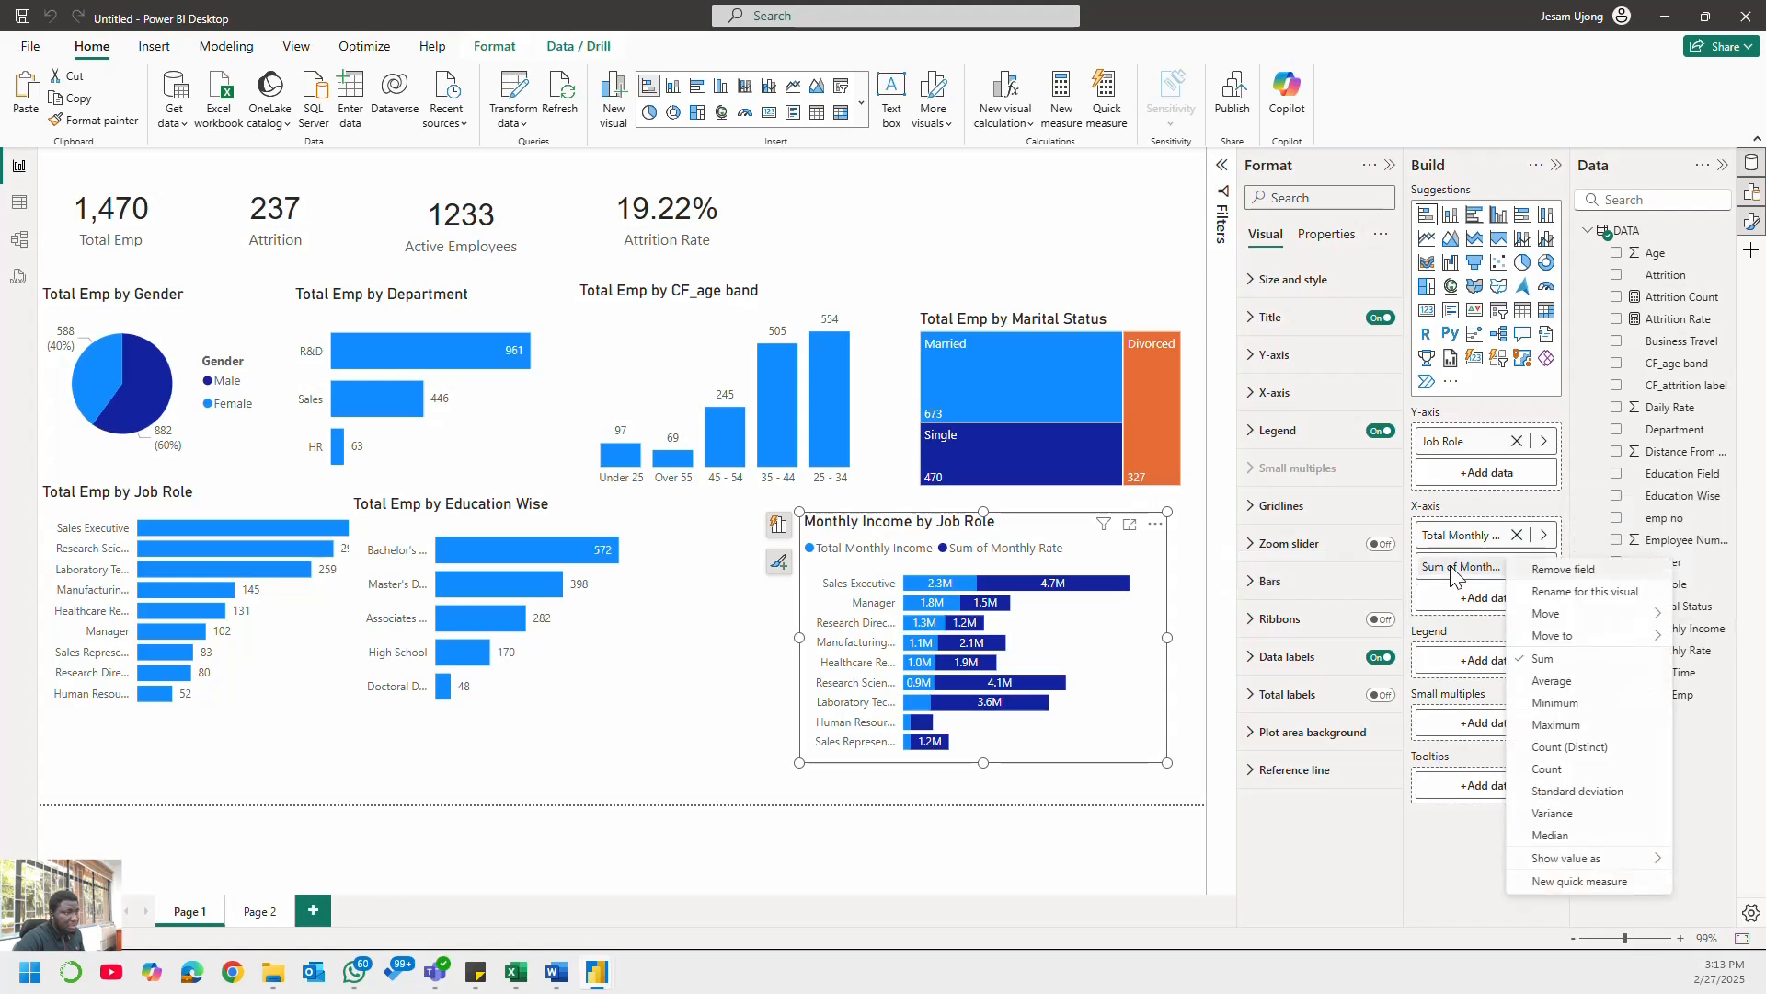
pyautogui.moveTo(1557, 616)
pyautogui.click(1585, 591)
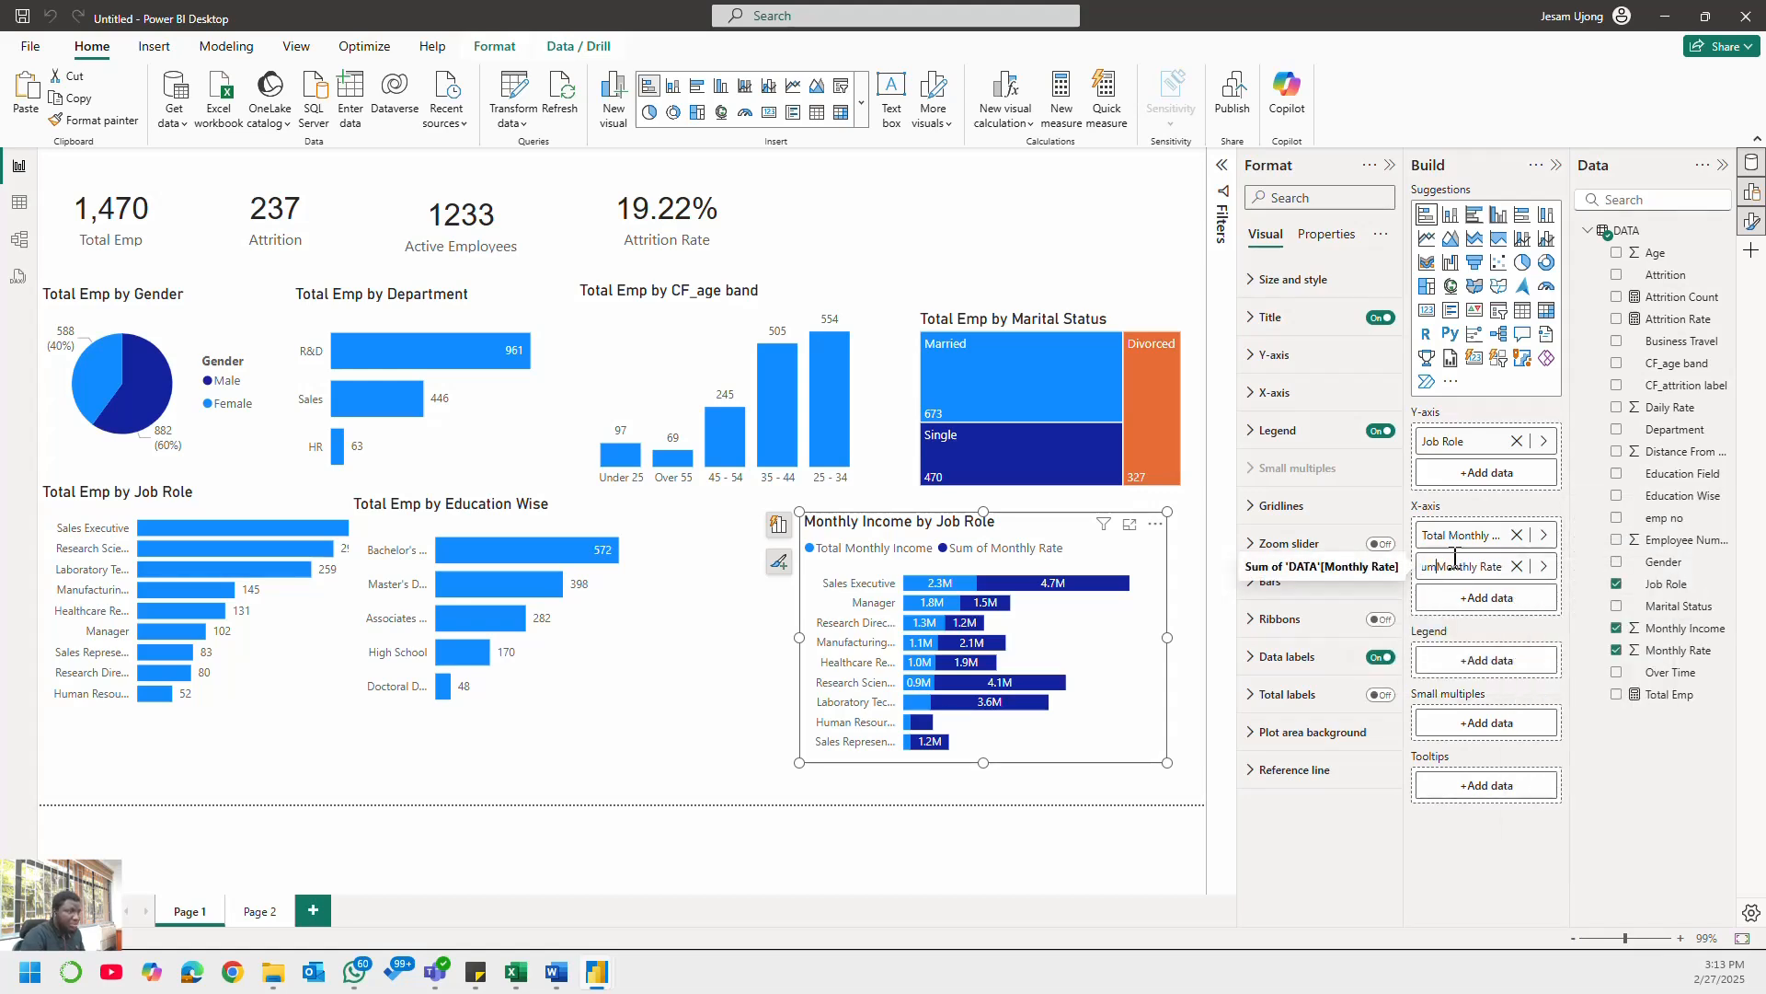
pyautogui.press('BackSpace')
pyautogui.press('BackSpace')
pyautogui.press('BackSpace')
pyautogui.press('BackSpace')
pyautogui.write('Total')
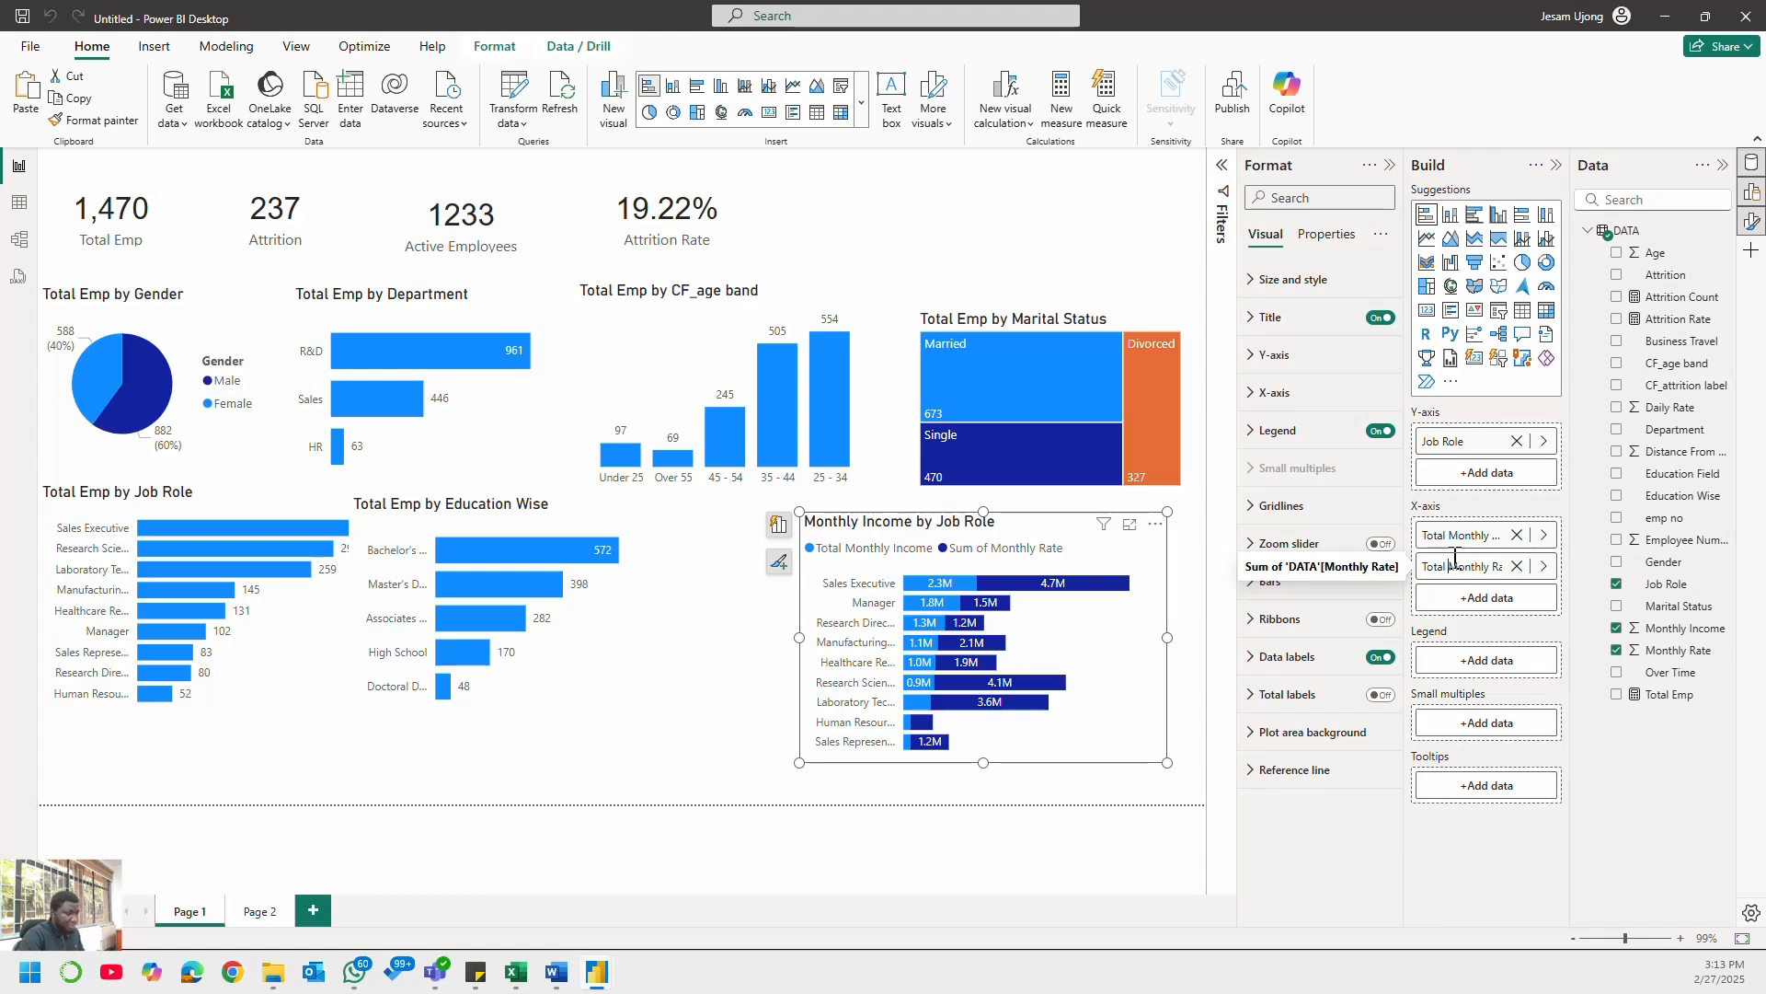
pyautogui.press('Return')
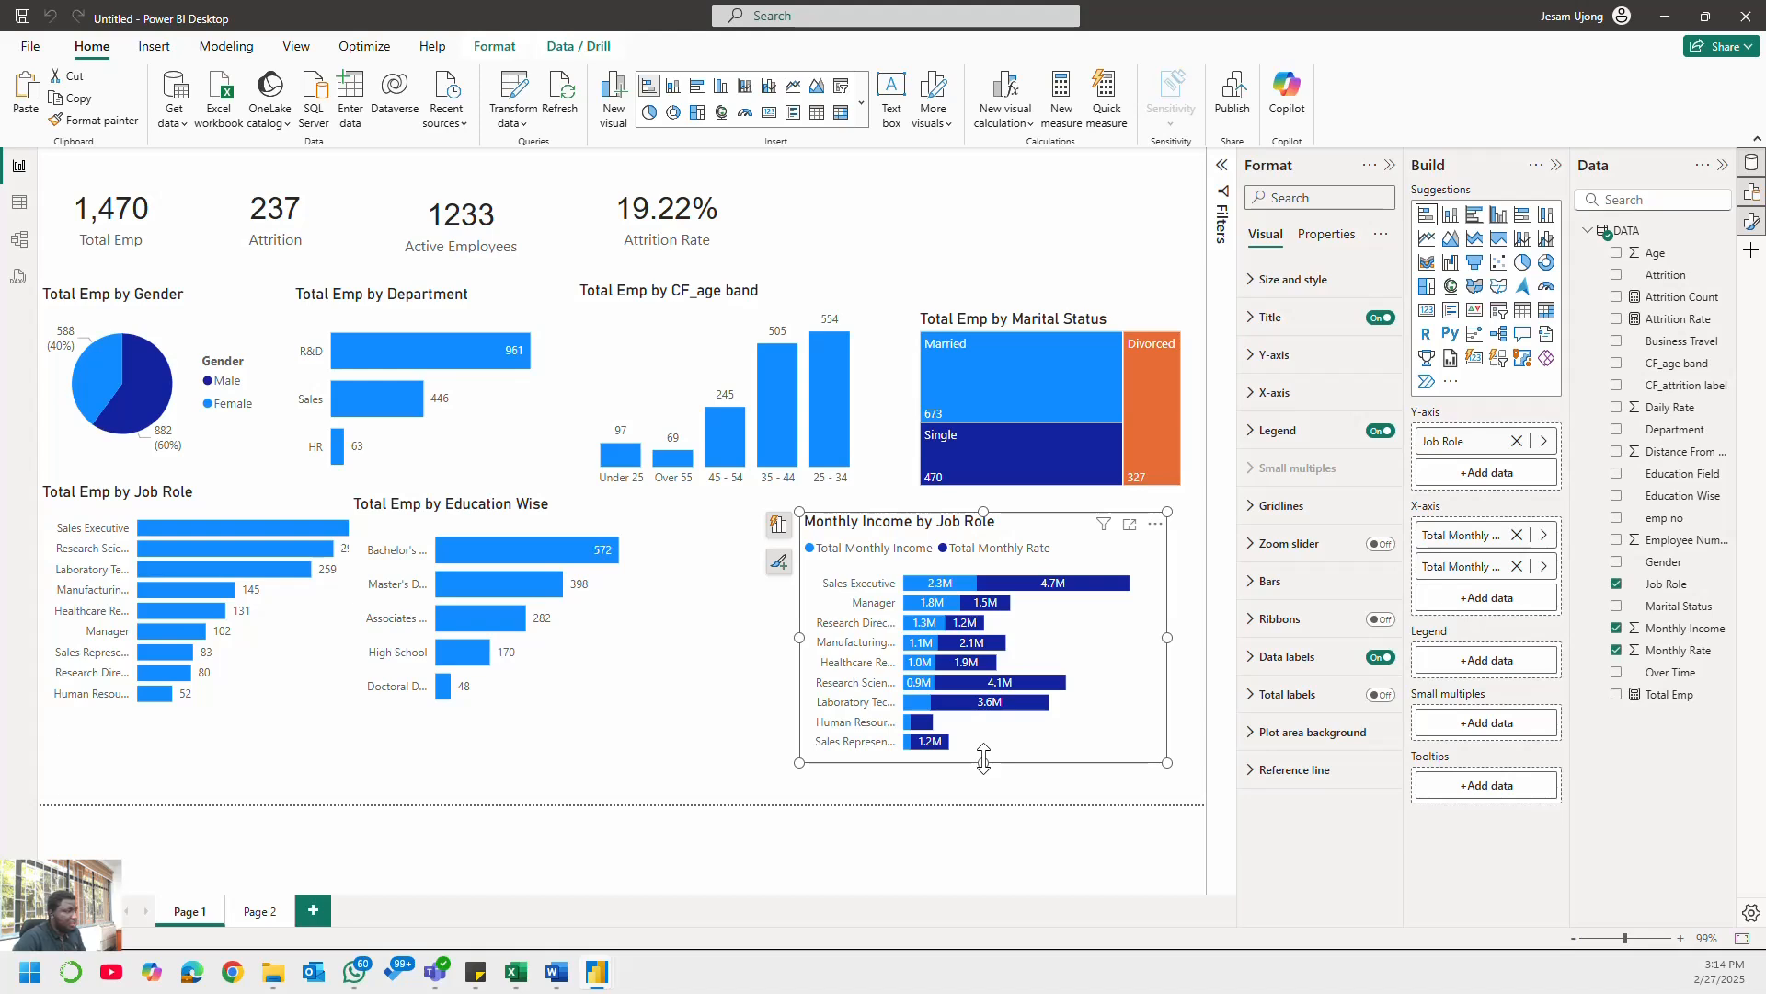
# - Enlarge the stacked bar chart downward and toward the Education Wise chart to give its labels more room
pyautogui.moveTo(984, 762); pyautogui.dragTo(987, 805)
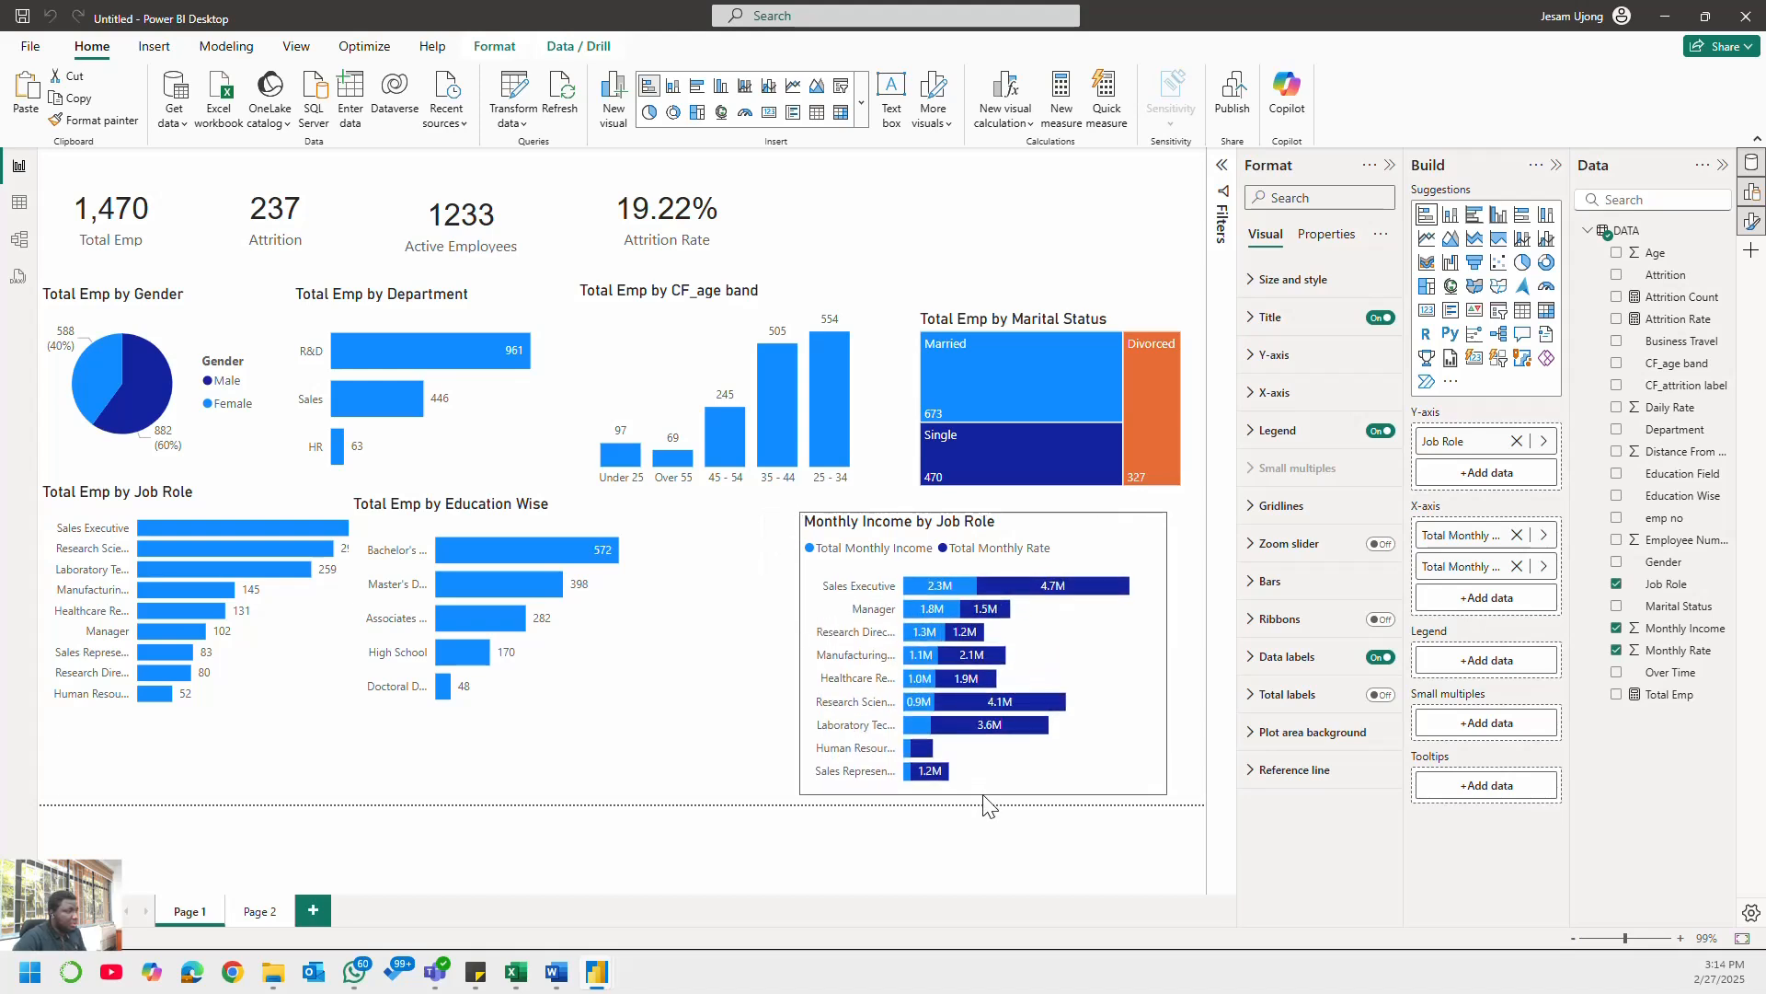
pyautogui.moveTo(752, 676)
pyautogui.mouseDown()
pyautogui.moveTo(3, 695)
pyautogui.moveTo(736, 699)
pyautogui.mouseUp()
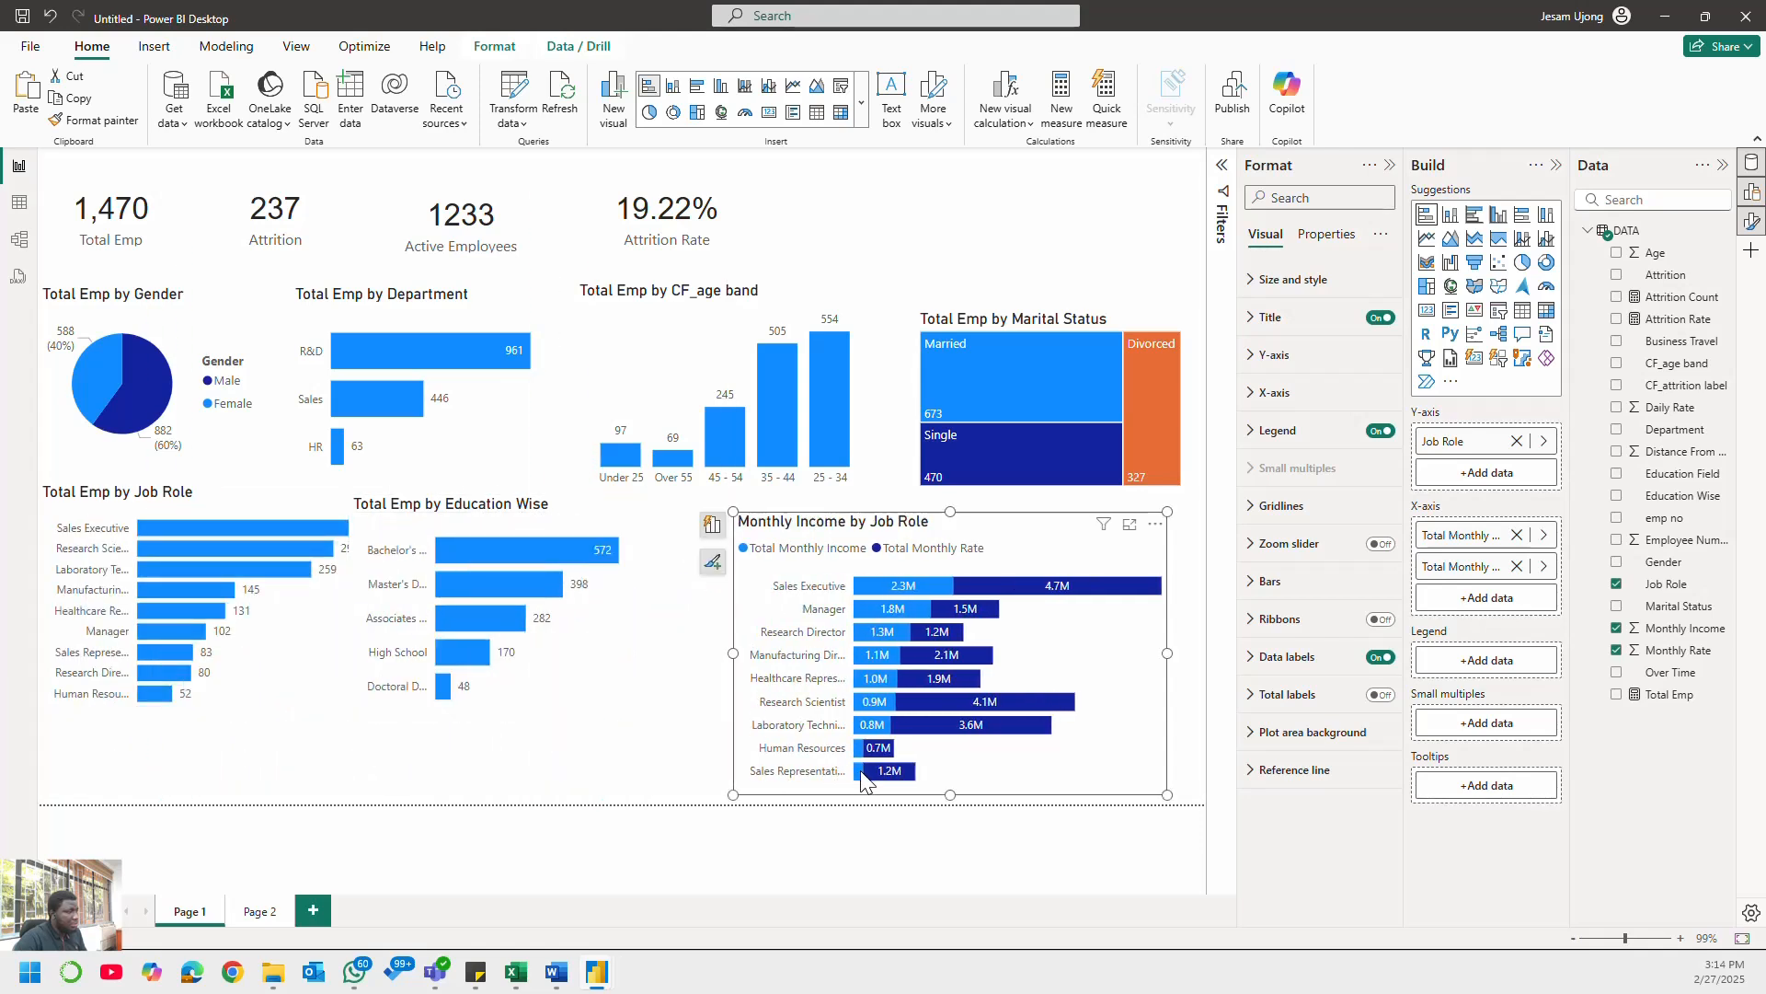
pyautogui.moveTo(872, 762)
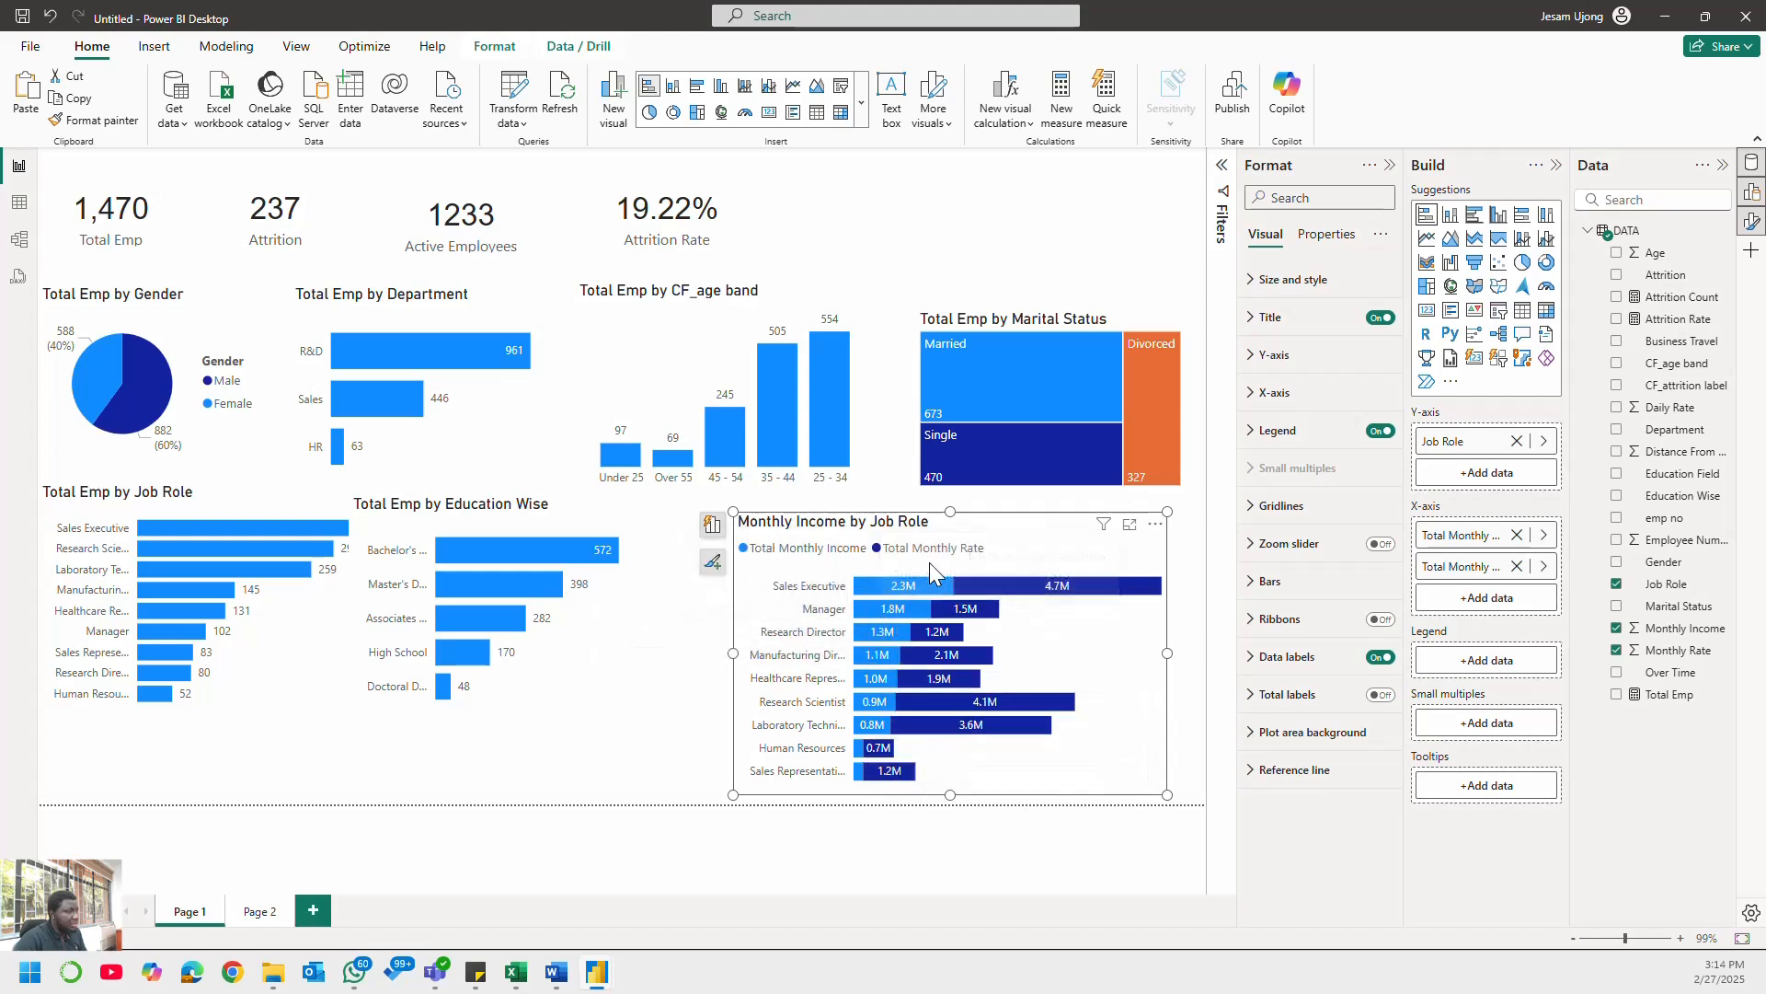
# - Change the title of the Monthly Income by Job Role chart to "Total Monthly Income vs Total Monthly Rate"
pyautogui.doubleClick(837, 522)
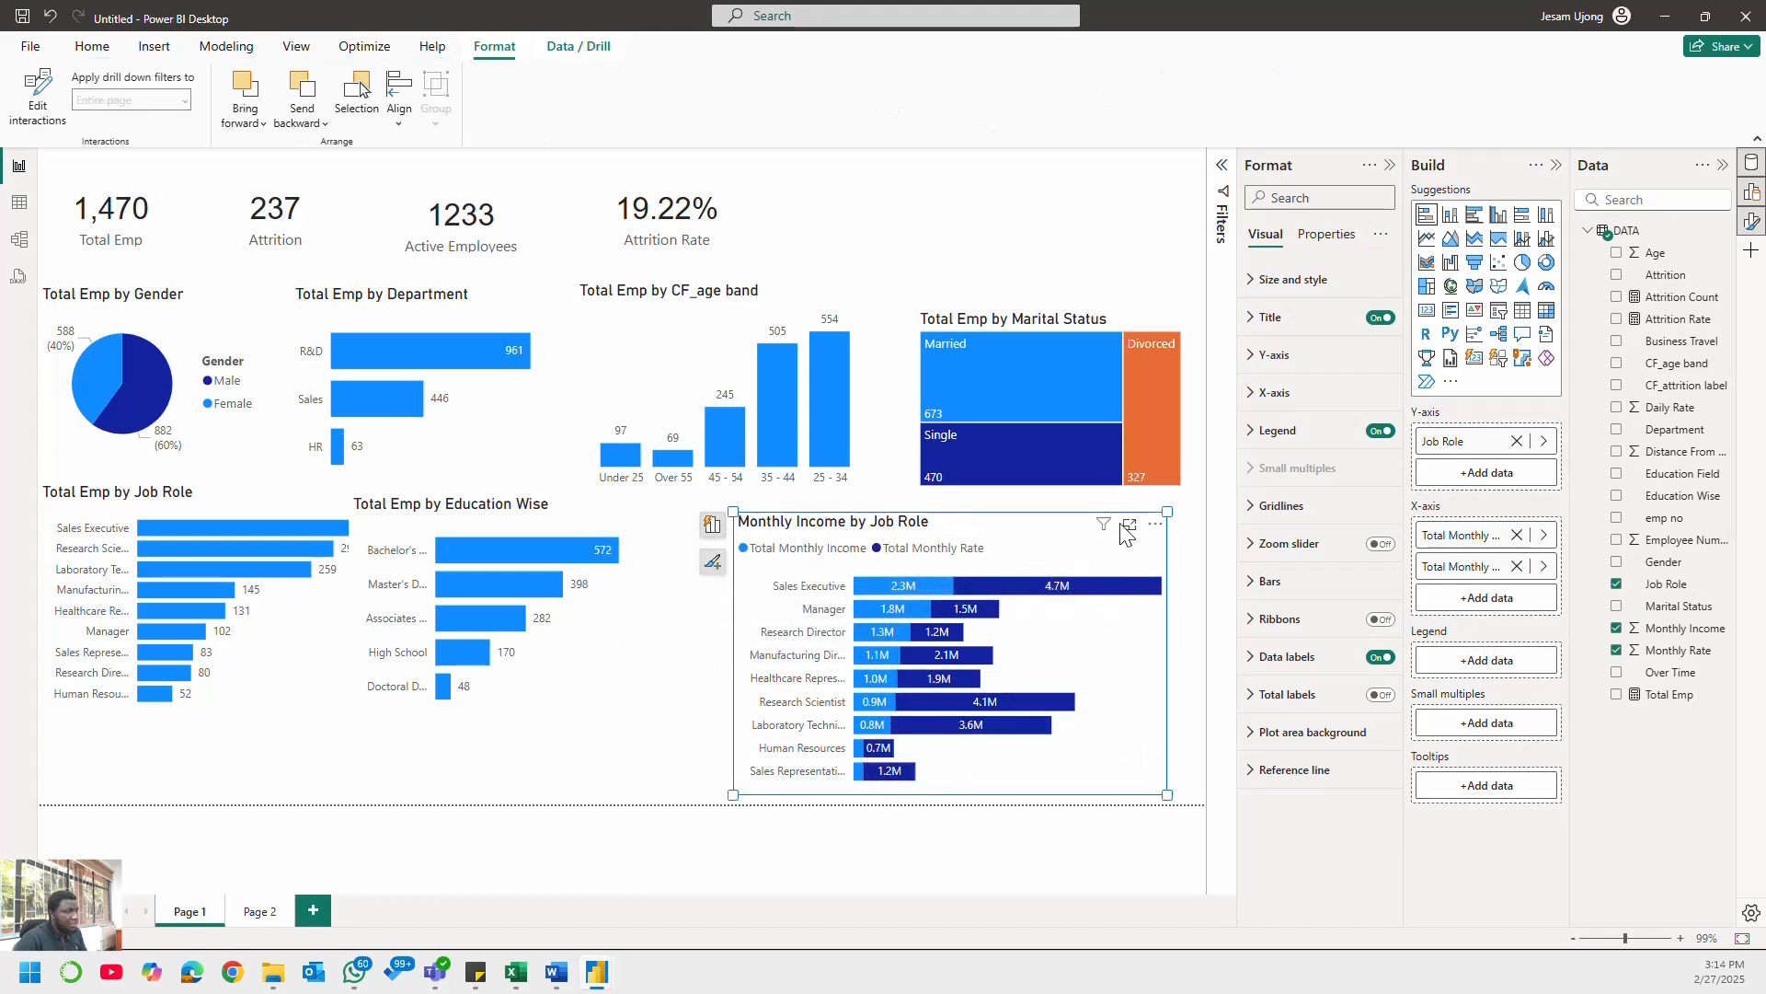
pyautogui.click(895, 525)
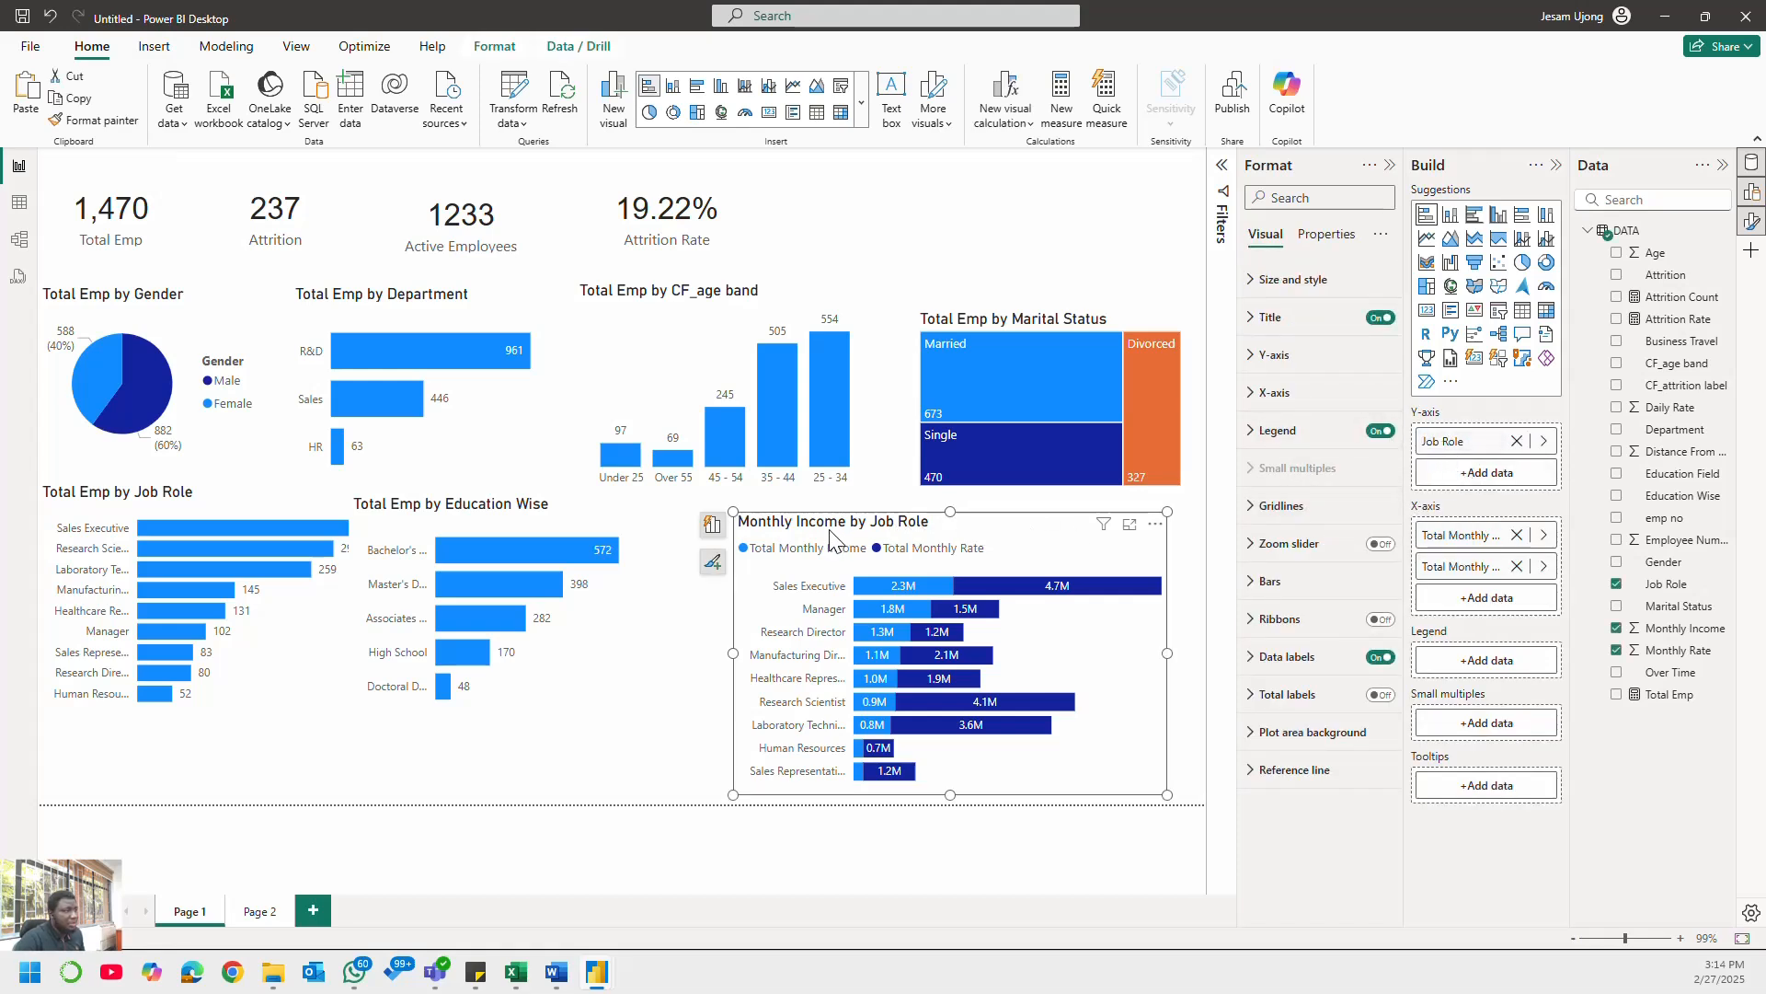
pyautogui.click(1270, 317)
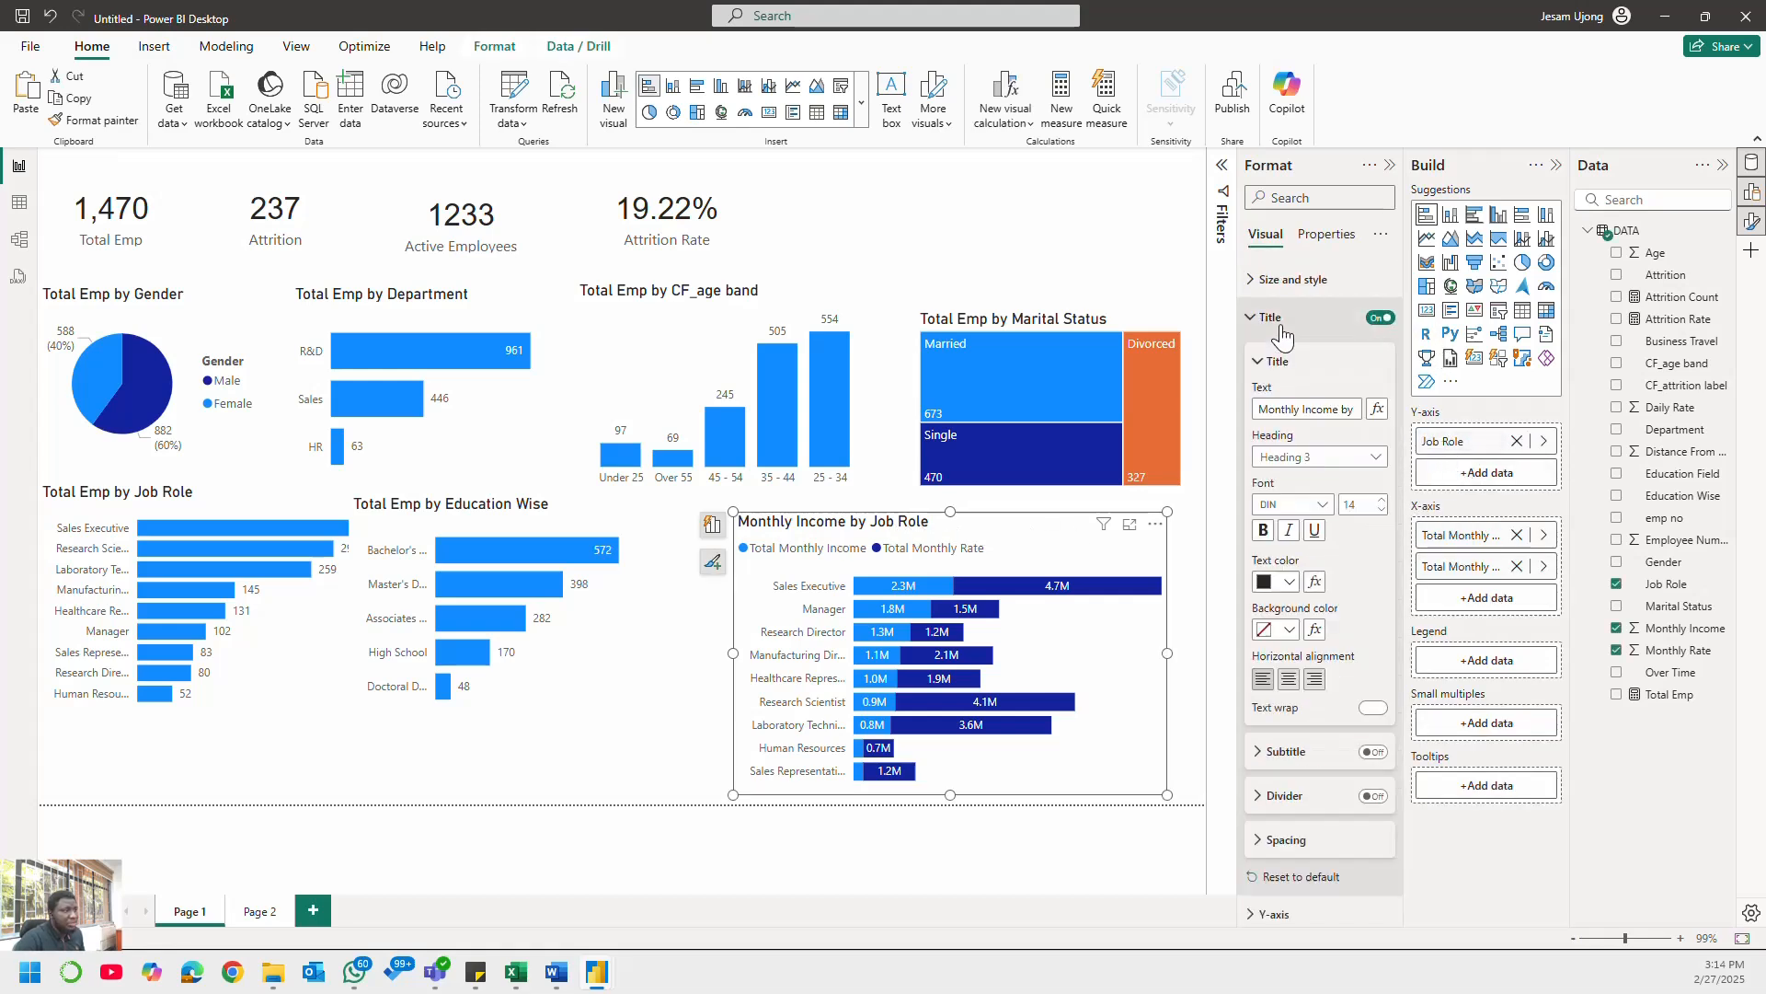
pyautogui.click(1303, 410)
pyautogui.hotkey('ctrl', 'a')
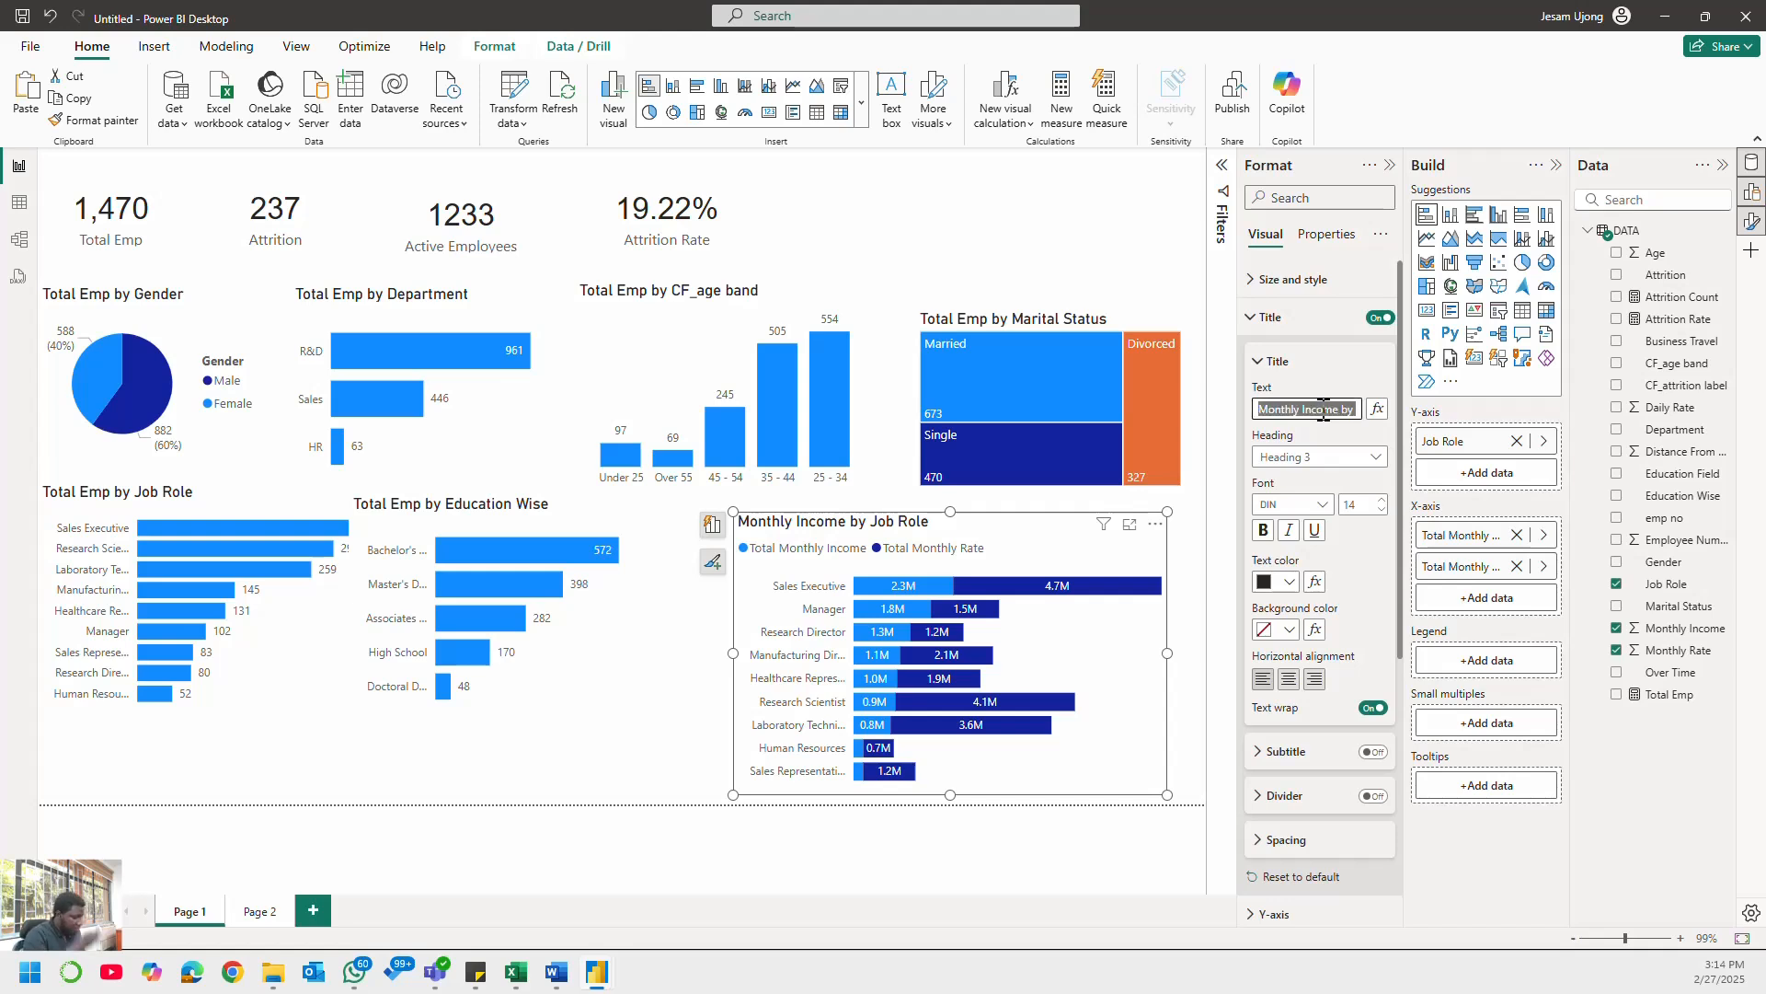
pyautogui.write('Total ')
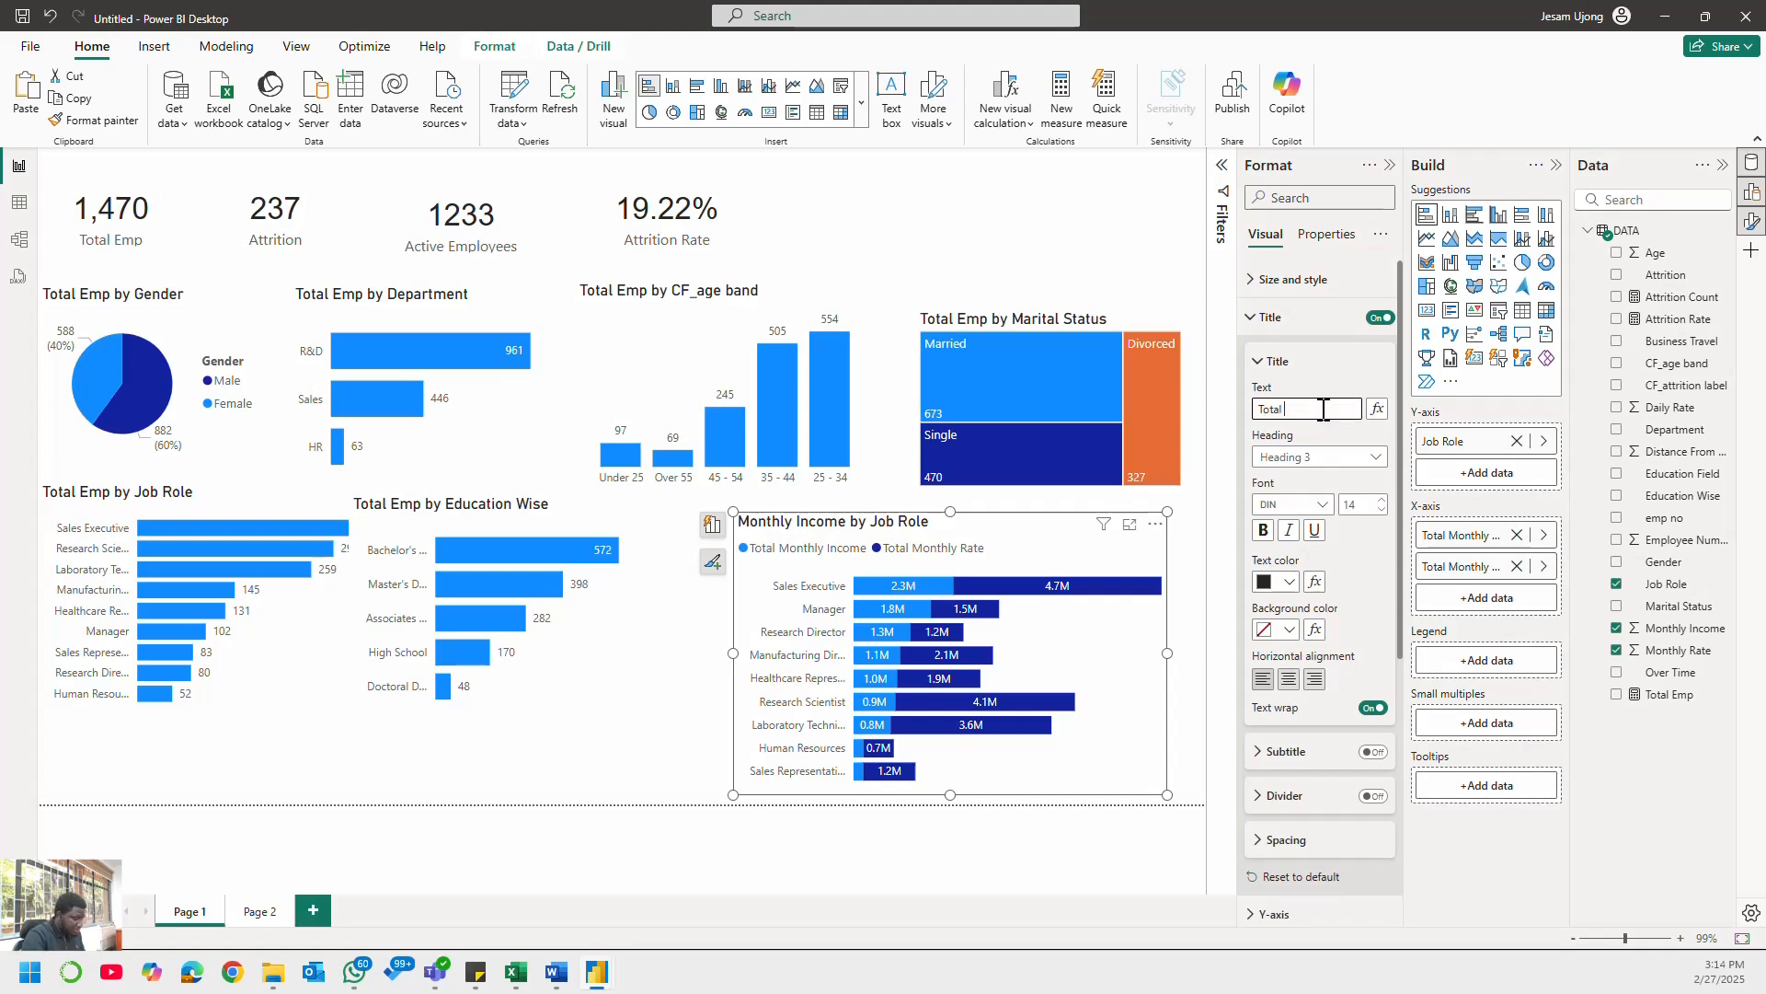
pyautogui.write('Monthly I')
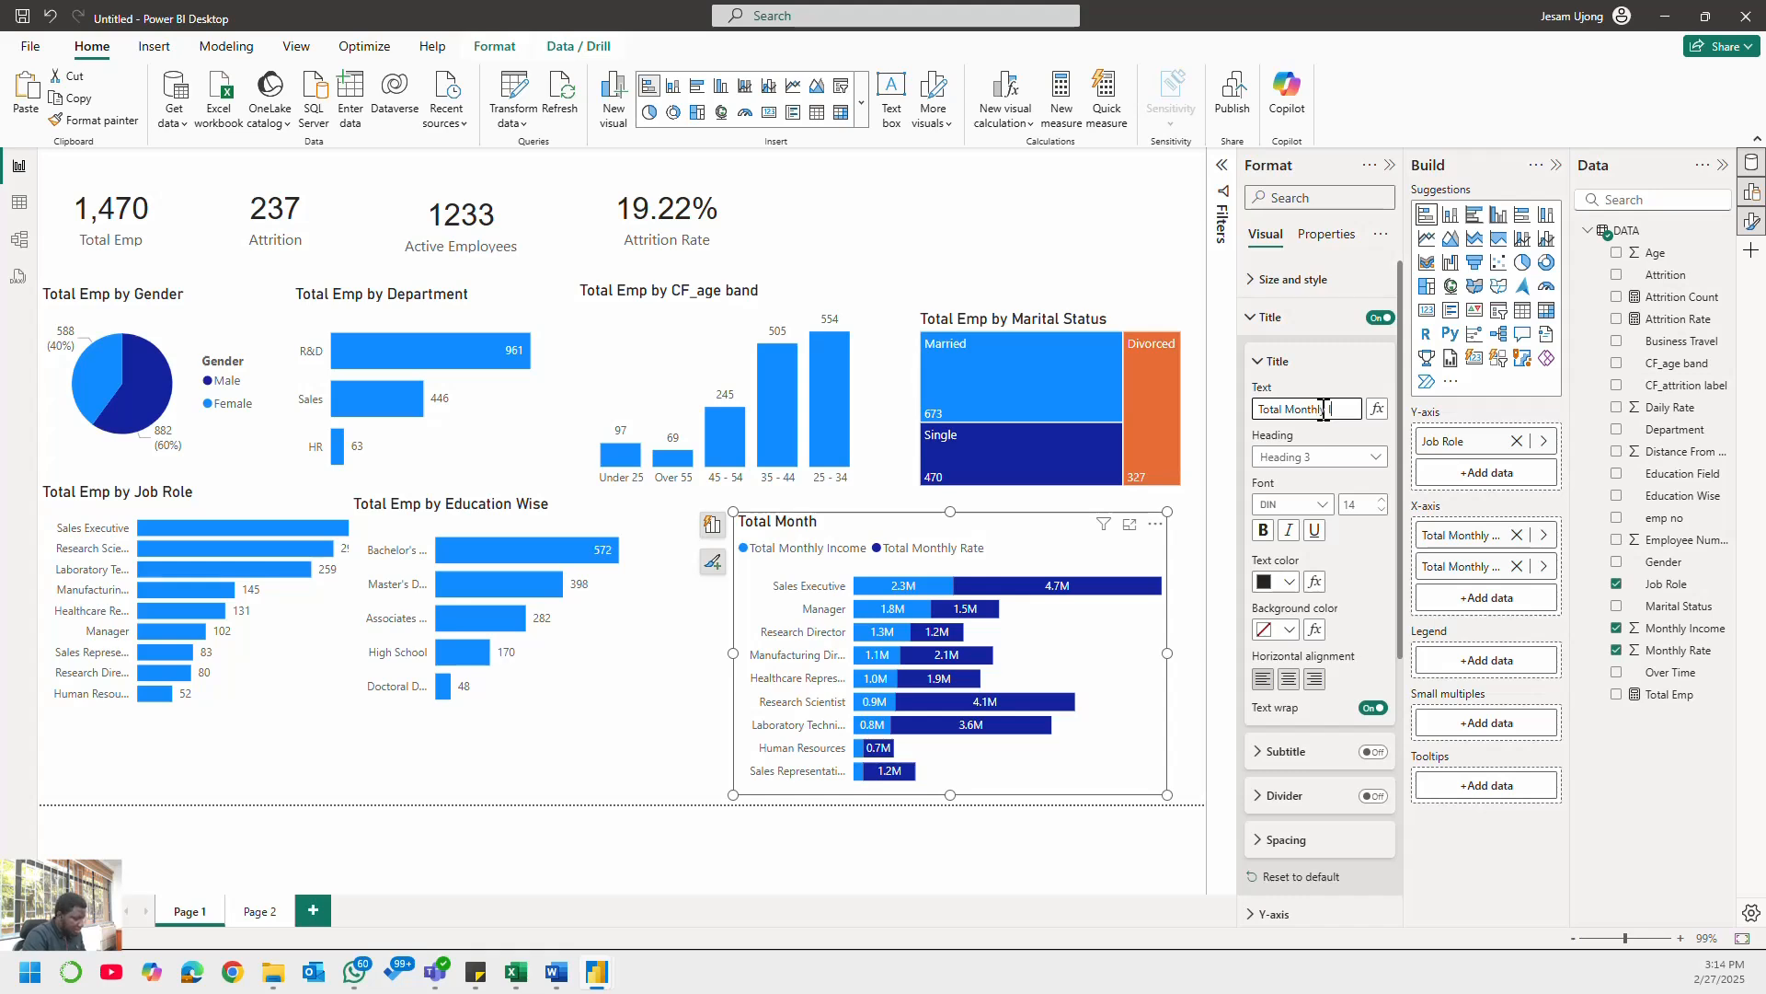
pyautogui.write('ncome')
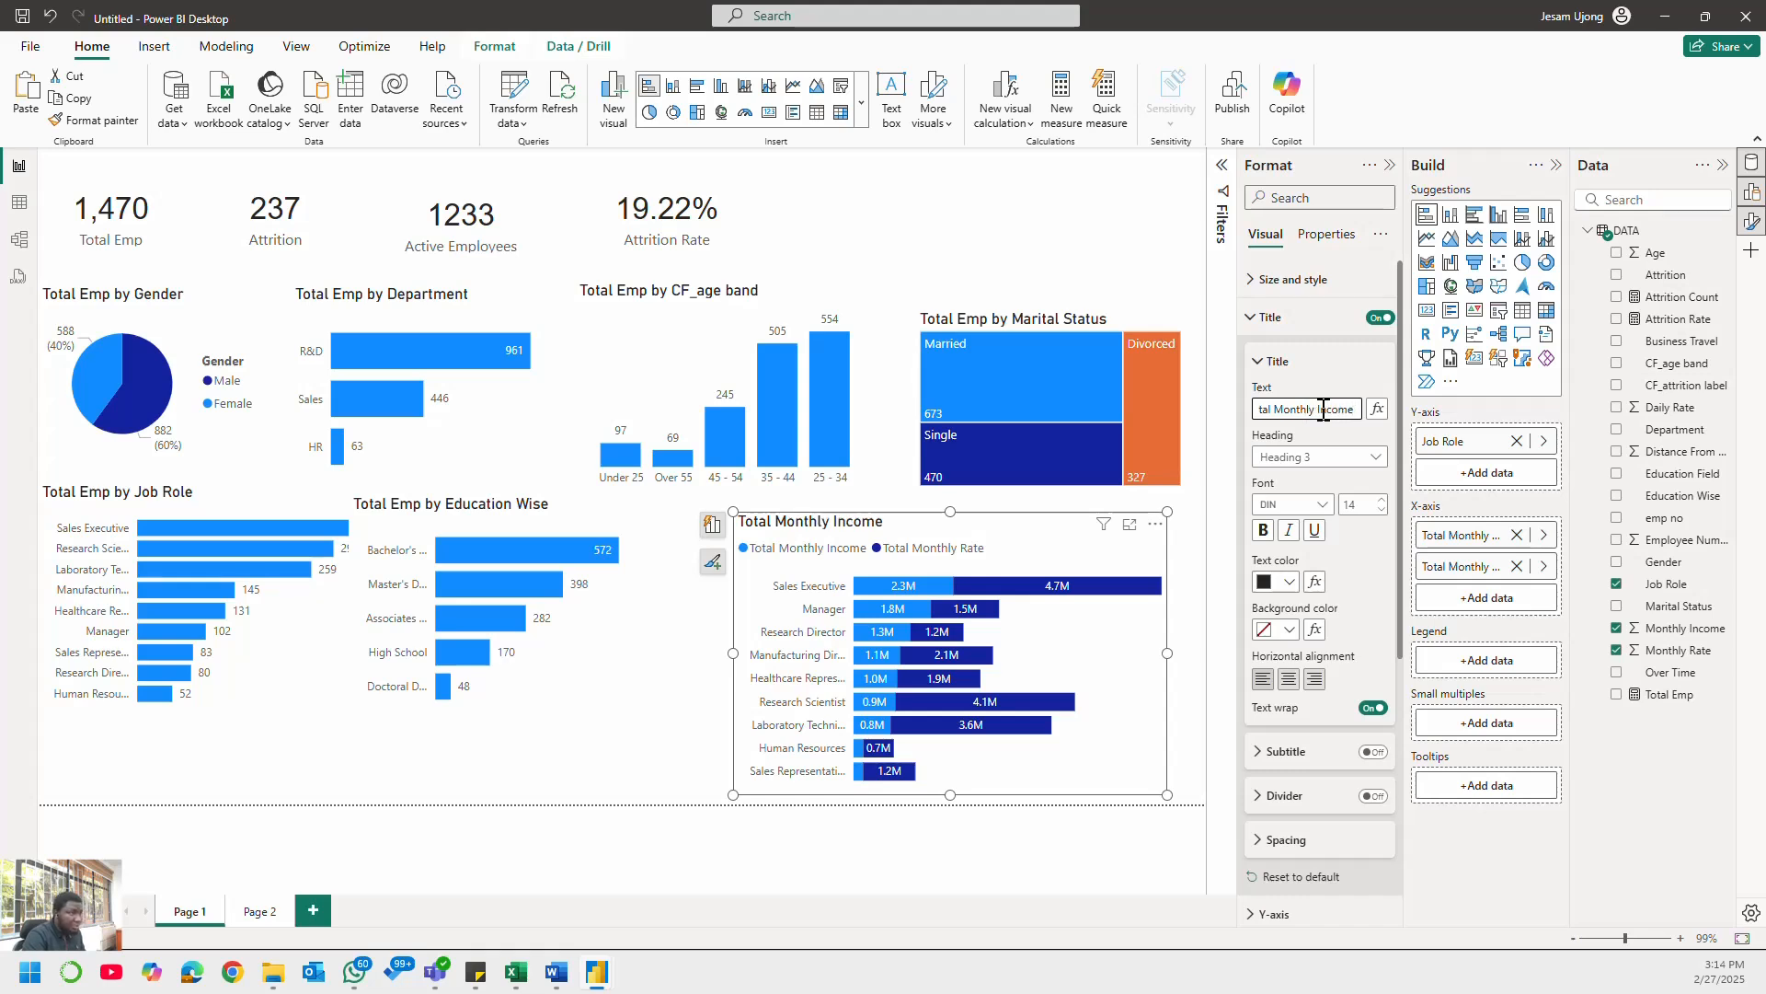
pyautogui.write(' vs T')
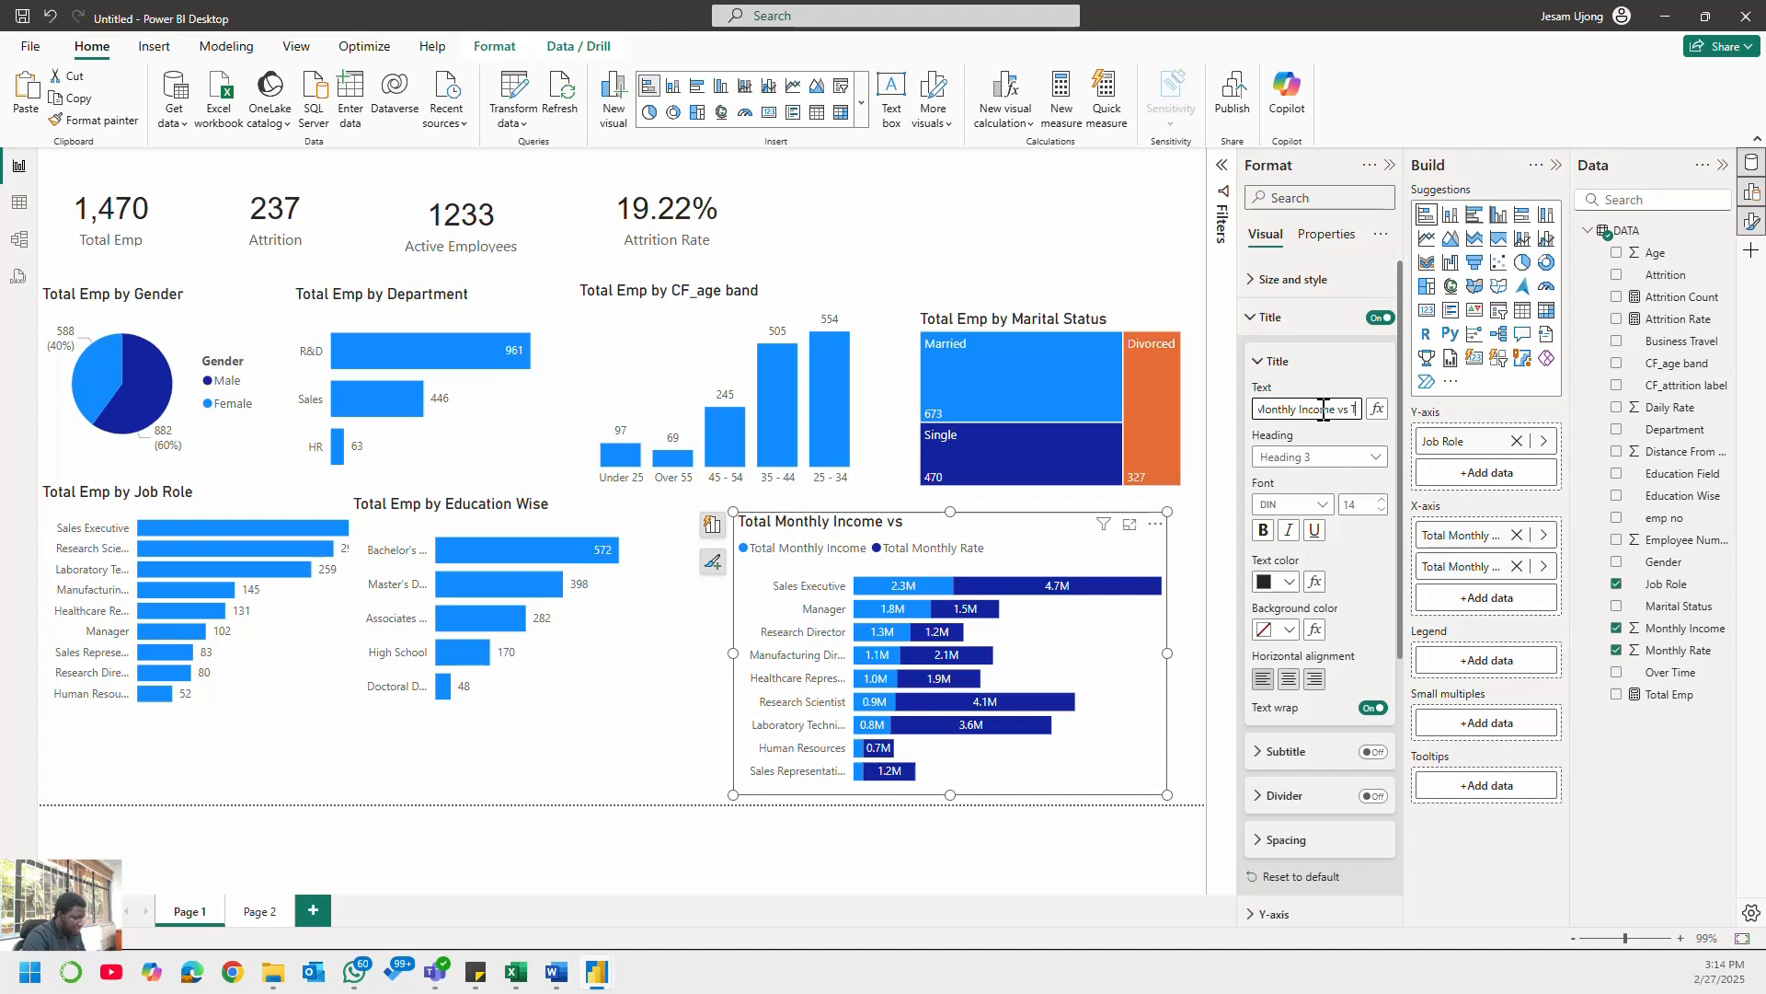
pyautogui.press('BackSpace')
pyautogui.press('BackSpace')
pyautogui.write('Monthly Rate')
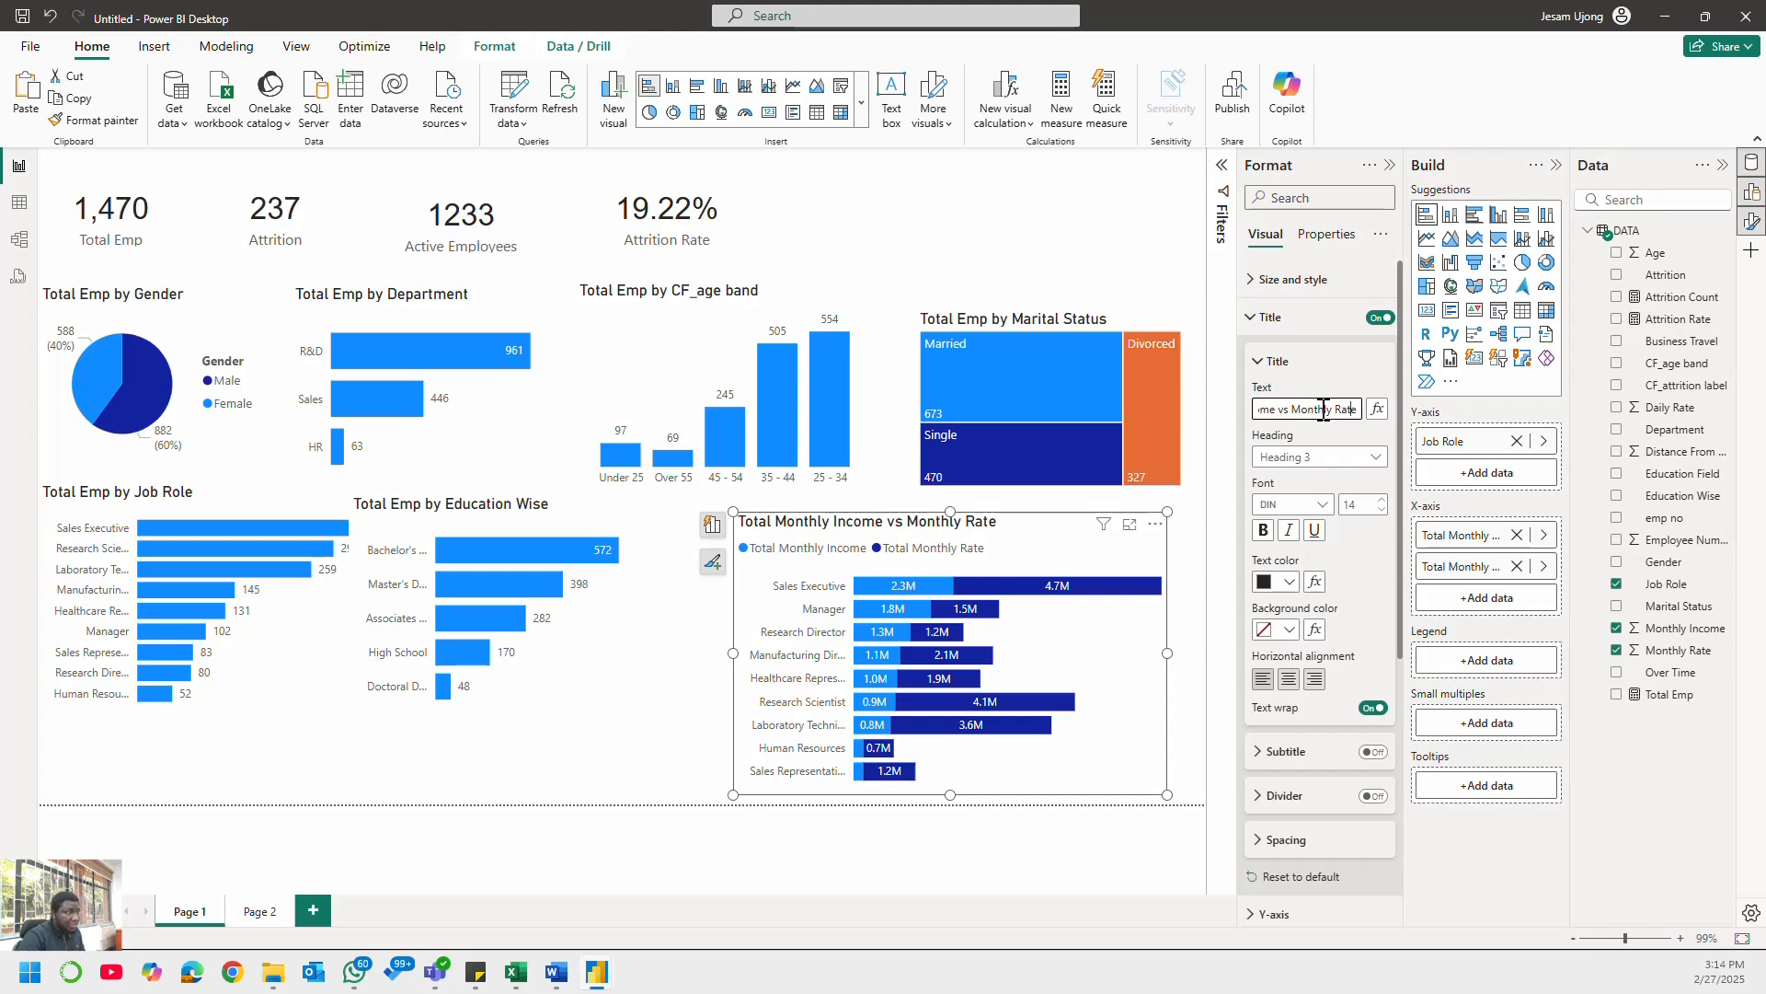
pyautogui.write('Total')
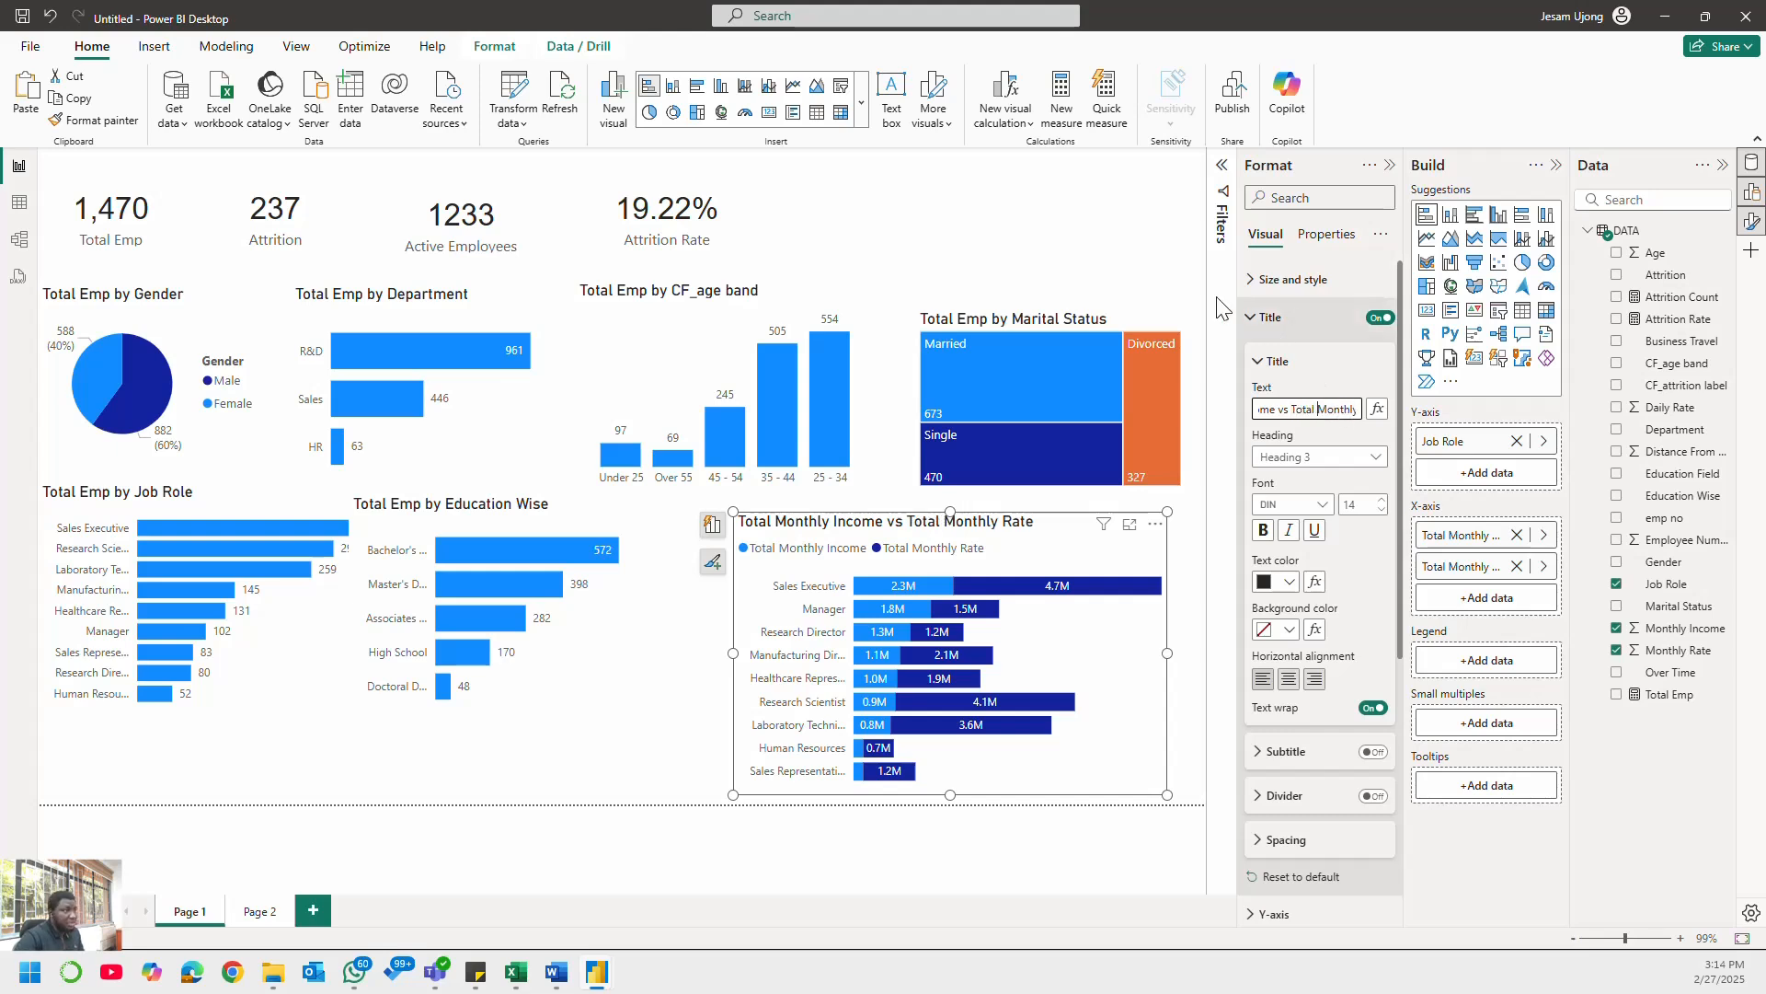
pyautogui.click(1271, 317)
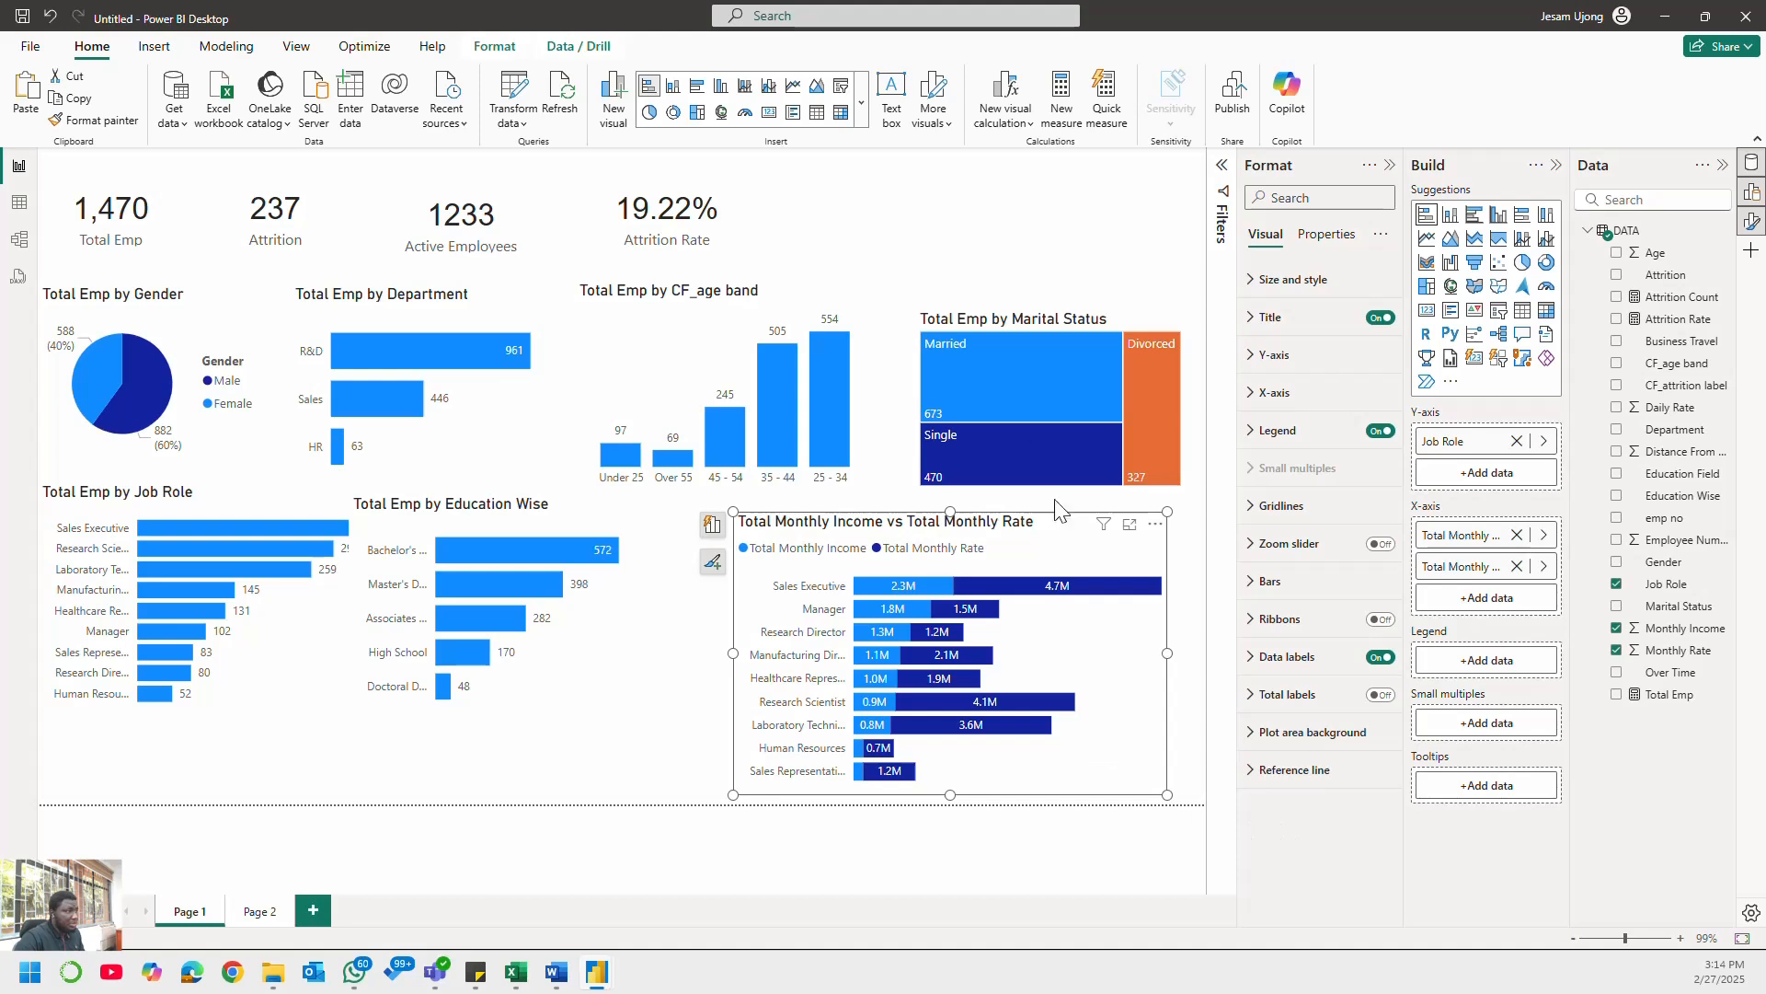
# - Move the Job Role chart down, the Education Wise chart down and right, and the monthly income chart slightly right so they no longer overlap
pyautogui.click(642, 661)
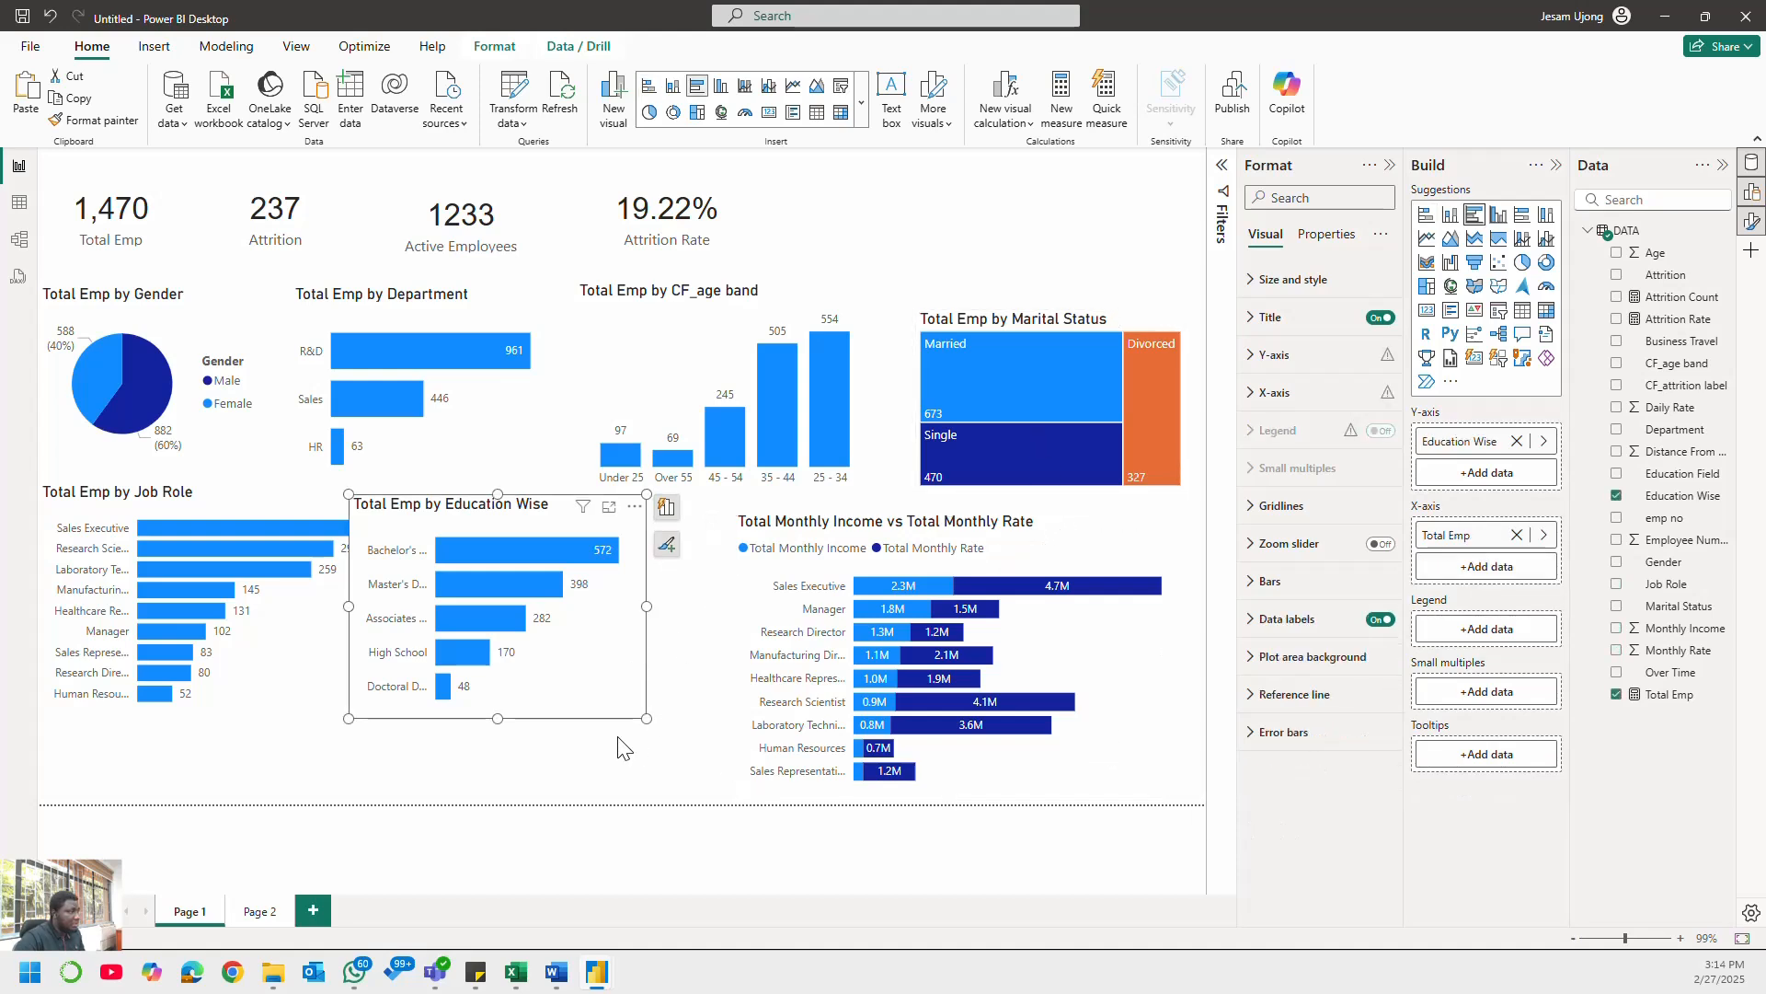
pyautogui.click(671, 758)
pyautogui.click(619, 714)
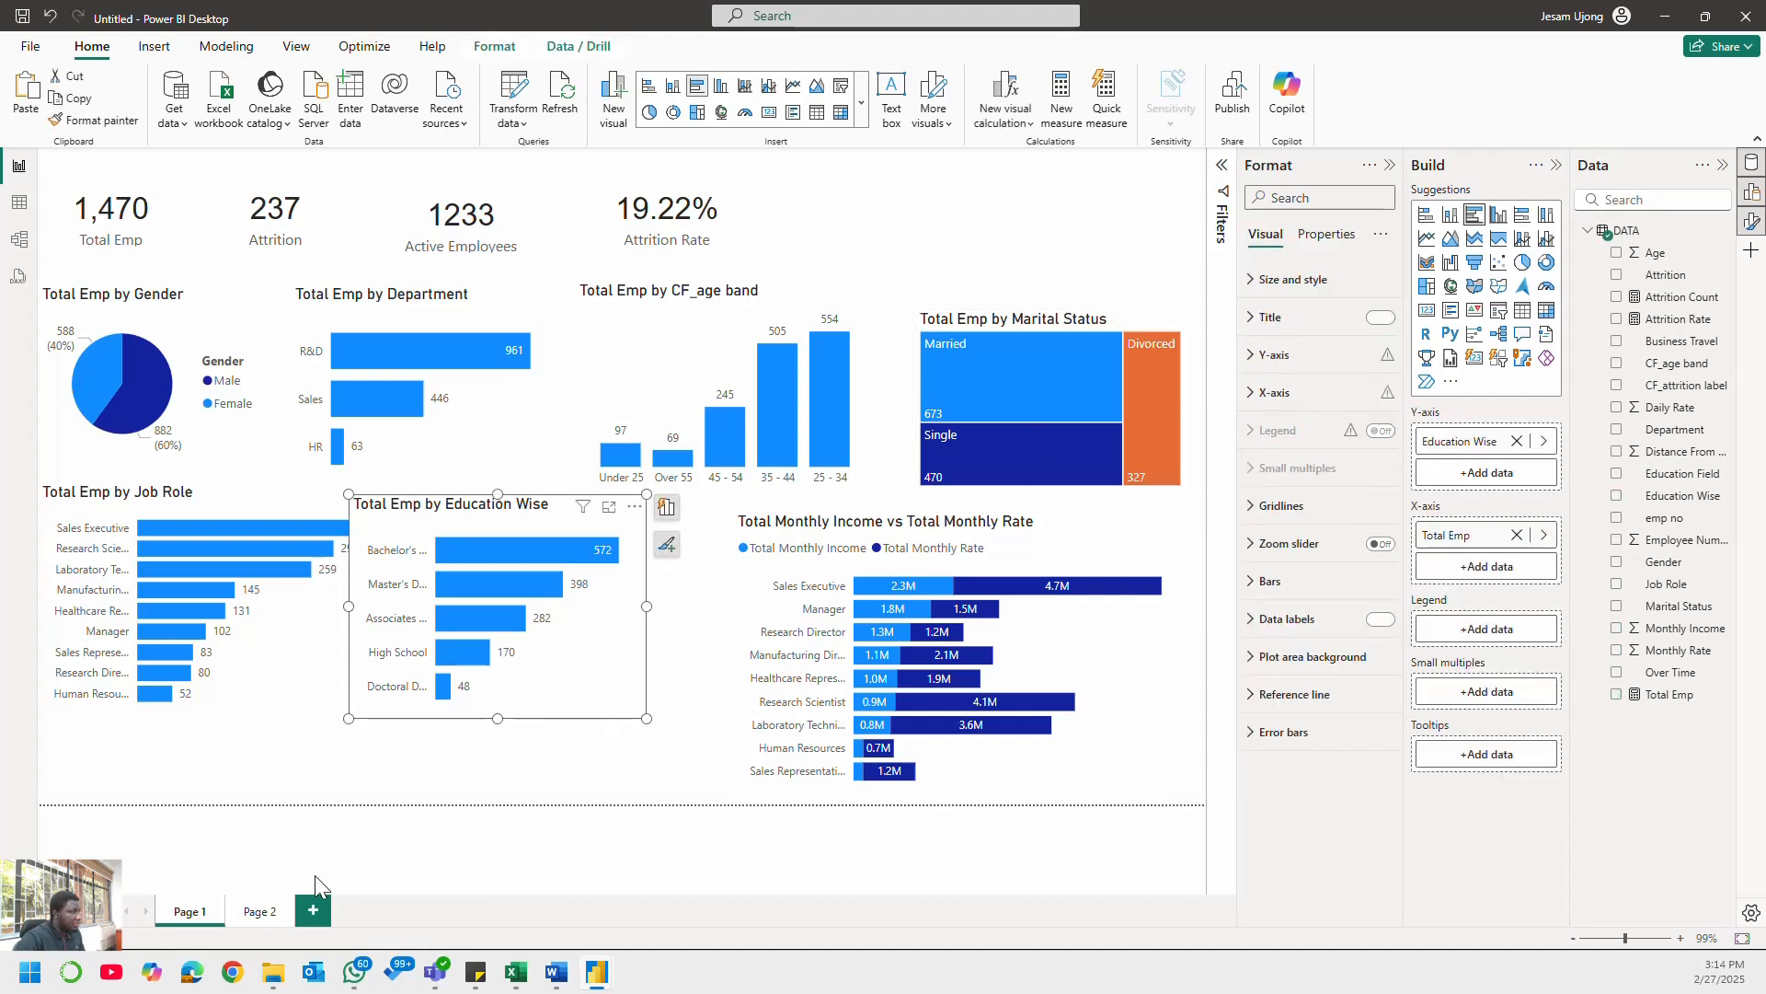
pyautogui.click(260, 912)
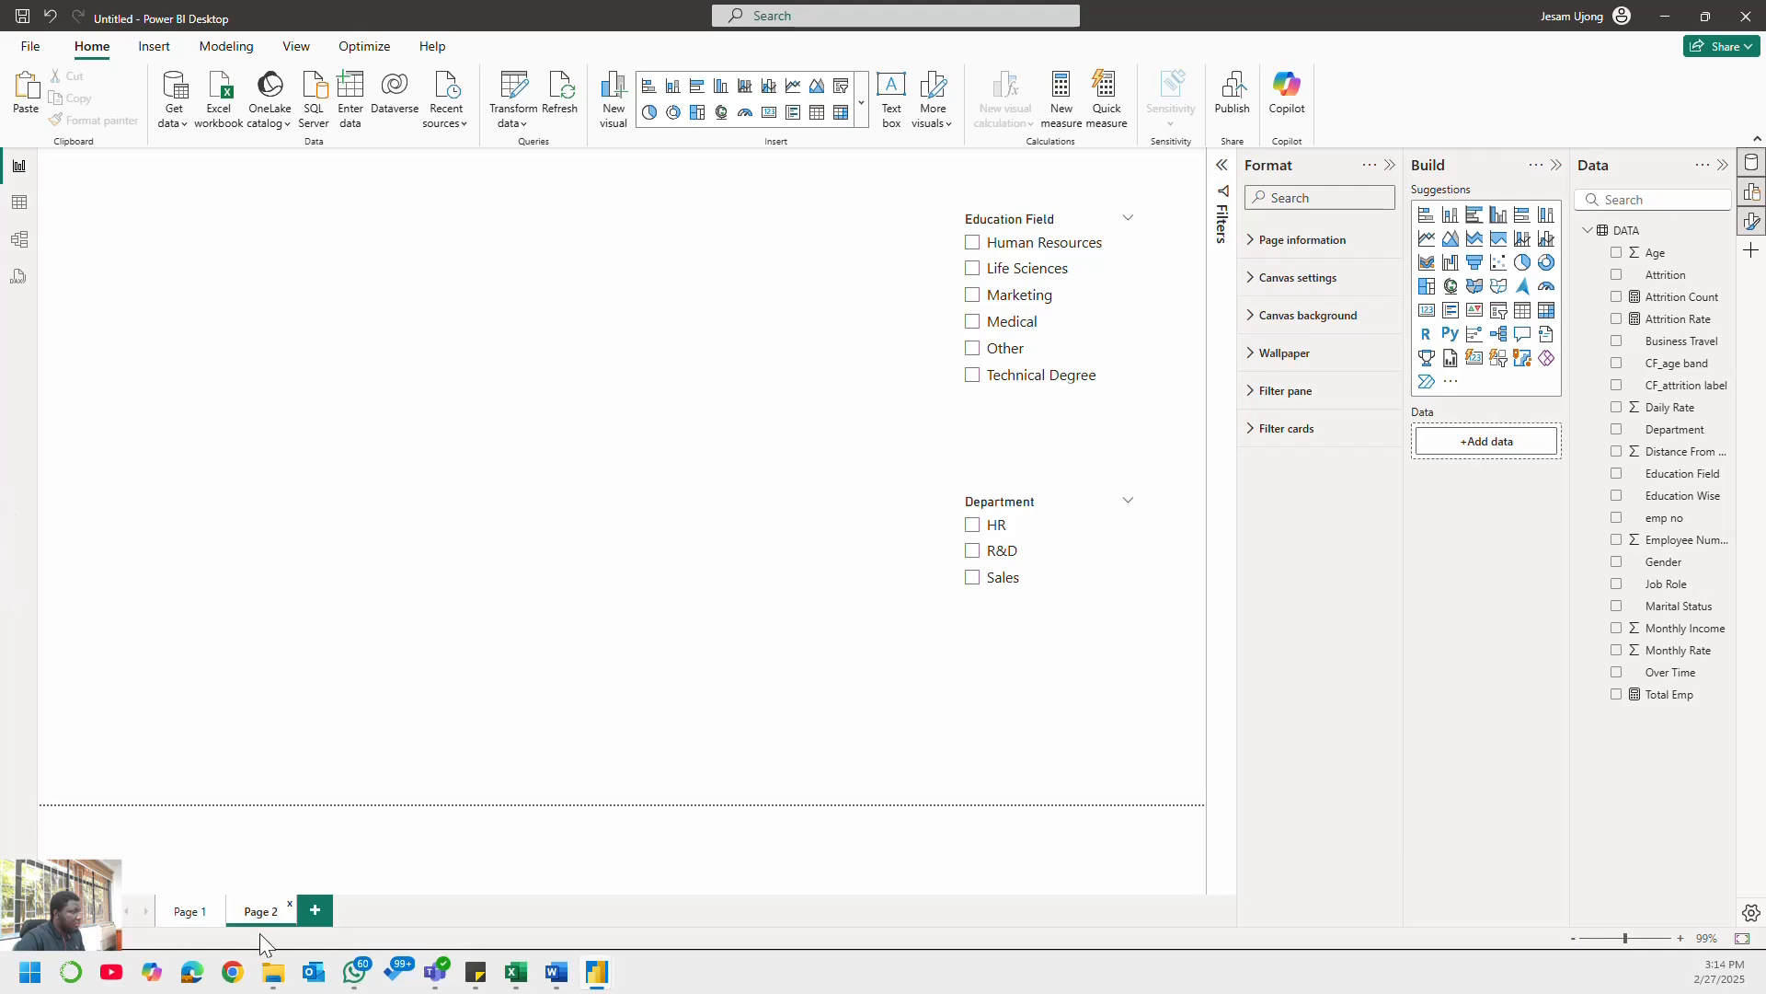
pyautogui.click(184, 912)
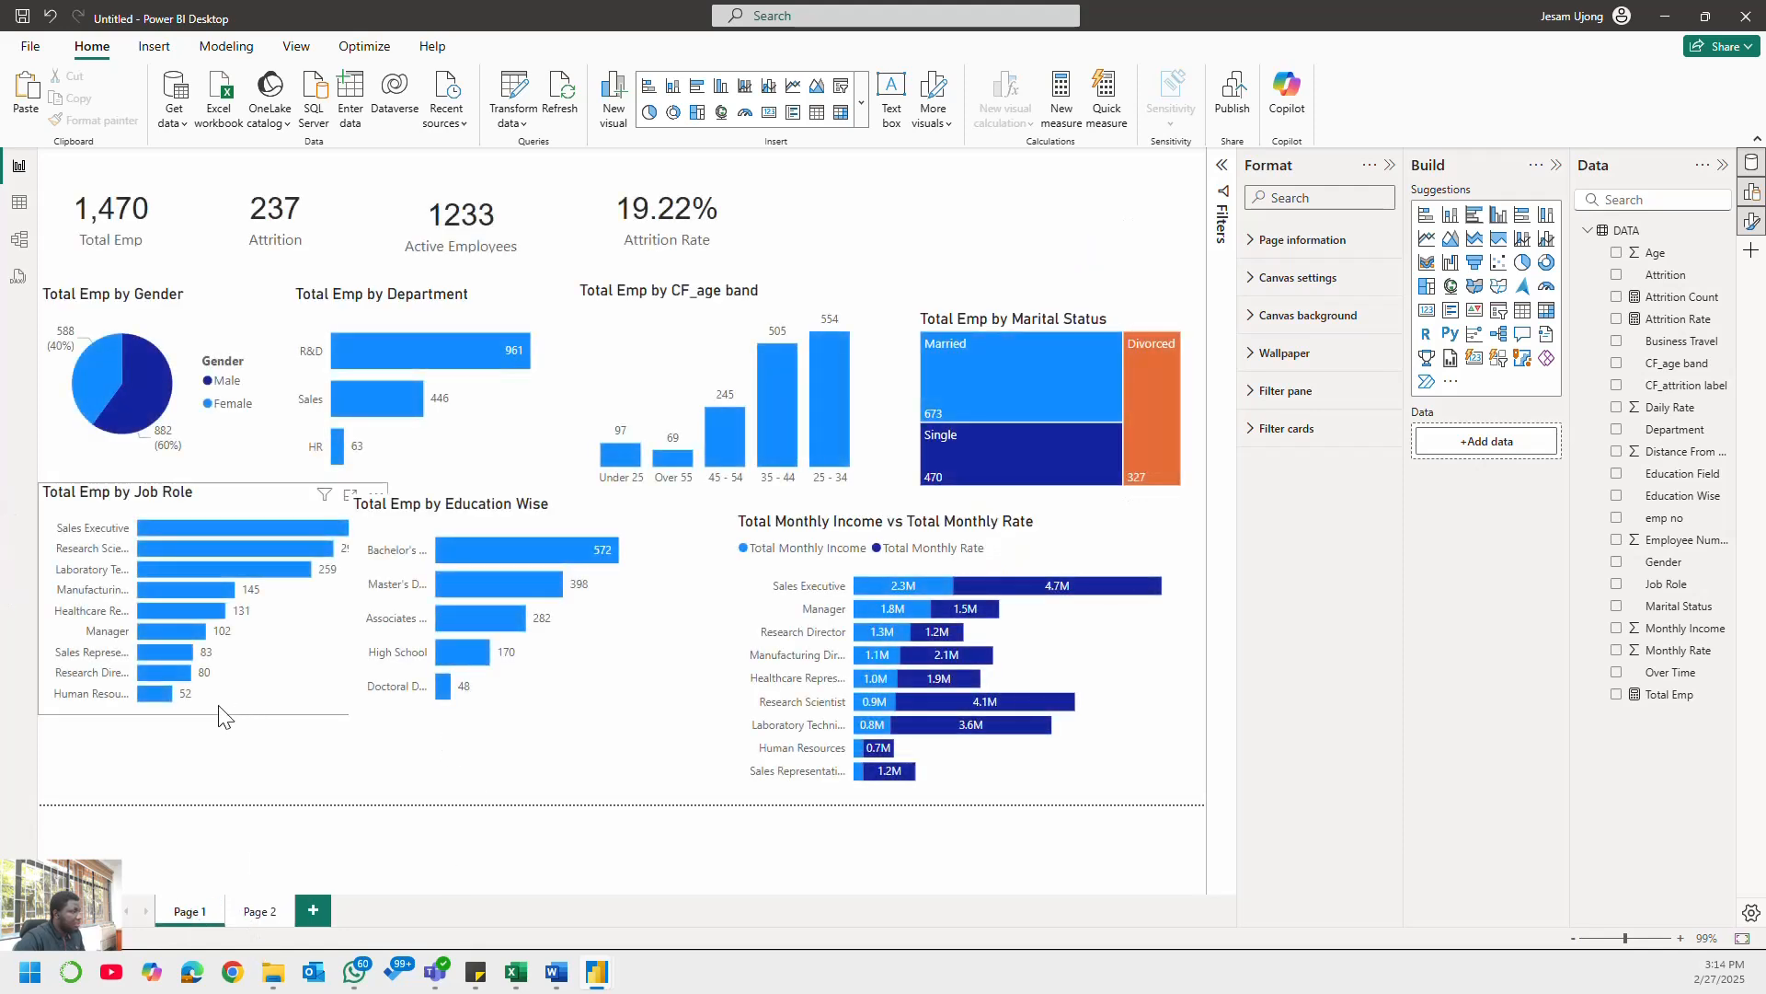
pyautogui.click(244, 739)
pyautogui.moveTo(243, 732); pyautogui.dragTo(219, 731)
pyautogui.moveTo(517, 704); pyautogui.dragTo(585, 750)
pyautogui.moveTo(828, 766); pyautogui.dragTo(964, 796)
# - Cut the Education Field and Department slicers from Page 2 and paste them onto Page 1
pyautogui.click(261, 911)
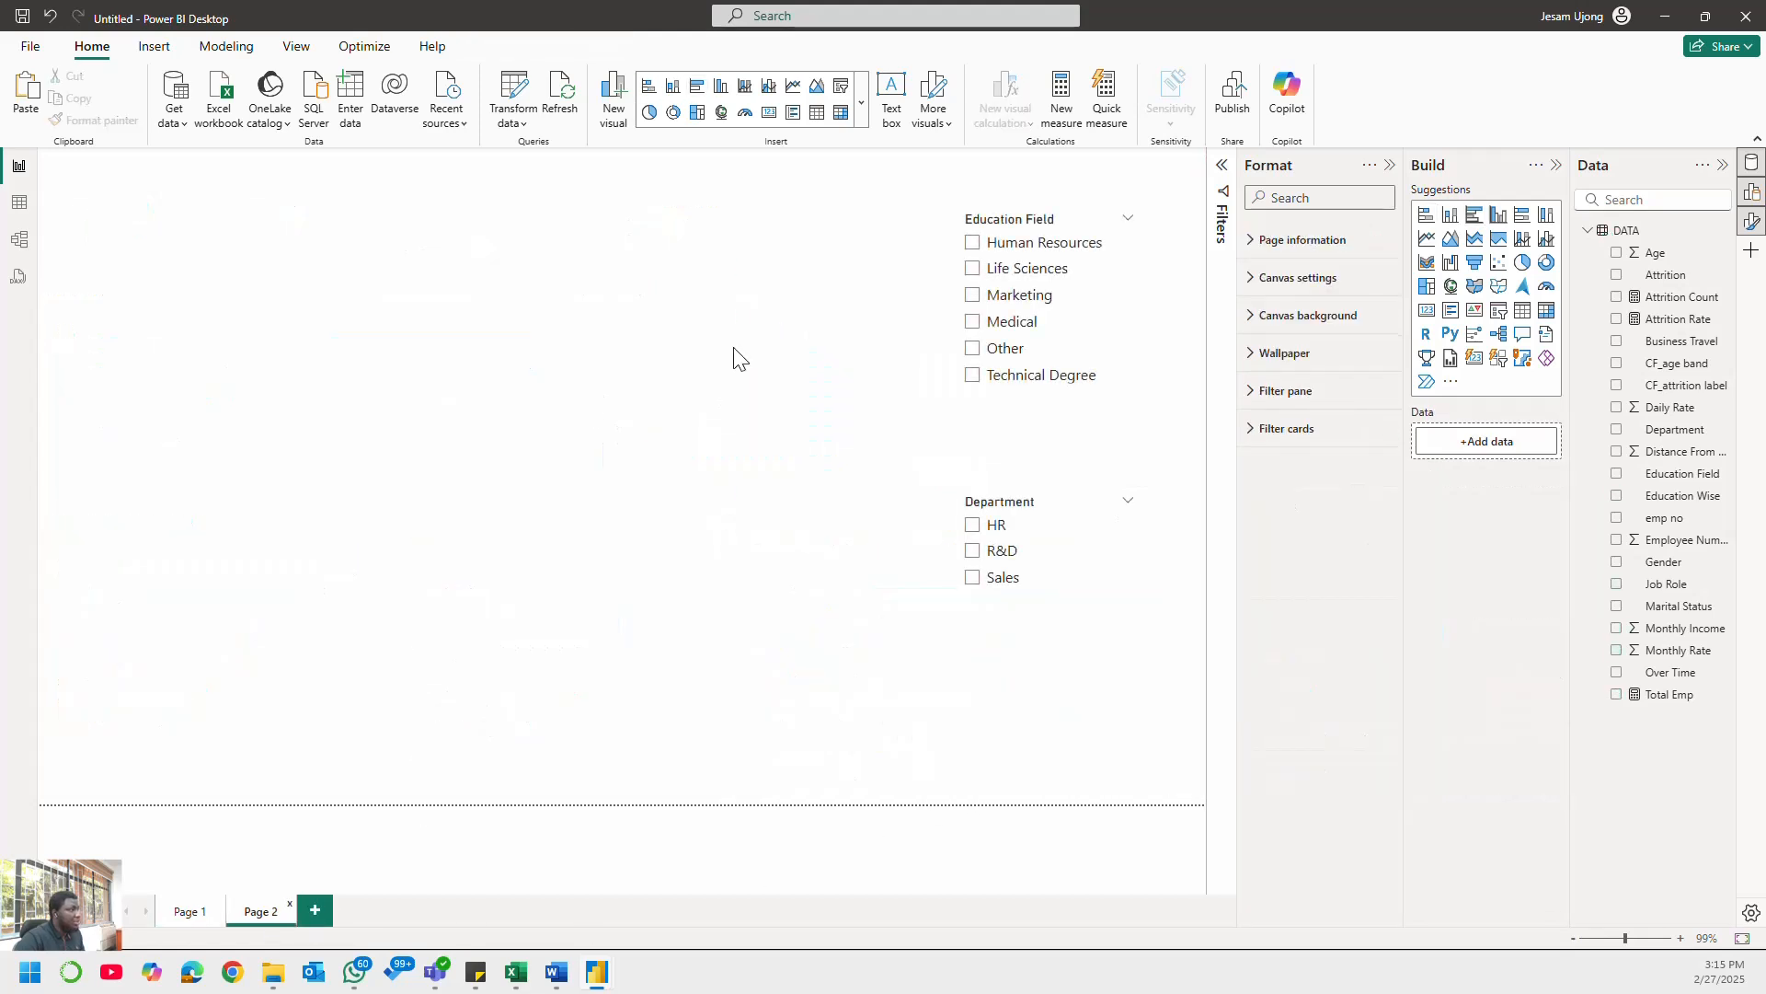
pyautogui.click(1010, 417)
pyautogui.keyDown('ctrl'); pyautogui.click(1046, 599); pyautogui.keyUp('ctrl')
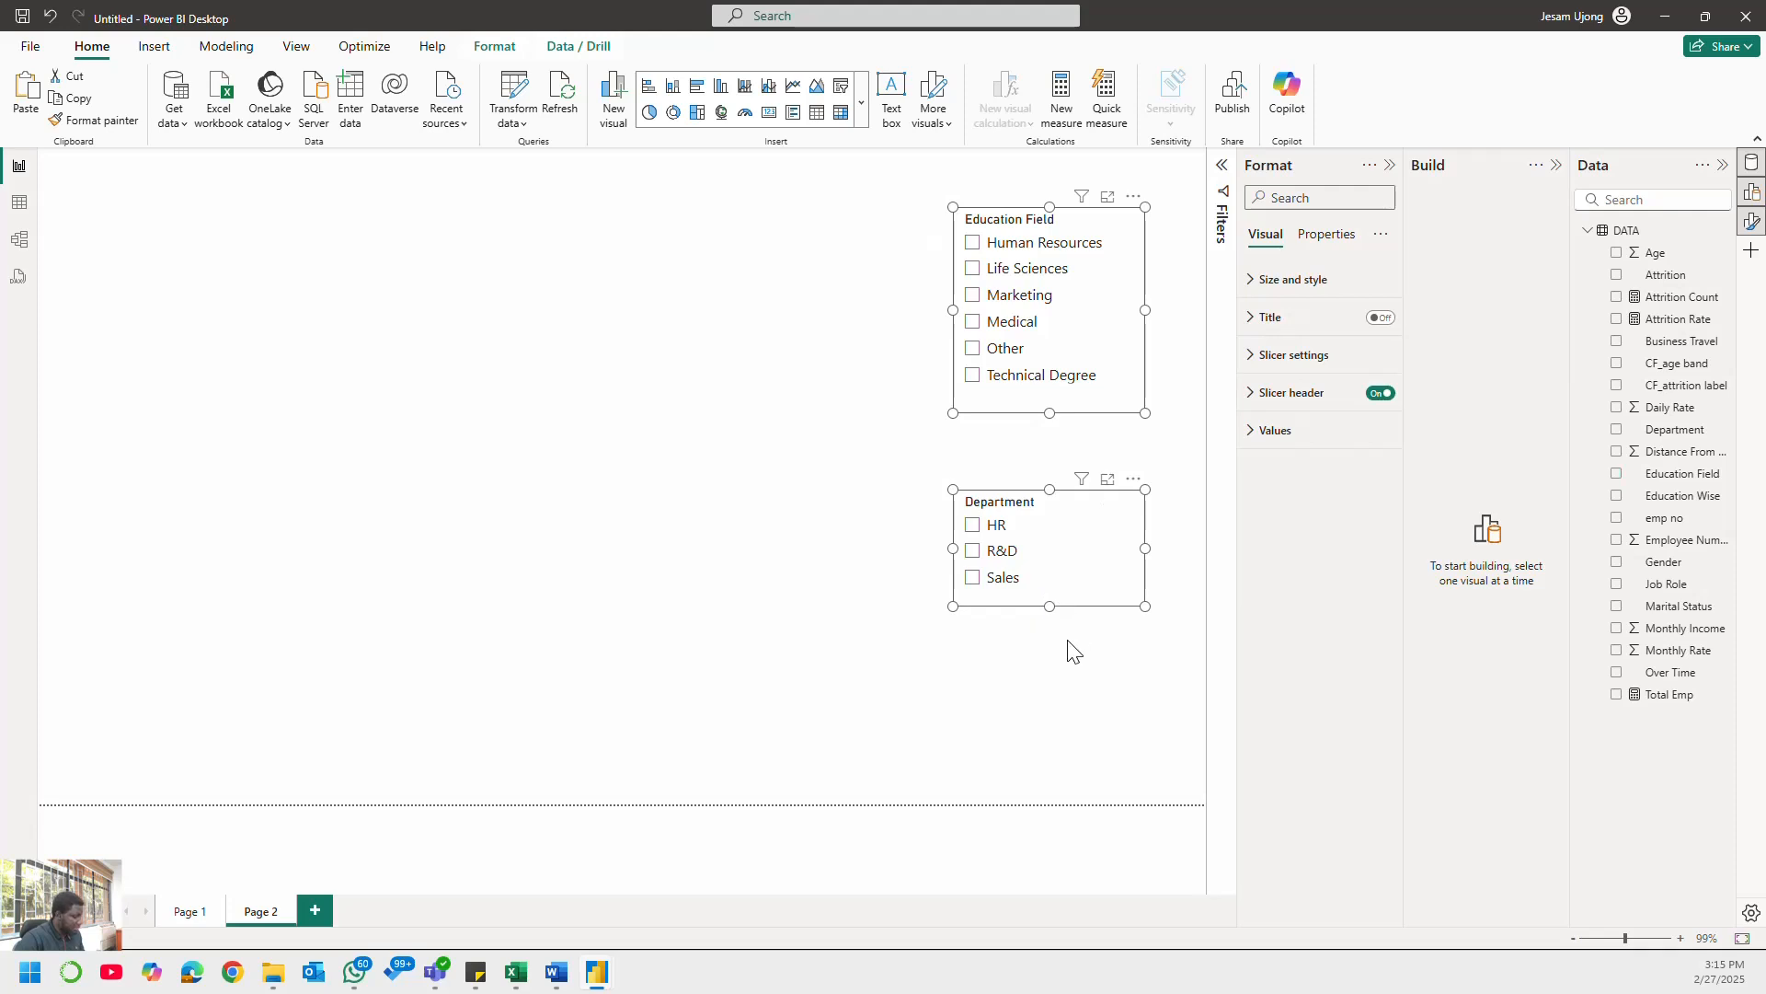
pyautogui.hotkey('ctrl', 'x')
pyautogui.click(189, 910)
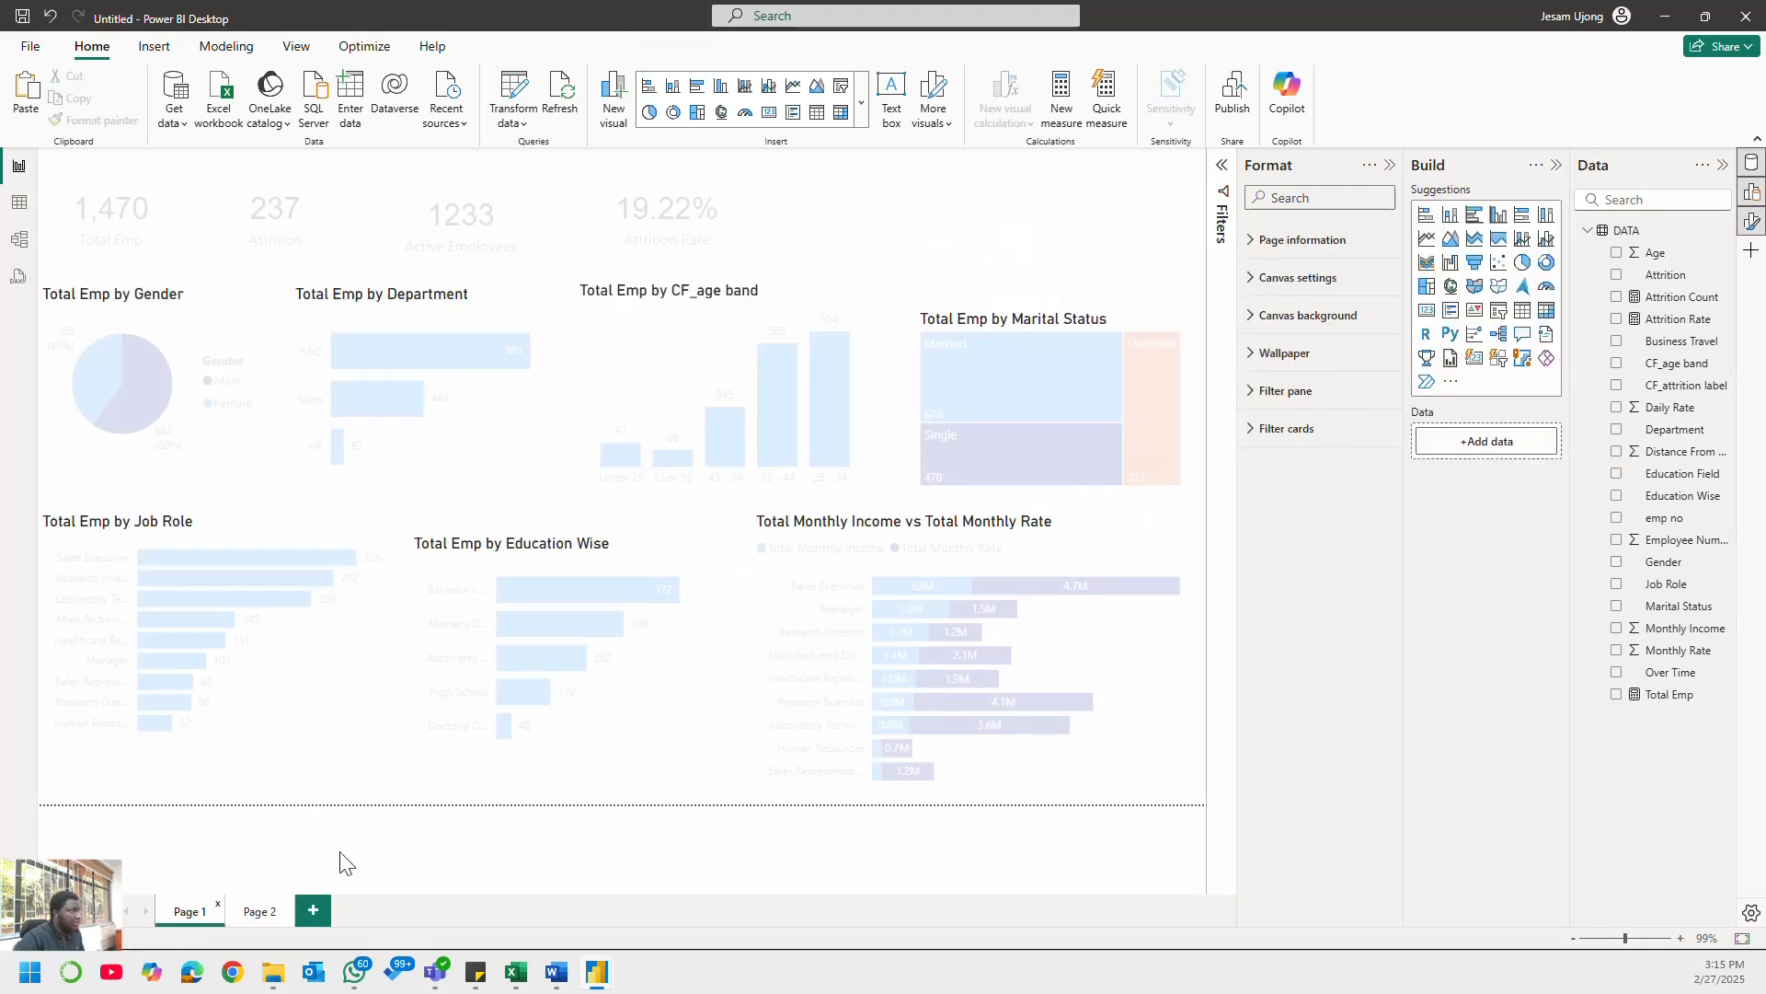
pyautogui.hotkey('ctrl', 'v')
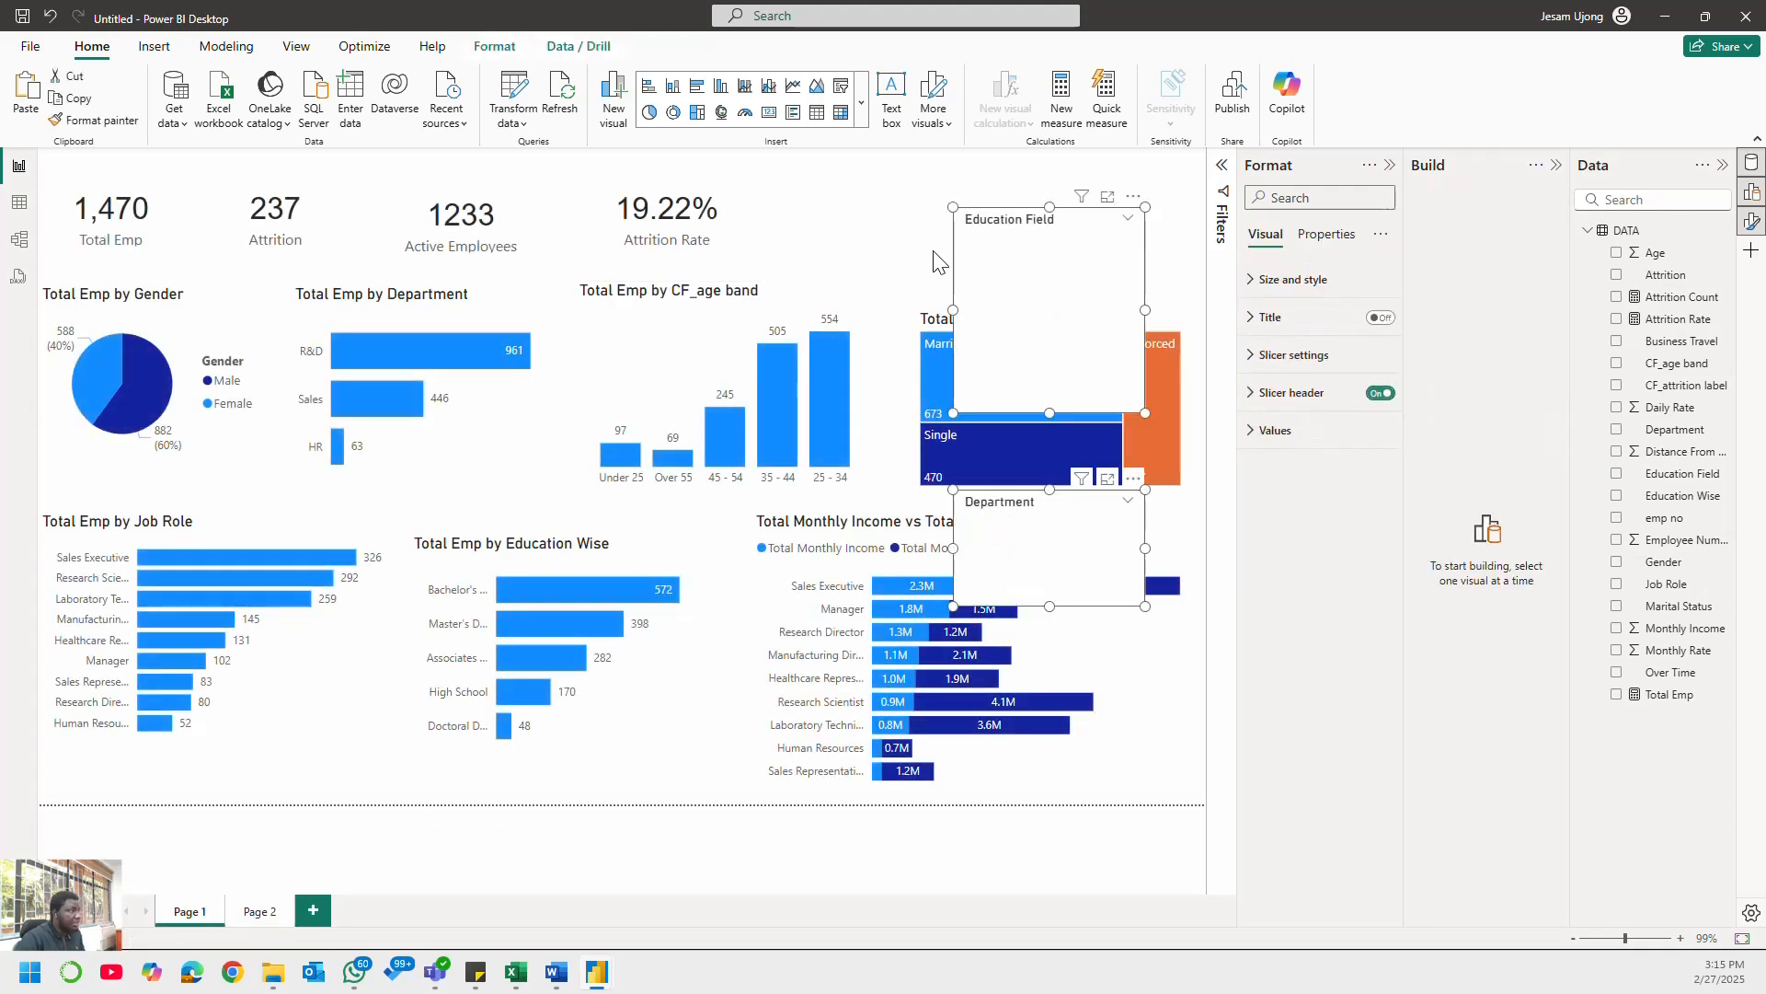
# - Place the Education Field slicer beside the Attrition Rate card and the Department slicer above the Marital Status treemap
pyautogui.moveTo(981, 207); pyautogui.dragTo(834, 187)
pyautogui.click(836, 185)
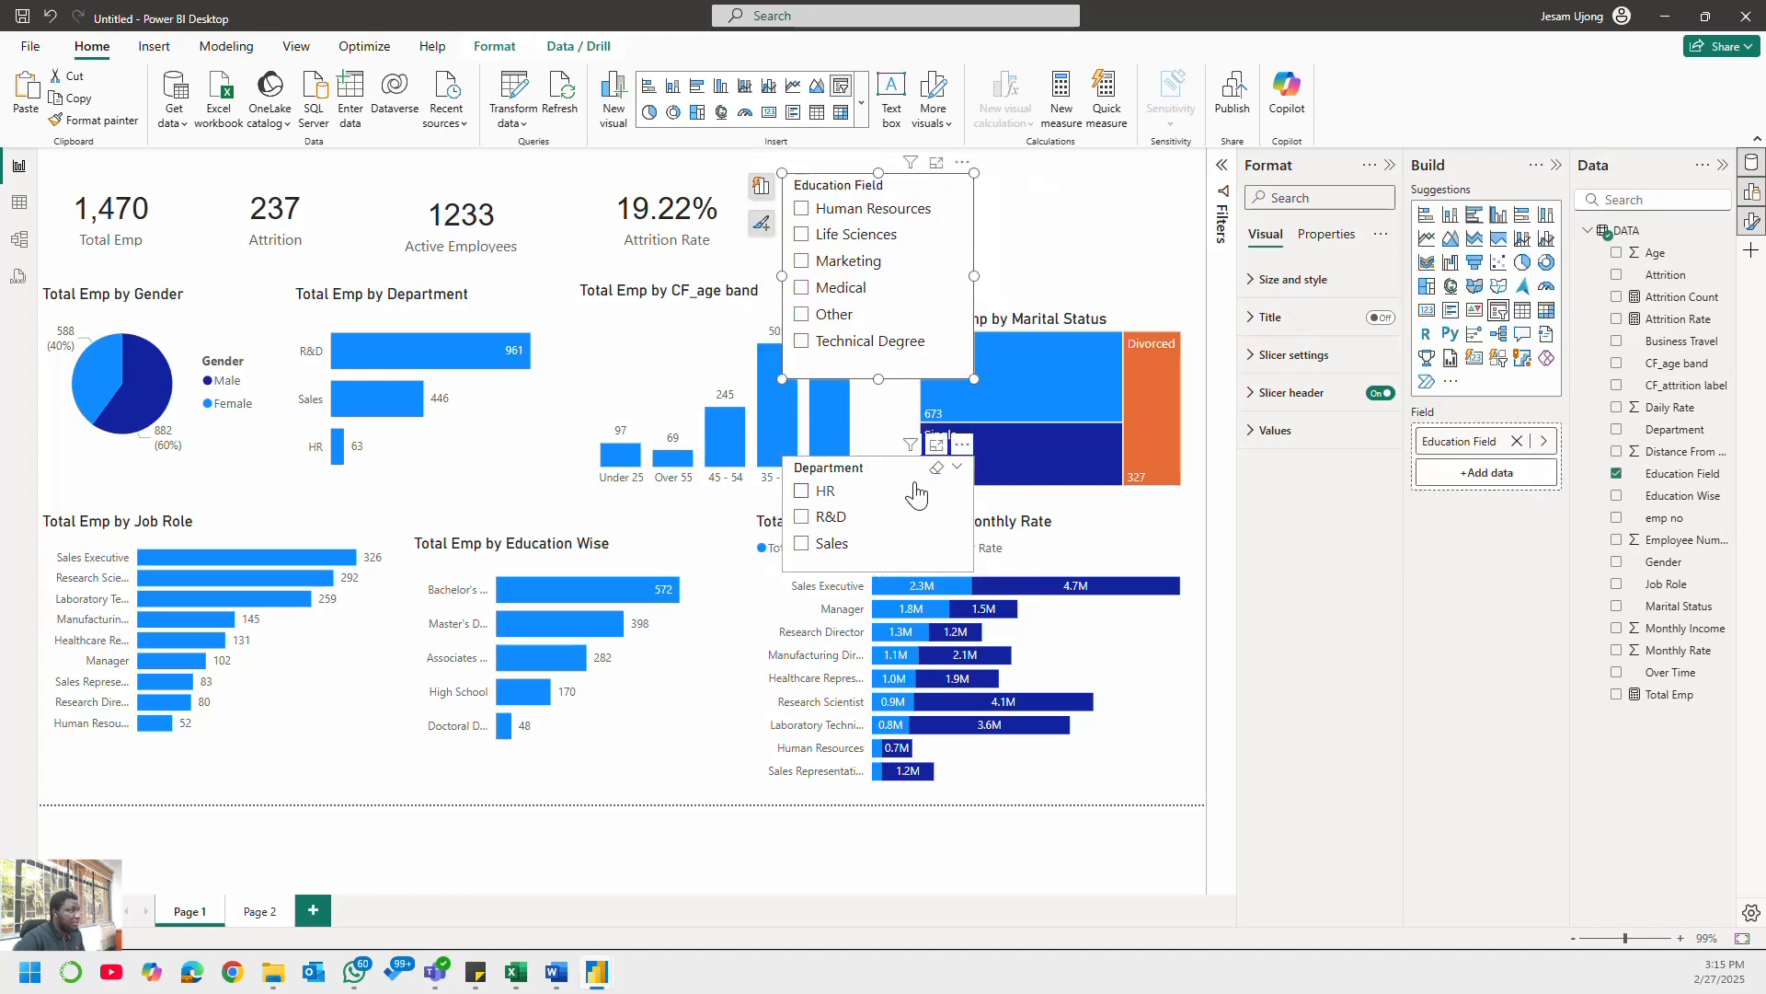
pyautogui.click(1097, 228)
pyautogui.moveTo(857, 476); pyautogui.dragTo(1069, 205)
# - Shorten the Education Field slicer to clear the charts below, and line it up side by side with the Department slicer
pyautogui.click(889, 345)
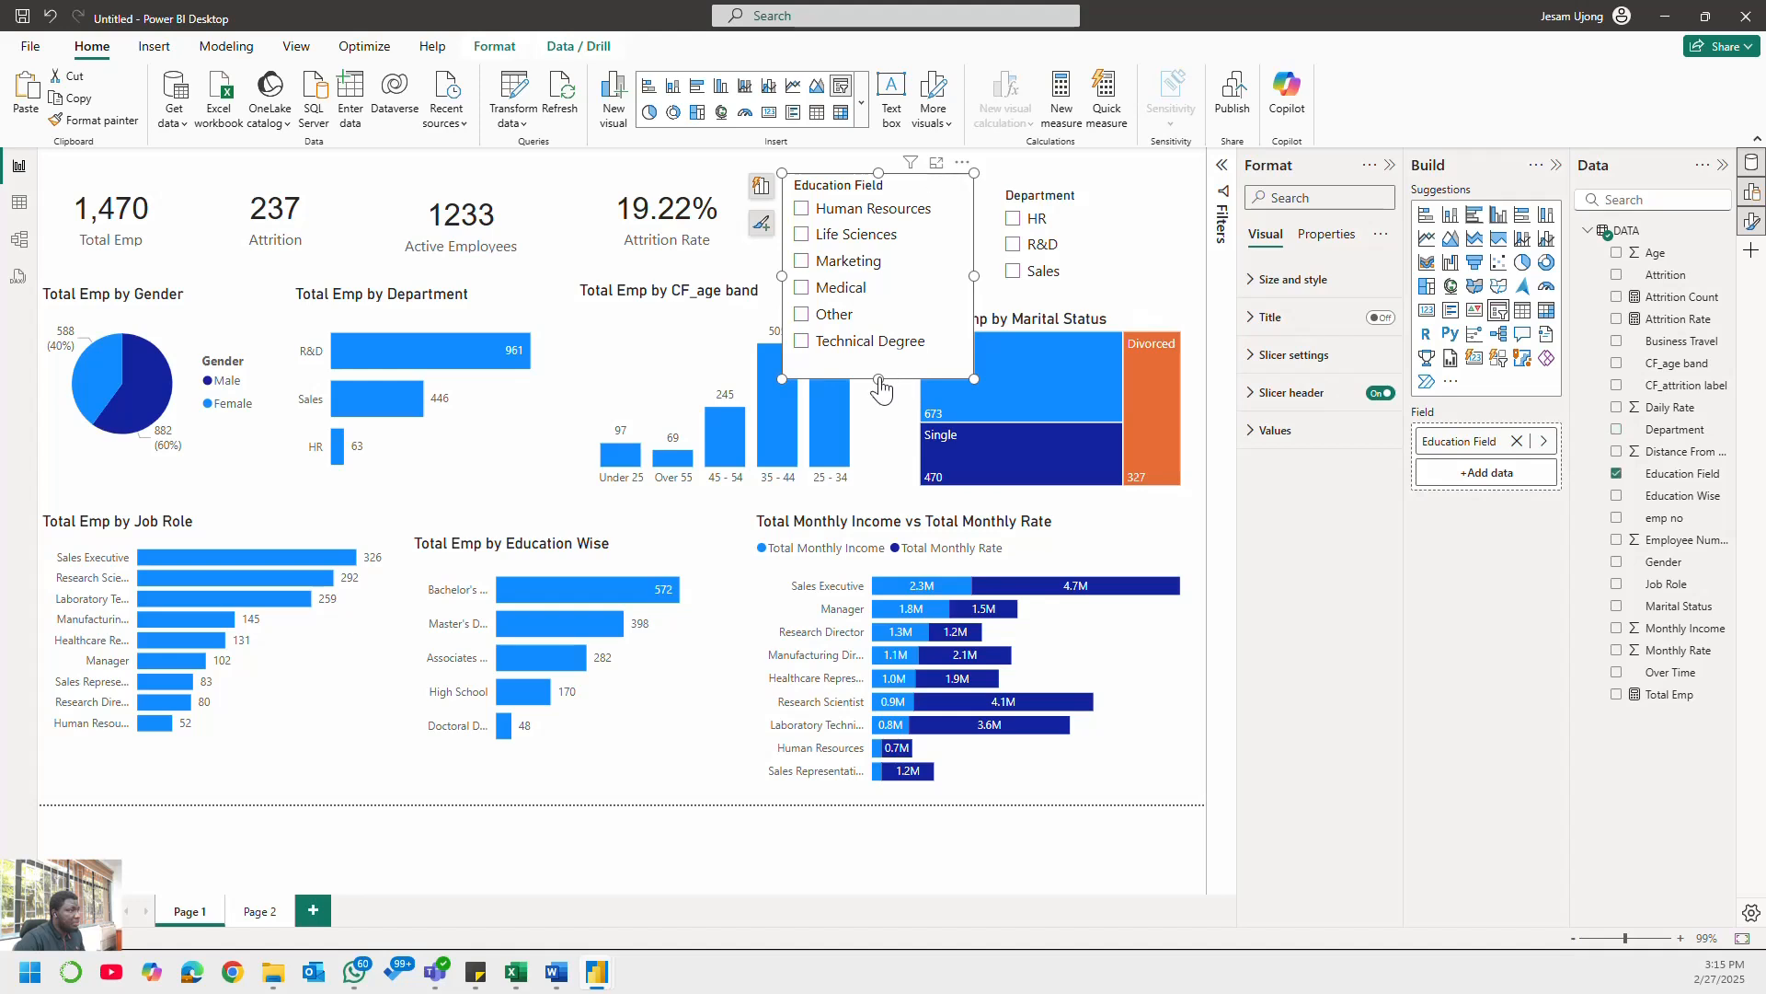
pyautogui.moveTo(906, 377); pyautogui.dragTo(907, 283)
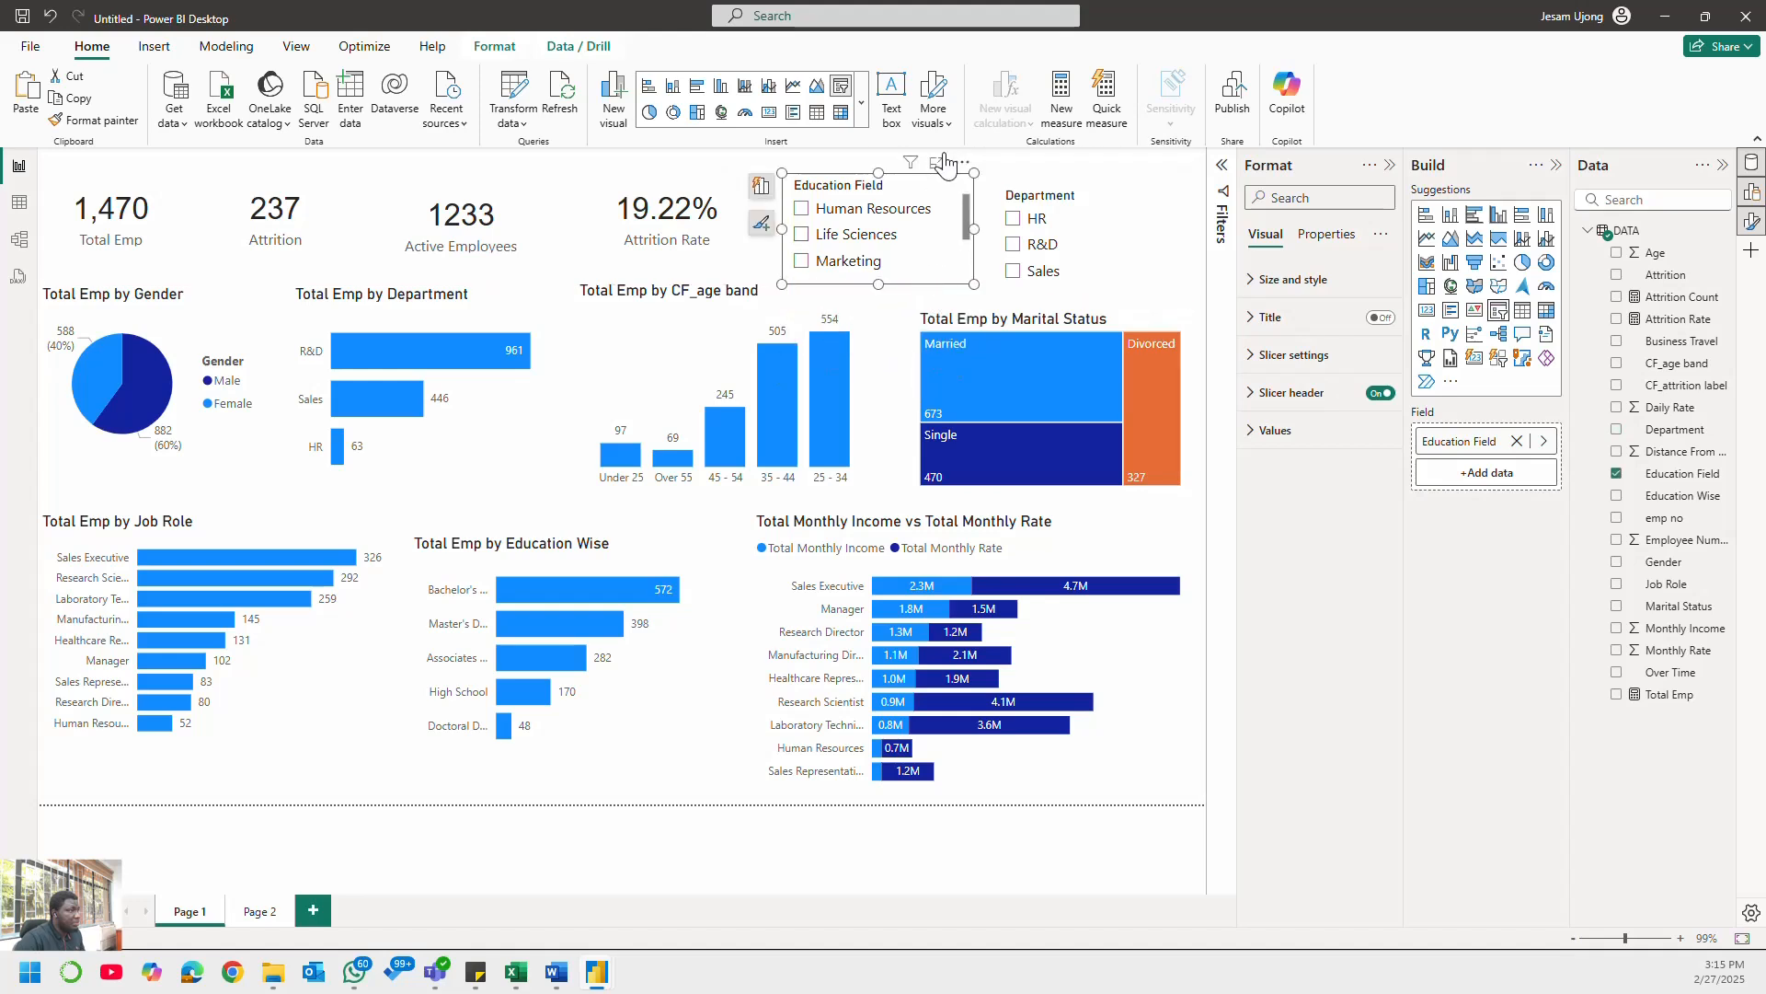
pyautogui.moveTo(901, 183); pyautogui.dragTo(910, 184)
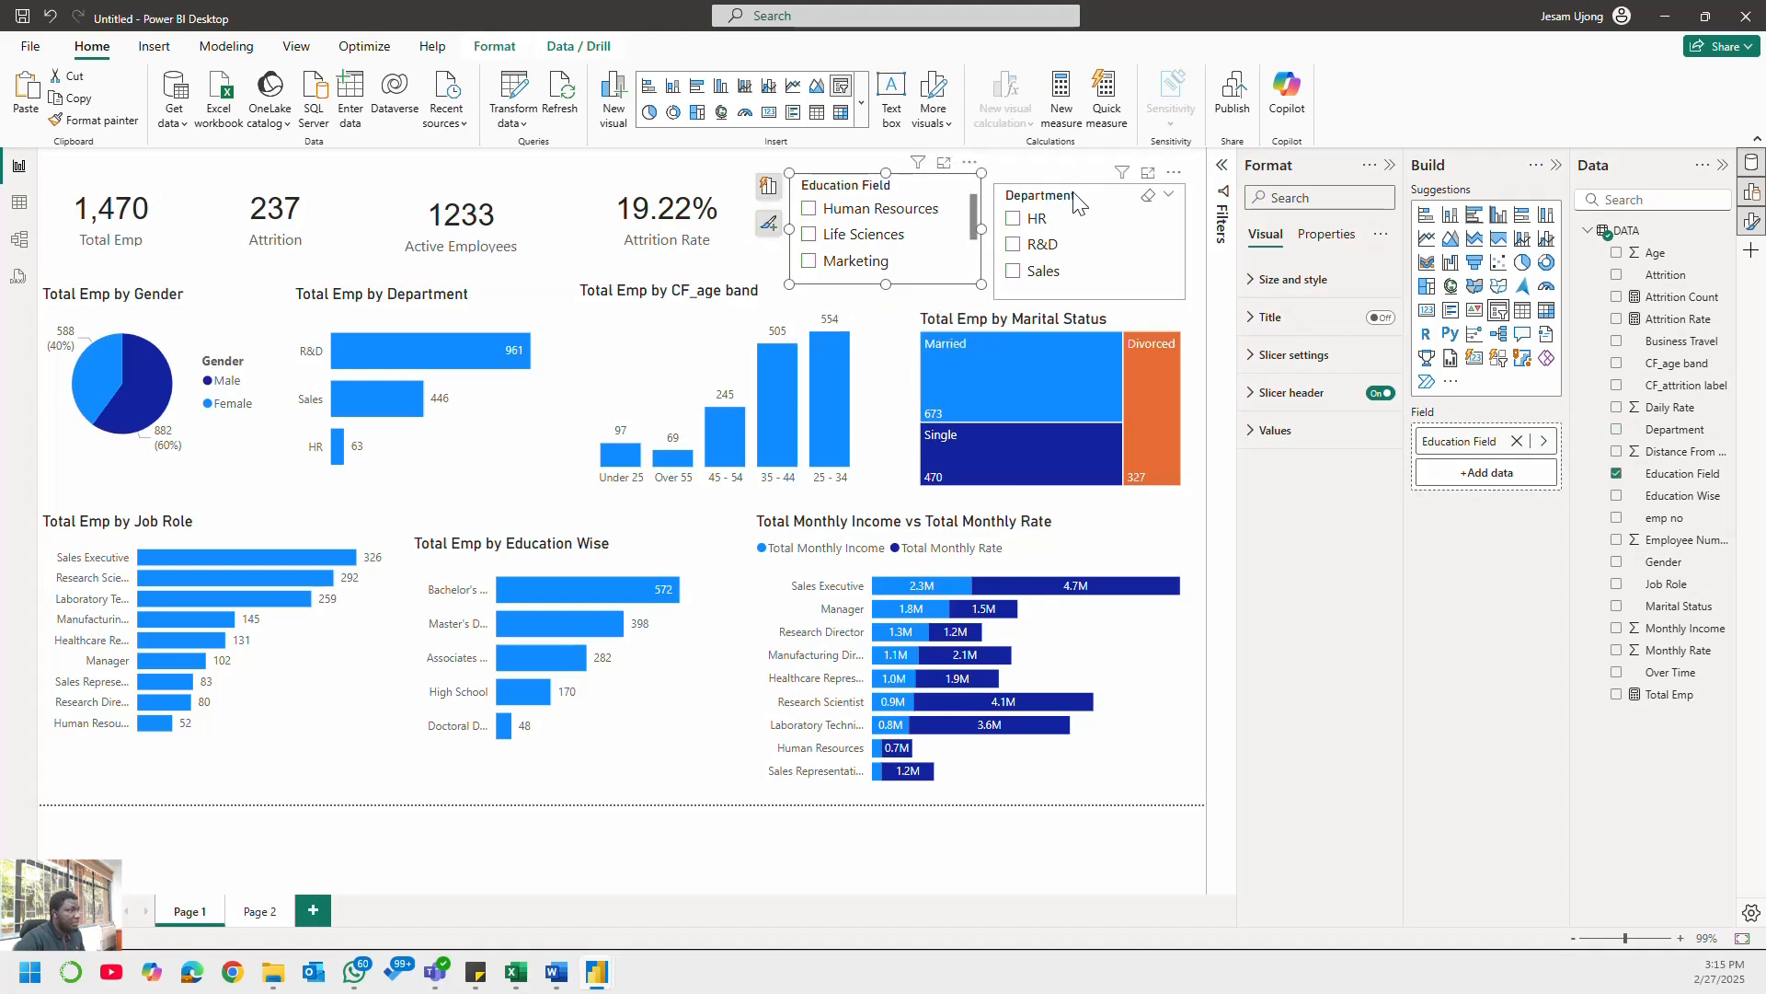
pyautogui.moveTo(1074, 192); pyautogui.dragTo(1095, 179)
pyautogui.moveTo(912, 188); pyautogui.dragTo(920, 192)
pyautogui.scroll(-2, 934, 249)
pyautogui.scroll(2, 939, 256)
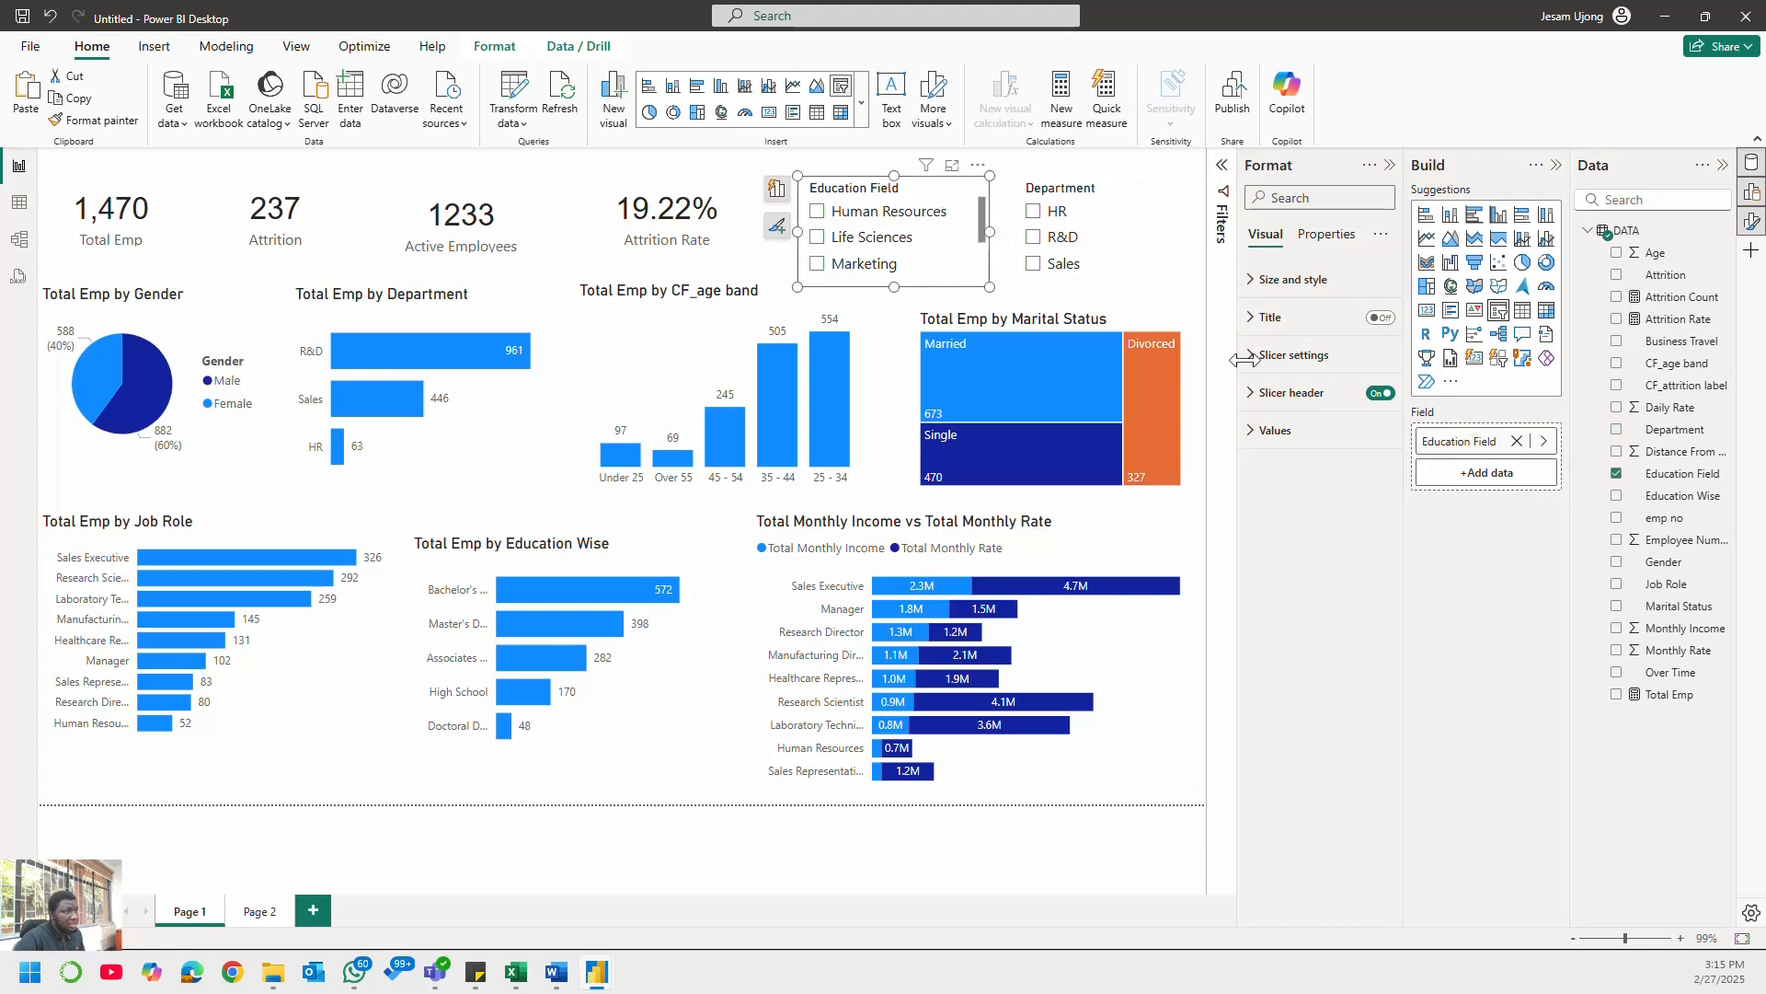
# - Set the Education Field slicer's style to Dropdown
pyautogui.click(1288, 355)
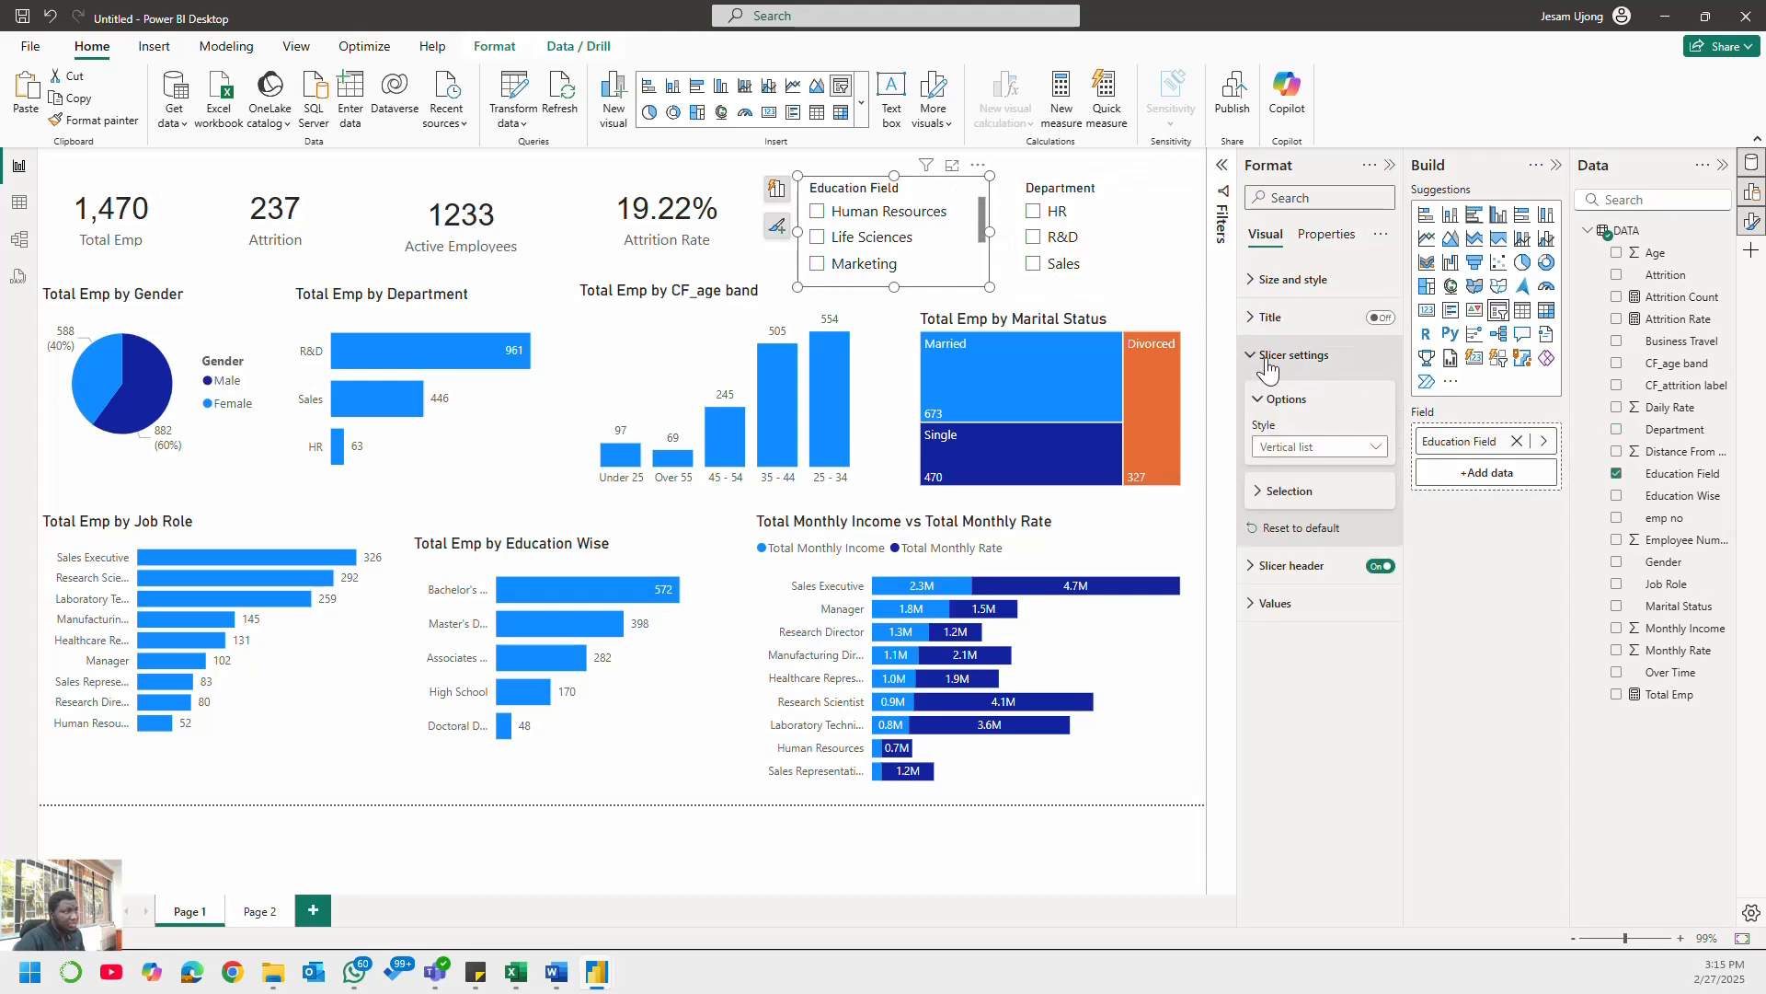
pyautogui.click(1315, 448)
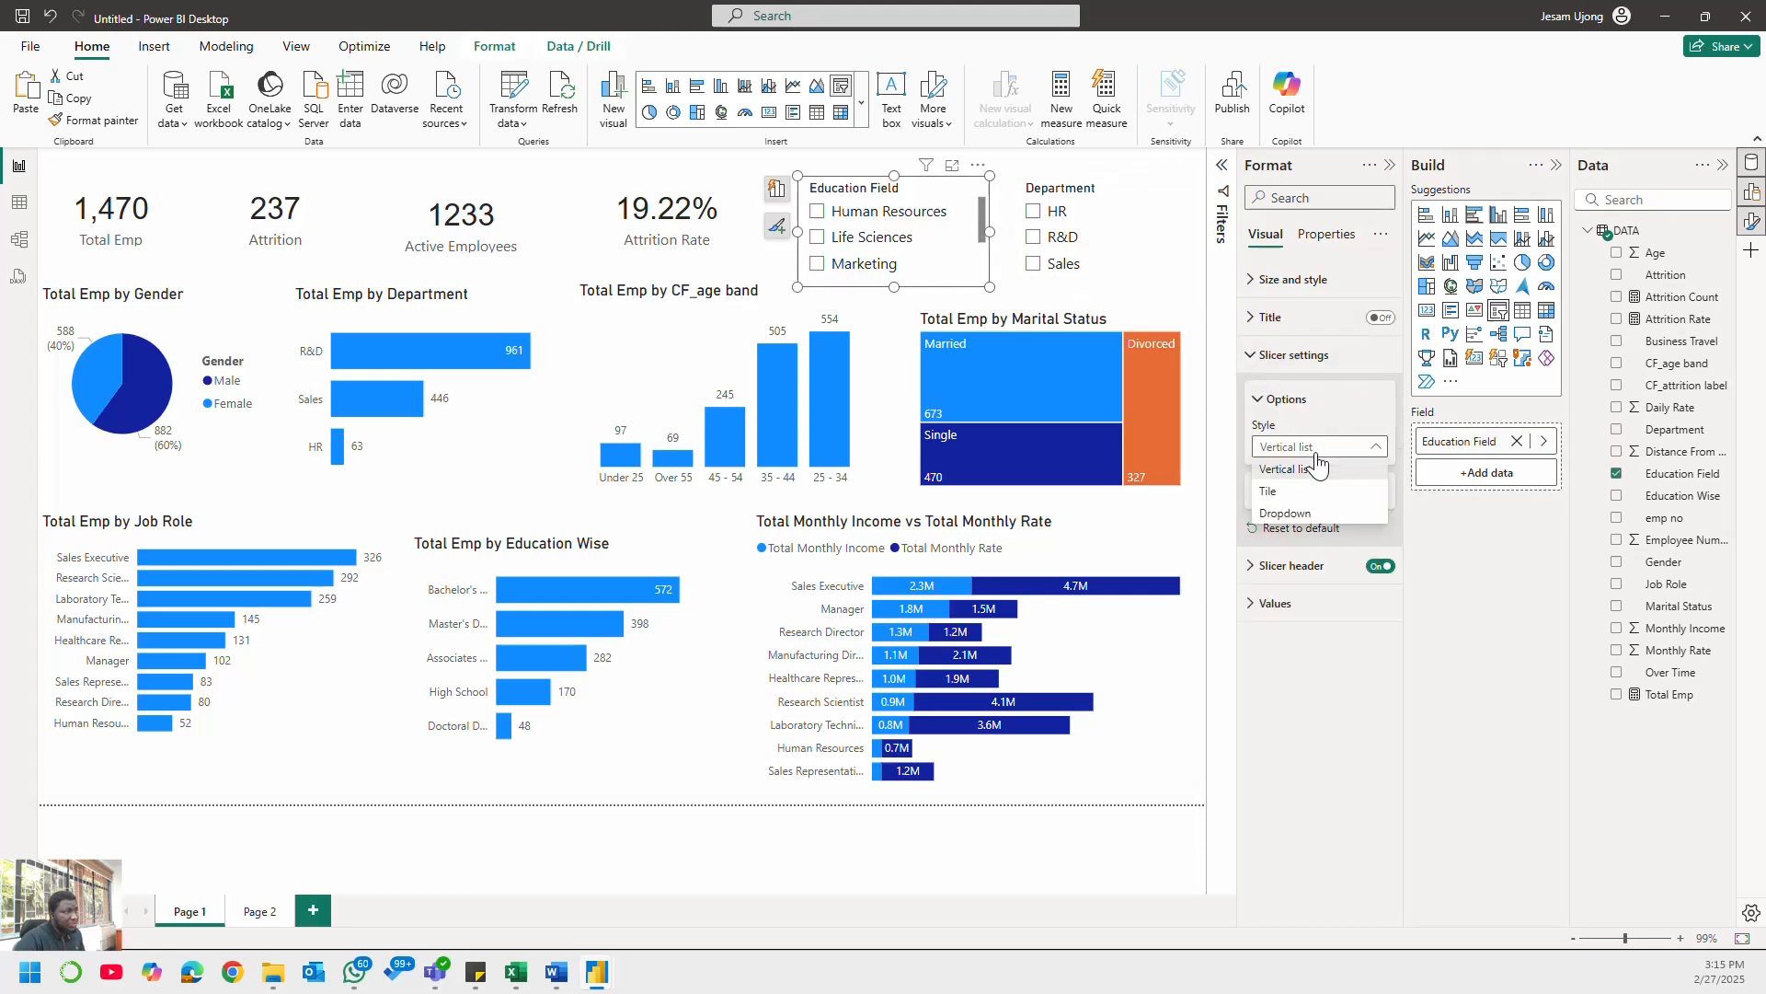
pyautogui.click(1299, 513)
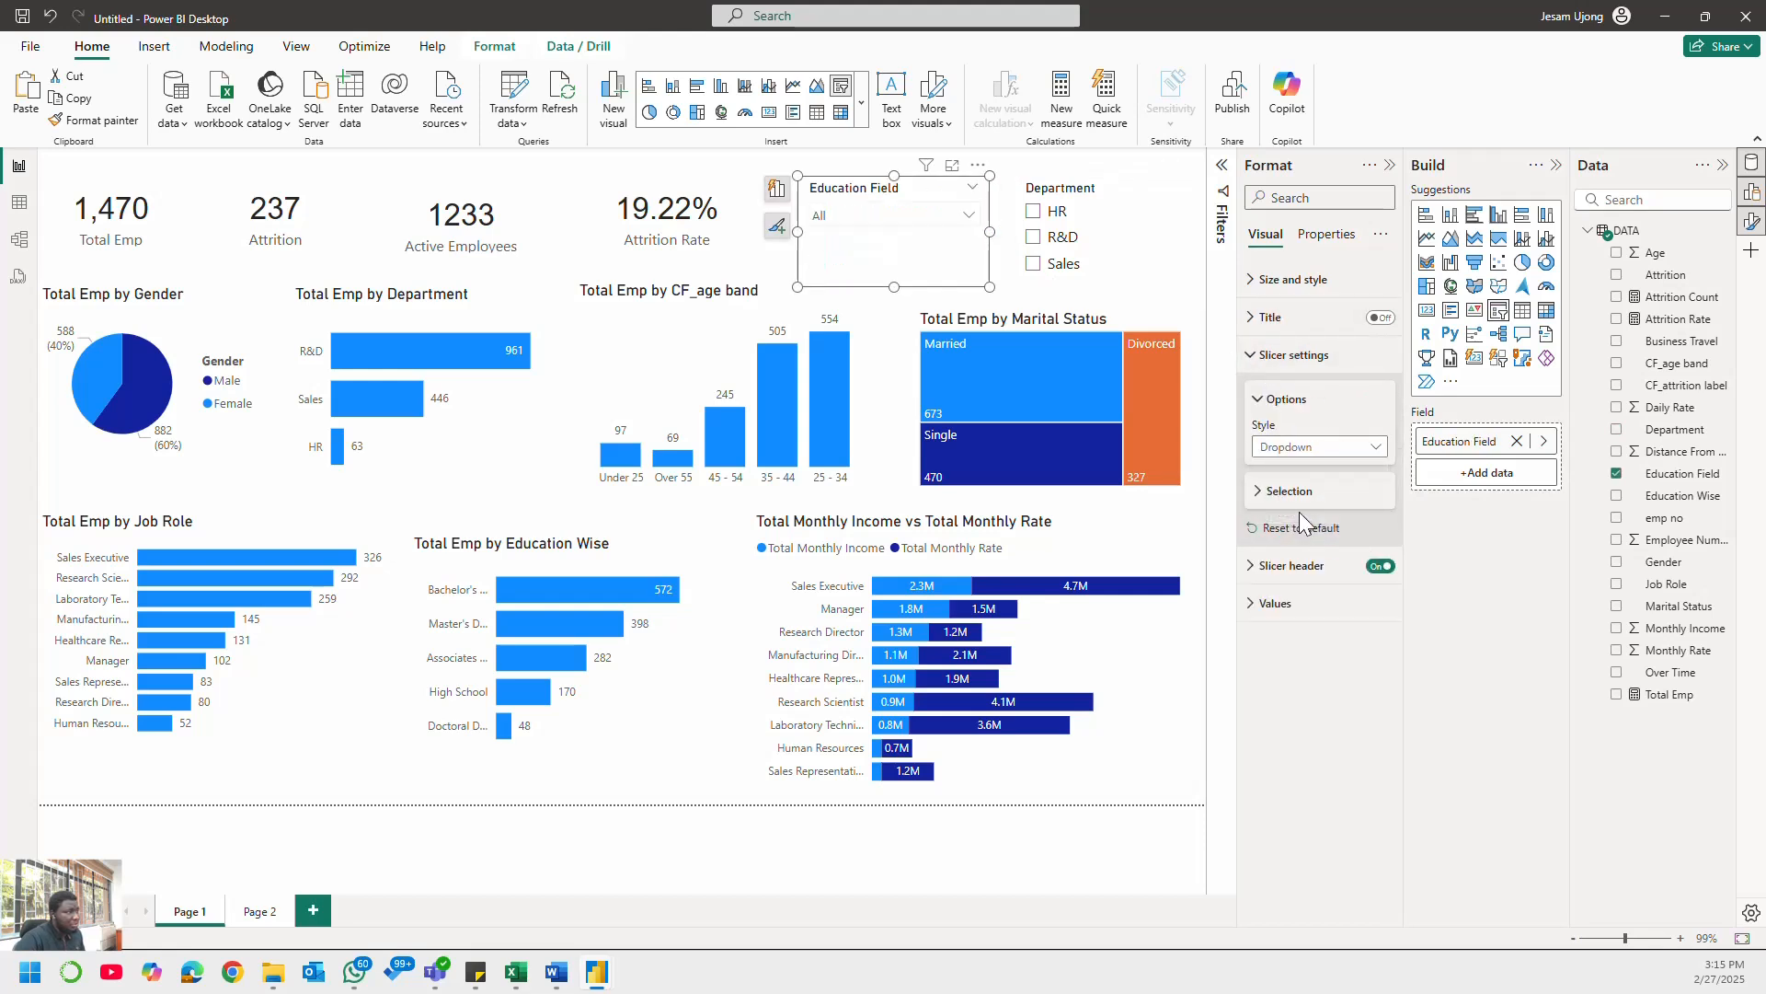
# - Set the Department slicer's style to Dropdown
pyautogui.click(1109, 267)
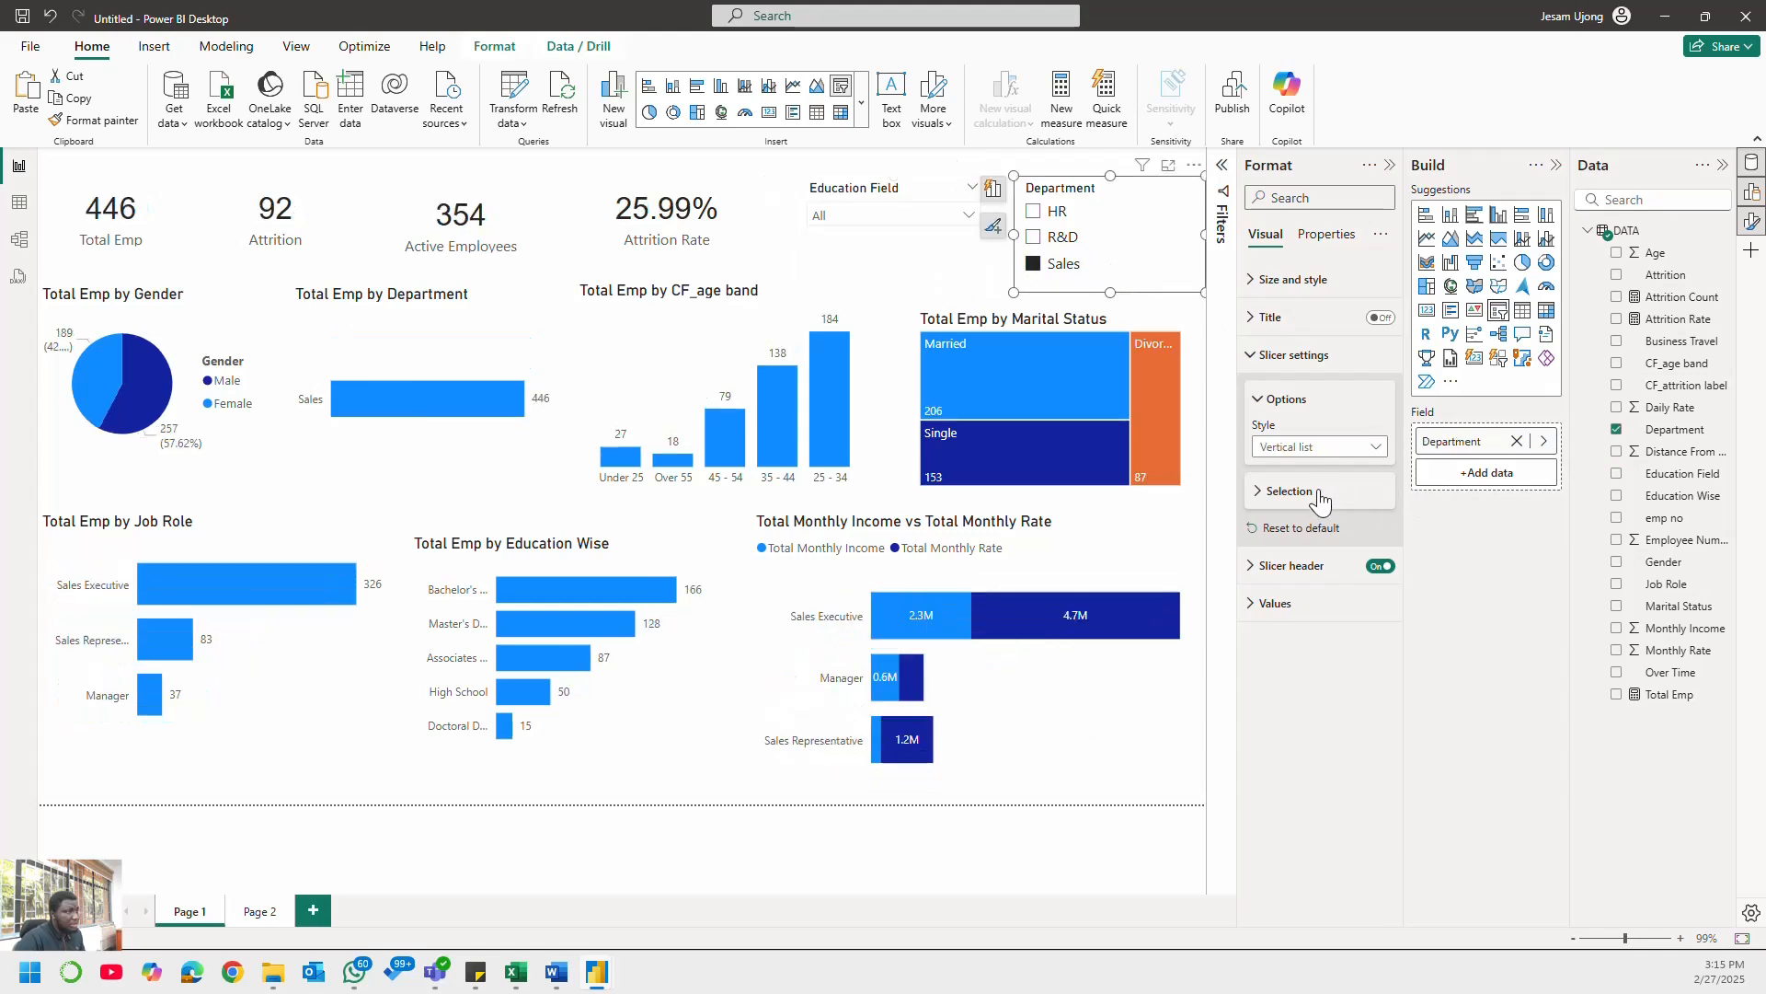
pyautogui.click(1325, 448)
pyautogui.click(1299, 514)
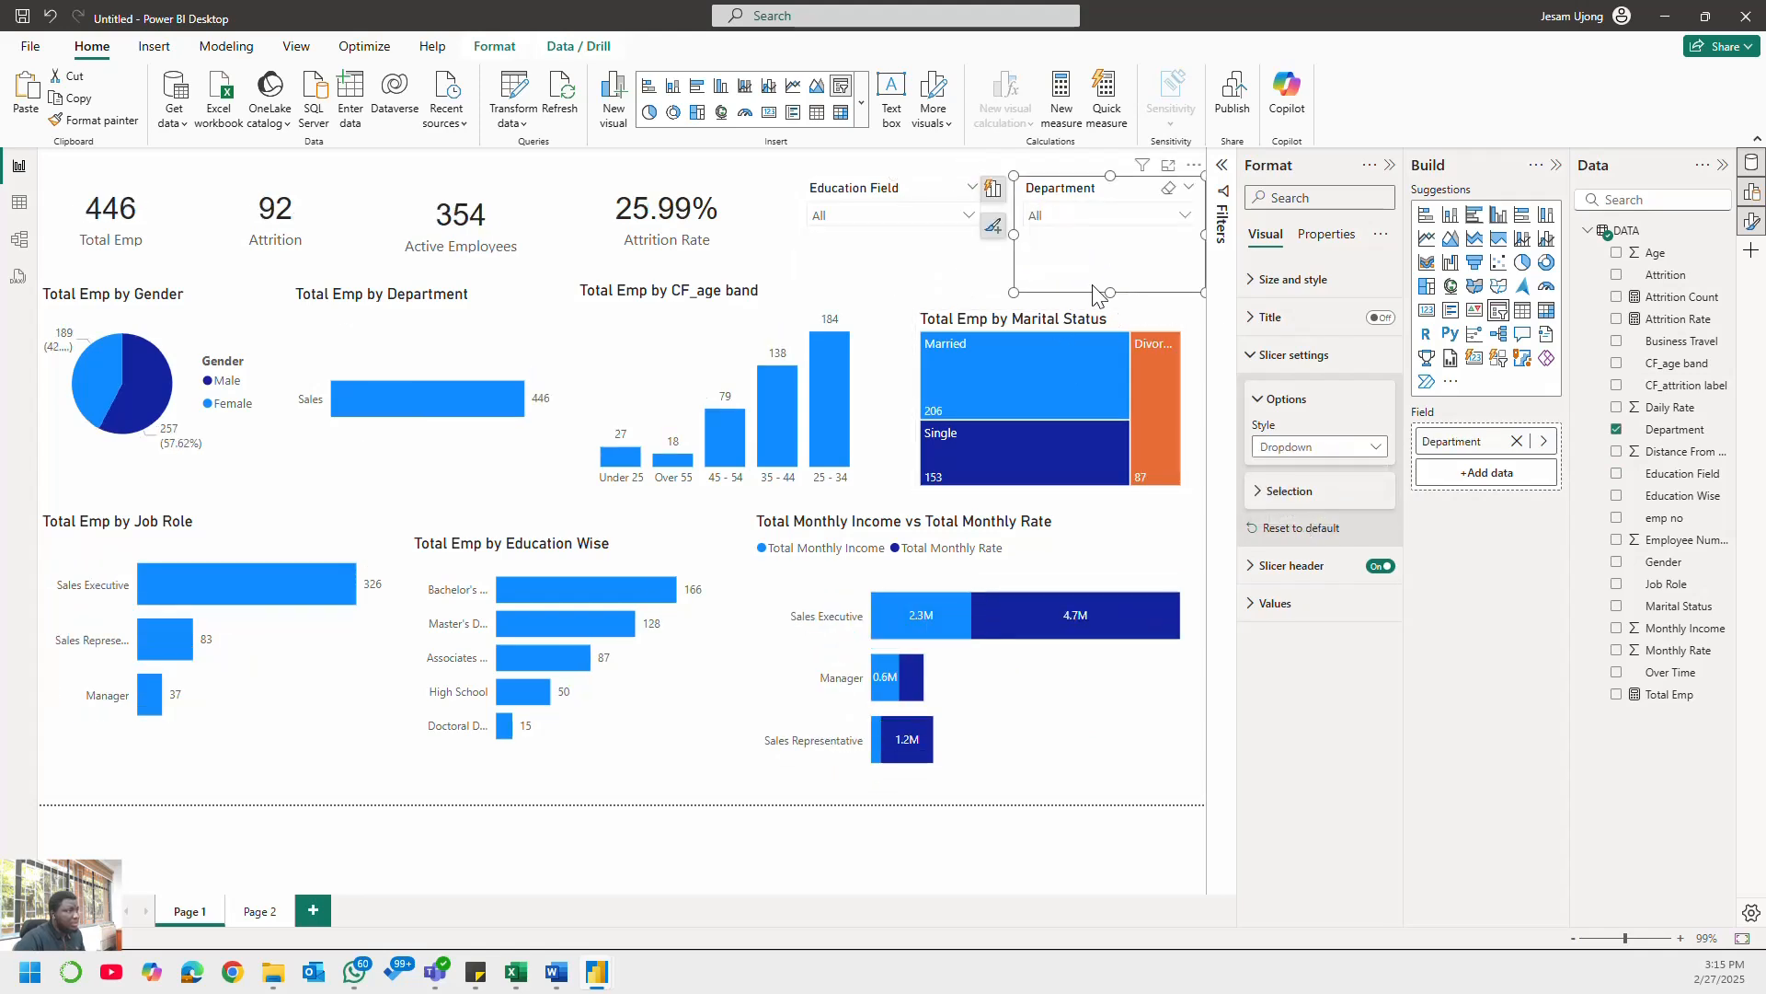
# - Reduce the height of the Department and Education Field slicers to fit their dropdowns in the card row
pyautogui.moveTo(1113, 291); pyautogui.dragTo(1112, 249)
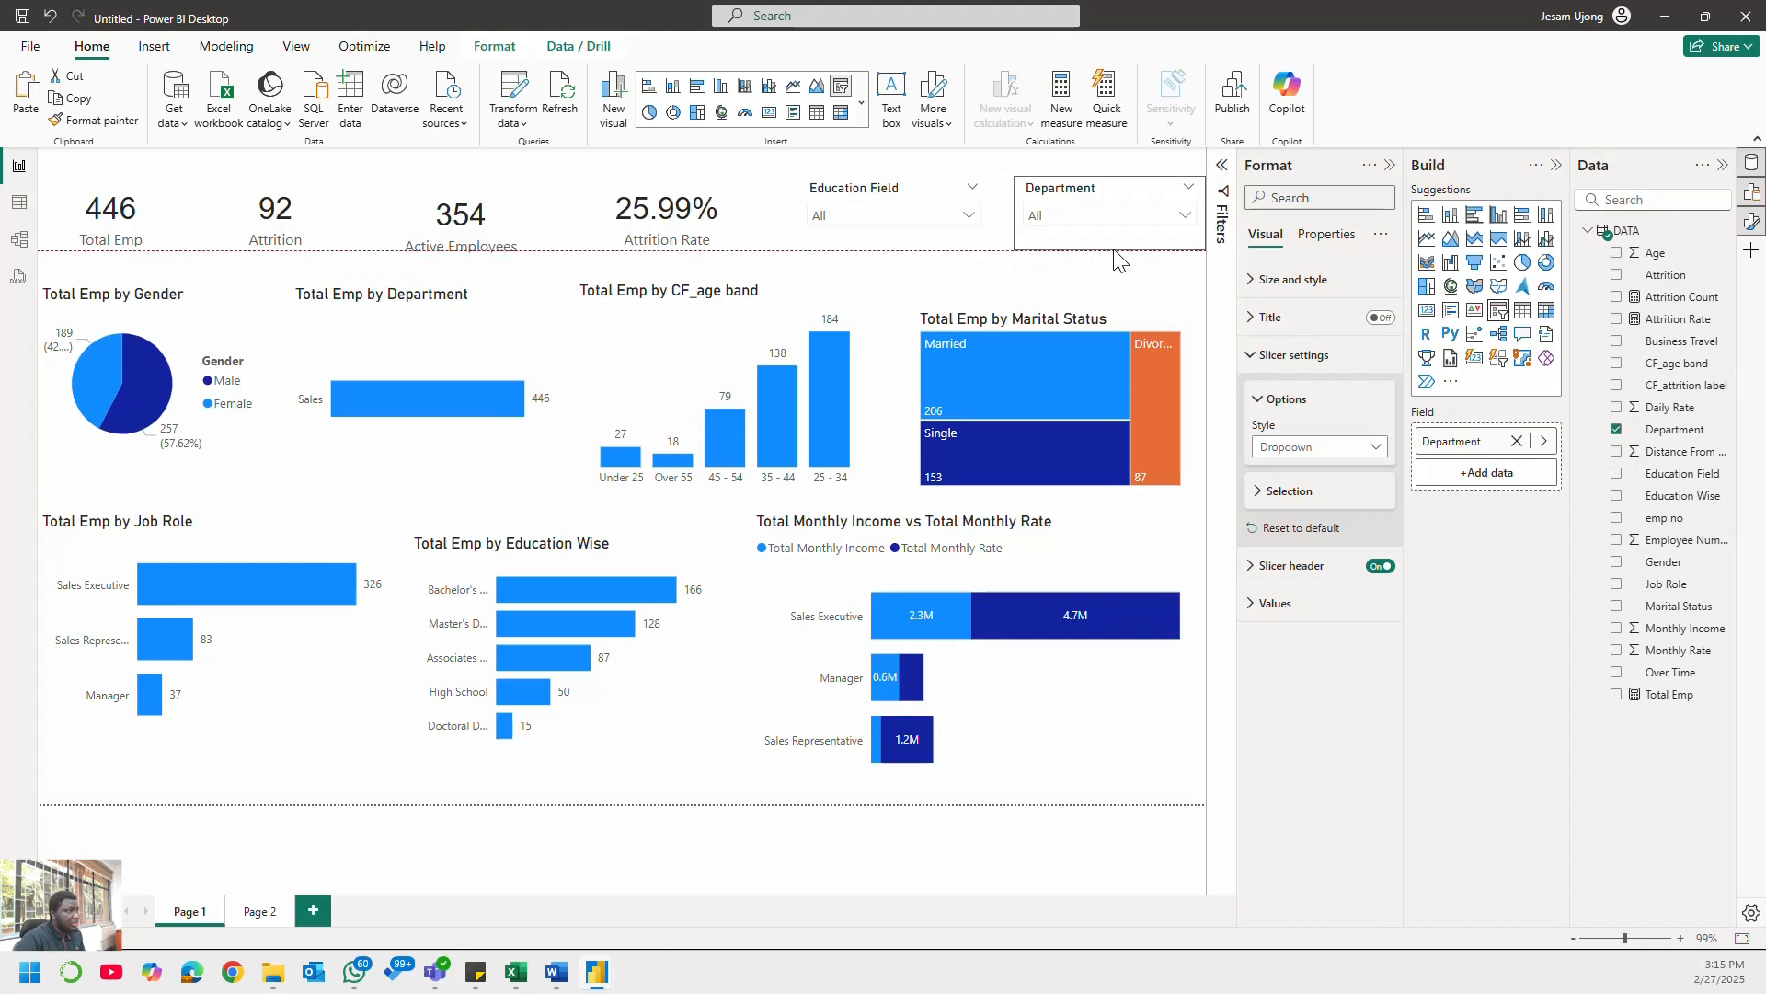
pyautogui.click(952, 254)
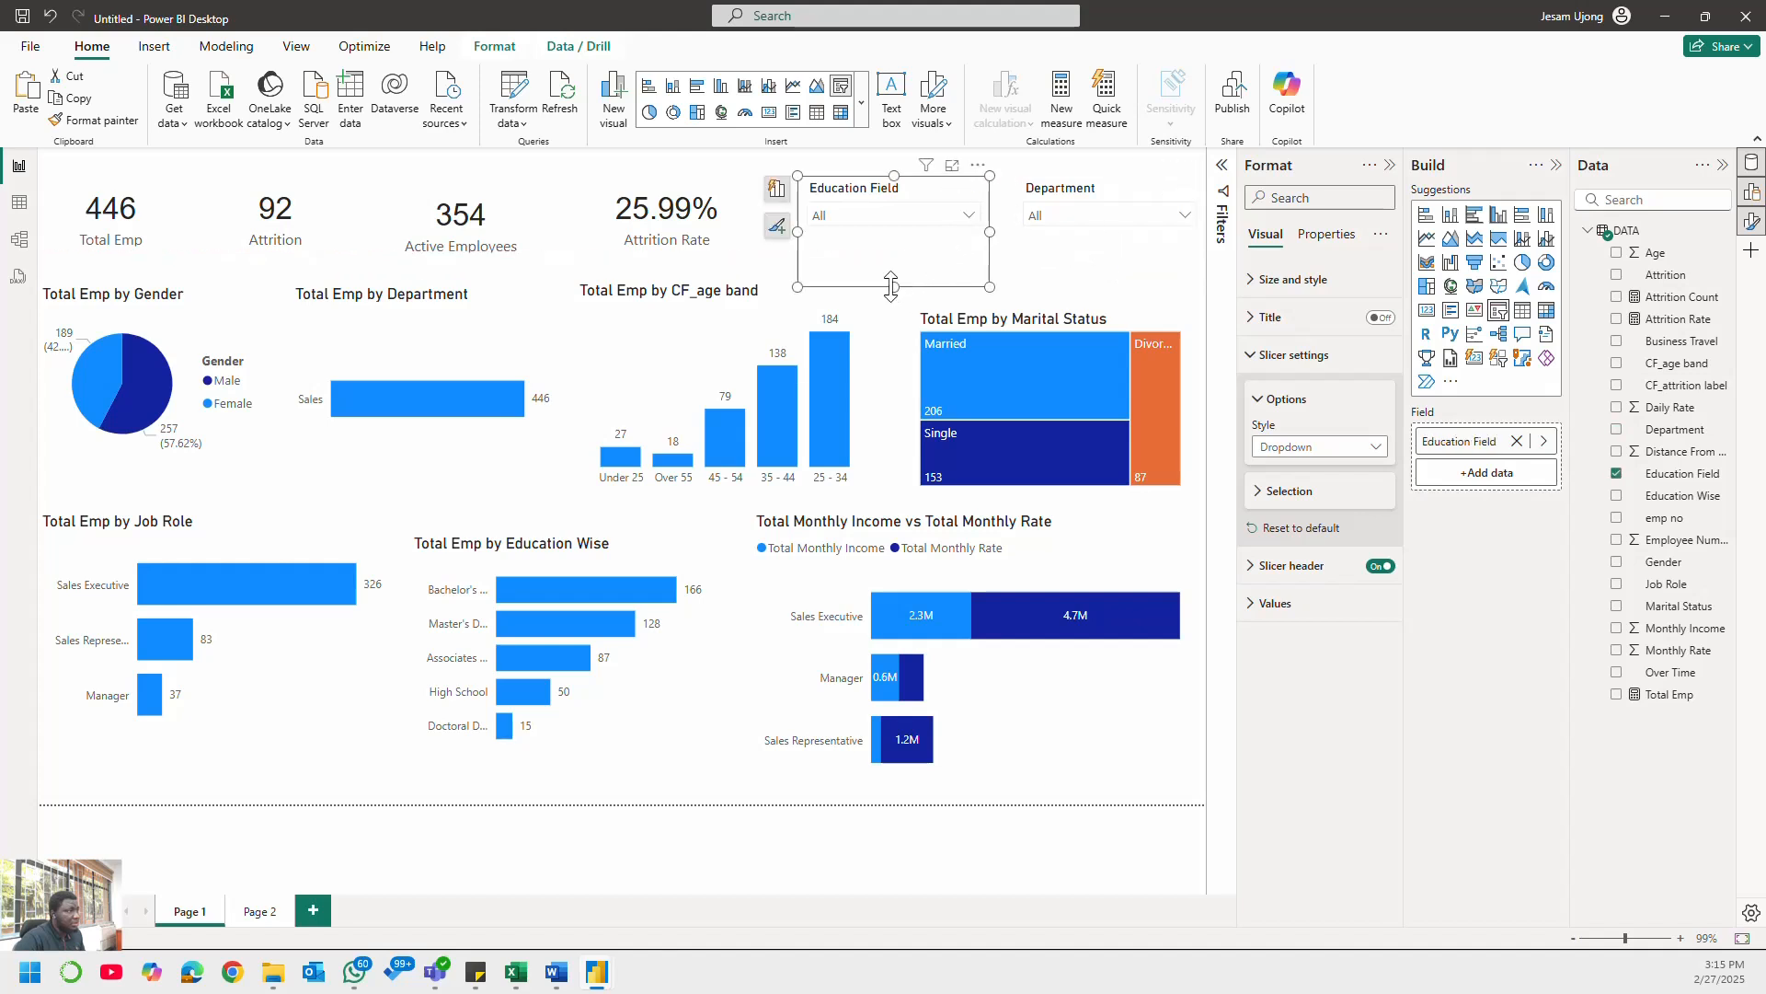
pyautogui.moveTo(891, 286); pyautogui.dragTo(906, 250)
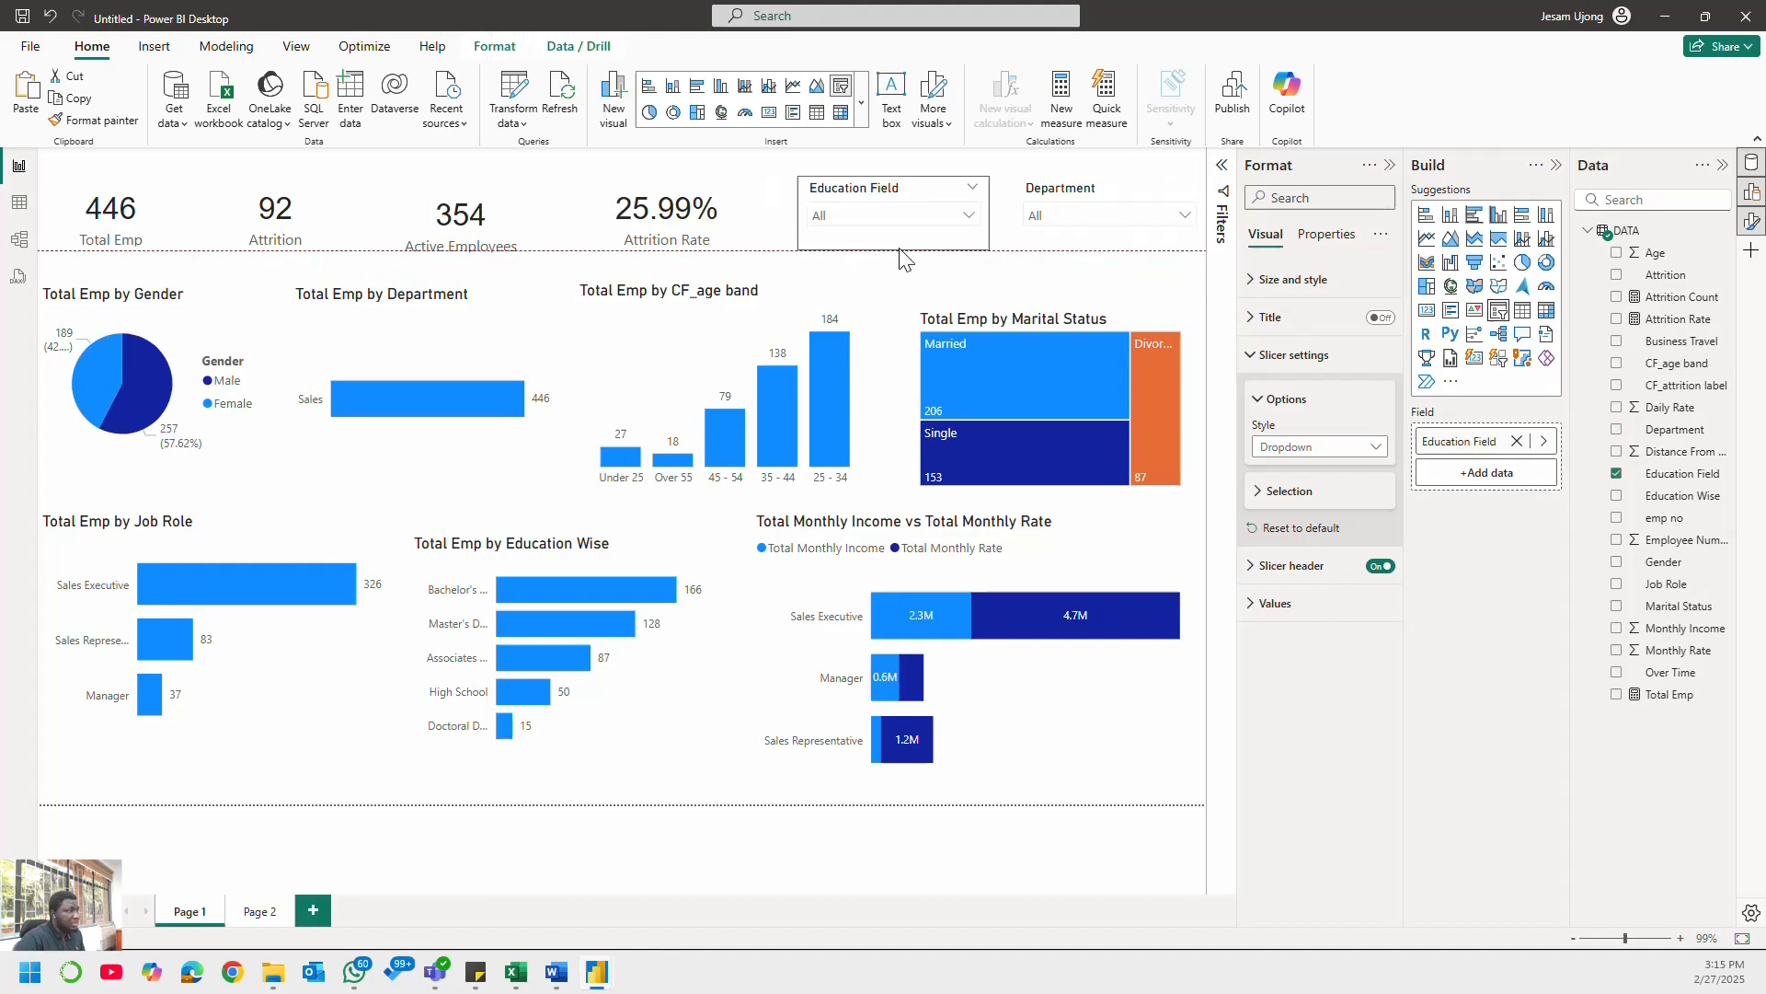
pyautogui.click(1139, 248)
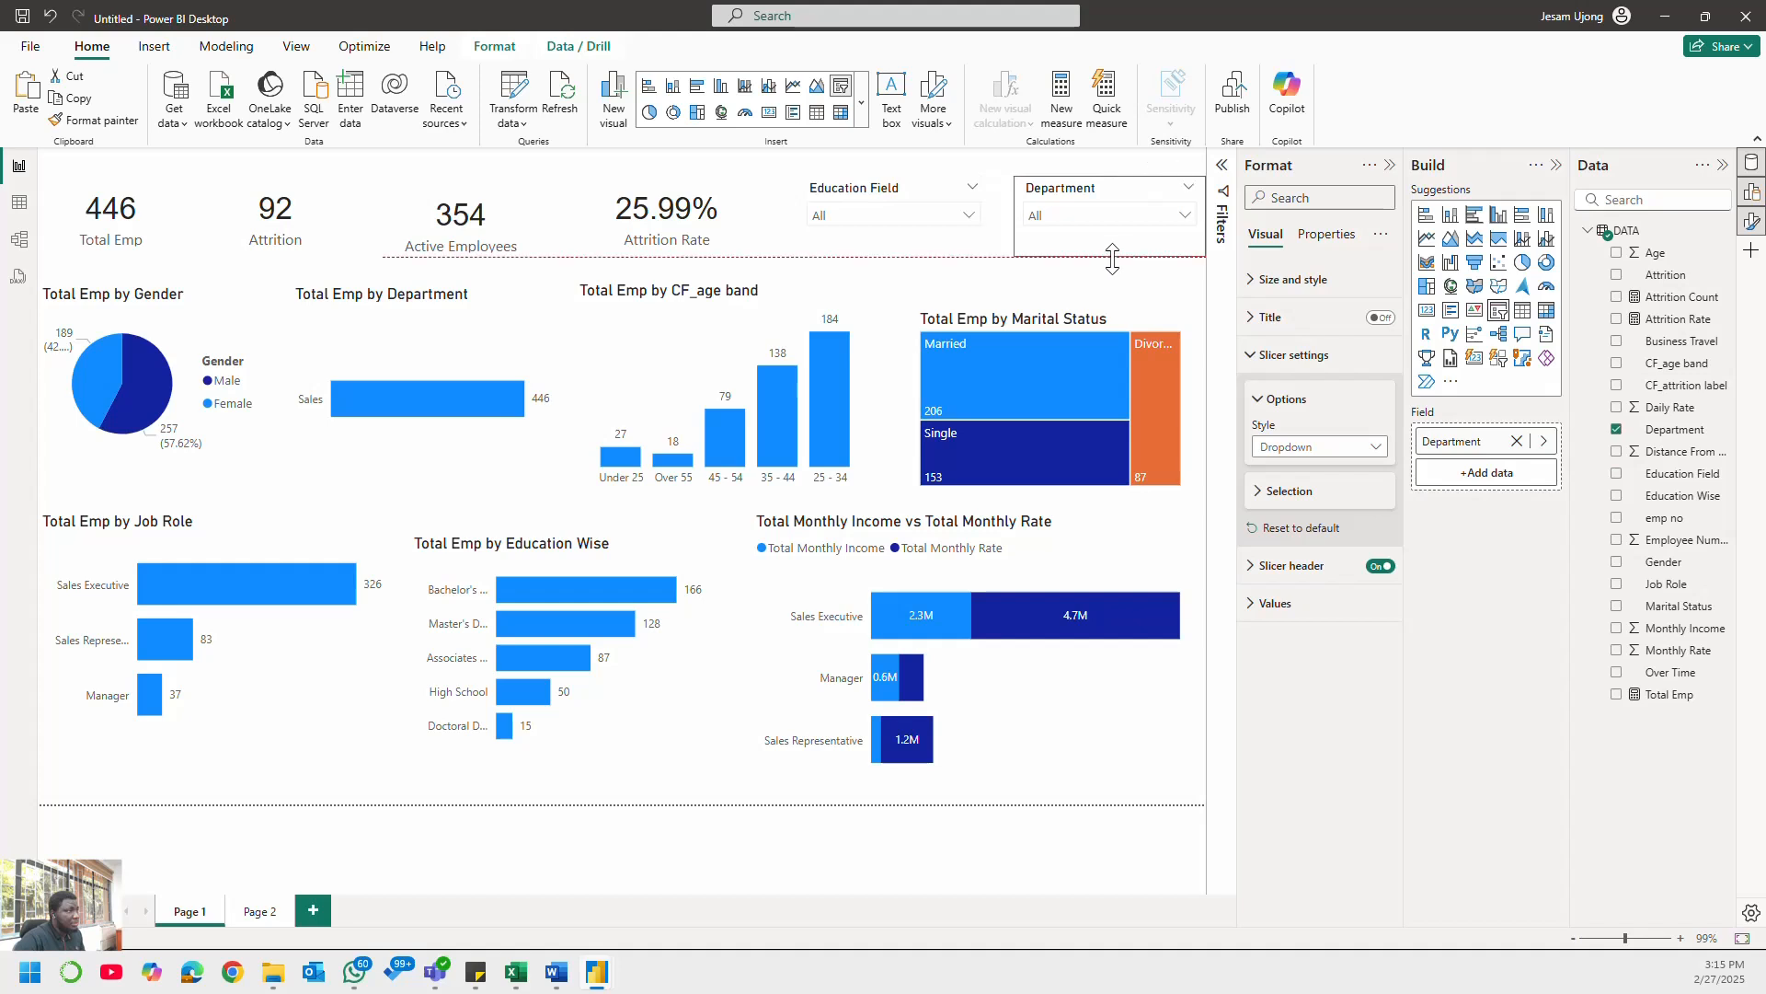
# - Filter the dashboard to Human Resources with the Education Field slicer
pyautogui.click(931, 245)
pyautogui.click(962, 218)
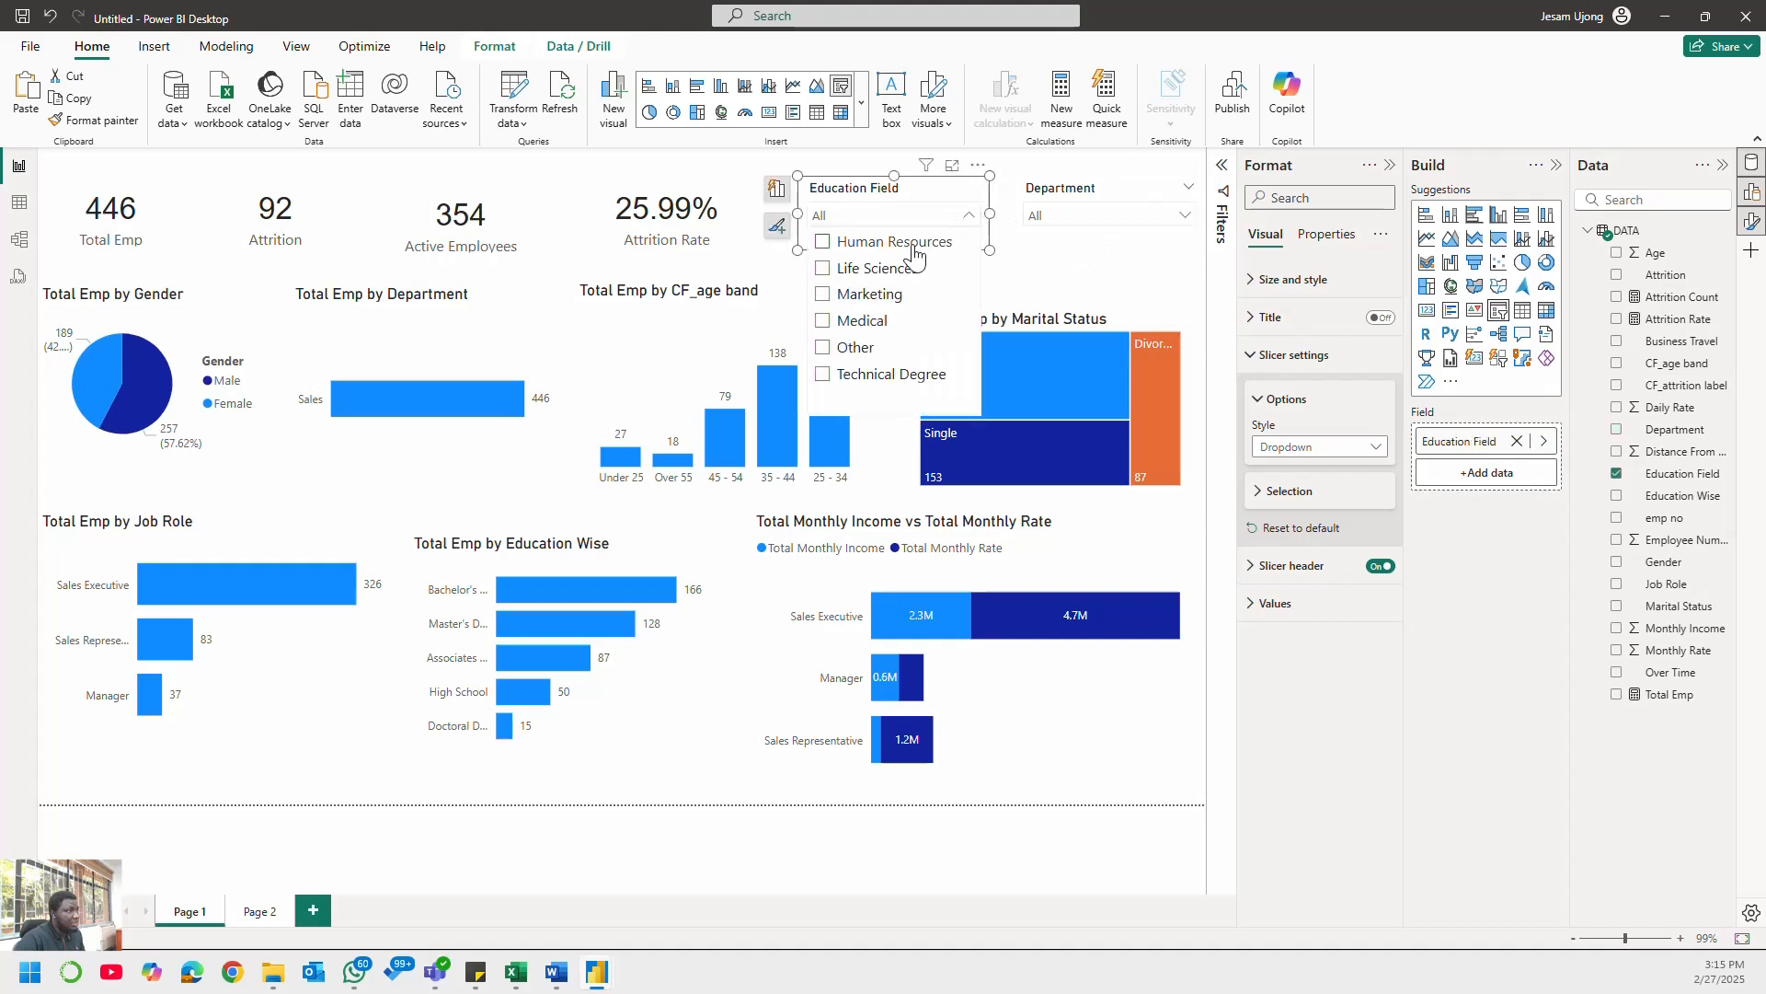
pyautogui.click(824, 243)
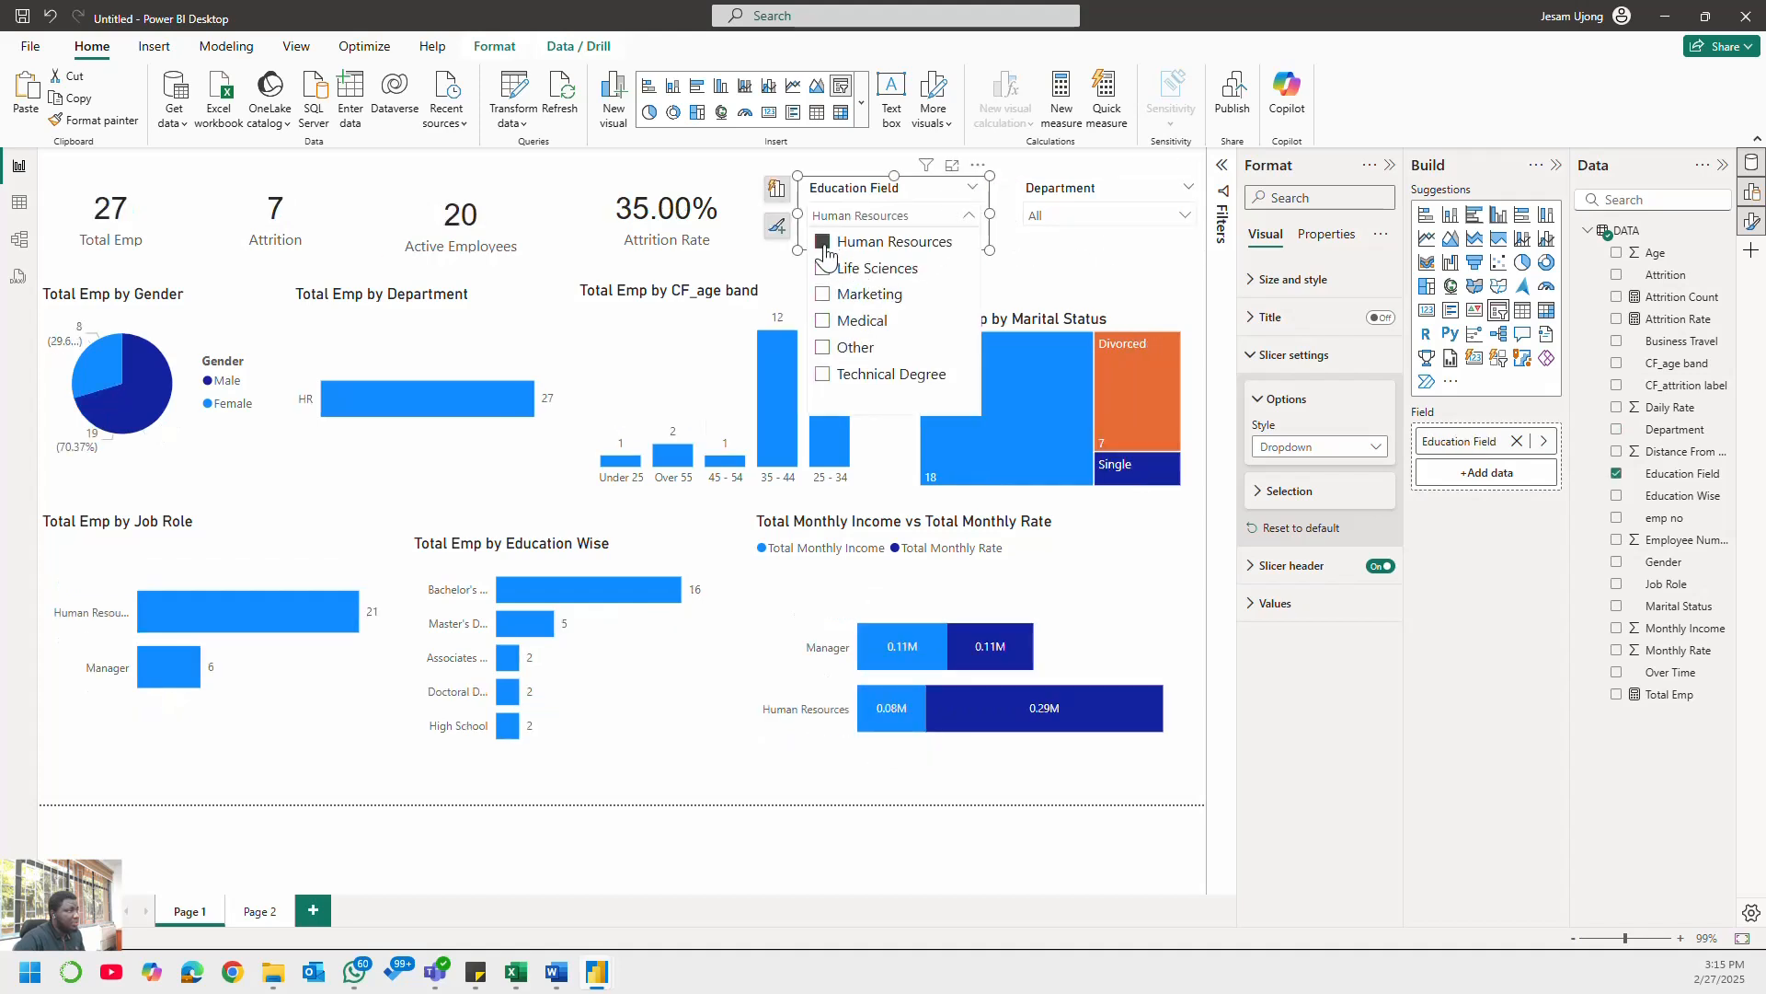
# - Test the Education Field slicer by filtering to each option from Life Sciences through Technical Degree, ending with its filter cleared
pyautogui.click(825, 268)
pyautogui.click(825, 294)
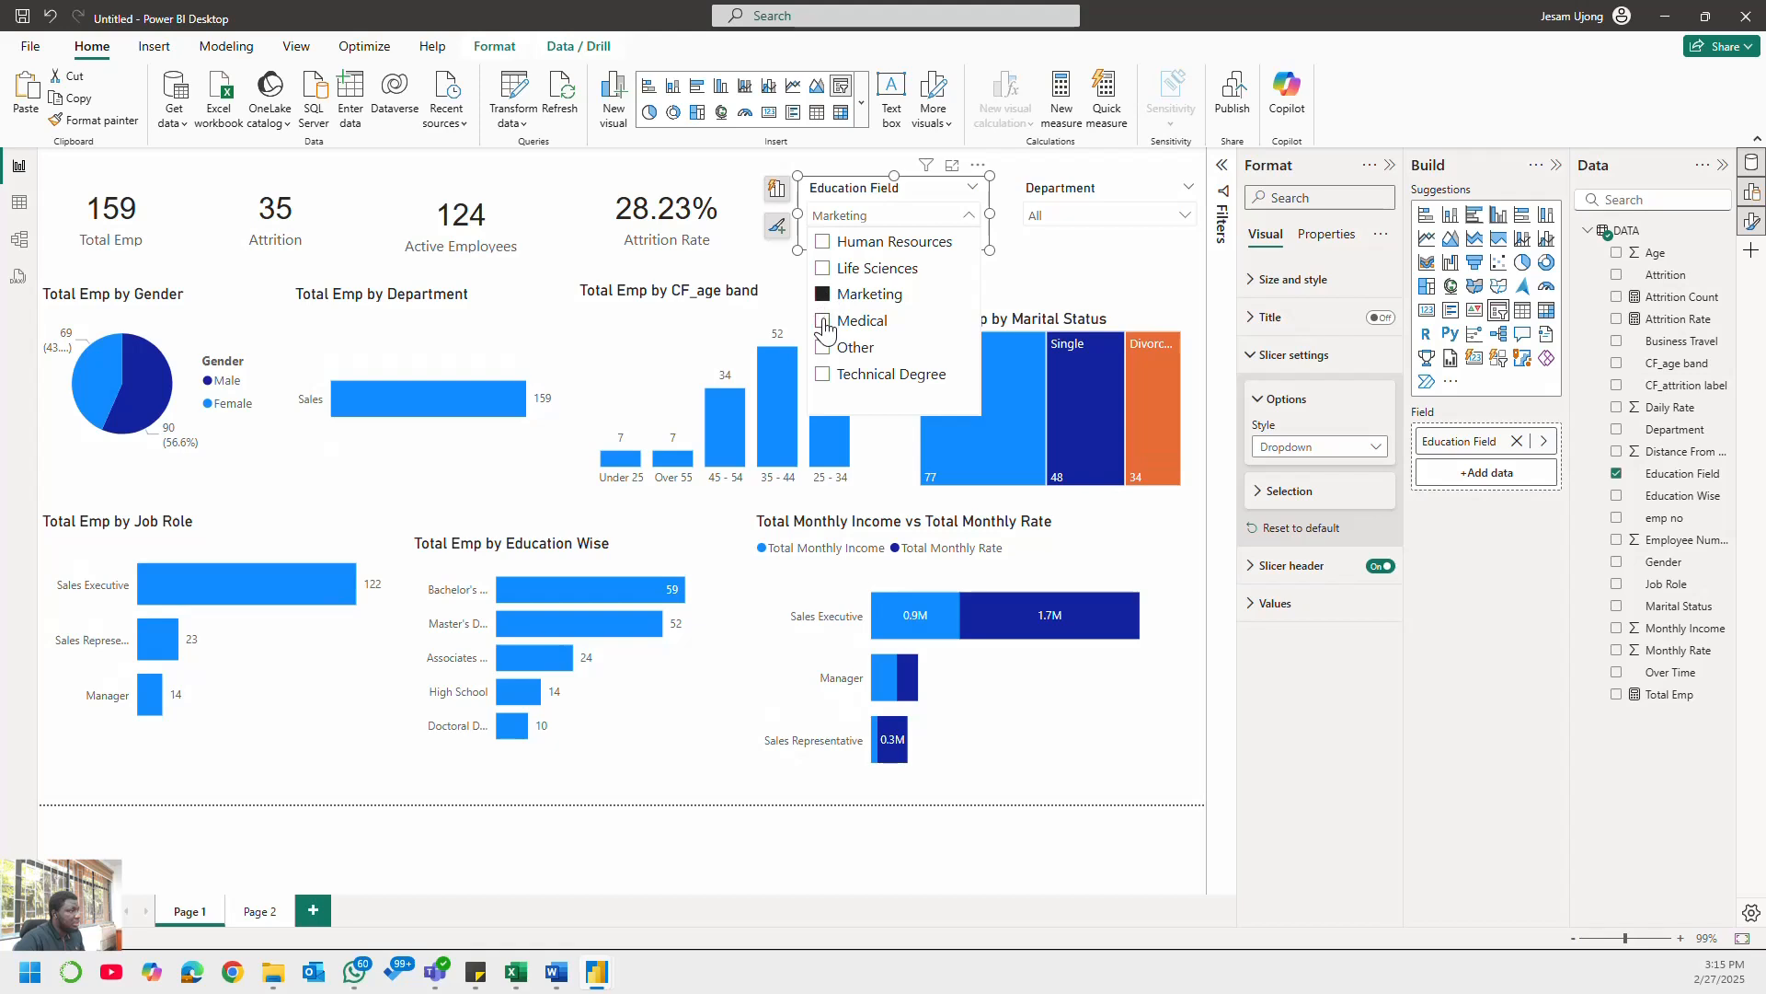
pyautogui.click(826, 322)
pyautogui.click(825, 347)
pyautogui.click(826, 373)
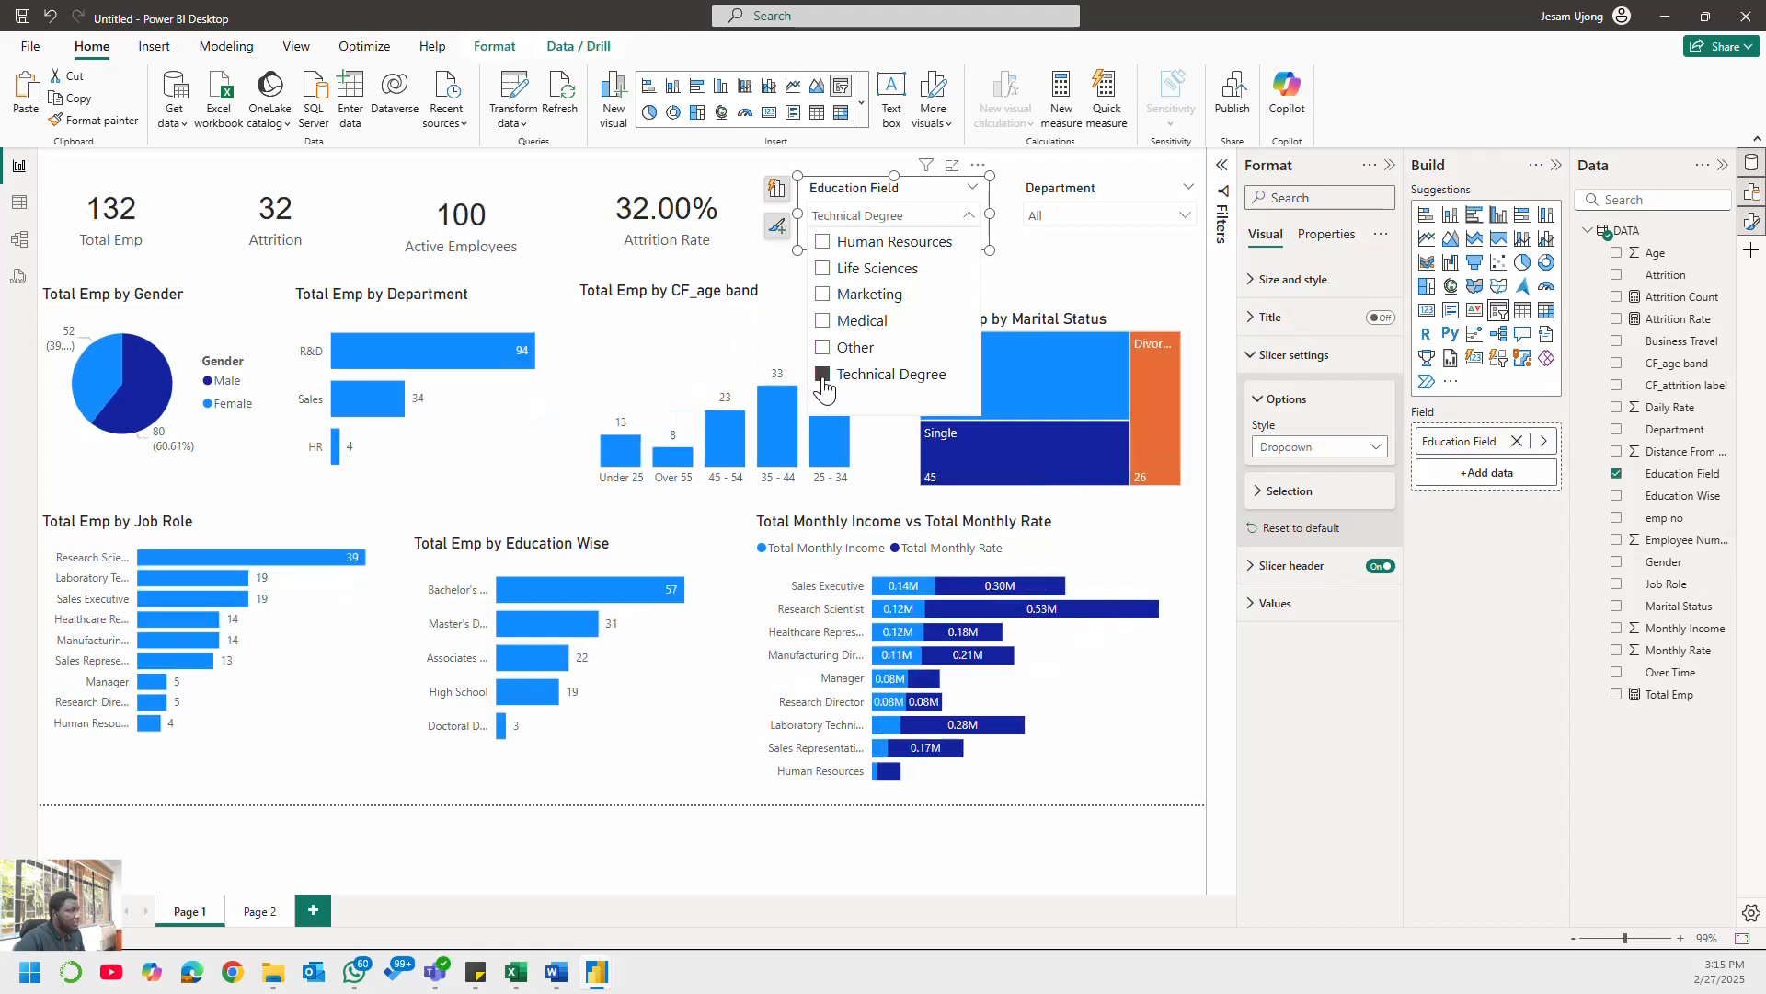
pyautogui.click(823, 376)
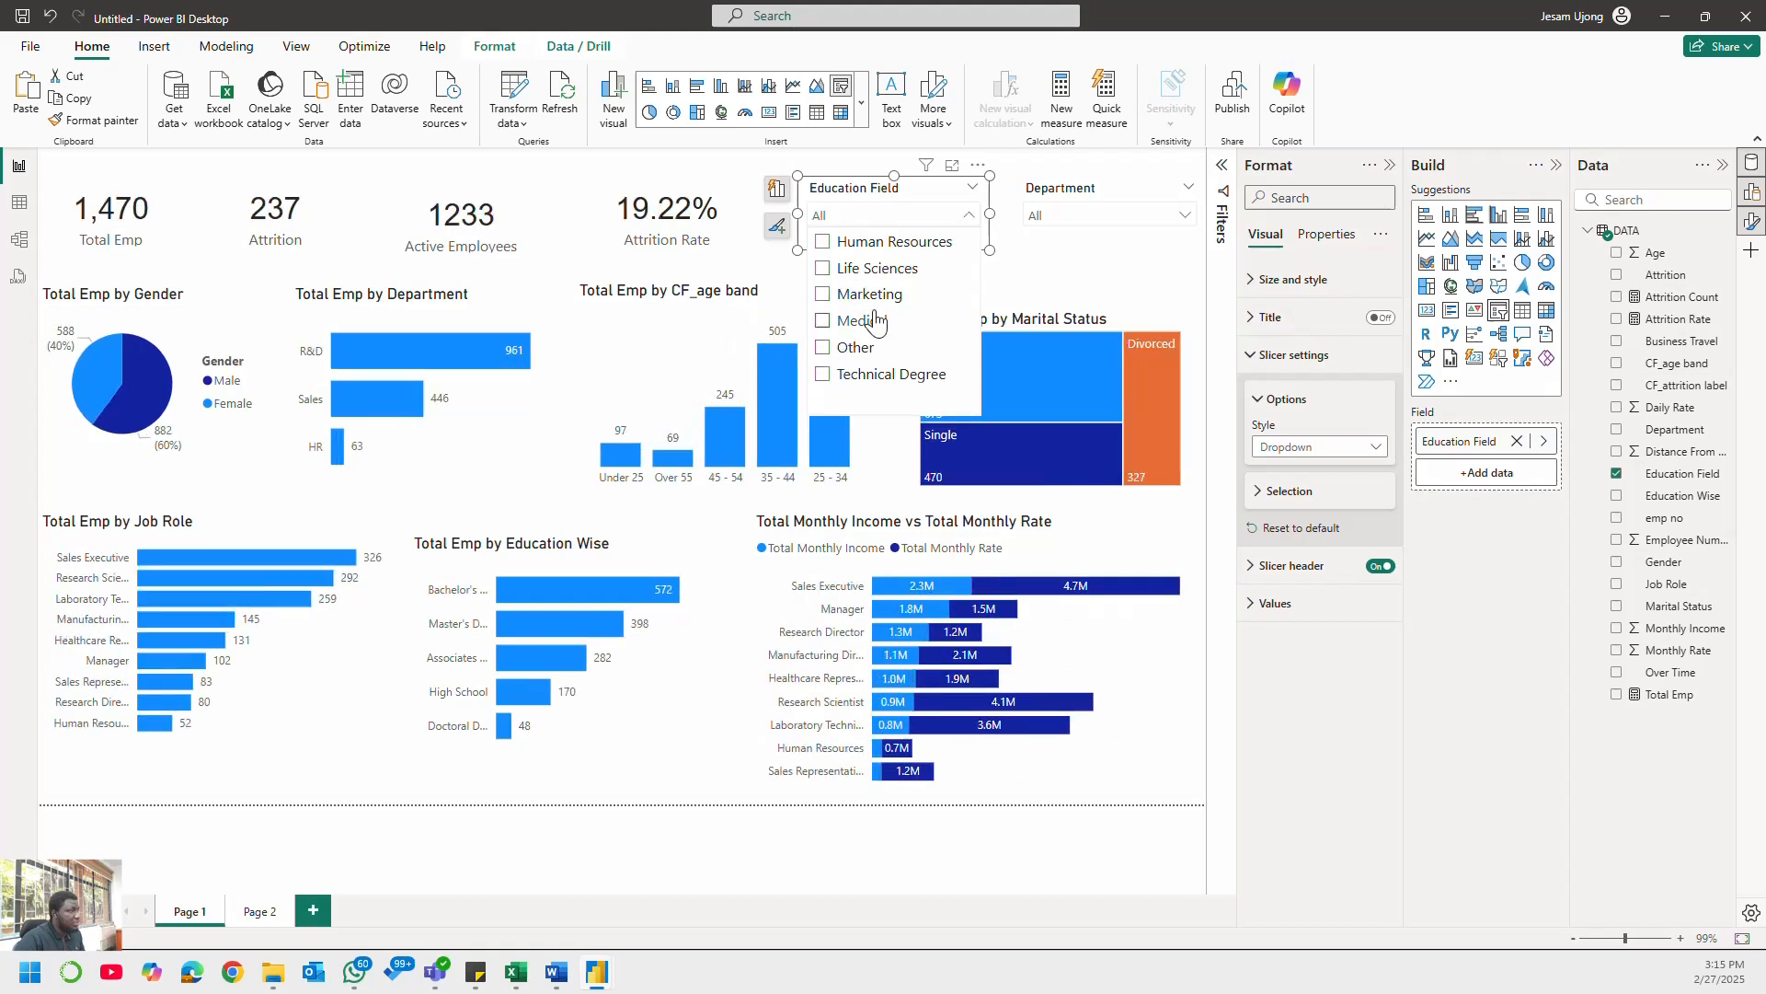
# - Test the Department slicer by filtering to Sales, R&D and HR, ending with its filter cleared and the list closed
pyautogui.click(1083, 221)
pyautogui.click(1044, 294)
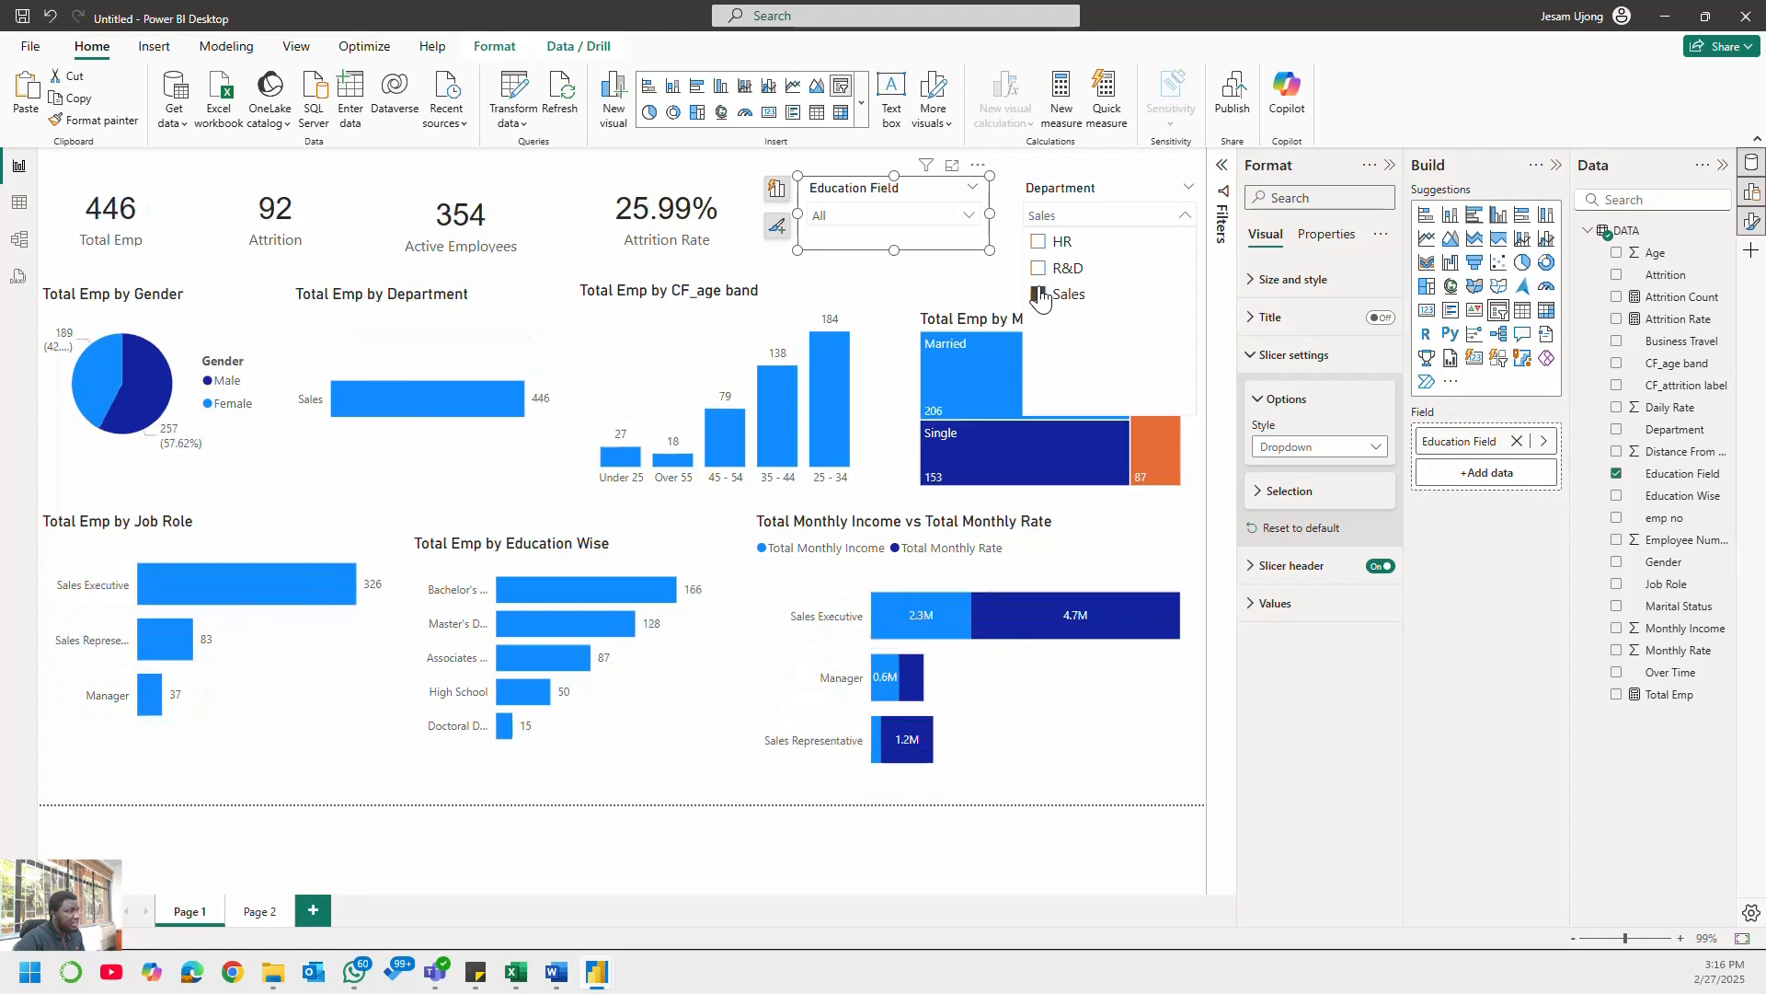
pyautogui.click(1041, 267)
pyautogui.click(1044, 243)
pyautogui.click(1041, 243)
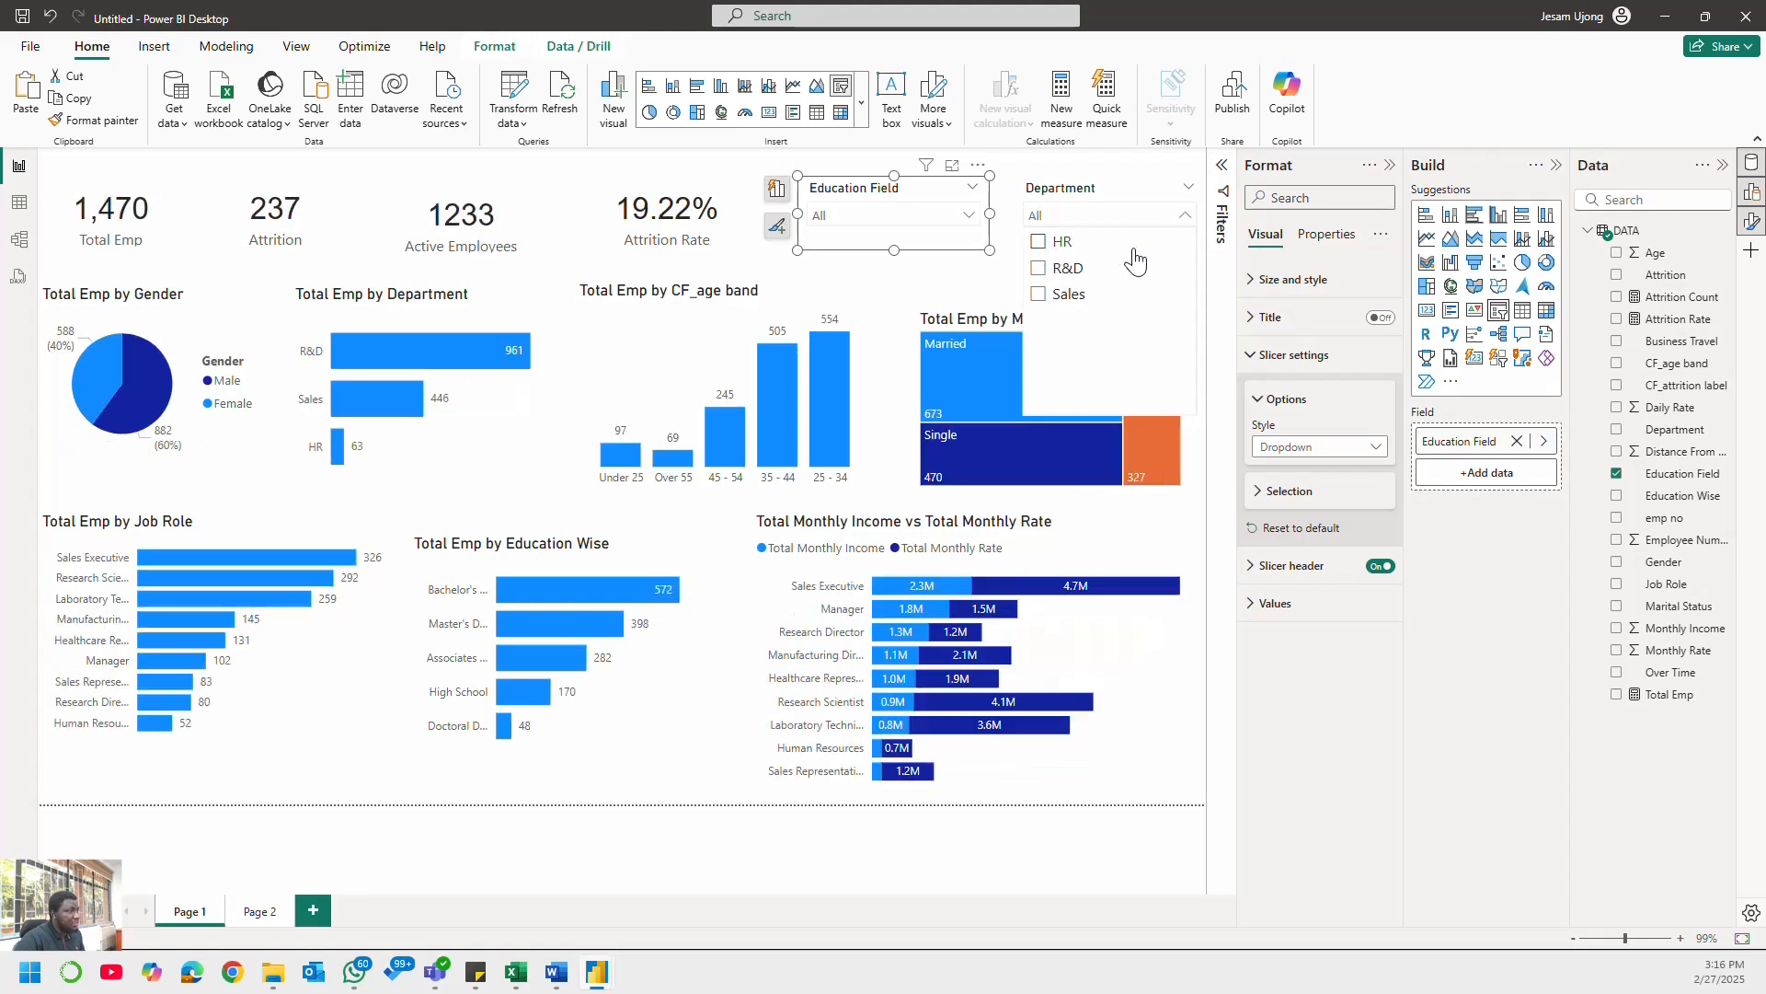
pyautogui.click(1161, 225)
pyautogui.click(1076, 275)
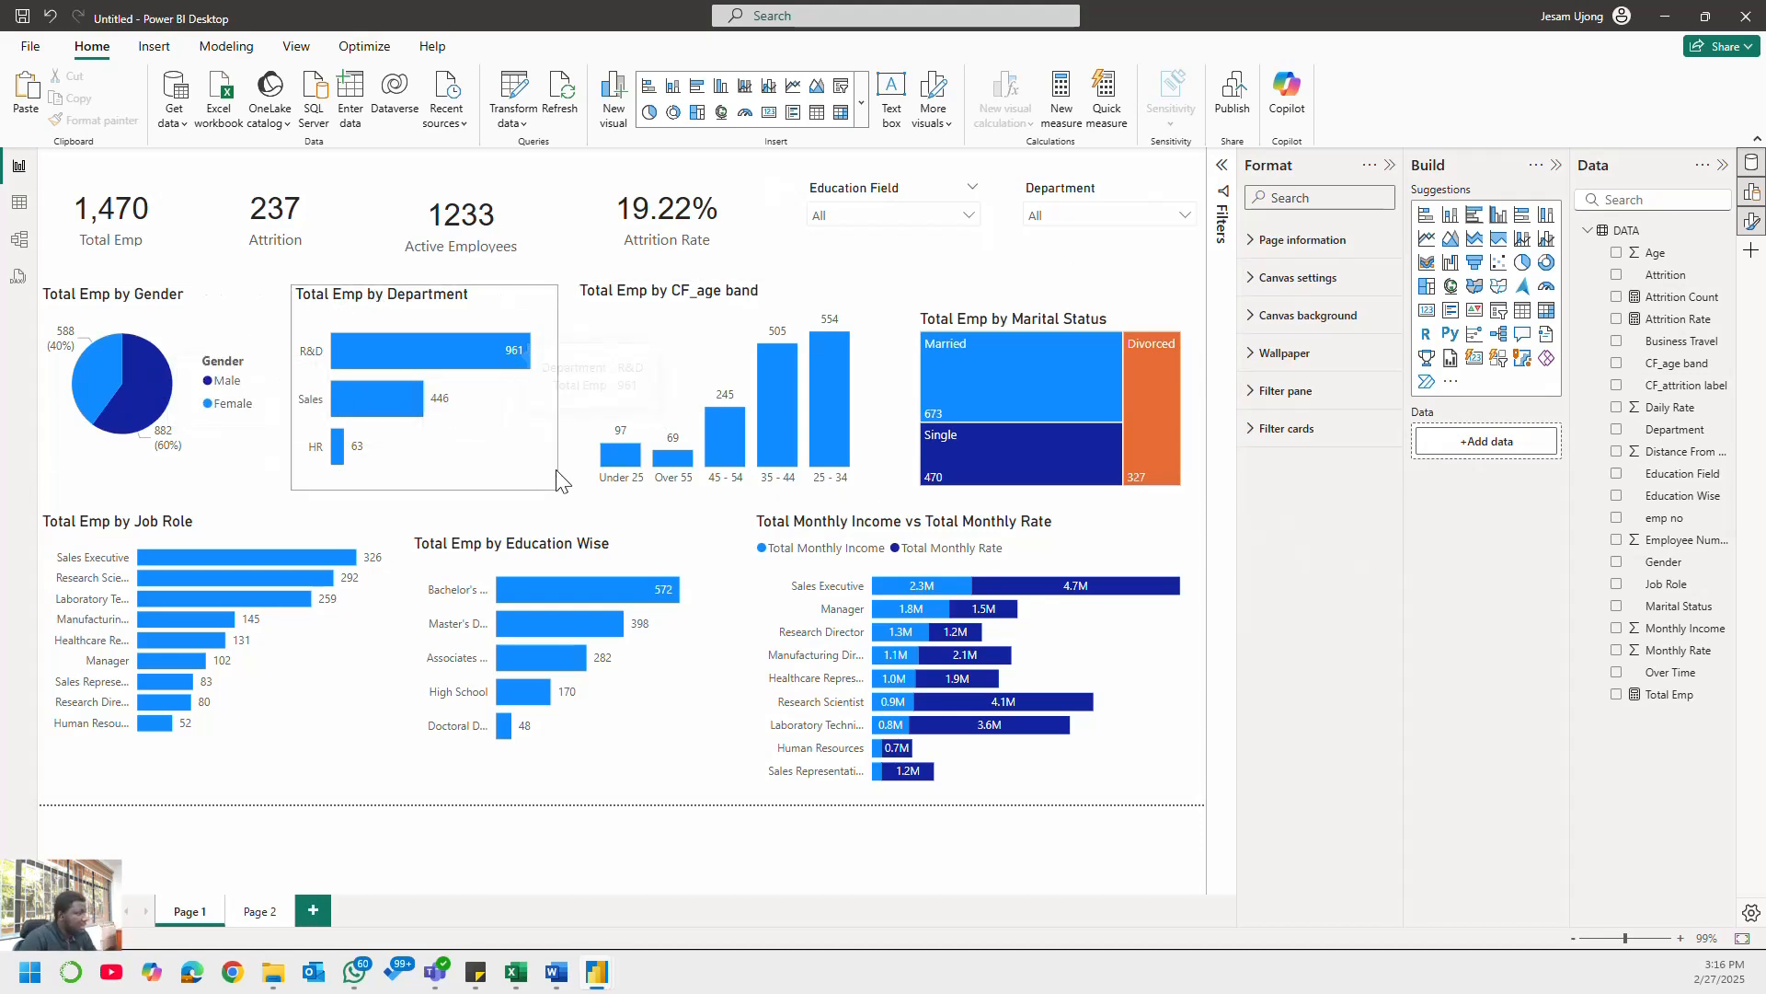
# - Test cross-filtering from the gender pie chart with the Male and Female slices, ending with the selection cleared
pyautogui.click(153, 402)
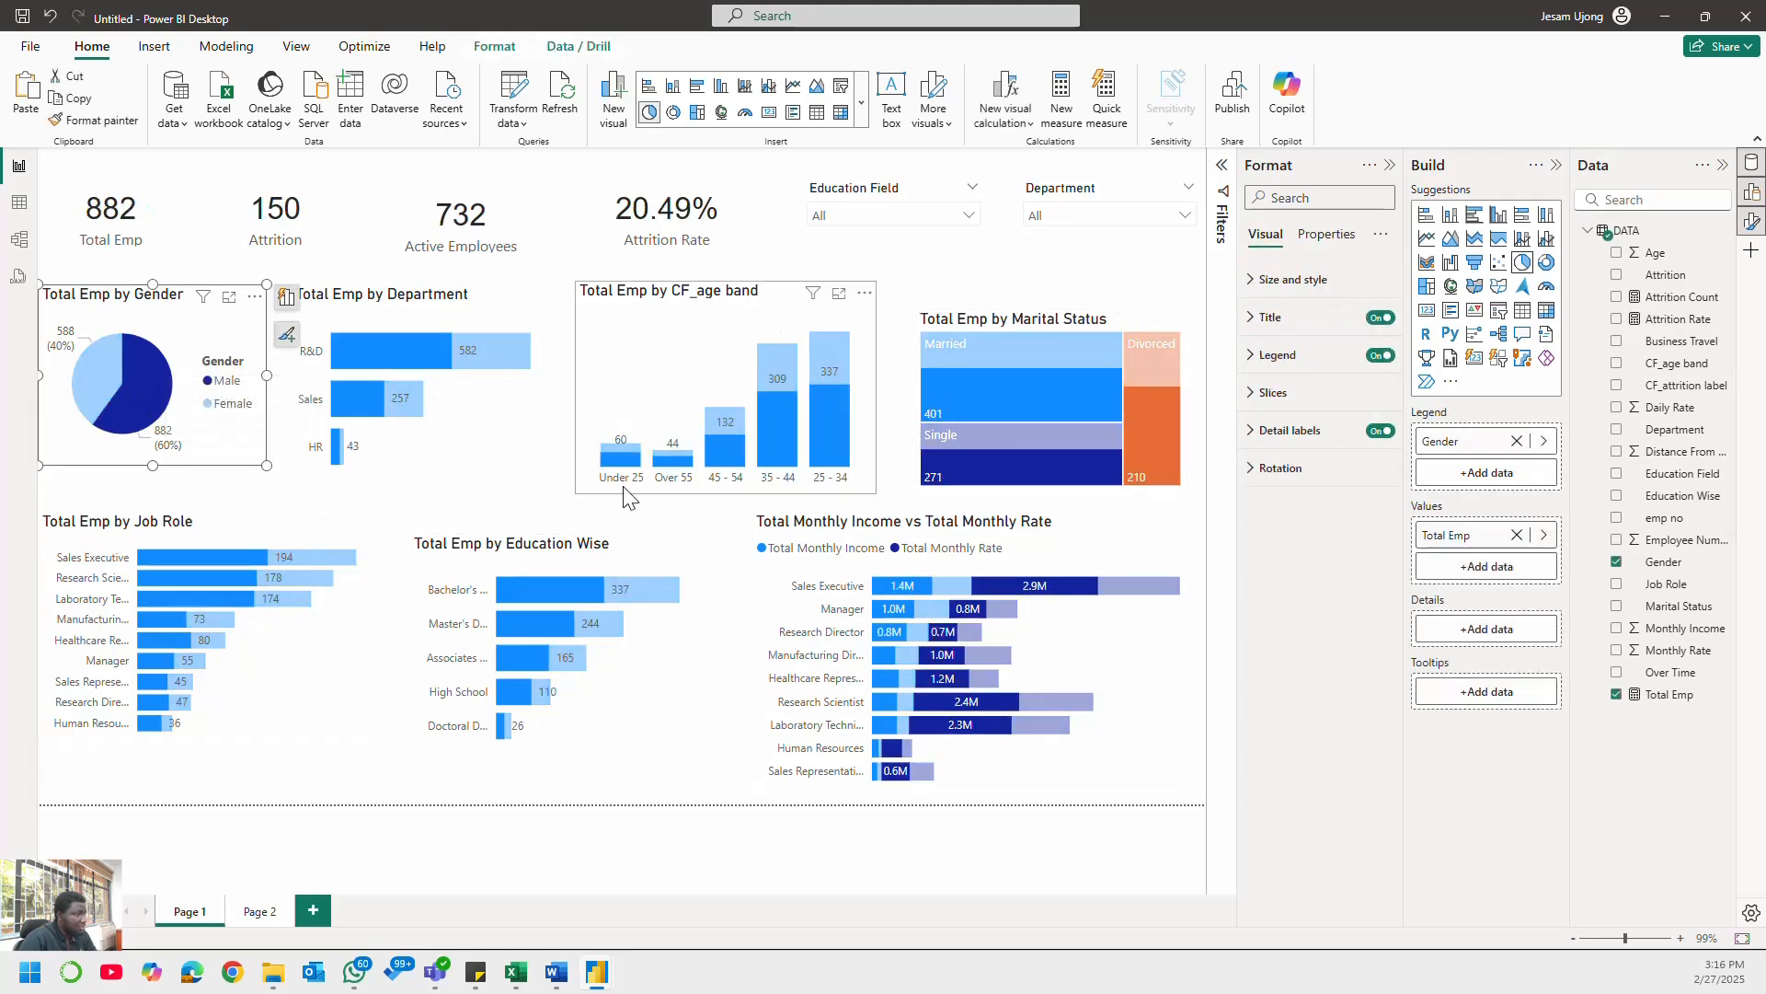
pyautogui.click(98, 381)
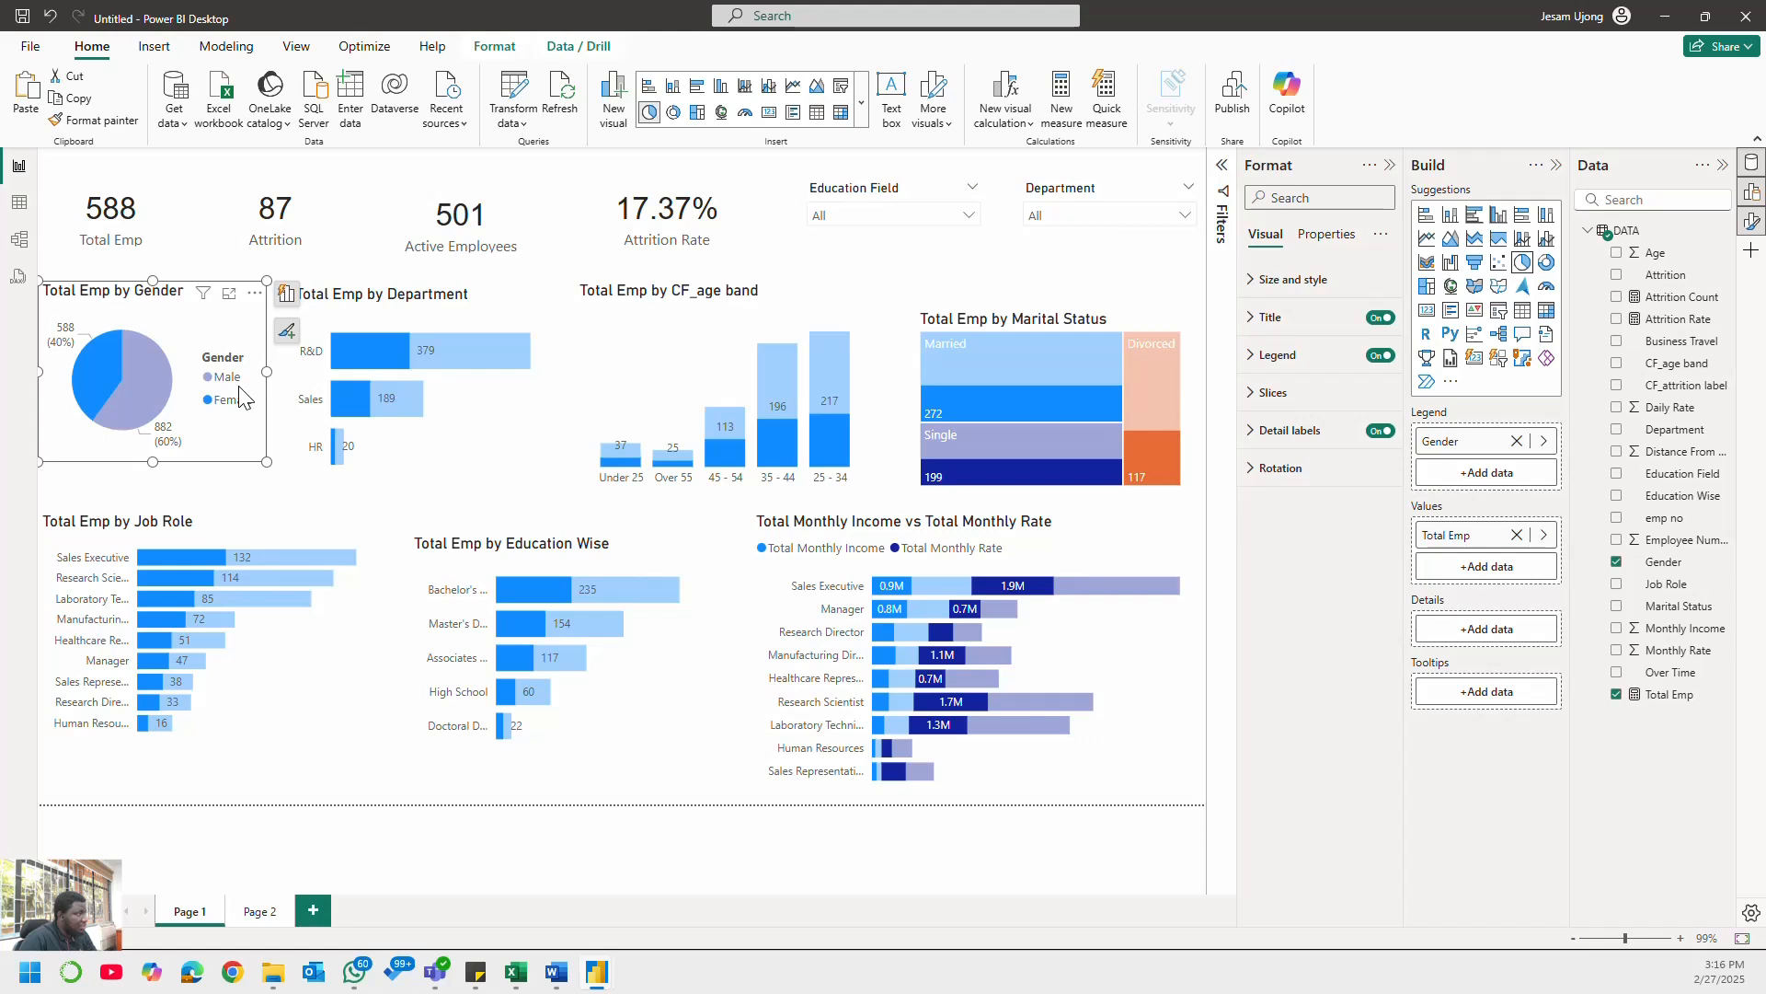
pyautogui.click(119, 365)
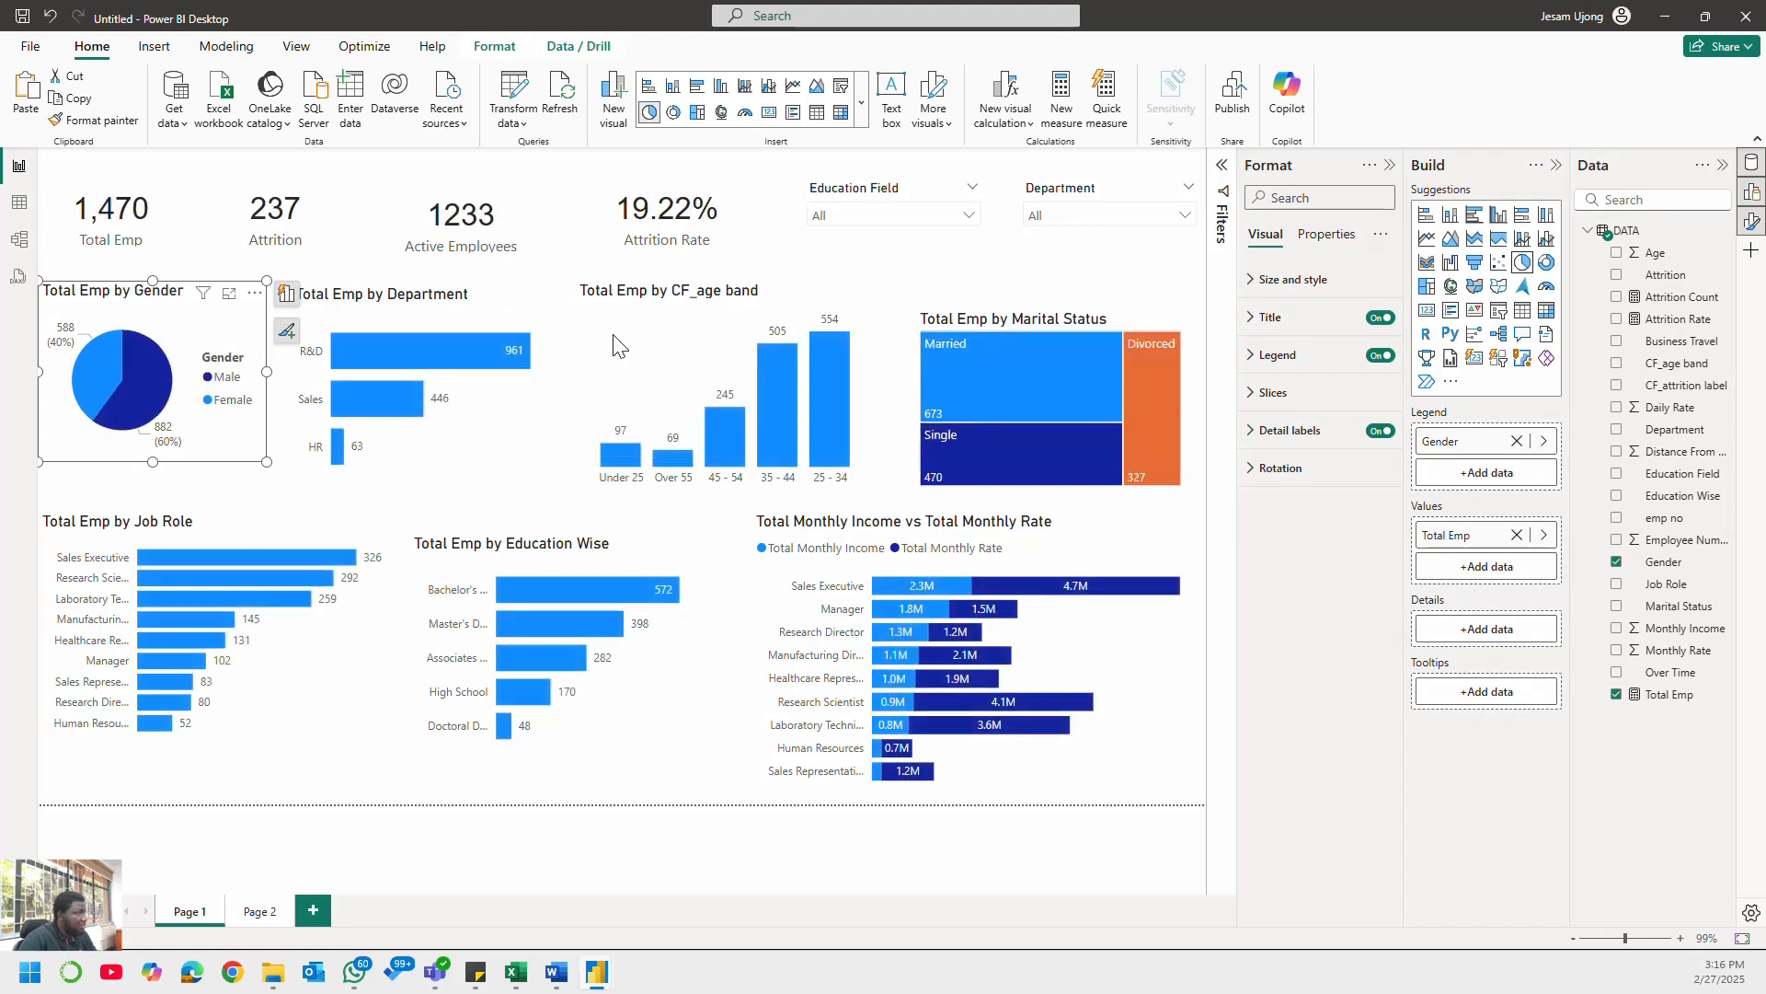
# - Test cross-filtering from the Total Emp by Department chart with the Sales and R&D bars, ending with the selection cleared
pyautogui.click(355, 405)
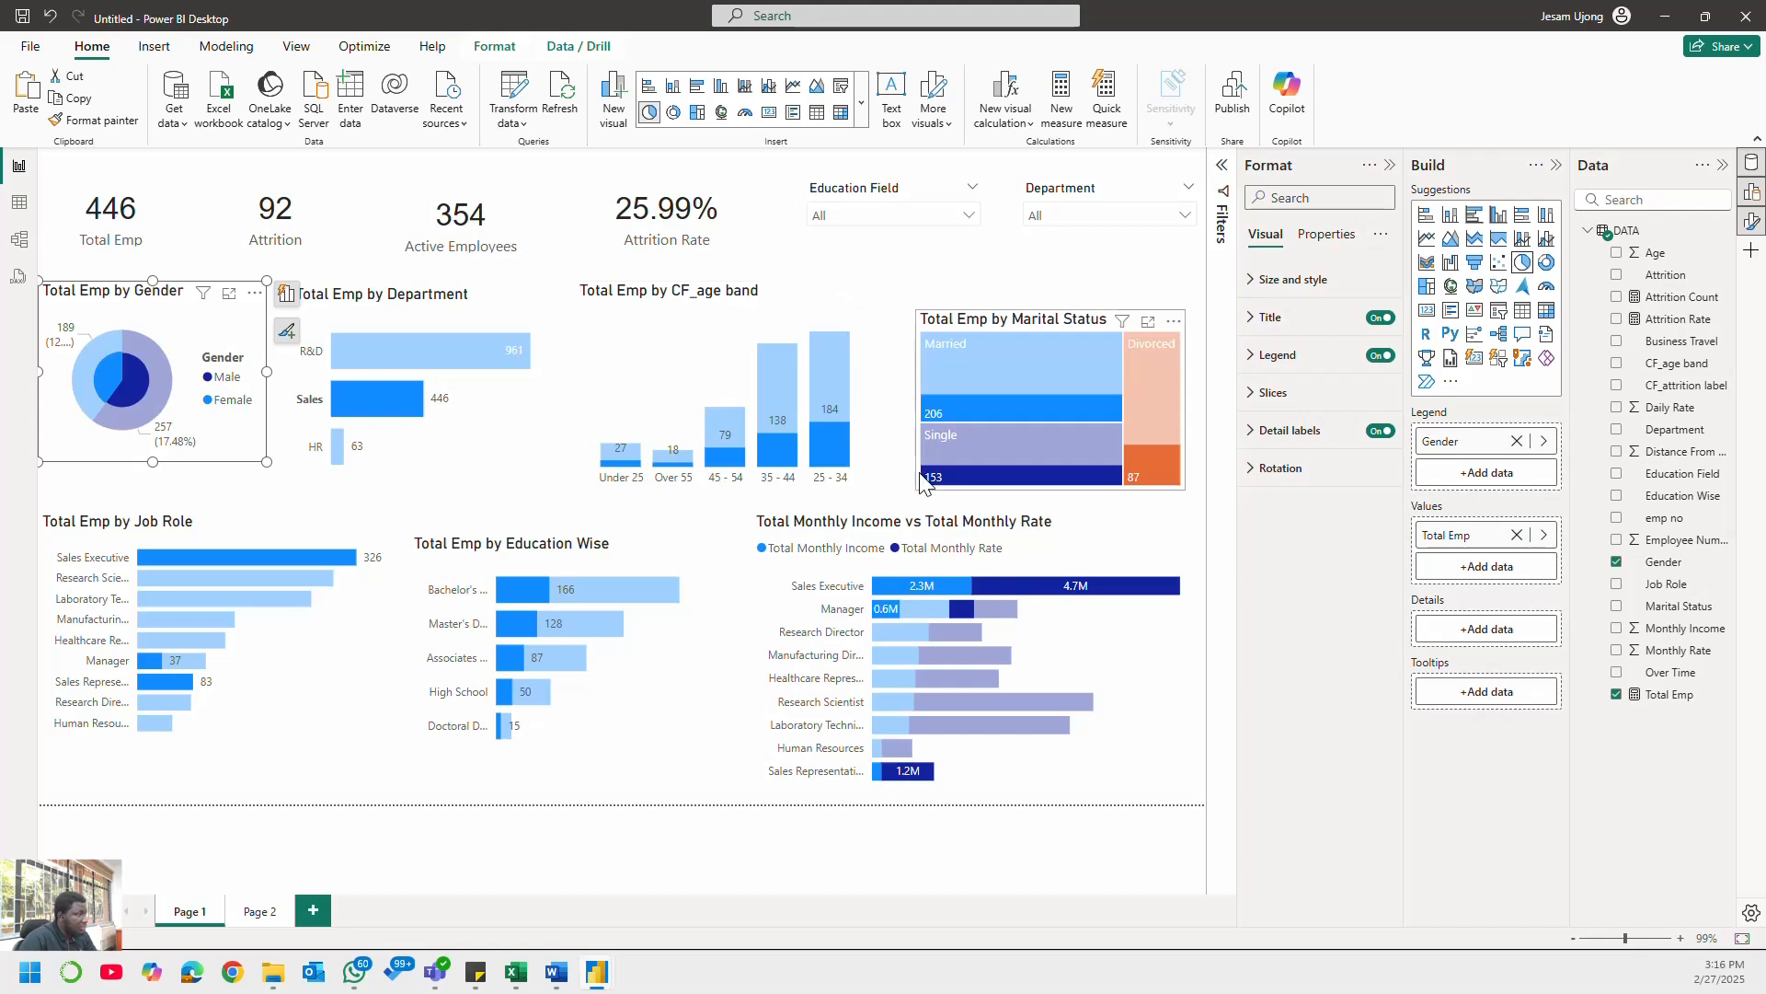
pyautogui.click(377, 399)
pyautogui.click(411, 353)
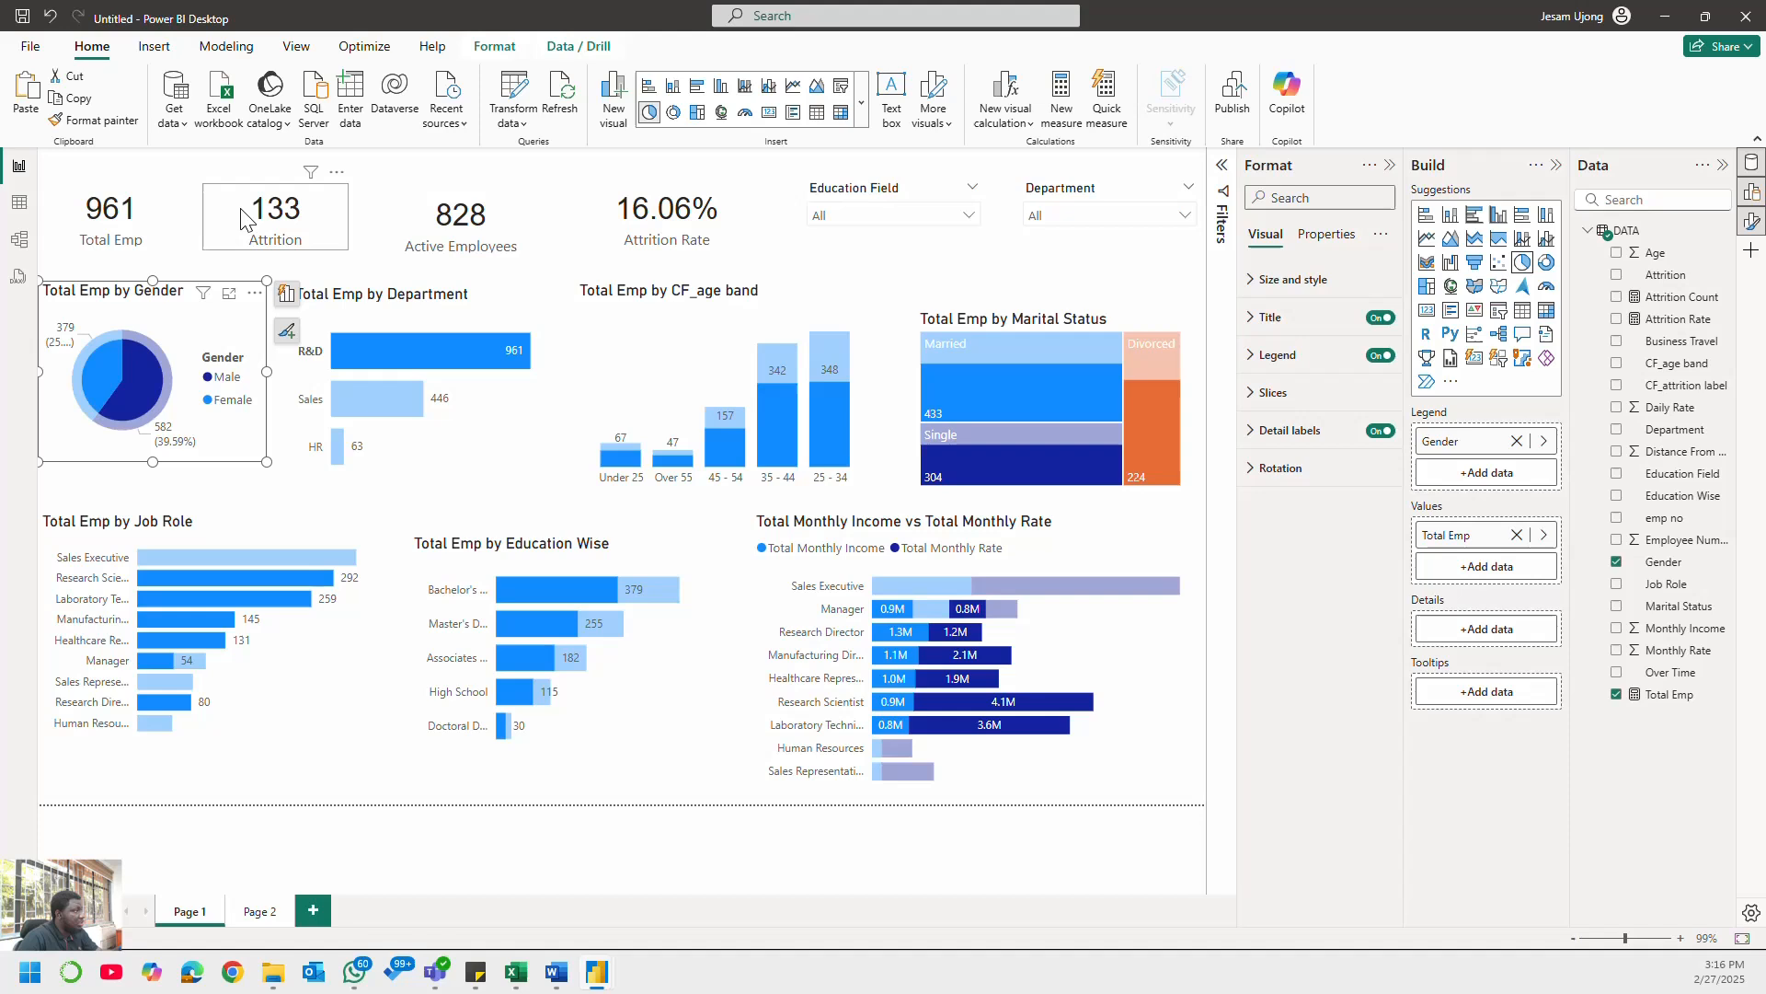
pyautogui.click(431, 346)
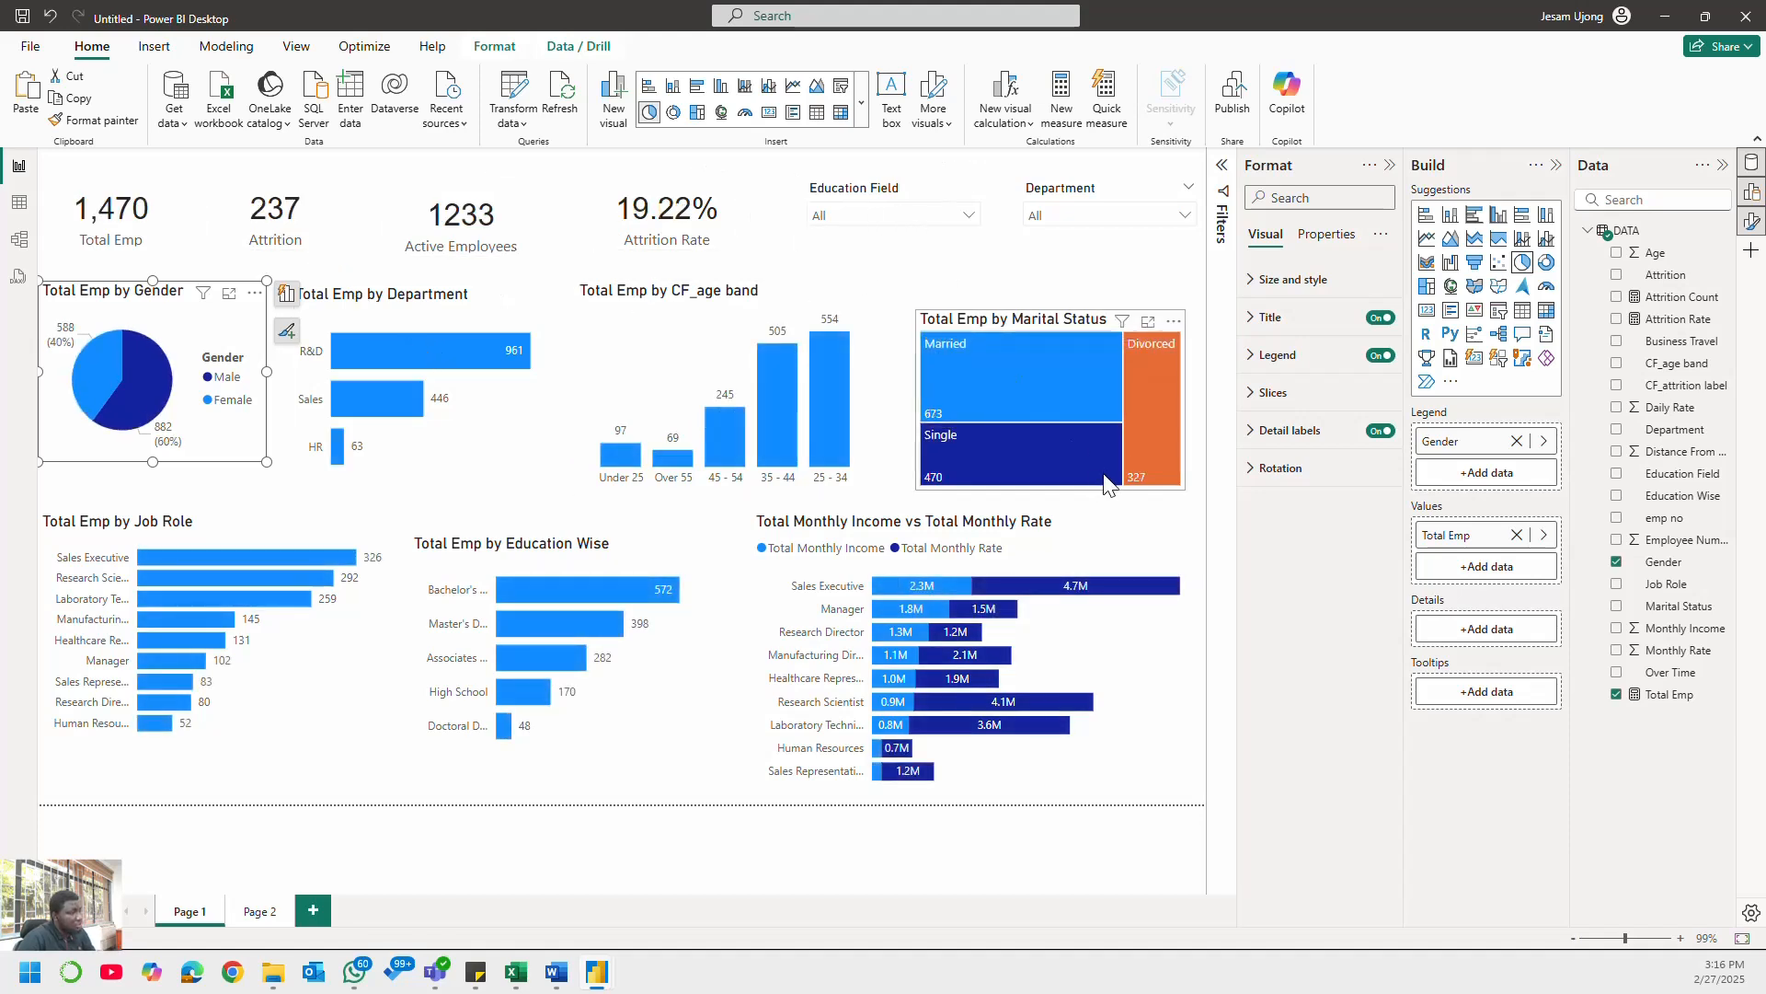
# - Test cross-filtering from the marital status treemap with Married, Single and Divorced, ending with nothing selected on the page
pyautogui.click(1016, 376)
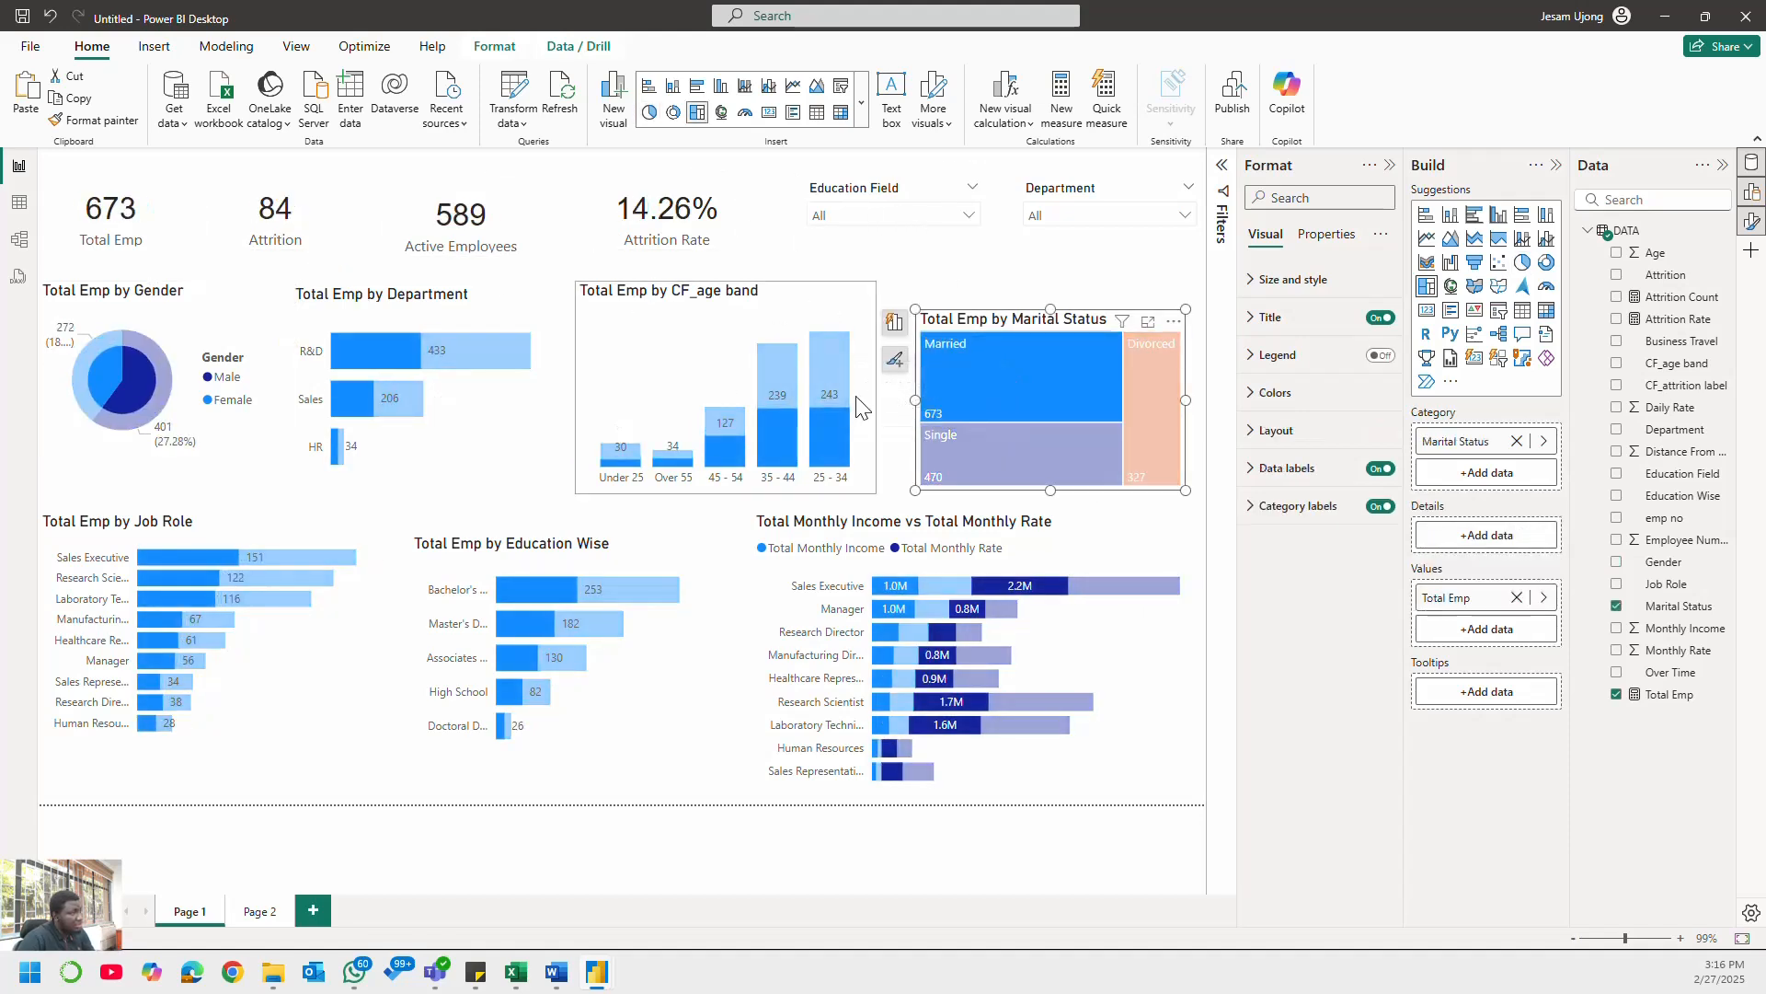
pyautogui.click(1006, 434)
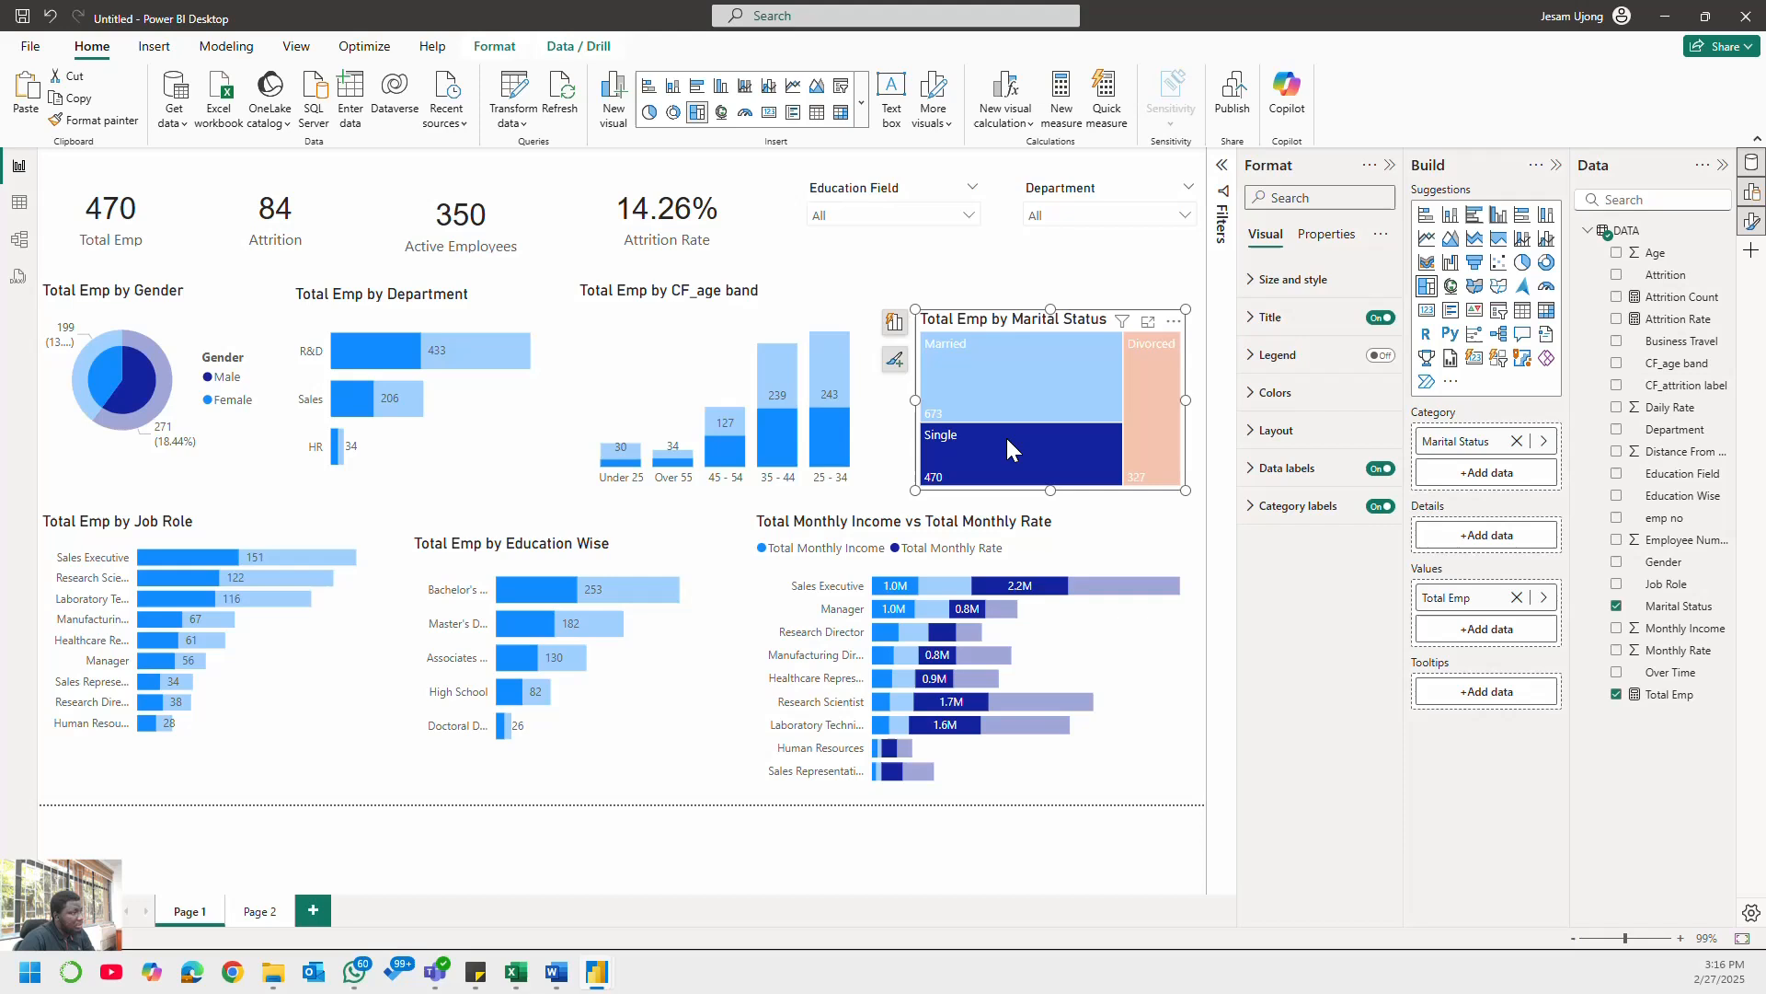
pyautogui.click(1167, 401)
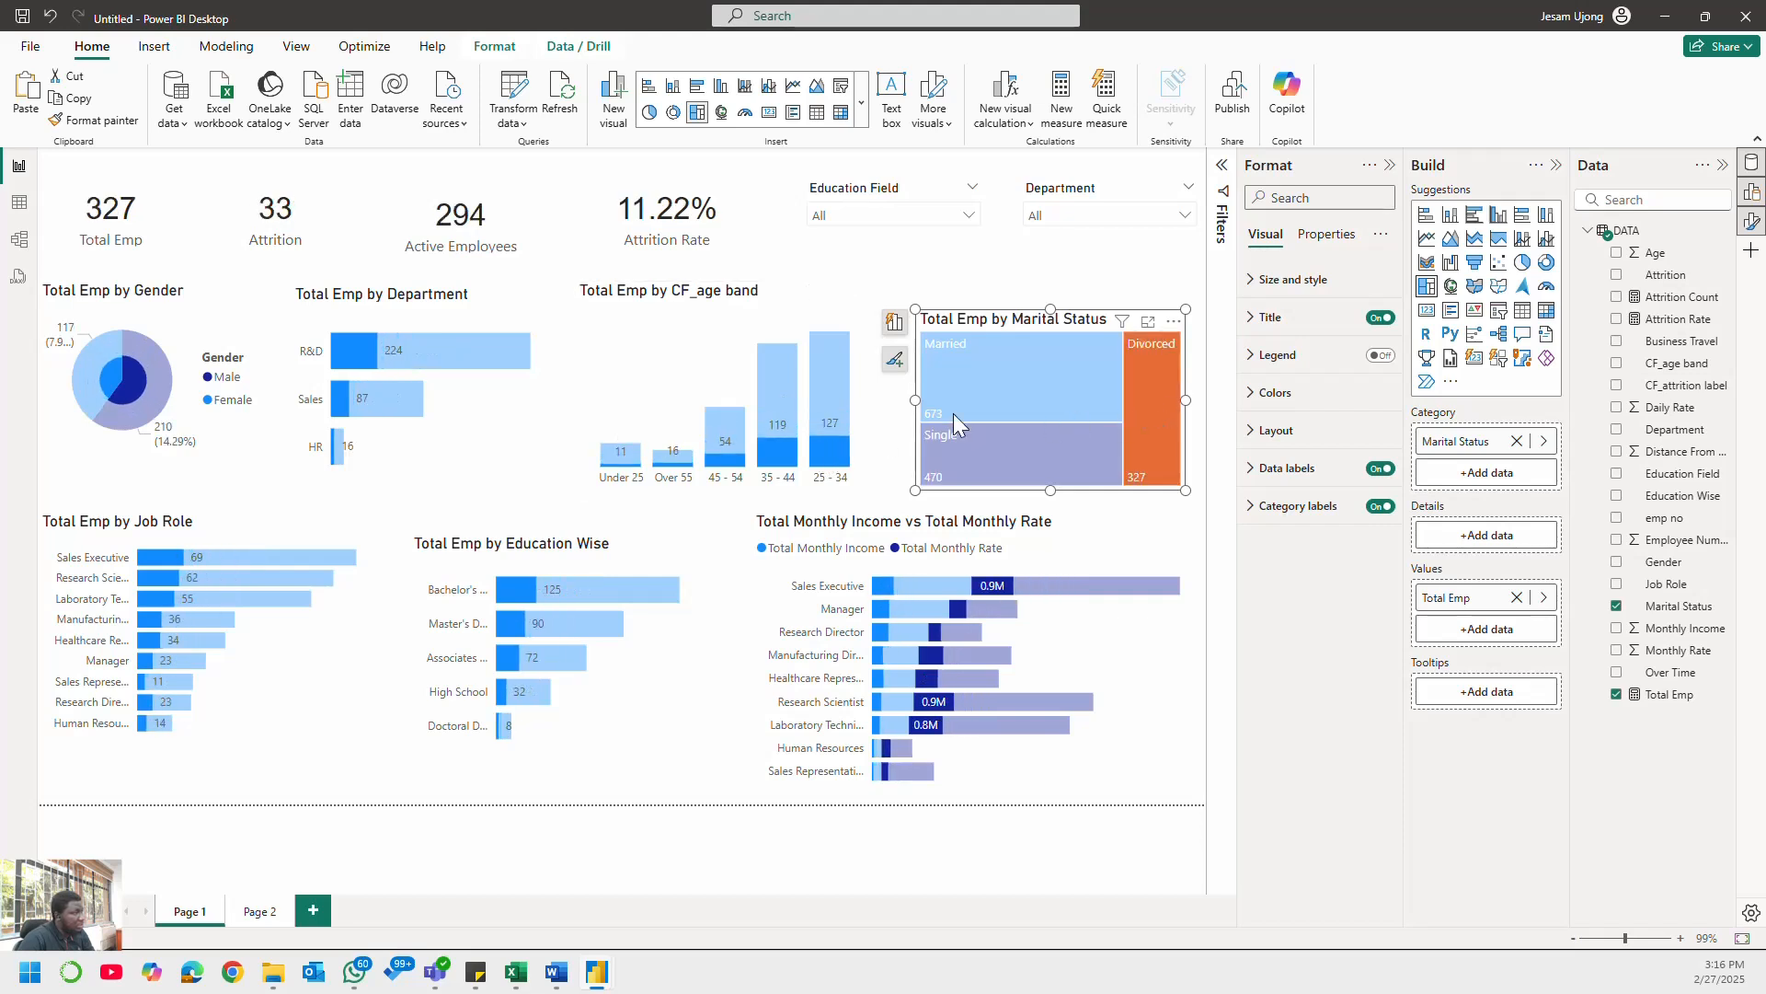
pyautogui.click(1153, 410)
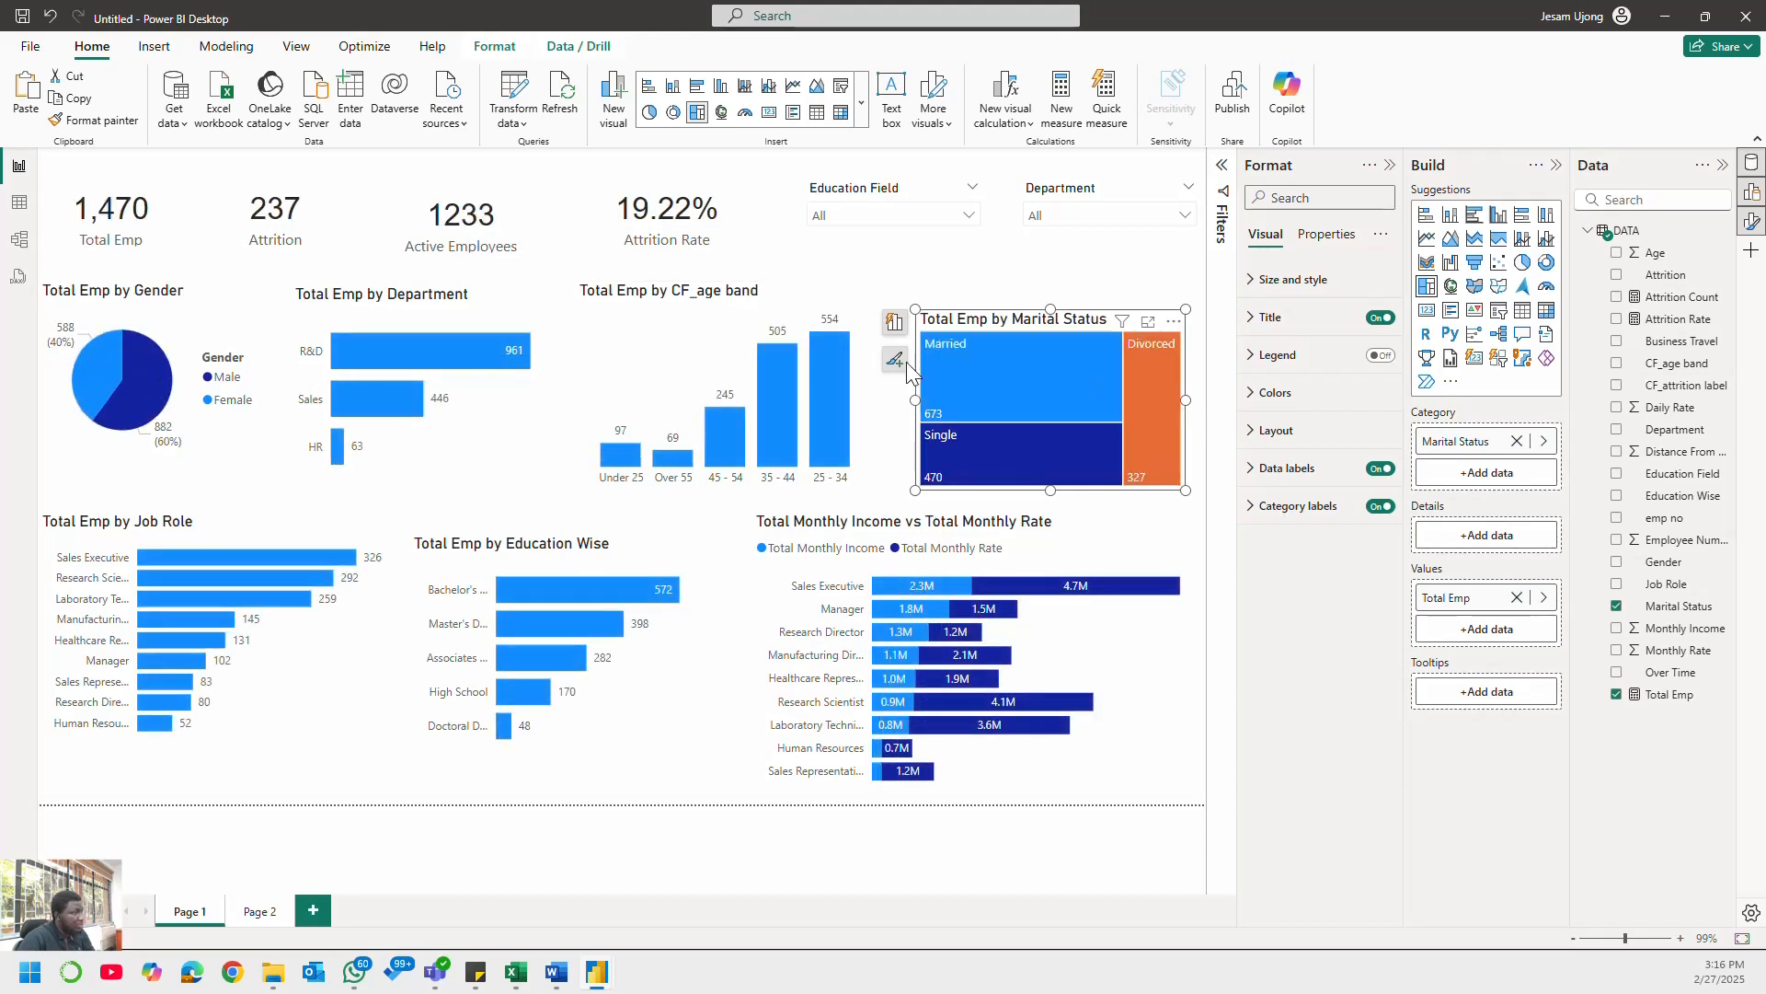
pyautogui.click(910, 279)
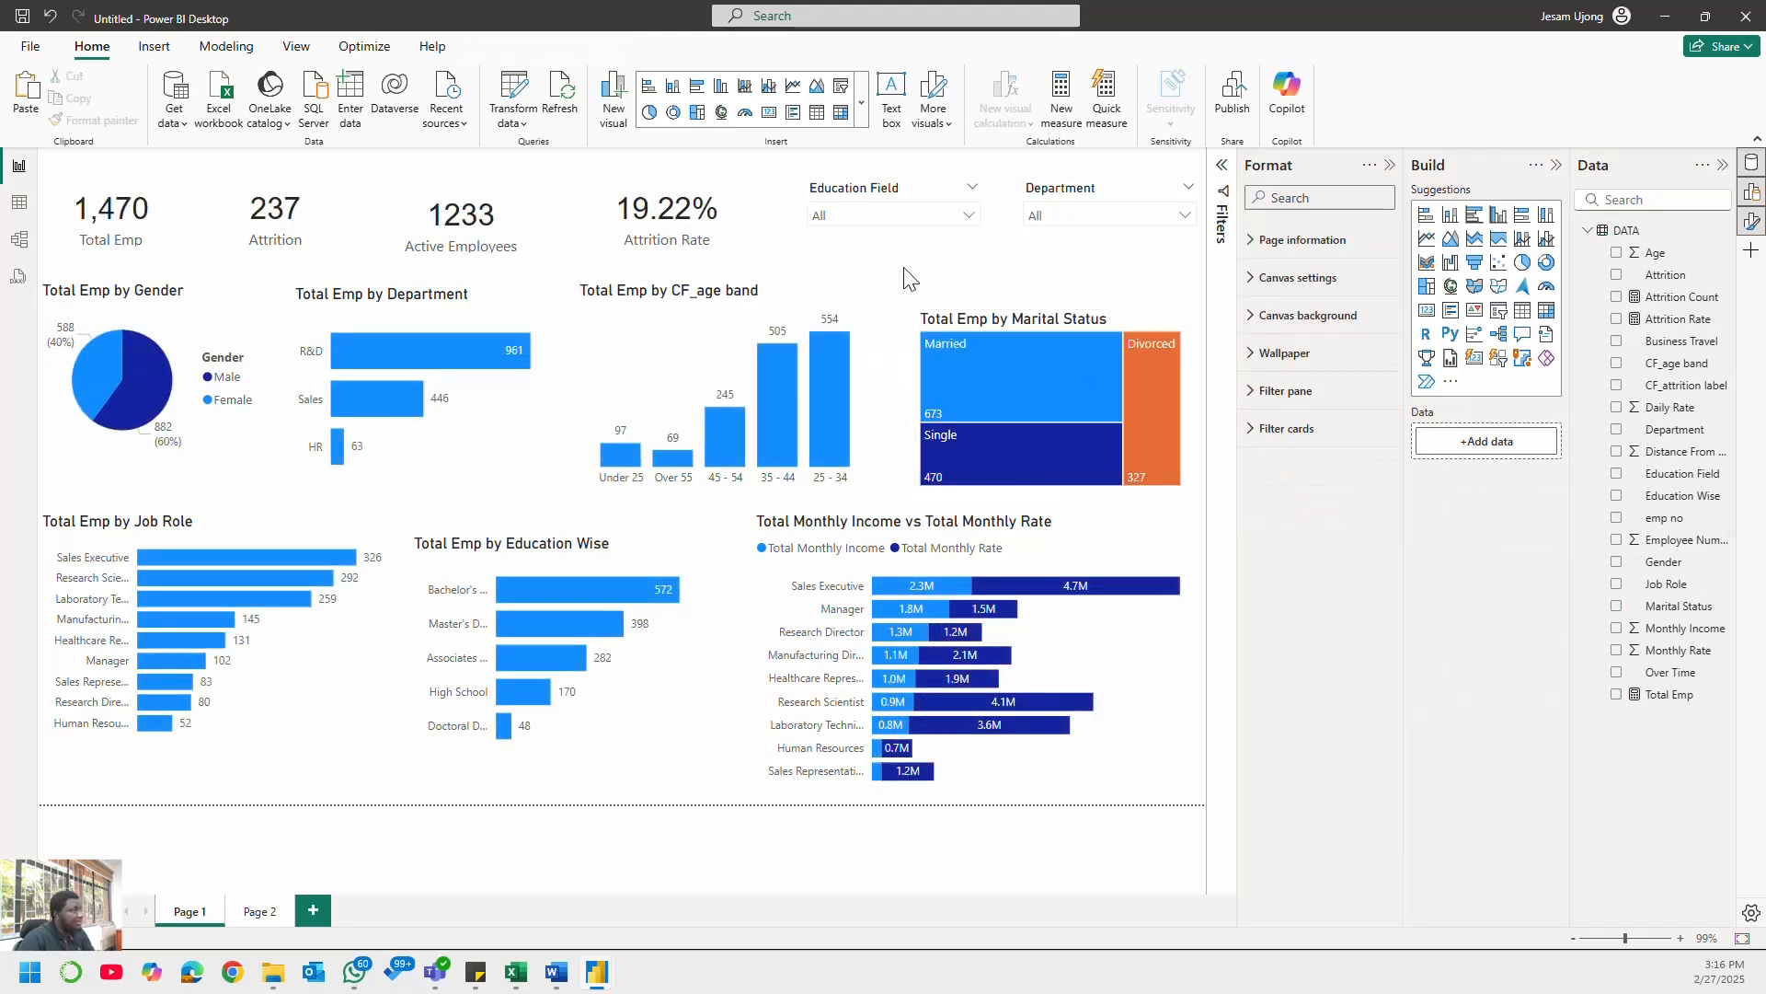
pyautogui.click(20, 19)
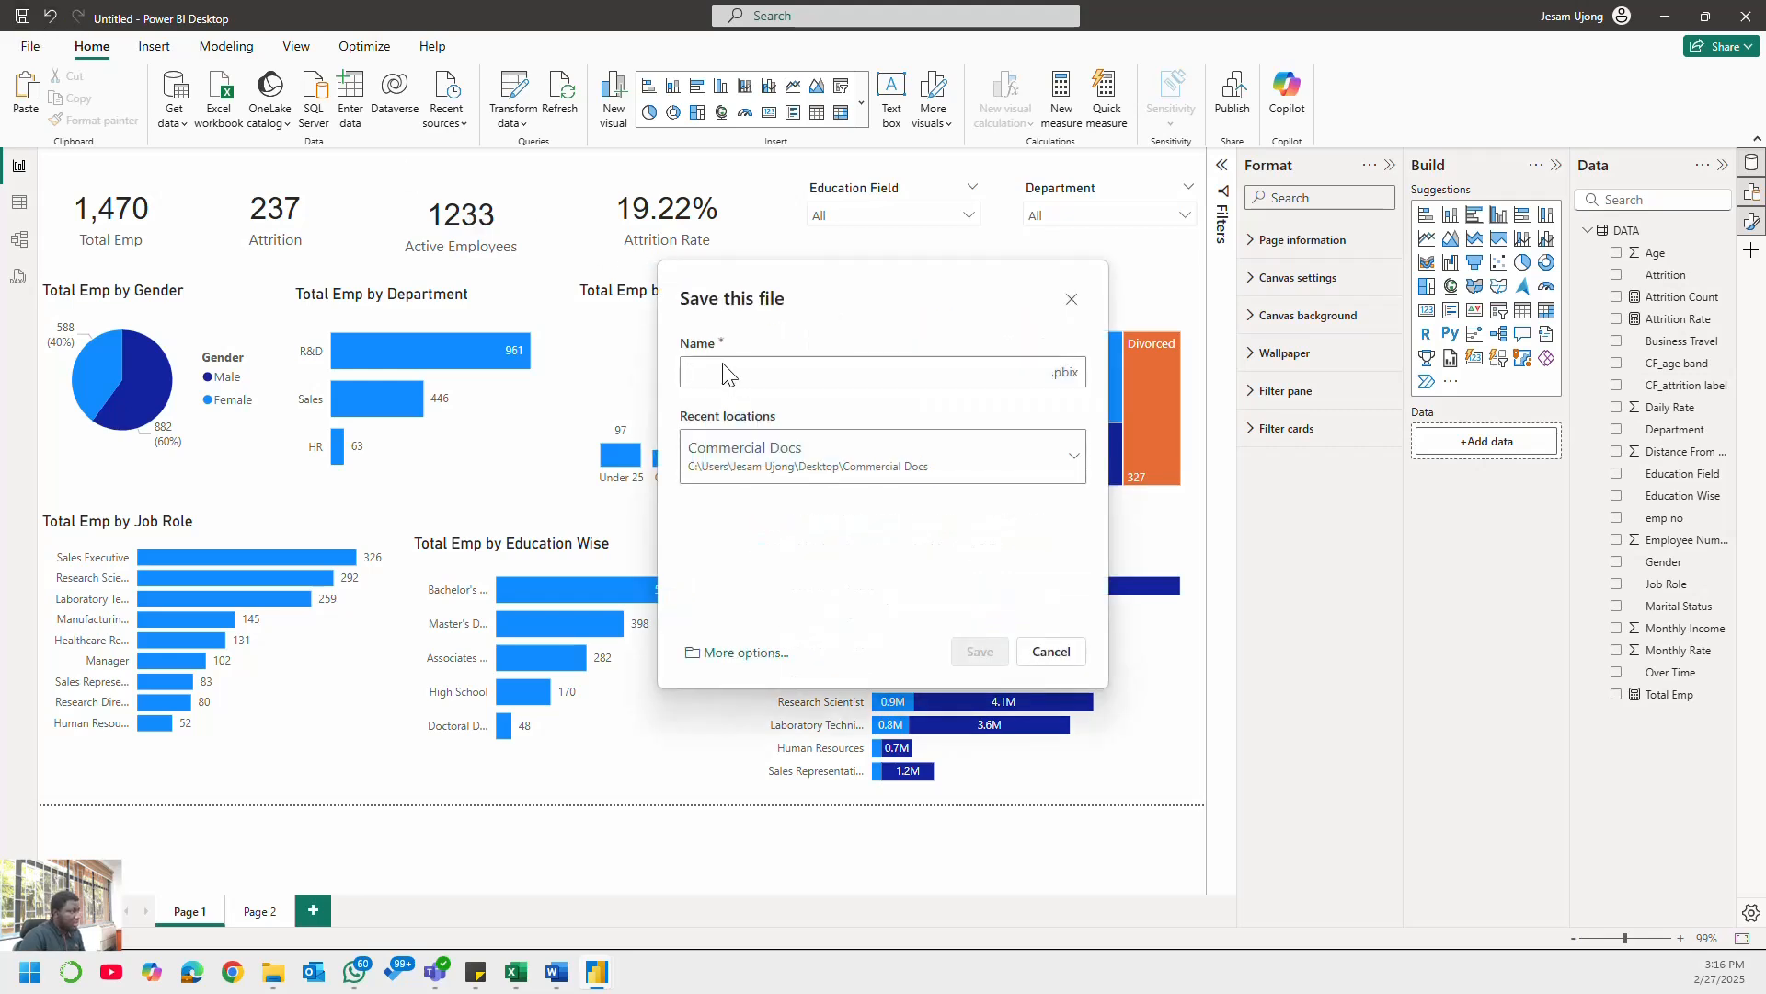
pyautogui.click(847, 372)
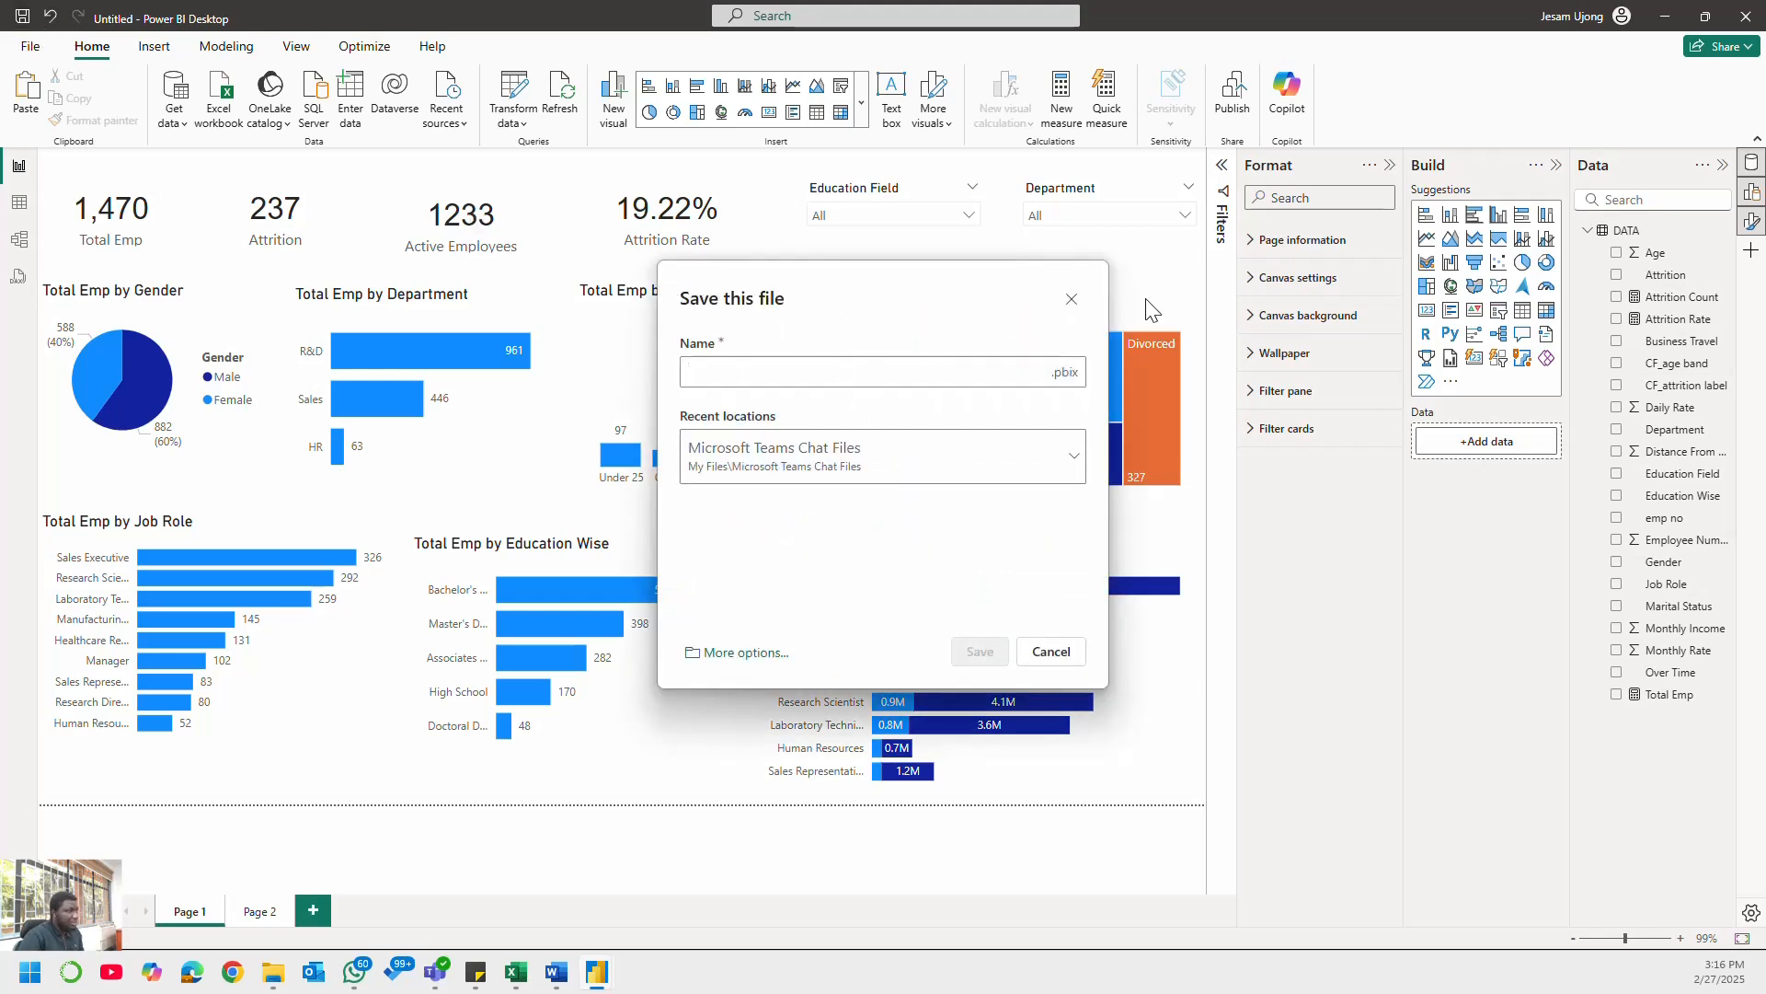
pyautogui.click(1053, 652)
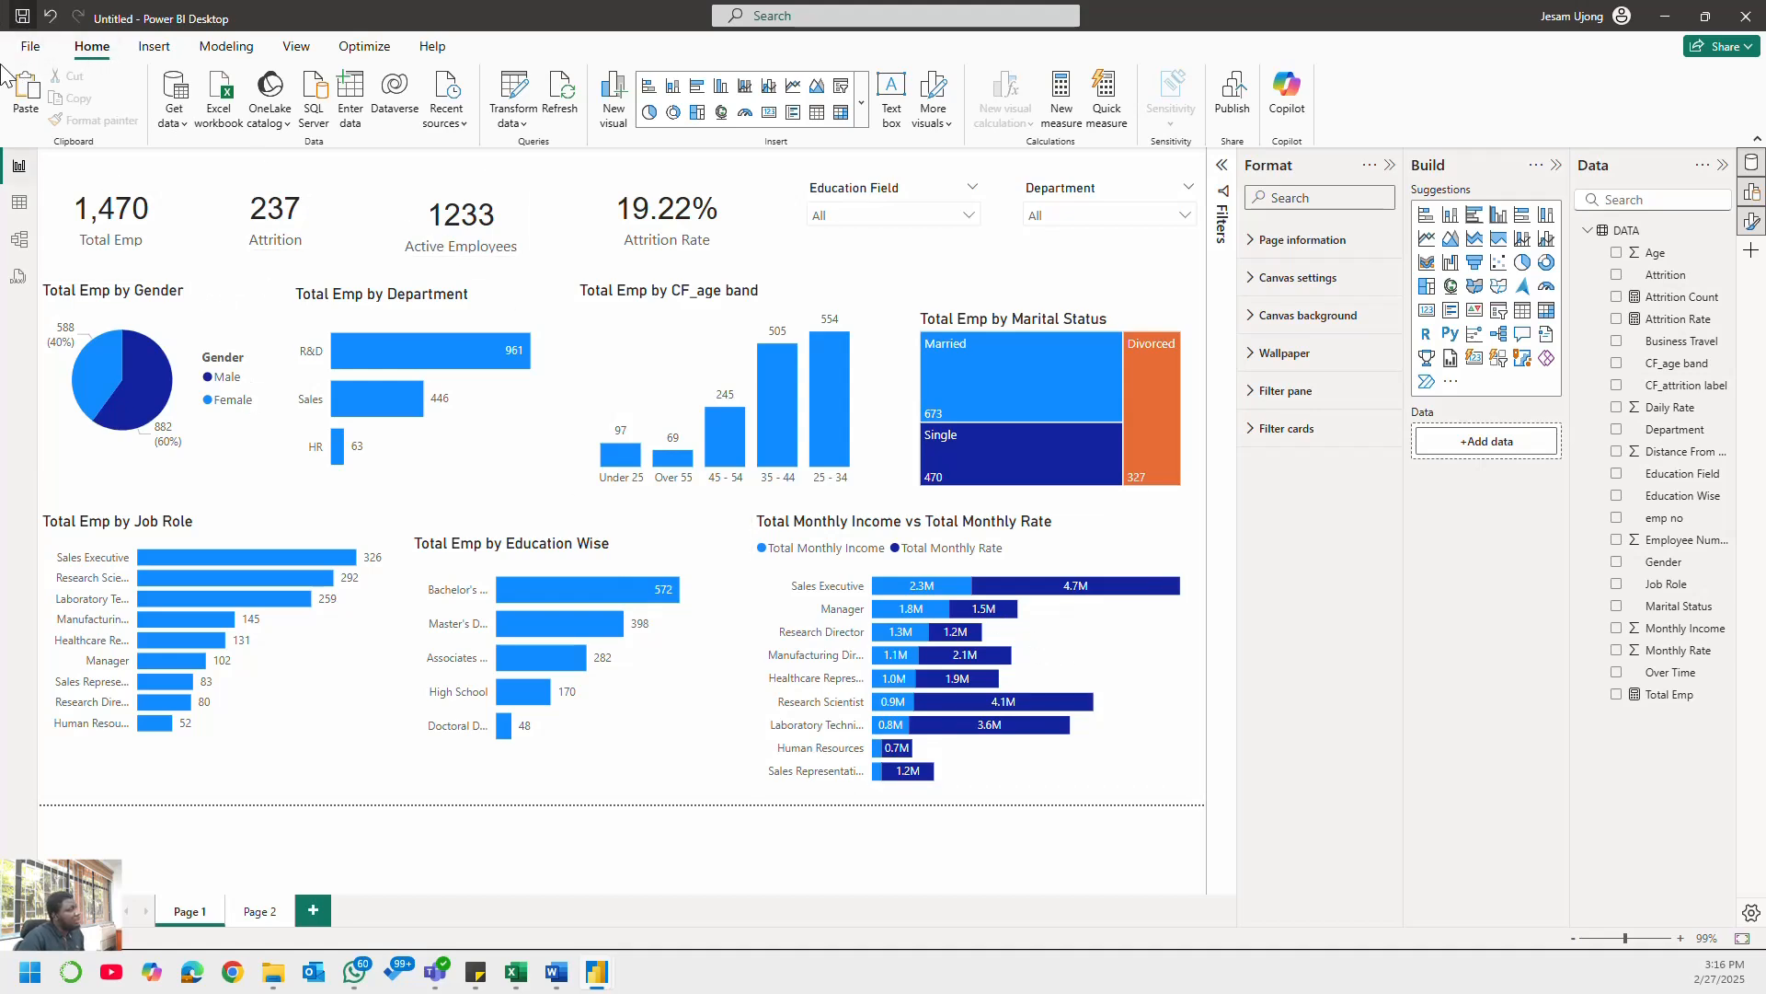
# - Start saving the report and enter HR Analytics.v1 as its file name
pyautogui.click(30, 46)
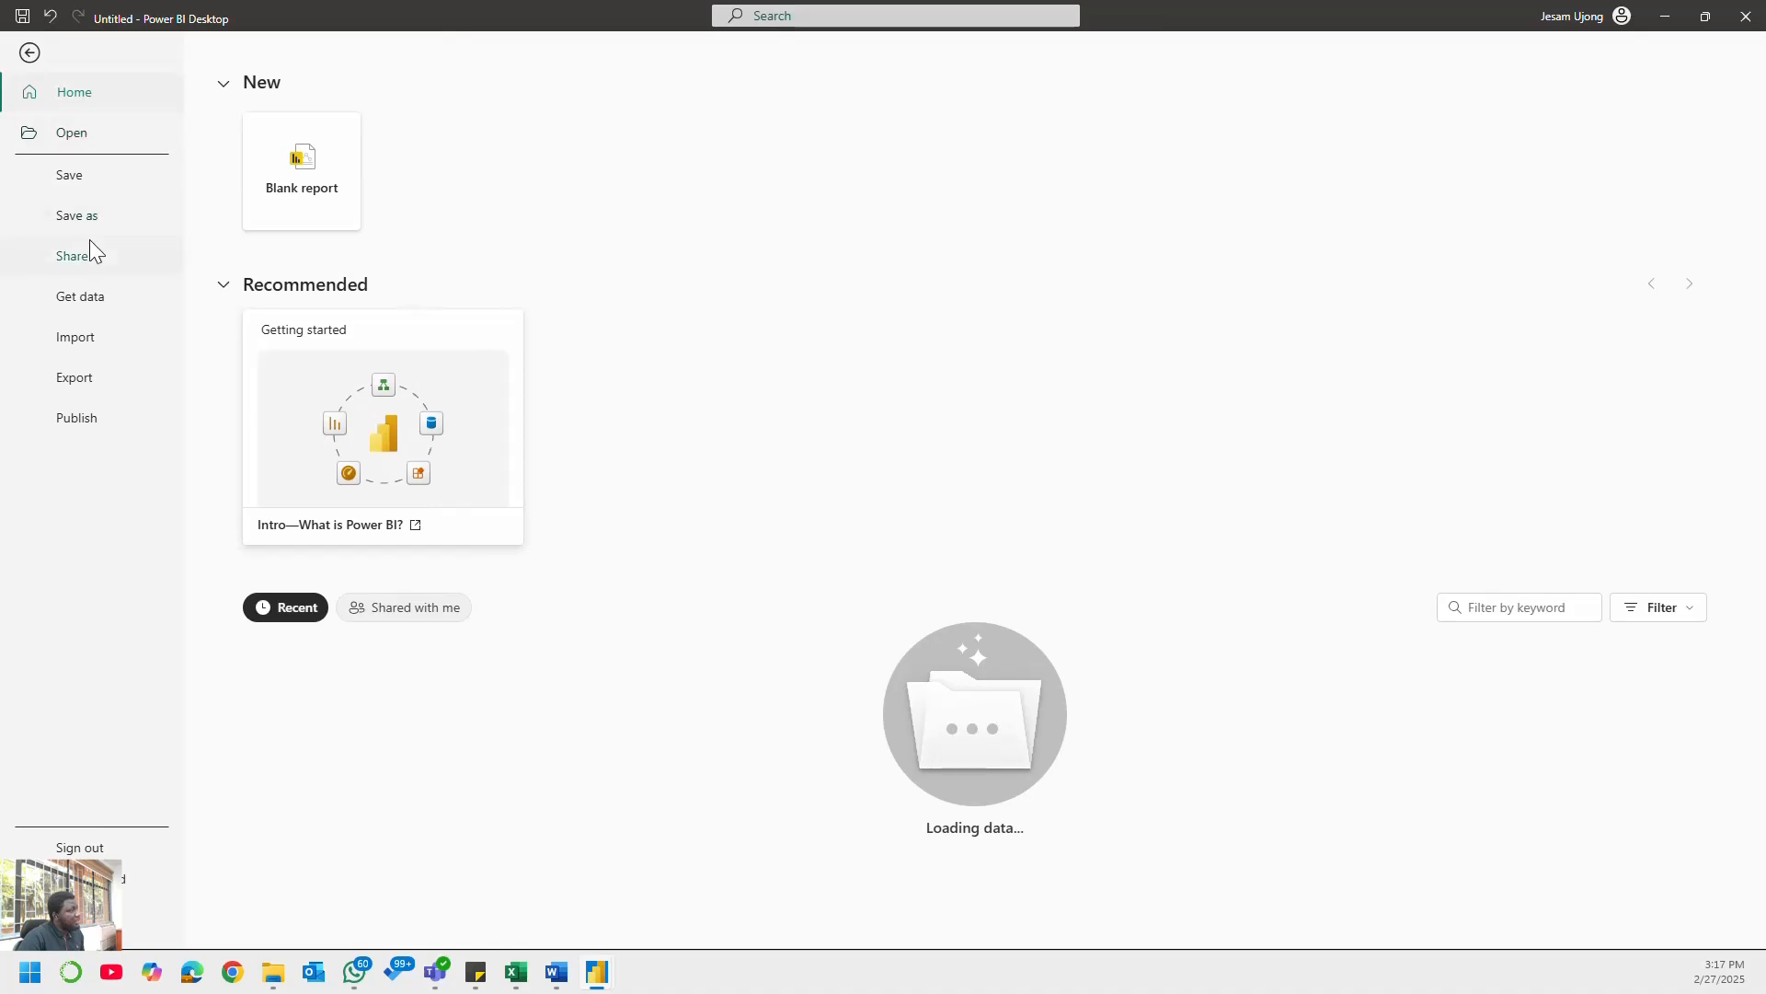
pyautogui.click(95, 184)
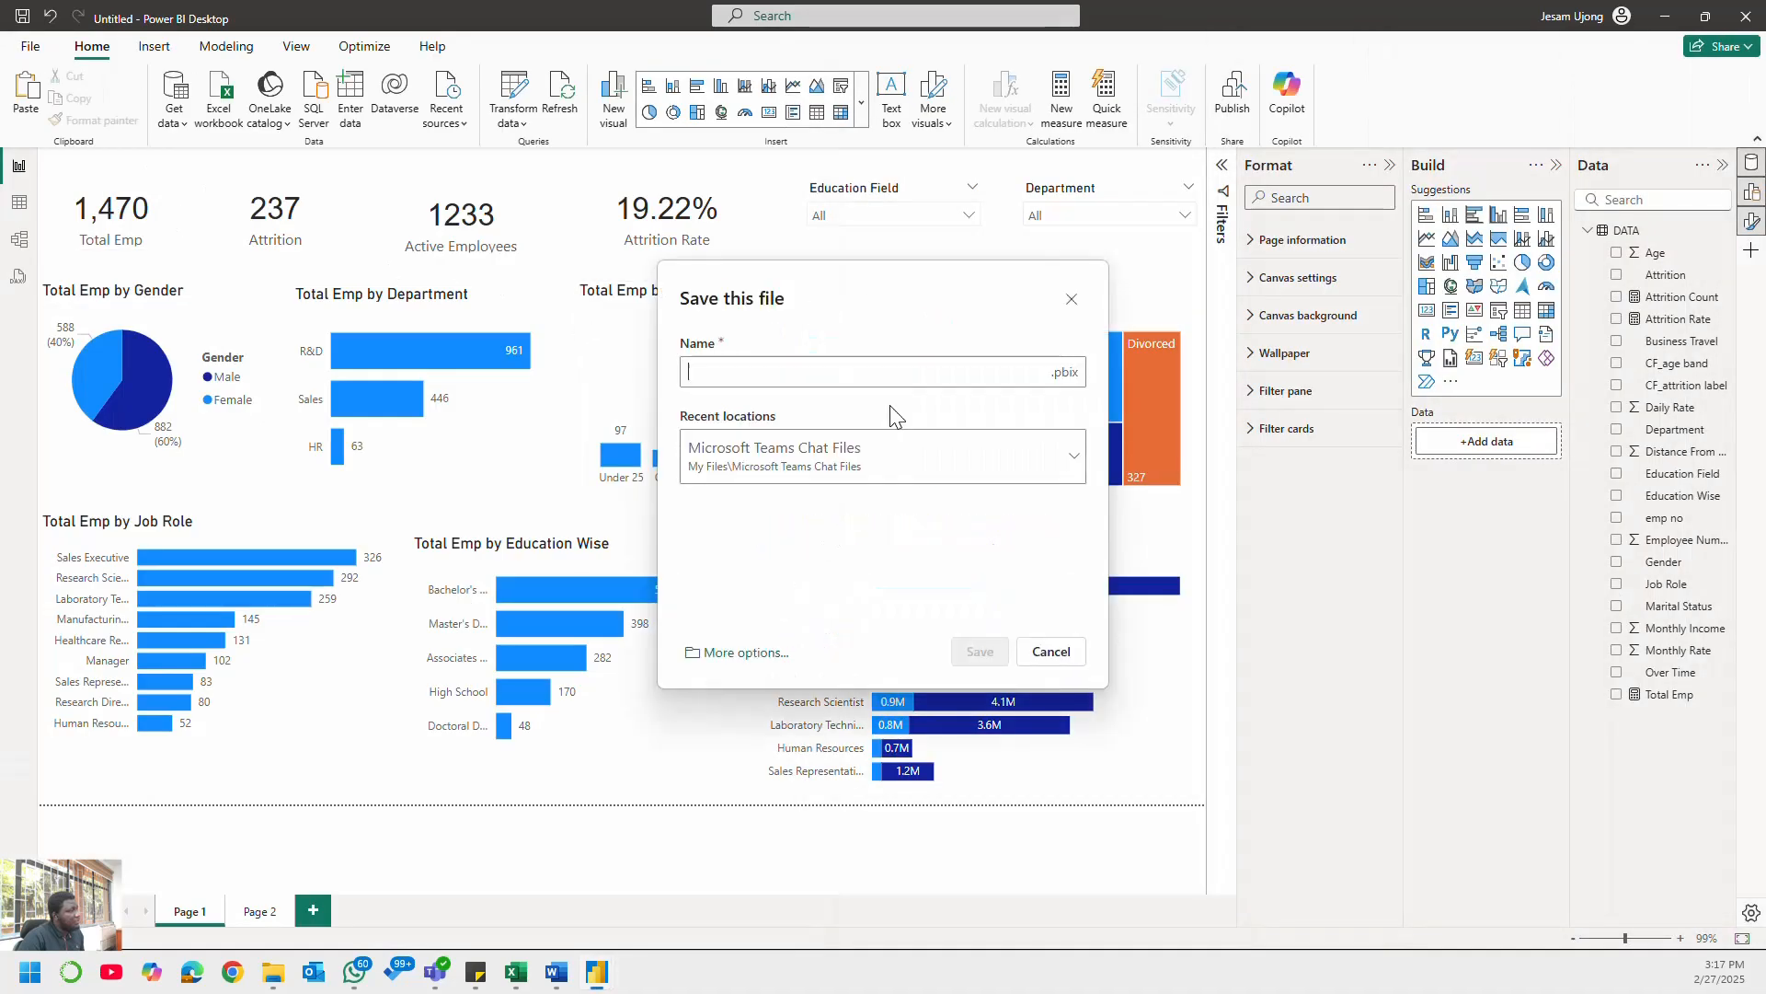
pyautogui.click(809, 364)
pyautogui.write('HR Analytics')
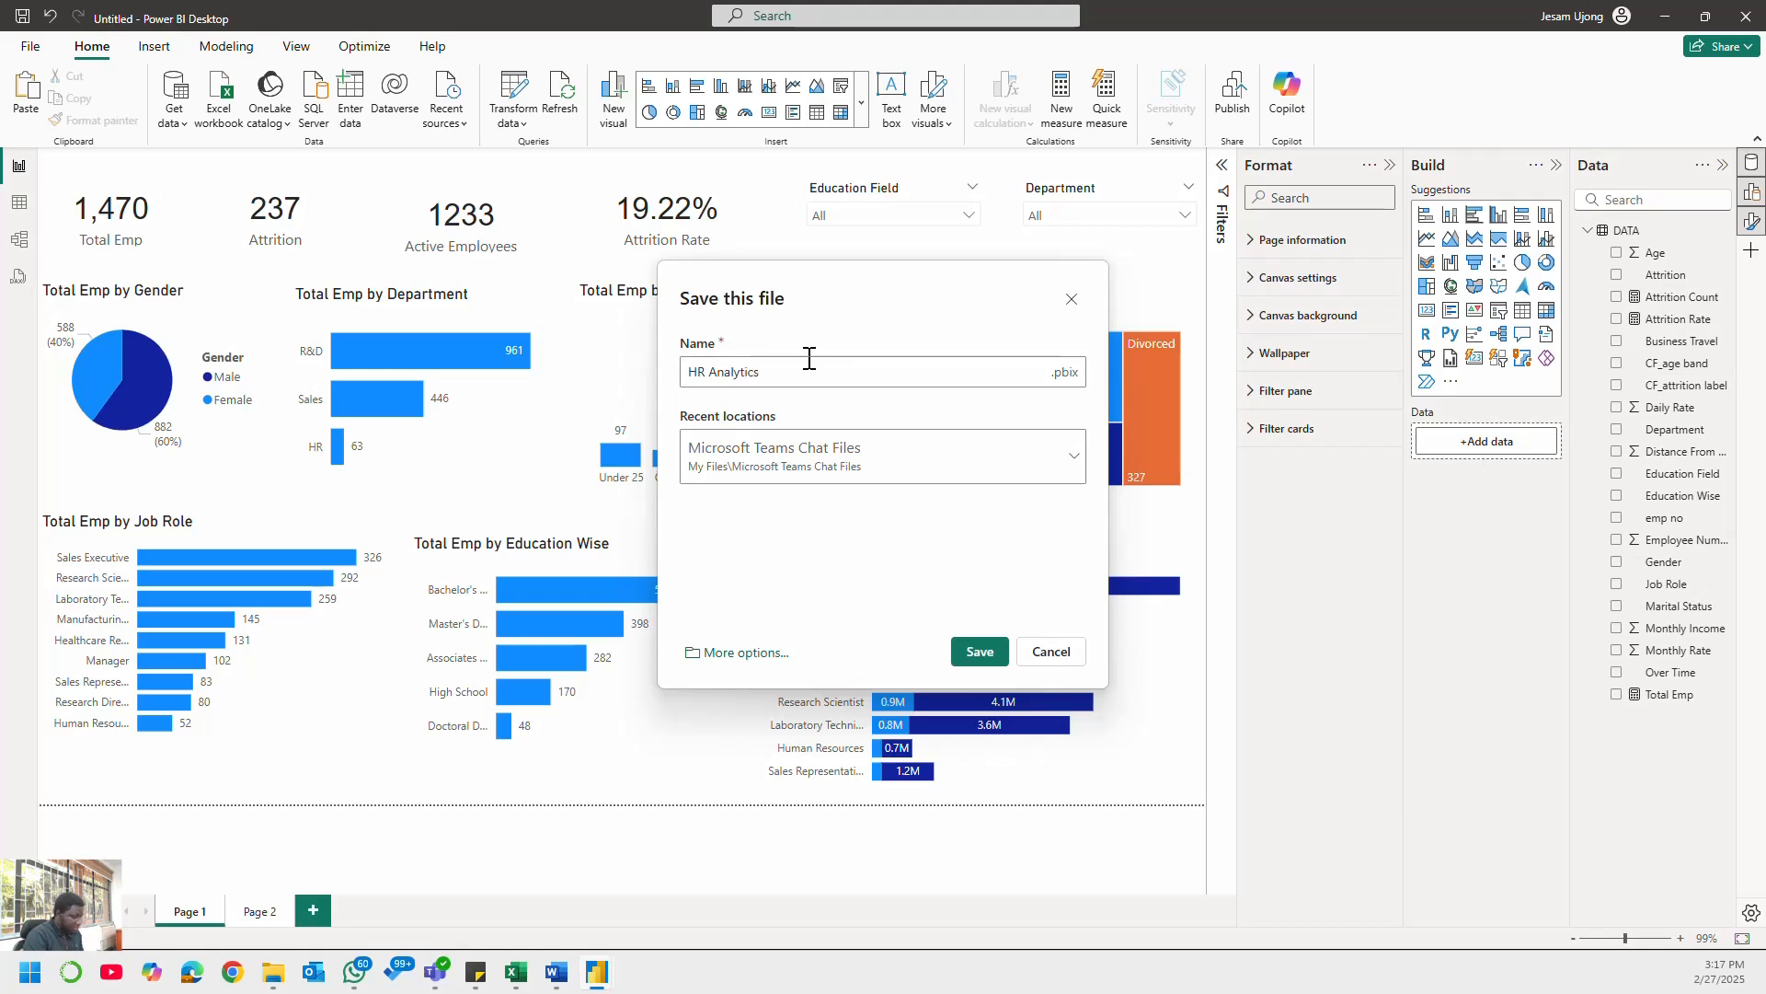
pyautogui.hotkey('ctrl', 'a')
pyautogui.press('BackSpace')
pyautogui.write('v1')
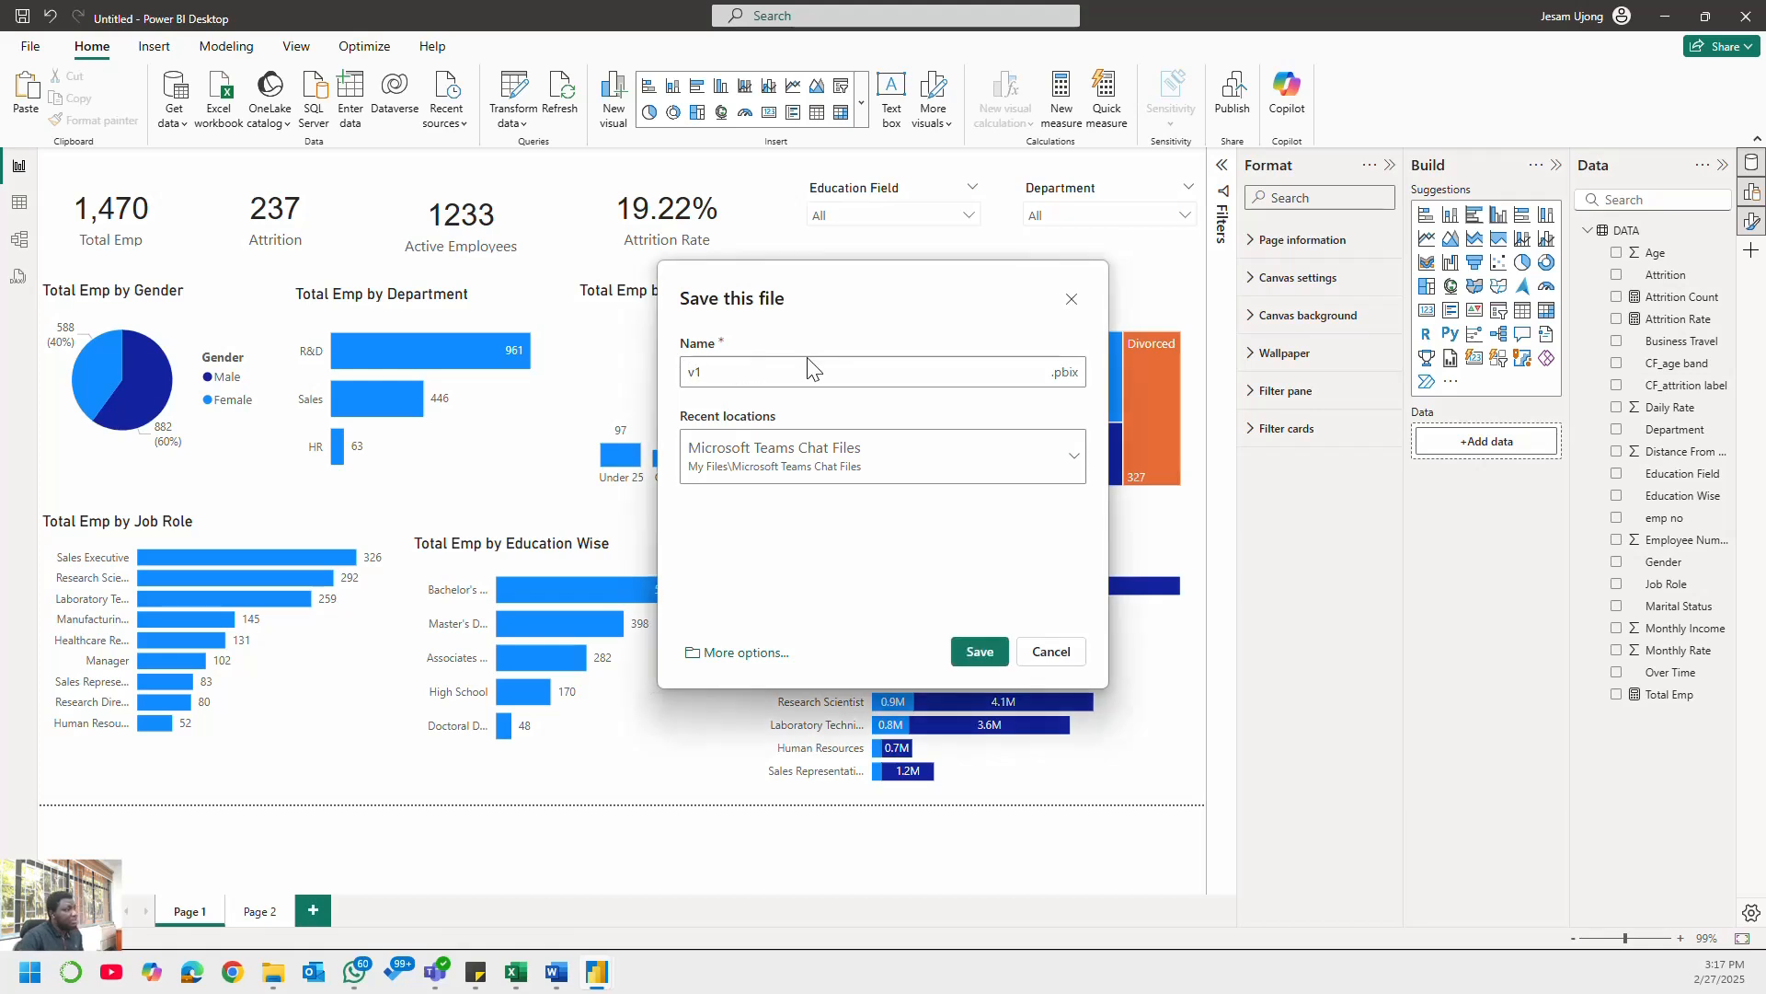
pyautogui.press('BackSpace')
pyautogui.press('BackSpace')
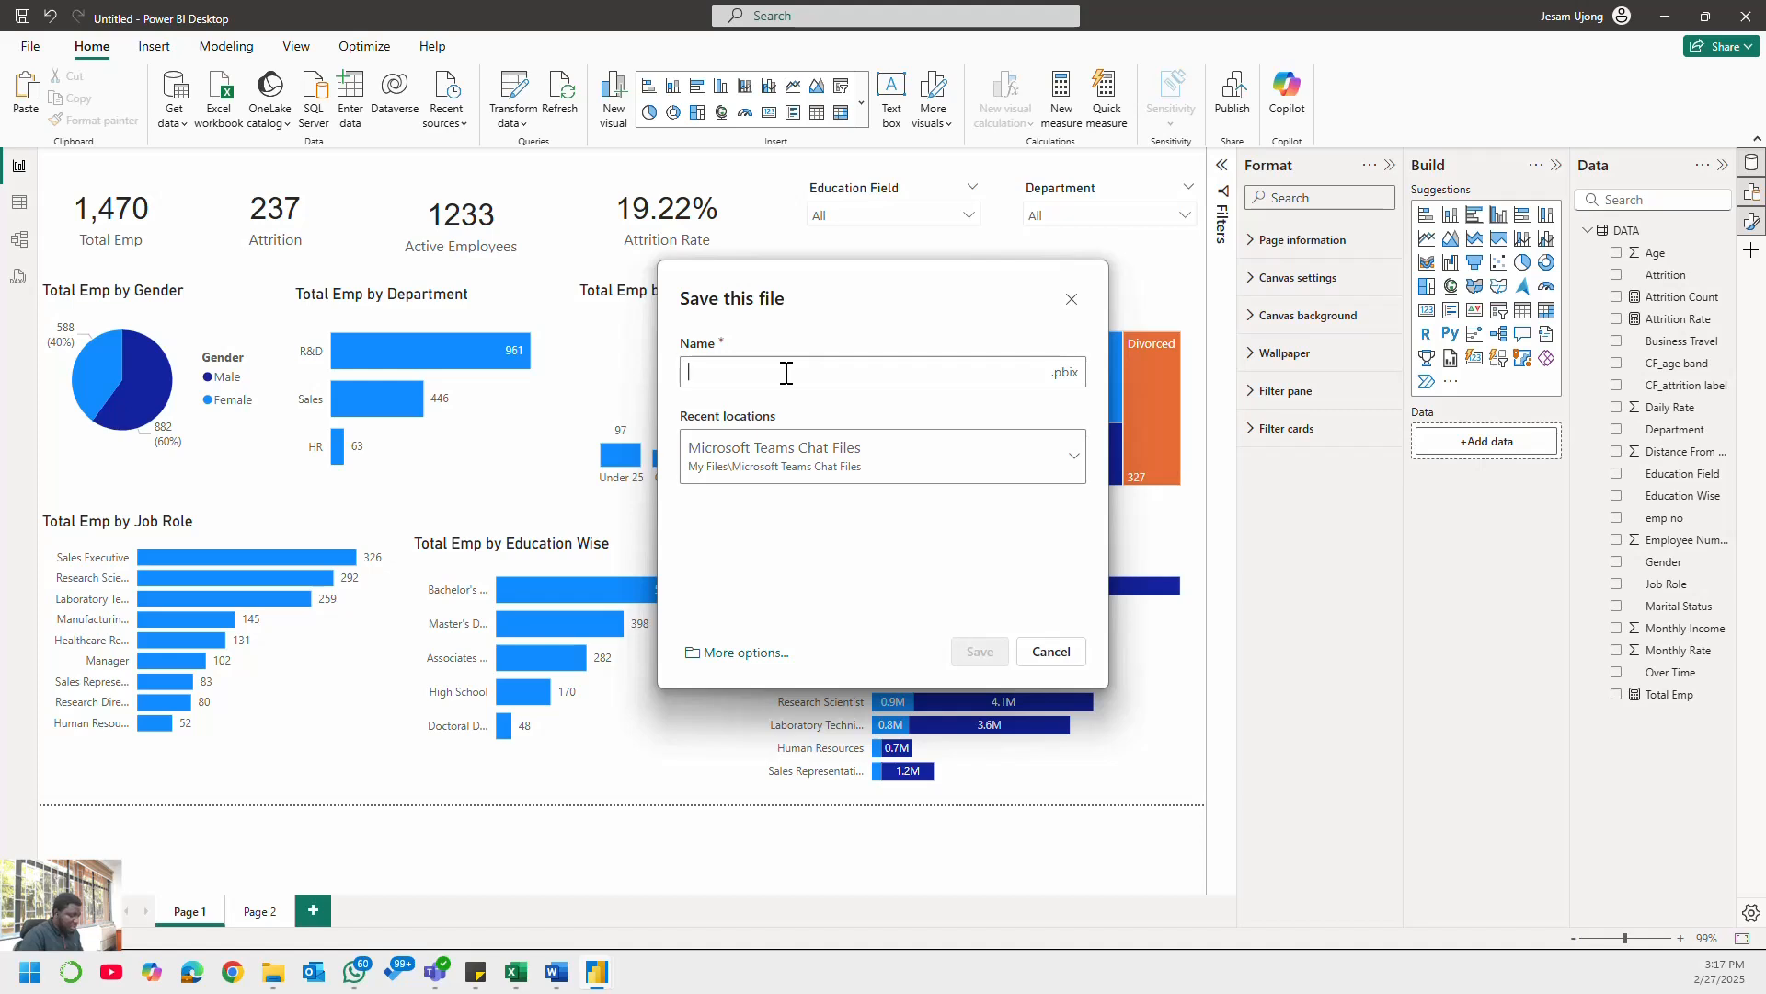
pyautogui.write('HR Analytics.v1')
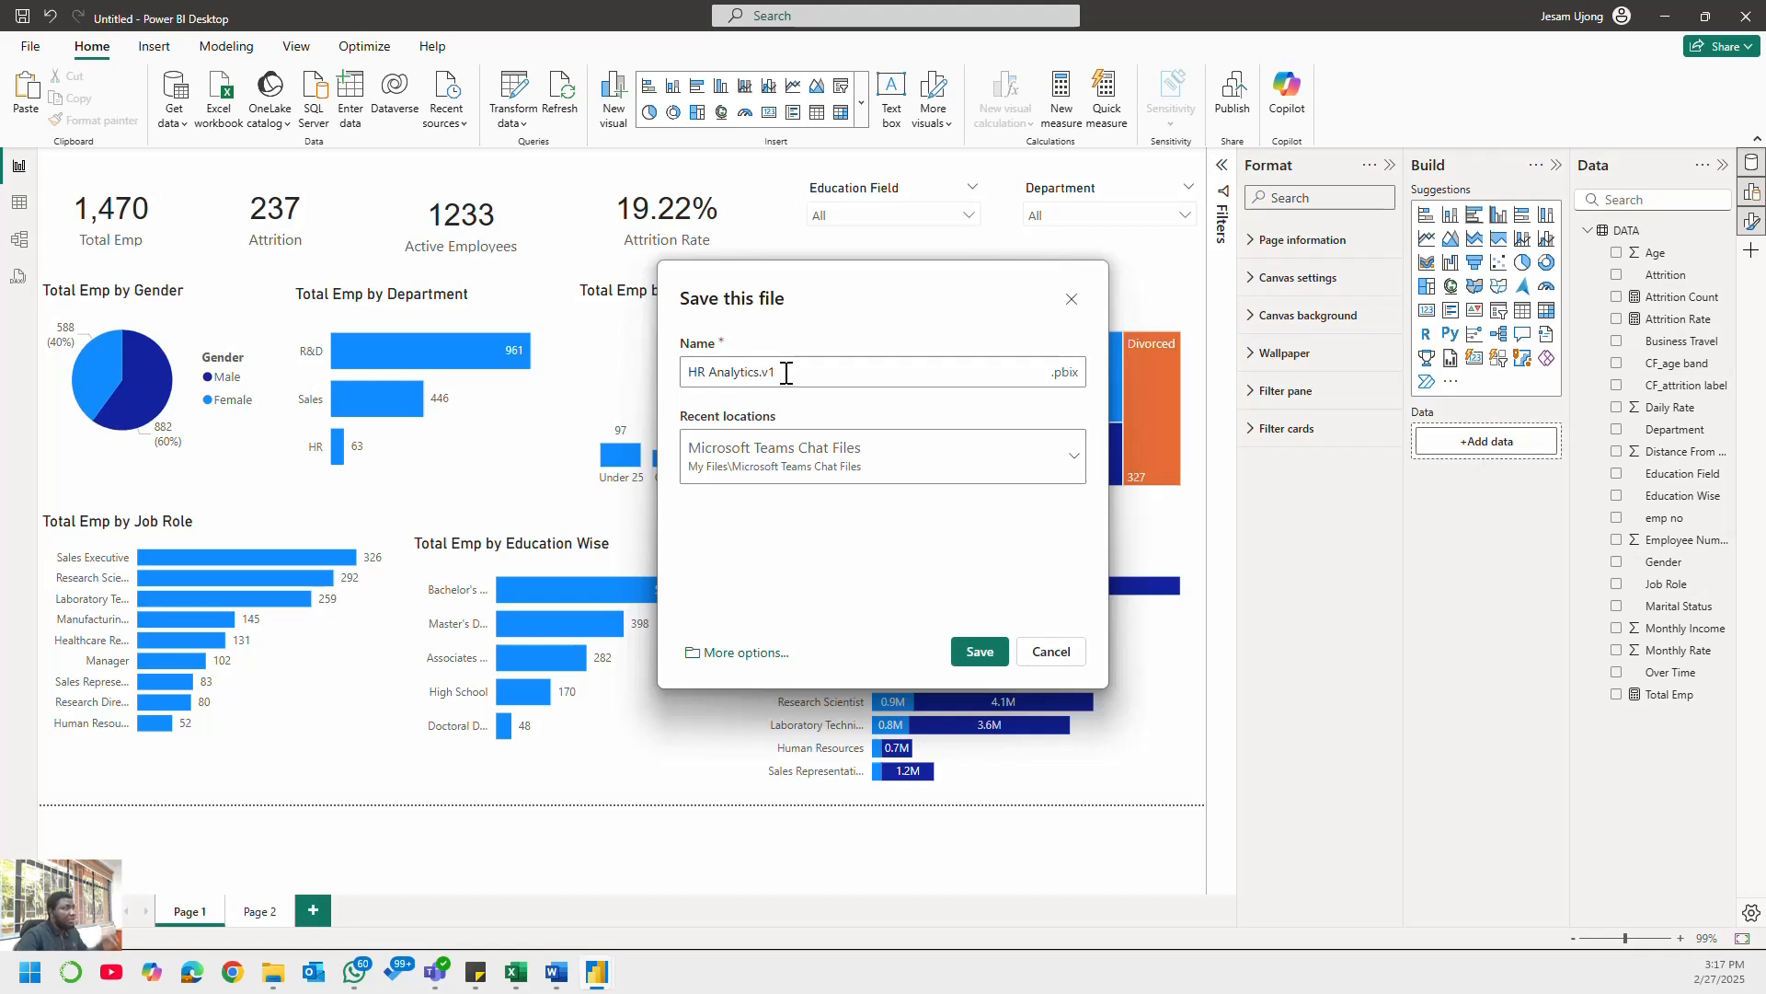
# - Choose the Desktop as the save location, save the report there, and dismiss the leftover save dialog
pyautogui.click(1071, 465)
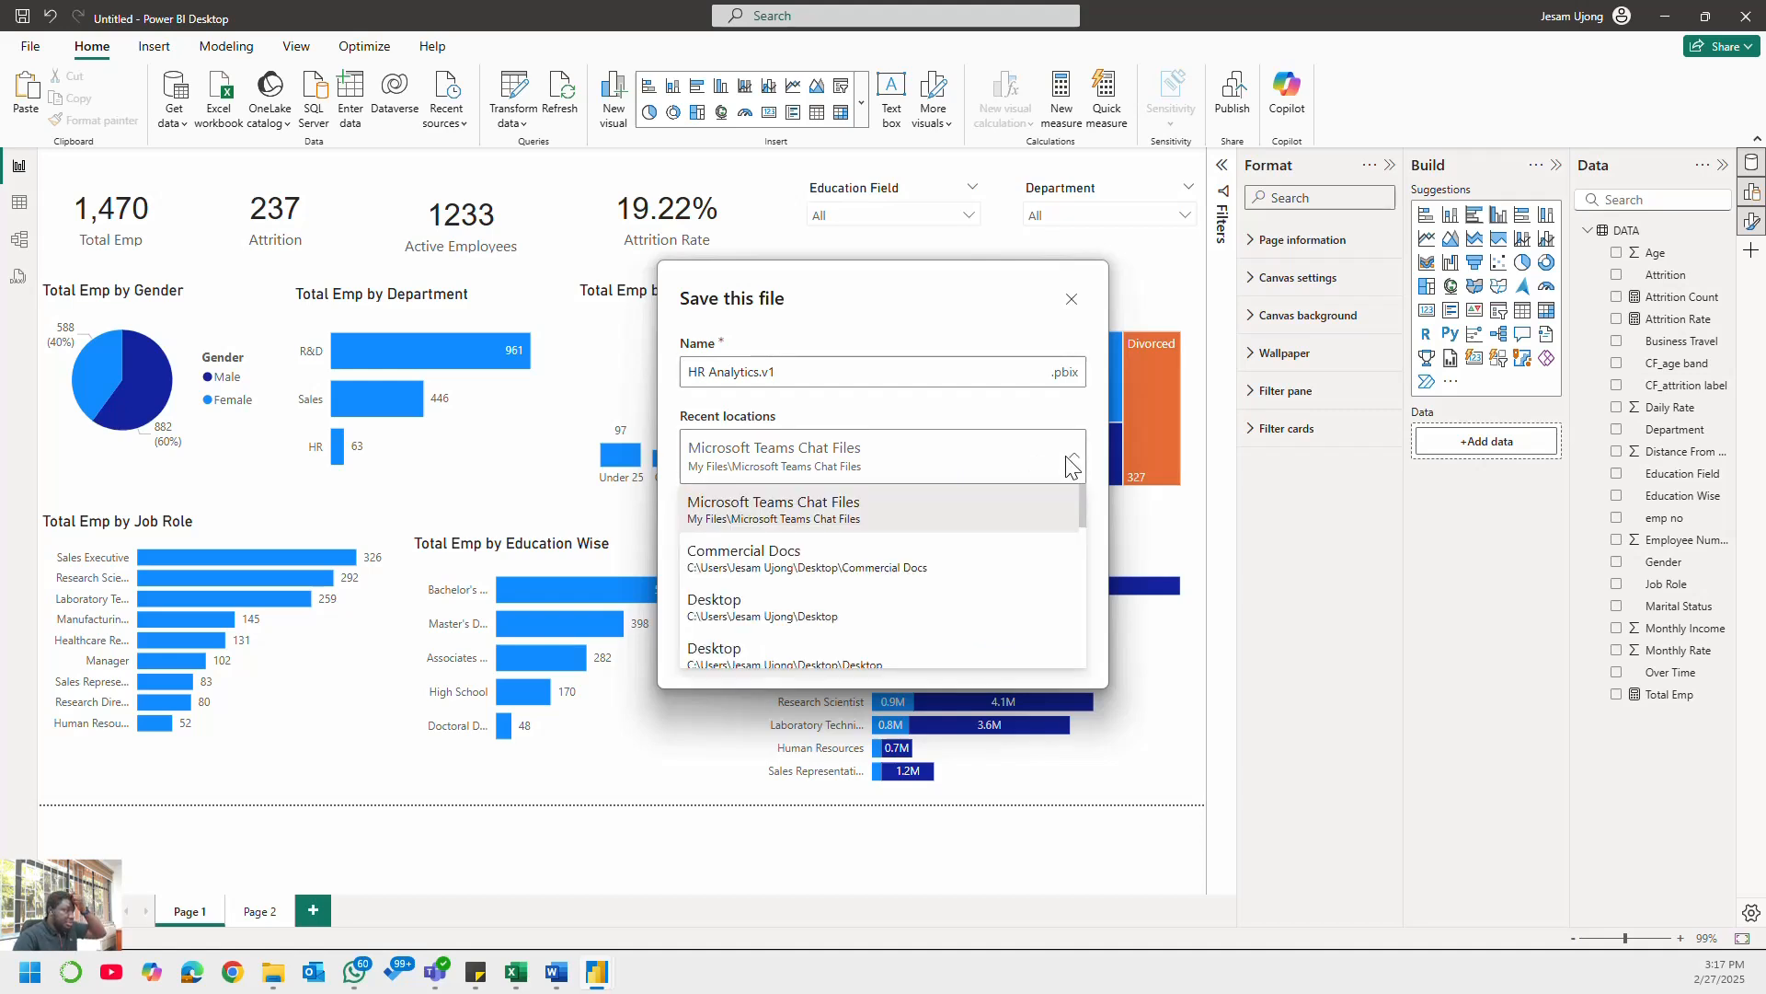
pyautogui.click(810, 607)
pyautogui.click(979, 660)
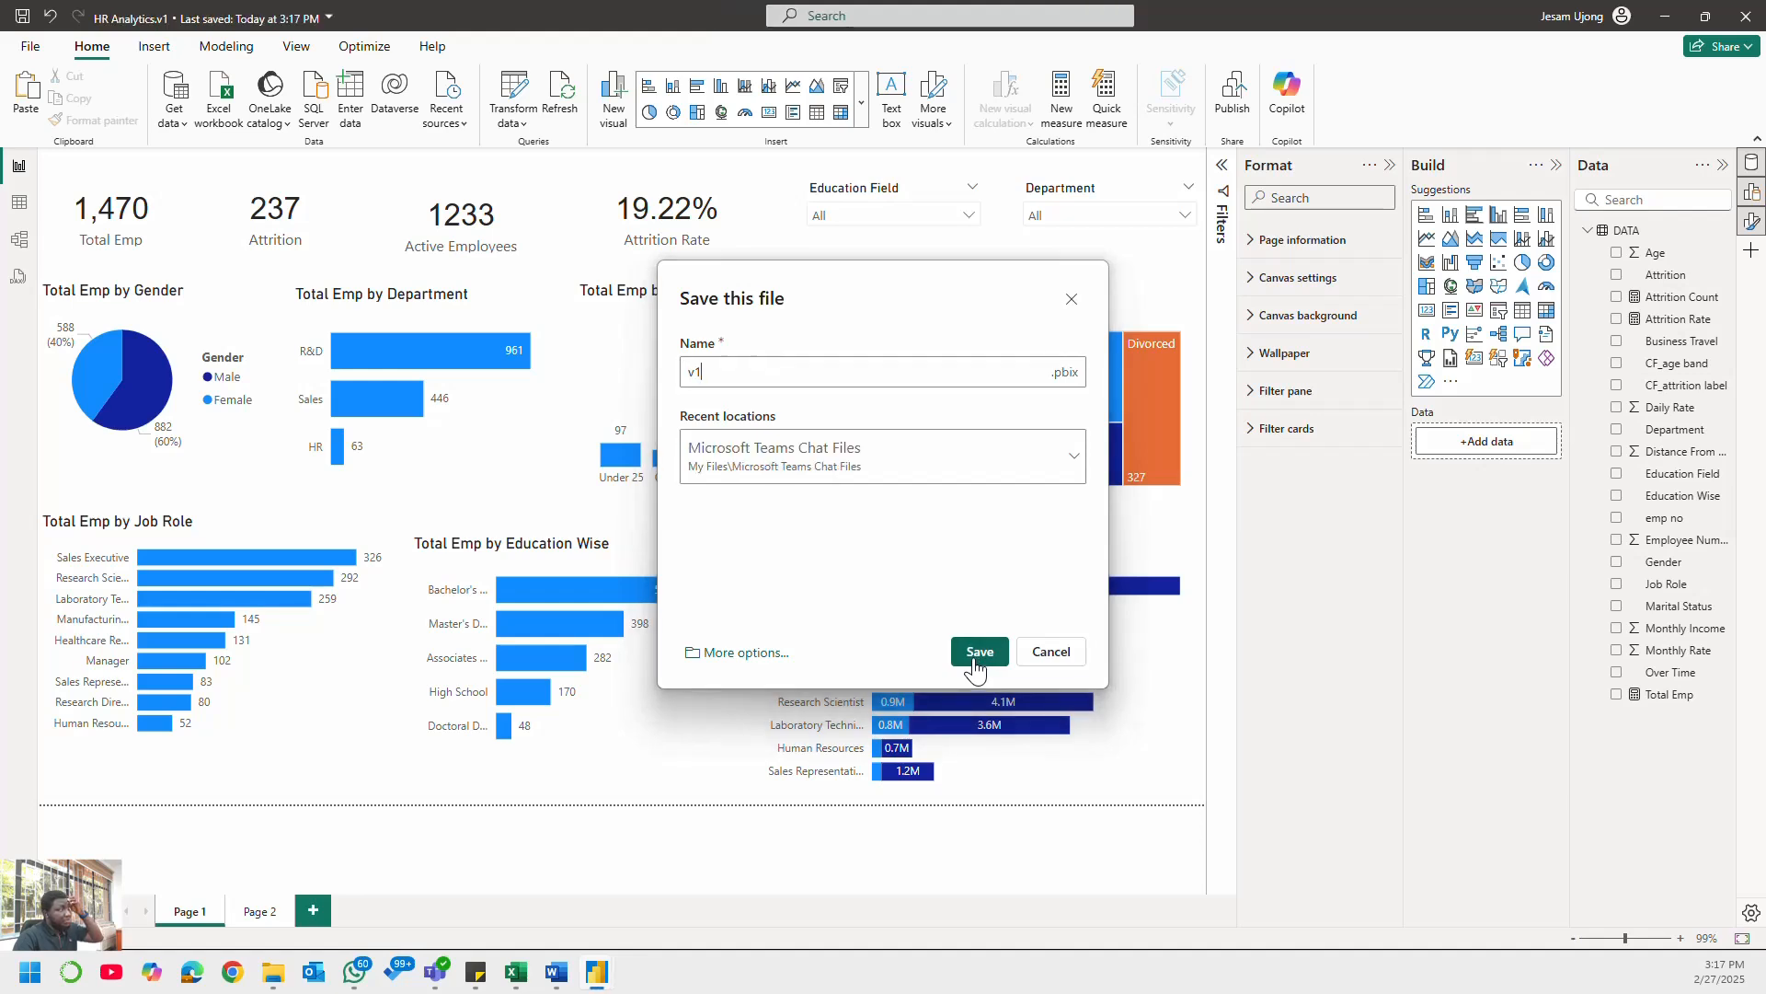
pyautogui.click(1041, 655)
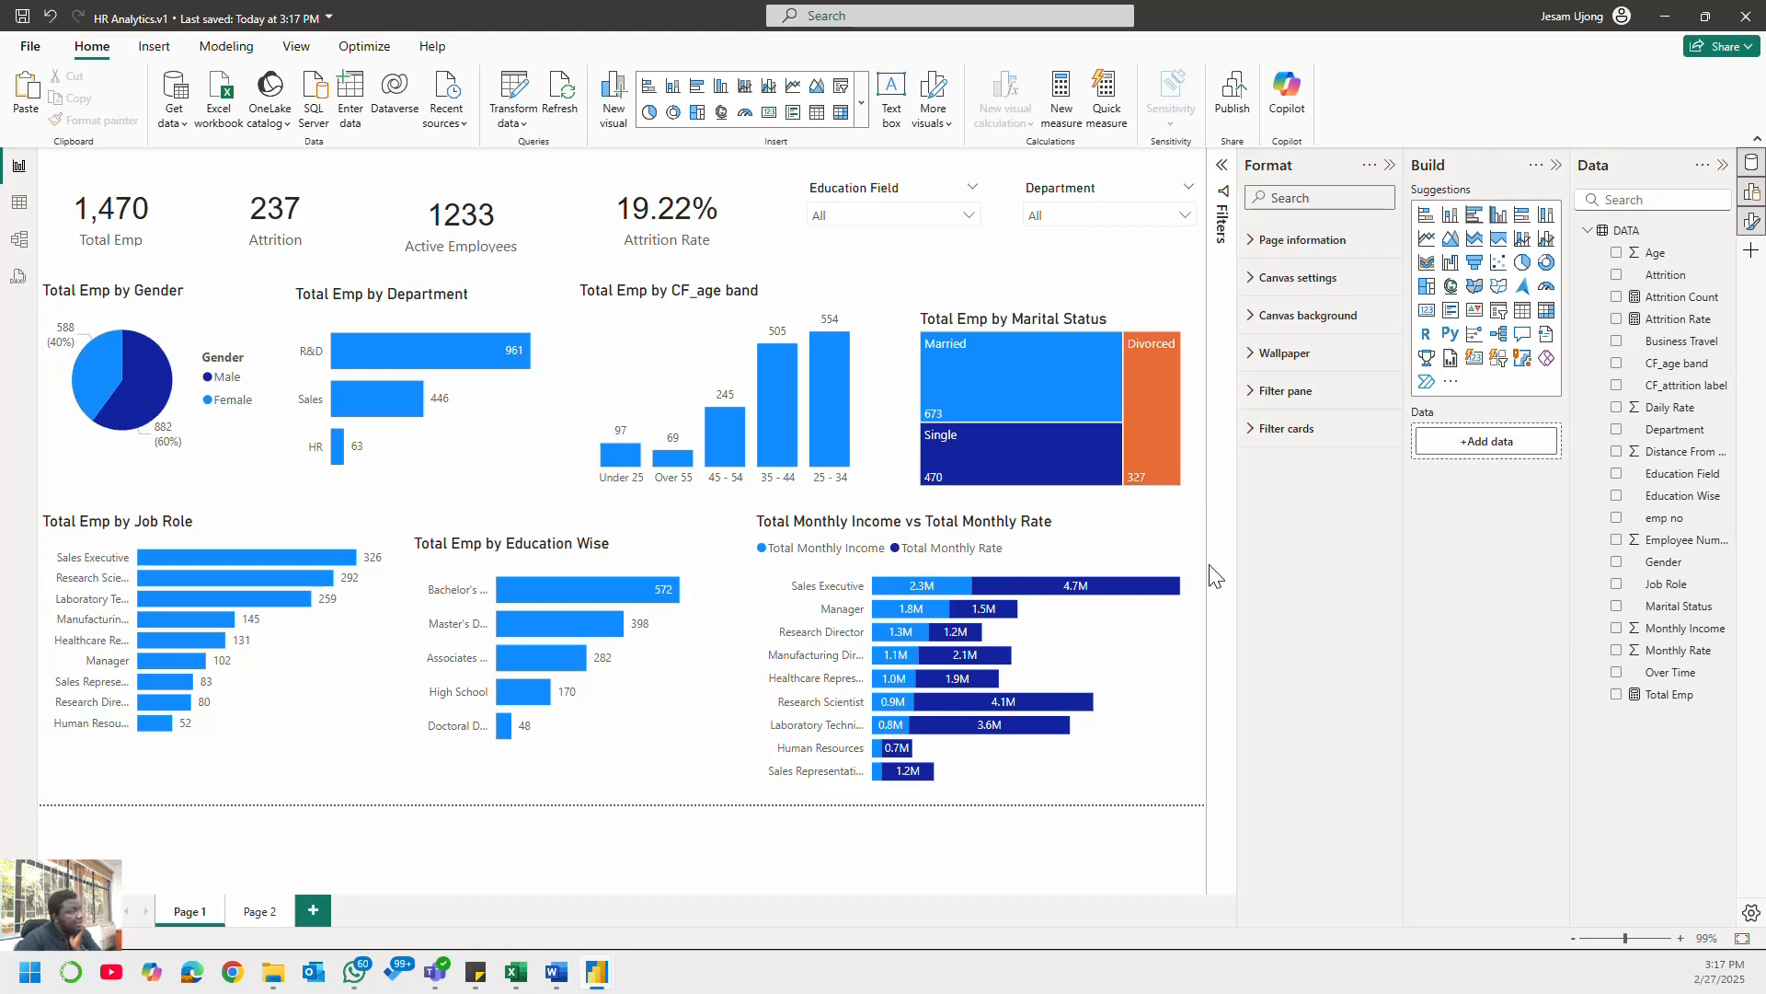
# - Collapse the Format, Build and Data panes to give the report canvas more room
pyautogui.click(1389, 165)
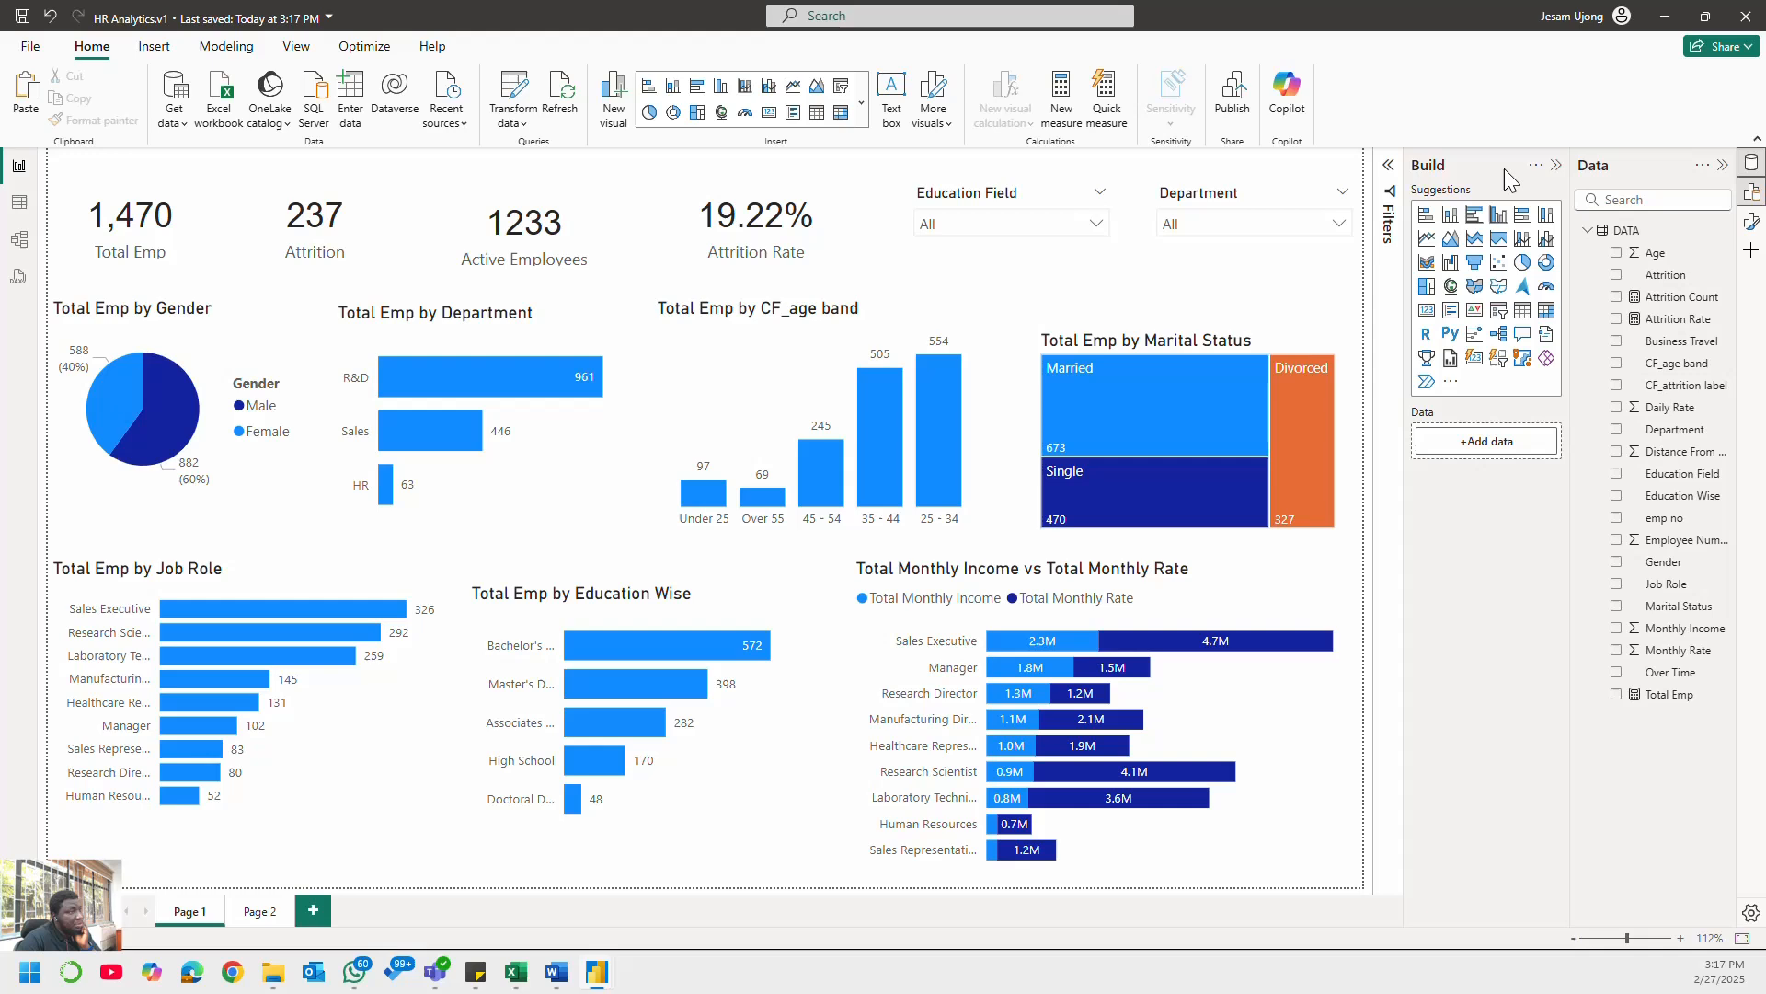
pyautogui.click(1555, 165)
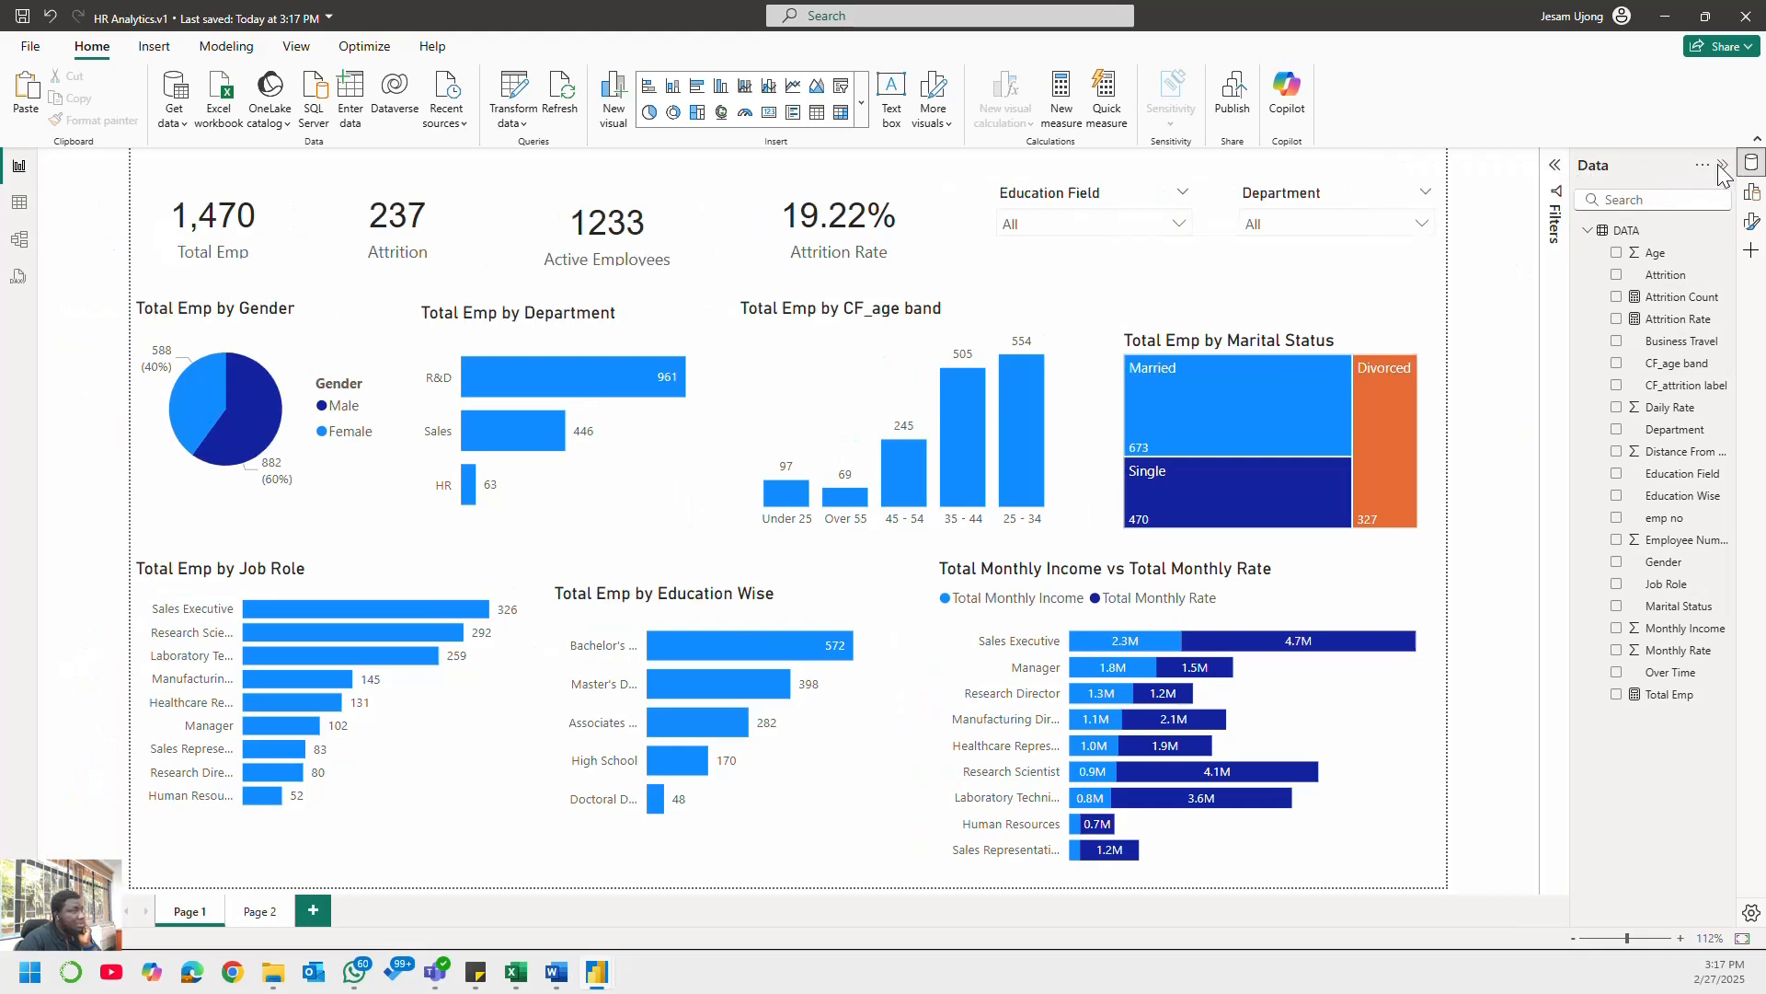
pyautogui.click(1722, 166)
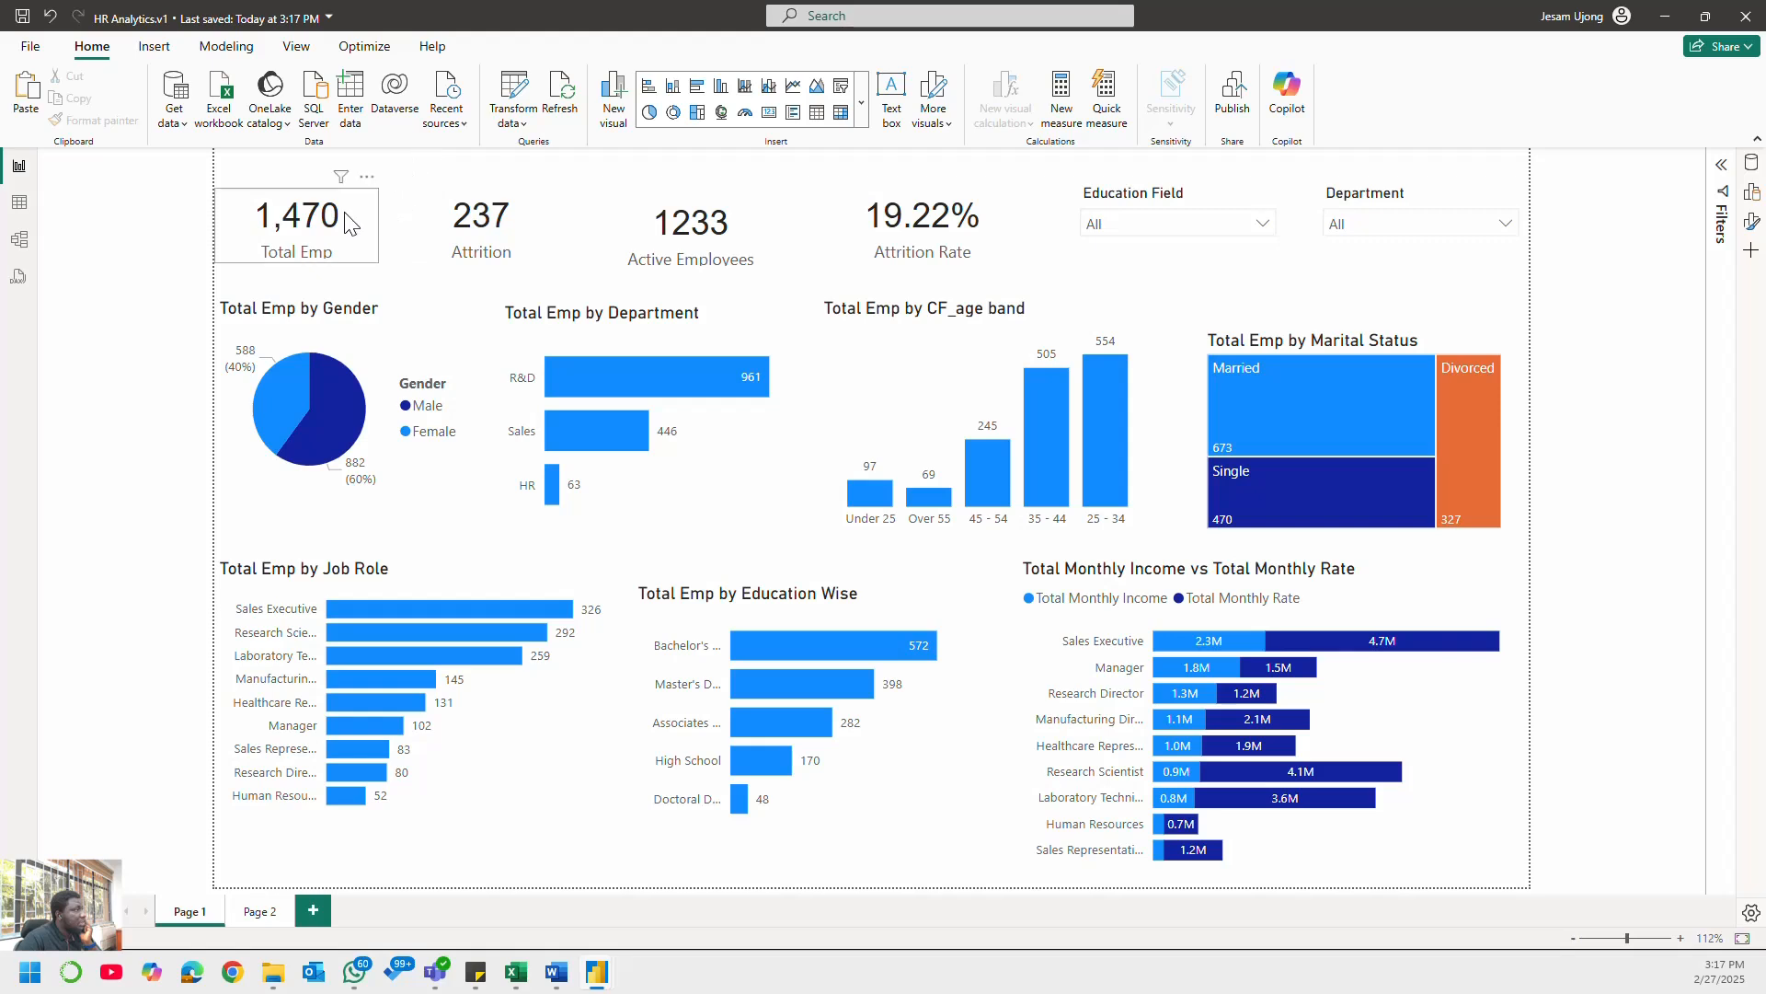
# - Move the four KPI cards and the Education Field and Department slicers slightly down to free space along the page's upper edge
pyautogui.moveTo(334, 236); pyautogui.dragTo(340, 255)
pyautogui.moveTo(532, 230); pyautogui.dragTo(522, 257)
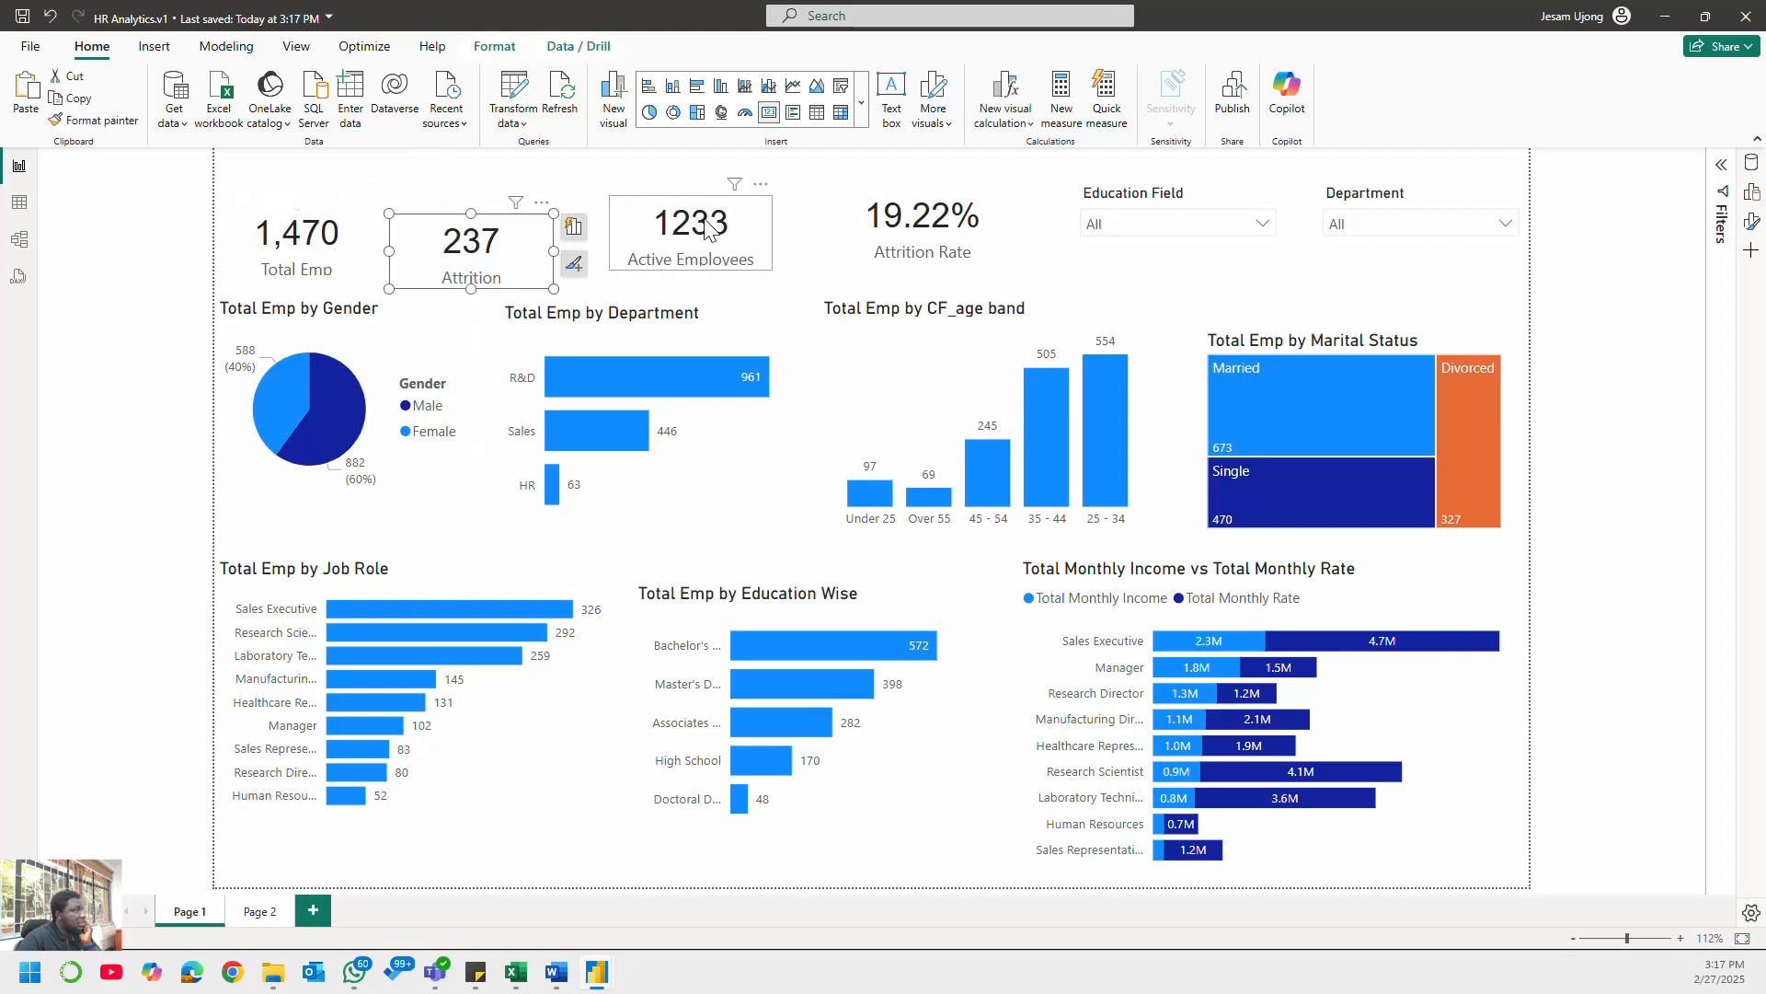
pyautogui.moveTo(704, 218); pyautogui.dragTo(698, 240)
pyautogui.moveTo(923, 225); pyautogui.dragTo(901, 244)
pyautogui.moveTo(1195, 209); pyautogui.dragTo(1193, 234)
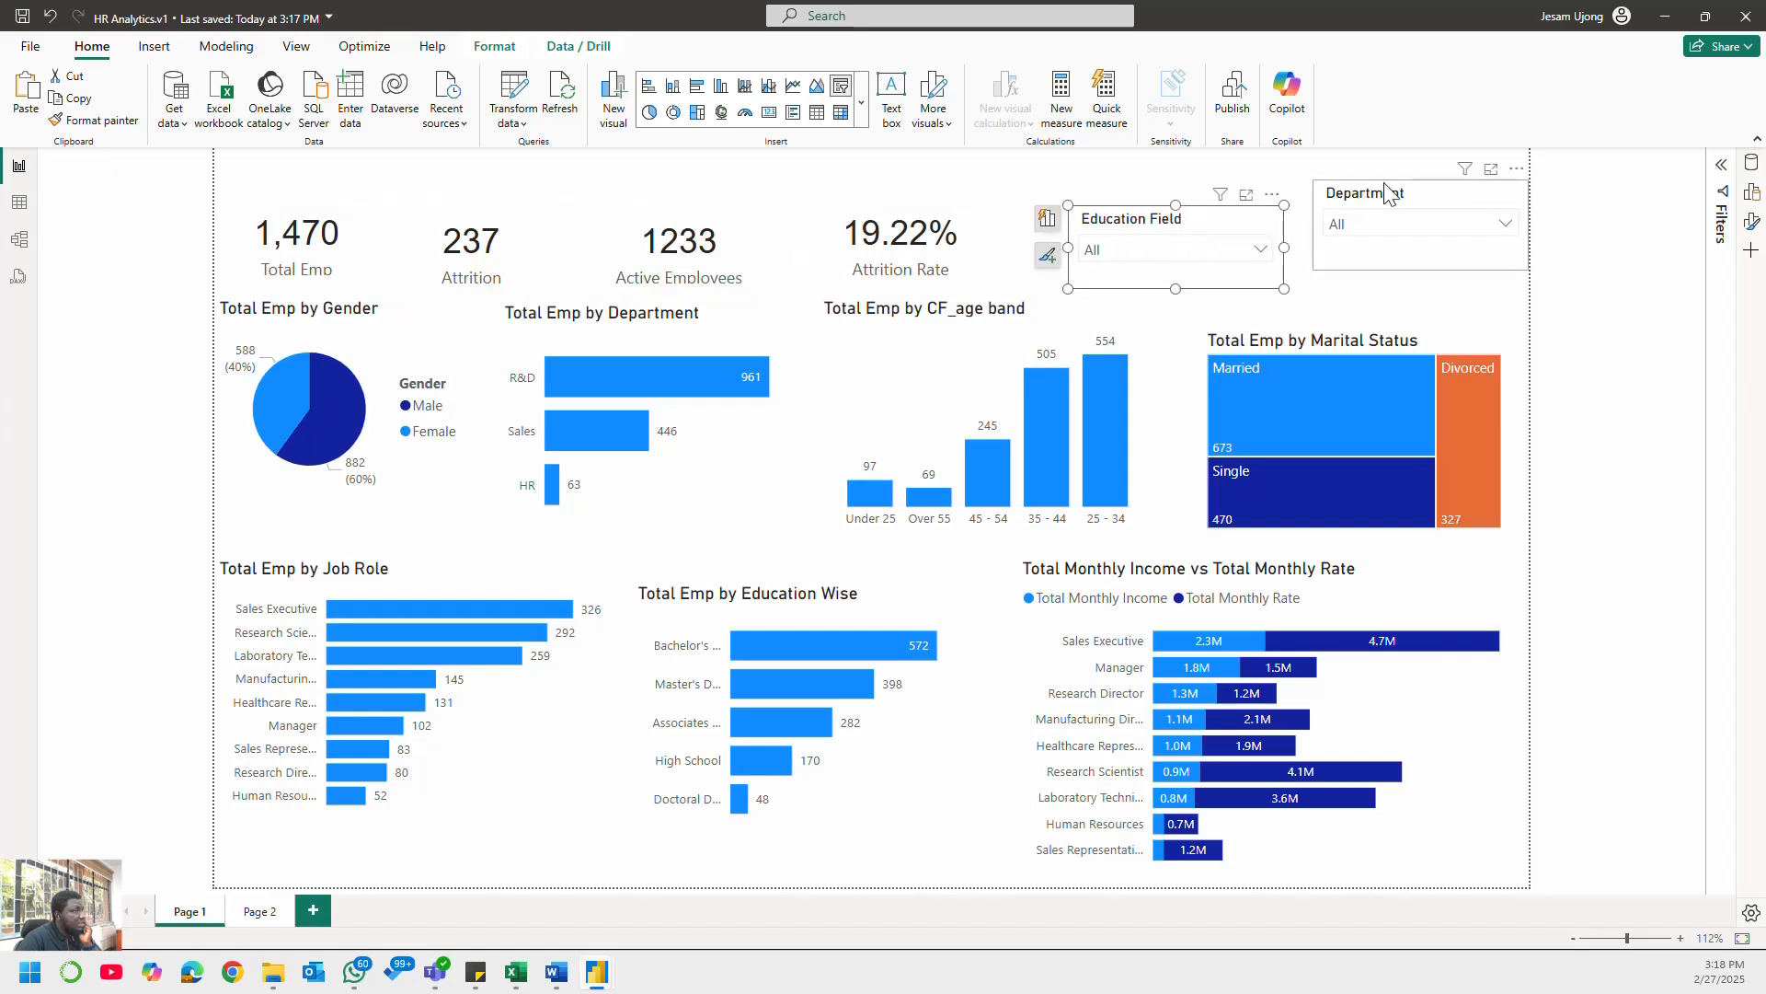
pyautogui.moveTo(1405, 196); pyautogui.dragTo(1405, 214)
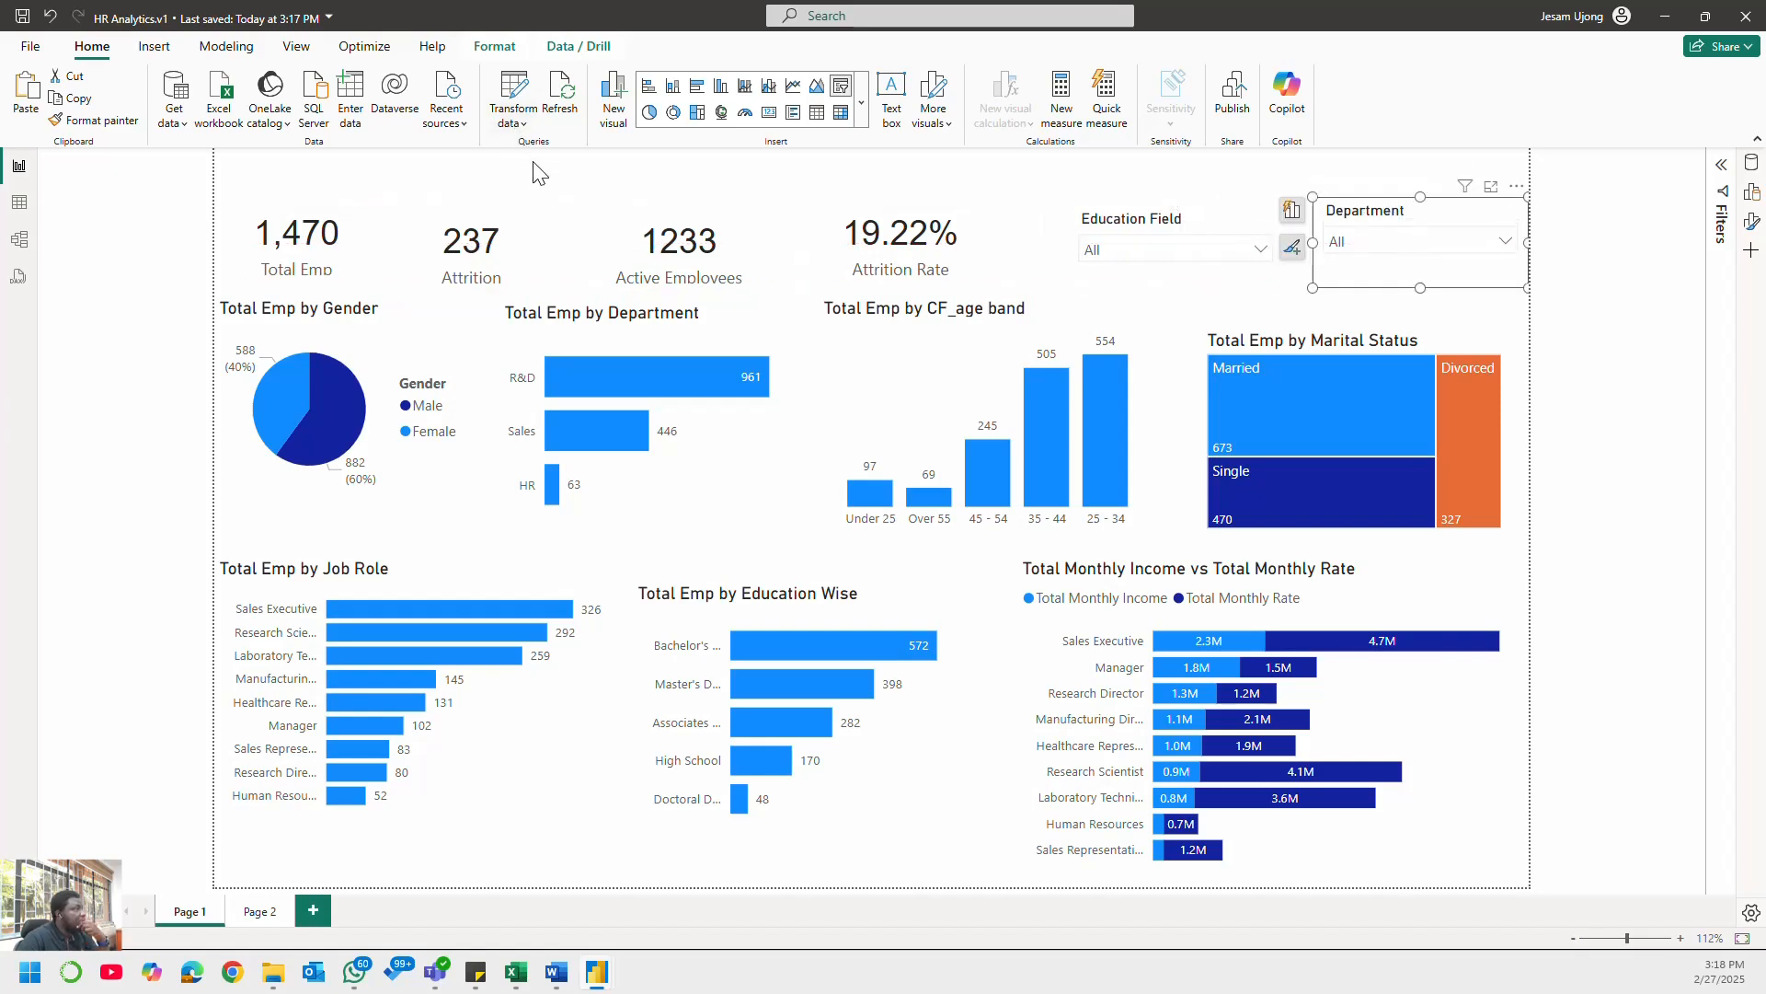
# - Insert a text box on the report page containing the title HR ANALYTICS DASHBOARD
pyautogui.click(538, 176)
pyautogui.click(152, 50)
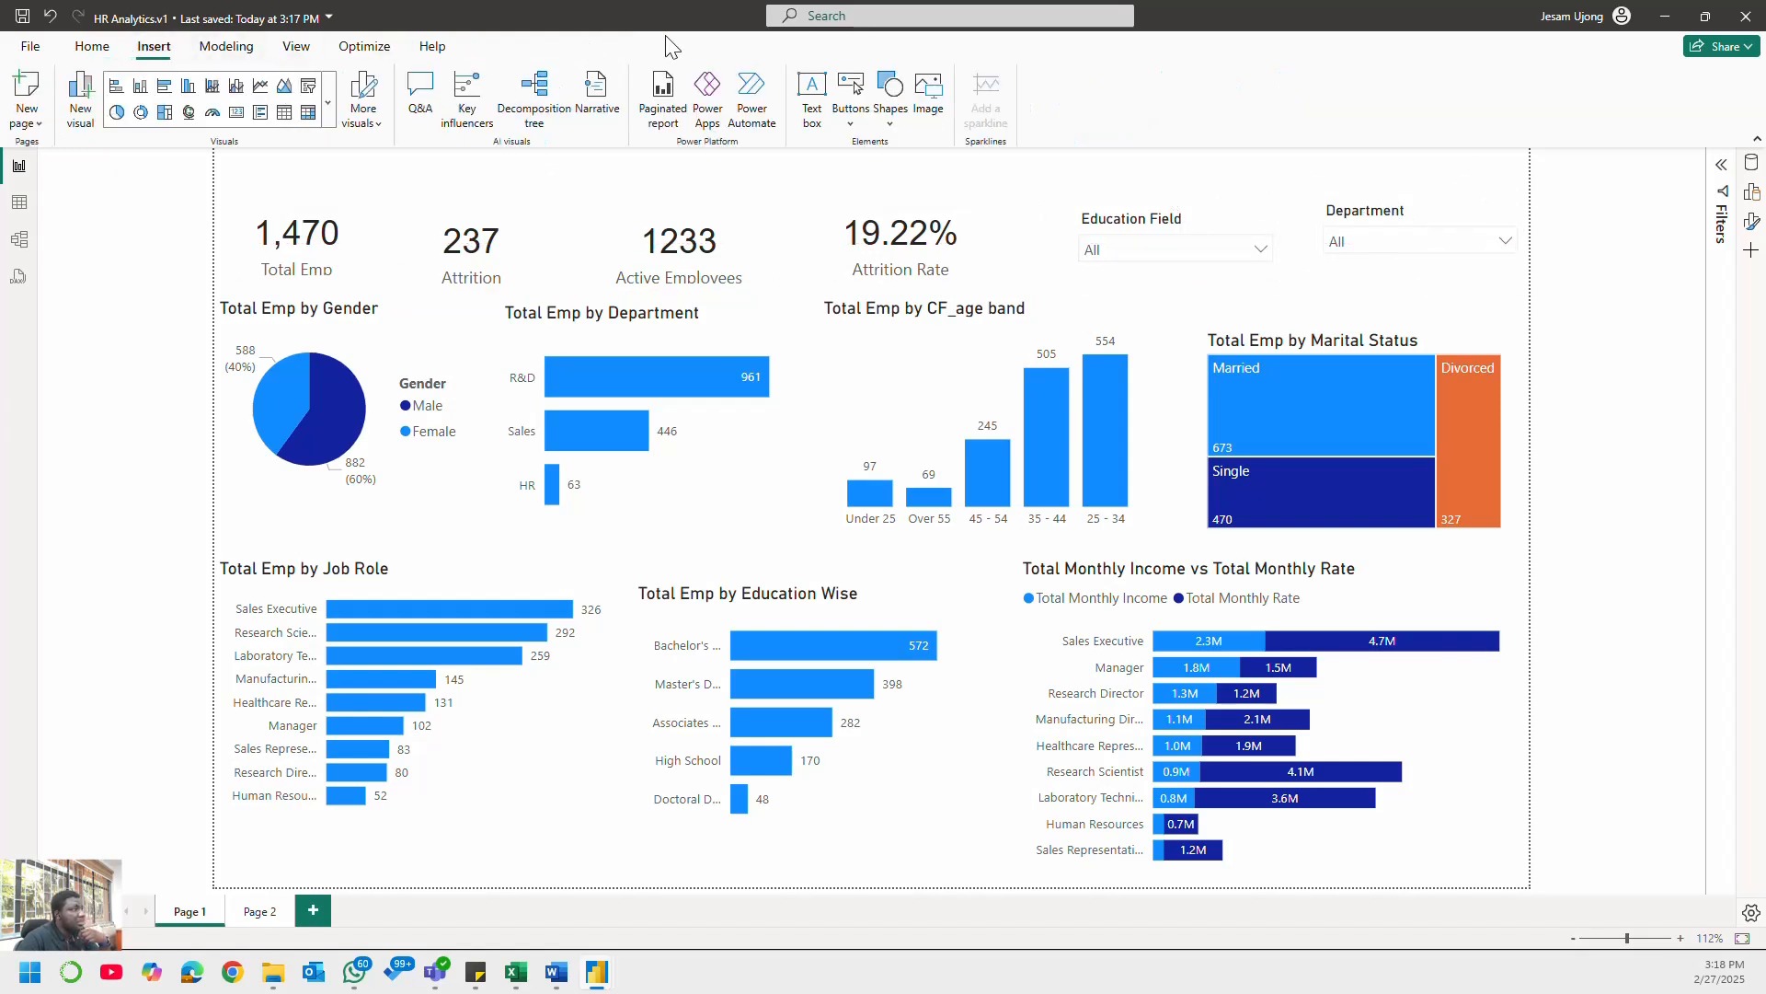
pyautogui.click(812, 97)
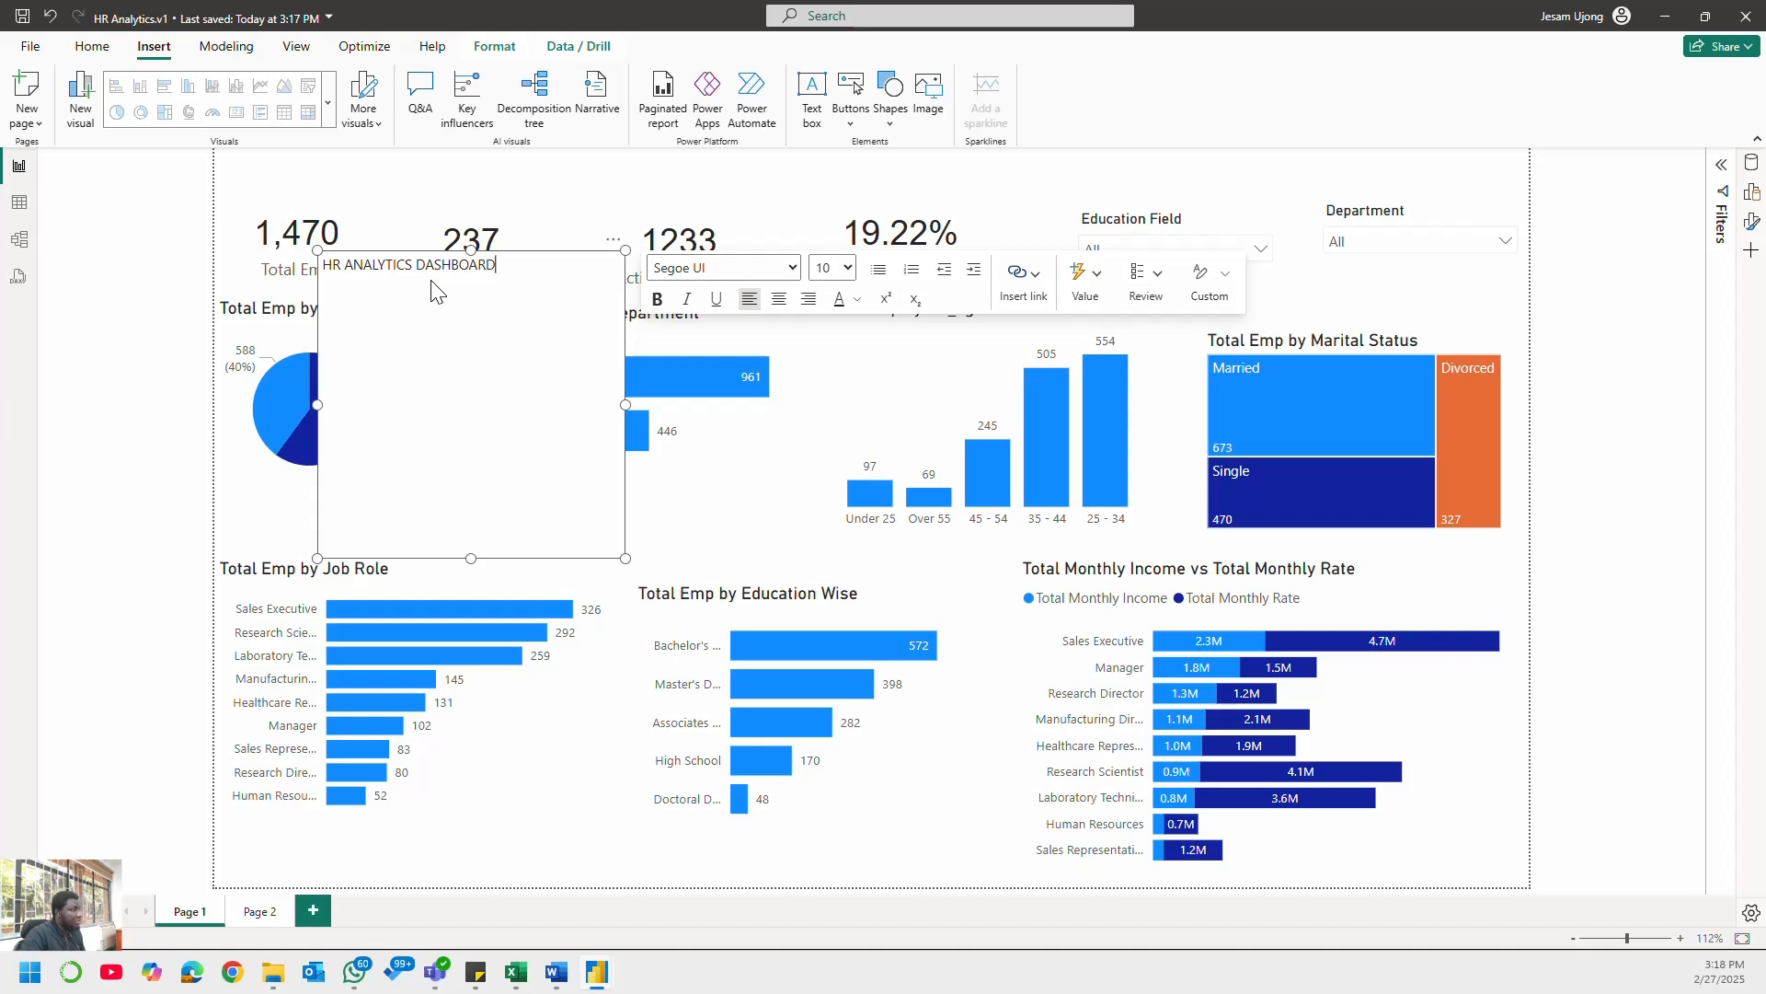
# - Format the dashboard title as bold Arial text at size 12
pyautogui.hotkey('ctrl', 'a')
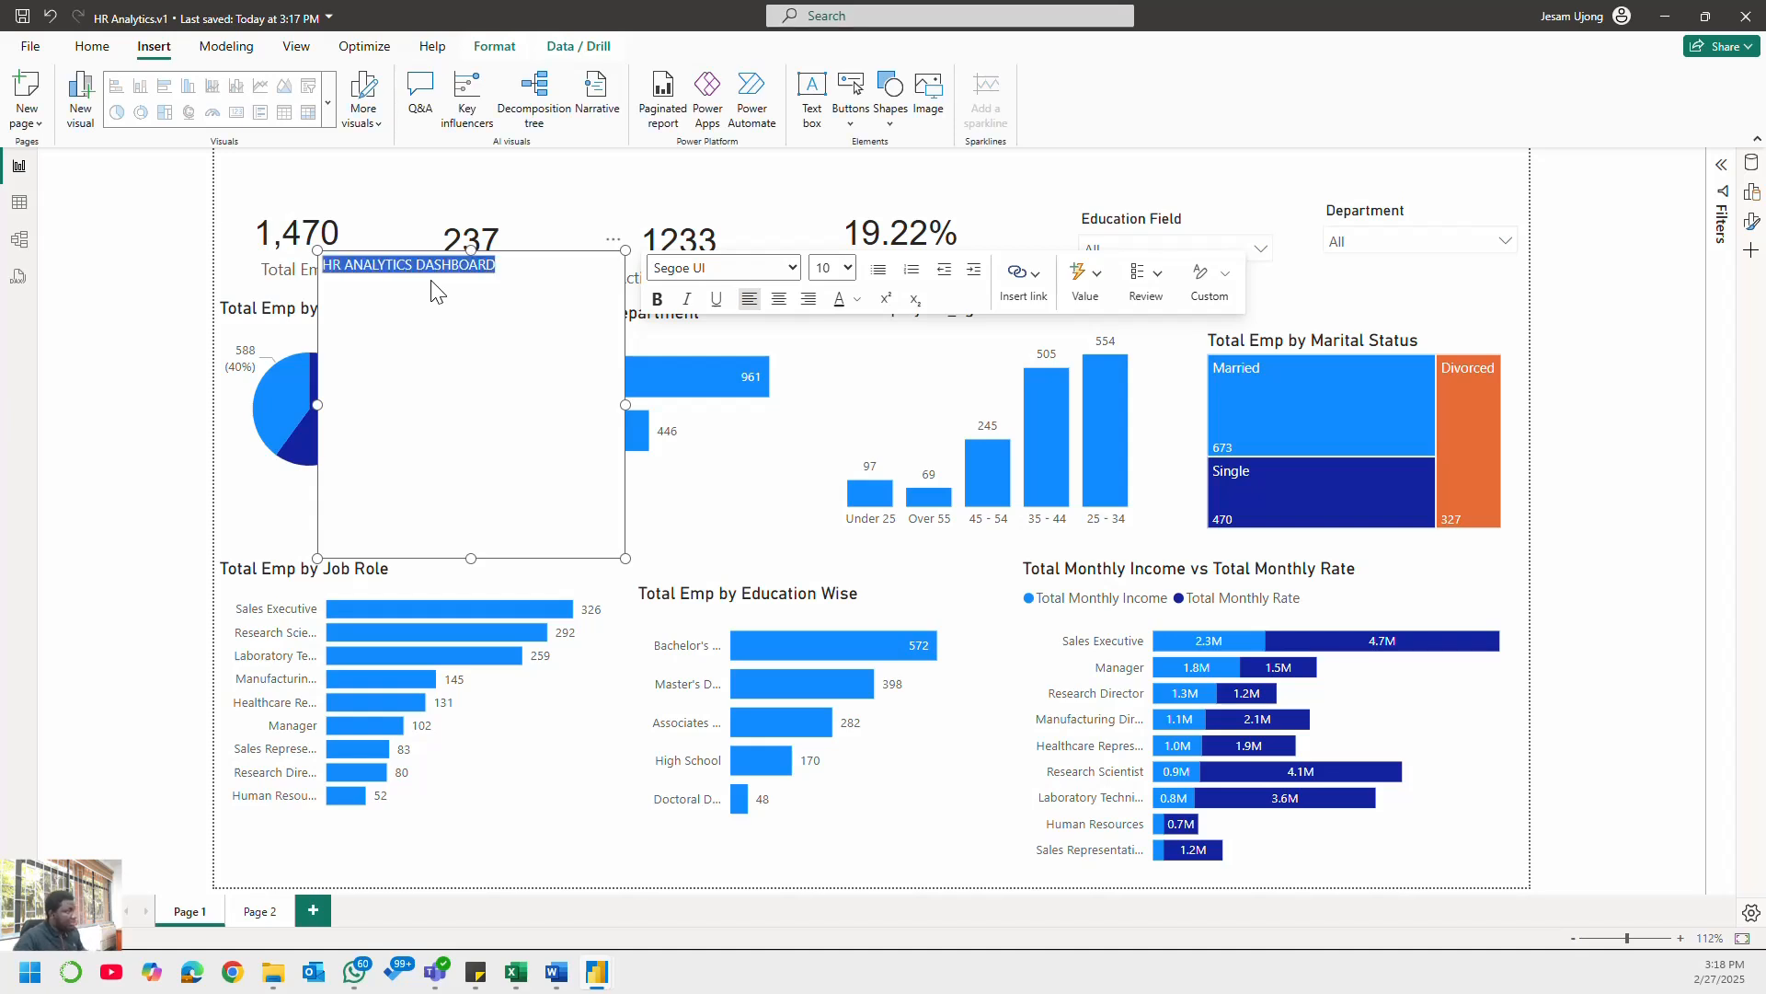
pyautogui.click(657, 299)
pyautogui.click(755, 268)
pyautogui.click(753, 295)
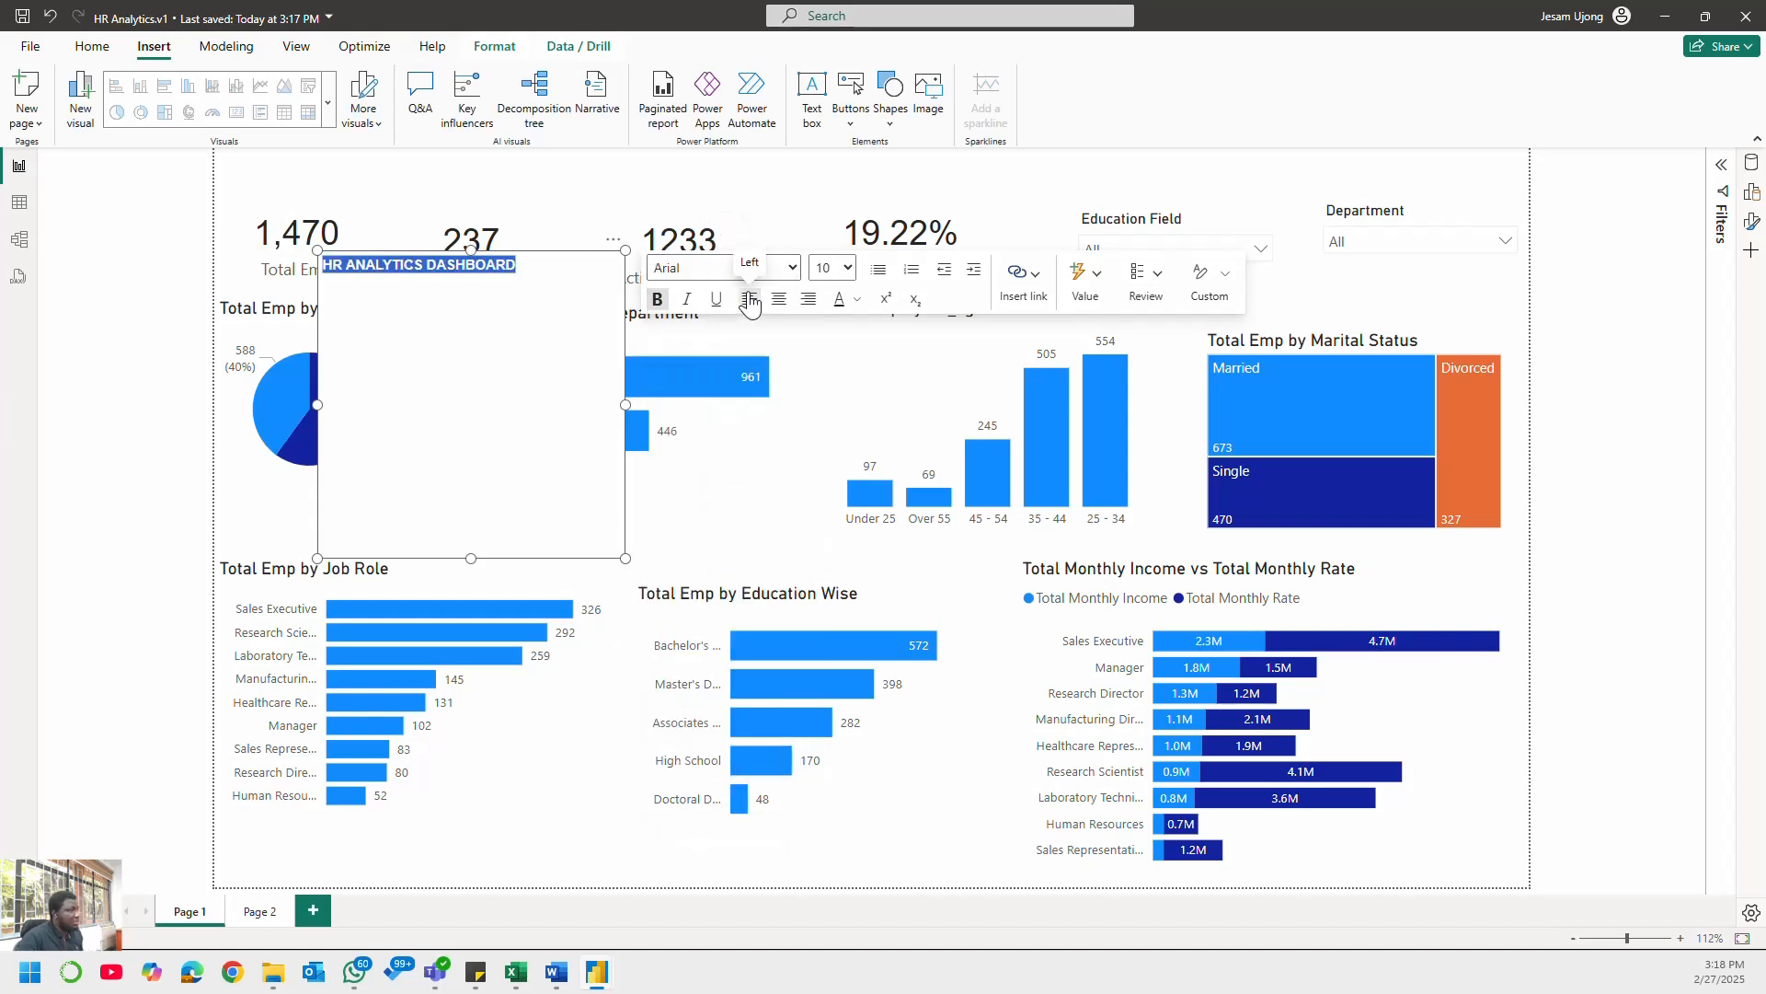
pyautogui.click(848, 268)
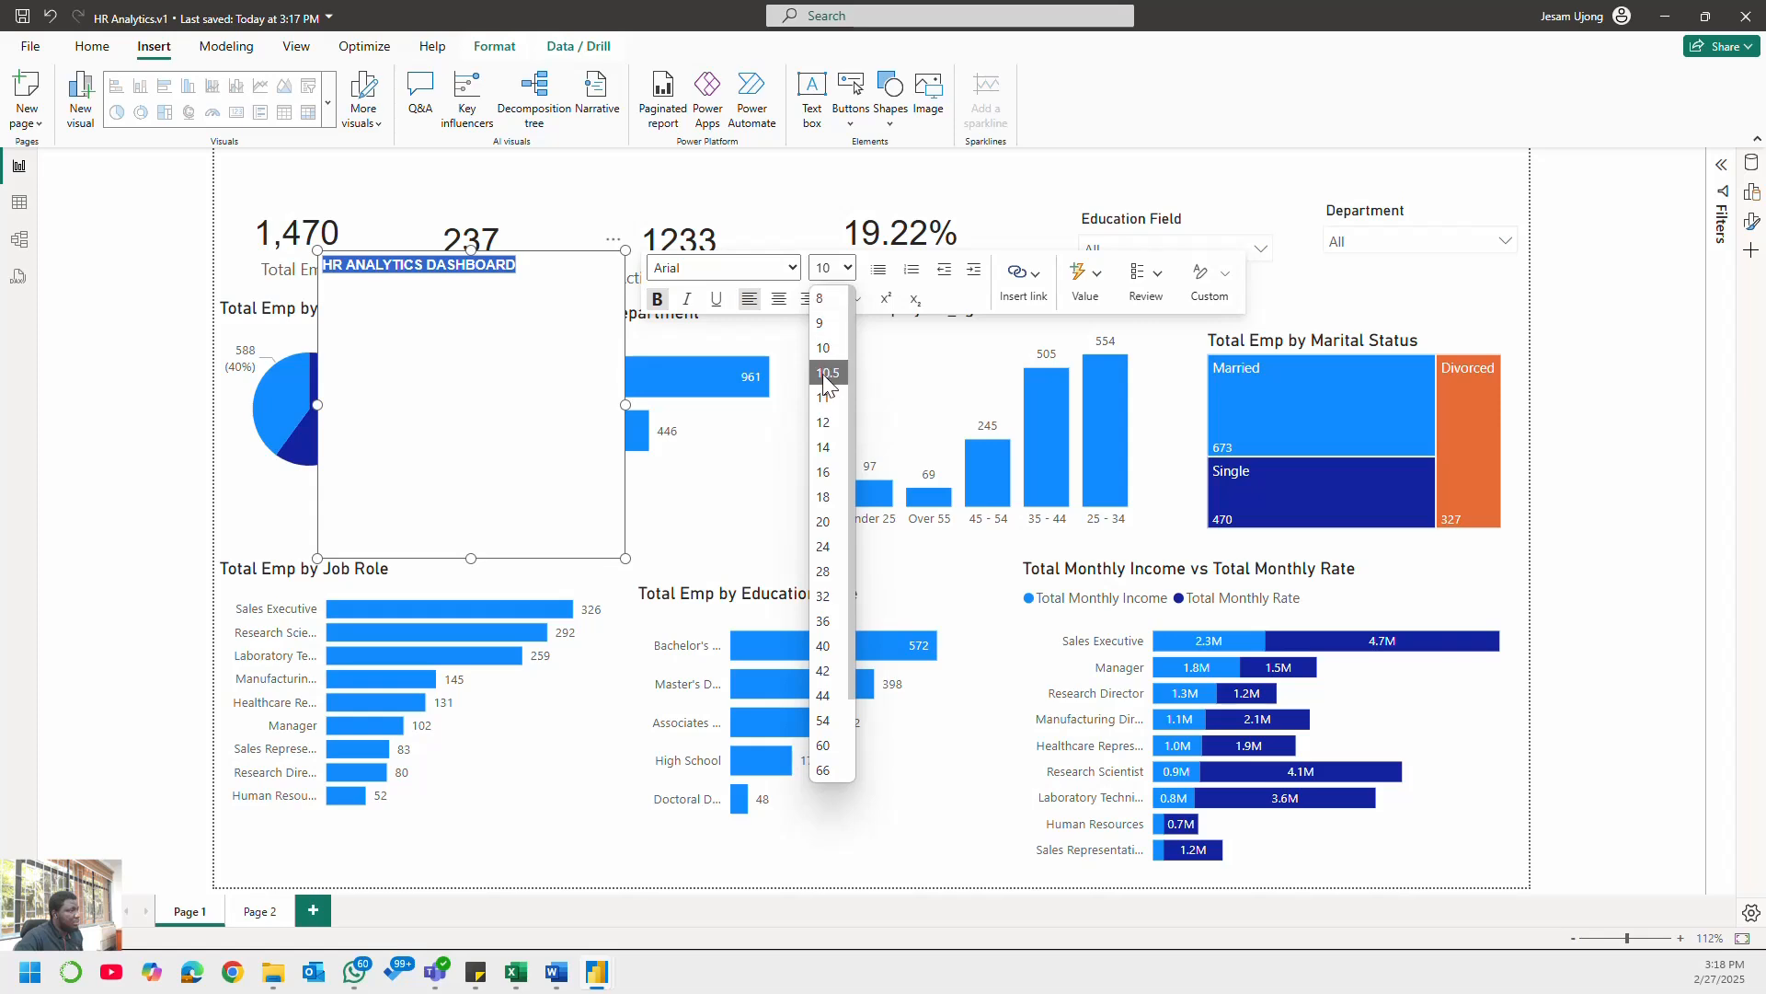
pyautogui.click(829, 423)
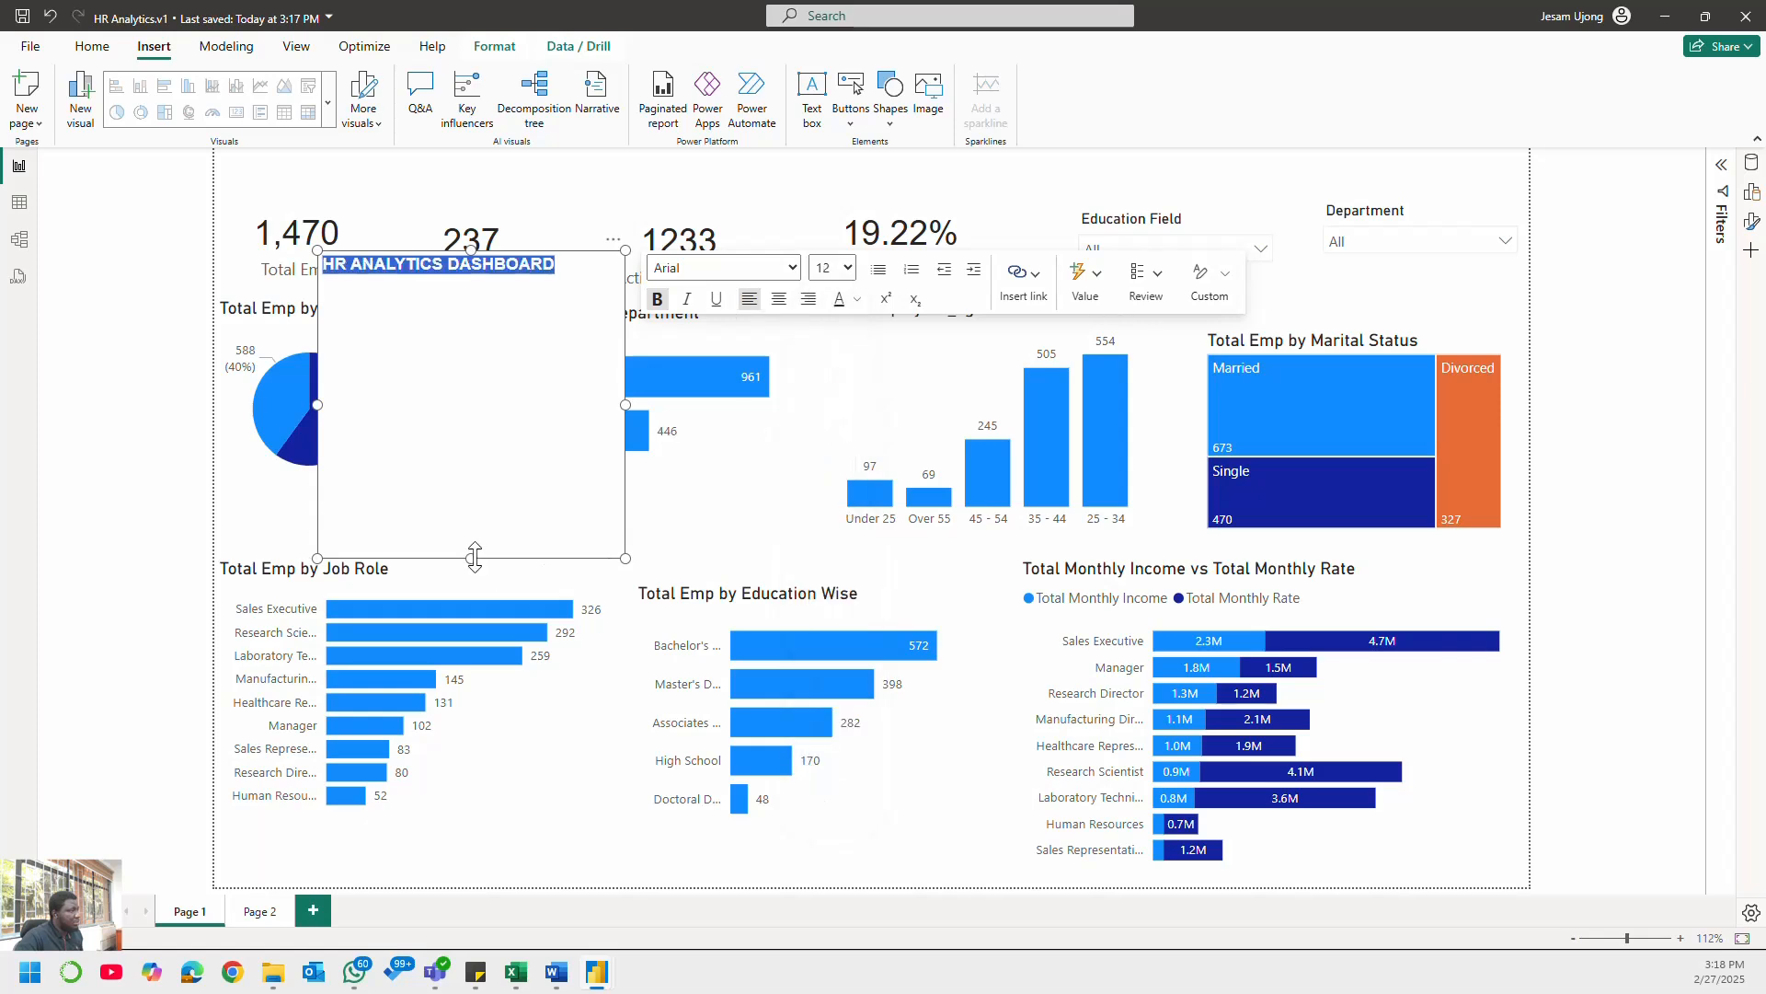
# - Fit the title's text box as a one-line strip above the KPI cards and set its text size to 18
pyautogui.moveTo(473, 555); pyautogui.dragTo(506, 163)
pyautogui.click(506, 170)
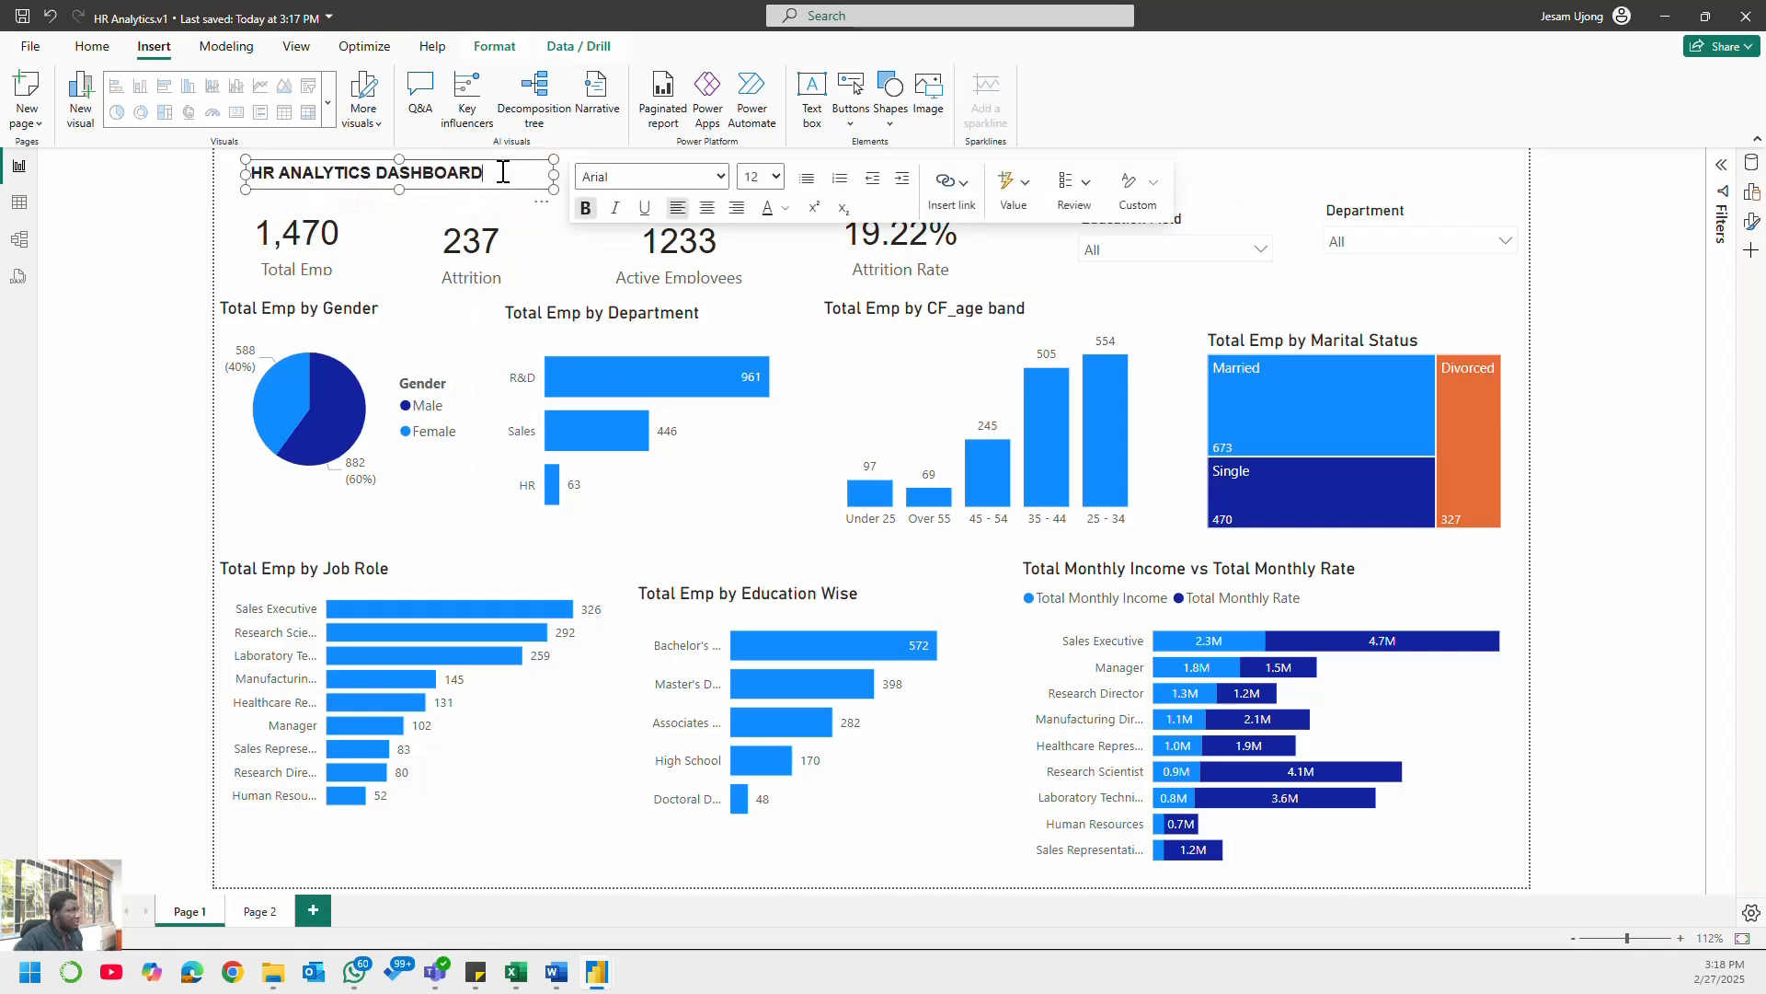
pyautogui.hotkey('ctrl', 'a')
pyautogui.click(775, 177)
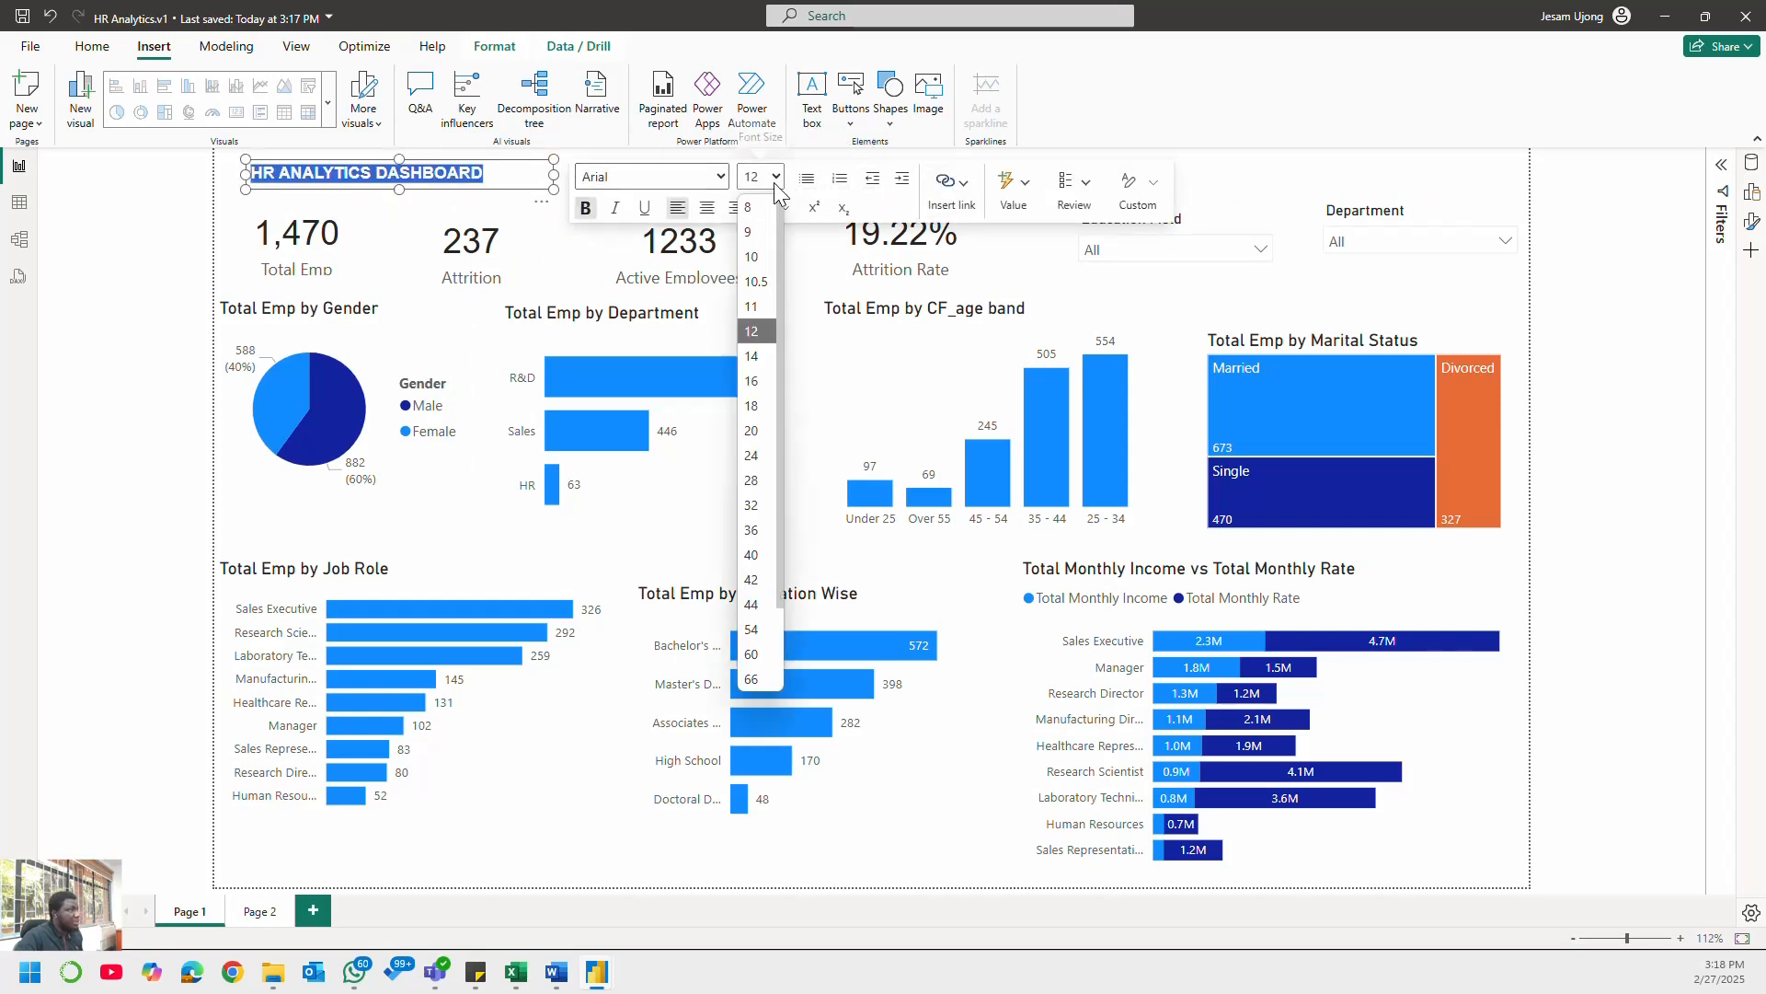
pyautogui.click(752, 405)
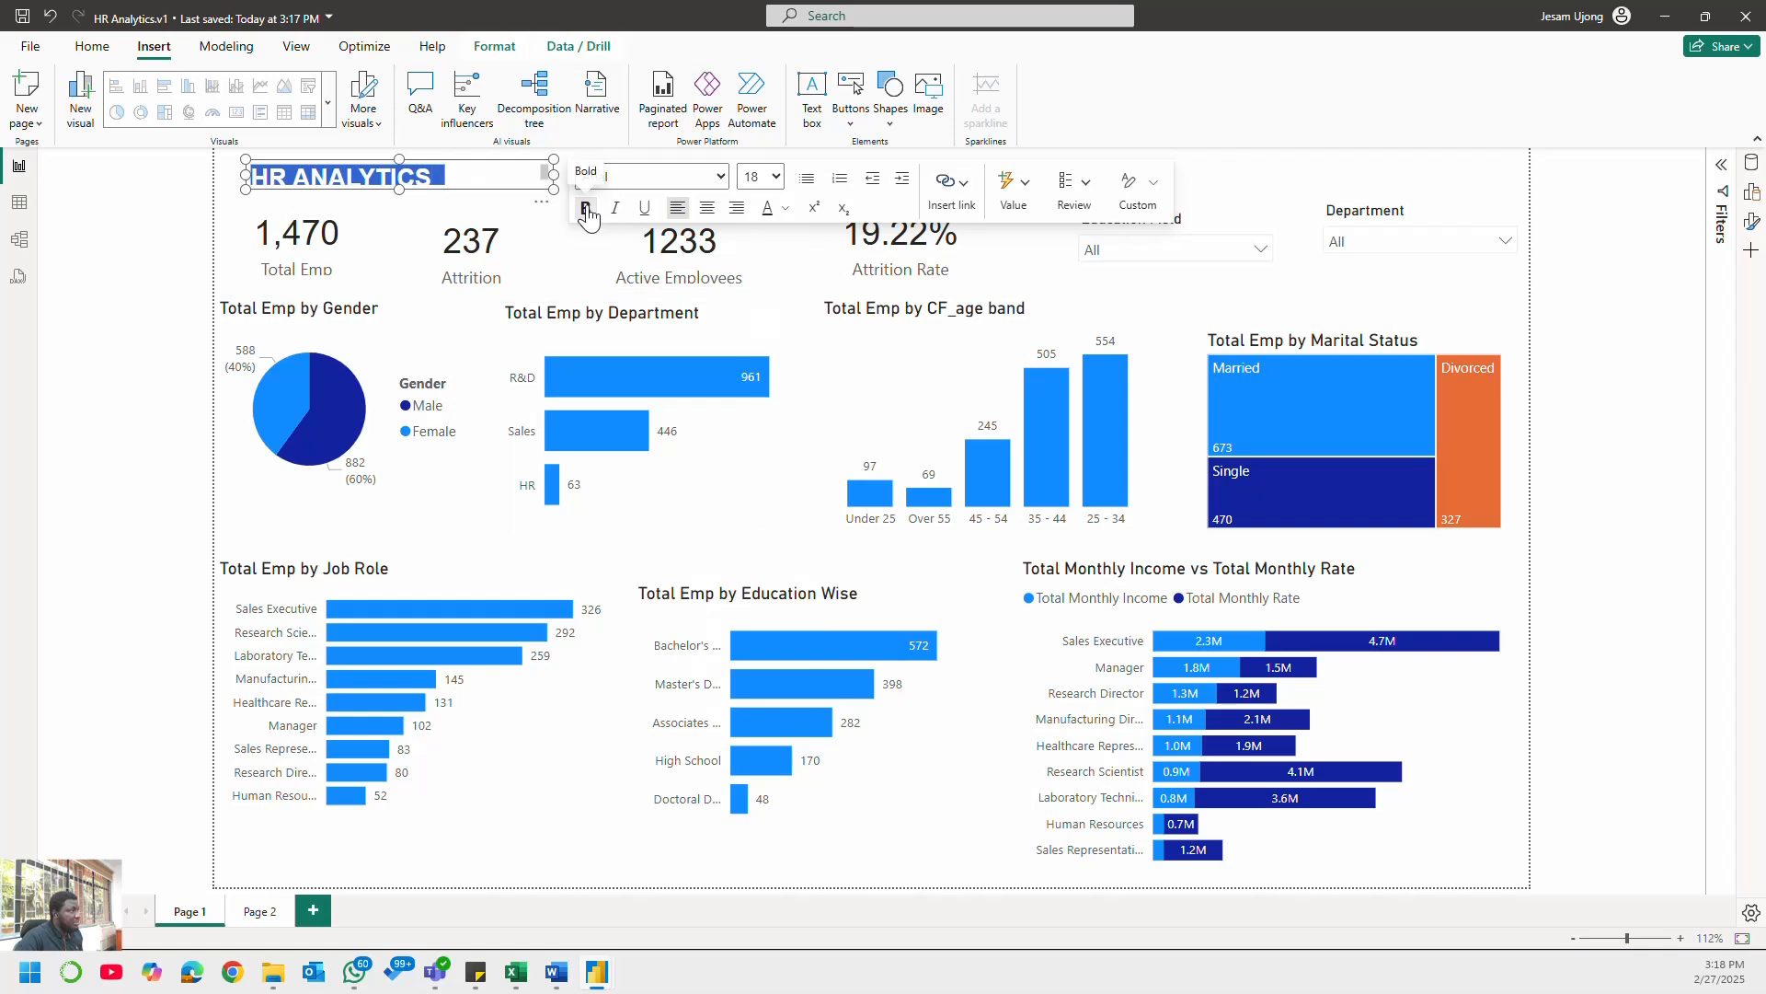
pyautogui.moveTo(590, 211); pyautogui.dragTo(699, 207)
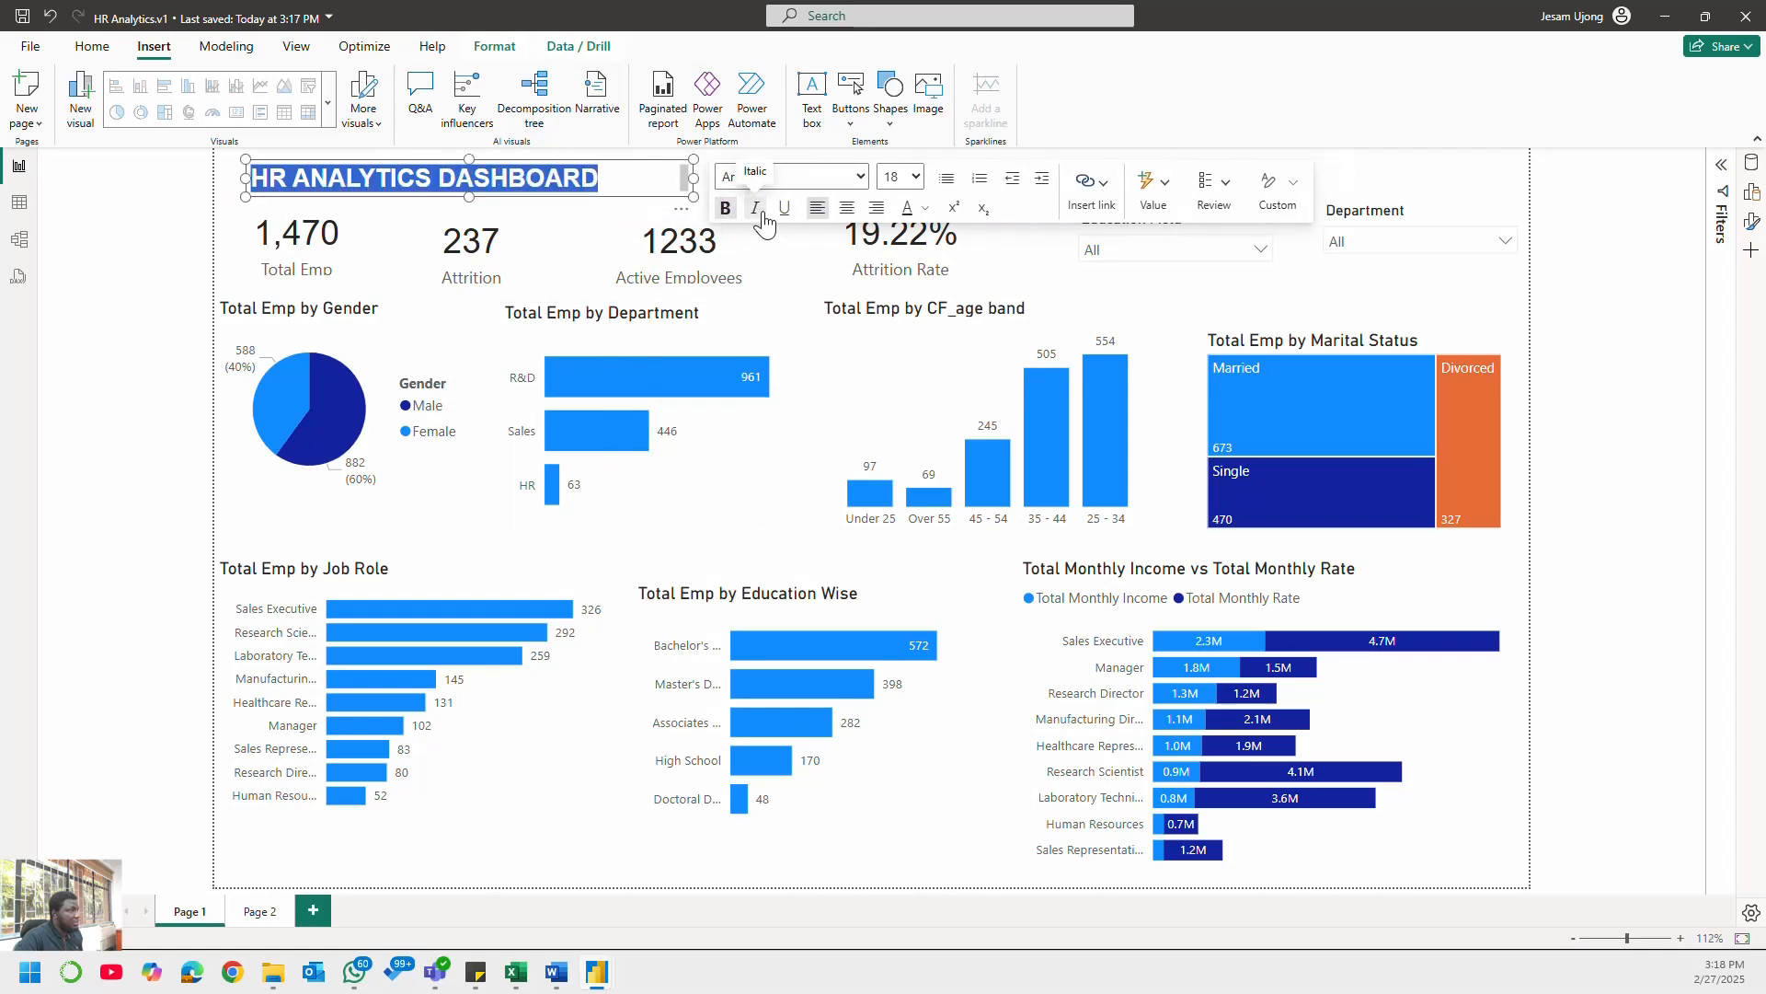
# - Color the dashboard title text with the dark blue theme color
pyautogui.click(926, 213)
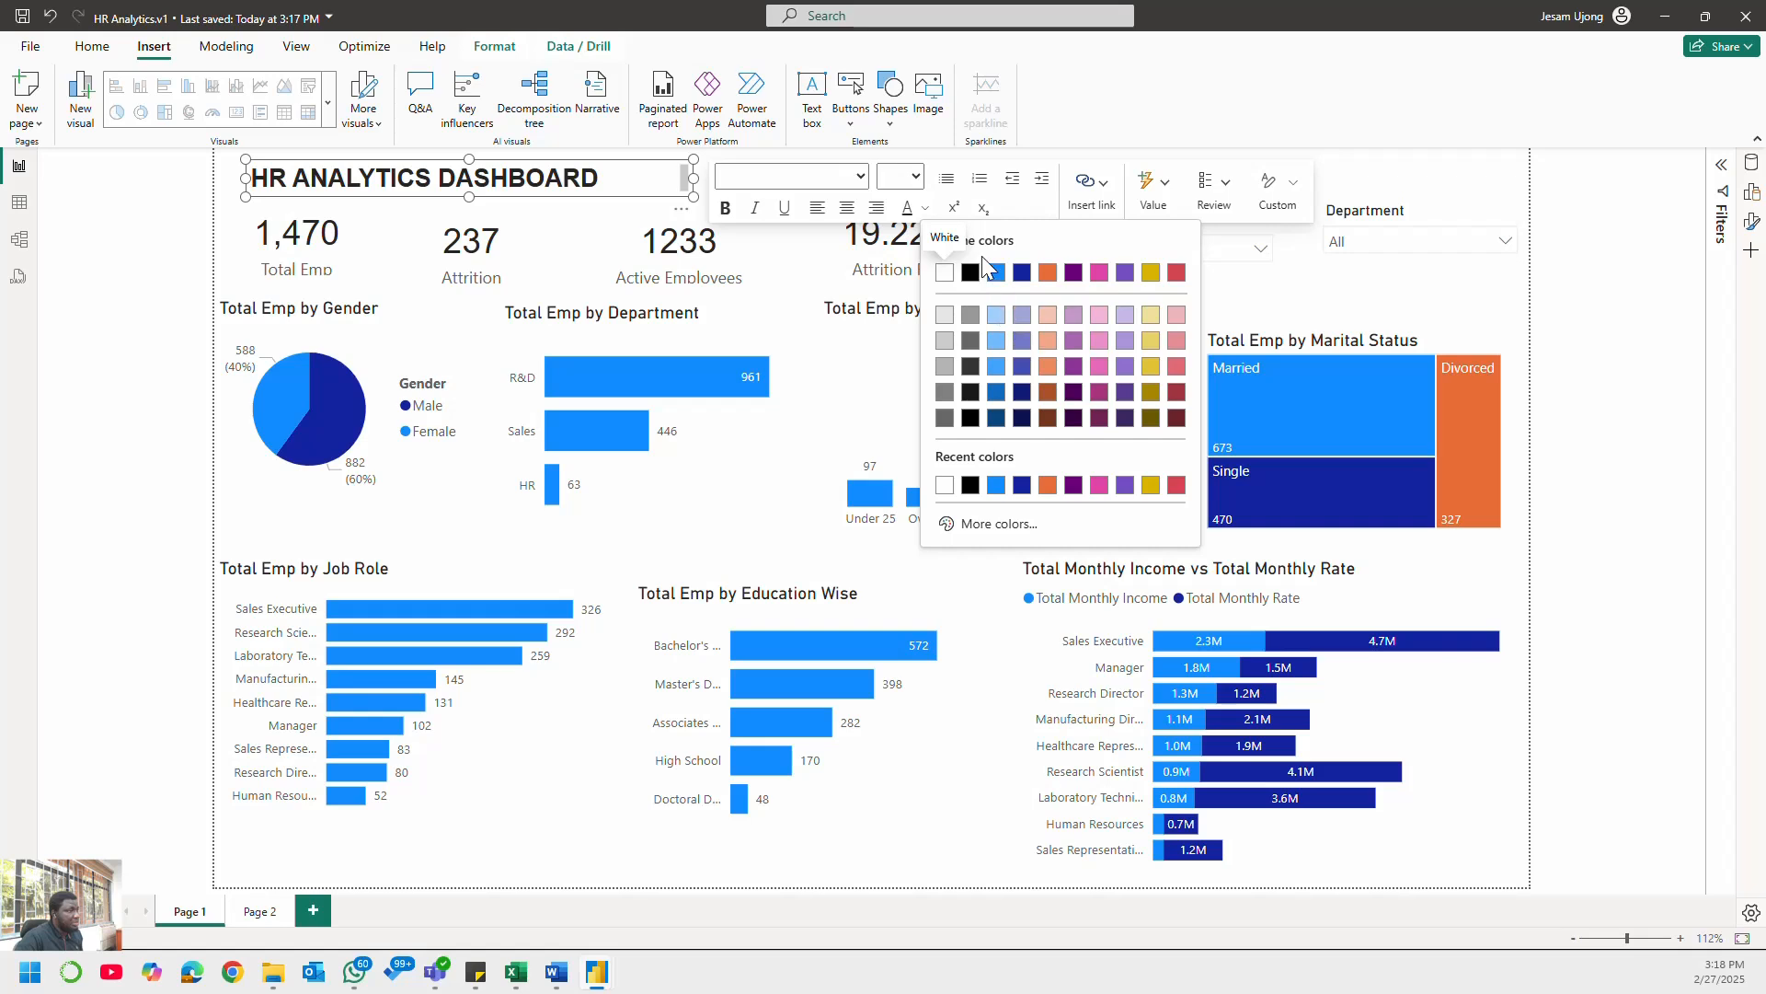
pyautogui.click(1012, 285)
pyautogui.click(595, 226)
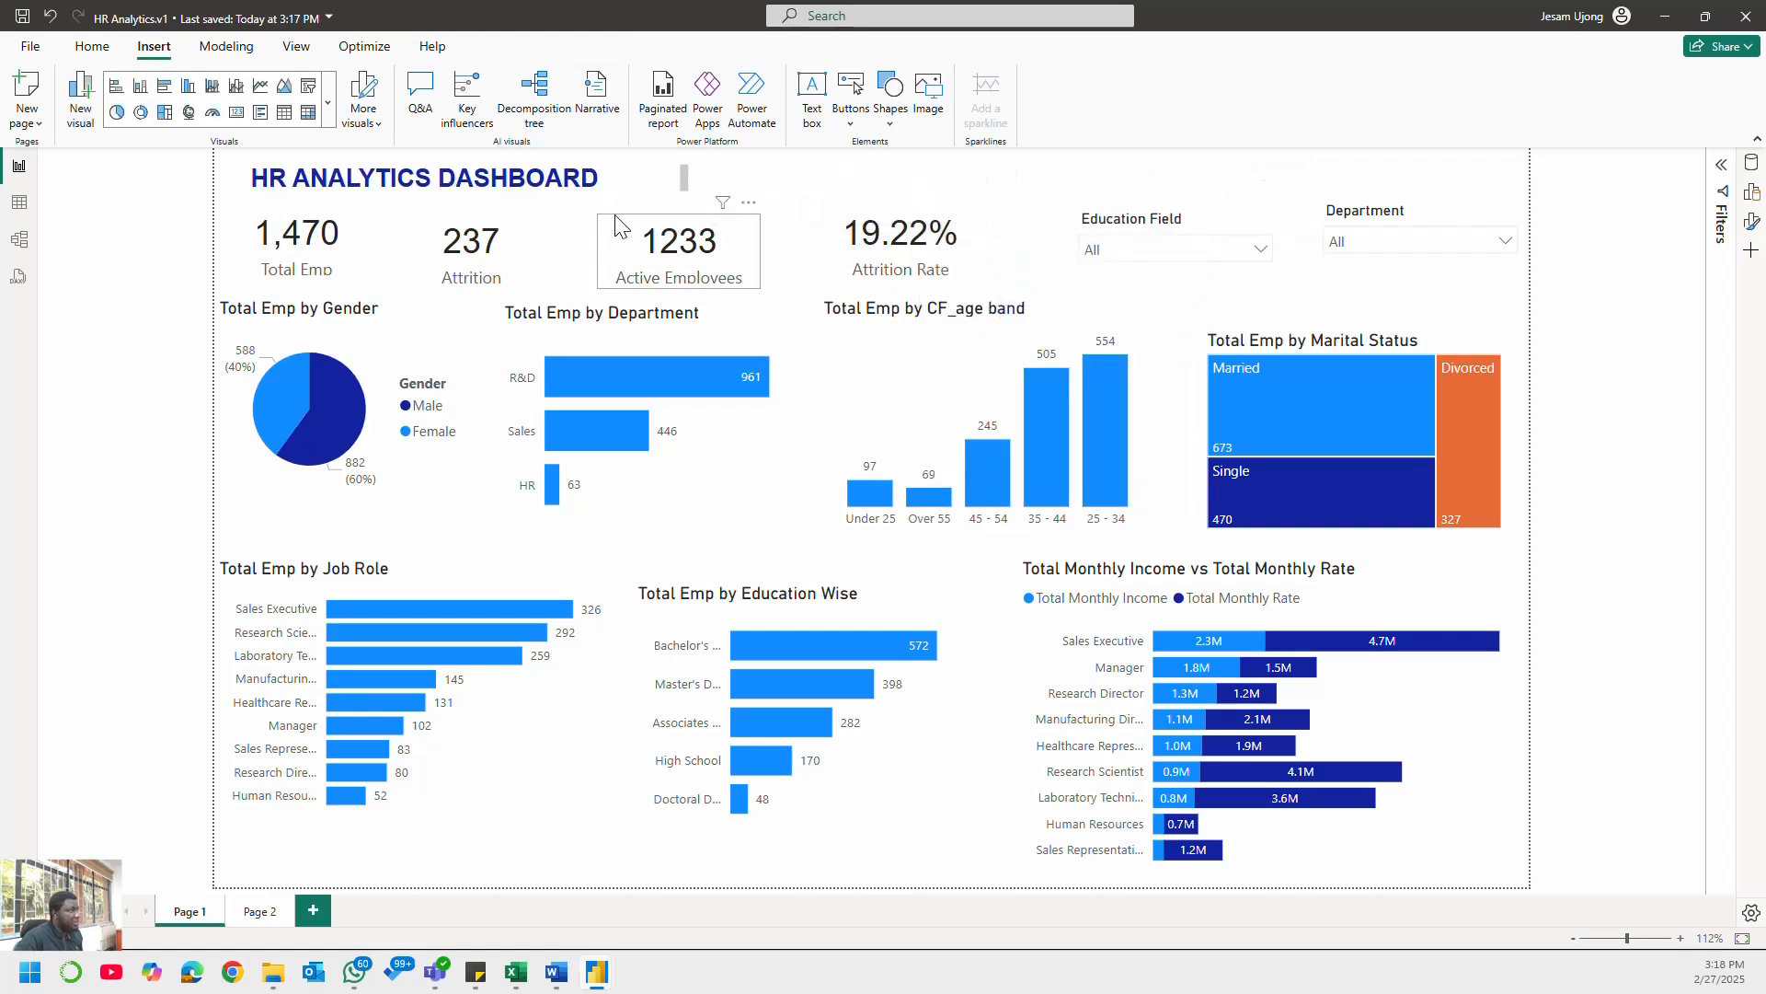
# - Recolor the dashboard title text with the darkest shade of the orange theme color
pyautogui.click(633, 187)
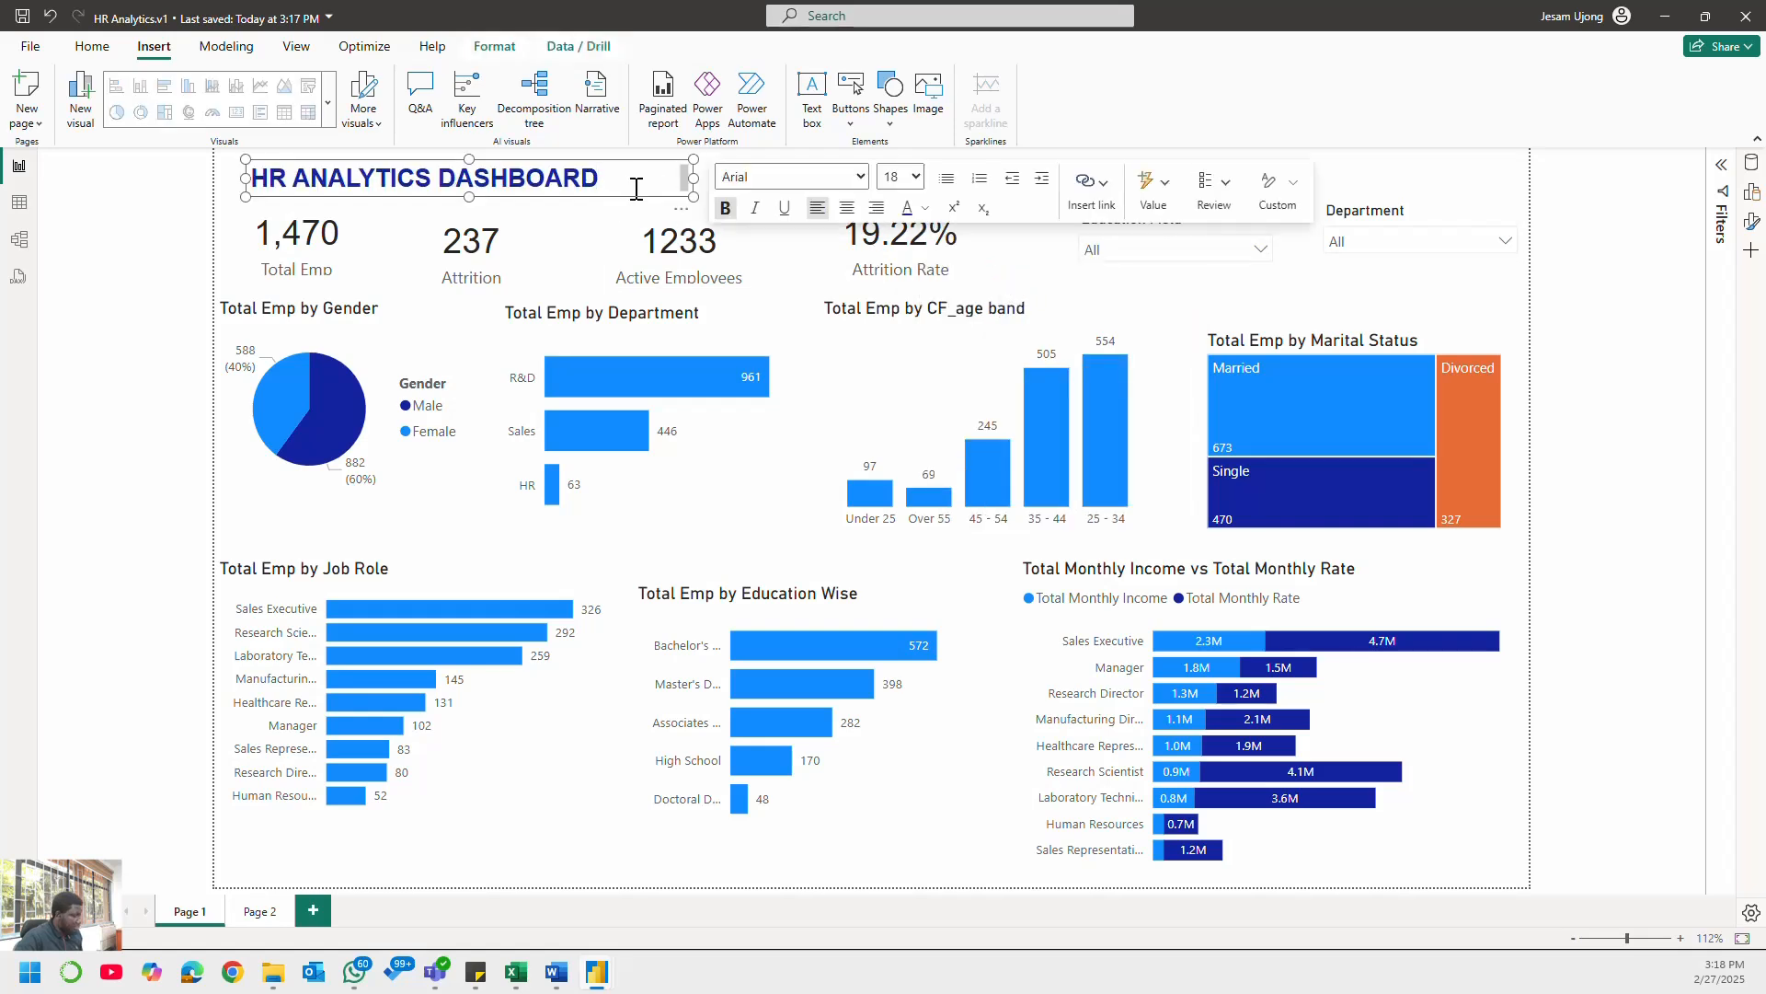
pyautogui.hotkey('ctrl', 'a')
pyautogui.click(927, 214)
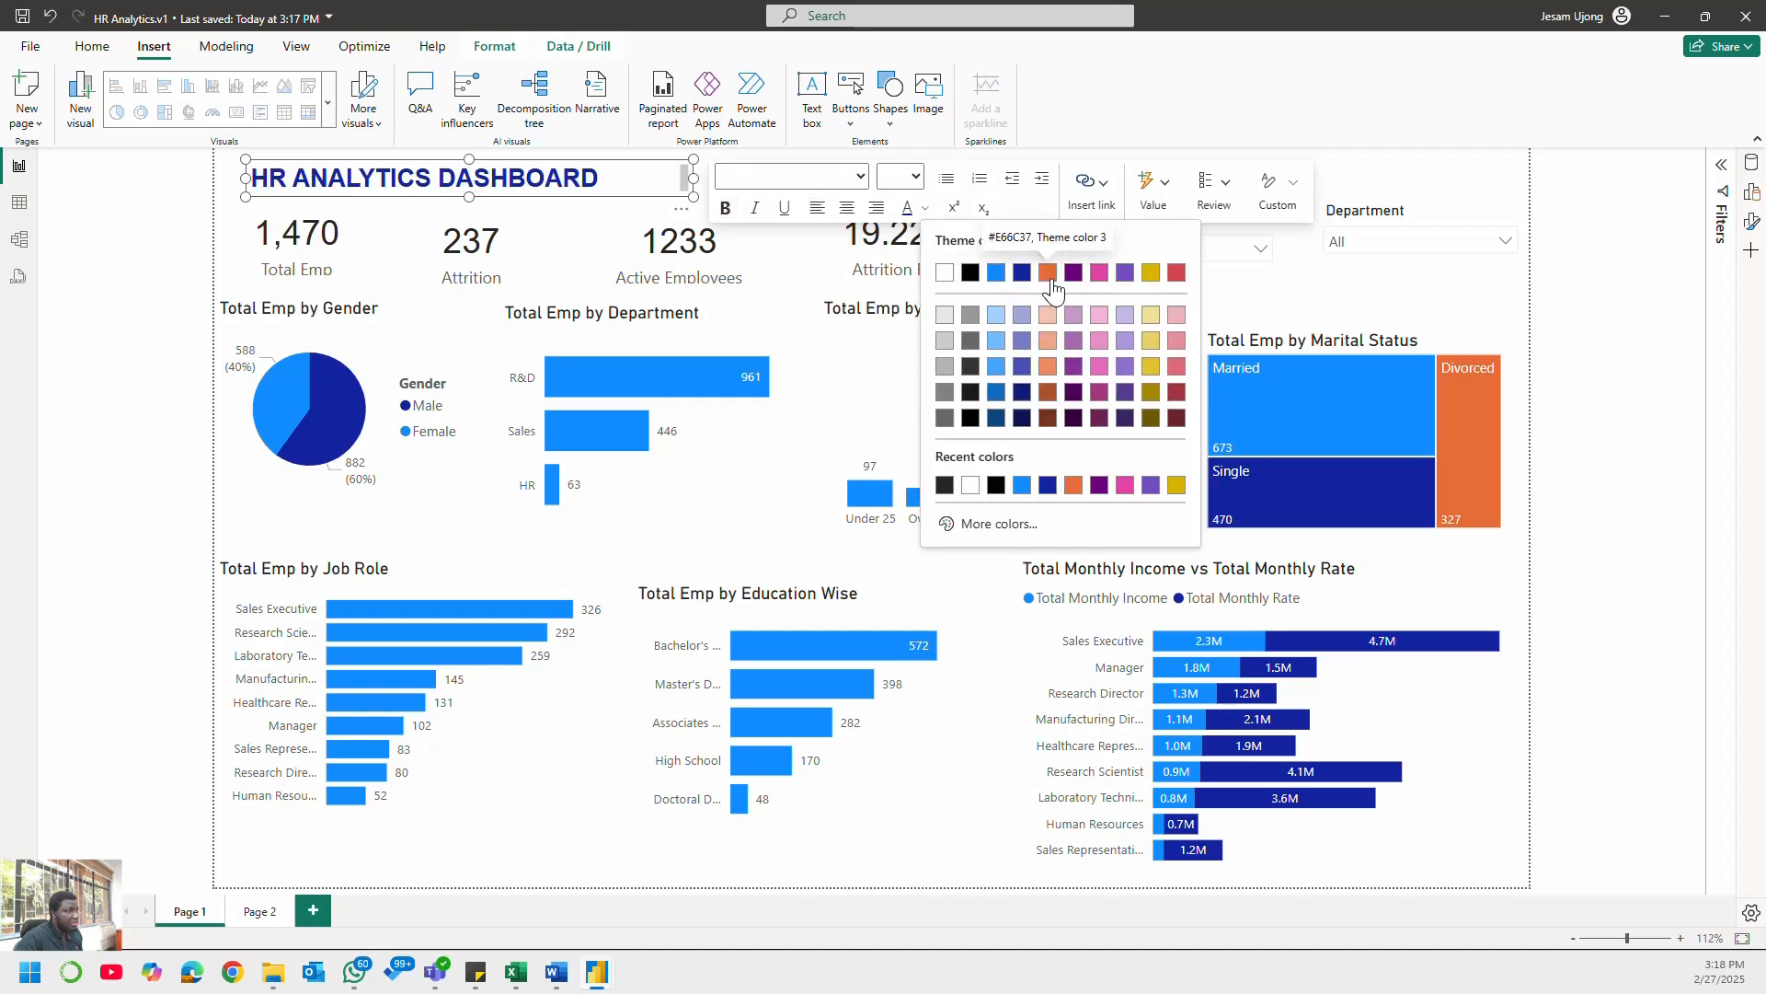
pyautogui.click(1048, 417)
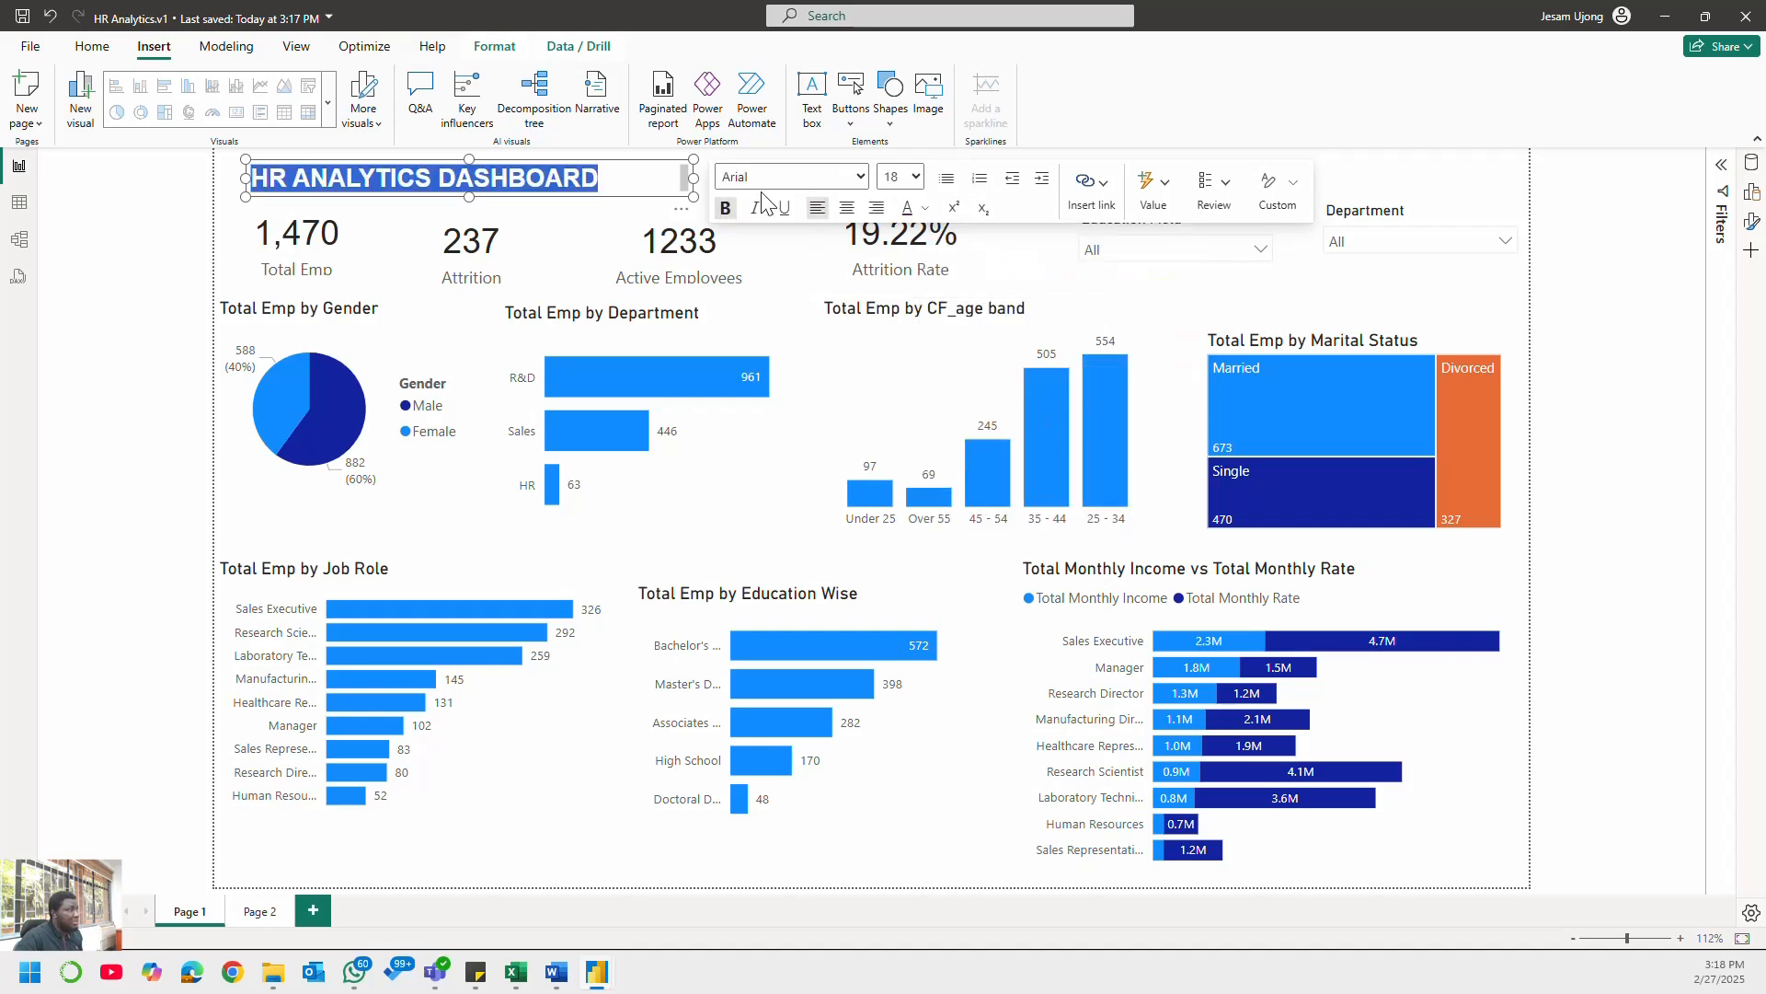
# - Enlarge the title's text box slightly in width and height so the title fits without a scrollbar
pyautogui.moveTo(703, 191); pyautogui.dragTo(754, 179)
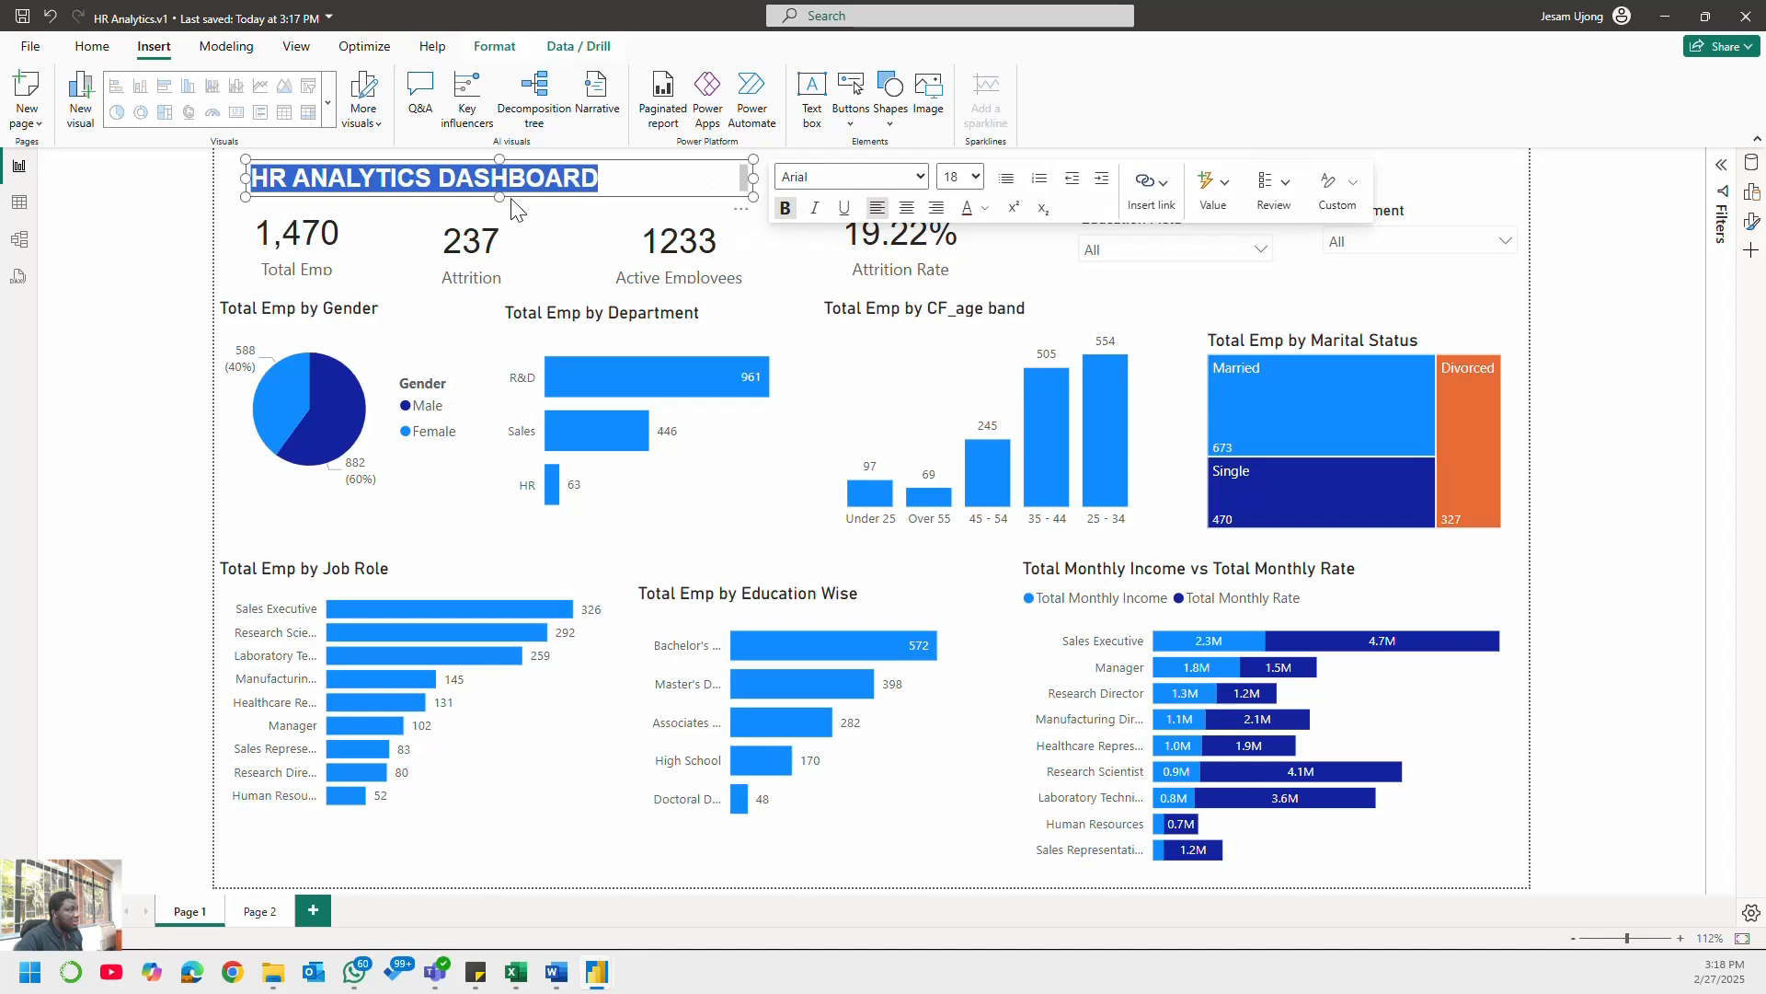
pyautogui.moveTo(497, 195); pyautogui.dragTo(497, 205)
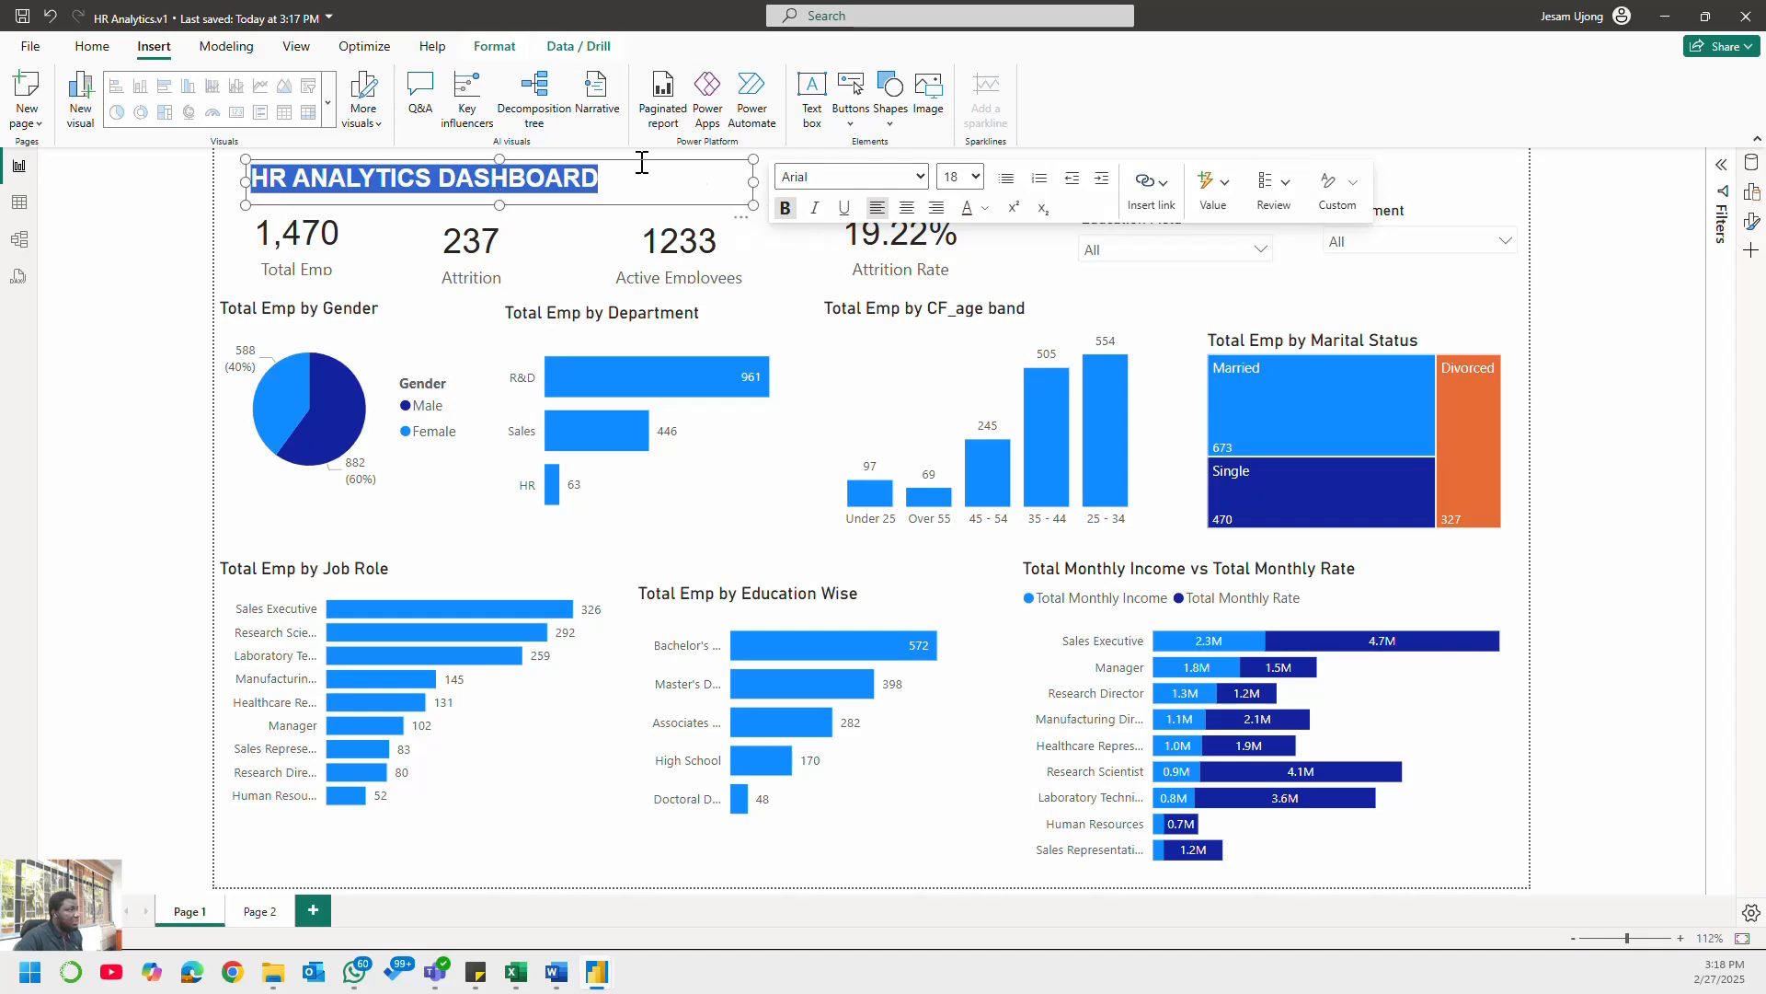
pyautogui.click(232, 208)
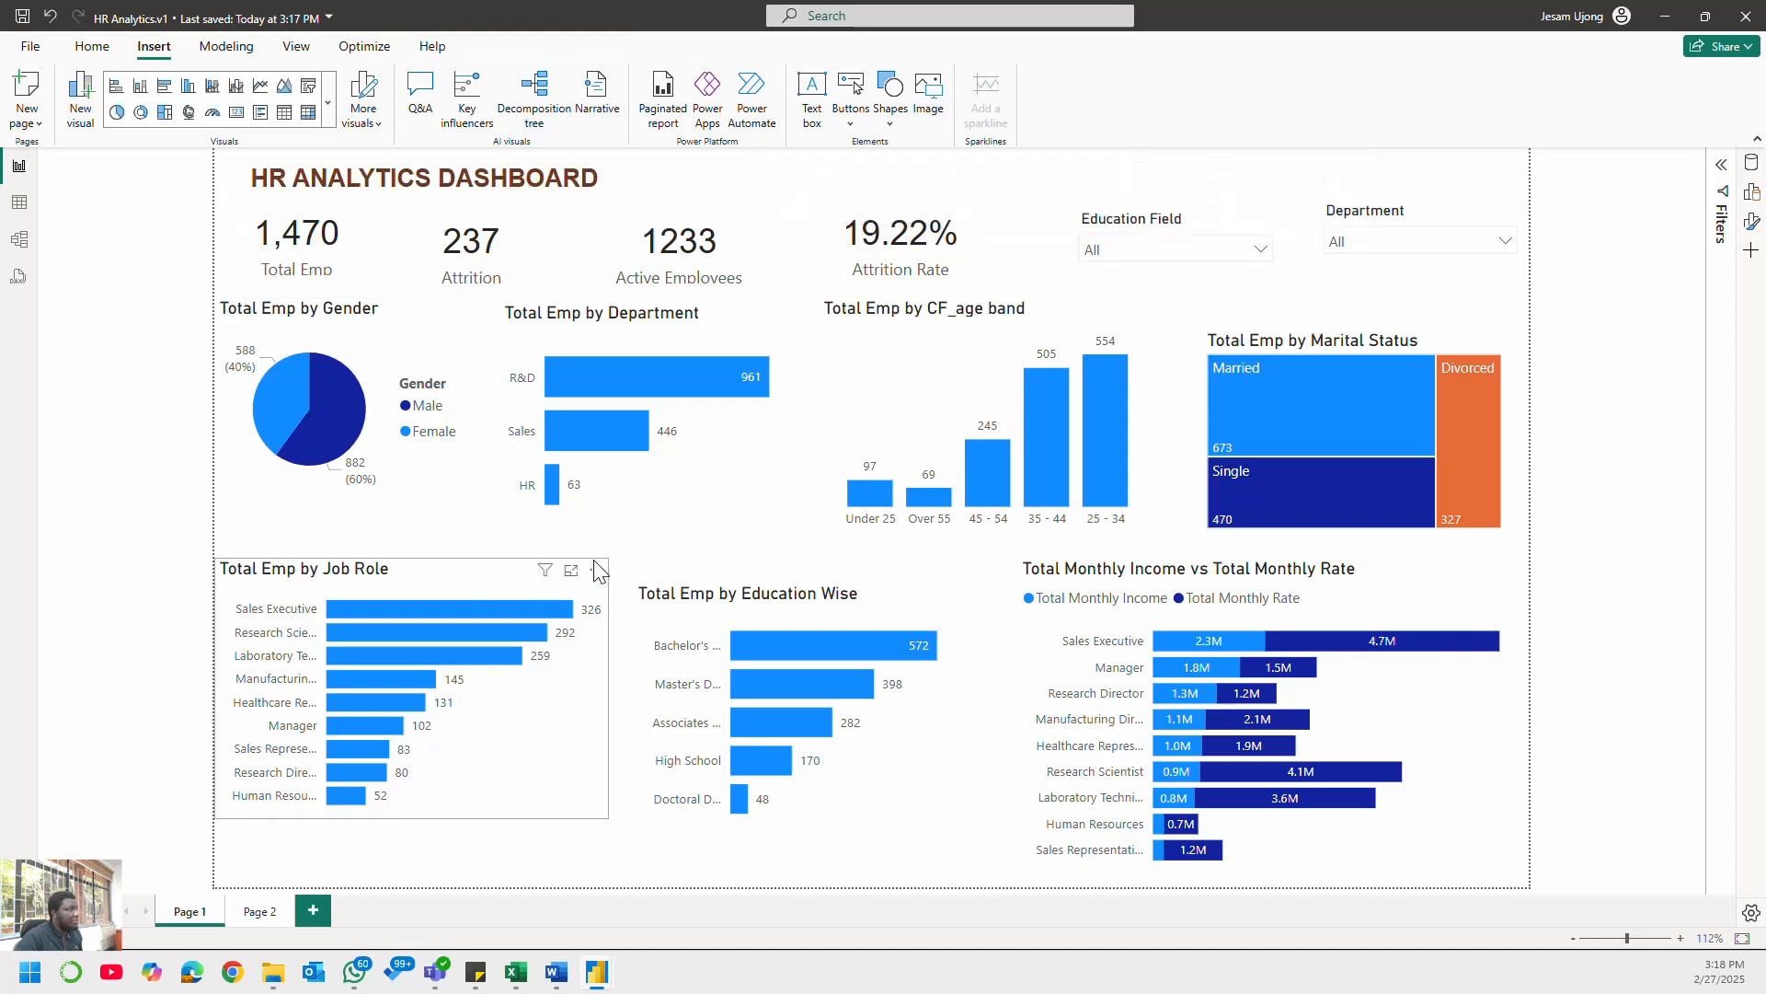
# - Narrow the title's text box slightly and change the title font to Arial Black
pyautogui.click(602, 191)
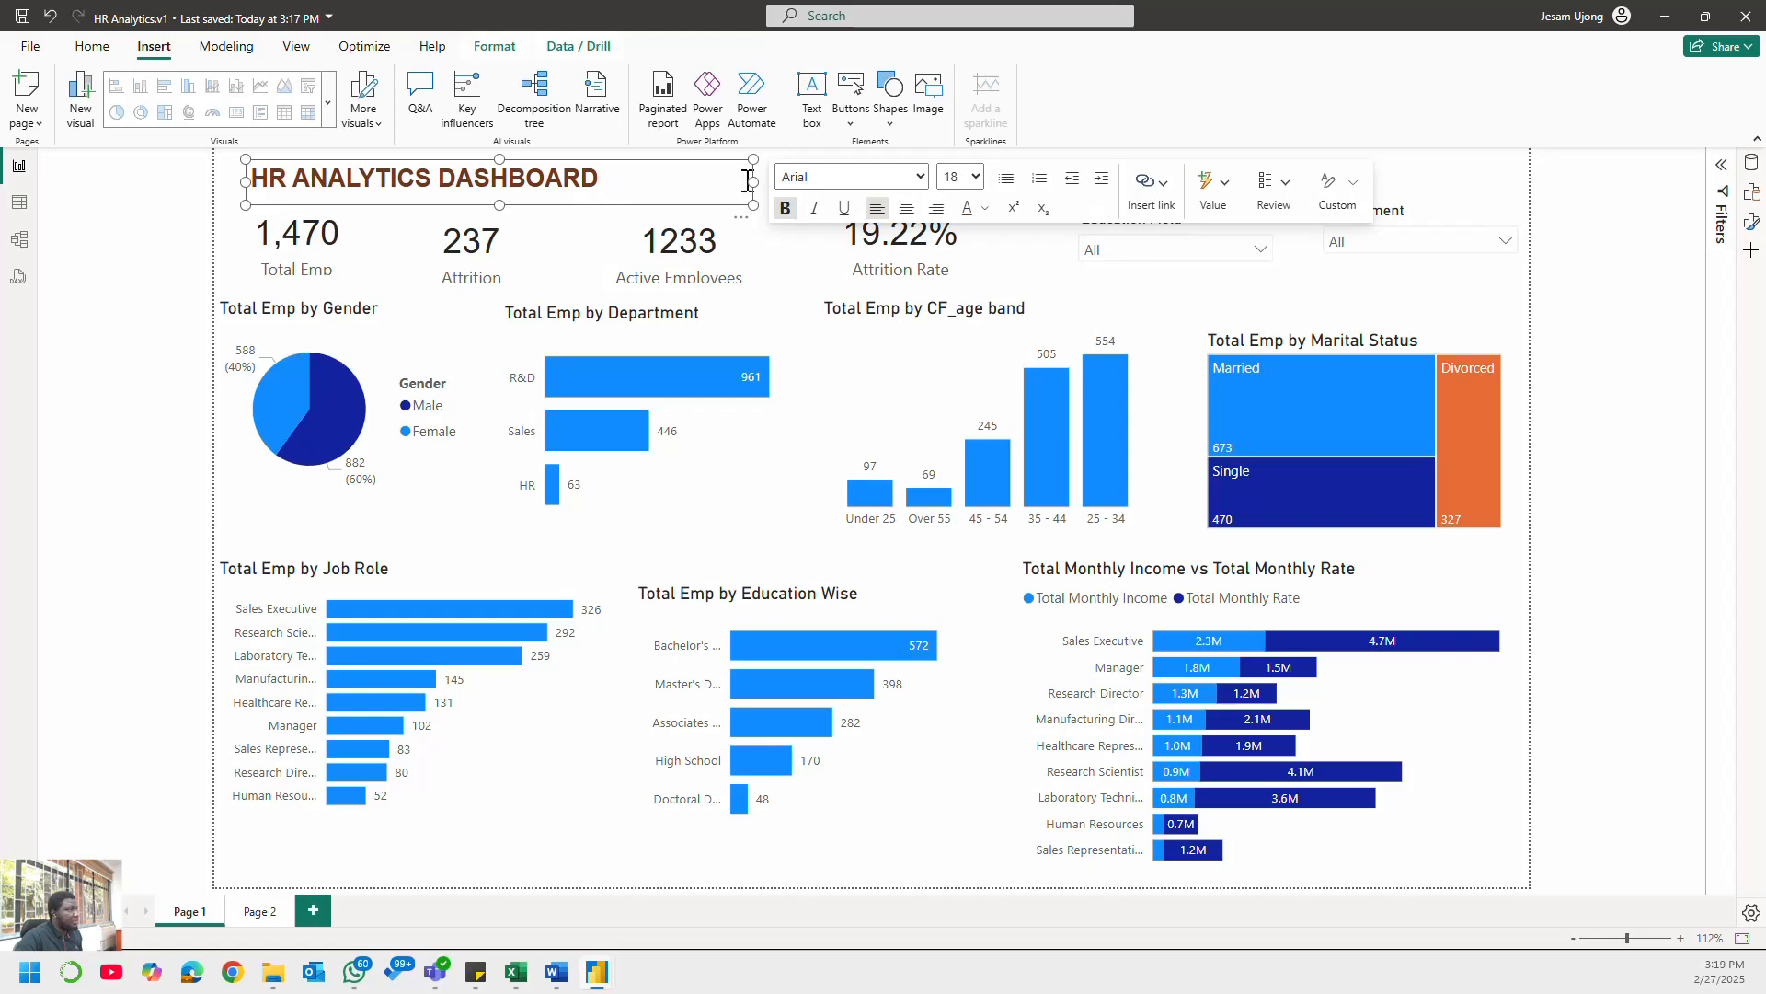
pyautogui.moveTo(747, 180); pyautogui.dragTo(722, 218)
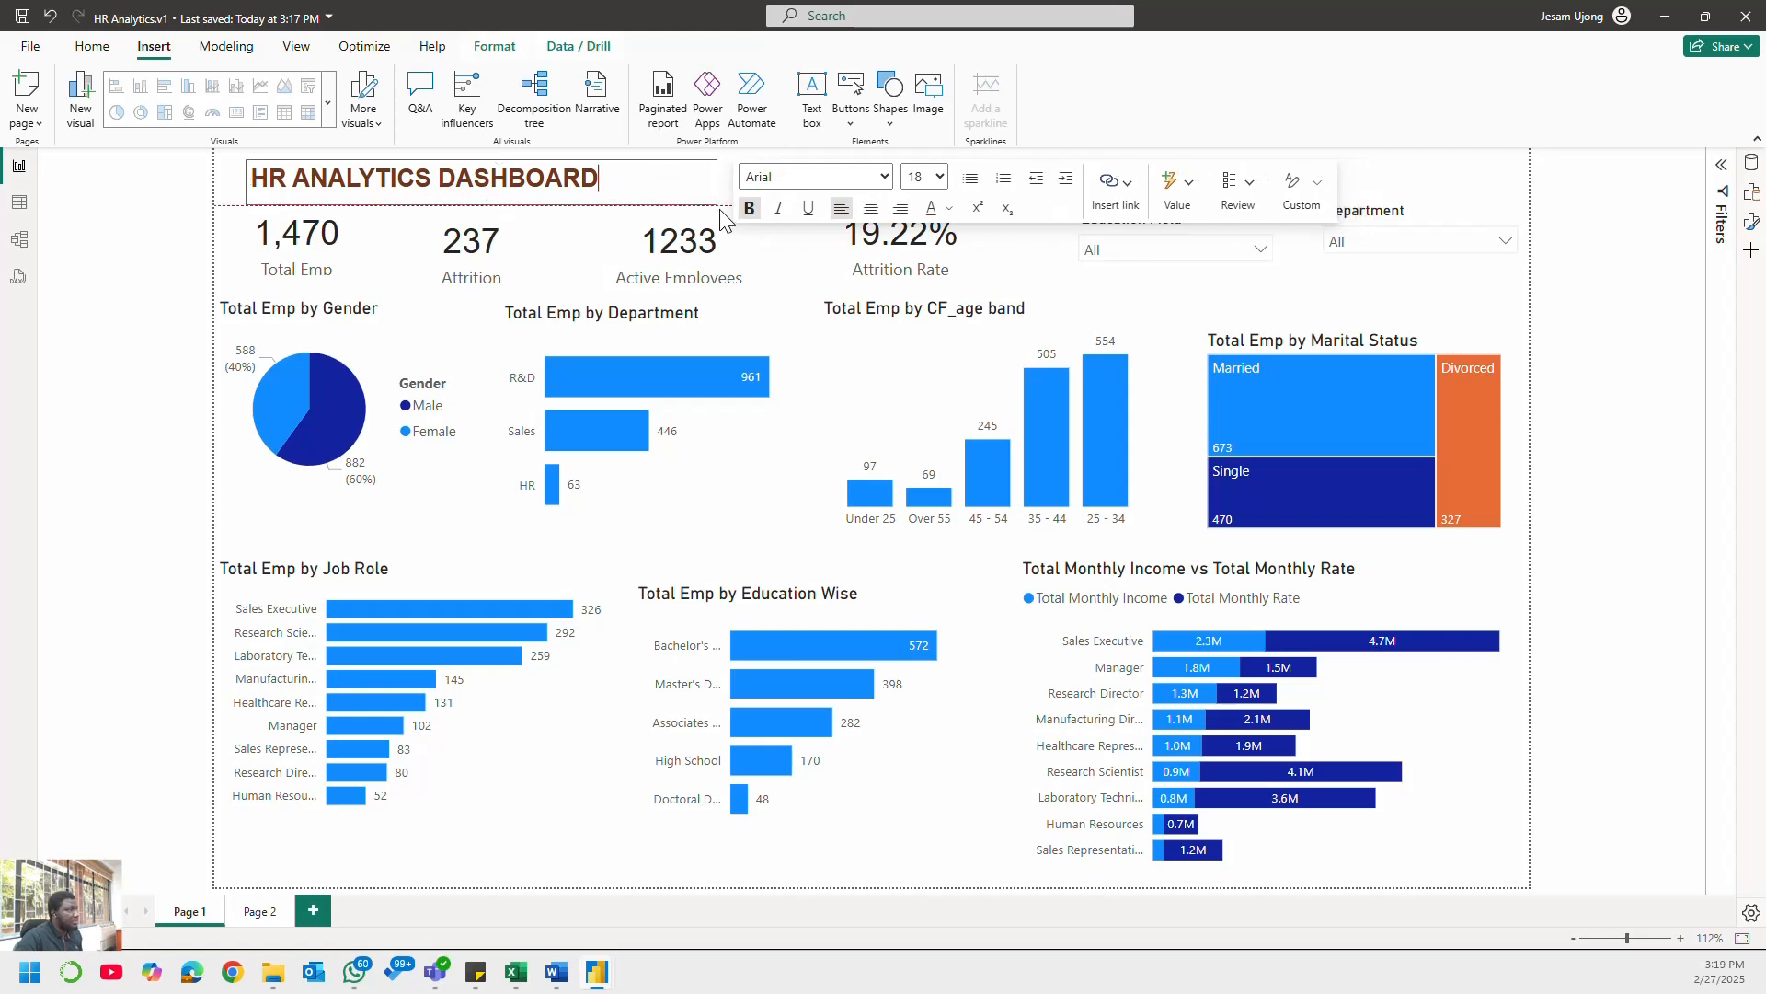
pyautogui.hotkey('ctrl', 'a')
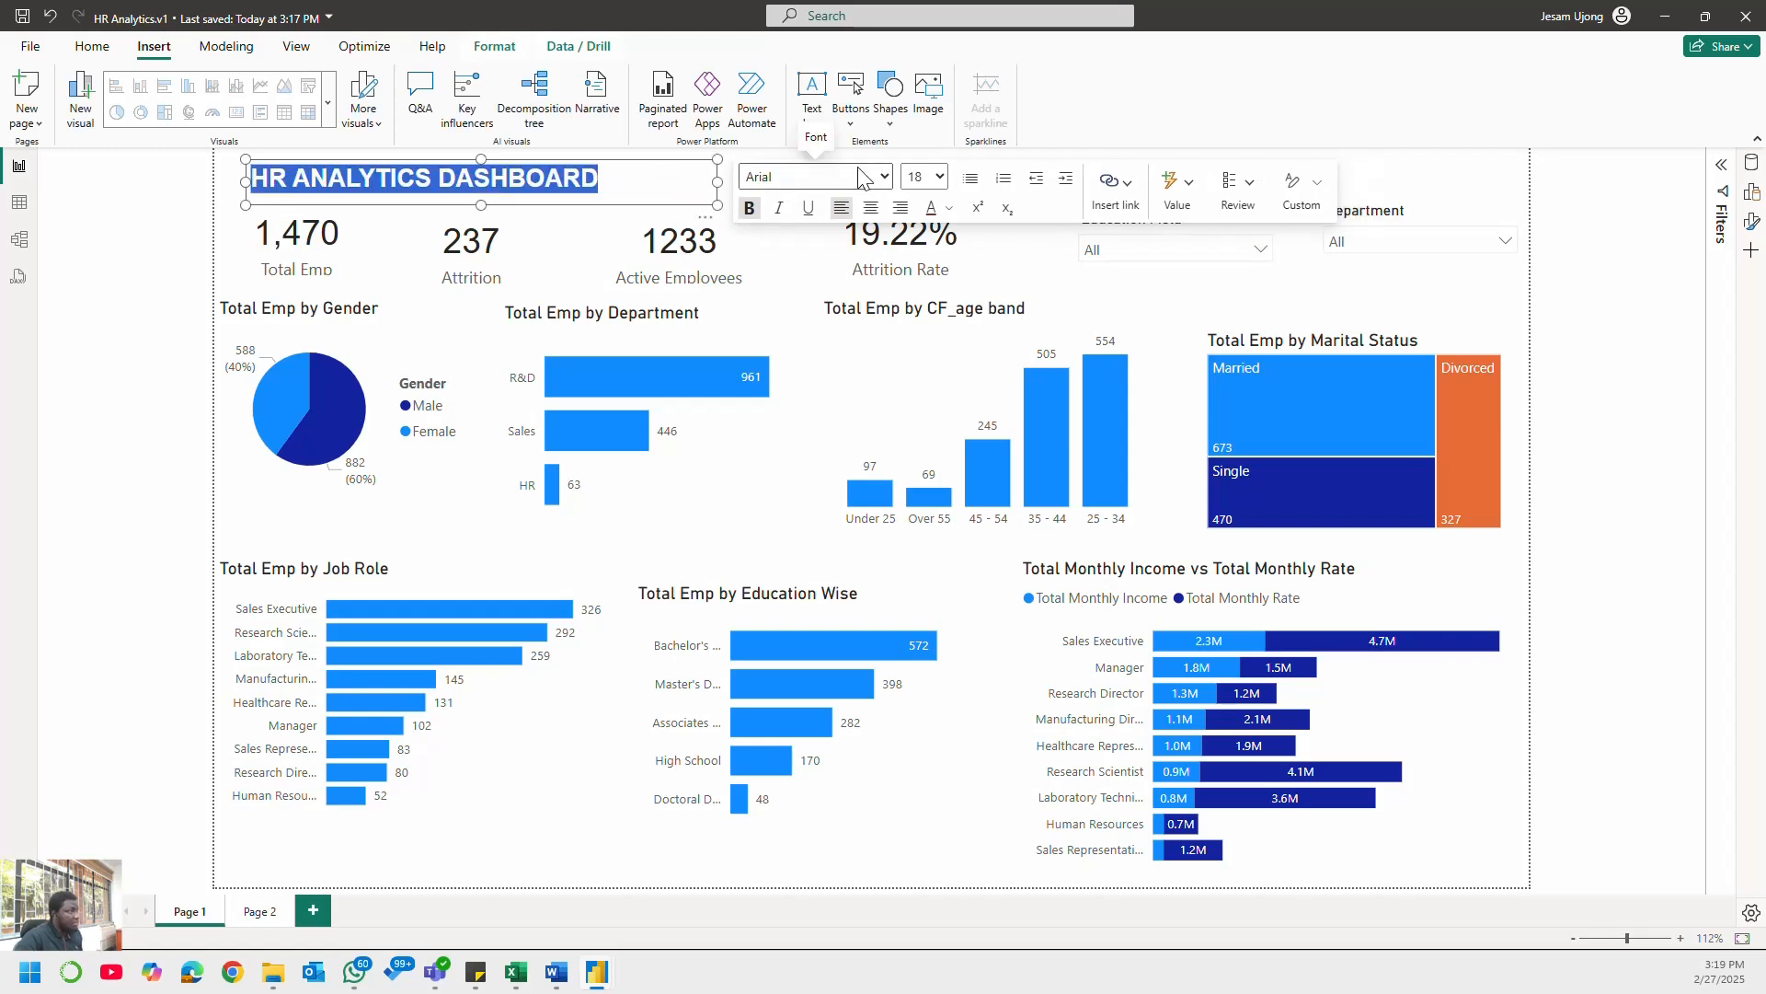
pyautogui.click(878, 178)
pyautogui.click(780, 232)
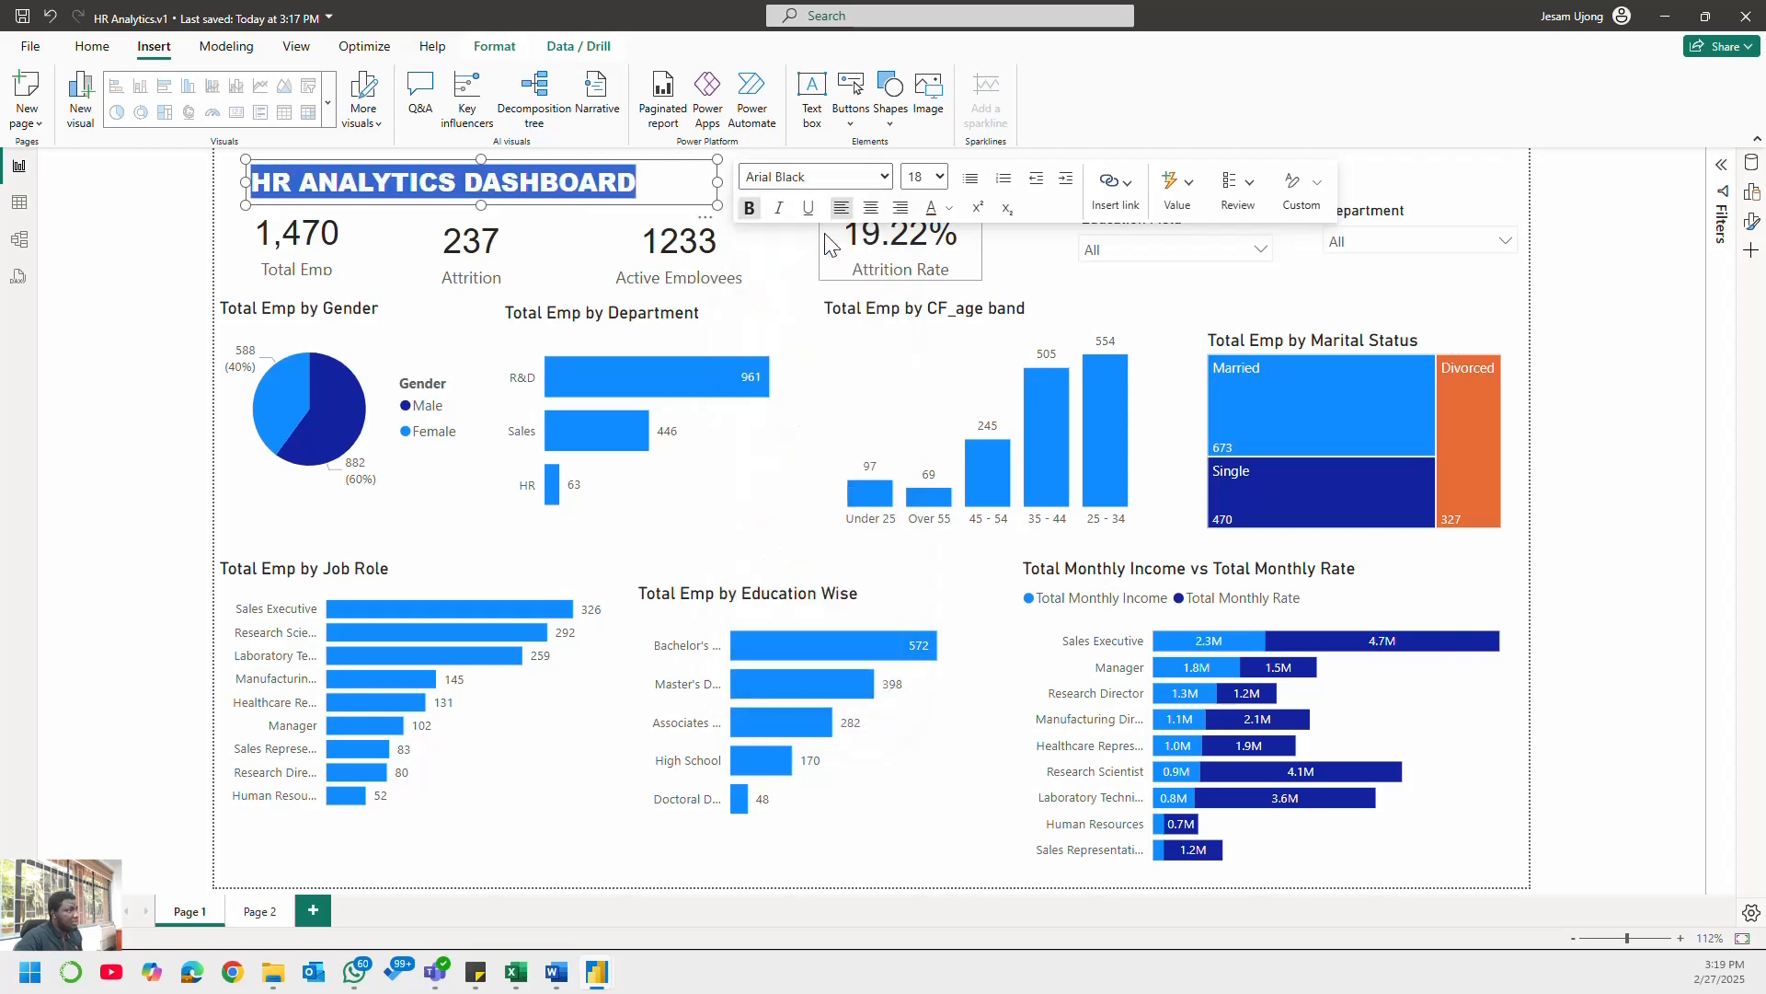
# - Widen the title's text box a little beyond the title text and save the report
pyautogui.moveTo(721, 180); pyautogui.dragTo(775, 188)
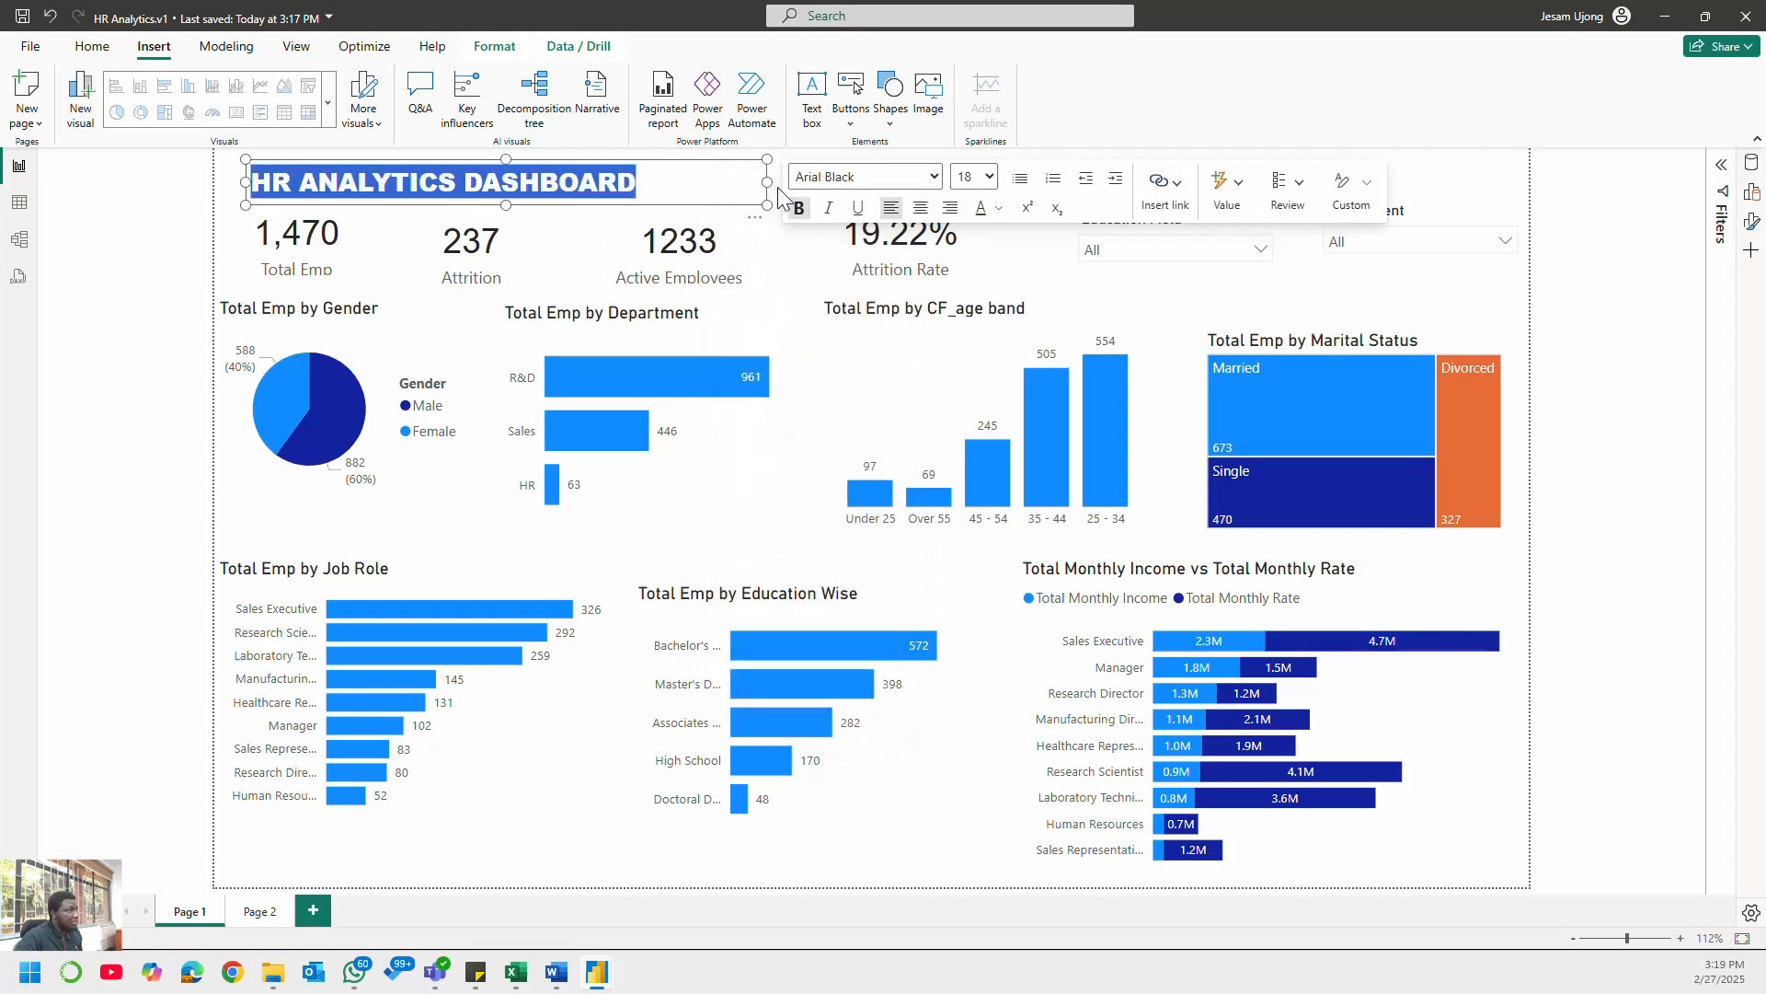
pyautogui.click(778, 191)
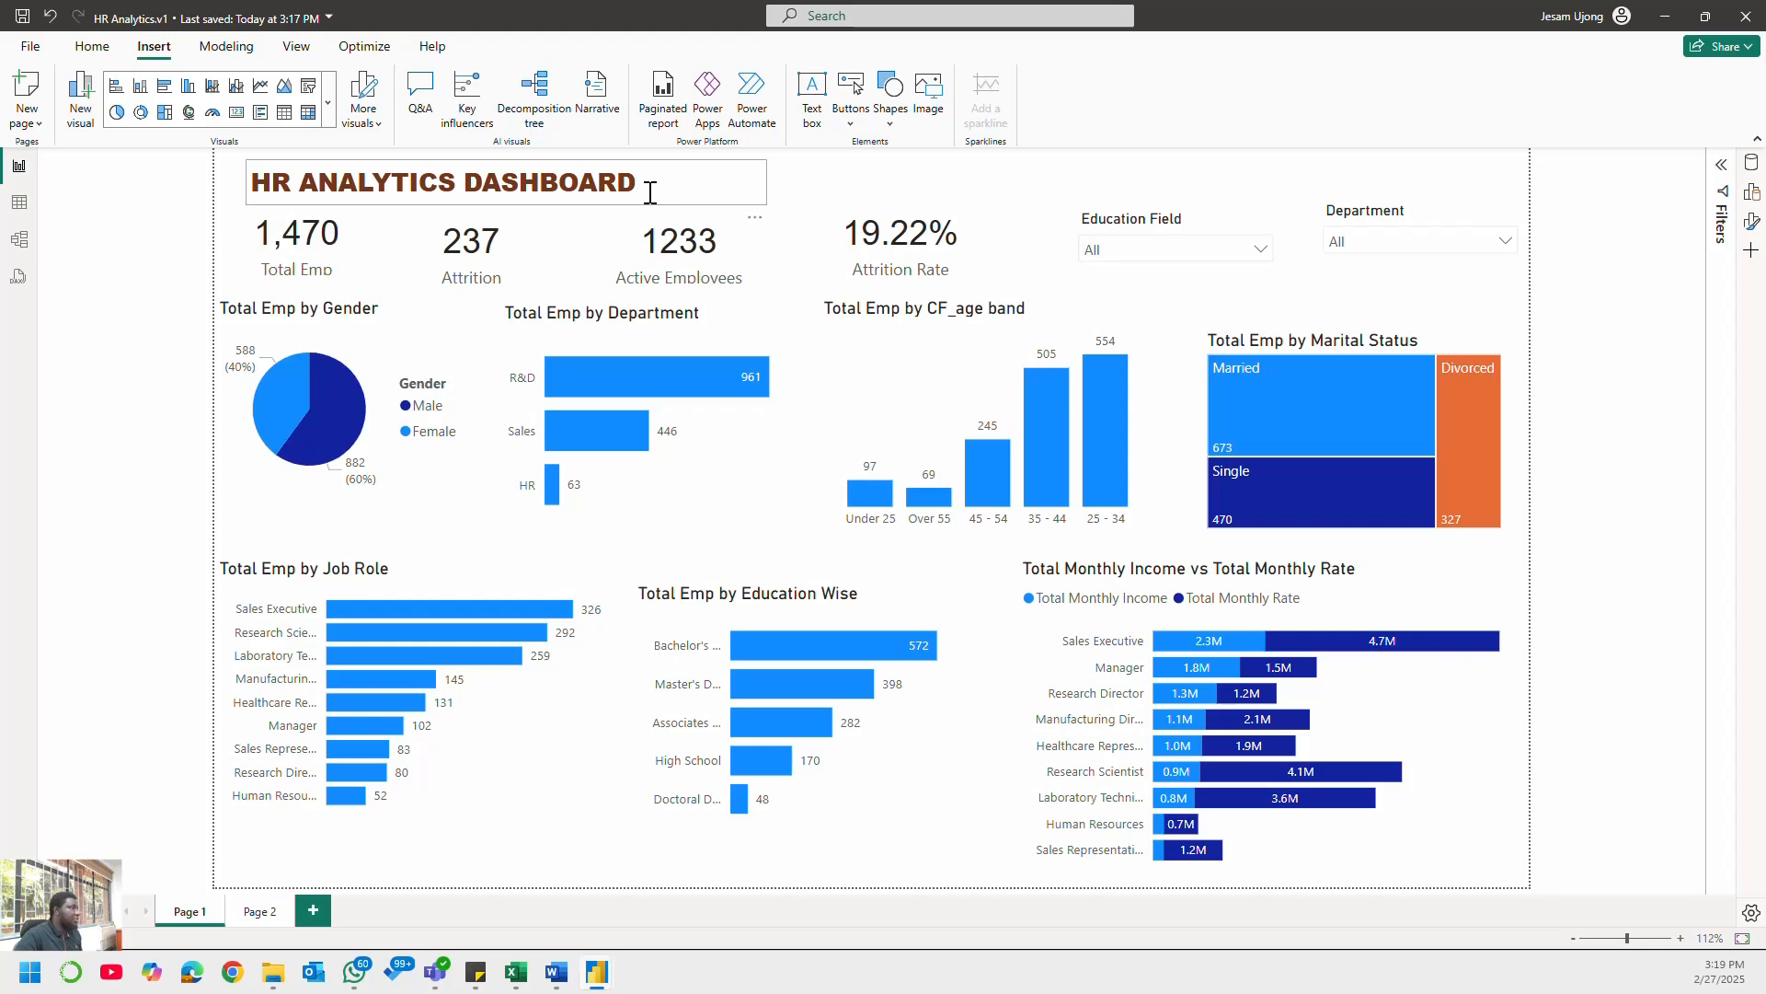
pyautogui.click(22, 19)
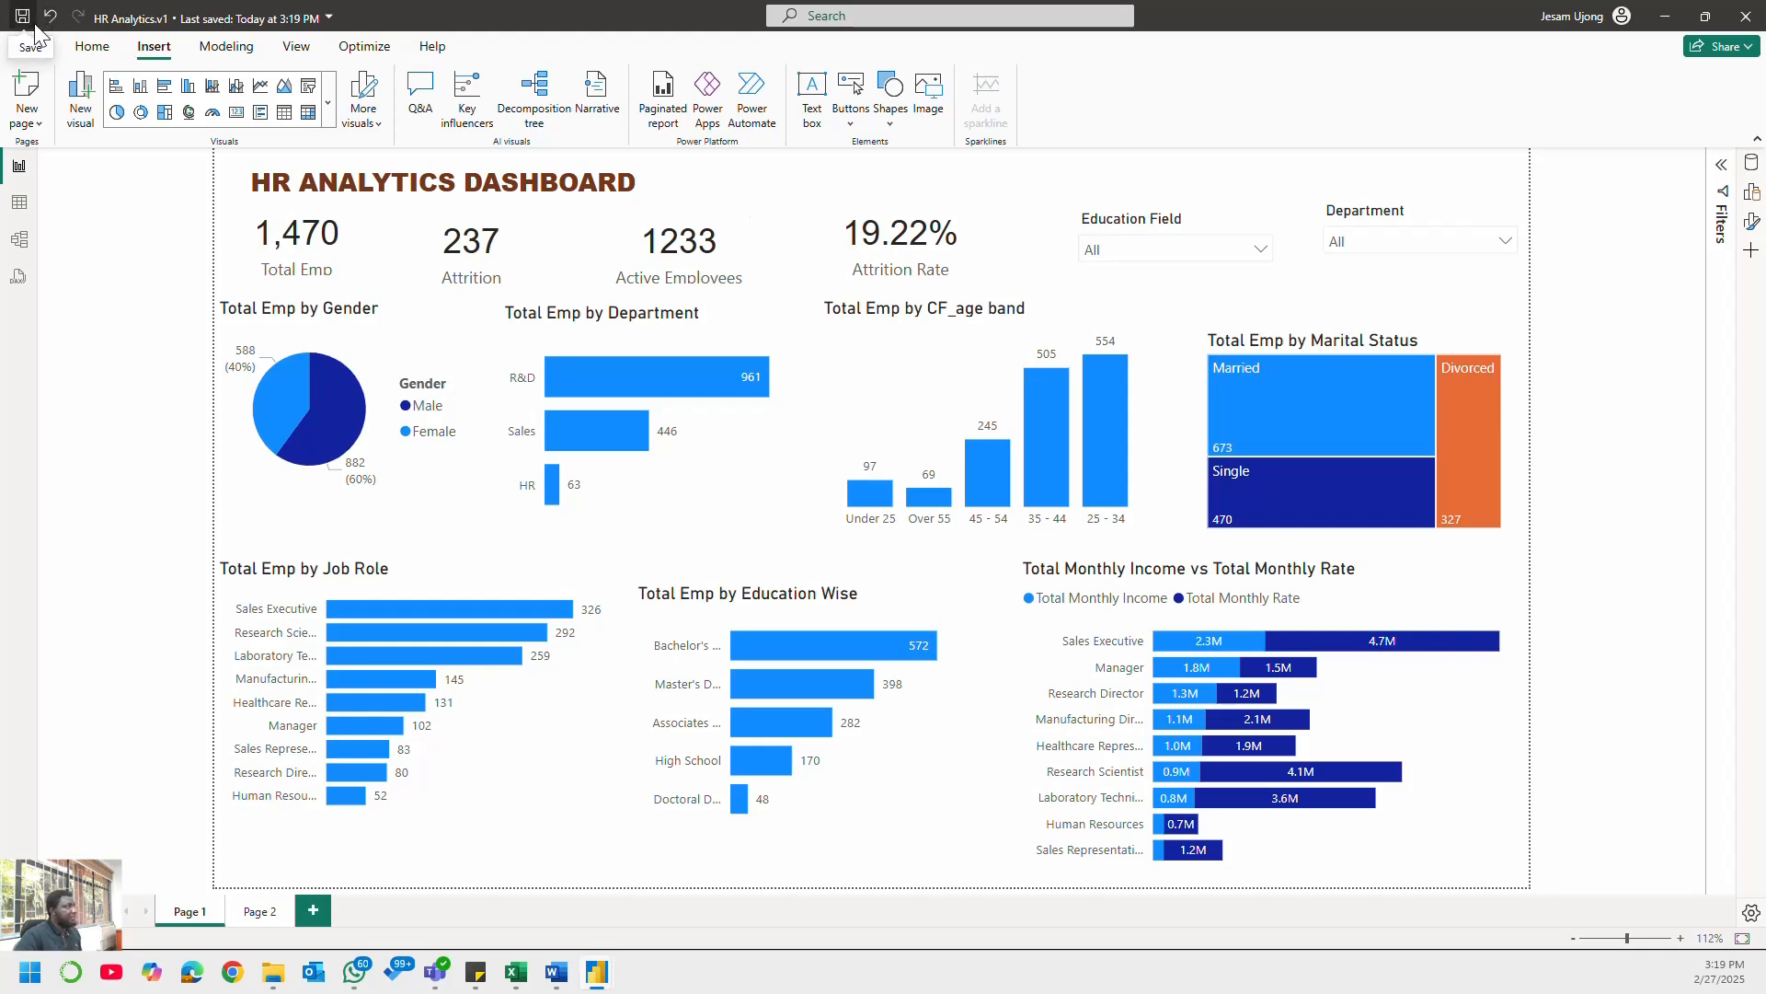